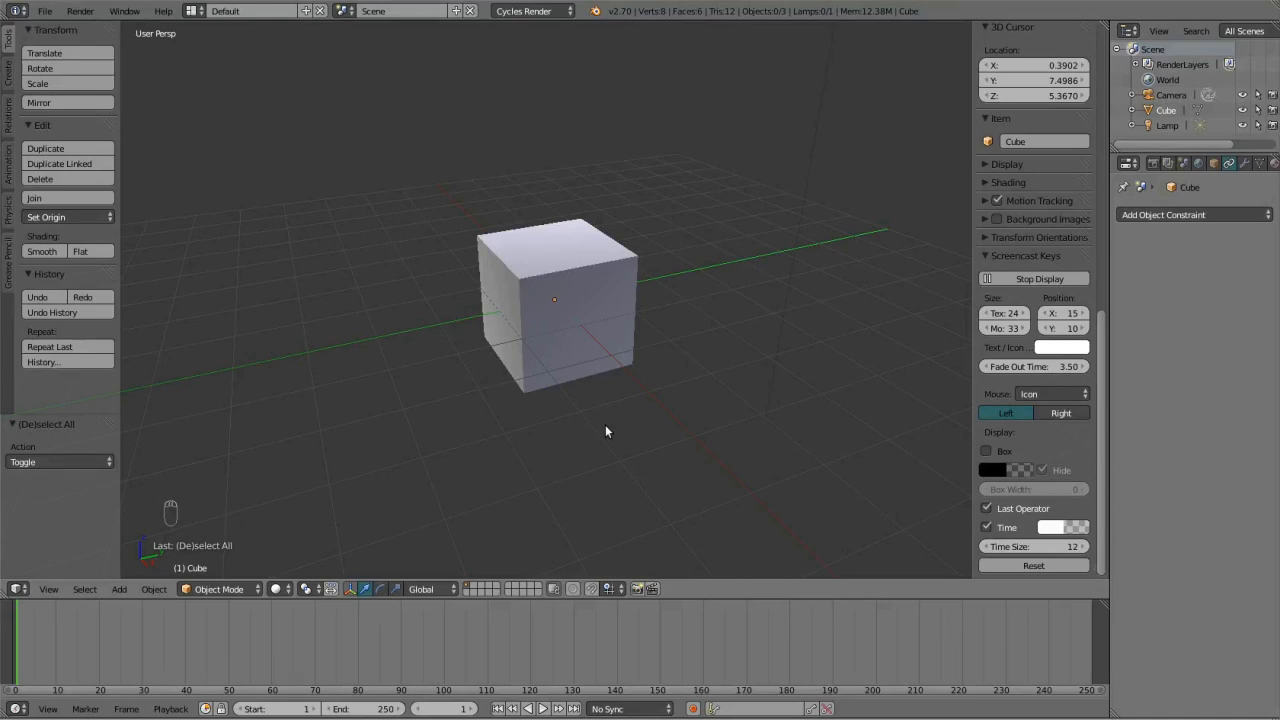
Delete the default cube from the scene.
key("KP_1")
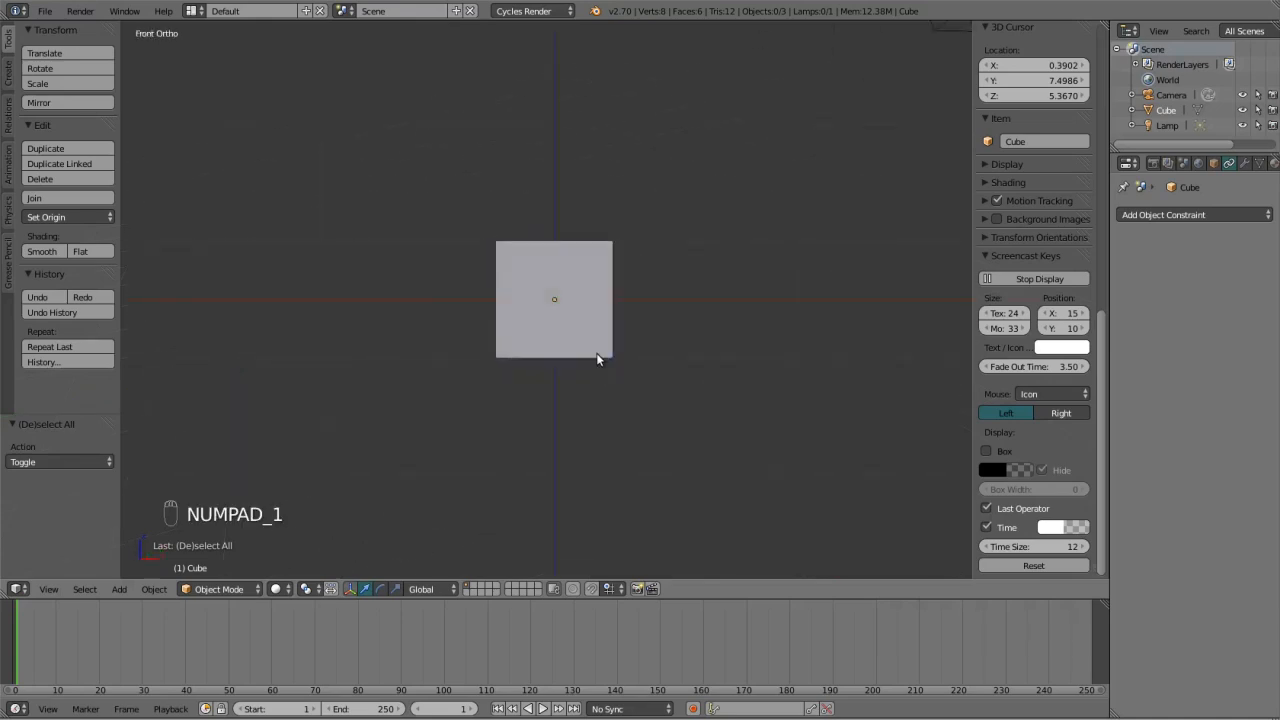
right_click(597, 356)
key("Delete")
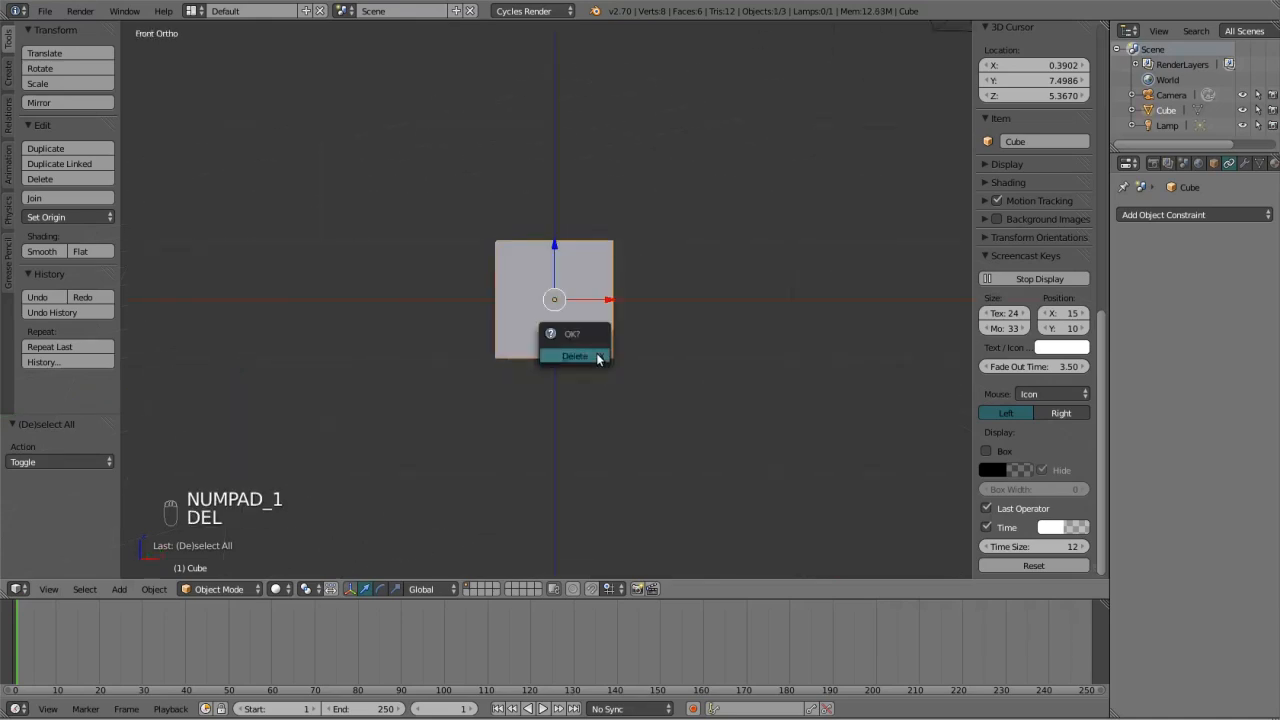
left_click(597, 355)
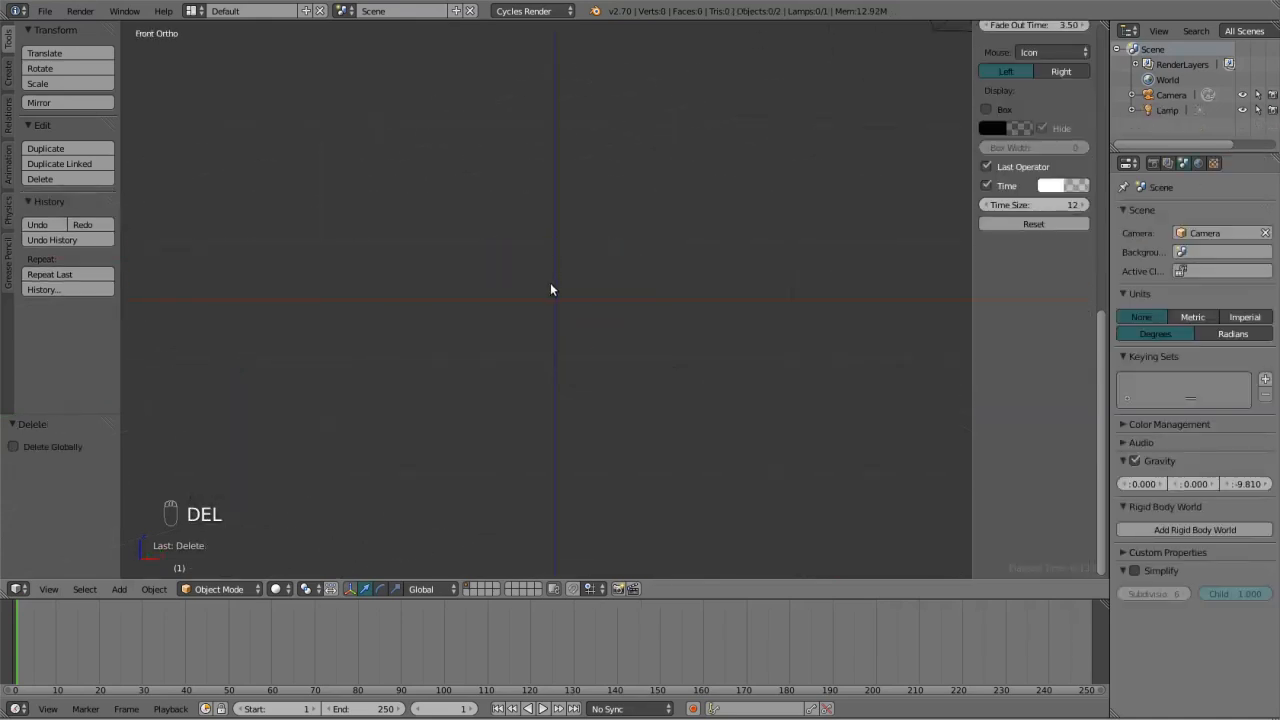
Snap the 3D cursor to the center of the scene.
middle_click_drag(626, 227, 566, 283)
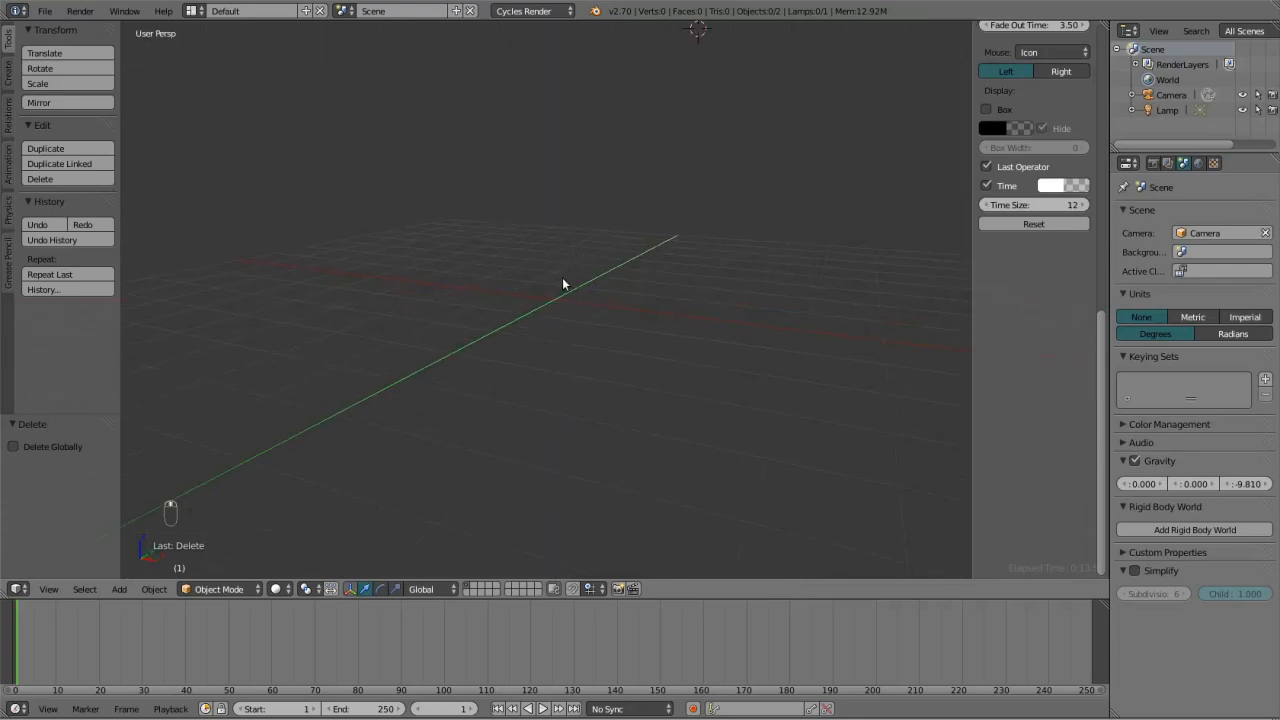
key("shift+s")
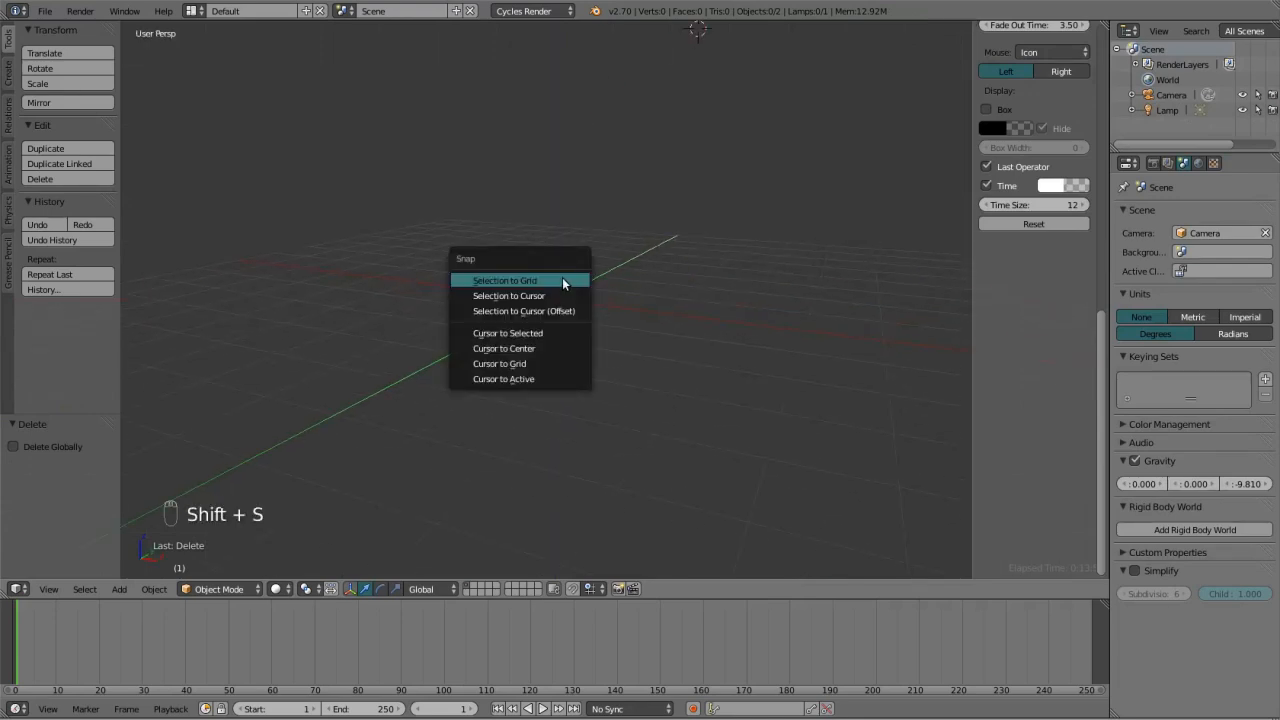
left_click(548, 348)
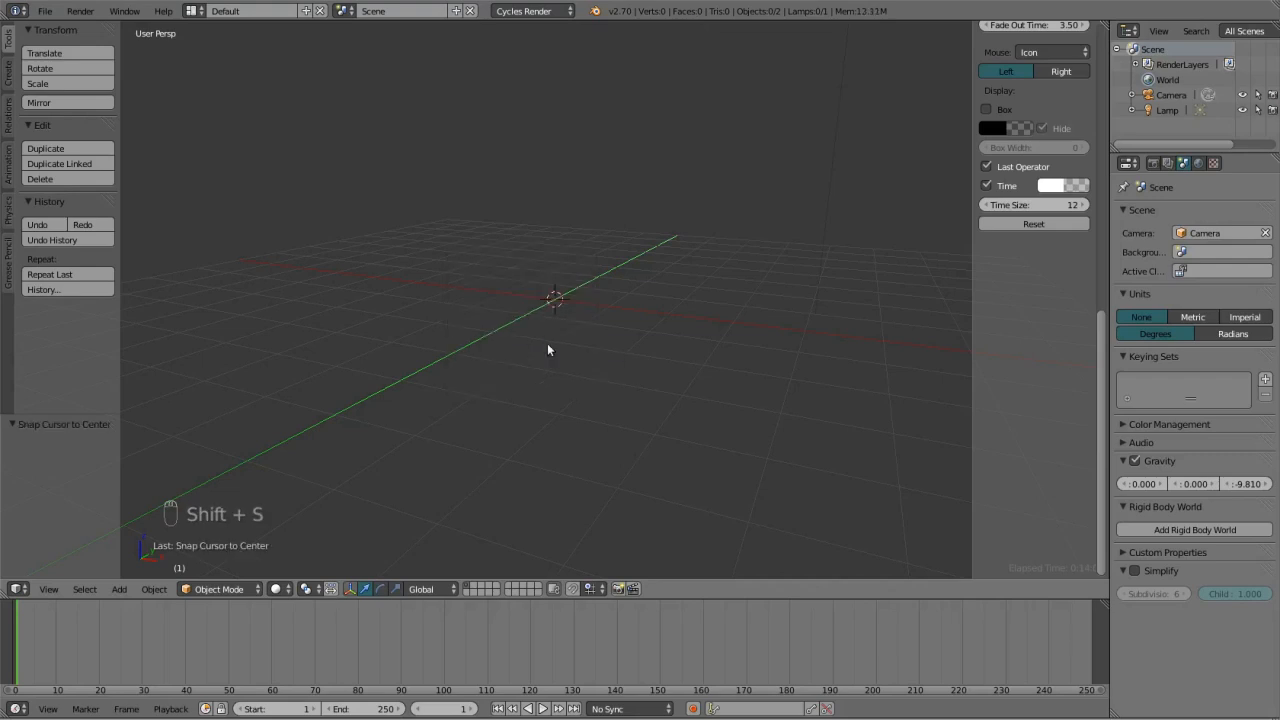
scroll(585, 293, "up", 1)
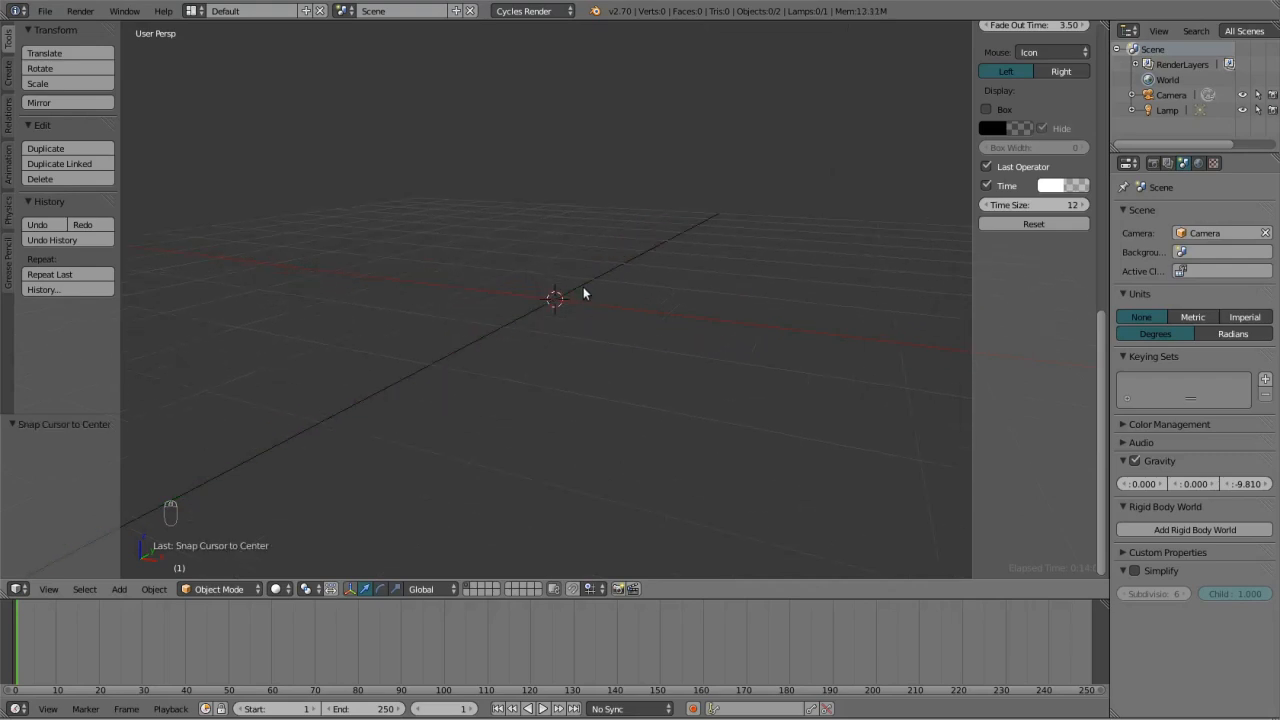
Switch to the image viewer, examine the piston and crankshaft mechanism in the reference render 0001.png, and return to Blender.
key("alt+Tab")
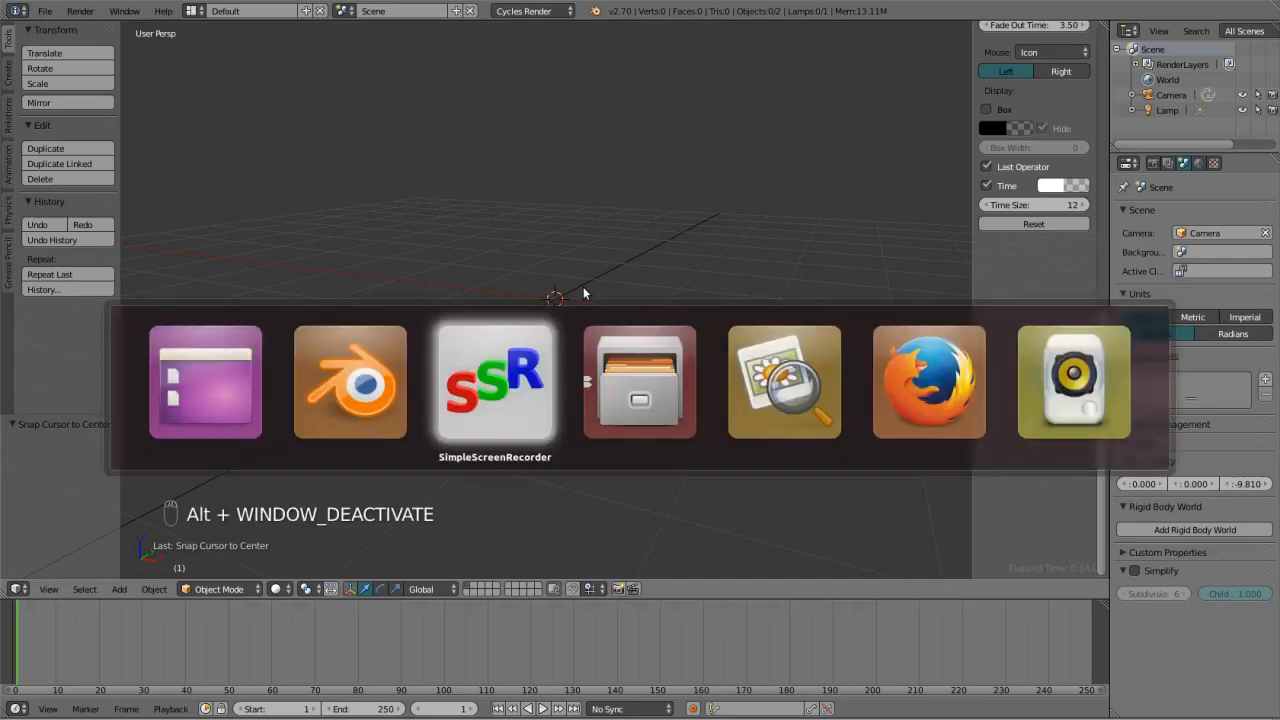
key("alt+Tab")
key("alt+Tab")
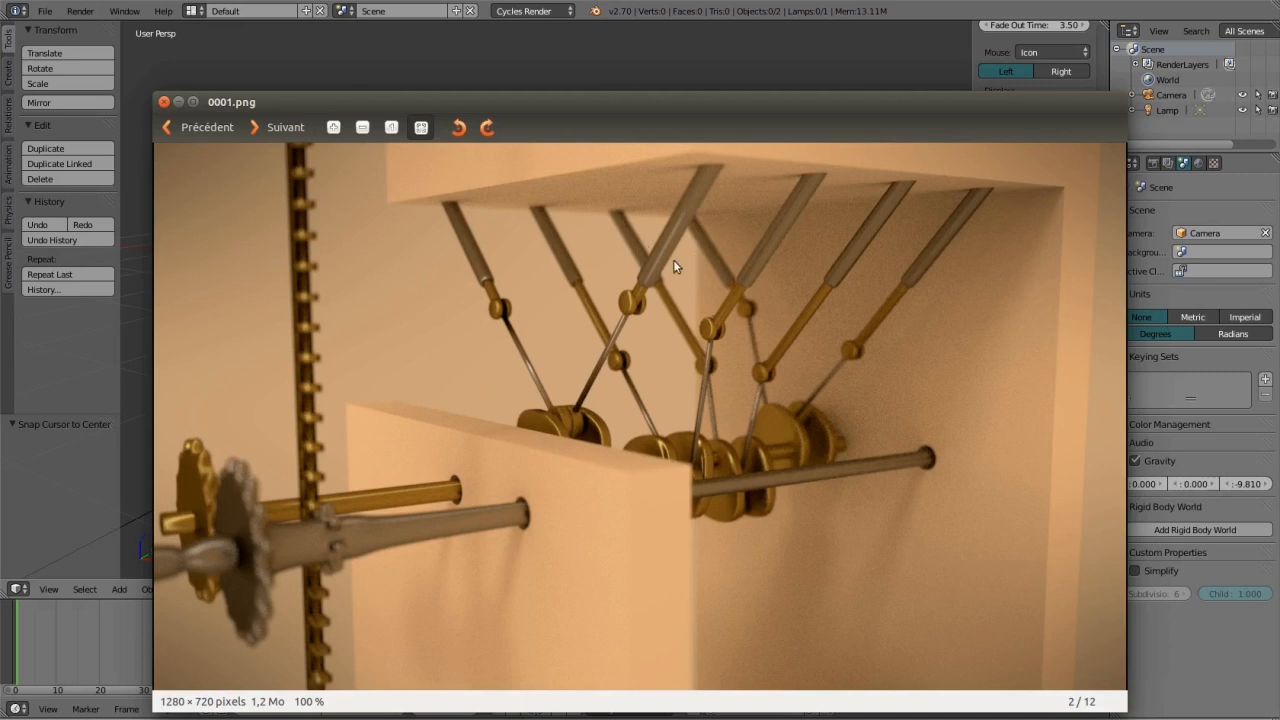
left_click(135, 434)
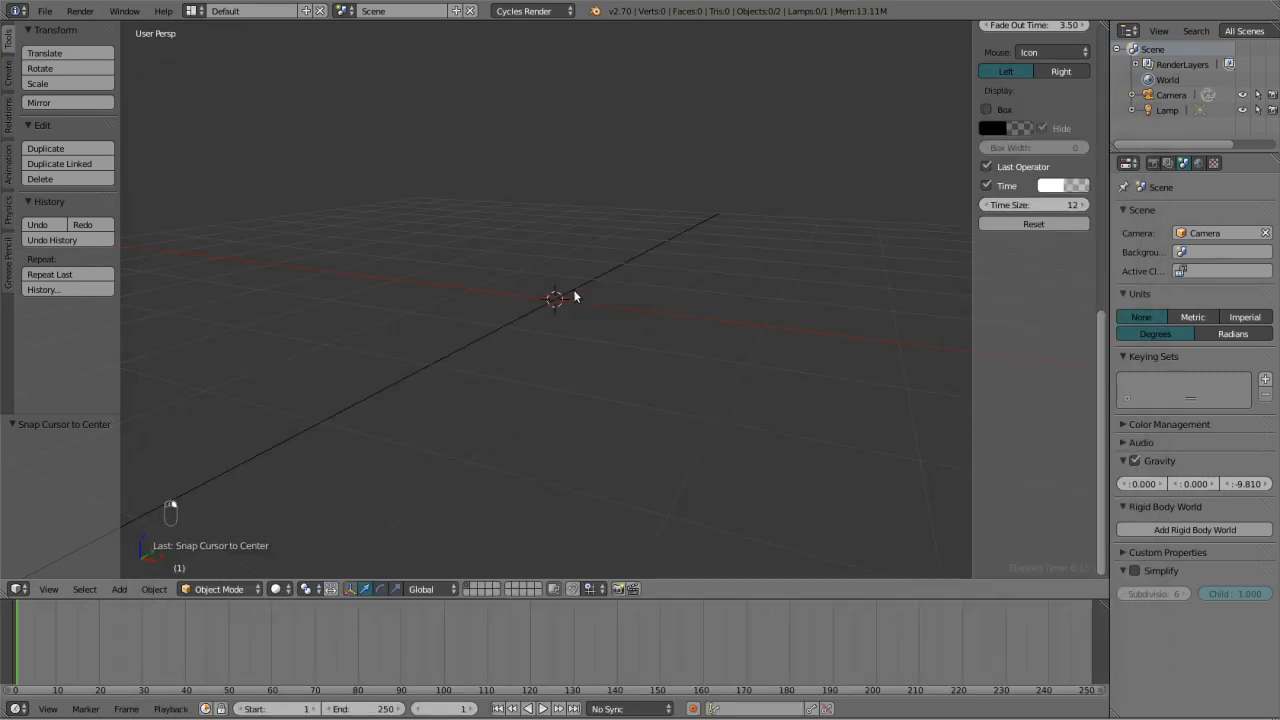
Add a single-bone armature at the 3D cursor in front orthographic view.
key("KP_1")
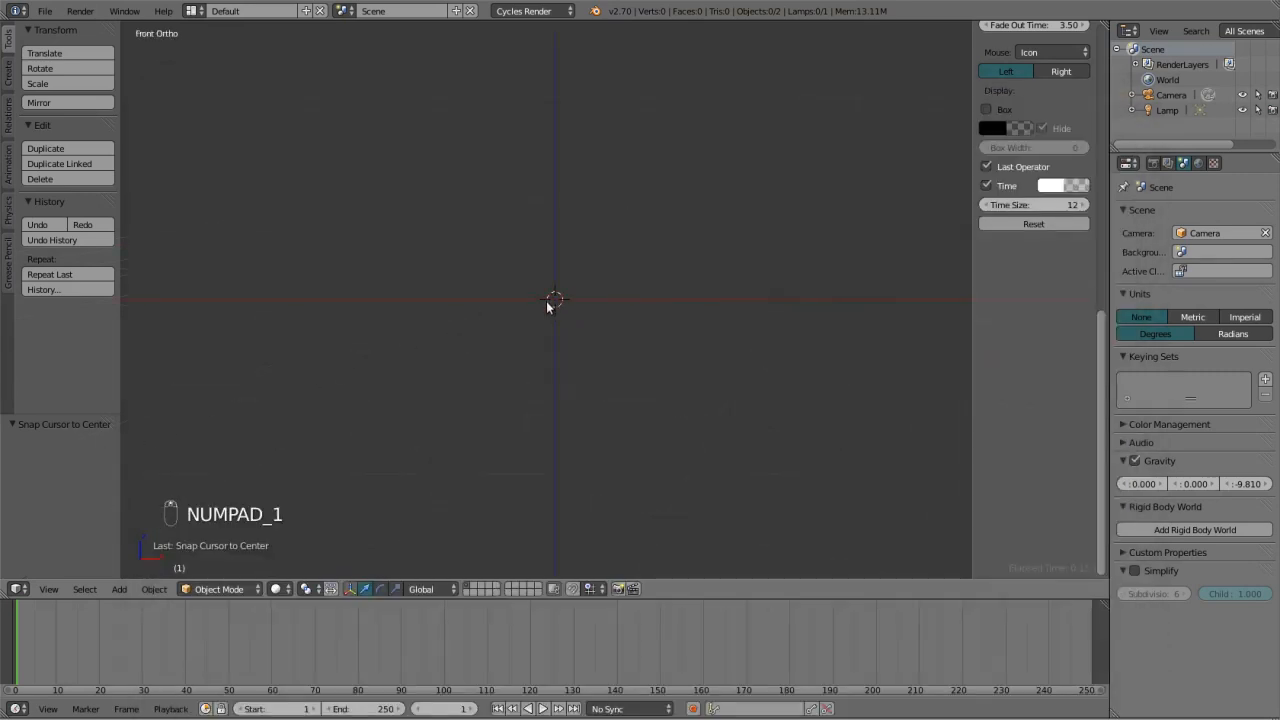
key("shift+a")
mouse_move(550, 304)
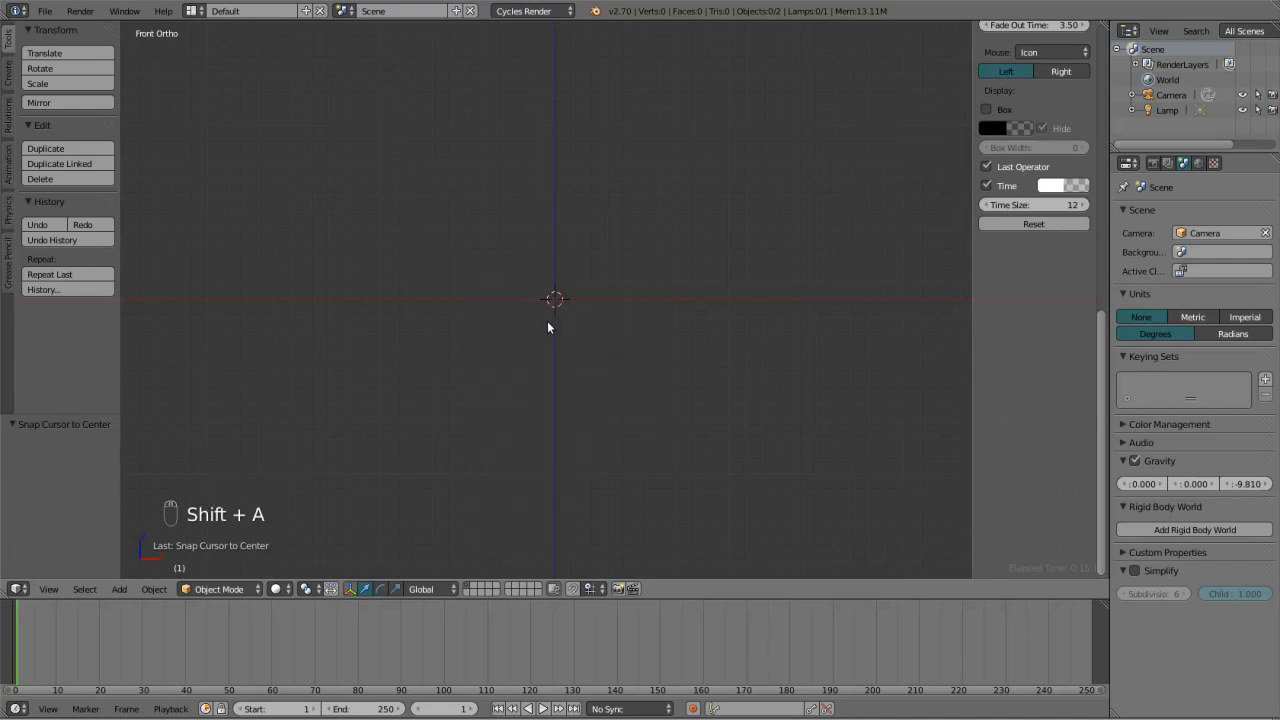
key("shift+a")
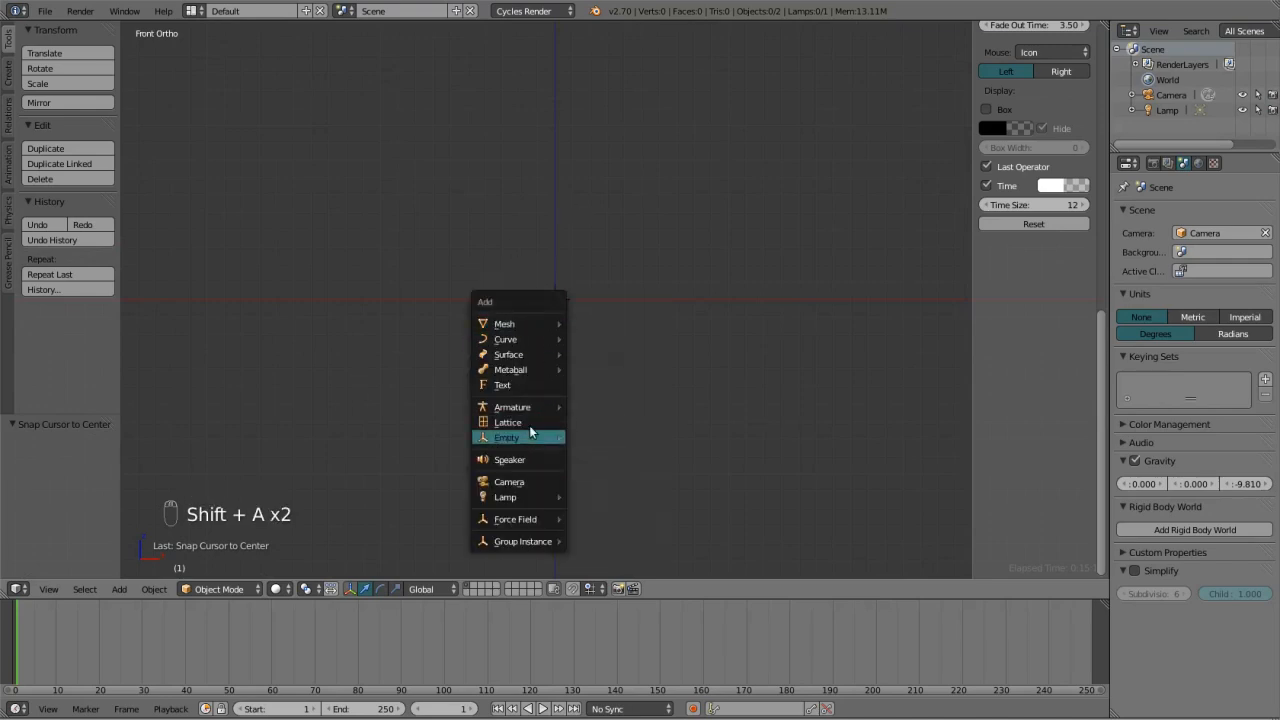
mouse_move(531, 409)
left_click(595, 408)
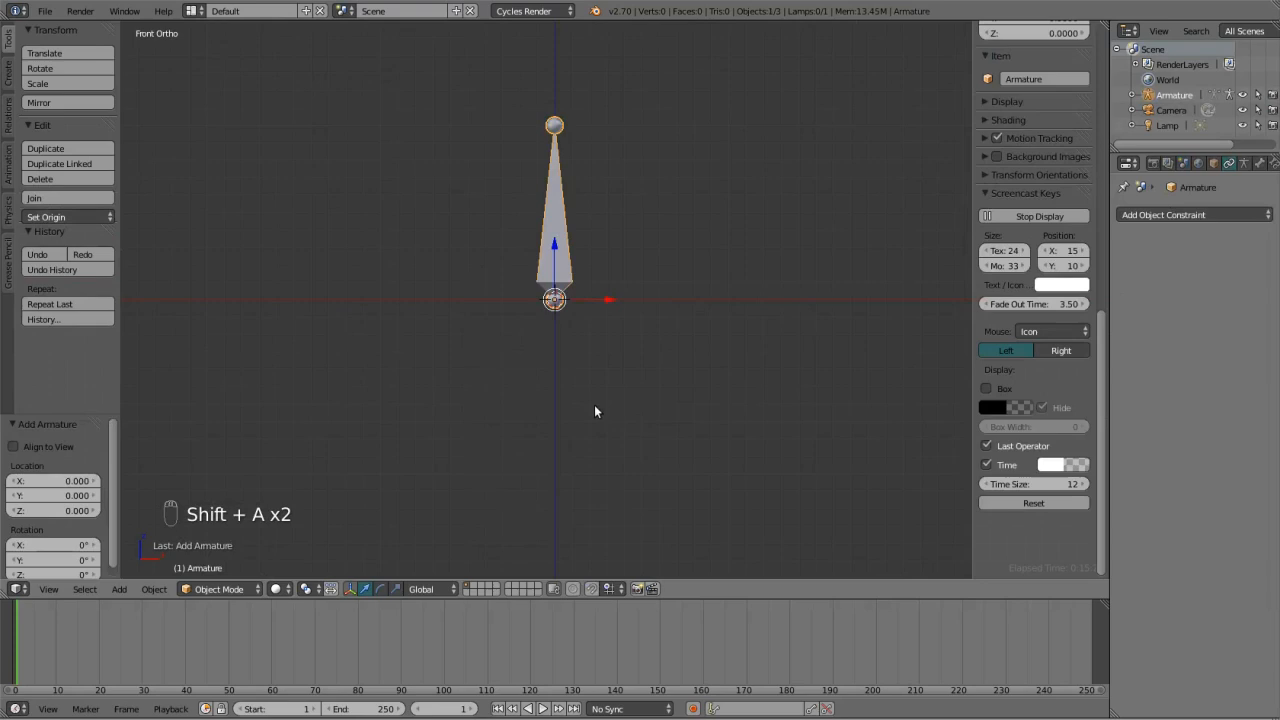
Set the armature's bone display to Stick and enter Edit Mode on it.
left_click(1245, 163)
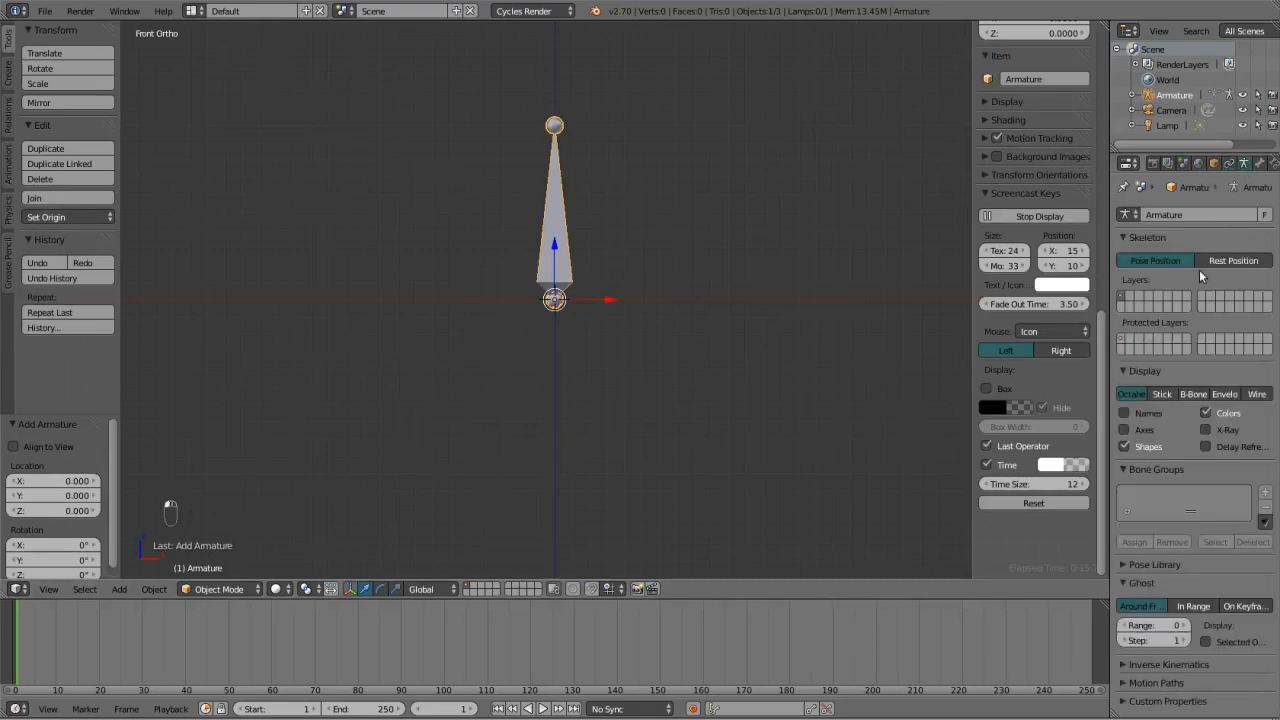
left_click(1160, 394)
key("Tab")
scroll(557, 312, "up", 2)
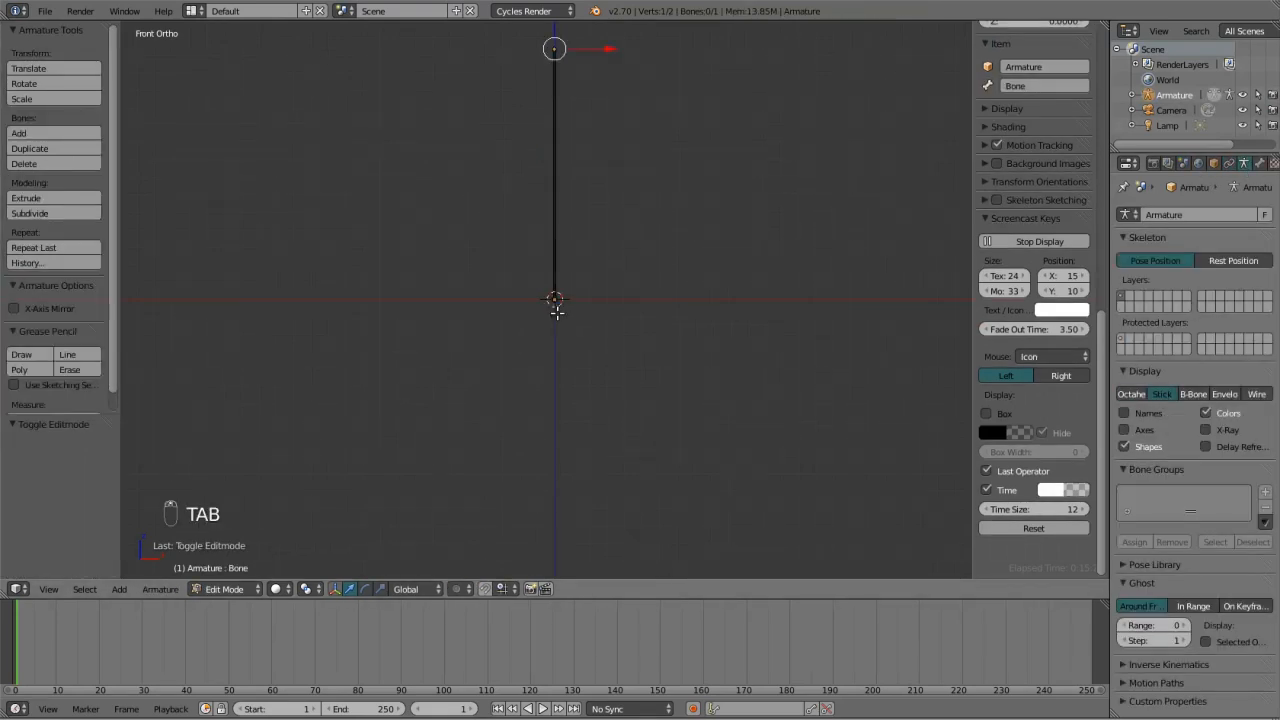
Select the whole bone and move it 1.0 along X and 0.5 along Z.
right_click(556, 302)
scroll(563, 312, "down", 2)
key("a")
key("a")
key("a")
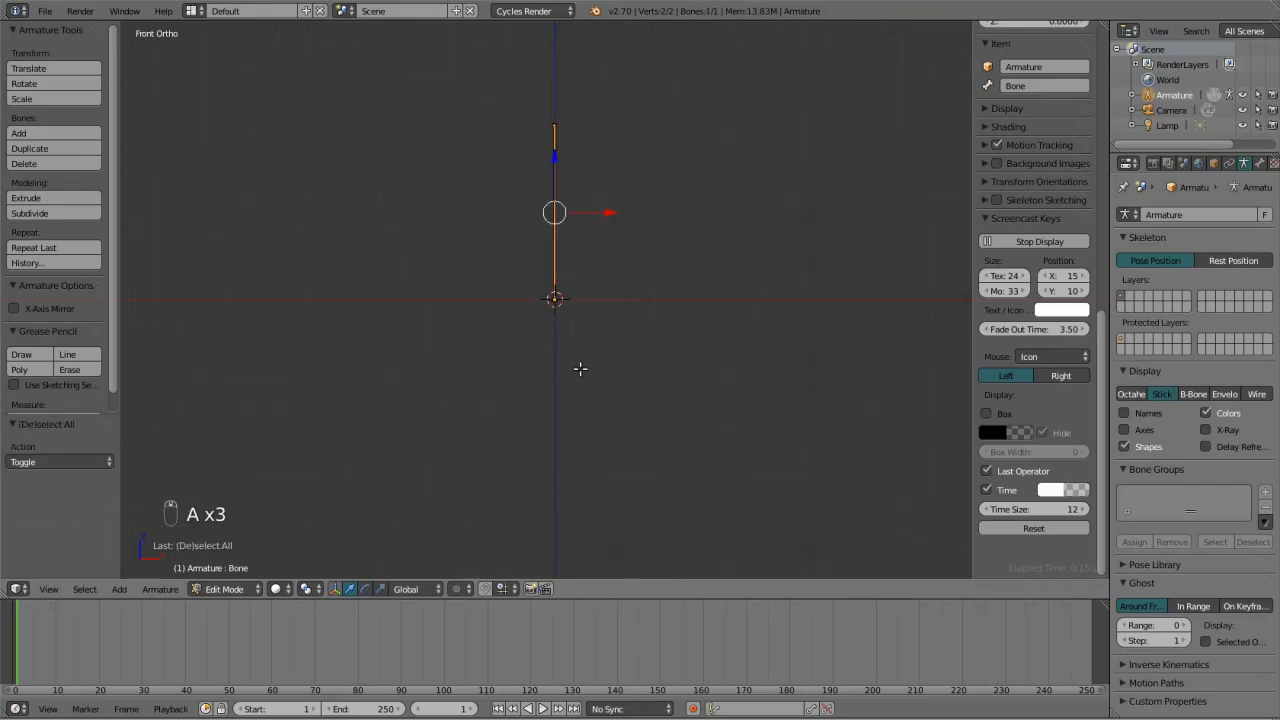
key("g")
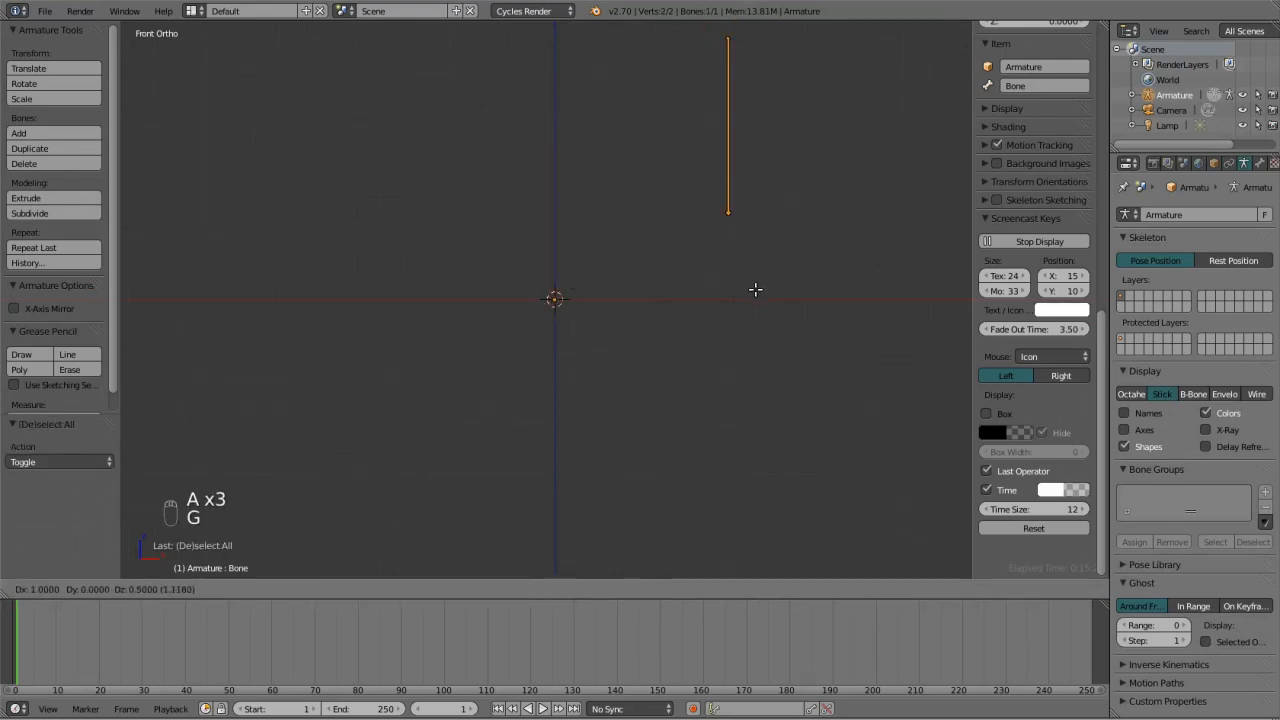
left_click(752, 275)
Try moving the bone's lower joint by -0.4 in X and 0.6 in Z, and extruding another bone from it by -0.4 in X and Z.
right_click(728, 216)
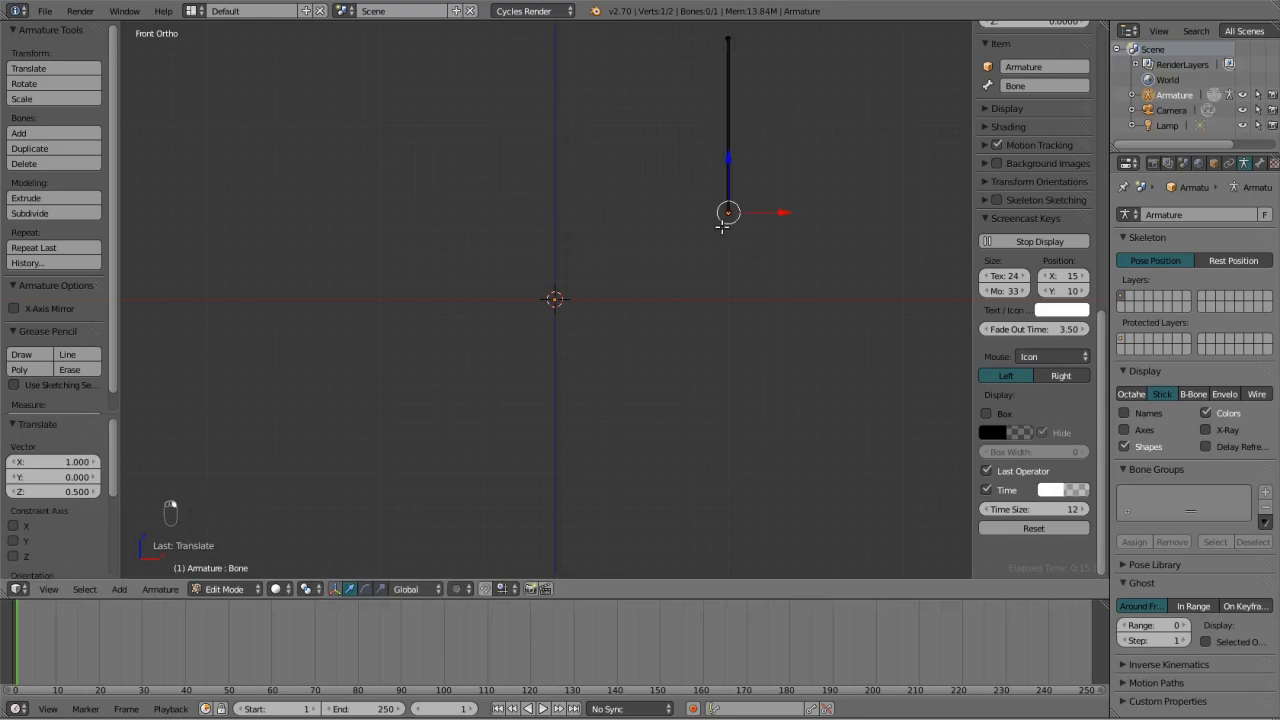
key("g")
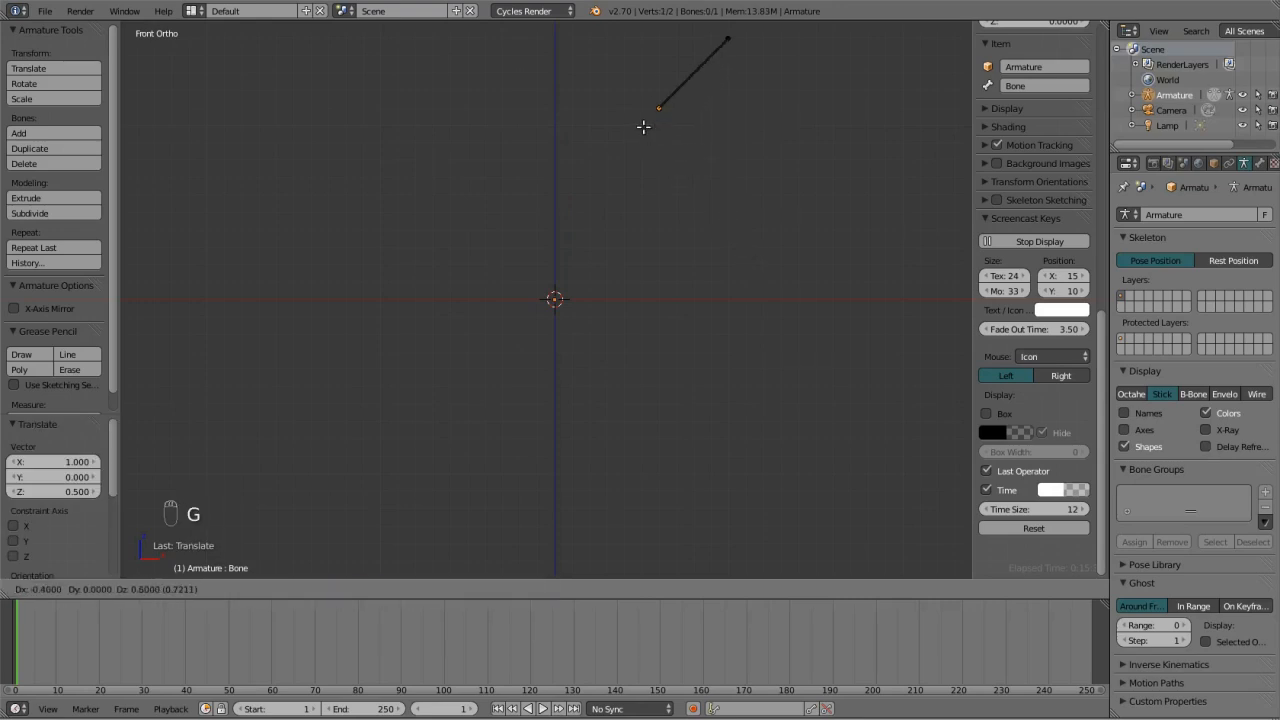
left_click(644, 125)
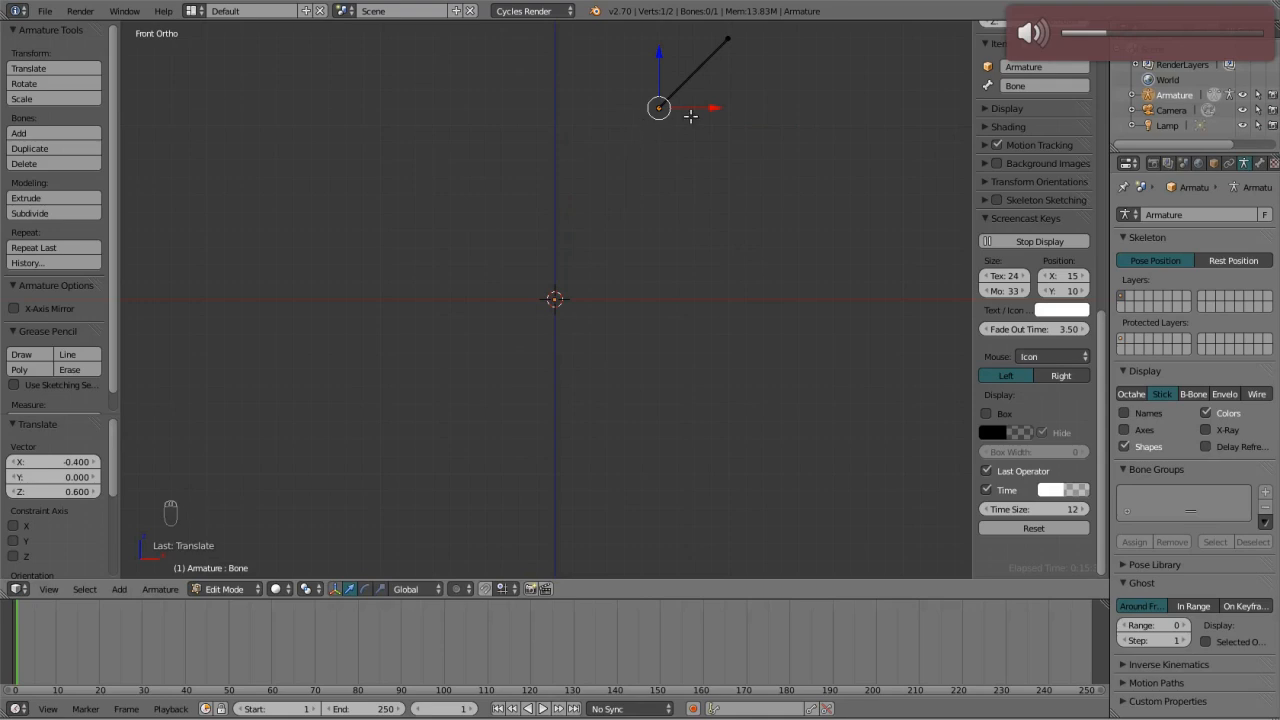
key("e")
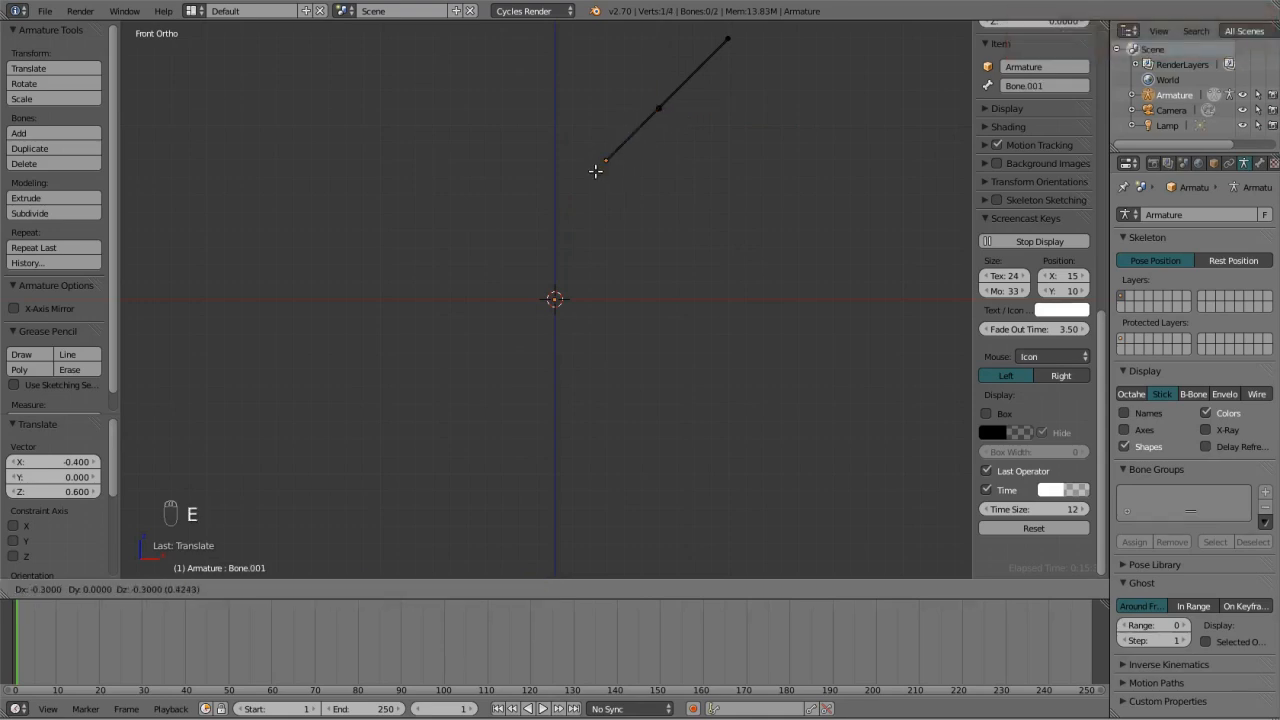
left_click(580, 190)
right_click(652, 112)
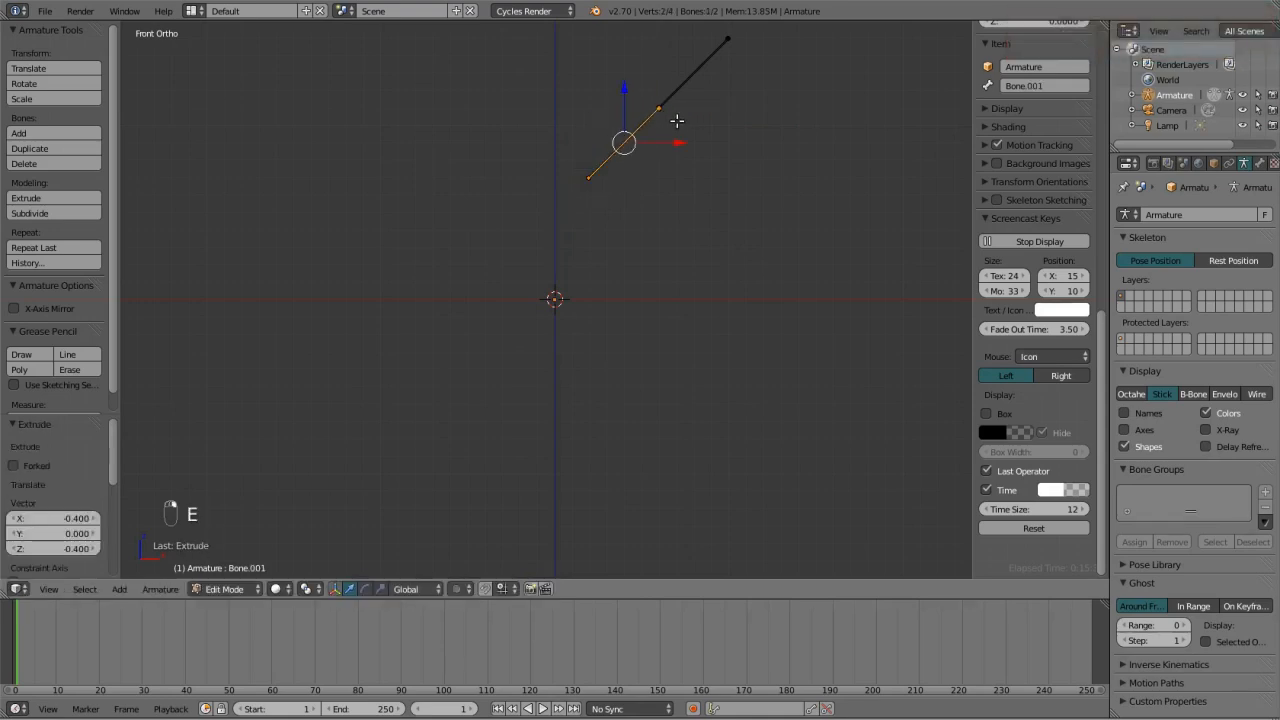
right_click(673, 106)
right_click(658, 108)
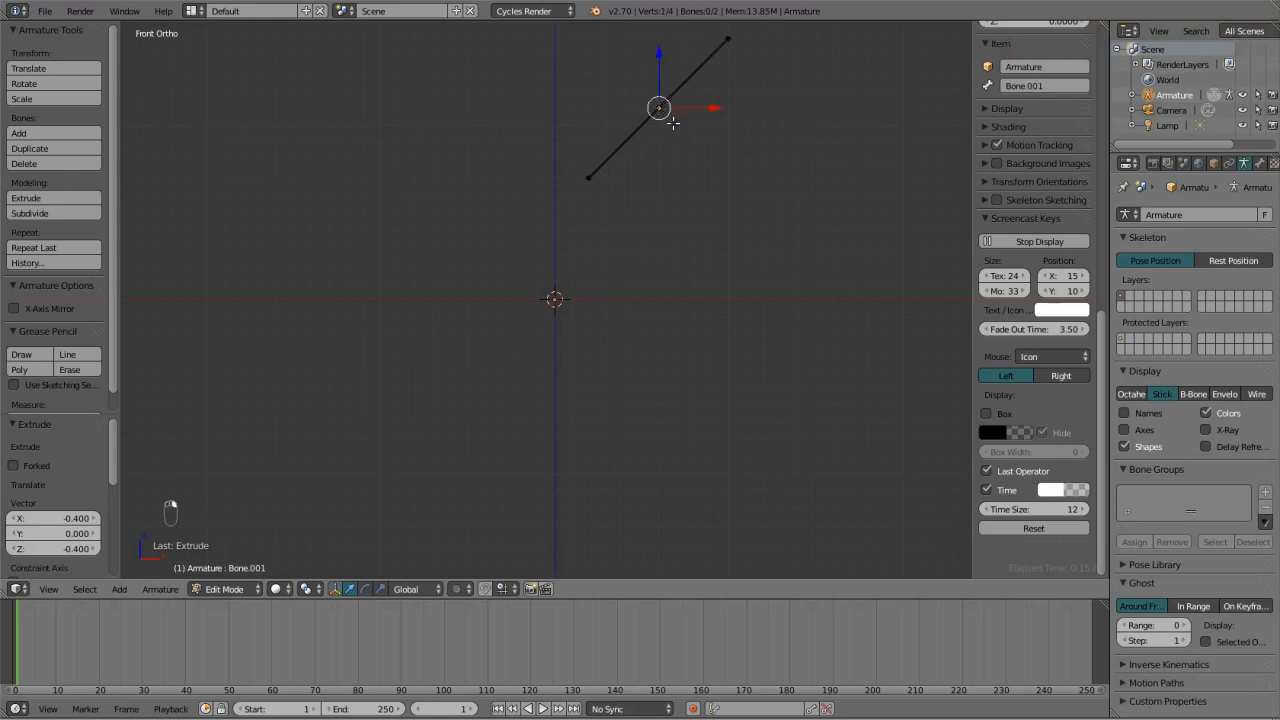
key("g")
right_click(660, 166)
Undo the extruded bone and the lower joint's move.
key("ctrl+z")
key("ctrl+z")
key("ctrl+z")
key("ctrl+z")
key("ctrl+z")
key("ctrl+z")
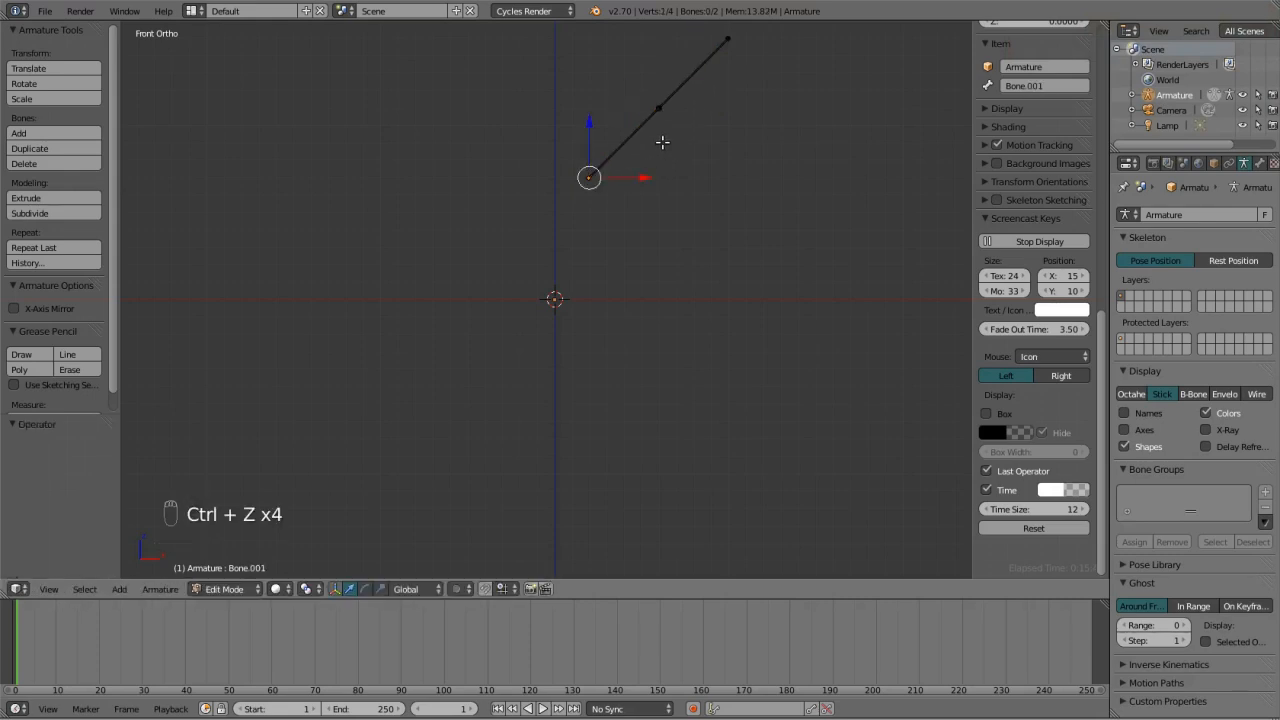
Move the bone's lower joint by 0.1 in X and 1.1 in Z, making a short diagonal bone beyond the other joint.
right_click(726, 51)
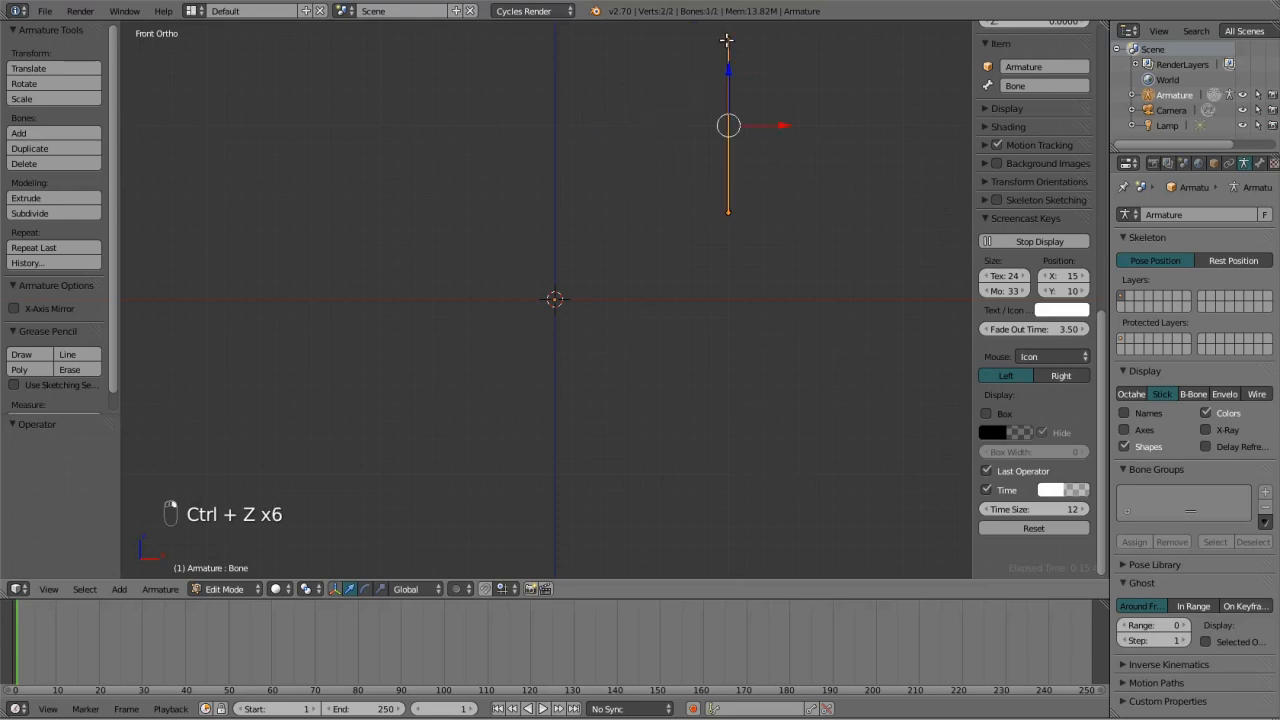
right_click(728, 40)
scroll(700, 177, "down", 4)
scroll(690, 200, "up", 6, "shift")
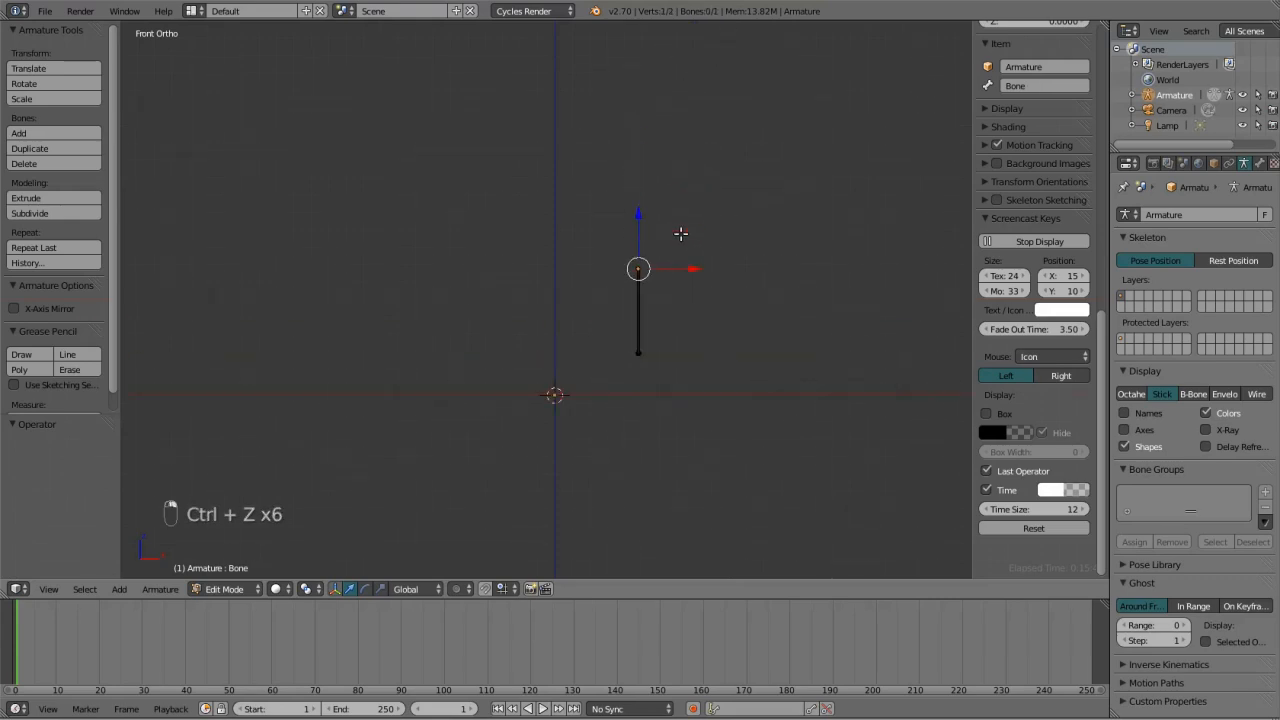
right_click(634, 380)
scroll(638, 380, "up", 5)
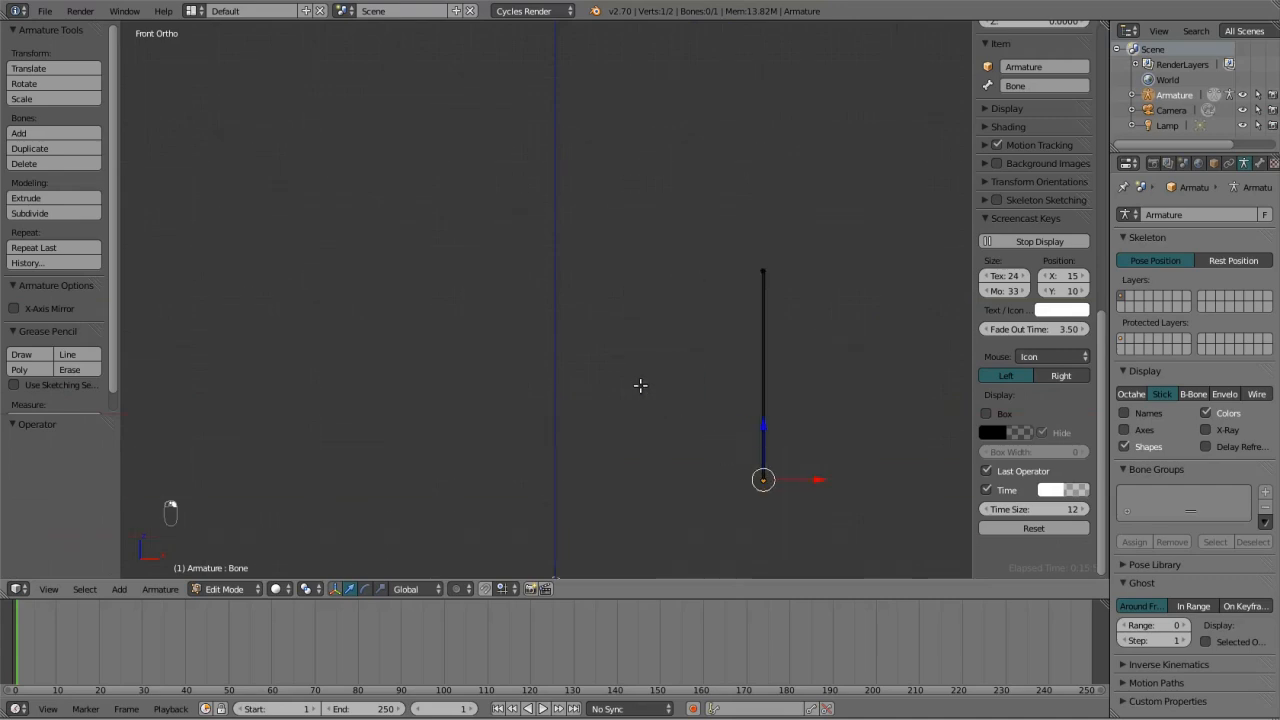
key("g")
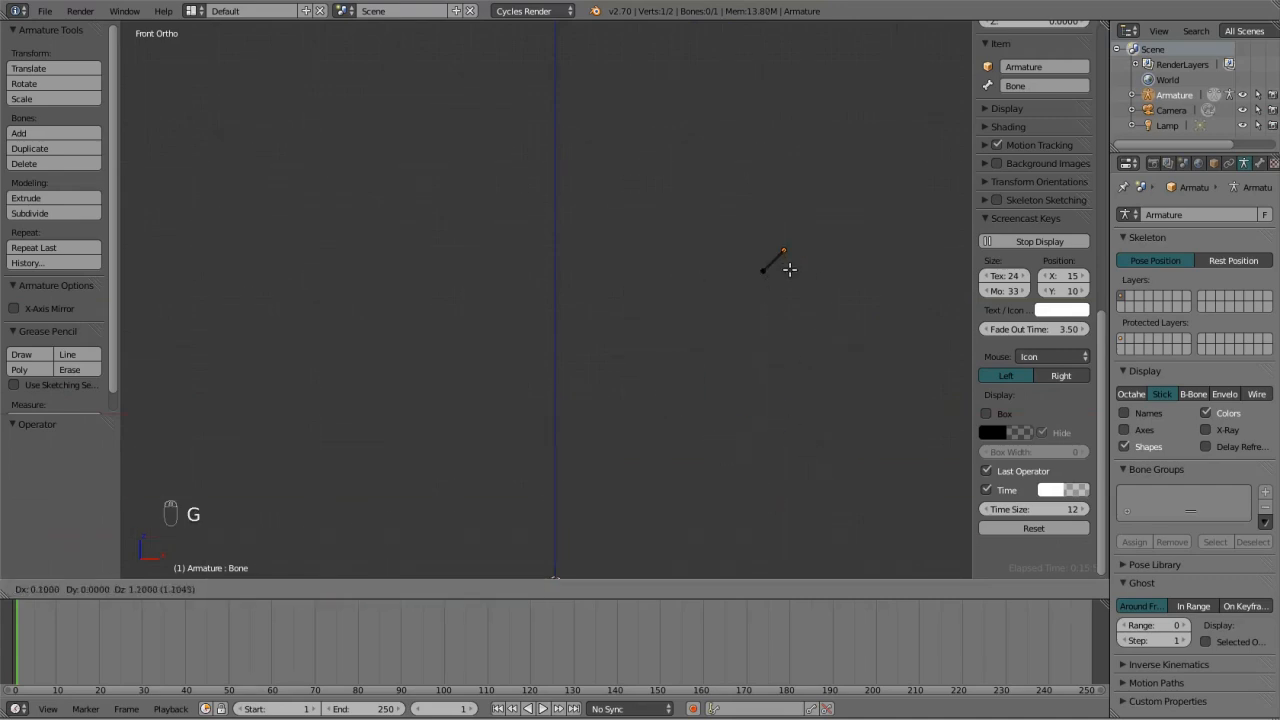
left_click(765, 268)
Extrude three chained bones from the short bone's lower joint: -0.6 in X and Z, -0.4 in X and Z, and -0.5 in Z to the origin.
scroll(765, 255, "down", 4, "shift")
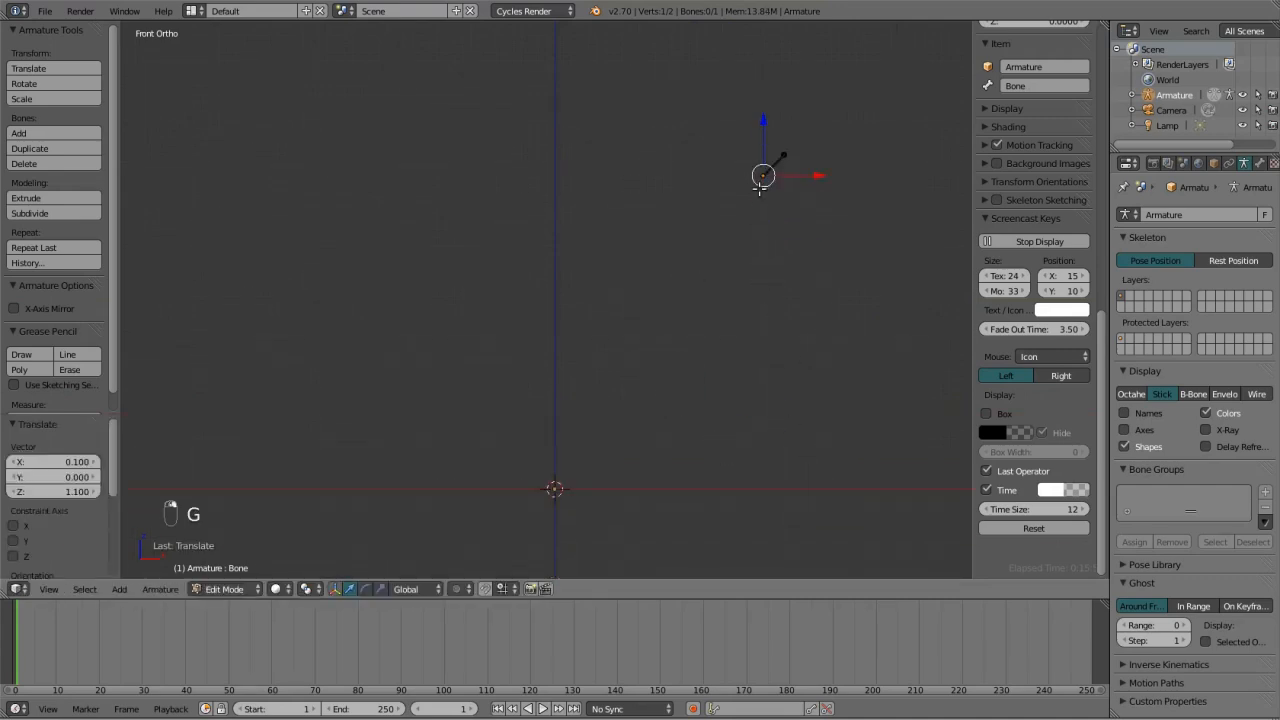
key("e")
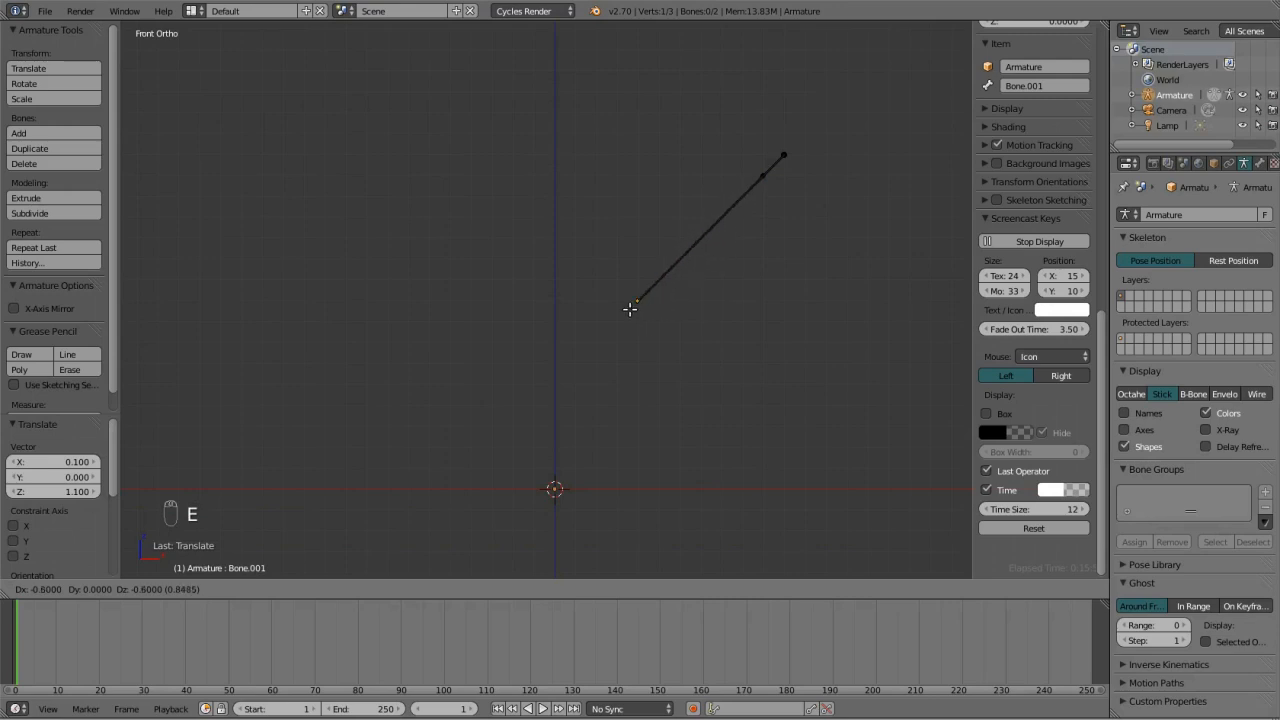
left_click(628, 310)
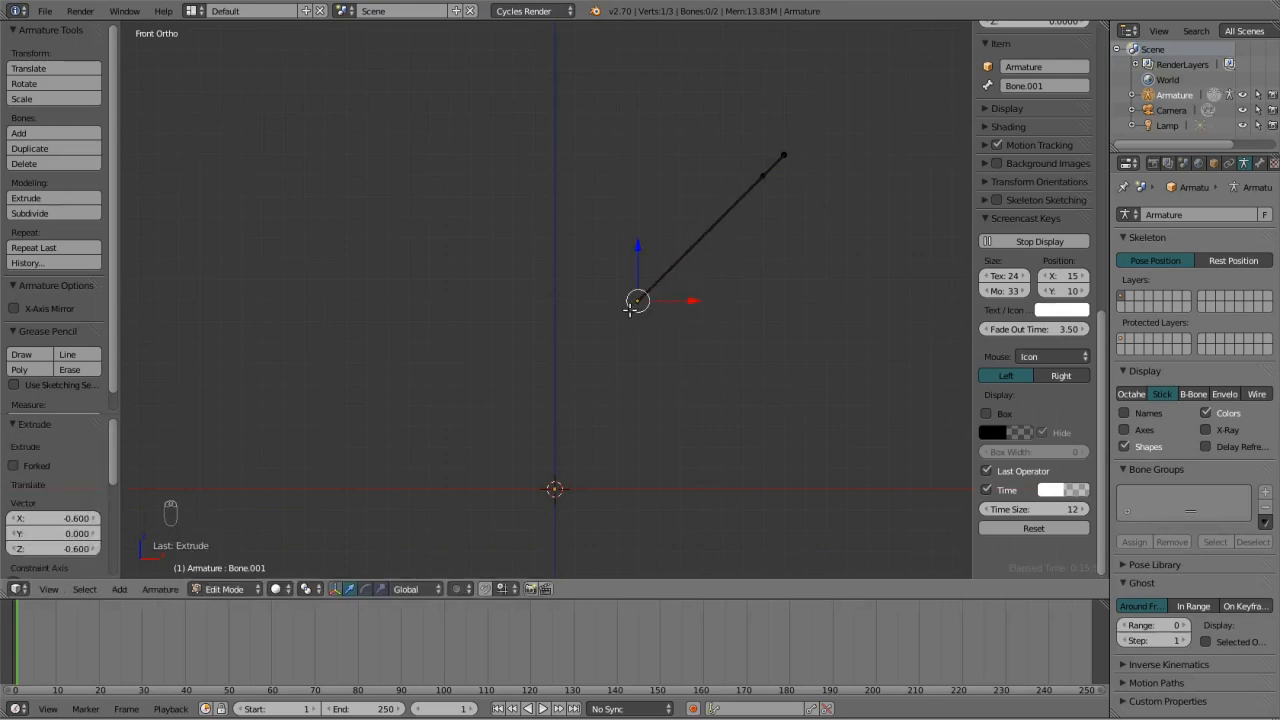
key("e")
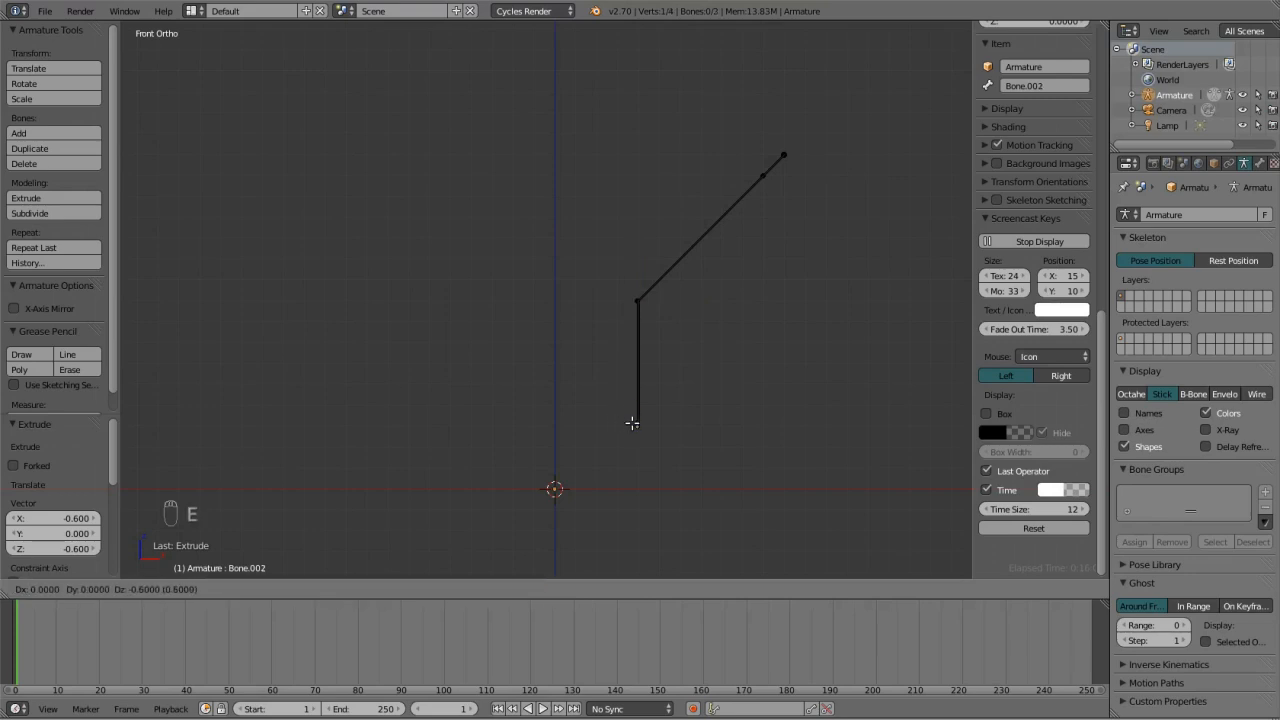
left_click(553, 403)
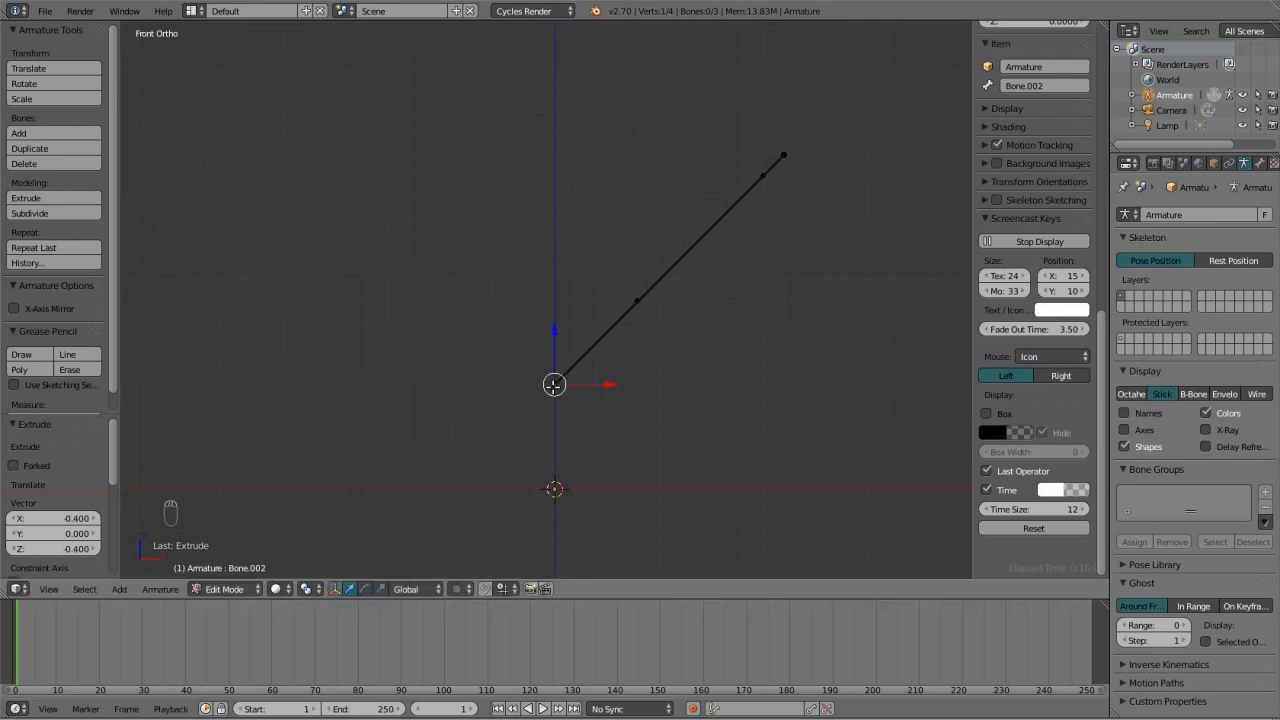
key("e")
left_click(554, 489)
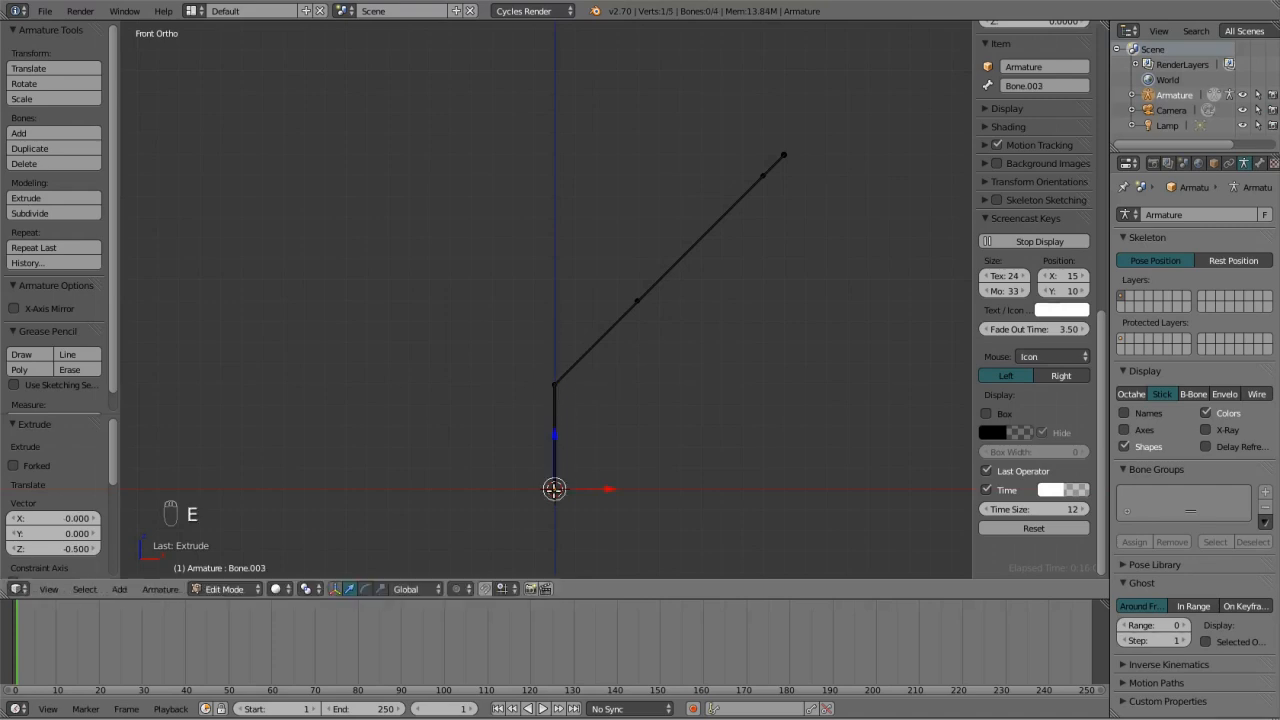
Rename the short bone at the upper end of the chain to "piston racine".
right_click(777, 158)
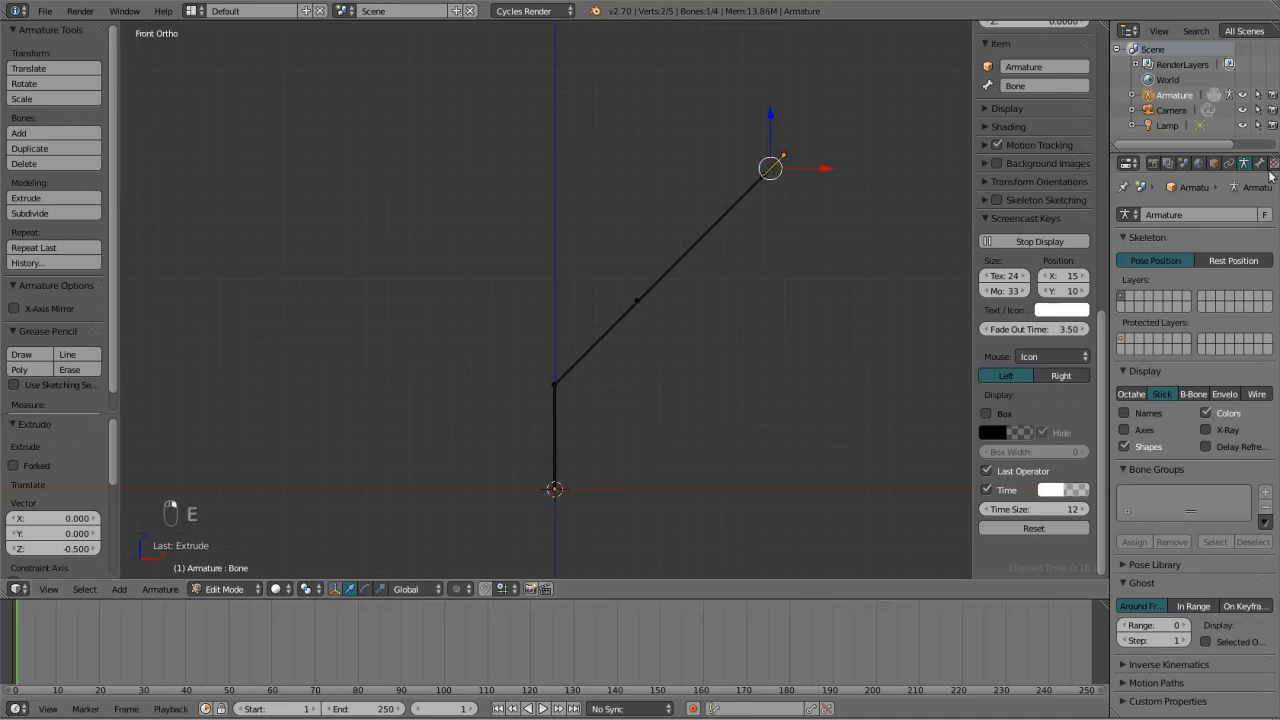
left_click(1260, 163)
left_click(1179, 214)
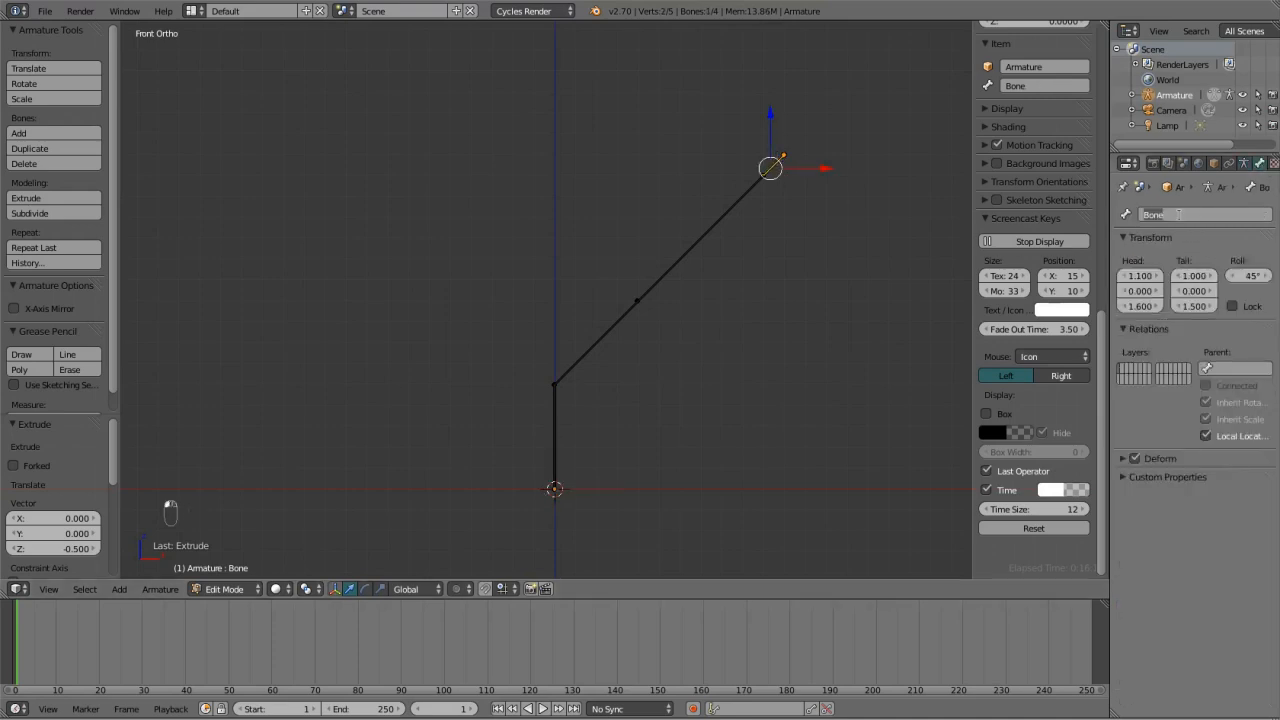
type("piston racine")
key("Return")
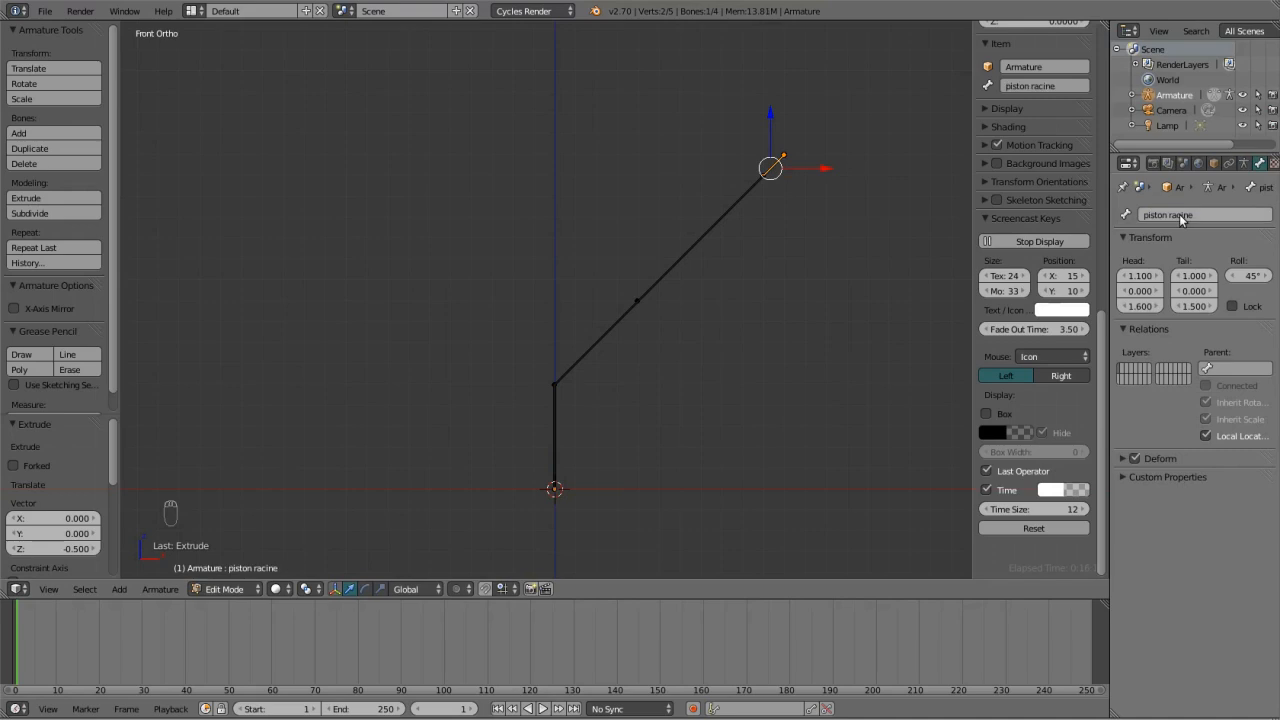
Rename the long diagonal bone below piston racine to "piston".
right_click(717, 231)
left_click(1195, 212)
type("p")
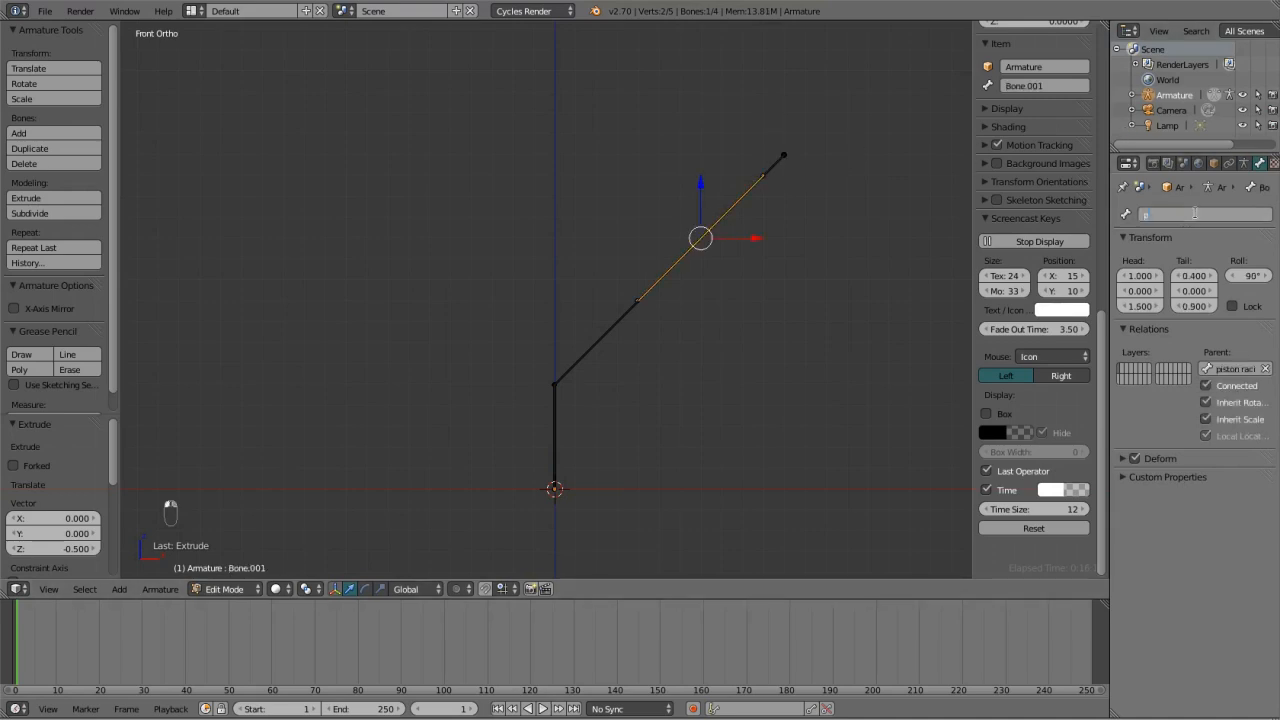
type("iston")
key("Return")
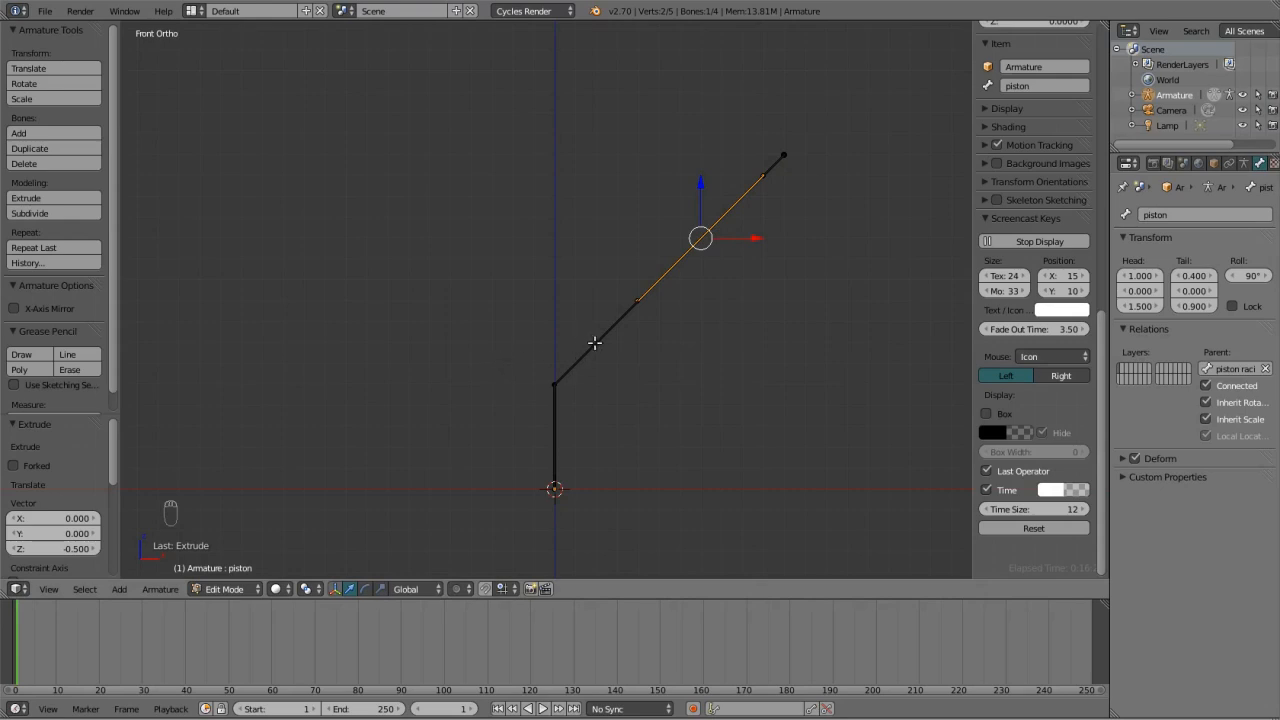
Rename the lower diagonal bone, between piston and the vertical bone, to "bielle".
right_click(594, 343)
left_click(1219, 212)
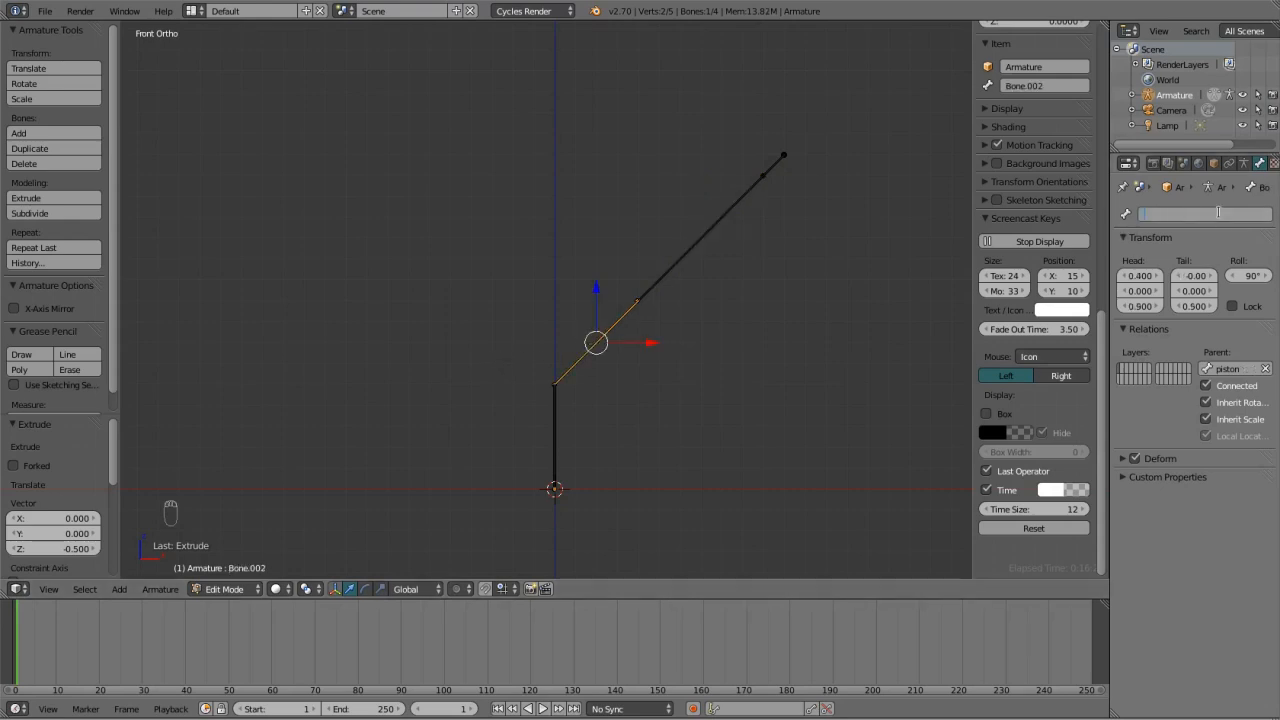
type("bielle")
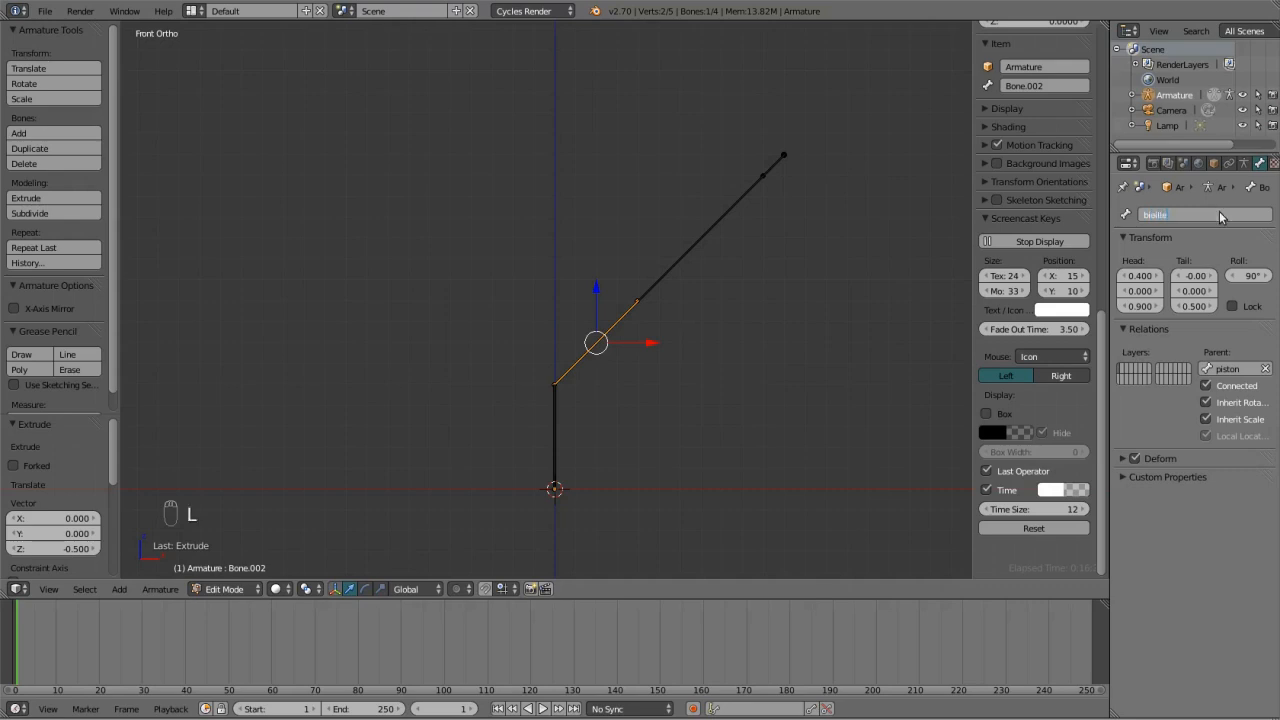
key("Return")
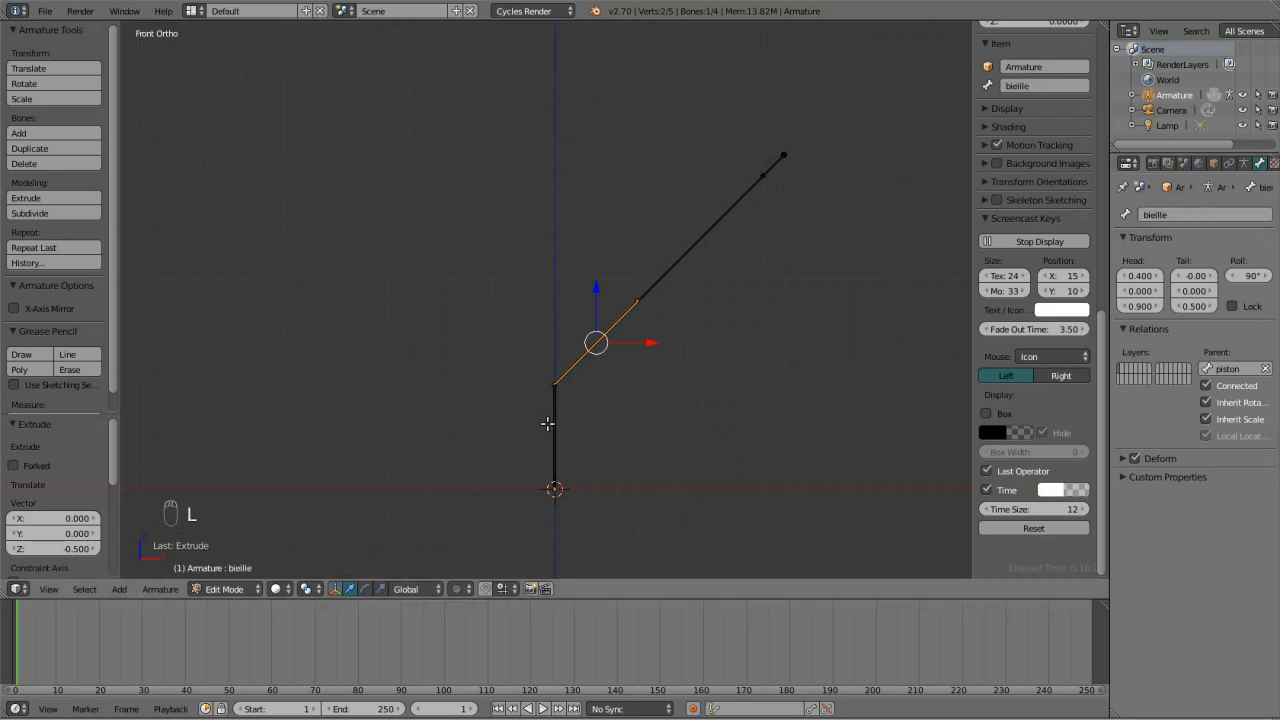
Rename the vertical bone ending at the origin to "arbre 1".
right_click(549, 419)
left_click(1236, 212)
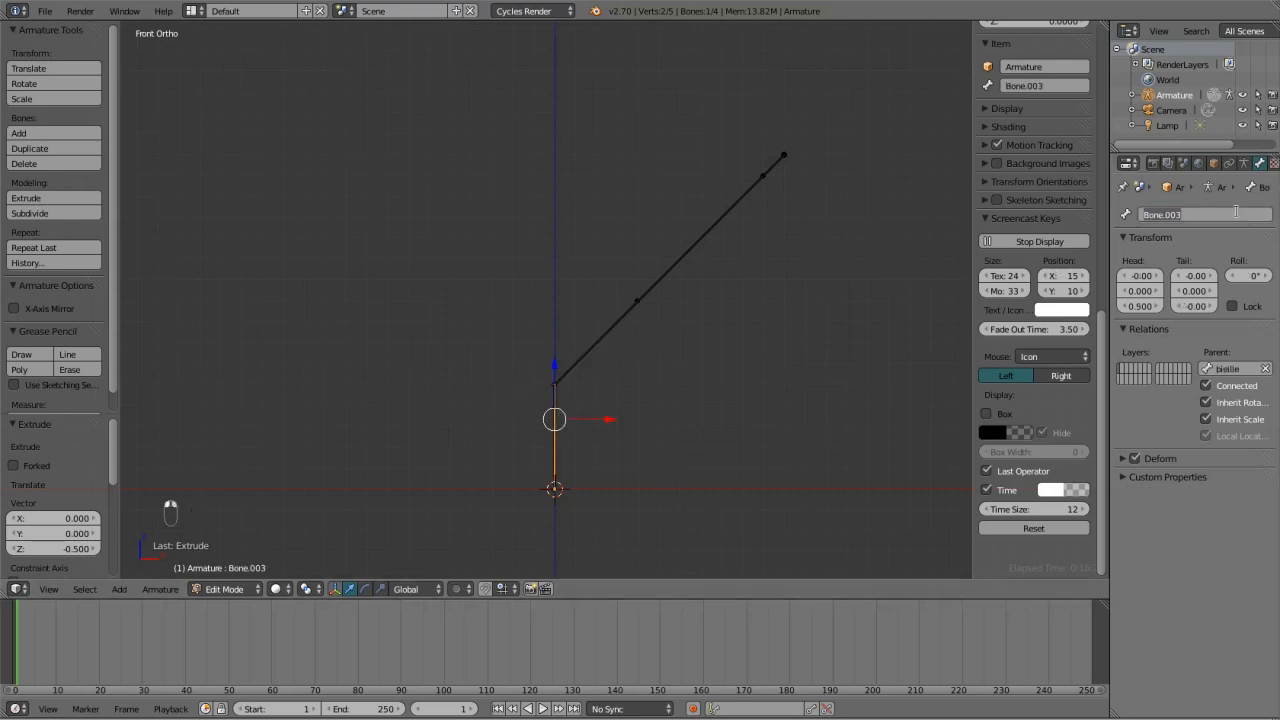
type("art")
key("Return")
Append "1 R" to the three diagonal bones' names, making them bielle 1 R, piston 1 R and piston racine 1 R.
right_click(612, 324)
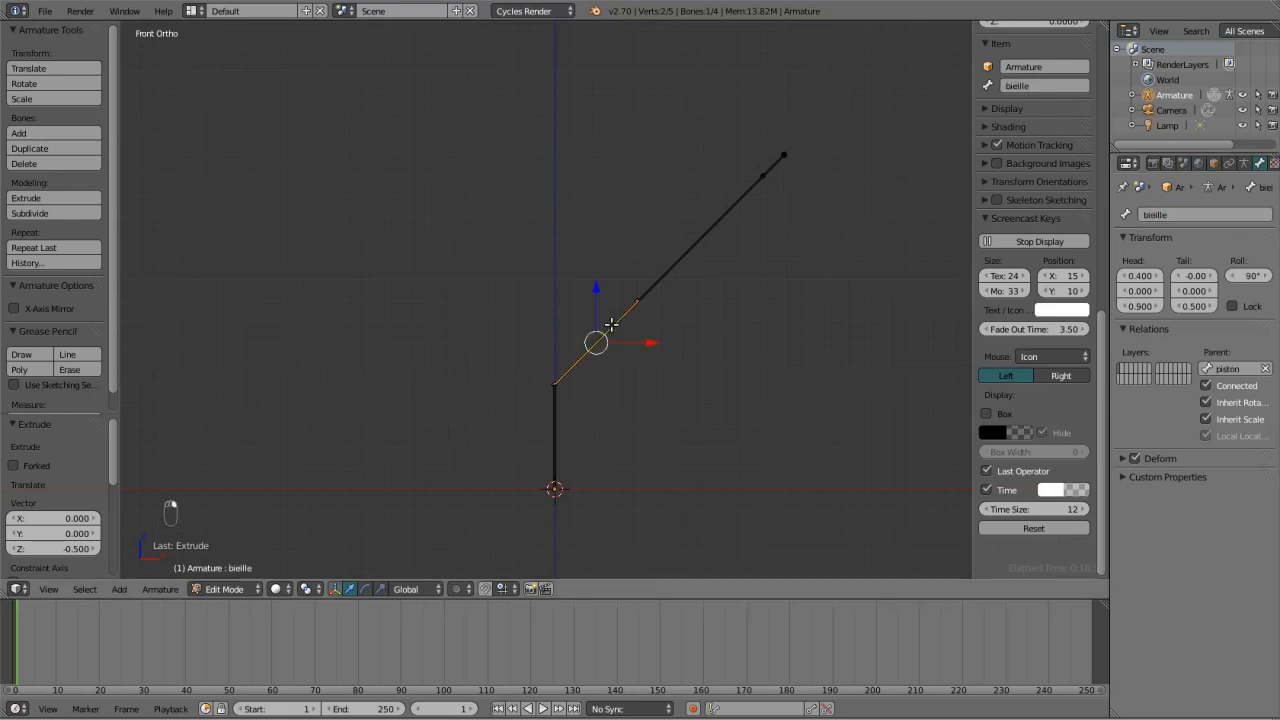
left_click(1187, 215)
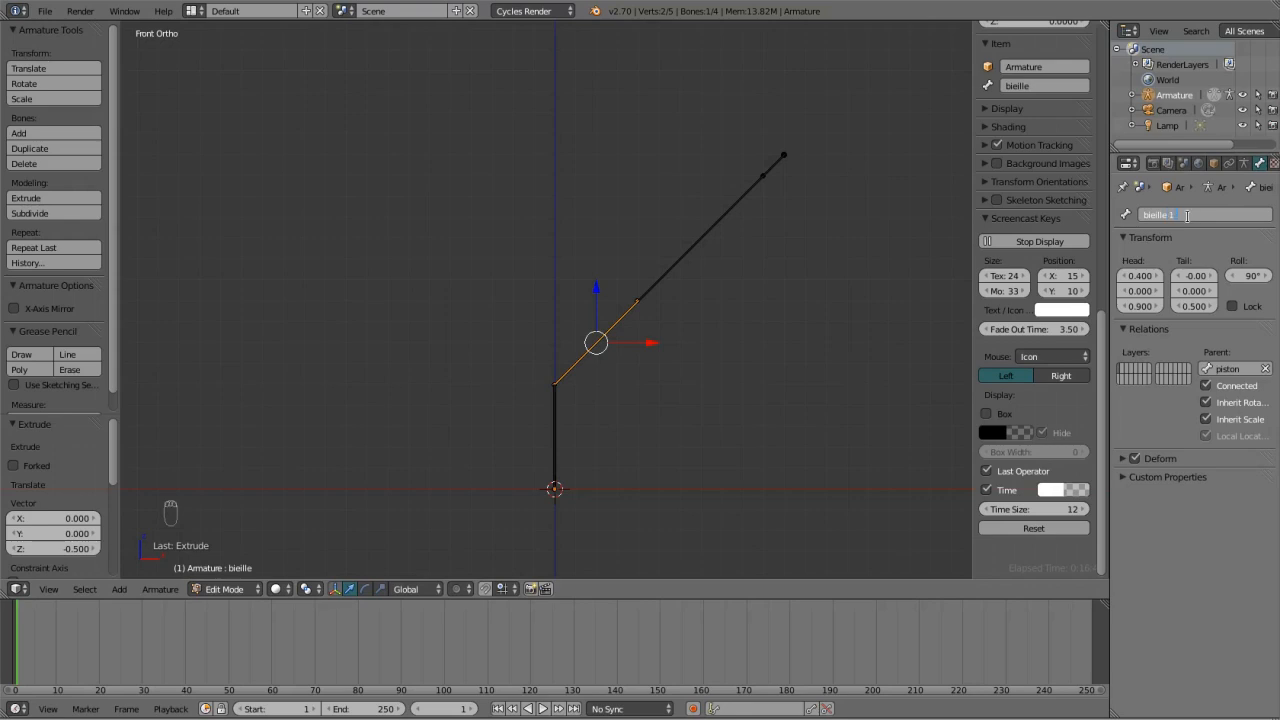
key("Return")
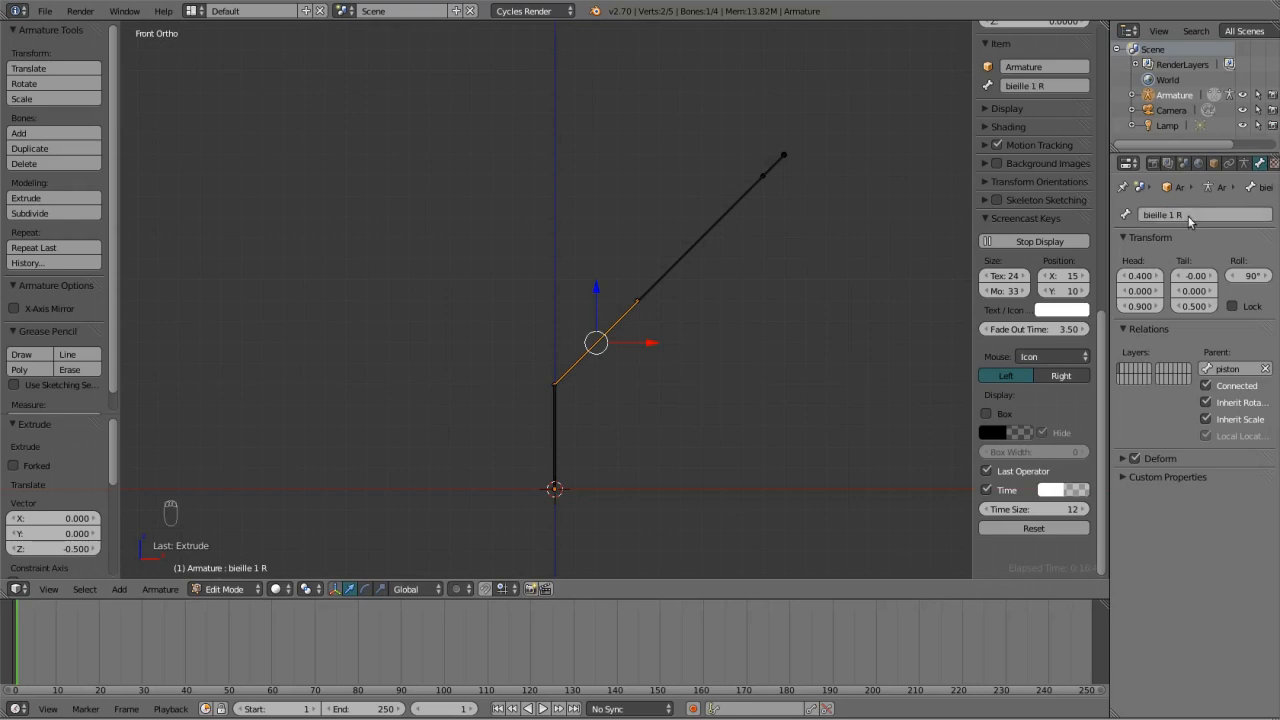
right_click(688, 266)
left_click(1206, 212)
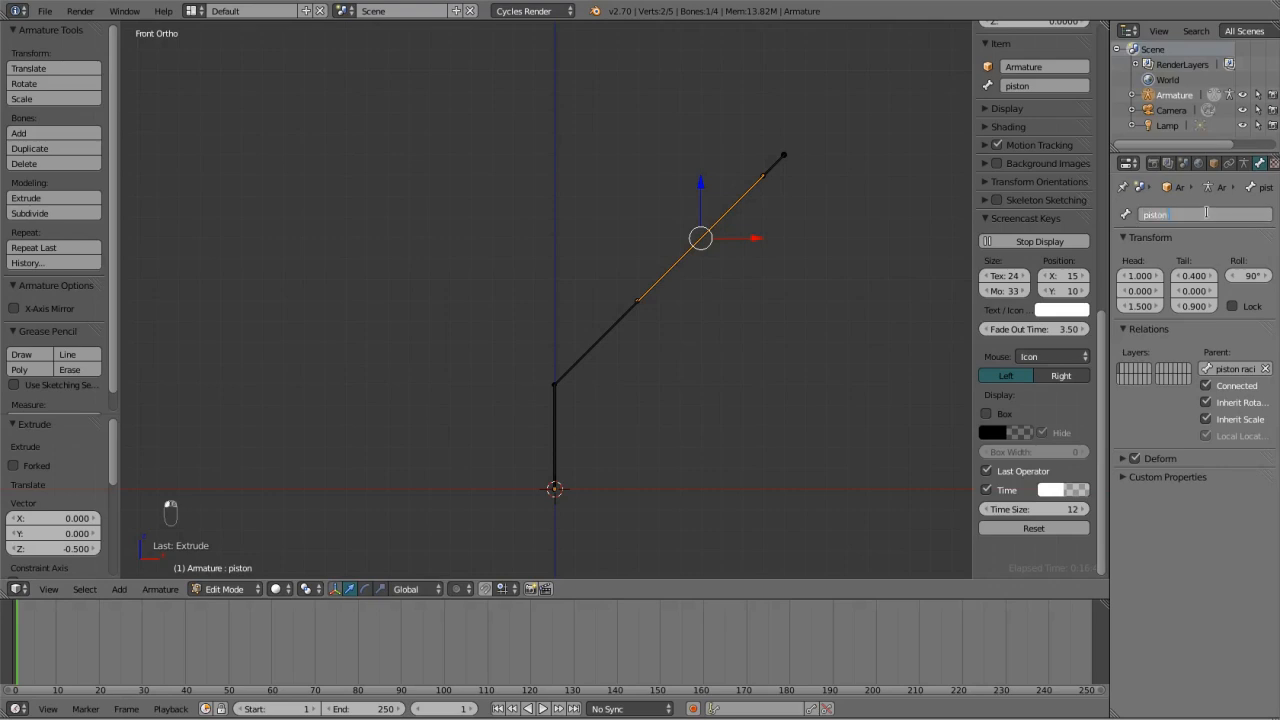
right_click(774, 164)
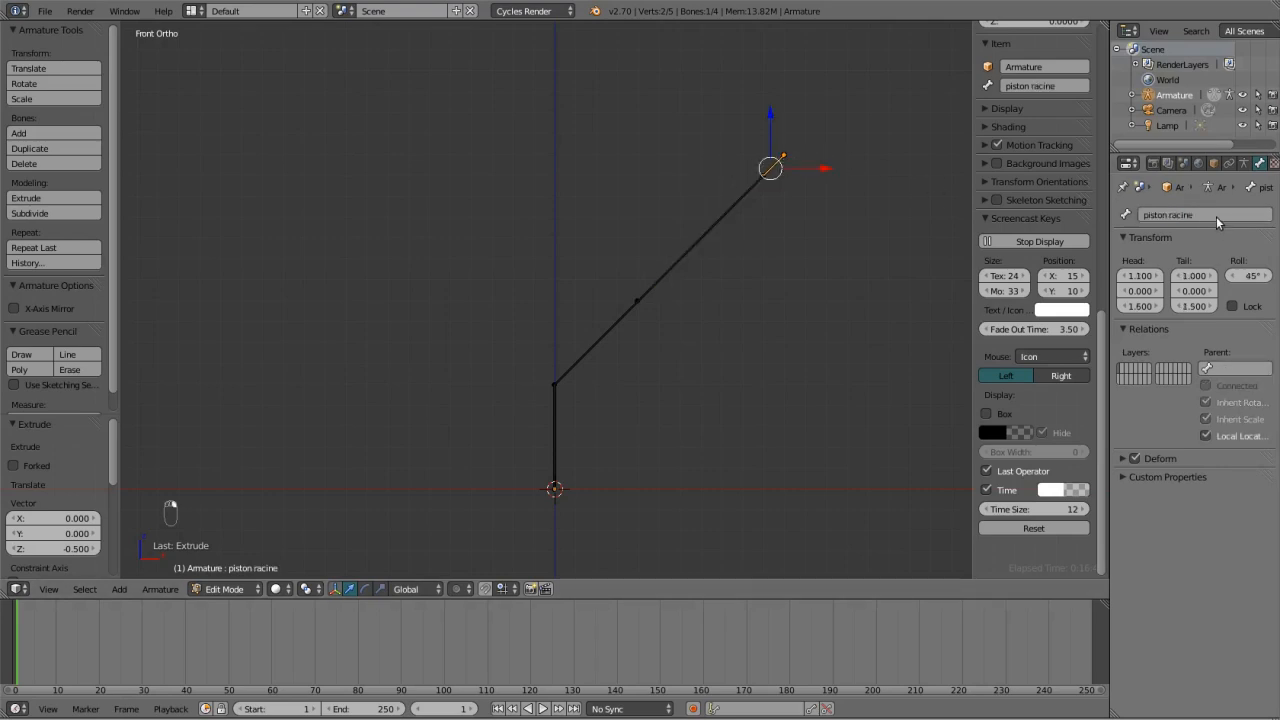
left_click(1219, 215)
key("Return")
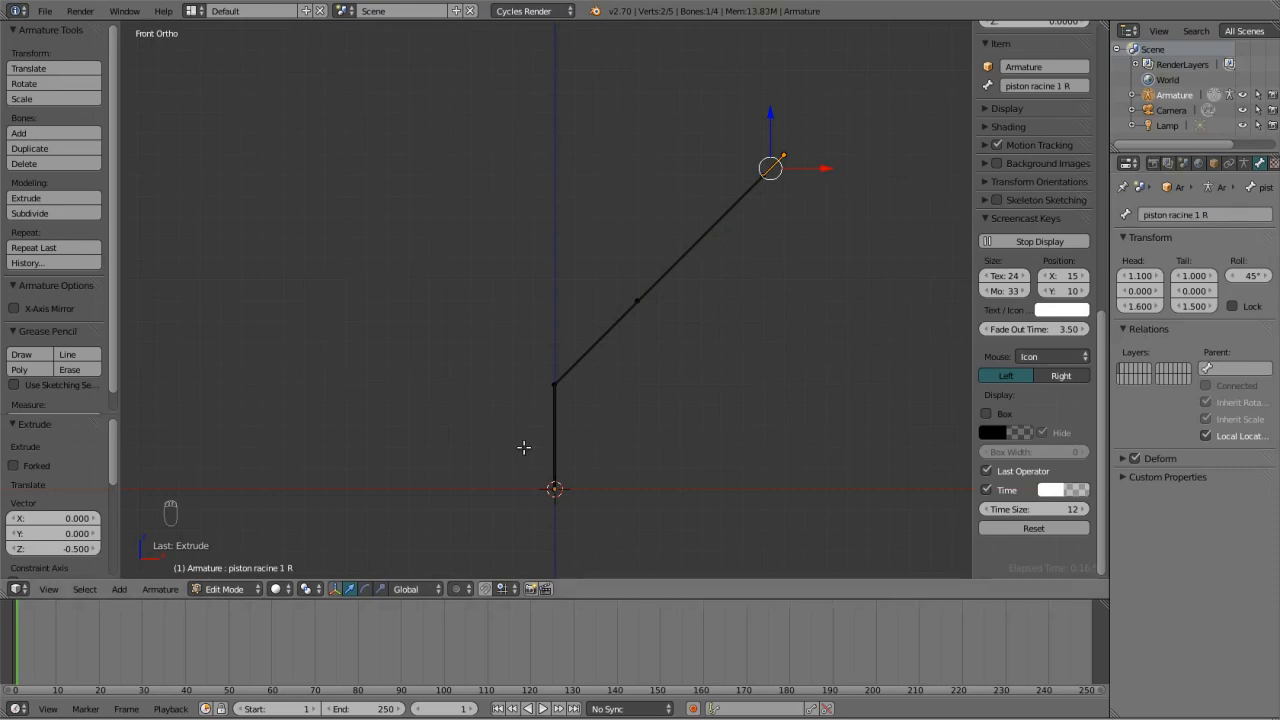
Switch the armature to Pose Mode with the arbre 1 bone selected and set the pivot point to the 3D cursor.
right_click(555, 420)
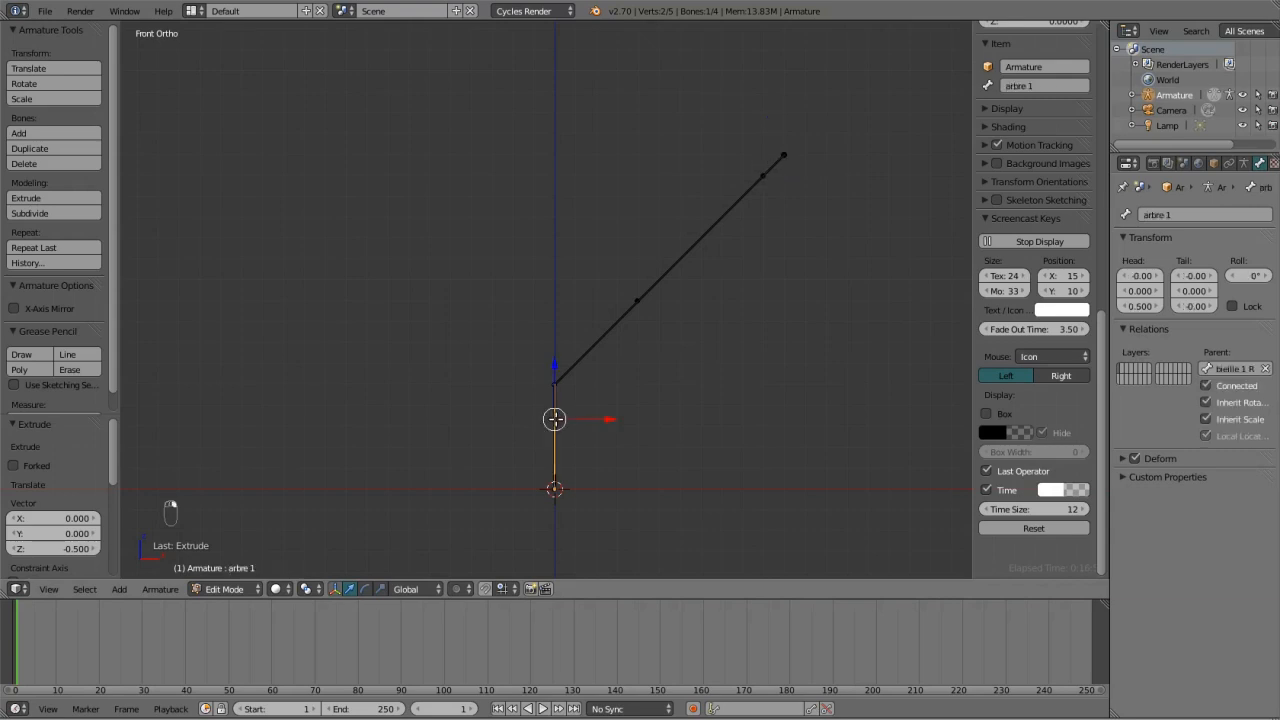
left_click(225, 589)
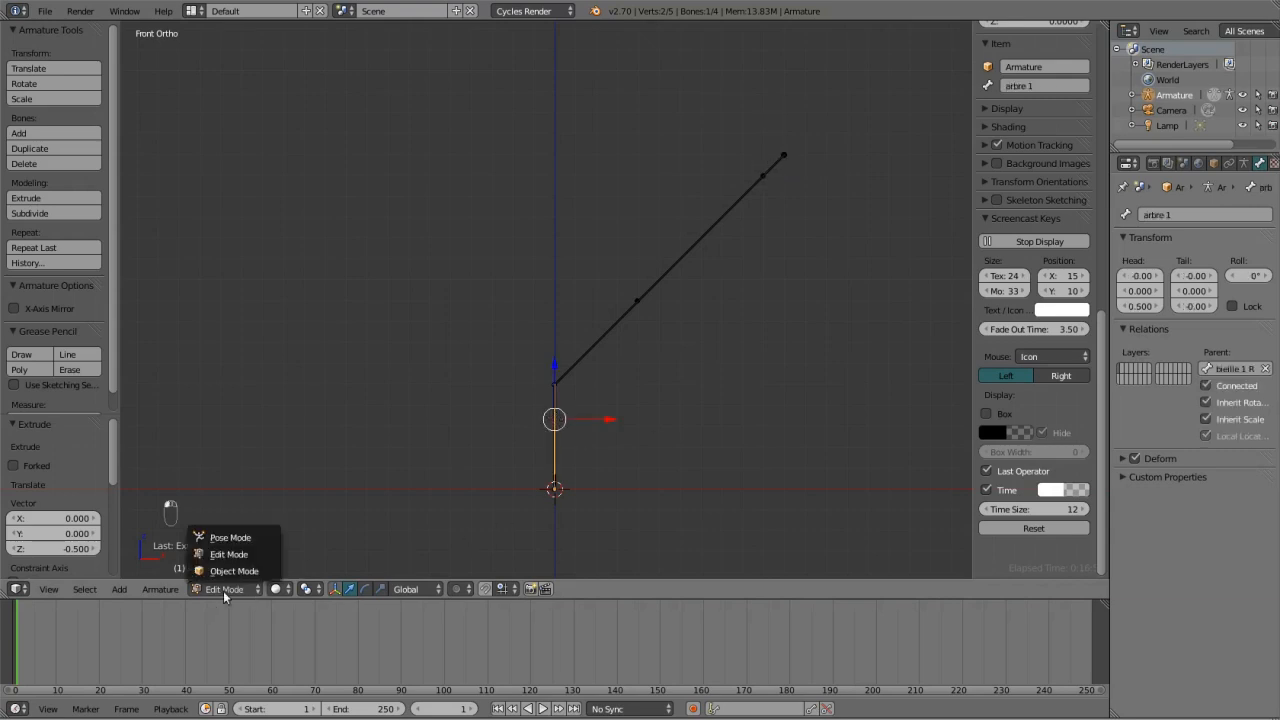
left_click(238, 539)
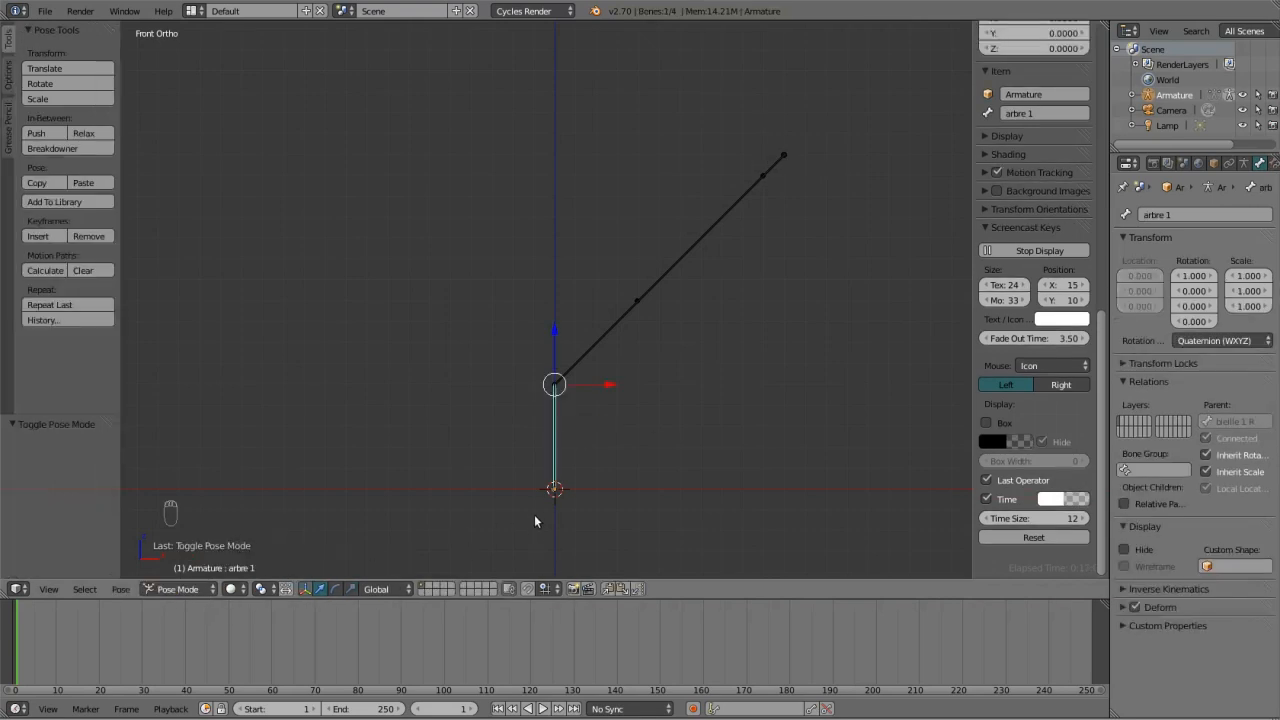
left_click(261, 589)
left_click(290, 551)
Try rotating the arbre 1 bone around the 3D cursor while it is parented to bielle 1 R.
key("r")
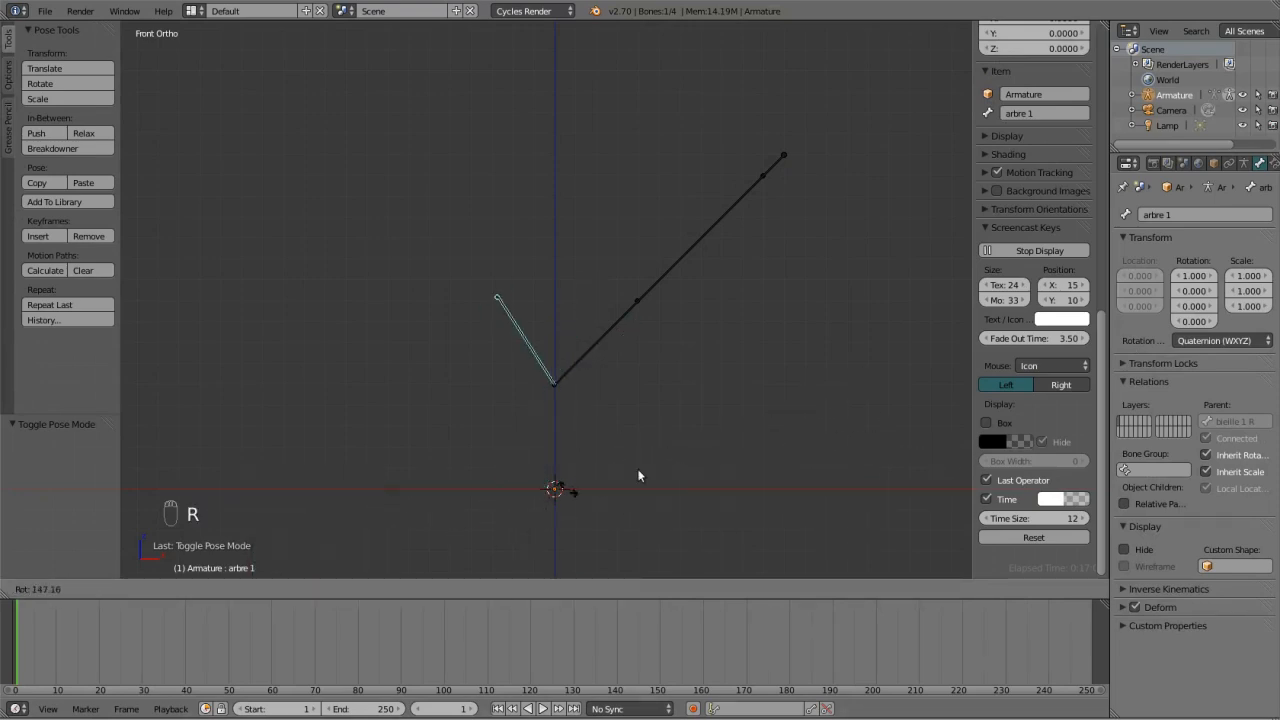
left_click(761, 540)
right_click(606, 334)
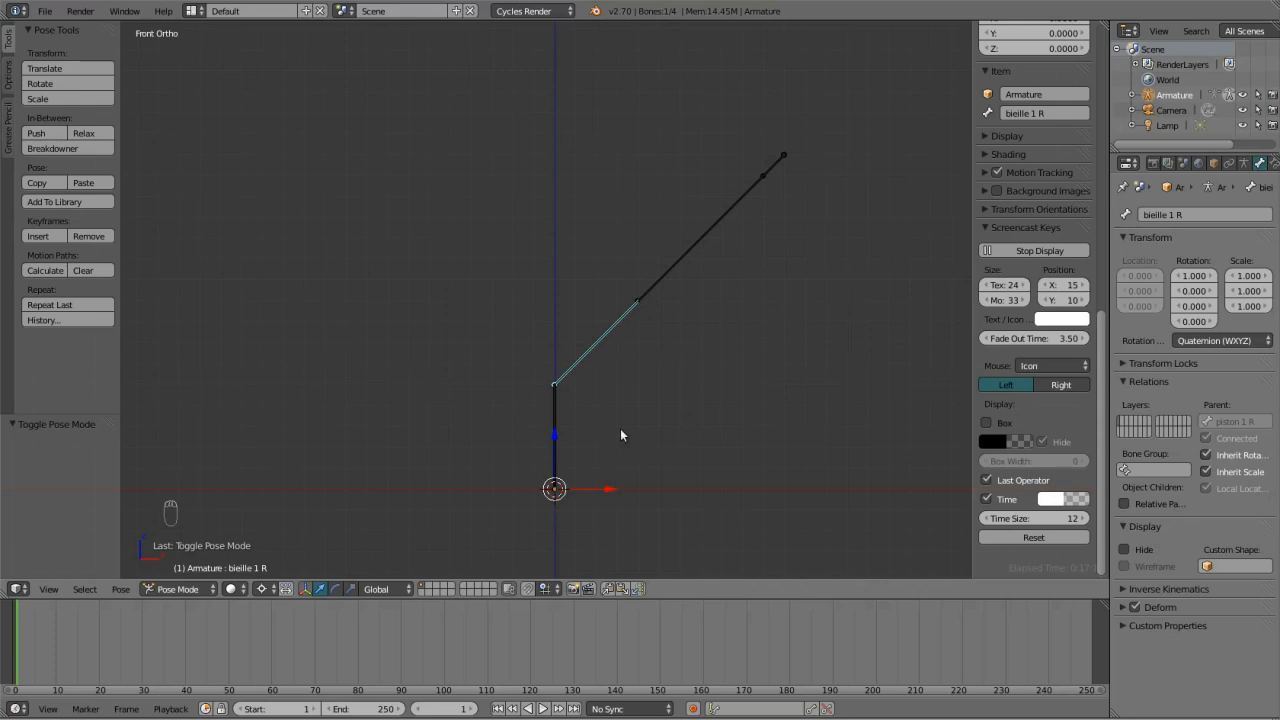
Clear the arbre 1 bone's parent in Edit Mode and test its rotation around the 3D cursor in Pose Mode.
right_click(554, 405)
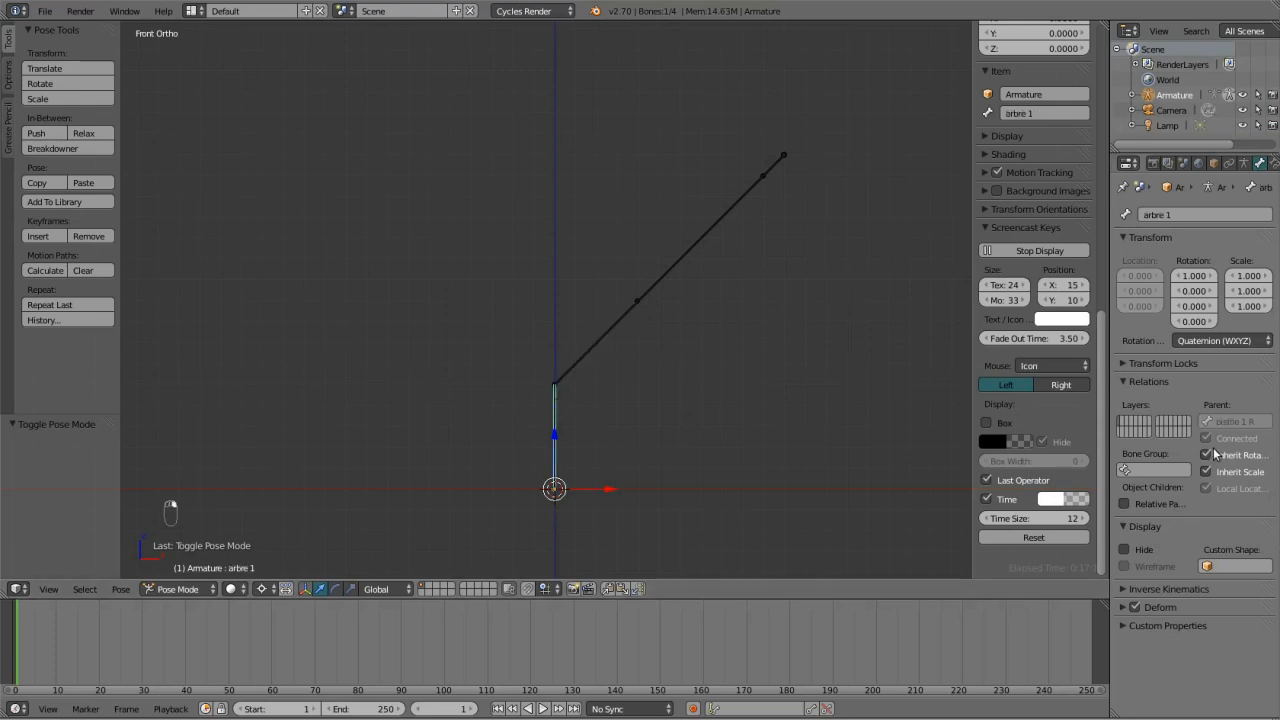
key("Tab")
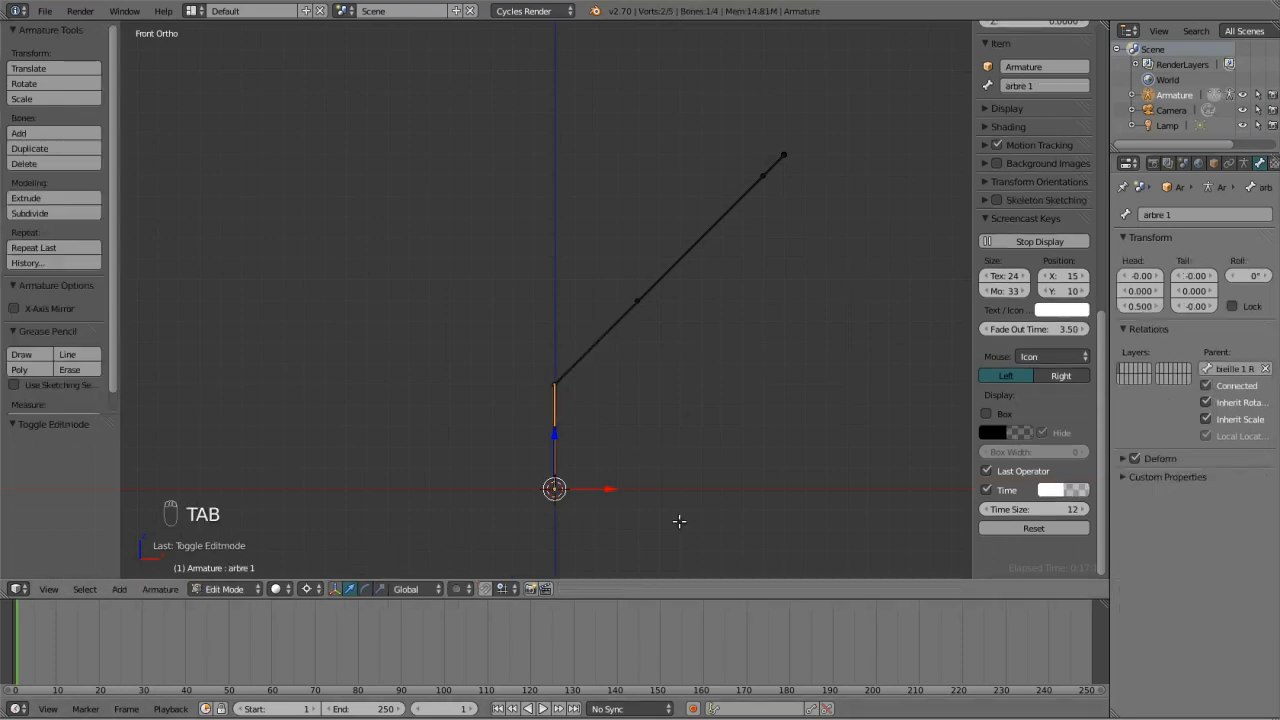
left_click(1266, 369)
key("Tab")
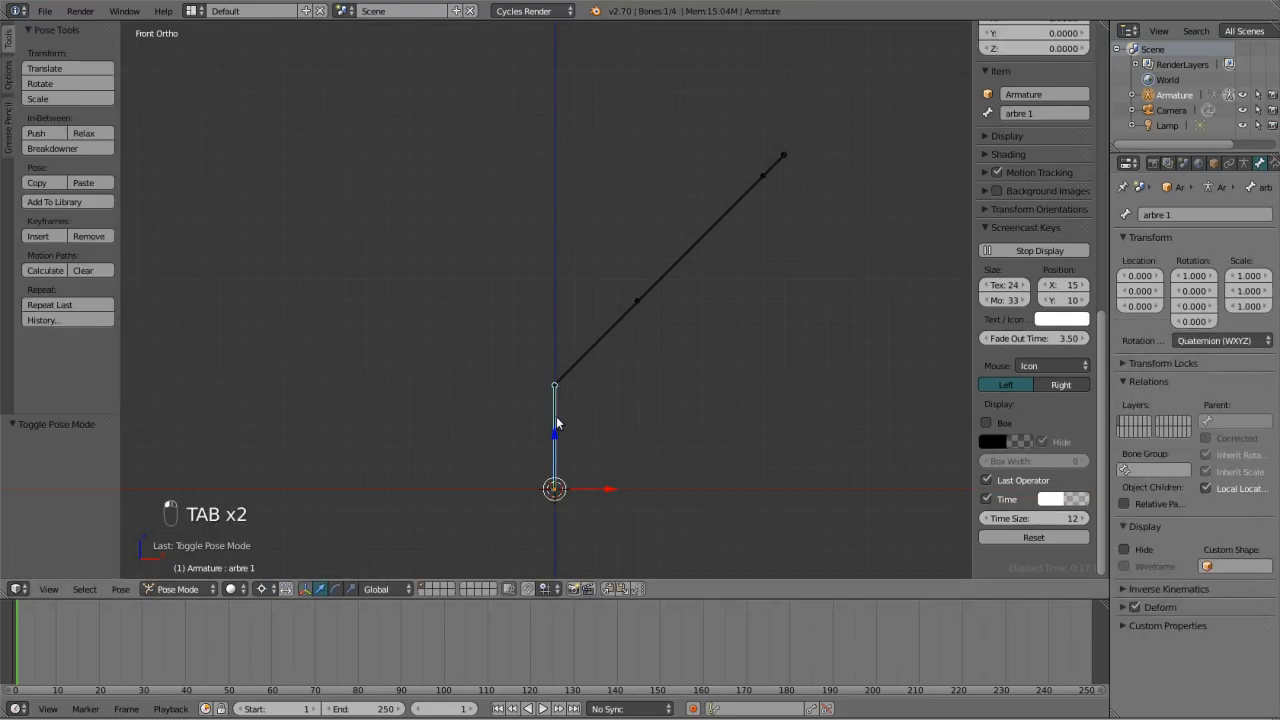
key("r")
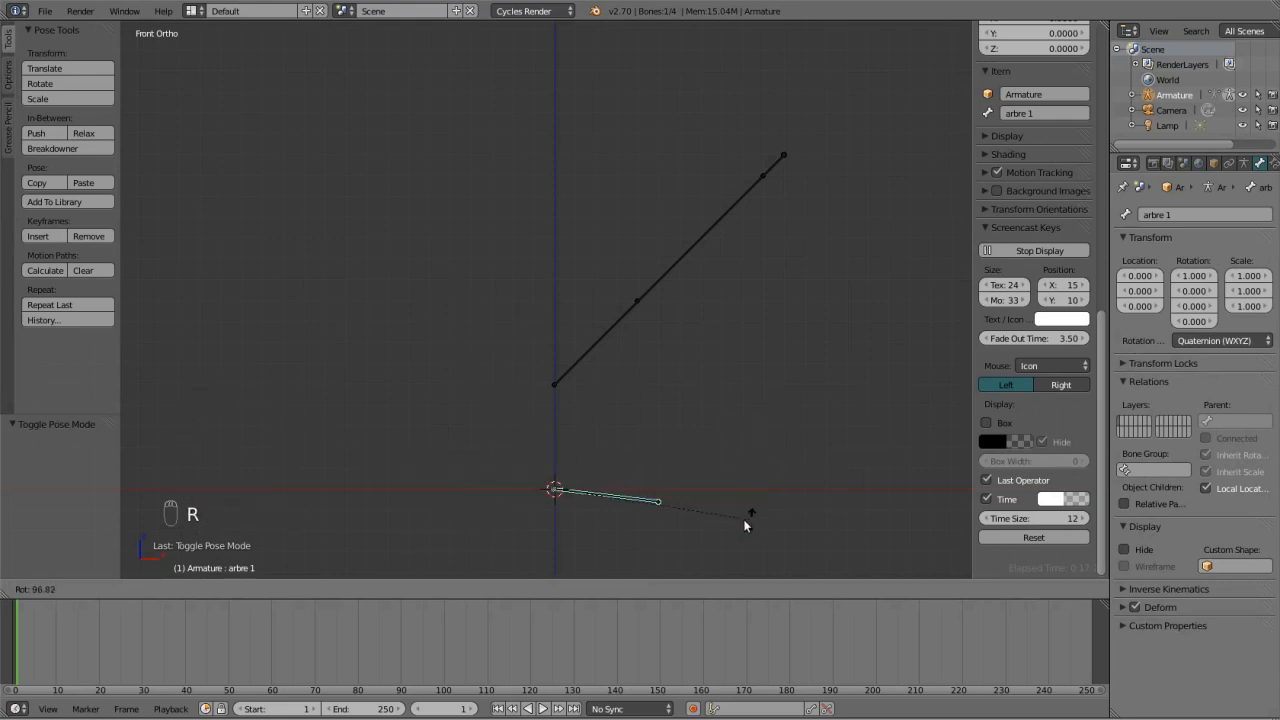
right_click(514, 311)
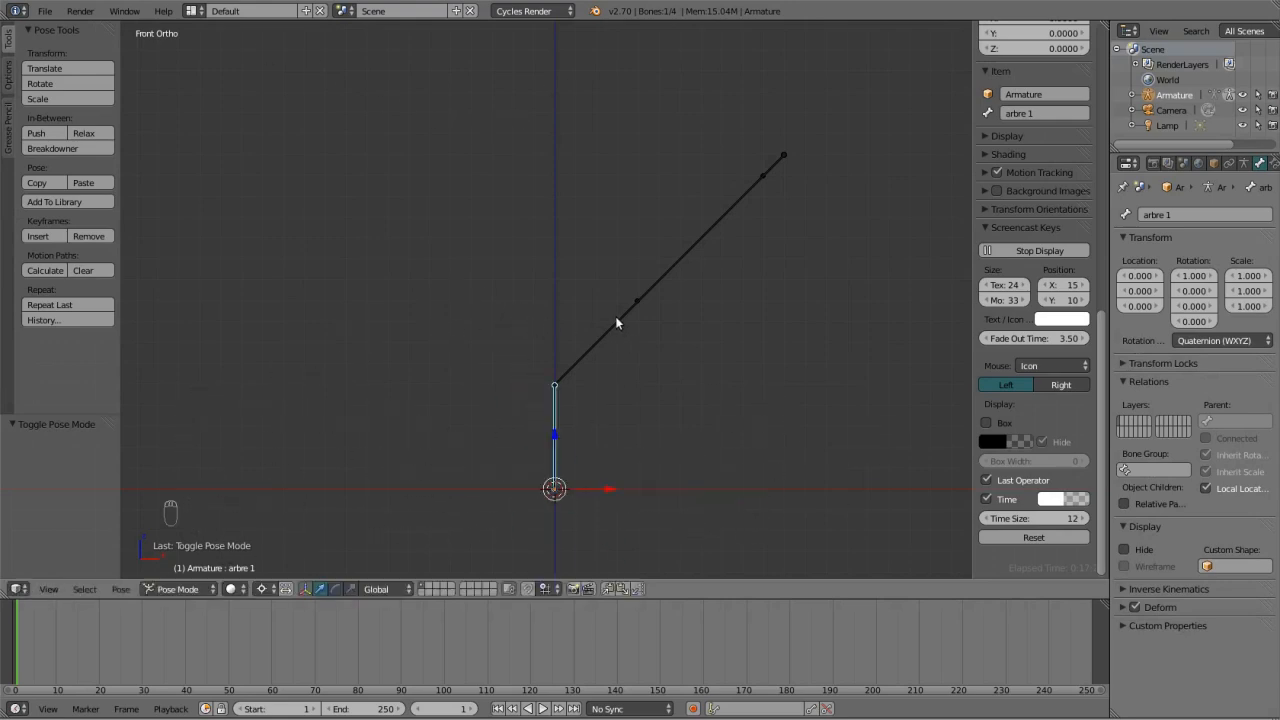
Add an Inverse Kinematics constraint to the bielle 1 R bone, targeting the Armature's arbre 1 bone.
right_click(616, 318)
left_click(1274, 163)
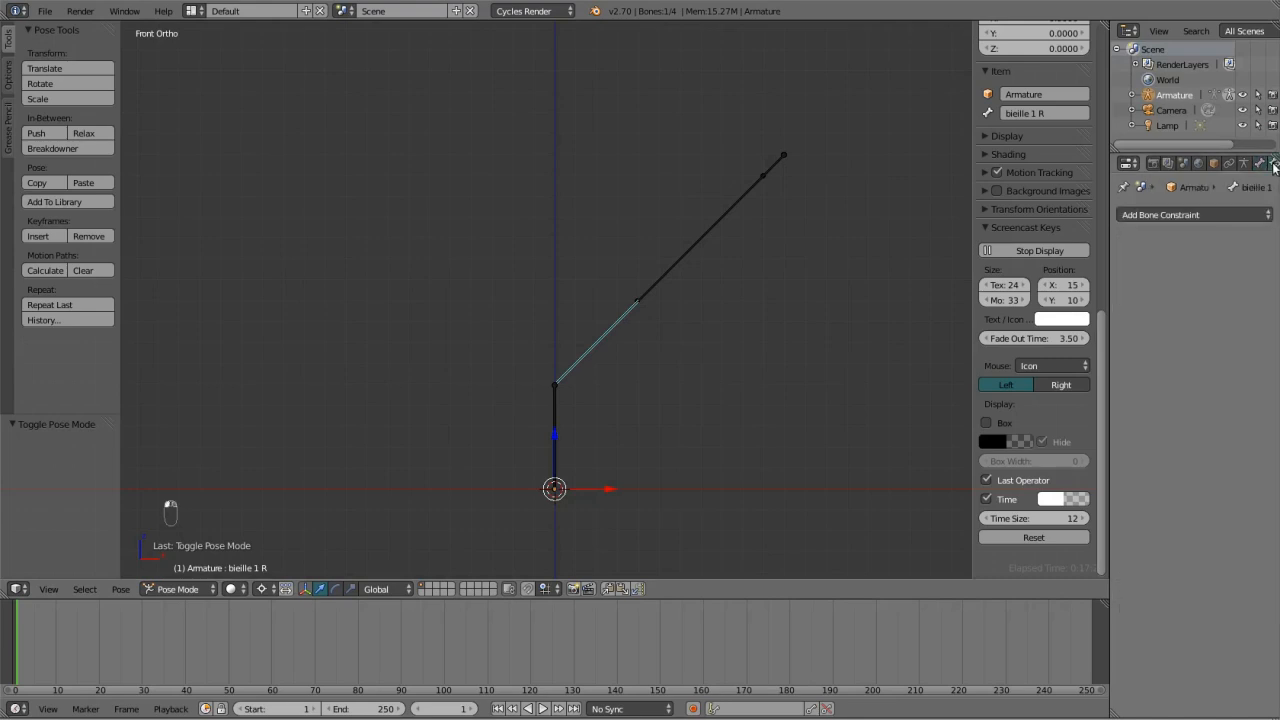
left_click_drag(1112, 221, 1071, 228)
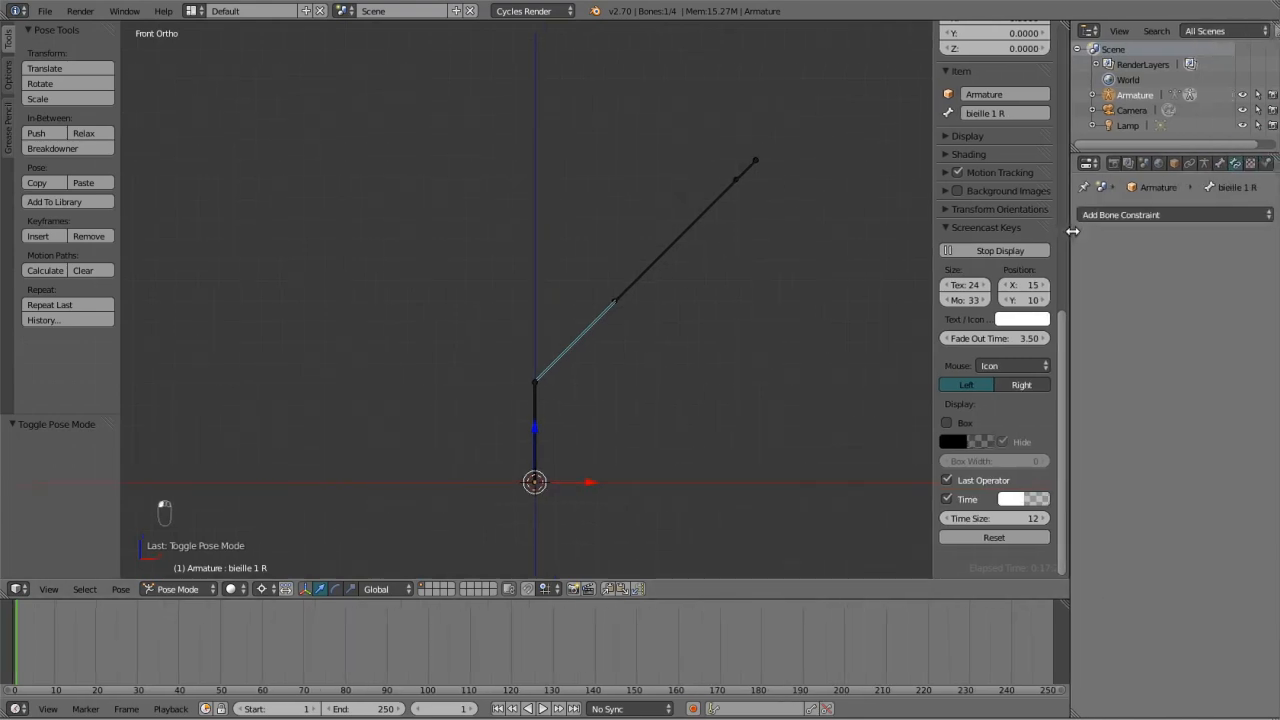
left_click(1129, 212)
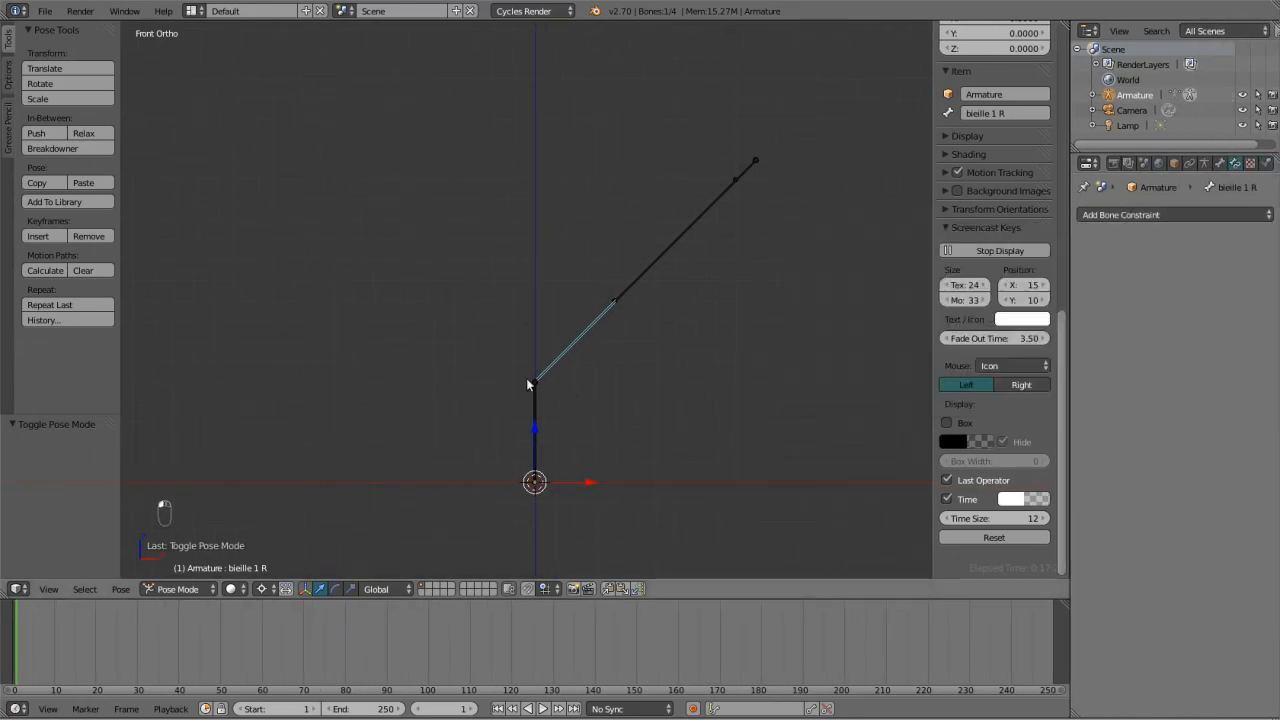
left_click(1173, 214)
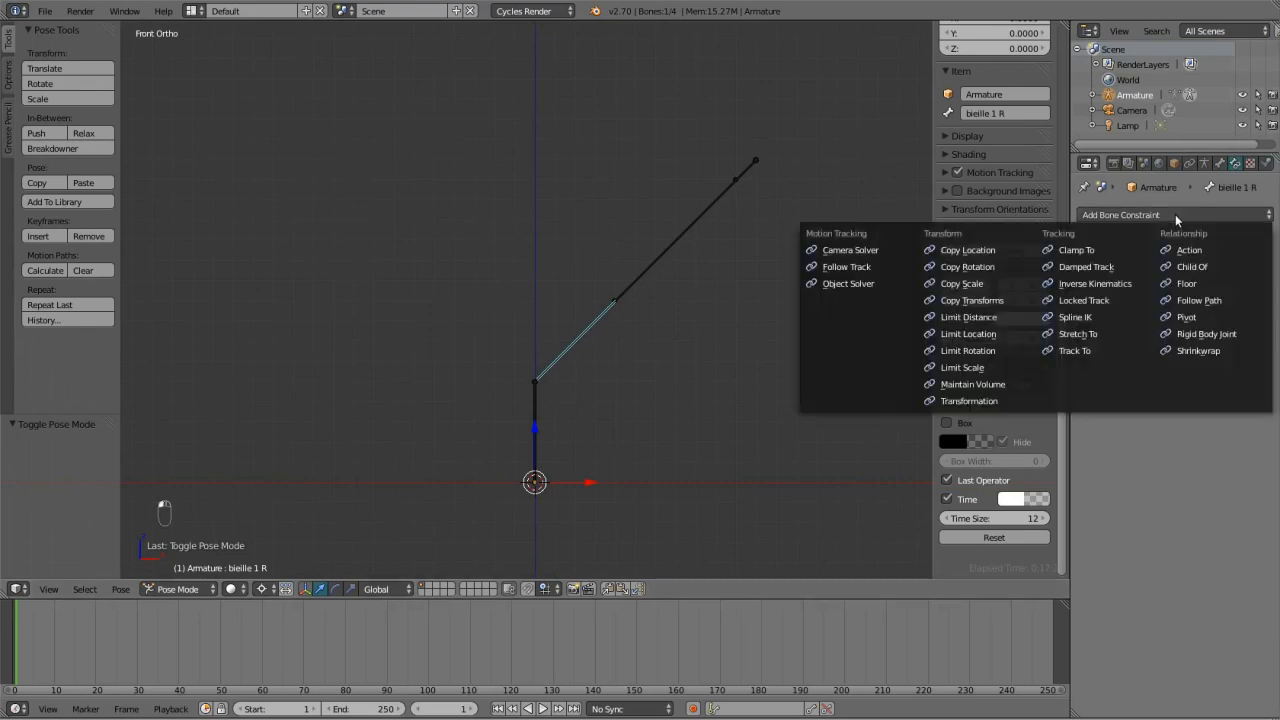
left_click(1116, 283)
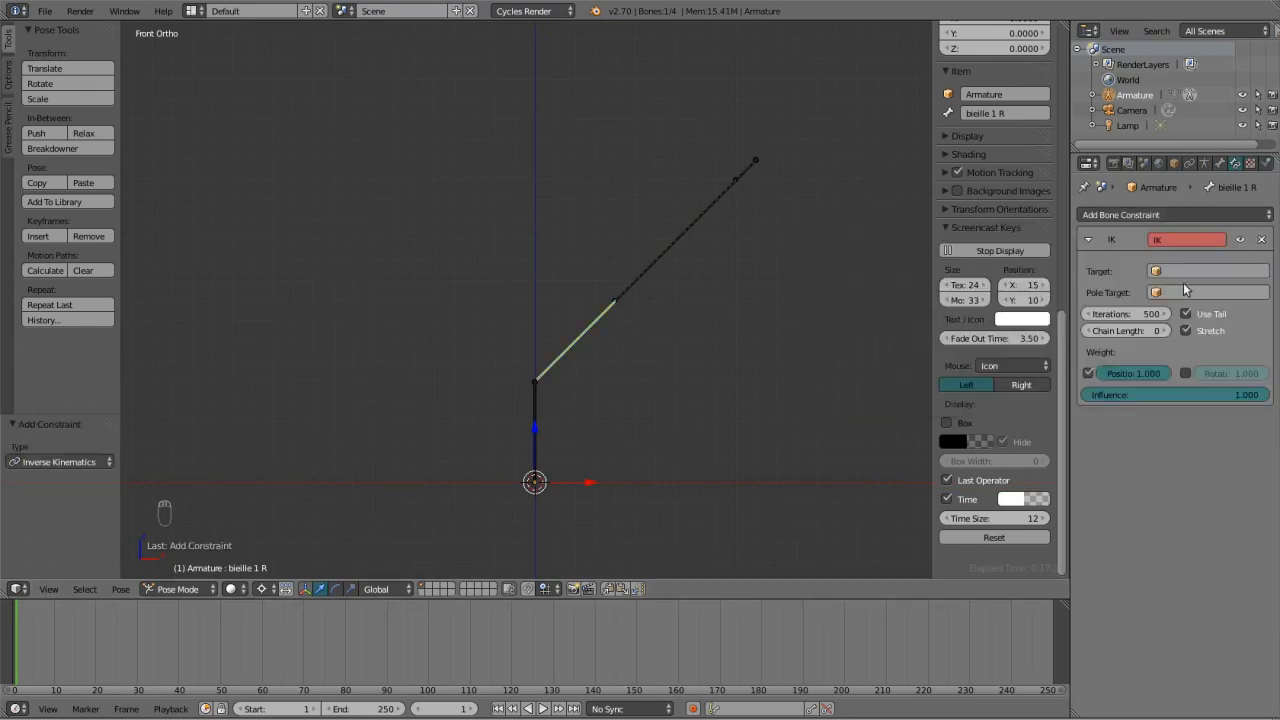
left_click(1188, 271)
left_click(1187, 293)
left_click(1202, 291)
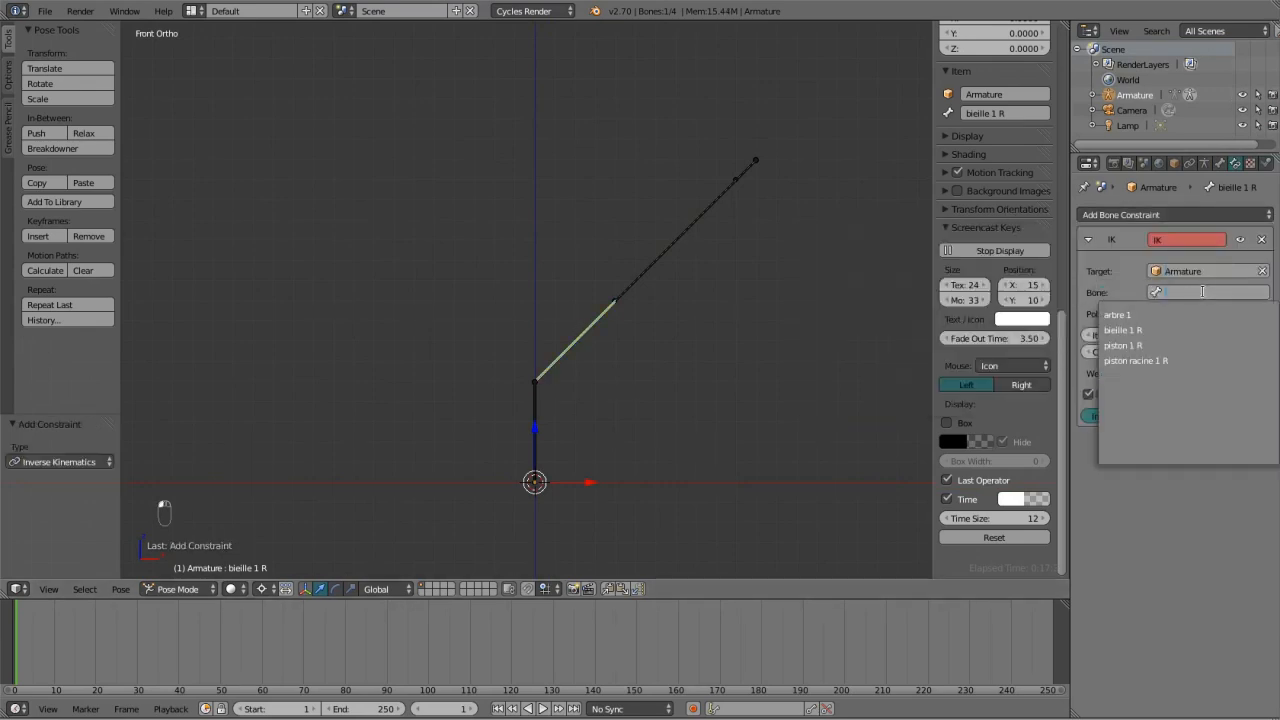
left_click(1188, 314)
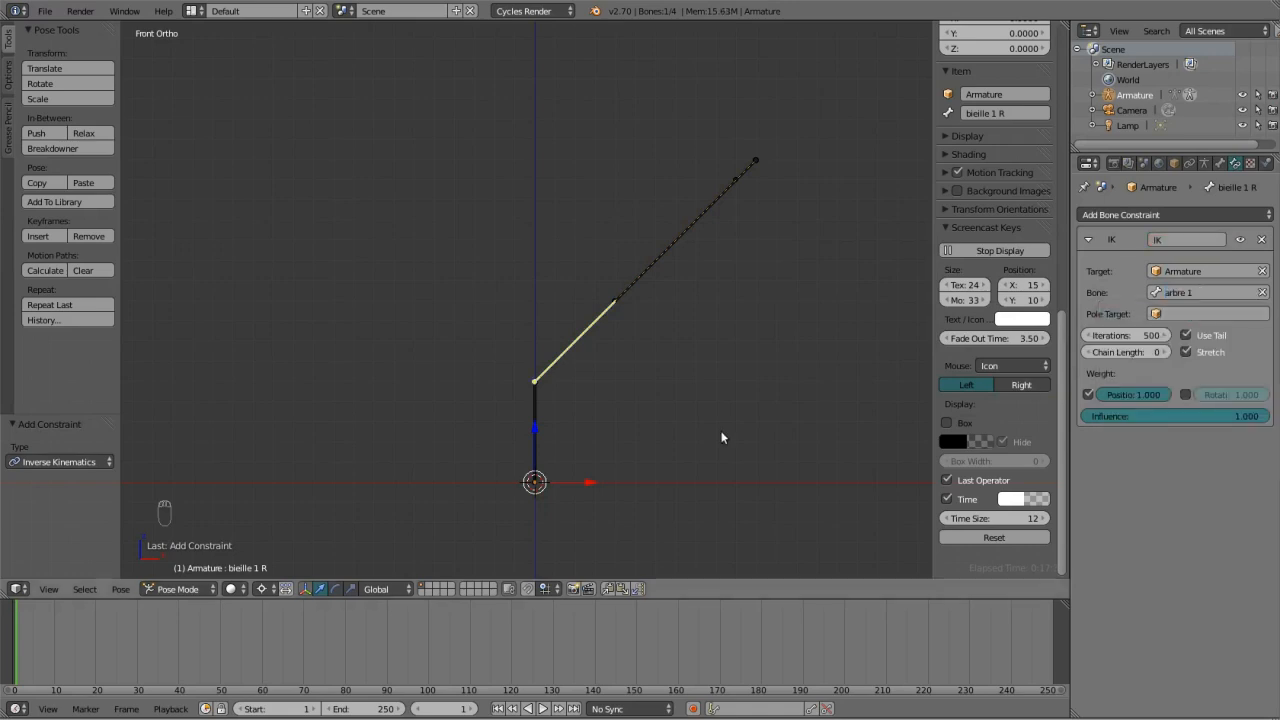
Test-rotate the arbre 1 bone around the 3D cursor to check how the IK chain follows it.
right_click(531, 410)
key("r")
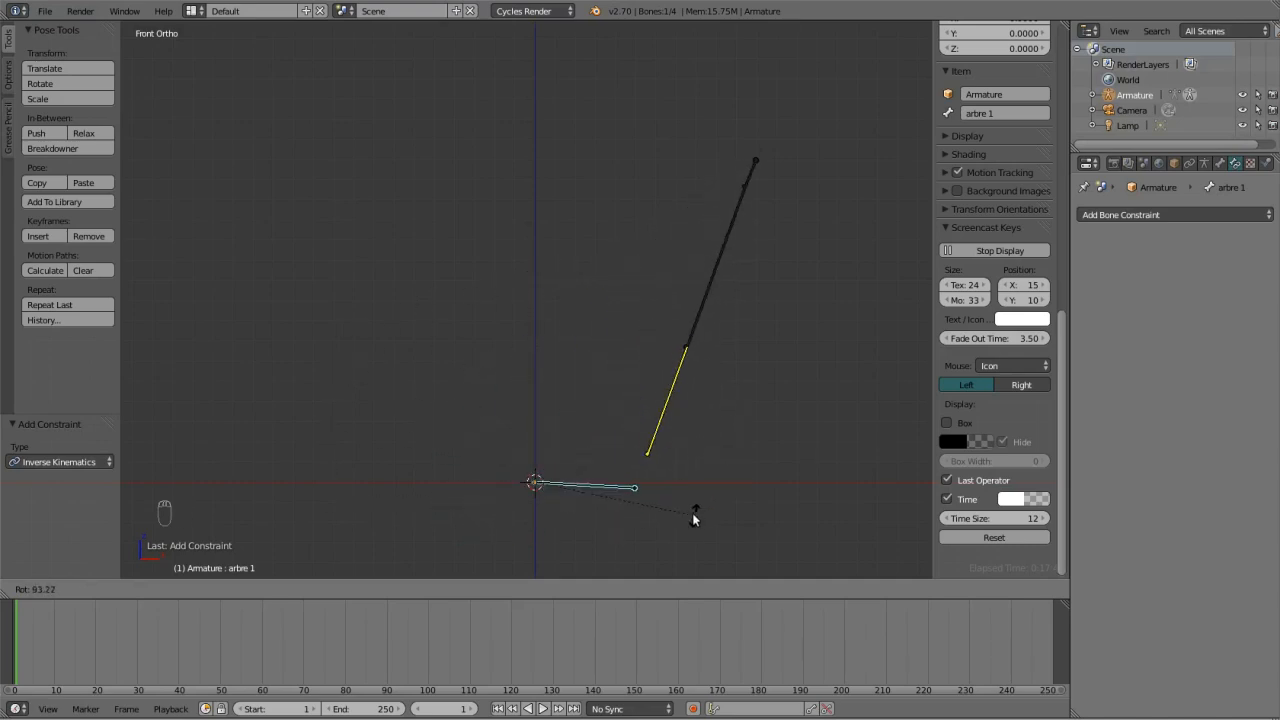
right_click(644, 283)
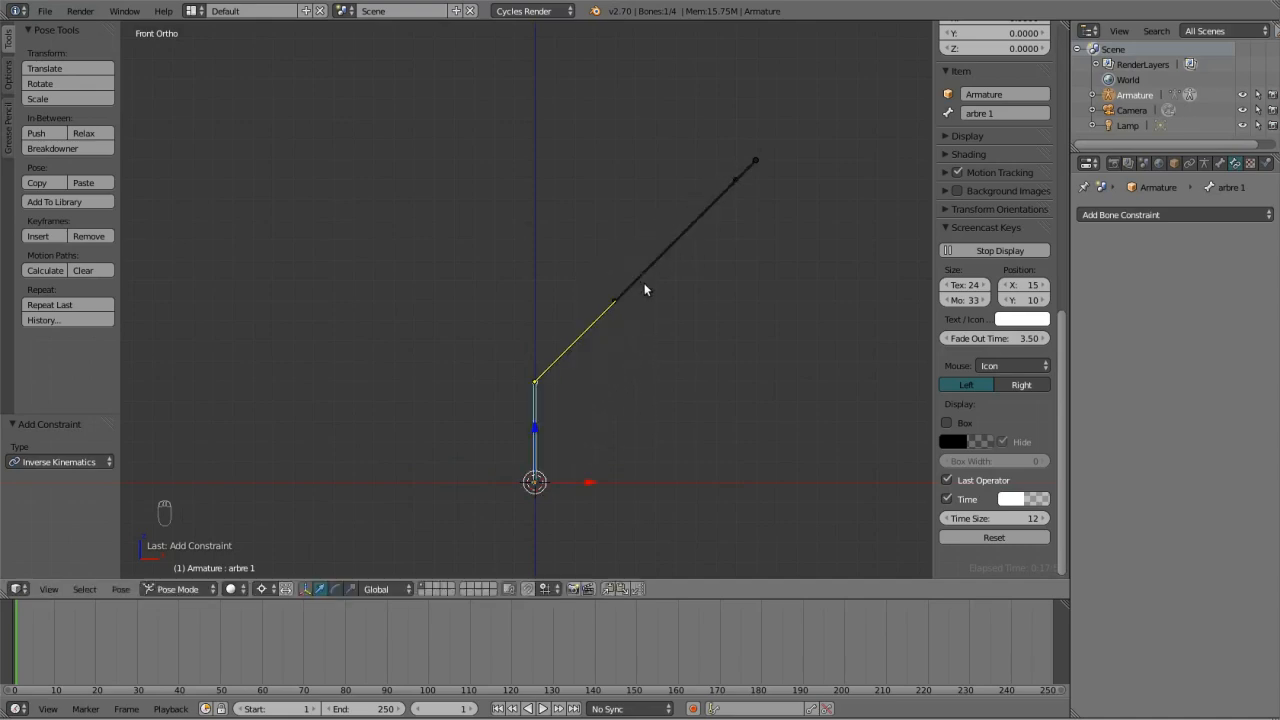
Lock inverse kinematics rotation on the X, Y and Z axes for the piston 1 R bone.
right_click(689, 236)
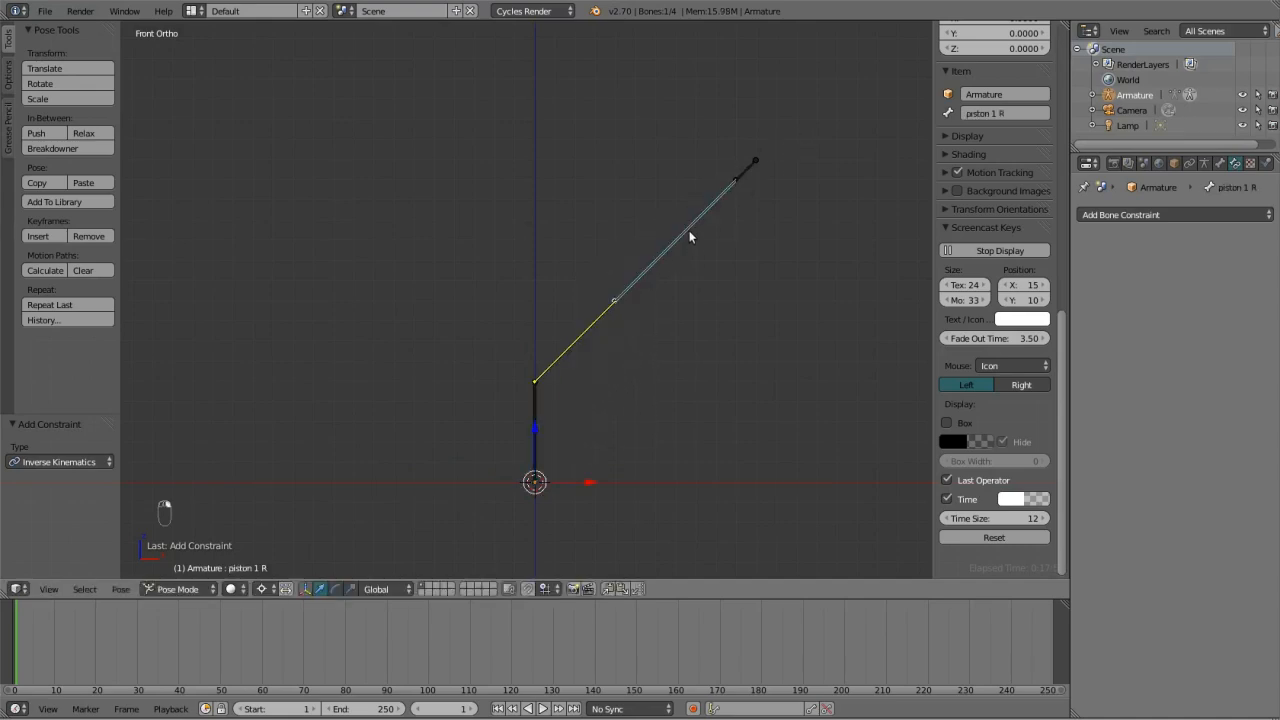
left_click(1220, 163)
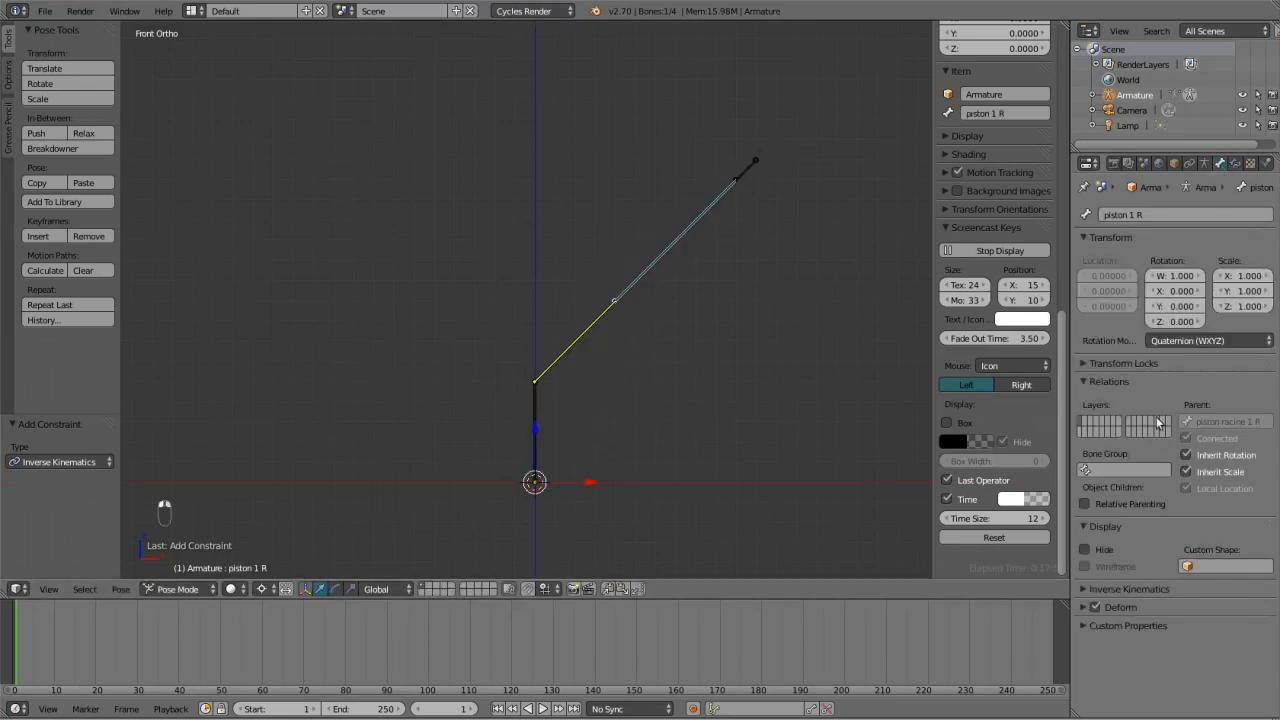
left_click(1089, 588)
scroll(1085, 589, "down", 2)
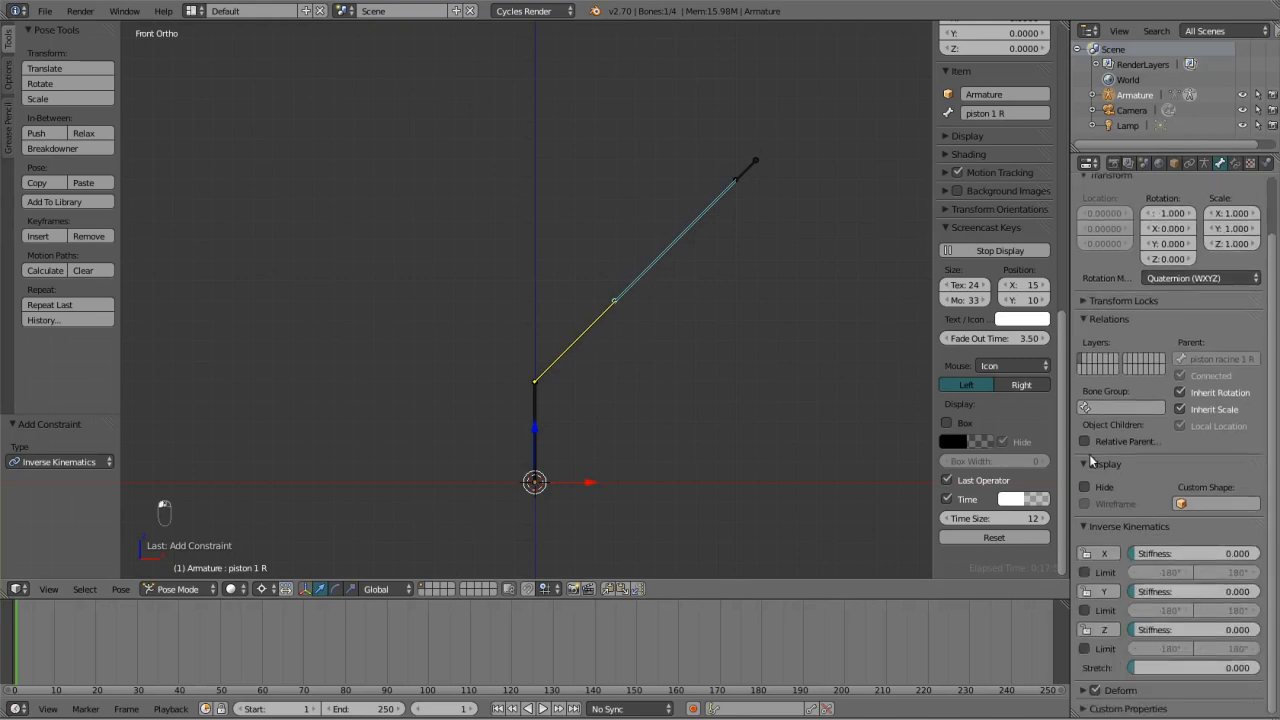
left_click(1087, 554)
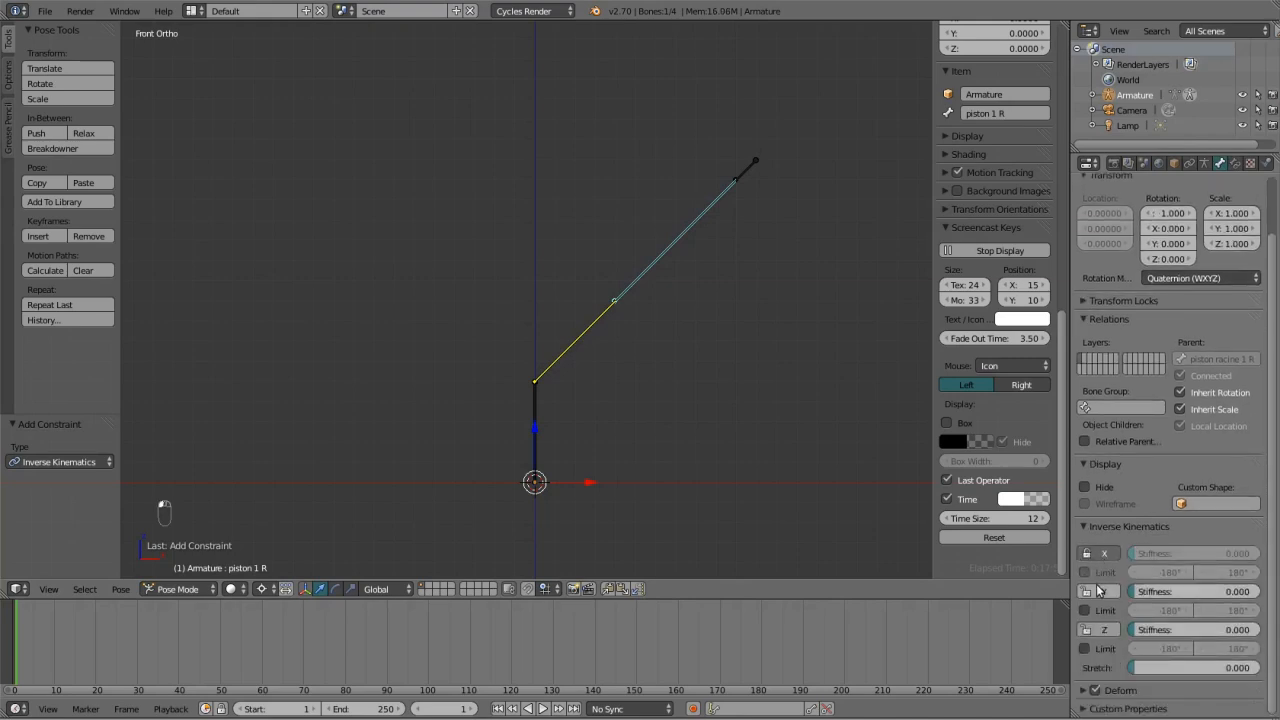
left_click(1087, 592)
left_click(1097, 631)
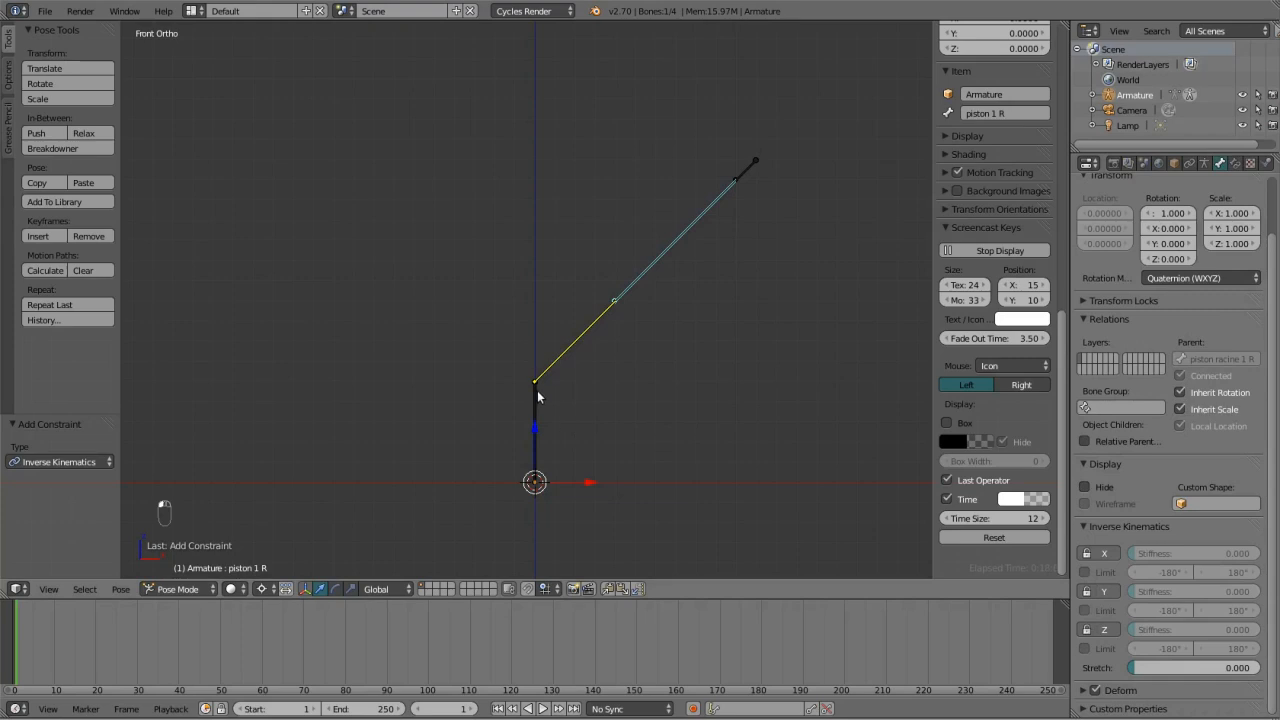
Test-rotate the arbre 1 bone to check how the chain behaves with piston 1 R locked.
right_click(536, 392)
key("r")
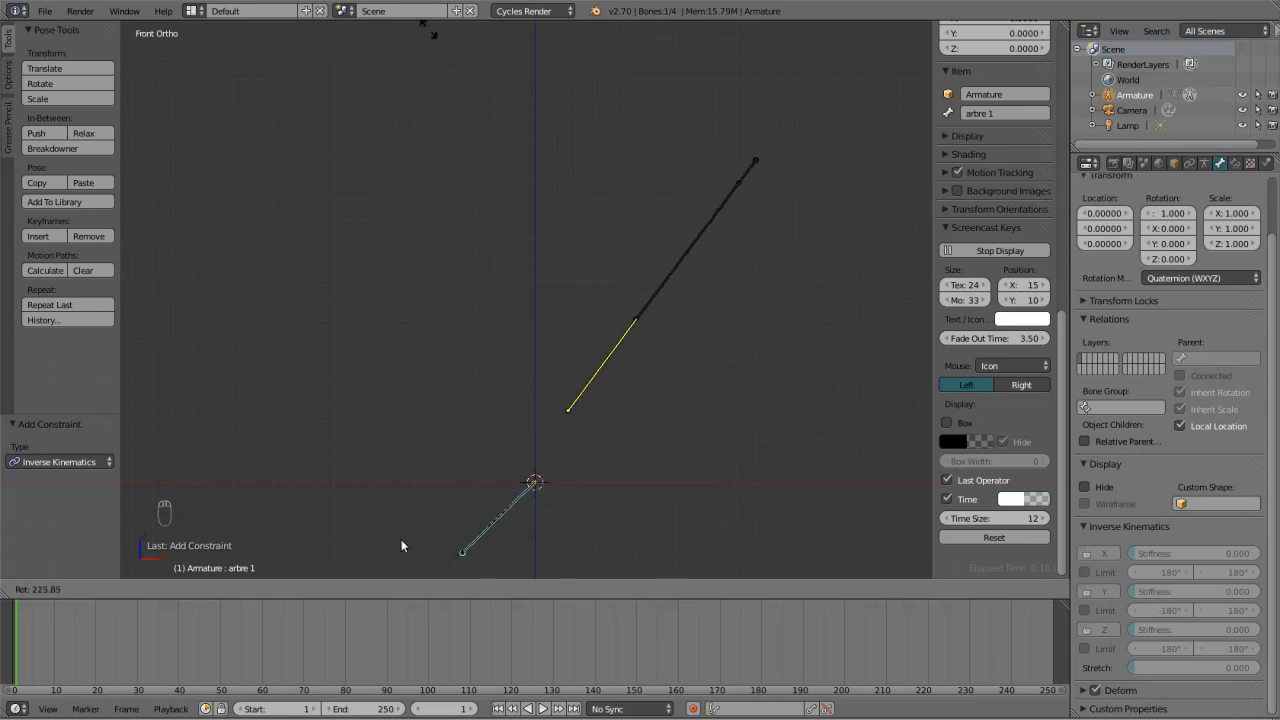
left_click(538, 336)
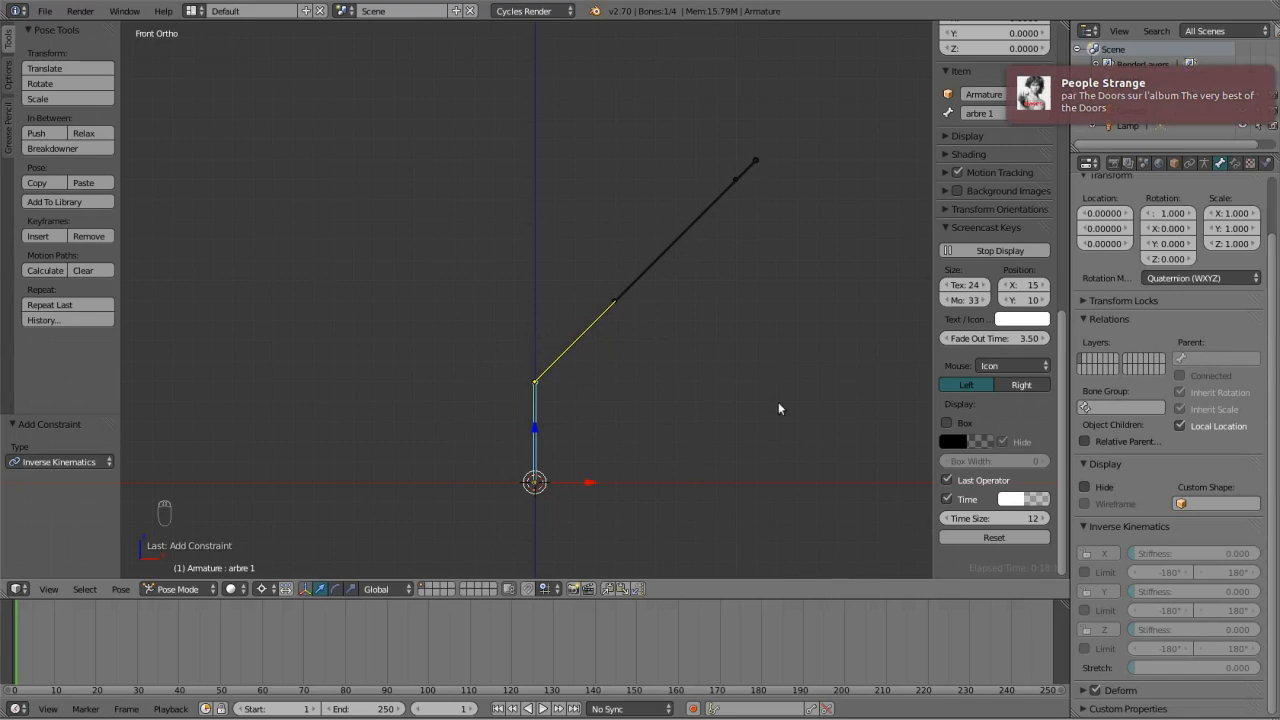
Lock inverse kinematics rotation on the X, Y and Z axes for the piston racine 1 R bone.
right_click(752, 169)
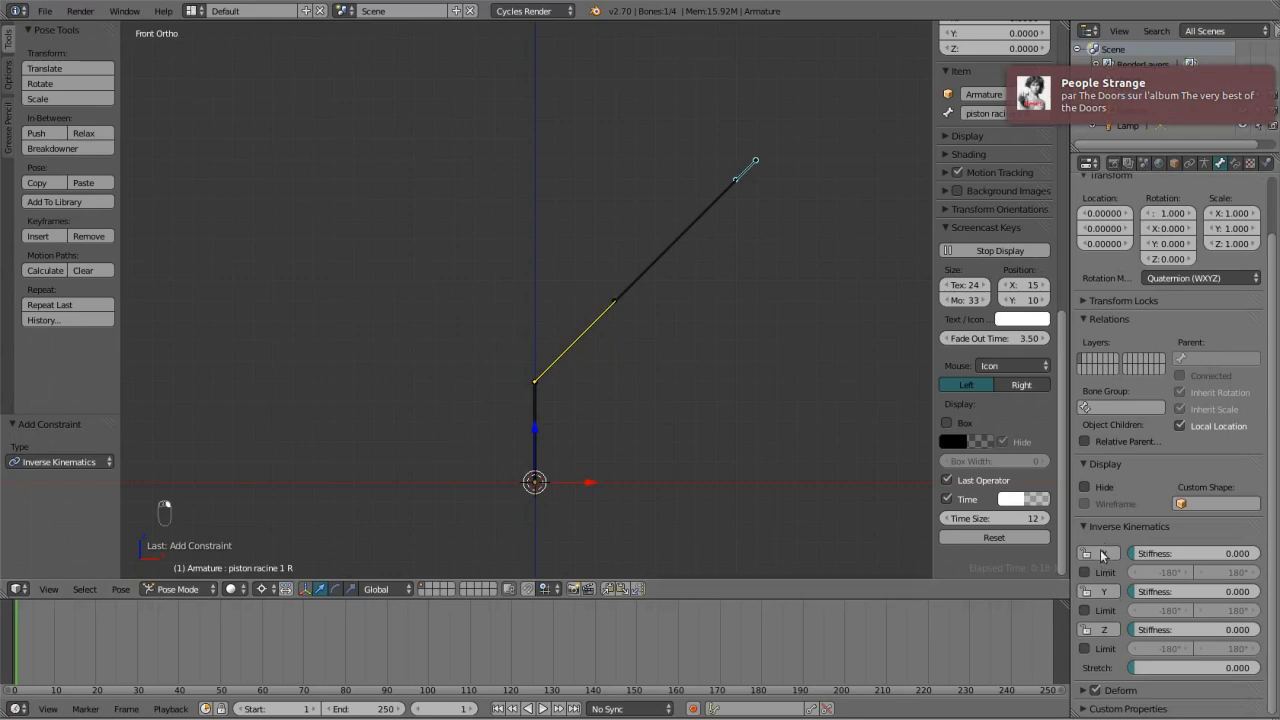
left_click(1086, 591)
left_click(1086, 629)
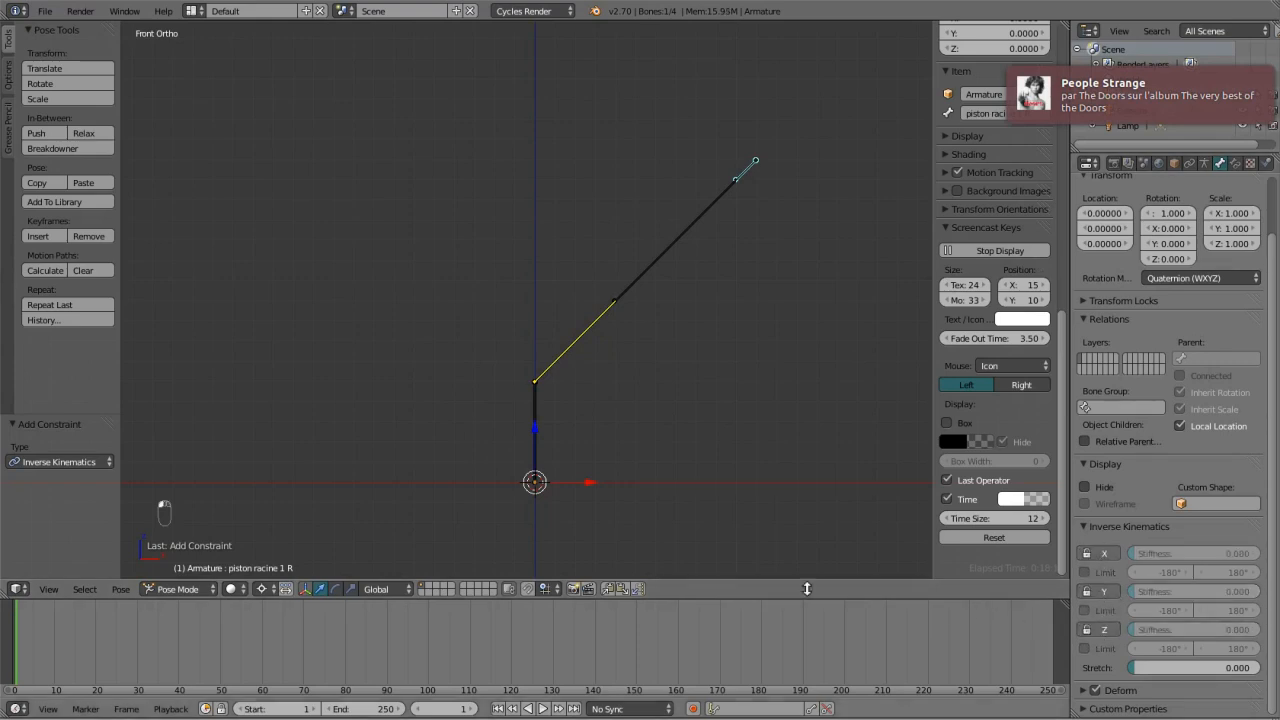
Test-rotate the arbre 1 bone with both piston bones locked, and cancel the rotation.
right_click(531, 402)
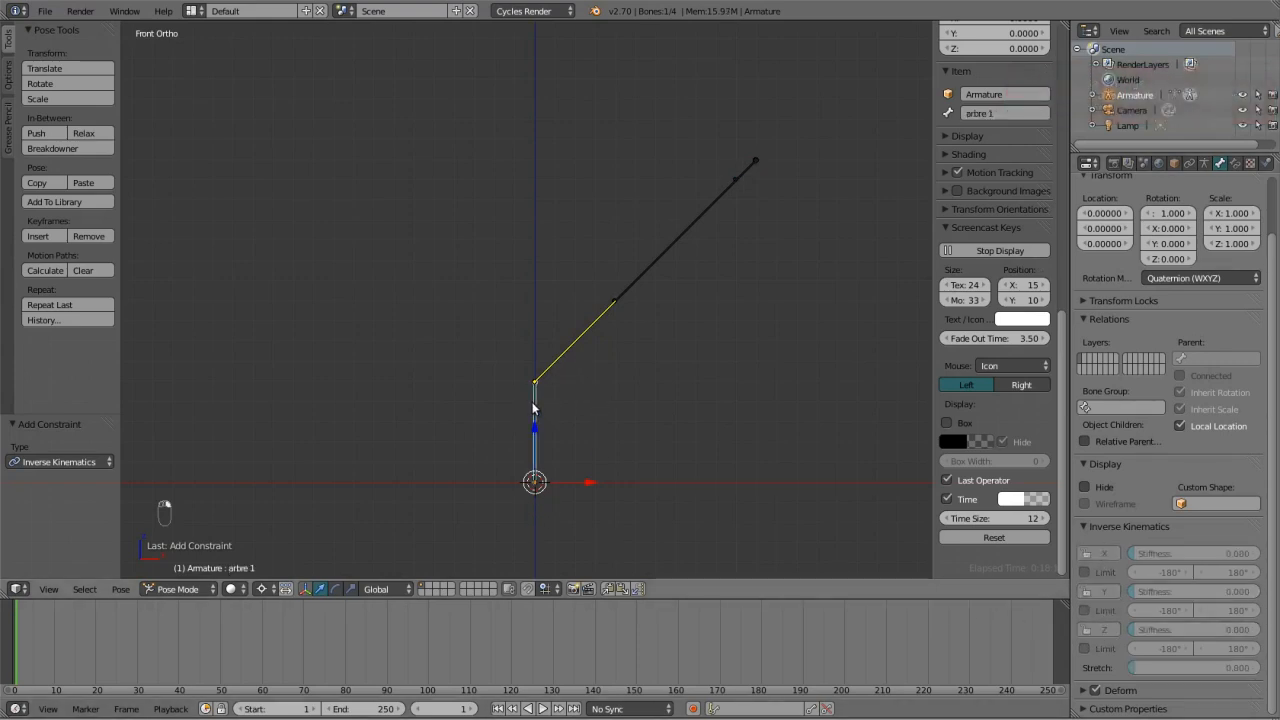
key("r")
right_click(402, 344)
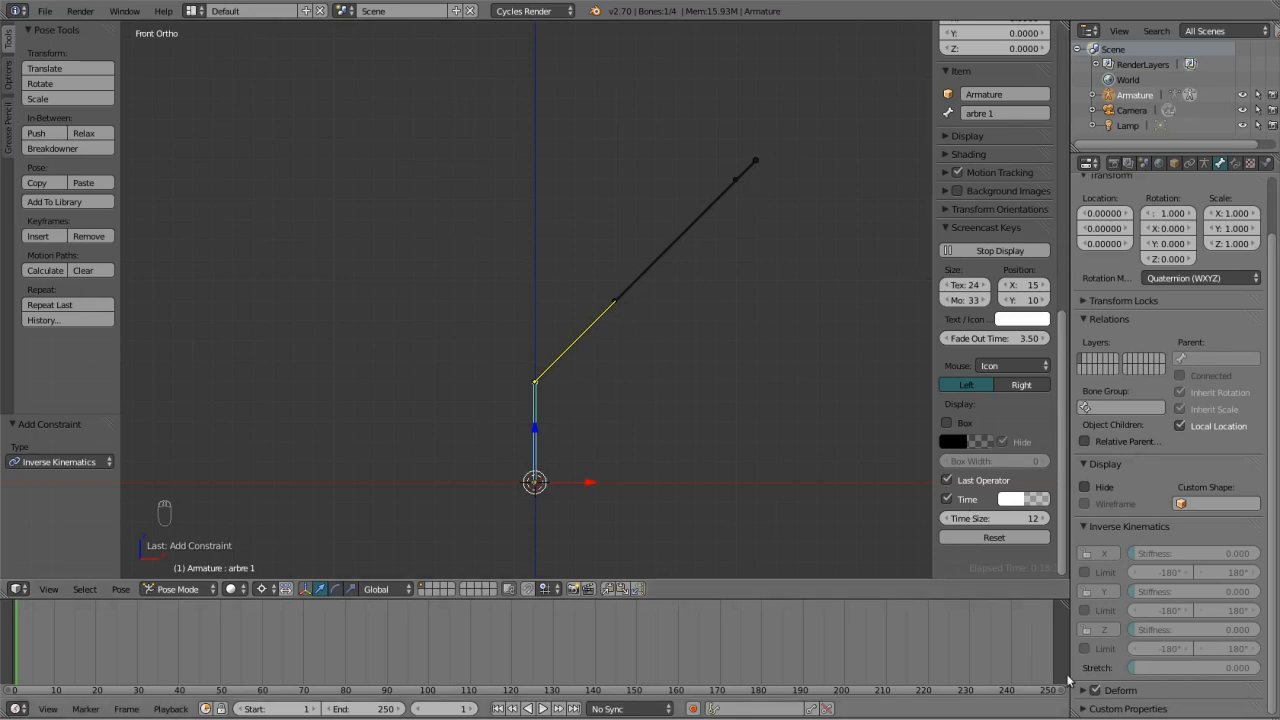
Try an IK stretch of 1.000 on the arbre 1 bone, reset it to 0, and snap the 3D cursor back to the center.
left_click_drag(1133, 668, 1250, 668)
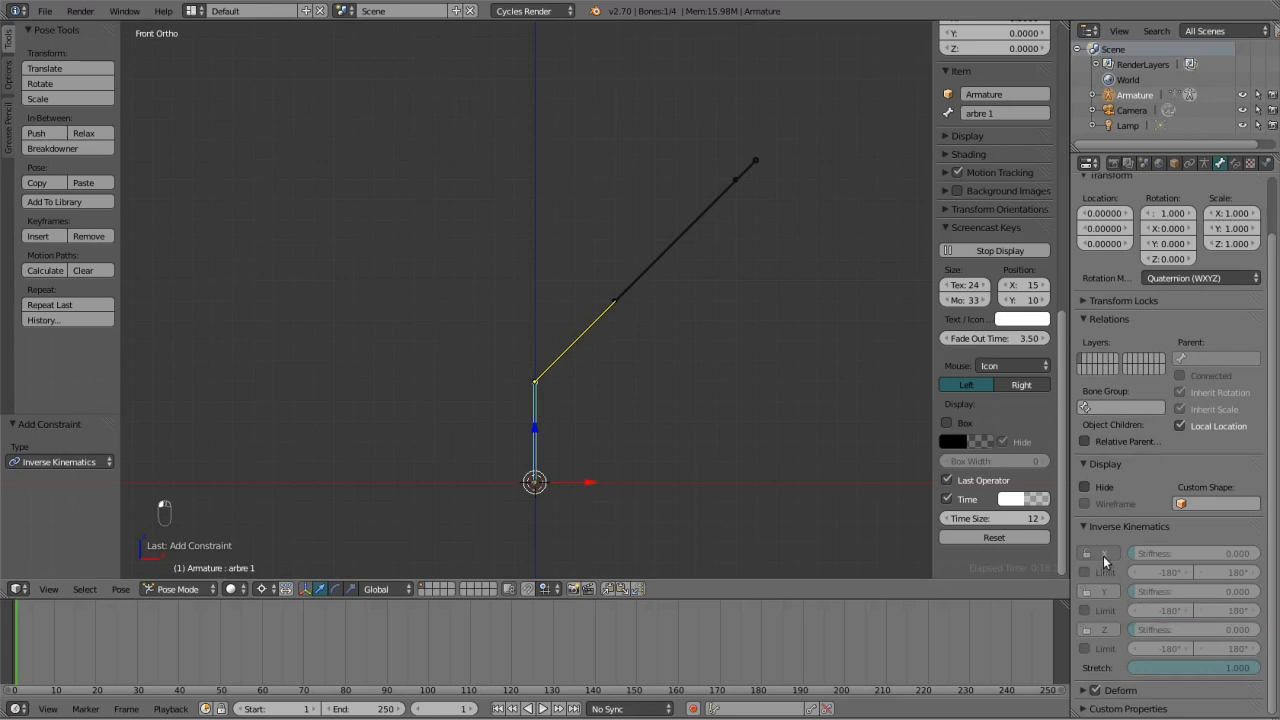
left_click_drag(1262, 663, 1236, 668)
left_click(746, 169)
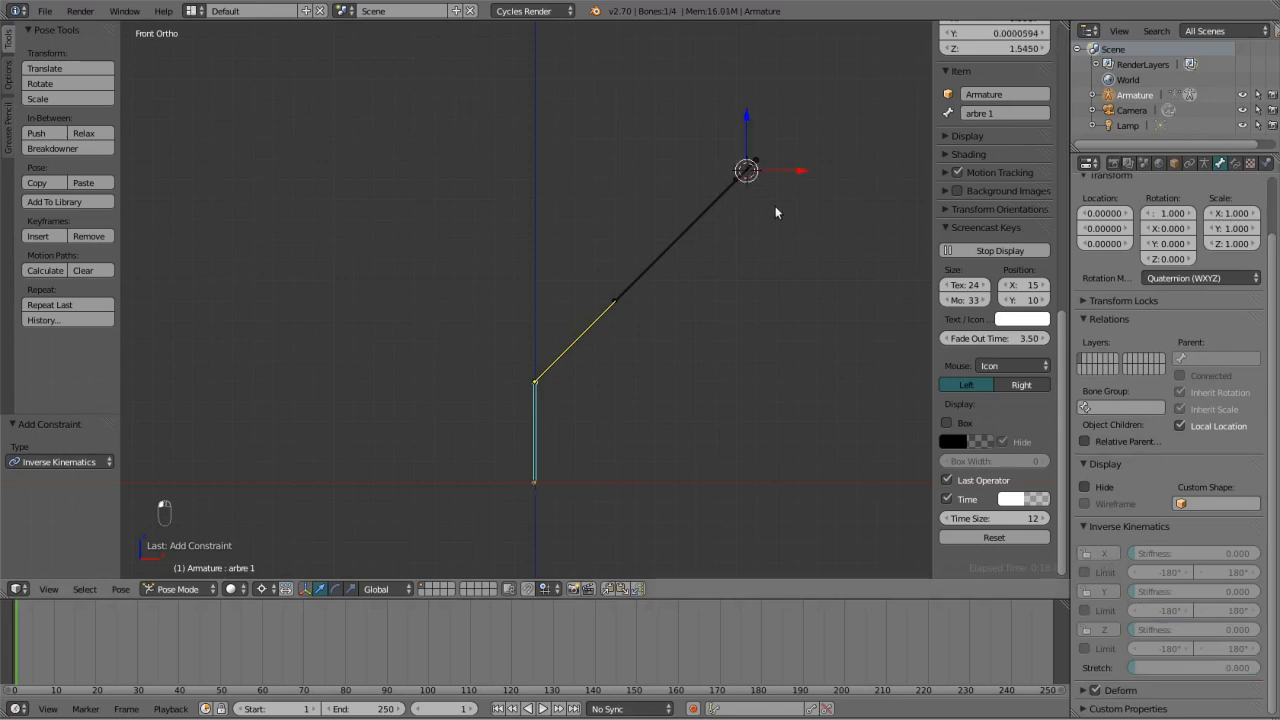
right_click(746, 171)
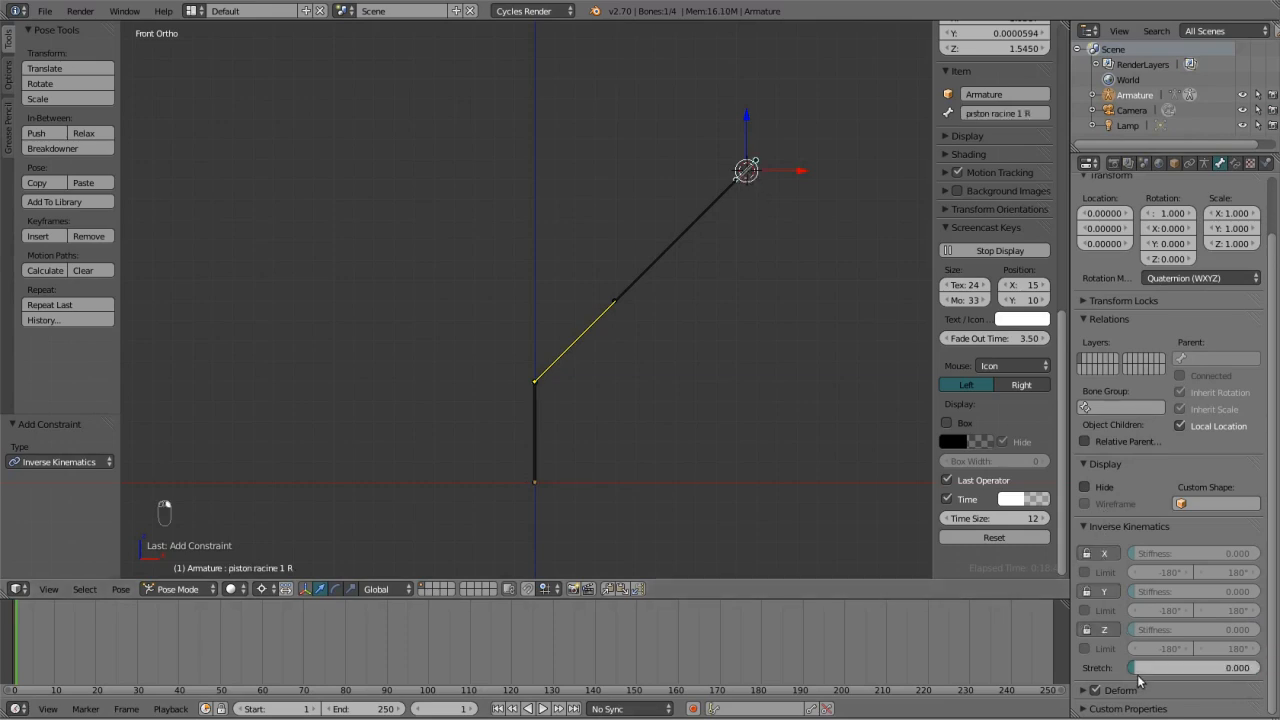
key("shift+s")
left_click(661, 467)
Test-rotate the arbre 1 bone around the centered 3D cursor through several turns, and cancel the rotation.
right_click(531, 405)
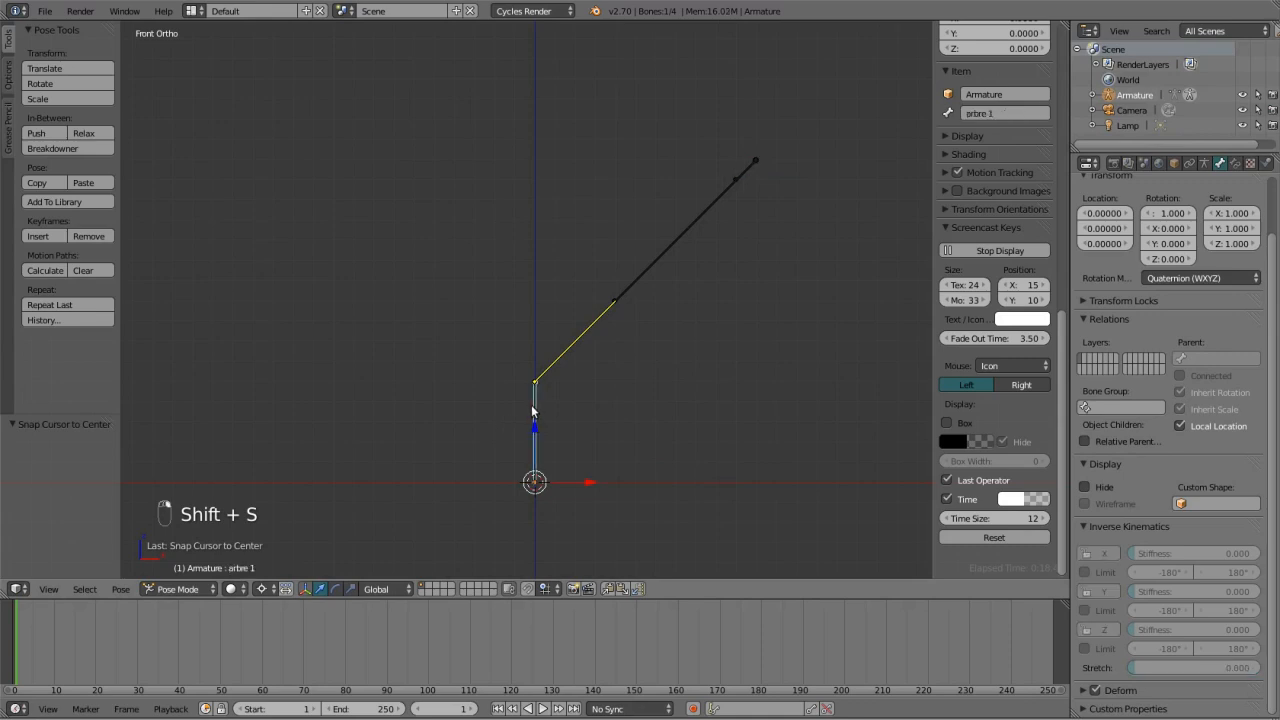
key("r")
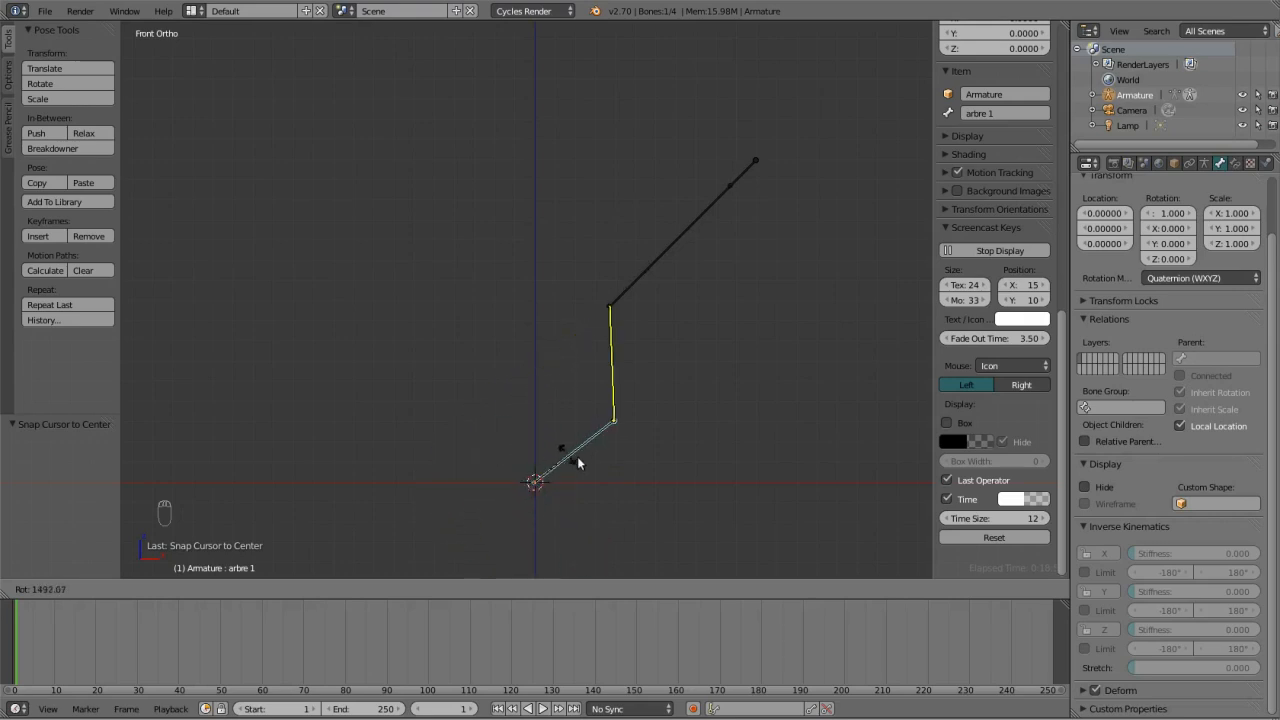
right_click(580, 505)
Shorten the arbre 1 bone in Edit Mode by moving its upper joint -0.3 along Z.
key("Tab")
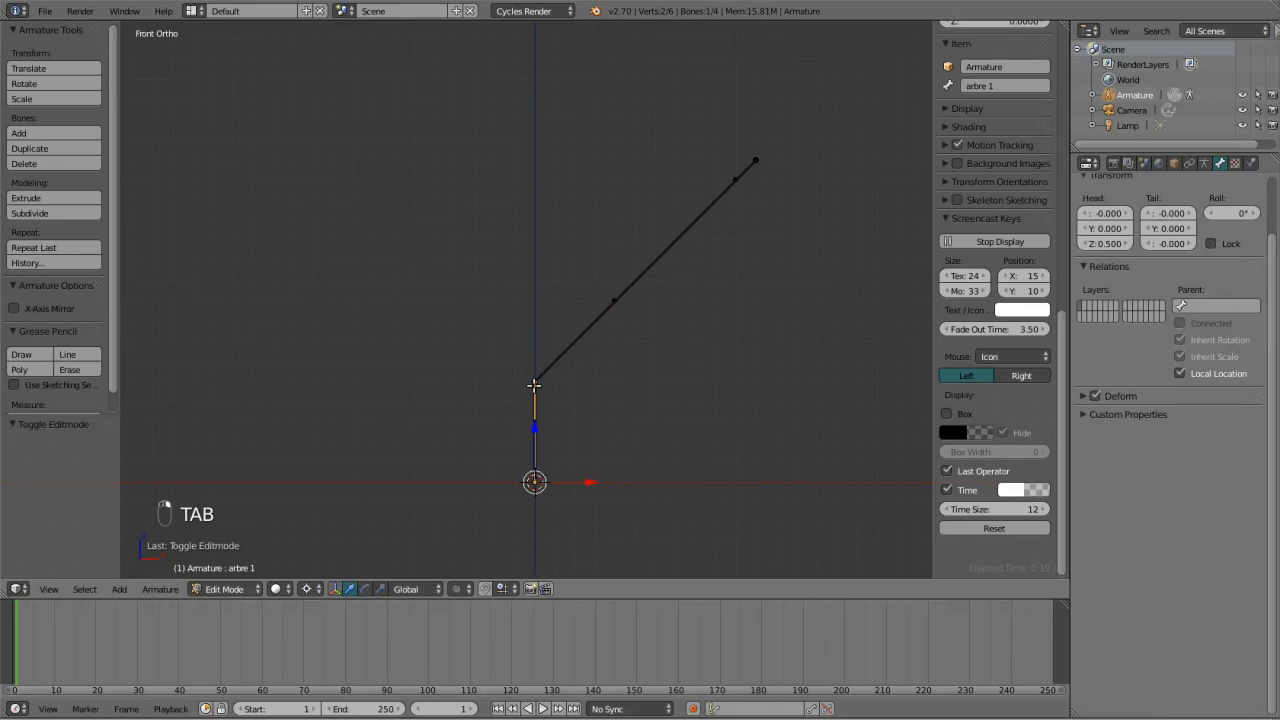
key("g")
right_click(531, 449)
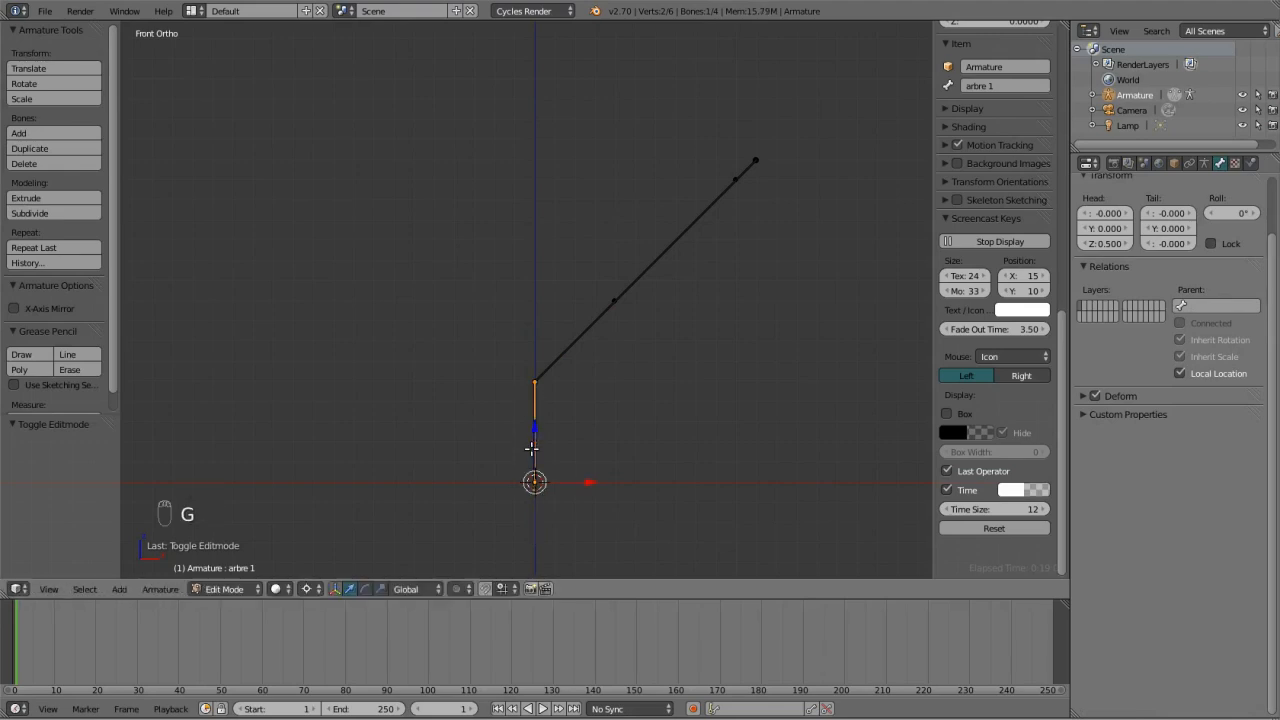
right_click(535, 382)
key("g")
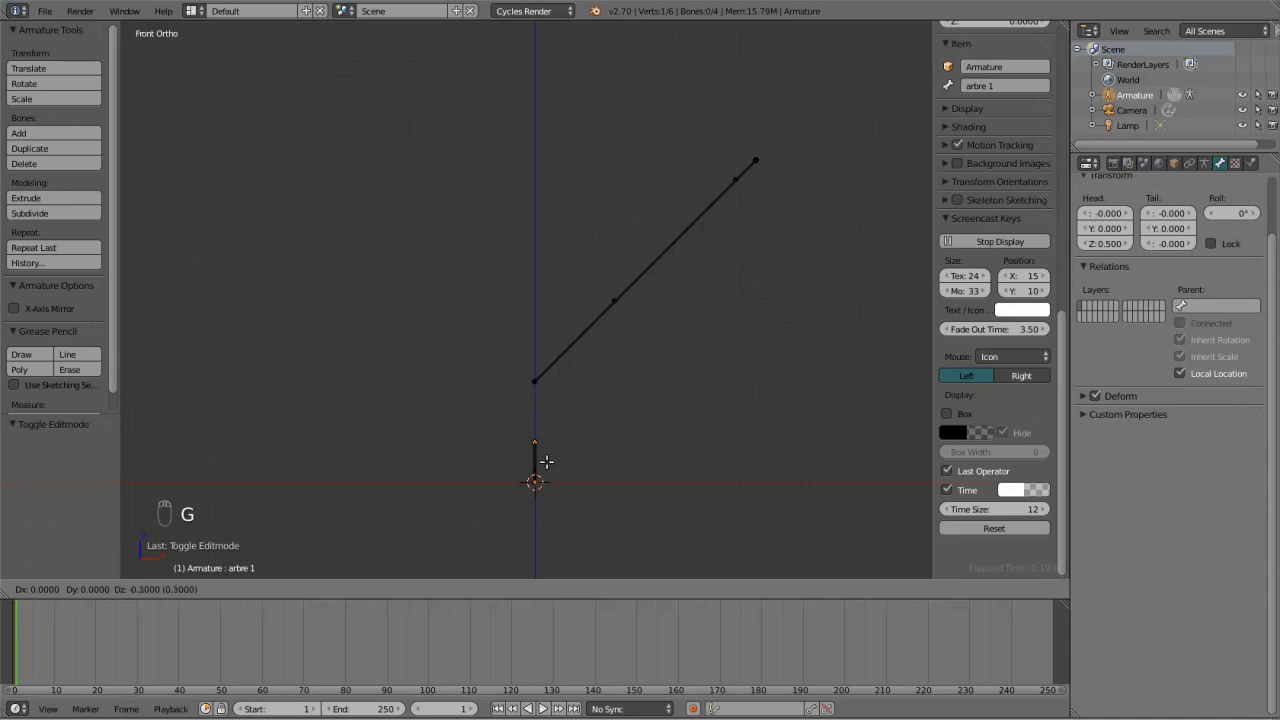
left_click(547, 462)
Move the bielle 1 R bone's tail -0.3 along Z and its joint with piston 1 R by 0.2 in X and Z.
right_click(537, 372)
right_click(534, 376)
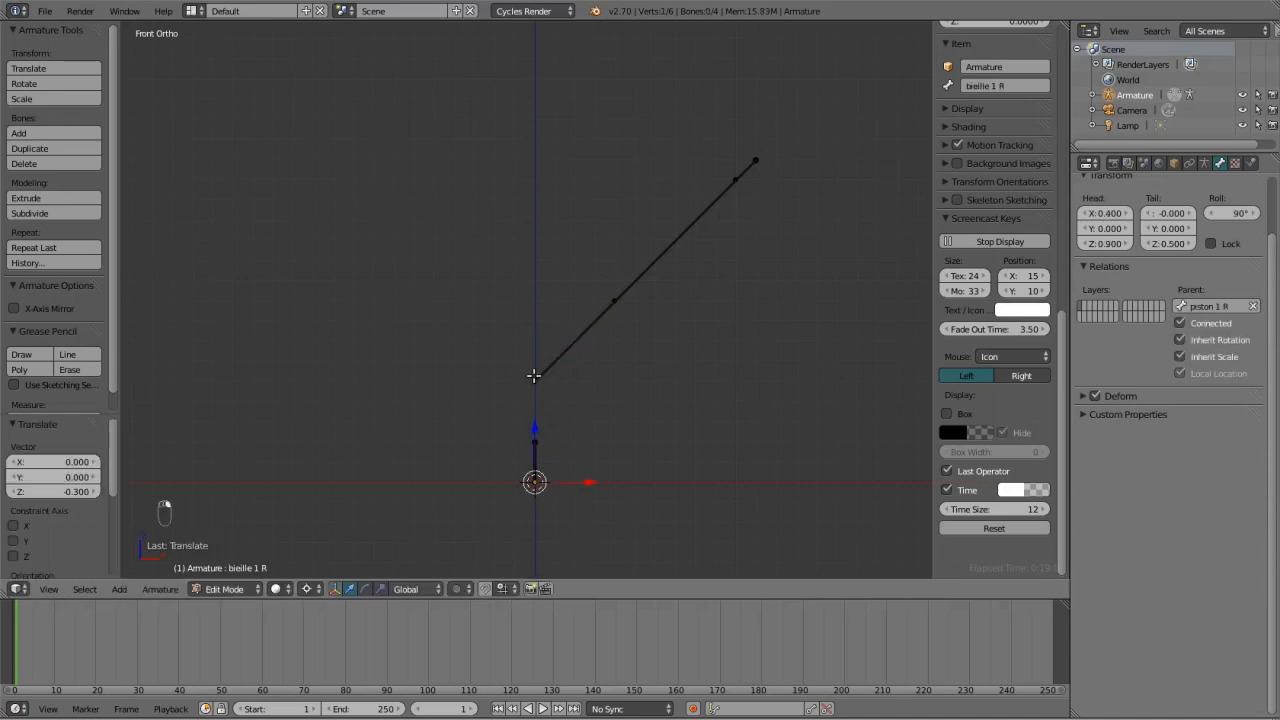
key("g")
left_click(560, 451)
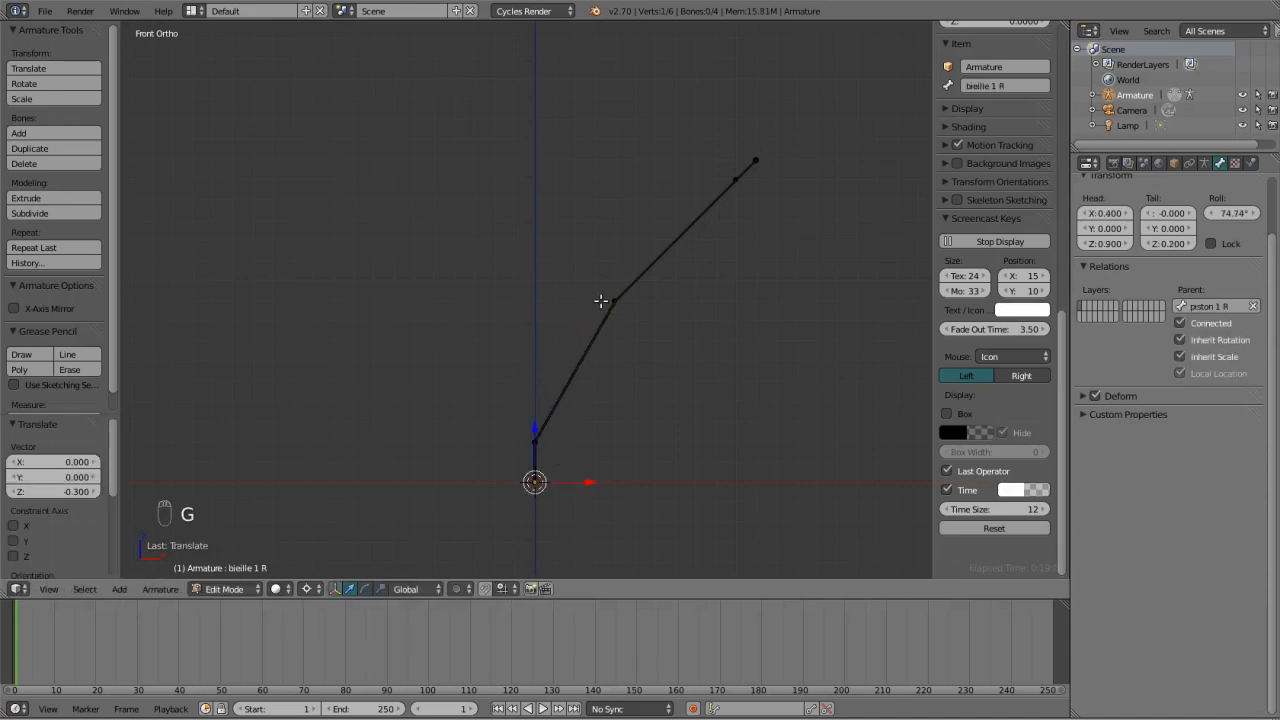
right_click(606, 299)
key("g")
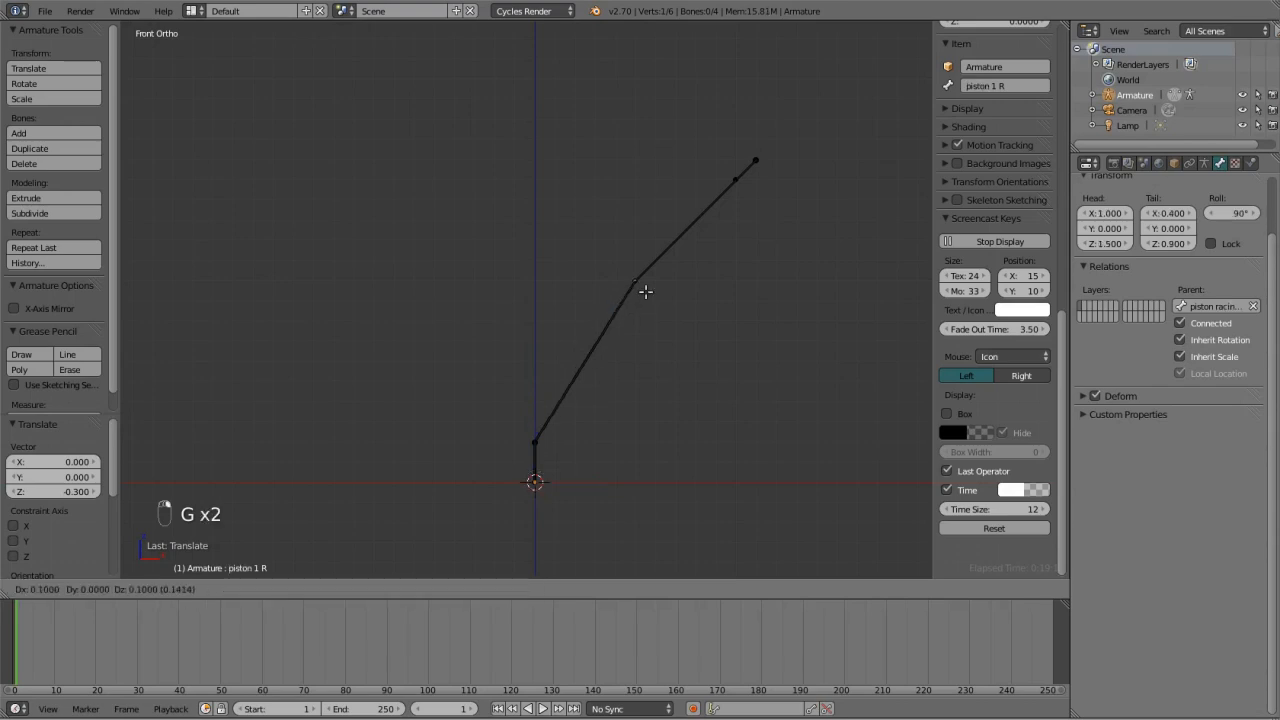
left_click(670, 276)
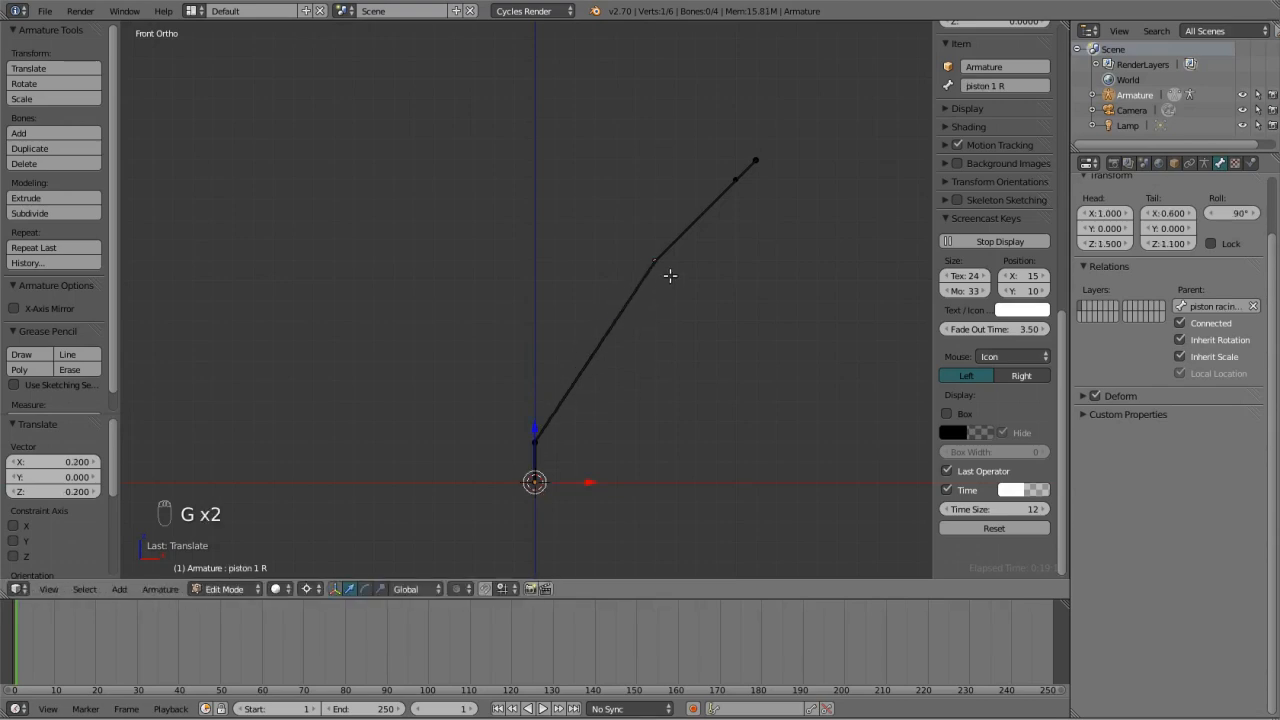
Move the piston 1 R and piston racine 1 R bones together by a net -0.3 along Z, aligning them with bielle 1 R.
right_click(743, 173)
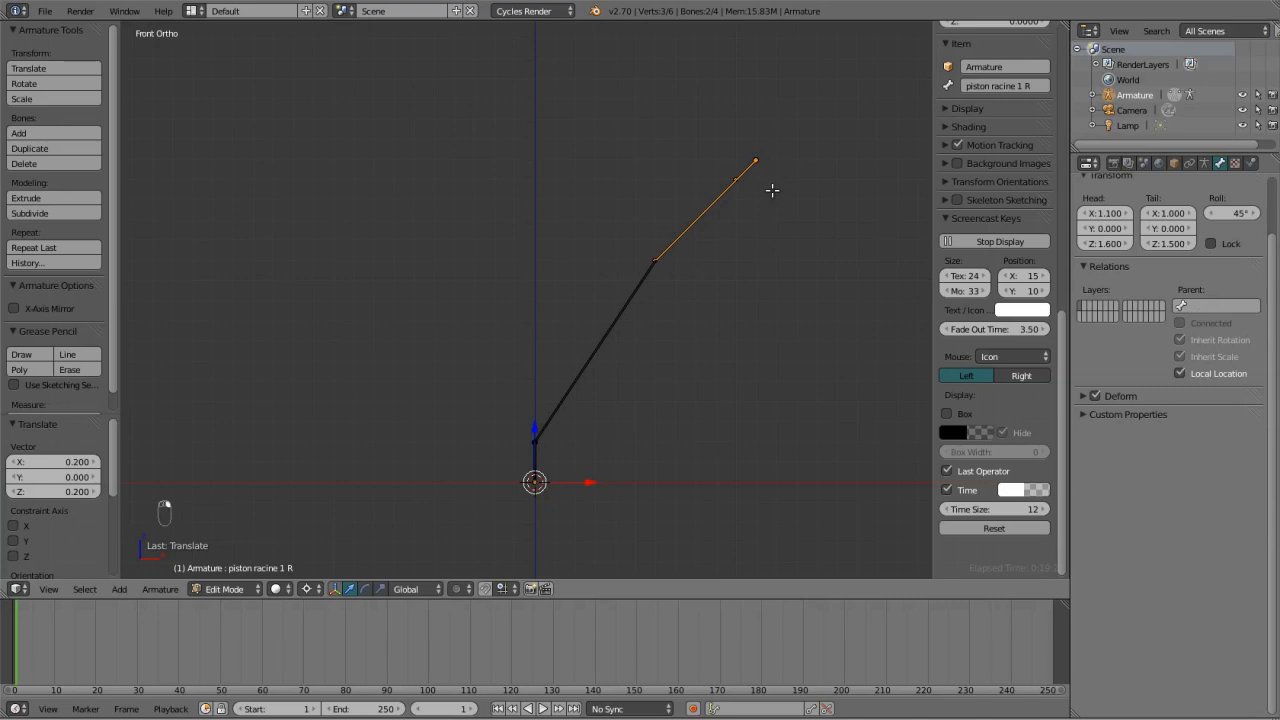
key("g")
left_click(783, 239)
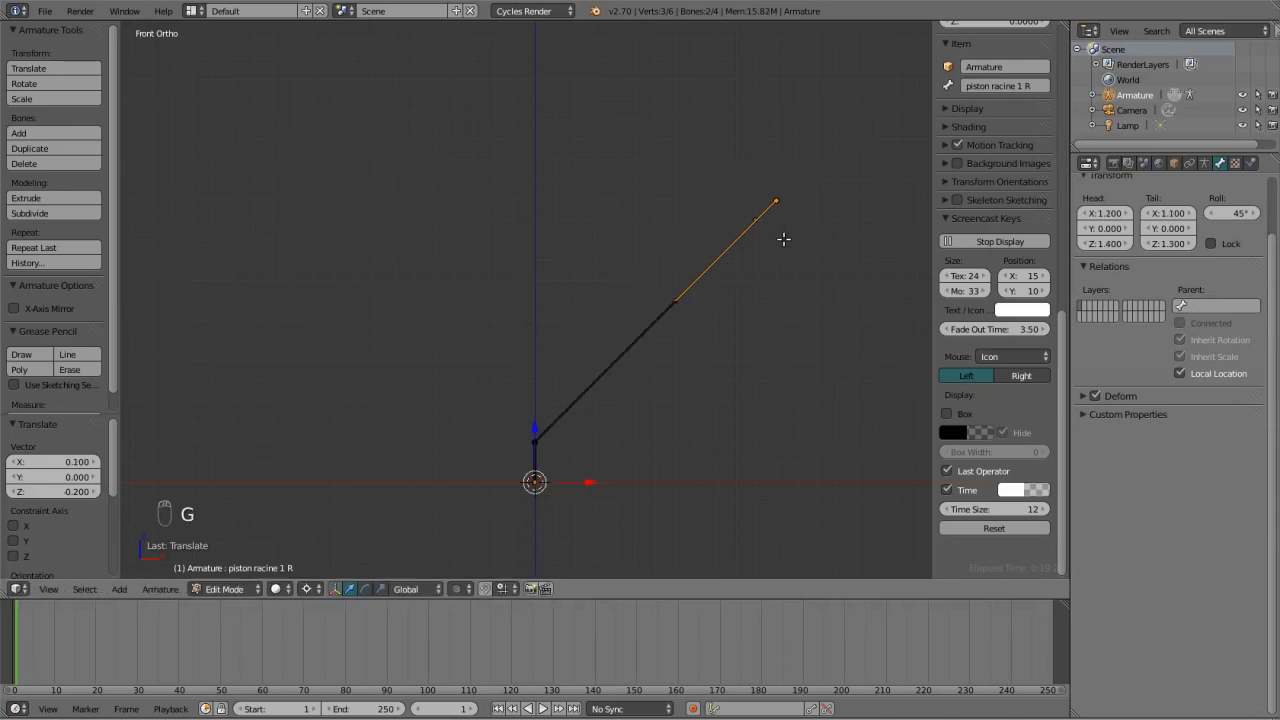
key("g")
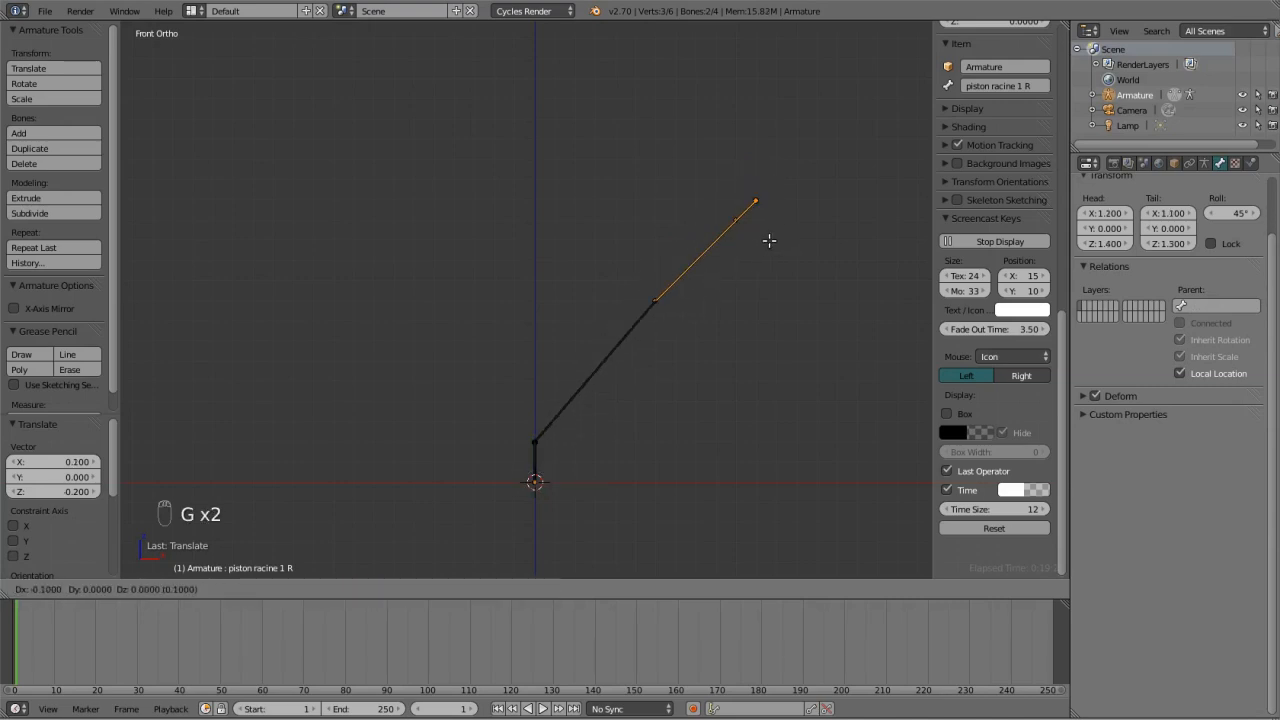
left_click(765, 261)
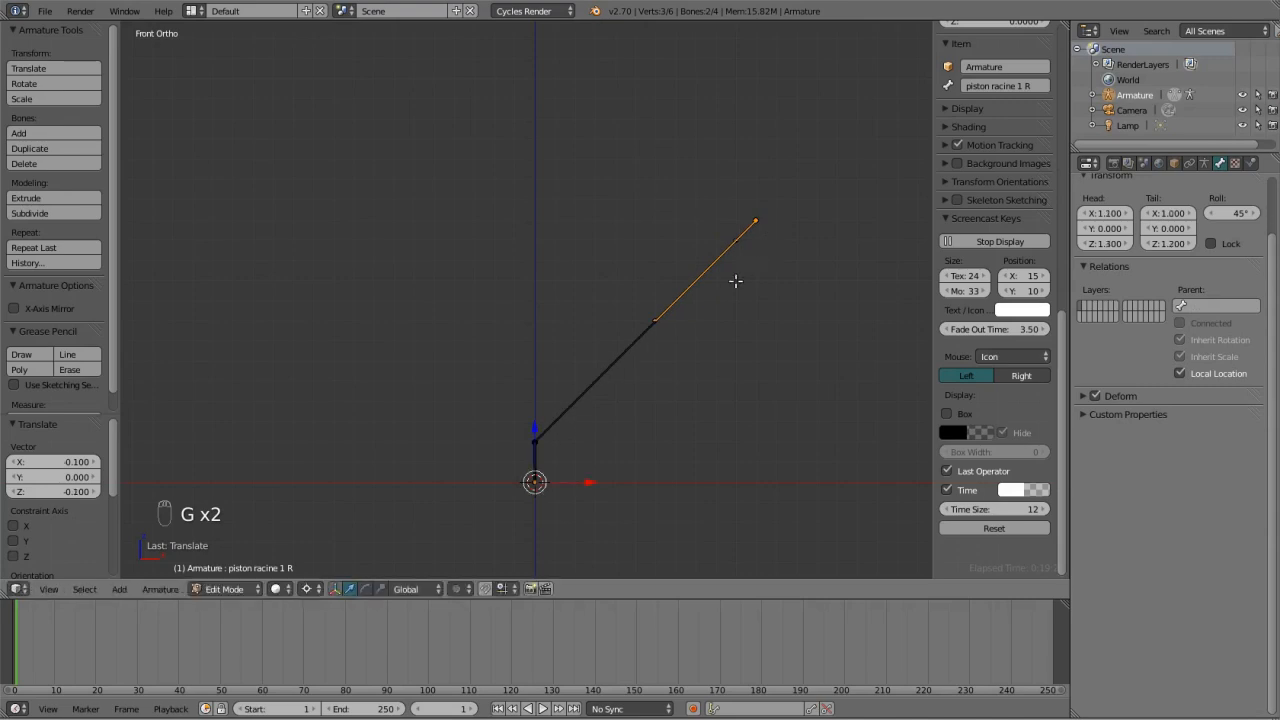
Test-rotate the shortened arbre 1 bone in Pose Mode to check the connecting rod and piston motion, and cancel the rotation.
key("Tab")
right_click(534, 446)
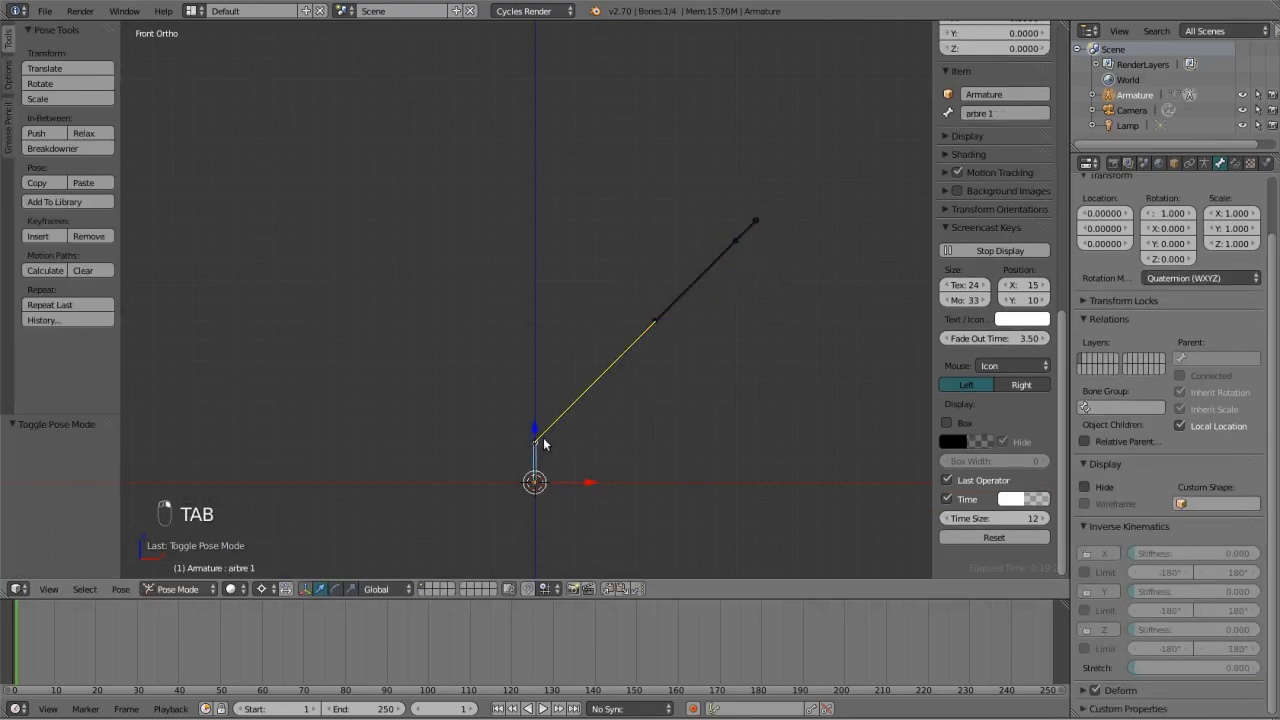
key("r")
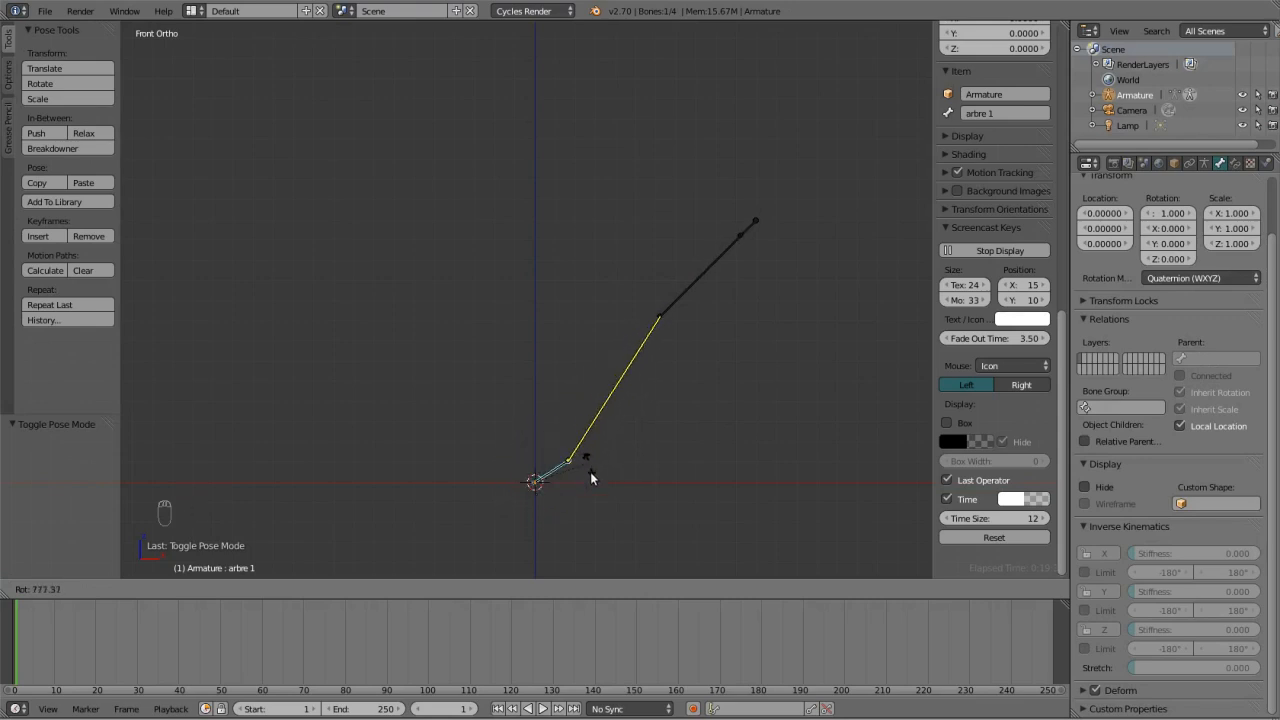
right_click(505, 456)
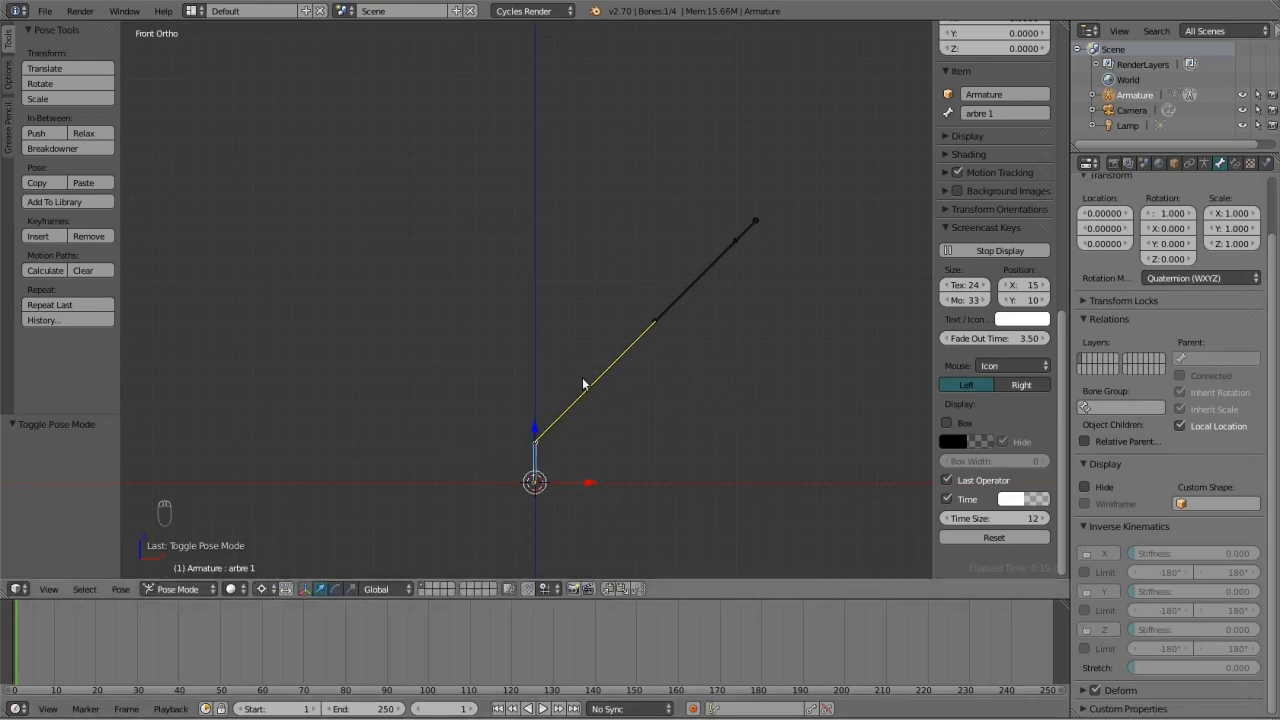
Duplicate the piston racine 1 R, piston 1 R and bielle 1 R bones in place and mirror the copies along global X.
key("Tab")
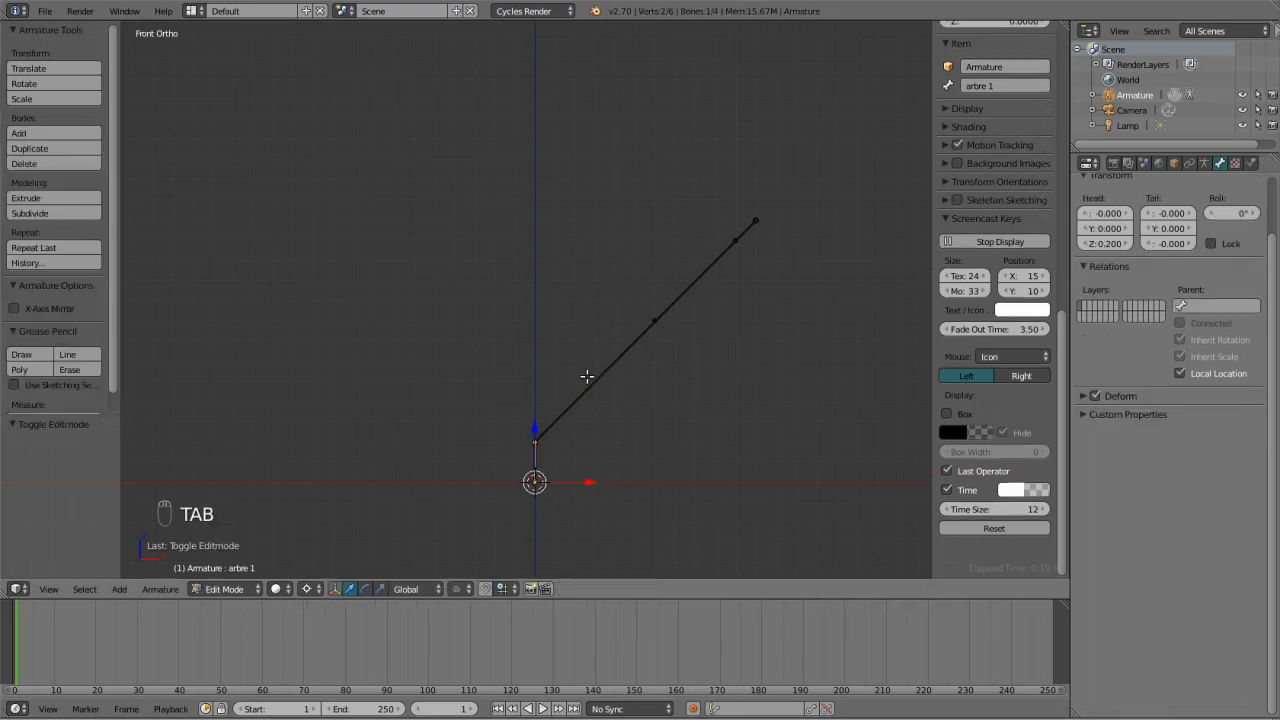
right_click(620, 356)
right_click(749, 226)
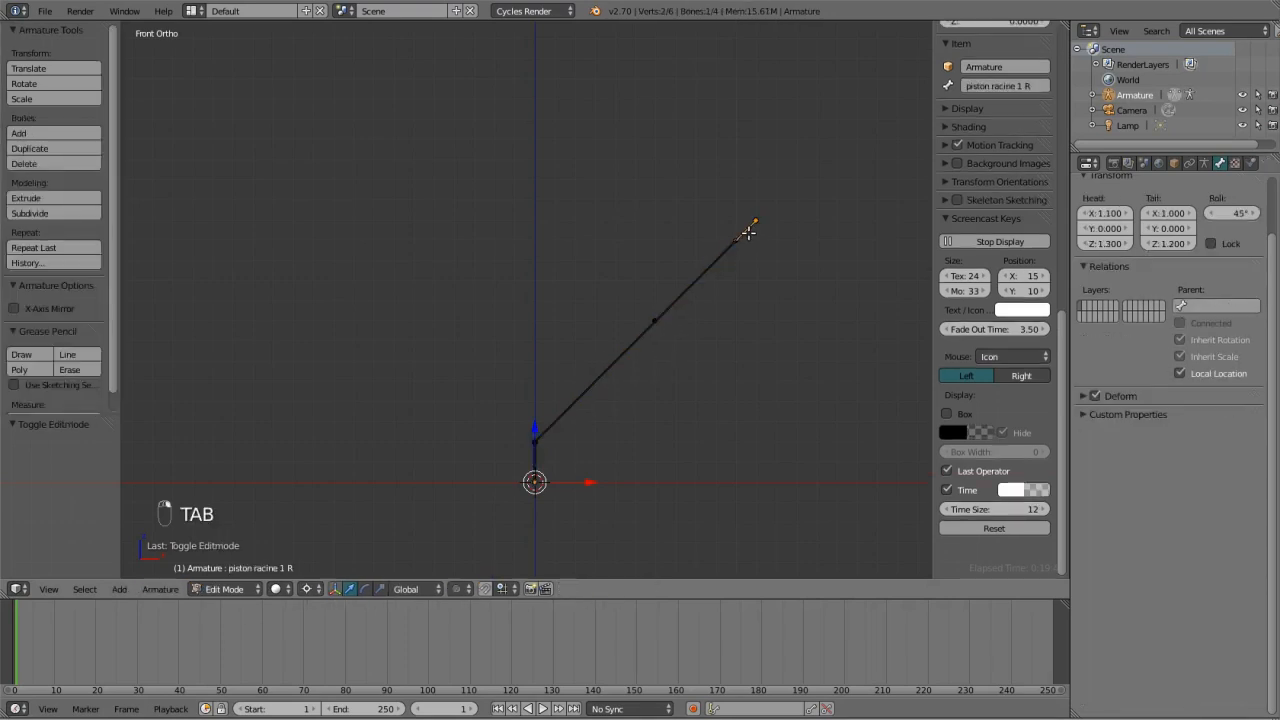
right_click(702, 282)
right_click(624, 353)
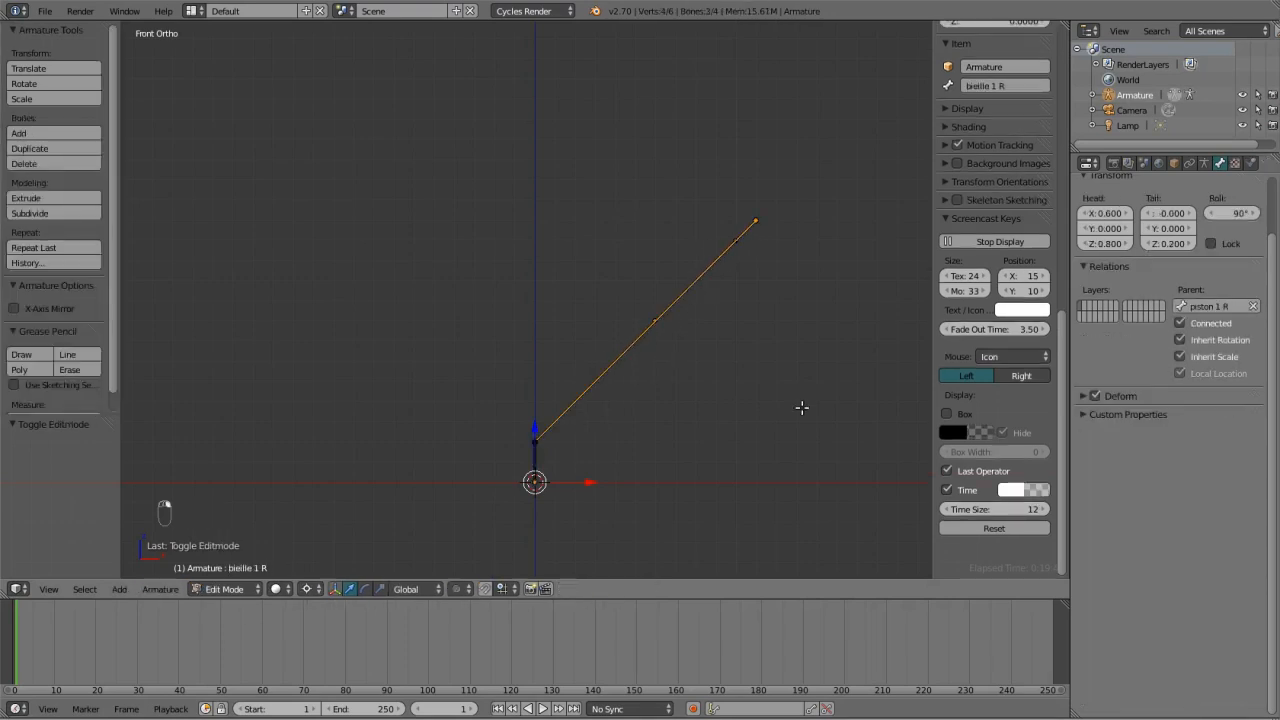
key("shift+d")
right_click(634, 420)
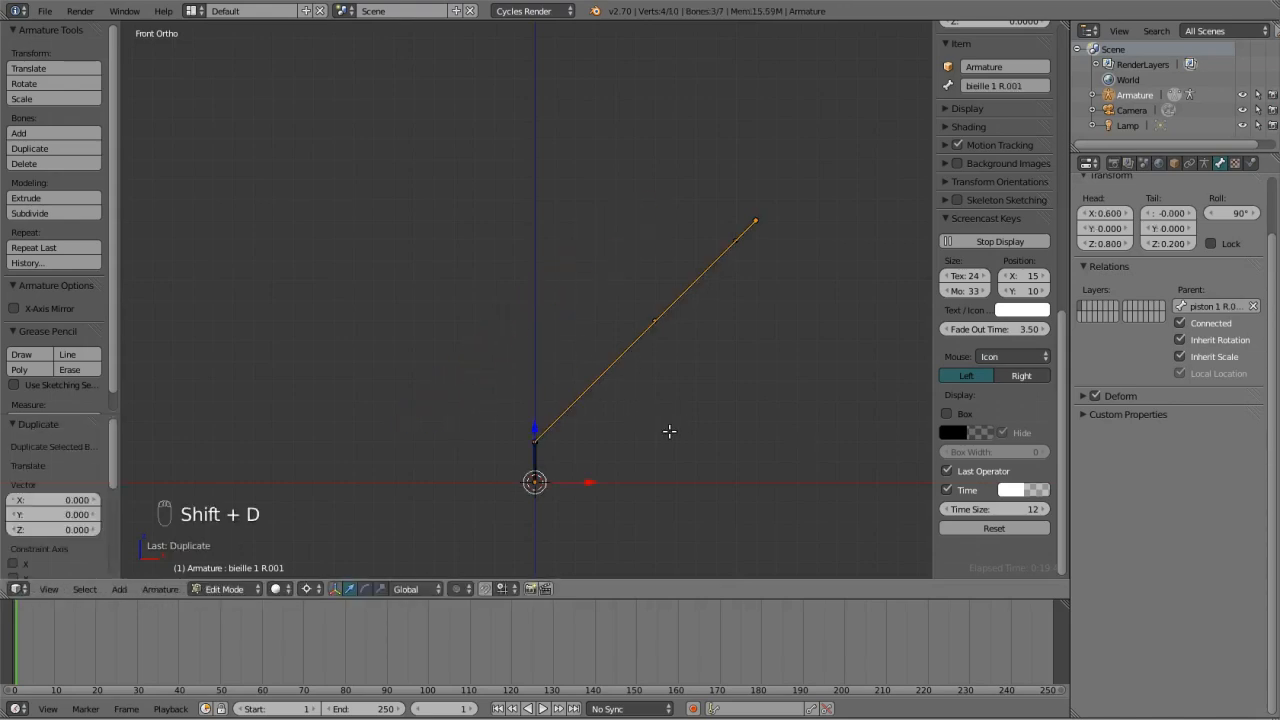
key("ctrl+m")
key("x")
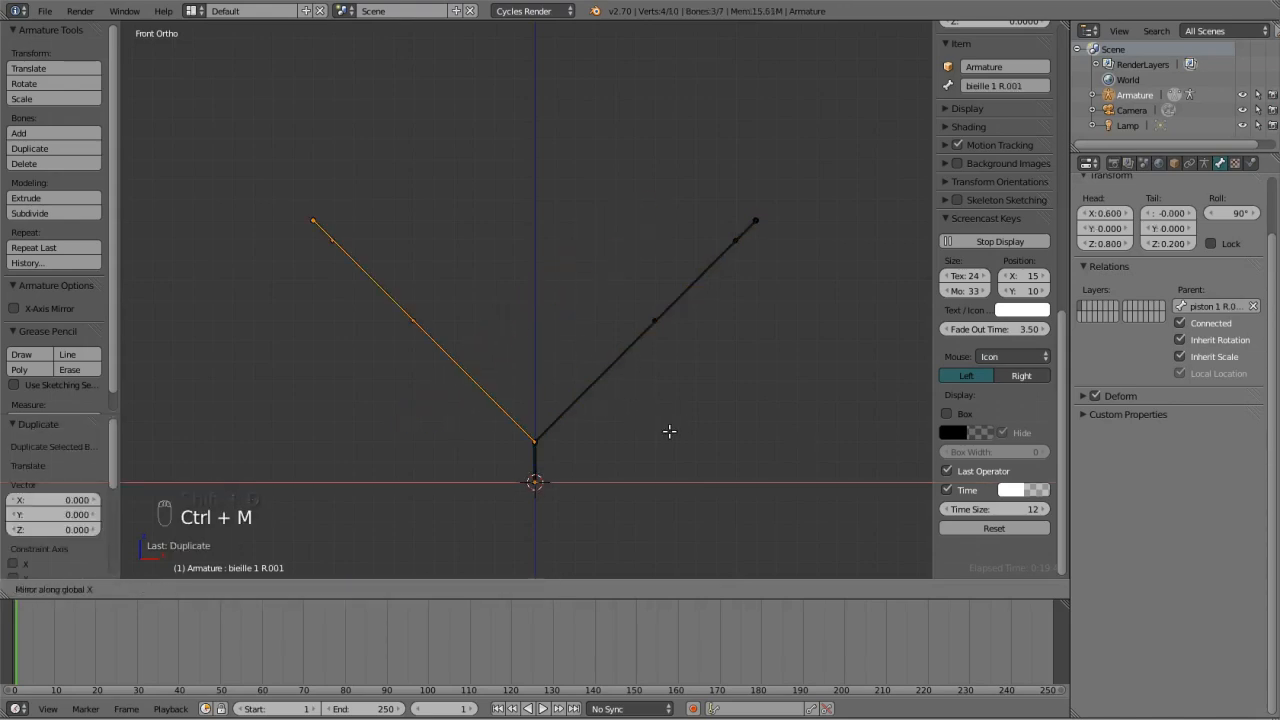
left_click(669, 431)
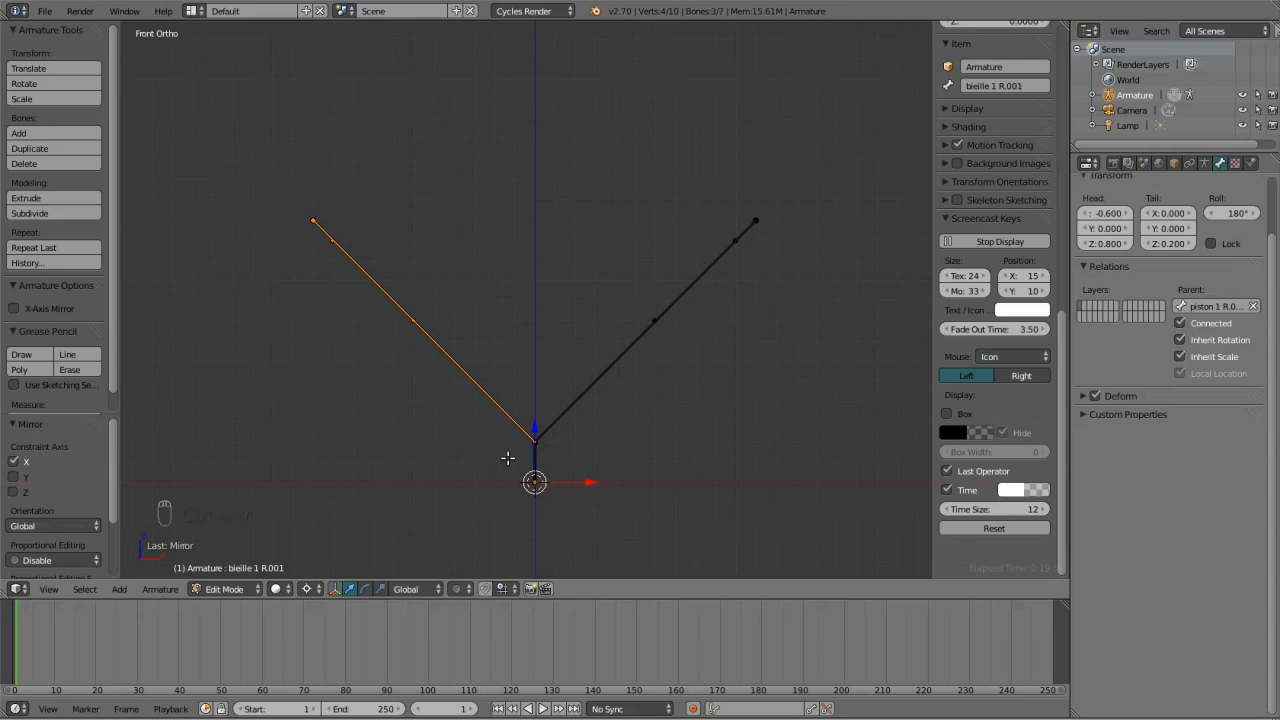
Test-rotate the arbre 1 bone in Pose Mode, cancel the rotation, and look at the 0001.png reference render.
key("Tab")
key("r")
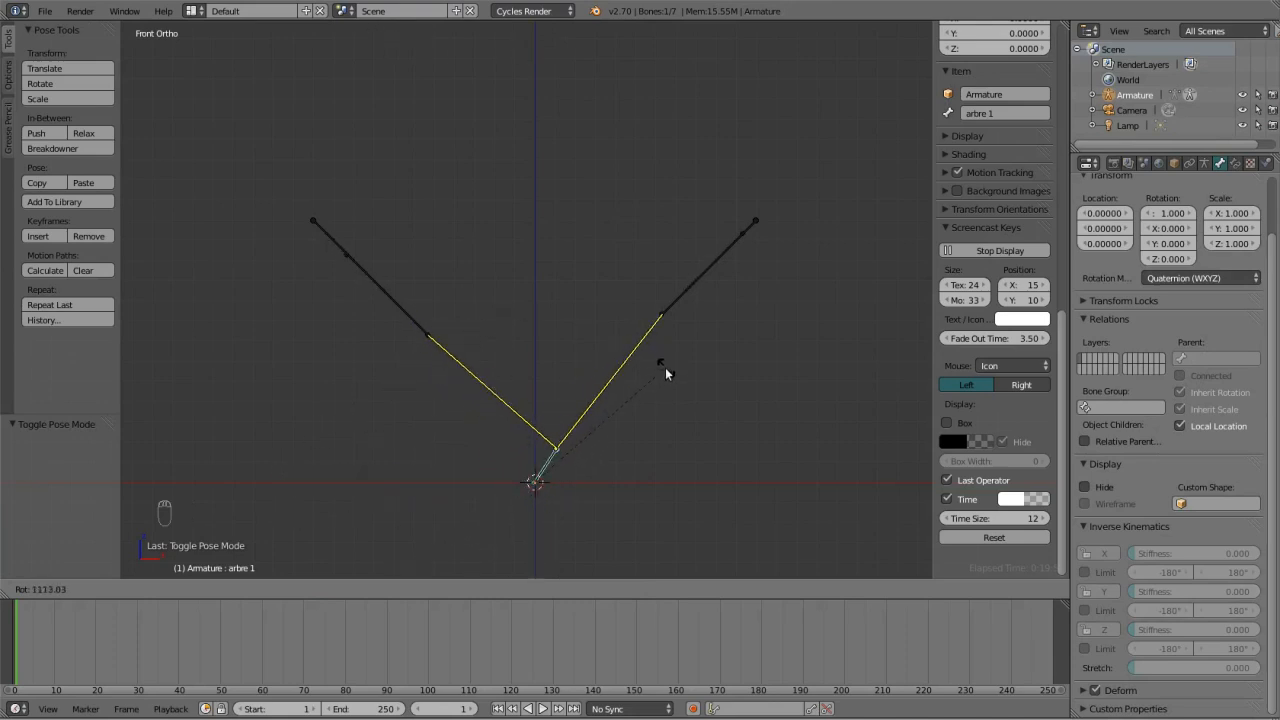
right_click(635, 395)
key("alt+Tab")
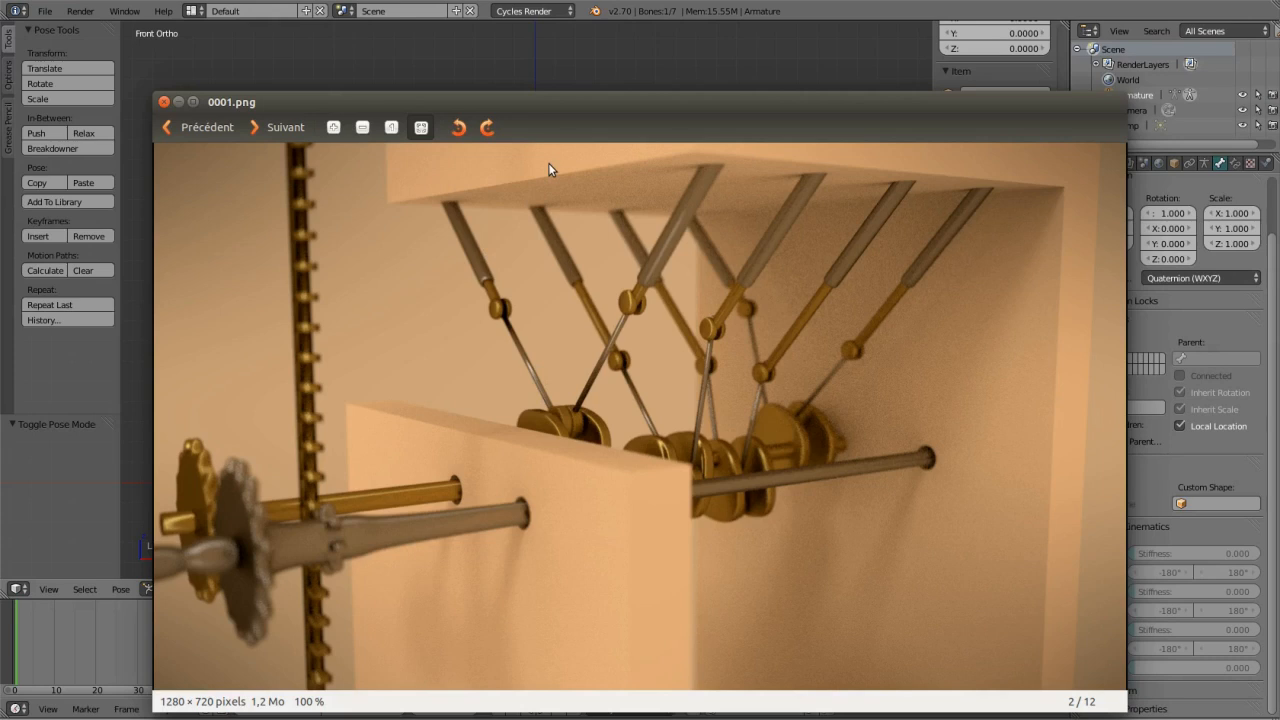
left_click(590, 77)
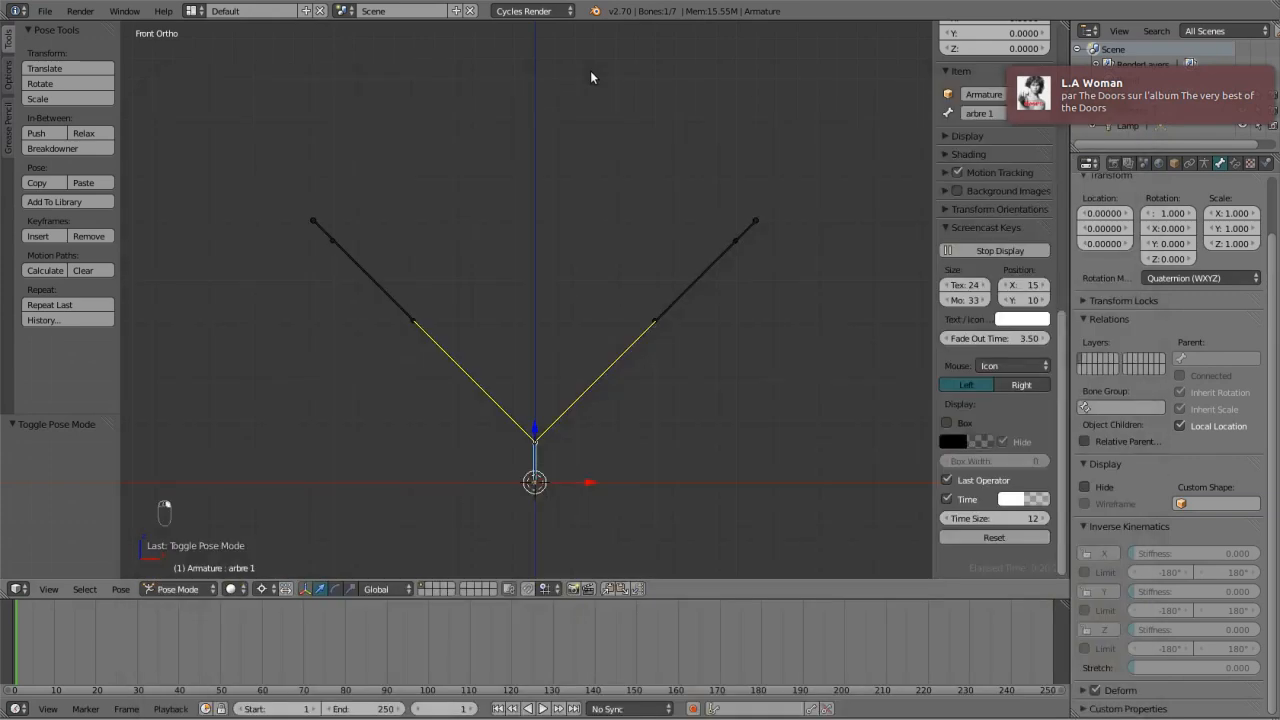
Flip the names of the three mirrored bones in Edit Mode from the R side to the L side.
key("Tab")
right_click(437, 340)
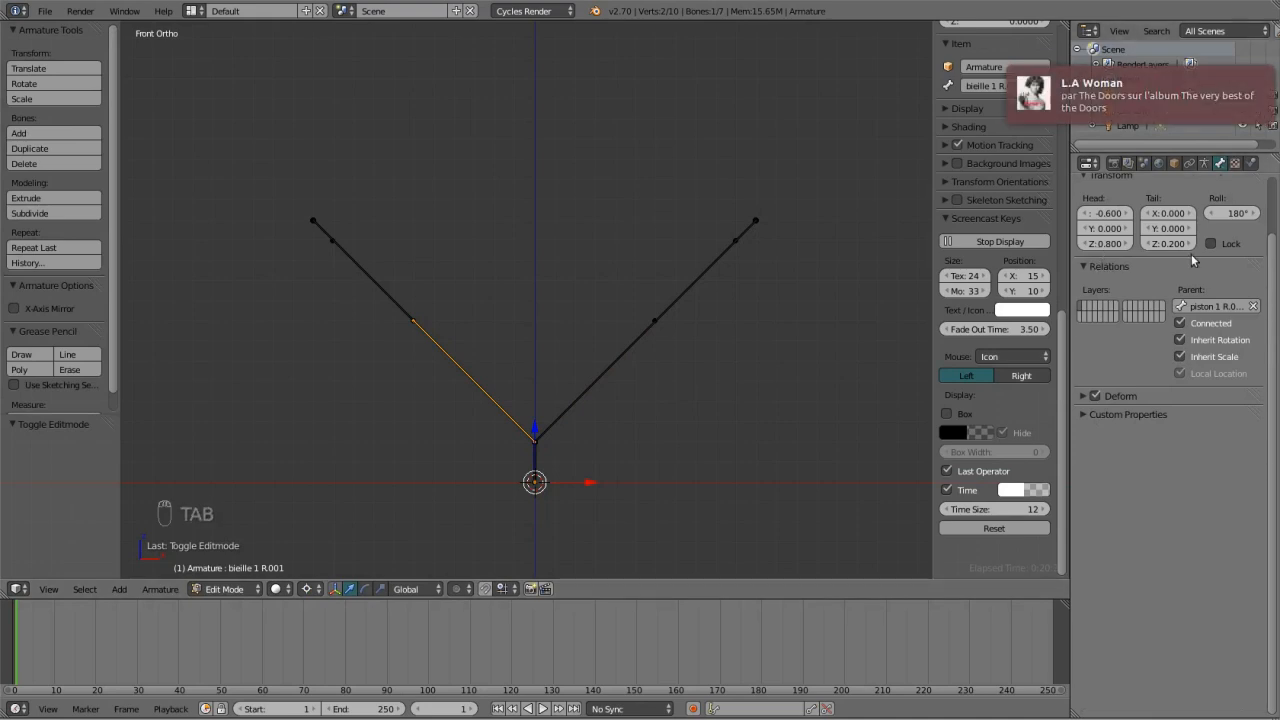
scroll(1192, 252, "up", 3)
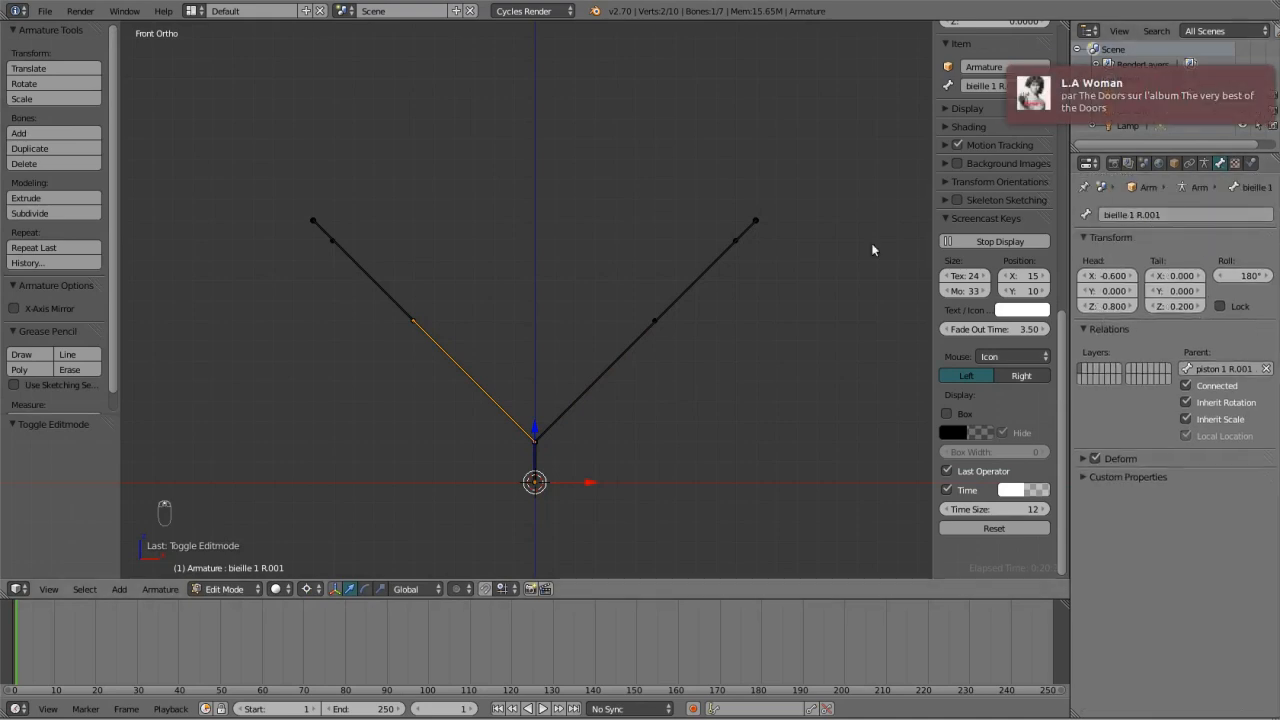
right_click(382, 276, "shift")
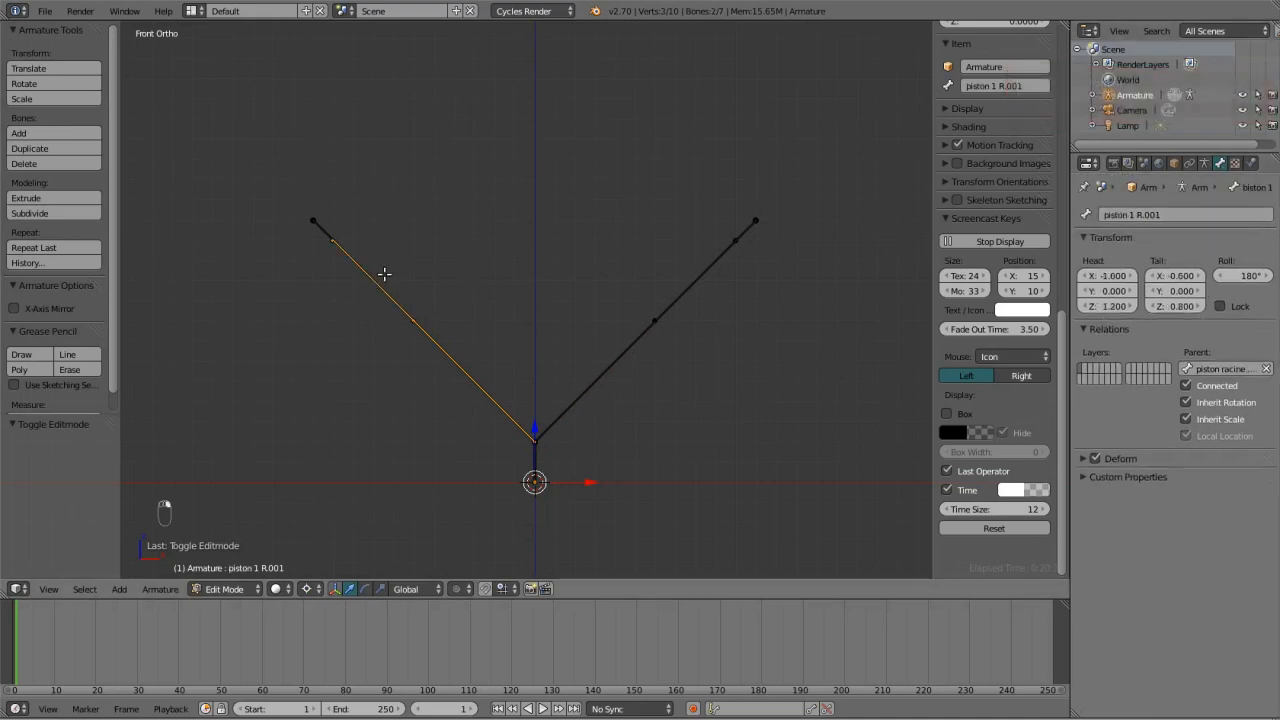
right_click(324, 230, "shift")
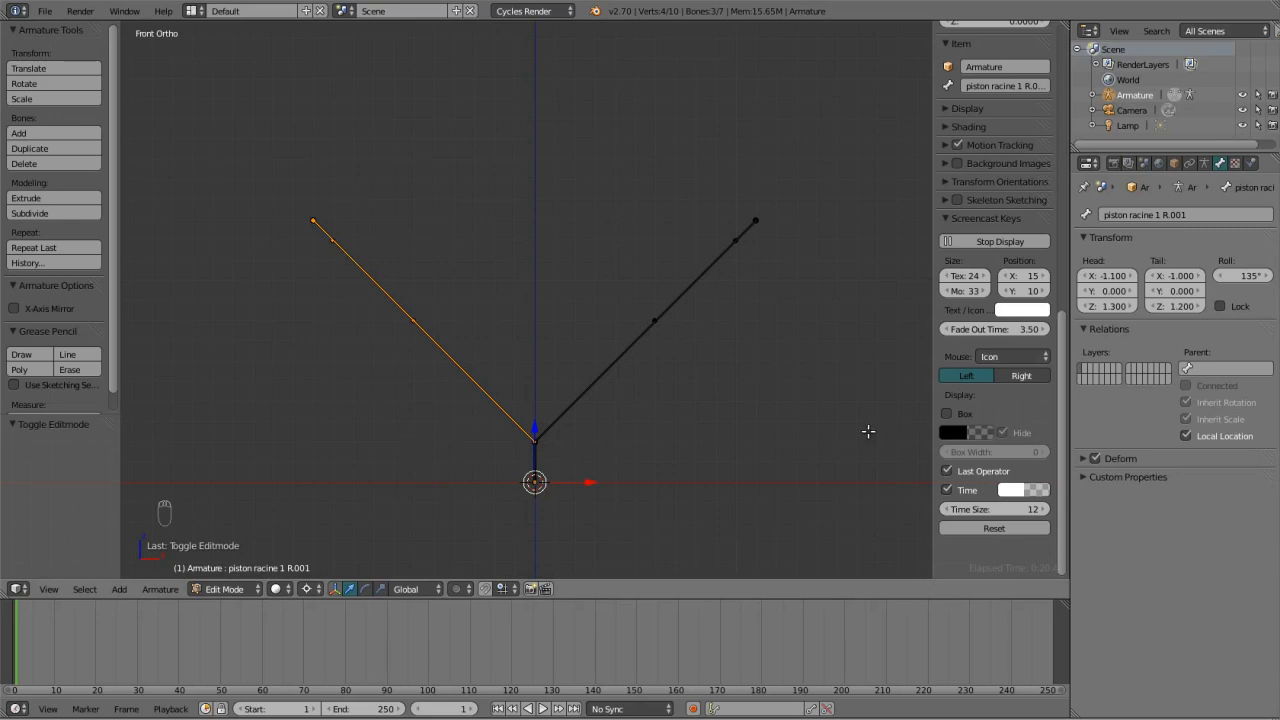
key("w")
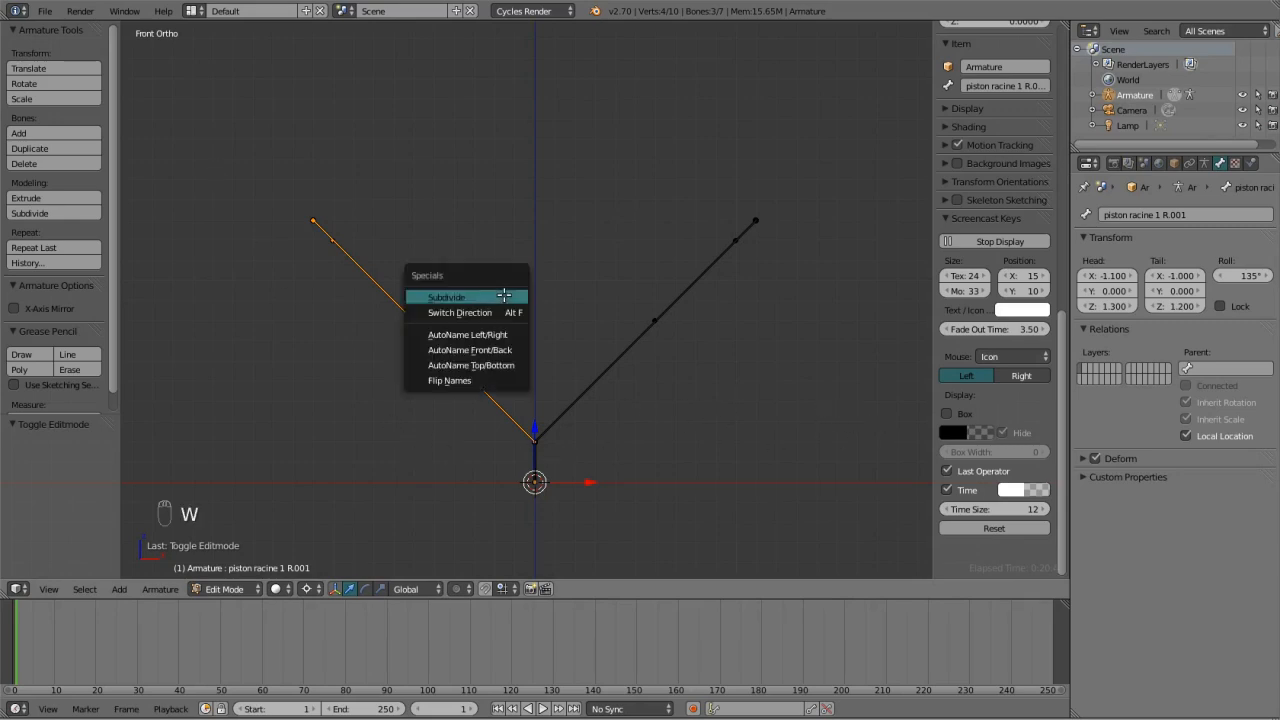
left_click(491, 381)
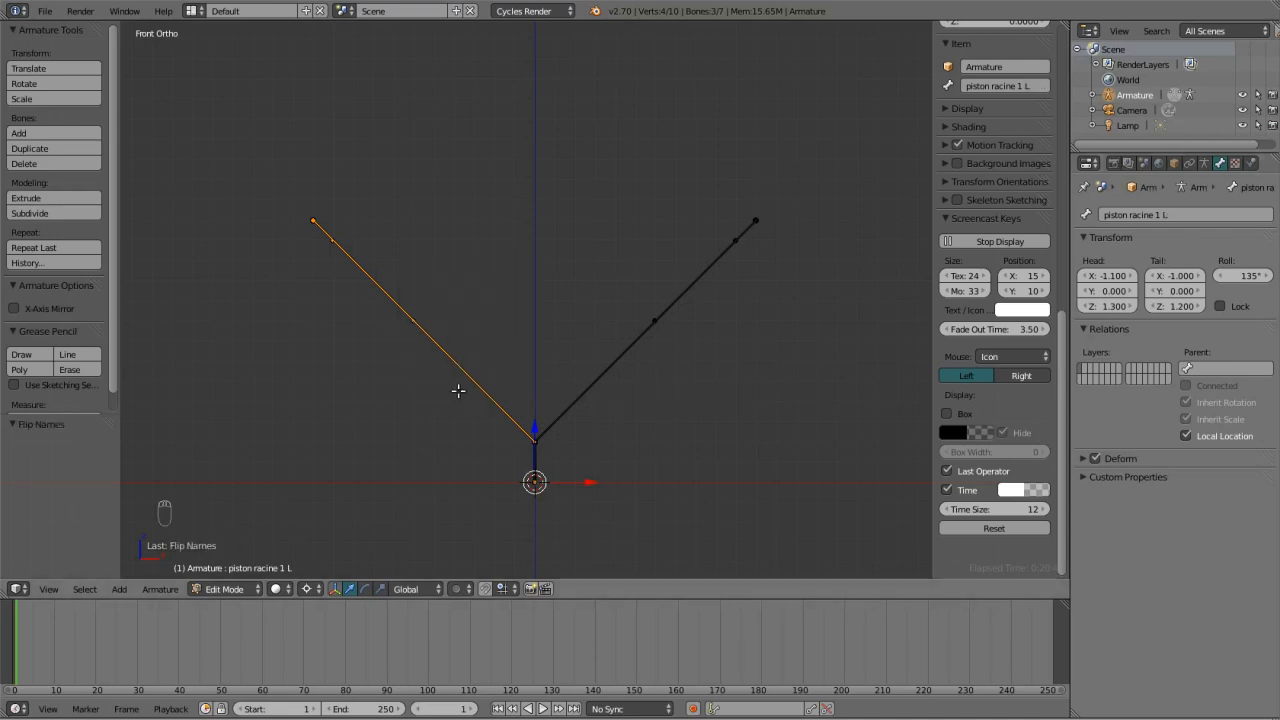
Add a new bone at the armature's origin in the right orthographic view.
key("a")
key("a")
key("a")
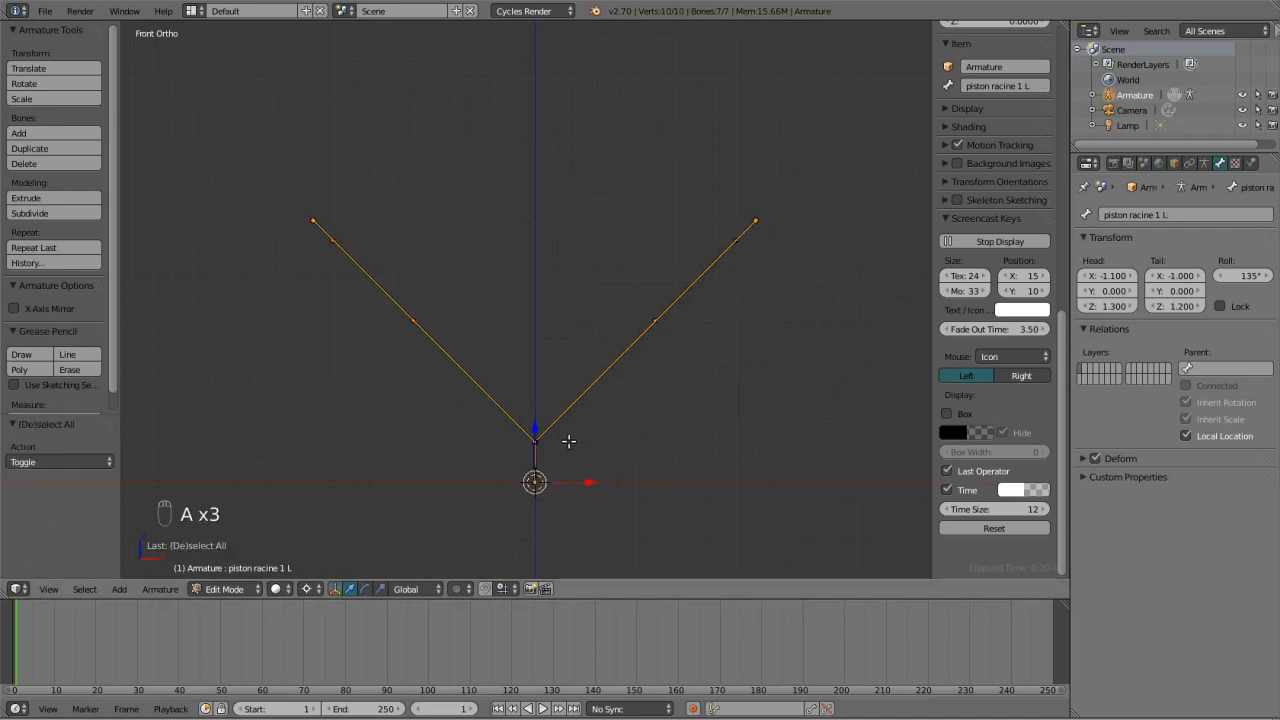
key("a")
right_click(535, 455)
key("KP_1")
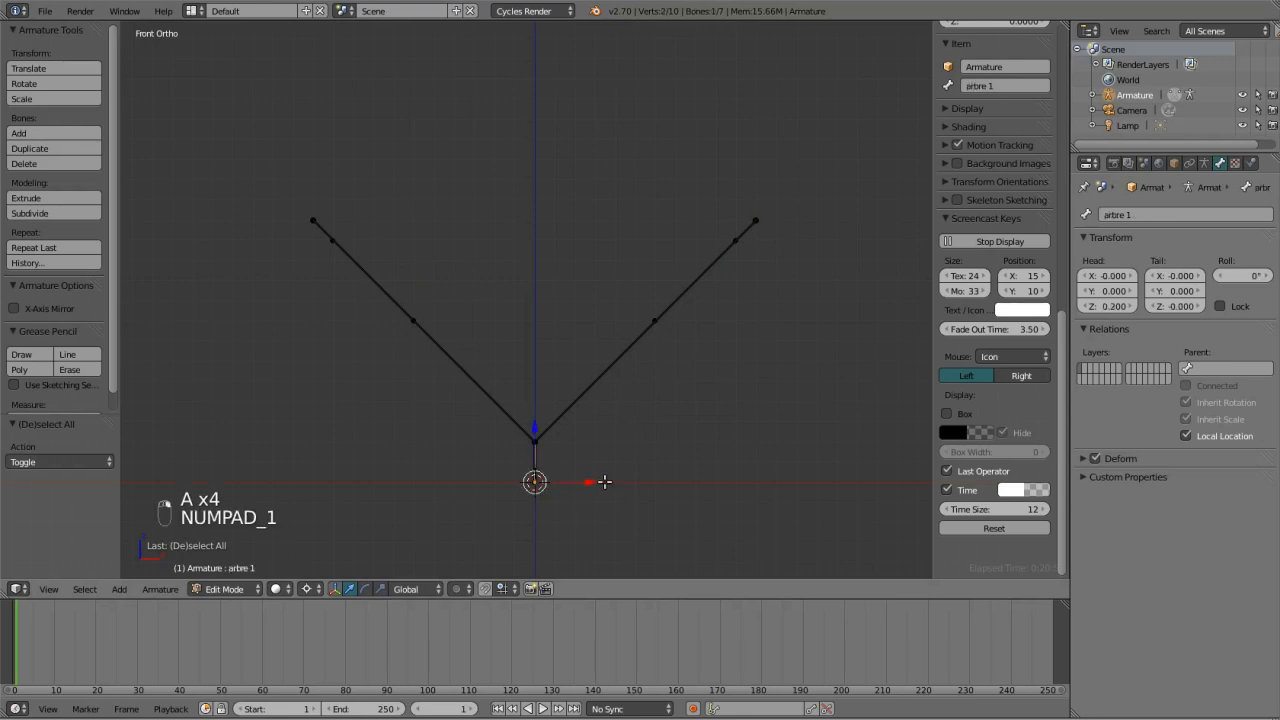
key("KP_3")
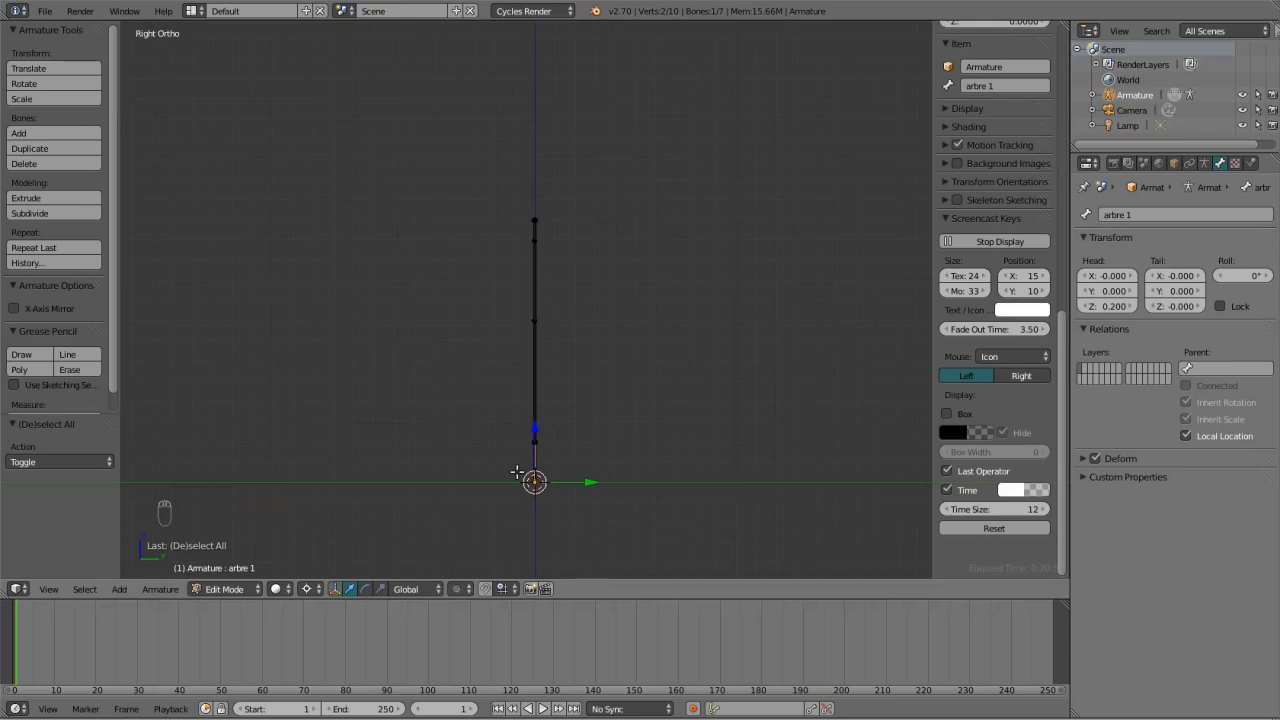
scroll(517, 473, "up", 2)
scroll(517, 473, "down", 1)
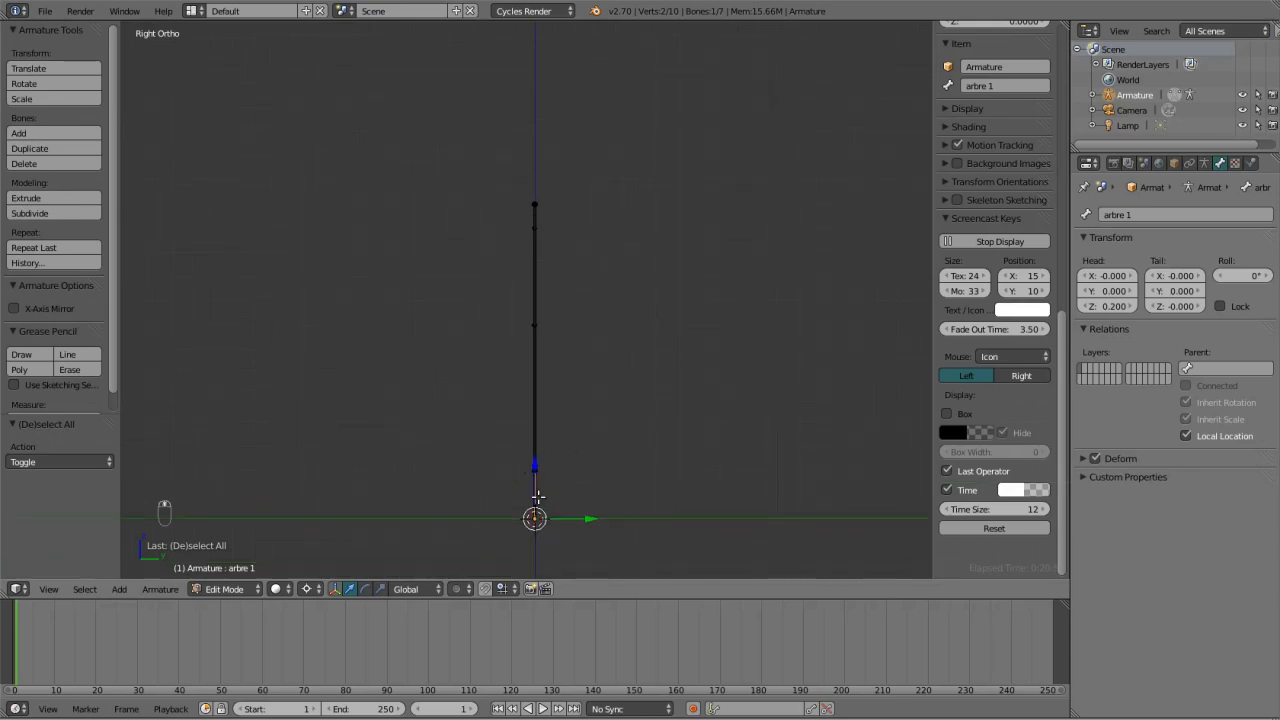
key("shift+a")
key("g")
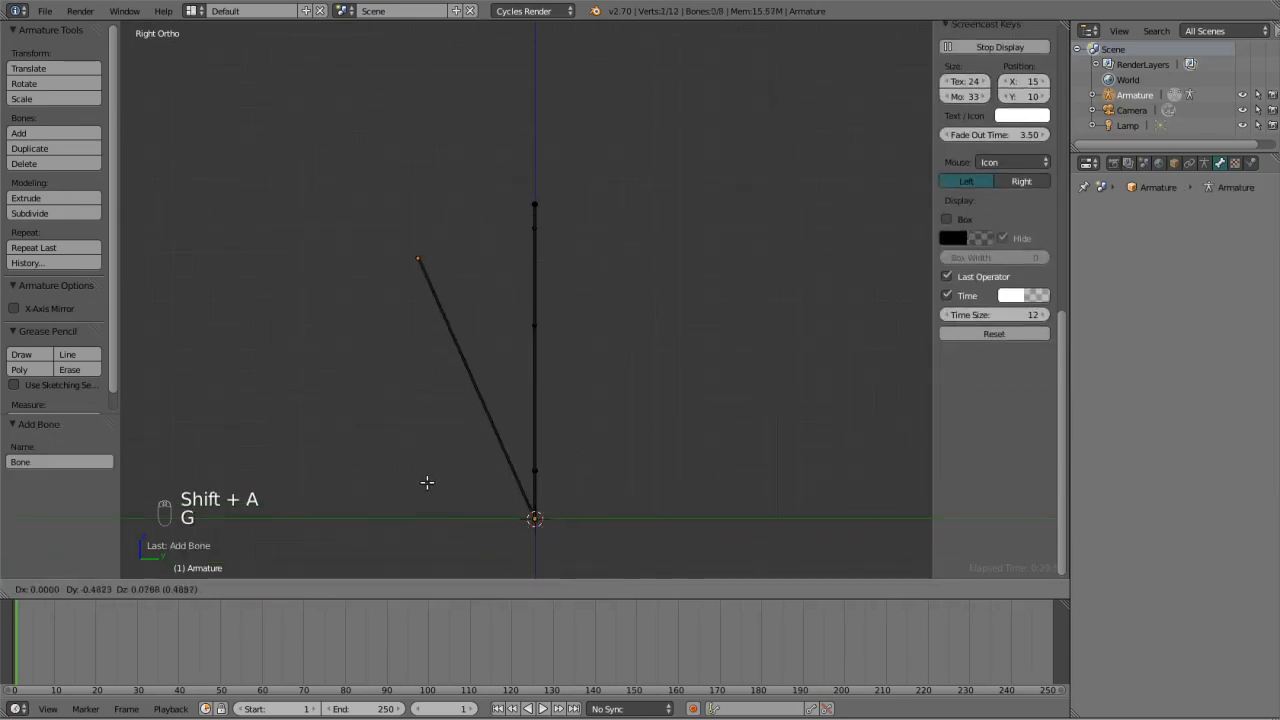
right_click(426, 483)
Rotate the new bone's tip -90° so it lies along Y, and move the whole bone -1 along Y.
key("r")
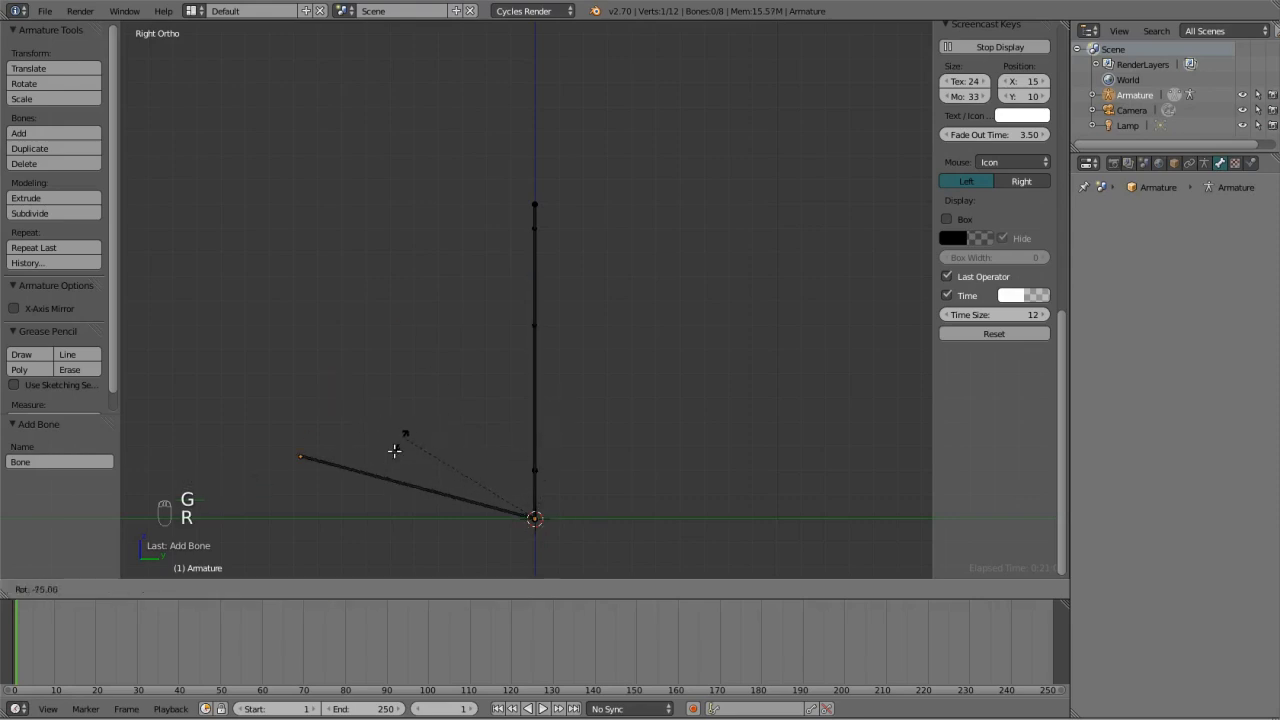
left_click(385, 482)
scroll(415, 518, "down", 1)
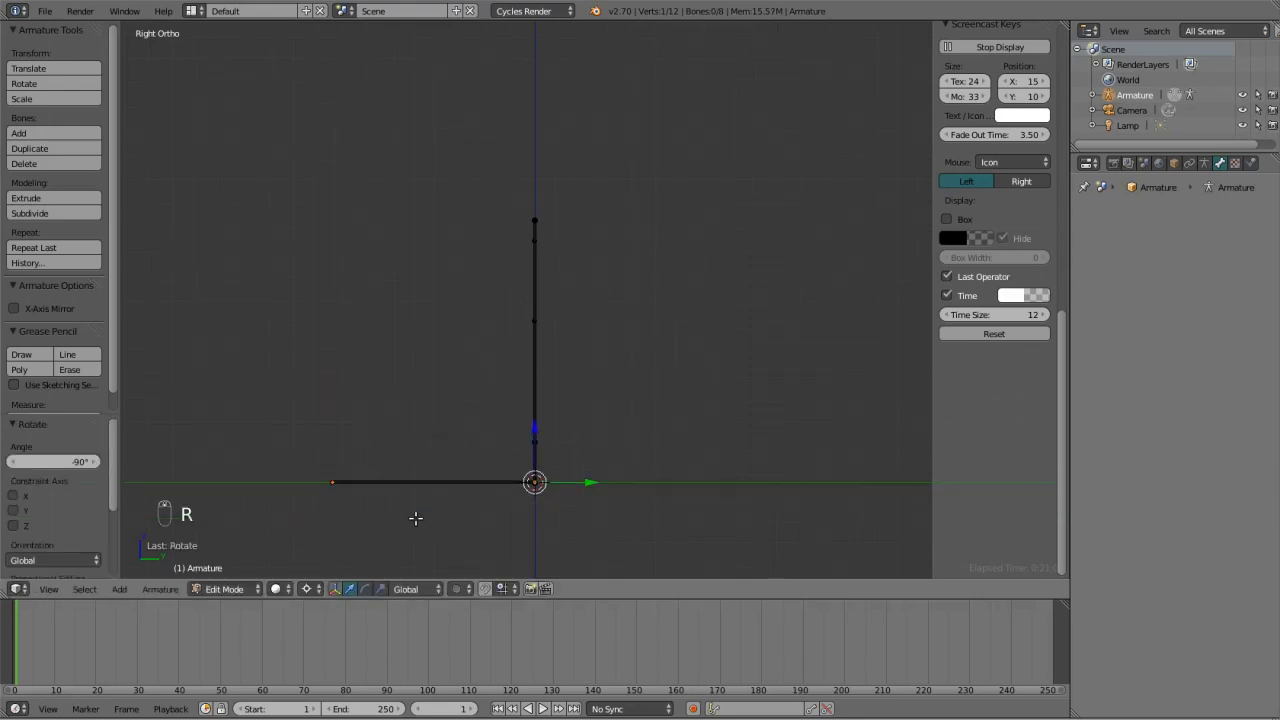
right_click(423, 483)
scroll(427, 481, "down", 1)
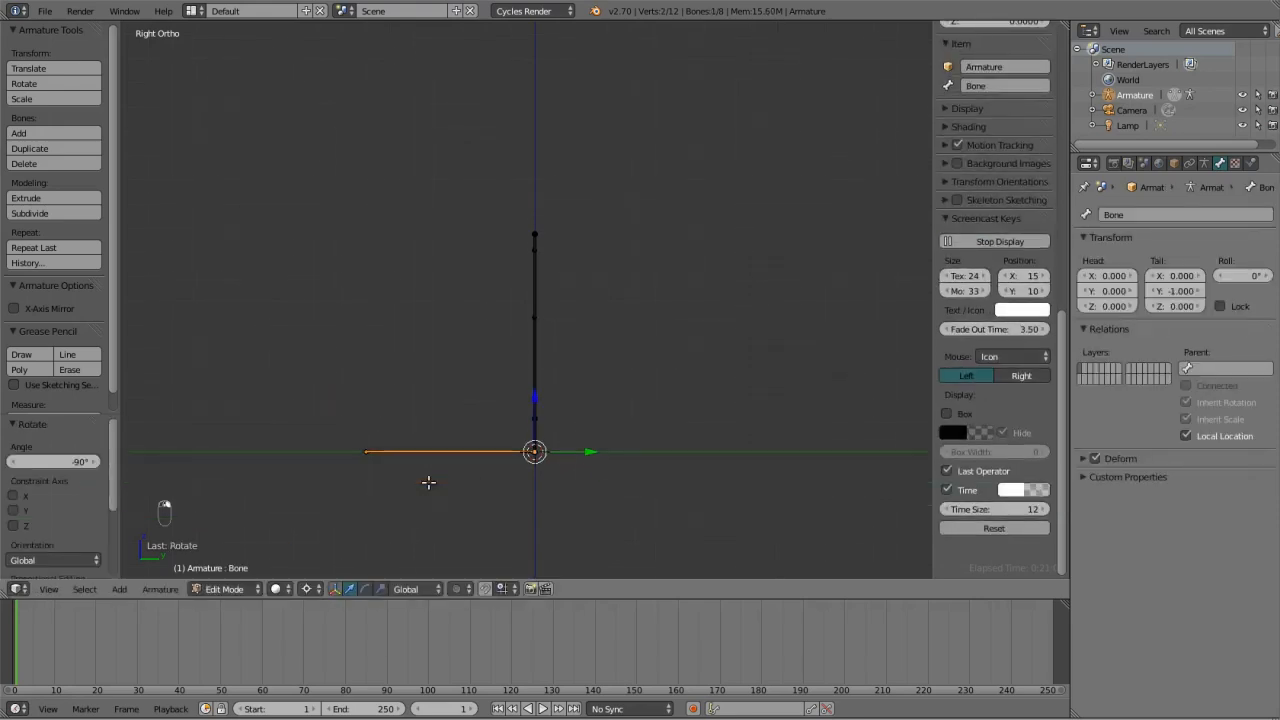
key("g")
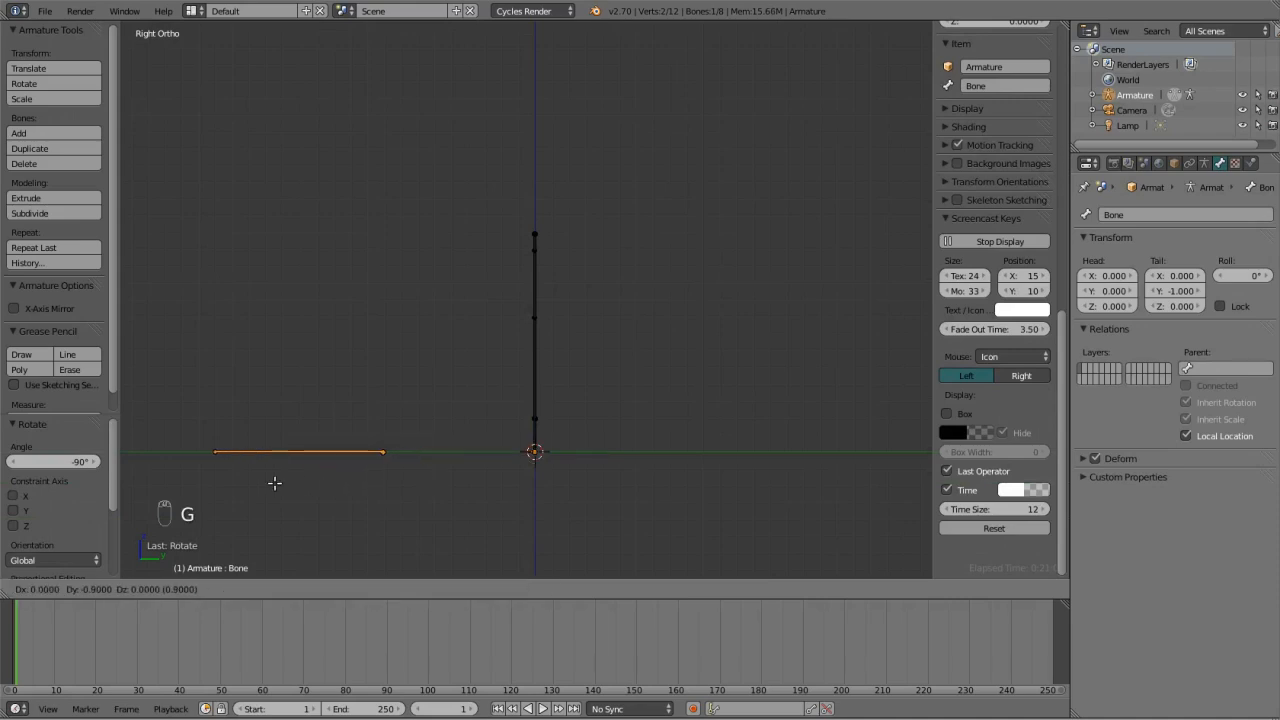
left_click(255, 485)
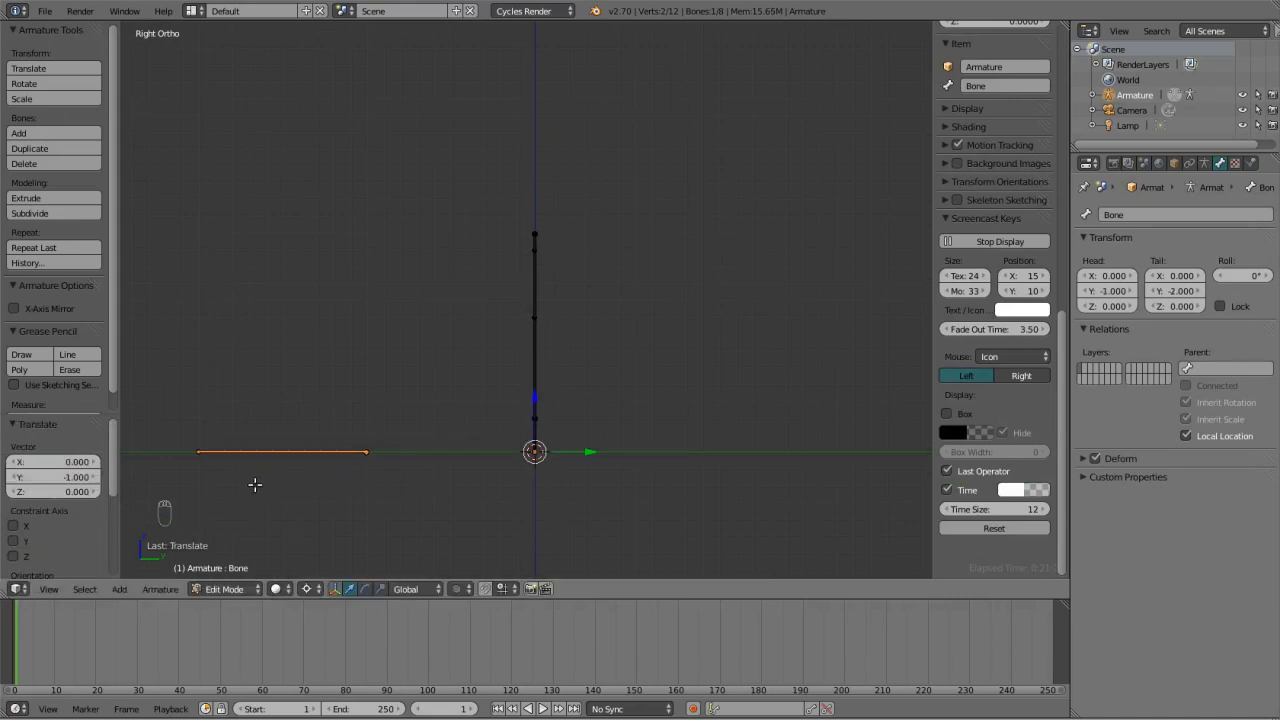
Set the new bone's head to Y 0 and Z 1 and its tail to Y 0, standing it upright on the origin.
left_click(1205, 163)
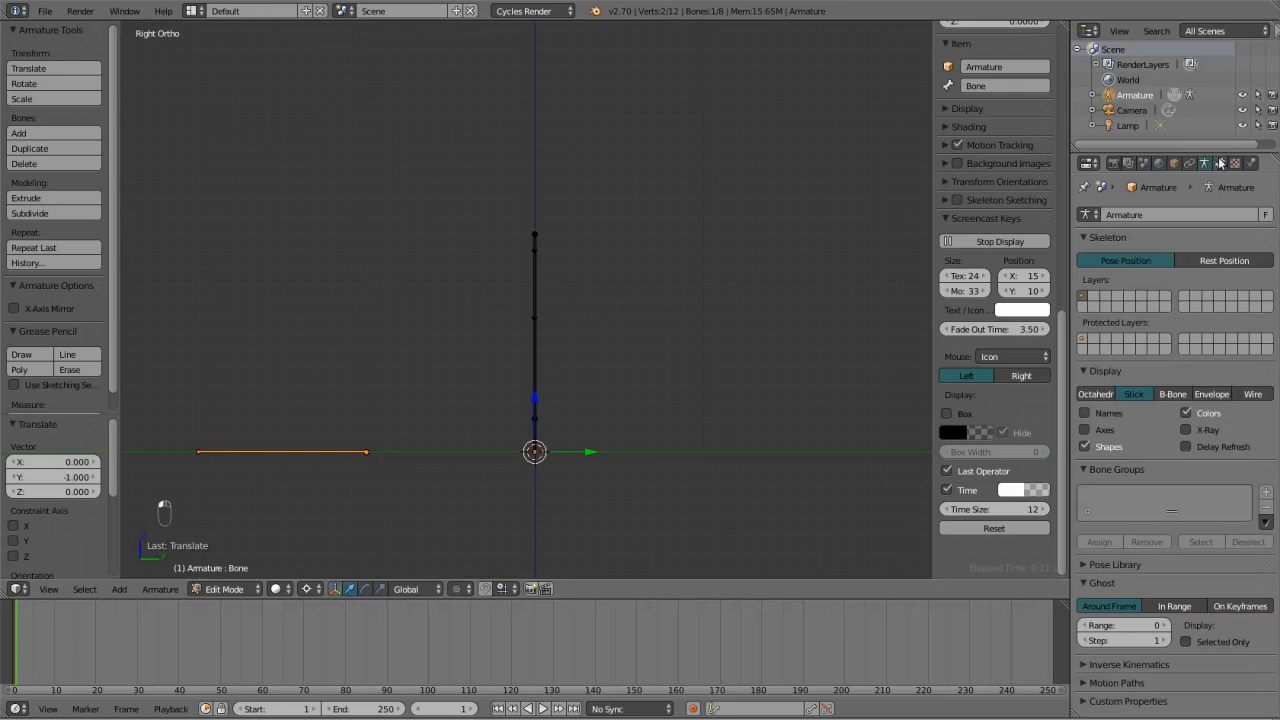
left_click(1220, 163)
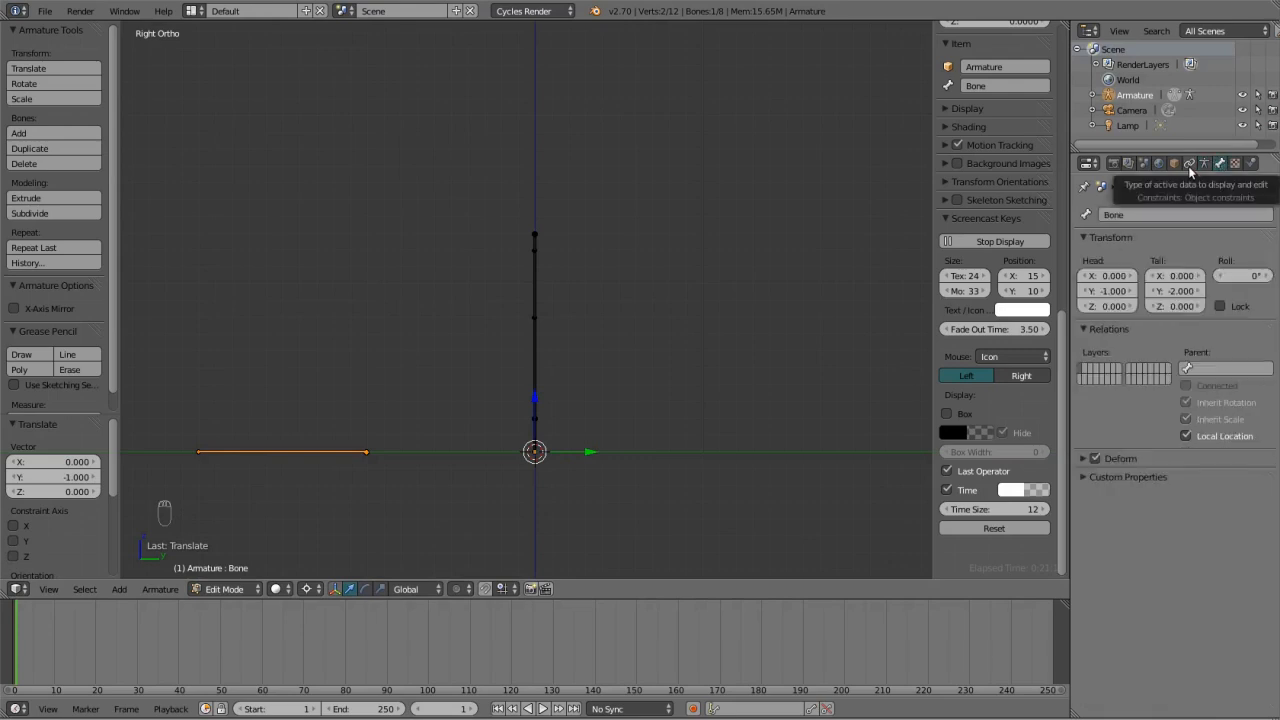
left_click(1113, 290)
type("0")
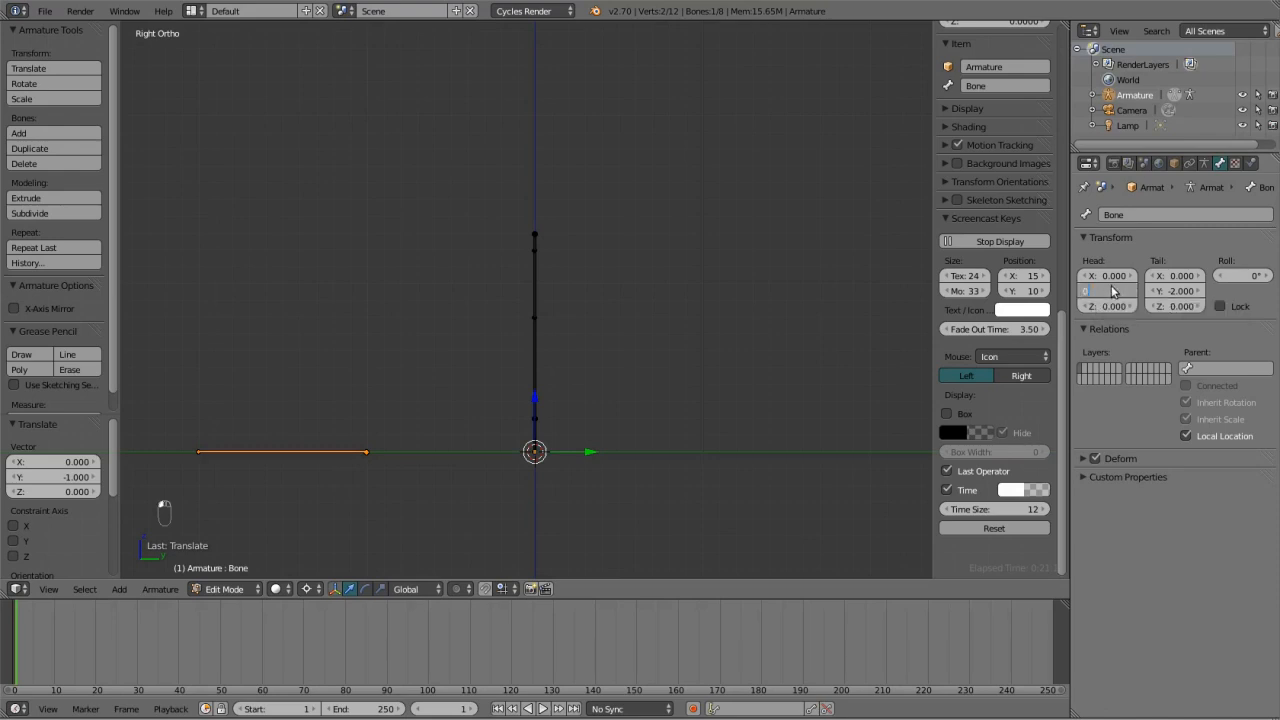
key("Return")
left_click(1193, 291)
type("0")
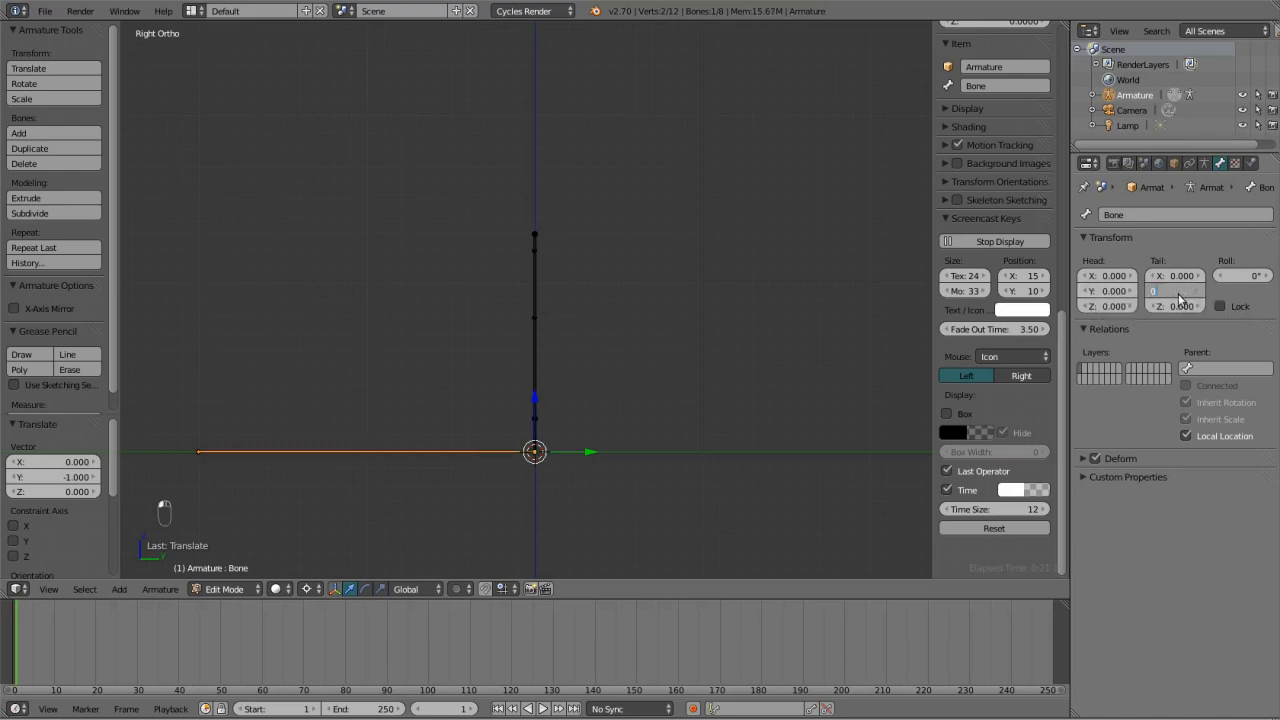
key("Return")
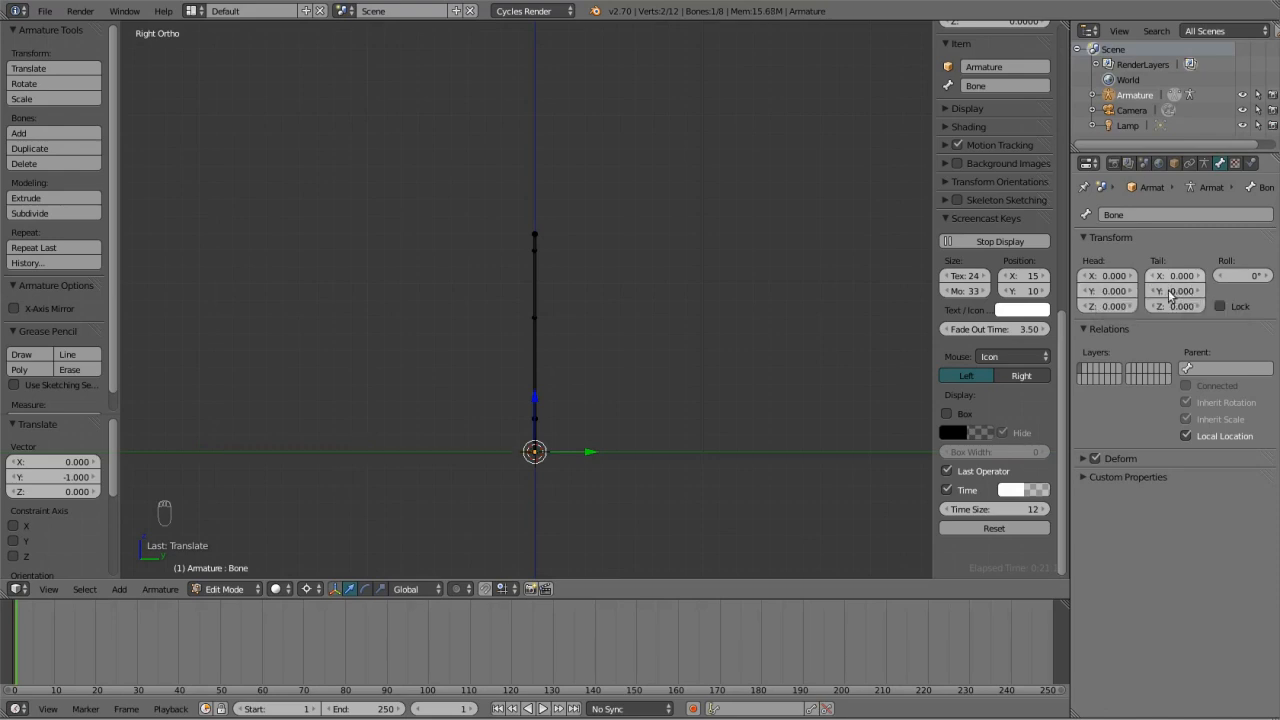
left_click(1168, 306)
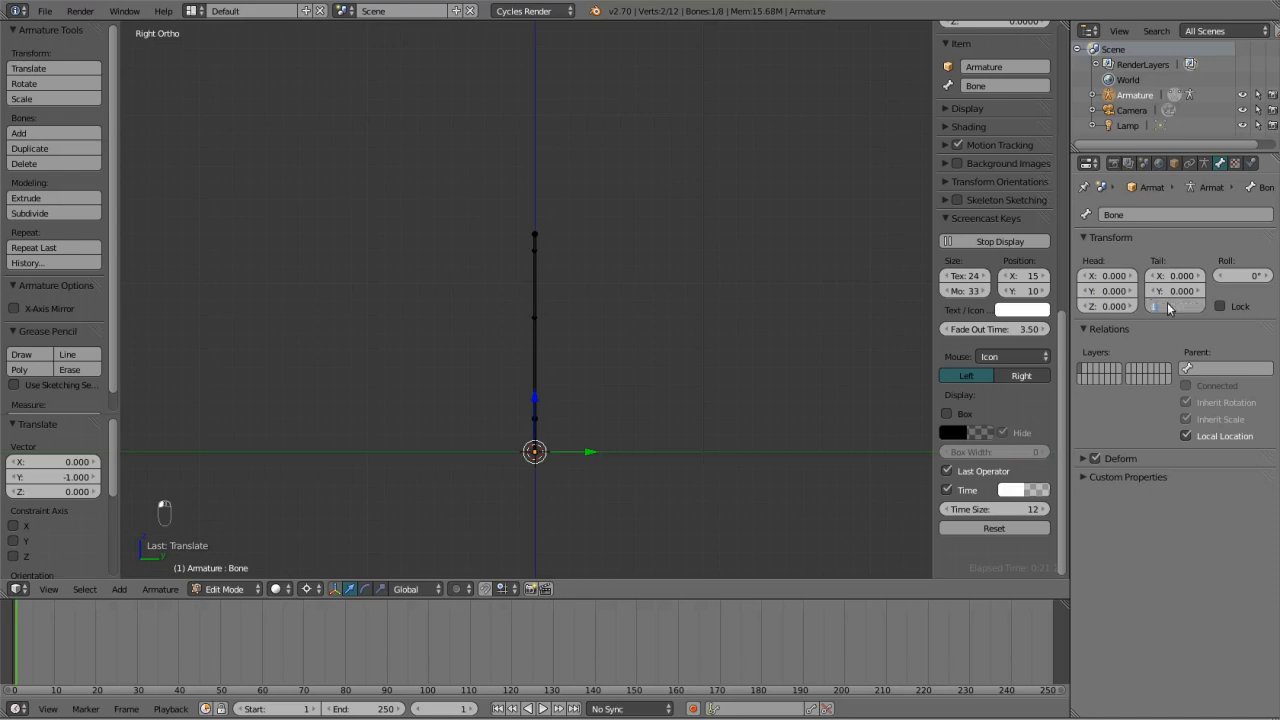
key("Return")
left_click(1114, 306)
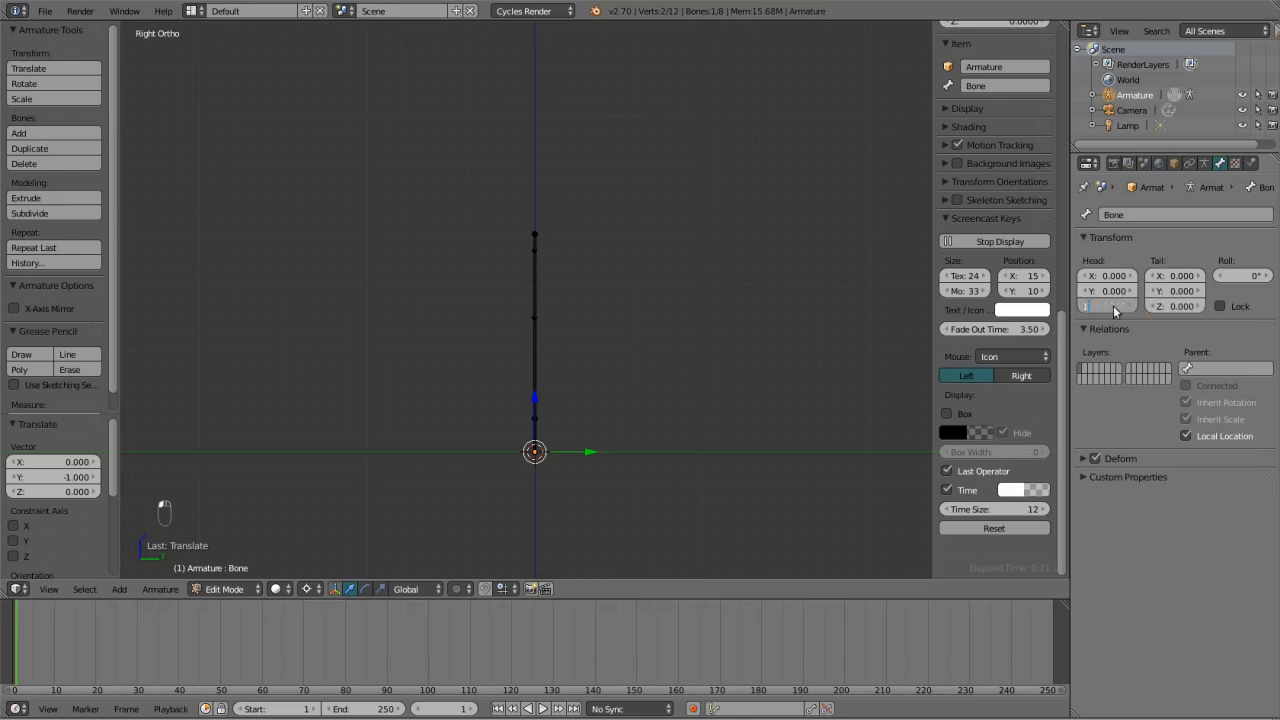
type("1")
key("Return")
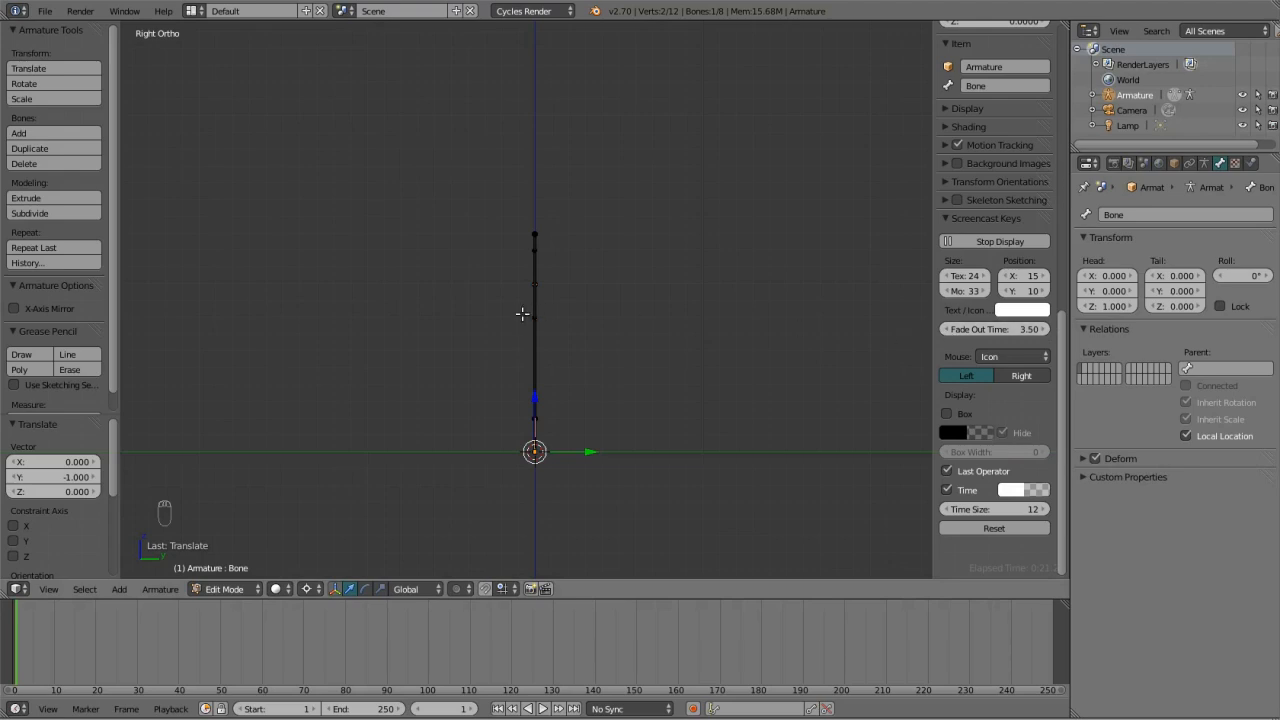
Rotate the new upright bone -90° about the origin so it lies along the negative Y axis.
key("r")
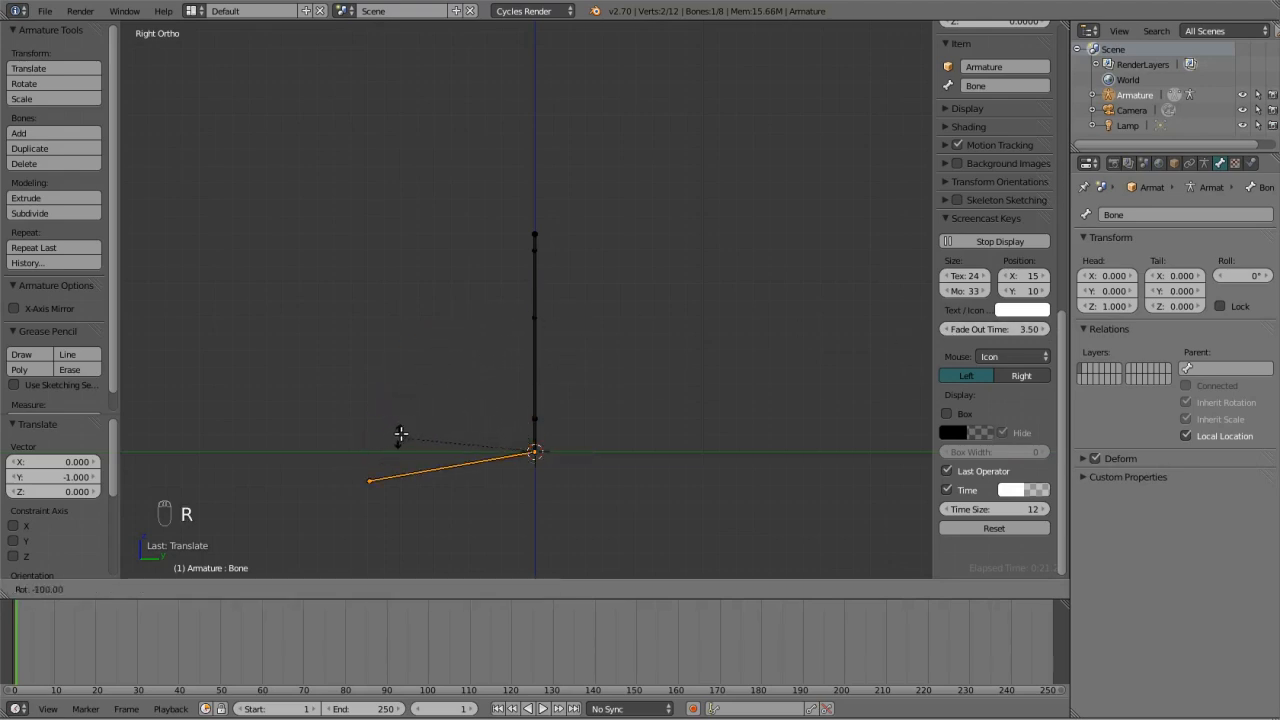
left_click(401, 409)
scroll(460, 440, "down", 2)
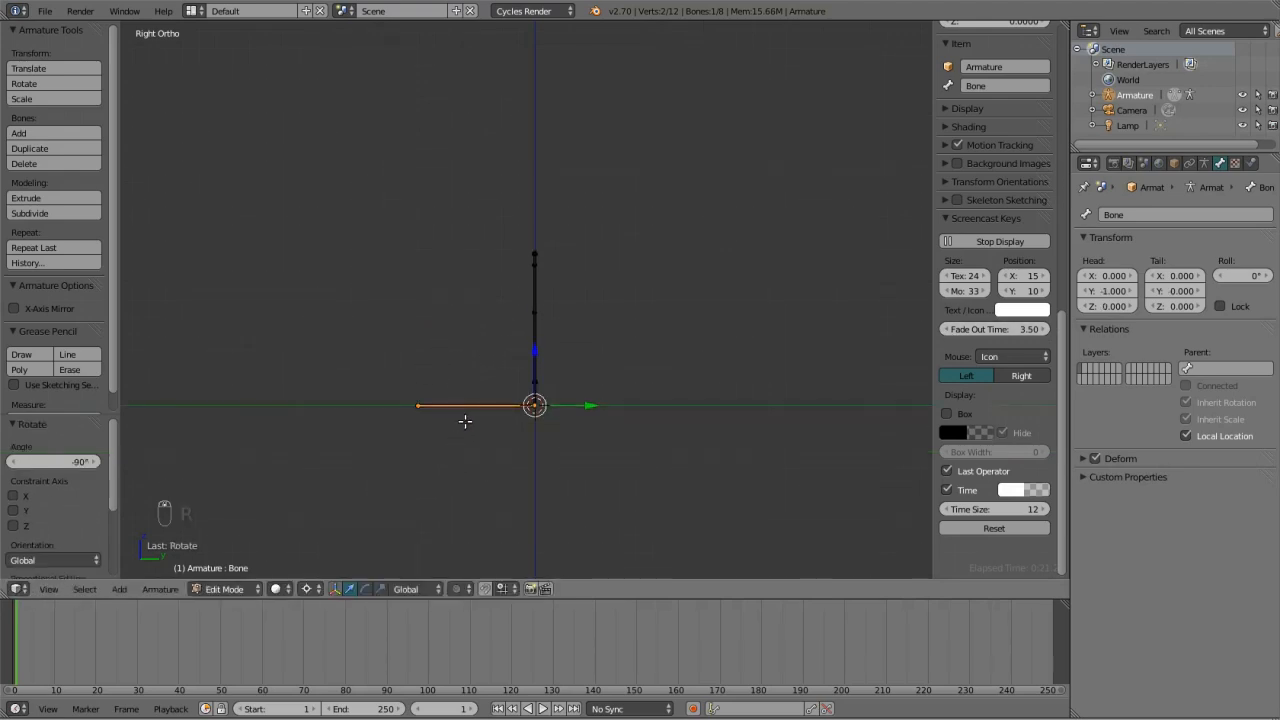
Move the horizontal axis bone -1 along Y, away from the crankshaft bone.
key("g")
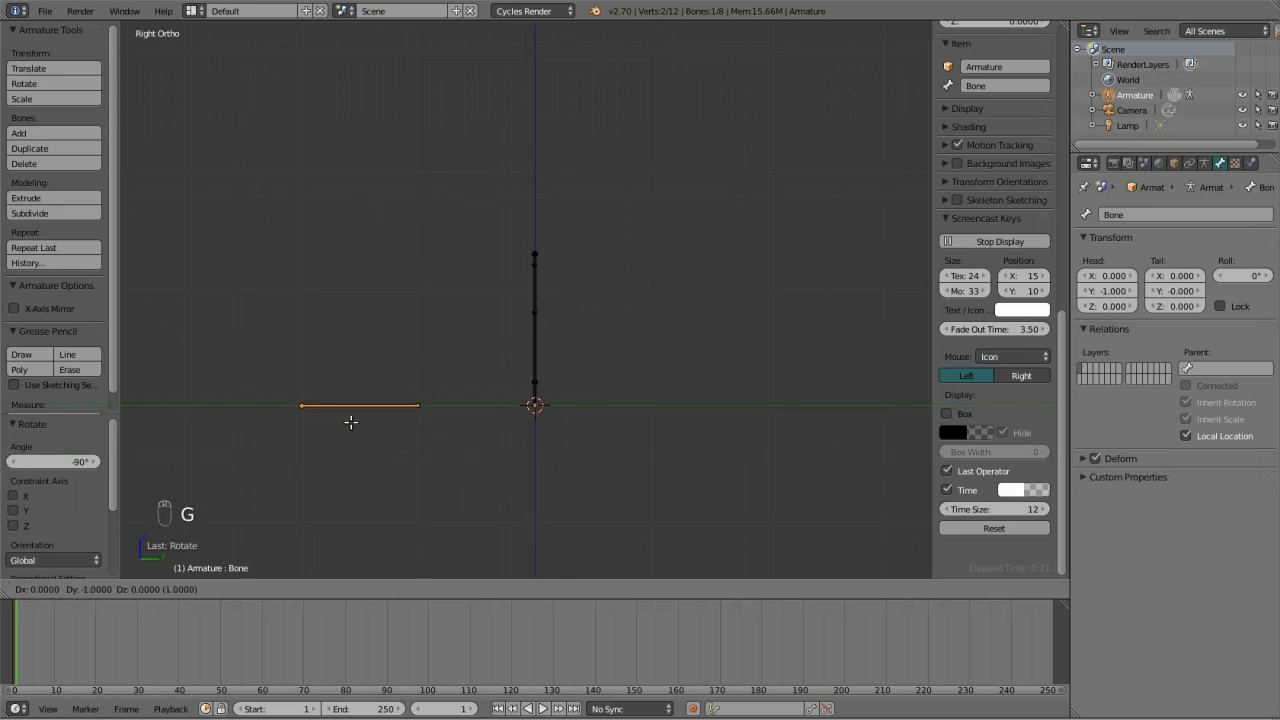
left_click(349, 420)
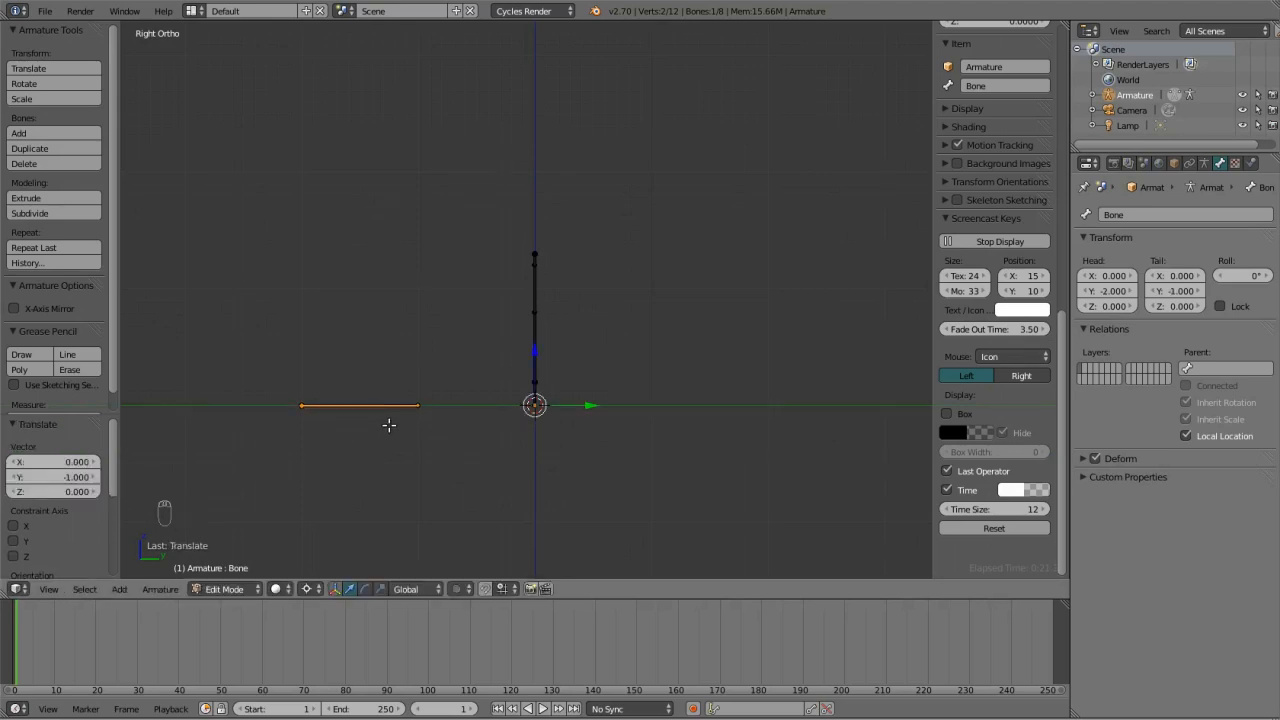
middle_click_drag(391, 426, 500, 423)
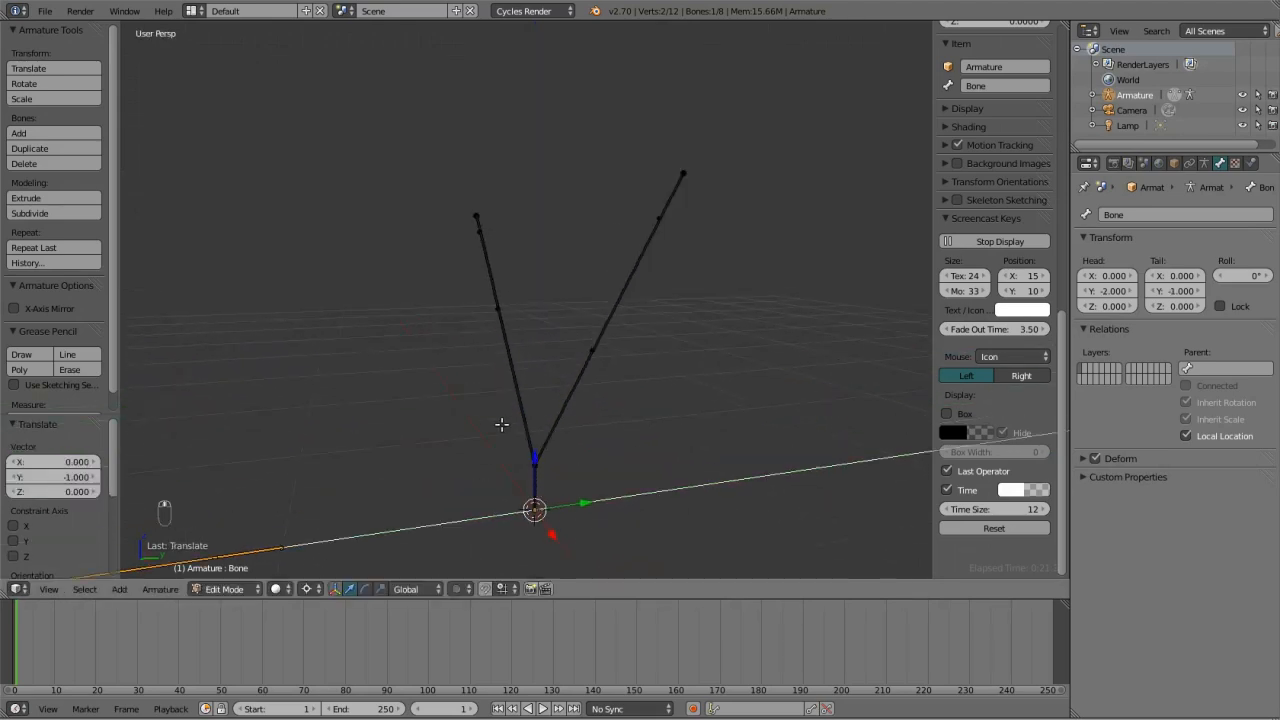
In Pose Mode, add a Child Of bone constraint to the bone arbre 1.
left_click(248, 591)
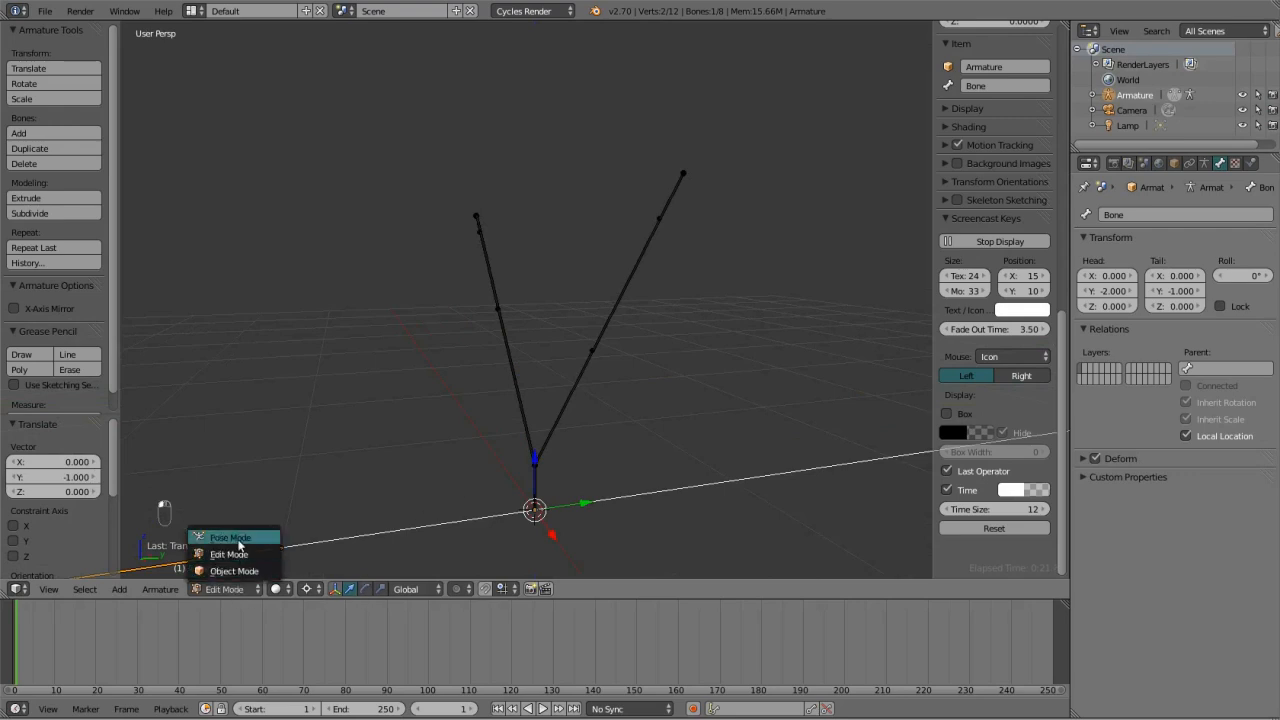
left_click(230, 537)
right_click(532, 494)
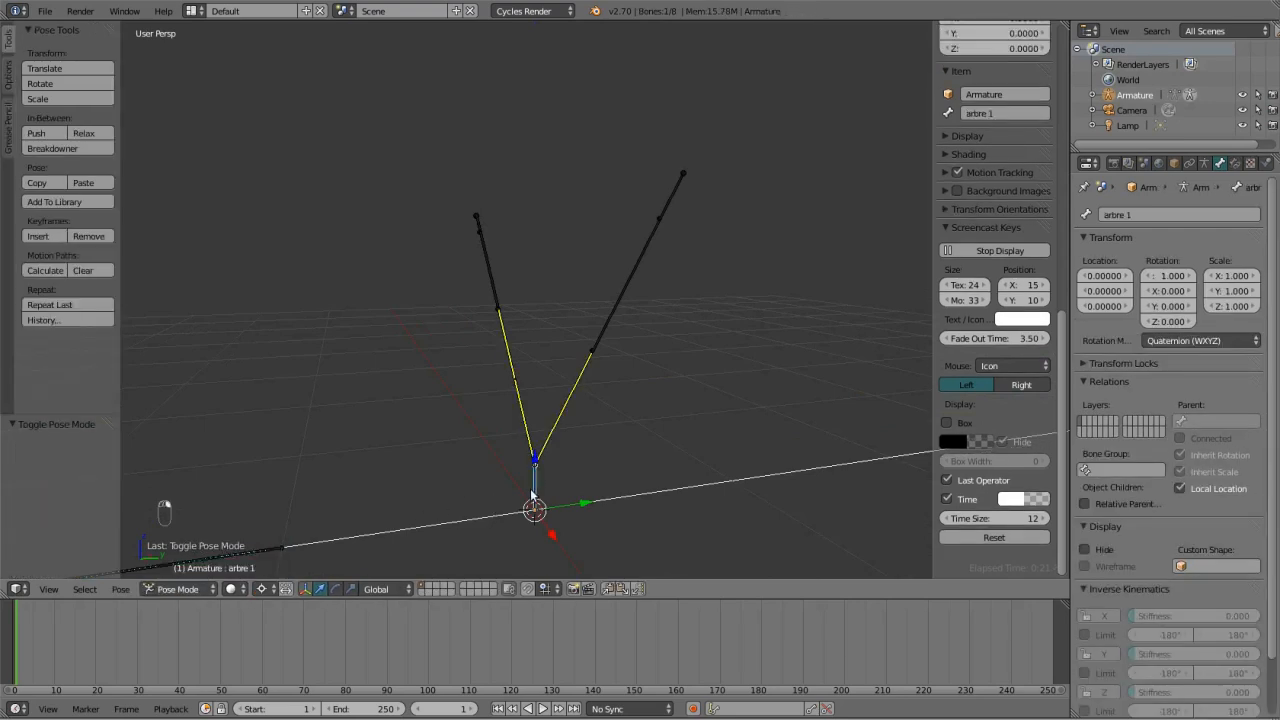
left_click(1236, 163)
left_click(1108, 217)
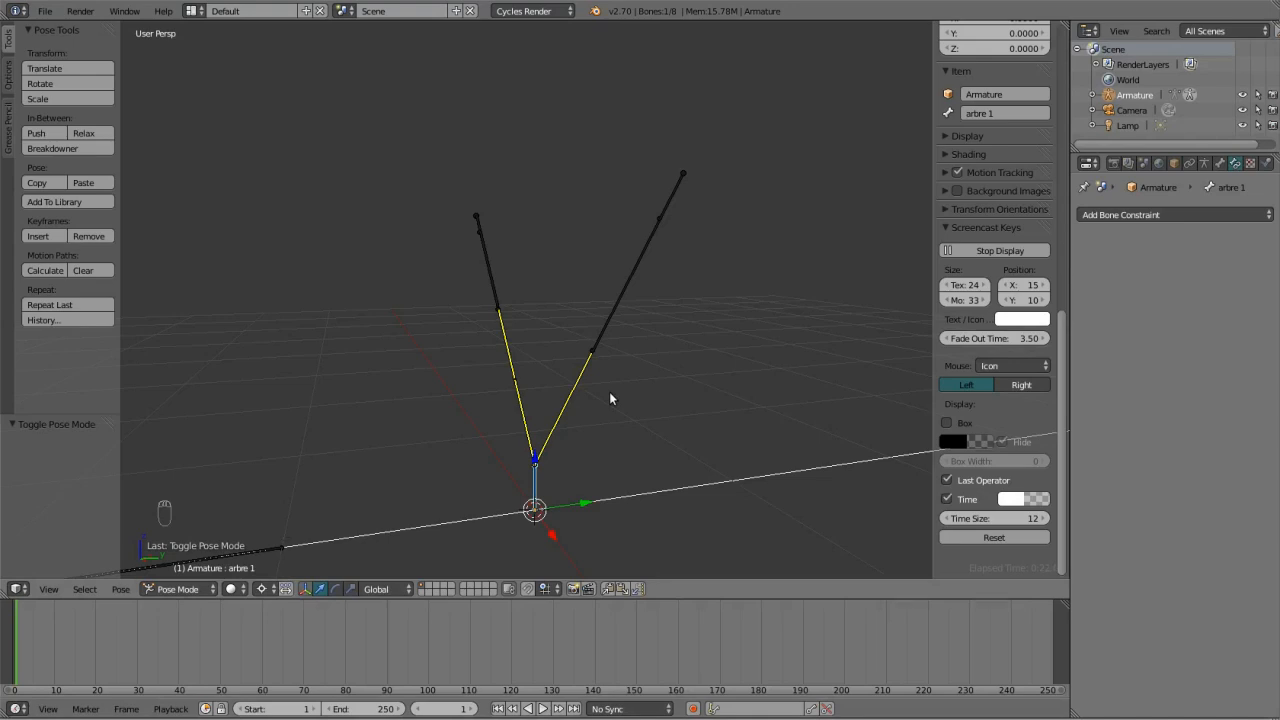
left_click(1176, 215)
left_click(1157, 212)
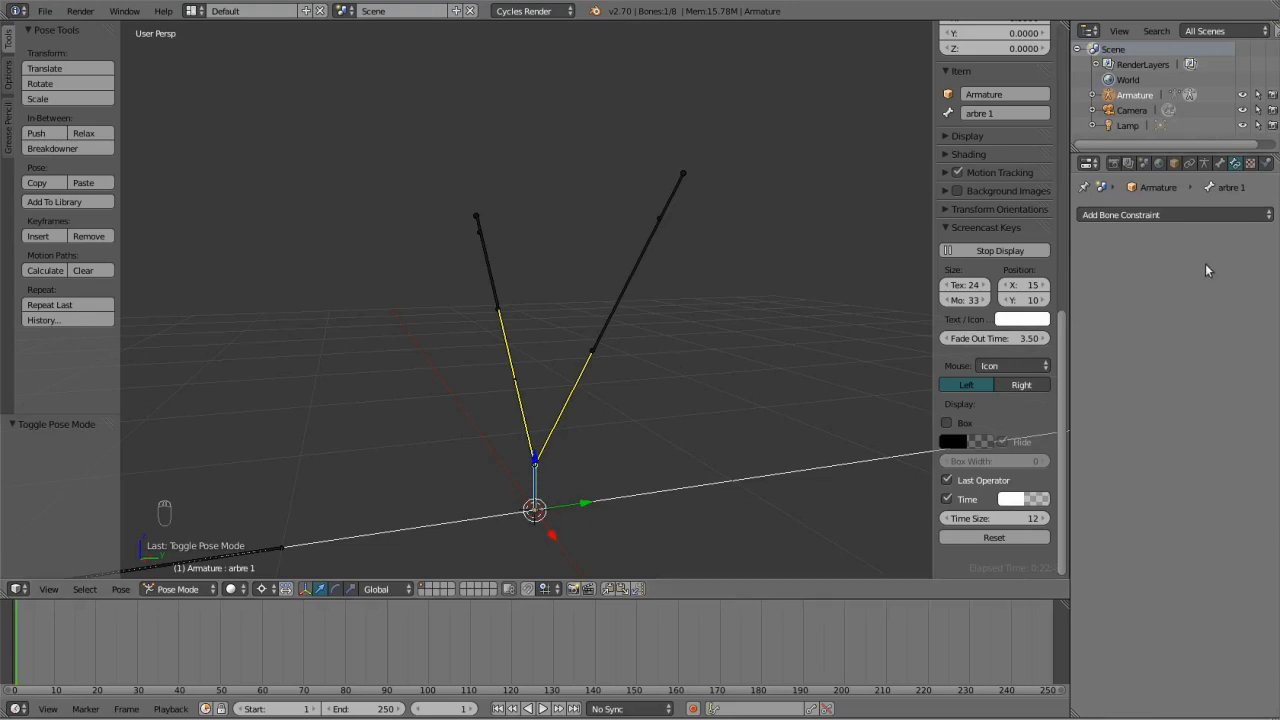
left_click(1205, 215)
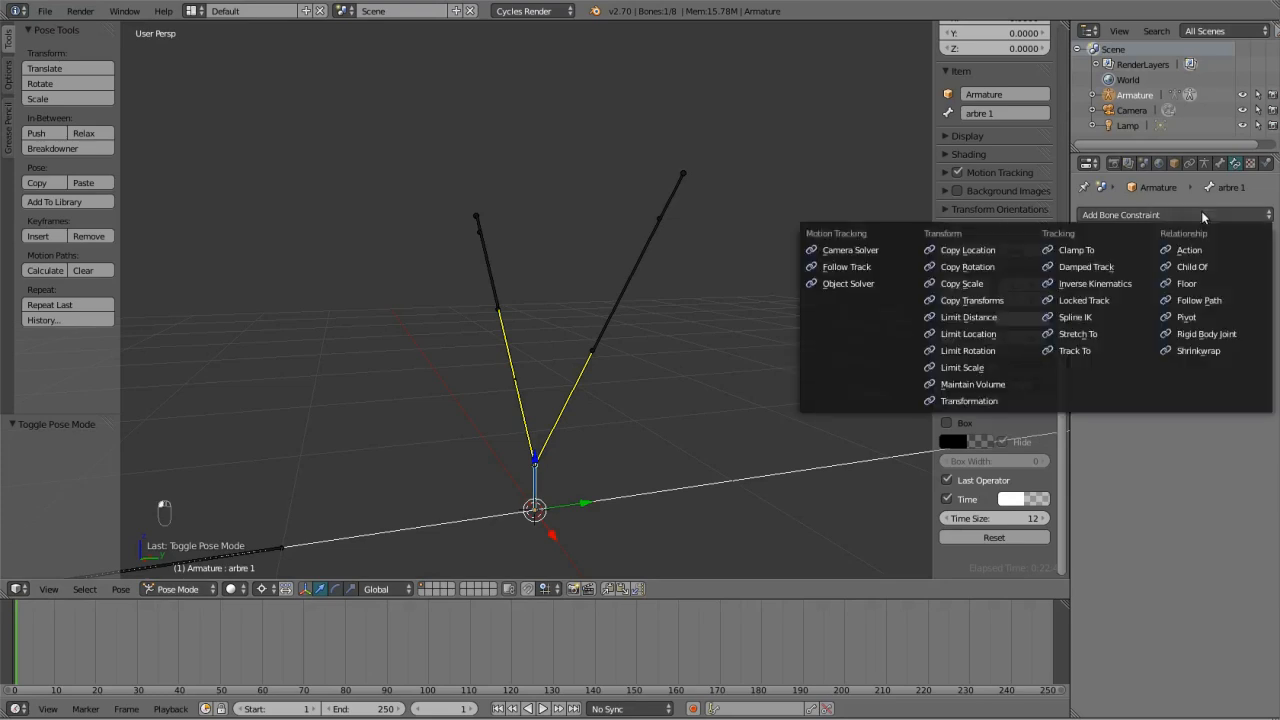
left_click(1197, 268)
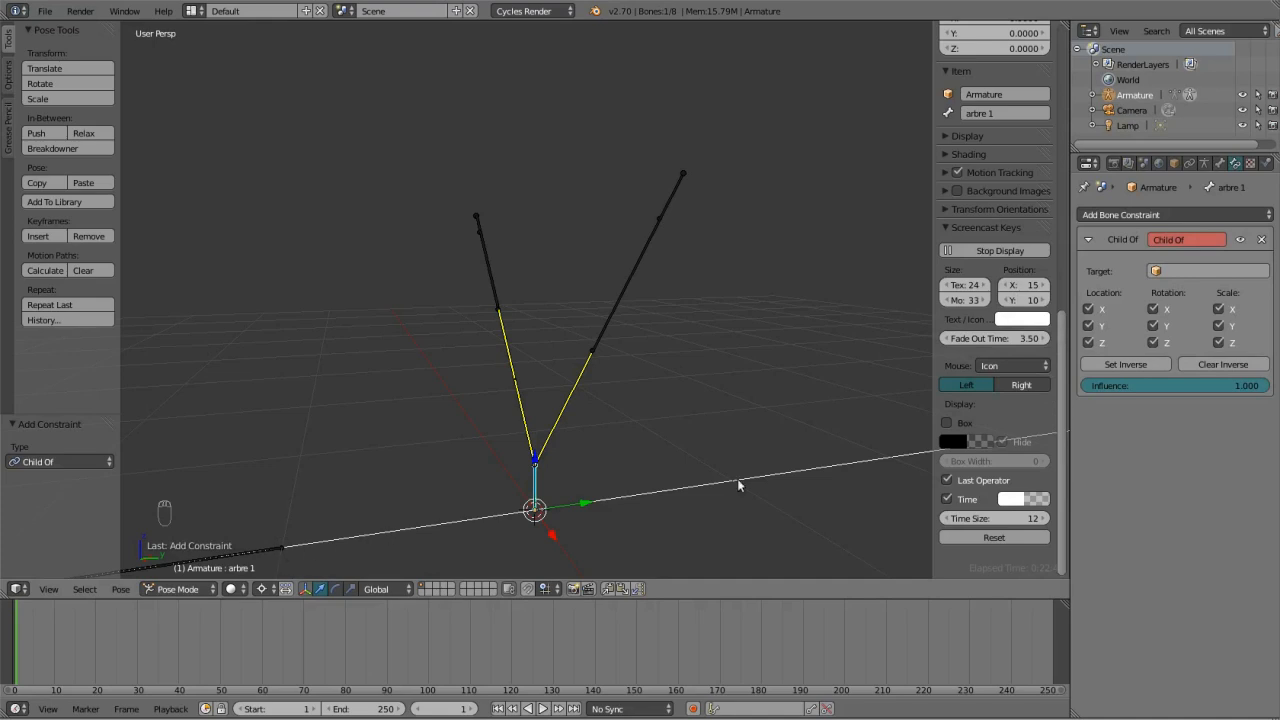
Target the Child Of constraint to the bone named Bone in Armature, with location and scale off and only rotation enabled.
left_click(1205, 271)
left_click(1203, 293)
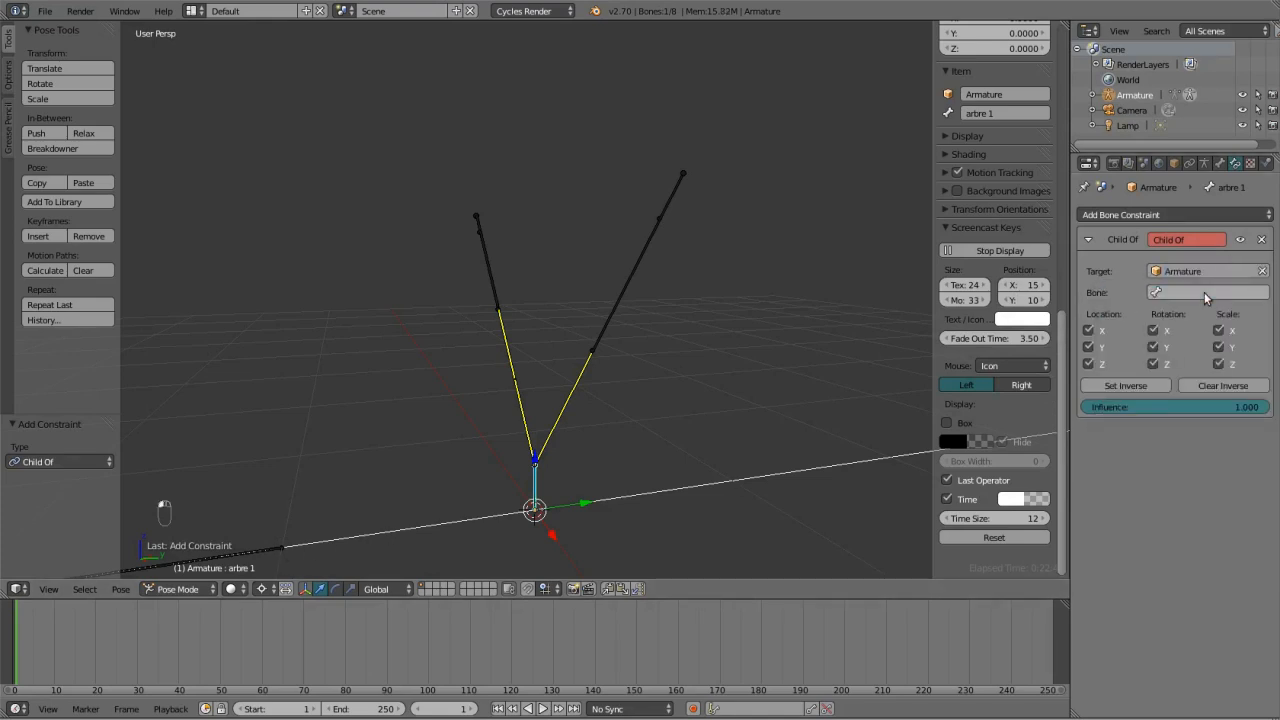
left_click(1203, 292)
left_click(1140, 360)
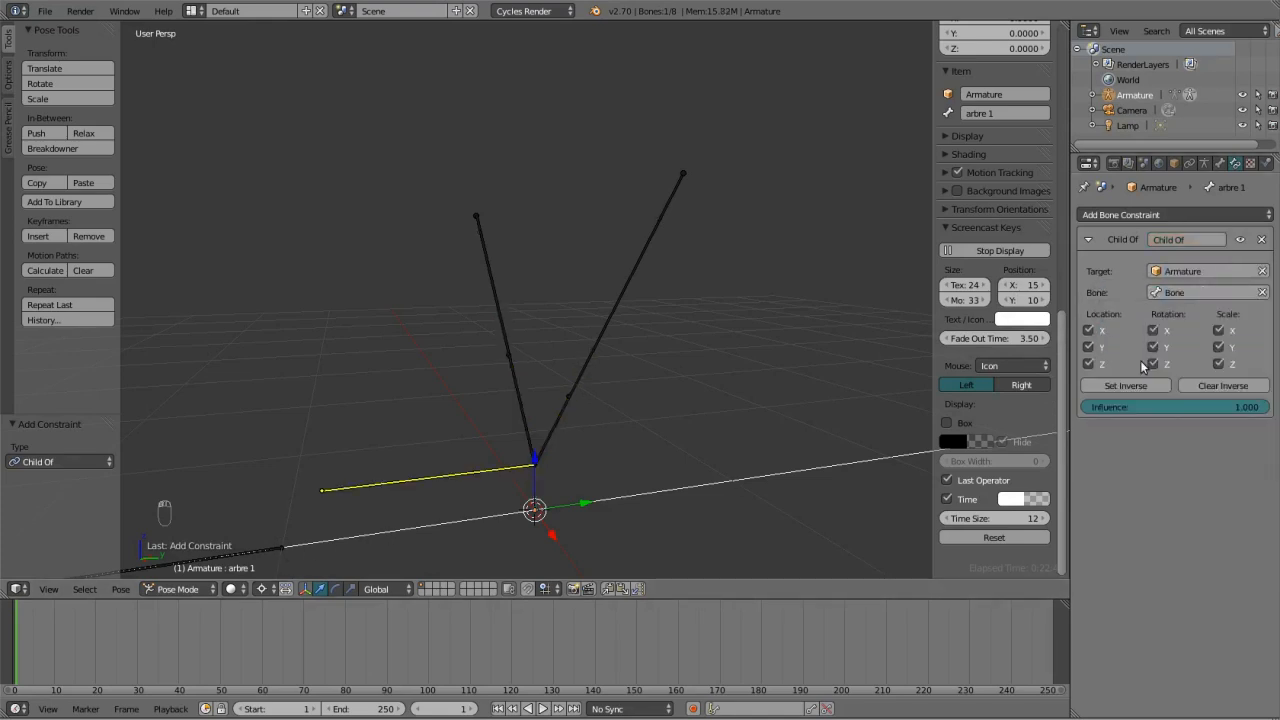
left_click(1087, 348)
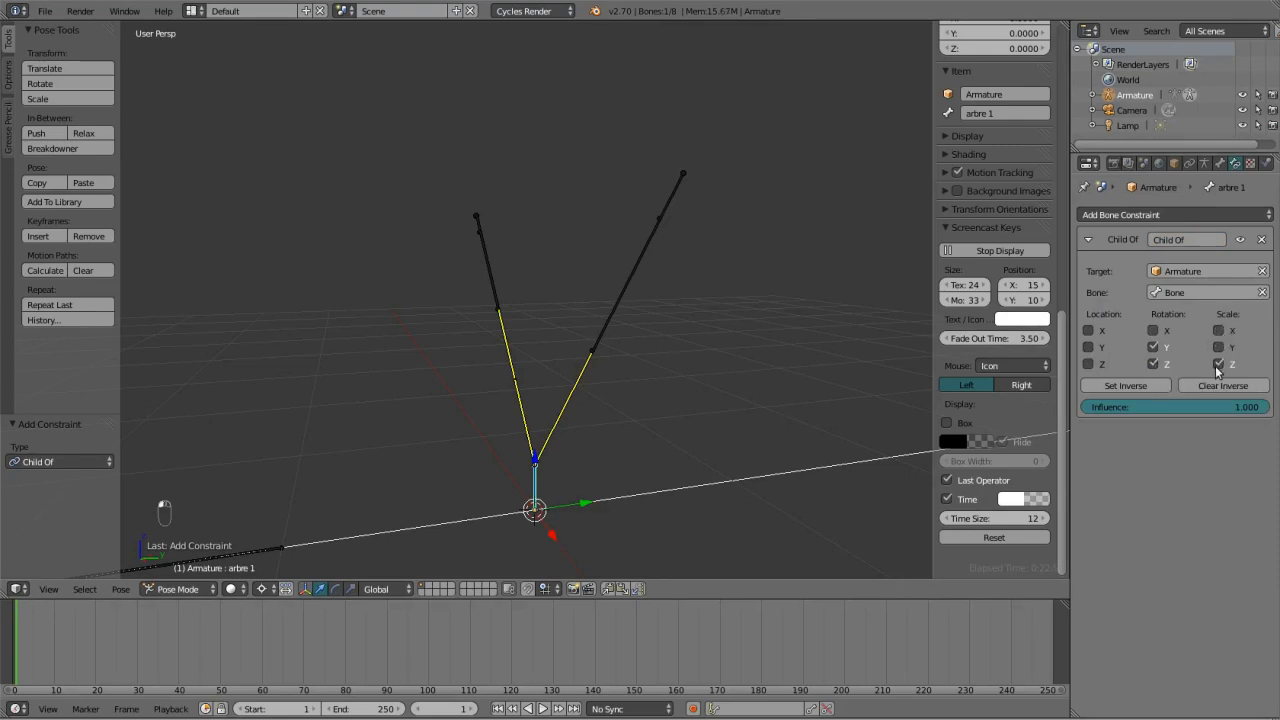
Try rotating the horizontal axis bone, including about global Y, to test how arbre 1 follows it.
middle_click_drag(886, 396, 449, 434)
right_click(338, 419)
key("r")
key("y")
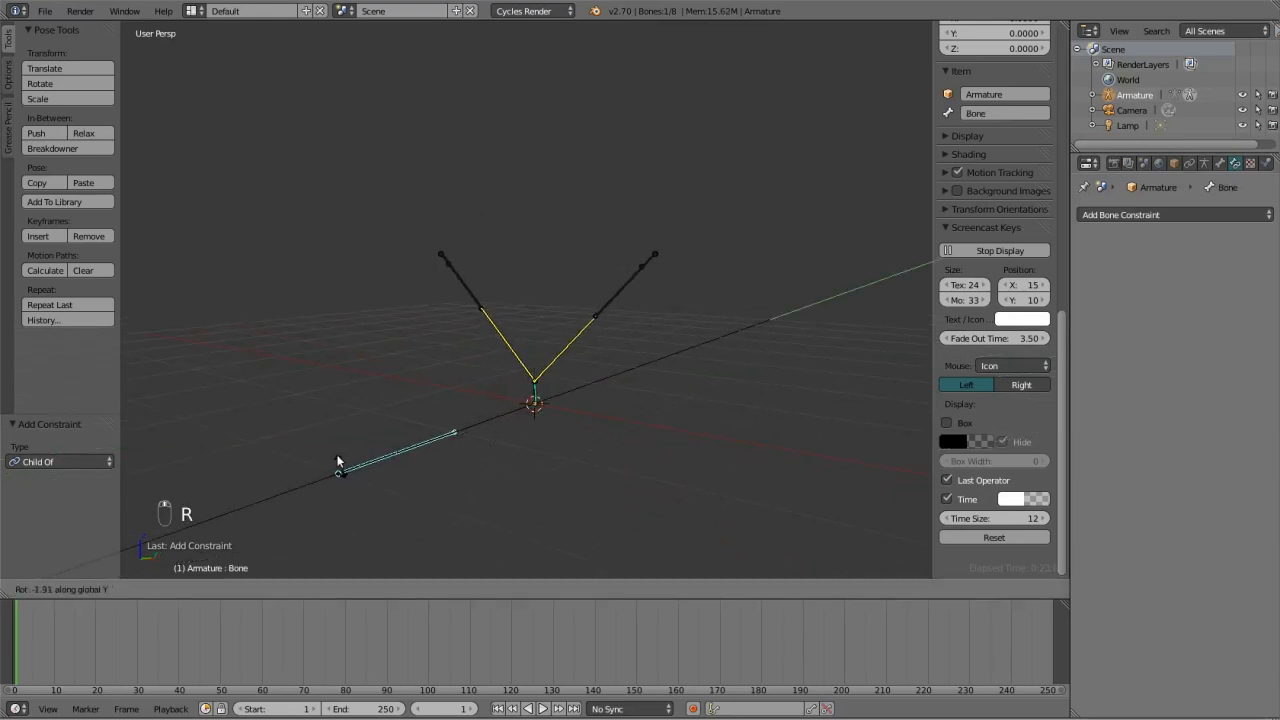
right_click(426, 293)
right_click(536, 392)
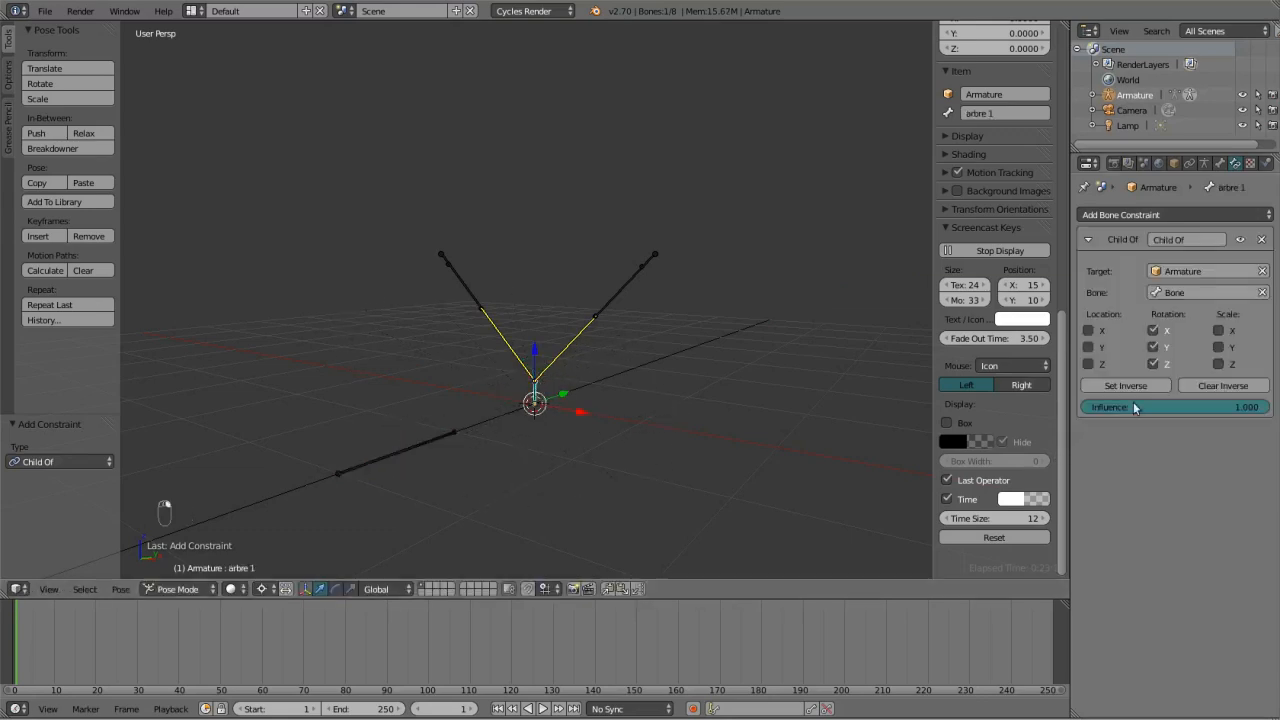
middle_click_drag(660, 420, 510, 385)
middle_click_drag(446, 429, 393, 451)
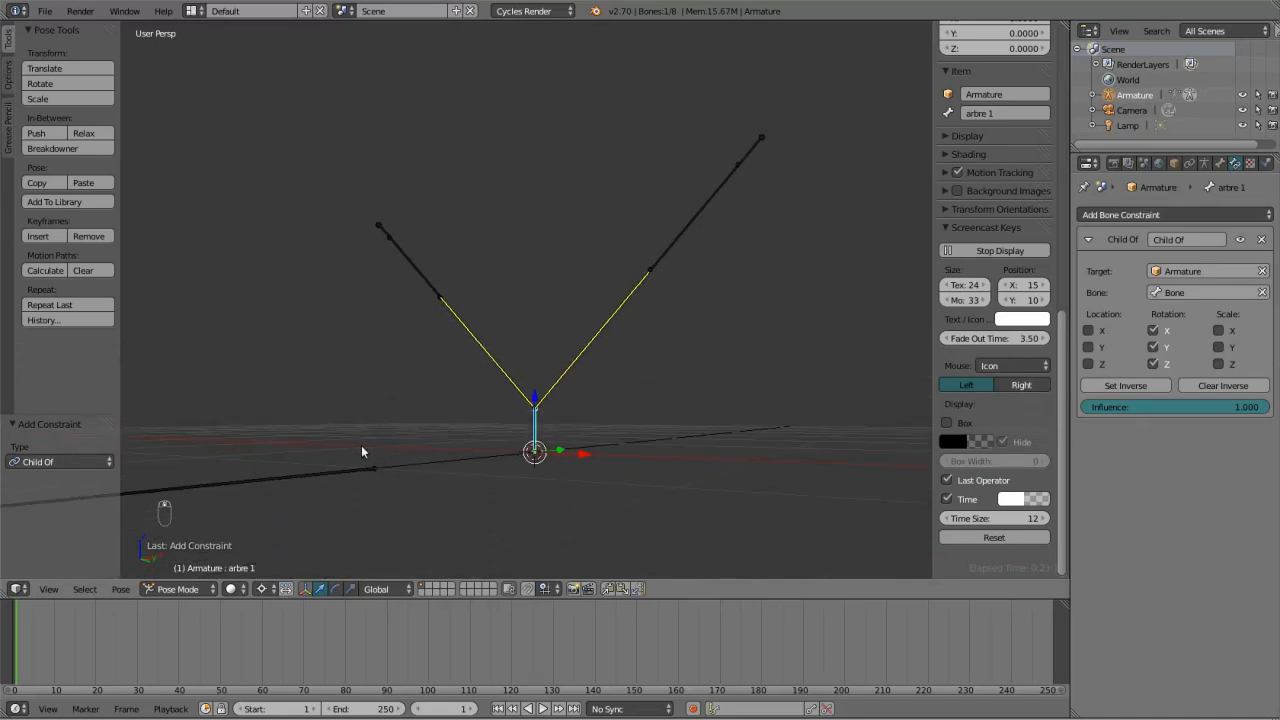
right_click(353, 467)
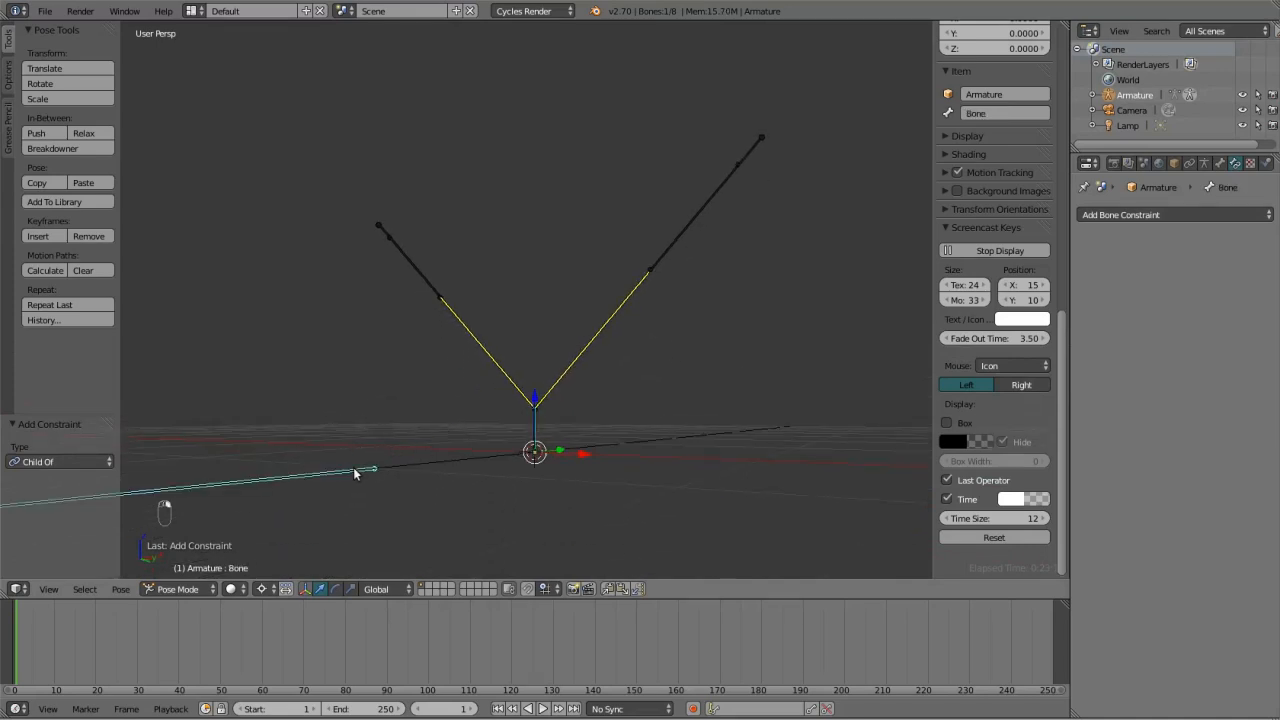
key("g")
key("r")
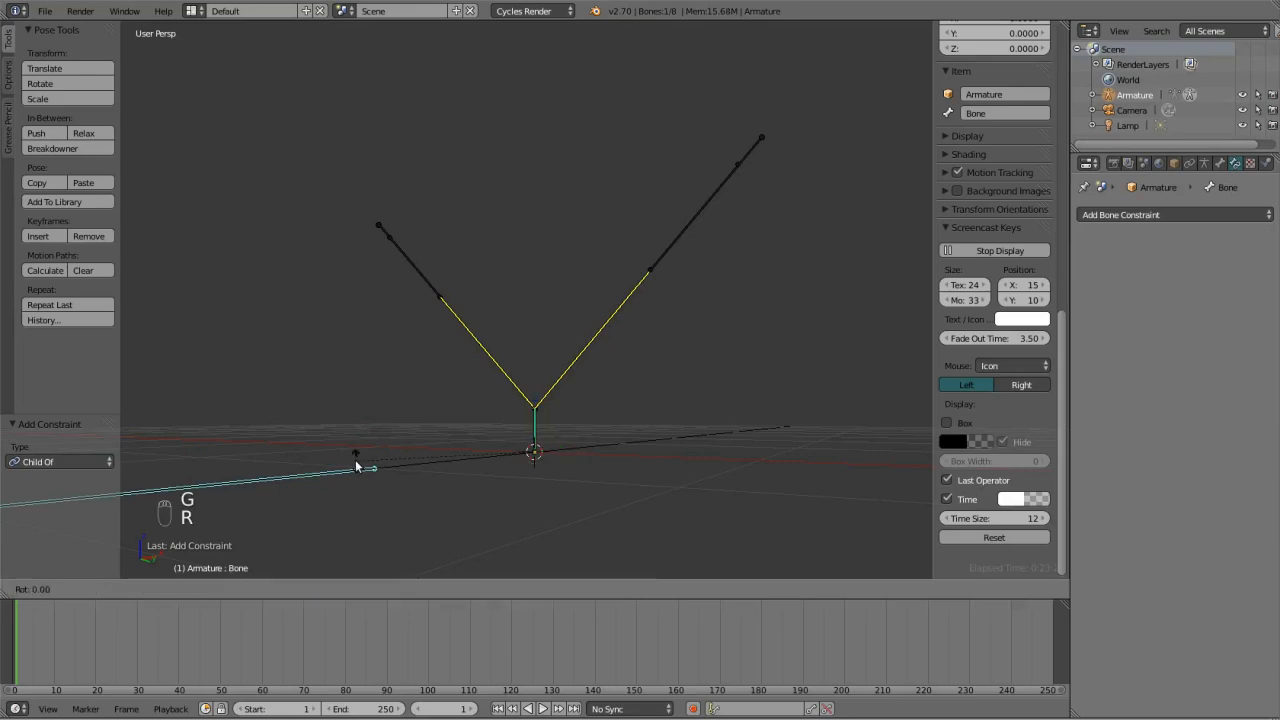
right_click(340, 503)
right_click(533, 436)
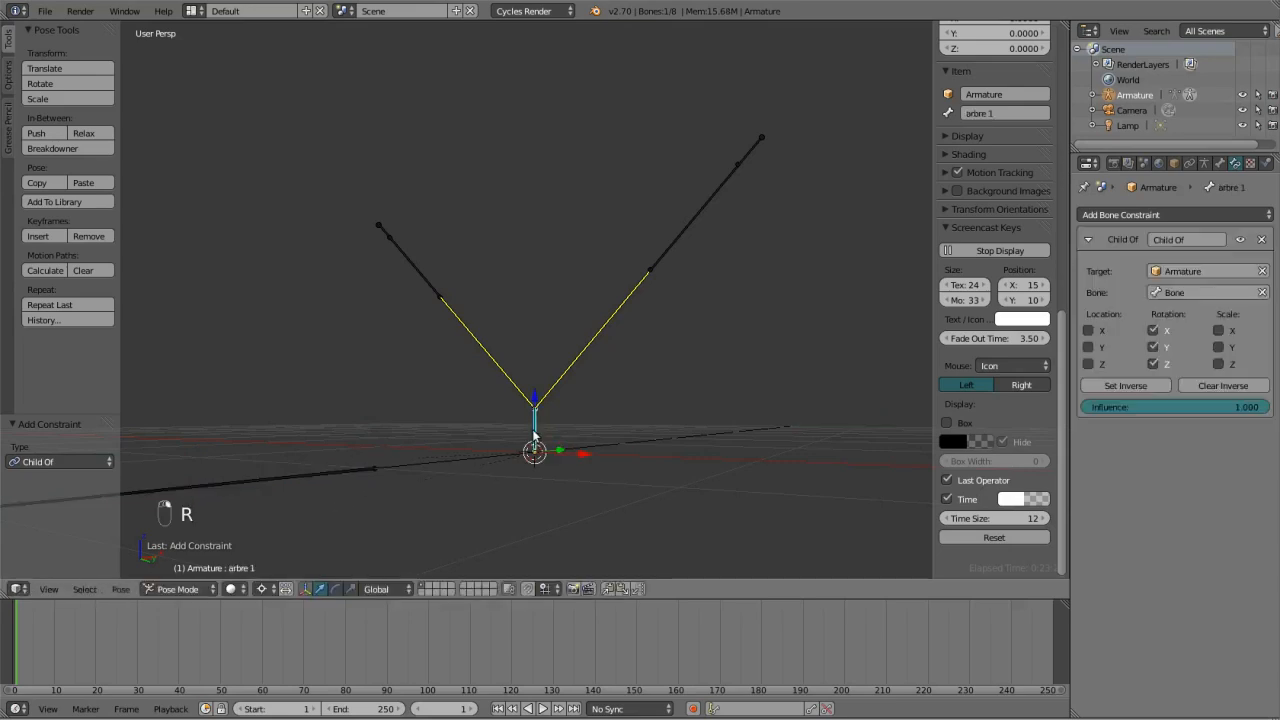
Try different rotation and location axes in arbre 1's Child Of constraint, testing with a rotation of the axis bone about global Y.
left_click(1153, 347)
right_click(333, 473)
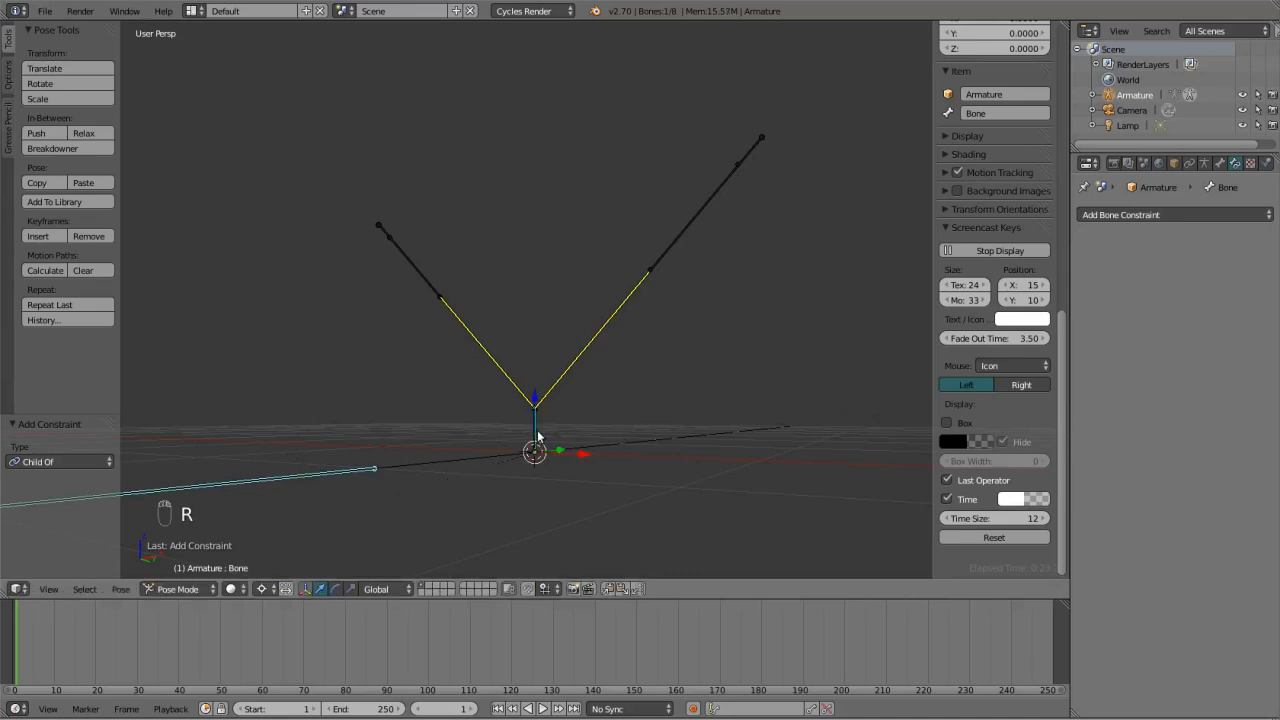
right_click(537, 436)
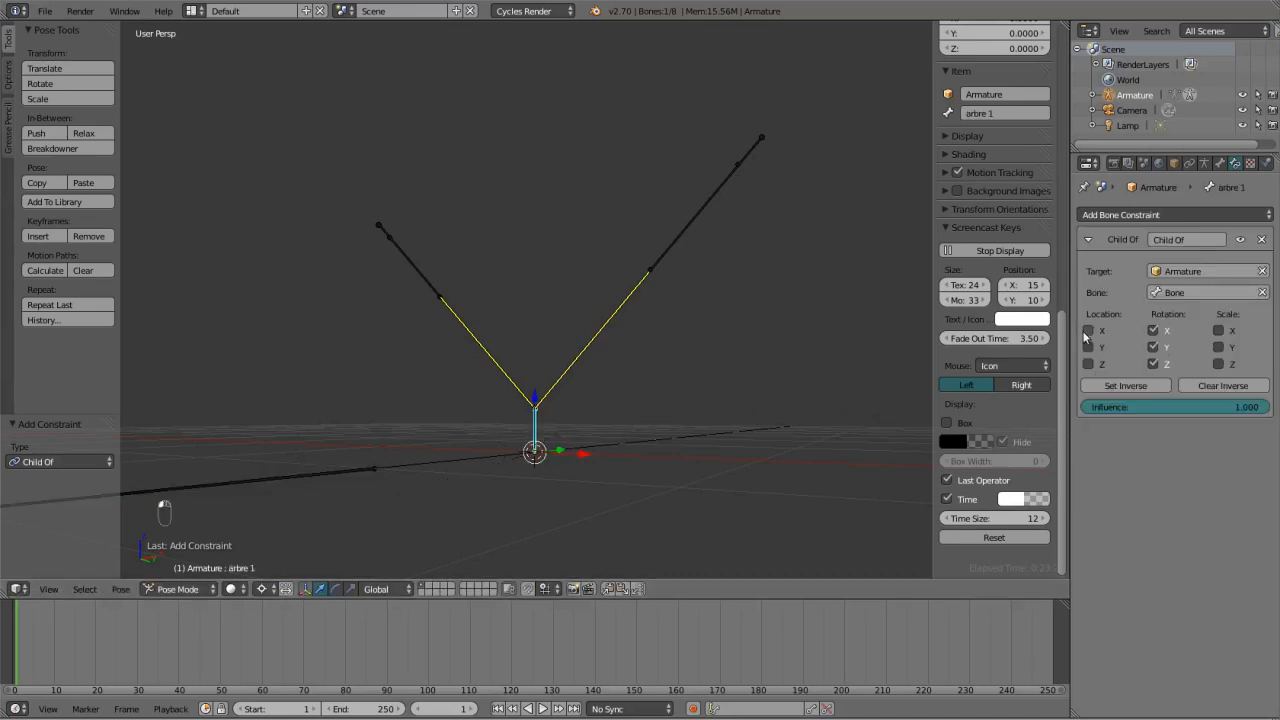
left_click(1088, 364)
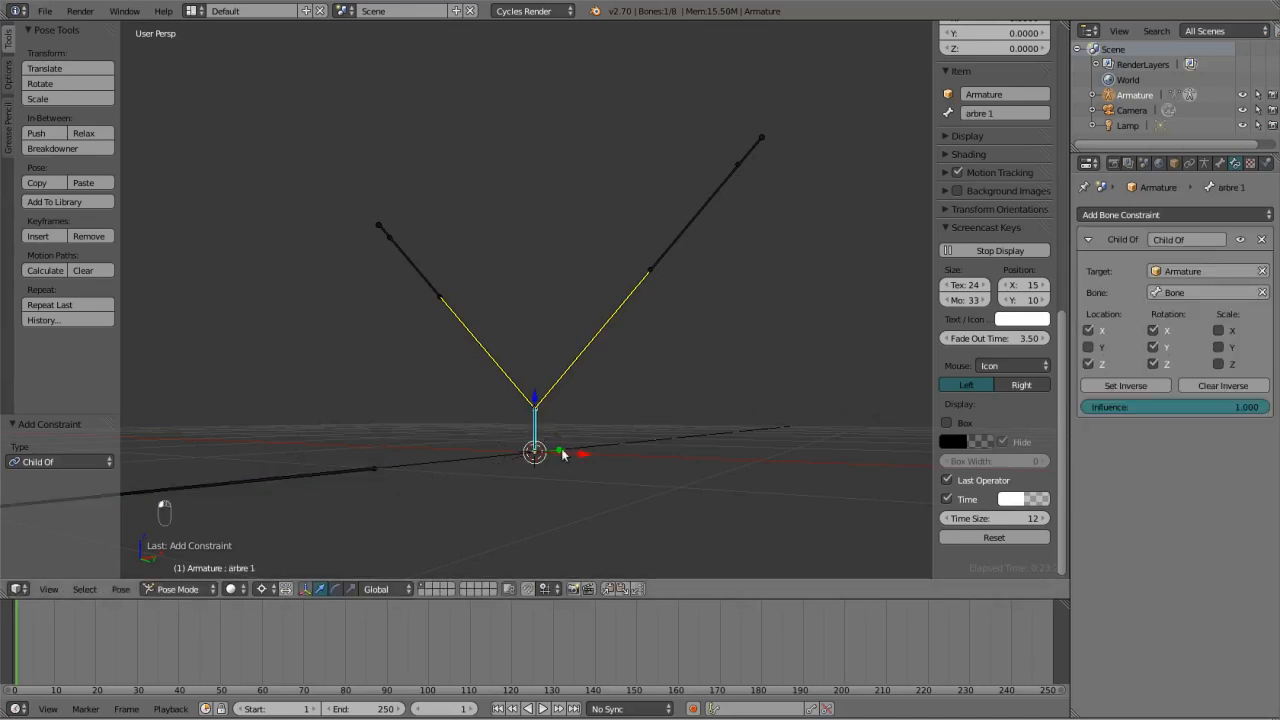
left_click(1088, 364)
left_click(1088, 364)
right_click(351, 473)
key("r")
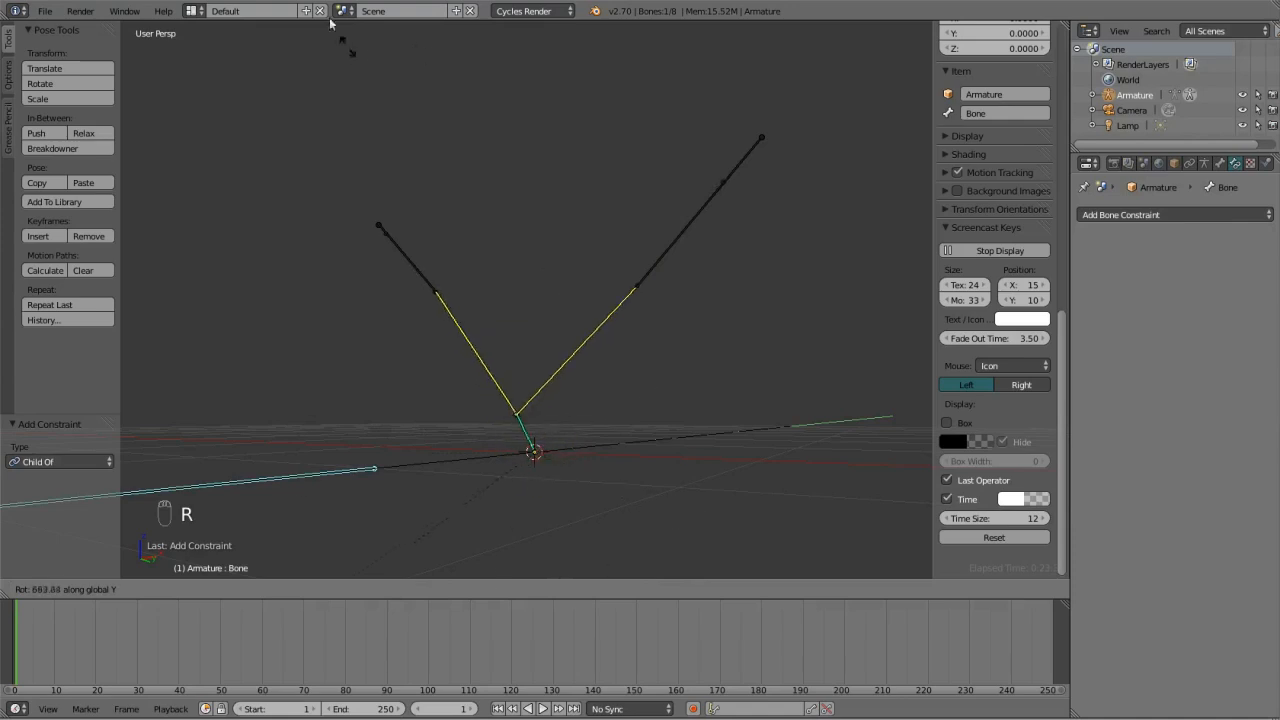
Return to Edit Mode and rename the horizontal axis bone as arbre maitre.
key("Tab")
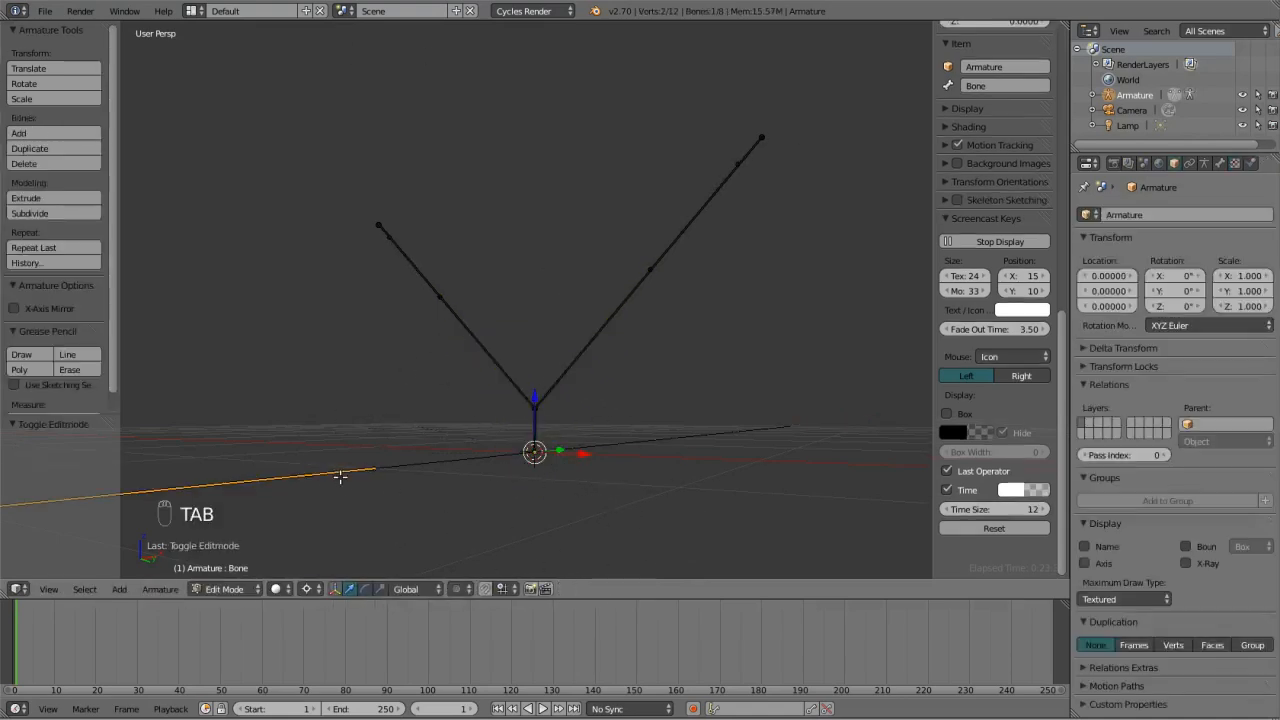
left_click(1221, 164)
left_click(1184, 215)
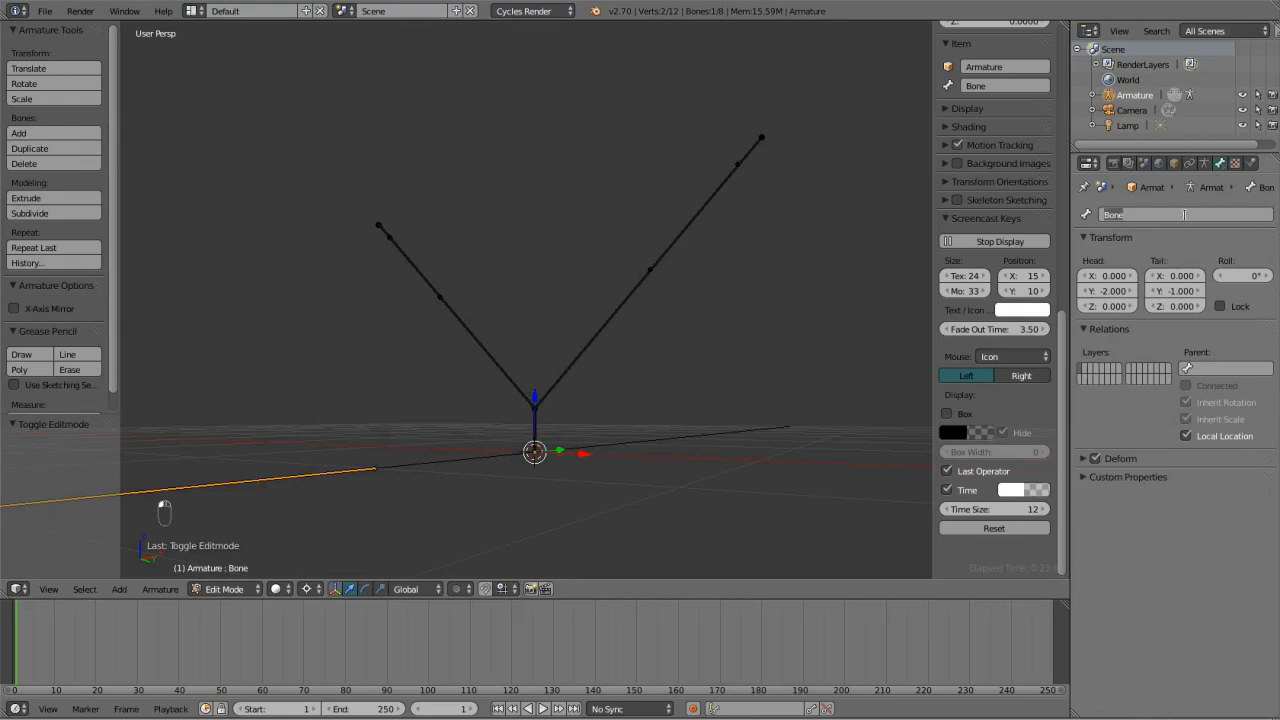
type("arbre maitre")
key("Return")
In the right orthographic view, duplicate the whole V-shaped bone set, excluding arbre maitre, 0.4 along Y.
key("KP_1")
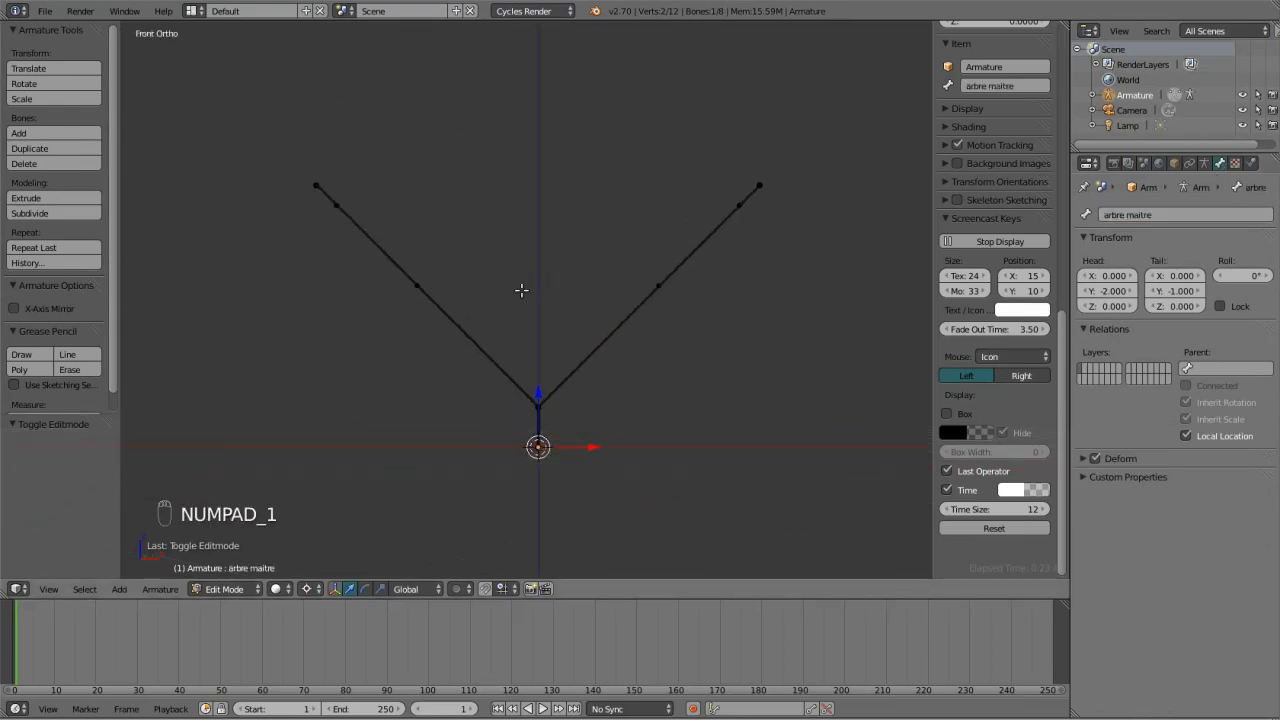
key("KP_3")
key("a")
key("a")
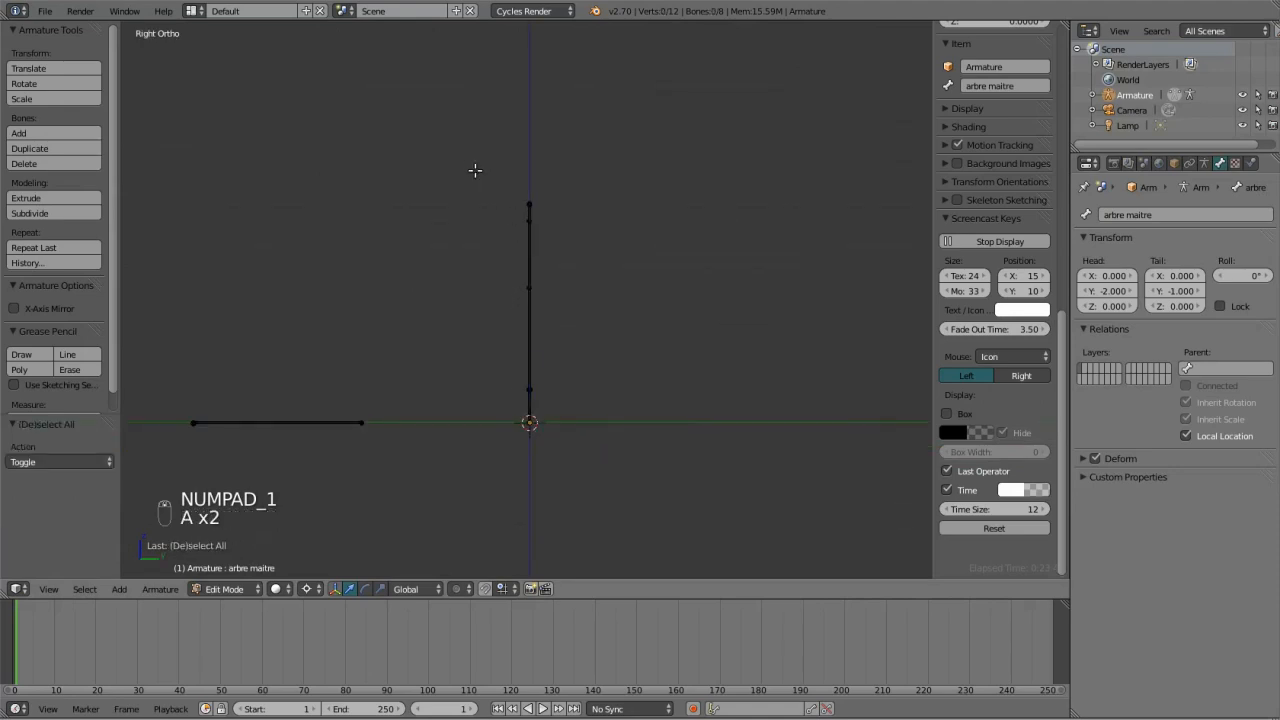
key("b")
left_click_drag(463, 142, 566, 490)
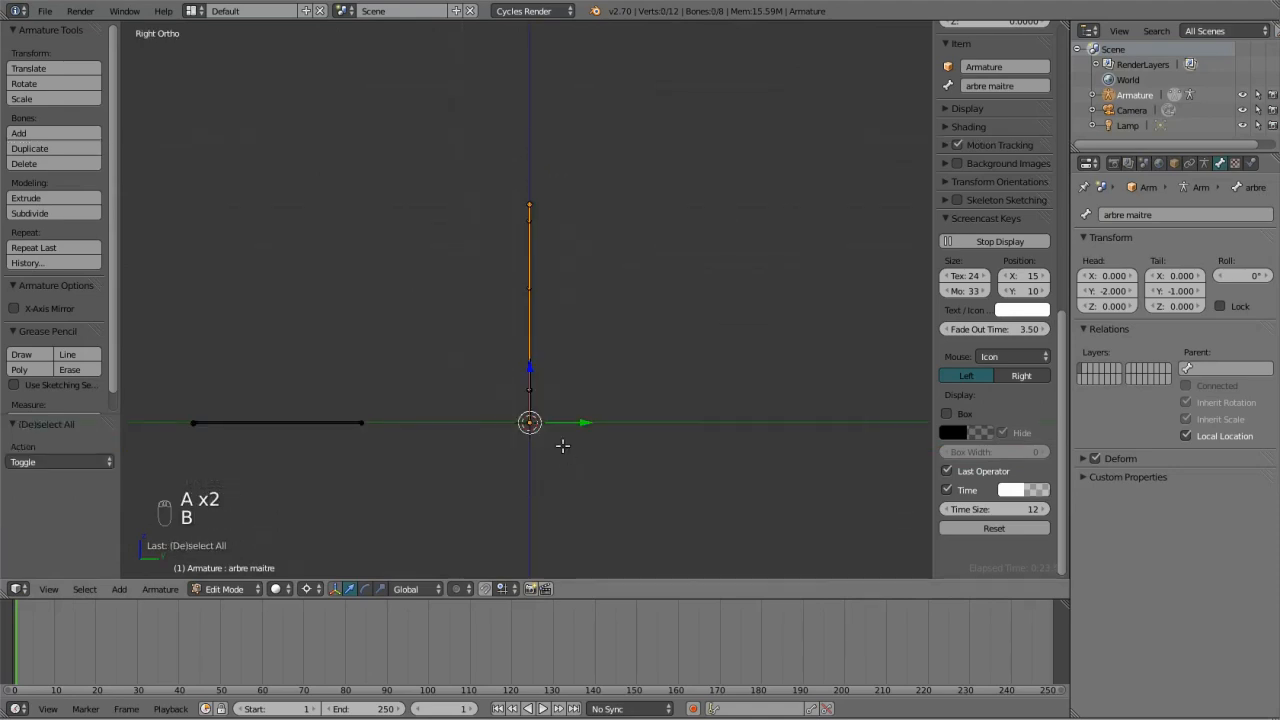
key("shift+d")
left_click(620, 446)
Duplicate the V-shaped set another 0.4 along Y, and renumber the copies' bones, such as piston racine 2 R and arbre 3.
middle_click_drag(620, 446, 575, 400)
key("BackSpace")
key("BackSpace")
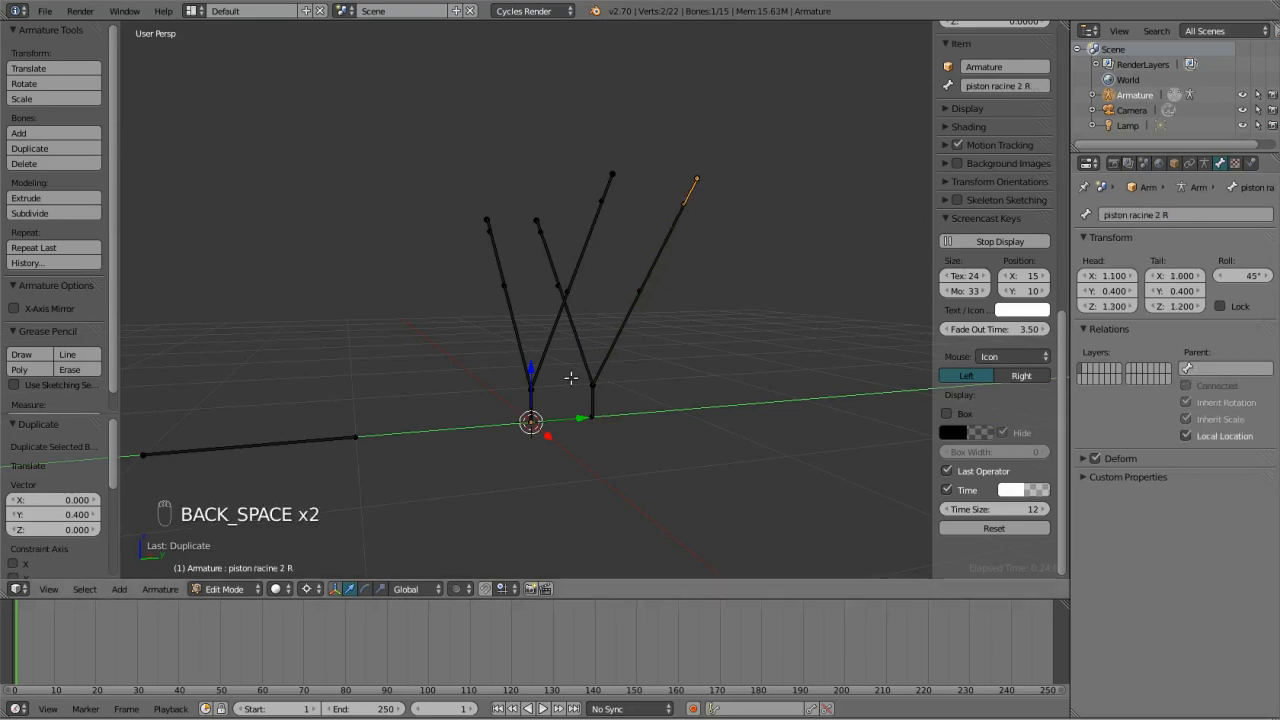
right_click(580, 365)
right_click(551, 262)
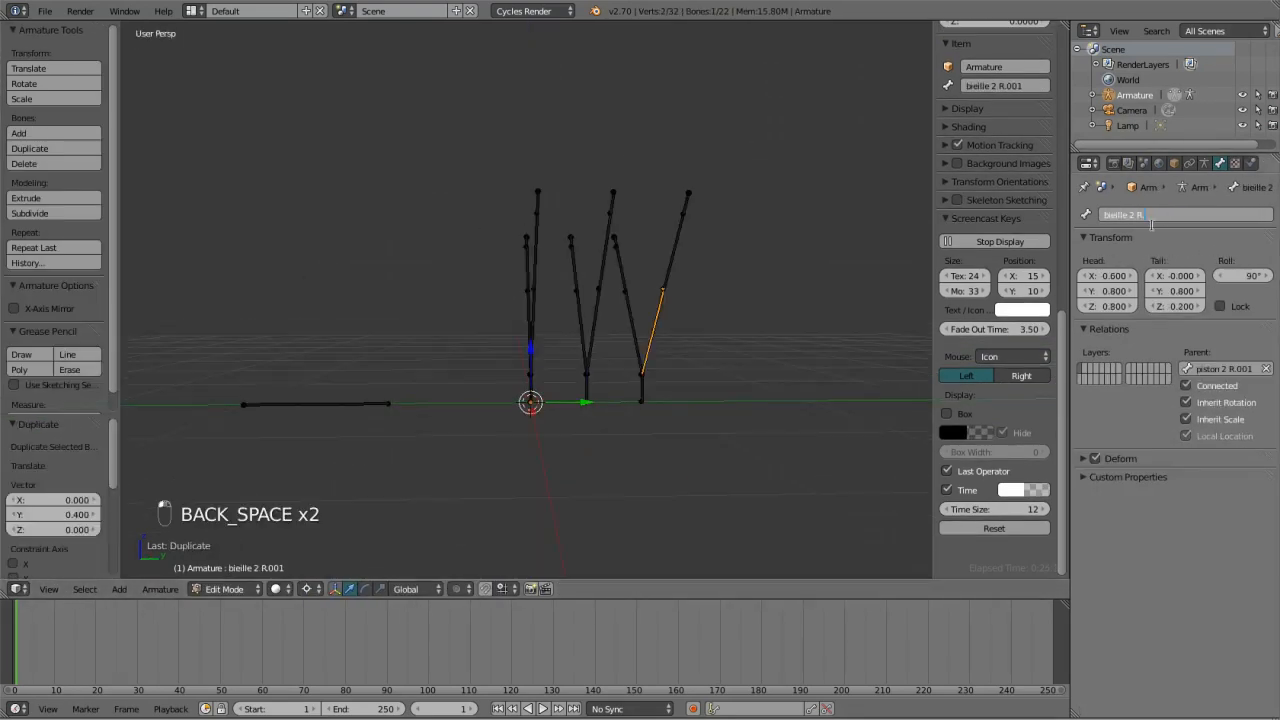
right_click(686, 205)
key("r")
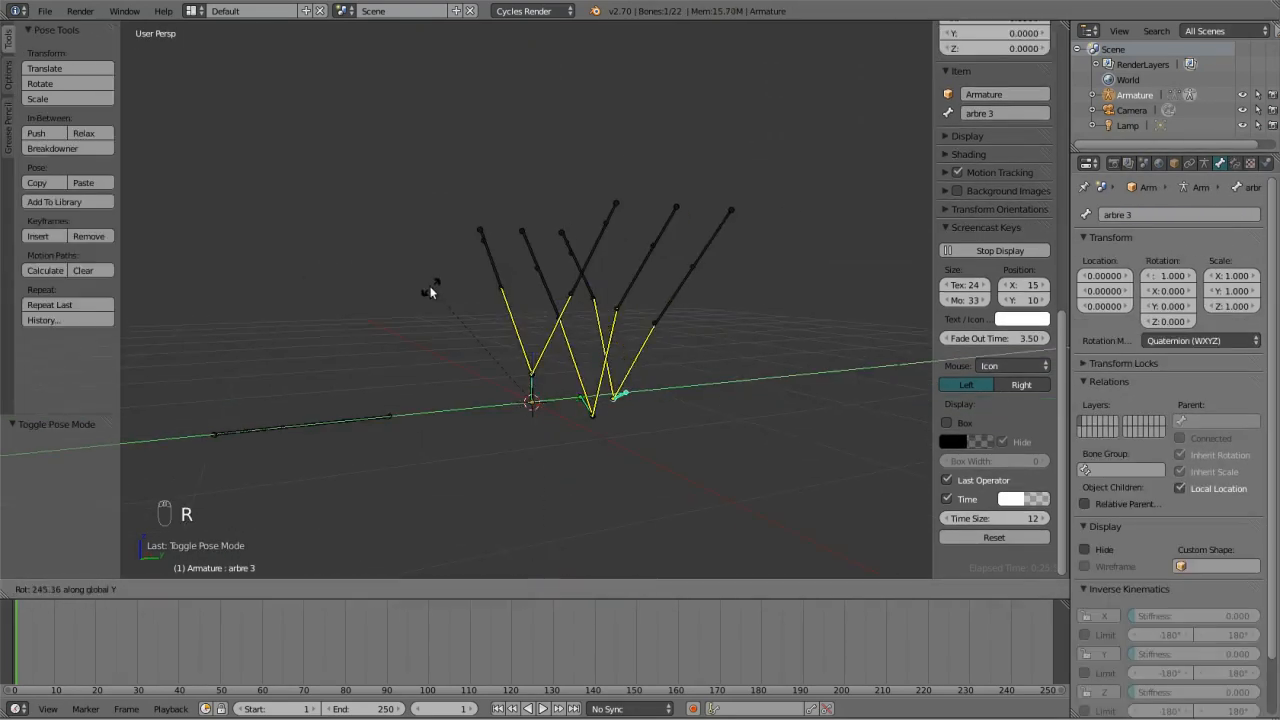
In Pose Mode, rotate the third crankshaft bone, arbre 3, 240° about the global Y axis.
left_click(240, 589)
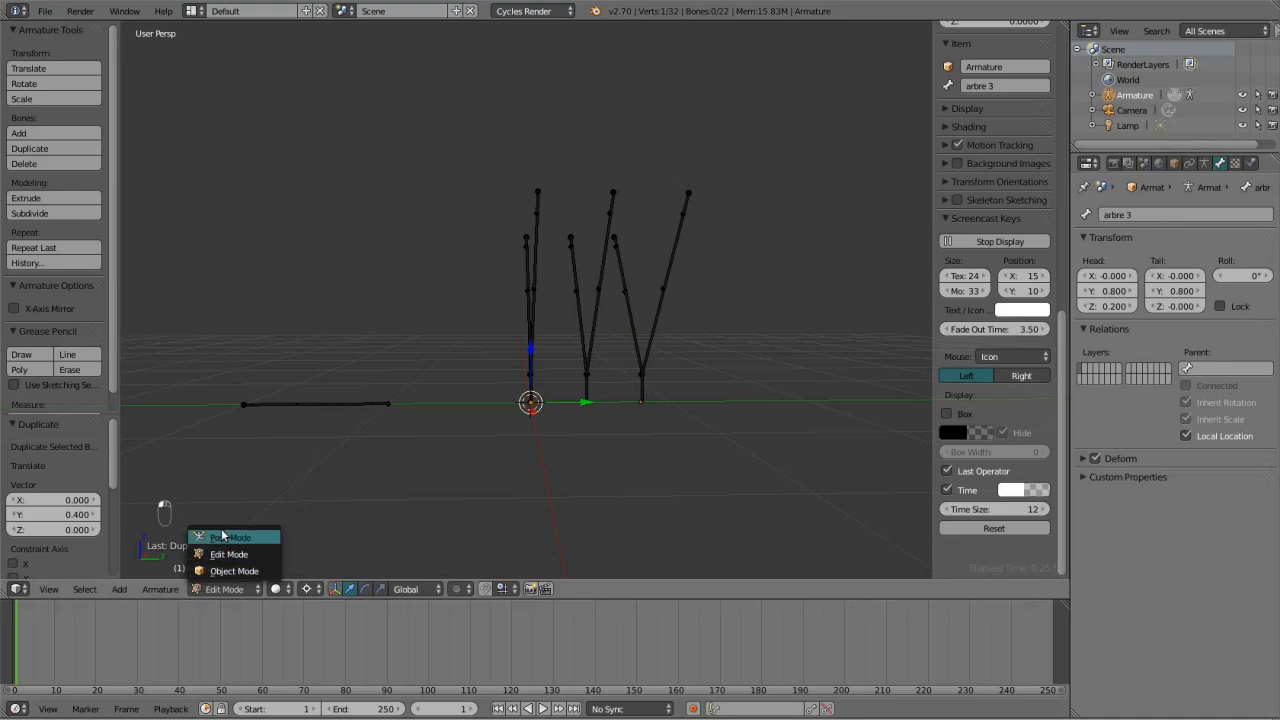
left_click(235, 536)
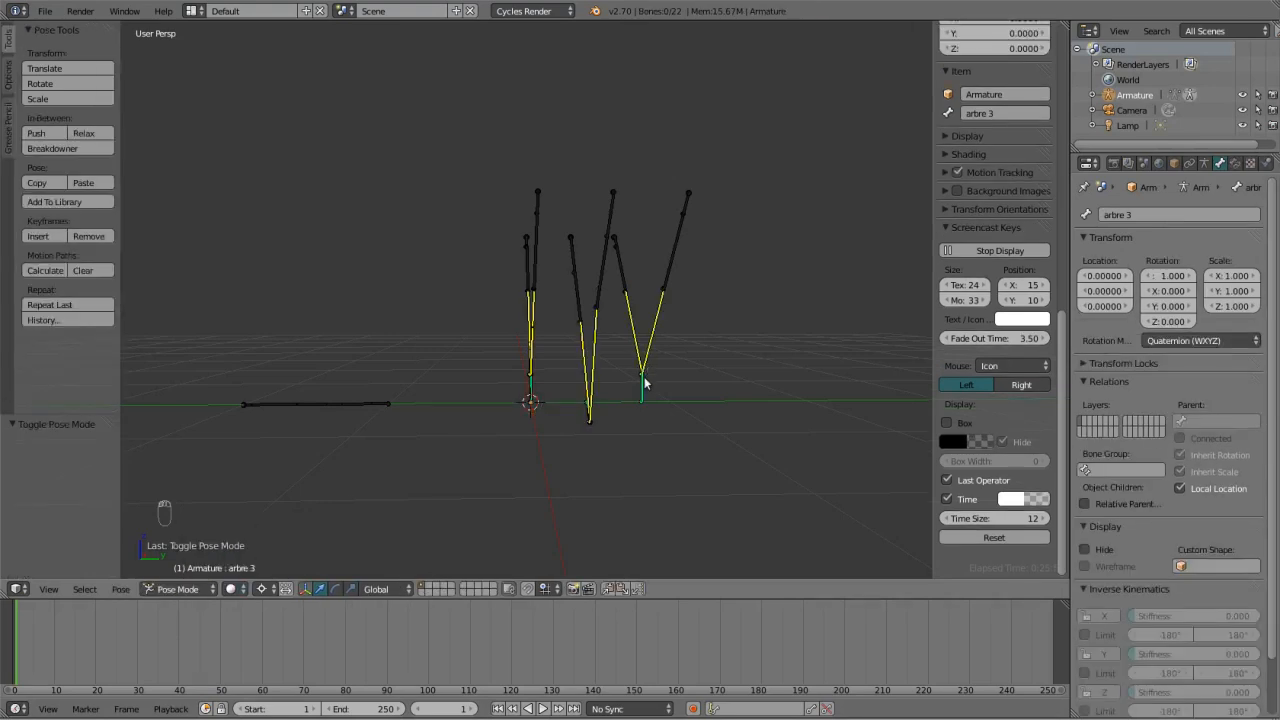
middle_click_drag(641, 393, 717, 349)
key("r")
key("y")
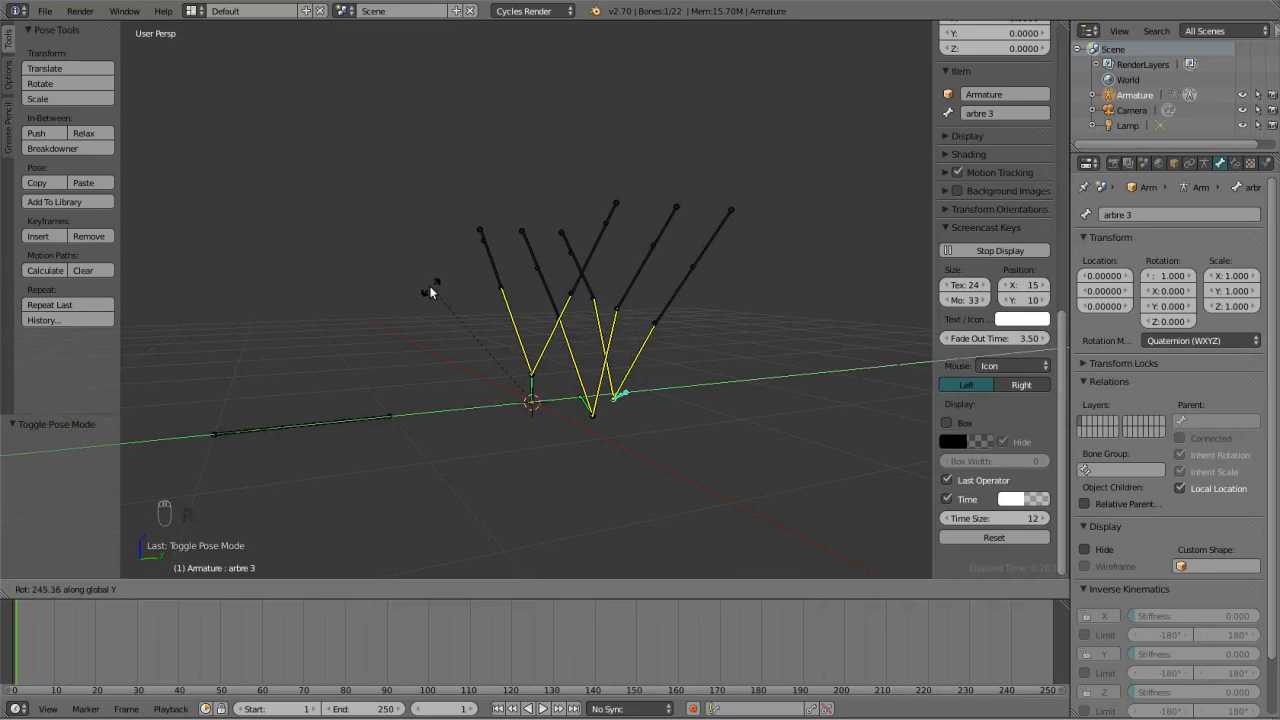
type("240")
key("Return")
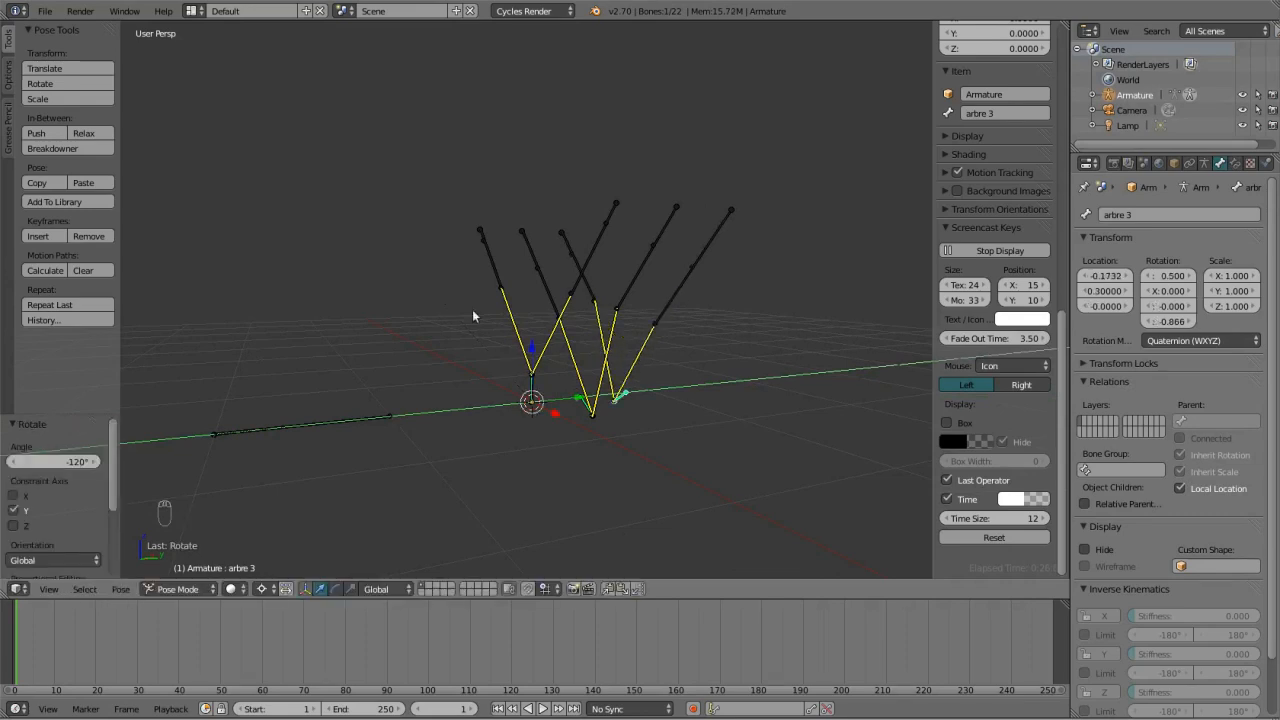
middle_click_drag(472, 309, 771, 403)
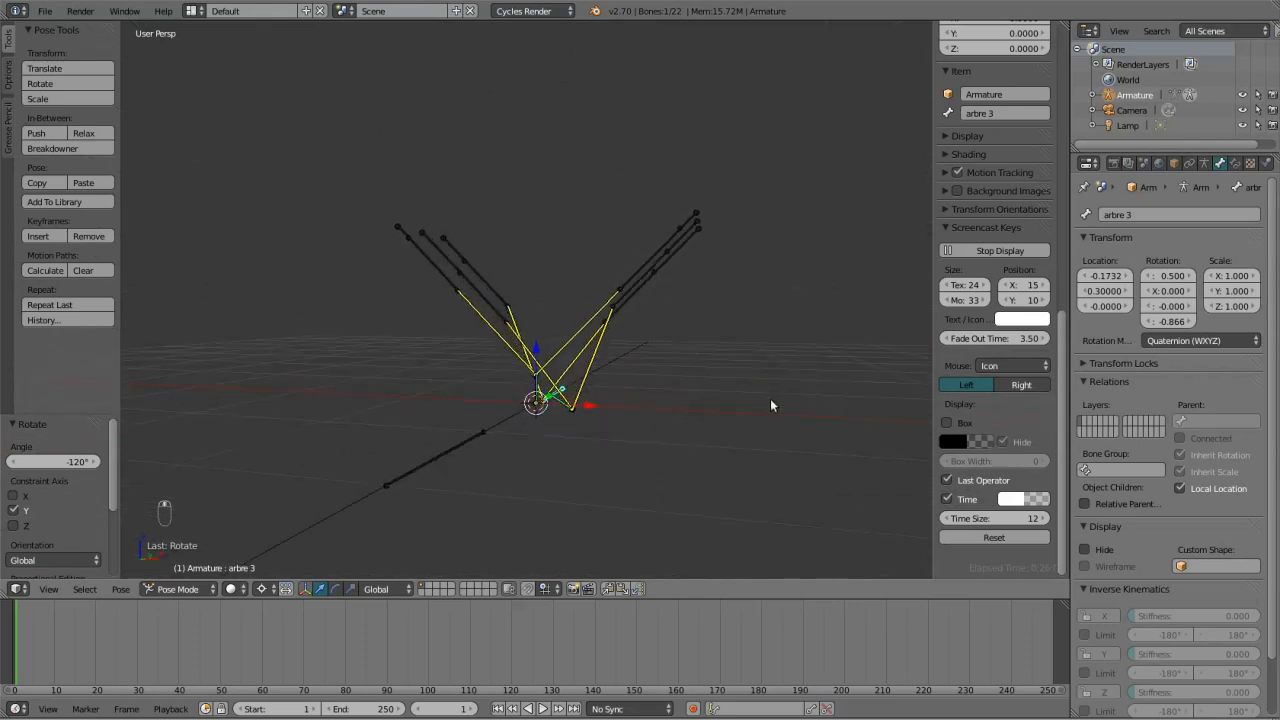
Test the rig by rotating the arbre maitre bone about the global Y axis, and cancel the rotation.
right_click(440, 470)
middle_click_drag(440, 470, 471, 333)
key("r")
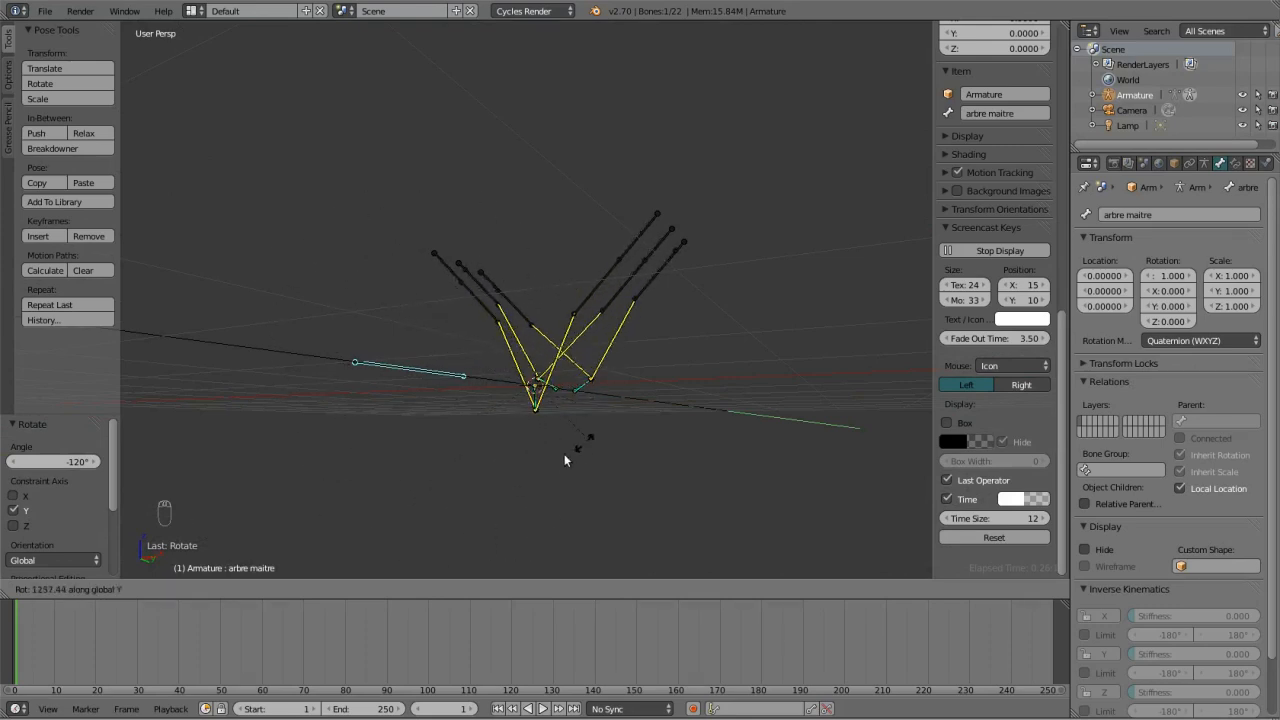
right_click(520, 305)
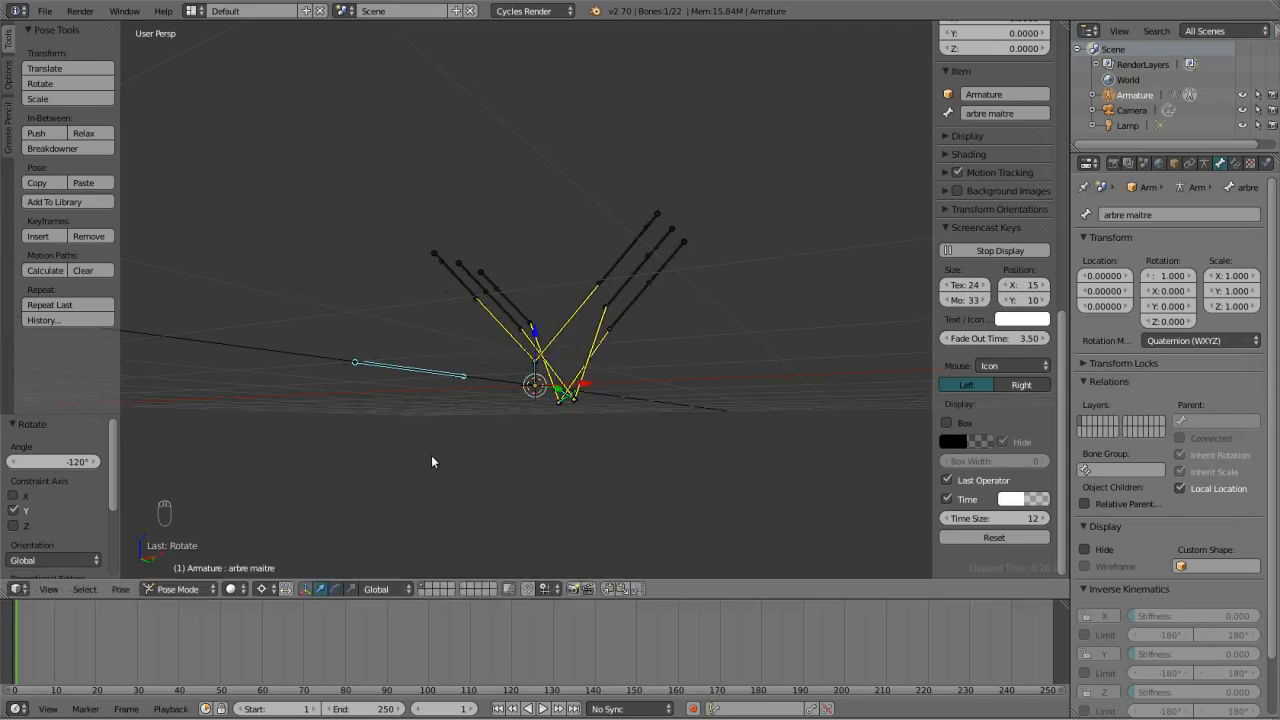
Return to Object Mode and save the file as mecanique -tuto.blend in the mecanique folder.
left_click(165, 589)
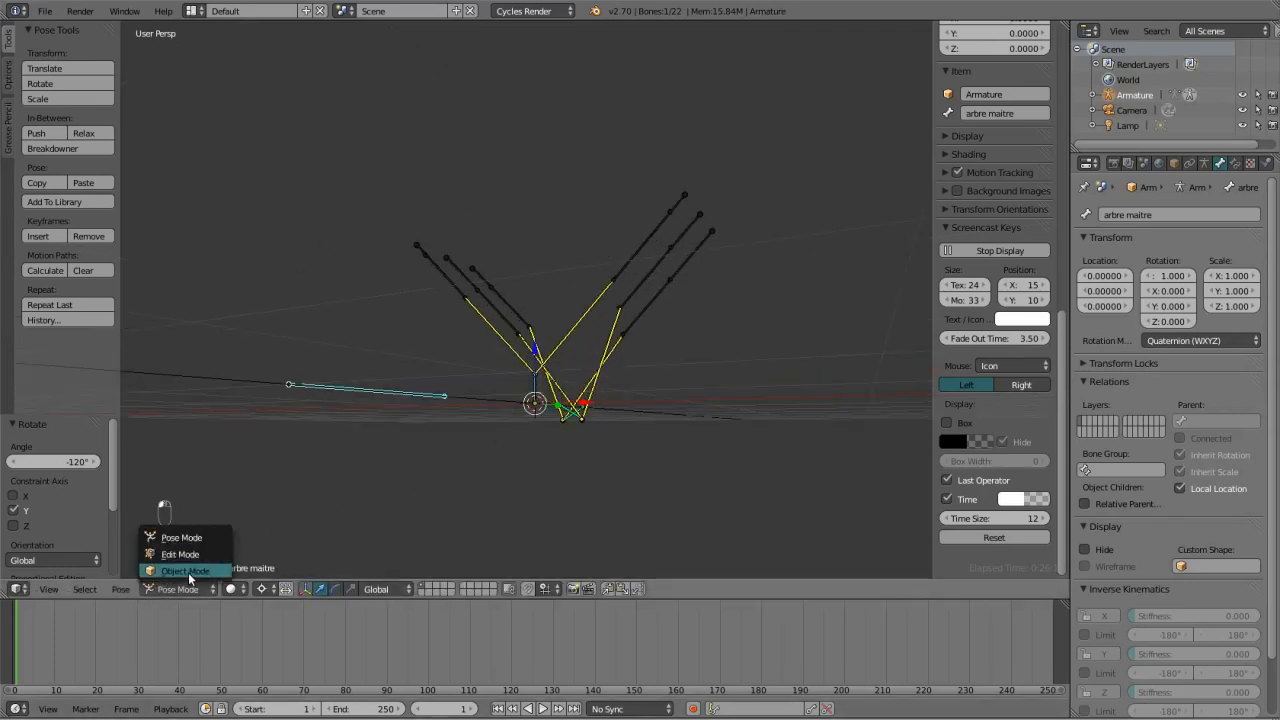
left_click(188, 572)
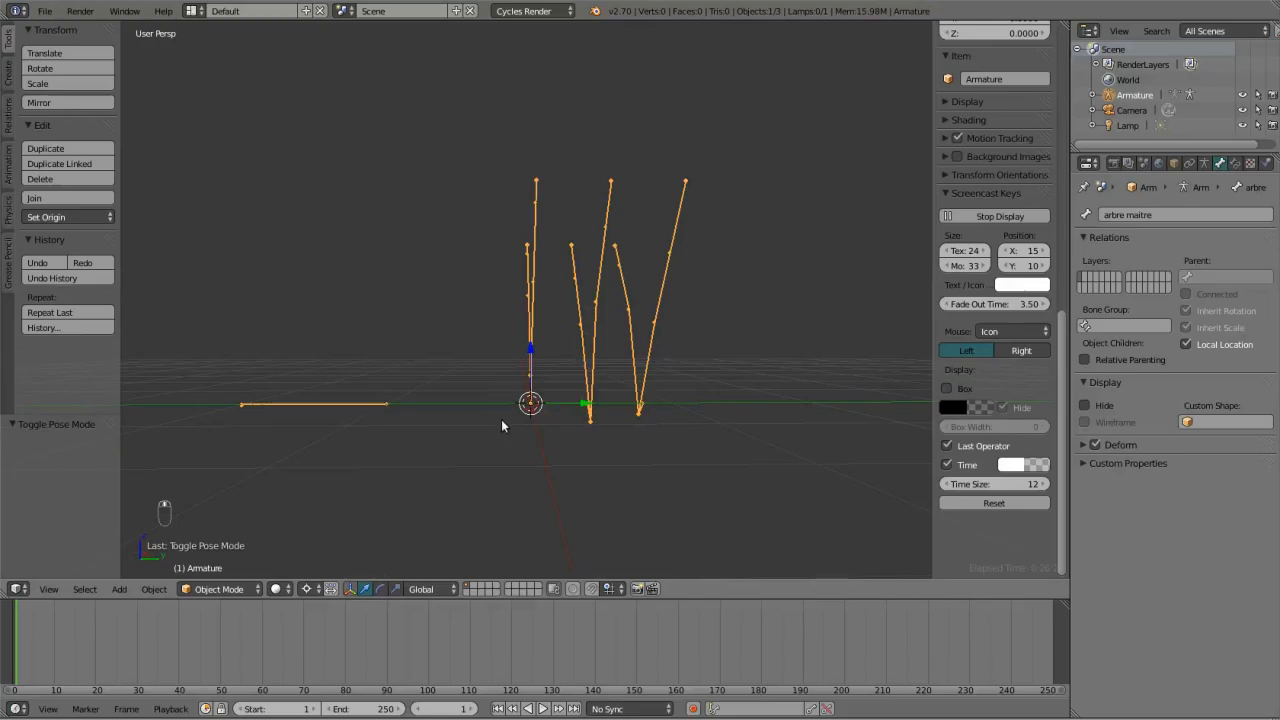
key("ctrl+shift+s")
left_click(293, 67)
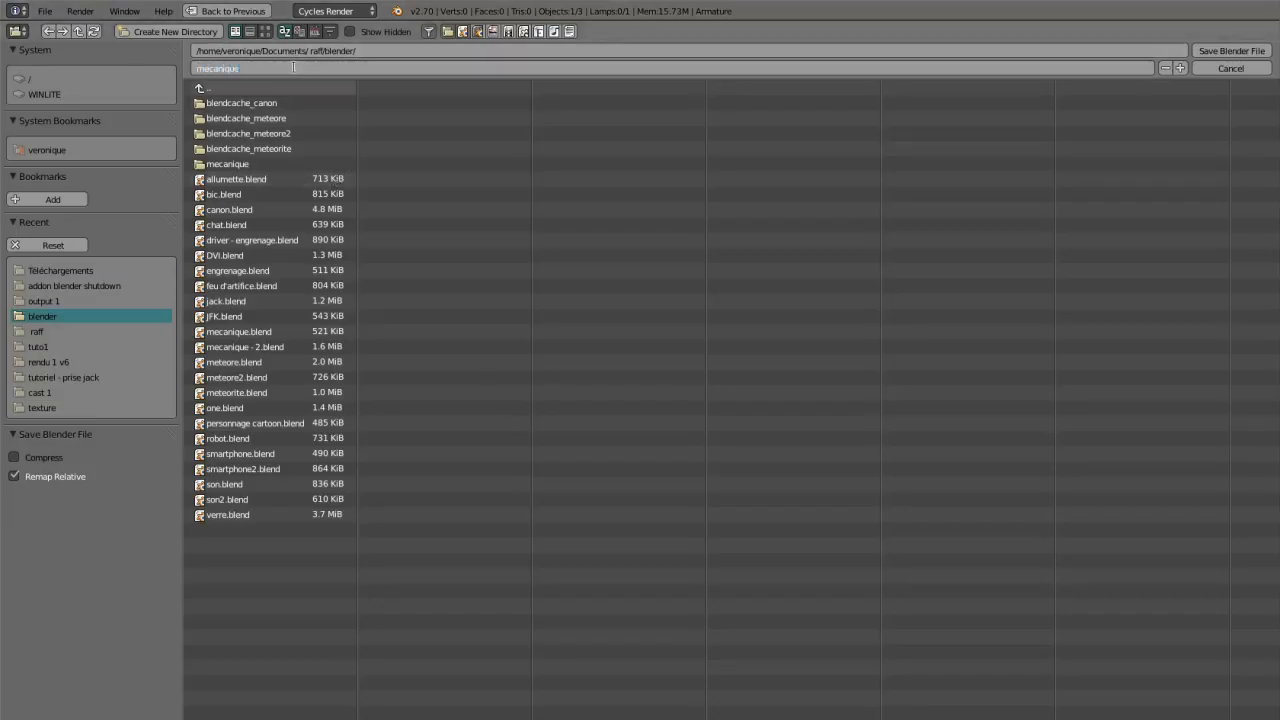
type("mecanique -tuto.blend")
double_click(234, 162)
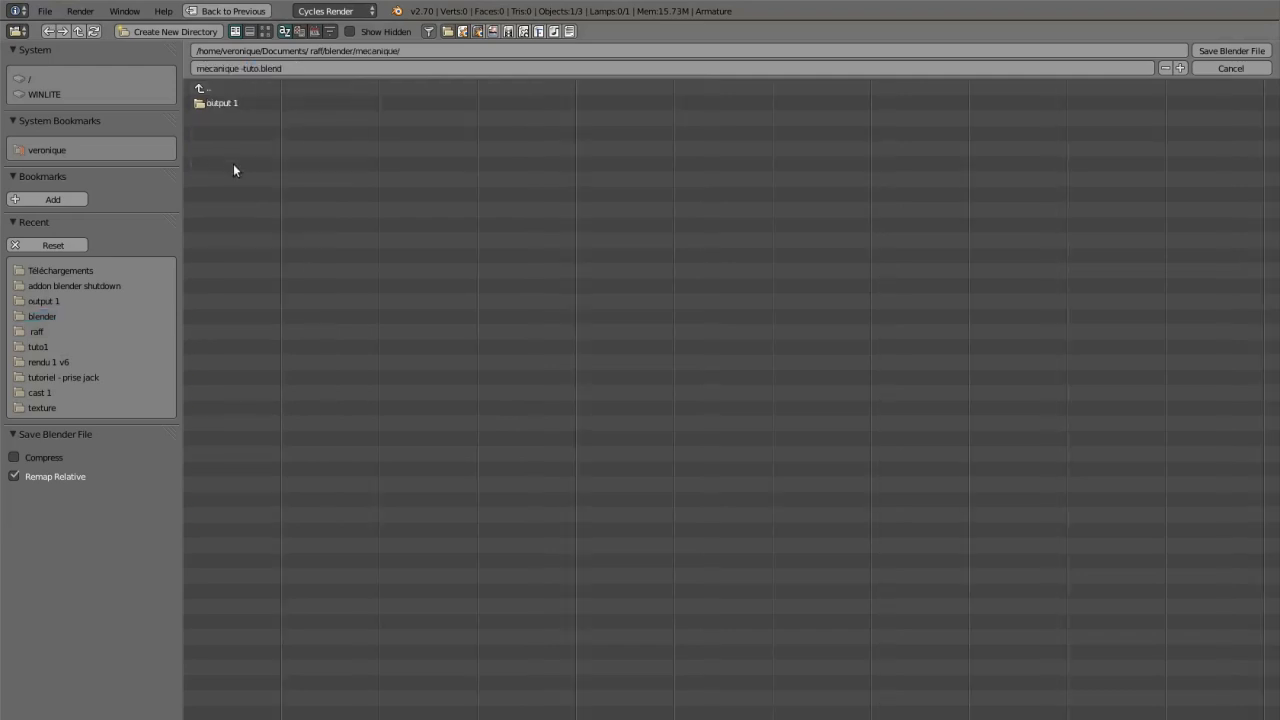
left_click(1231, 50)
From the front orthographic view, add a cube mesh at the world origin.
middle_click_drag(457, 380, 592, 374)
middle_click_drag(464, 393, 333, 415)
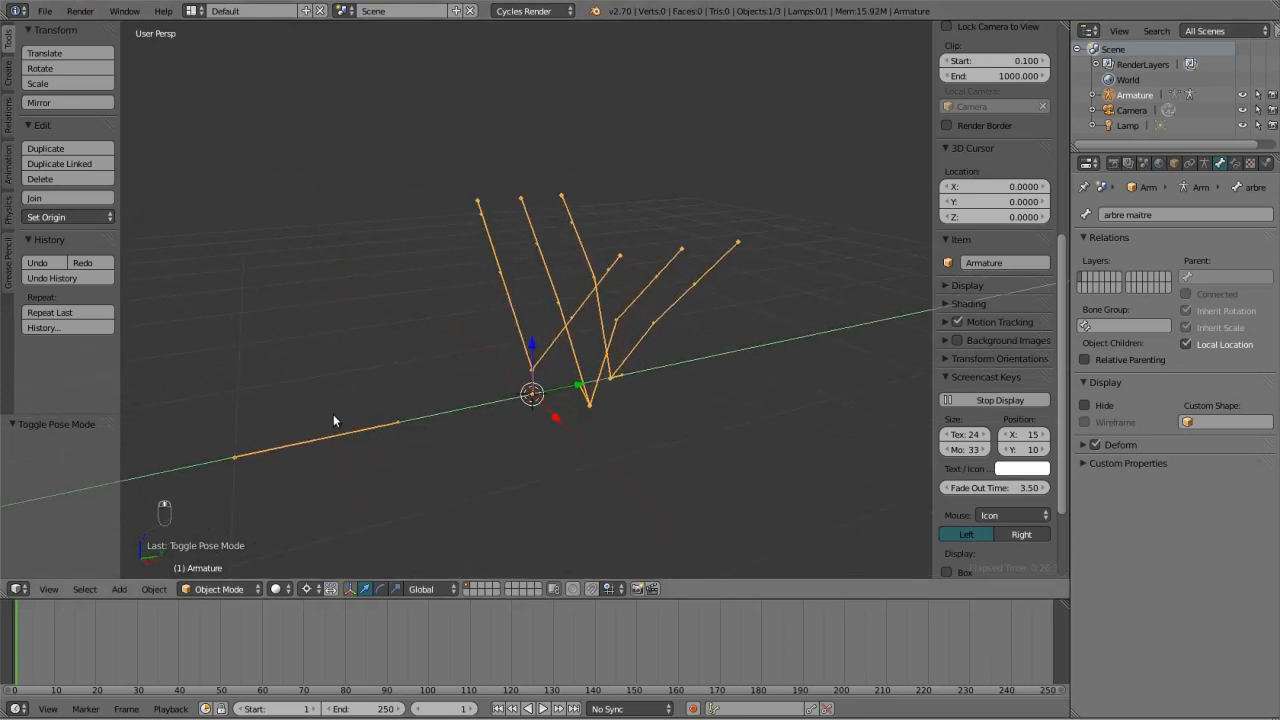
key("KP_1")
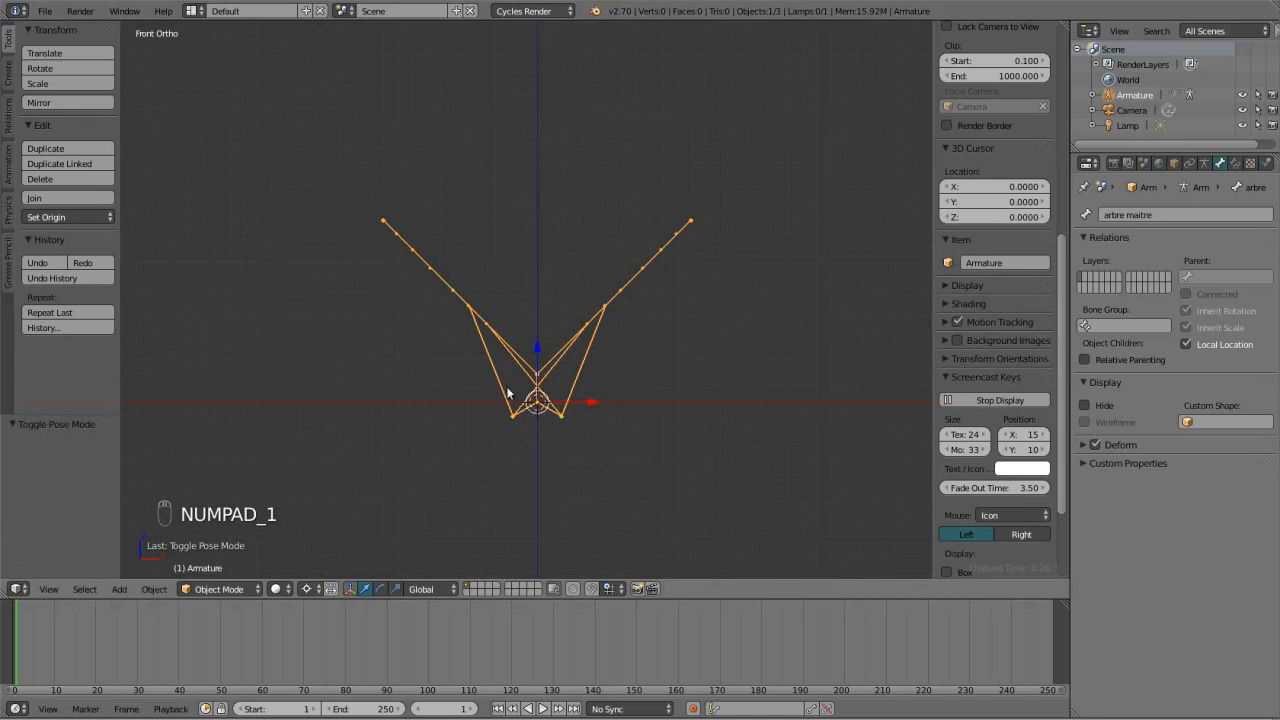
key("shift+a")
mouse_move(478, 308)
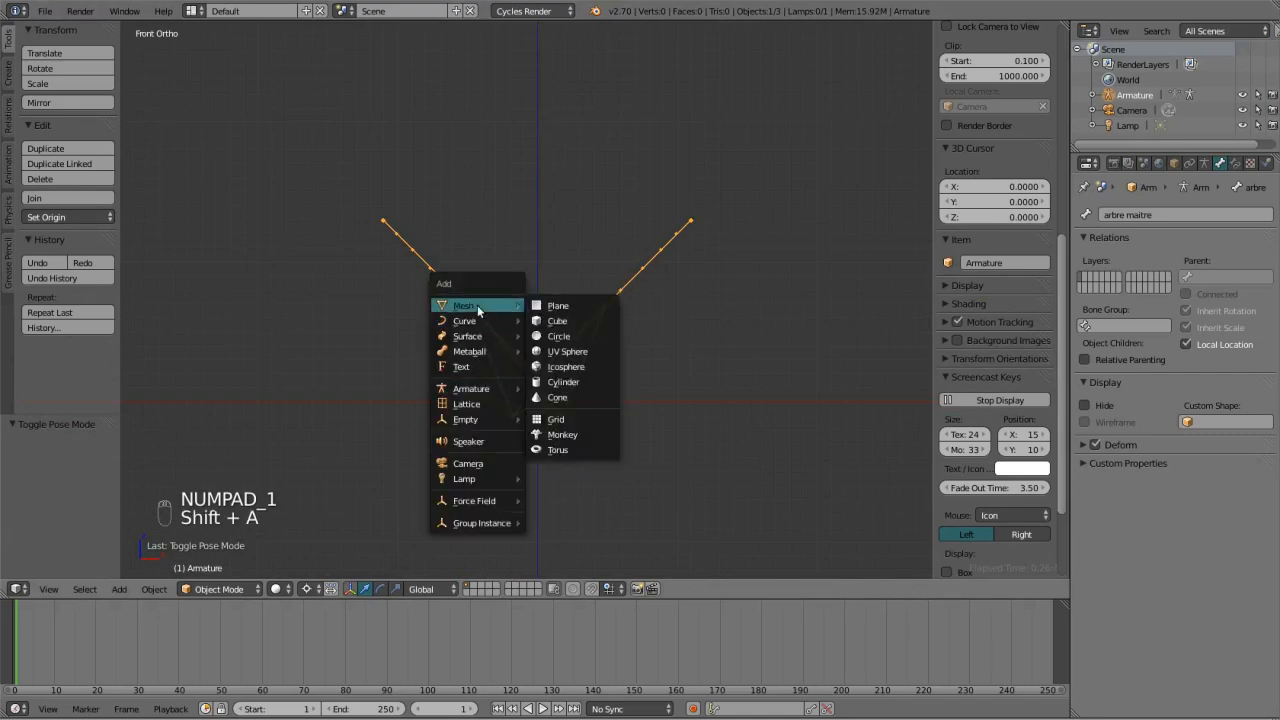
left_click(546, 328)
middle_click_drag(546, 328, 788, 362)
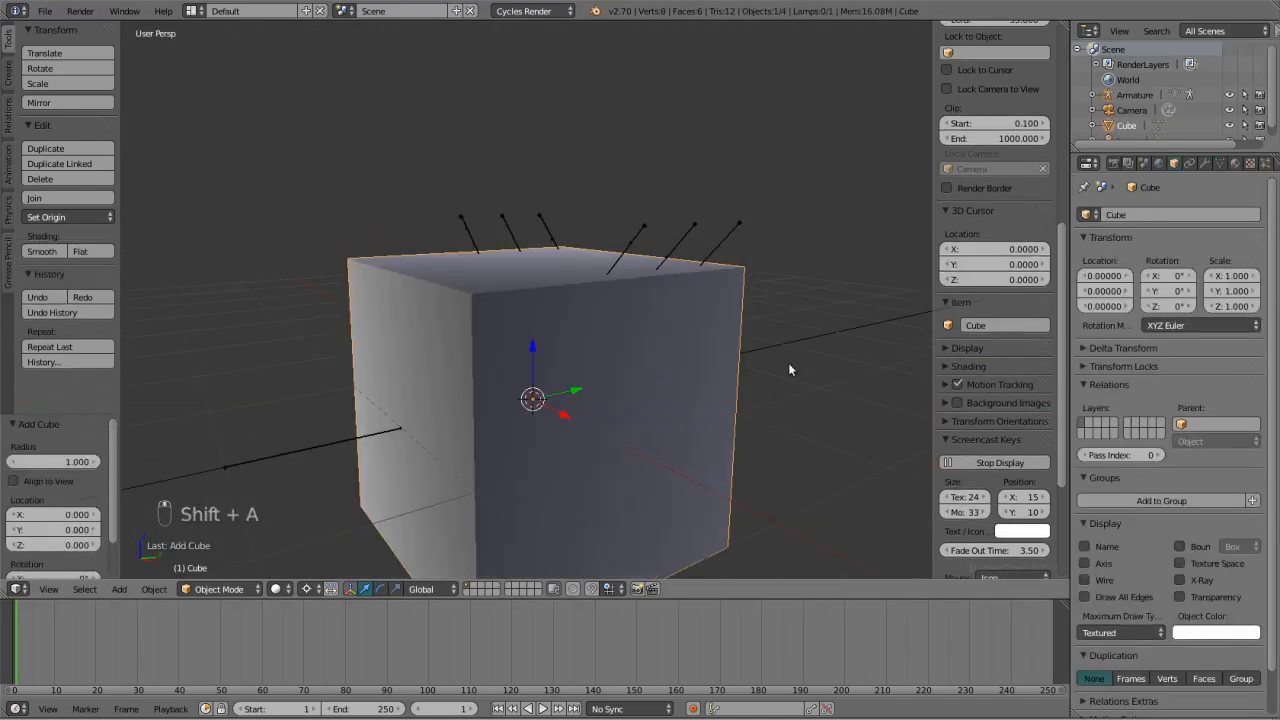
Give the cube a Subdivision Surface modifier with View subdivisions set to 3, working in the right orthographic view.
left_click(1235, 164)
key("KP_1")
key("KP_3")
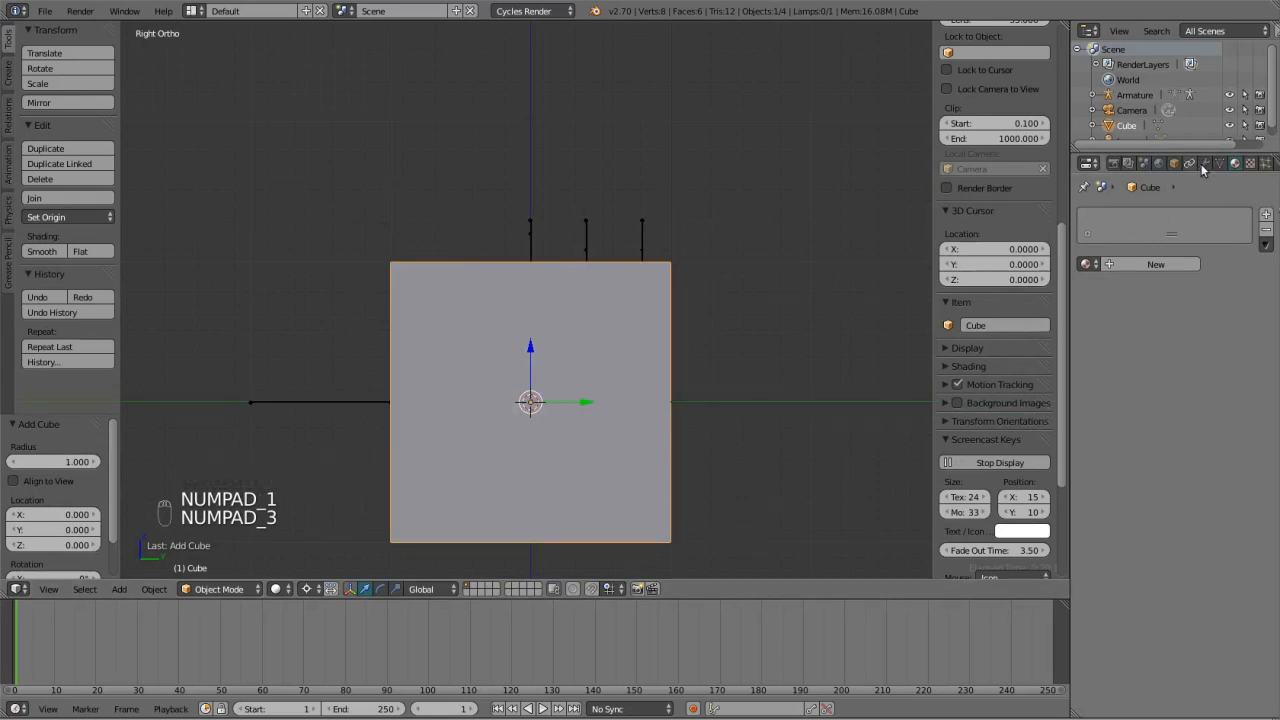
left_click(1203, 163)
left_click(1148, 215)
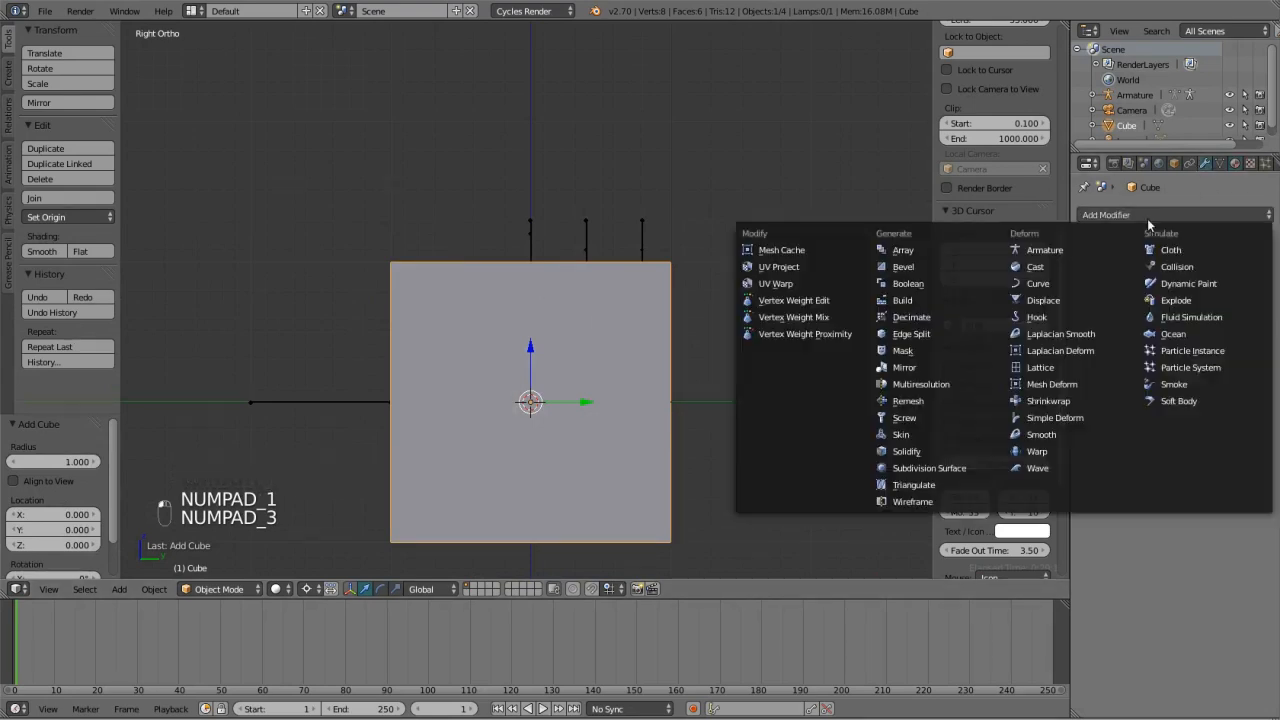
left_click(940, 468)
left_click_drag(1110, 320, 1150, 320)
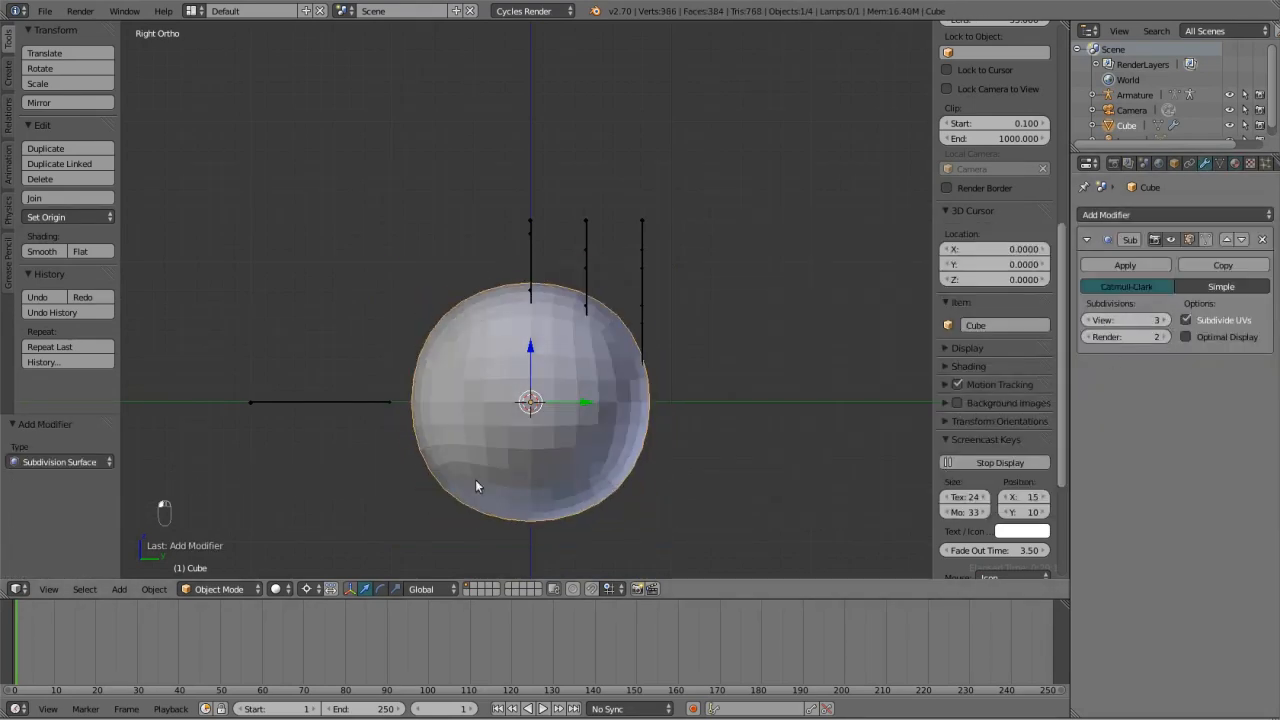
In wireframe Edit Mode, add a loop cut around the cube, slid to its negative Y end, and deselect everything.
key("z")
key("Tab")
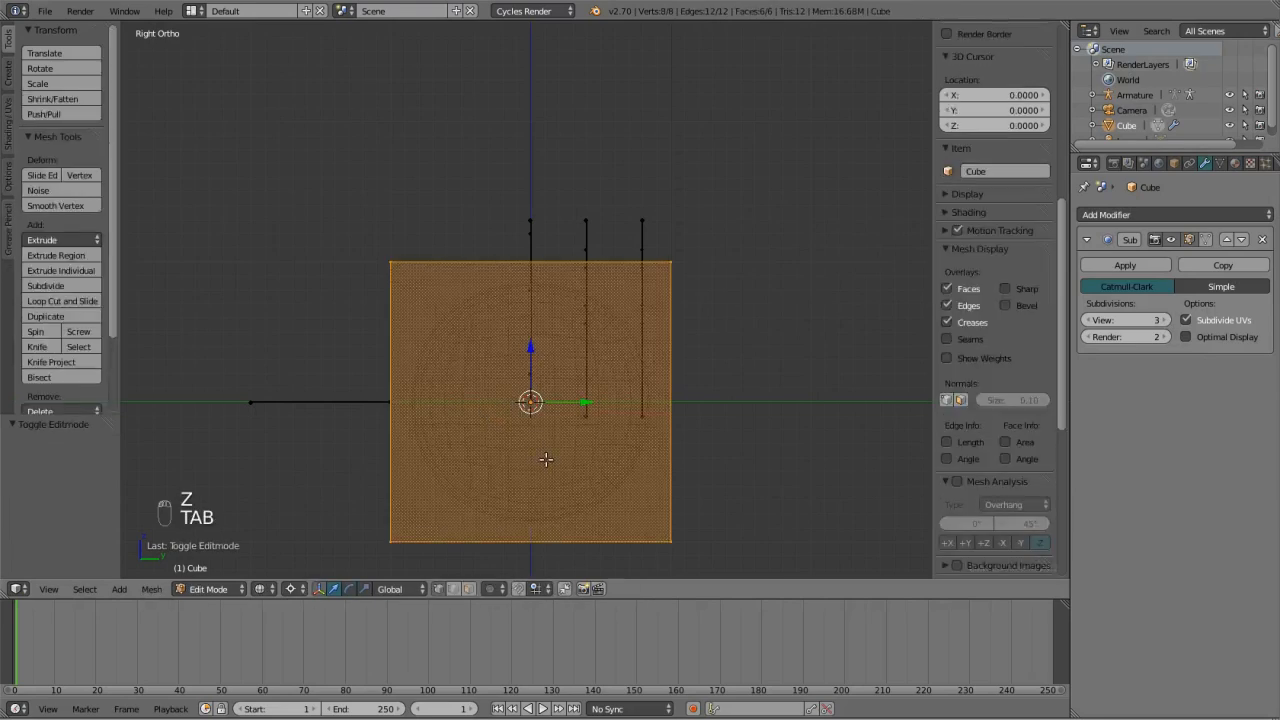
key("ctrl+r")
left_click(508, 534)
right_click(443, 491)
key("a")
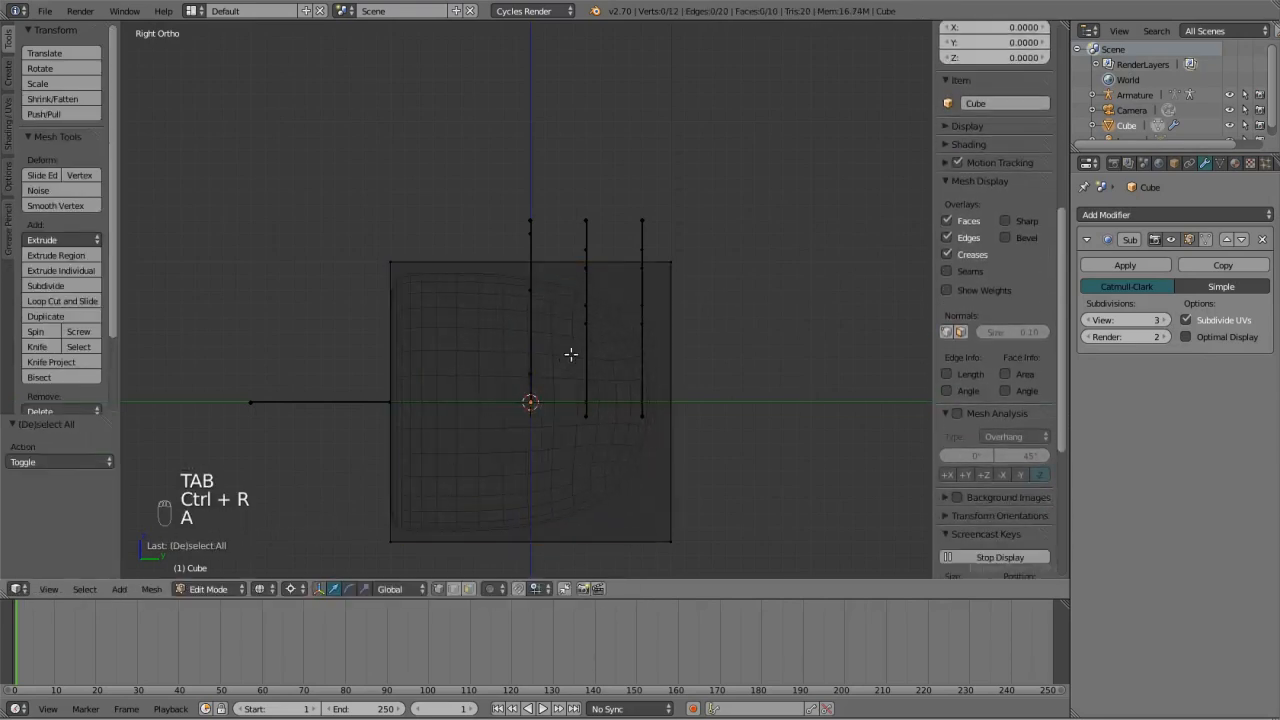
Box-select the cube's vertices at the positive Y end and move them 2 along Y.
scroll(507, 449, "up", 1)
scroll(508, 448, "up", 2)
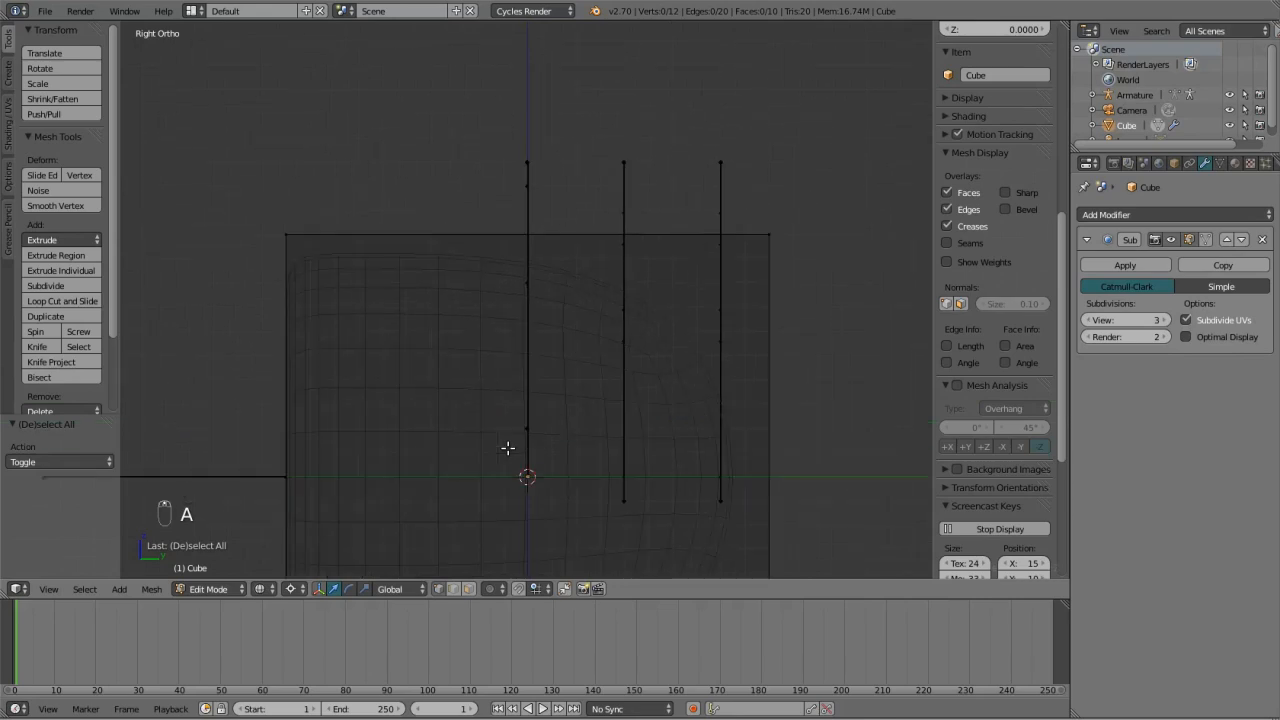
scroll(535, 360, "down", 2)
scroll(543, 311, "down", 1)
scroll(641, 226, "down", 2)
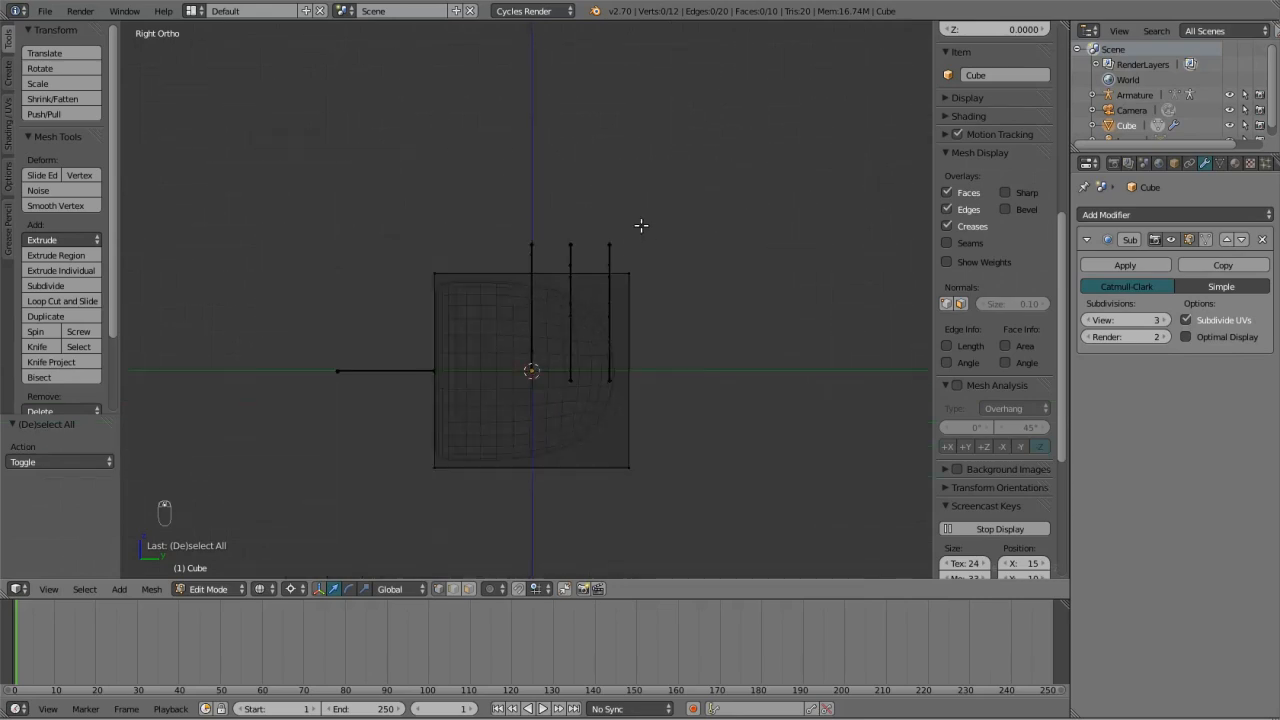
key("b")
left_click_drag(600, 221, 654, 478)
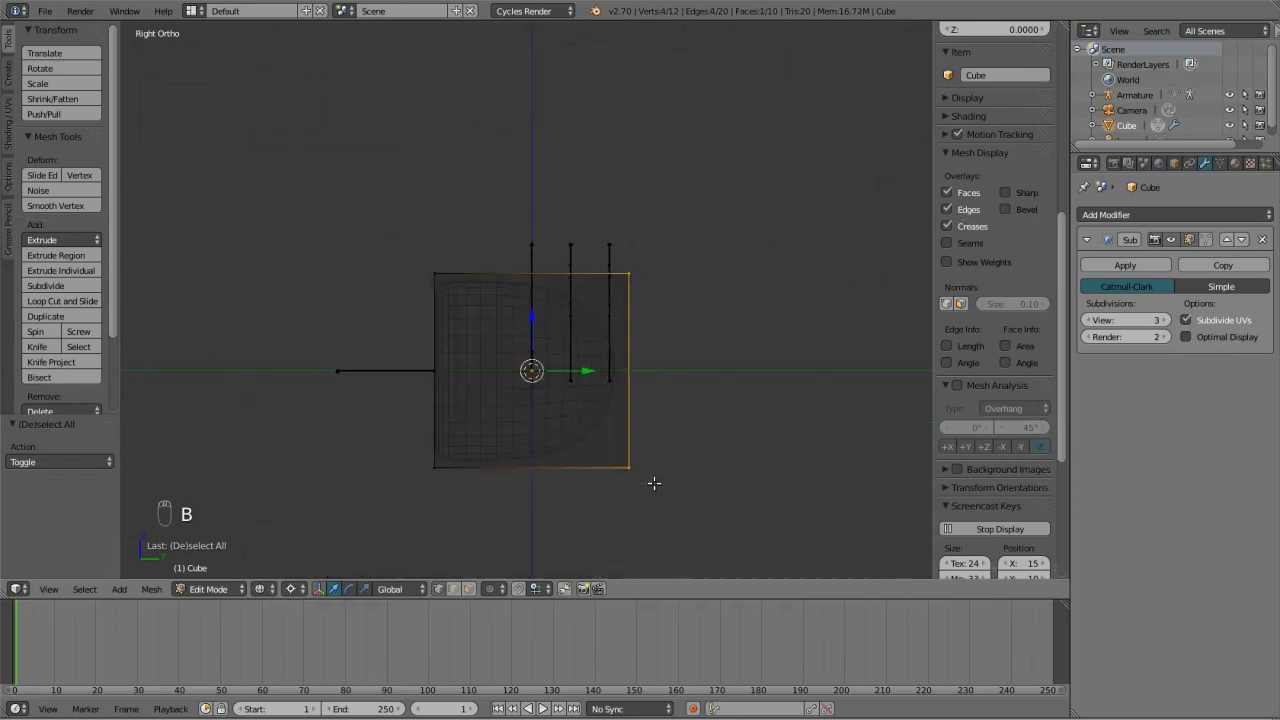
key("g")
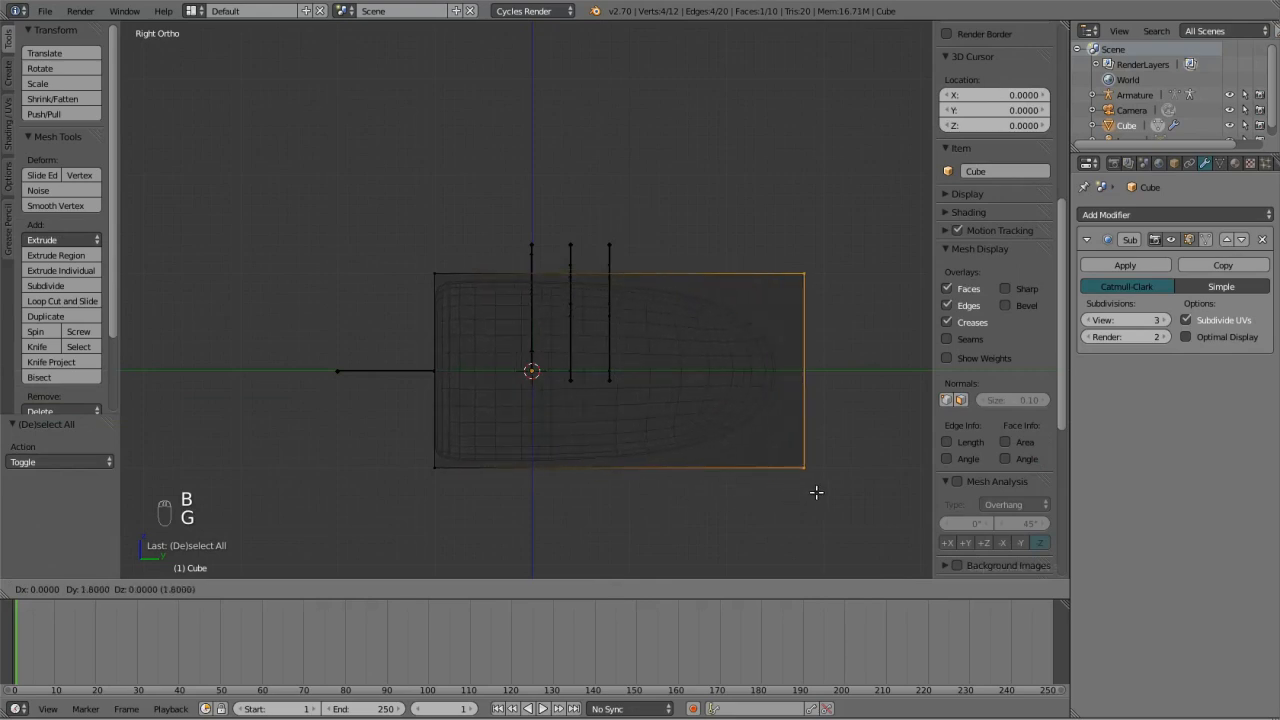
left_click(836, 493)
Add a second loop cut around the lengthened box, slid to its positive Y end.
key("ctrl+r")
left_click(715, 453)
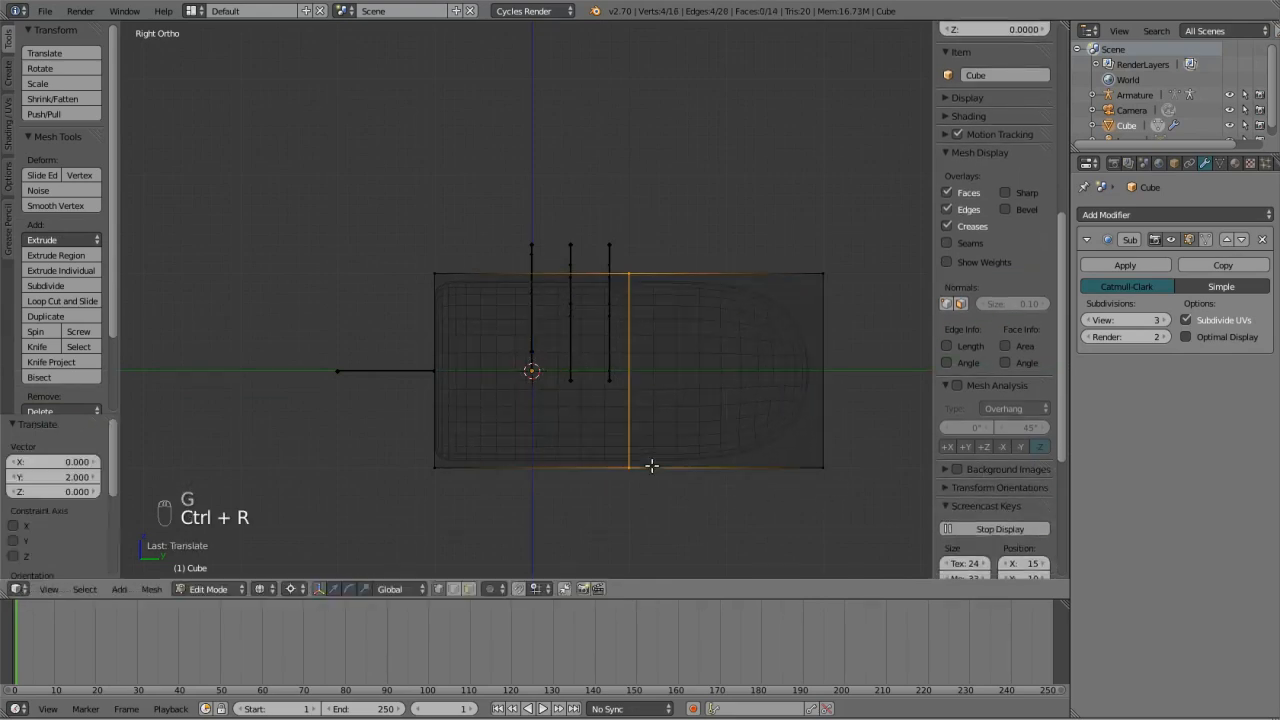
left_click(893, 473)
Scale the whole box mesh by 0.1 and again by 0.5, and move it -0.25 along Y.
key("a")
key("a")
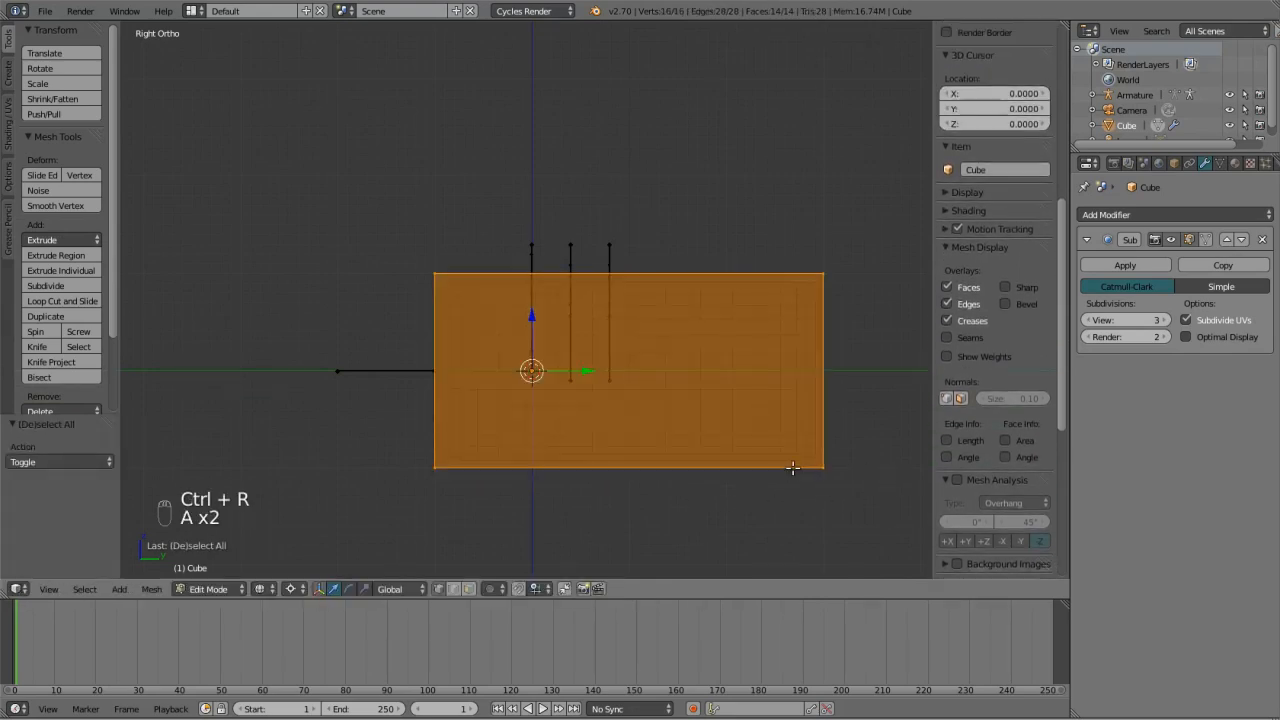
key("s")
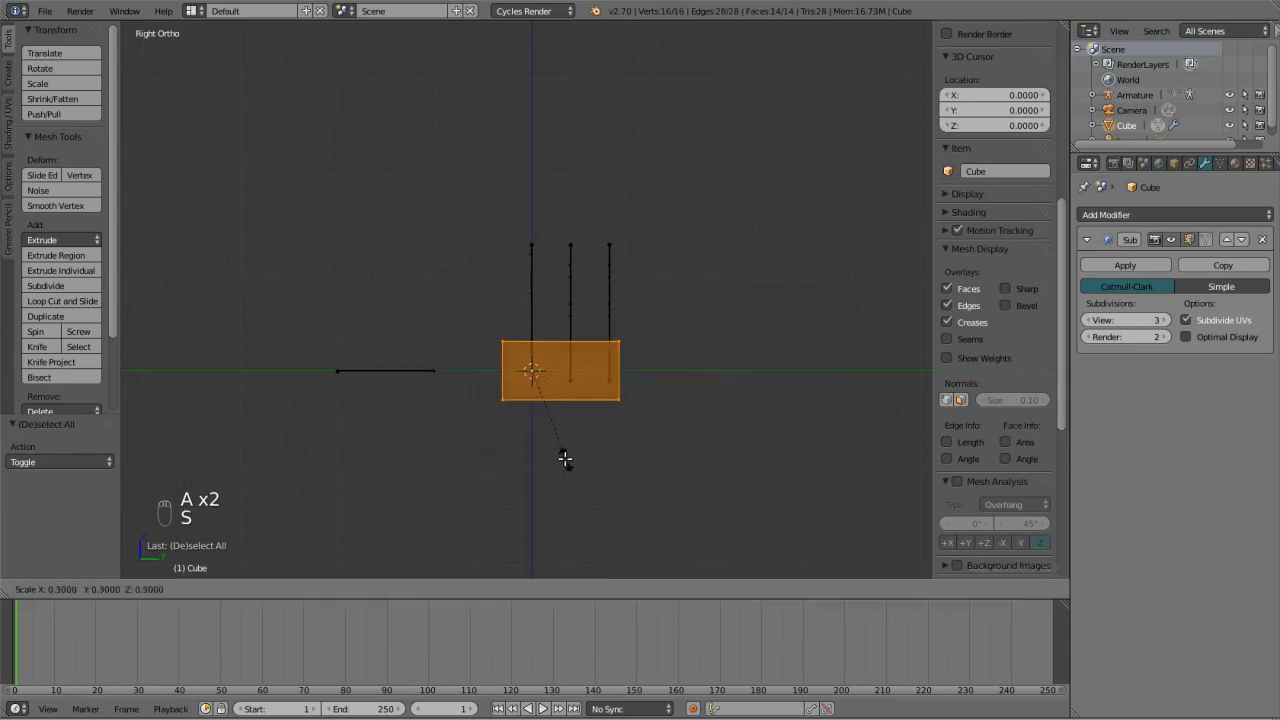
left_click(520, 395)
scroll(520, 395, "up", 5)
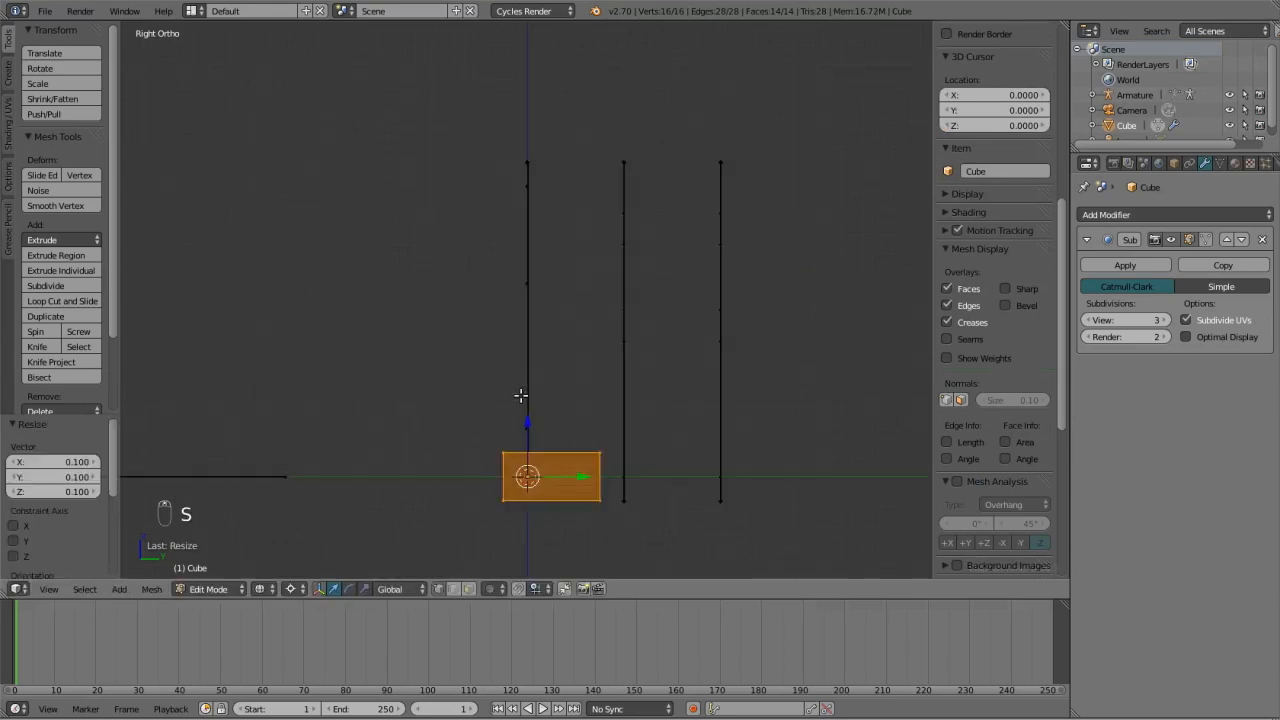
key("s")
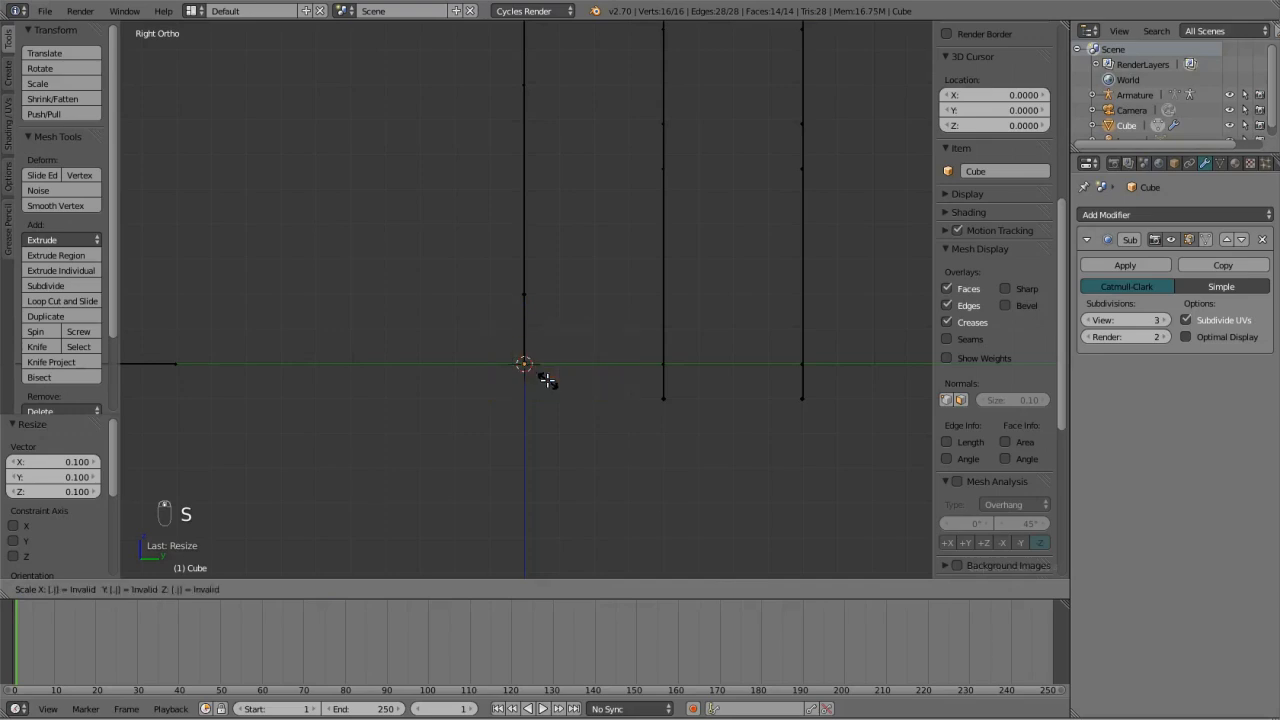
left_click(542, 378)
scroll(533, 447, "up", 3)
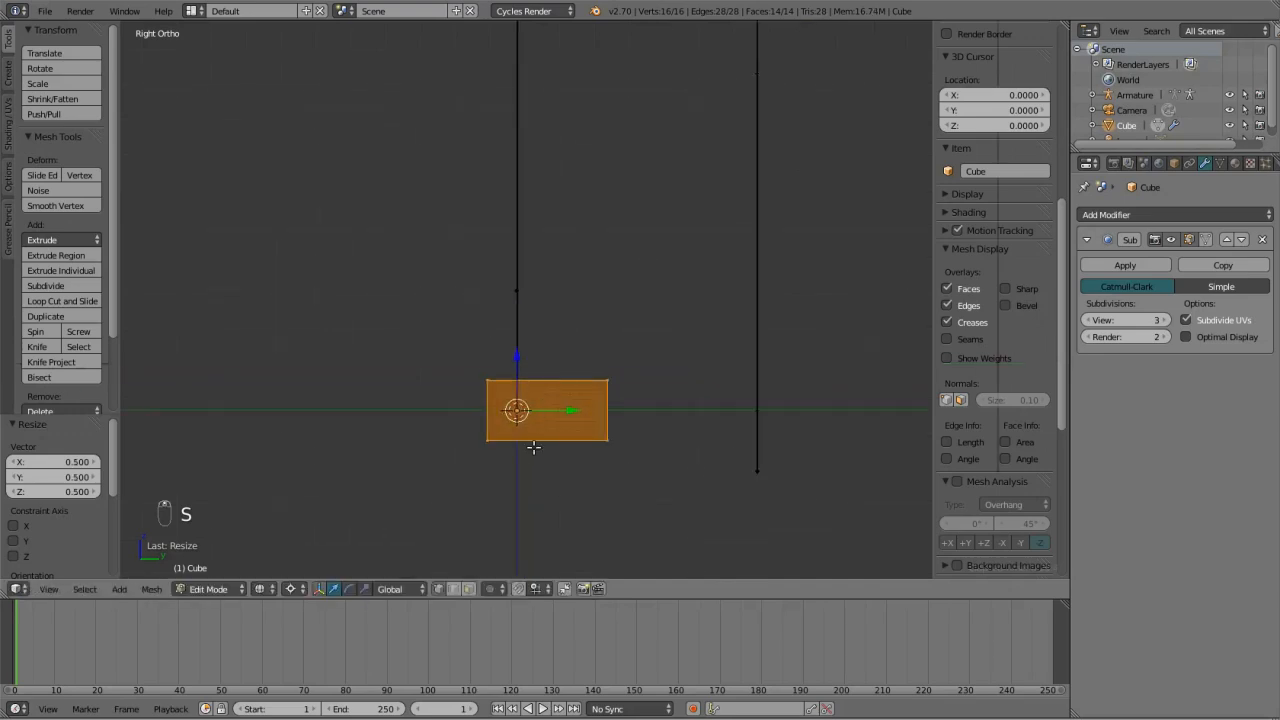
key("g")
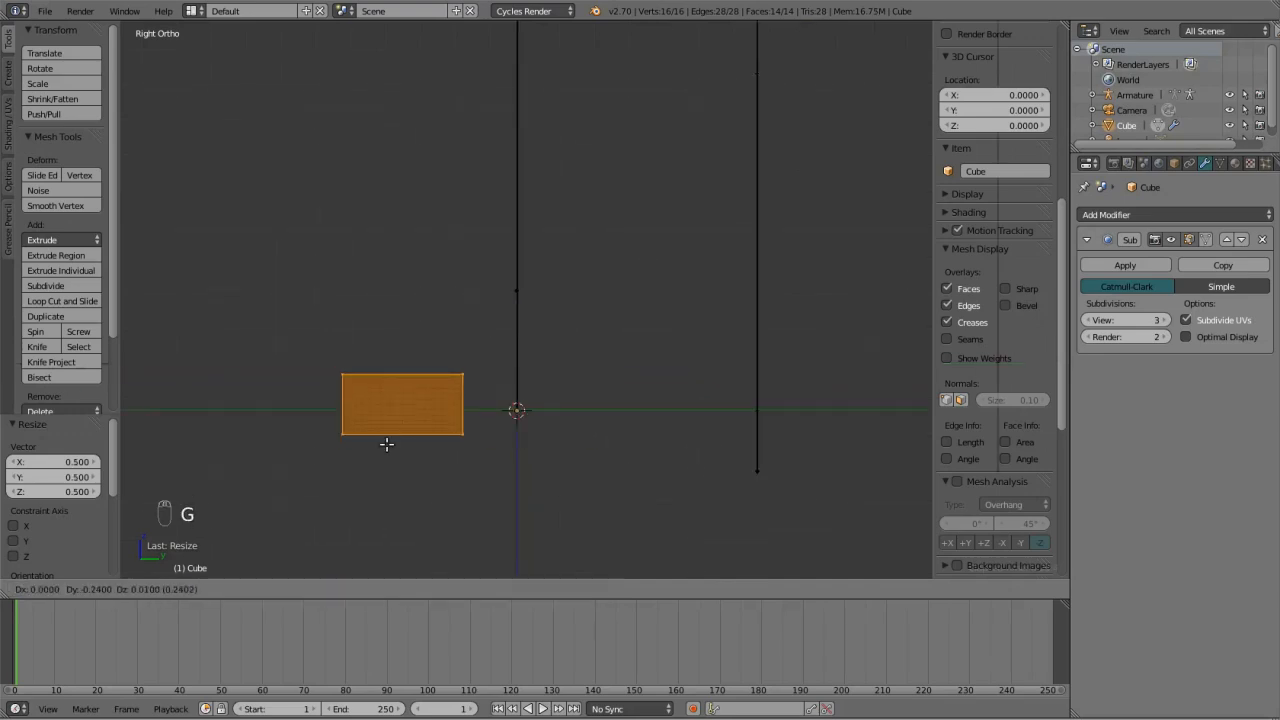
left_click(384, 447)
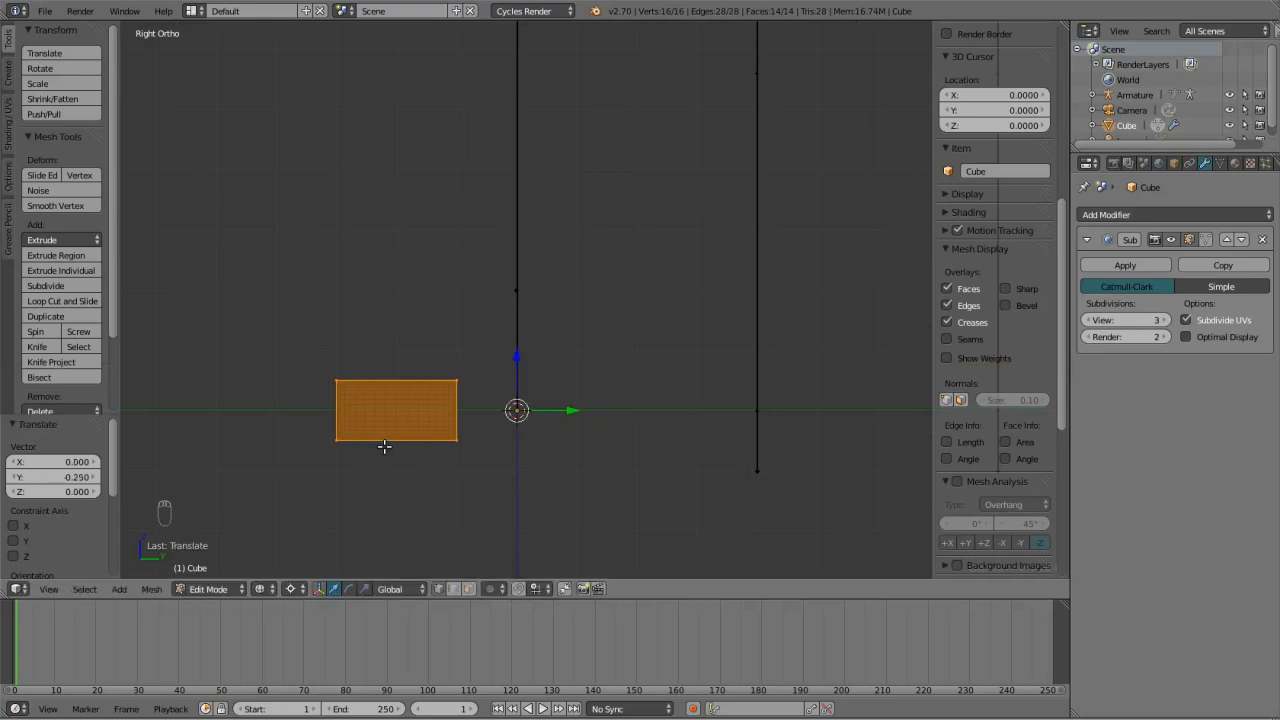
Duplicate the small block 0.4 along Y, past the first crank bone, and align it on the crankshaft axis.
key("shift+d")
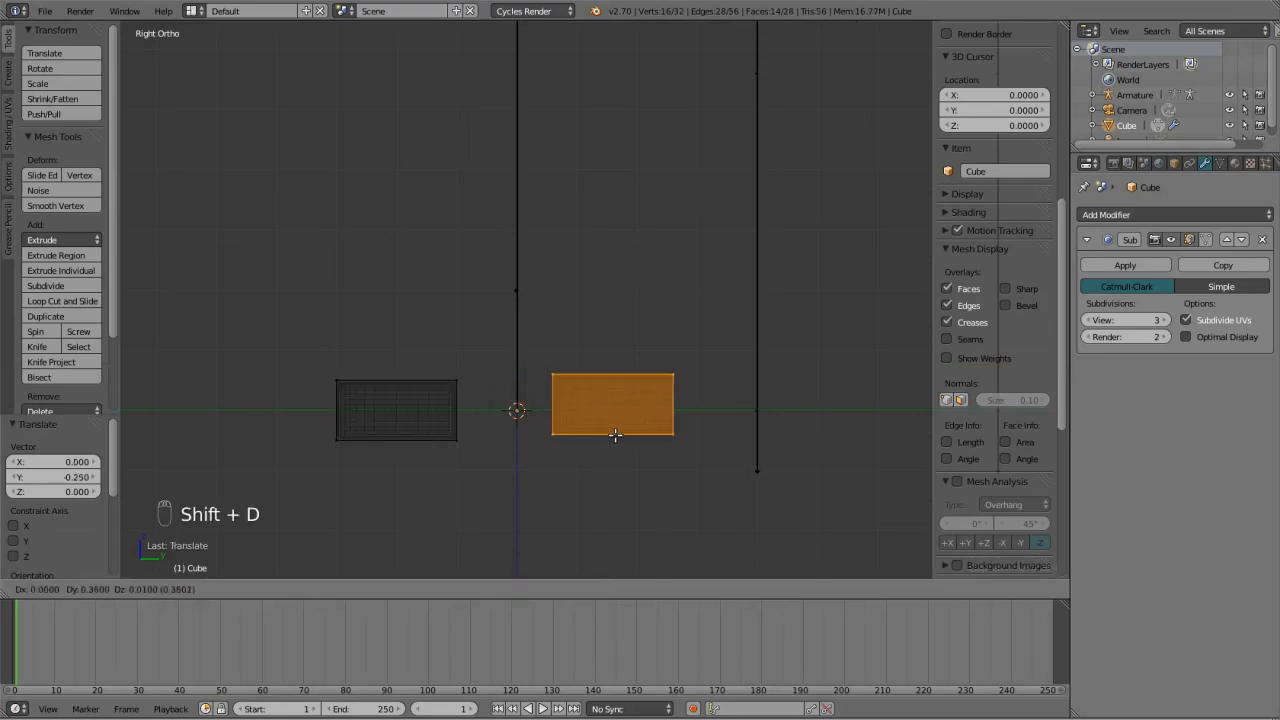
left_click(632, 438)
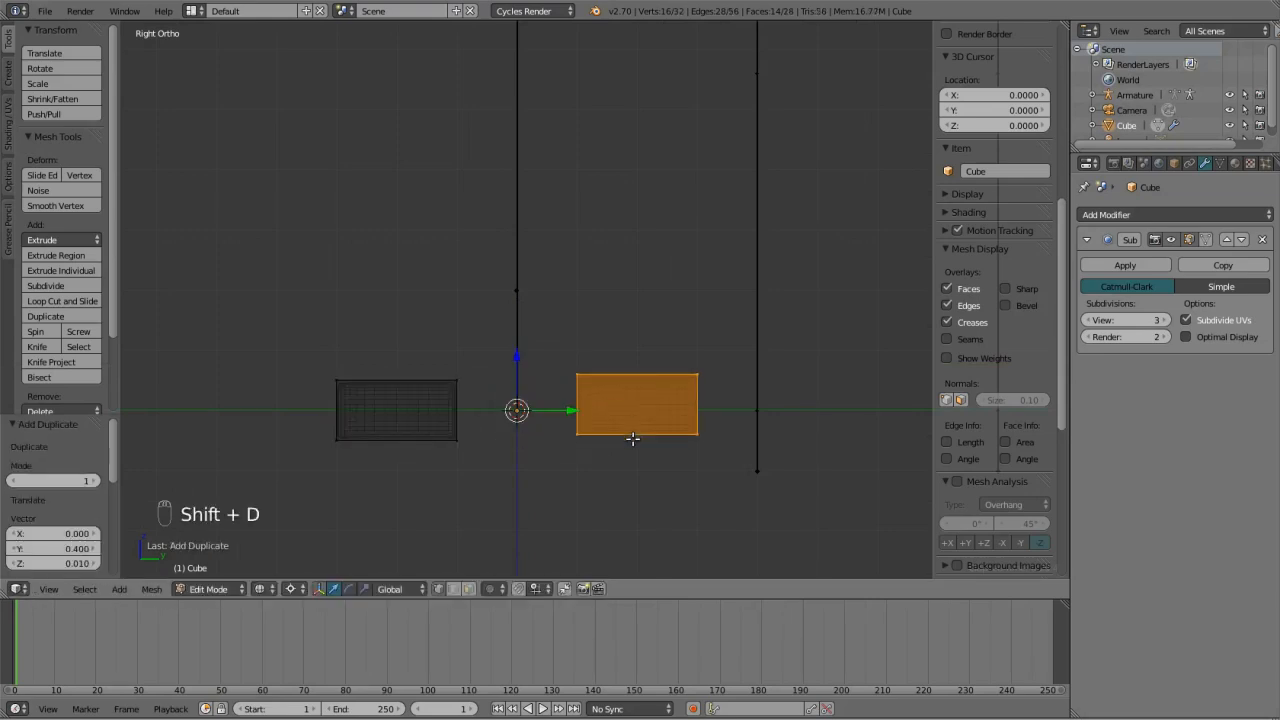
key("g")
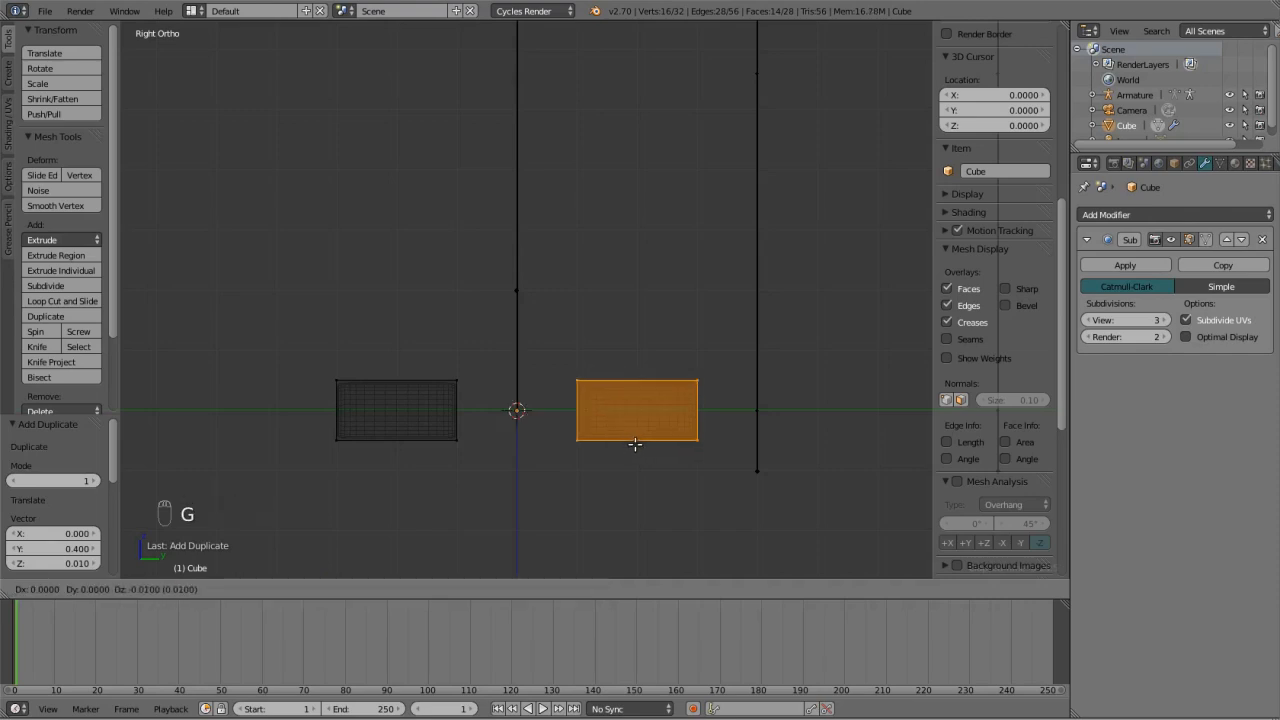
left_click(635, 444)
Duplicate the block twice more along the crankshaft axis, each copy 0.4 further along Y.
scroll(634, 443, "down", 6)
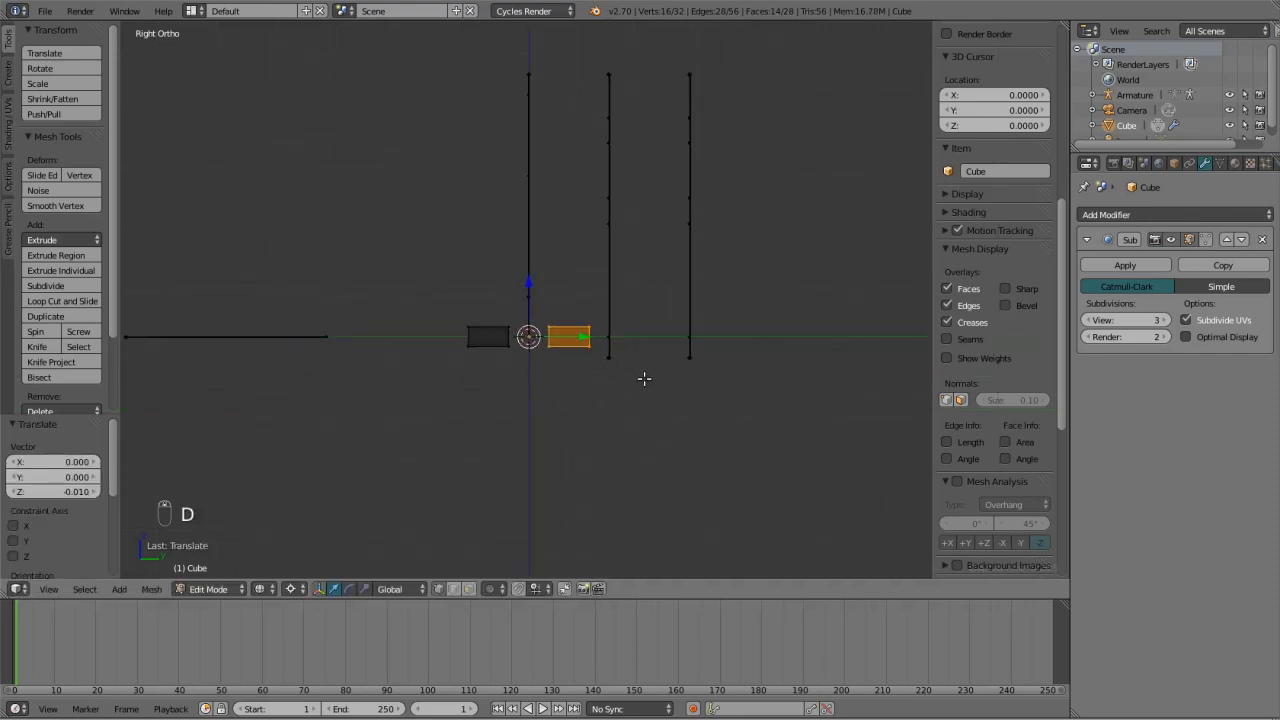
key("g")
right_click(575, 354)
key("shift+d")
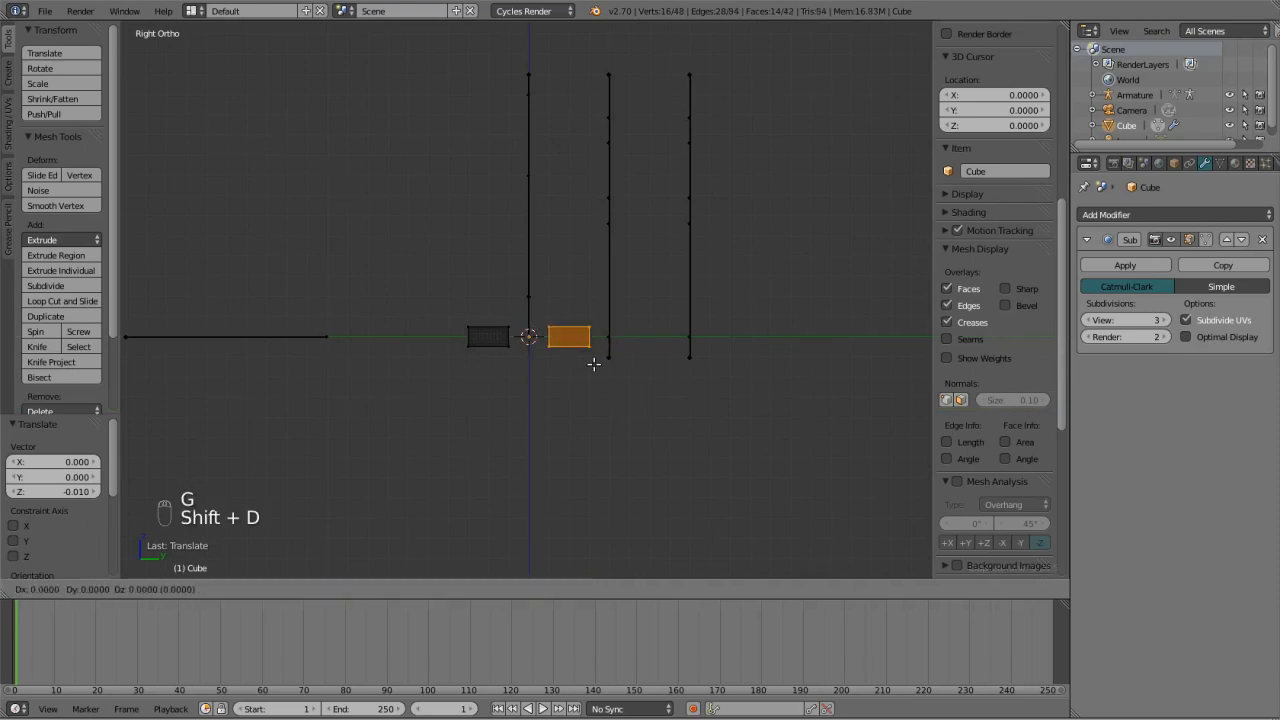
left_click(661, 361)
key("d")
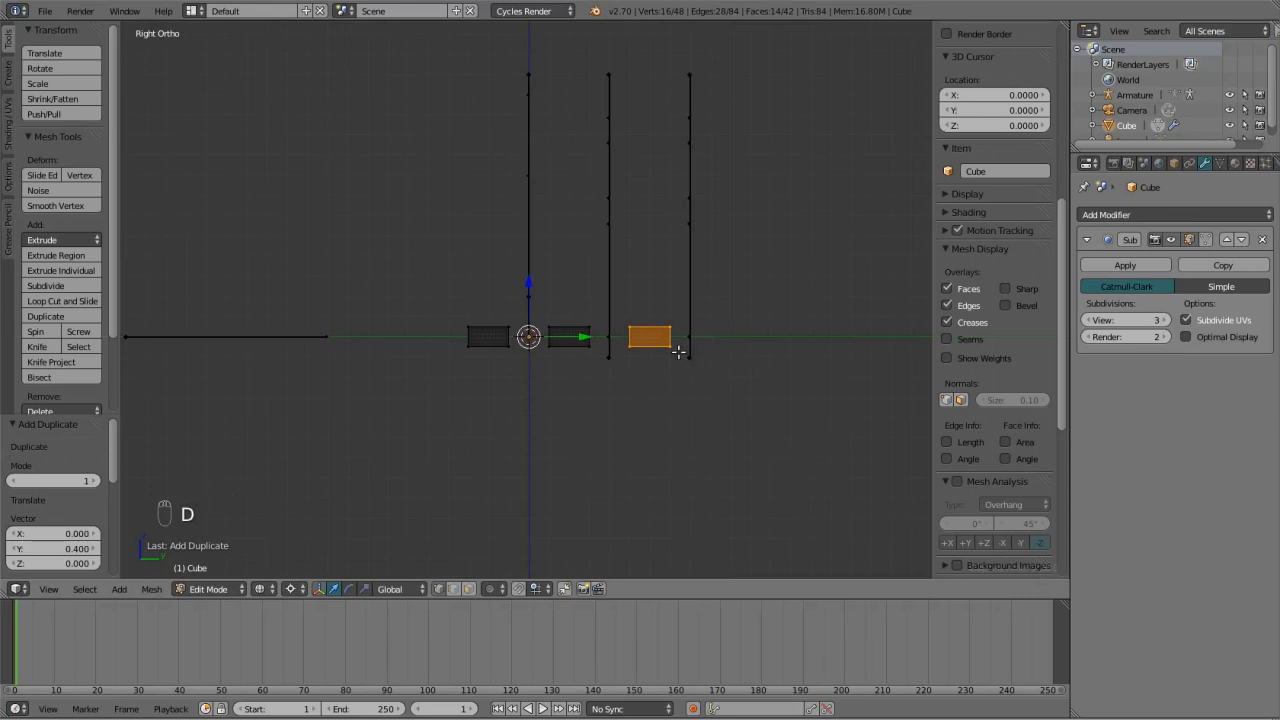
key("shift+d")
left_click(756, 350)
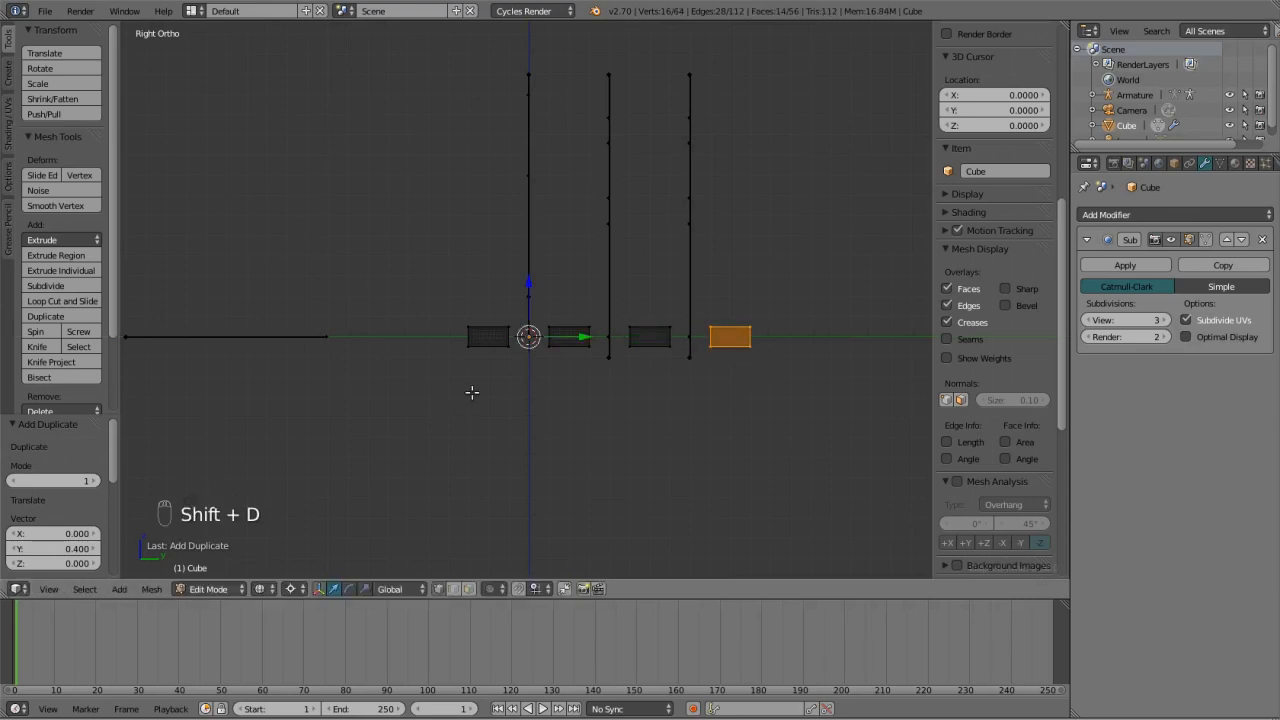
Lengthen the last block on the crankshaft axis by moving its positive Y end 0.5 along Y.
key("a")
key("b")
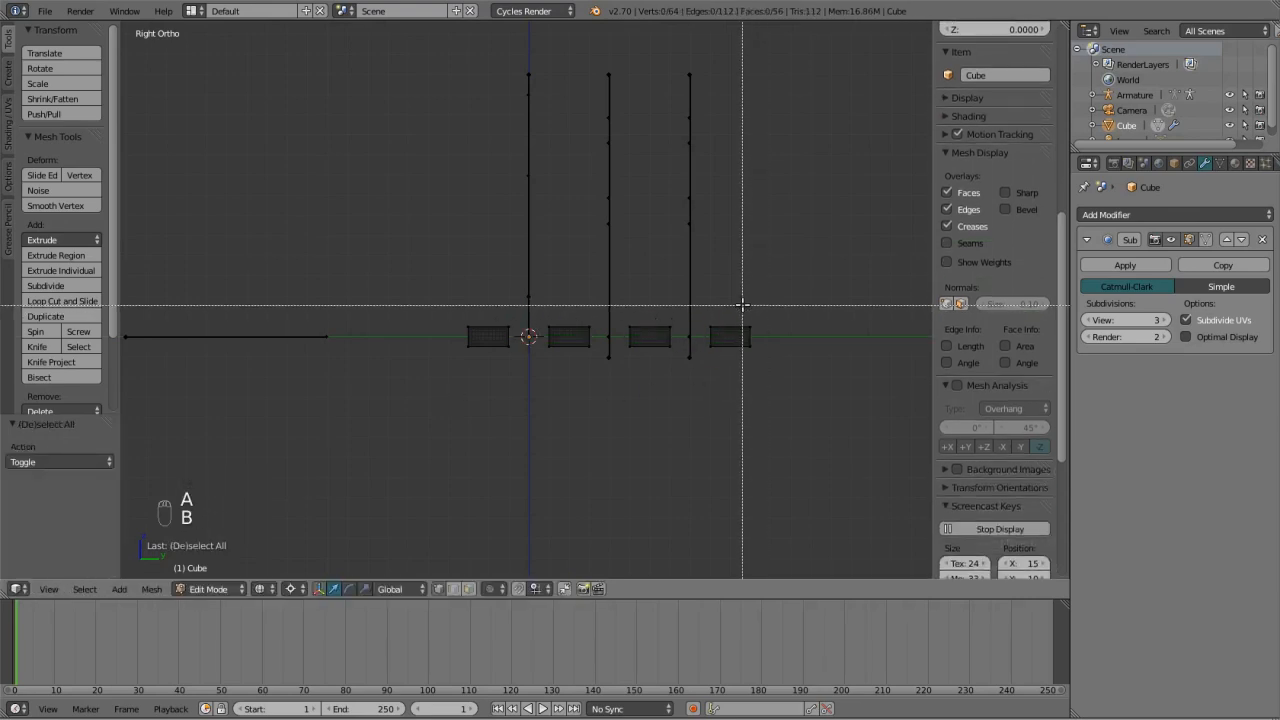
left_click_drag(743, 309, 765, 379)
key("g")
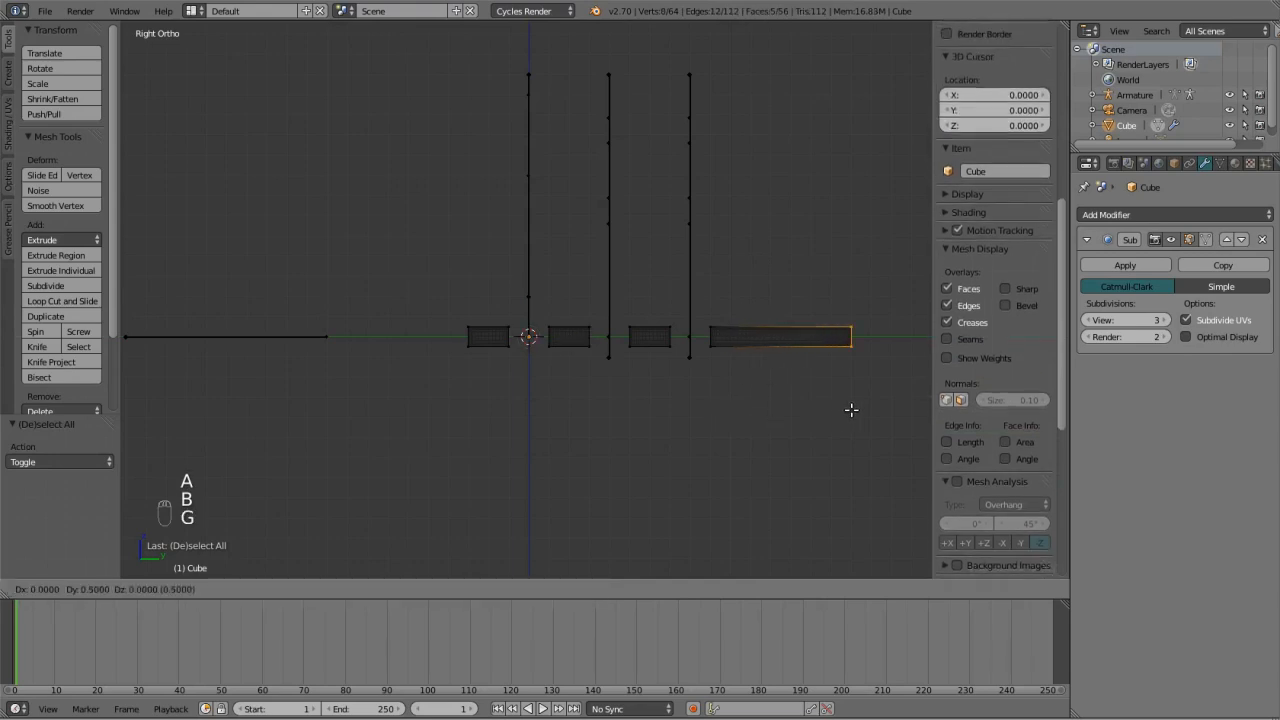
left_click(851, 409)
Stretch the first block along the crankshaft axis, moving its negative Y end out past the far end of the master bone.
key("a")
key("b")
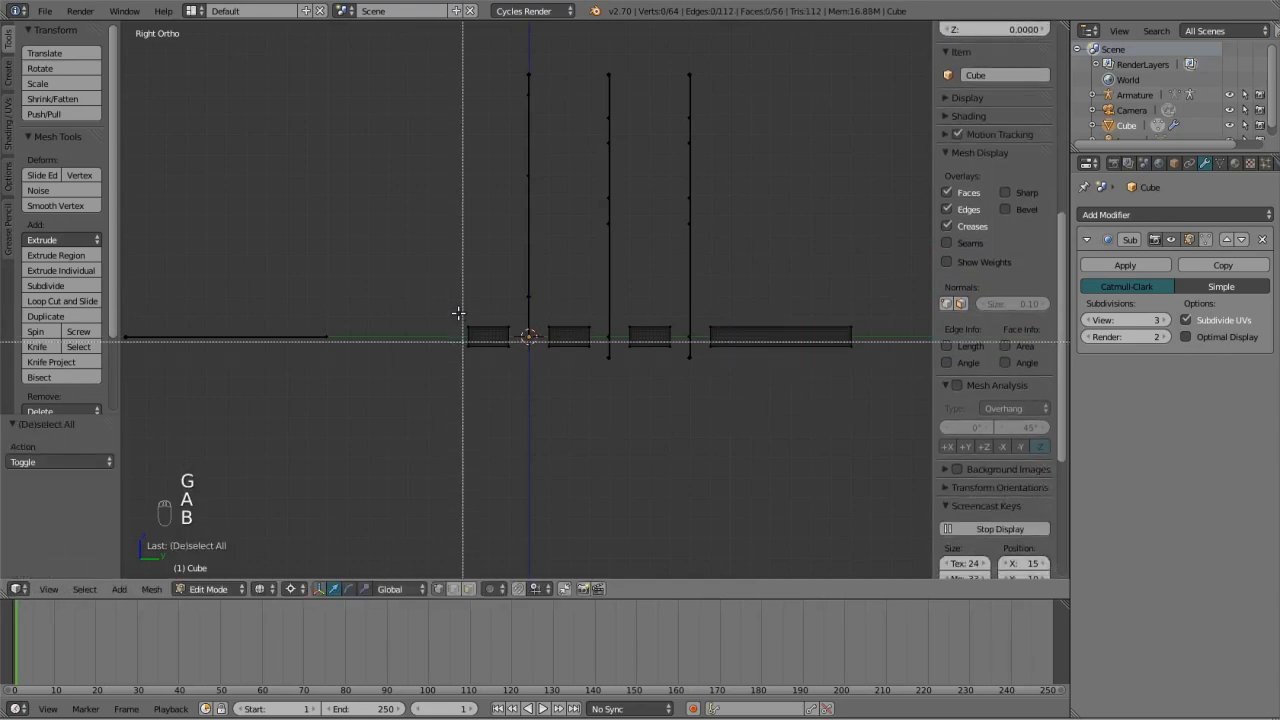
left_click_drag(452, 293, 476, 366)
scroll(475, 361, "down", 2)
key("g")
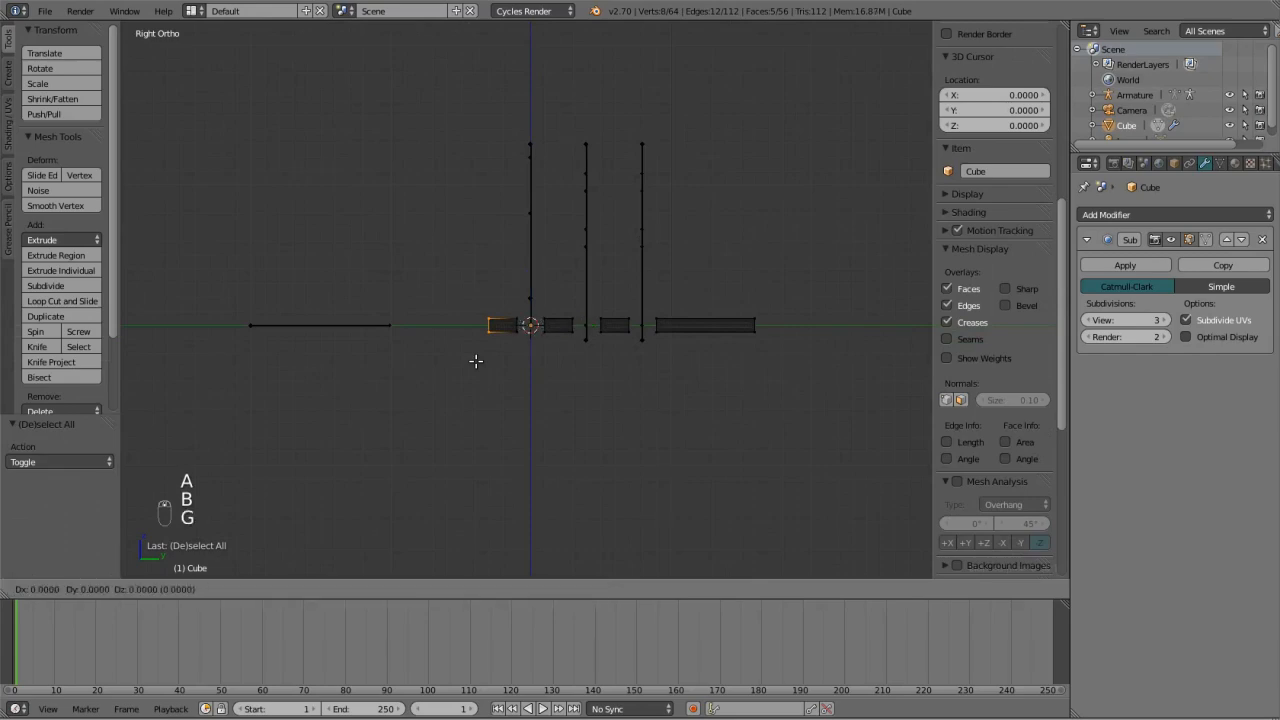
left_click(228, 362)
Add a new cube at the origin inside the crankshaft mesh.
middle_click_drag(349, 337, 403, 417)
key("Tab")
scroll(449, 394, "up", 3)
key("KP_1")
key("Tab")
middle_click_drag(533, 407, 494, 415)
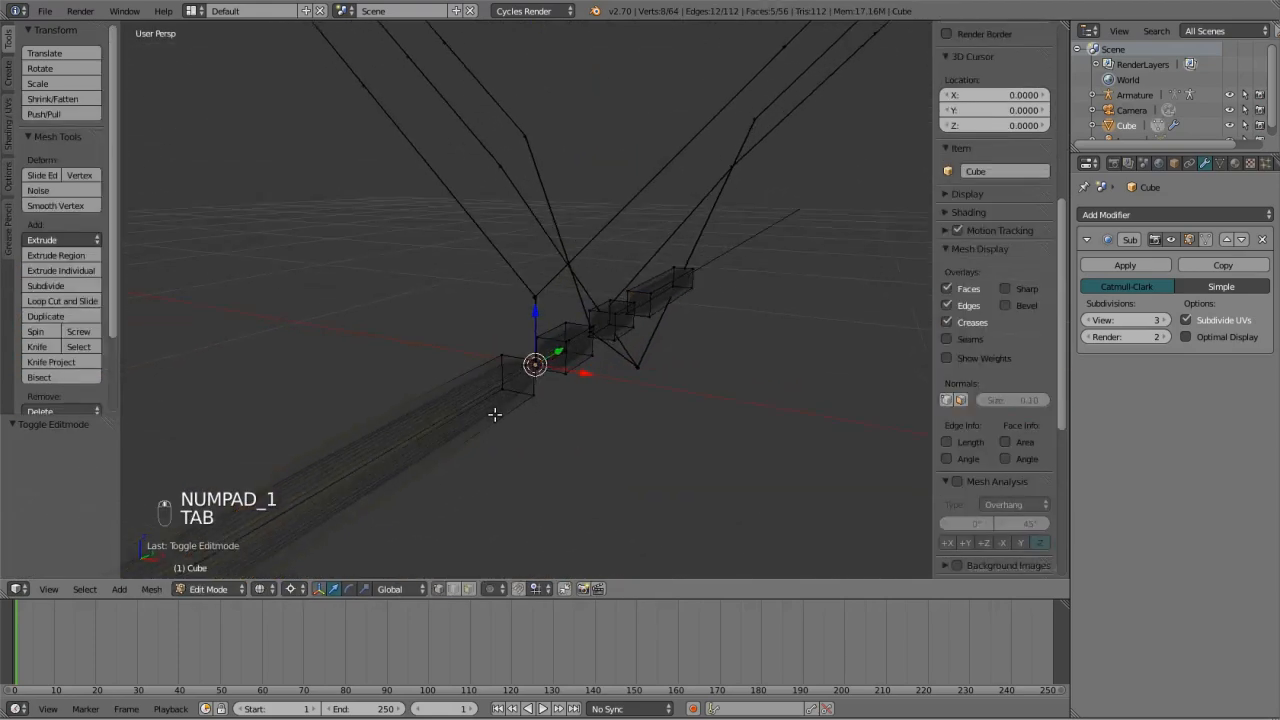
key("shift+a")
left_click(495, 438)
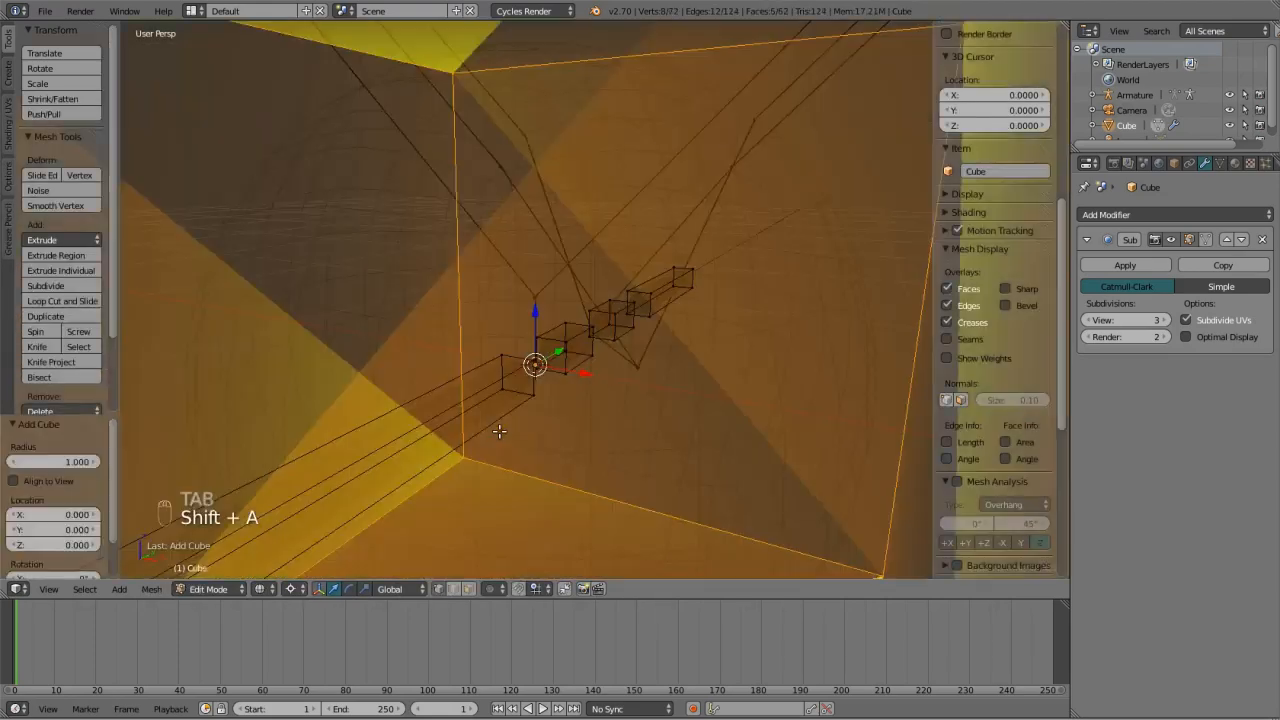
scroll(565, 423, "down", 4)
key("KP_1")
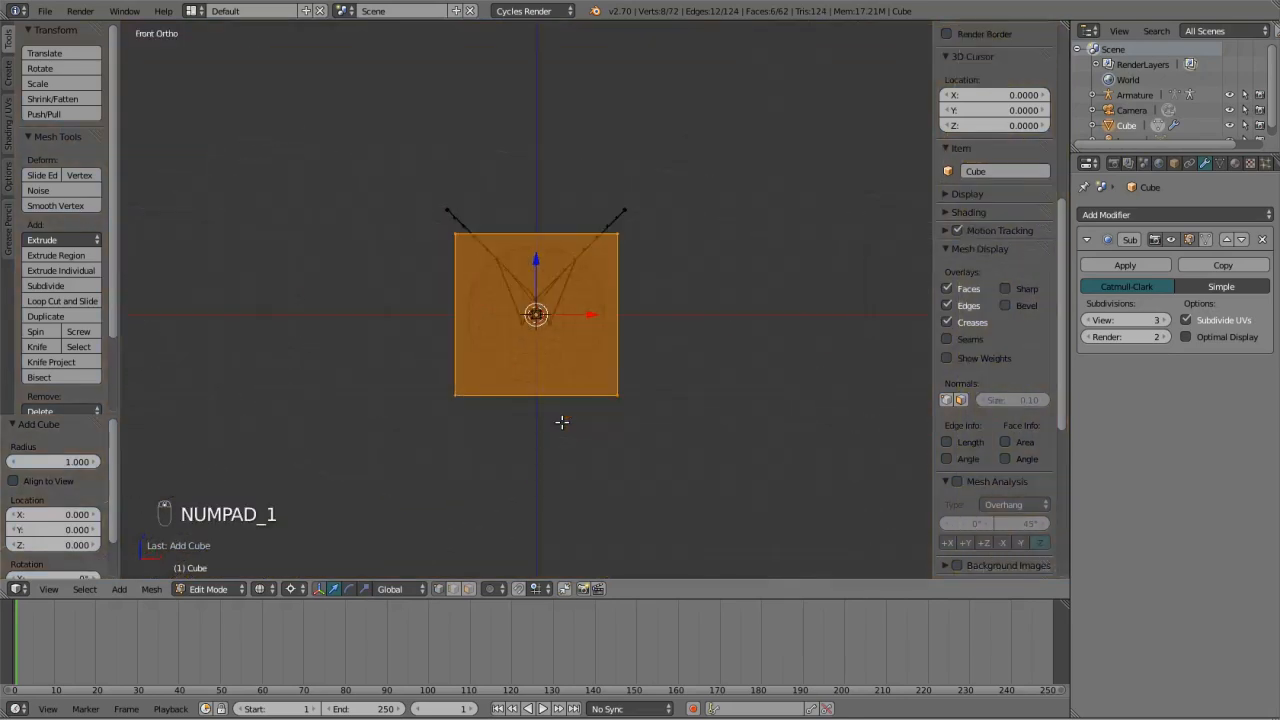
Taper the new cube by scaling its top face by 2 along X.
key("a")
key("a")
key("b")
left_click_drag(334, 194, 655, 253)
key("s")
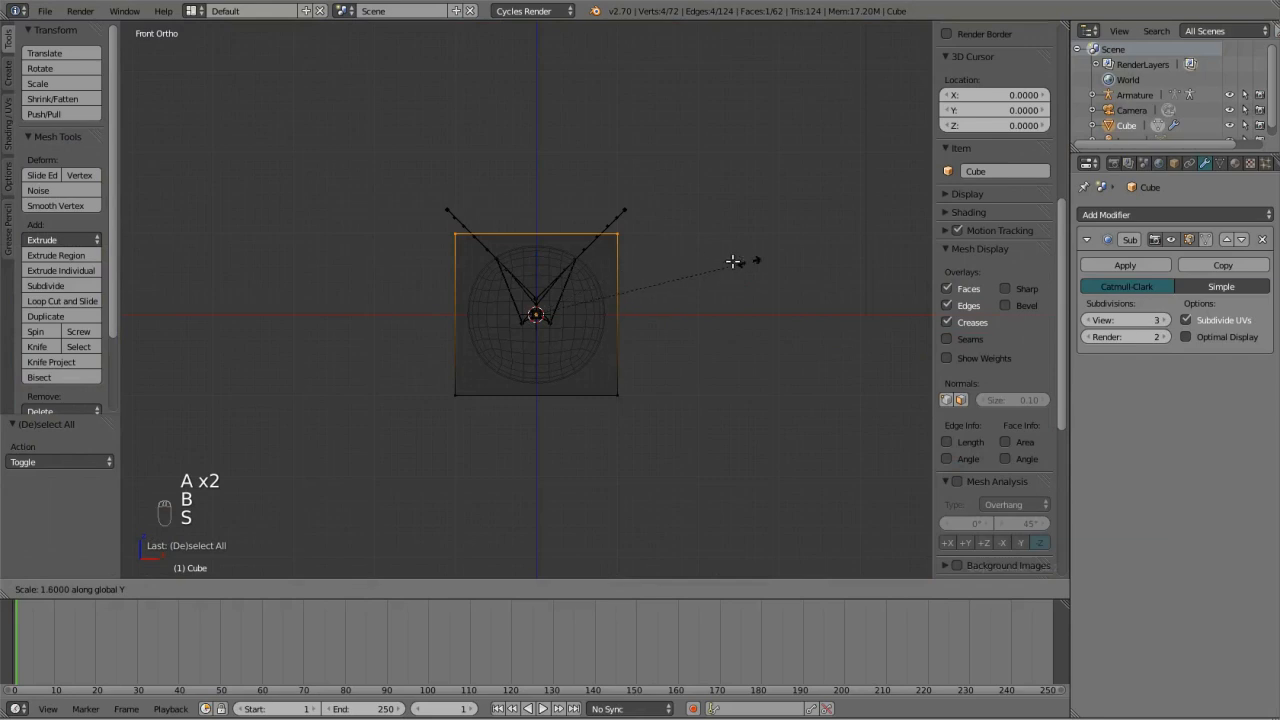
key("x")
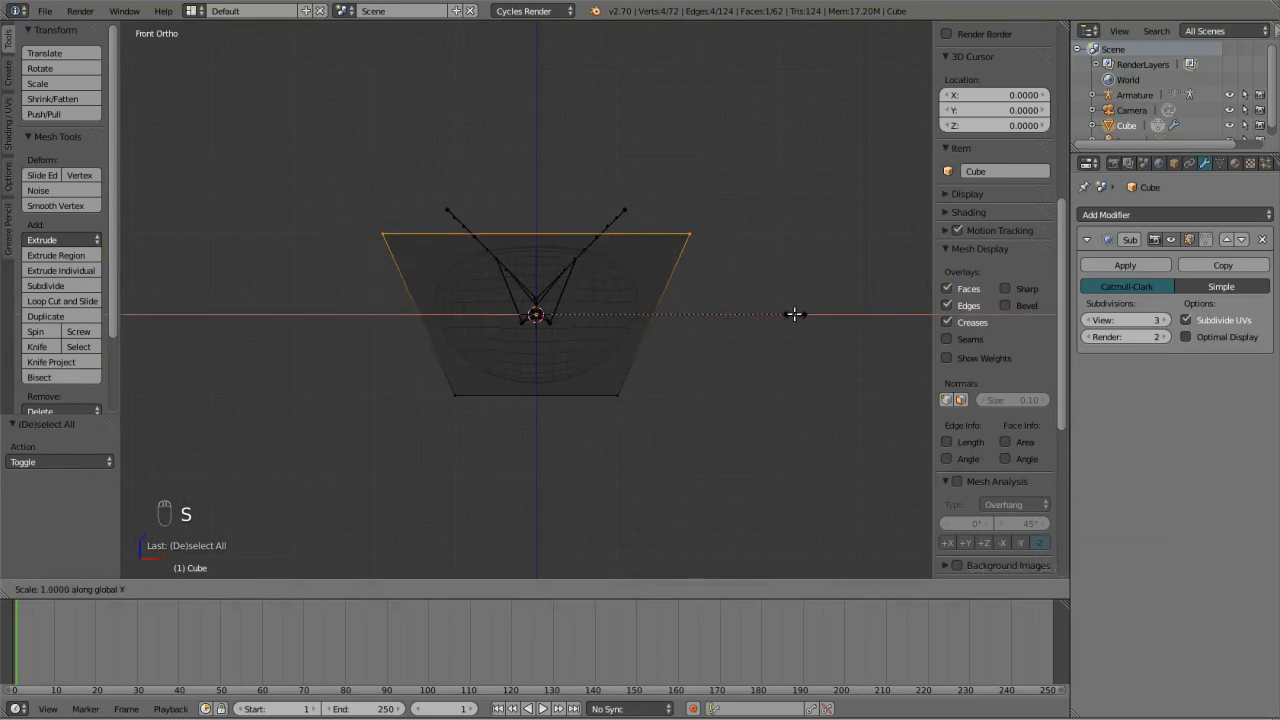
left_click(801, 316)
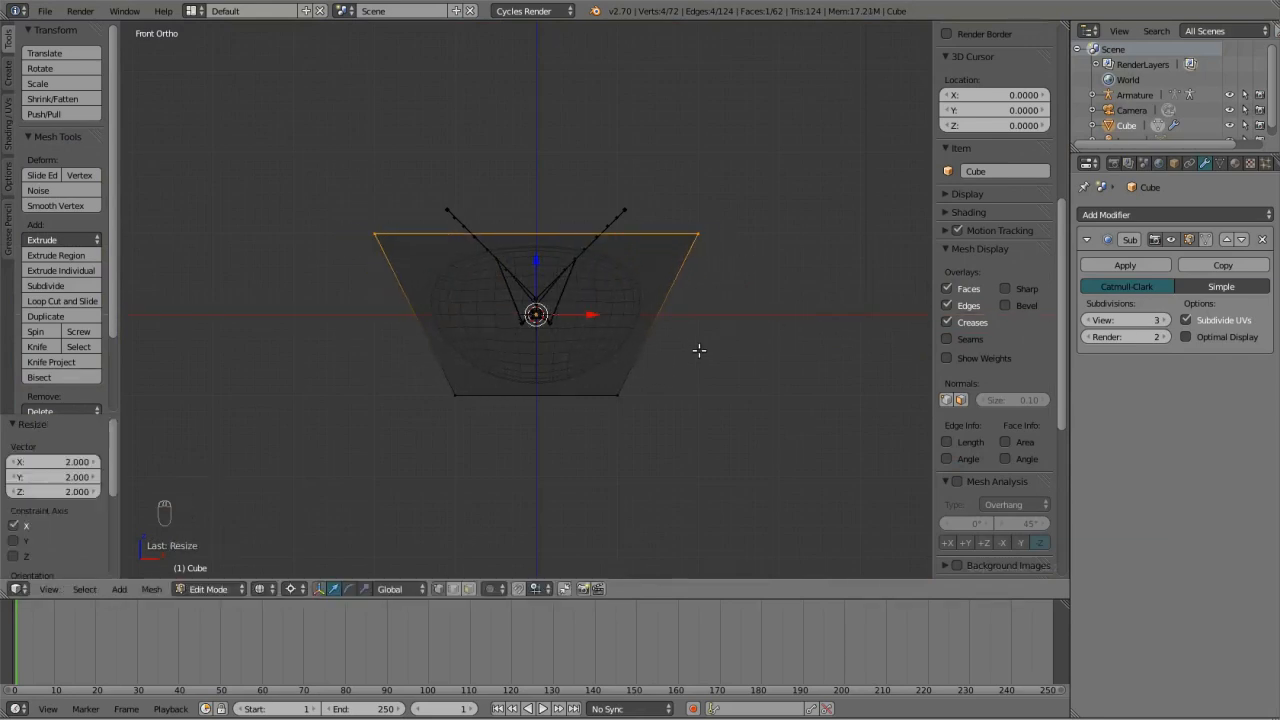
Scale the whole tapered block by 0.4 along Y.
key("ctrl+l")
key("KP_3")
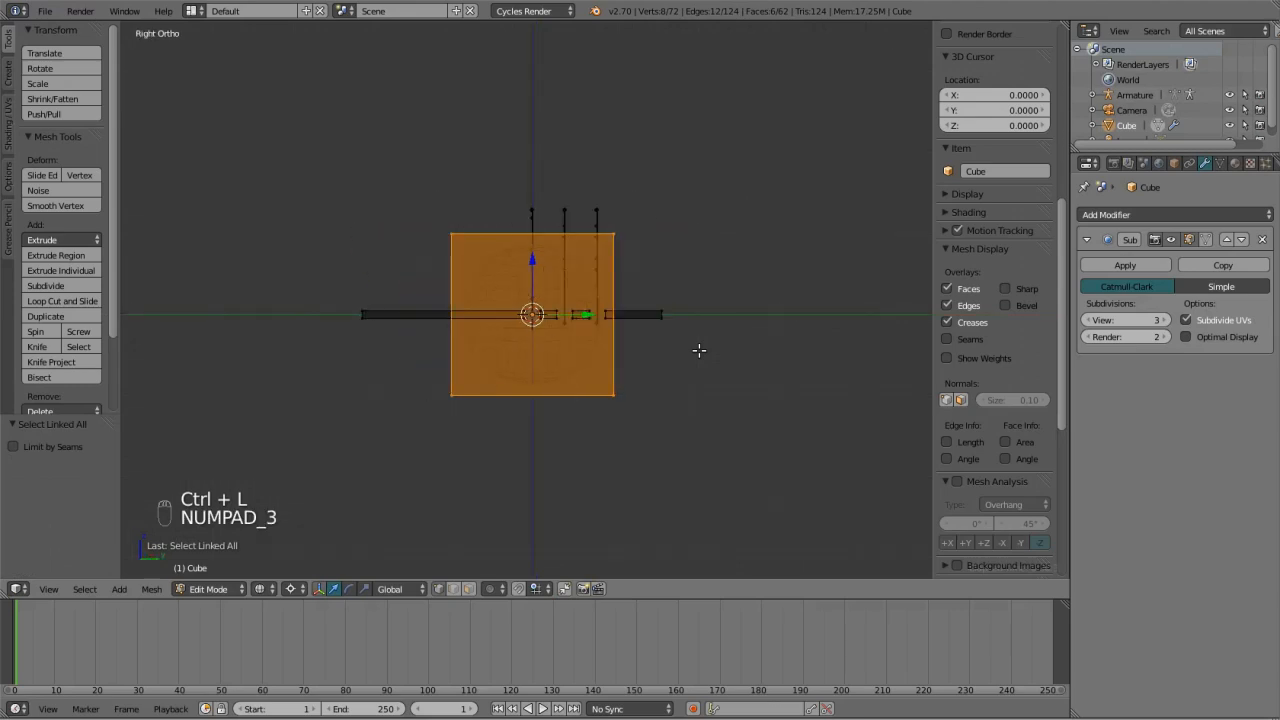
key("s")
key("y")
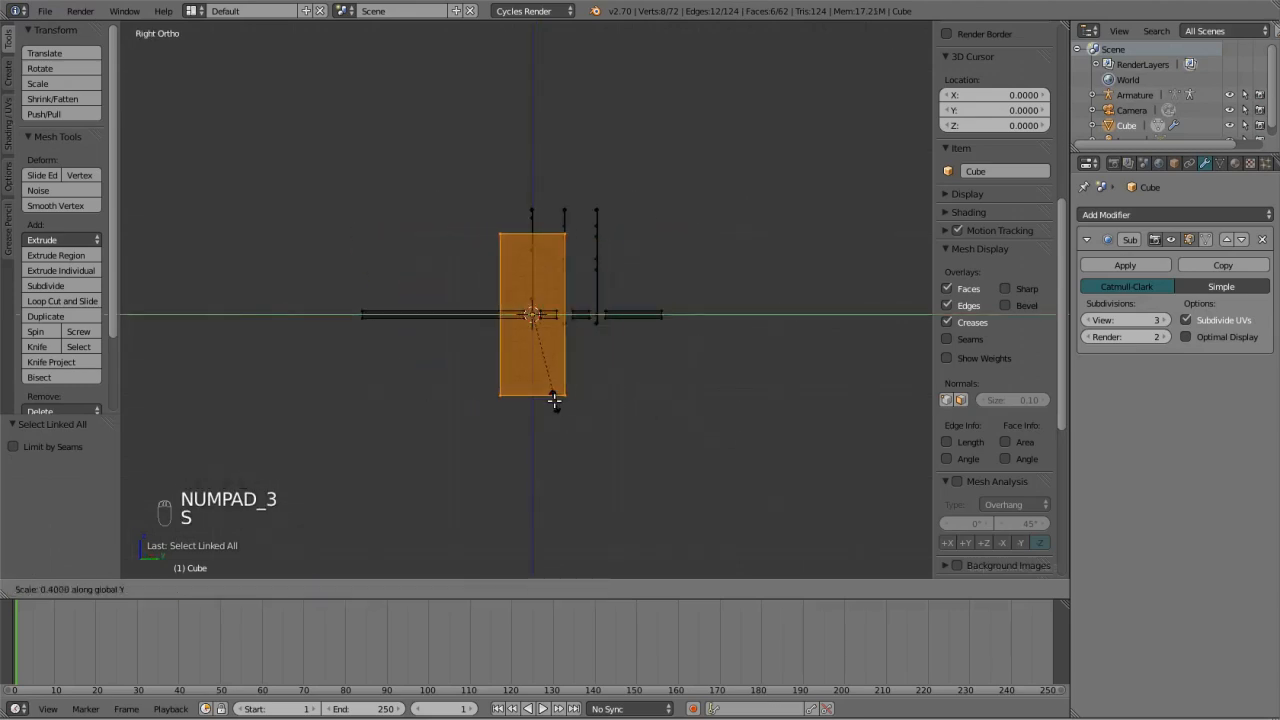
left_click(552, 399)
Add two loop cuts around the tapered block, one slid to its positive Y face and one to its negative Y face.
key("ctrl+r")
left_click(531, 392)
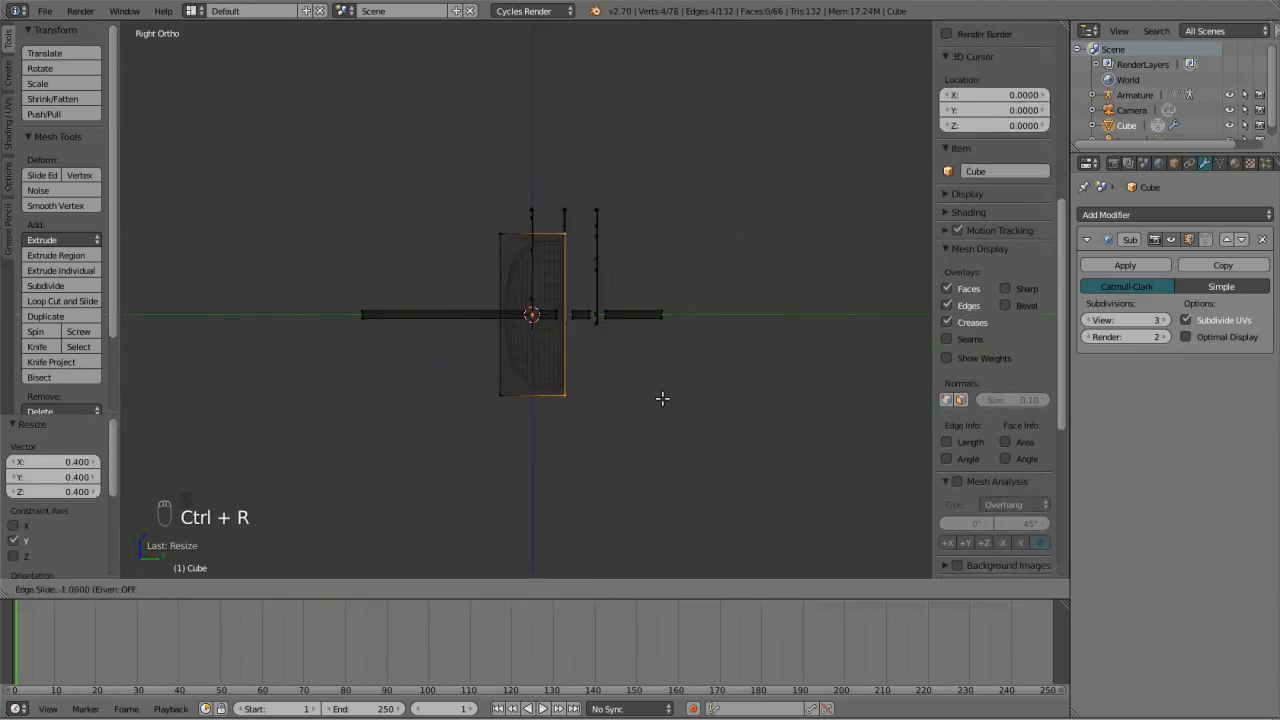
left_click(662, 399)
key("ctrl+r")
left_click(496, 389)
left_click(386, 389)
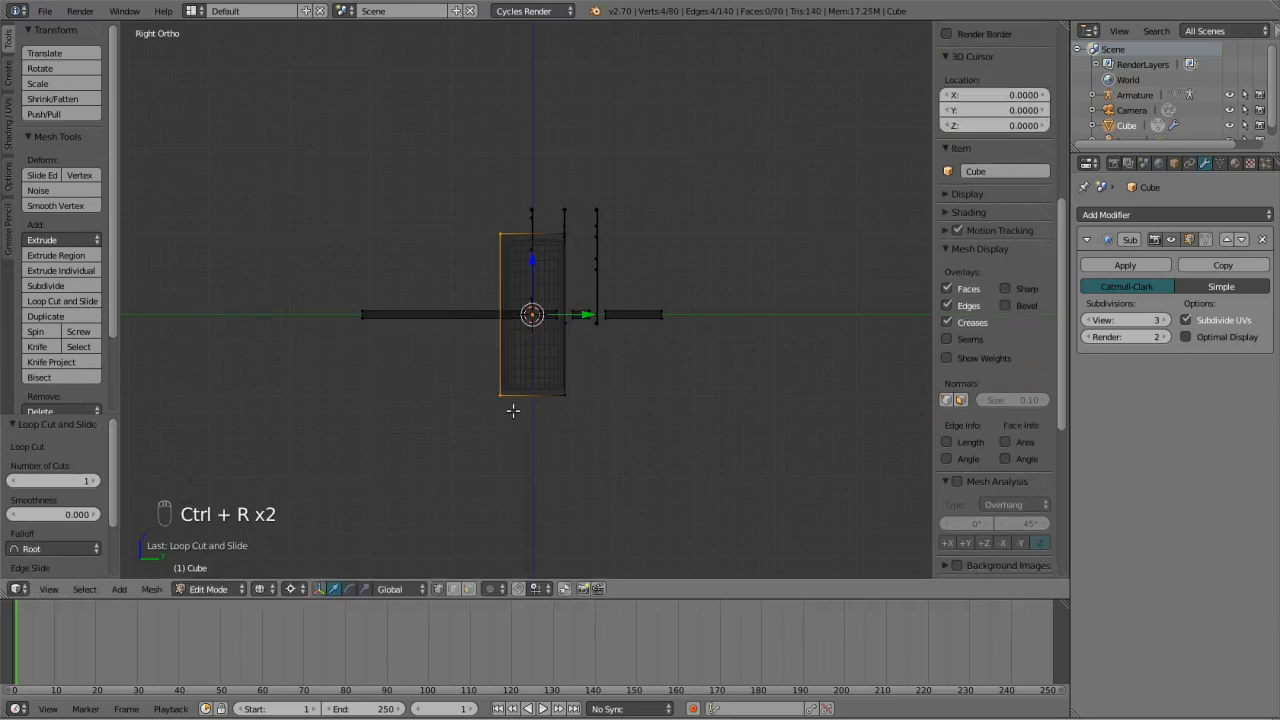
Select the entire tapered block and scale it uniformly by 0.1.
middle_click_drag(512, 410, 631, 434)
key("a")
key("a")
key("a")
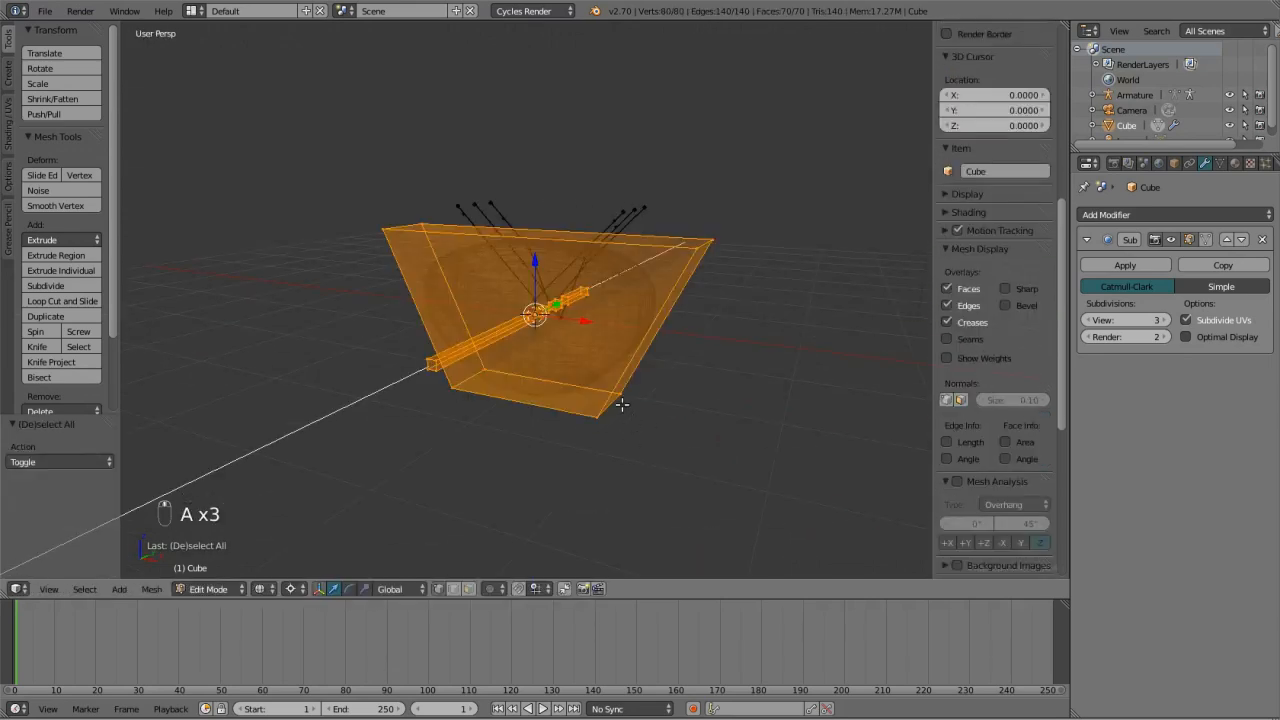
right_click(582, 409)
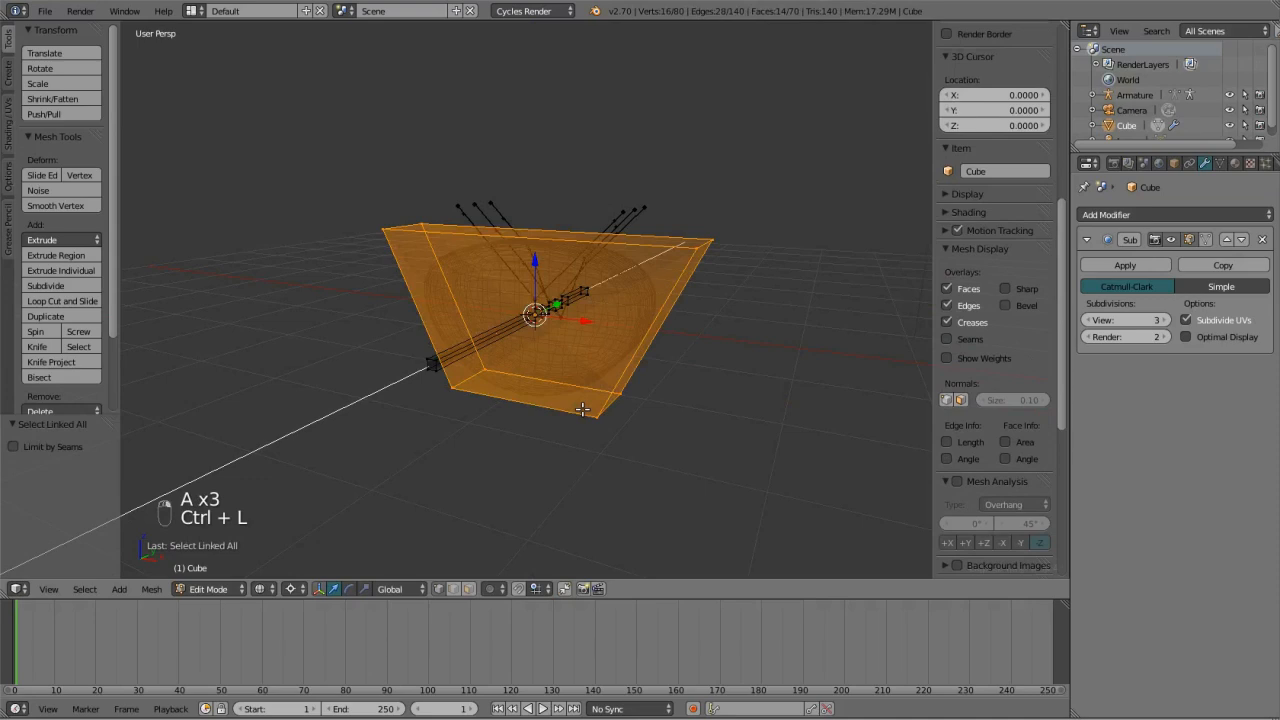
type("s.1")
key("Return")
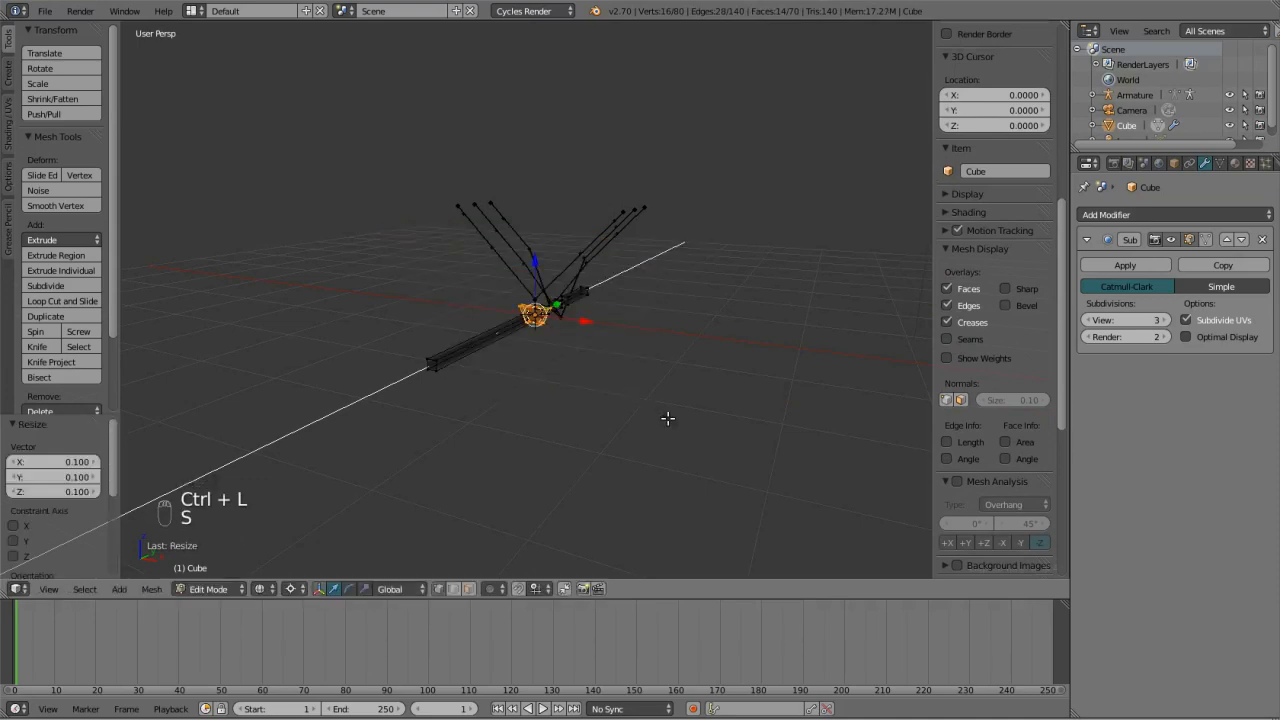
Scale the tapered block by 2 along Z to make it taller.
key("KP_1")
key("KP_3")
scroll(510, 300, "up", 6)
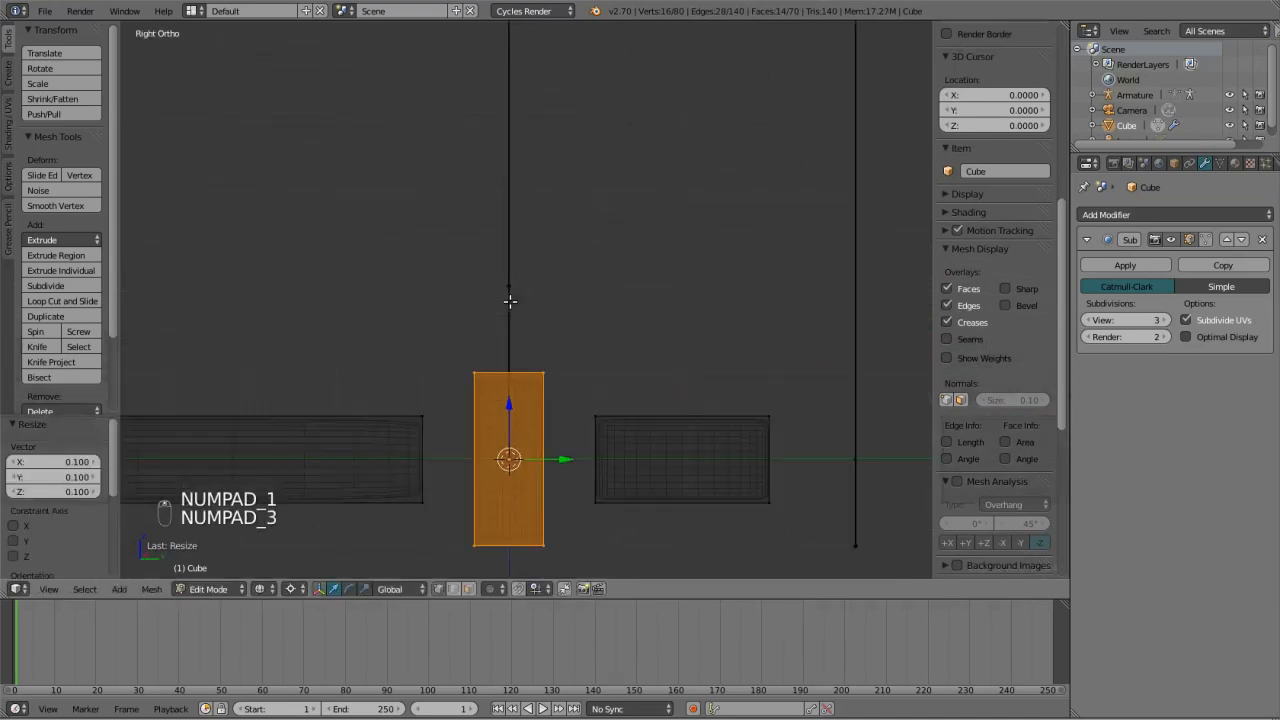
middle_click_drag(494, 343, 557, 363)
type("s")
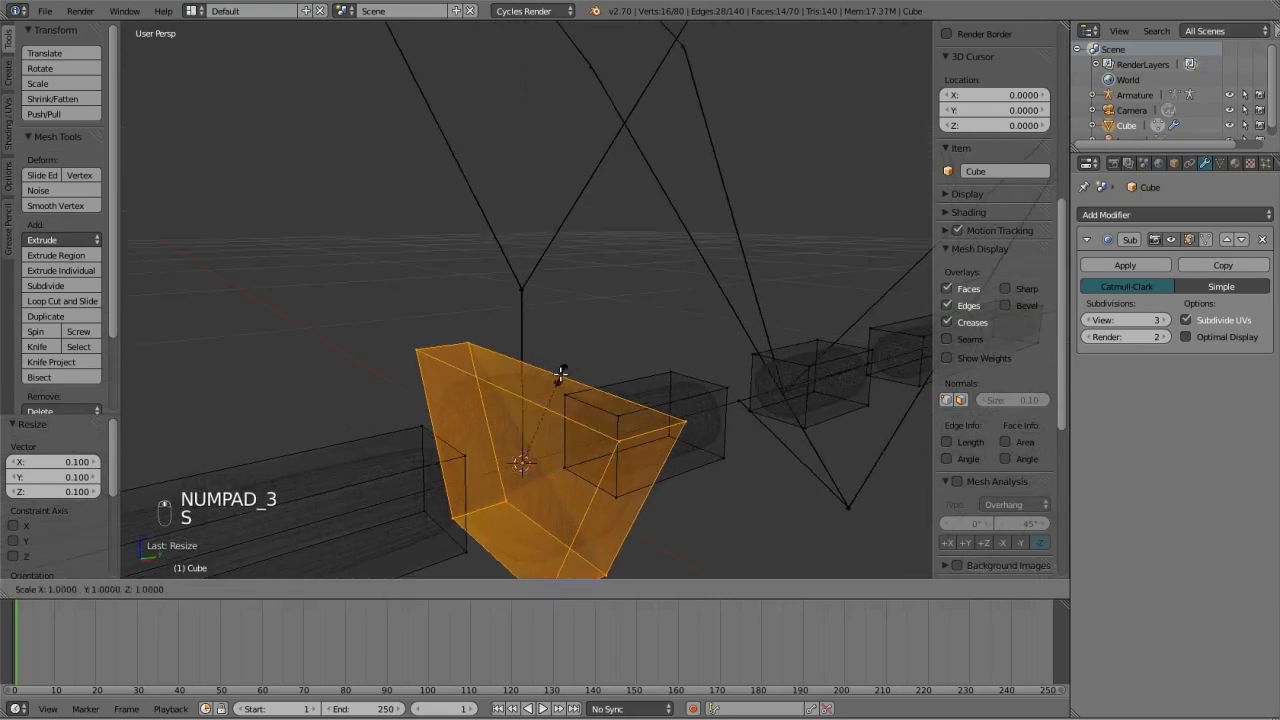
type("z2")
key("Return")
Move the tapered web -0.1 along Y and 0.1 along Z, onto the end of the long shaft.
key("KP_1")
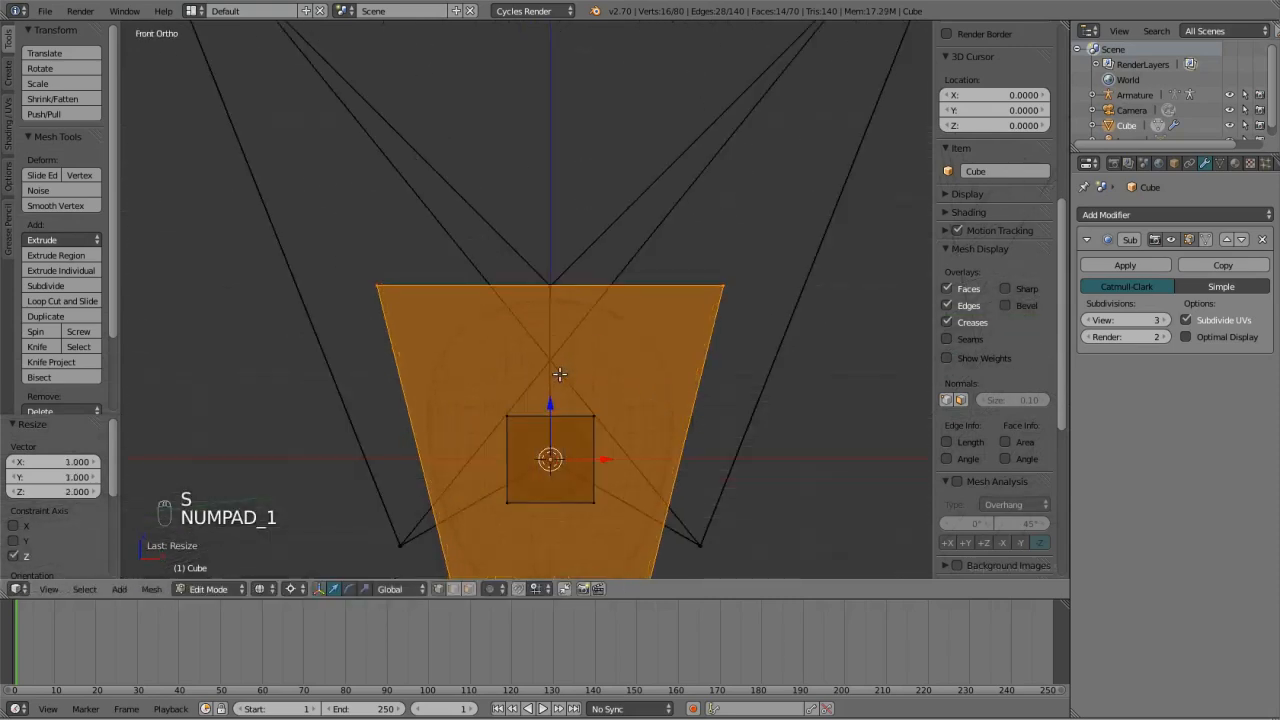
key("KP_3")
key("g")
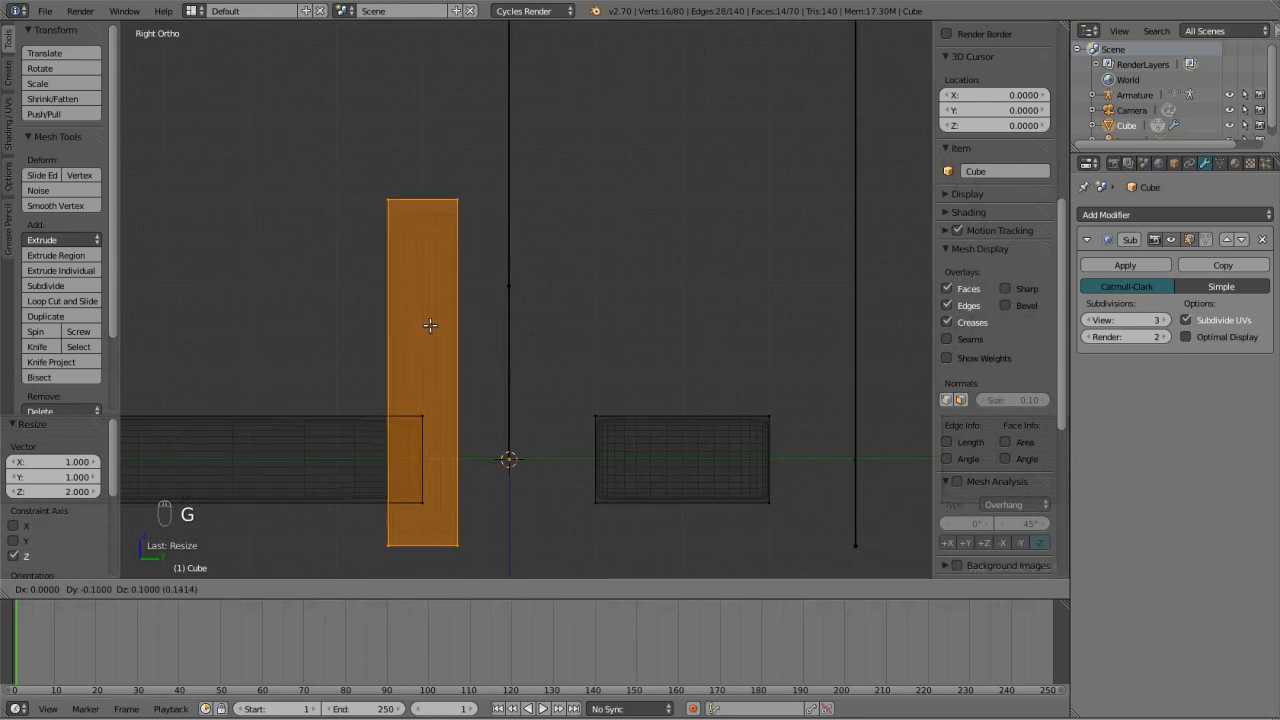
left_click(430, 325)
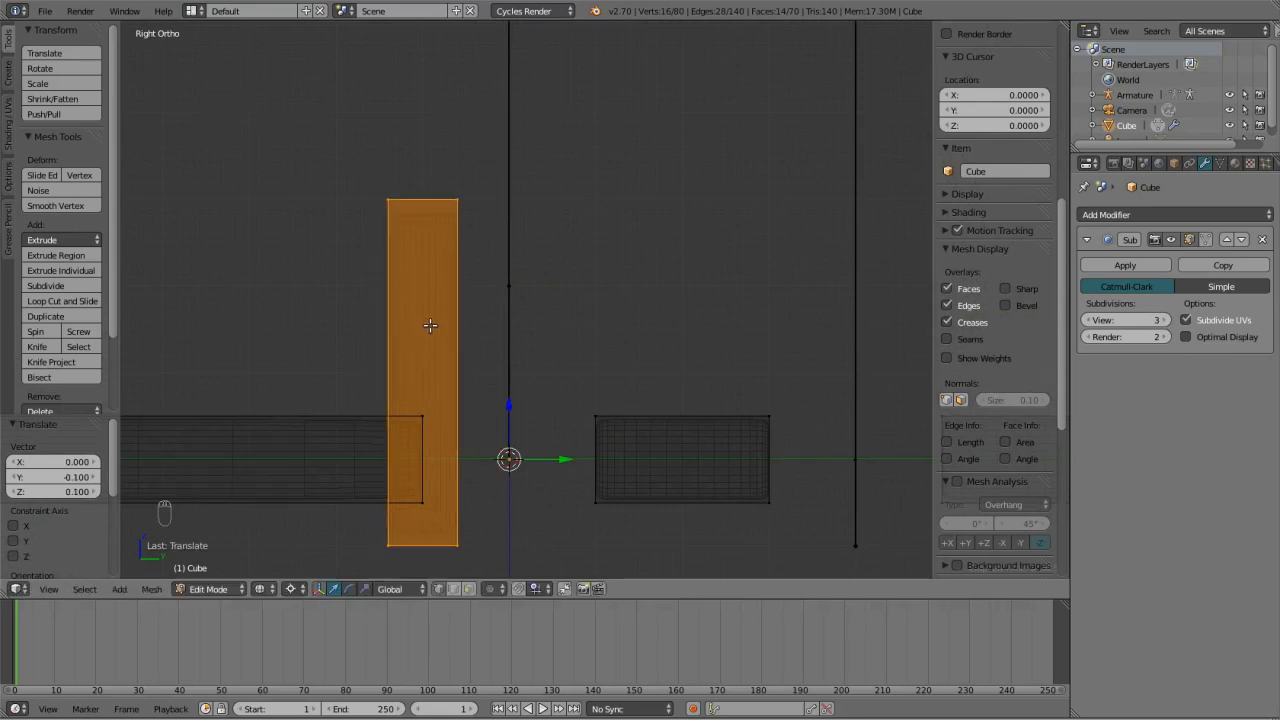
Duplicate the tapered web 0.2 along Y, to the other side of the first crank bone.
scroll(430, 326, "down", 4)
key("shift+d")
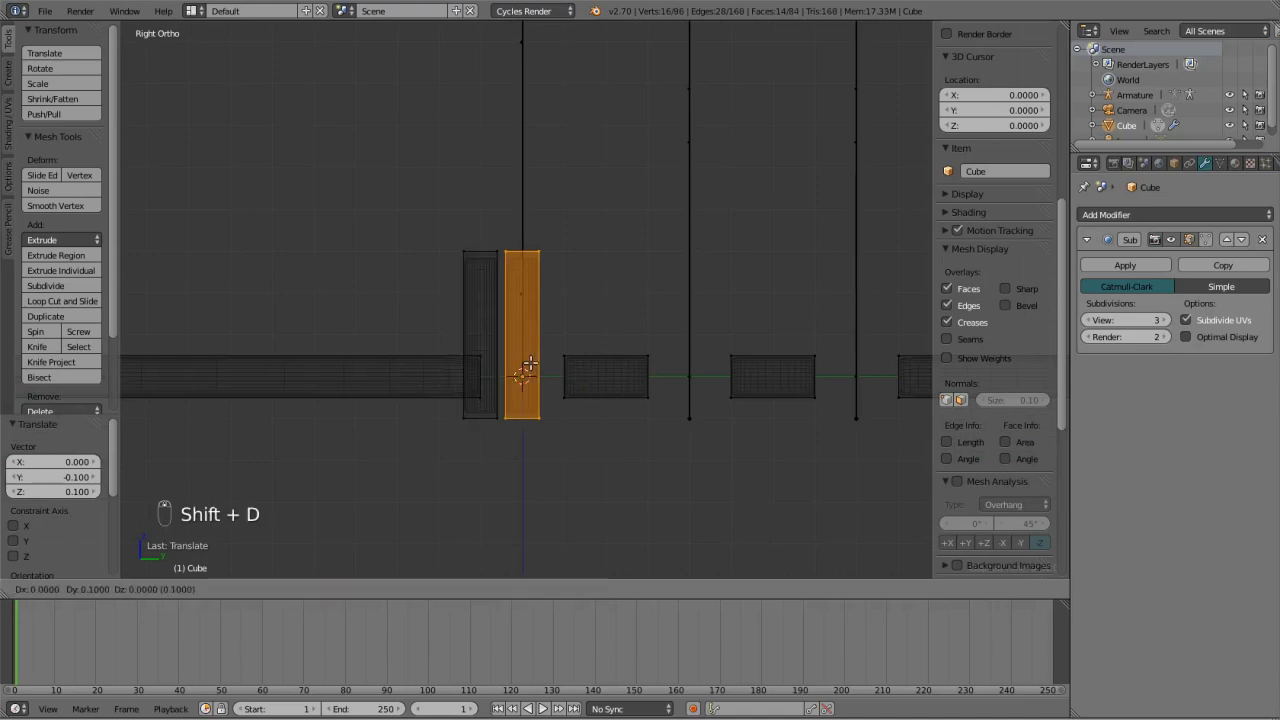
left_click(473, 265)
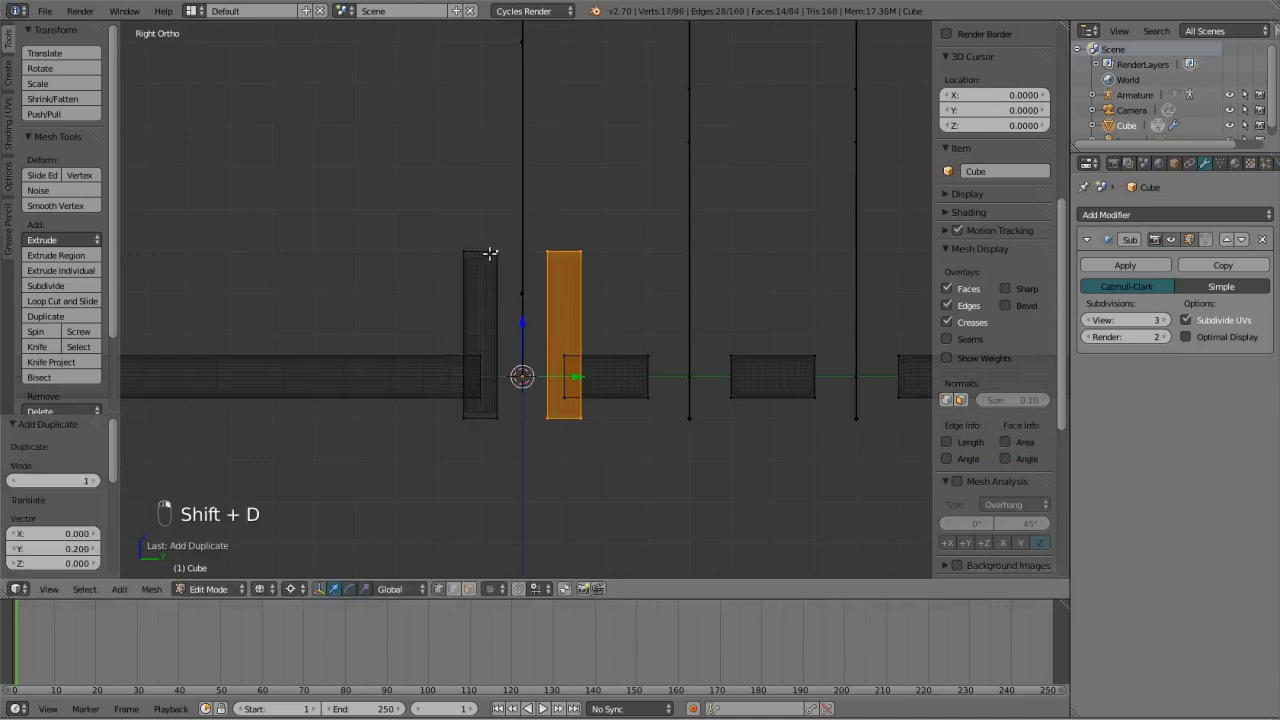
Select both crank webs and duplicate the pair twice, each copy 0.4 further along Y.
key("ctrl+l")
scroll(500, 250, "down", 4)
key("shift+d")
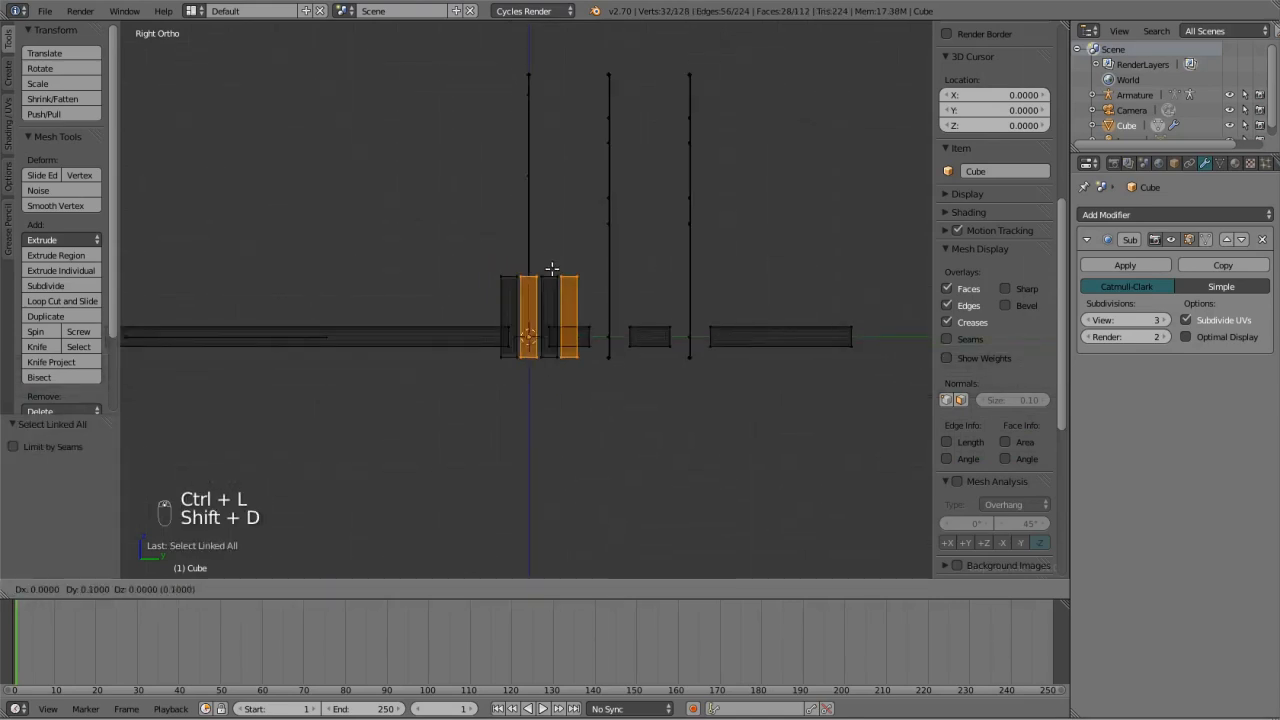
left_click(593, 265)
key("shift+d")
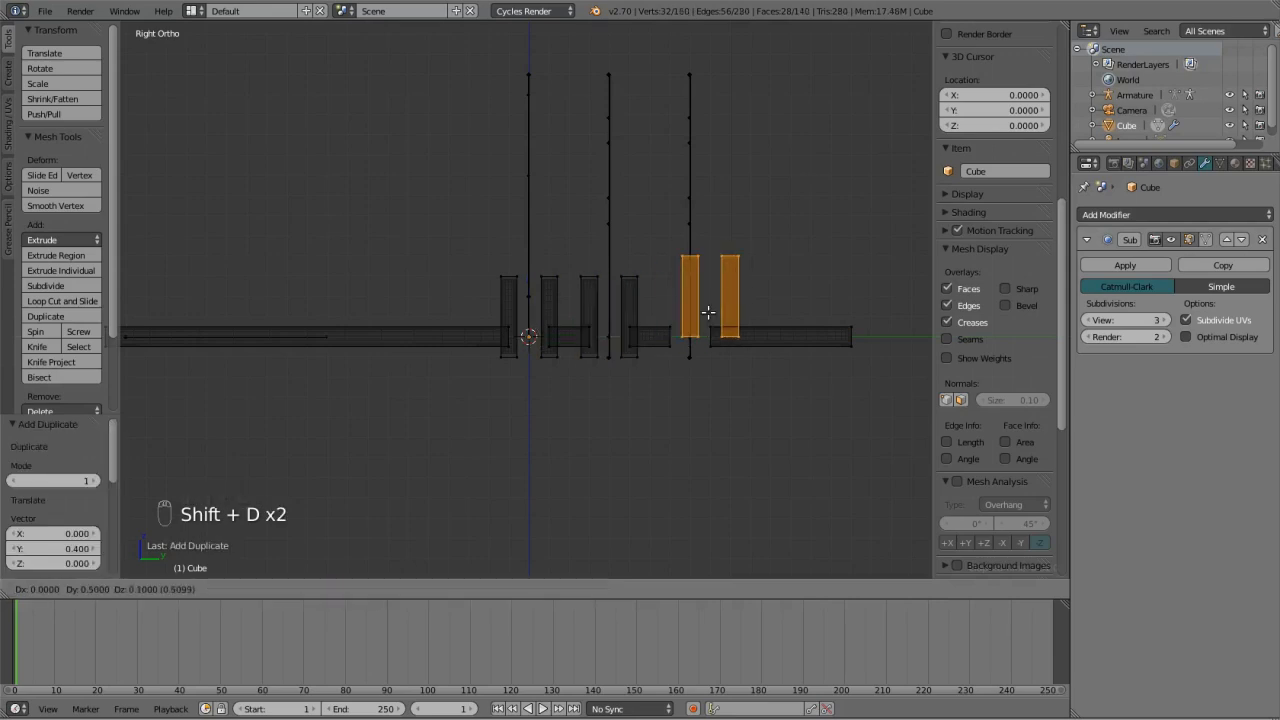
left_click(694, 331)
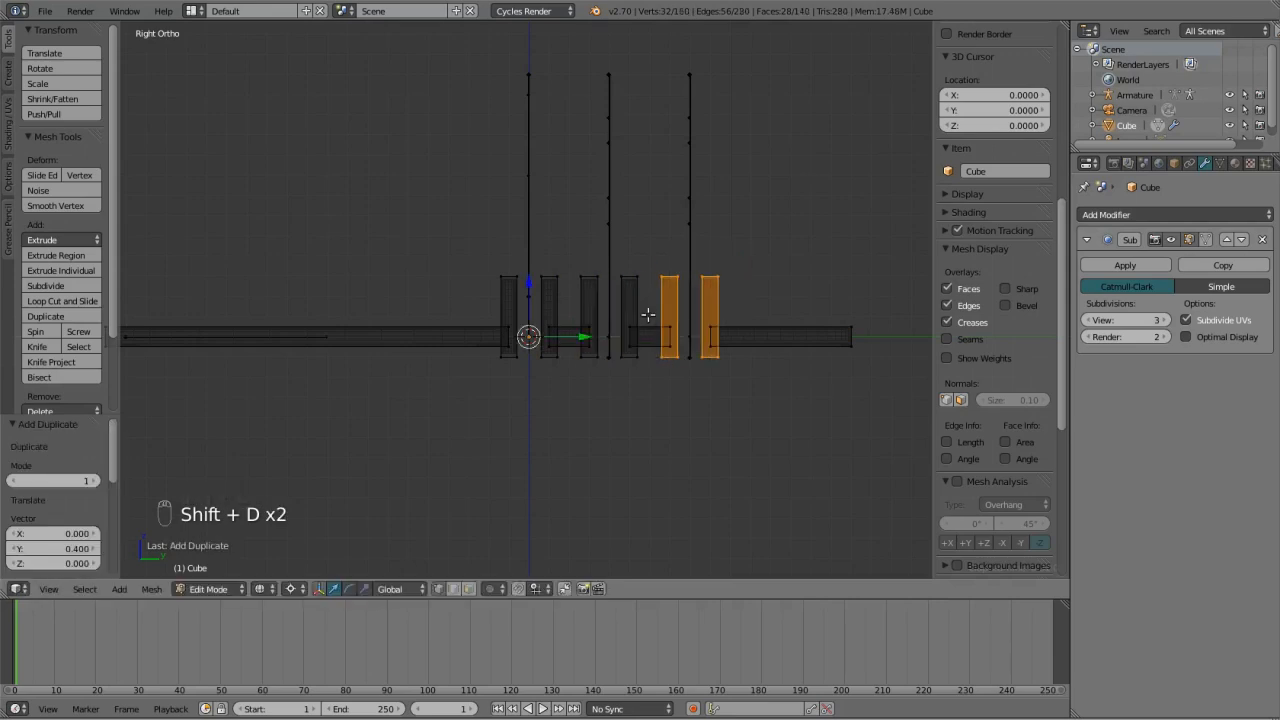
Return to Object Mode, examine the crankshaft from several angles and display it in solid shading.
middle_click_drag(526, 292, 502, 315)
key("Tab")
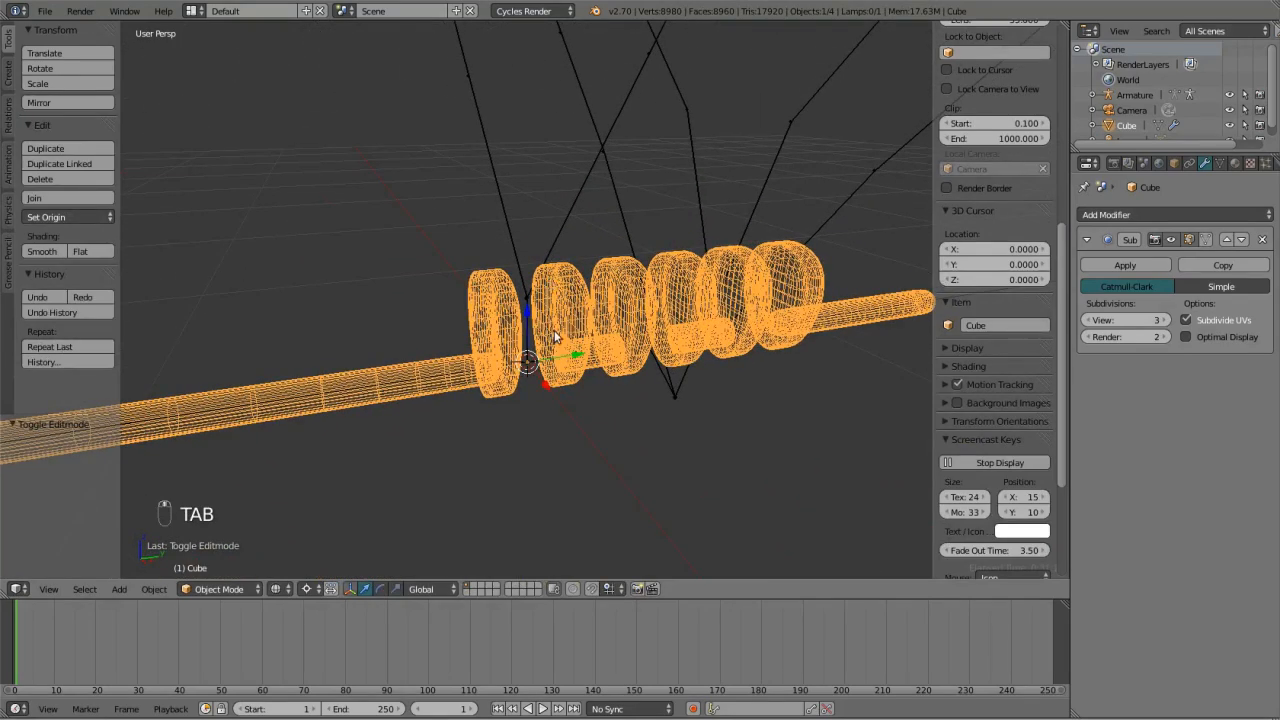
scroll(487, 265, "up", 3)
middle_click_drag(487, 265, 438, 307)
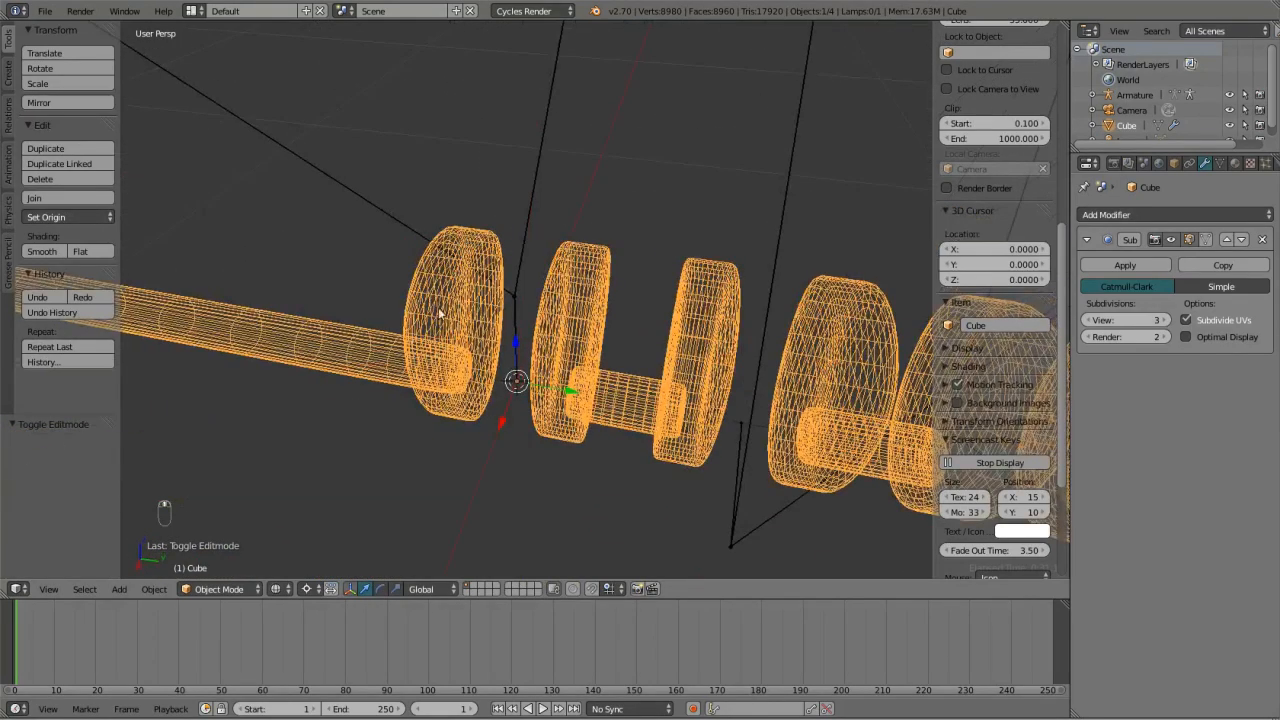
middle_click_drag(621, 320, 458, 227)
scroll(283, 303, "down", 4)
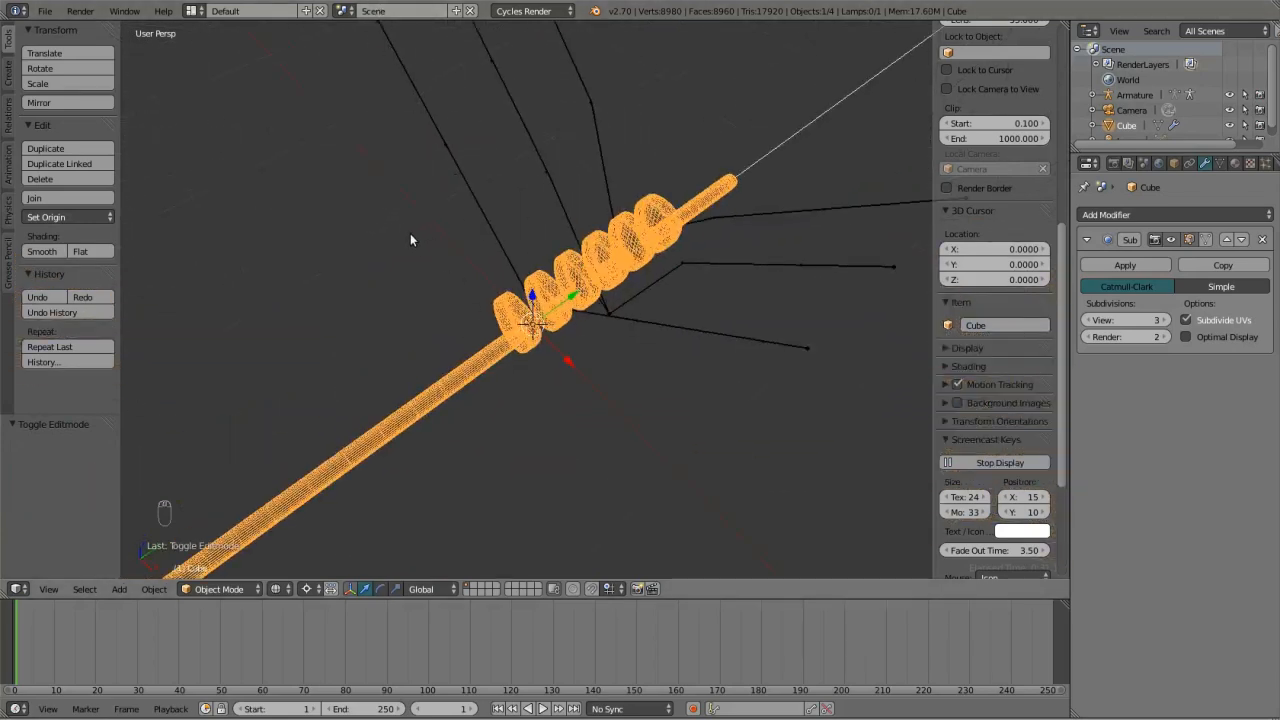
mouse_move(451, 194)
middle_mouse_down()
mouse_move(491, 209)
mouse_move(423, 141)
mouse_move(431, 96)
mouse_move(529, 275)
mouse_move(511, 398)
mouse_move(527, 456)
middle_mouse_up()
key("z")
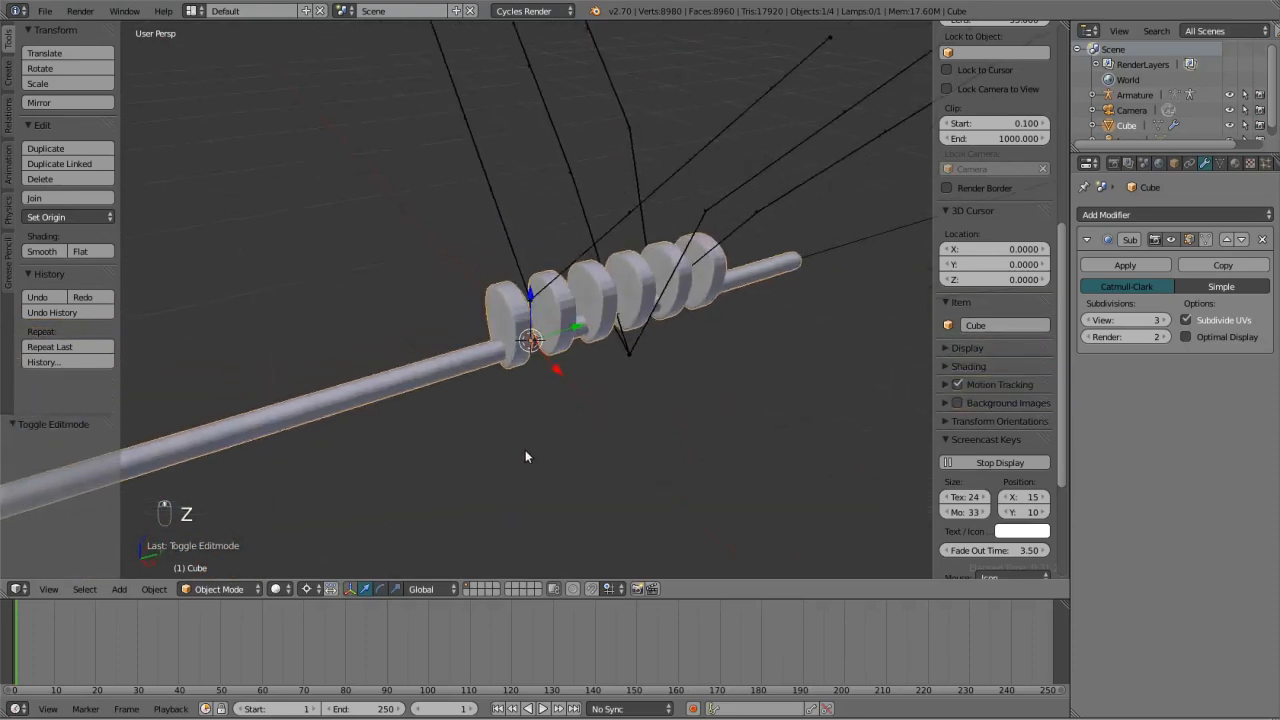
scroll(515, 340, "up", 2)
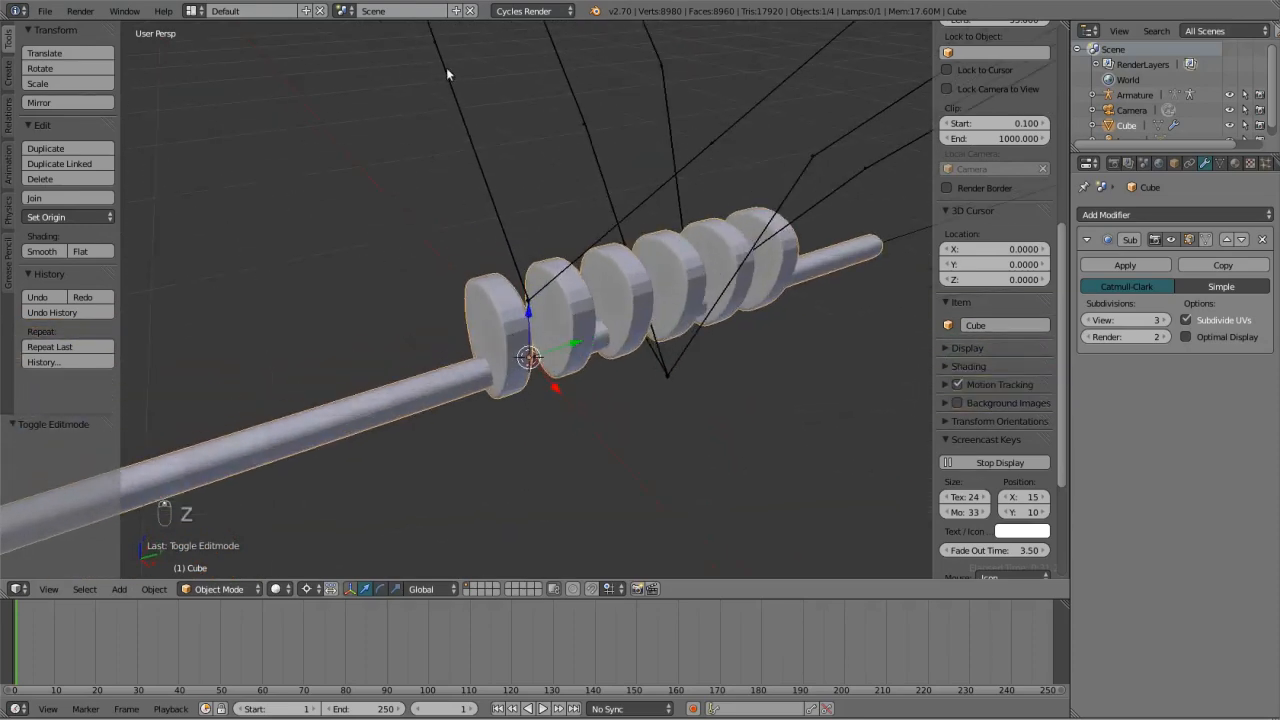
Add a separate cube object at the origin, apart from the crankshaft mesh.
key("shift+a")
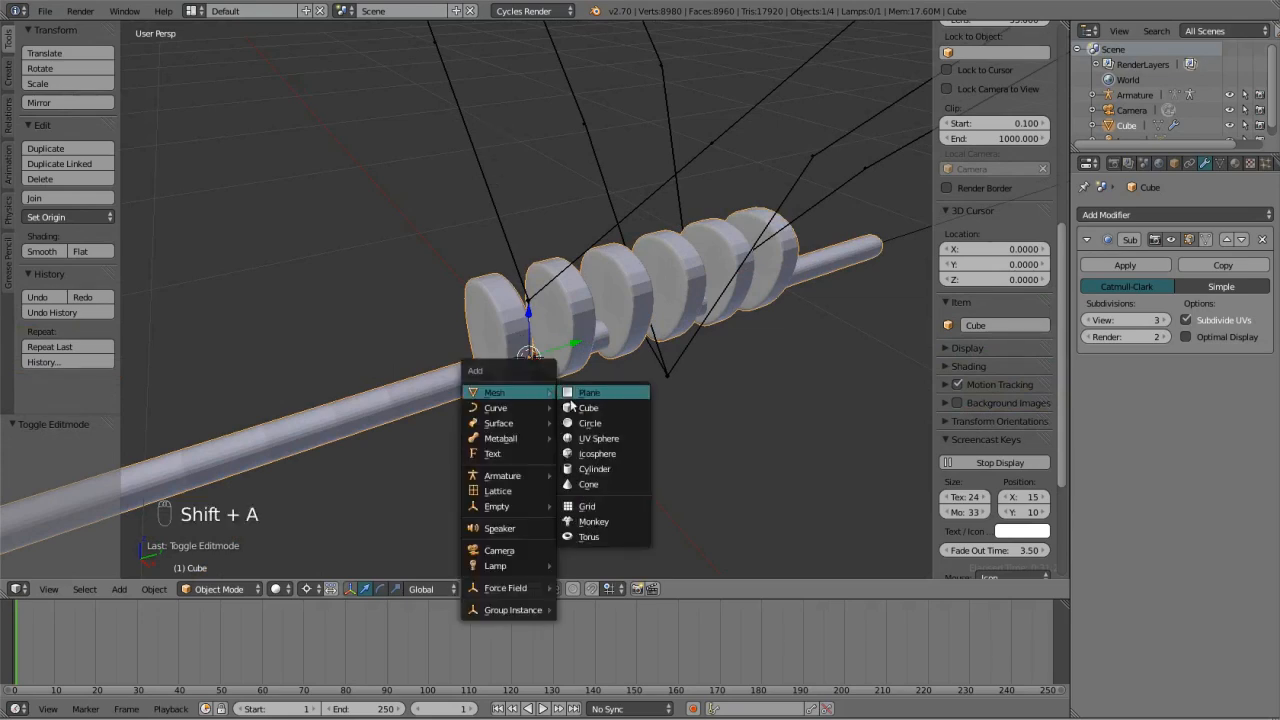
left_click(588, 409)
scroll(484, 343, "down", 6)
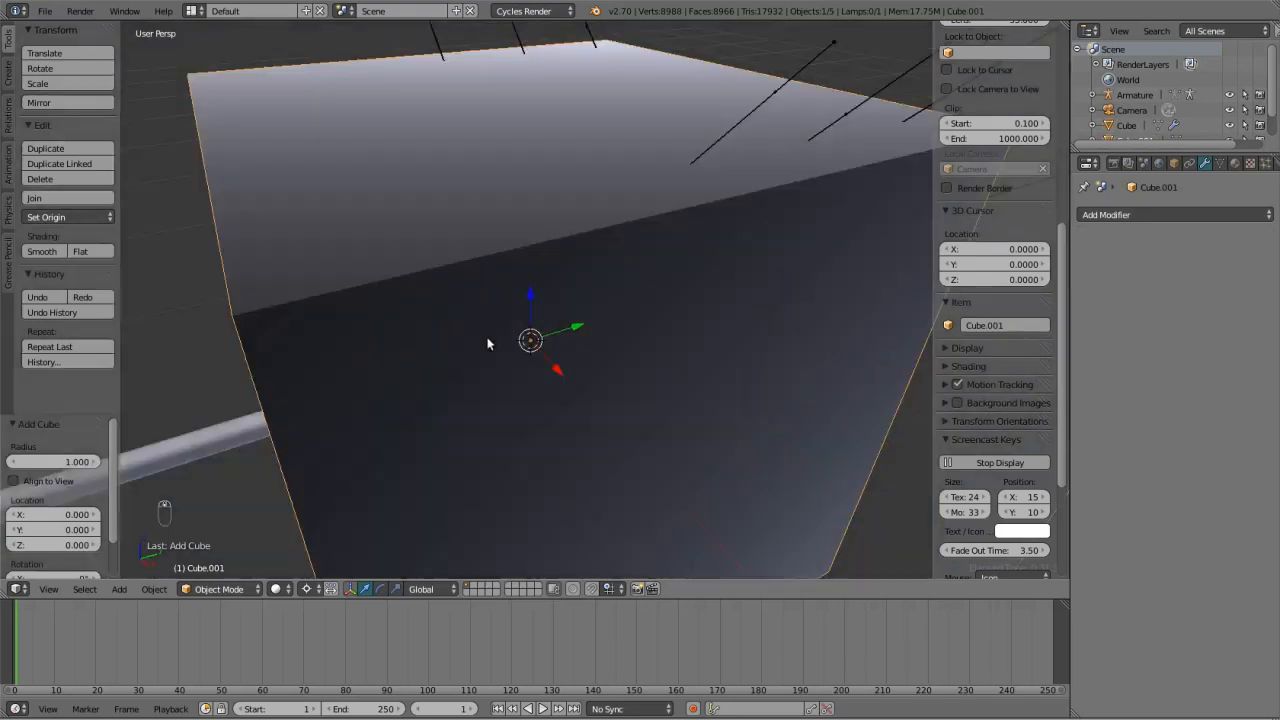
key("KP_1")
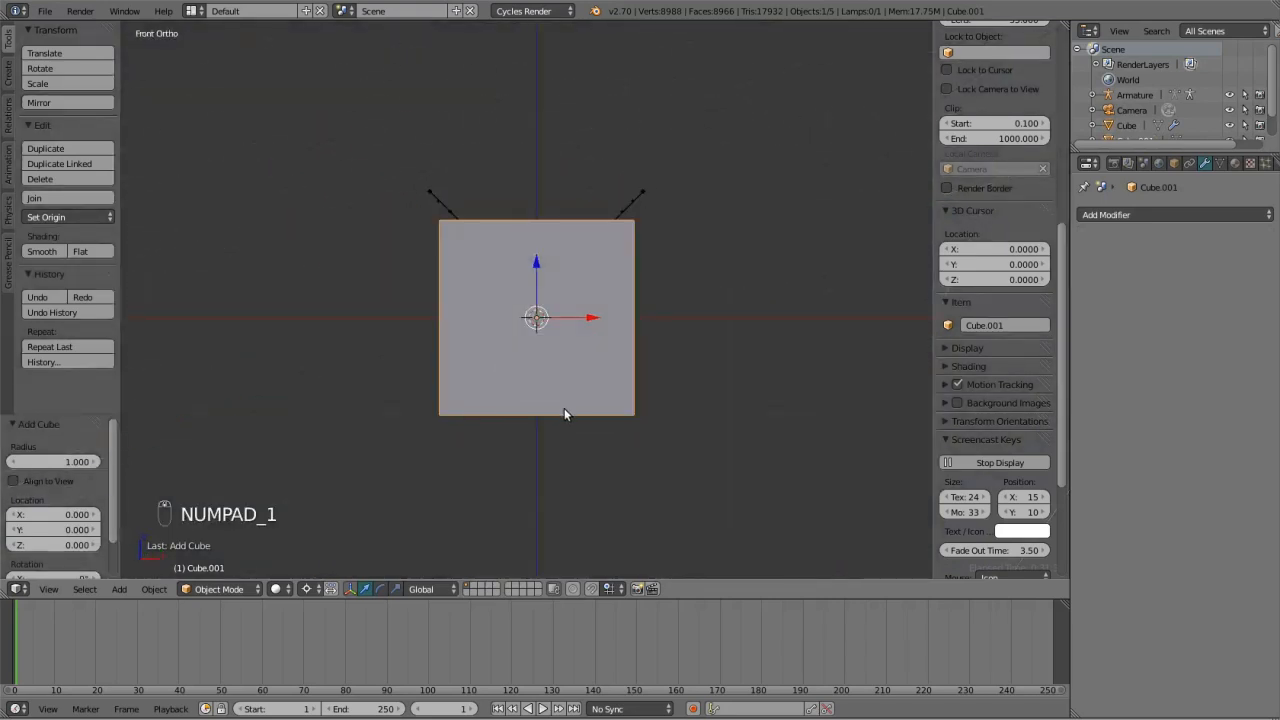
Display the scene as wireframe and add a Subdivision Surface modifier to the new cube.
key("z")
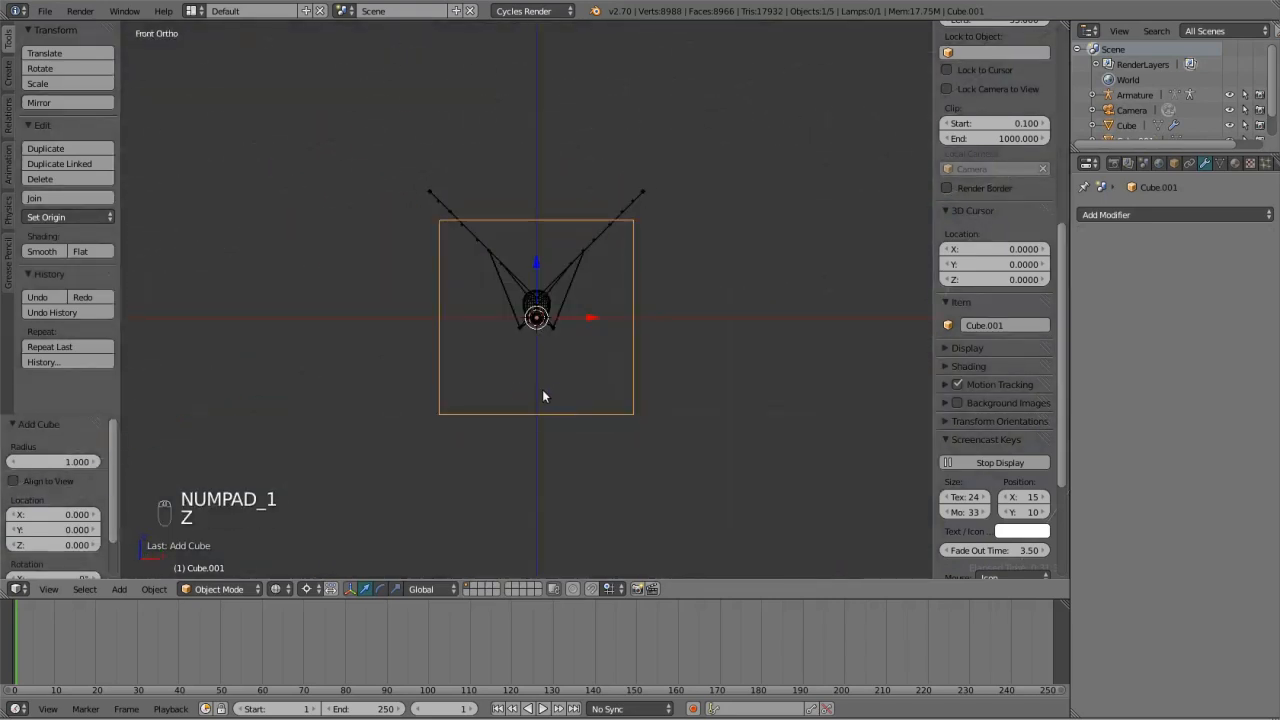
left_click(1138, 213)
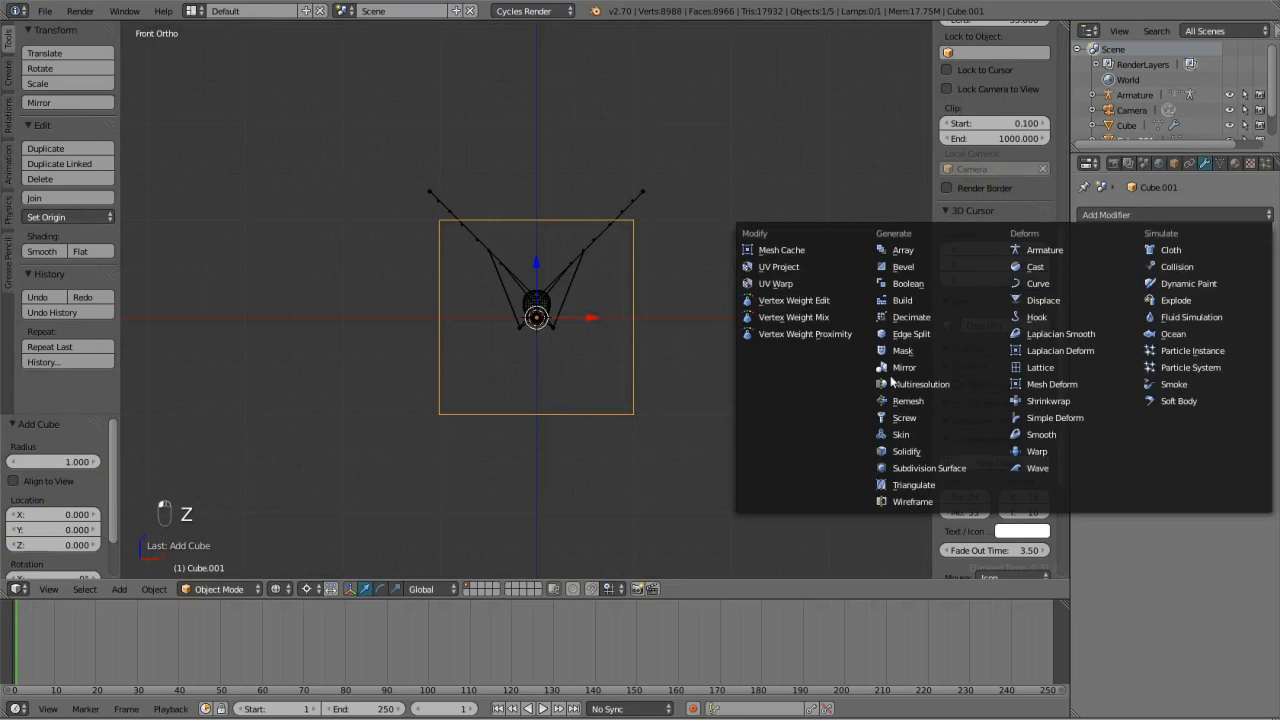
left_click(906, 468)
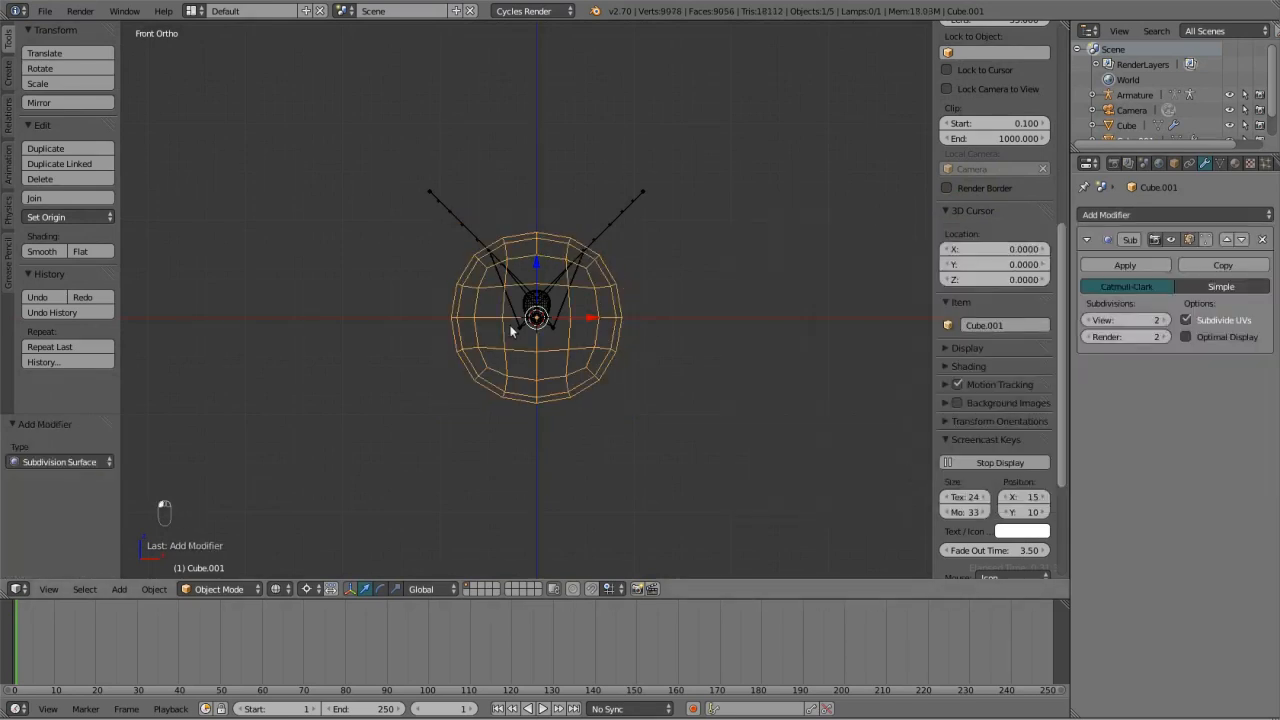
Add two edge loops around the cube, sliding one all the way to each Y end.
key("KP_3")
key("Tab")
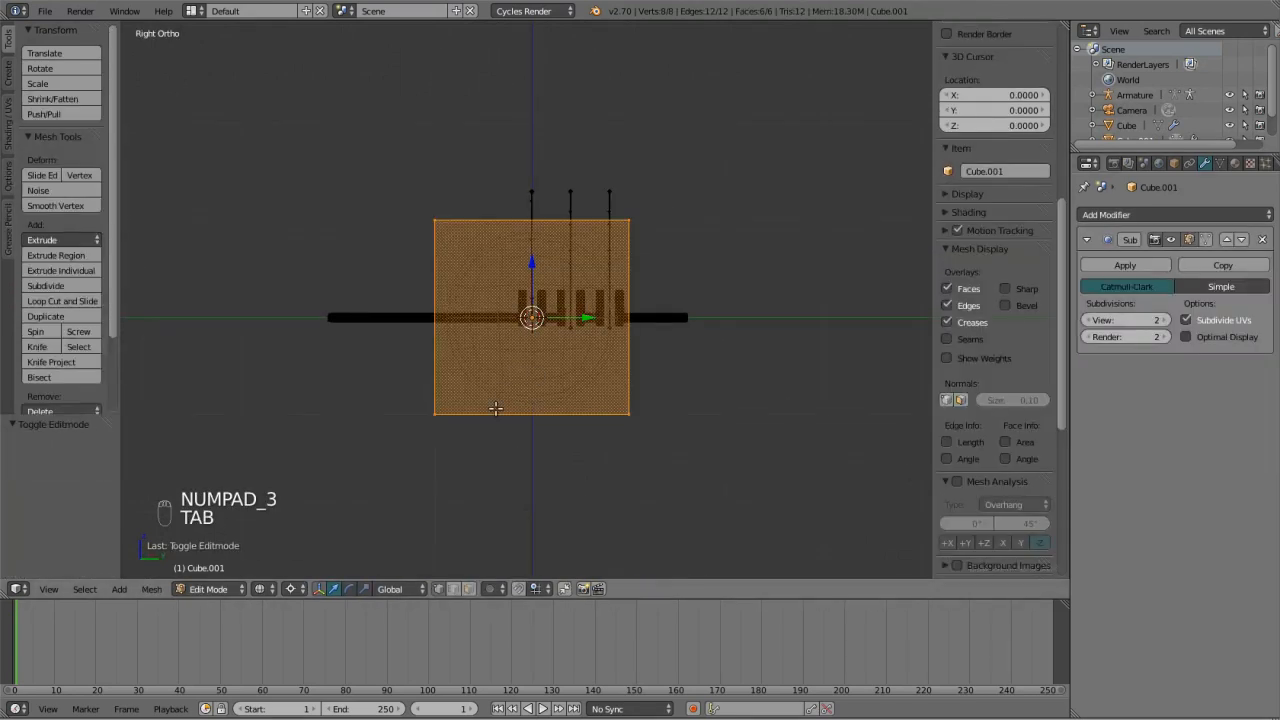
key("ctrl+r")
key("ctrl+r")
left_click(540, 403)
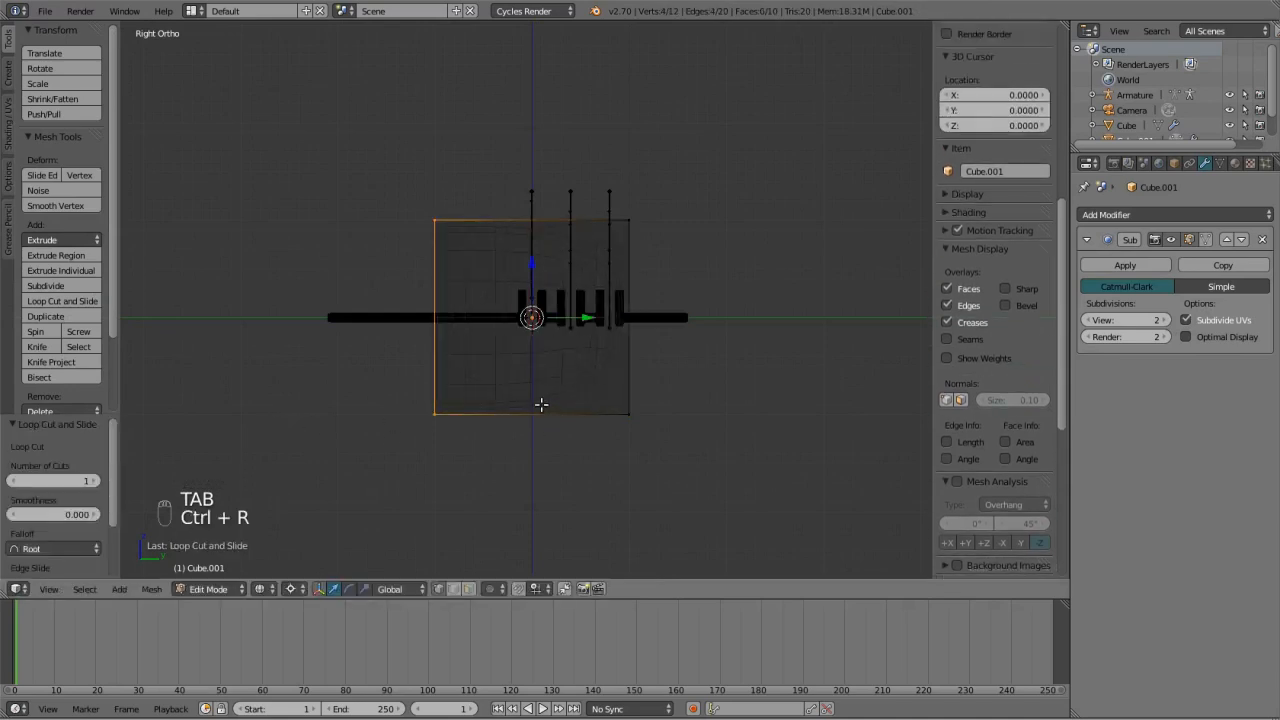
right_click(640, 383)
Delete the large face on the cube's negative X side.
middle_click_drag(369, 380, 470, 536)
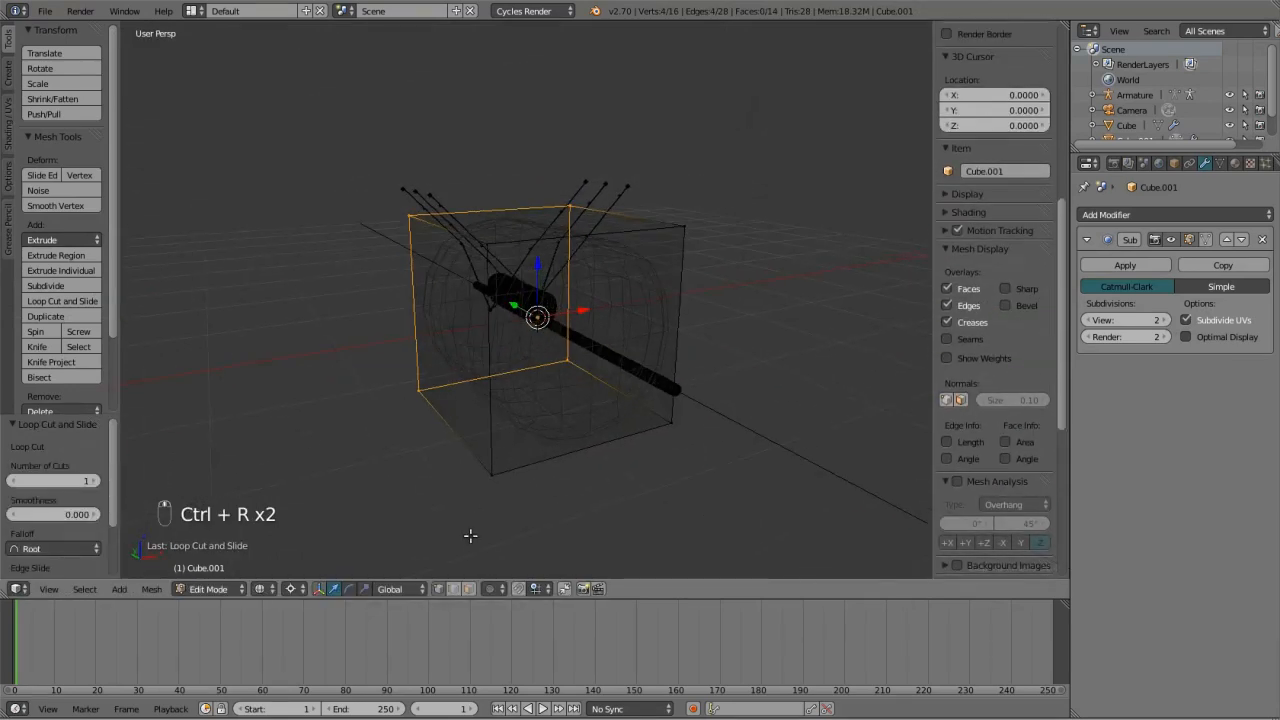
left_click(470, 589)
right_click(442, 337)
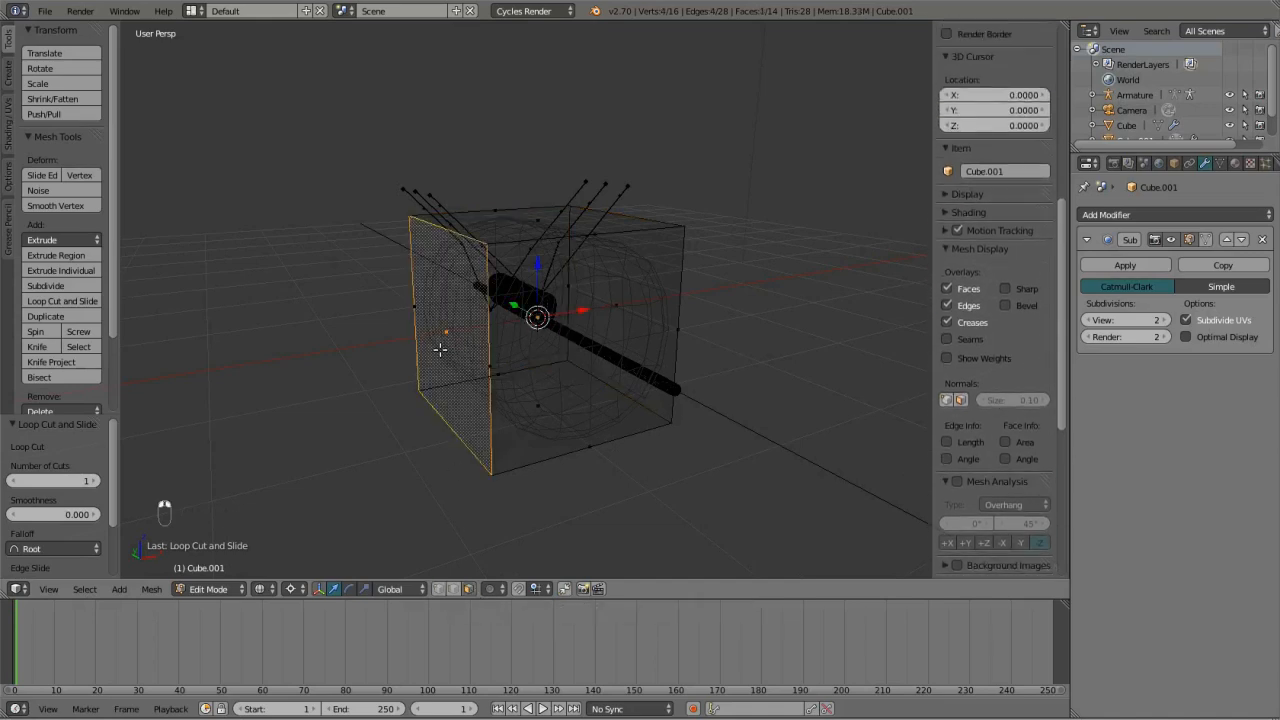
key("Delete")
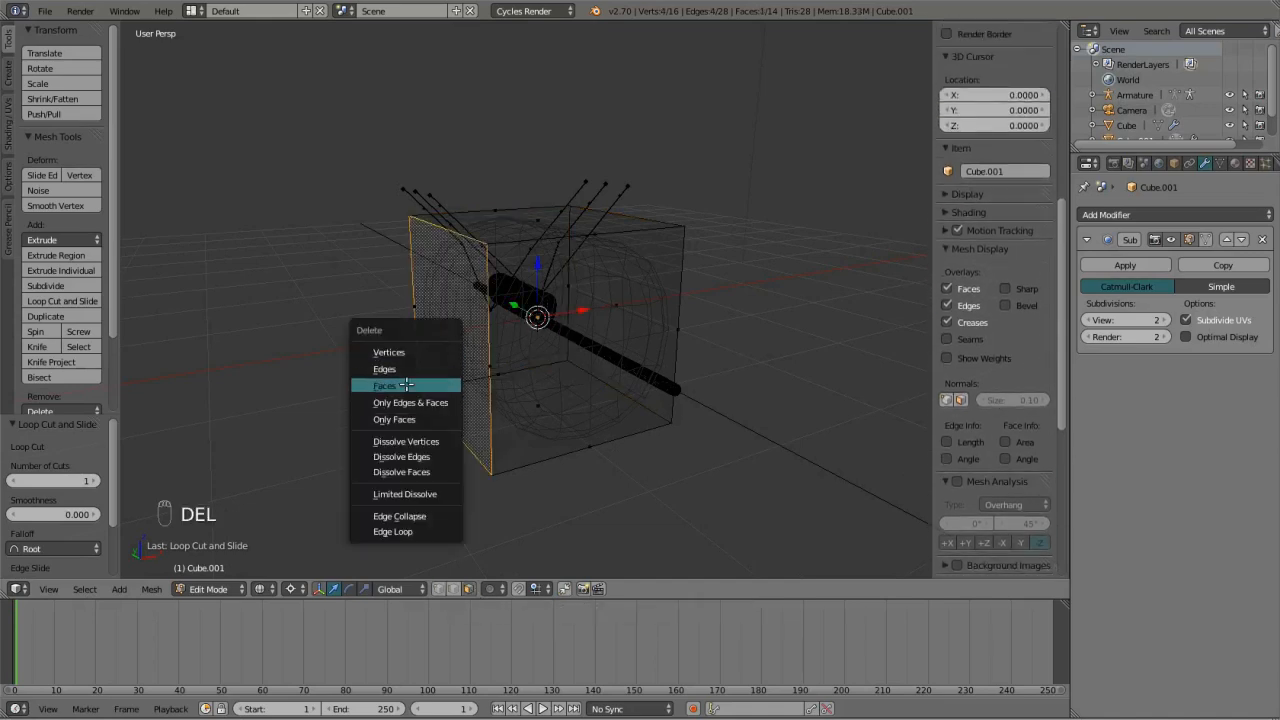
left_click(430, 381)
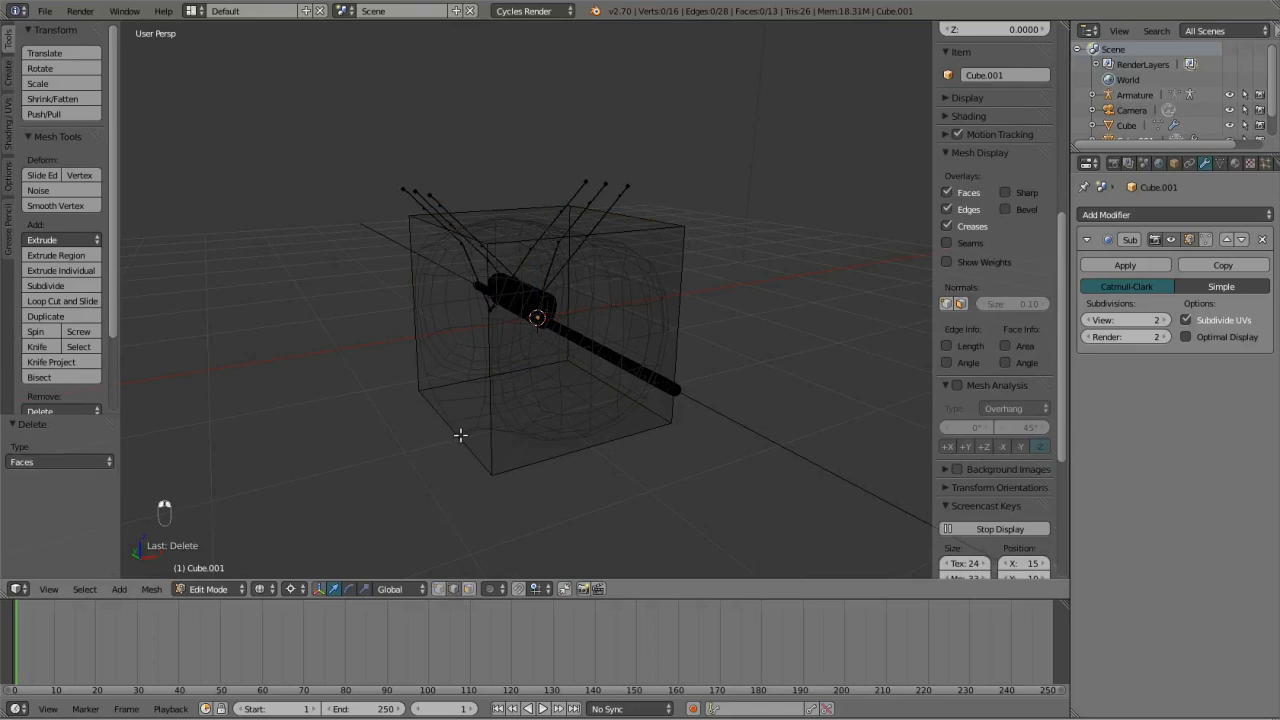
Extrude the opening's border scaled to 0.5 and move the new inner loop -0.5 along X.
right_click(487, 468, "alt")
type("es.5")
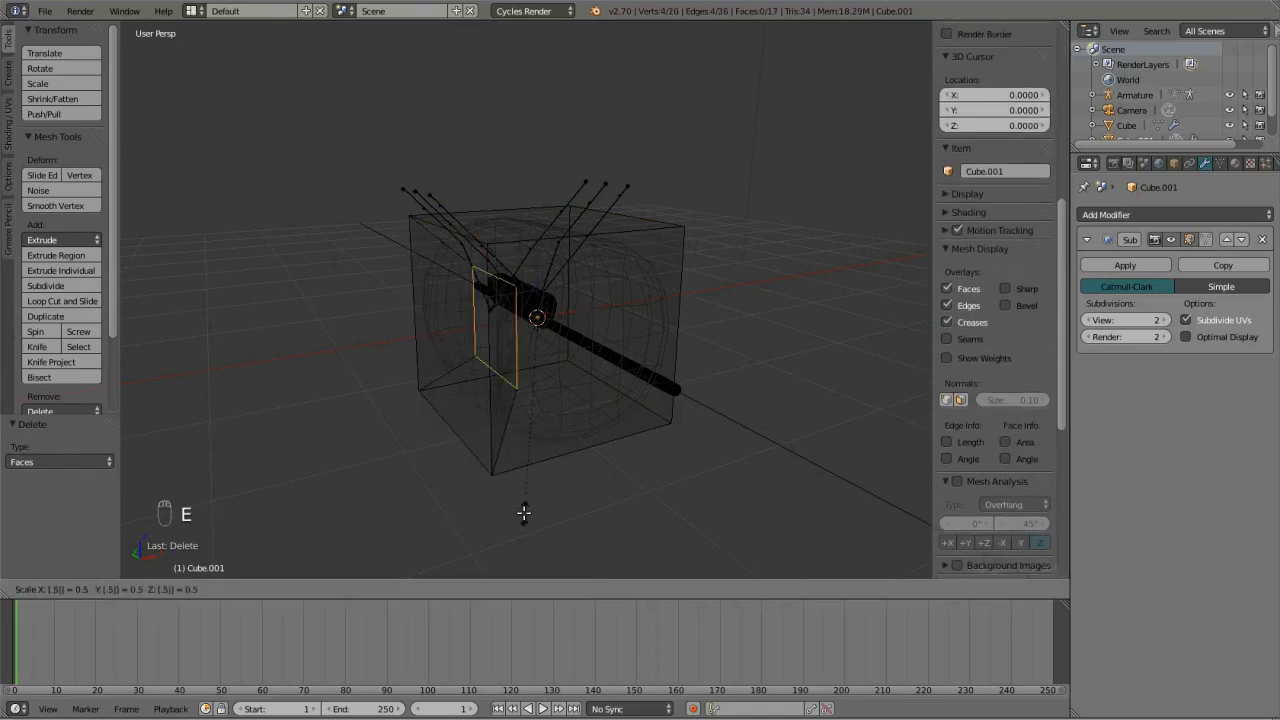
key("Return")
key("KP_1")
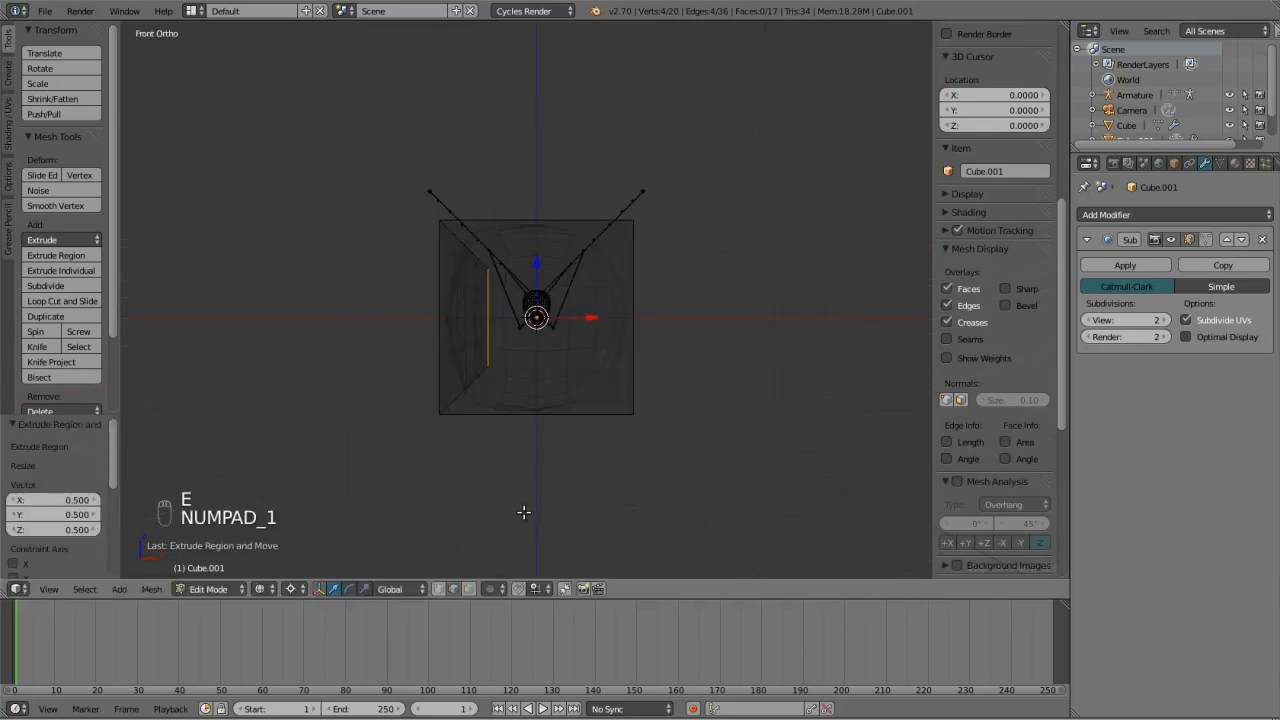
key("g")
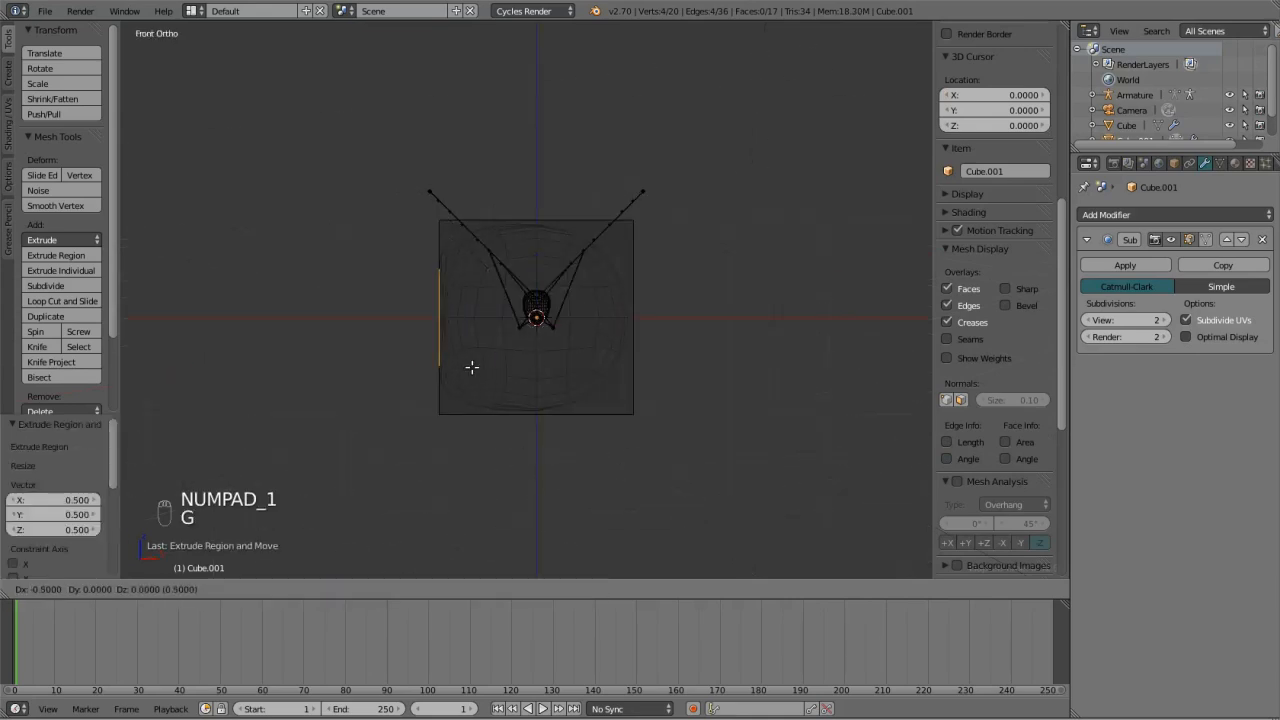
left_click(474, 366)
Extrude the inner loop -5 along X to form the rod's long shank.
scroll(477, 351, "down", 5)
scroll(477, 351, "down", 1)
key("e")
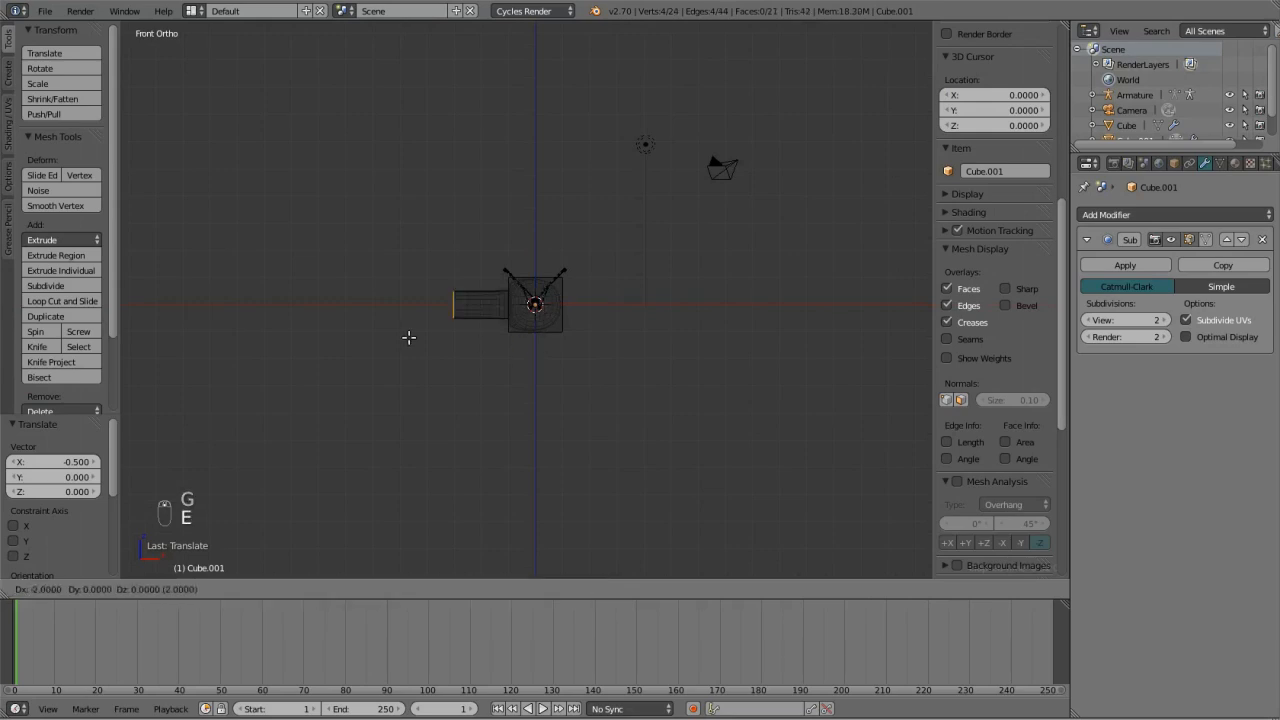
left_click(404, 340)
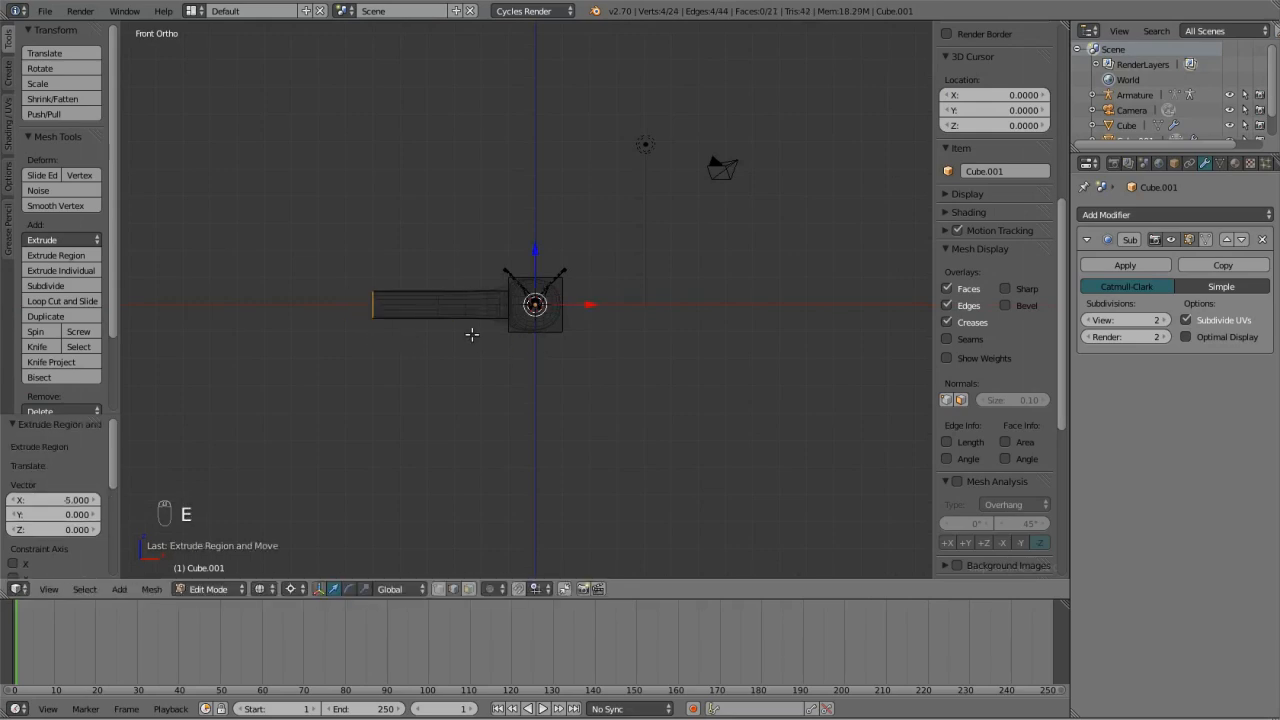
Move the whole half-rod mesh along positive X until the shank's open end lies at the origin.
key("a")
key("a")
key("a")
key("g")
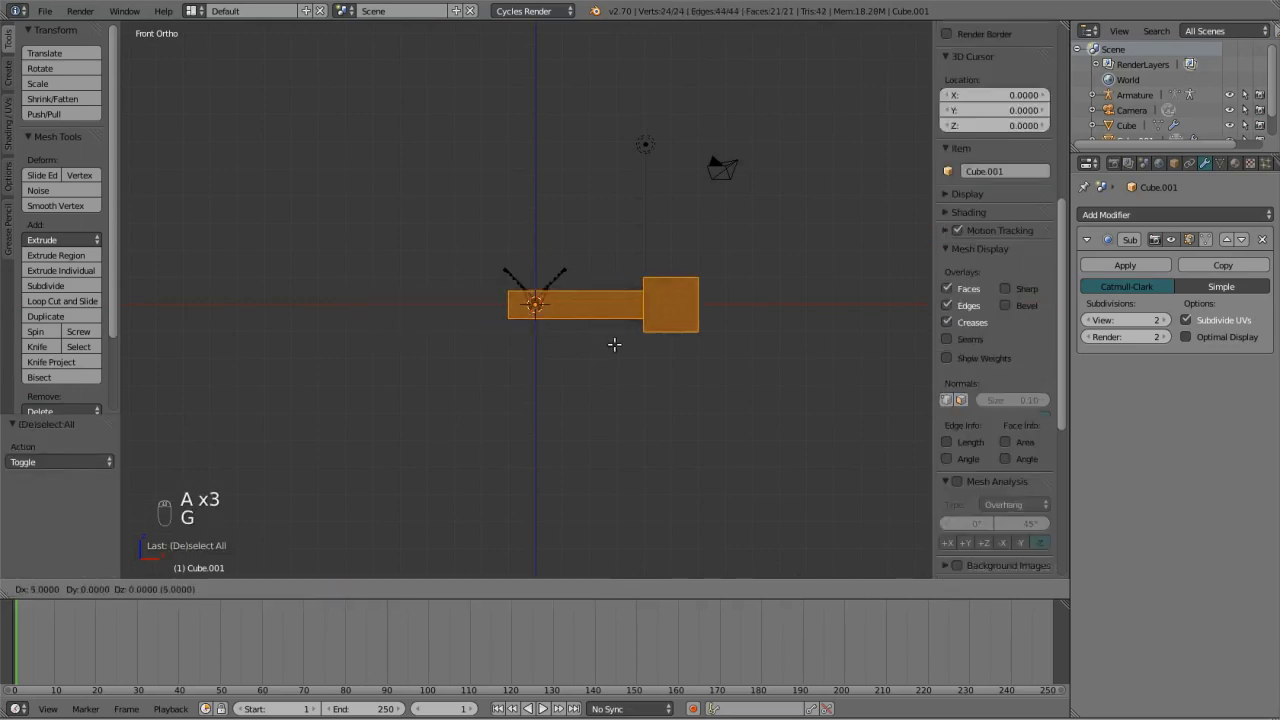
left_click(636, 346)
Duplicate the half-rod in place and mirror the copy along X.
key("shift+d")
right_click(540, 349)
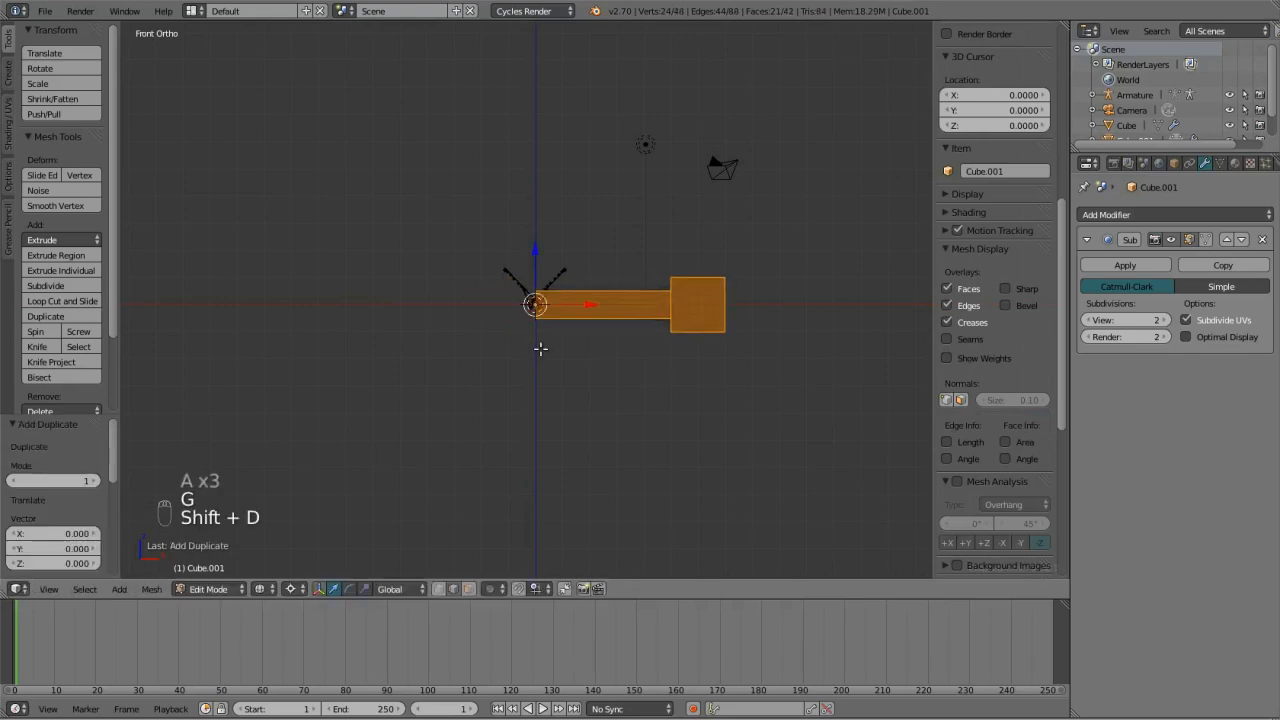
key("ctrl+m")
key("x")
left_click(540, 349)
Select both rod halves and join them at the seam with Remove Doubles.
key("a")
key("a")
key("a")
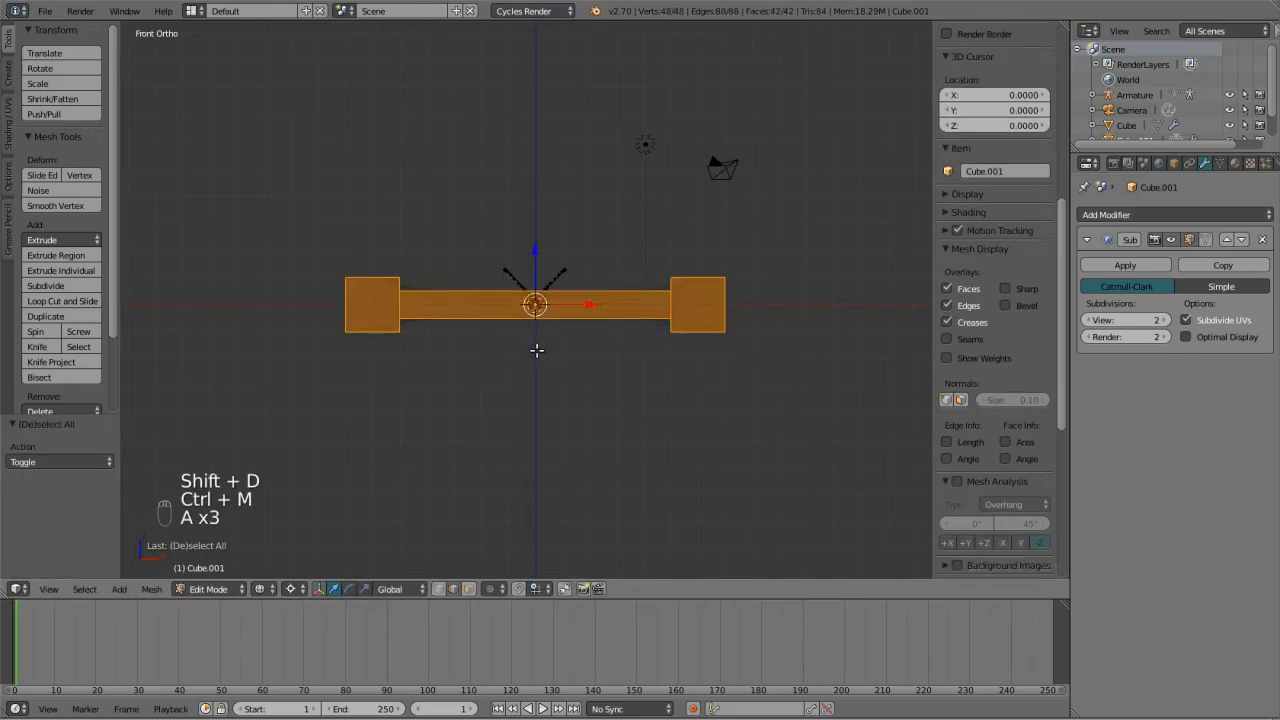
scroll(65, 320, "down", 3)
left_click(59, 351)
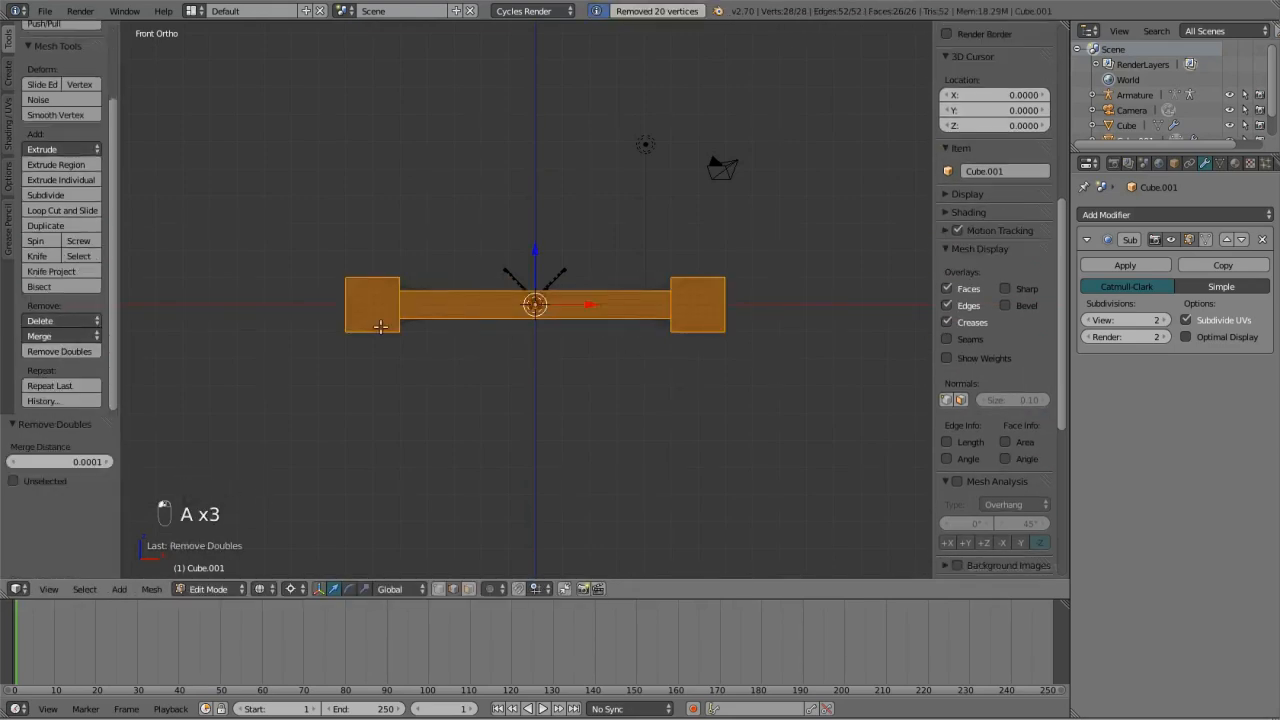
Box-select the seam vertices at the middle of the rod and dissolve their edges and vertices.
scroll(441, 294, "up", 4)
scroll(441, 294, "up", 4)
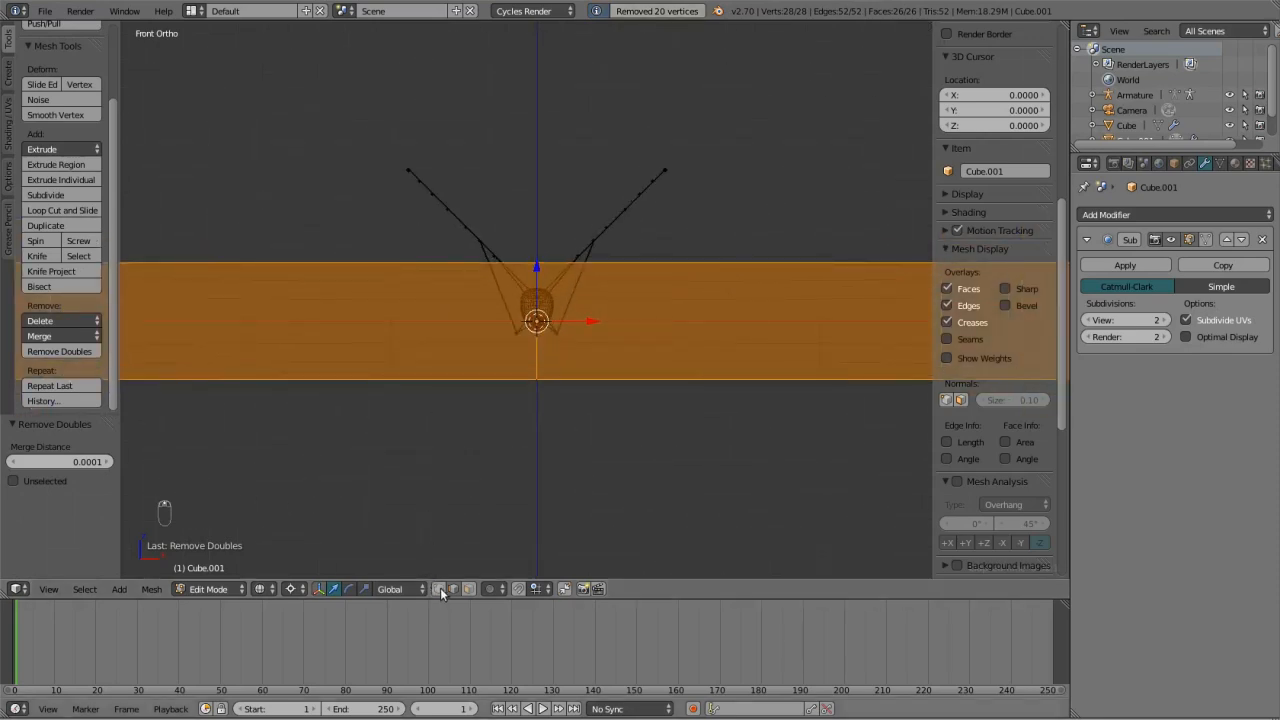
key("a")
key("b")
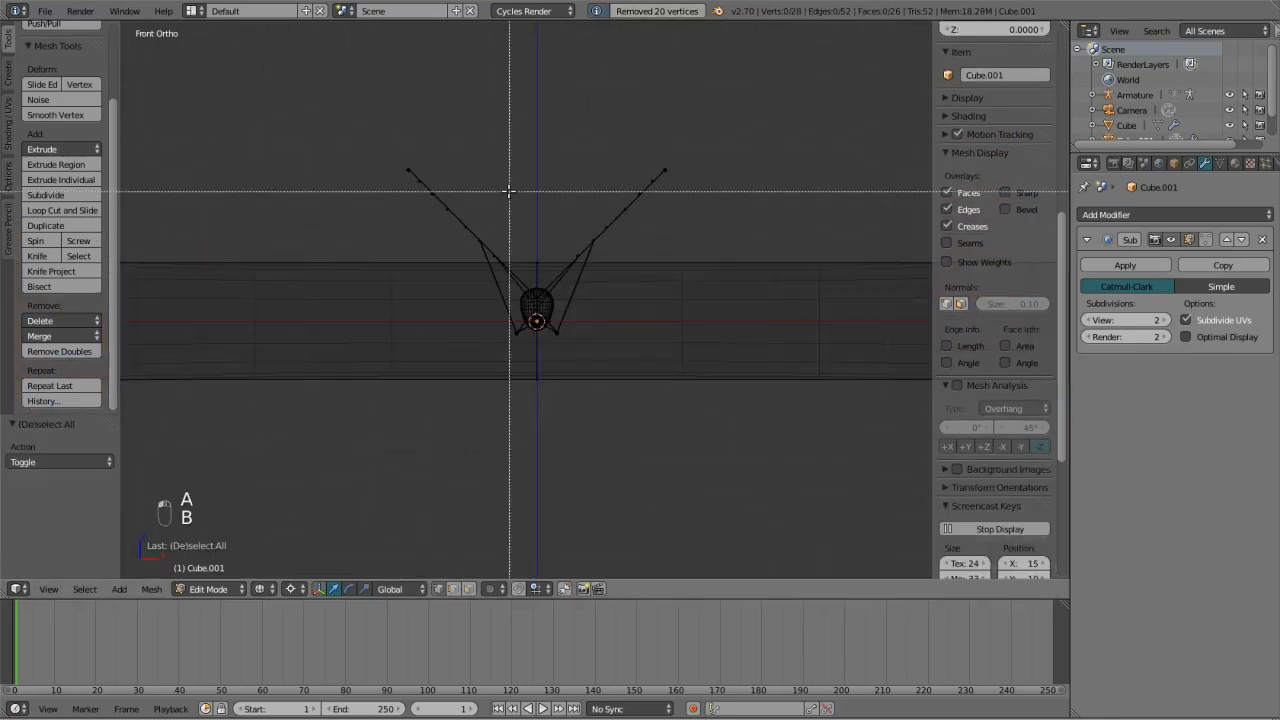
left_click_drag(509, 191, 571, 426)
key("Delete")
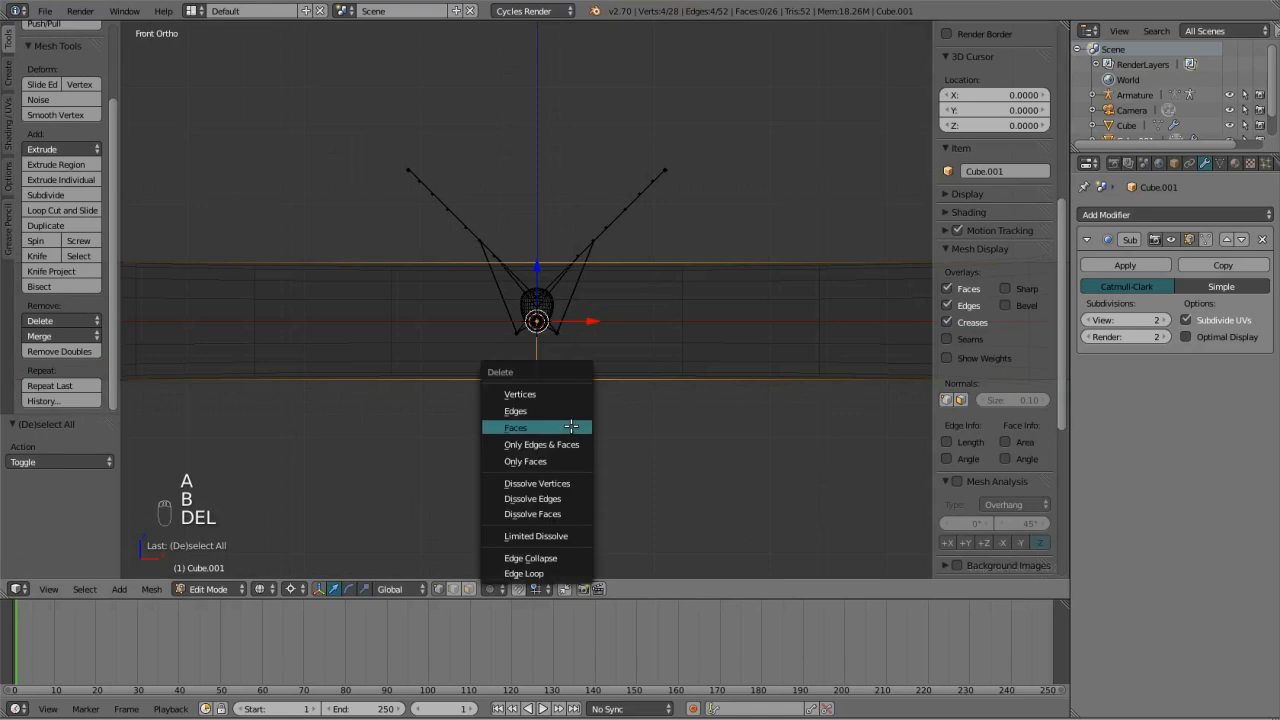
left_click(570, 498)
key("Delete")
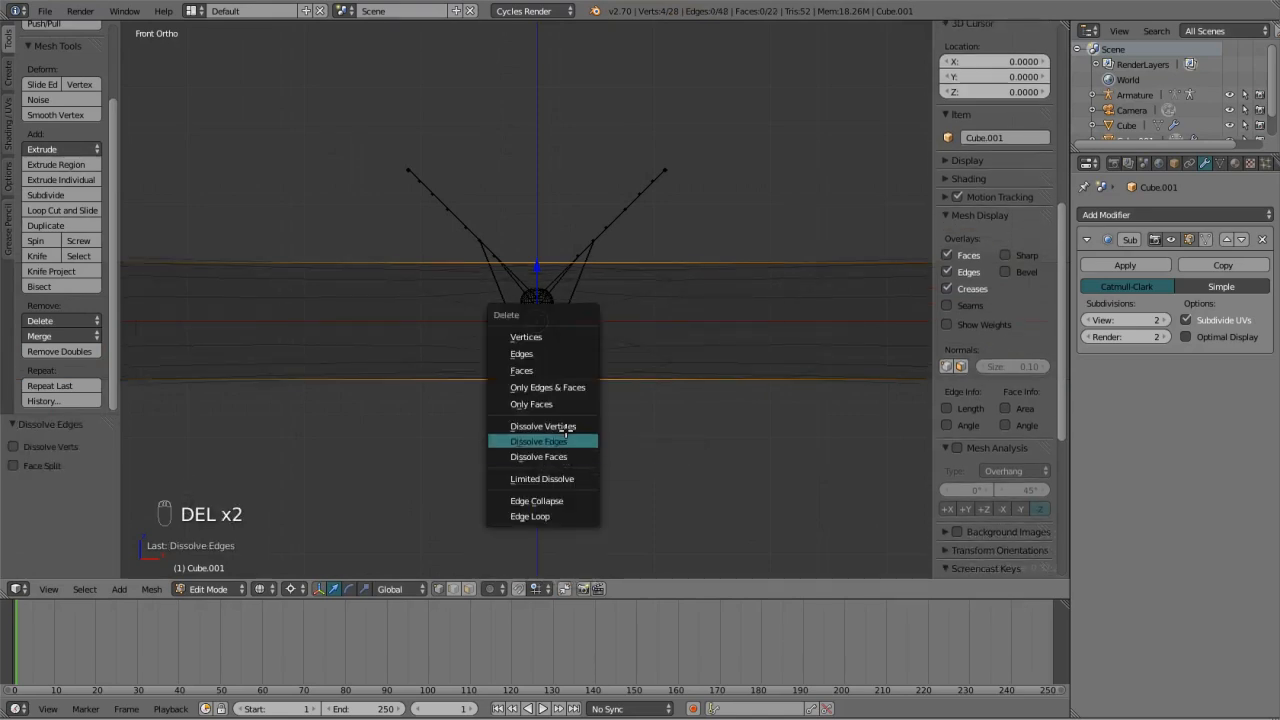
left_click(566, 427)
Display the rod in solid shading and recalculate the normals of all its faces to point outside.
scroll(566, 348, "down", 5)
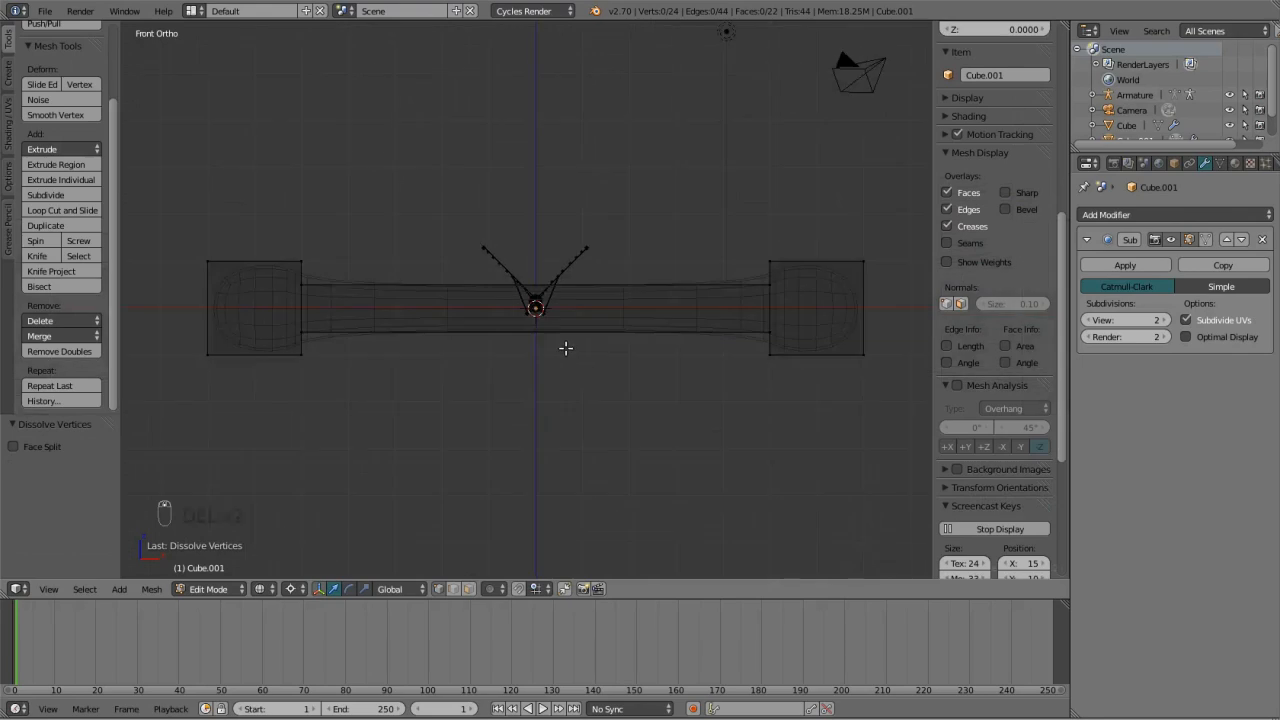
mouse_move(566, 348)
middle_mouse_down()
mouse_move(520, 437)
mouse_move(507, 352)
middle_mouse_up()
key("z")
key("Tab")
middle_click_drag(461, 313, 403, 243)
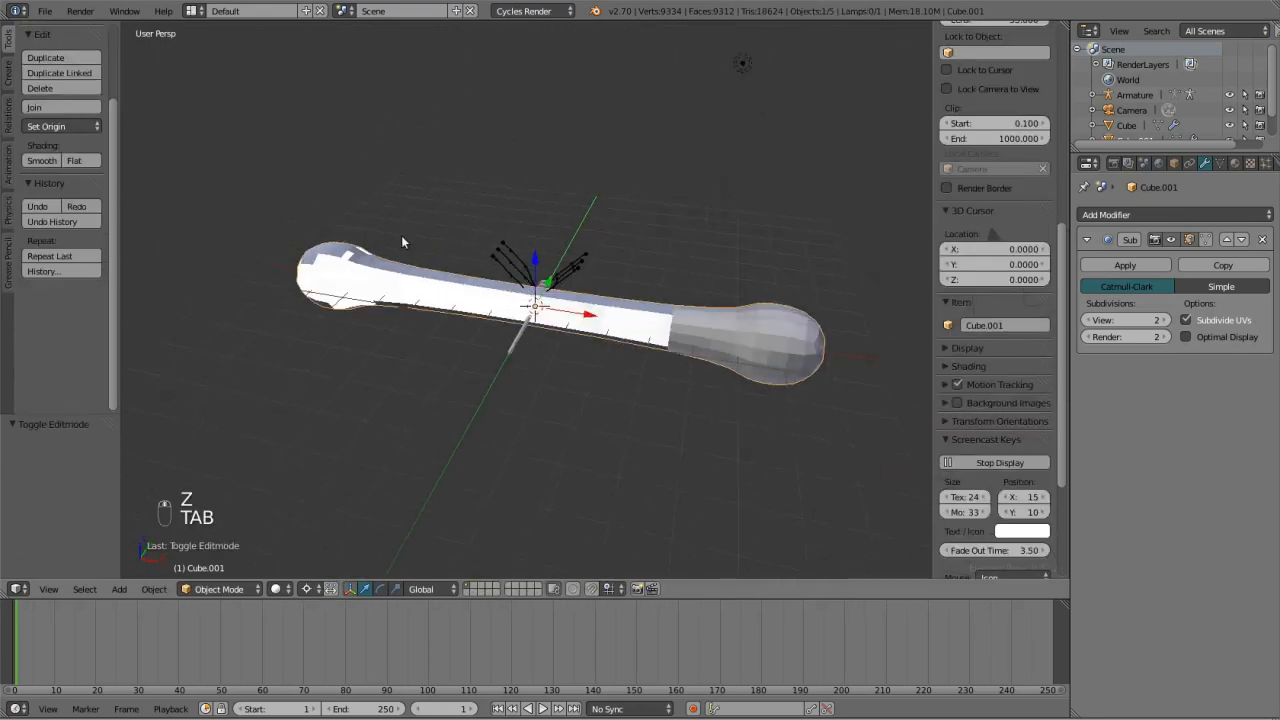
key("Tab")
key("a")
key("a")
key("a")
key("a")
key("a")
key("a")
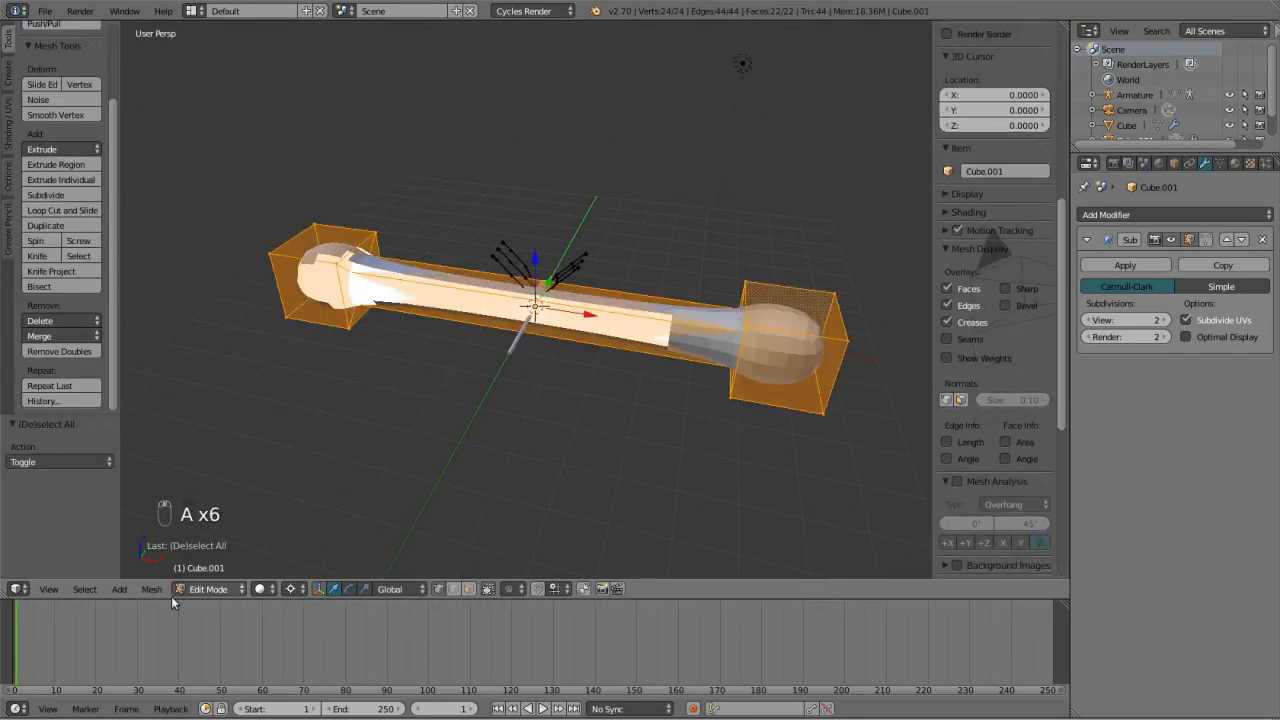
left_click(151, 589)
mouse_move(209, 345)
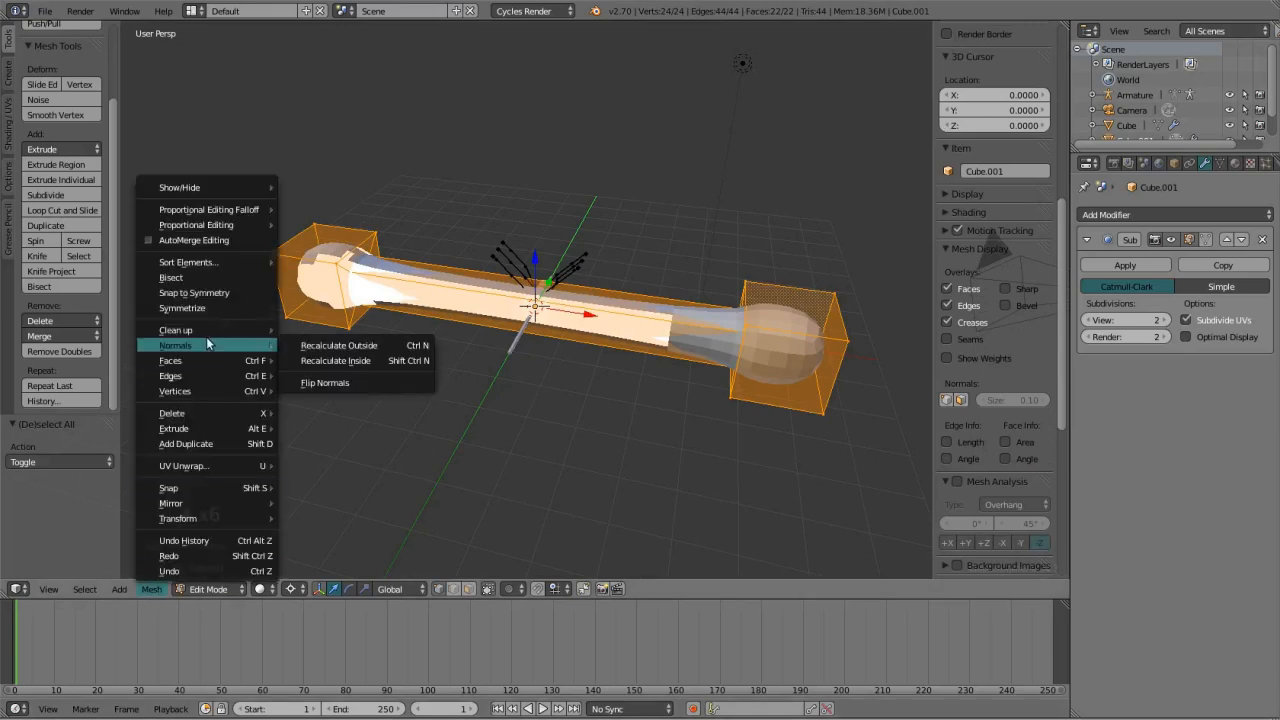
left_click(405, 347)
Return to Object Mode and apply smooth shading to the rod.
key("Tab")
middle_click_drag(403, 338, 59, 175)
left_click(43, 162)
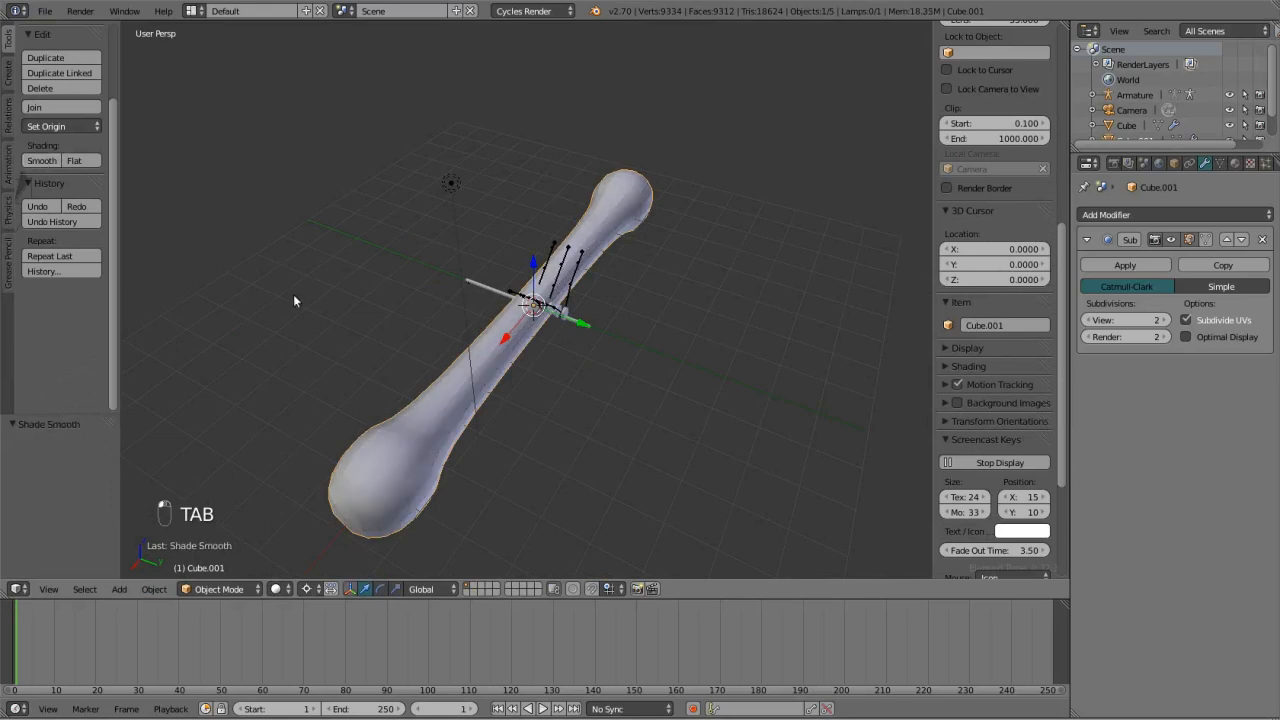
Add two lengthwise edge loops to the rod, one slid to each Y side, to flatten its sides.
middle_click_drag(294, 300, 511, 481)
key("Tab")
key("ctrl+r")
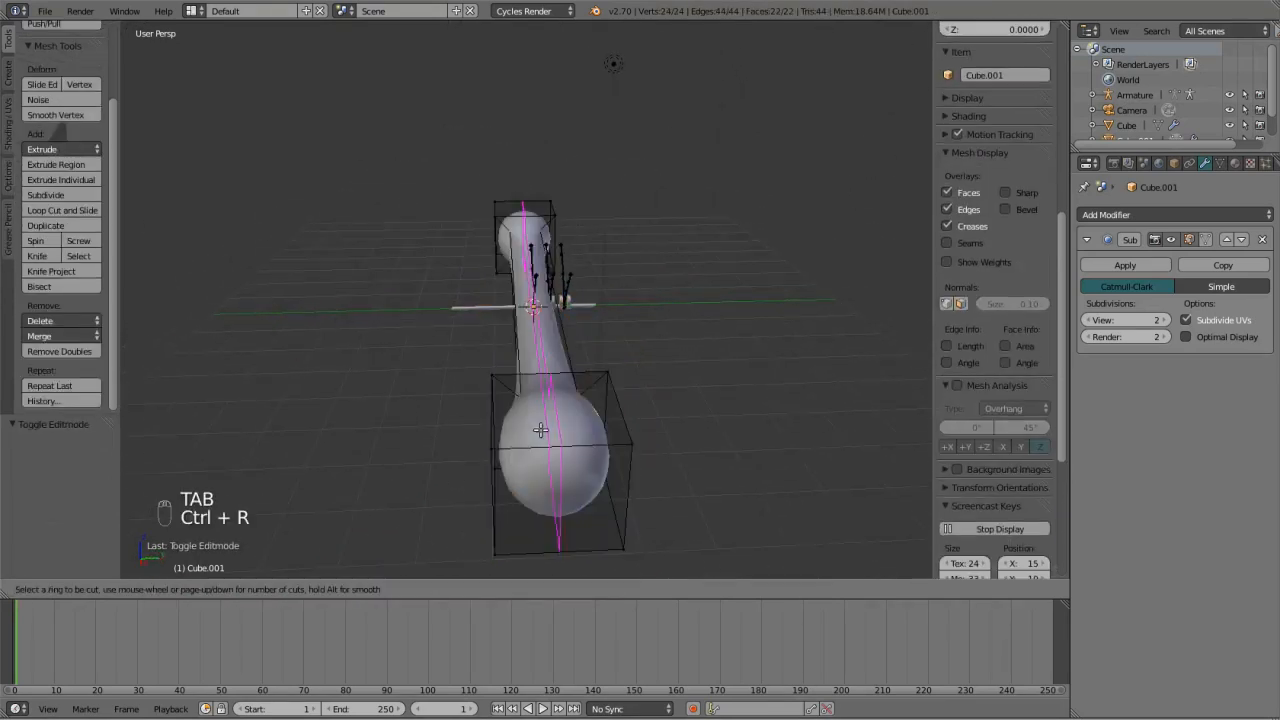
left_click(563, 441)
right_click(177, 431)
key("ctrl+r")
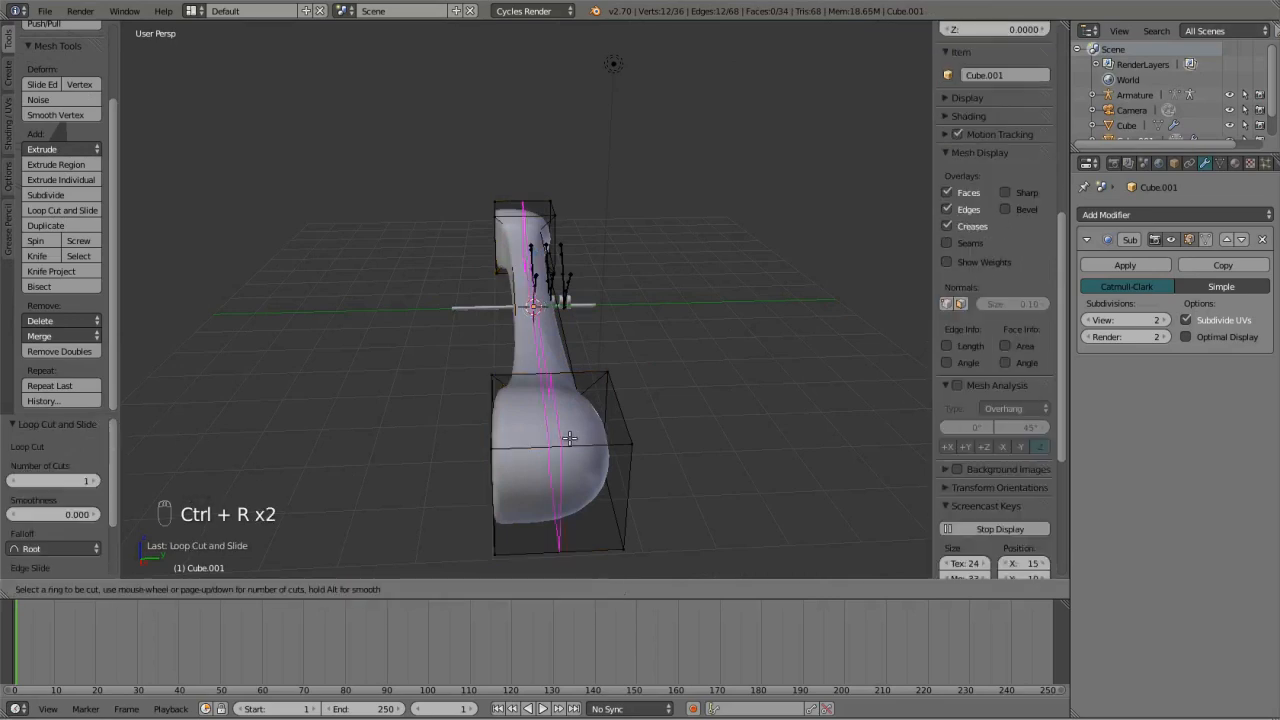
left_click(570, 438)
right_click(620, 393)
key("Tab")
middle_click_drag(562, 421, 470, 432)
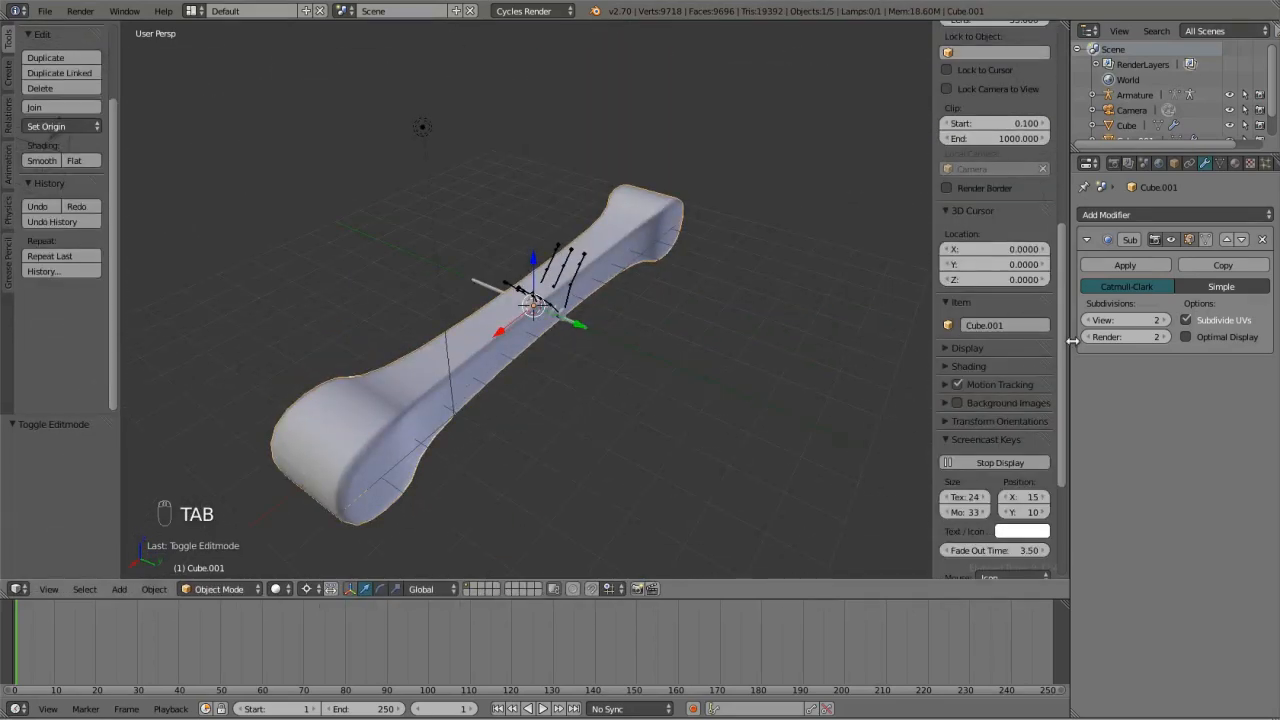
Scale the rod object to 0.2 in front wireframe view.
key("KP_1")
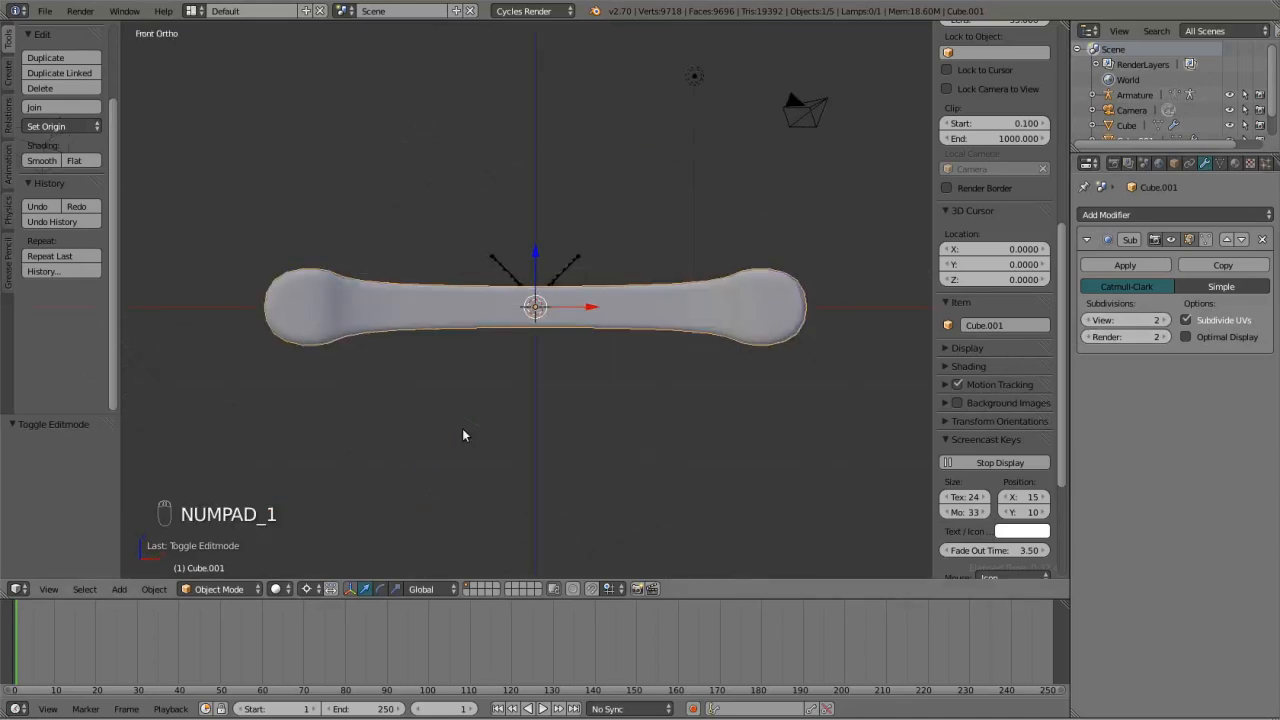
key("z")
key("s")
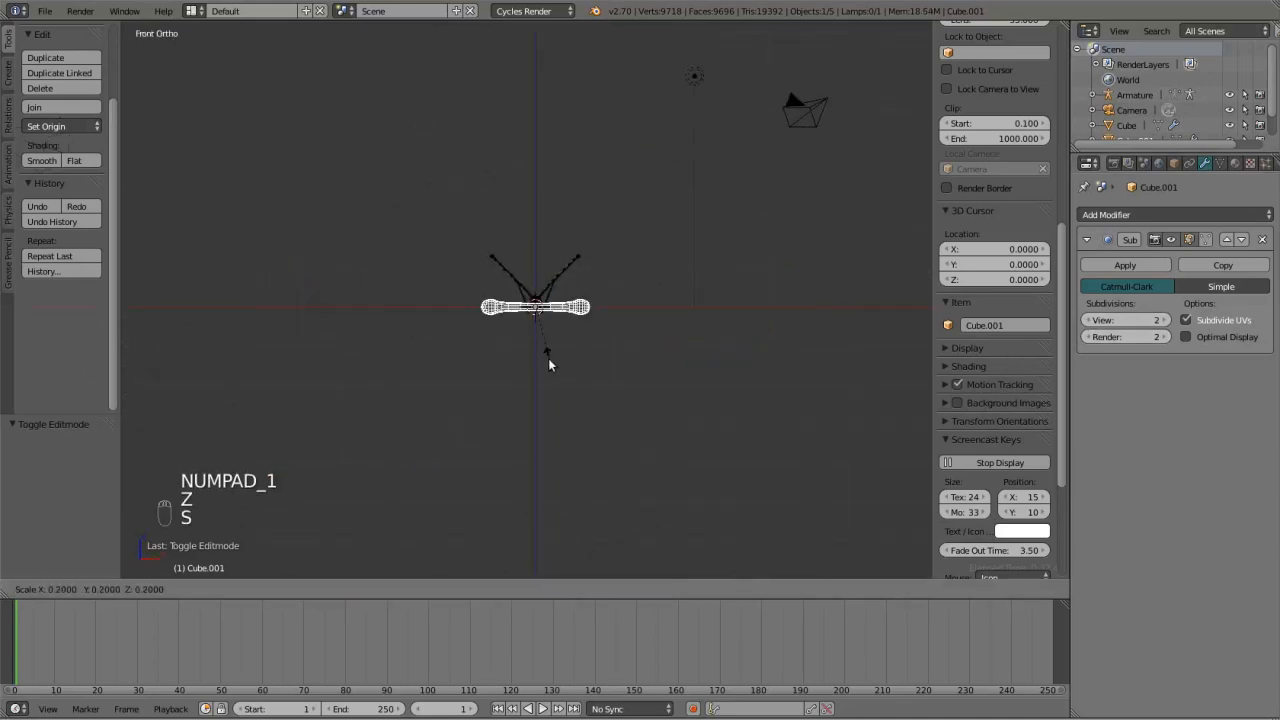
left_click(548, 358)
scroll(548, 358, "up", 10)
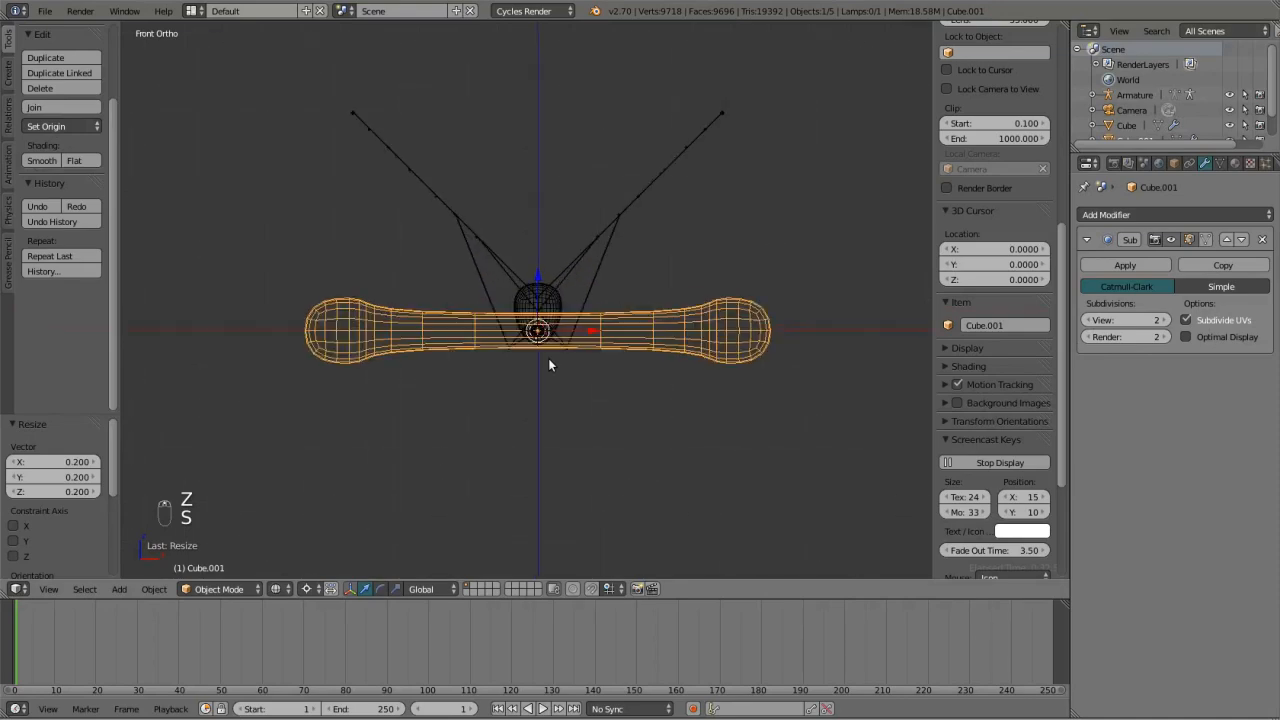
Scale the rod object by a further factor of 0.2 in front view.
scroll(690, 386, "down", 5)
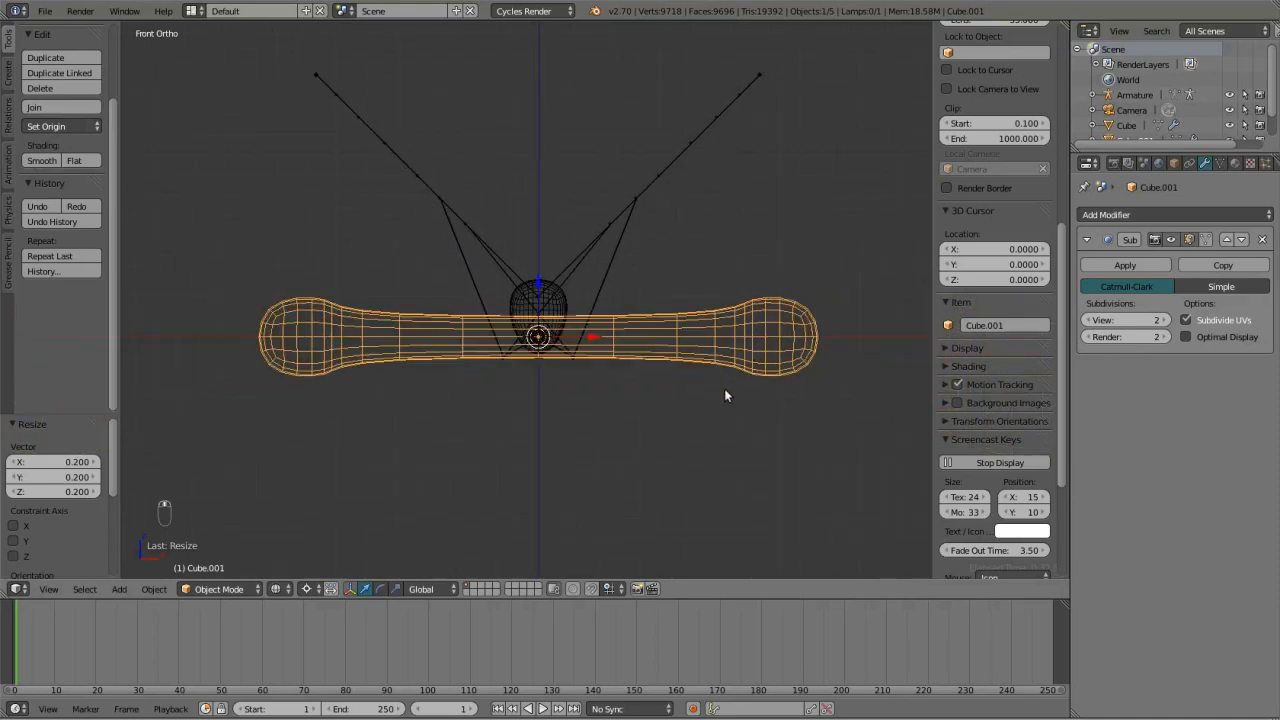
key("s")
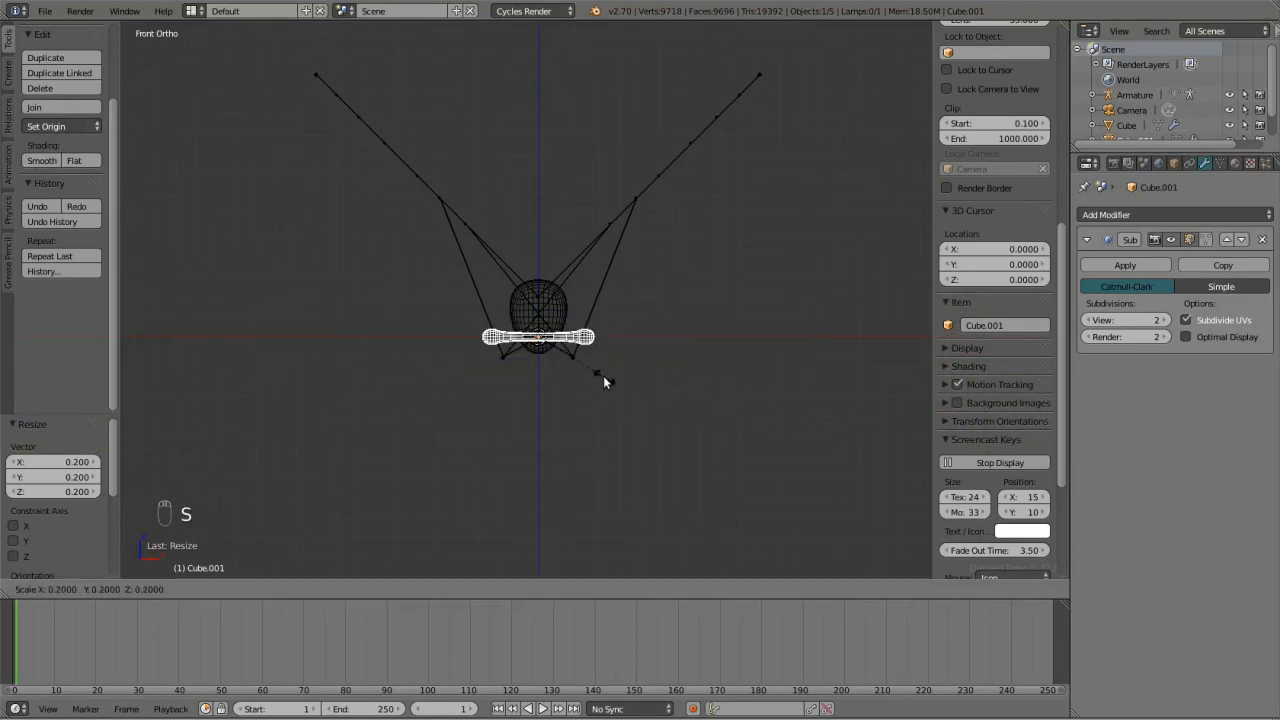
left_click(603, 375)
scroll(470, 376, "up", 5)
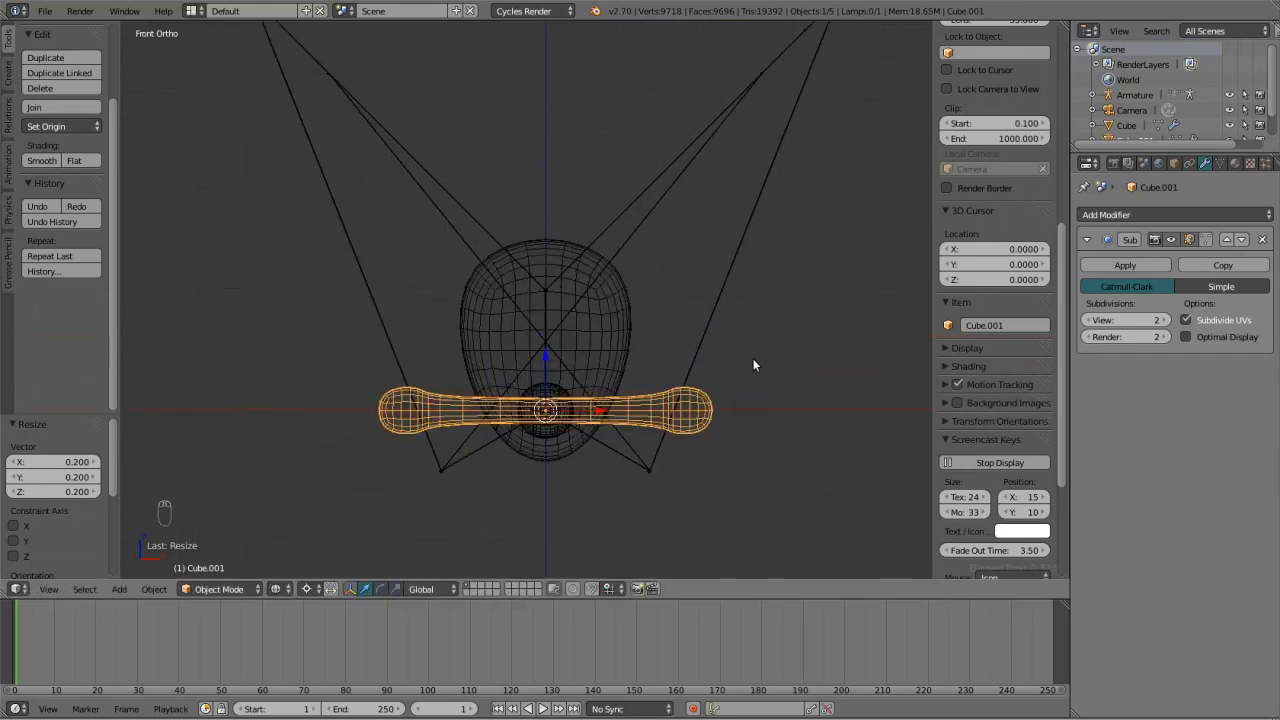
Rotate the rod by 40° and then a further 5° in front view to match the cylinder bank's slant.
key("r")
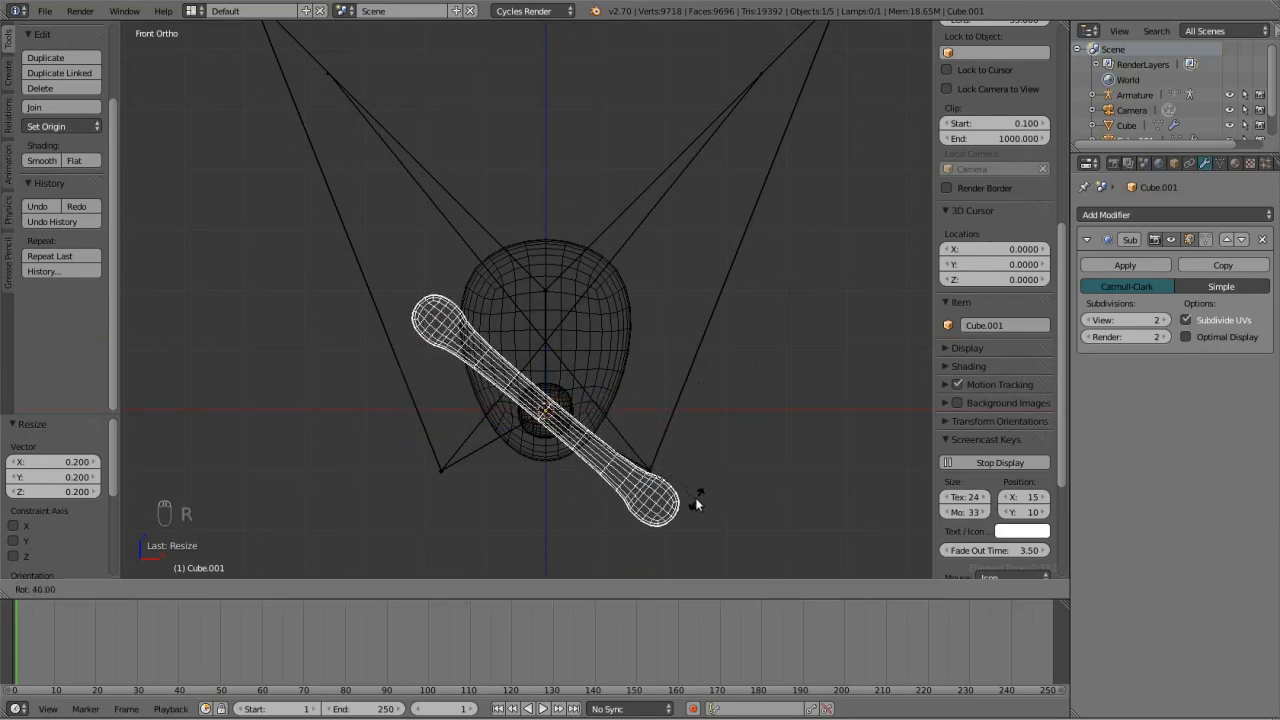
left_click(695, 497)
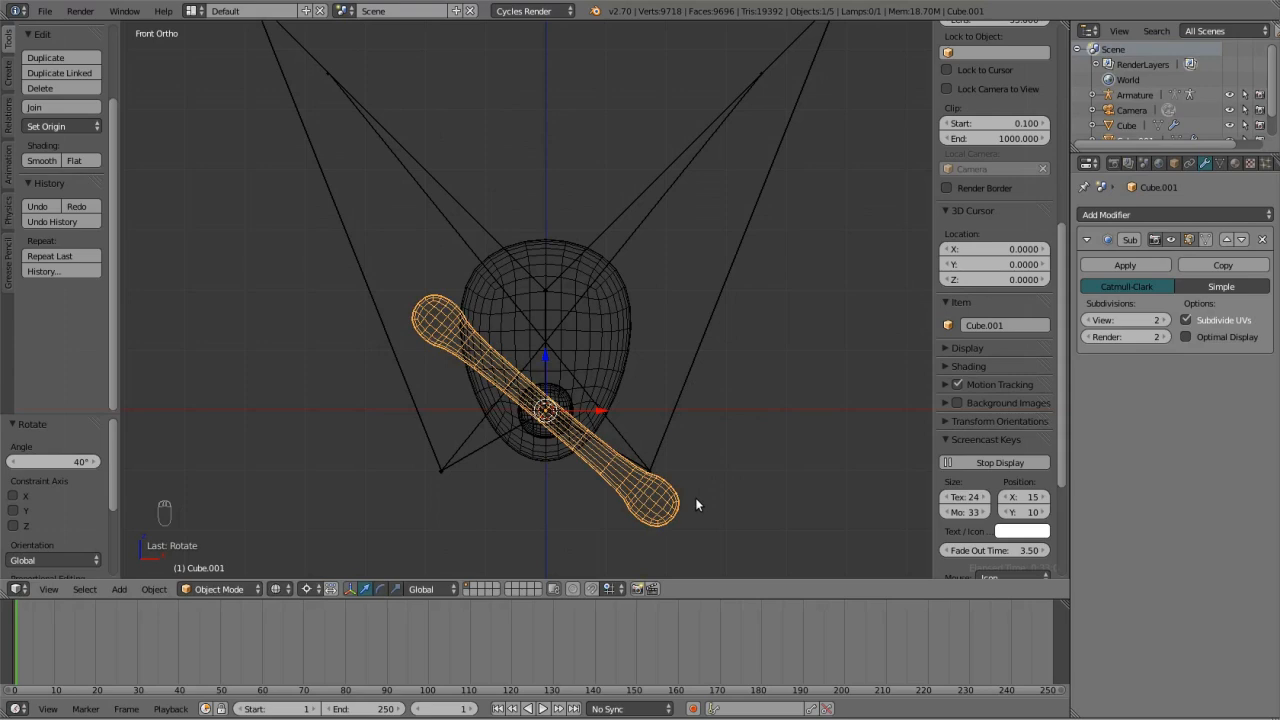
key("g")
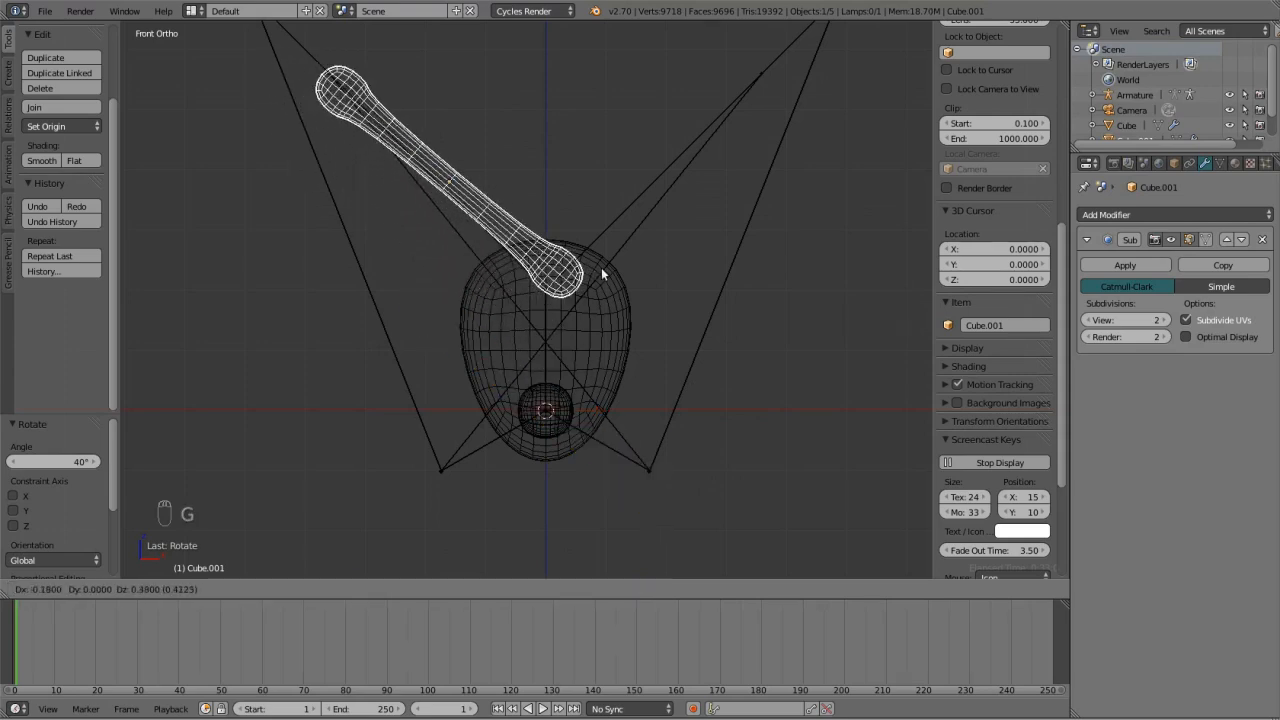
right_click(601, 267)
key("r")
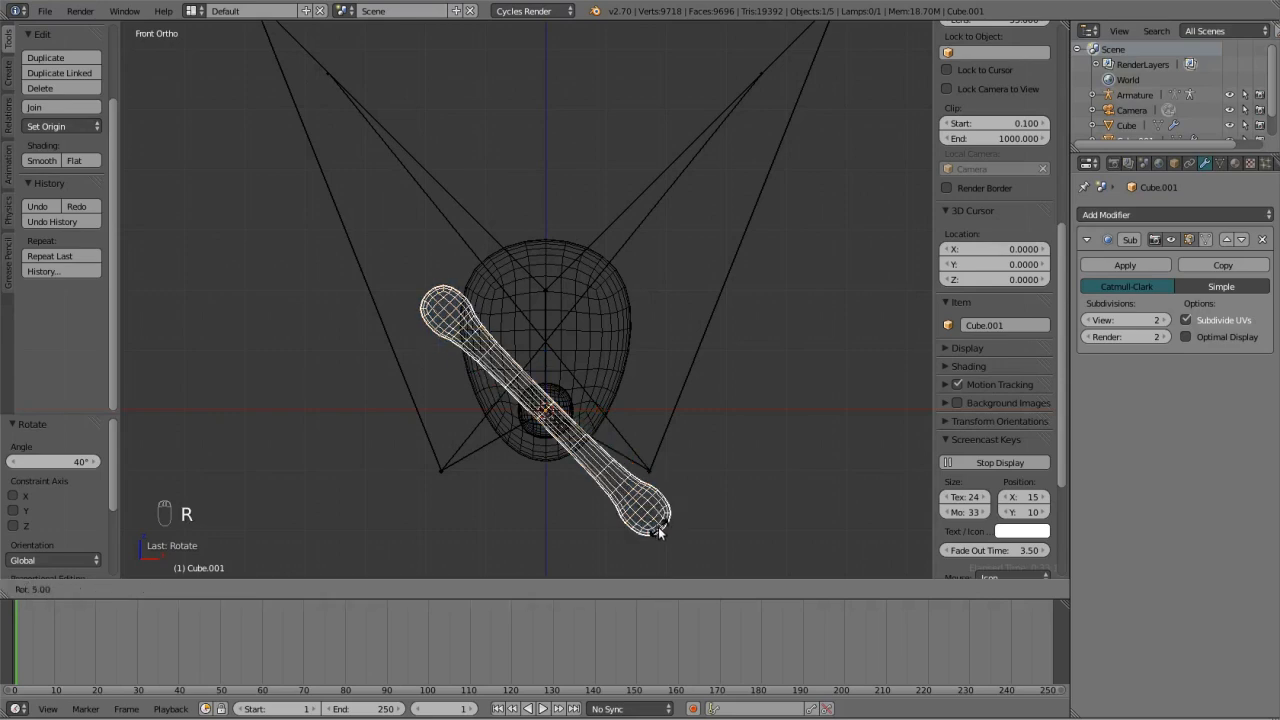
left_click(657, 531)
Move the rod by -0.16 in X and 0.36 in Z, placing its lower end on the raised crankpin.
key("g")
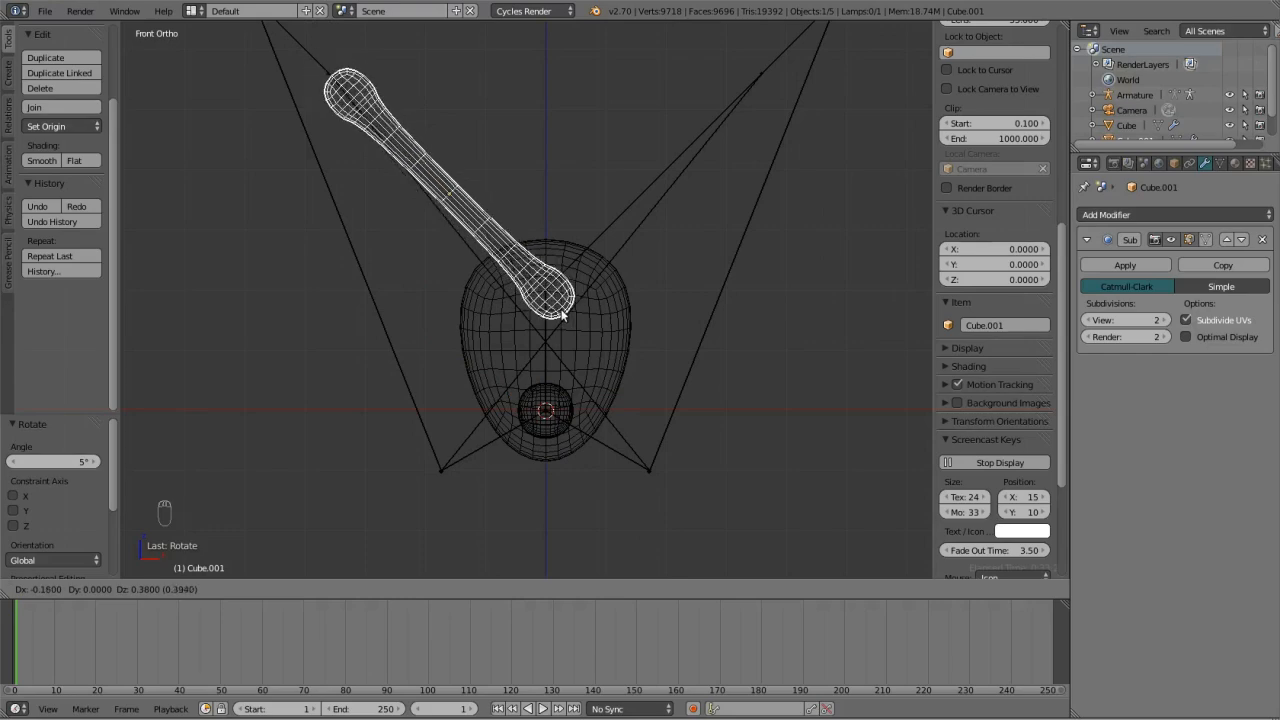
left_click(562, 315)
scroll(454, 290, "up", 8)
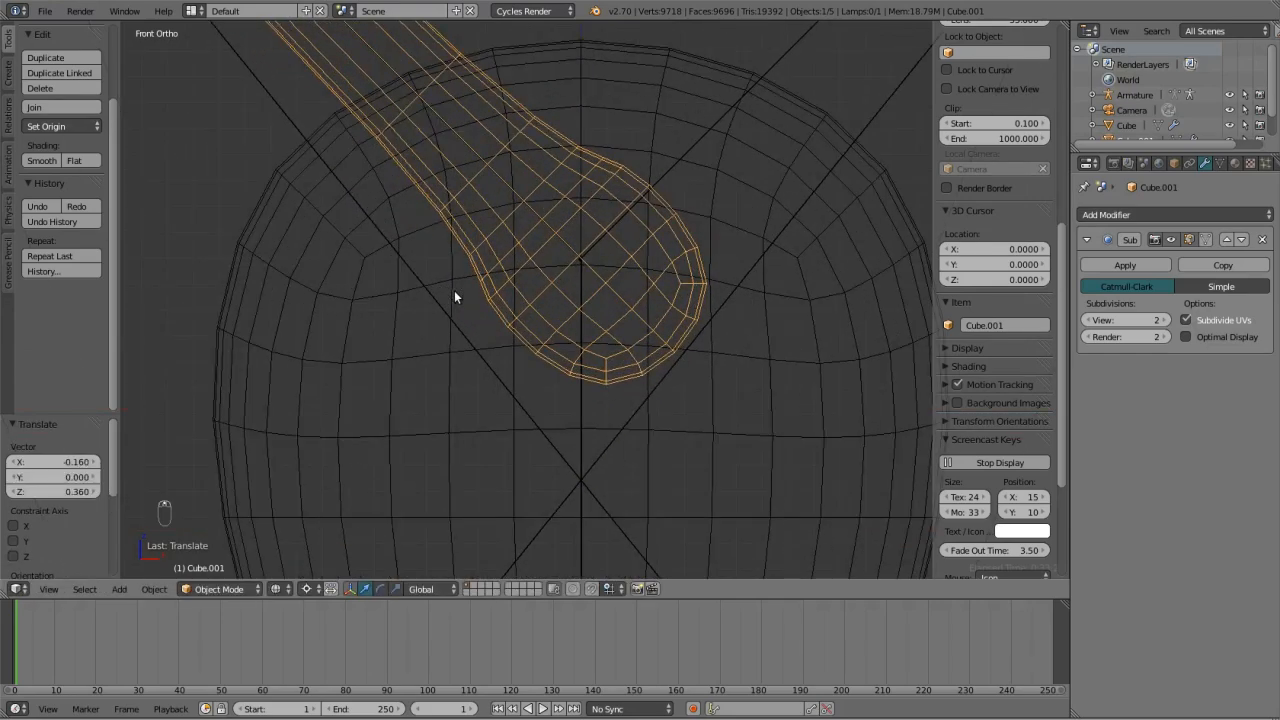
scroll(450, 287, "down", 8)
Move the vertices of the rod's upper end by -0.03 in X and 0.03 in Z, and return to Object Mode.
scroll(437, 280, "up", 10)
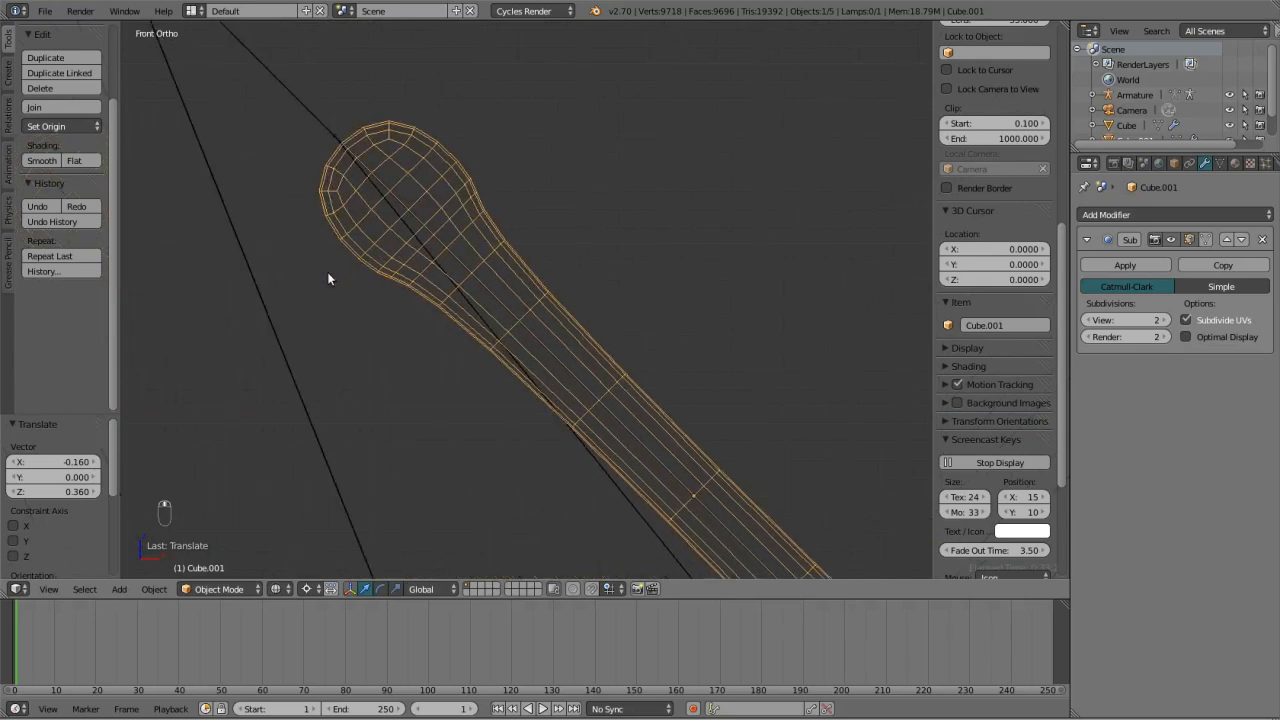
scroll(327, 278, "up", 6, "shift")
key("Tab")
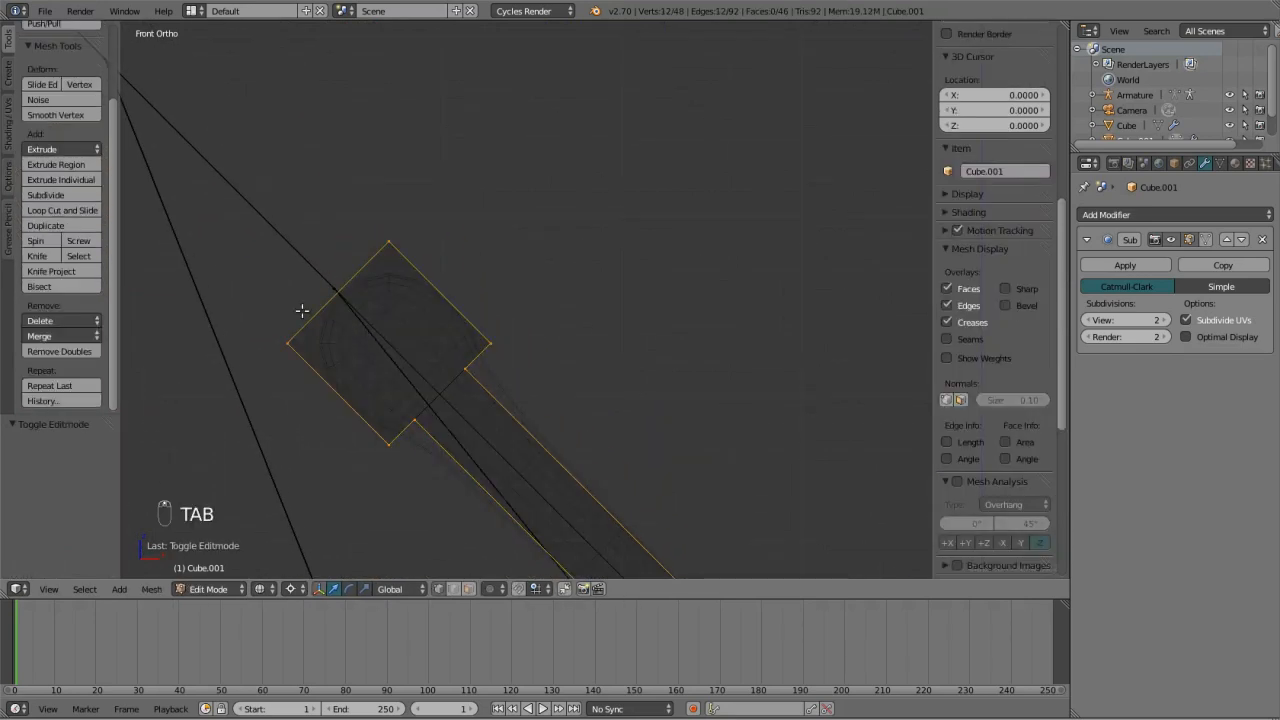
key("a")
key("a")
key("b")
left_click_drag(205, 196, 541, 472)
key("g")
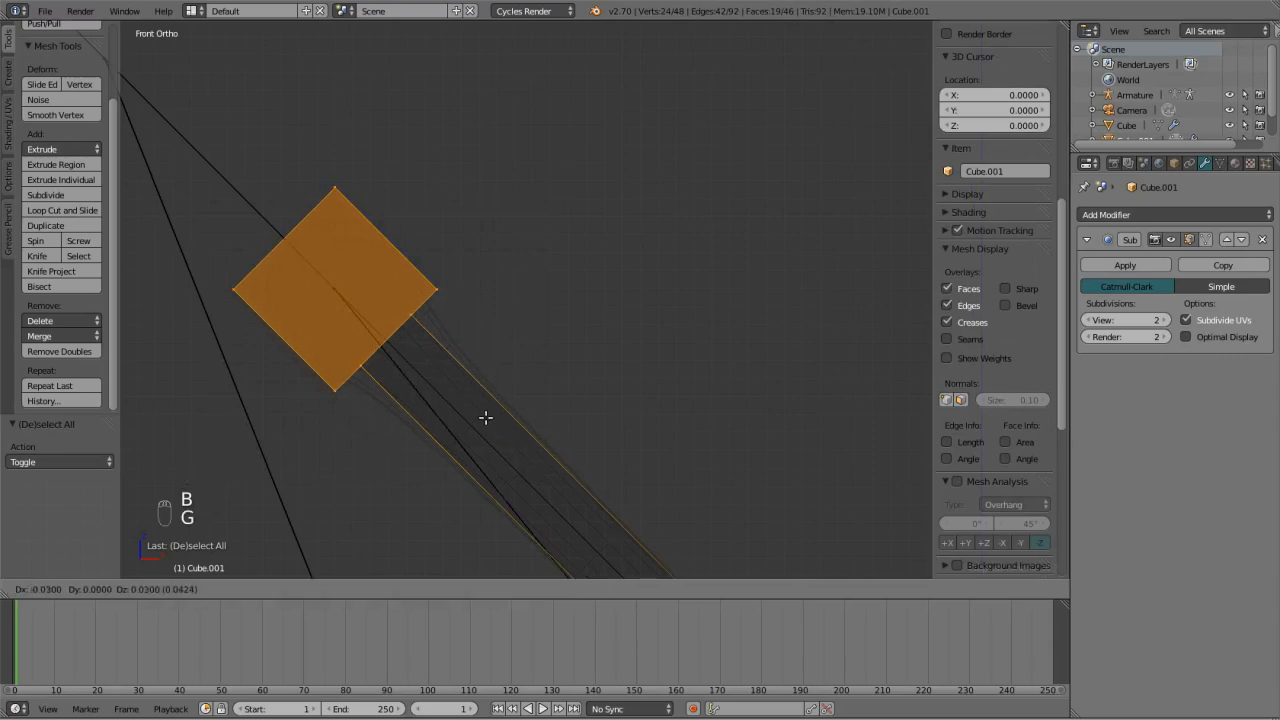
left_click(491, 420)
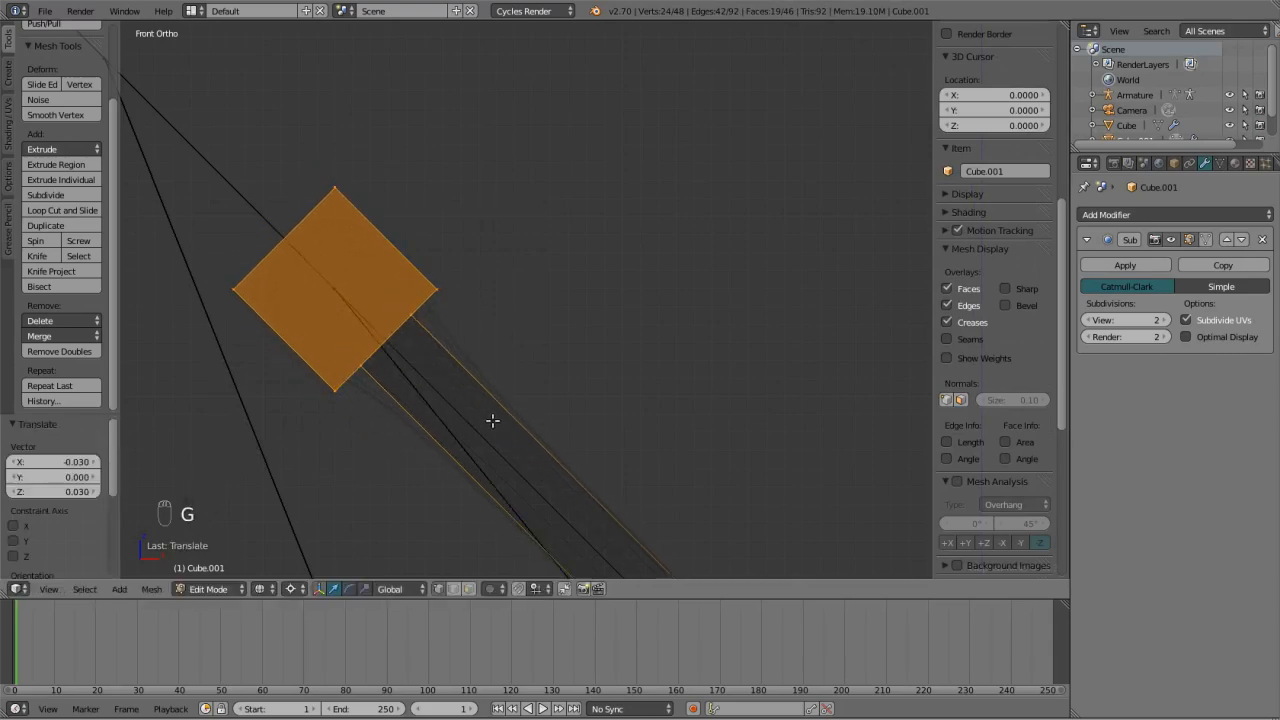
scroll(495, 422, "down", 6)
key("Tab")
Examine how the rod fits between the crankshaft webs from several angles, switching to solid shading.
scroll(610, 366, "up", 4)
middle_click_drag(610, 366, 505, 268)
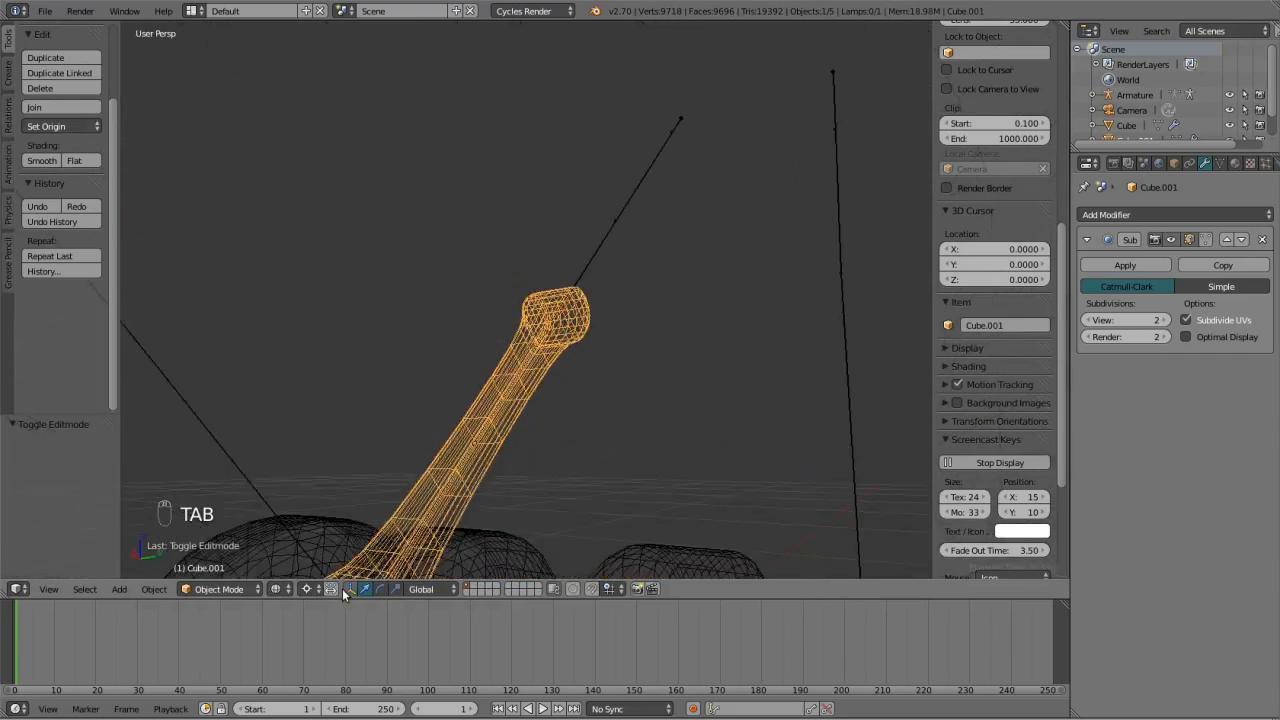
scroll(453, 326, "down", 6)
middle_click_drag(453, 326, 688, 389)
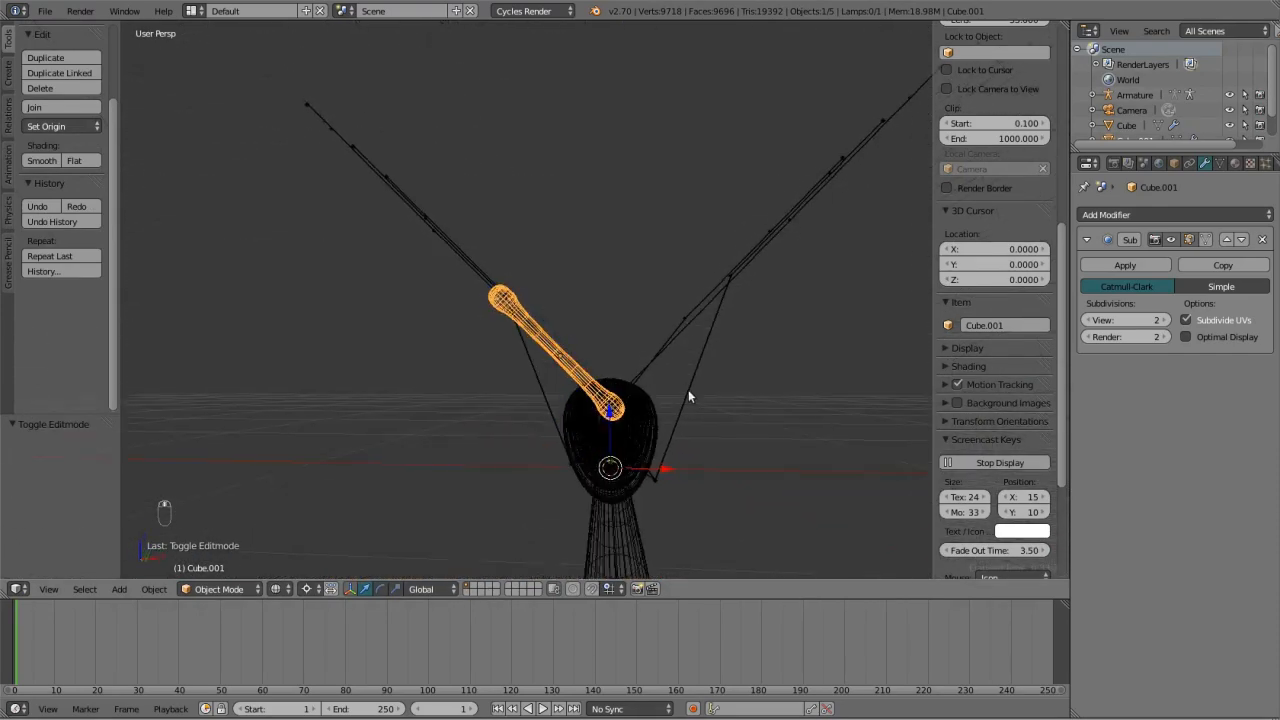
scroll(529, 385, "up", 4)
key("z")
mouse_move(529, 389)
middle_mouse_down()
mouse_move(277, 505)
mouse_move(425, 458)
middle_mouse_up()
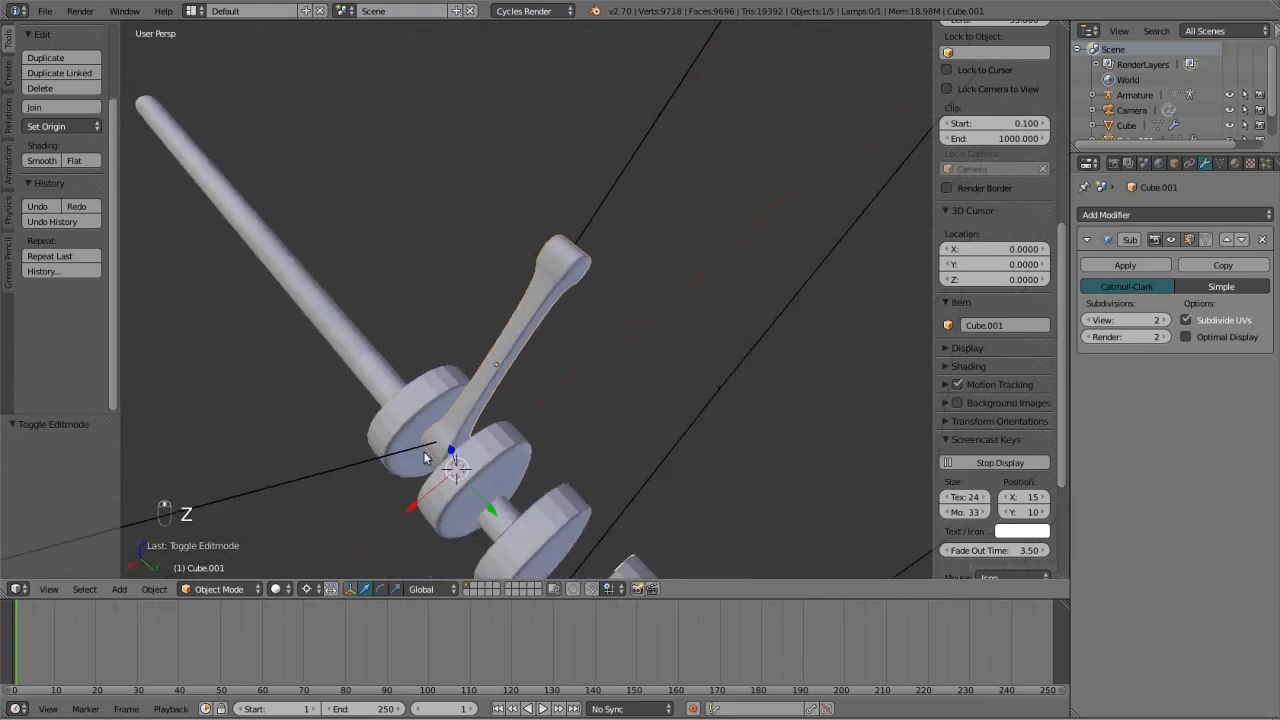
middle_click_drag(512, 429, 600, 463)
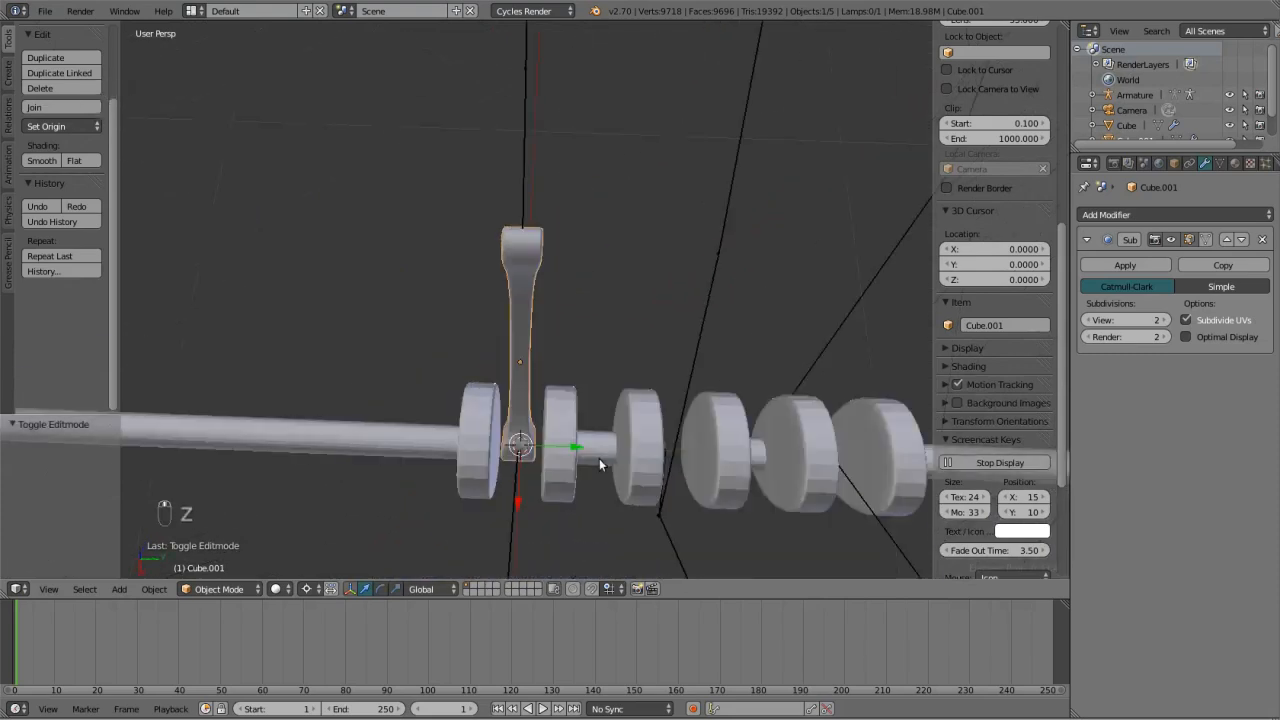
Move the entire rod mesh by -0.03 along Y in top wireframe view, in Edit Mode.
key("KP_7")
key("z")
scroll(689, 343, "up", 2)
scroll(689, 343, "up", 2)
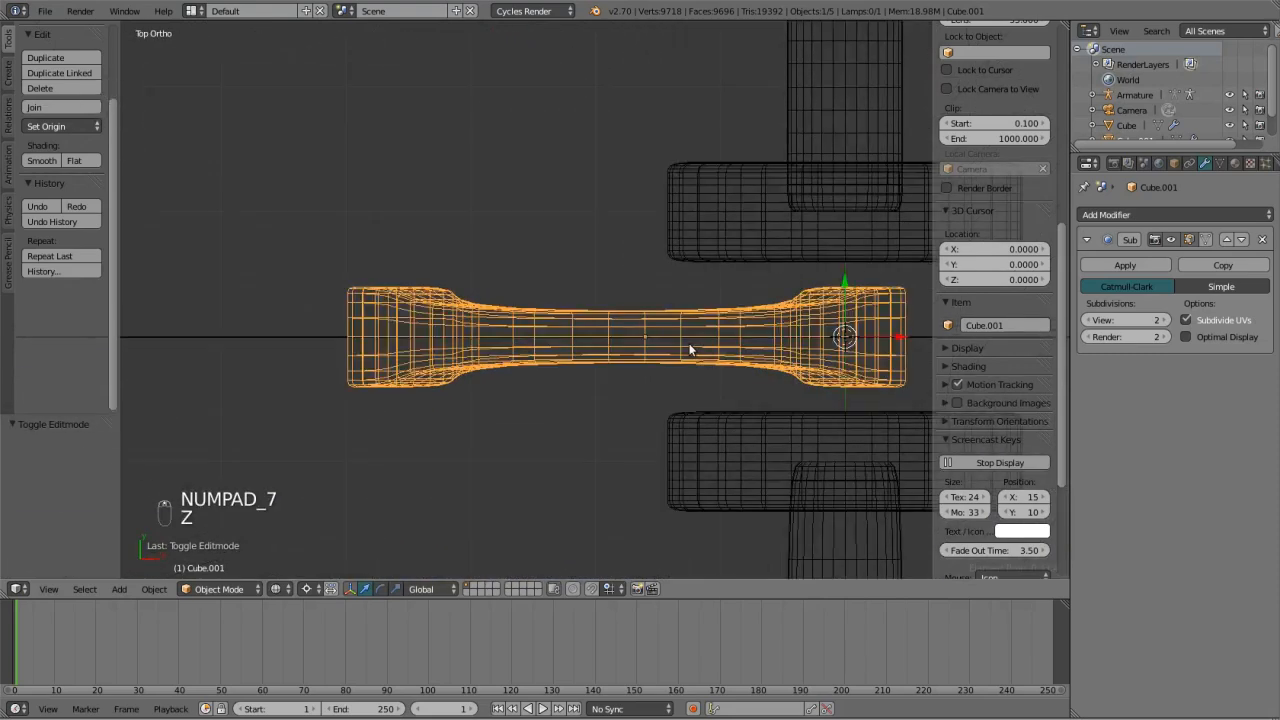
key("Tab")
scroll(689, 343, "down", 2)
key("a")
key("a")
key("a")
key("a")
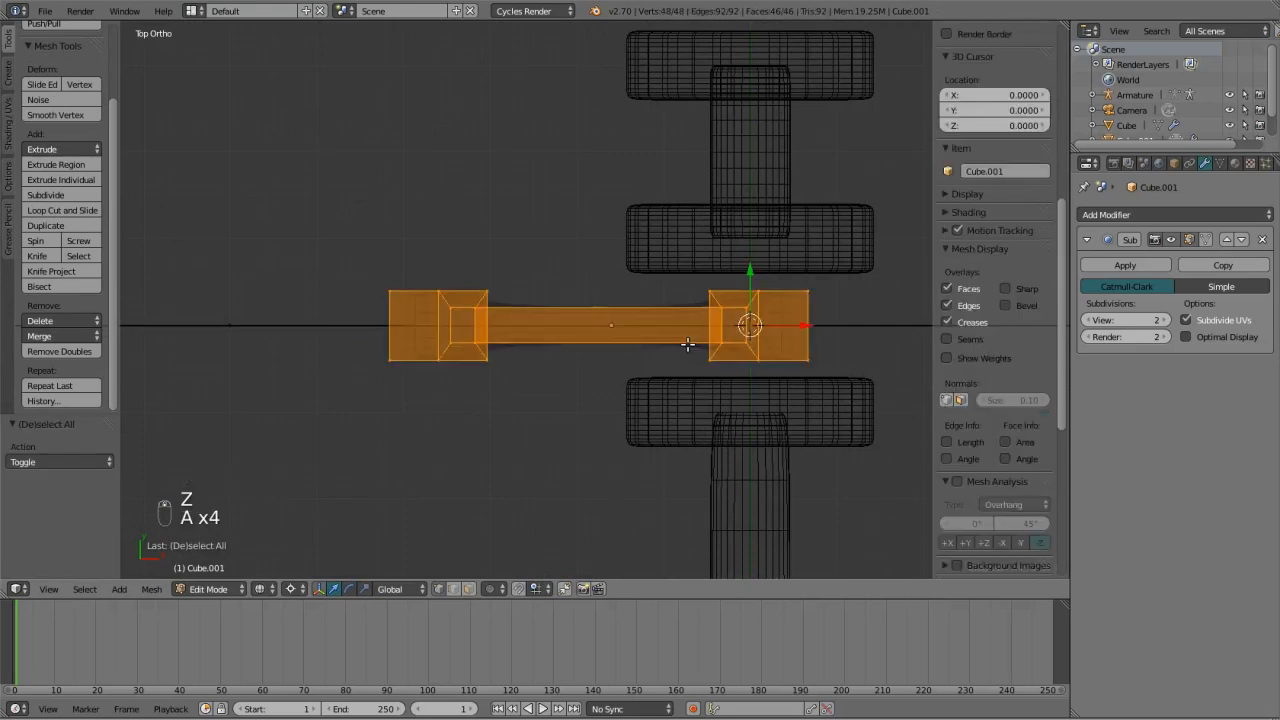
key("g")
middle_click(686, 352)
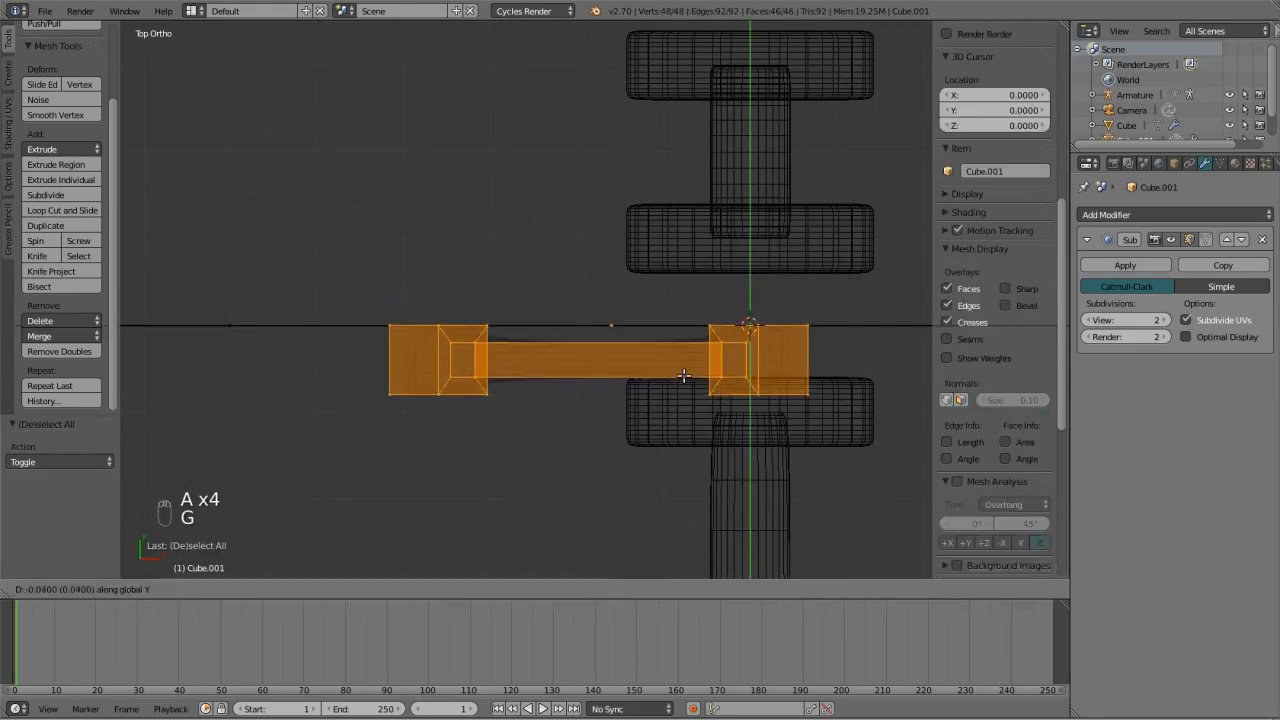
left_click(686, 366)
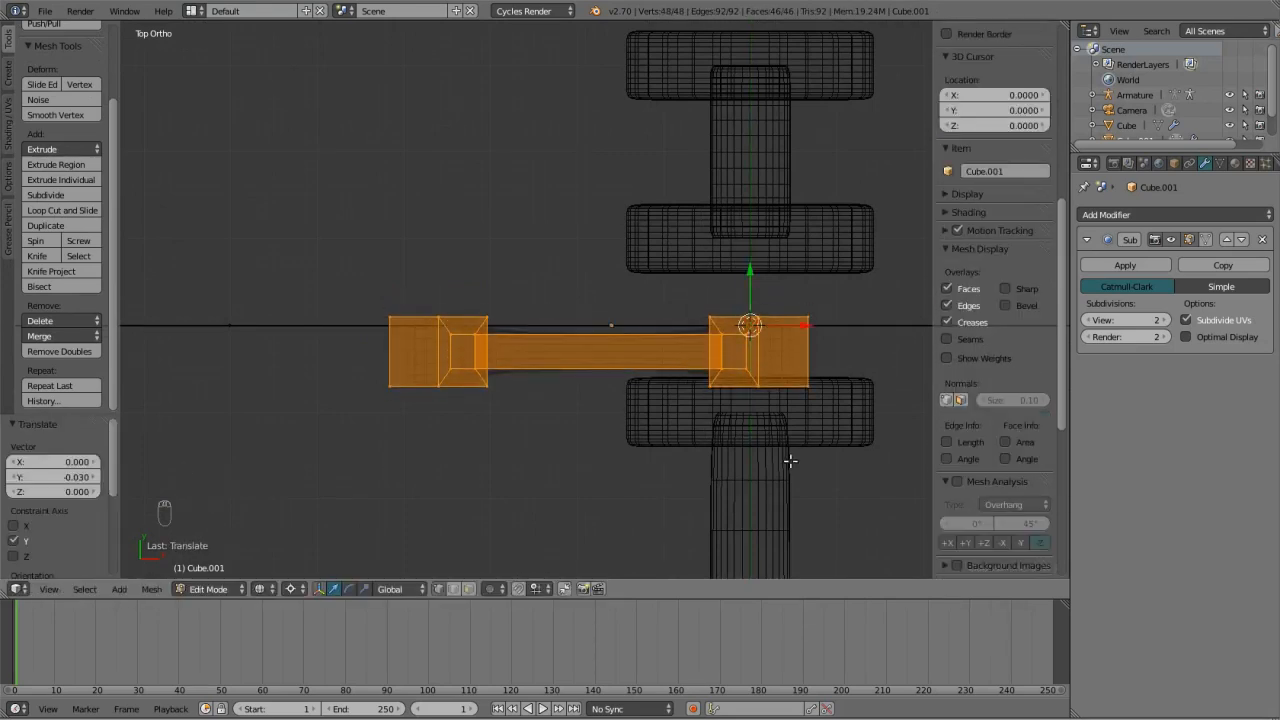
Move the rod mesh another -0.01 along Y and scale it to 0.8 along Y.
key("s")
middle_click(786, 443)
right_click(782, 428)
key("g")
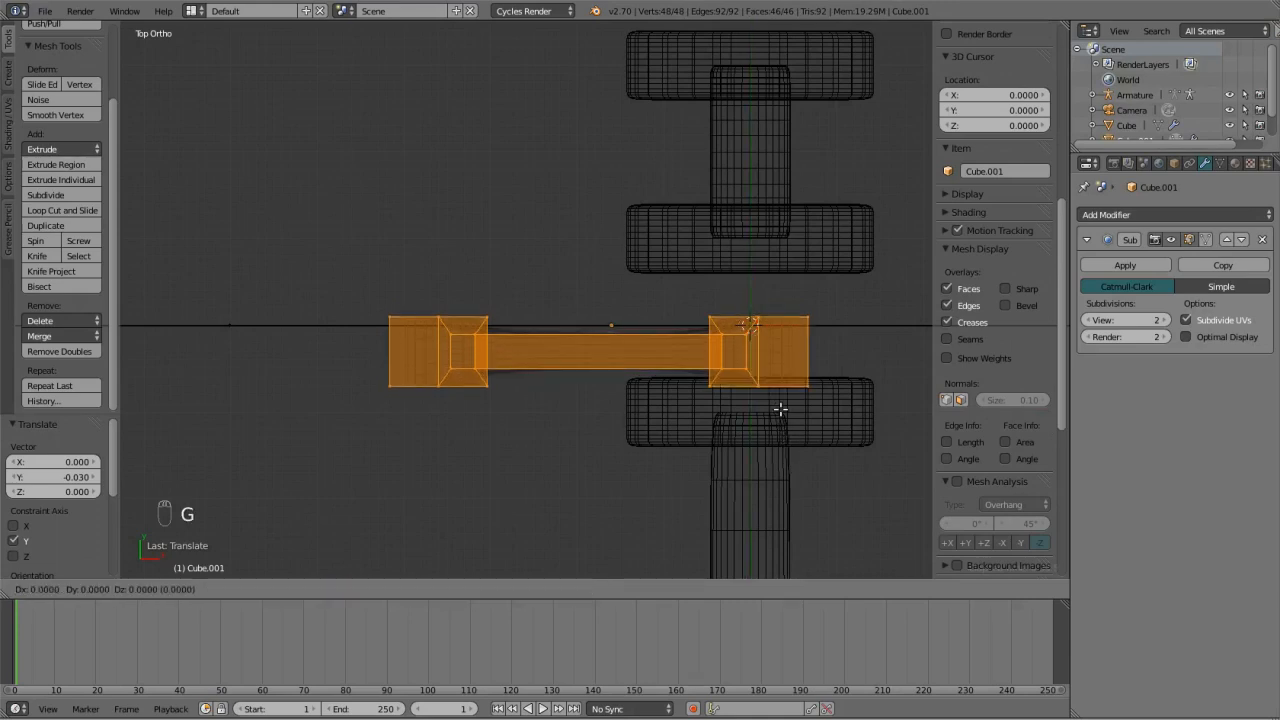
middle_click(780, 409)
left_click(778, 428)
key("s")
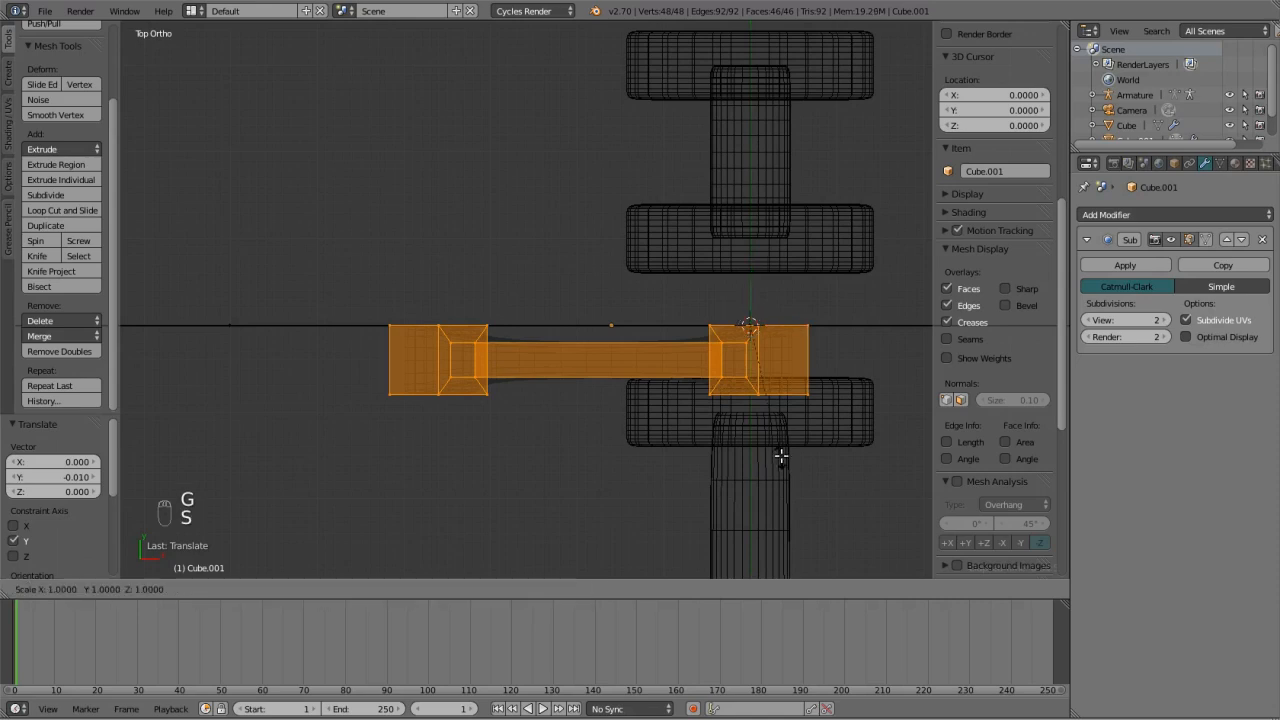
middle_click(776, 447)
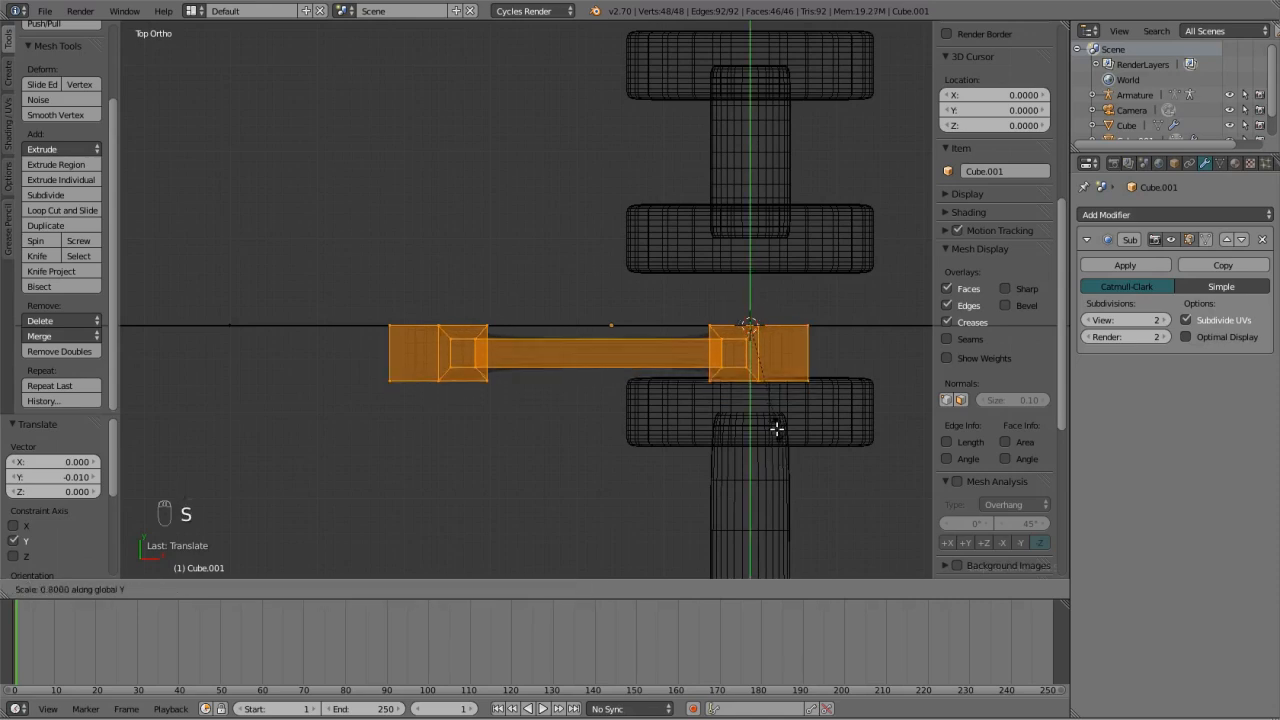
left_click(771, 429)
Duplicate the rod mesh 0.4 along Y for the second crank throw, and duplicate that copy onto the third throw.
scroll(771, 429, "down", 4)
scroll(676, 386, "down", 6)
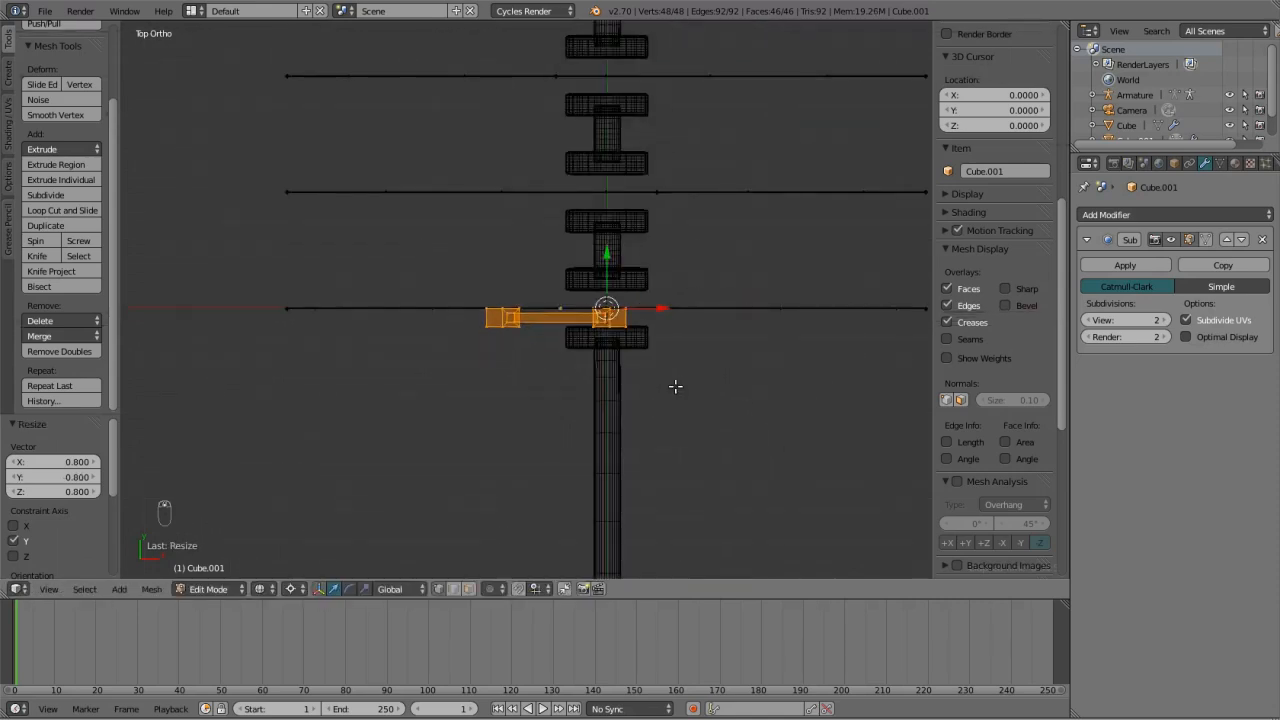
key("shift+d")
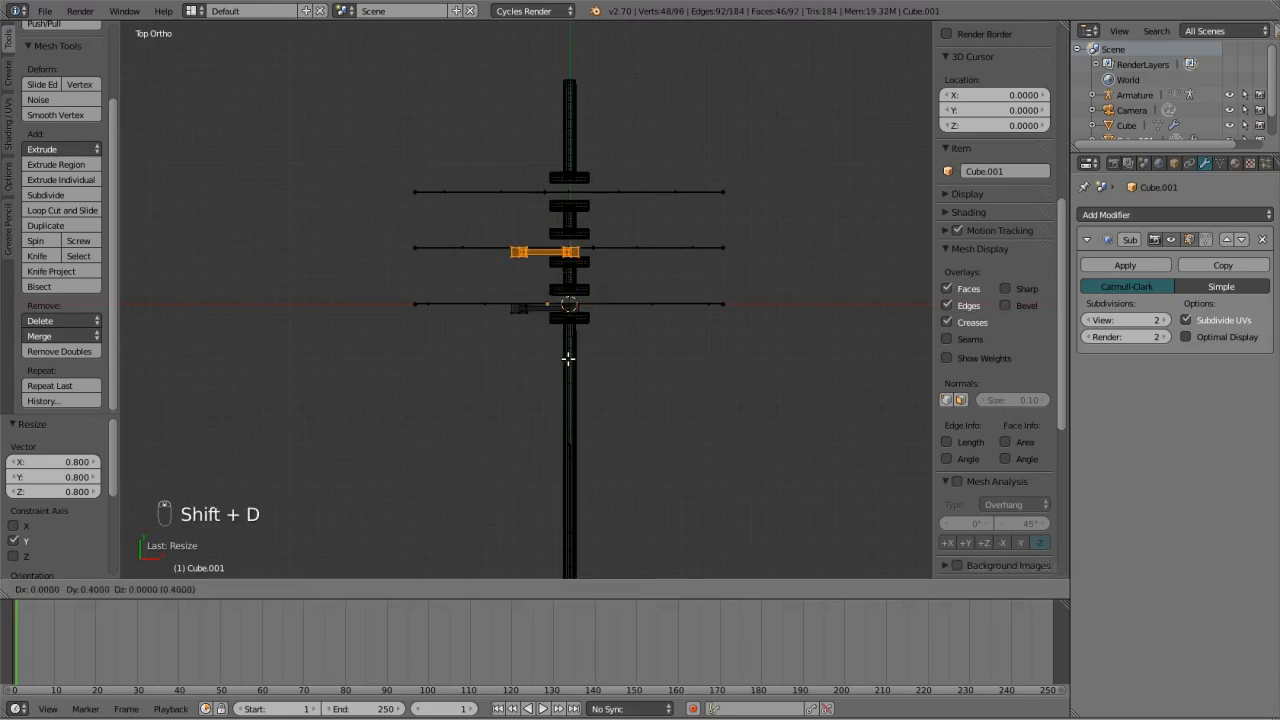
left_click(566, 371)
key("shift+d")
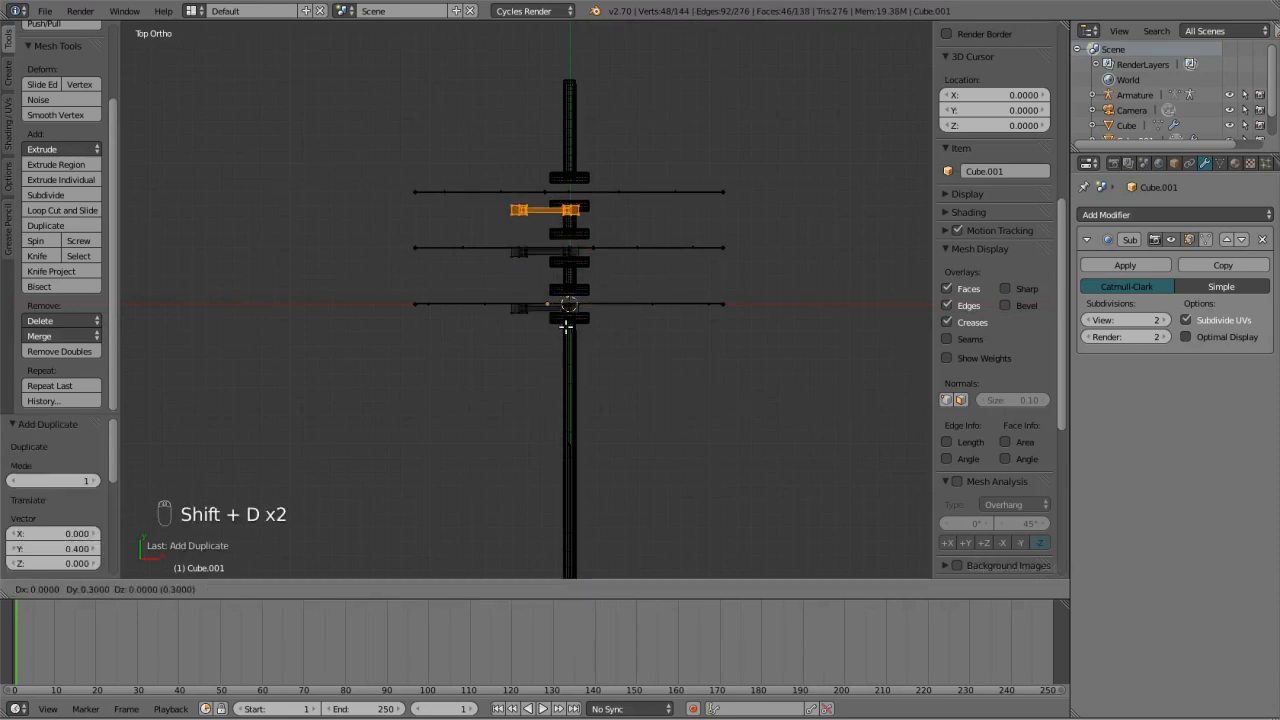
left_click(567, 310)
Duplicate all three rods in place and mirror the copies along X for the opposite cylinder bank.
key("a")
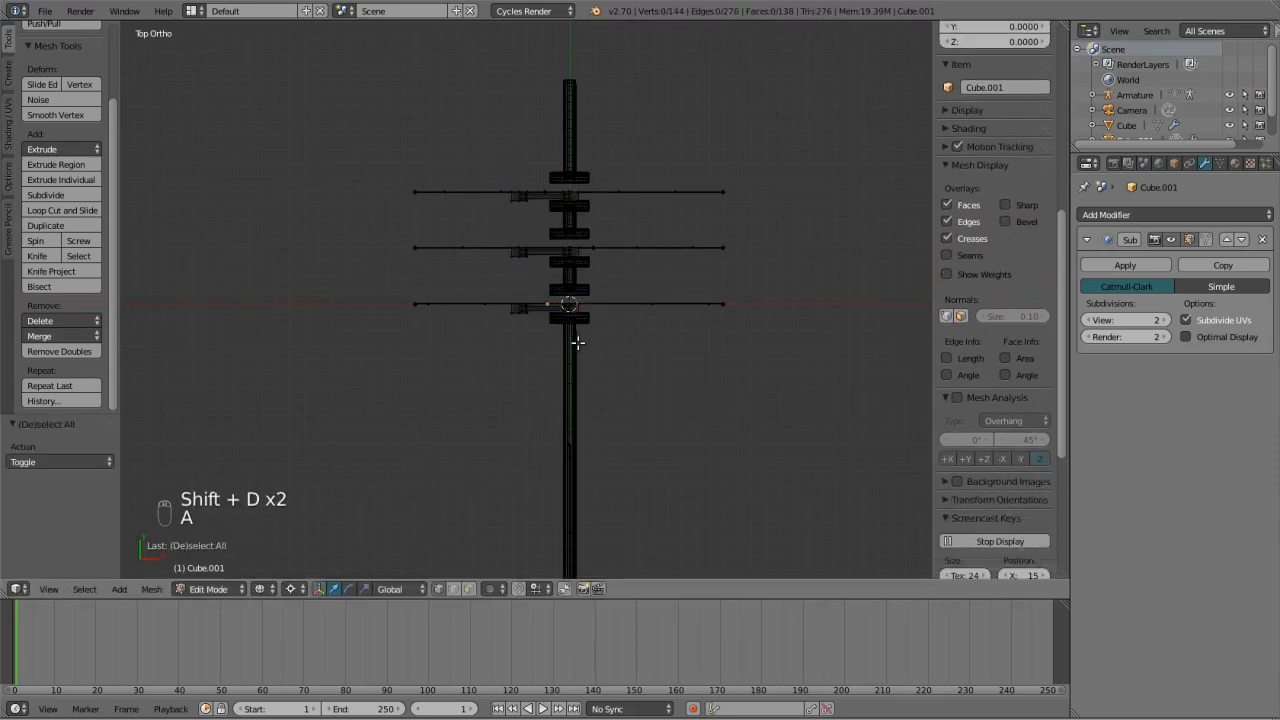
key("a")
key("a")
key("shift+d")
right_click(486, 362)
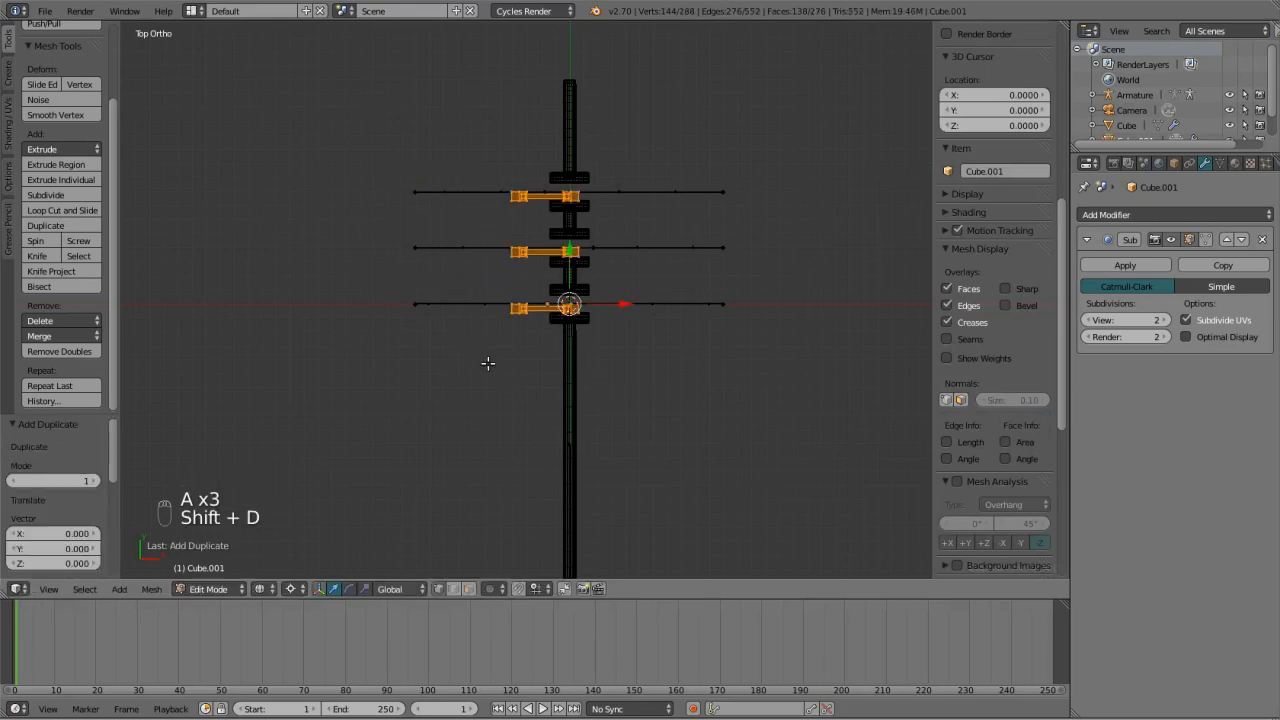
key("ctrl+m")
key("x")
left_click(488, 363)
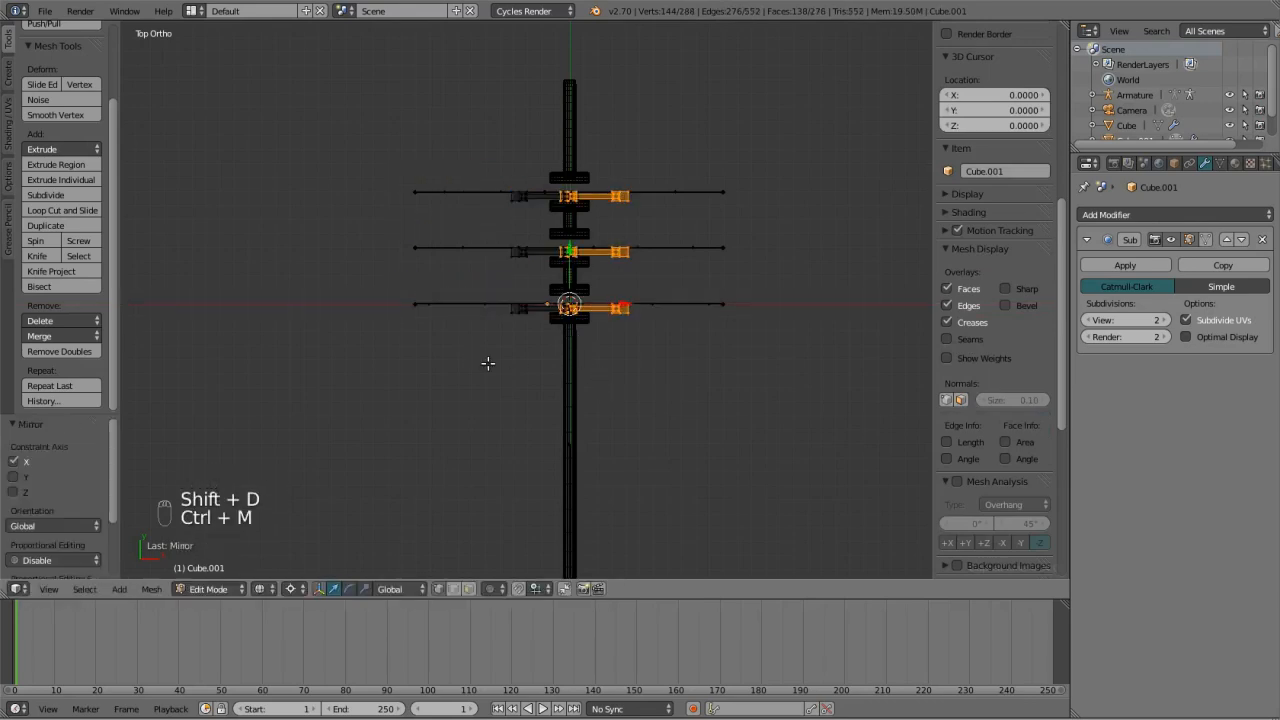
Move the three mirrored rods 0.07 along Y so they sit beside the original rods on the crankpins.
scroll(528, 314, "up", 3)
scroll(528, 314, "up", 3)
key("g")
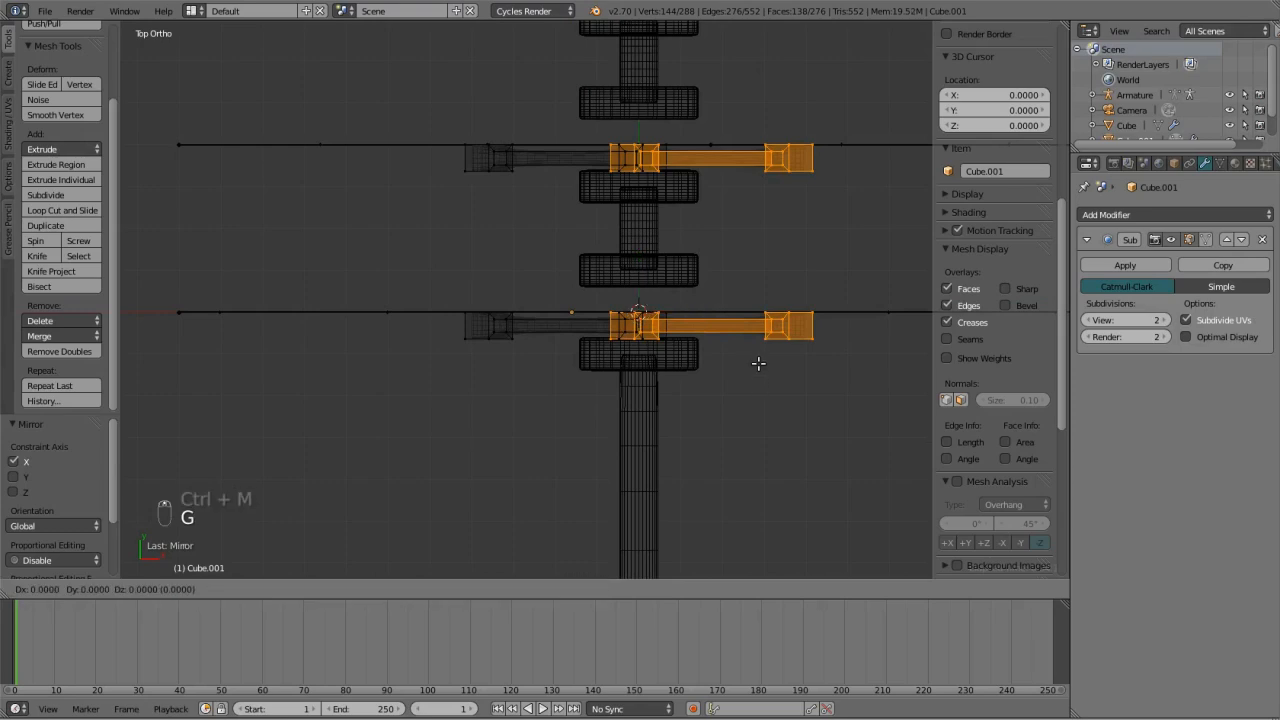
right_click(760, 370)
scroll(751, 340, "up", 5)
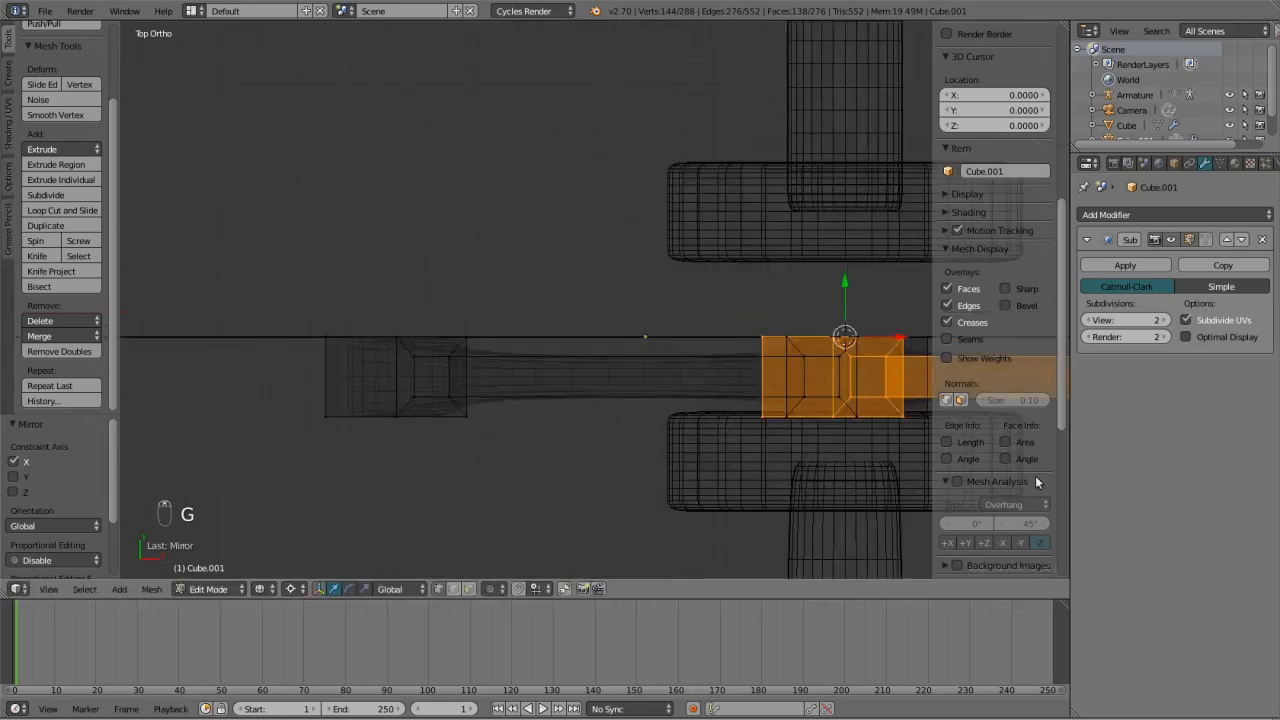
key("g")
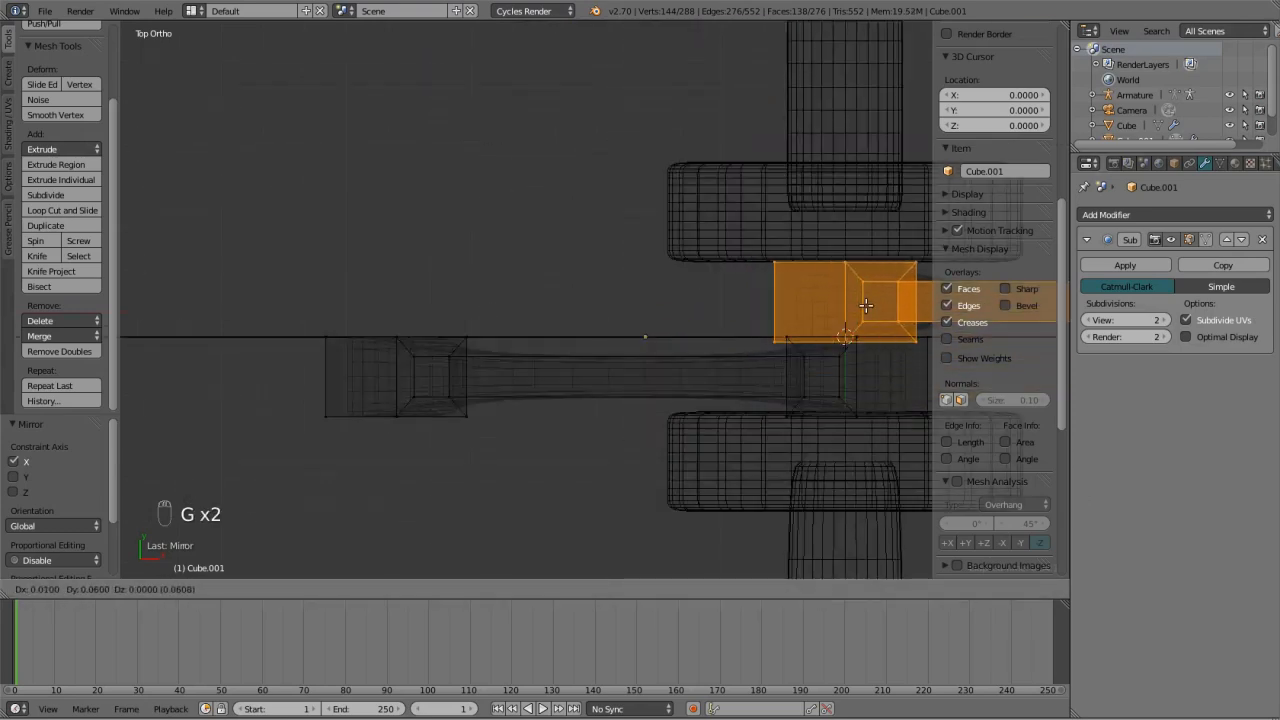
right_click(866, 305)
key("g")
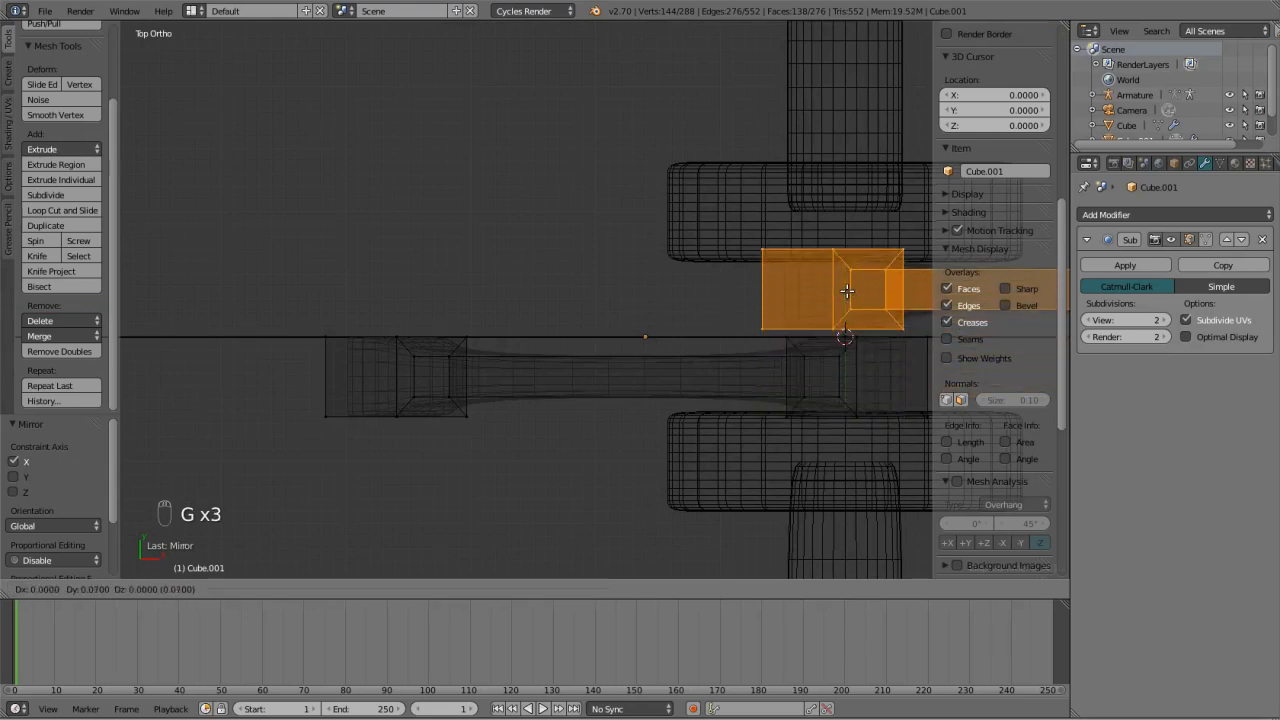
left_click(843, 288)
scroll(791, 320, "up", 7)
scroll(793, 320, "right", 8, "ctrl")
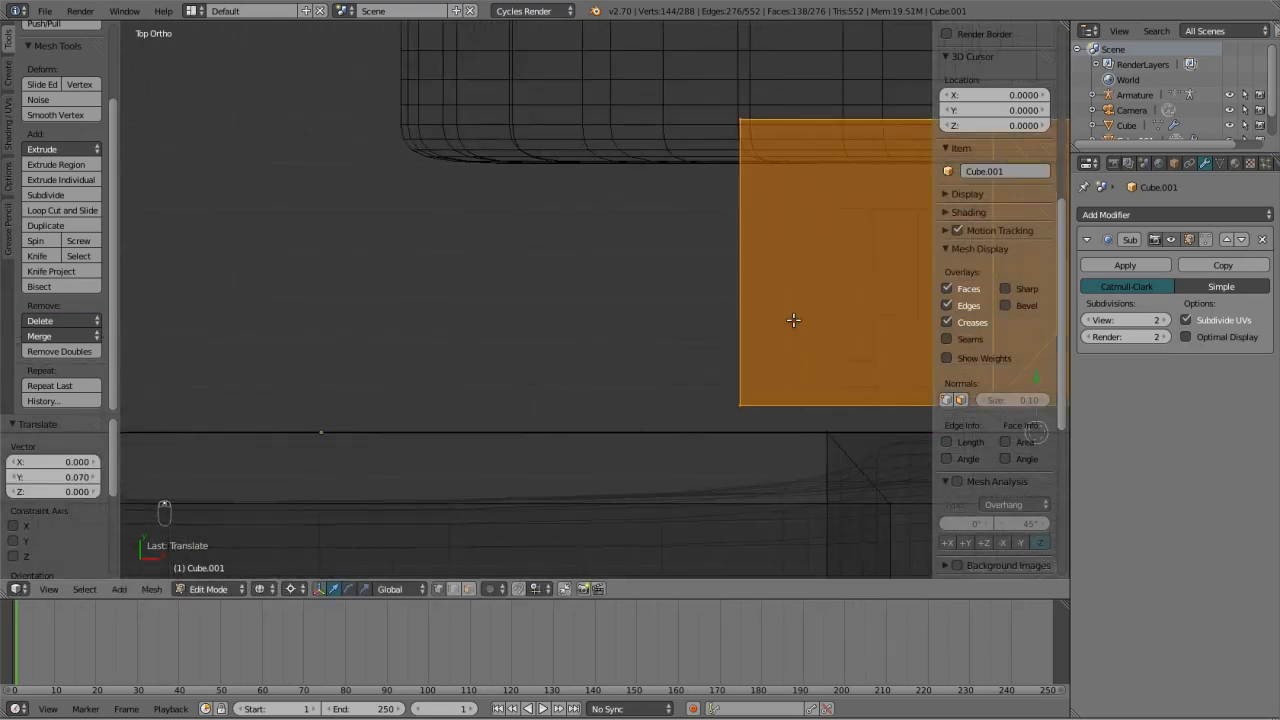
scroll(749, 277, "down", 5, "shift")
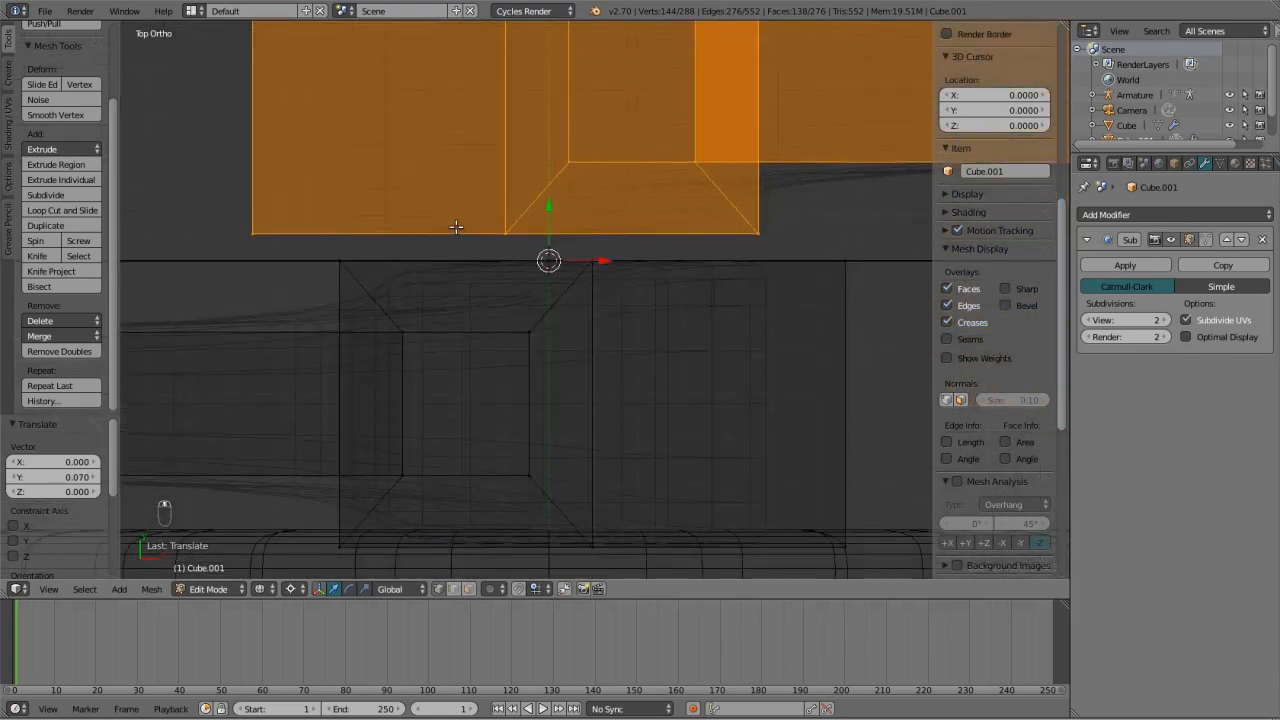
scroll(455, 227, "up", 2)
key("g")
key("y")
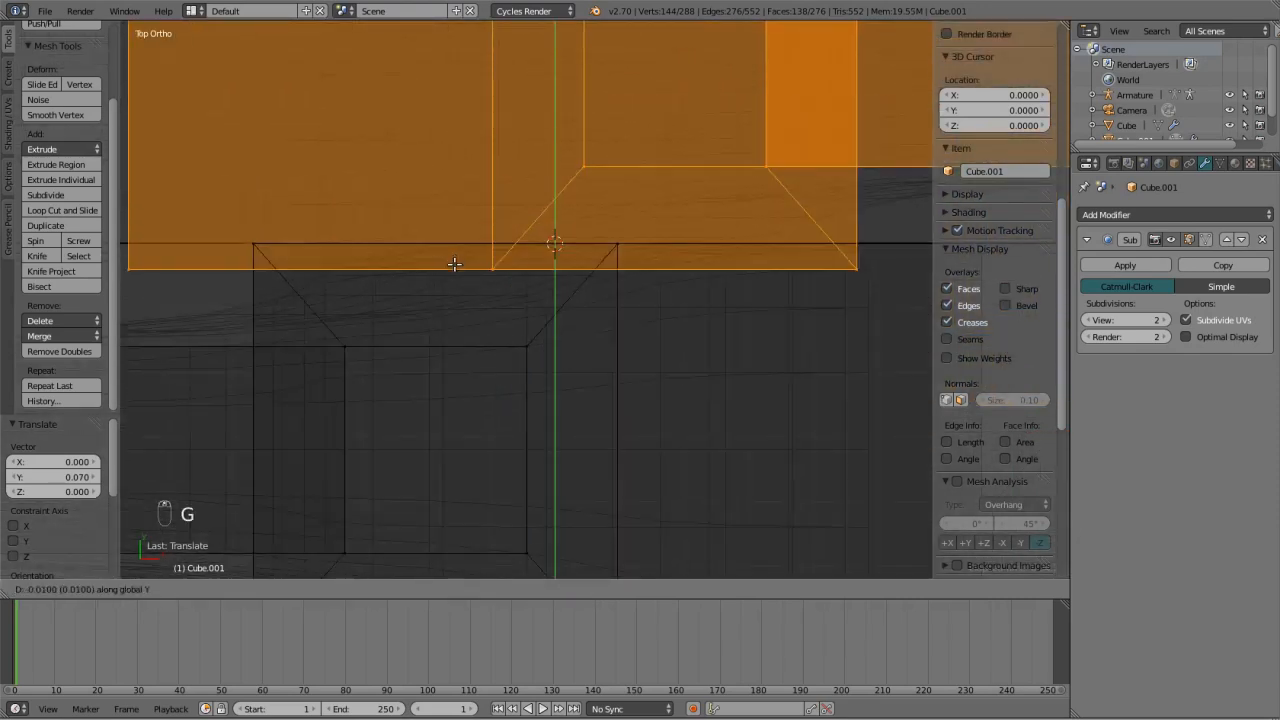
left_click(457, 236)
Move the three mirrored rods -0.006 along Y so their side faces meet the original rods' faces.
scroll(457, 229, "up", 4)
scroll(460, 214, "up", 3, "shift")
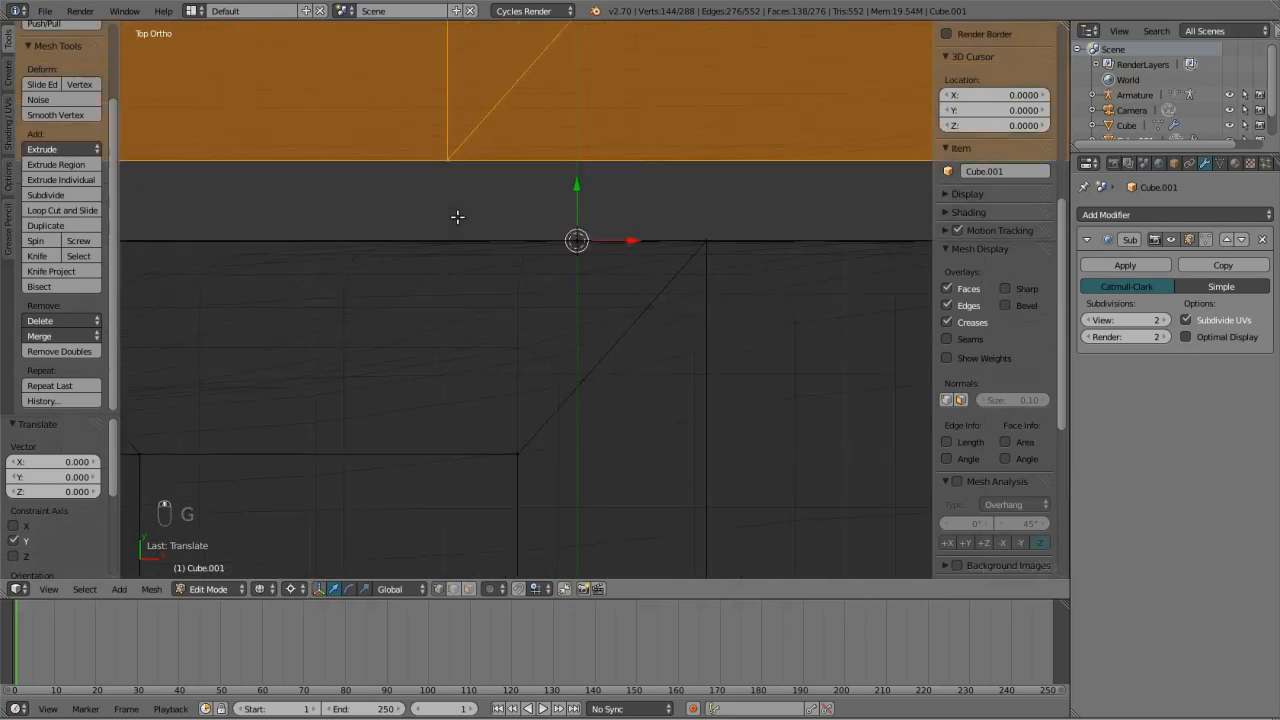
scroll(471, 223, "up", 2, "shift")
key("g")
key("y")
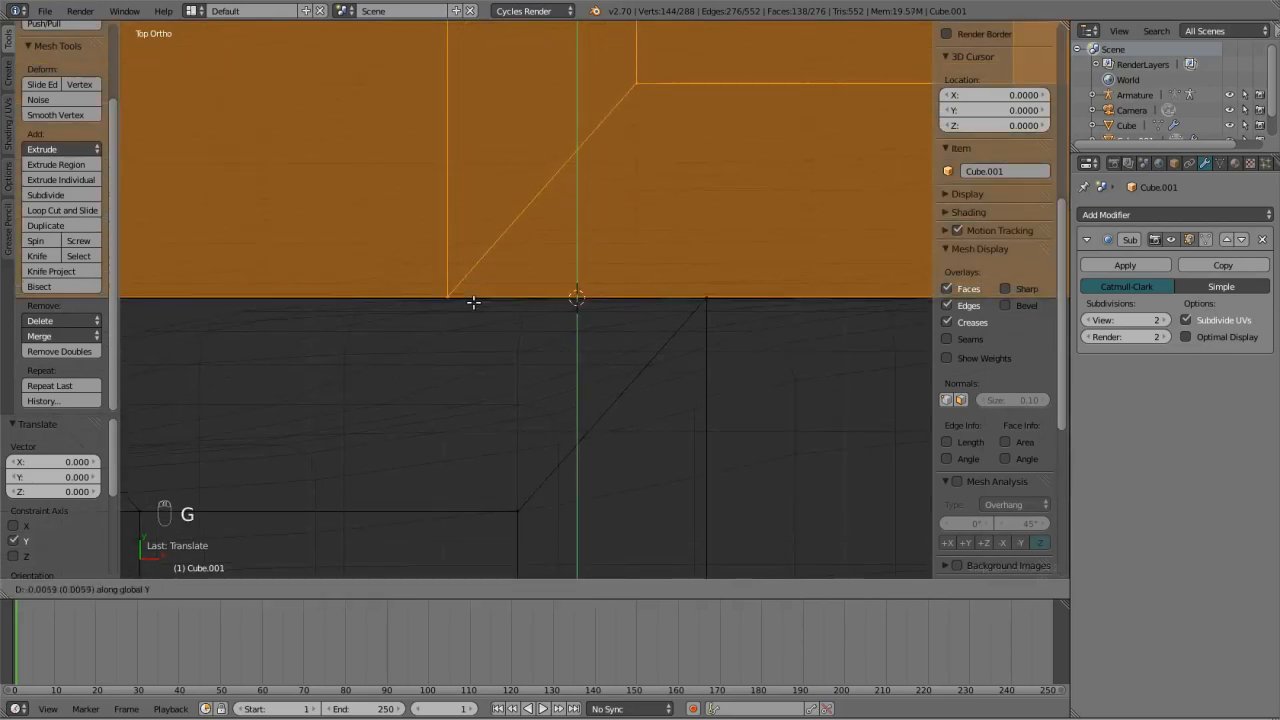
type("-0.006")
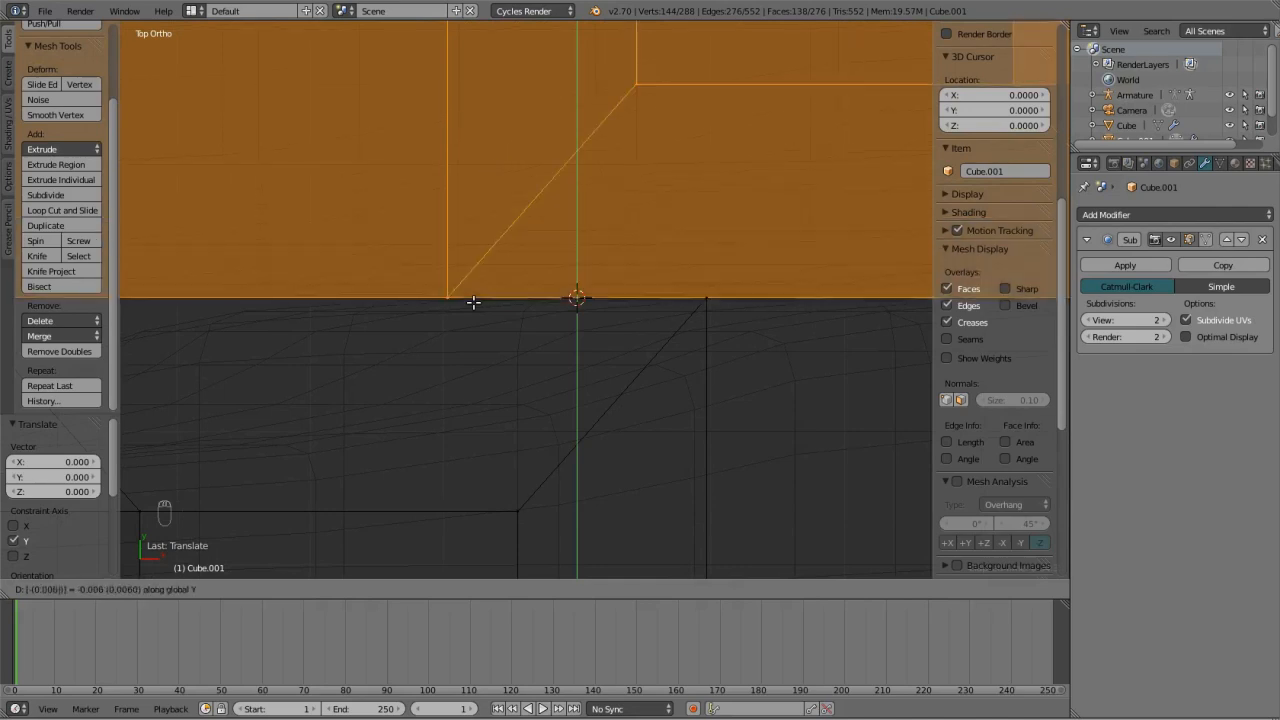
key("Return")
scroll(468, 320, "down", 8)
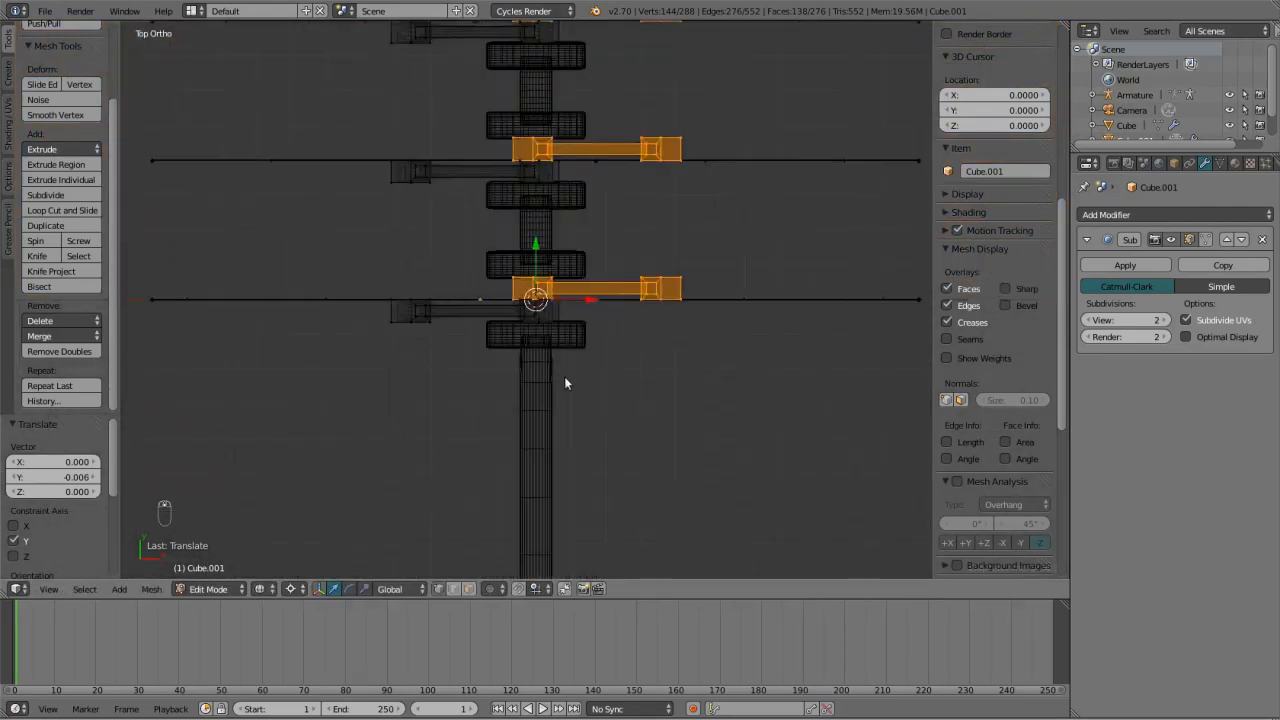
Recalculate the normals of the whole connecting-rod mesh in solid view.
key("Tab")
mouse_move(563, 380)
middle_mouse_down()
mouse_move(531, 303)
mouse_move(455, 344)
mouse_move(463, 330)
middle_mouse_up()
key("z")
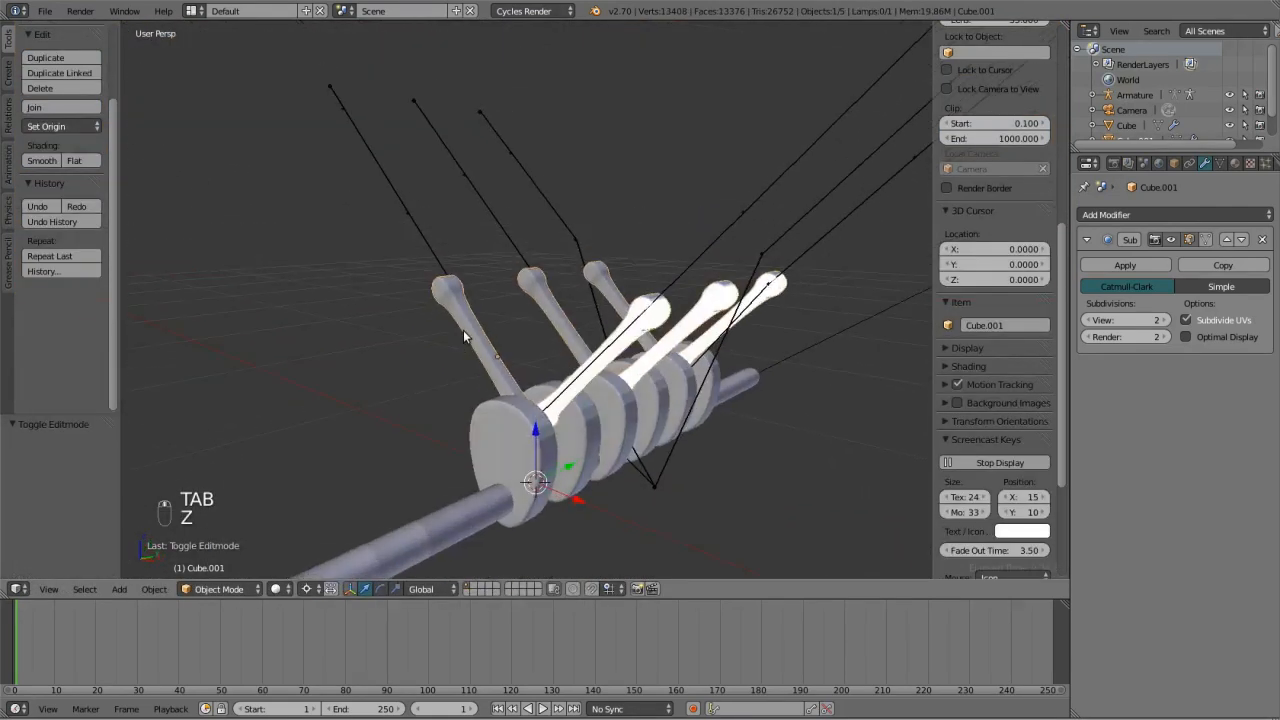
key("Tab")
key("a")
key("a")
key("a")
key("a")
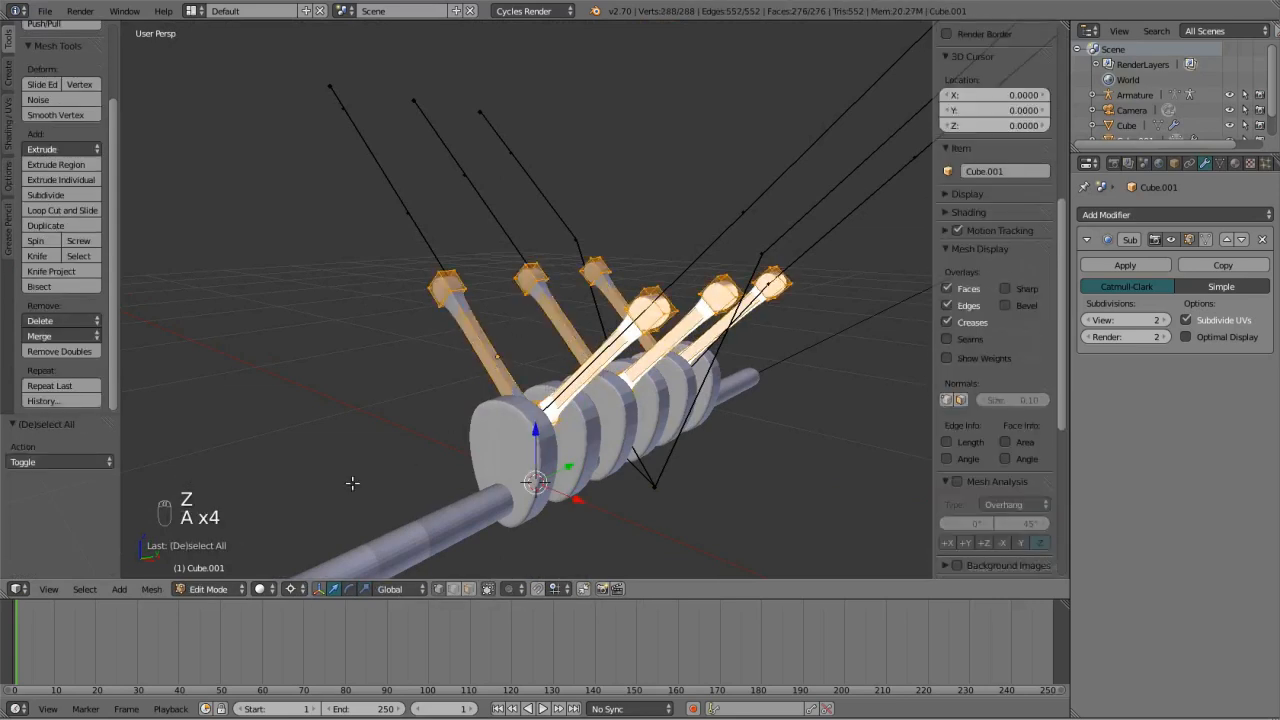
left_click(150, 589)
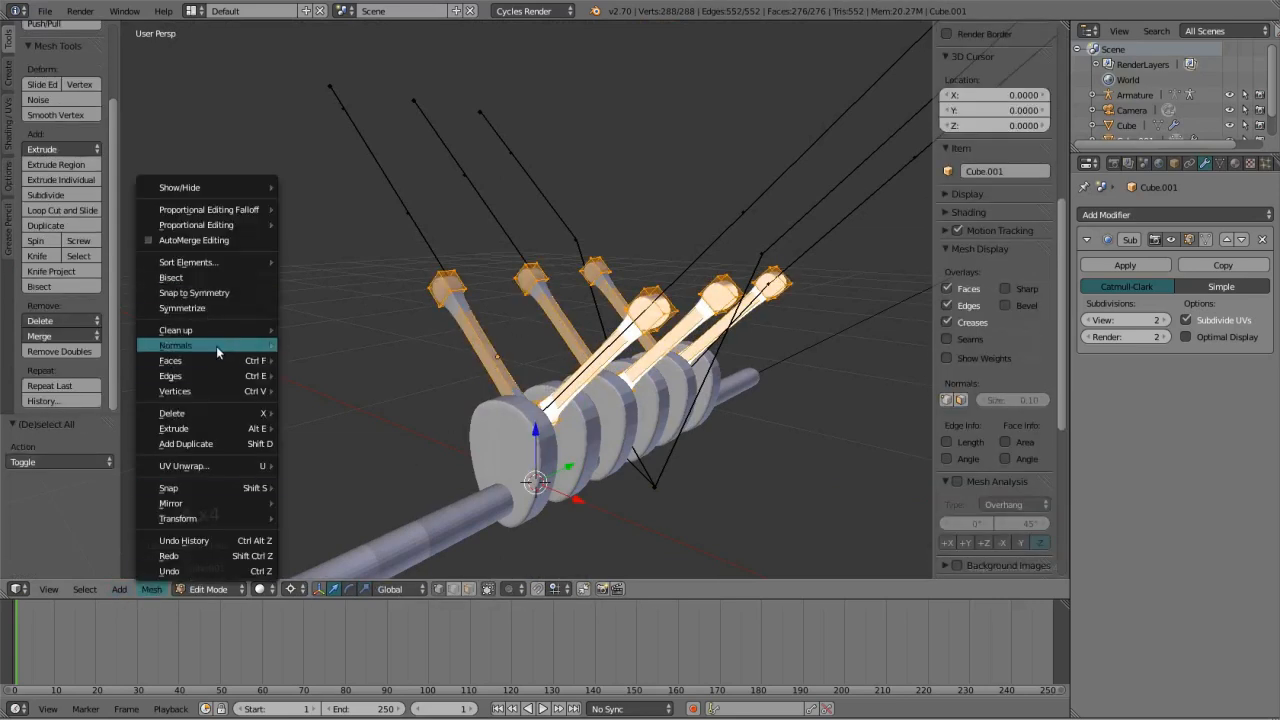
mouse_move(216, 346)
left_click(306, 345)
middle_click_drag(577, 357, 435, 404)
key("Tab")
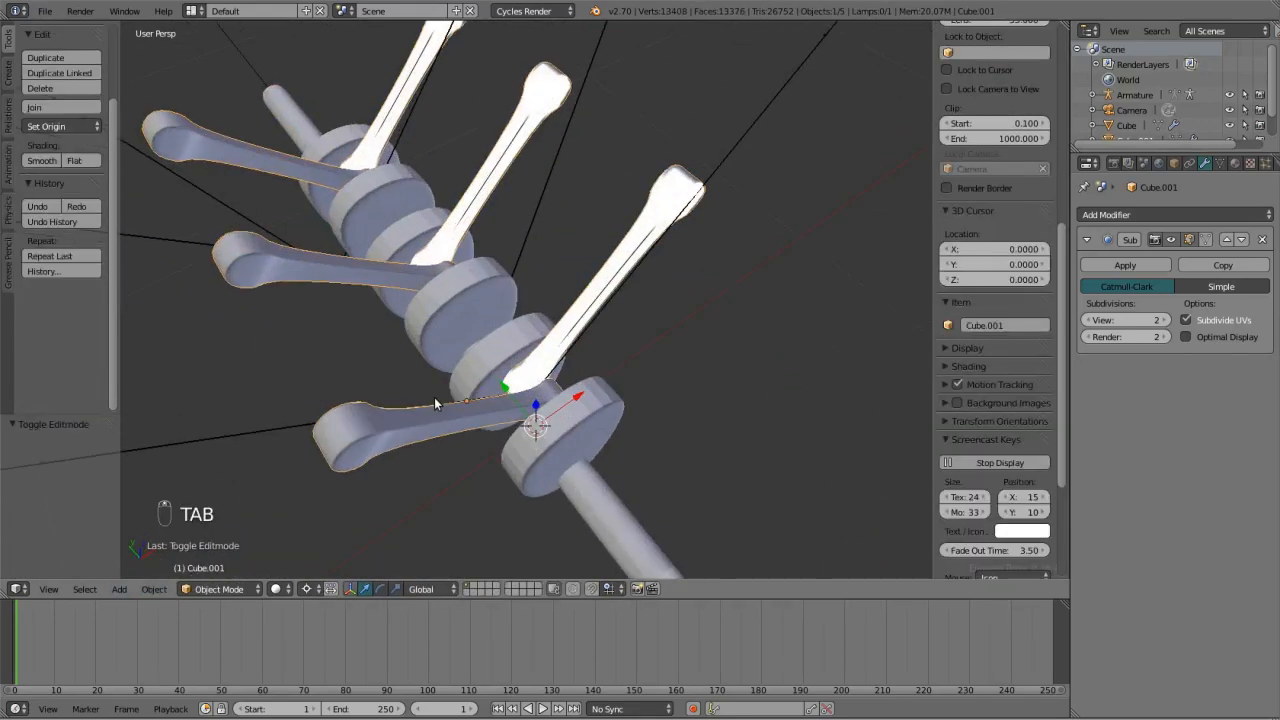
Switch the connecting rods to flat shading, and set them back to smooth shading.
left_click(76, 162)
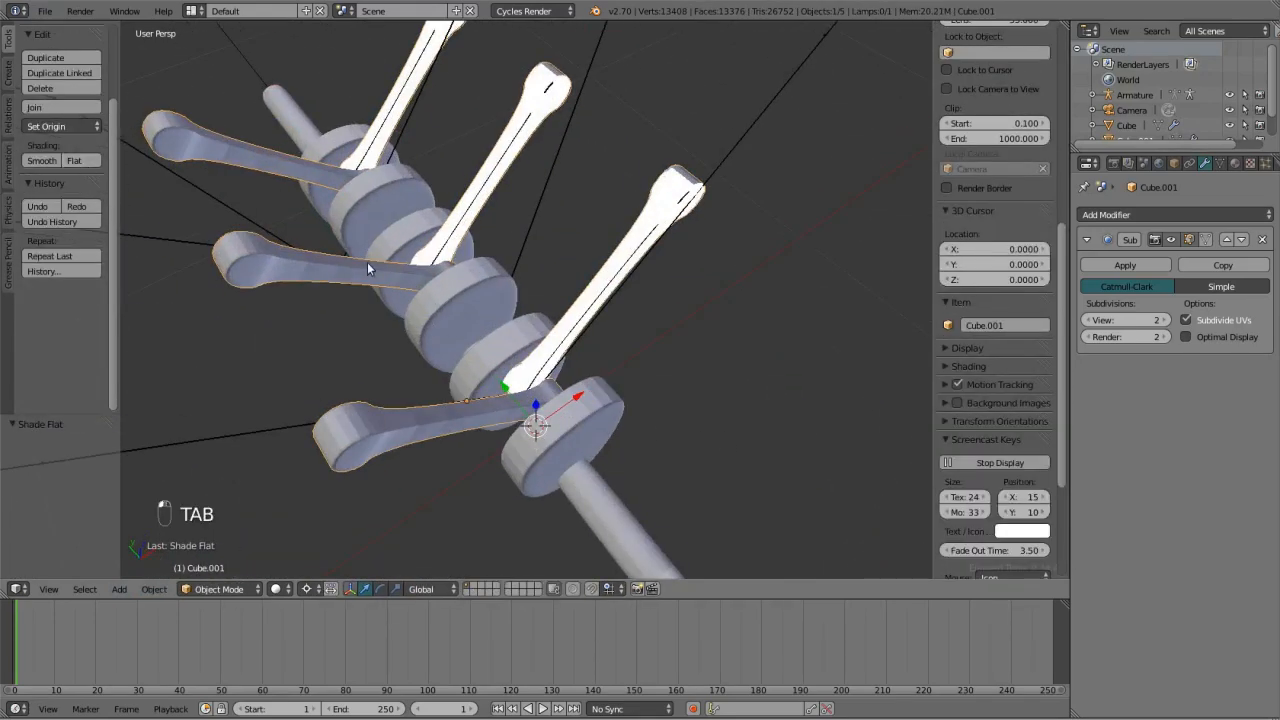
middle_click_drag(367, 262, 73, 116)
left_click(42, 160)
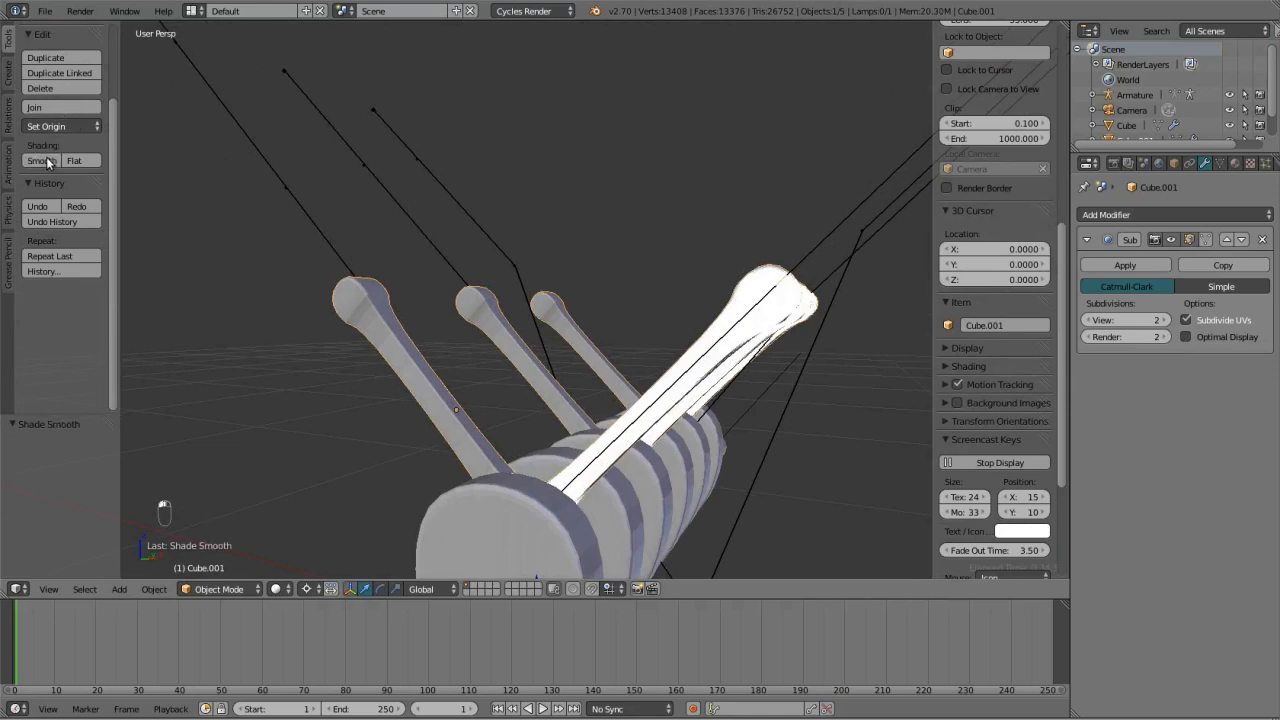
Examine how the rods line up with the armature bones in perspective and from the front.
middle_click_drag(414, 380, 526, 404)
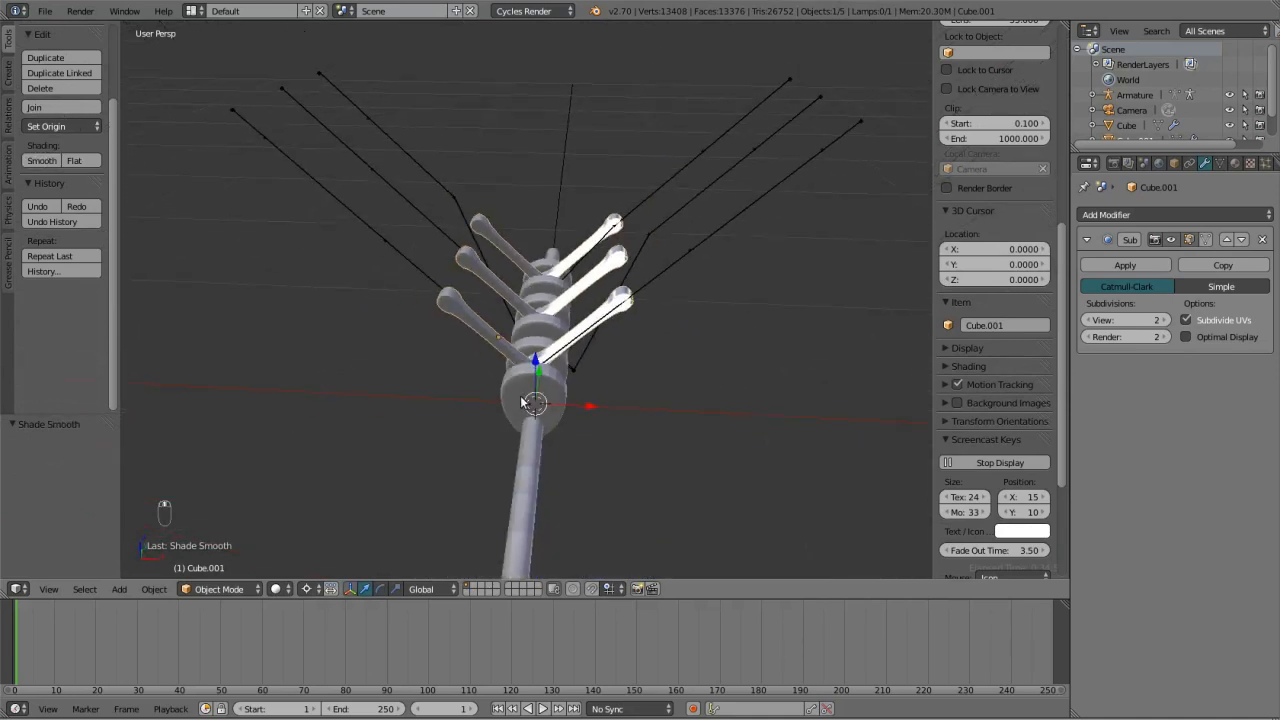
key("KP_1")
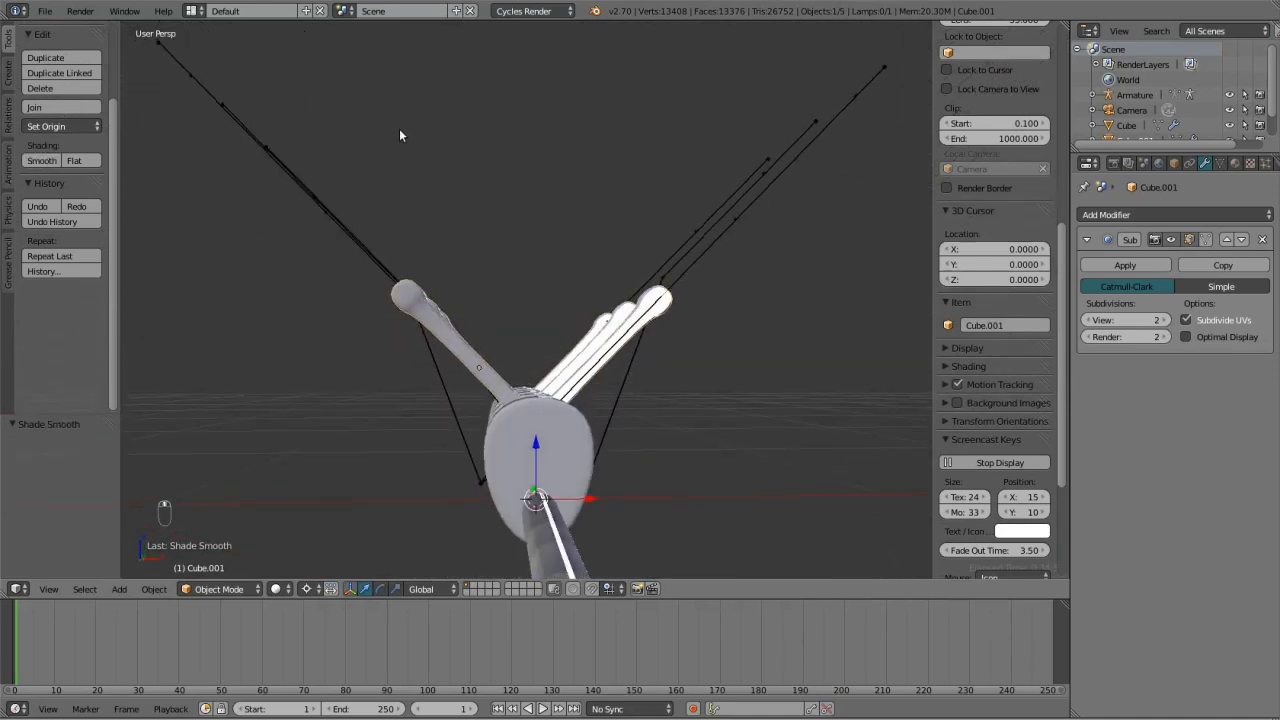
middle_click_drag(394, 197, 600, 220)
key("KP_1")
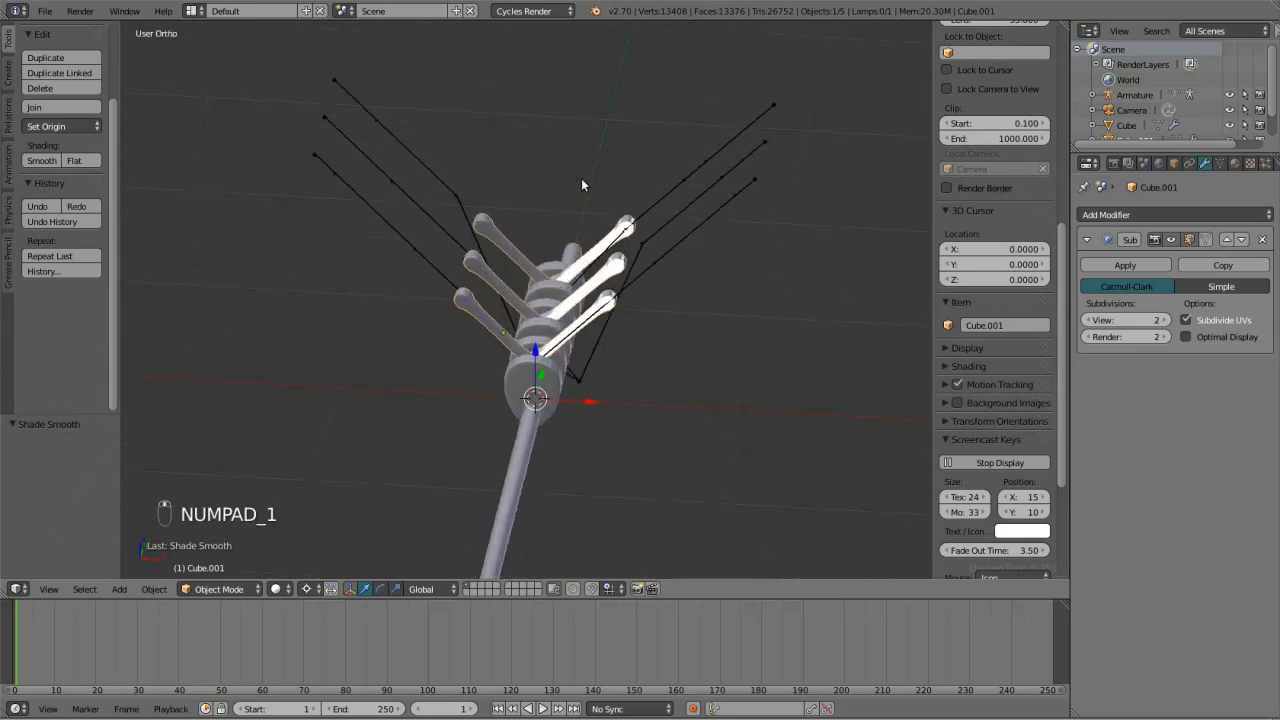
middle_click_drag(420, 288, 365, 344)
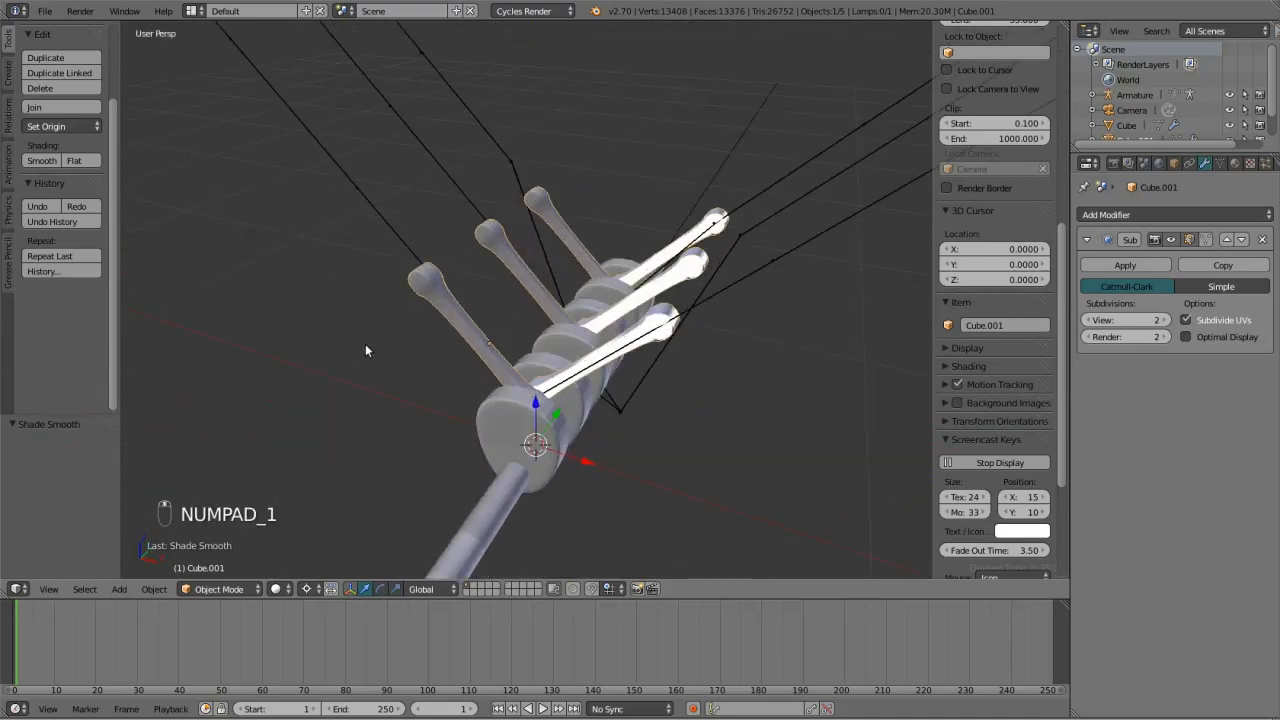
right_click(356, 185)
key("KP_1")
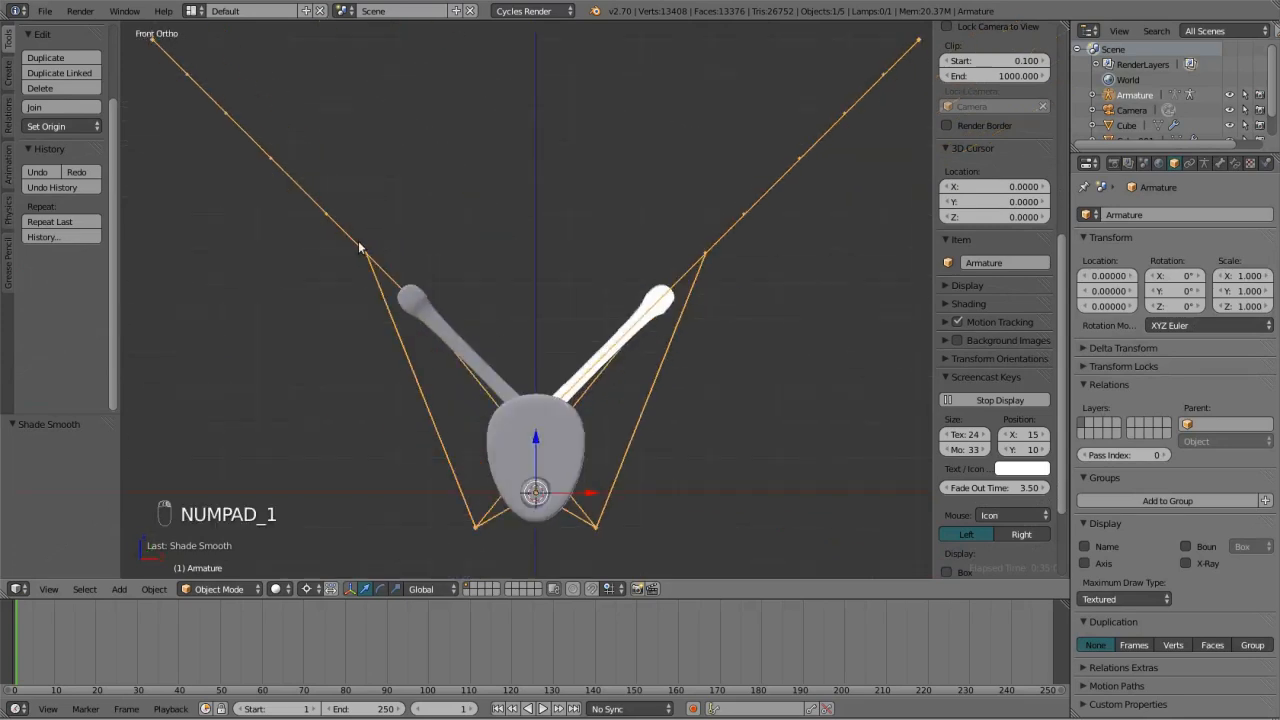
Lengthen the rods of the negative-X bank by moving their upper ends -0.3 along X and 0.3 along Z.
right_click(430, 318)
key("Tab")
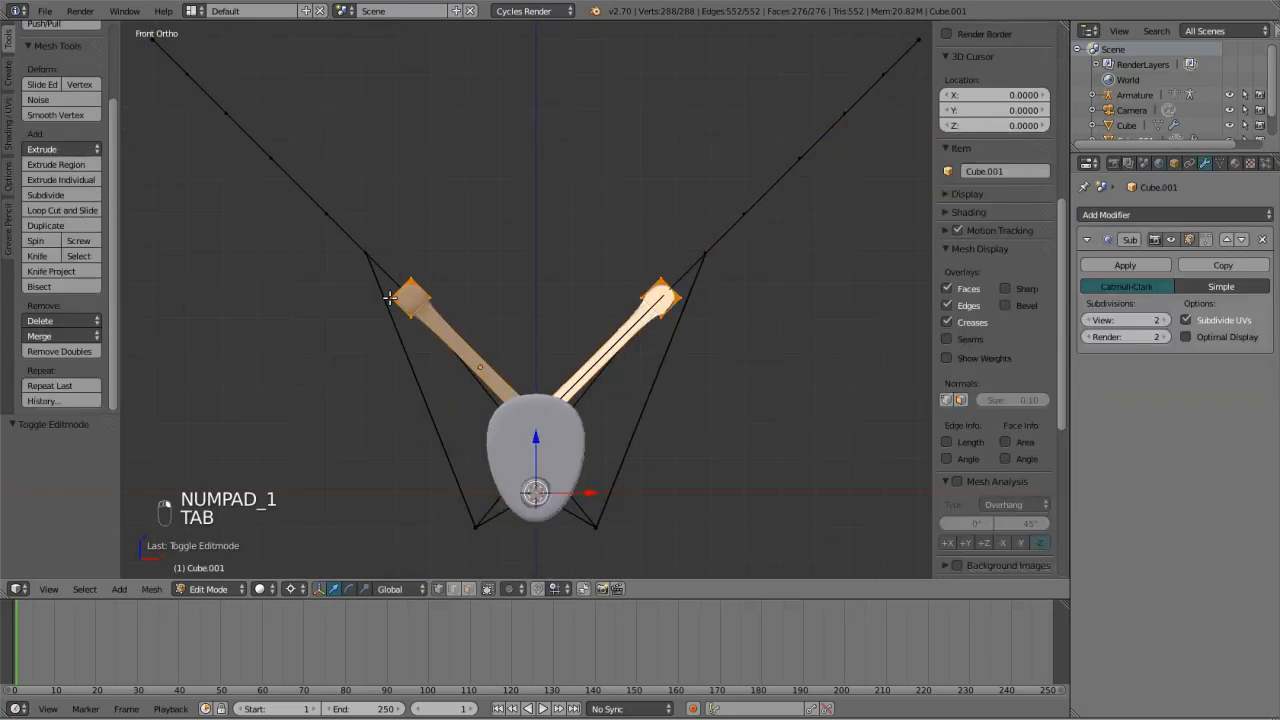
key("z")
key("a")
key("b")
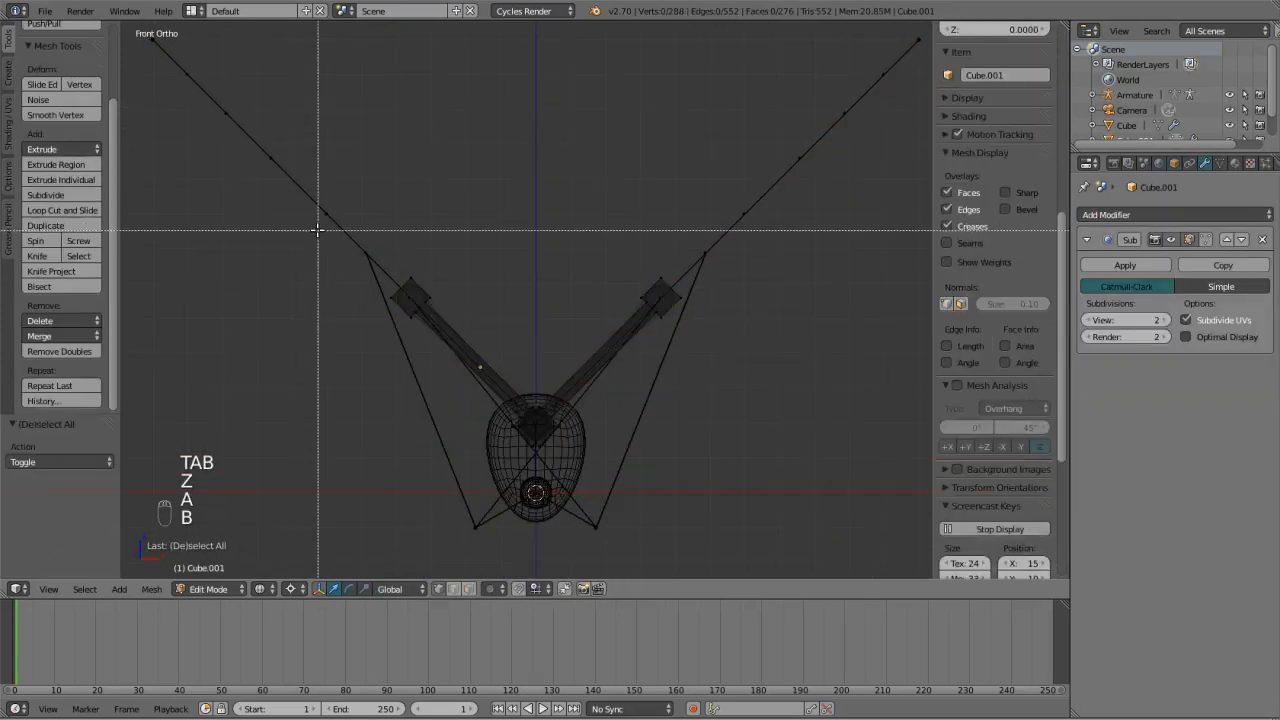
left_click_drag(318, 231, 474, 360)
key("g")
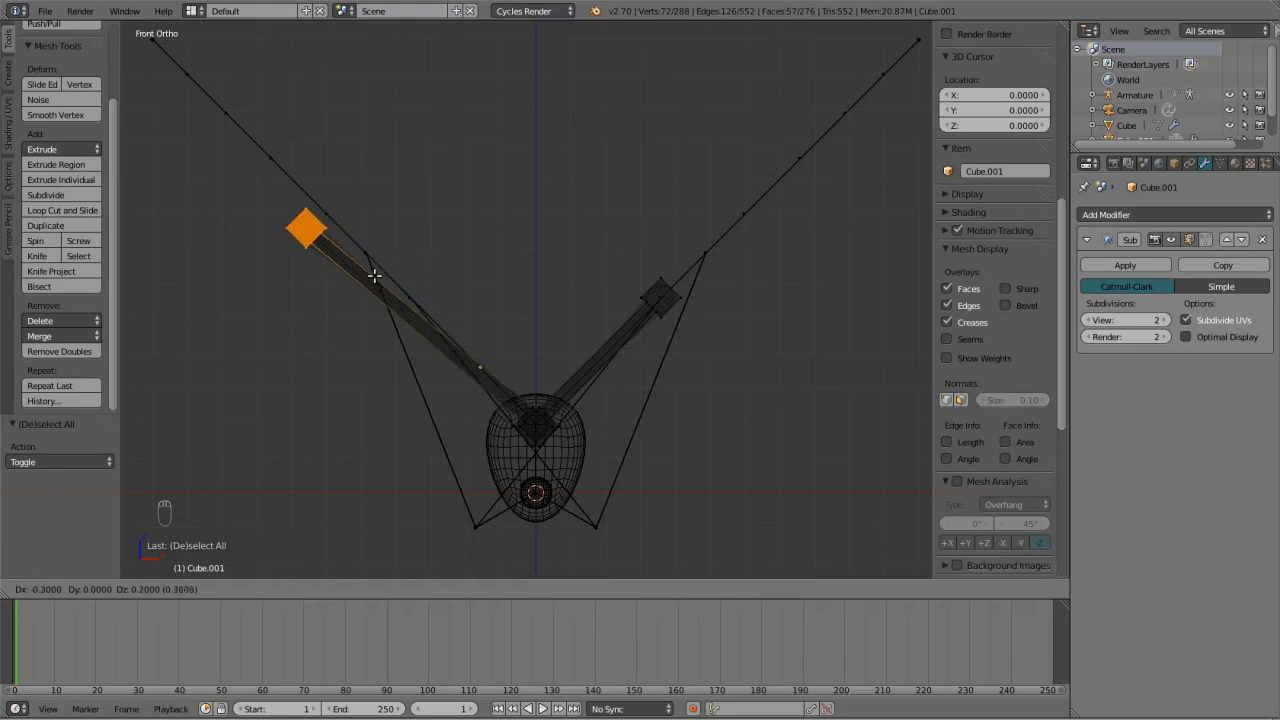
left_click(377, 270)
key("a")
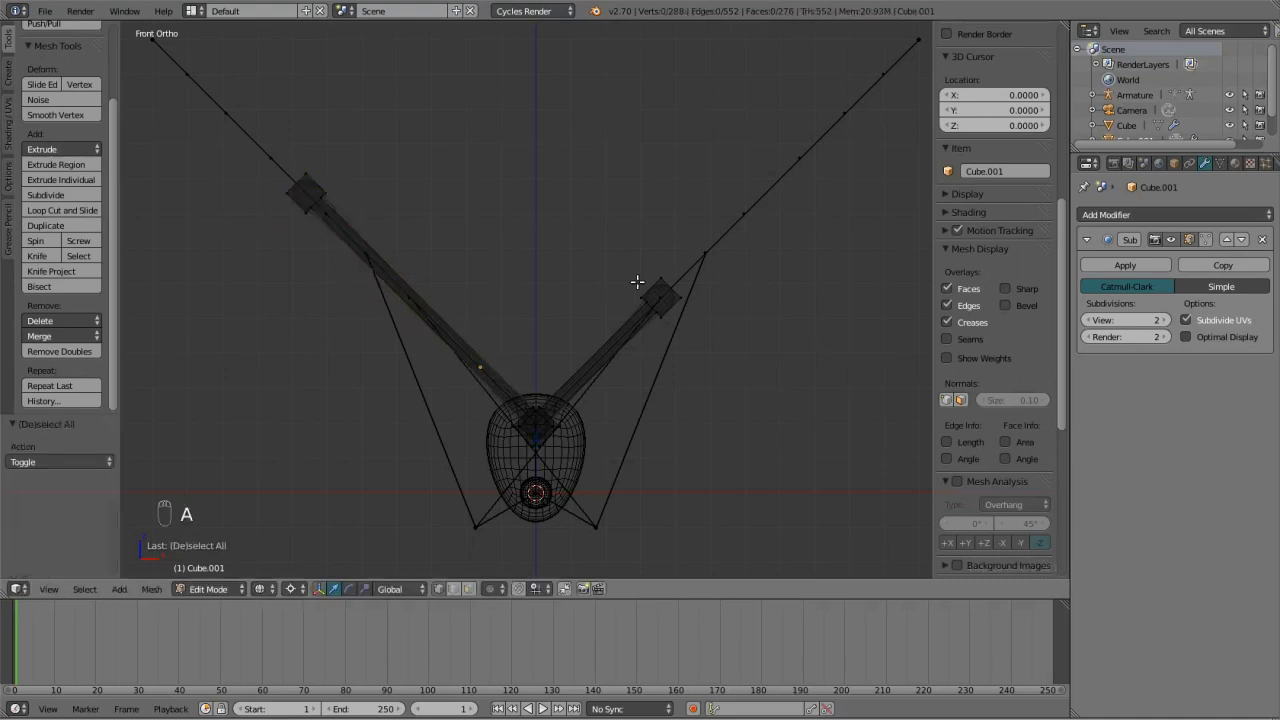
Lengthen the rods of the positive-X bank by moving their upper ends 0.3 along X and 0.3 along Z.
key("n")
left_click(591, 234)
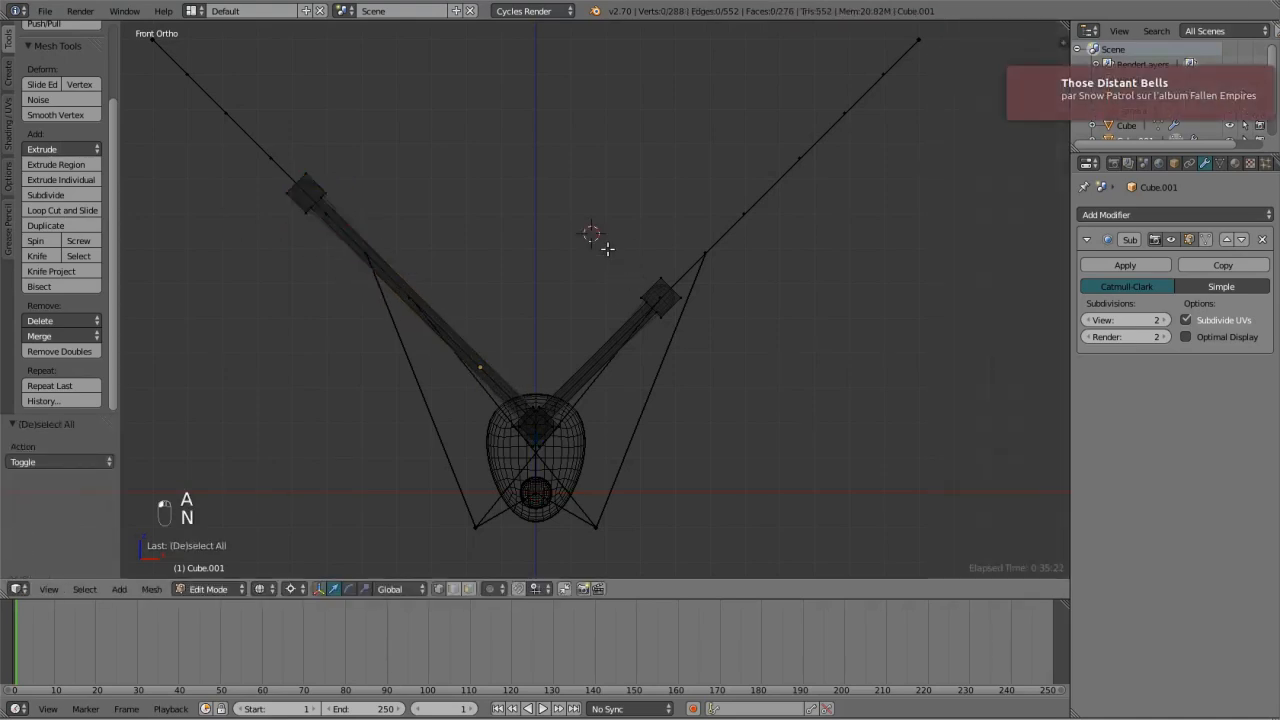
key("b")
left_click_drag(591, 229, 689, 330)
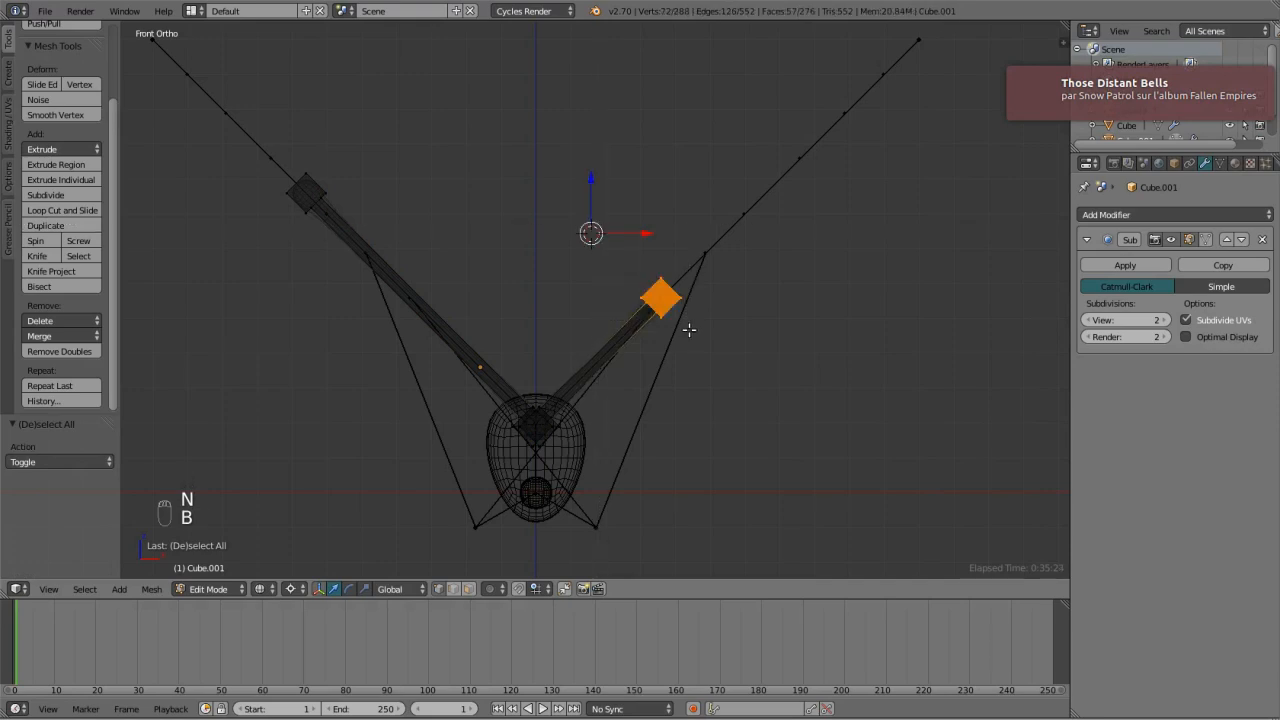
key("g")
left_click(786, 220)
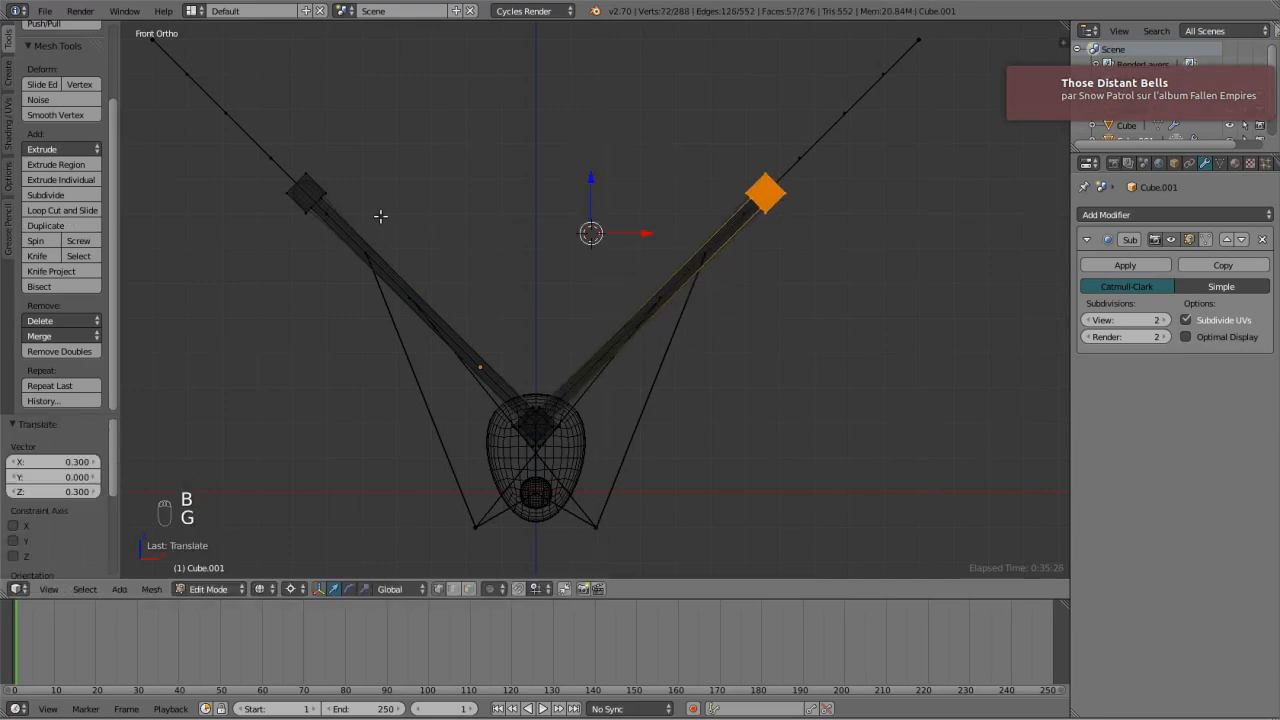
Shorten the negative-X bank rods by moving their upper ends 0.06 along X and -0.06 along Z.
scroll(378, 219, "up", 3, "shift")
scroll(391, 303, "down", 5, "ctrl")
scroll(586, 251, "up", 8)
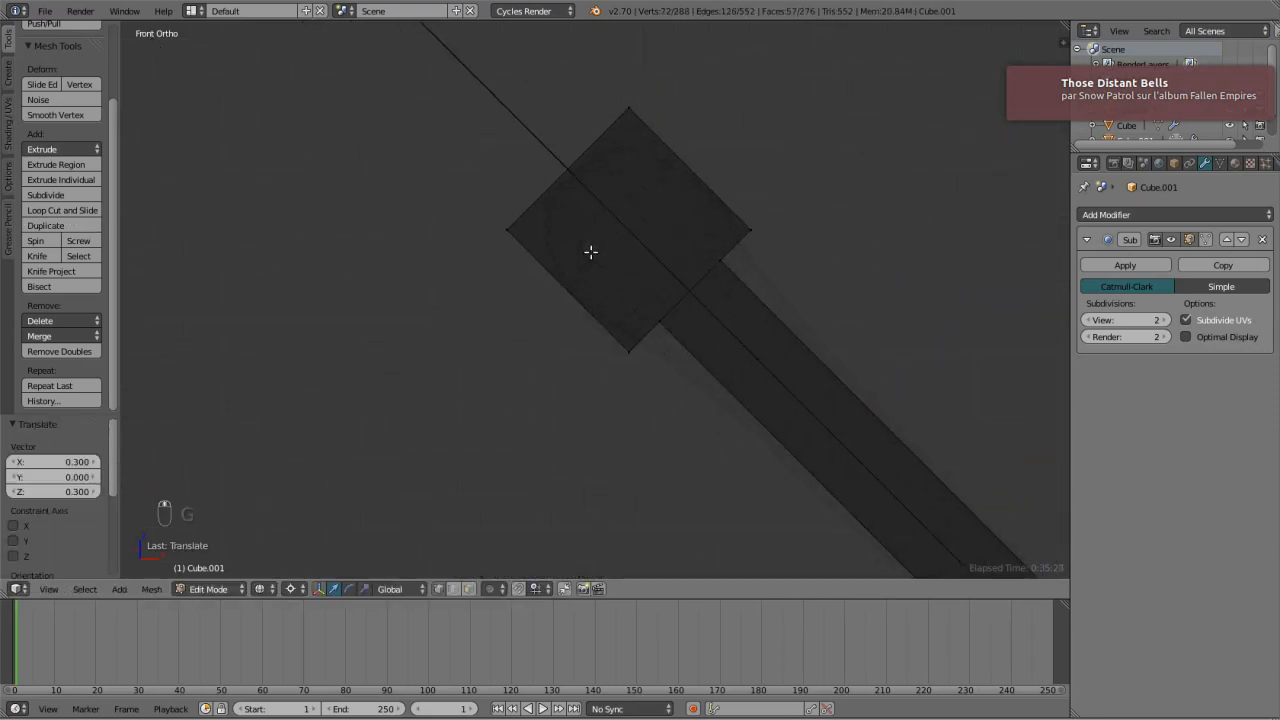
key("a")
key("b")
left_click_drag(489, 91, 795, 423)
key("g")
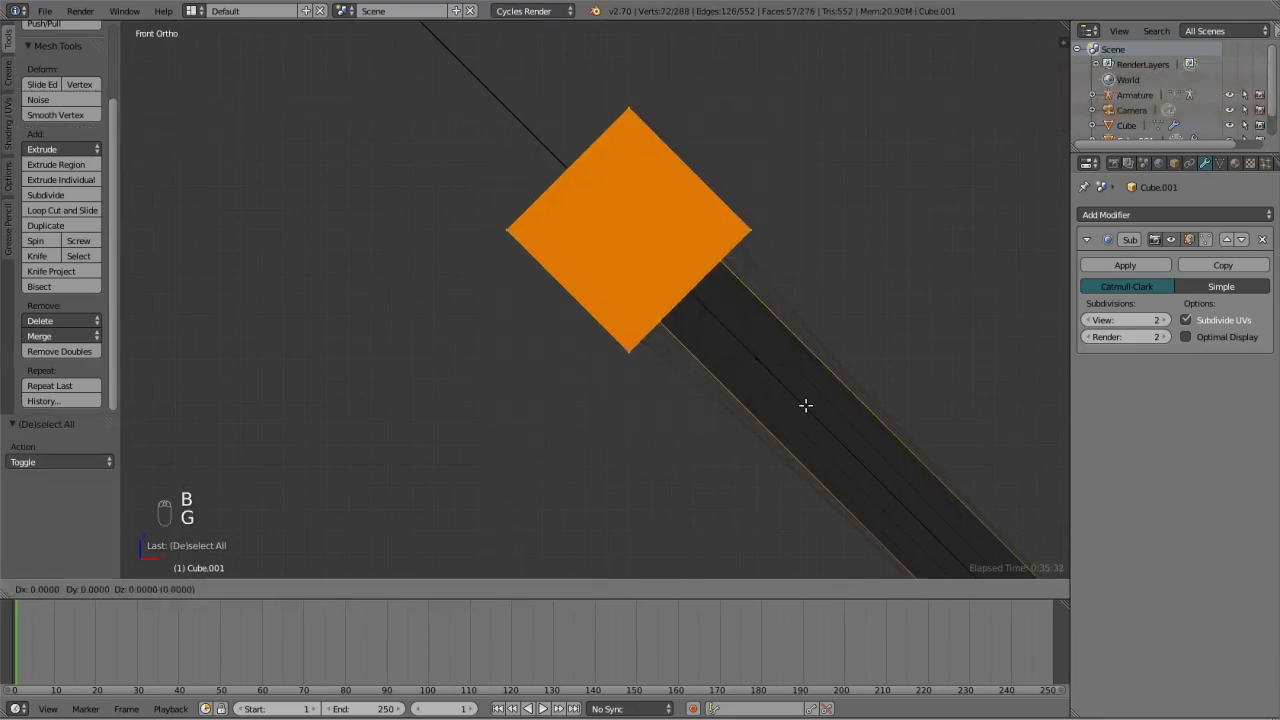
left_click(888, 495)
scroll(800, 389, "down", 6)
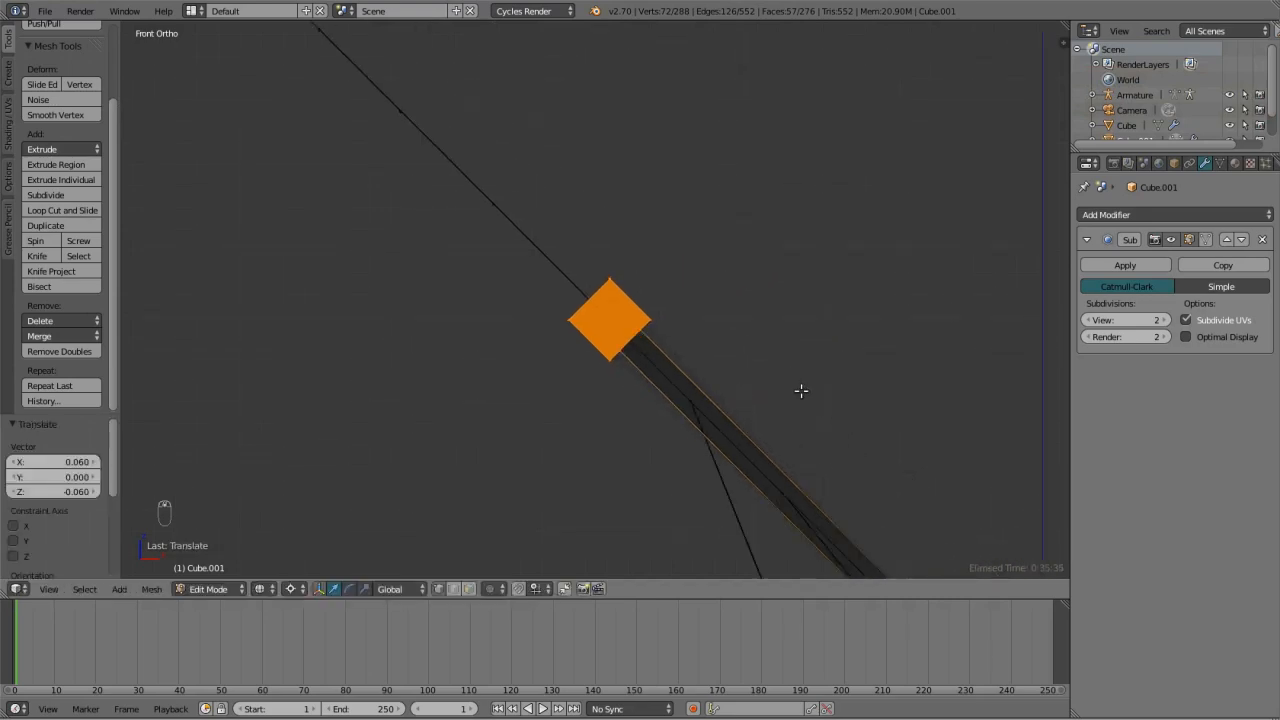
Shorten the positive-X bank rods by moving their upper ends -0.06 along X and -0.06 along Z, and leave mesh editing.
scroll(797, 391, "down", 8, "ctrl")
scroll(797, 393, "down", 2, "ctrl")
scroll(797, 393, "up", 5, "shift")
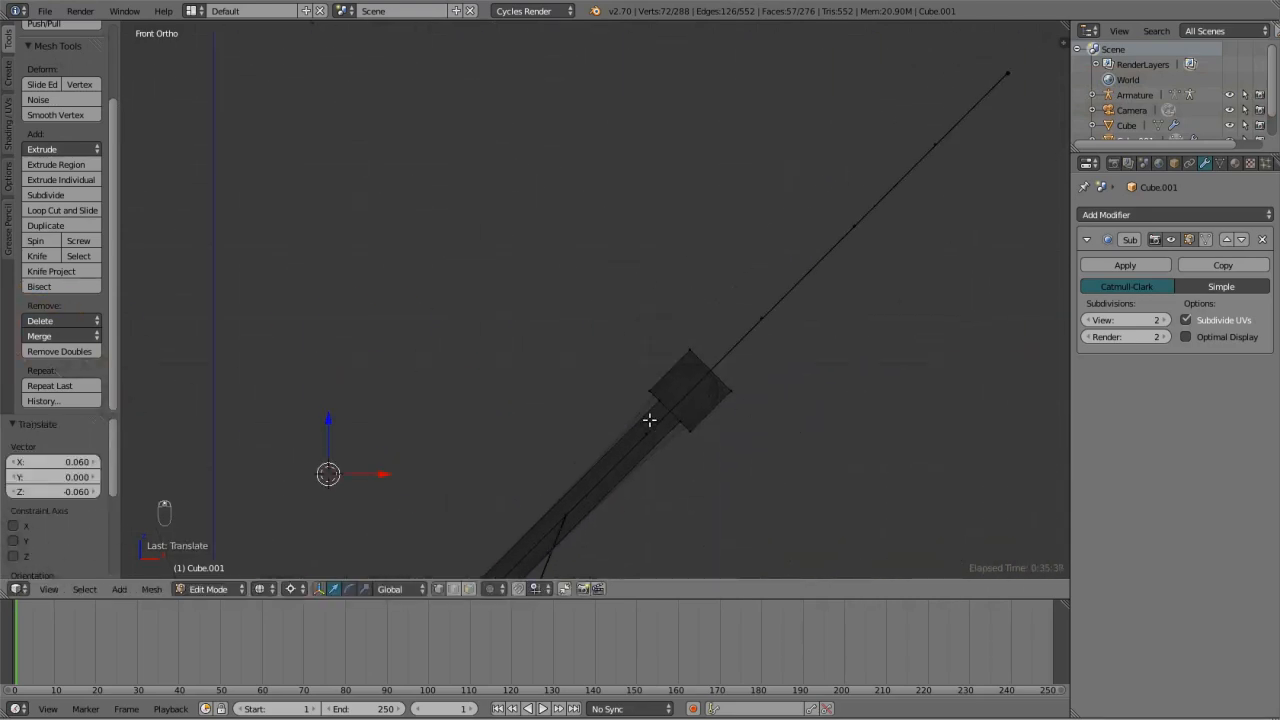
key("a")
key("b")
left_click_drag(611, 320, 806, 446)
scroll(800, 380, "up", 5)
scroll(778, 296, "up", 1)
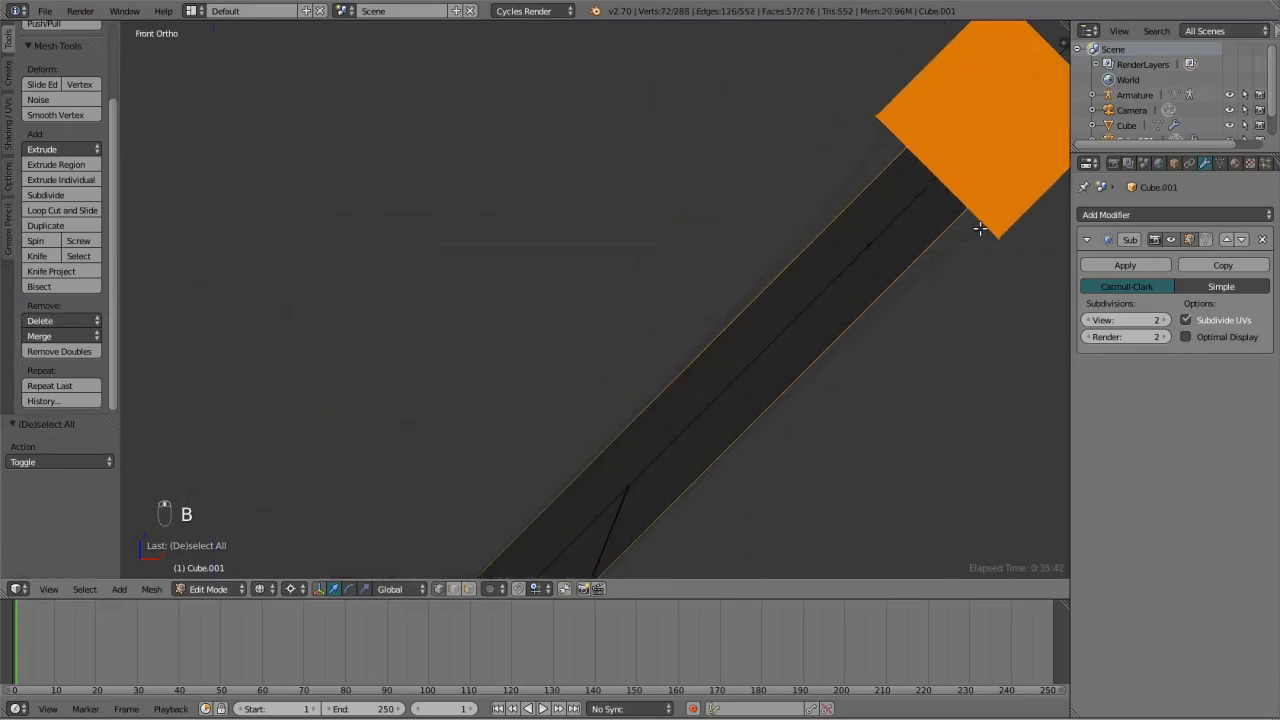
key("g")
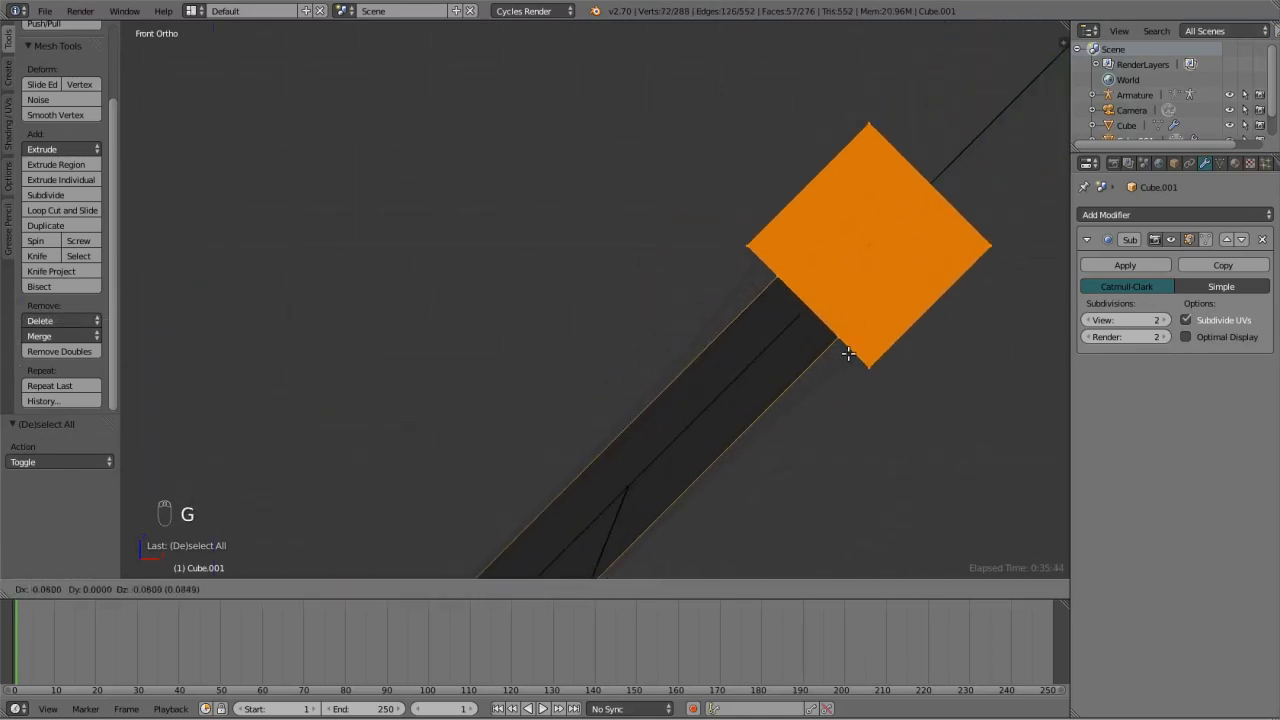
left_click(847, 354)
scroll(800, 300, "down", 5)
key("Tab")
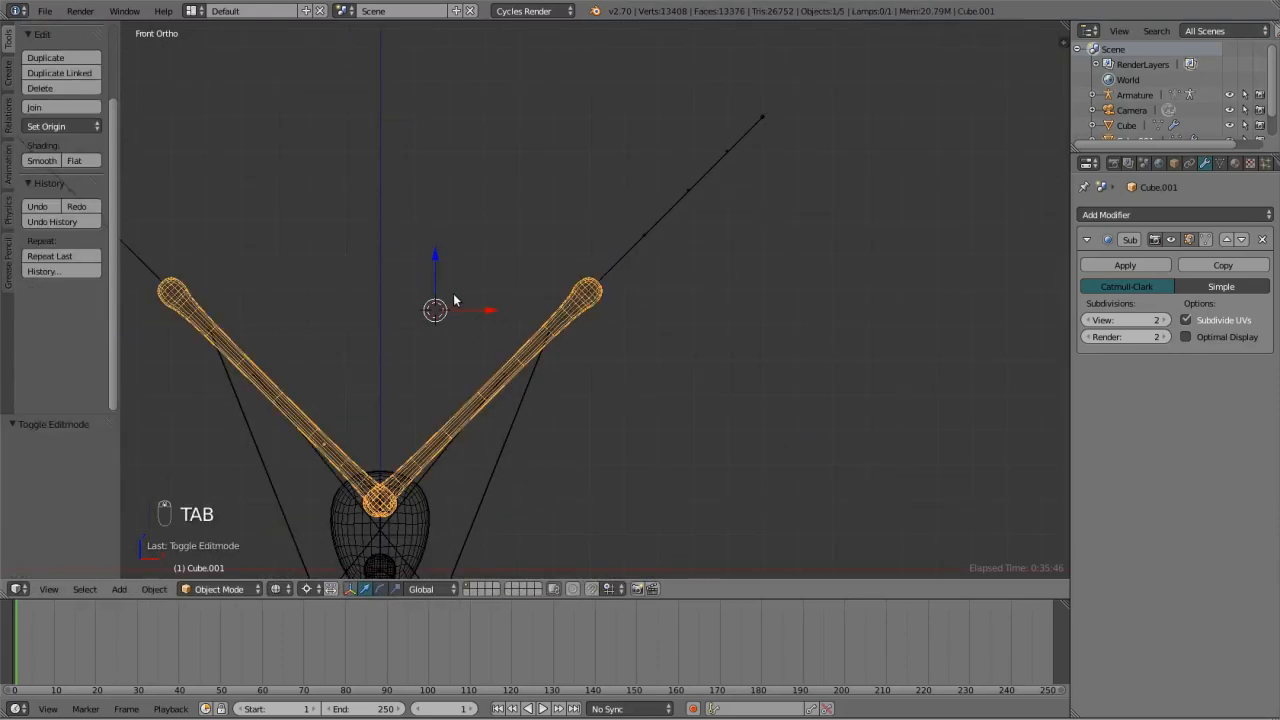
Add a cylinder mesh object at the 3D cursor with 32 vertices, radius 1 and depth 2.
middle_click_drag(453, 293, 343, 366)
key("z")
mouse_move(405, 324)
middle_mouse_down()
mouse_move(472, 325)
mouse_move(616, 369)
mouse_move(692, 373)
mouse_move(740, 314)
middle_mouse_up()
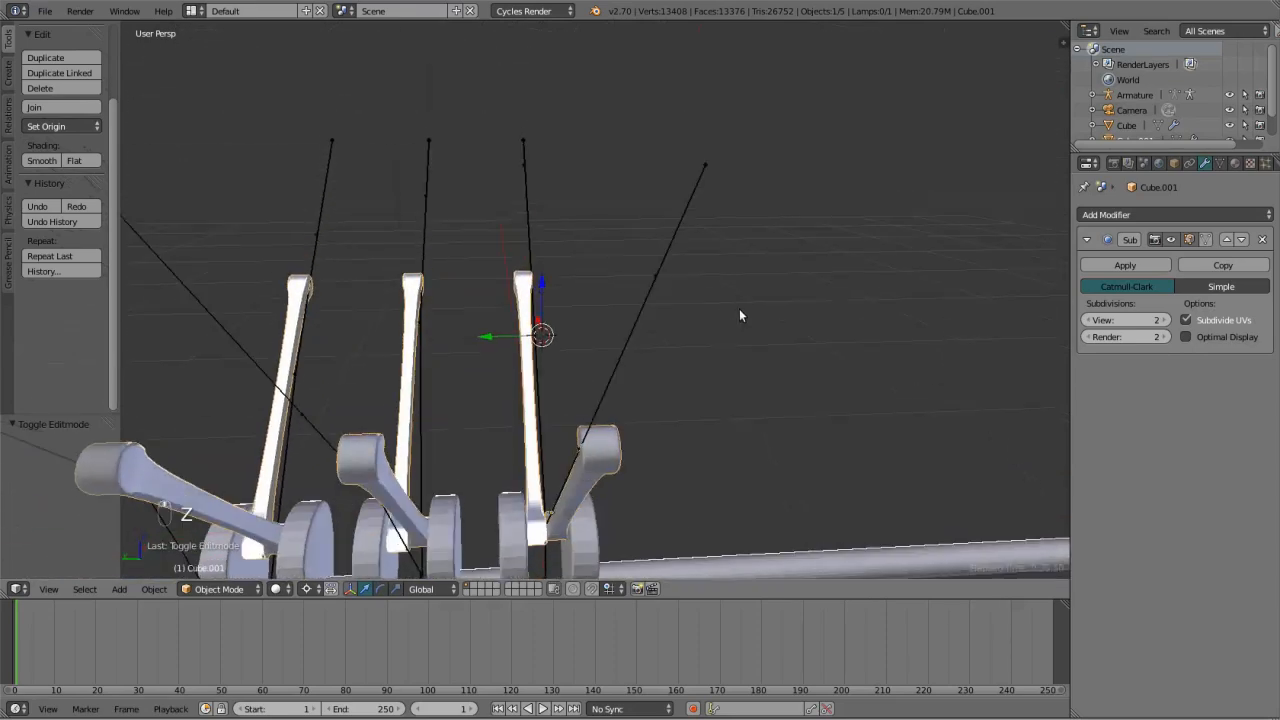
middle_click_drag(526, 322, 421, 307)
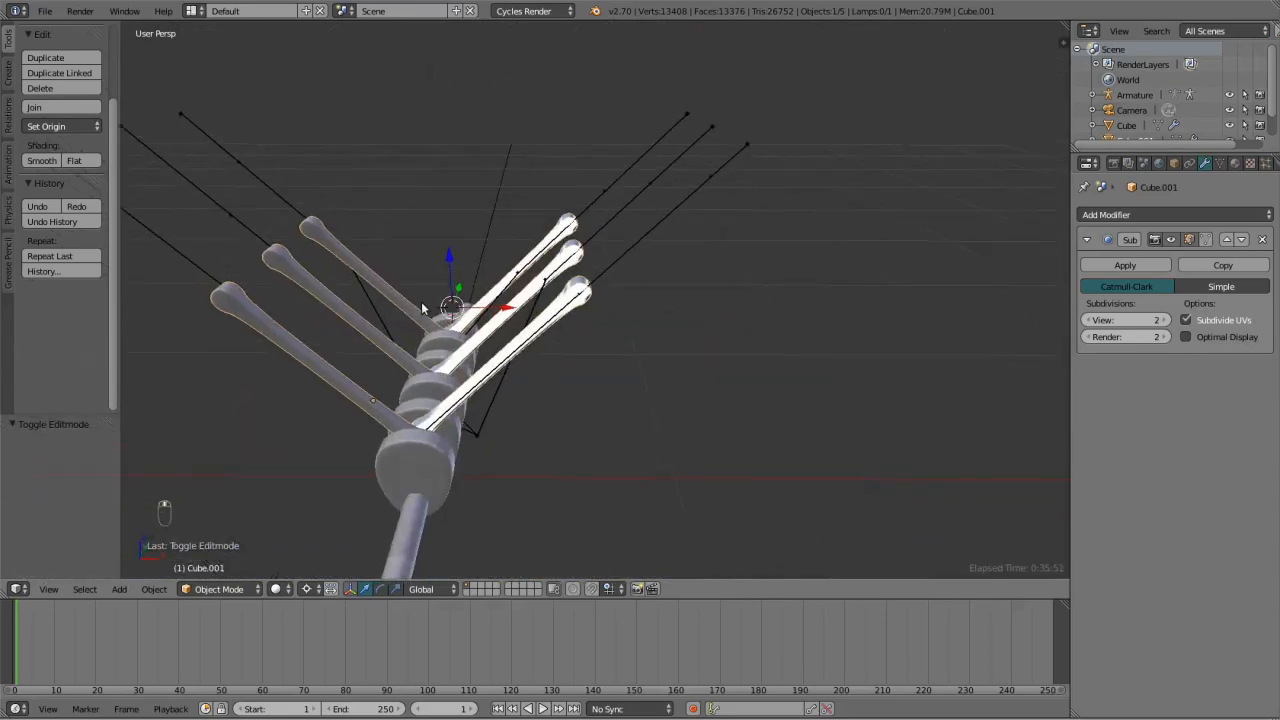
key("shift+a")
mouse_move(414, 366)
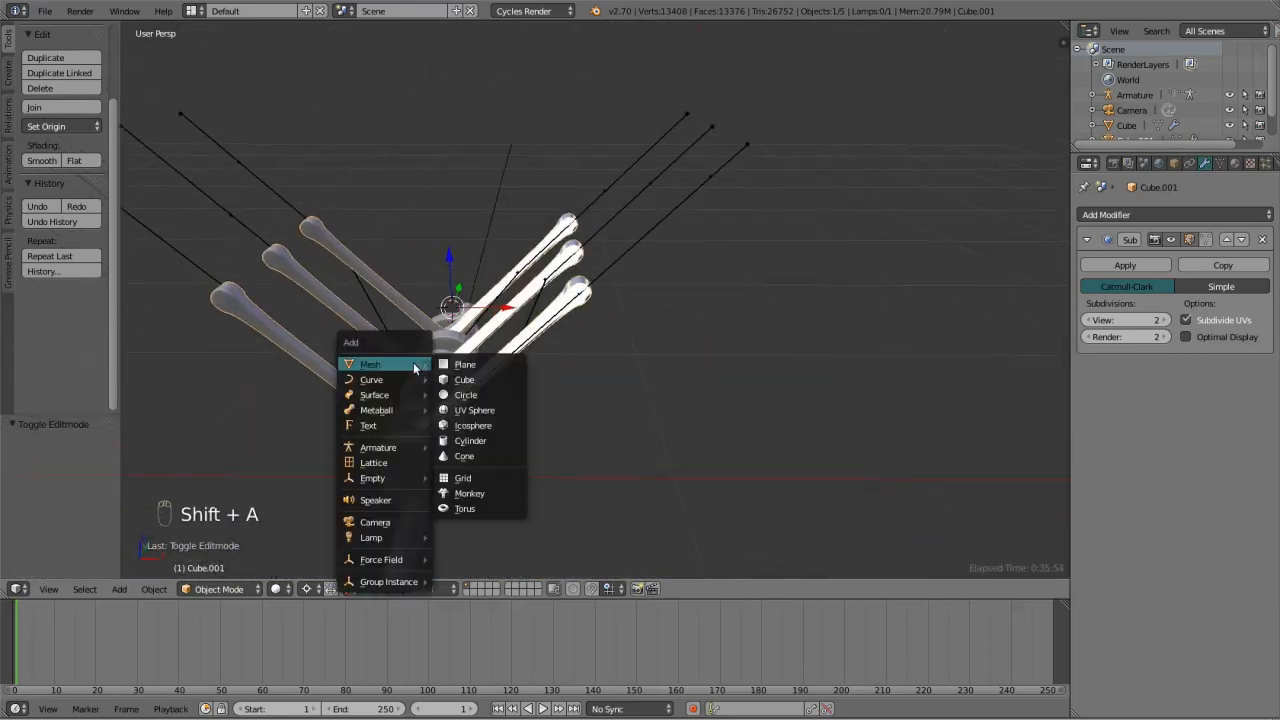
left_click(484, 440)
scroll(480, 390, "down", 3)
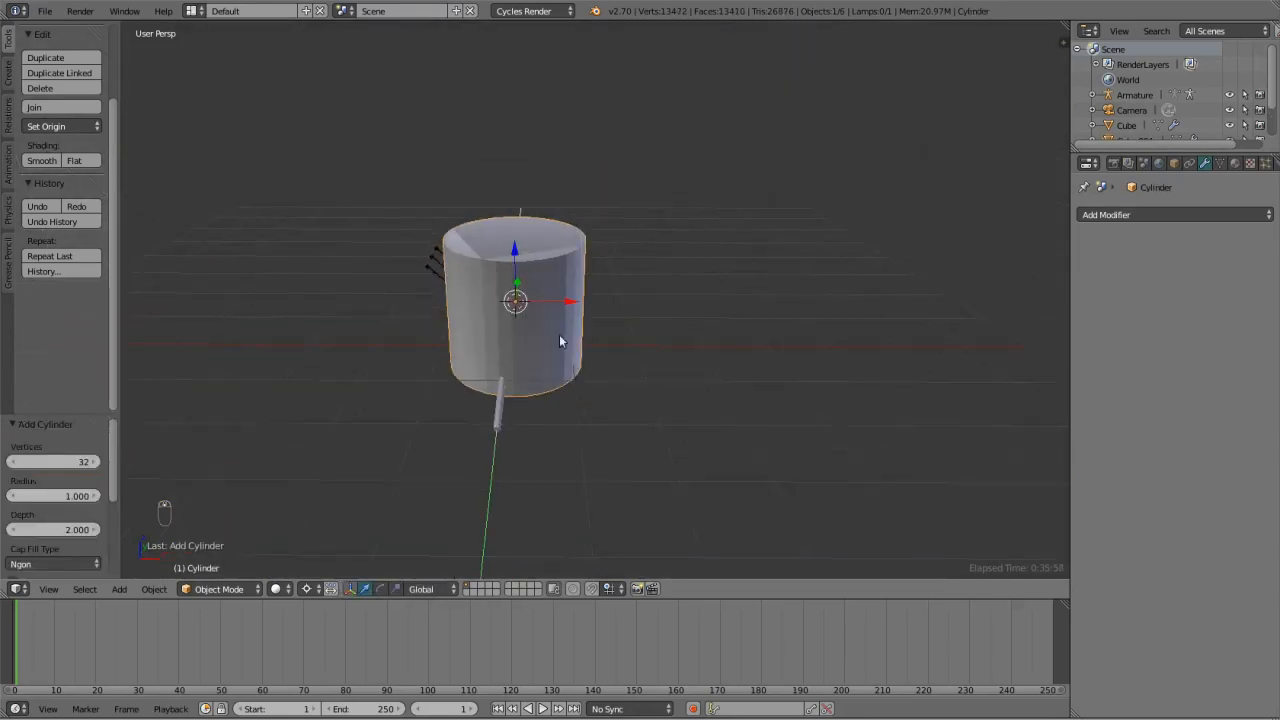
Stretch the new cylinder's mesh by a factor of 5 along the Z axis and look at it from the front.
key("Tab")
type("sz")
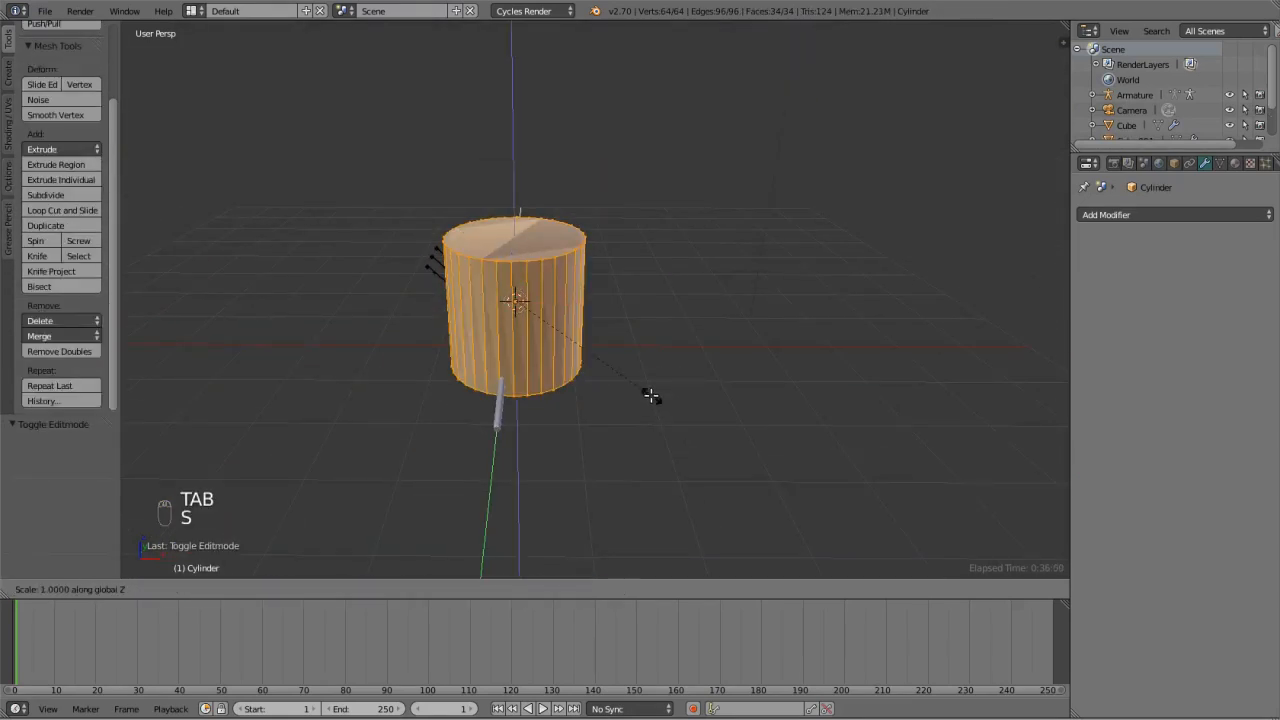
type("5")
key("Return")
key("KP_1")
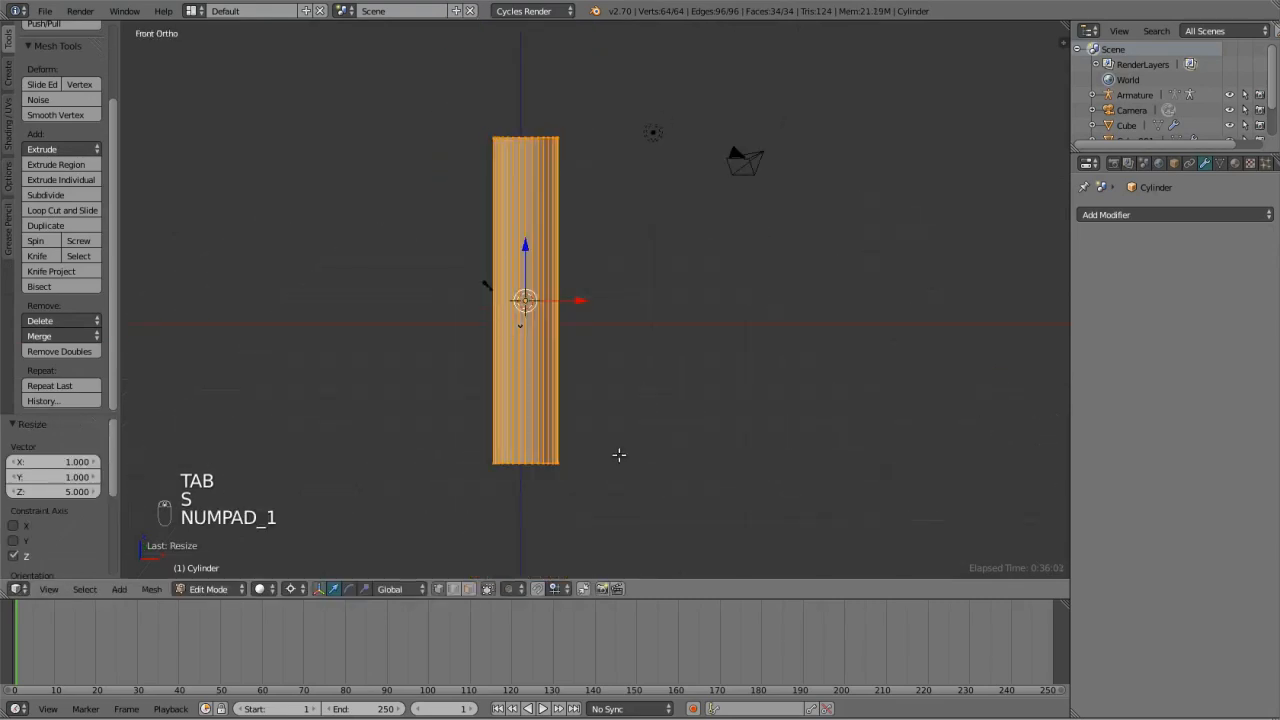
type("s.5")
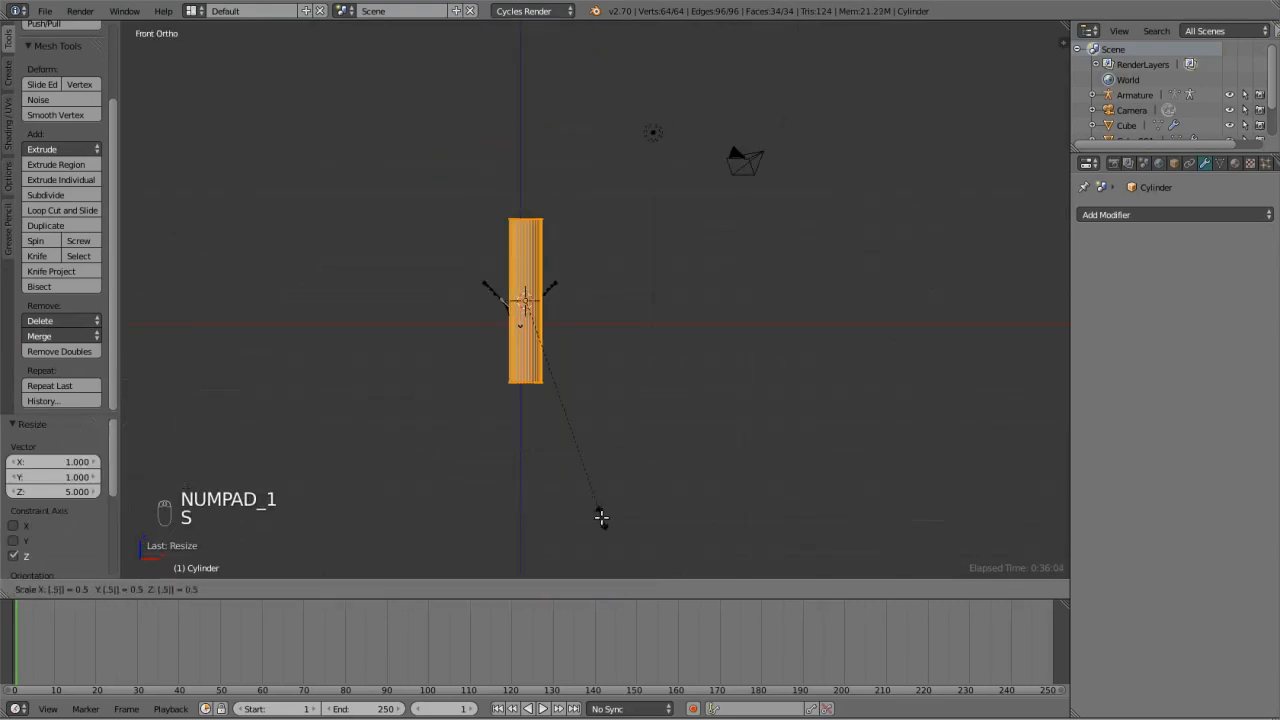
type("2")
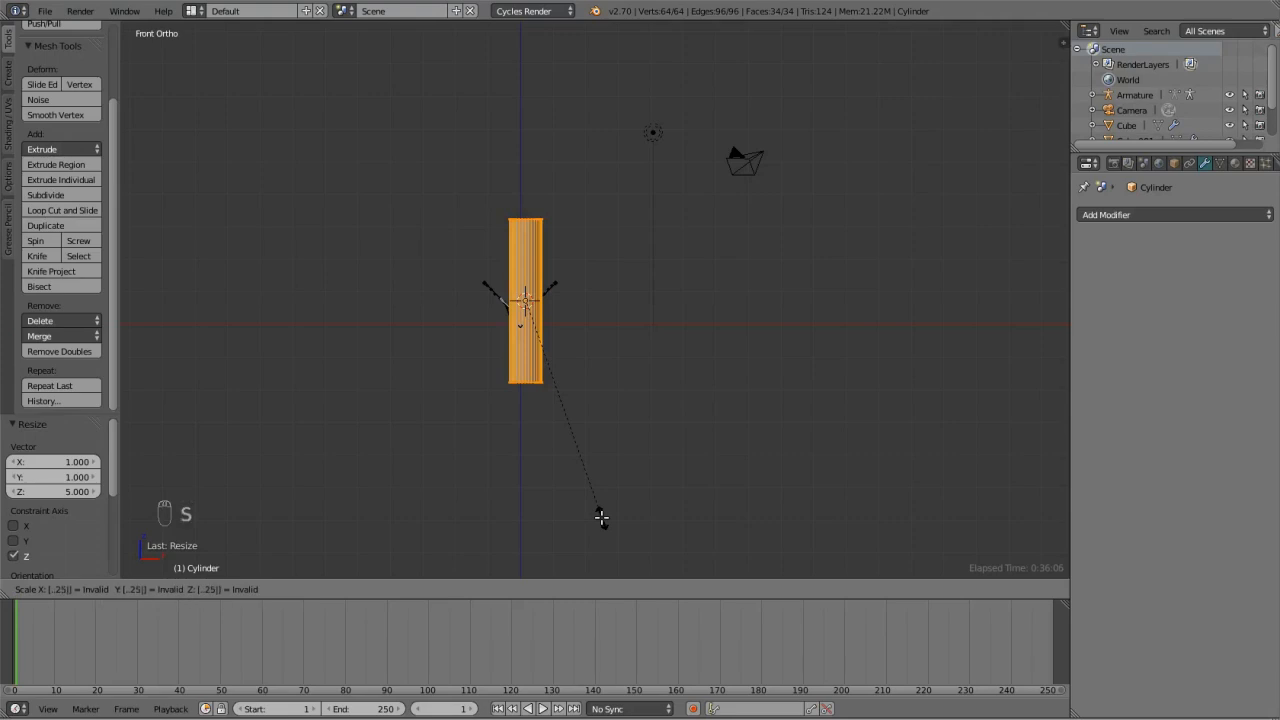
key("Escape")
Shrink the whole cylinder mesh uniformly by a factor of 0.2 and again by 0.5.
type("s")
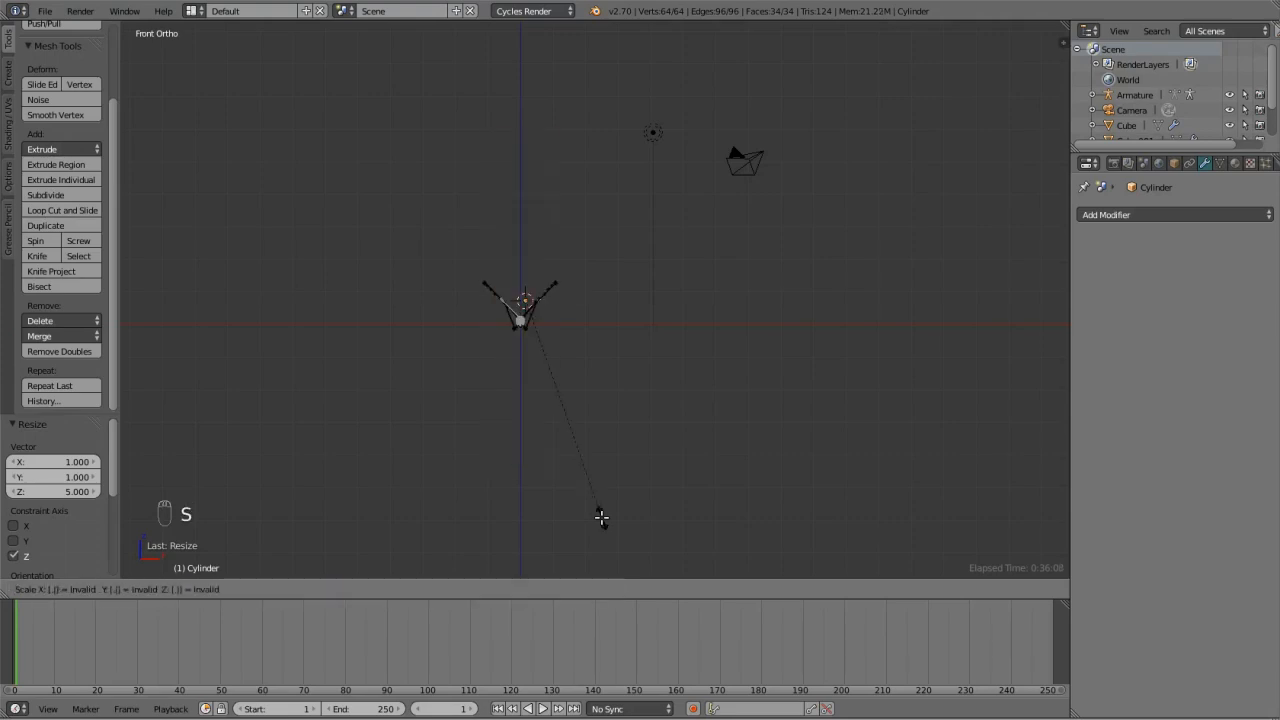
type("2")
key("Return")
scroll(563, 377, "up", 7)
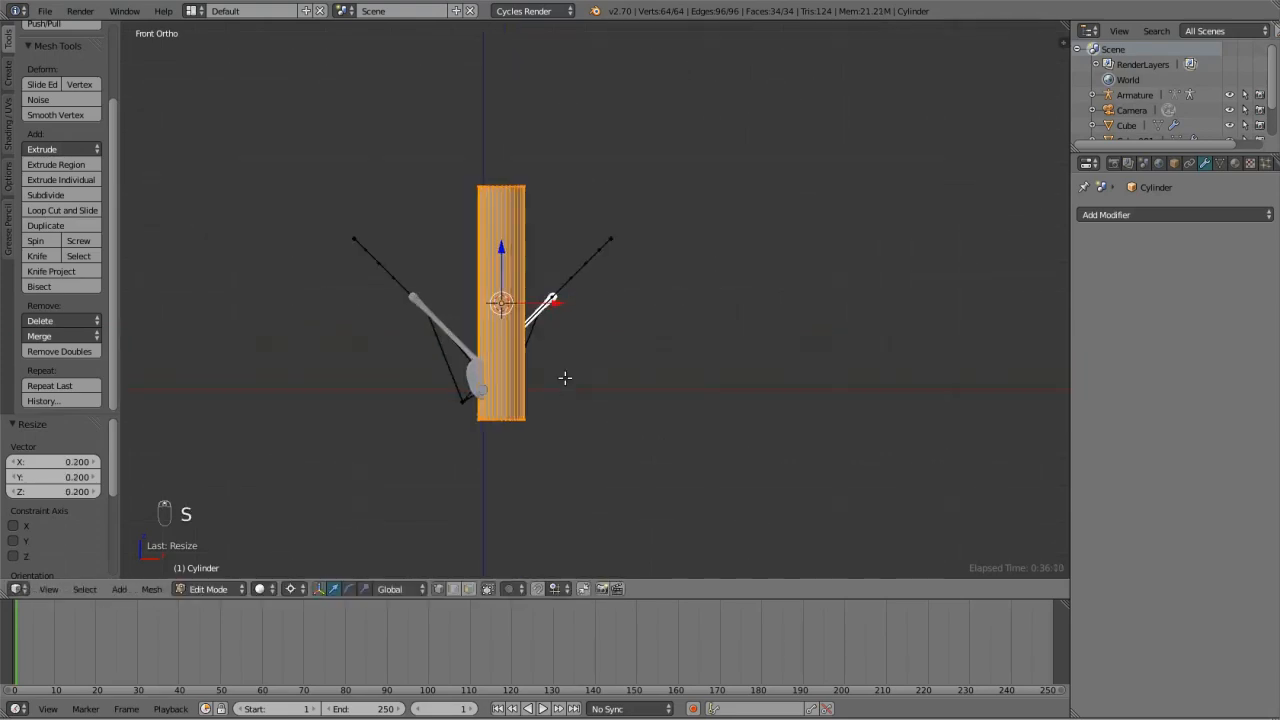
type("s")
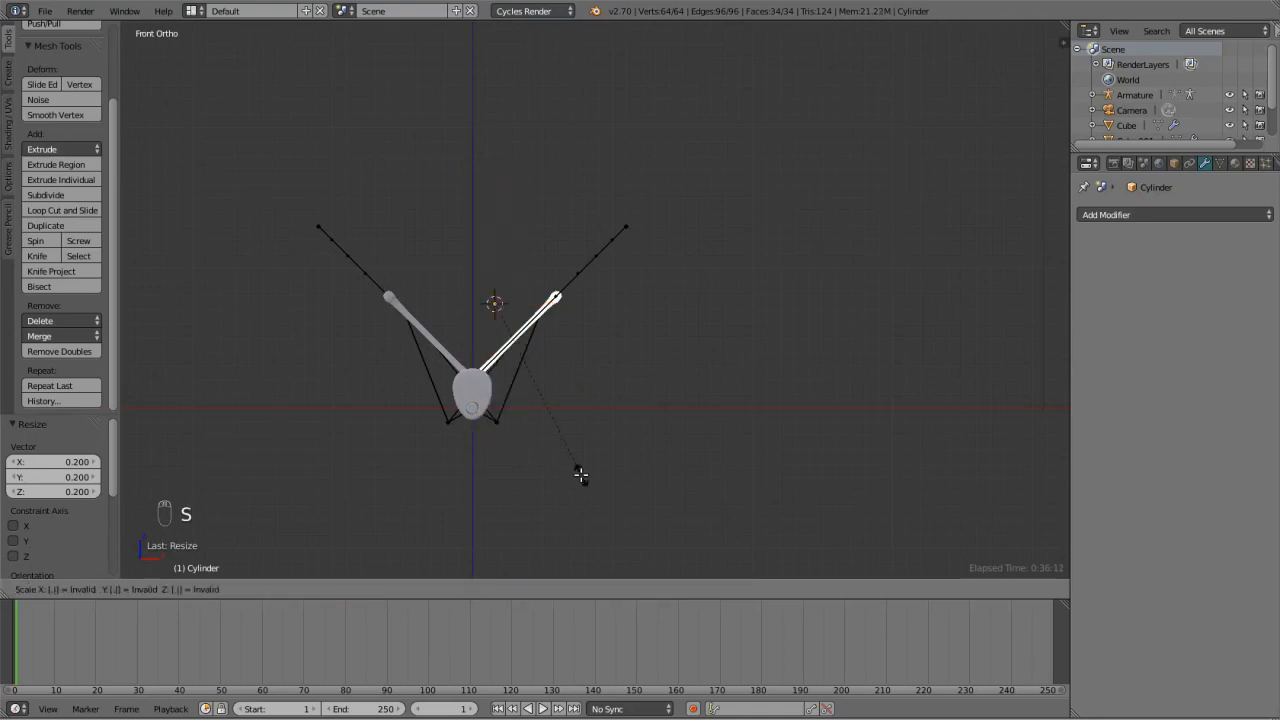
type(".5")
key("Return")
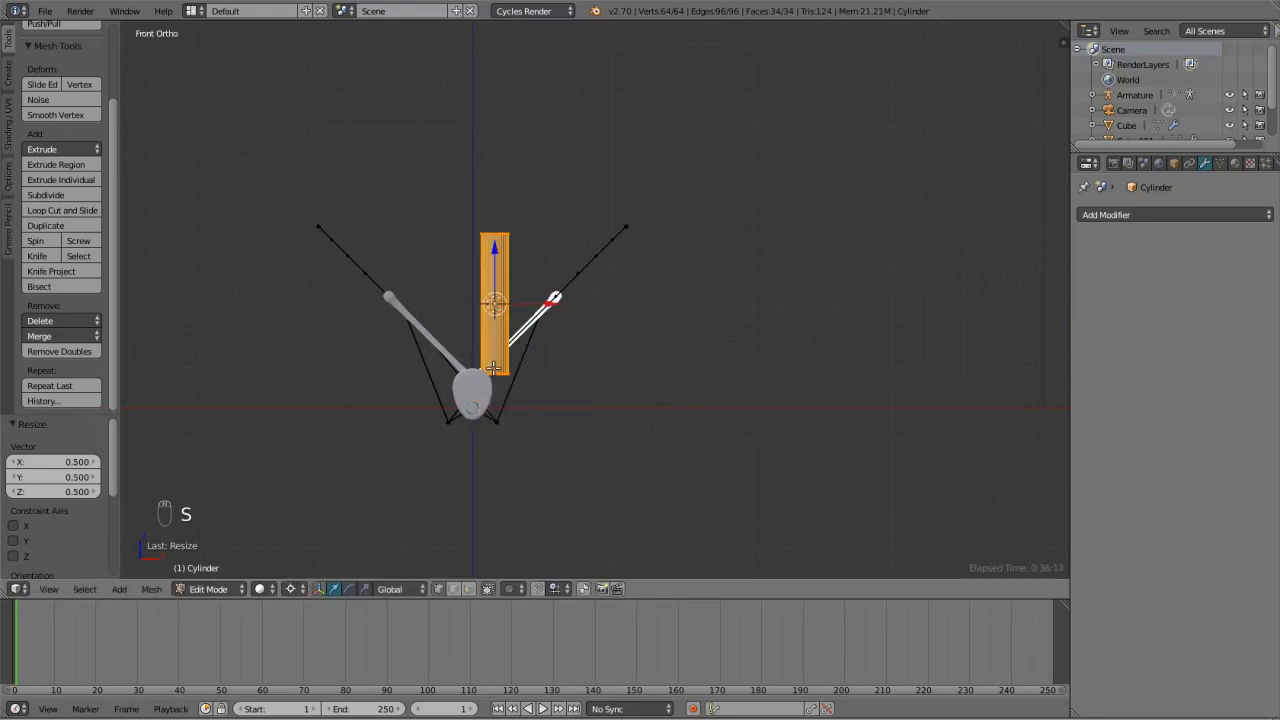
In object mode, clear the cylinder's location and snap the 3D cursor to the centre, and return to mesh editing.
key("Tab")
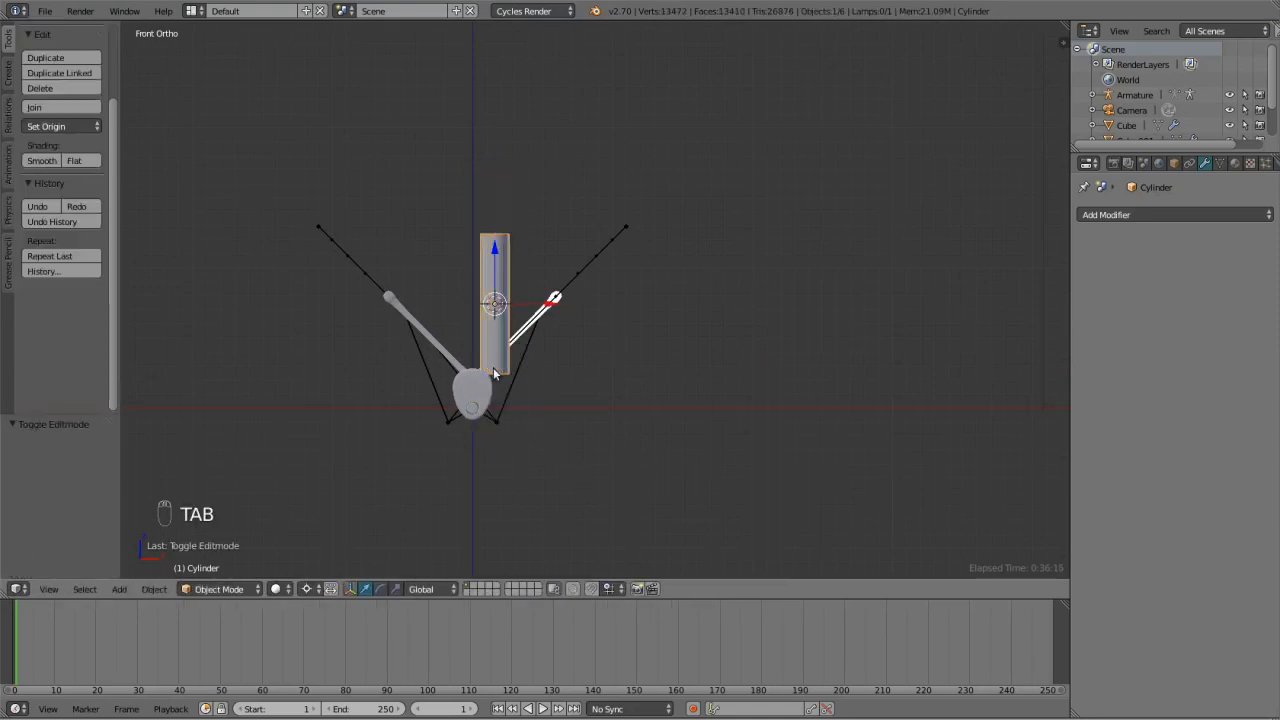
key("alt+g")
key("shift+s")
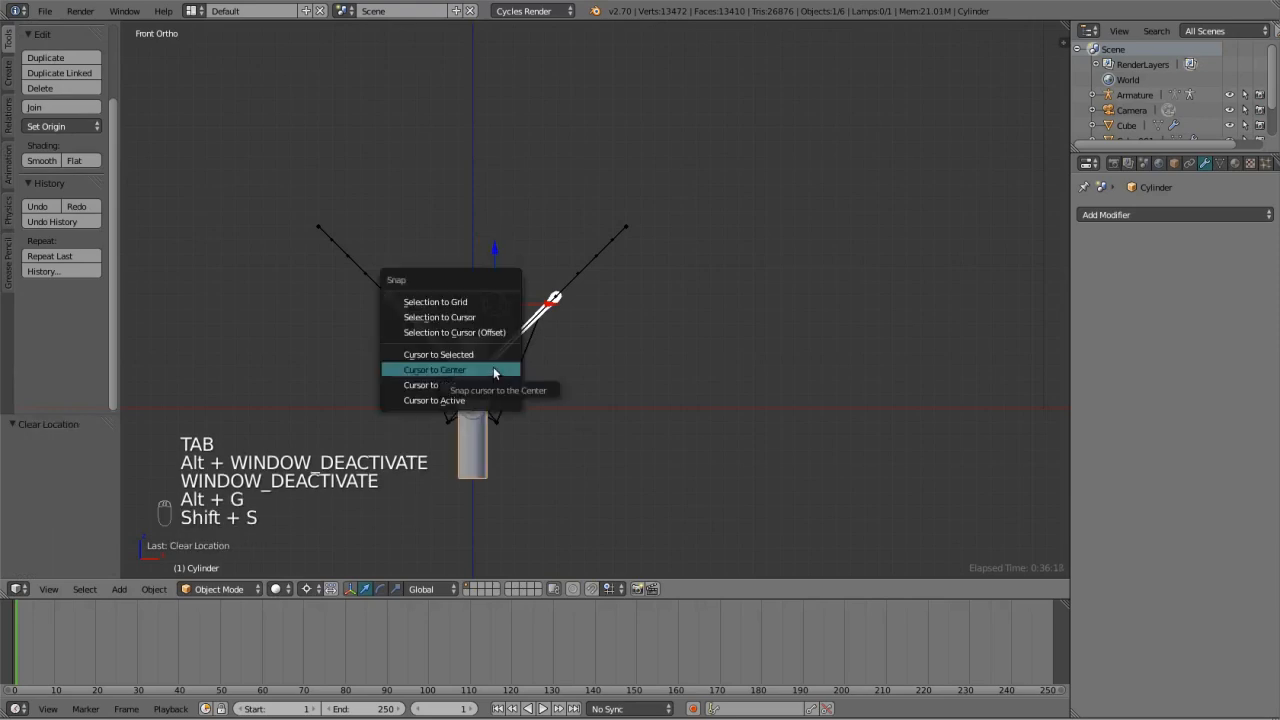
left_click(494, 369)
key("Tab")
scroll(490, 408, "up", 4)
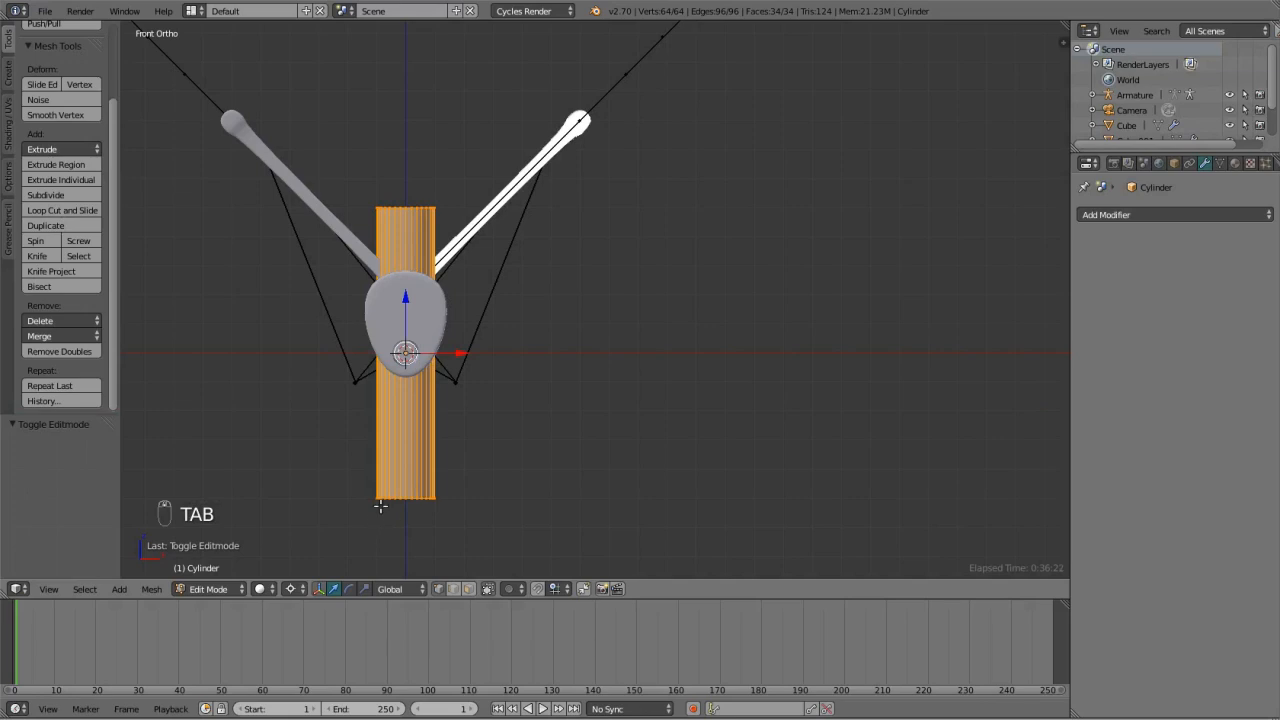
Try rotating the cylinder mesh 45° in the front view, switch to wireframe display, and undo the rotation.
scroll(380, 506, "down", 2)
type("r")
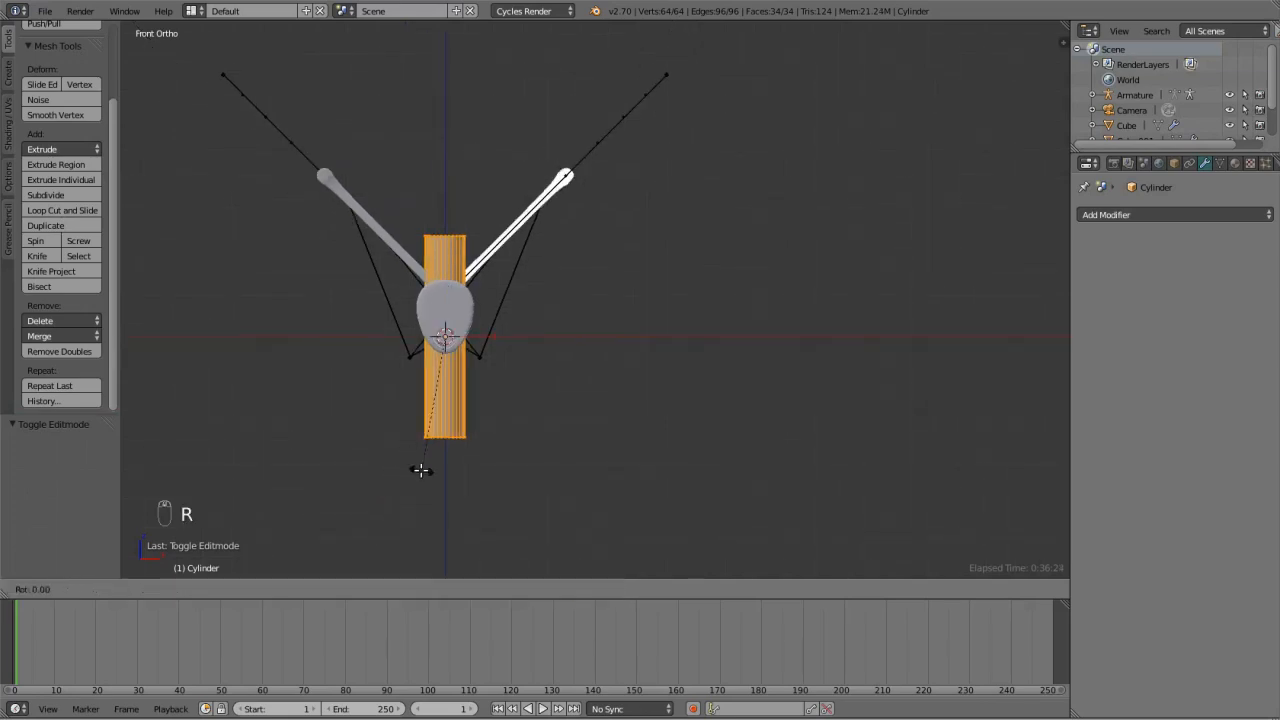
type("45")
key("Return")
key("z")
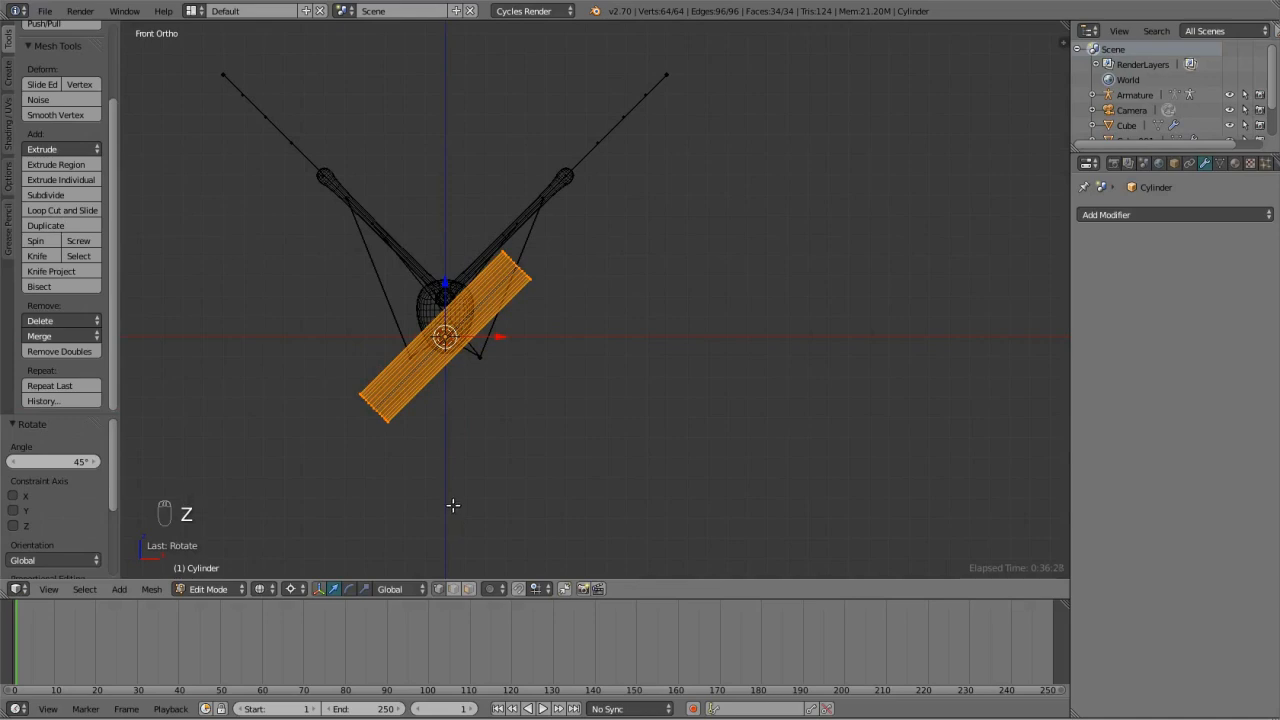
key("ctrl+z")
Scale the cylinder mesh by 0.5 in X and Y, keeping its Z length locked.
key("s")
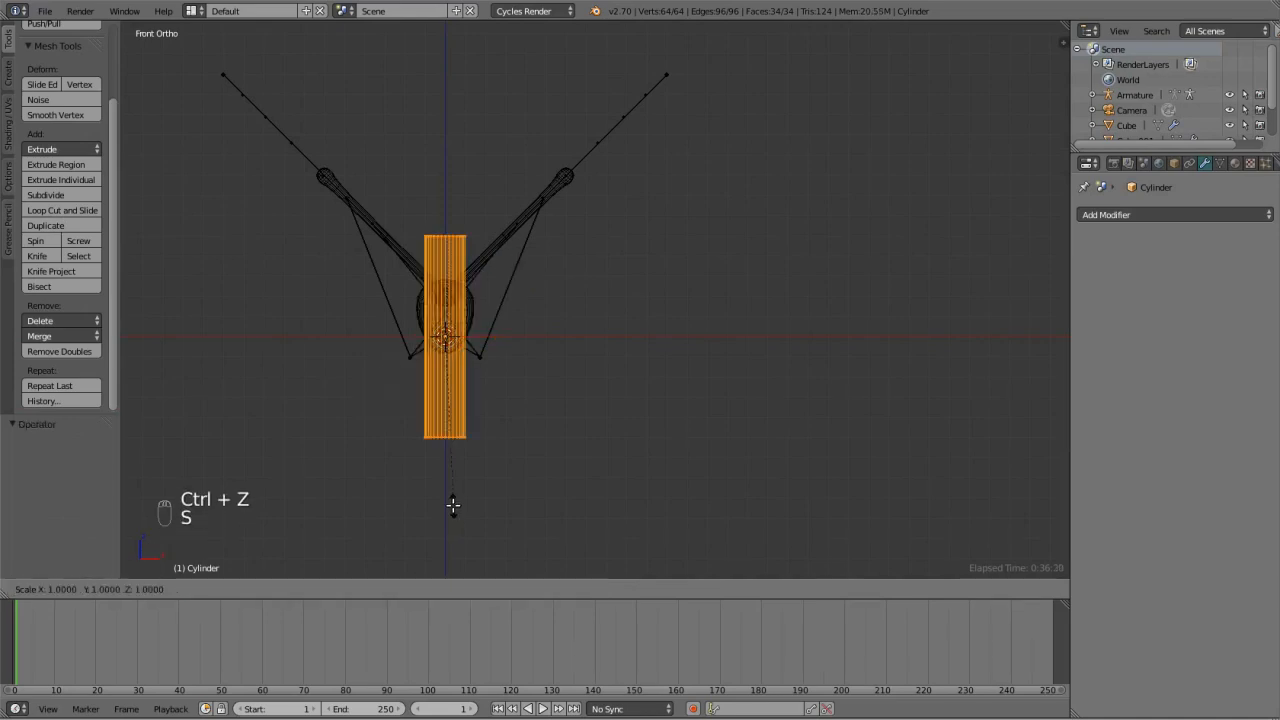
key("shift+z")
type("0.5")
key("Return")
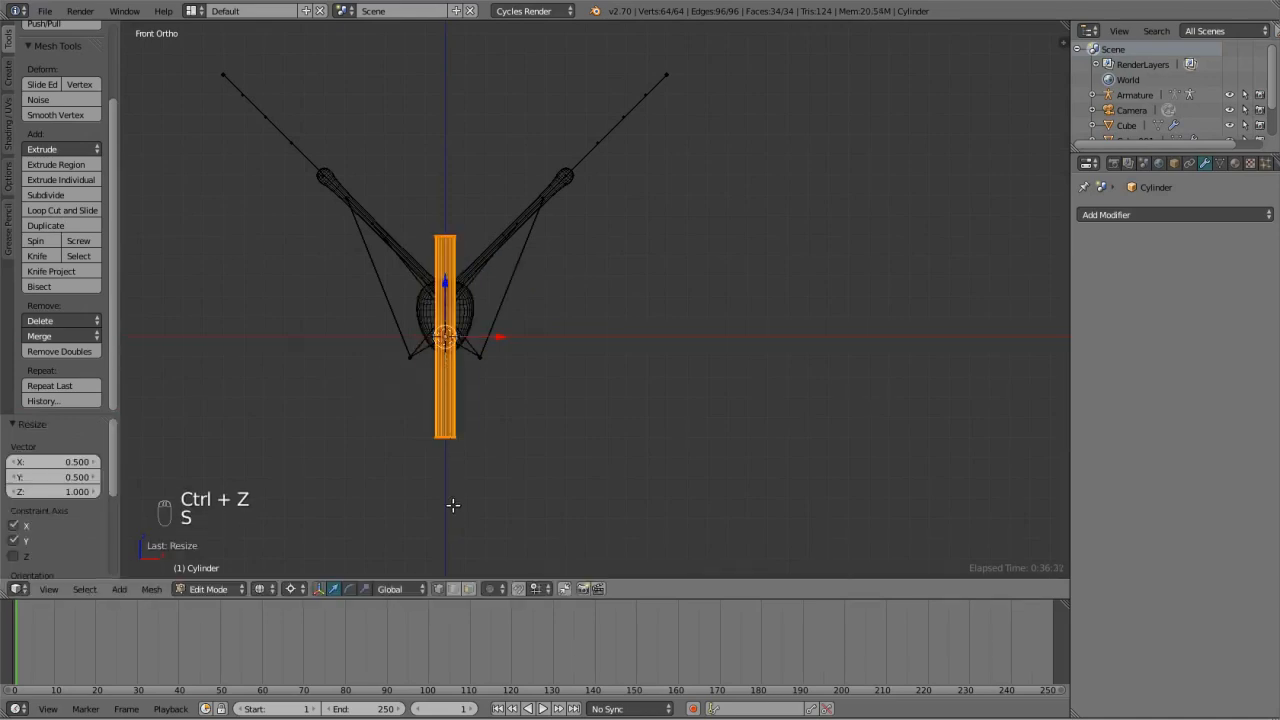
type("z.")
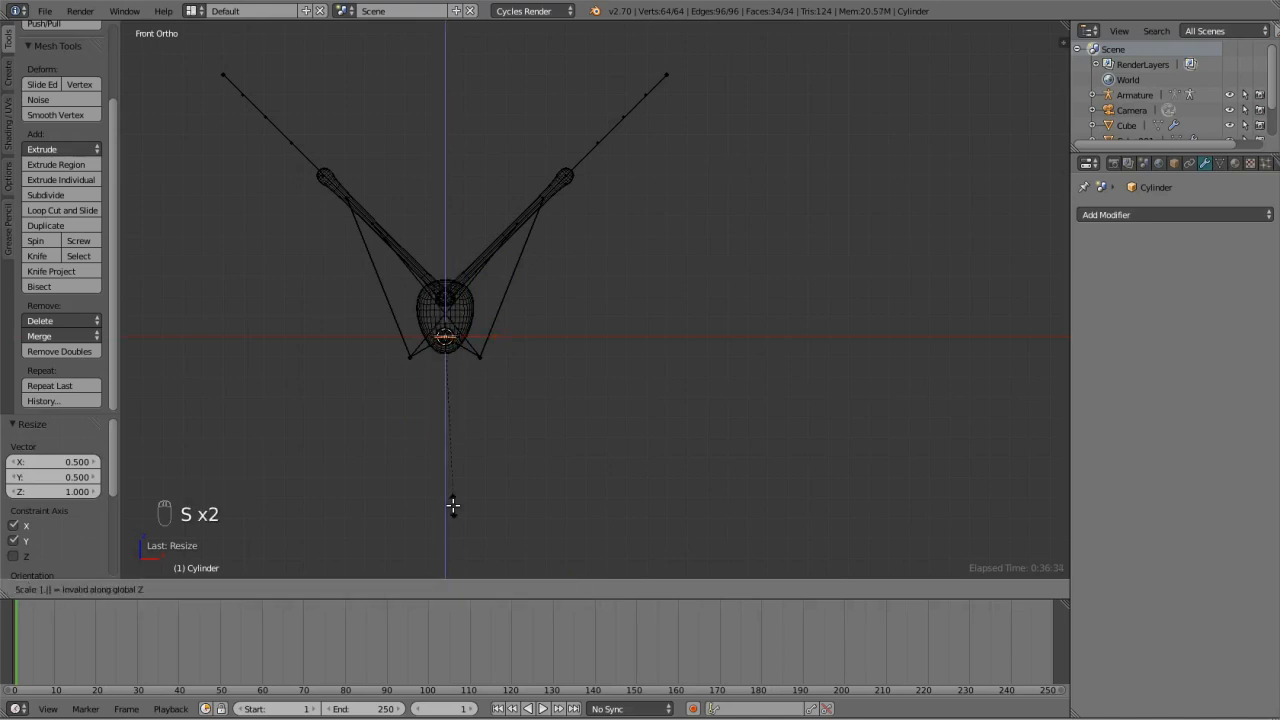
type("6")
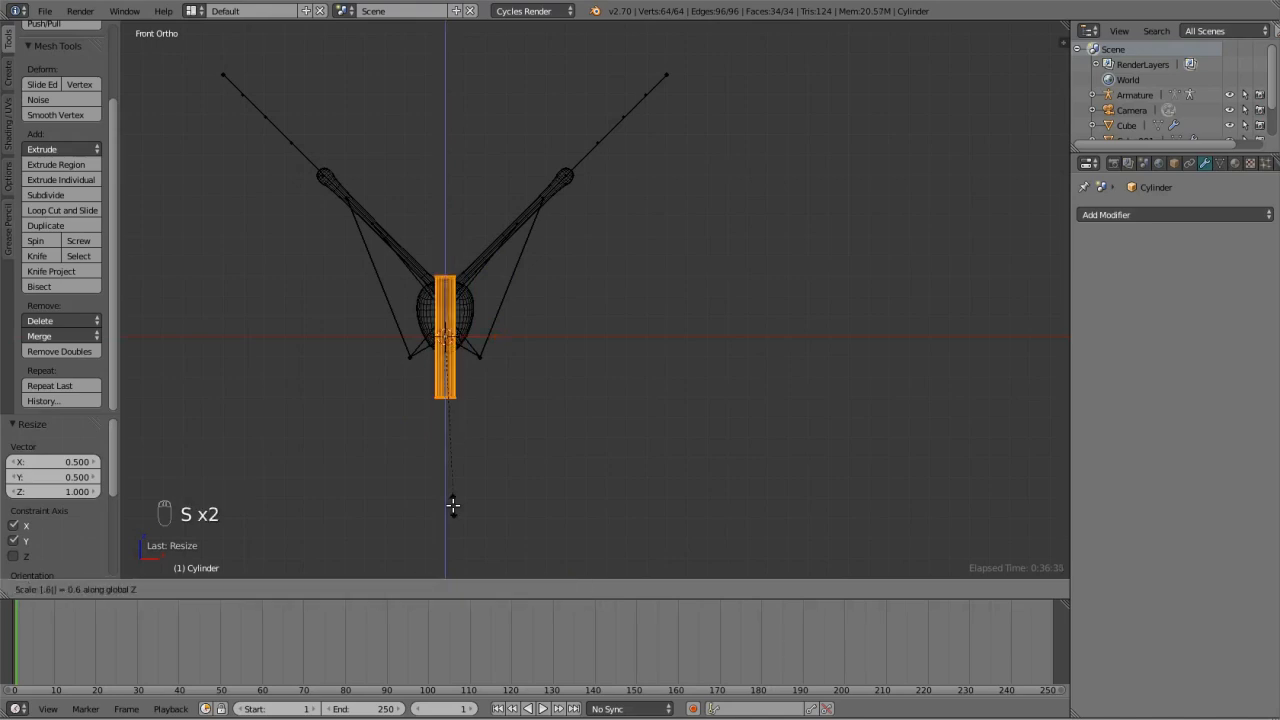
key("Escape")
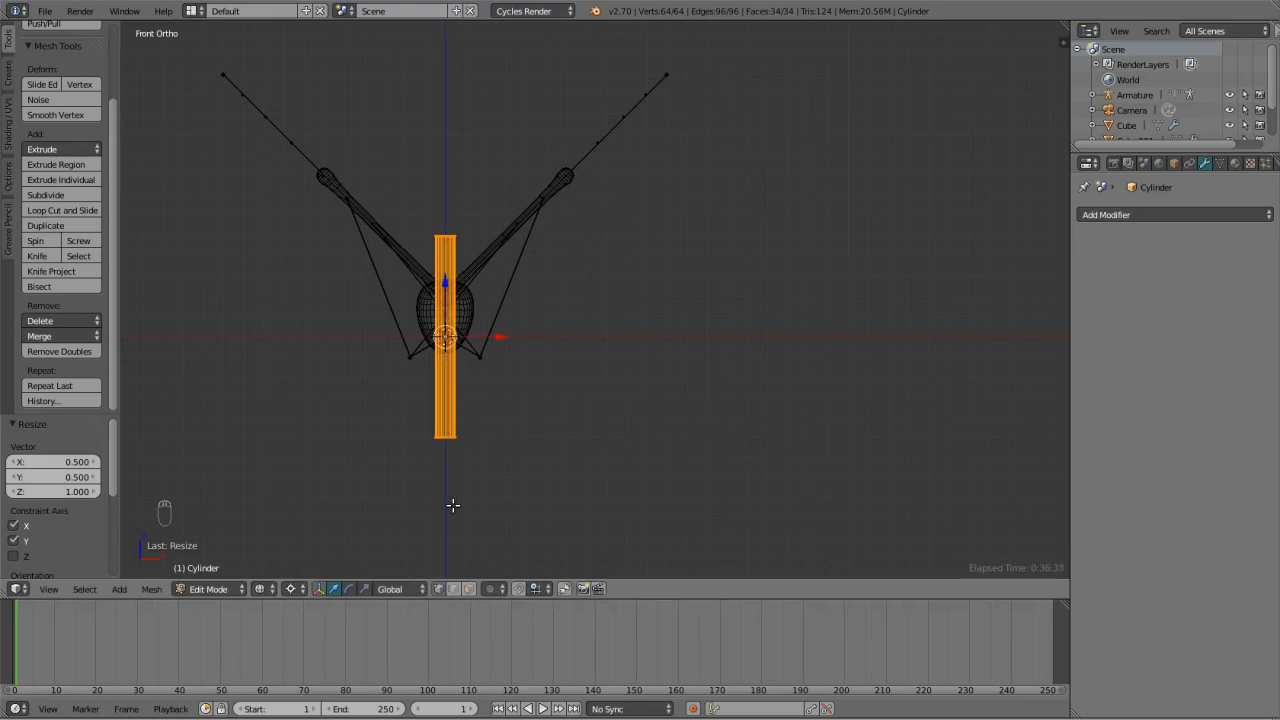
Halve the cylinder mesh's thickness once more by scaling it 0.5 on every axis except Z.
key("s")
key("shift+z")
type(".5")
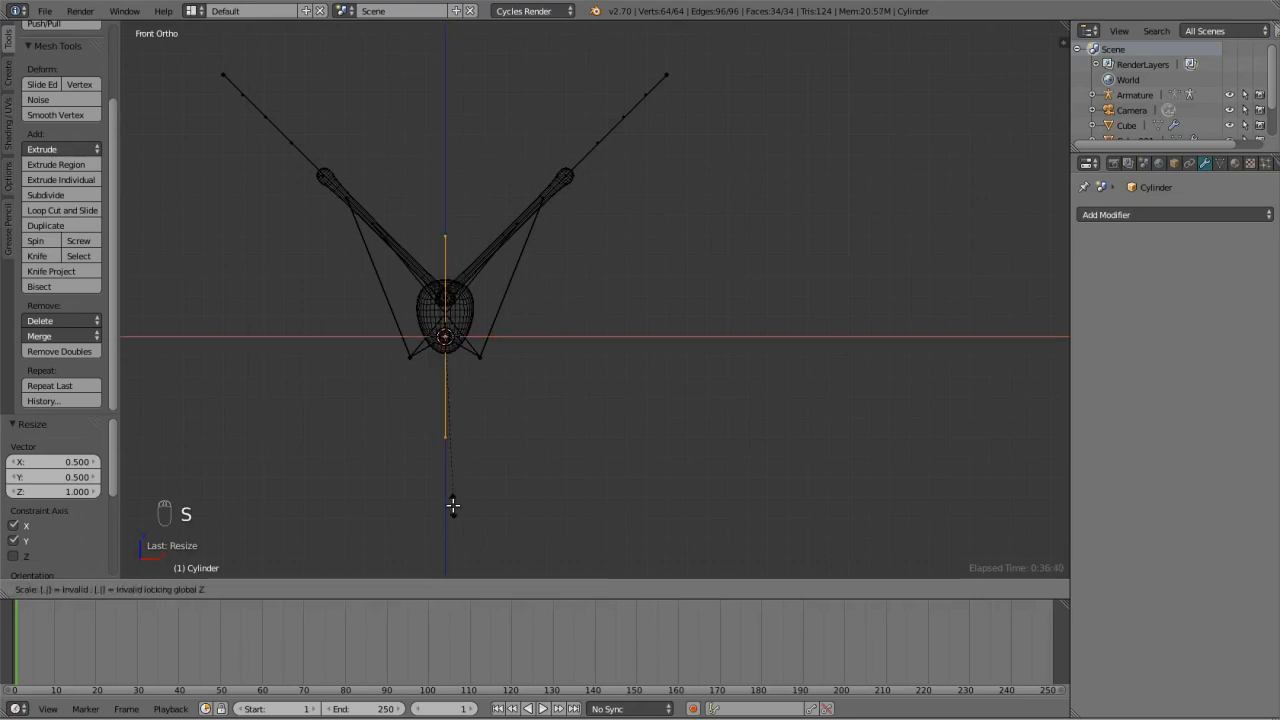
key("Return")
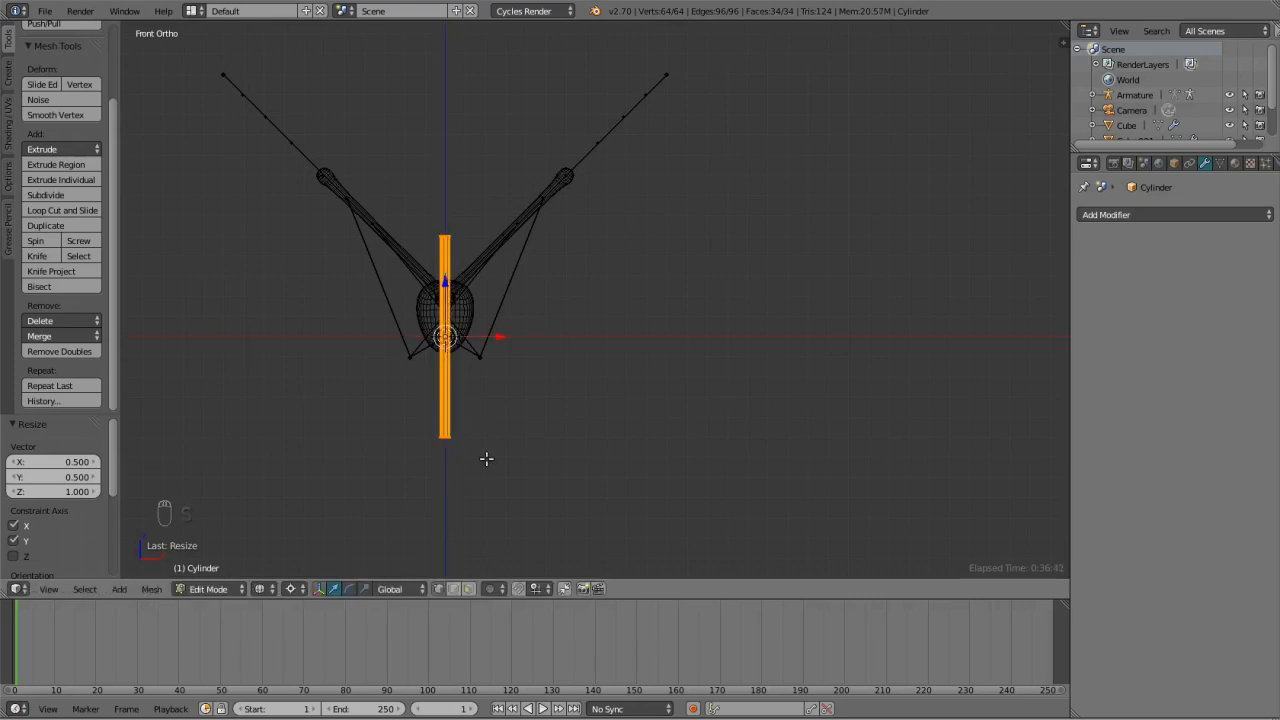
Rotate the thin cylinder mesh 45° in the front view to match the angle of the positive-X bank.
type("r45")
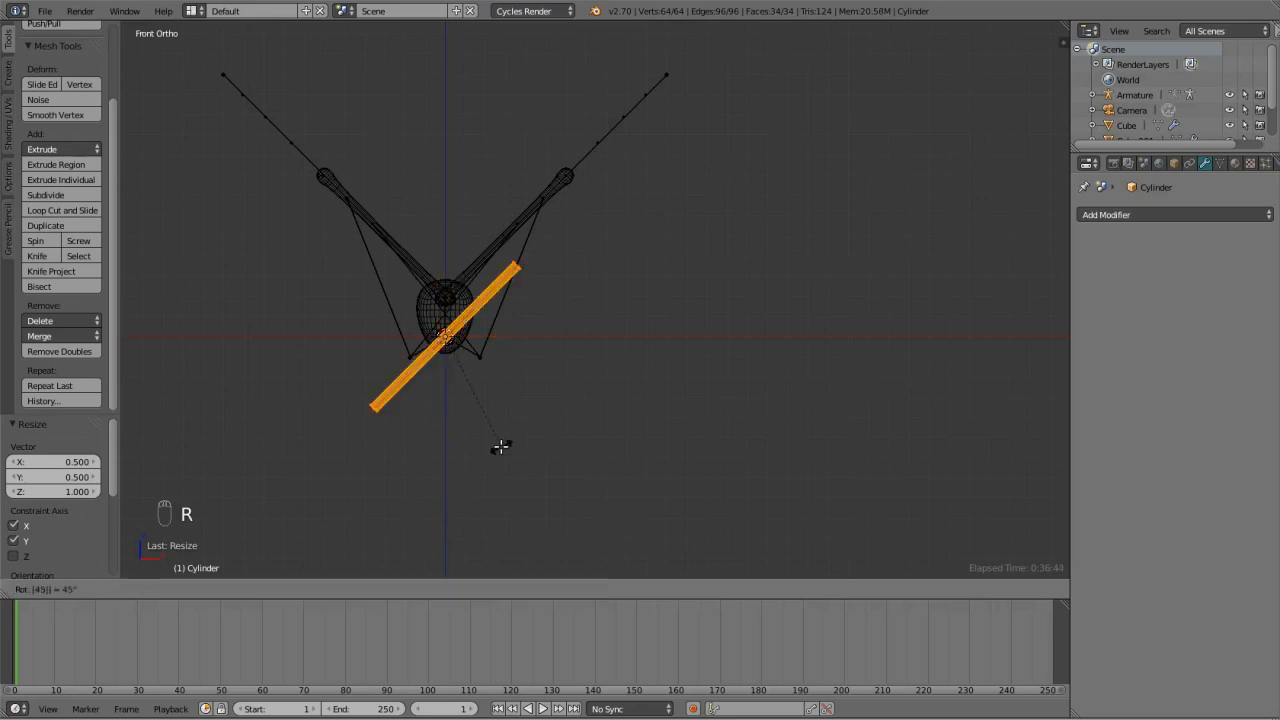
Rotate the thin cylinder 45° in the front view and move it 0.9 along X and 1.1 along Z, onto the right connecting rod's end.
key("Return")
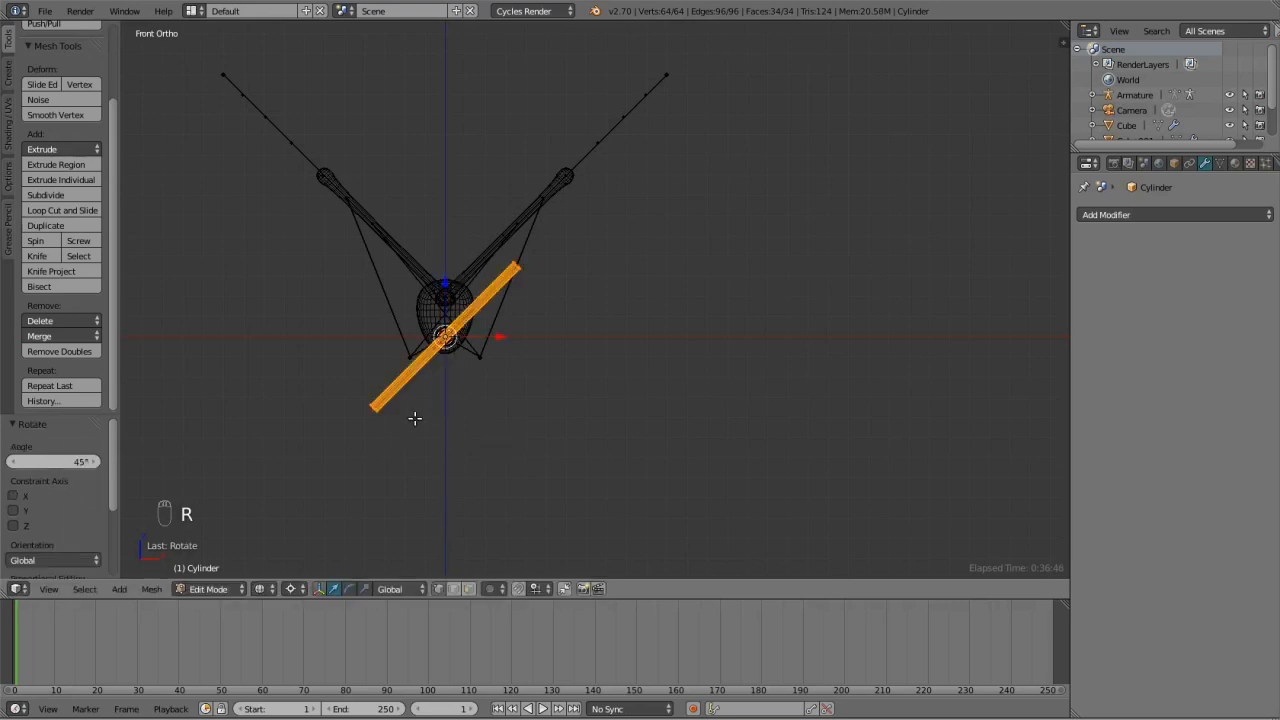
key("g")
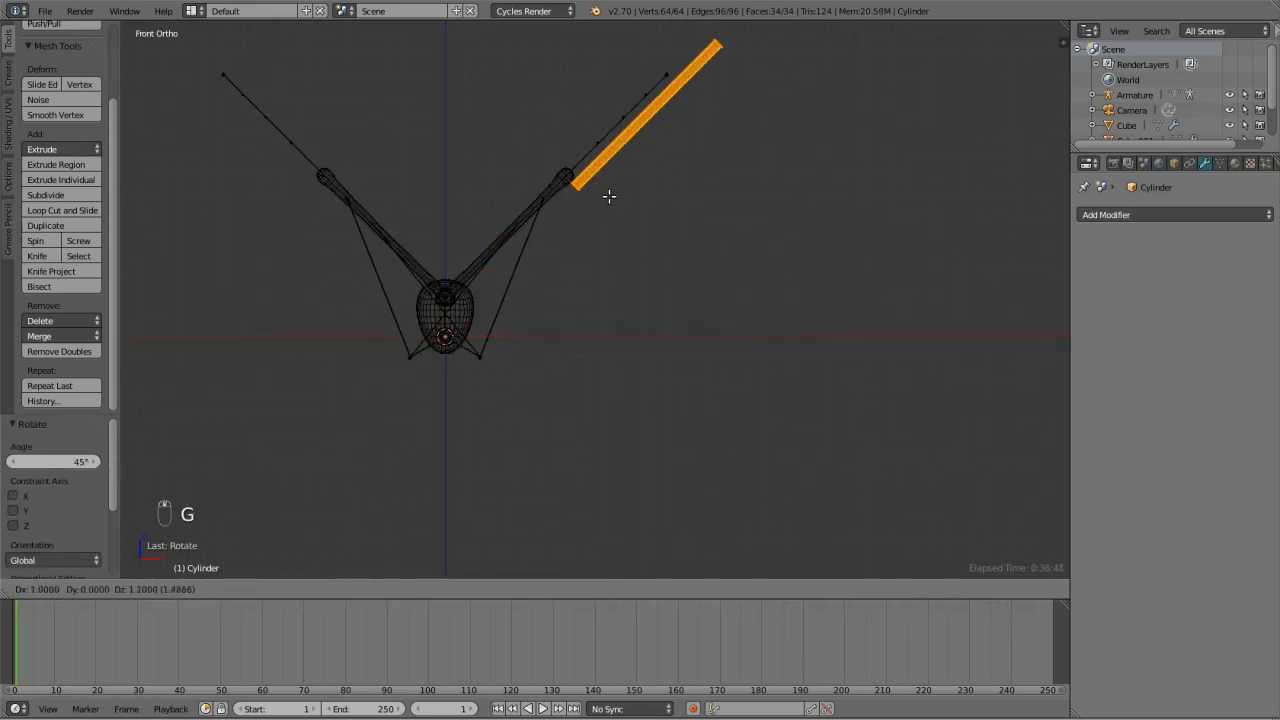
left_click(605, 187)
Shift the cylinder a further 0.04 along X and Z so its lower end sits inside the connecting rod's rounded head.
scroll(543, 191, "up", 3)
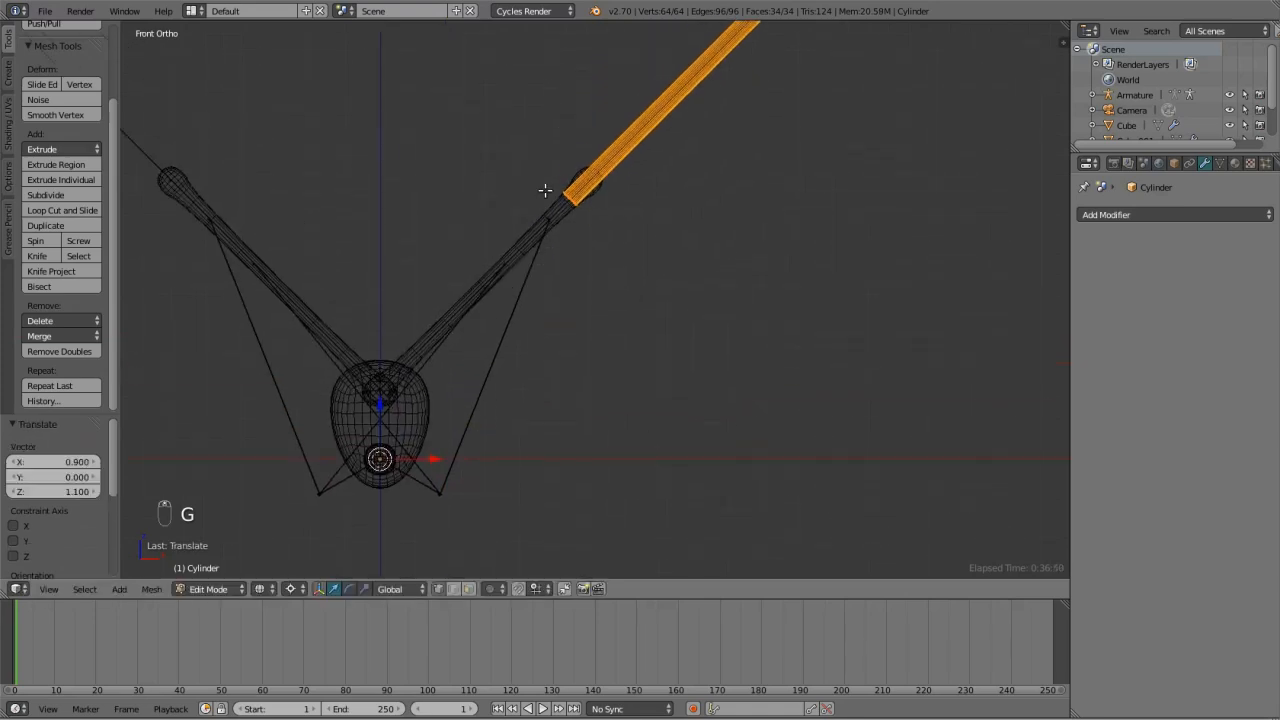
scroll(464, 354, "up", 1, "ctrl")
scroll(364, 397, "up", 2)
scroll(364, 397, "up", 2, "shift")
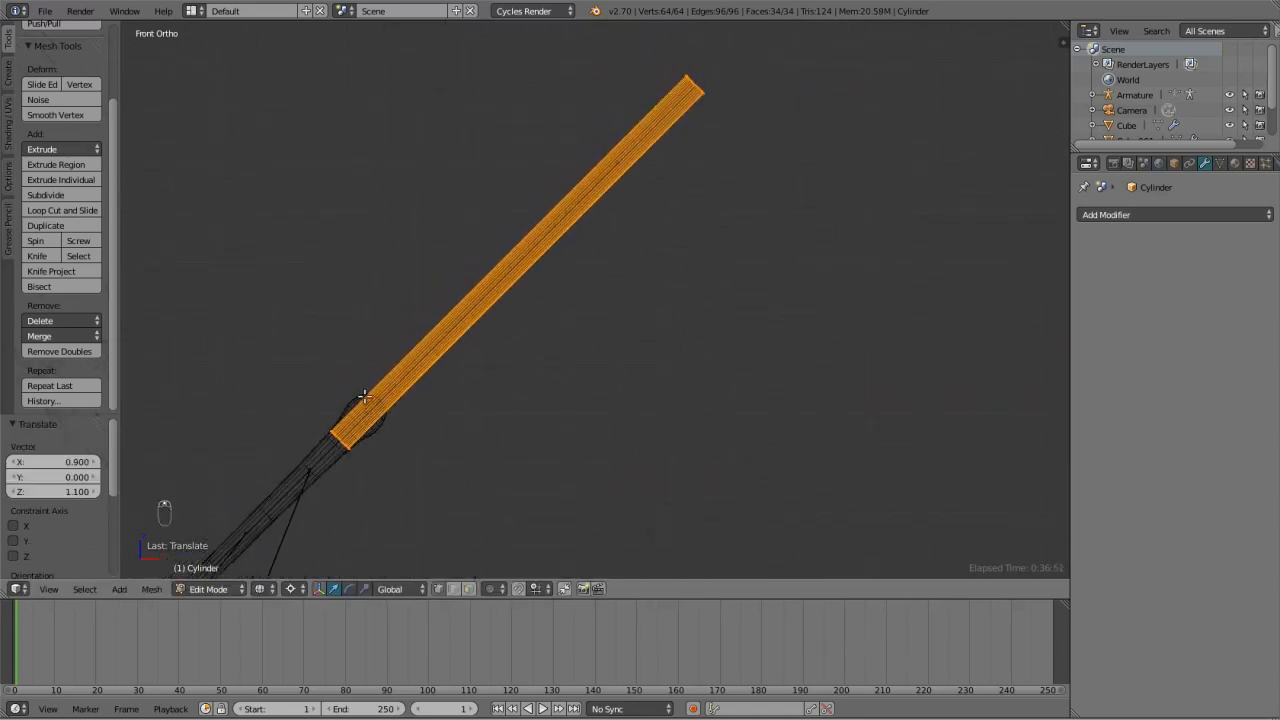
scroll(364, 396, "up", 6, "ctrl")
scroll(365, 396, "down", 7, "shift")
scroll(364, 396, "down", 1, "shift")
scroll(364, 395, "down", 11, "ctrl")
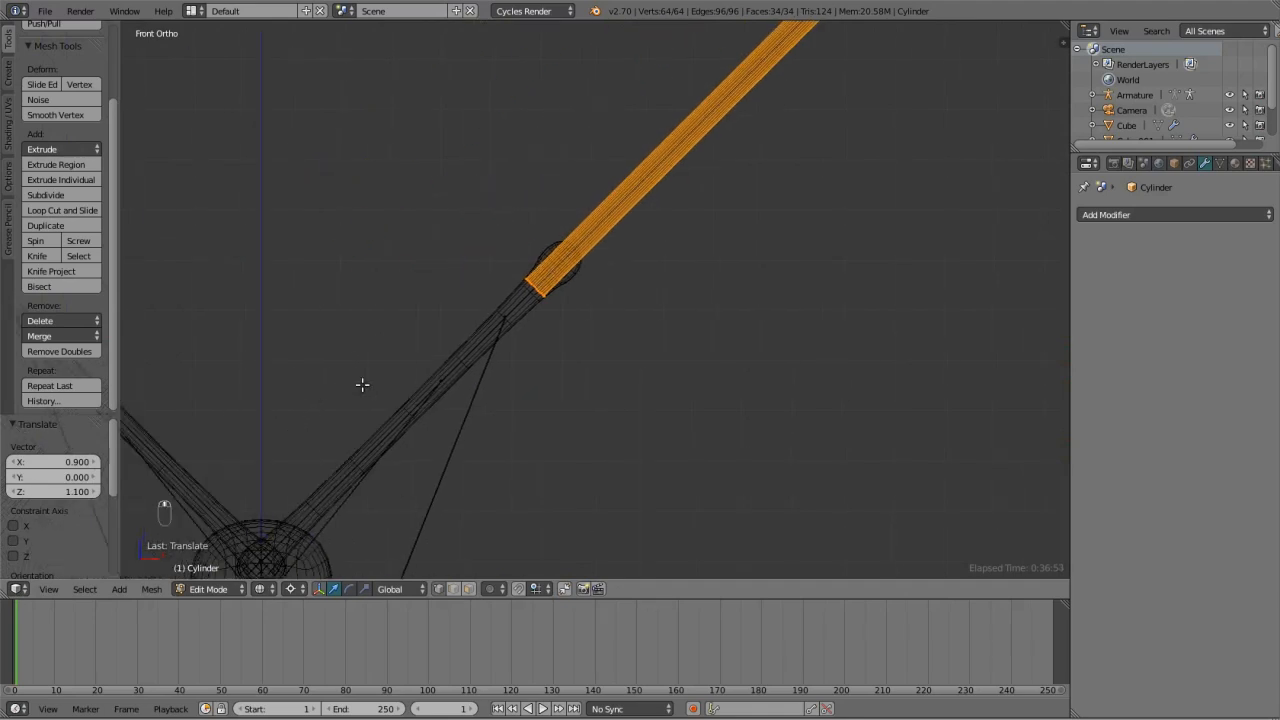
scroll(363, 383, "up", 7, "shift")
scroll(583, 417, "down", 2)
scroll(583, 396, "up", 7)
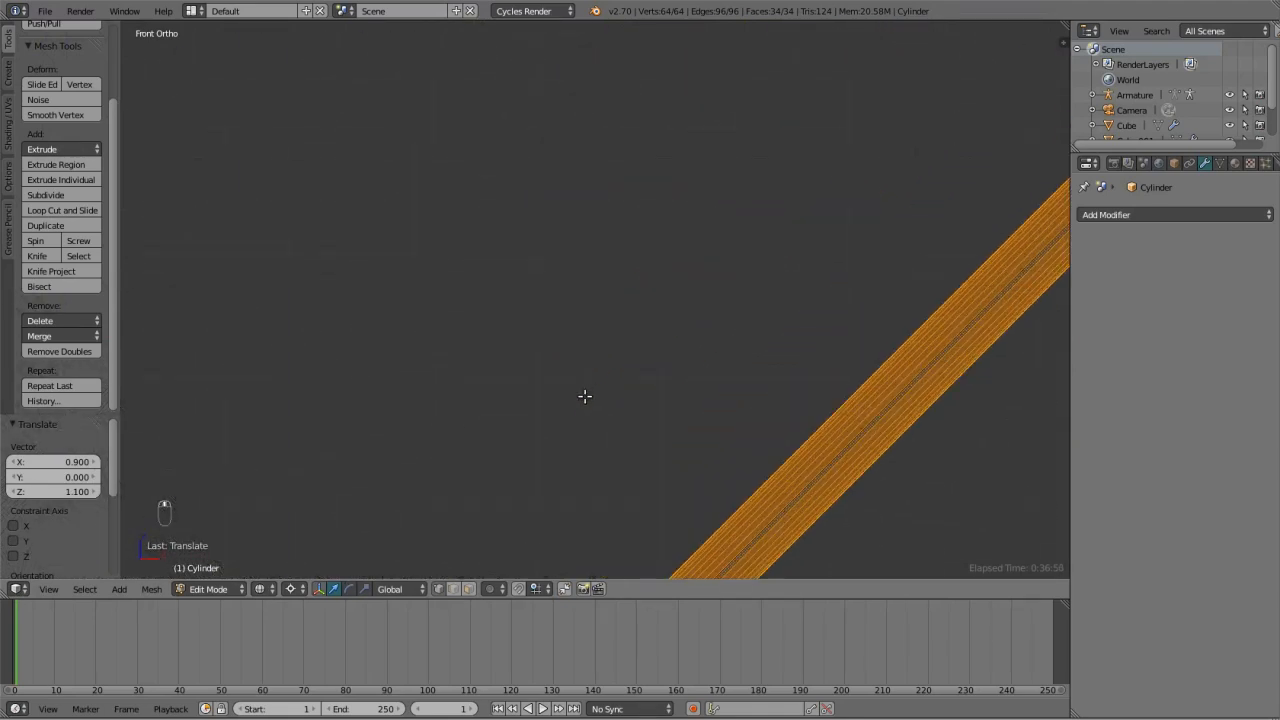
scroll(583, 396, "down", 13, "shift")
scroll(624, 401, "up", 1)
scroll(624, 401, "up", 1)
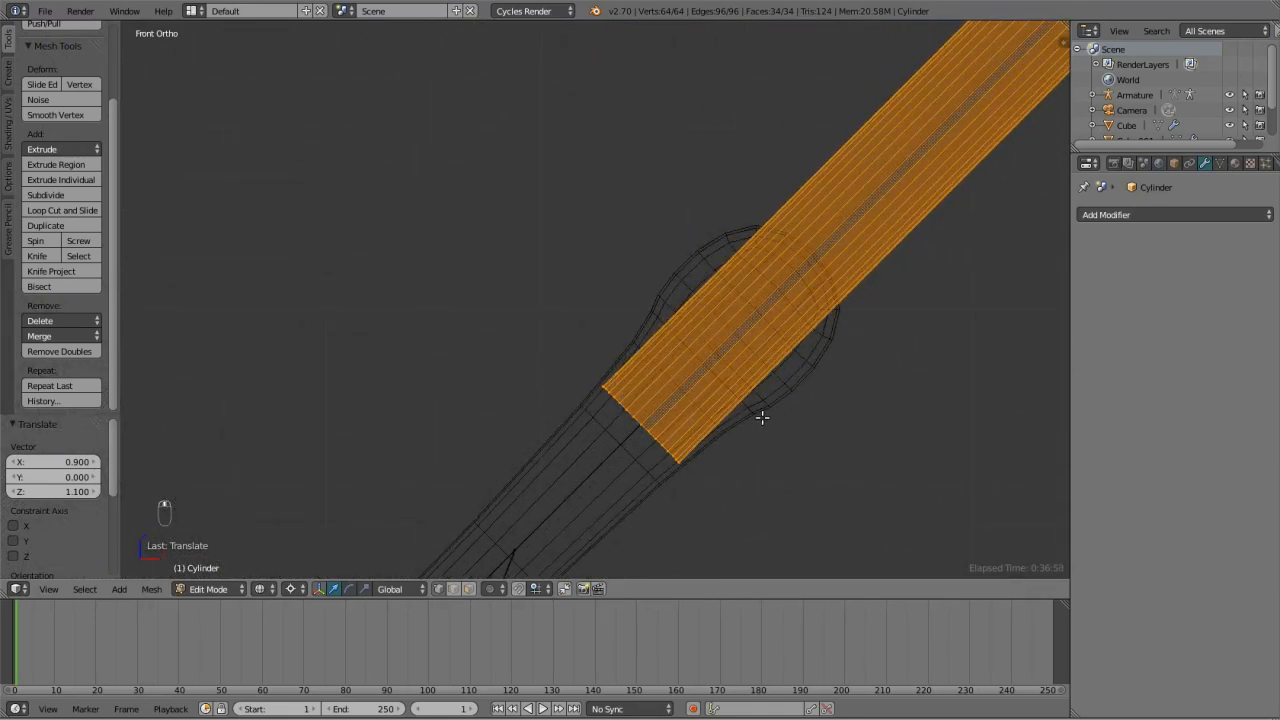
key("g")
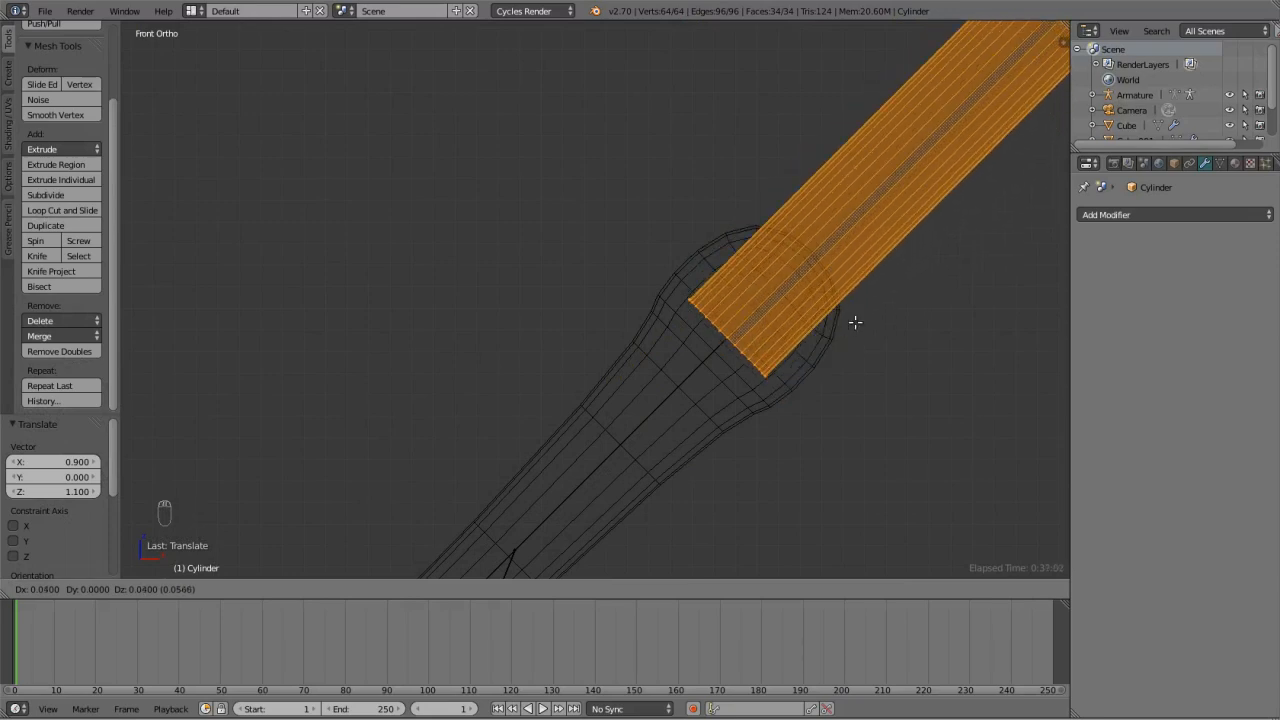
left_click(855, 322)
Move the cylinder 0.03 along Y in the top view to align it with the connecting rod, and inspect it in Object Mode.
scroll(677, 332, "down", 6)
mouse_move(677, 332)
middle_mouse_down()
mouse_move(826, 398)
mouse_move(665, 333)
mouse_move(577, 346)
mouse_move(480, 271)
mouse_move(471, 297)
mouse_move(519, 310)
mouse_move(529, 243)
mouse_move(457, 194)
mouse_move(451, 256)
mouse_move(523, 277)
mouse_move(543, 234)
mouse_move(586, 298)
middle_mouse_up()
key("z")
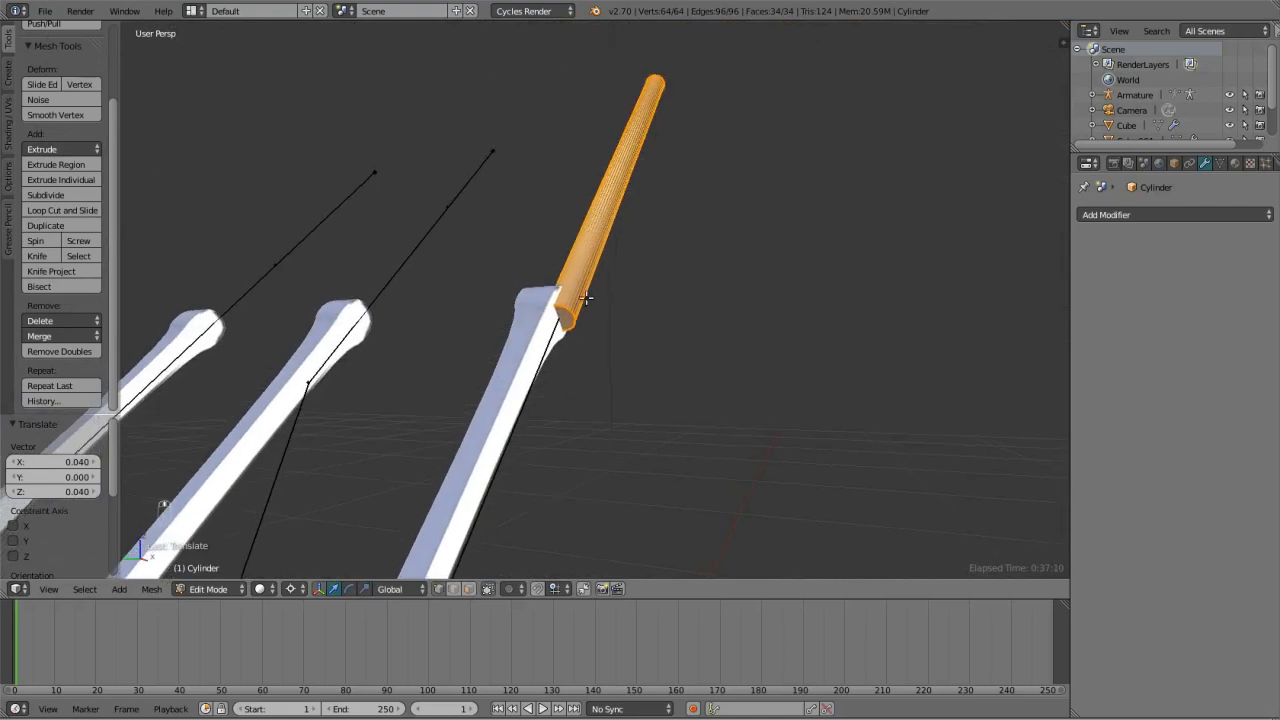
key("KP_7")
scroll(801, 317, "up", 7)
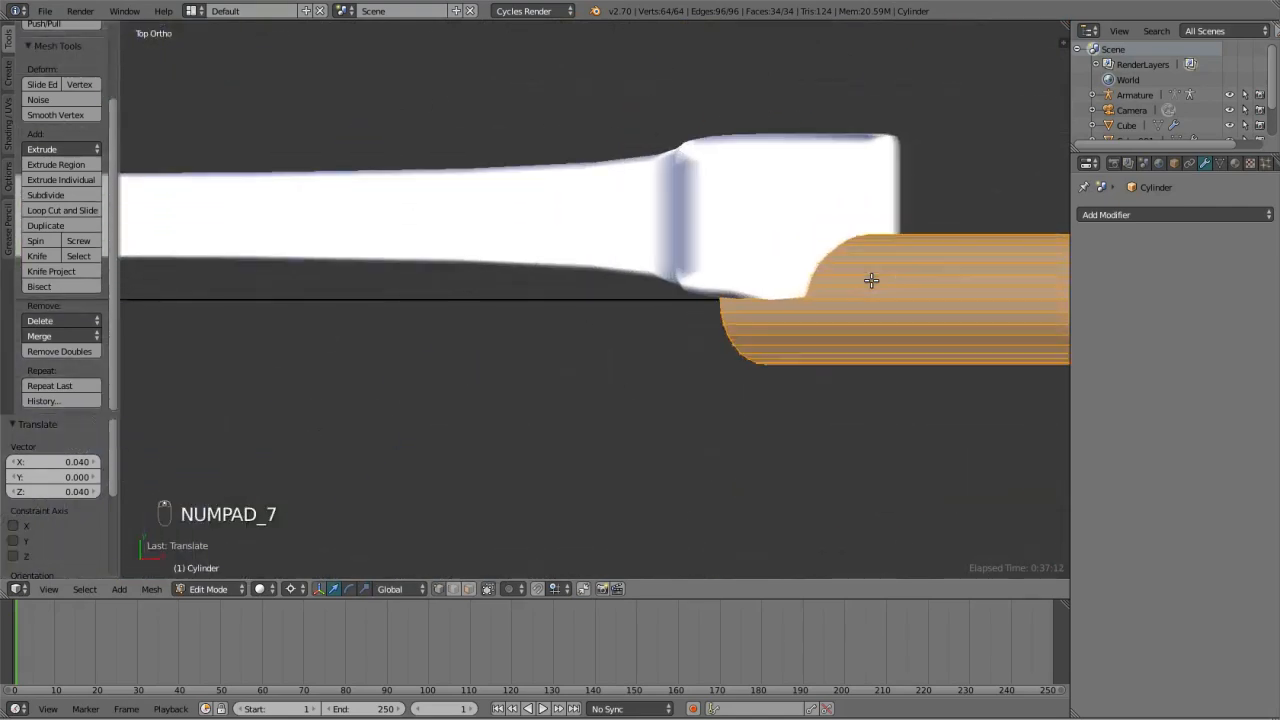
key("z")
scroll(871, 283, "up", 9, "ctrl")
key("g")
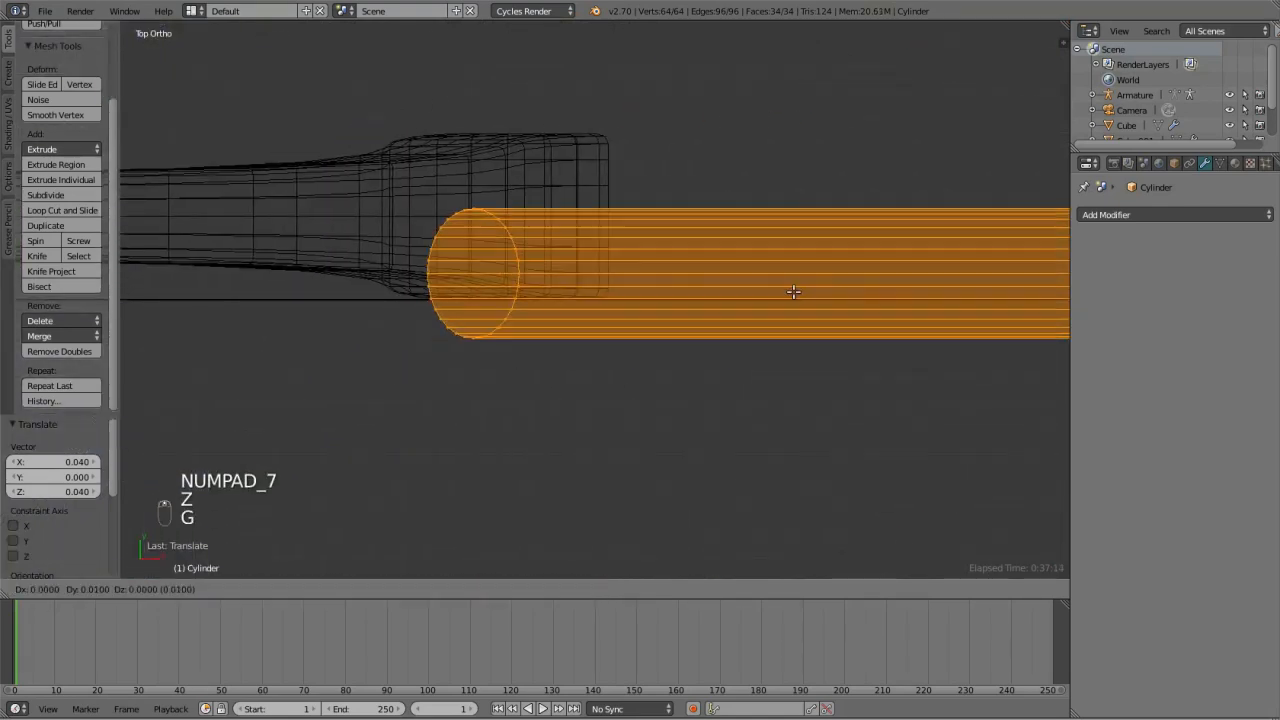
left_click(788, 240)
mouse_move(788, 240)
middle_mouse_down()
mouse_move(571, 263)
mouse_move(463, 334)
mouse_move(509, 286)
mouse_move(428, 262)
mouse_move(380, 274)
mouse_move(405, 320)
mouse_move(506, 340)
middle_mouse_up()
key("z")
scroll(506, 340, "down", 5)
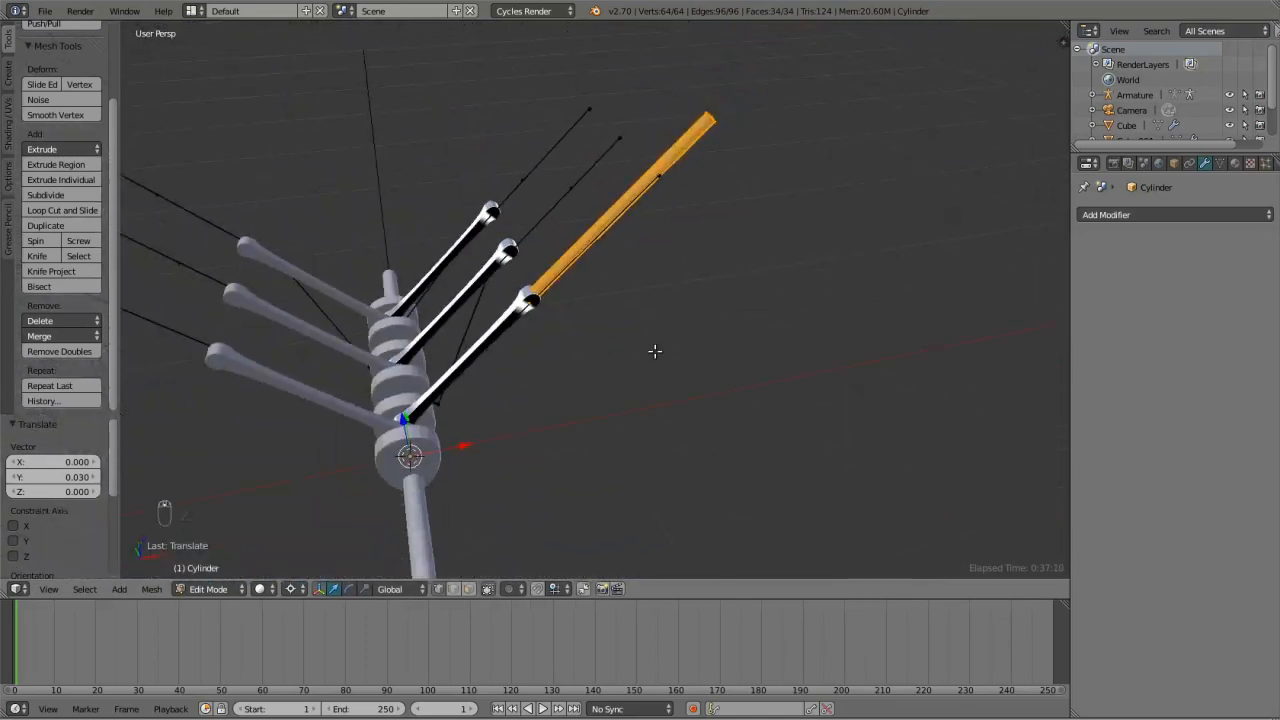
key("Tab")
middle_click_drag(654, 351, 512, 241)
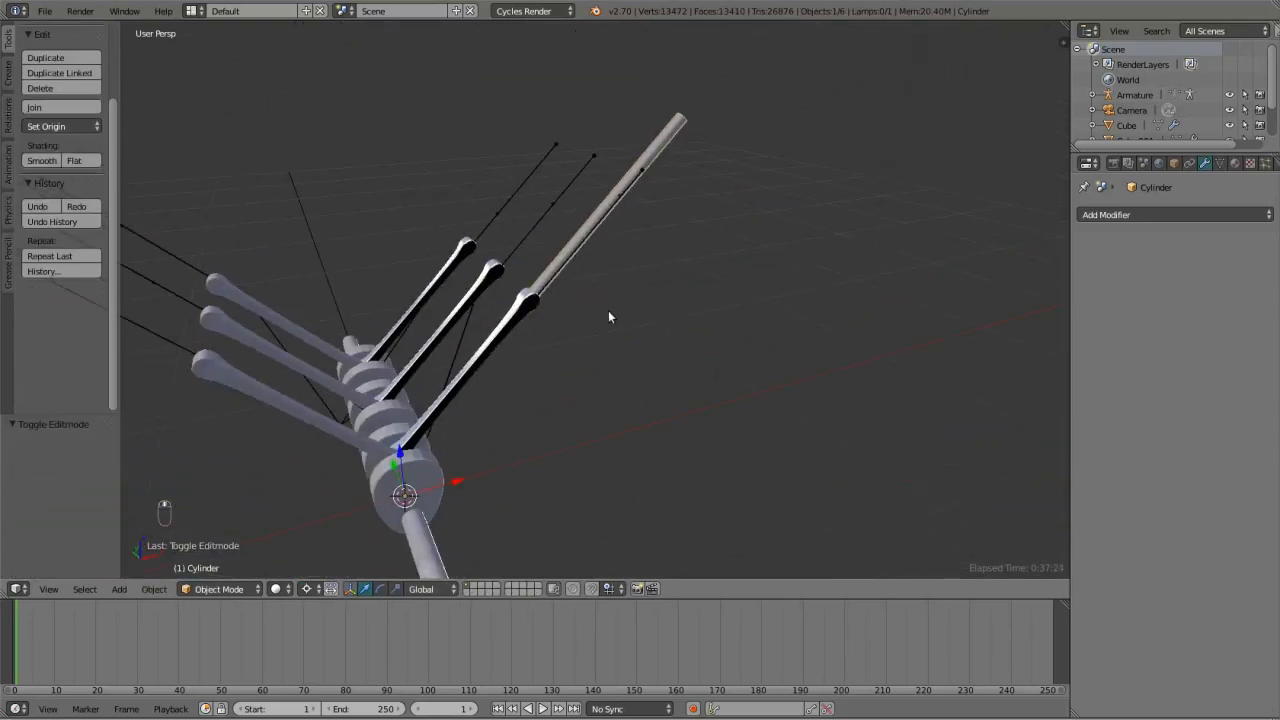
scroll(559, 339, "up", 2)
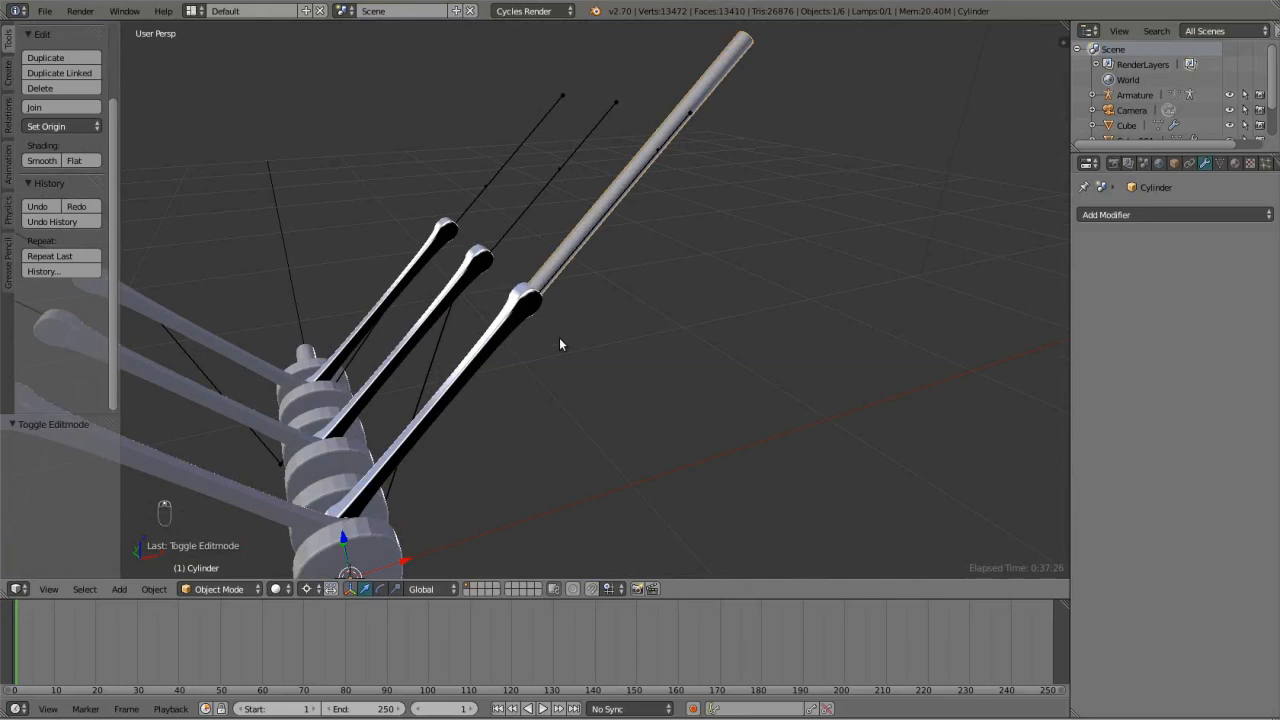
Duplicate the cylinder mesh in place and mirror the copy along global X onto the opposite connecting rod.
key("Tab")
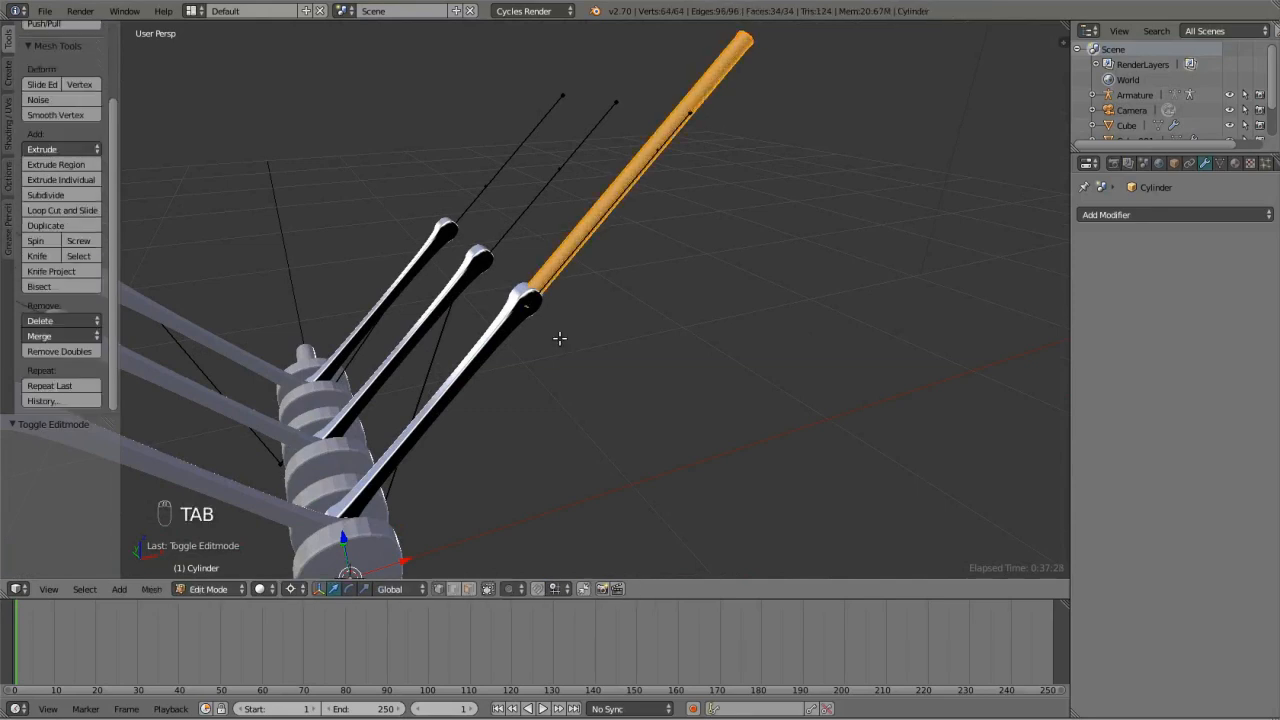
key("KP_1")
scroll(560, 338, "down", 5)
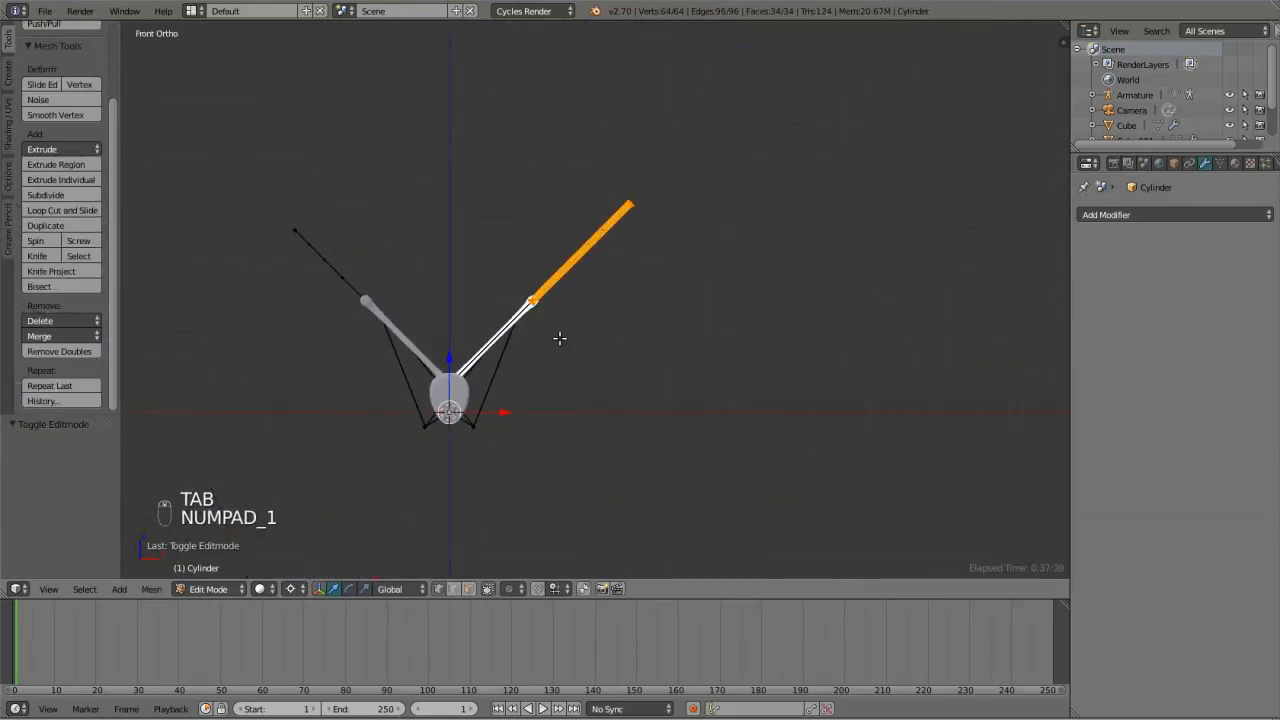
key("shift+d")
right_click(560, 338)
key("ctrl+m")
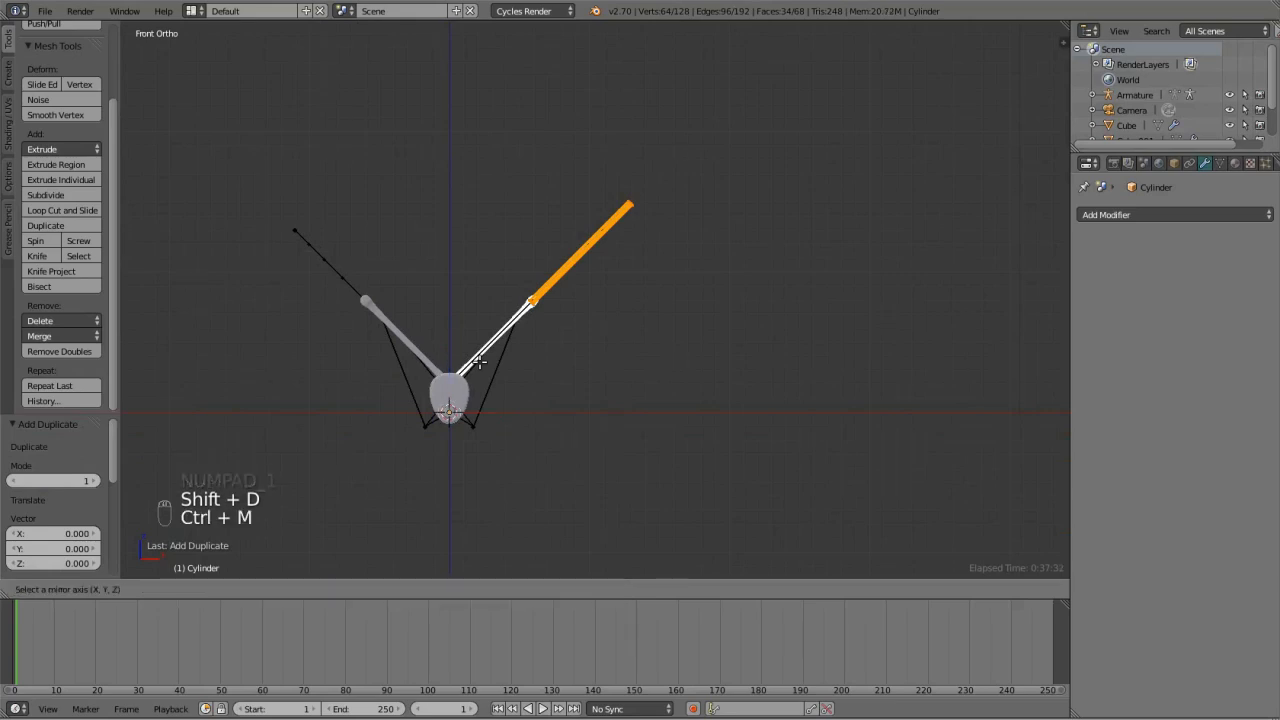
key("x")
key("Return")
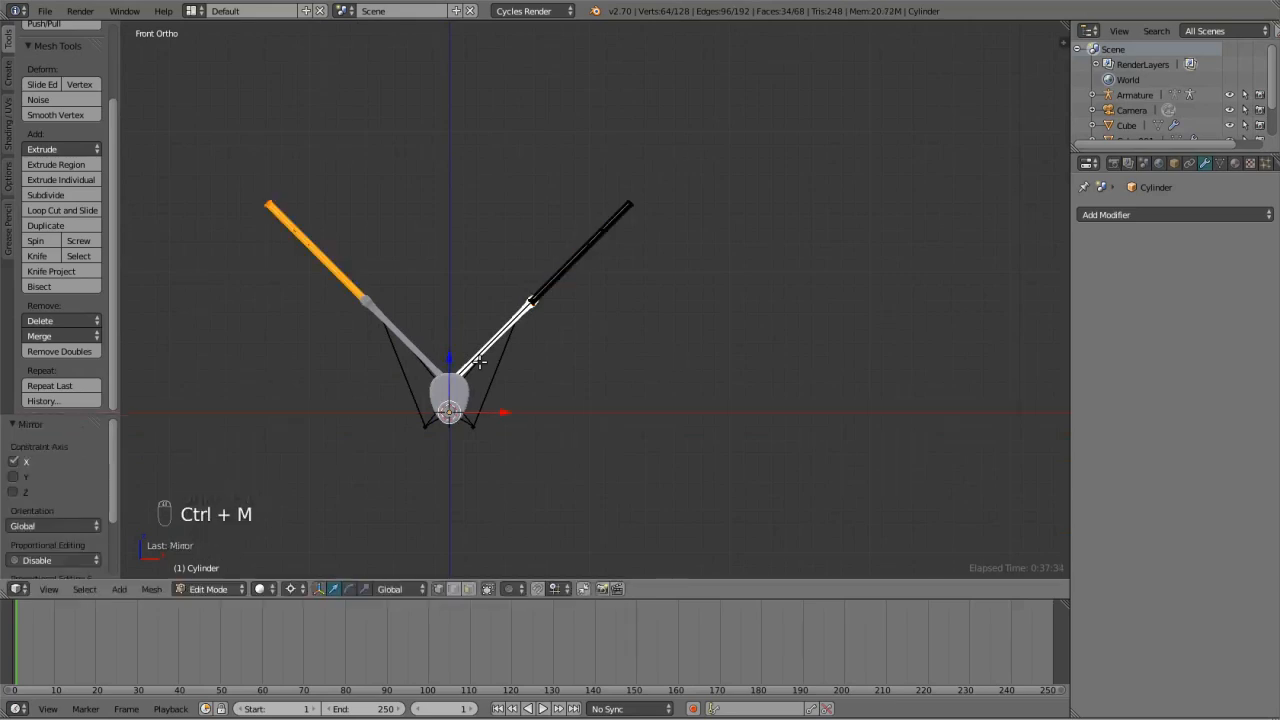
Mirror the copied cylinder along global Y to line it up with the left front connecting rod.
key("KP_7")
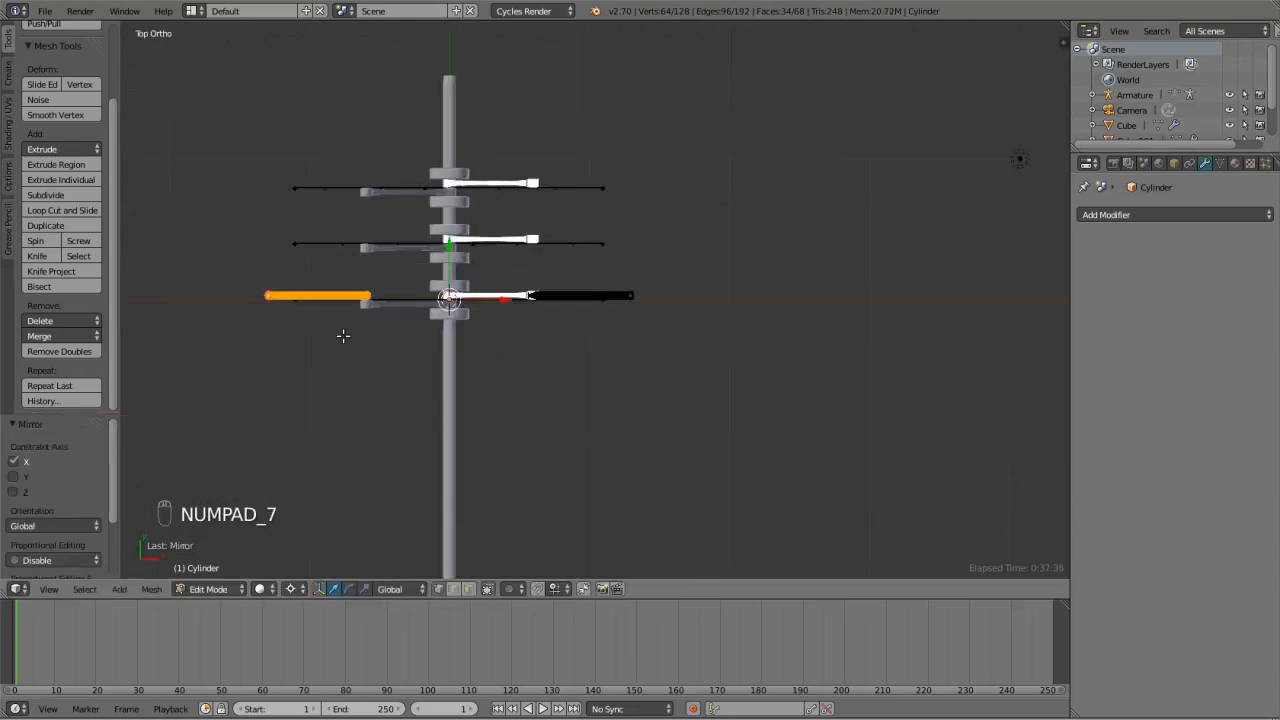
key("ctrl+m")
key("y")
key("Return")
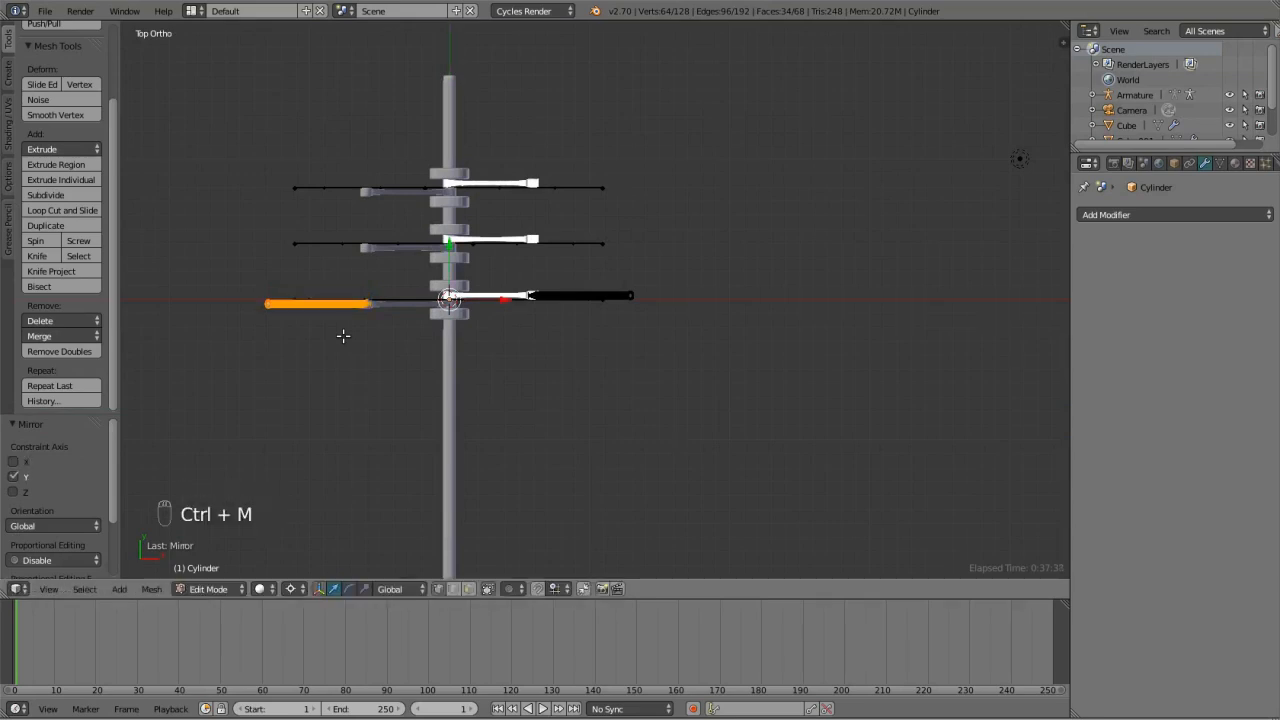
Duplicate the front pair of cylinders twice, offsetting each copy 0.4 along Y onto the middle and rear connecting rods.
key("a")
key("a")
key("a")
scroll(343, 336, "down", 2)
key("shift+d")
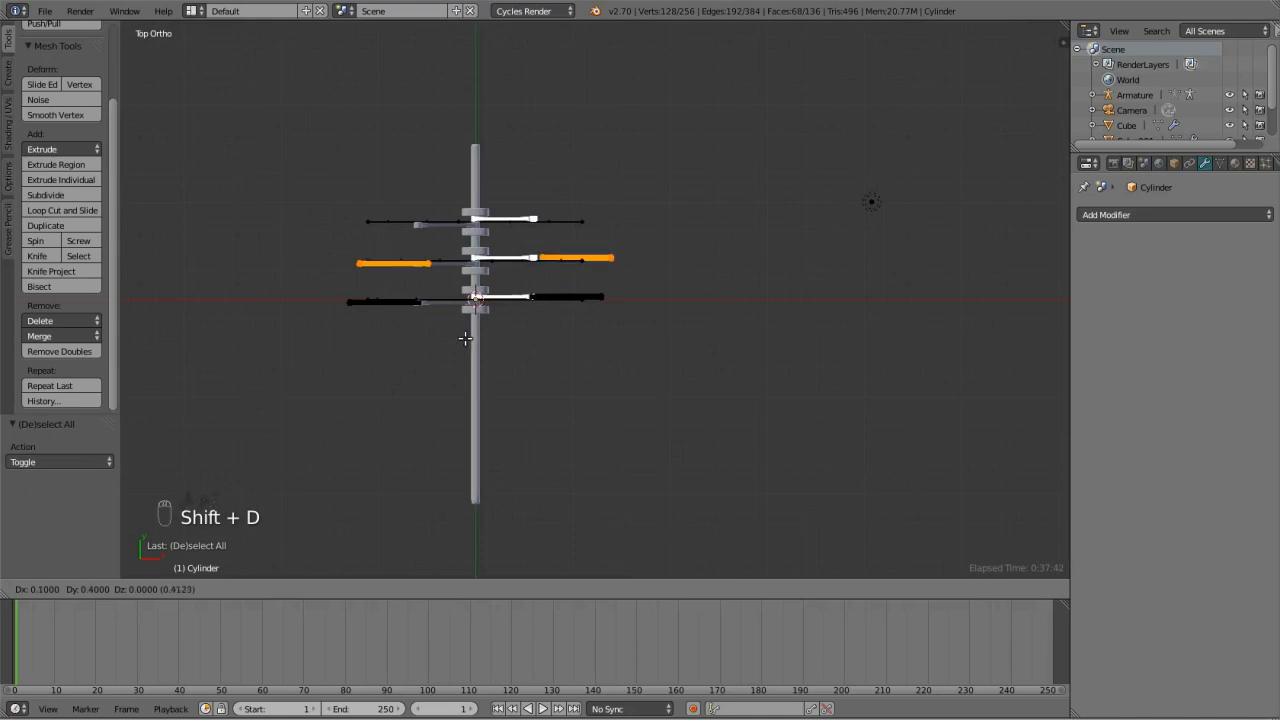
left_click(461, 336)
key("shift+d")
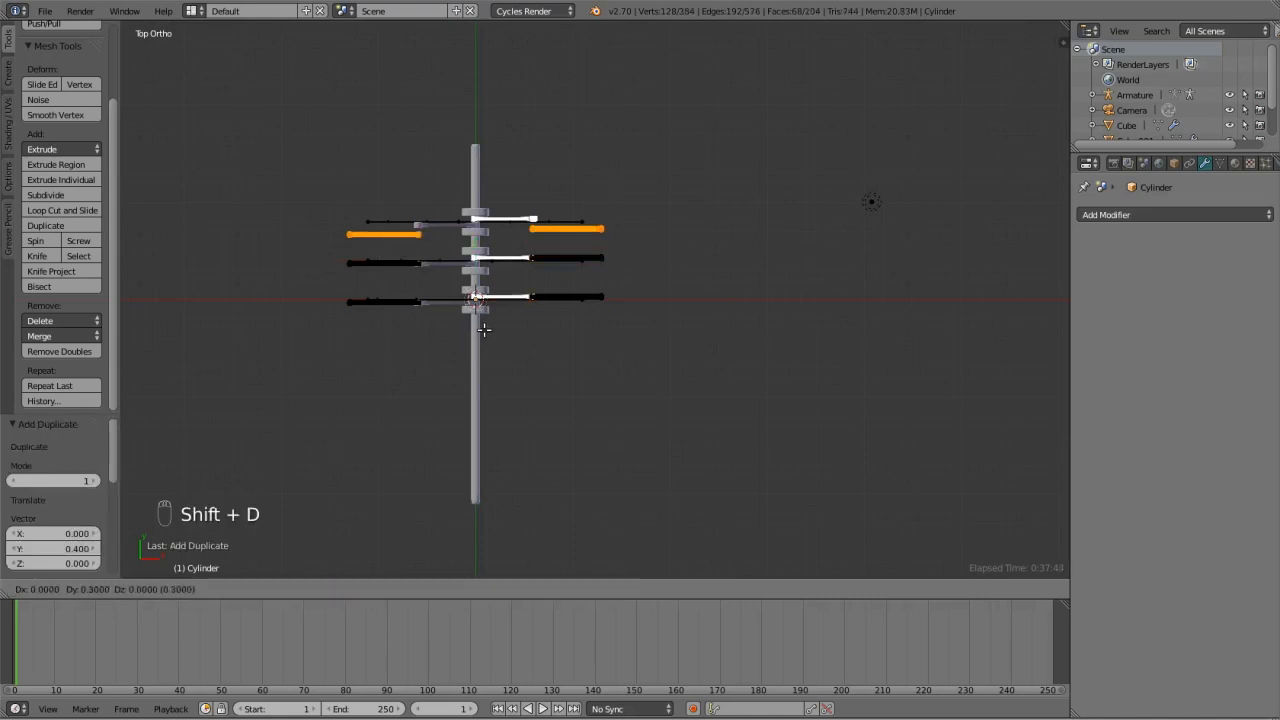
left_click(483, 321)
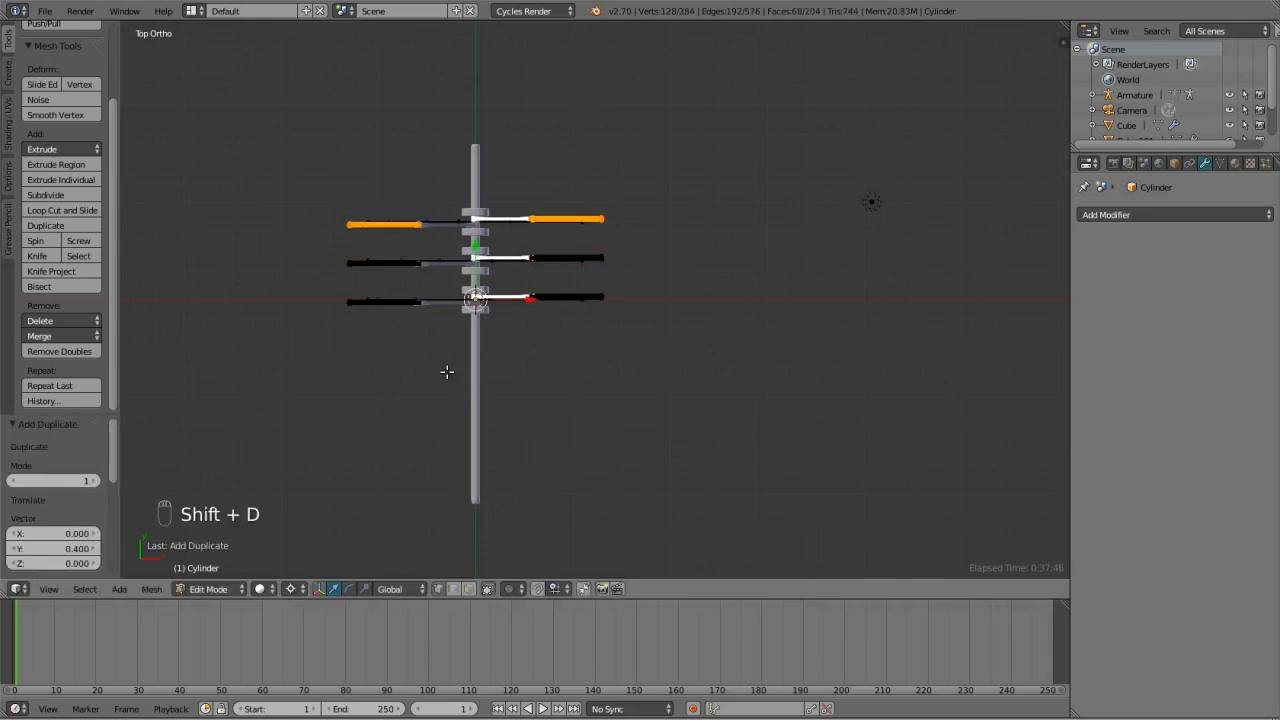
middle_click_drag(447, 372, 394, 298)
key("Tab")
scroll(368, 338, "up", 4)
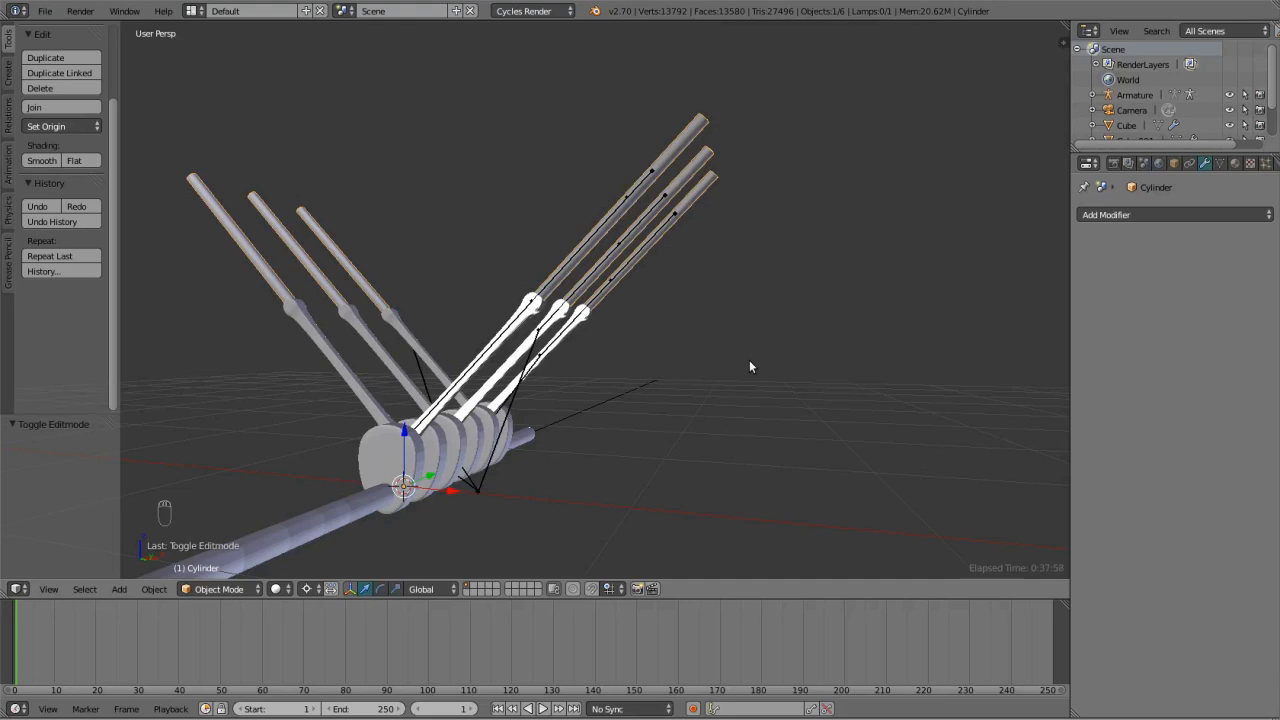
Duplicate all six cylinders in place and separate the copies into their own object.
key("Tab")
key("a")
key("a")
key("a")
key("a")
key("shift+d")
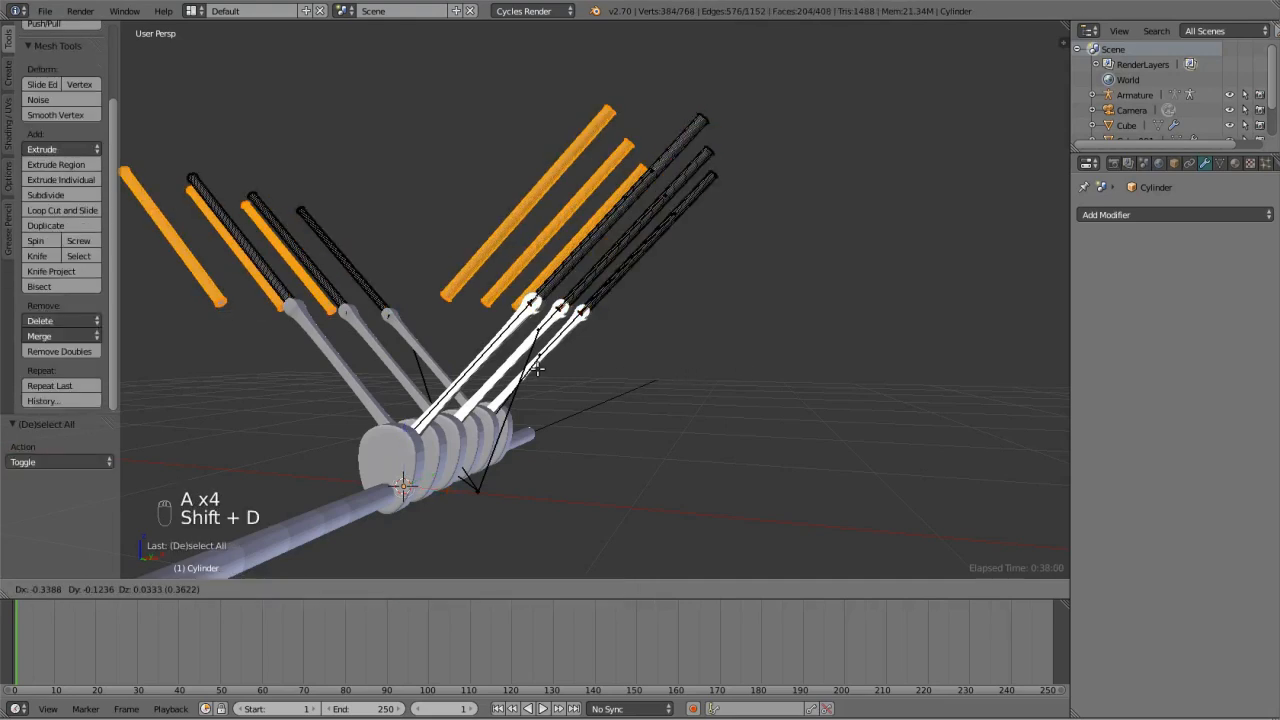
right_click(568, 382)
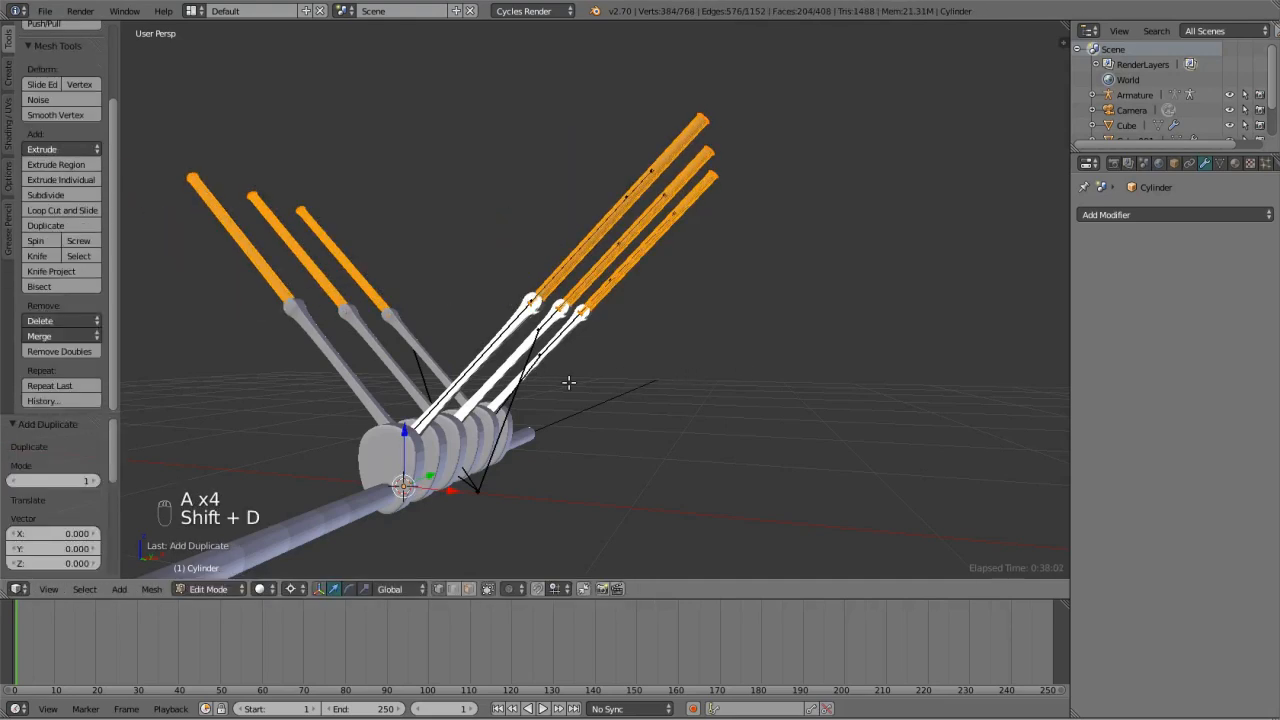
key("p")
left_click(568, 381)
key("Tab")
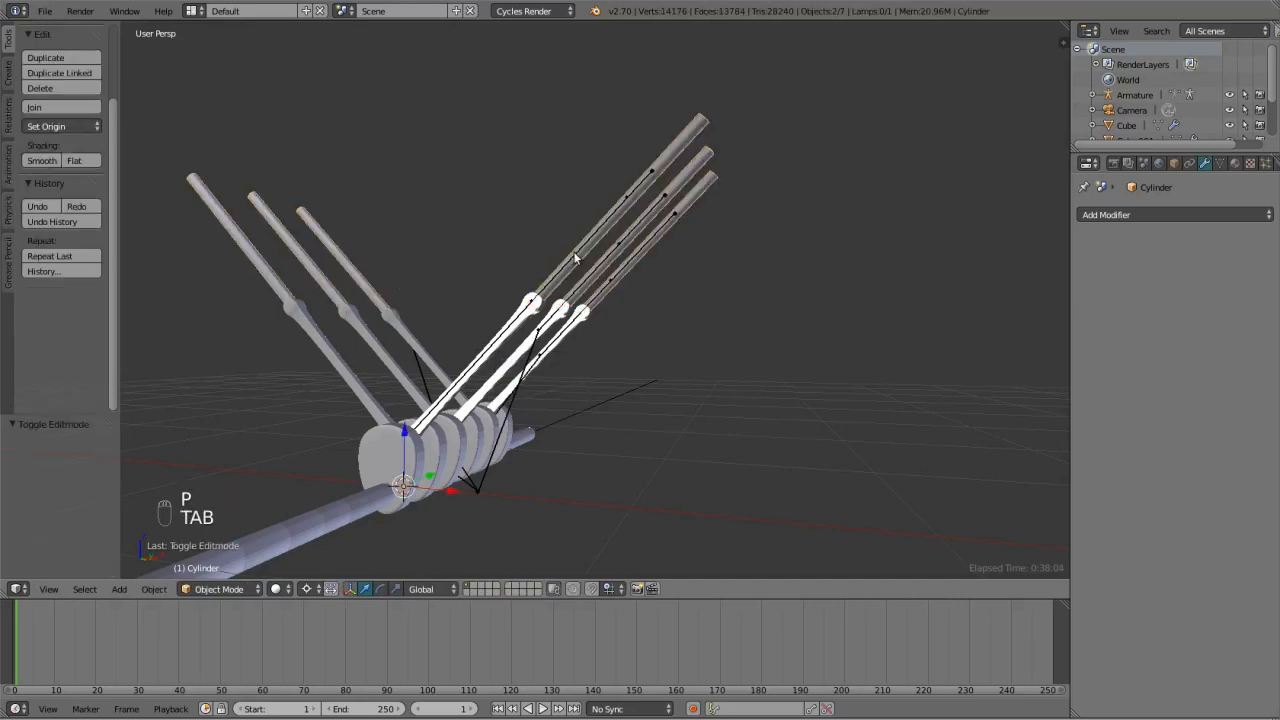
Scale all the geometry of the separated object Cylinder.001 by 1.2, using Individual Origins as the pivot point.
right_click(575, 258)
right_click(652, 151)
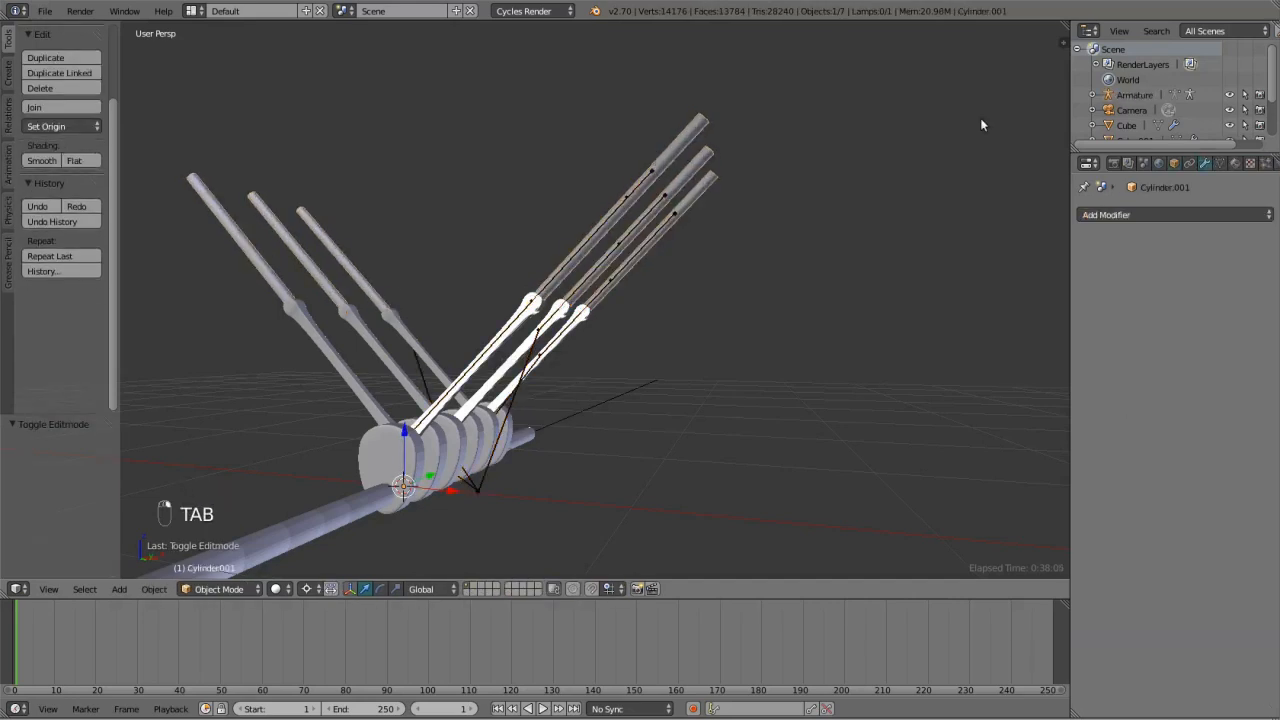
scroll(1090, 116, "down", 3)
key("Tab")
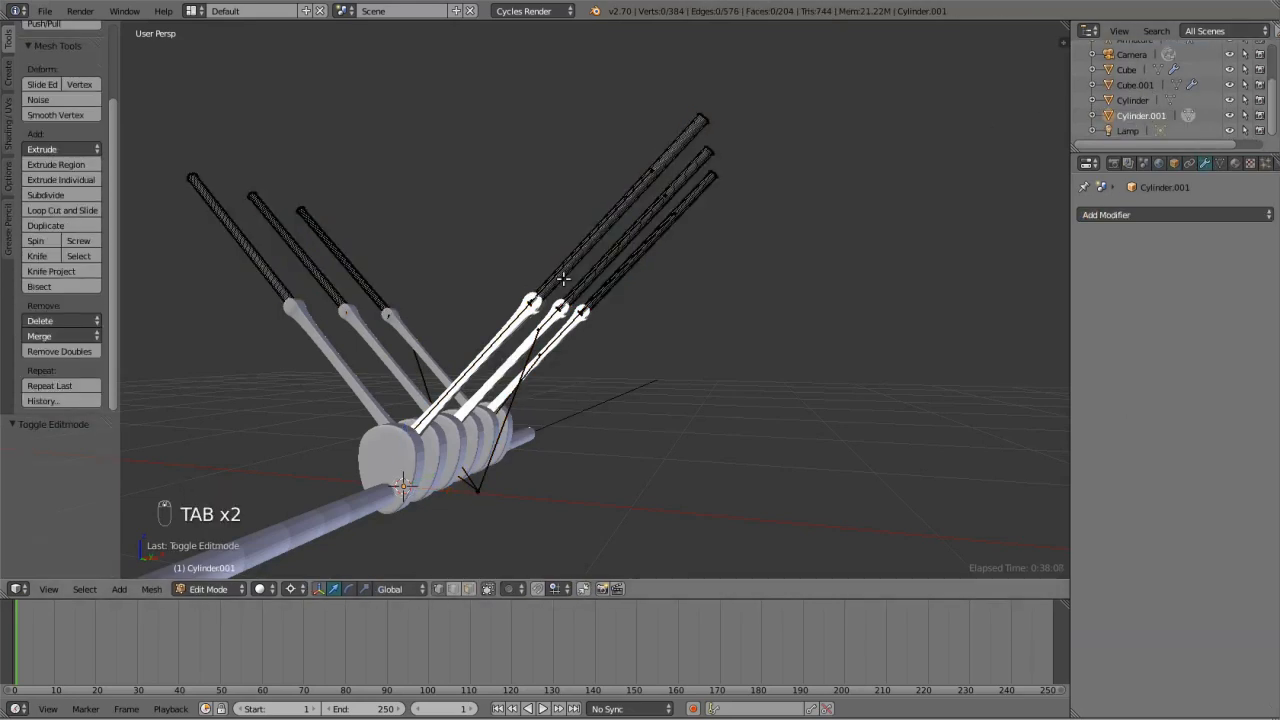
key("KP_1")
key("a")
key("a")
key("a")
key("a")
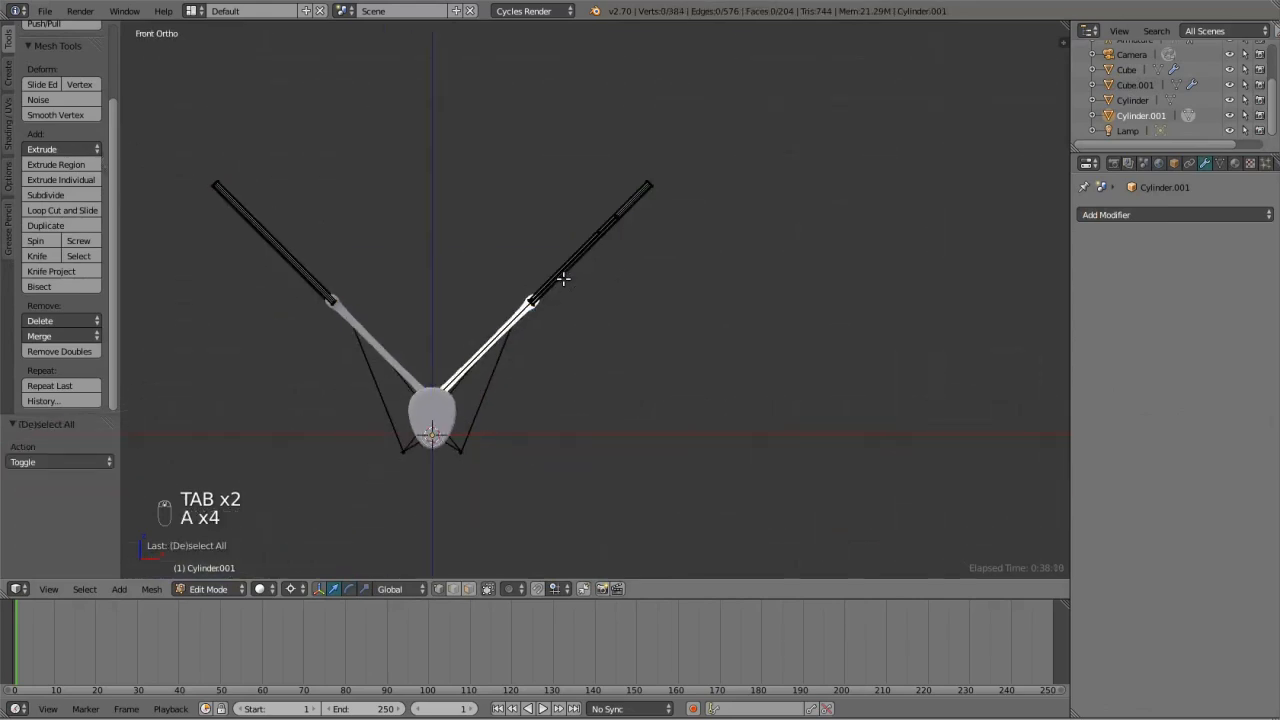
key("a")
left_click(291, 588)
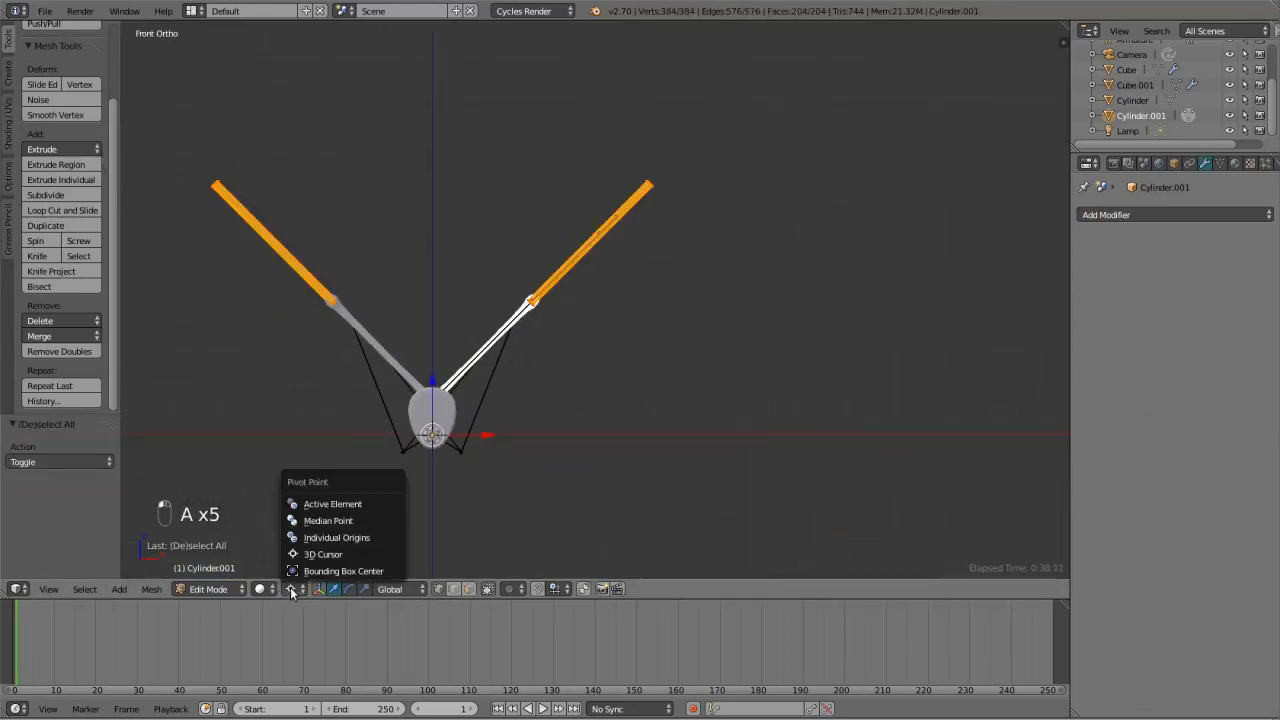
left_click(313, 540)
key("s")
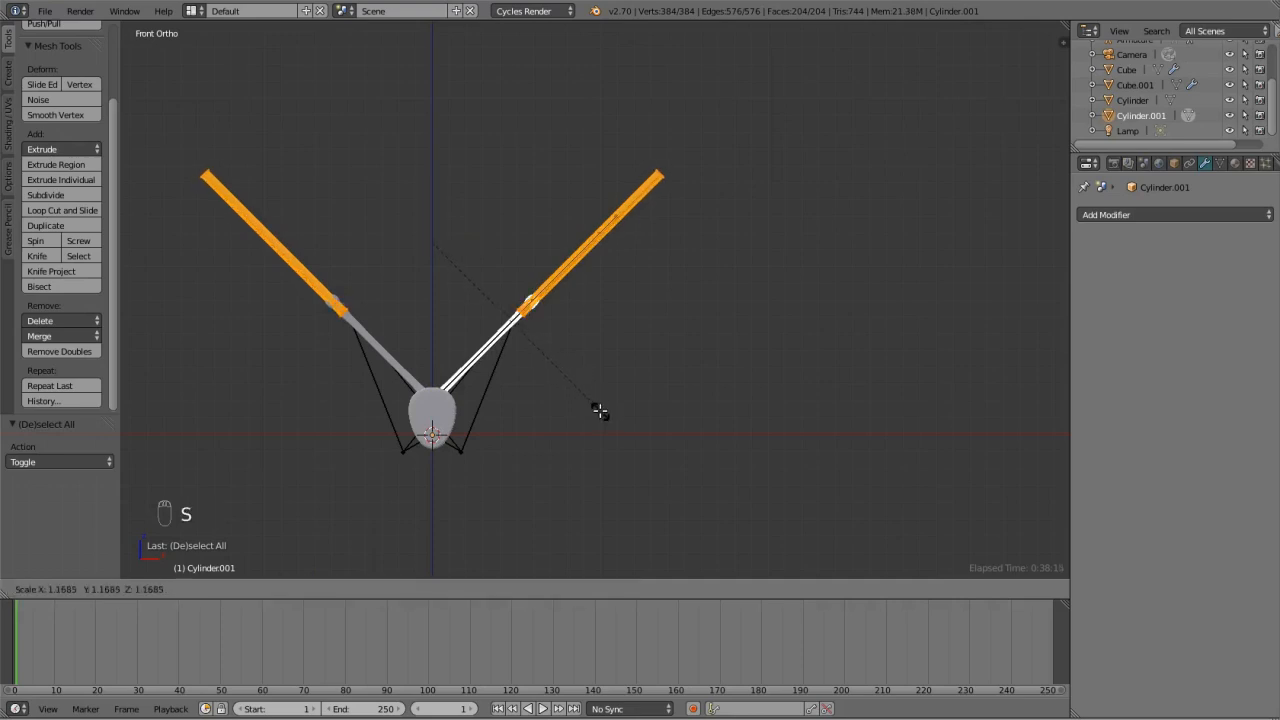
type("1.2")
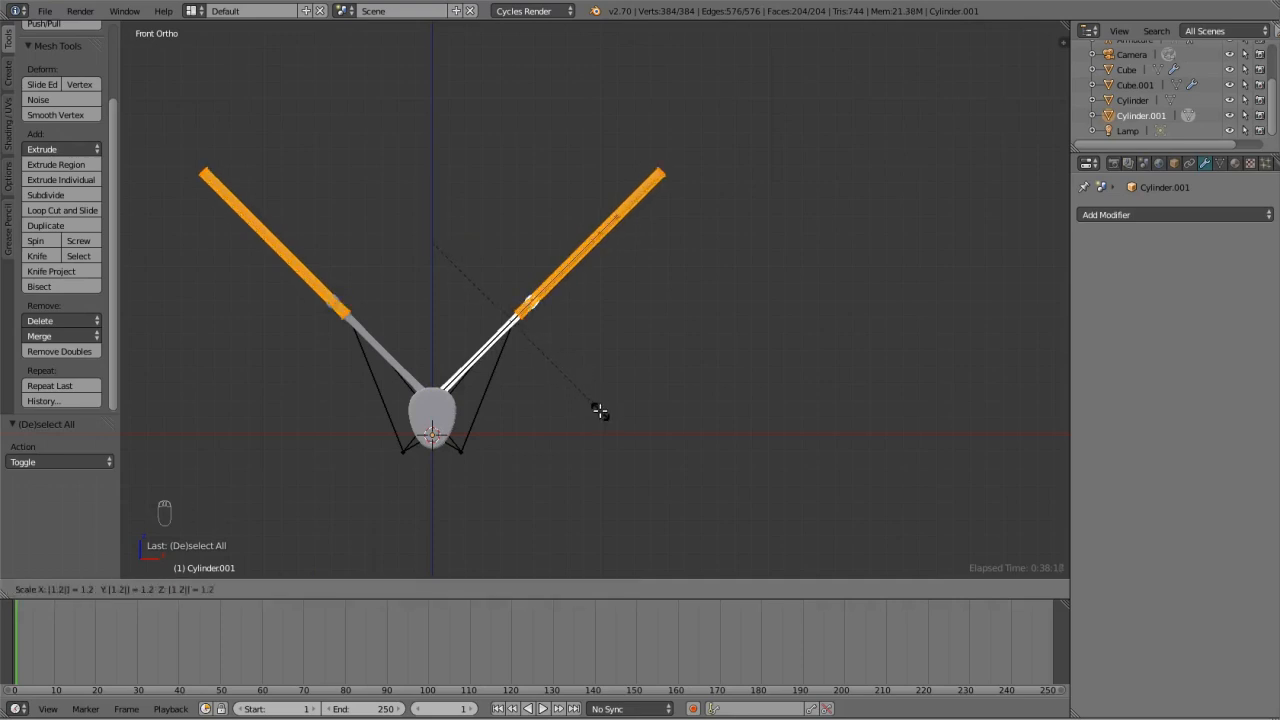
key("Return")
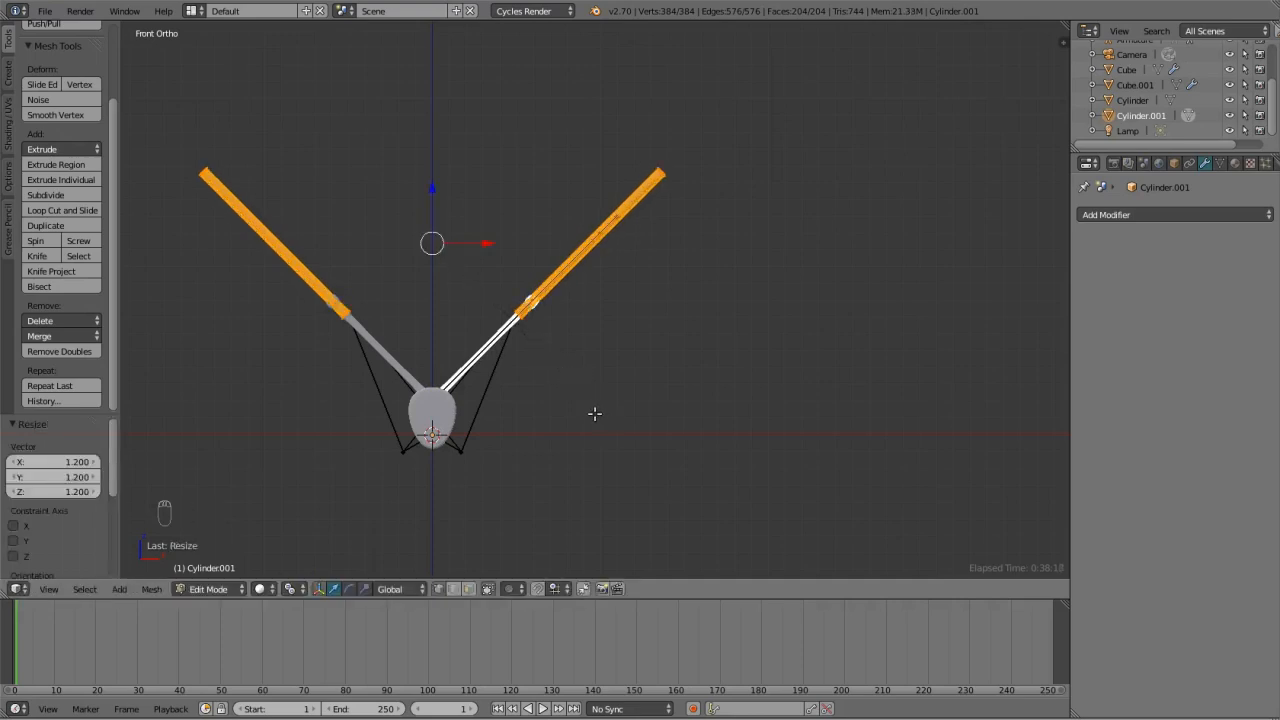
Set the pivot point to 3D Cursor and display the model in wireframe.
left_click(291, 590)
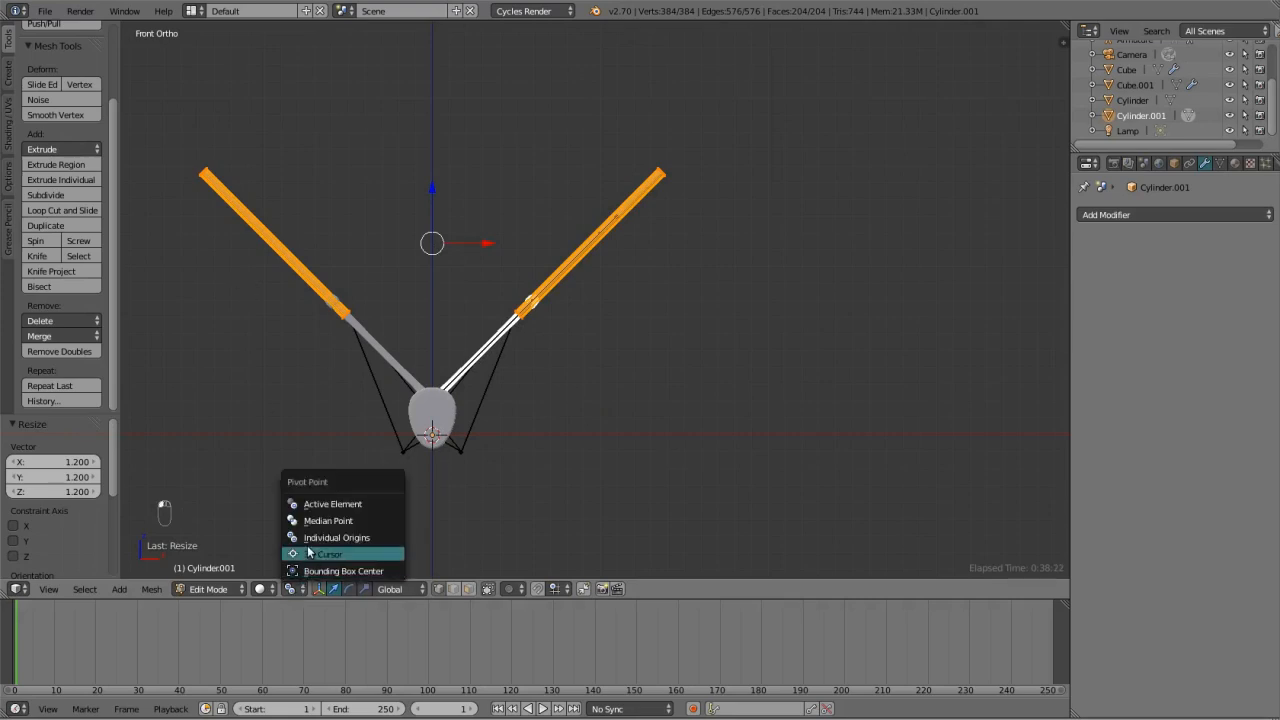
left_click(307, 549)
key("z")
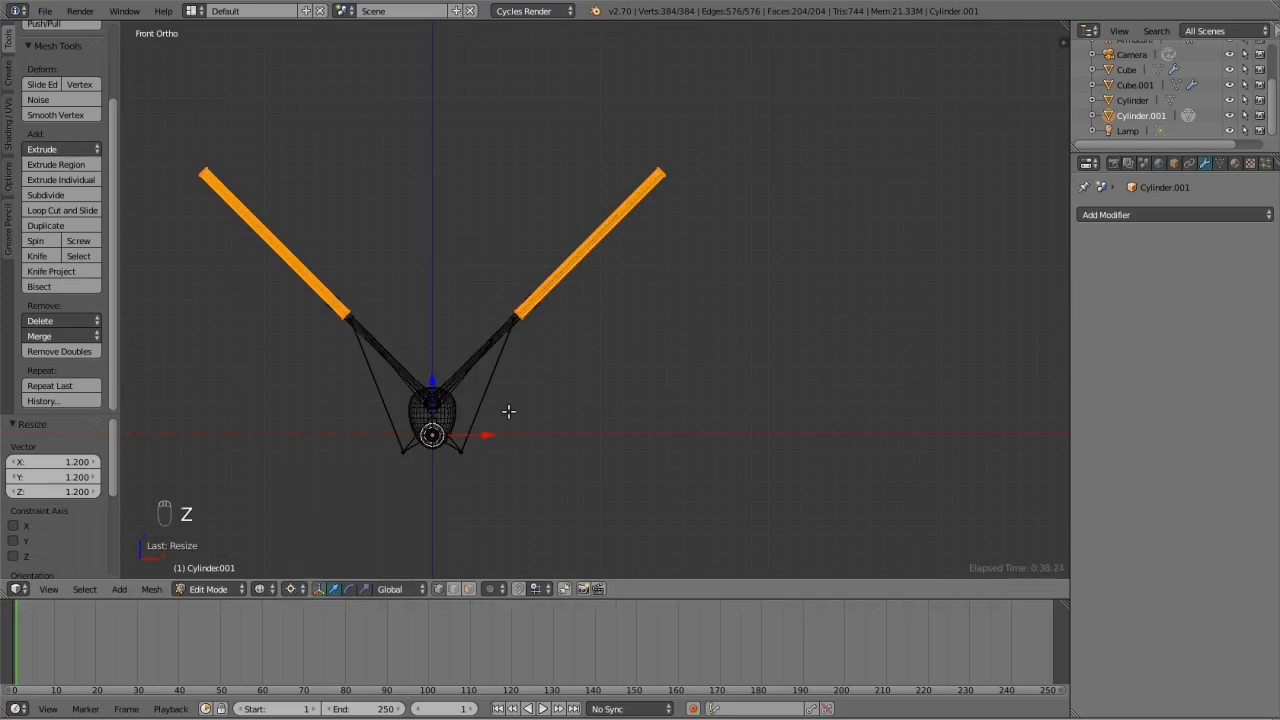
key("s")
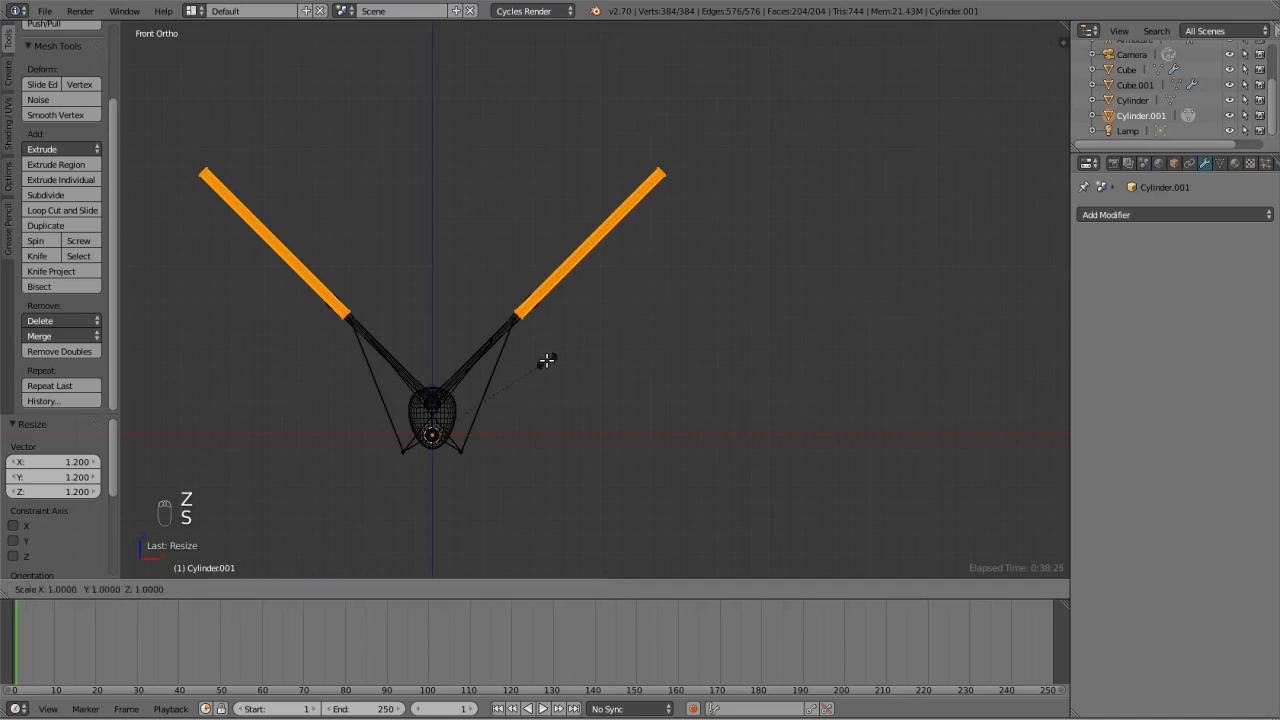
key("shift+y")
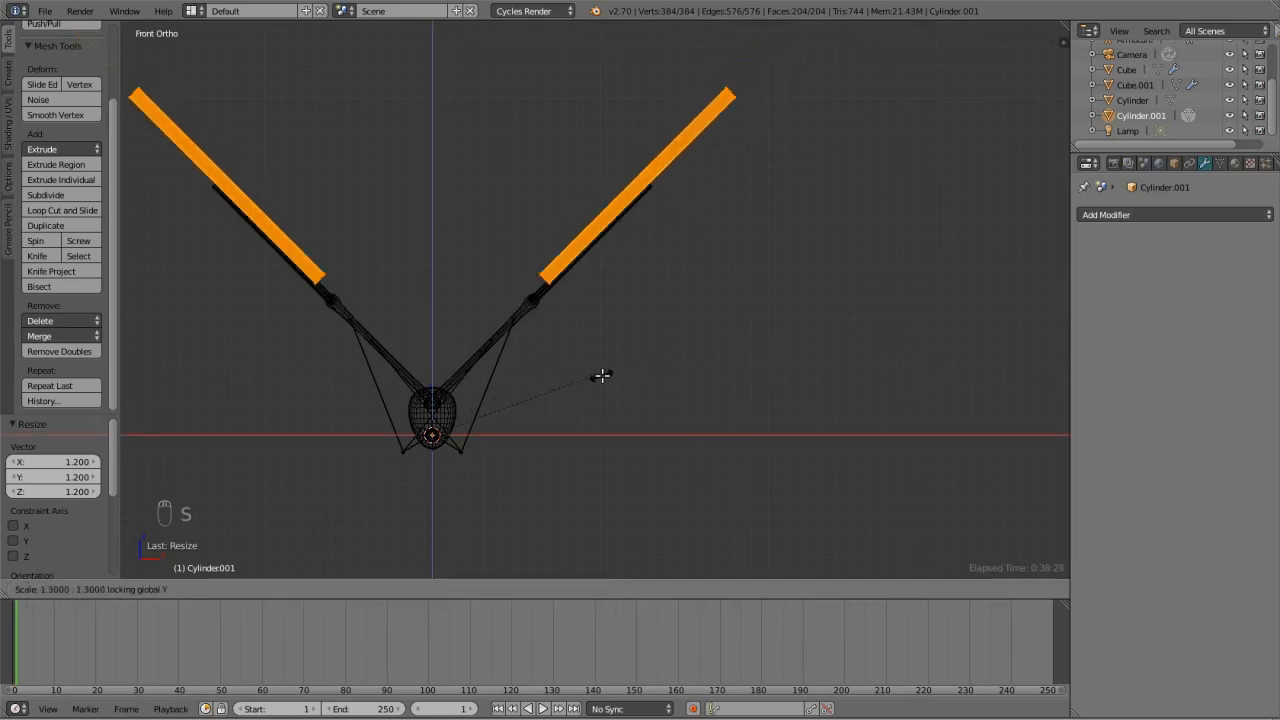
right_click(601, 375)
Inspect the connecting rod and crankshaft meshes around the crank pin where the front rods meet.
key("Tab")
scroll(418, 420, "up", 3)
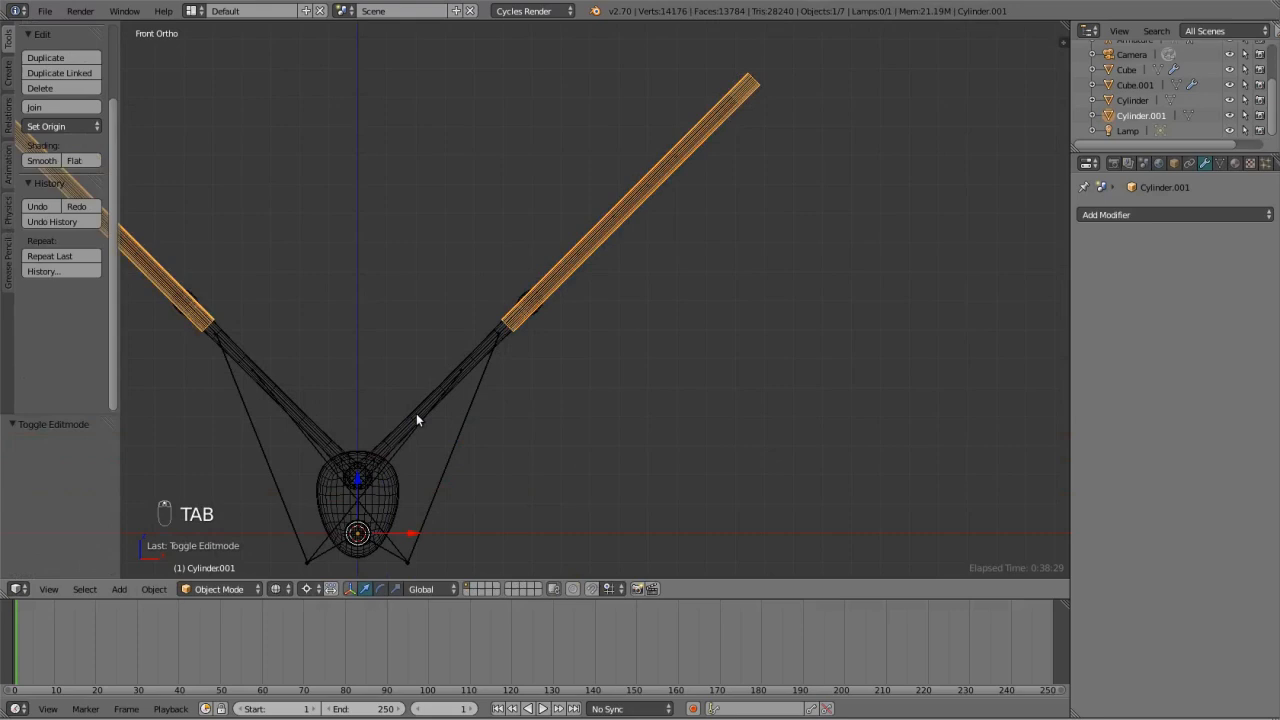
right_click(360, 484)
key("Tab")
scroll(338, 488, "up", 3)
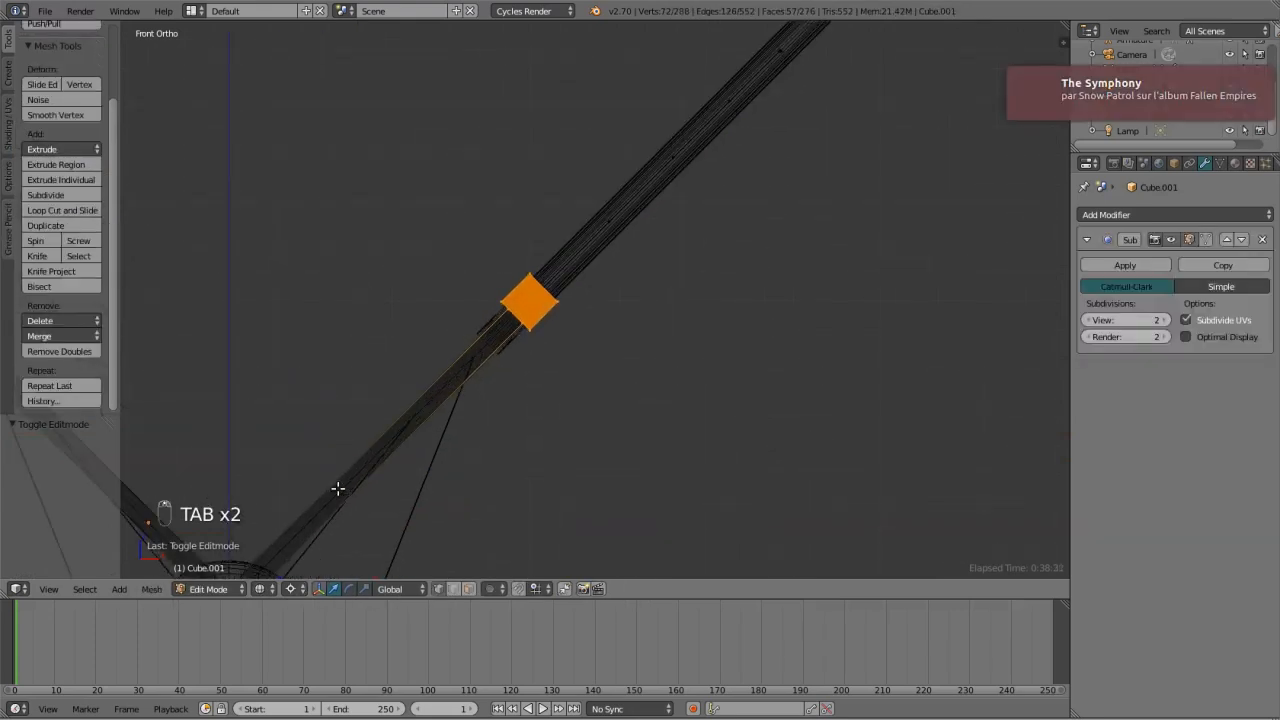
scroll(313, 467, "down", 4, "shift")
scroll(262, 462, "down", 5, "ctrl")
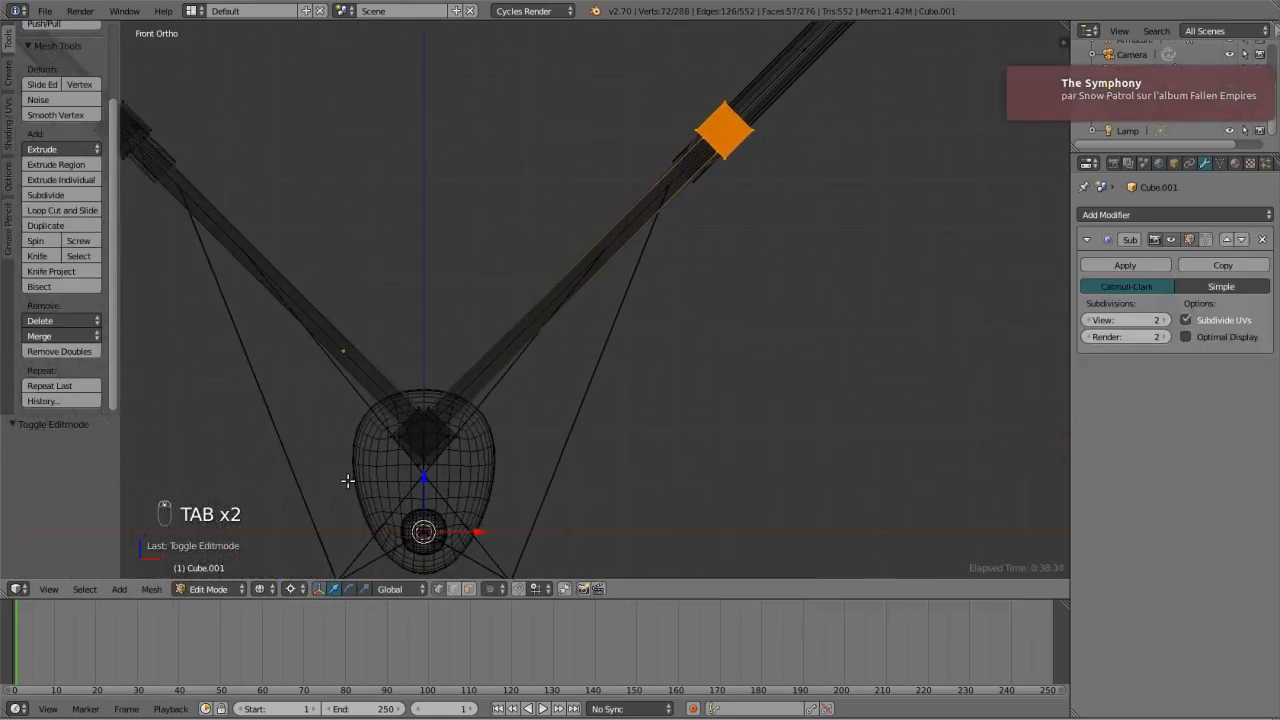
scroll(349, 480, "up", 3)
key("Tab")
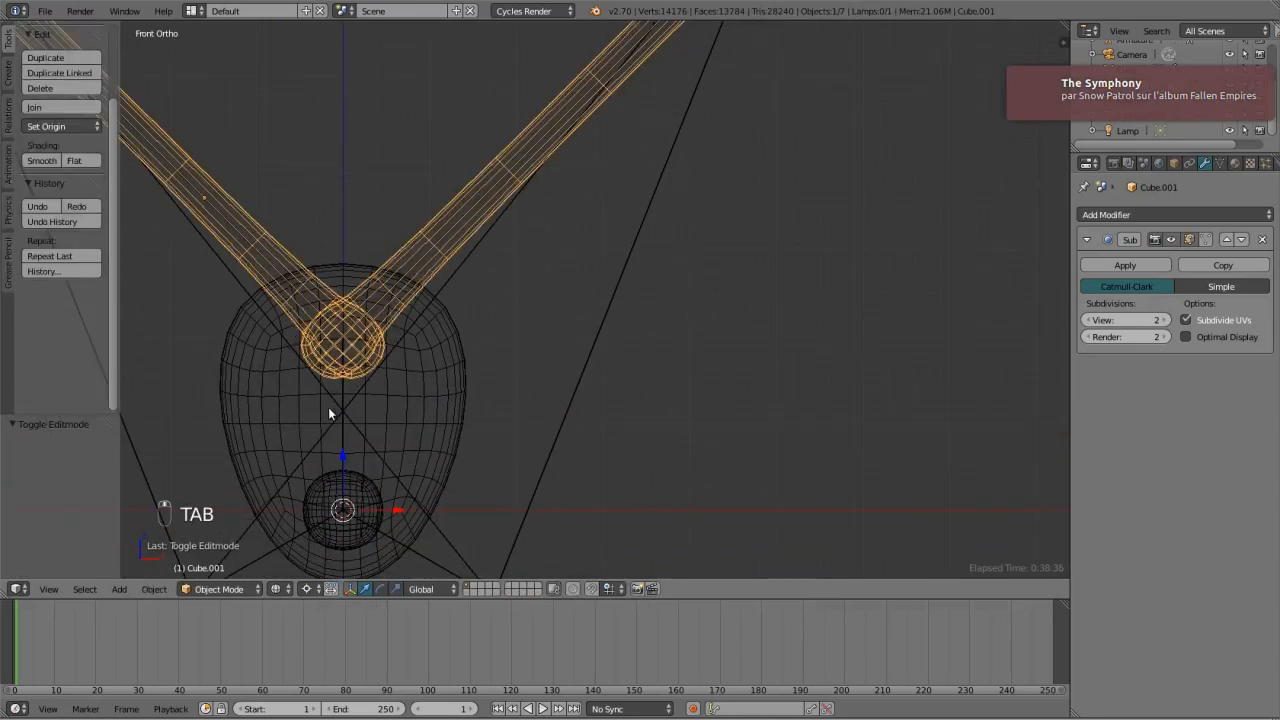
right_click(281, 403)
key("Tab")
scroll(281, 403, "down", 2)
key("Tab")
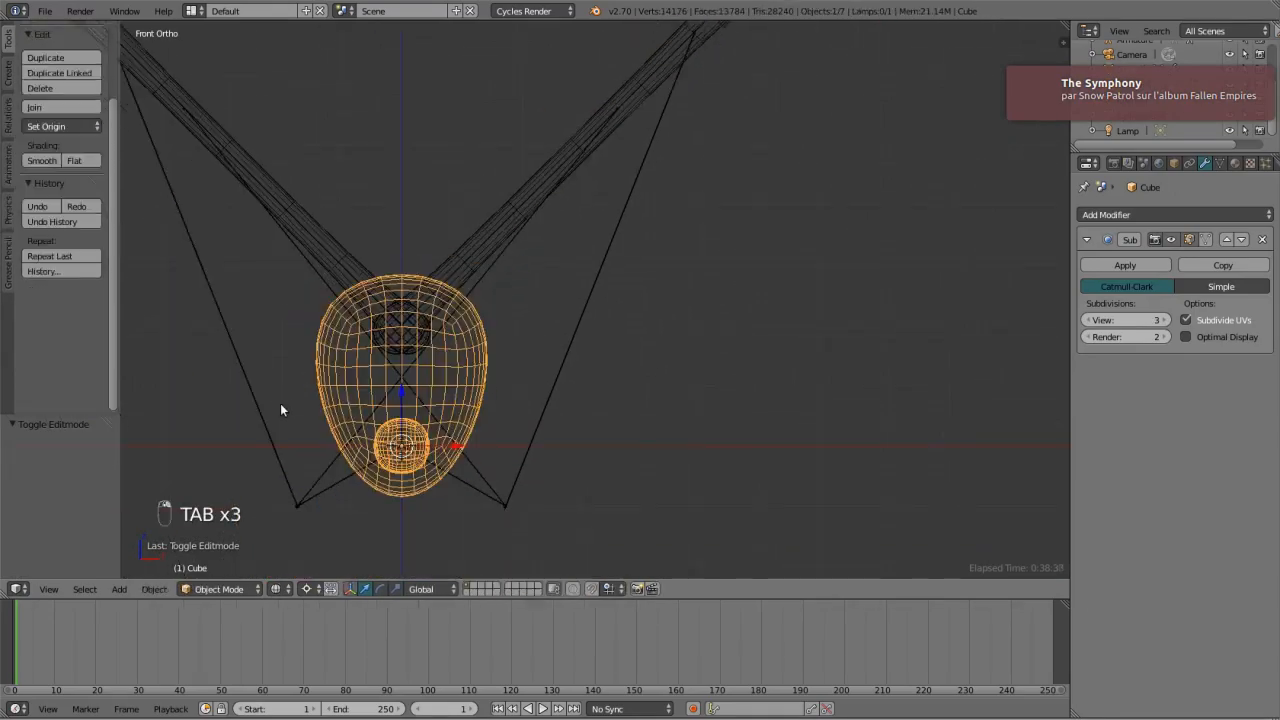
middle_click_drag(281, 403, 377, 371)
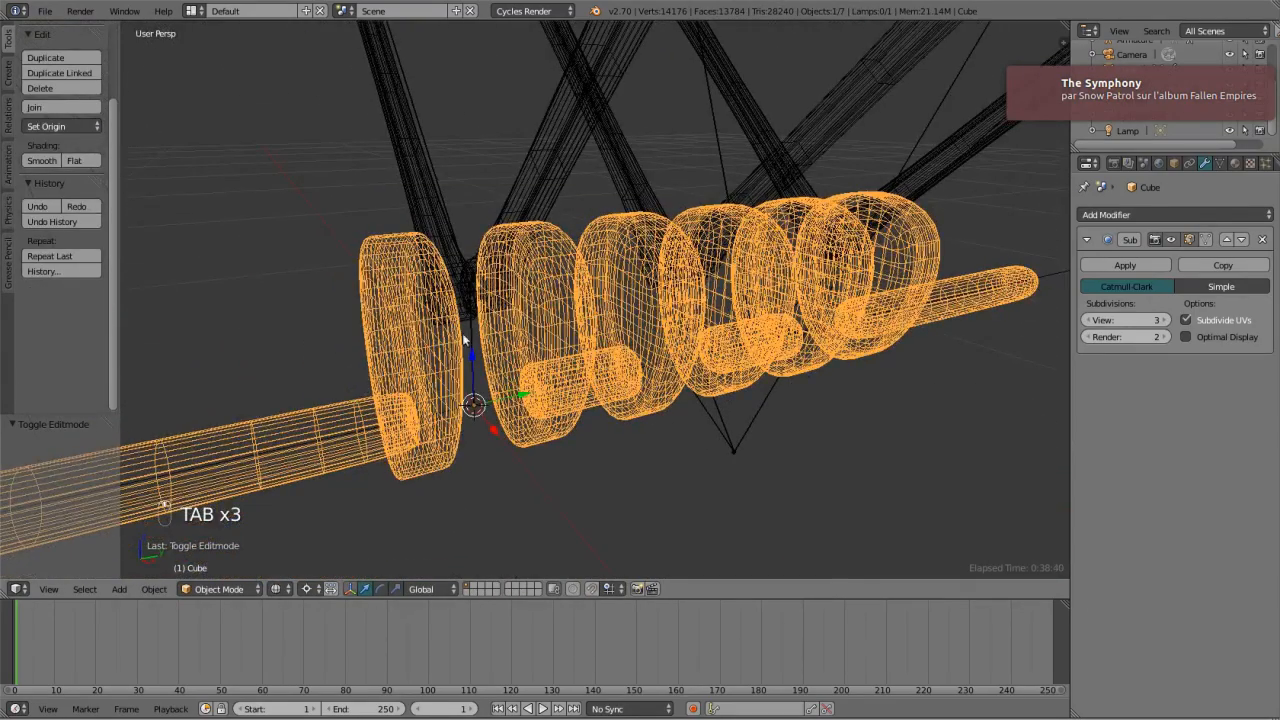
Snap the 3D cursor to the armature joint at the front crank pin, where bones arbre 1 and bielle 1 R meet.
right_click(469, 302)
key("Tab")
right_click(470, 300)
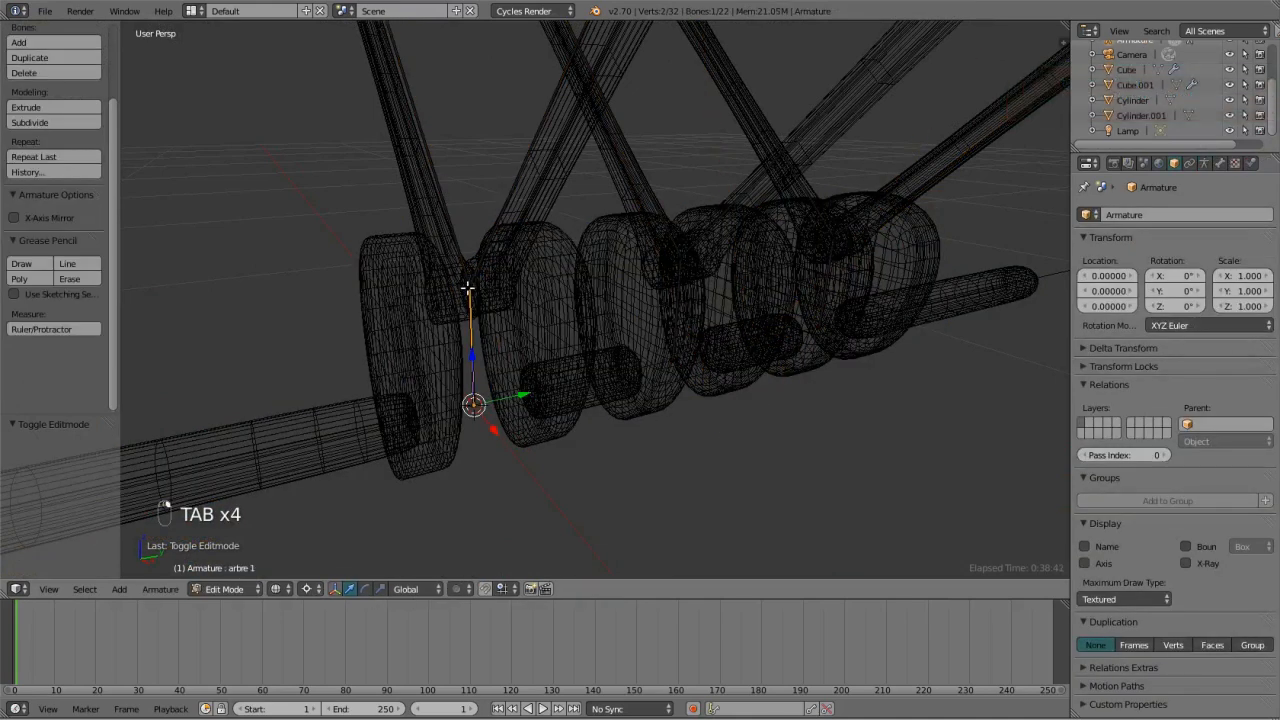
key("g")
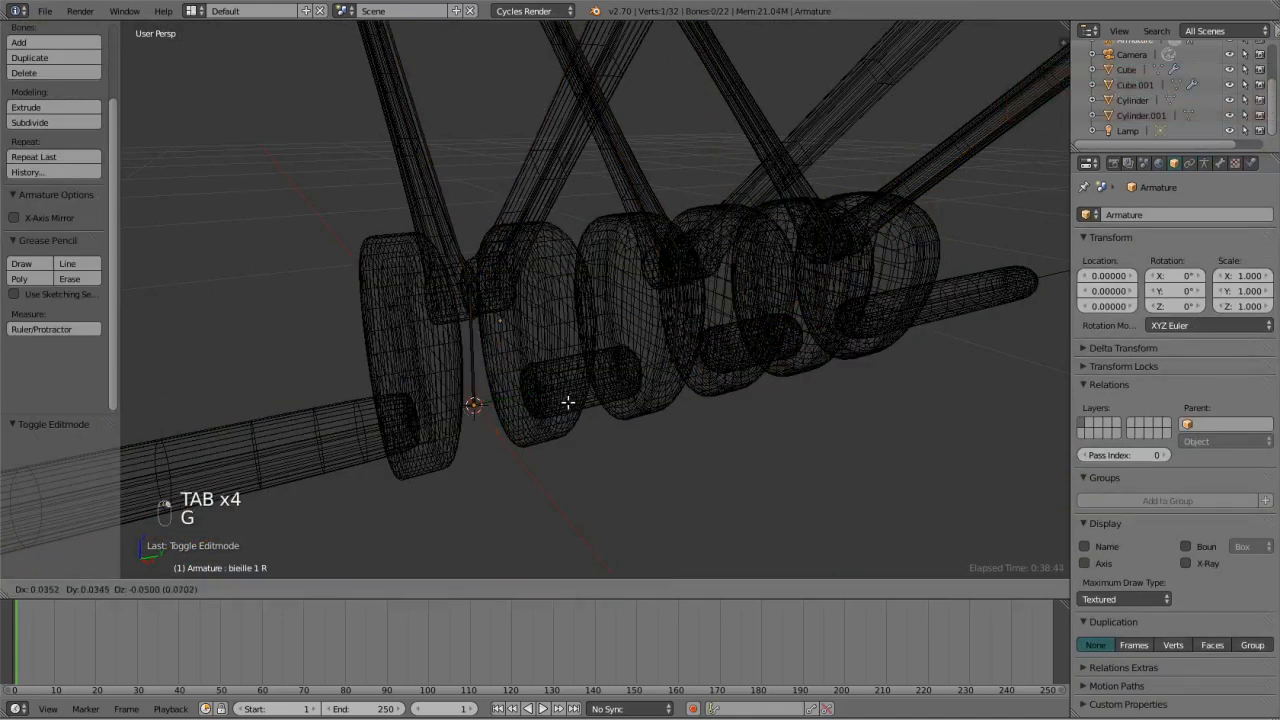
right_click(560, 400)
key("shift+s")
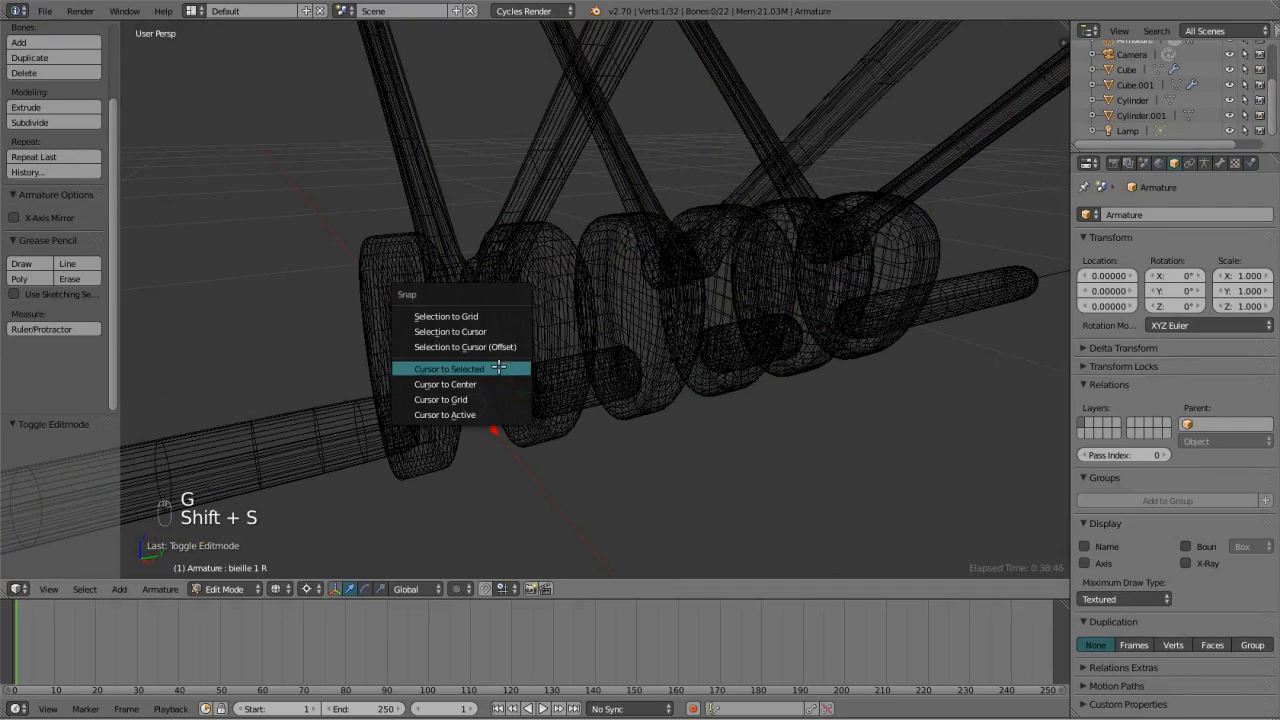
left_click(504, 383)
key("Tab")
middle_click_drag(497, 369, 434, 369)
key("KP_1")
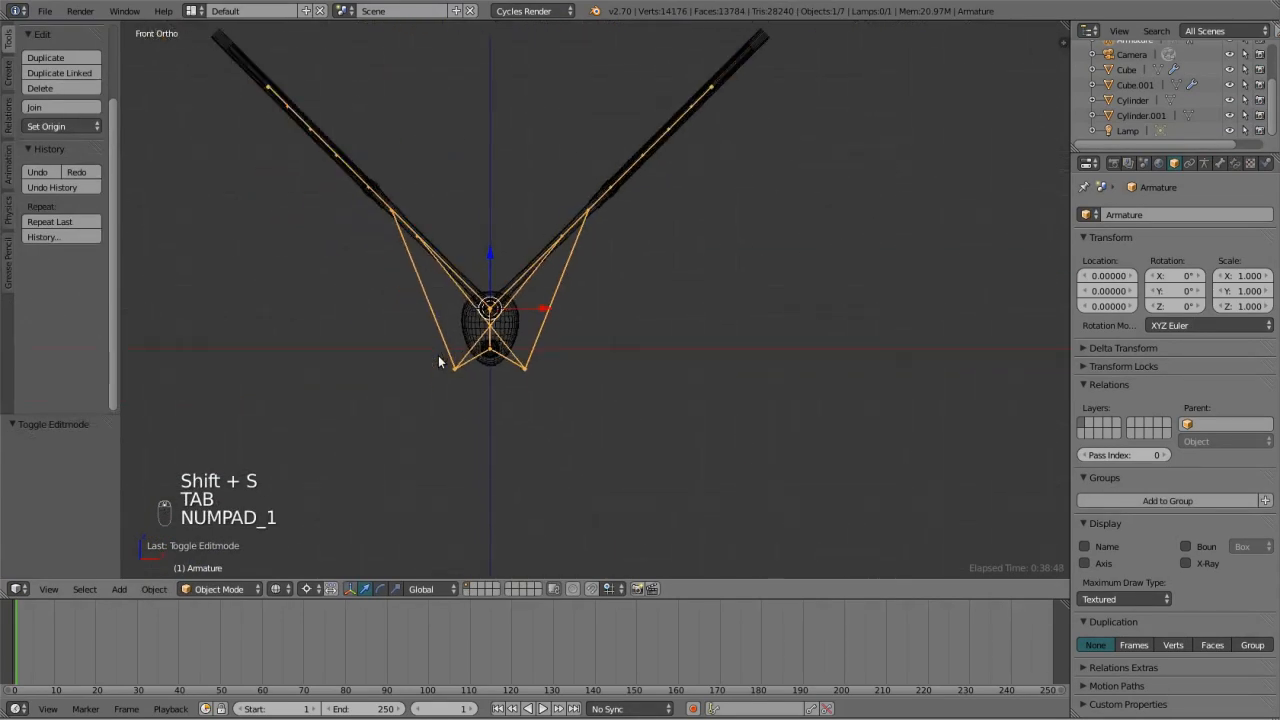
key("Tab")
key("a")
key("a")
key("a")
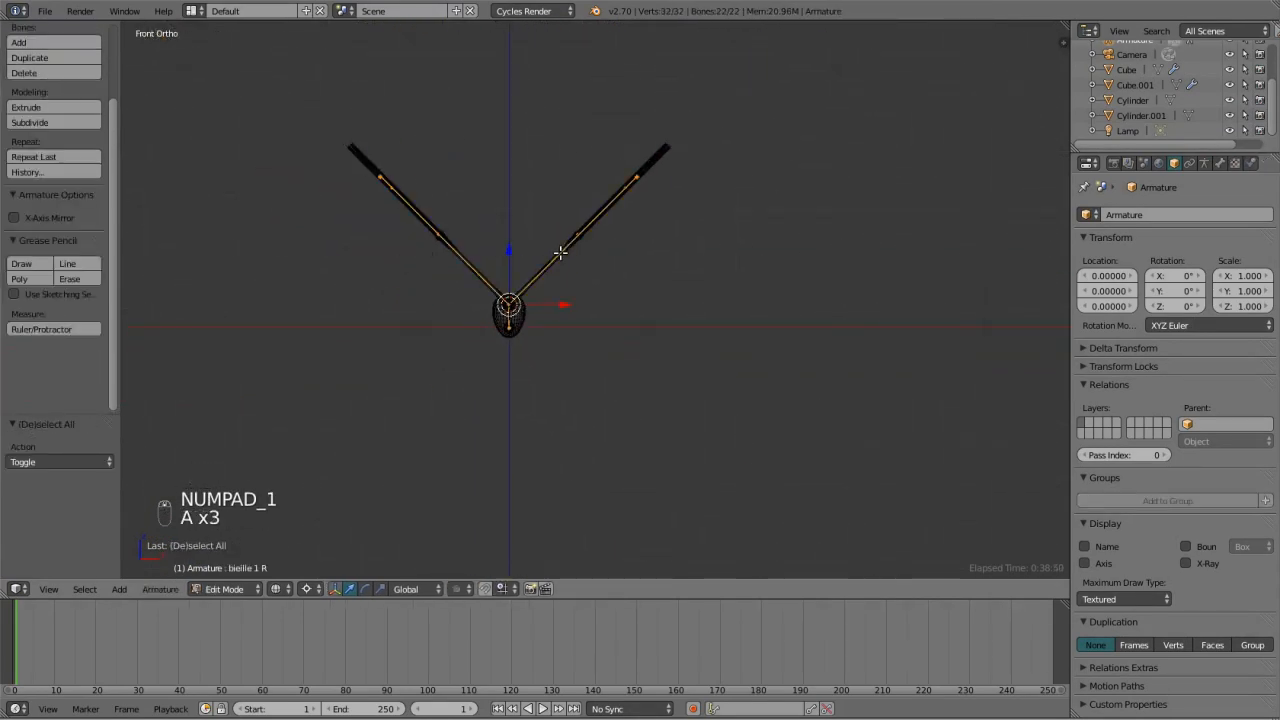
Scale all the geometry of Cylinder.001 by 1.4 about the 3D cursor, leaving global Y locked.
left_click(1145, 118)
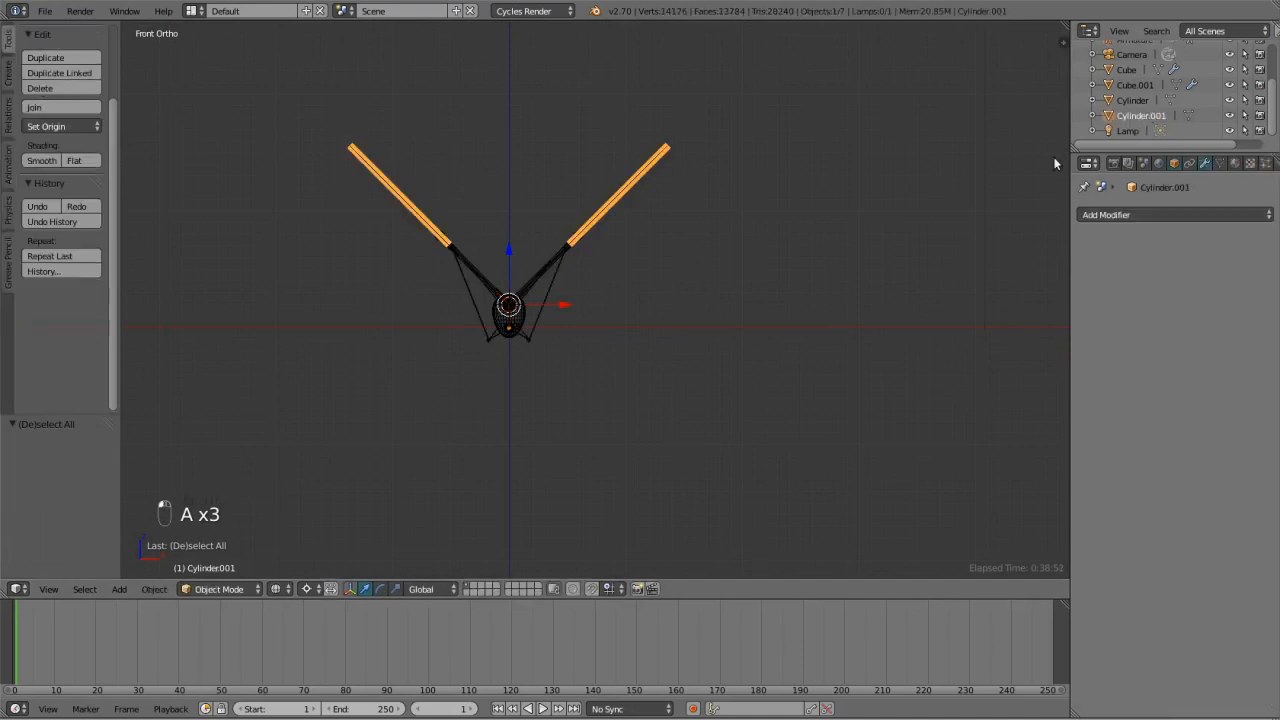
key("Tab")
key("s")
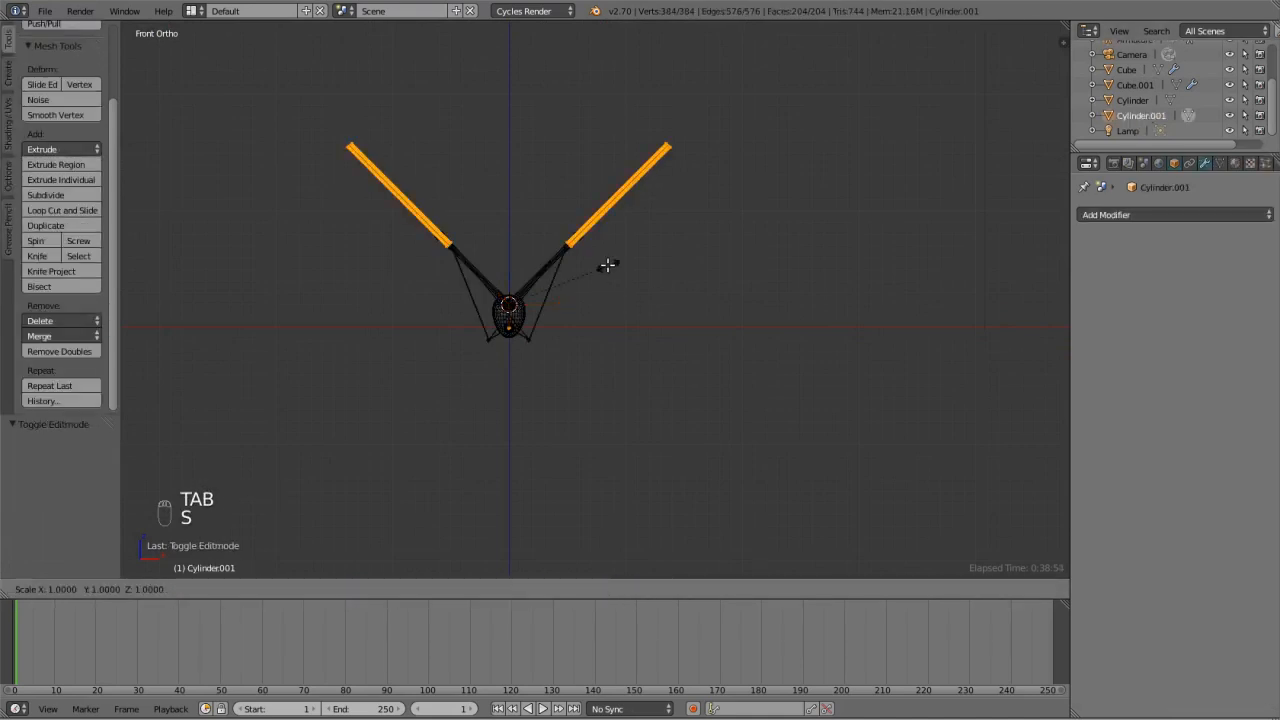
key("shift+y")
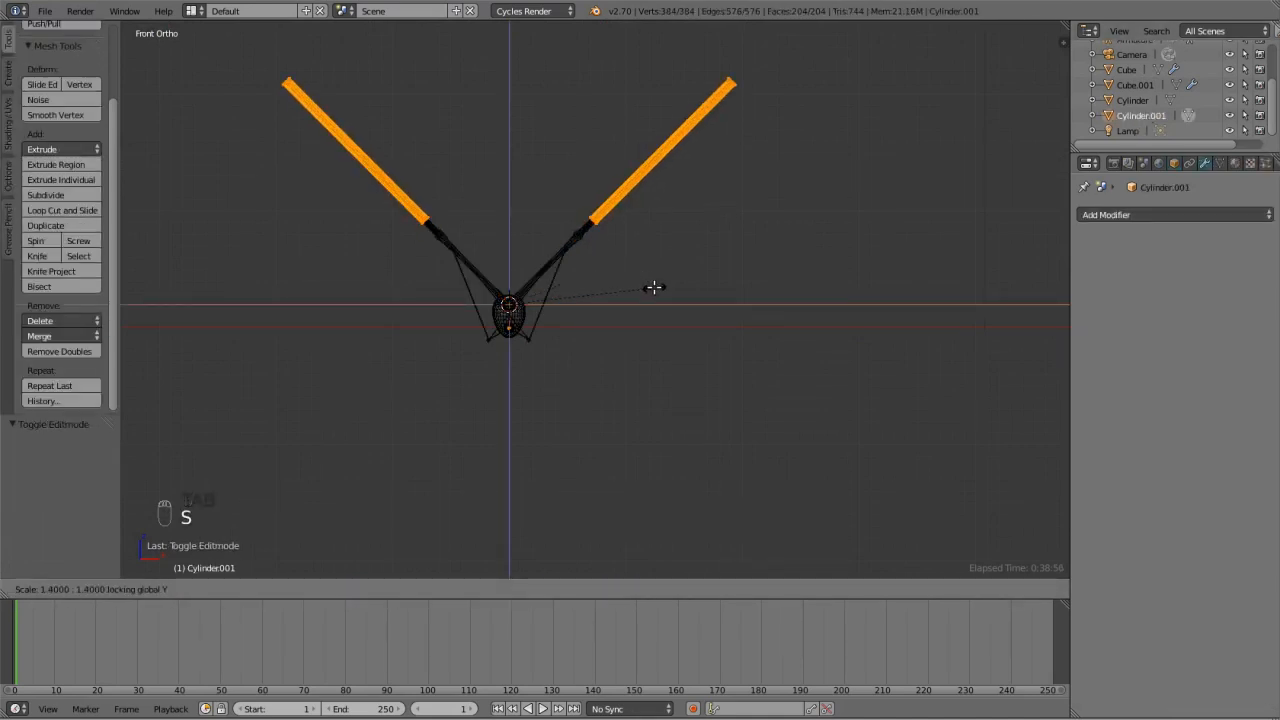
left_click(652, 287)
Try scaling the Cylinder.001 geometry by 1.4 along global Y about the 3D cursor, then undo it.
middle_click_drag(652, 287, 548, 461)
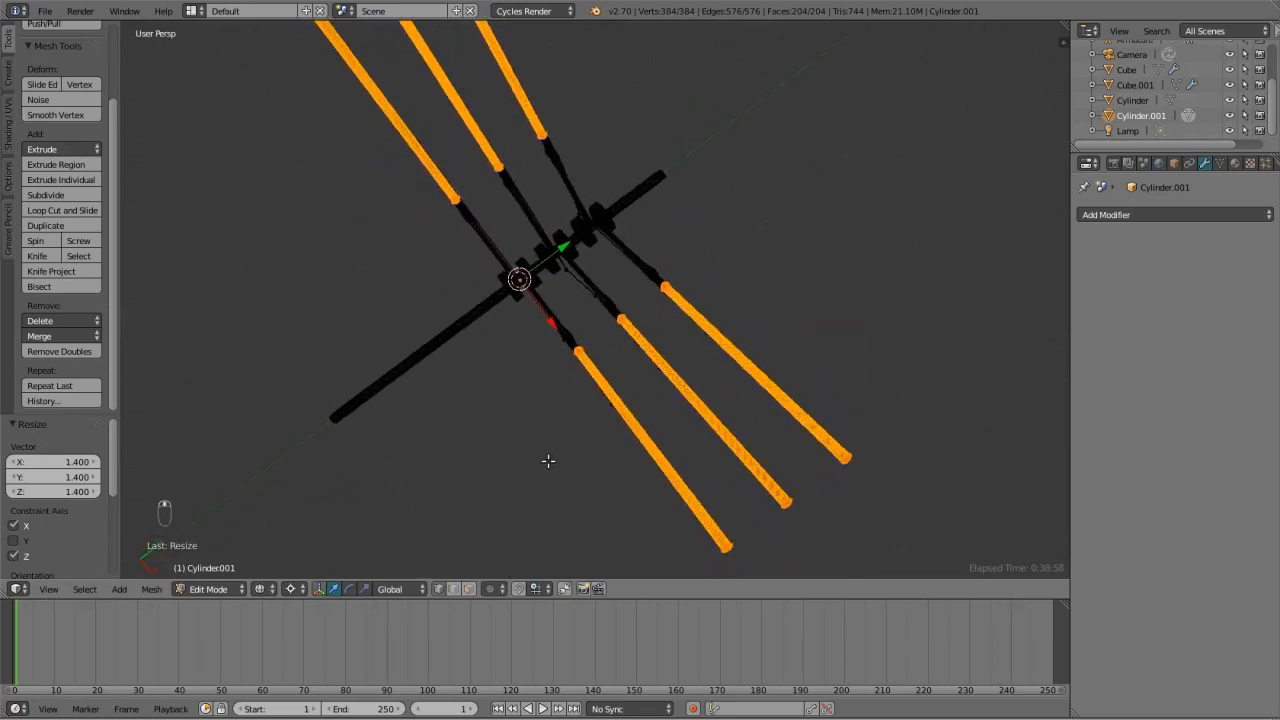
key("KP_7")
scroll(343, 371, "up", 4)
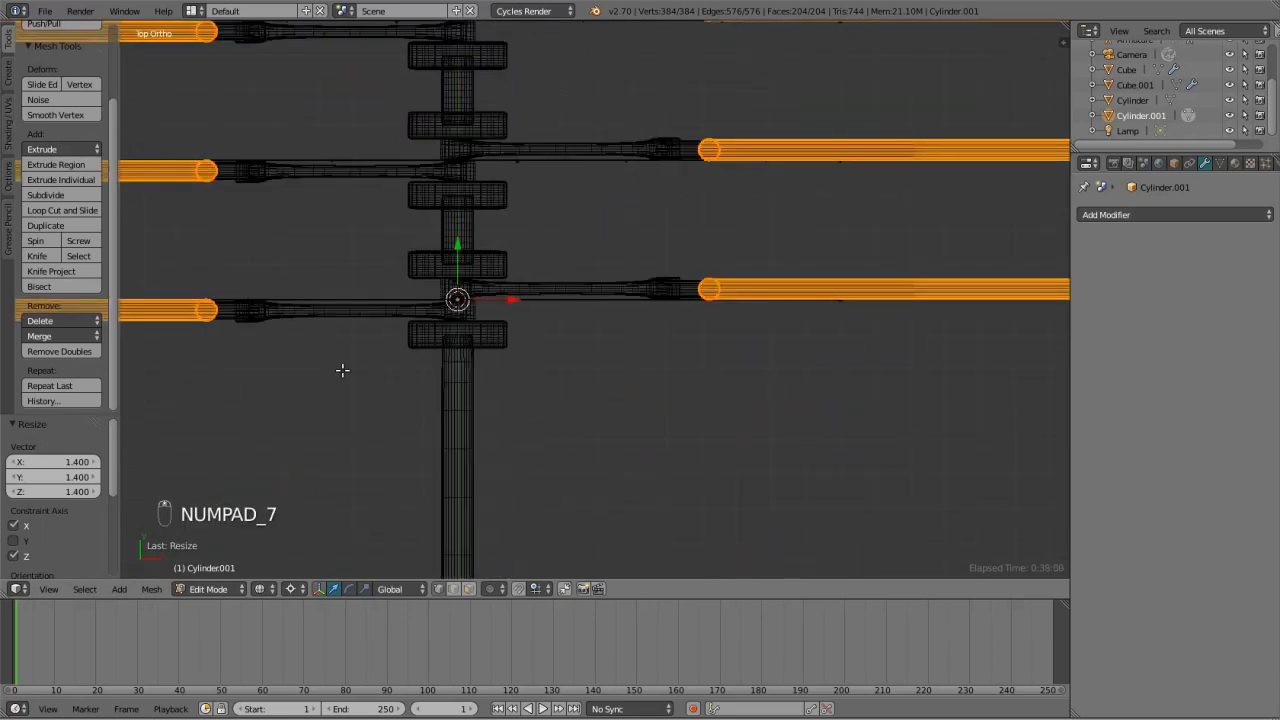
middle_click_drag(343, 366, 504, 364)
key("s")
key("y")
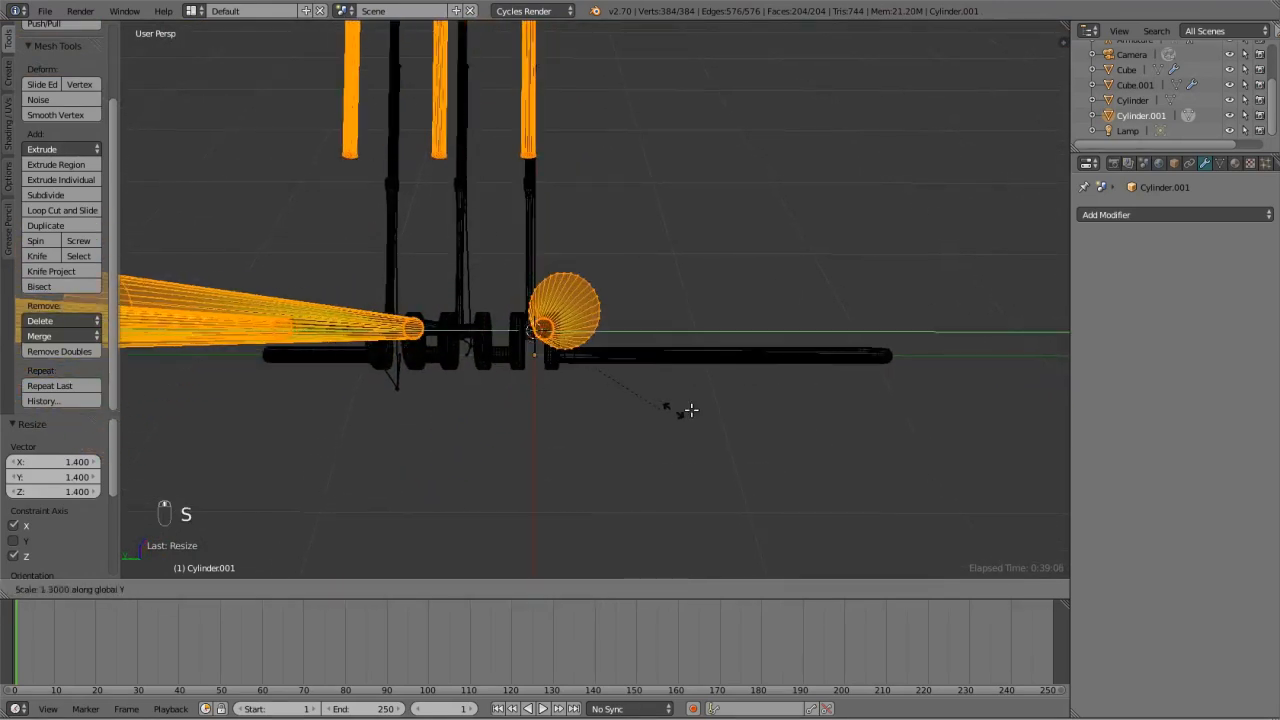
left_click(680, 411)
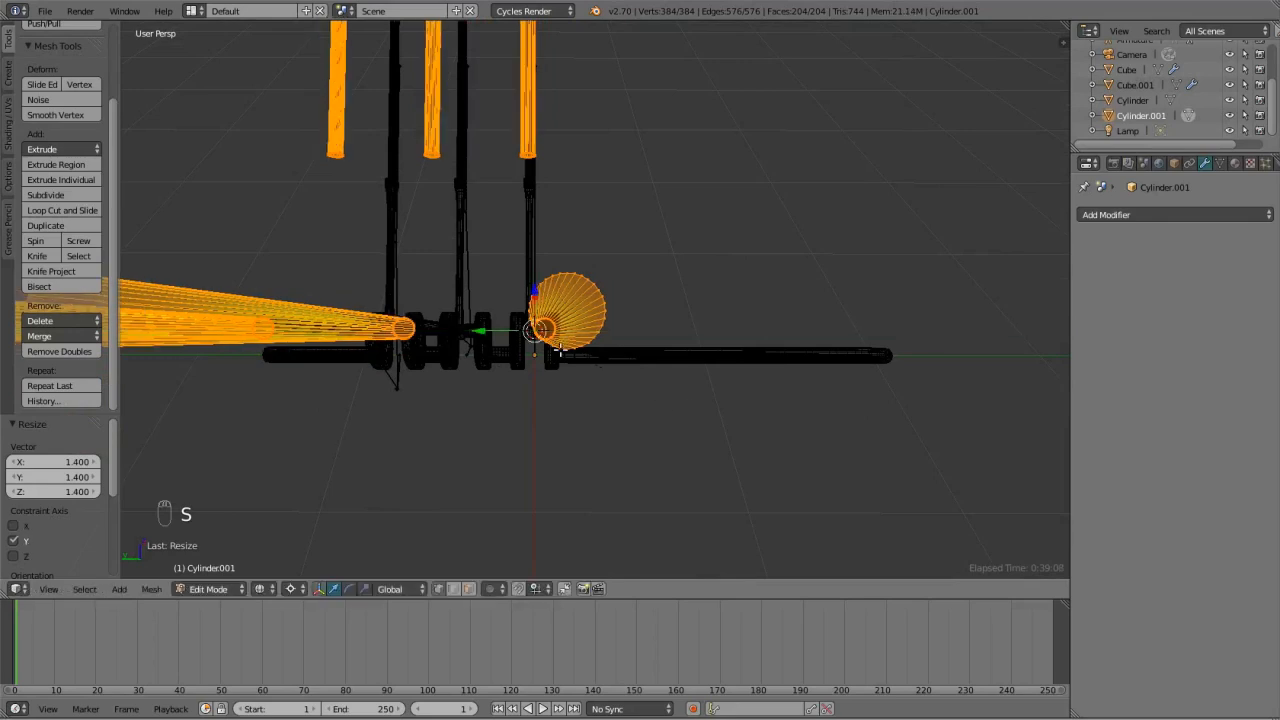
mouse_move(680, 411)
middle_mouse_down()
mouse_move(524, 332)
mouse_move(536, 352)
middle_mouse_up()
key("z")
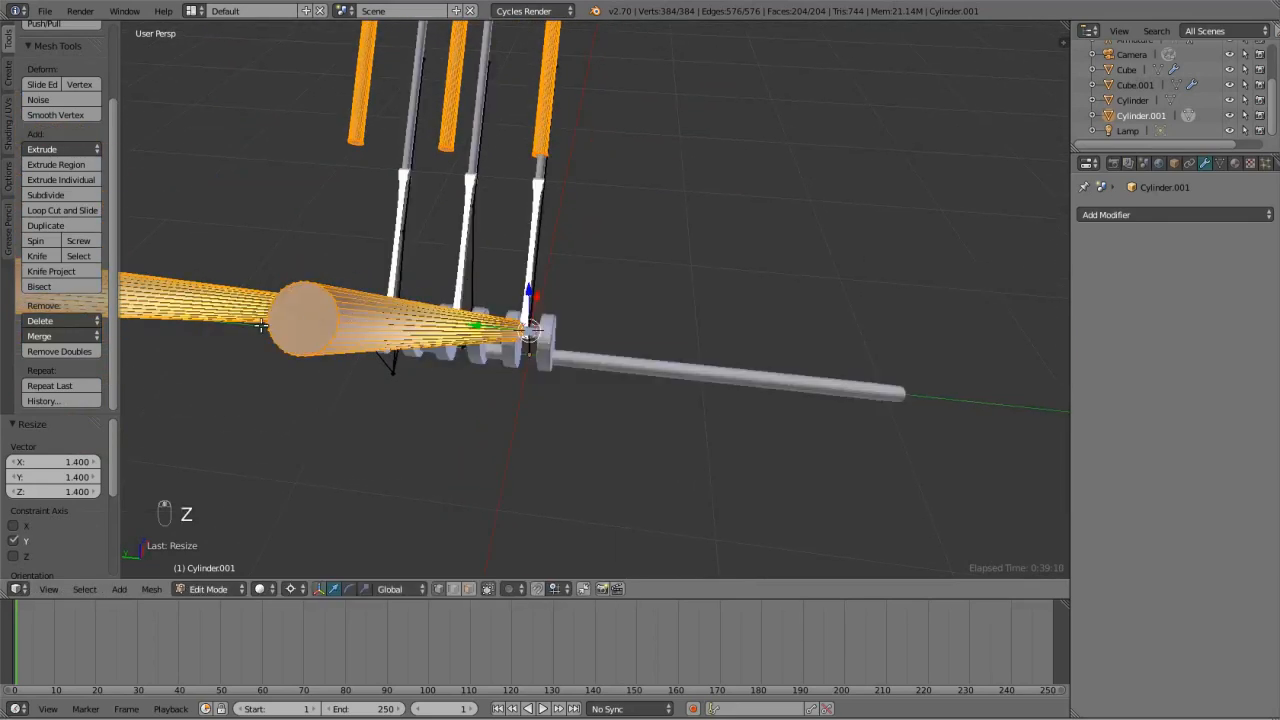
mouse_move(262, 326)
middle_mouse_down()
mouse_move(382, 369)
mouse_move(255, 355)
mouse_move(246, 374)
mouse_move(263, 434)
mouse_move(397, 380)
mouse_move(580, 380)
mouse_move(651, 408)
mouse_move(652, 436)
mouse_move(691, 417)
mouse_move(643, 397)
mouse_move(621, 345)
middle_mouse_up()
key("Tab")
key("Tab")
key("ctrl+z")
key("ctrl+z")
Scale the Cylinder.001 geometry by a further 1.3 about the 3D cursor with global Y locked.
key("s")
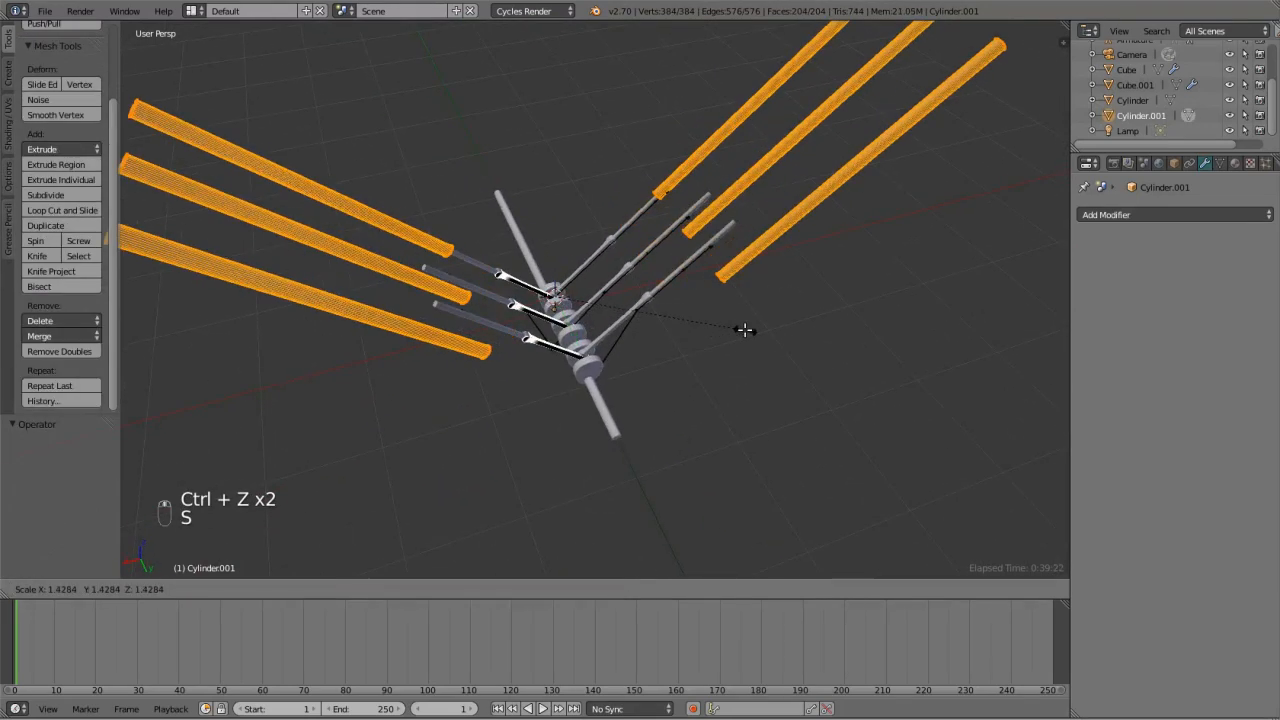
key("shift+y")
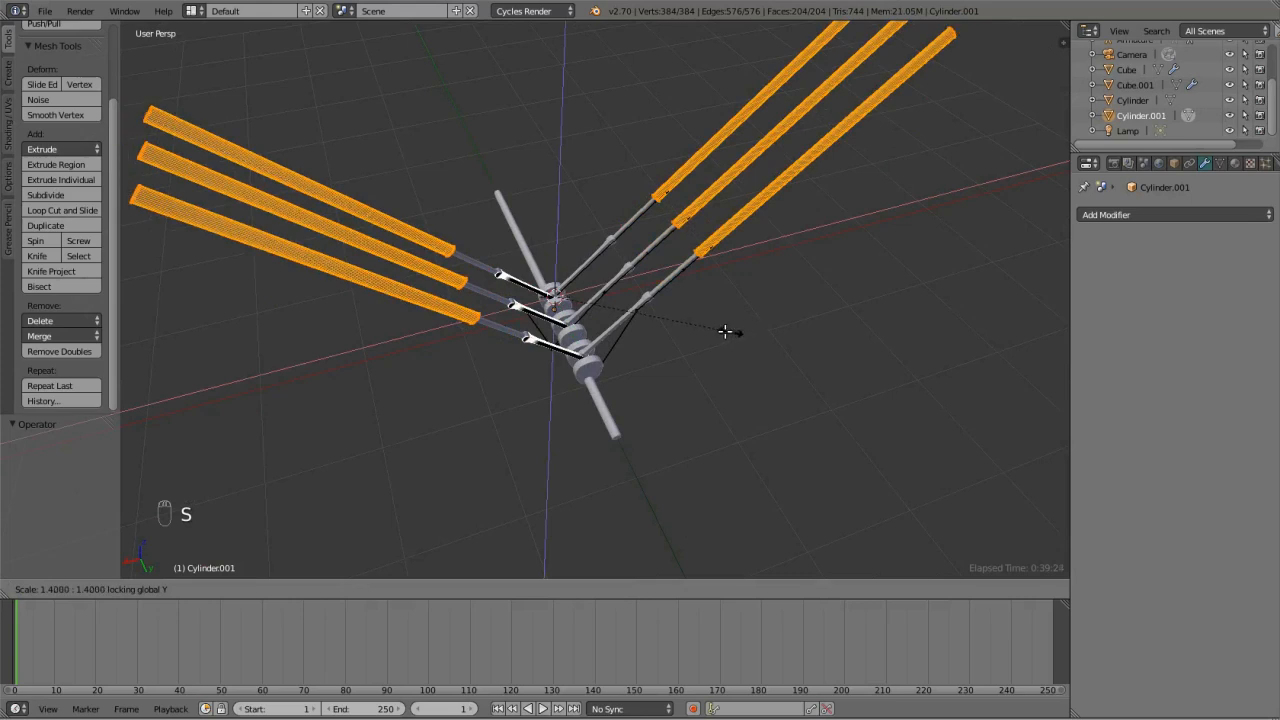
left_click(724, 331)
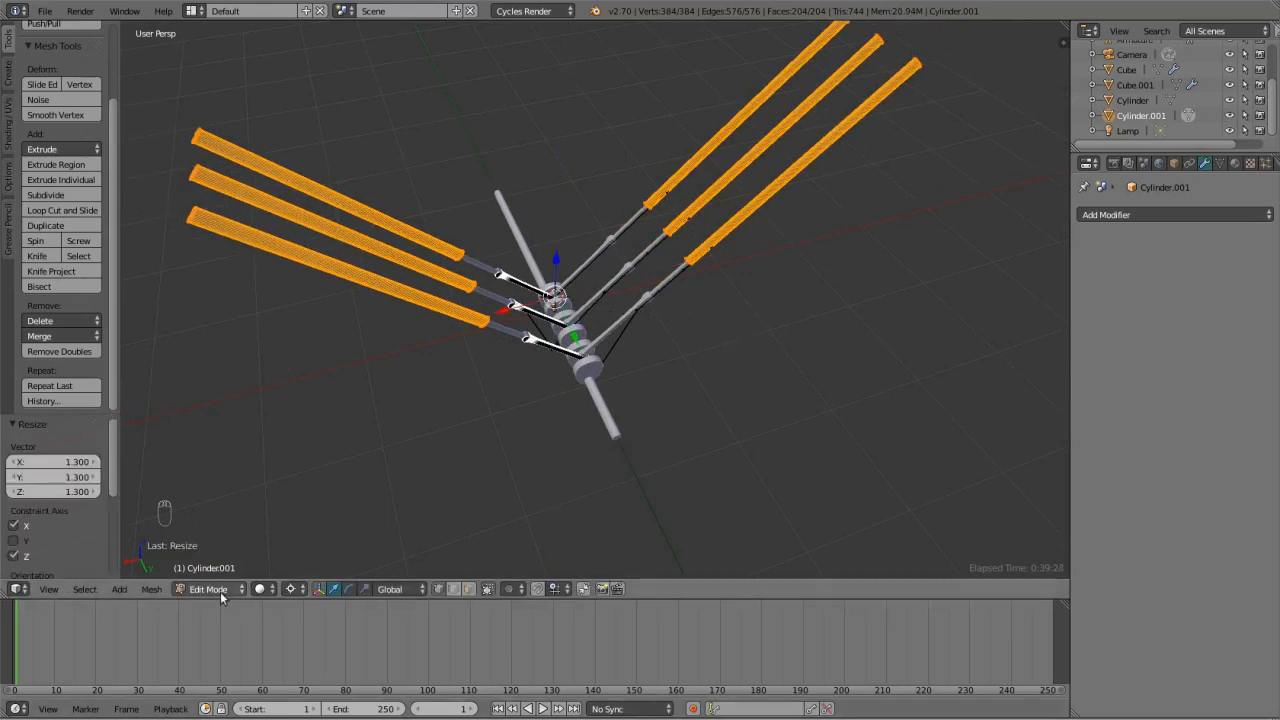
Scale the Cylinder.001 geometry by 1.3 along global Y, using Individual Origins as the pivot point.
left_click(290, 589)
left_click(320, 537)
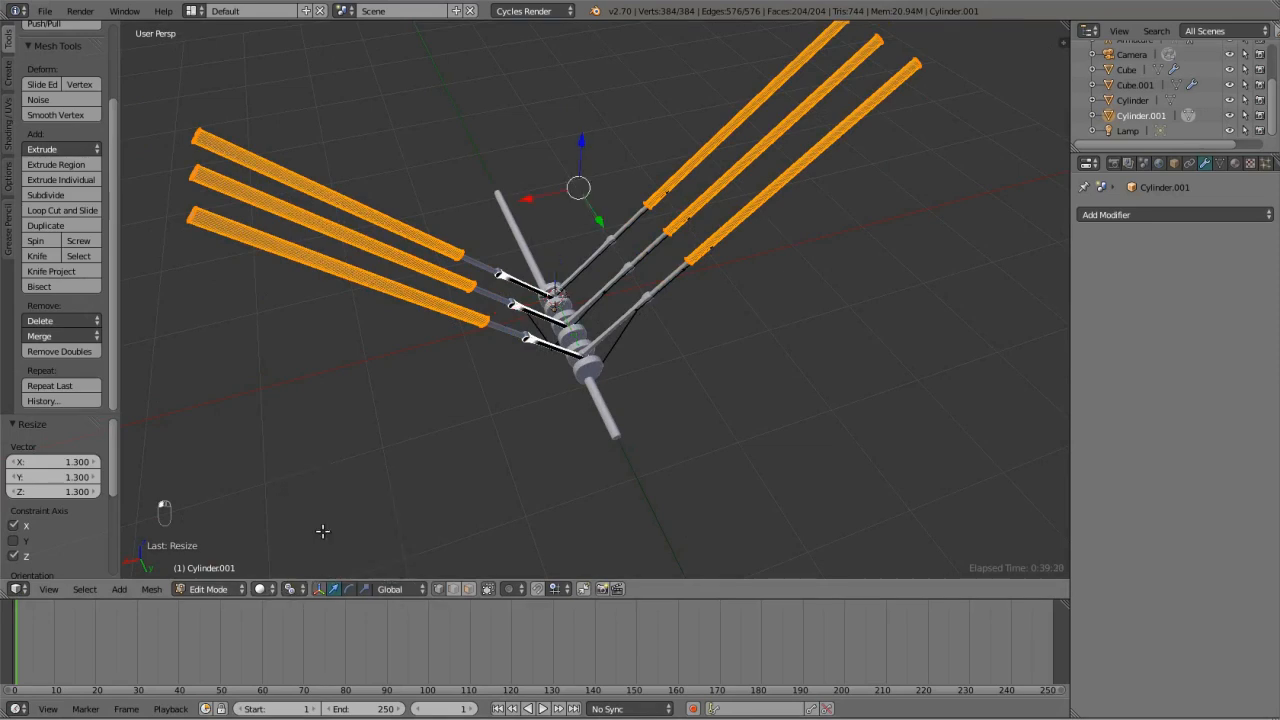
key("s")
key("y")
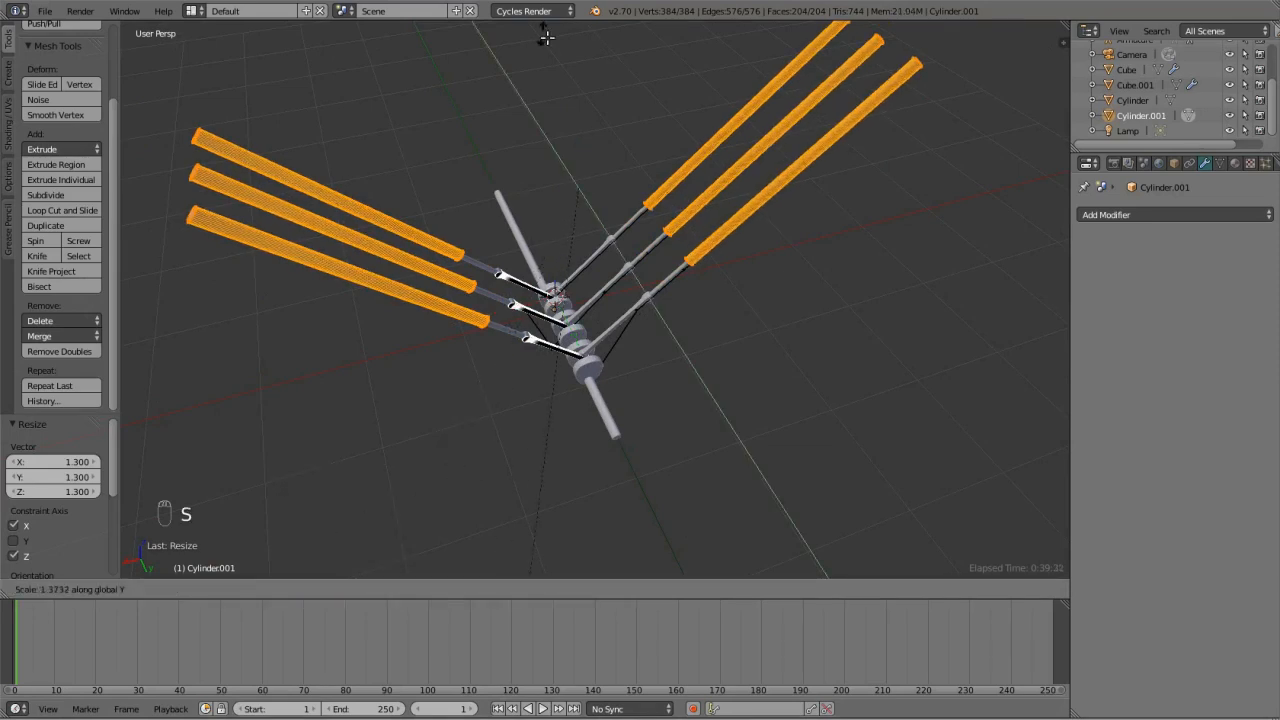
type("1.3")
key("Return")
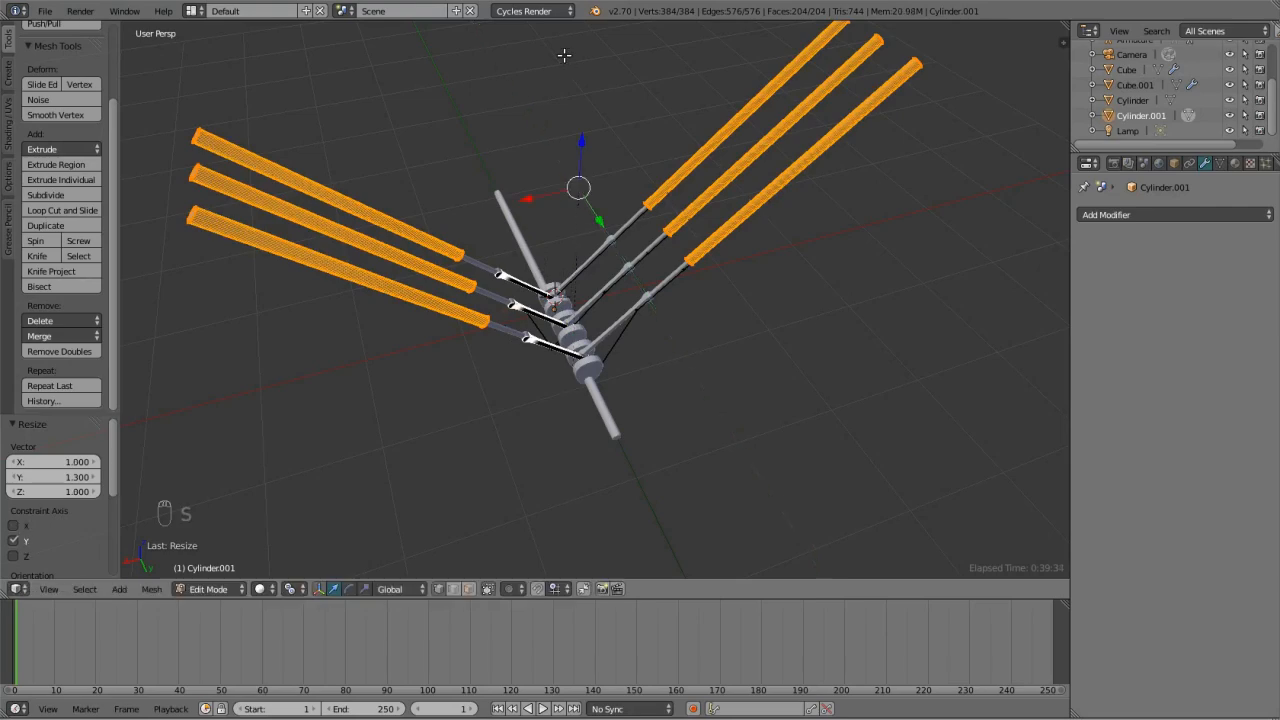
Return Cylinder.001 to Object Mode in solid shading and save the file over the existing version.
key("Tab")
key("z")
middle_click_drag(459, 208, 426, 203)
key("z")
scroll(480, 229, "down", 4)
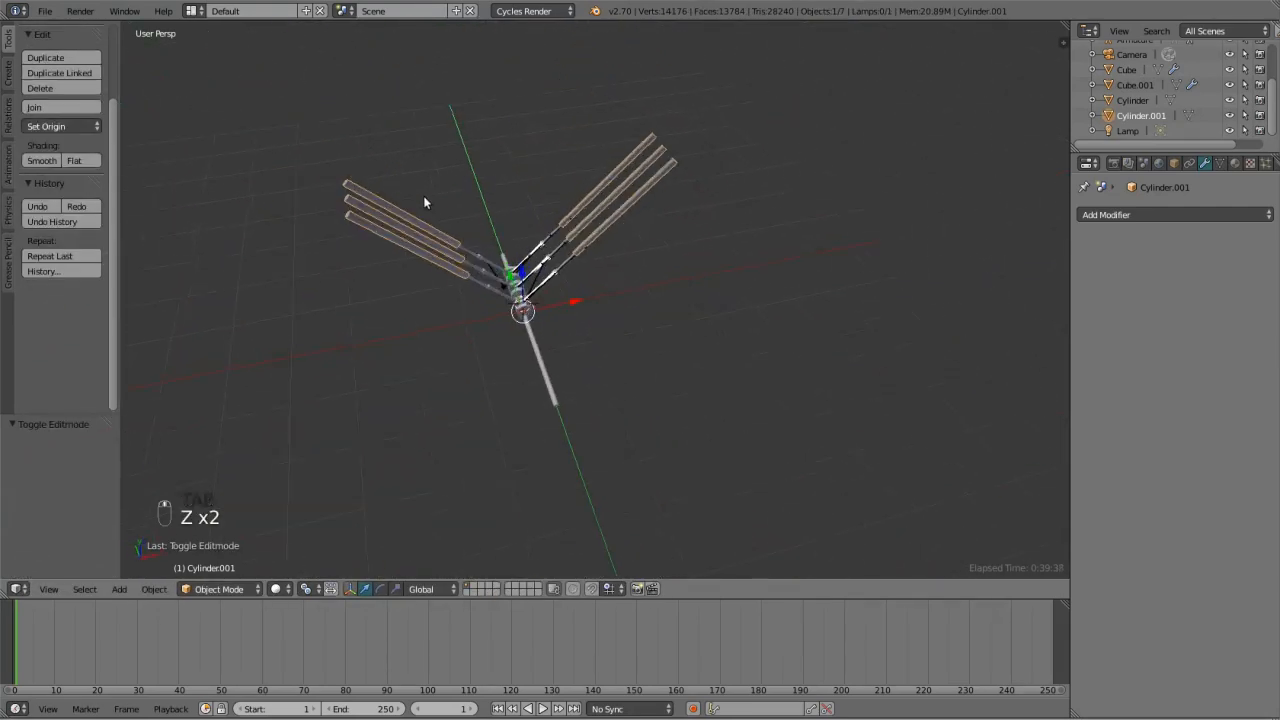
scroll(426, 204, "up", 6)
key("KP_1")
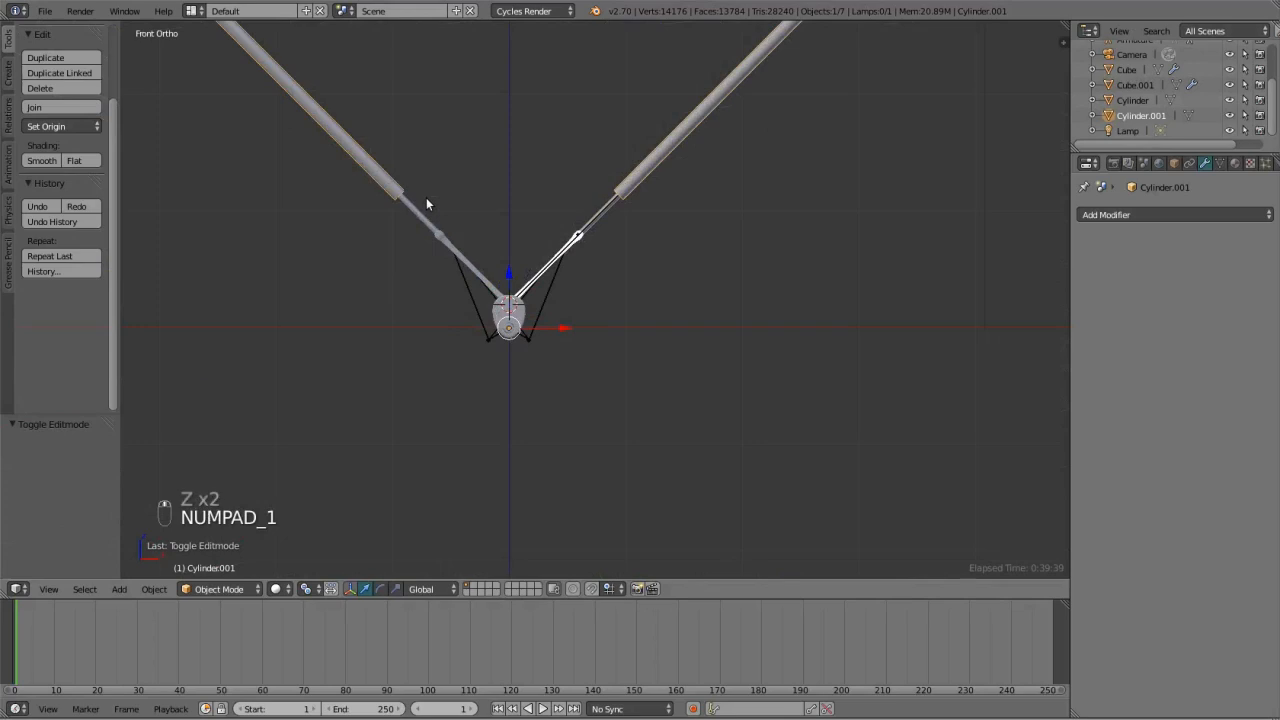
key("ctrl+s")
left_click(447, 363)
Parent Cube, Cube.001 and Cylinder to the Armature using Armature Deform With Empty Groups.
middle_click_drag(621, 217, 527, 276)
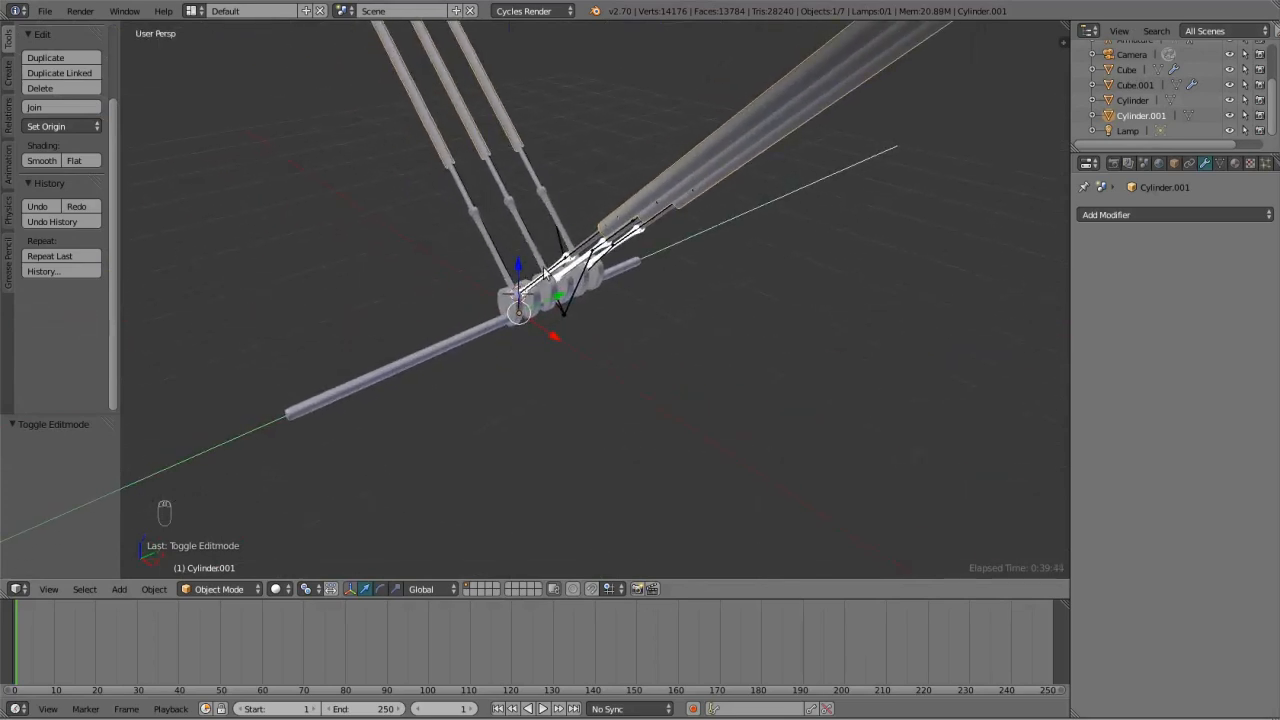
scroll(505, 313, "down", 2)
scroll(505, 313, "up", 3)
right_click(492, 320)
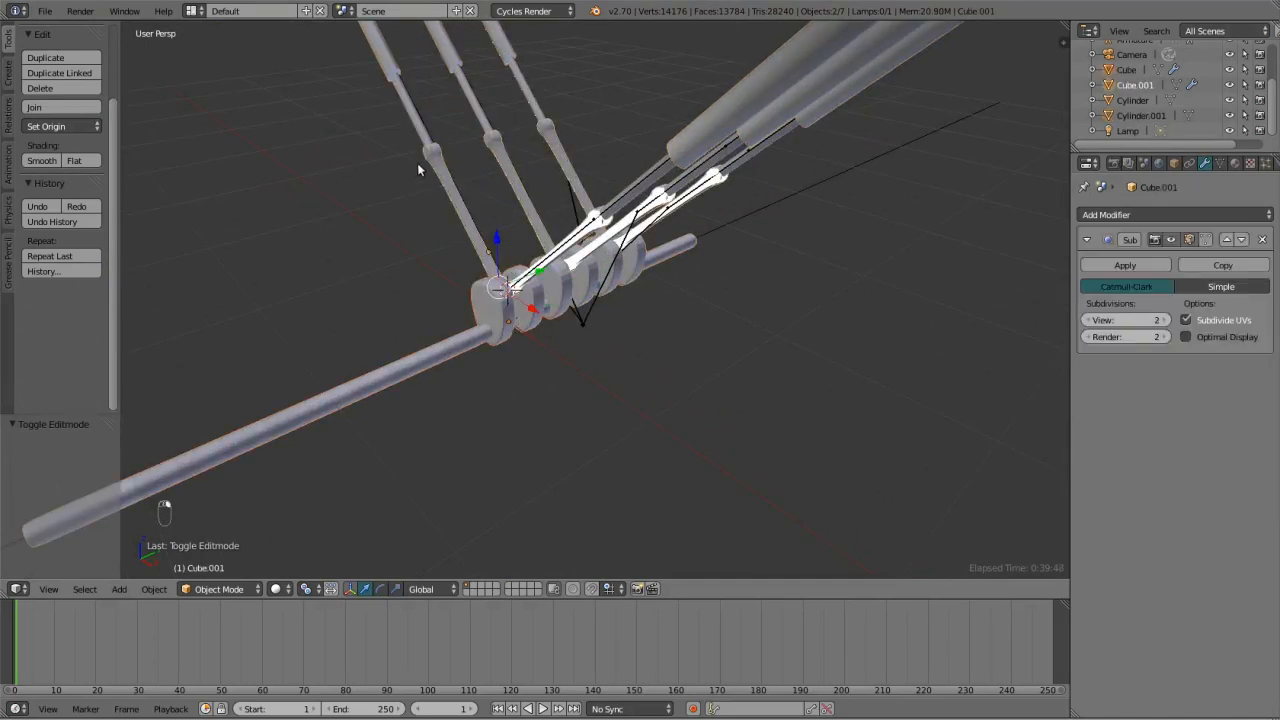
right_click(418, 127)
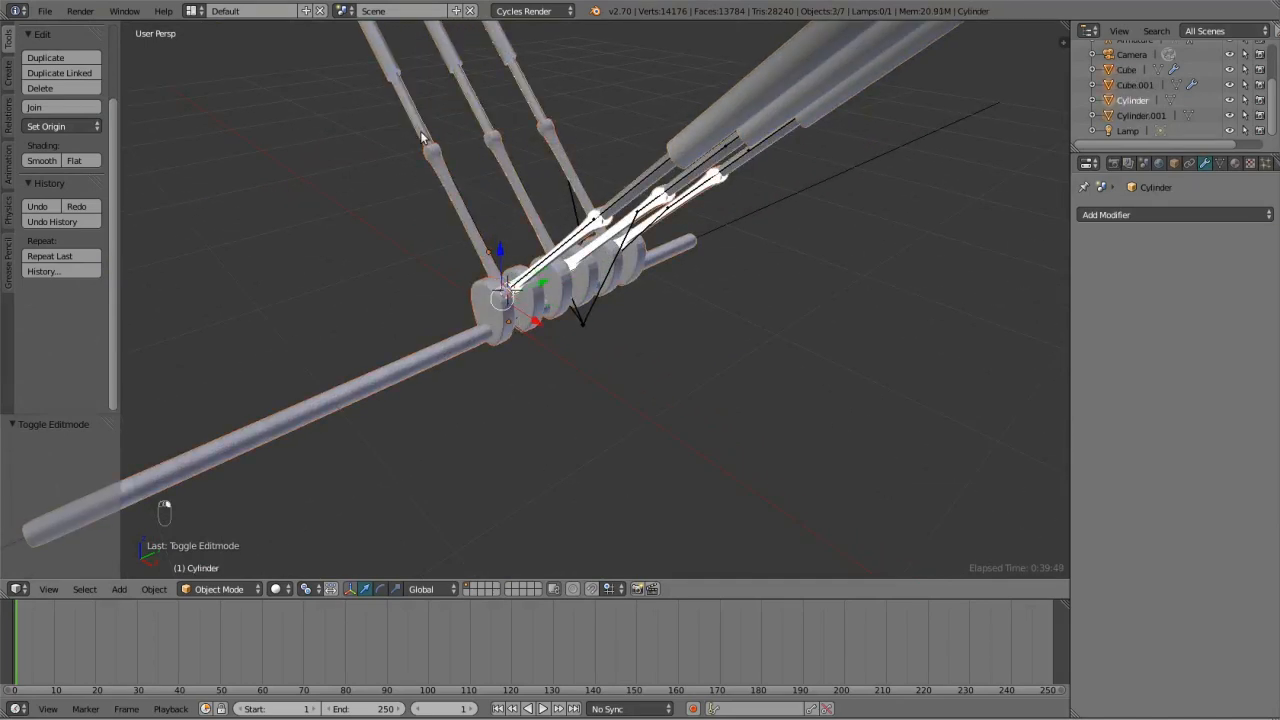
right_click(583, 329)
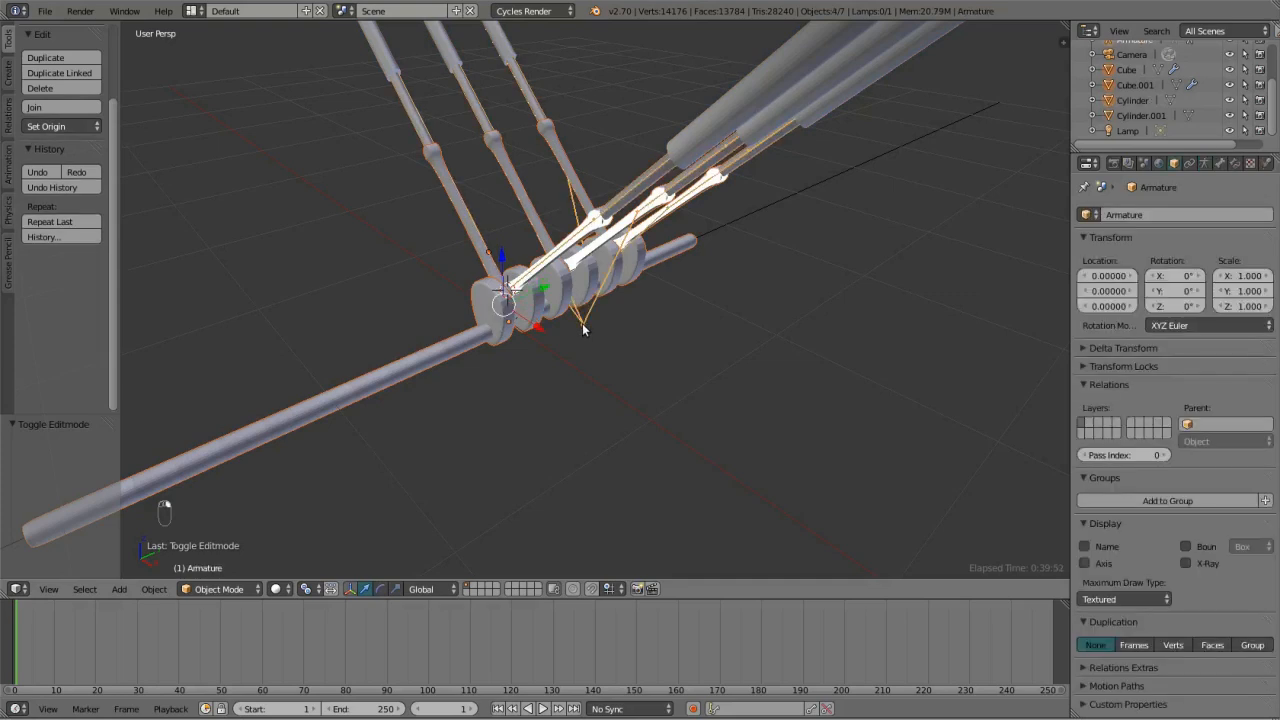
key("ctrl+p")
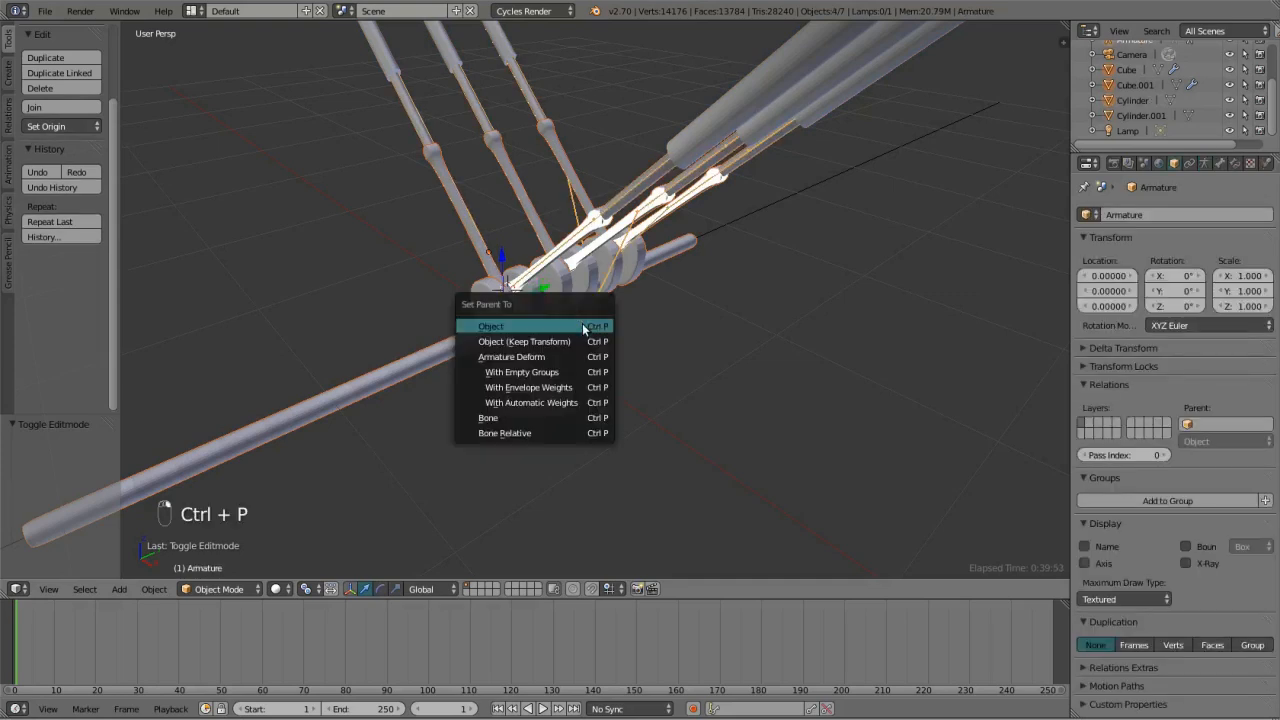
left_click(553, 372)
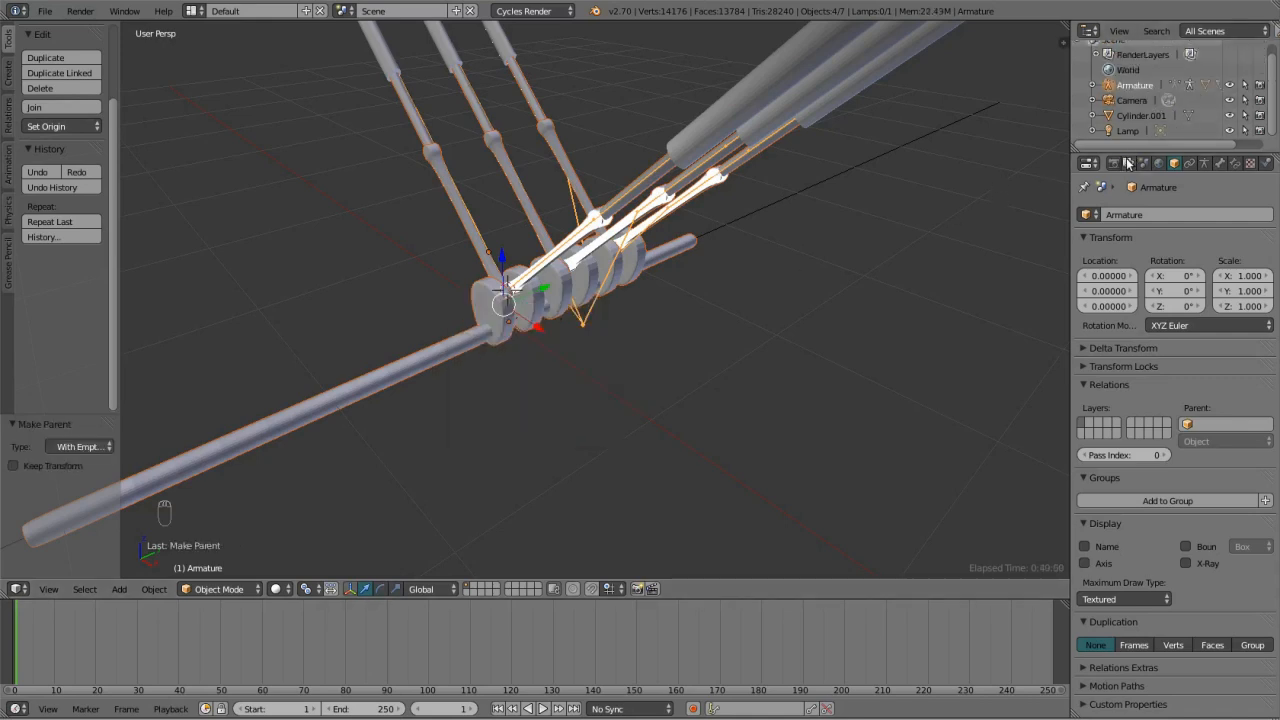
Enlarge the Outliner and rename the Cylinder.001 object as "piston corps".
left_click_drag(1126, 152, 1120, 348)
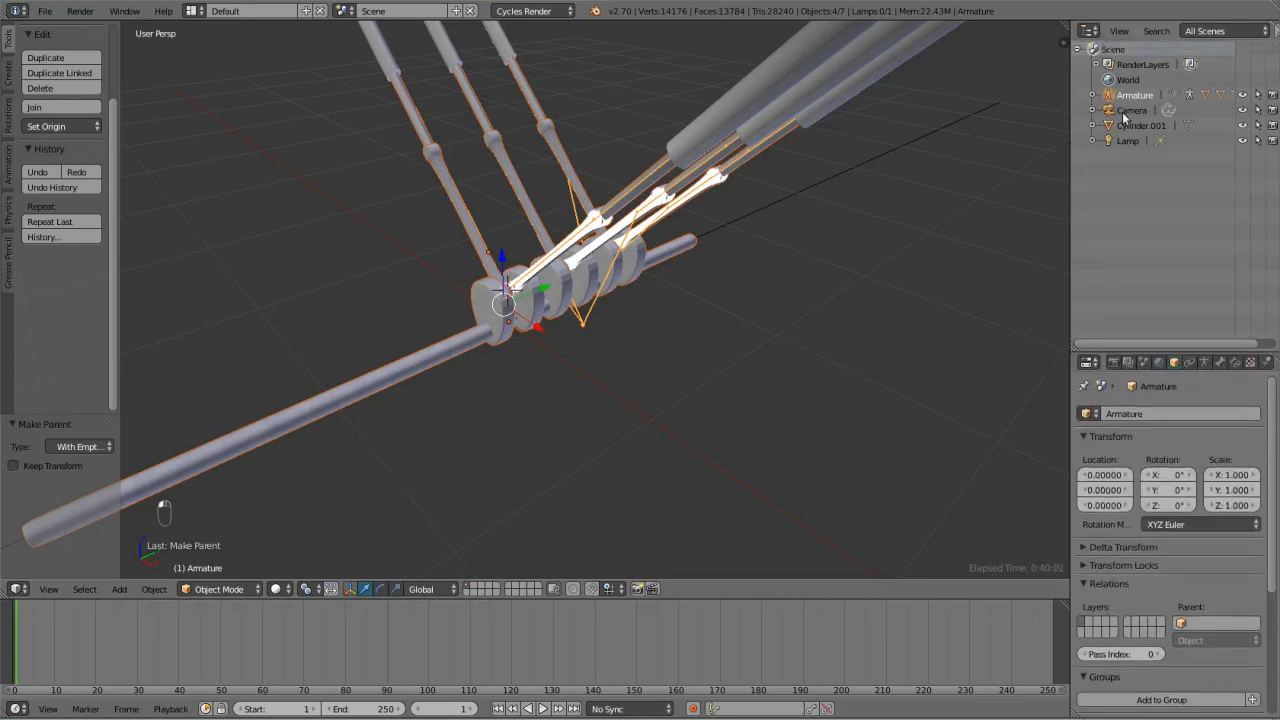
left_click(1131, 126)
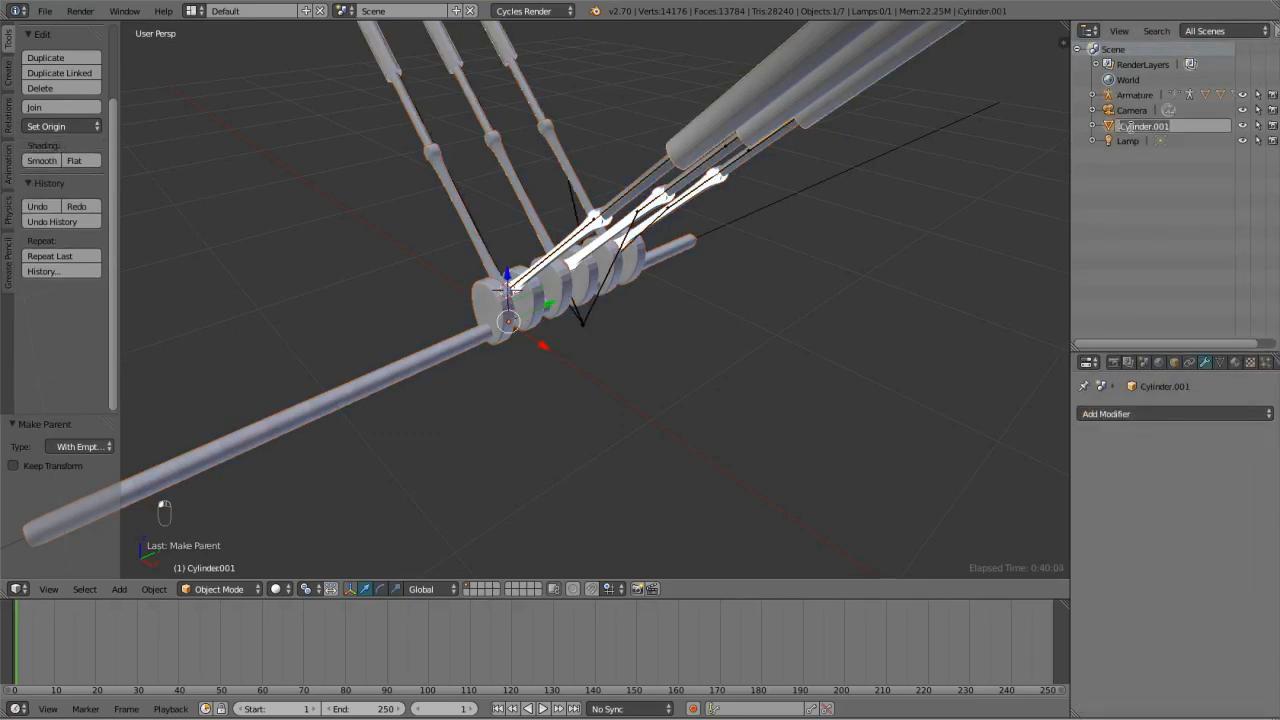
key("BackSpace")
type("piston corps")
key("Return")
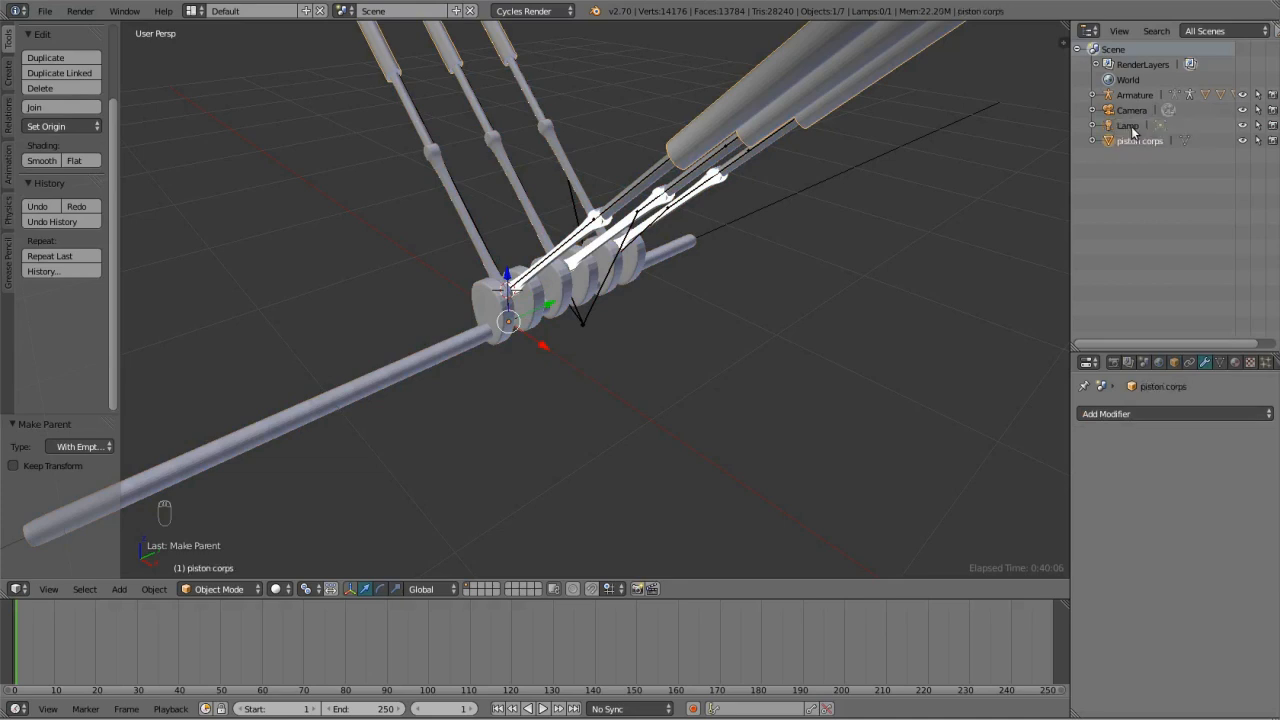
Expand the Armature's hierarchy in the Outliner and rename the Cube object as "arbre".
left_click(1093, 95)
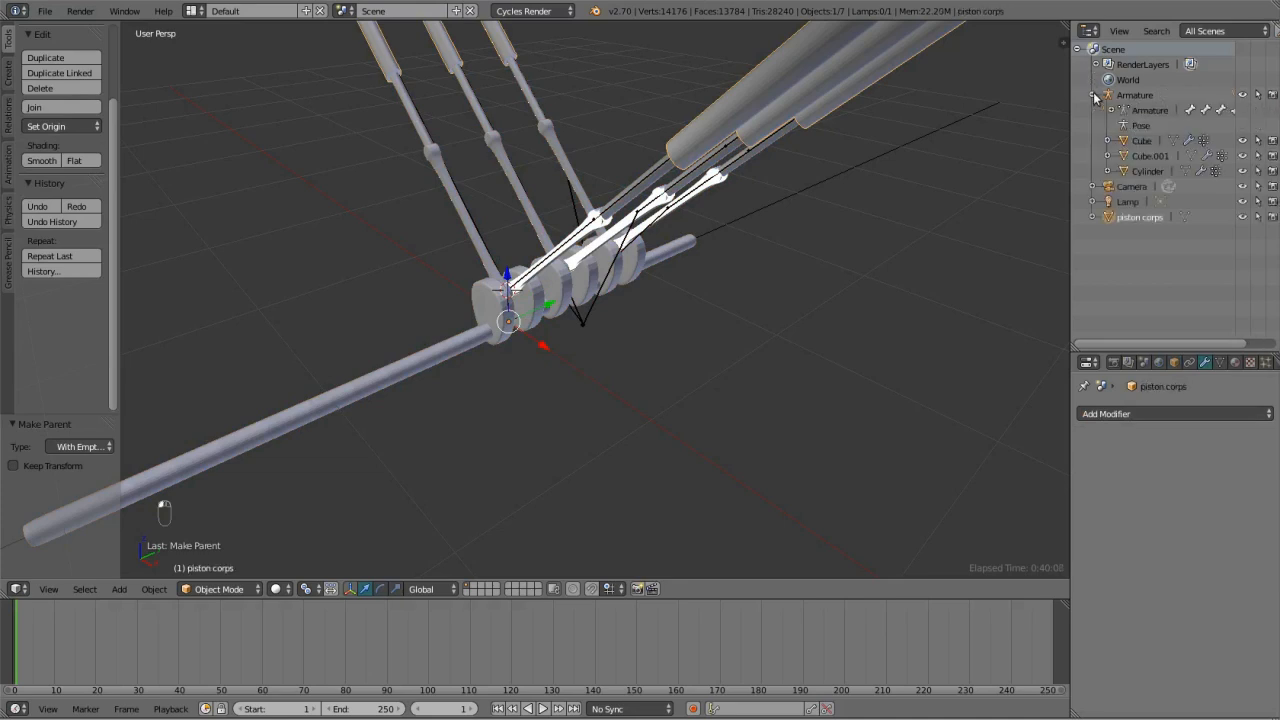
left_click(1141, 141)
double_click(1148, 145)
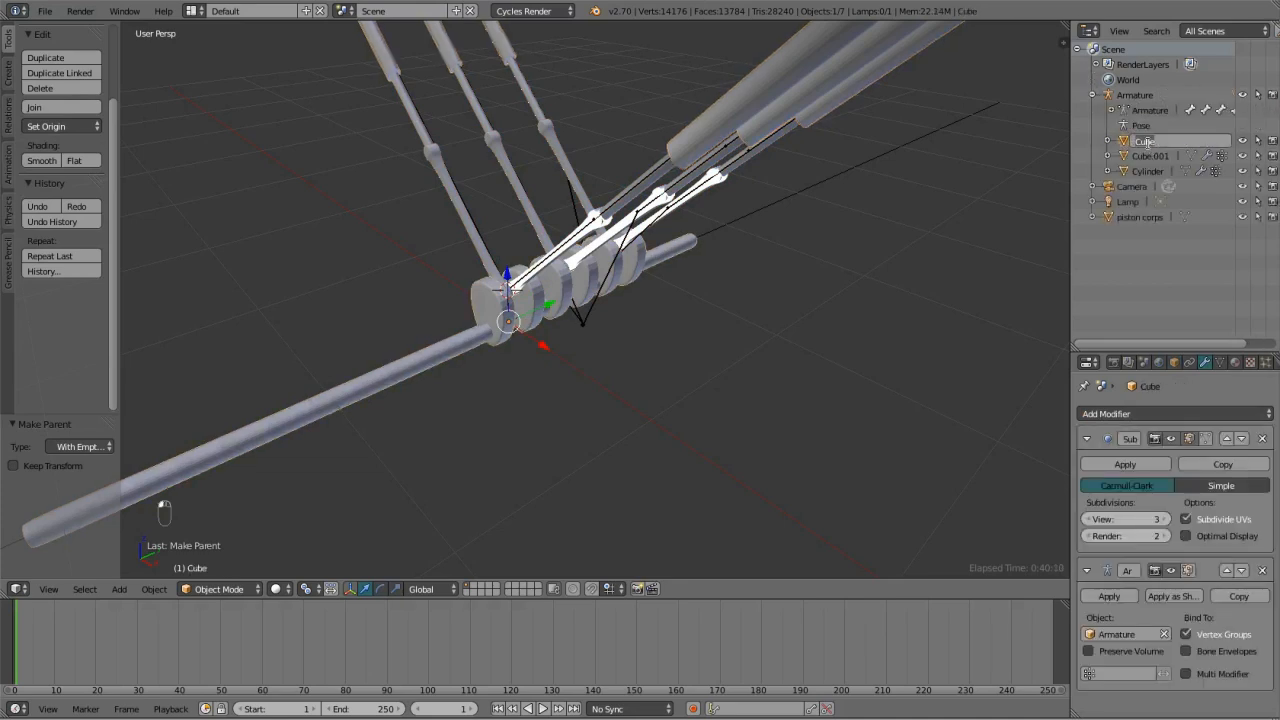
type("arbre")
key("Return")
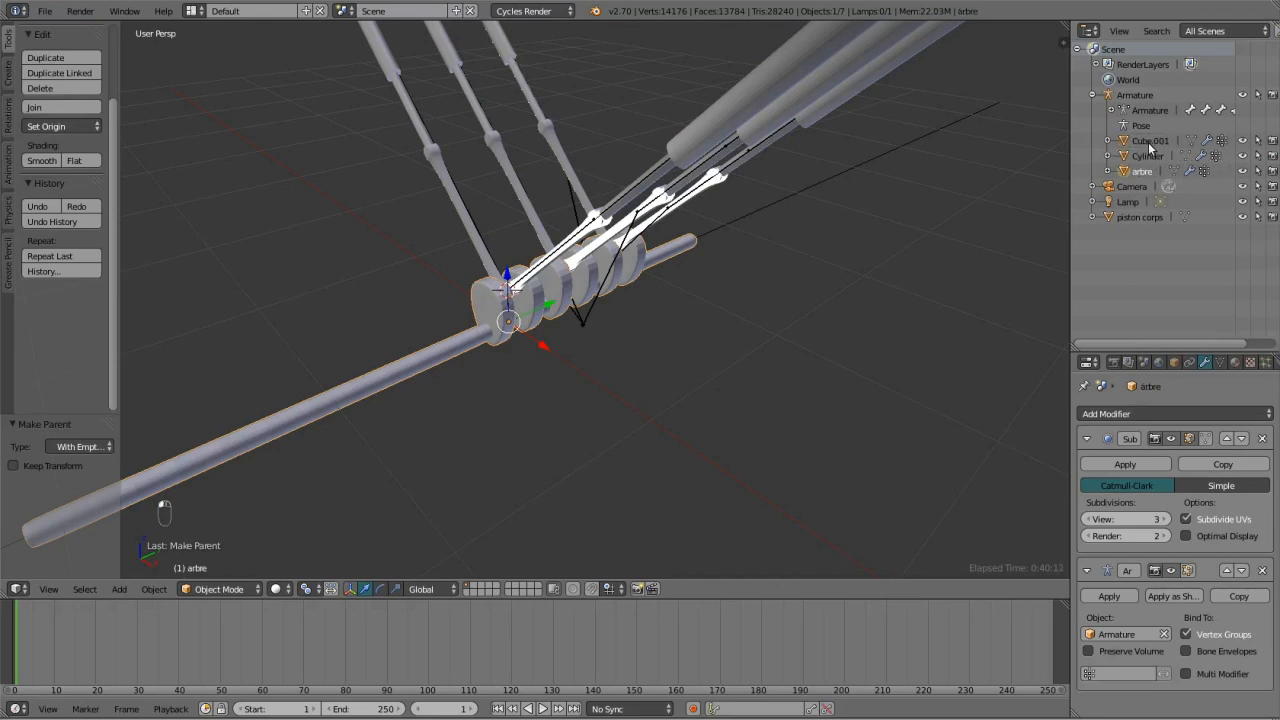
Rename the Cube.001 object under the Armature as "bieille".
left_click(1149, 142)
double_click(1148, 142)
type("bi")
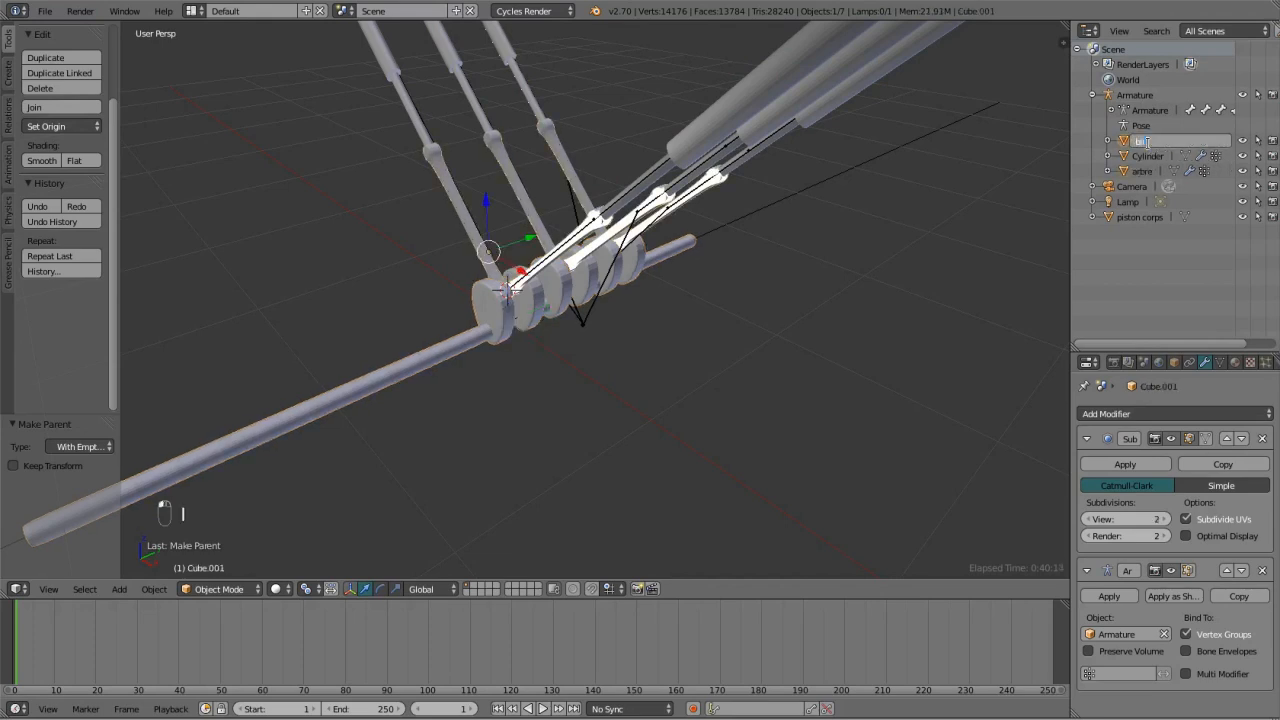
type("elle")
key("Return")
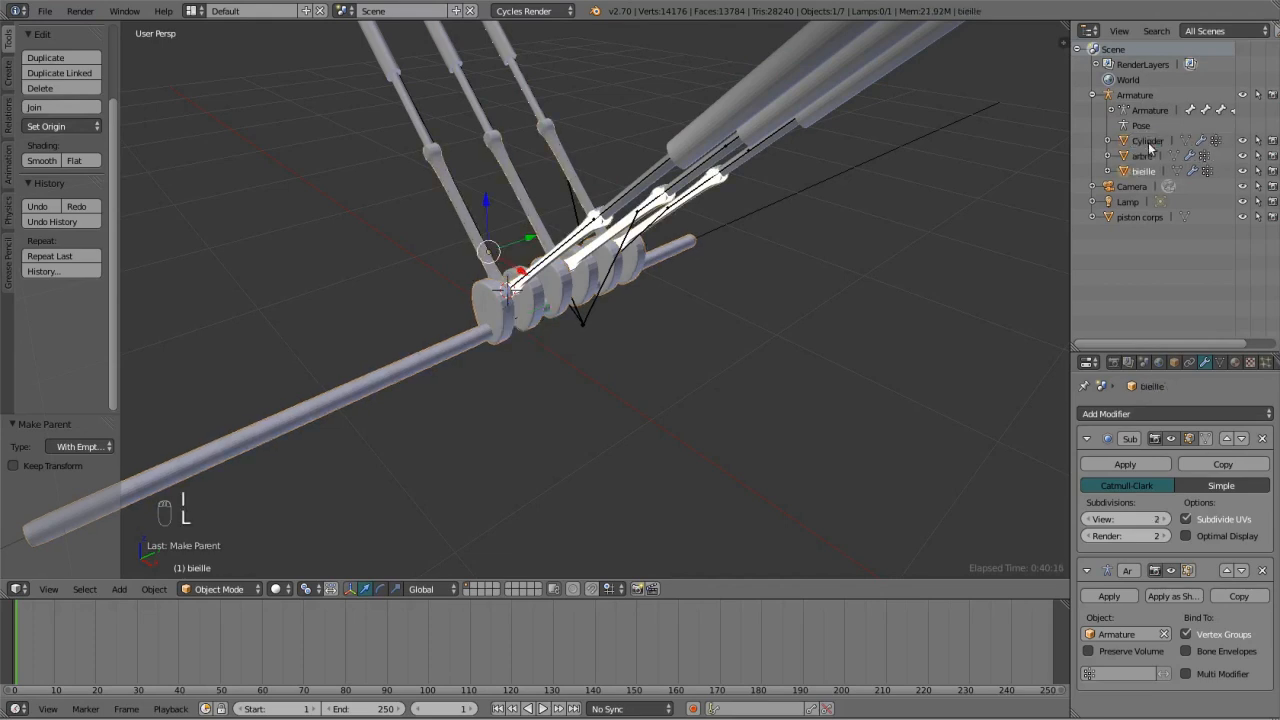
Rename the Cylinder object under the Armature as "piston".
left_click(1149, 141)
double_click(1149, 142)
type("piston")
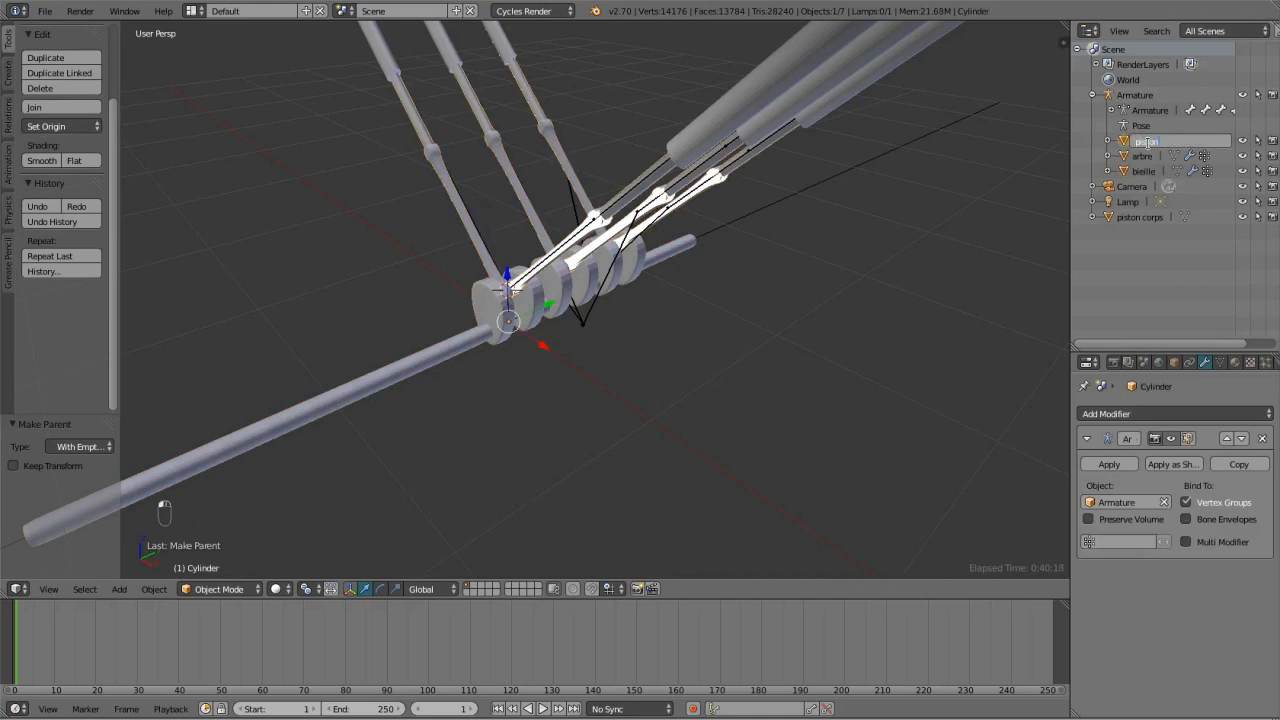
key("Return")
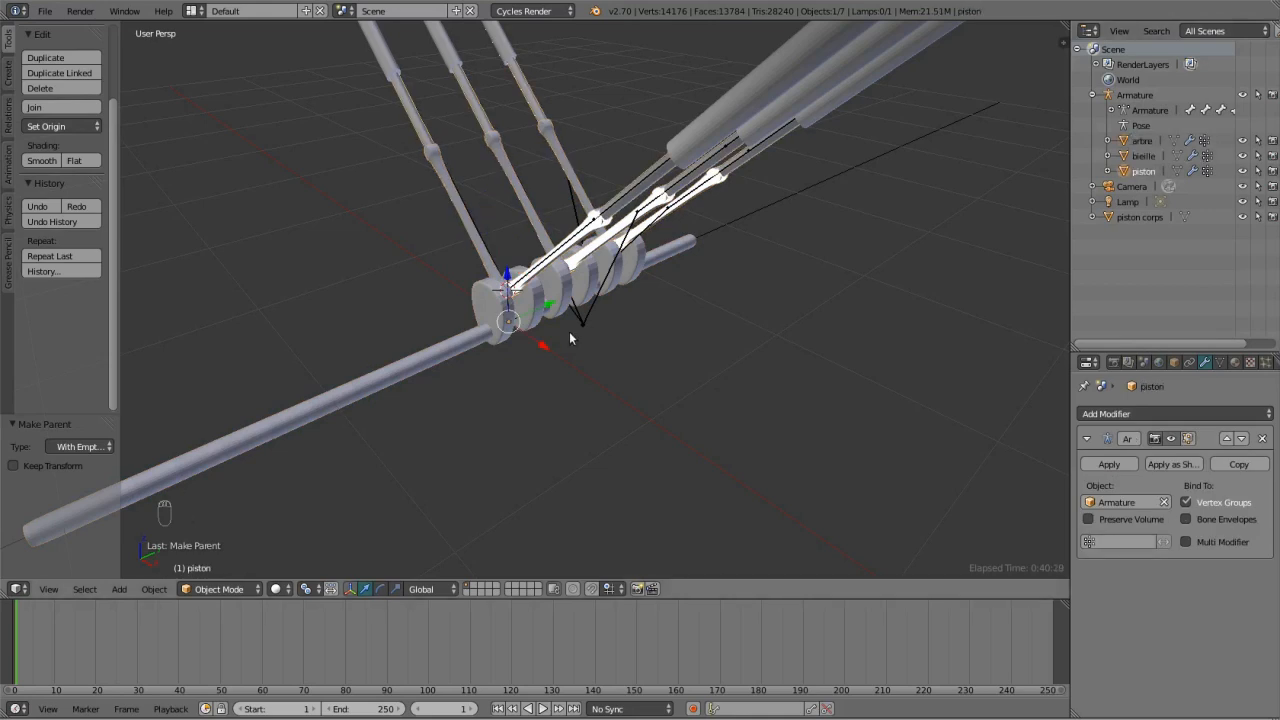
Assign the whole arbre mesh to the "arbre maitre" vertex group at weight 1.000, and return to Object Mode.
middle_click_drag(569, 331, 471, 363)
right_click(495, 329)
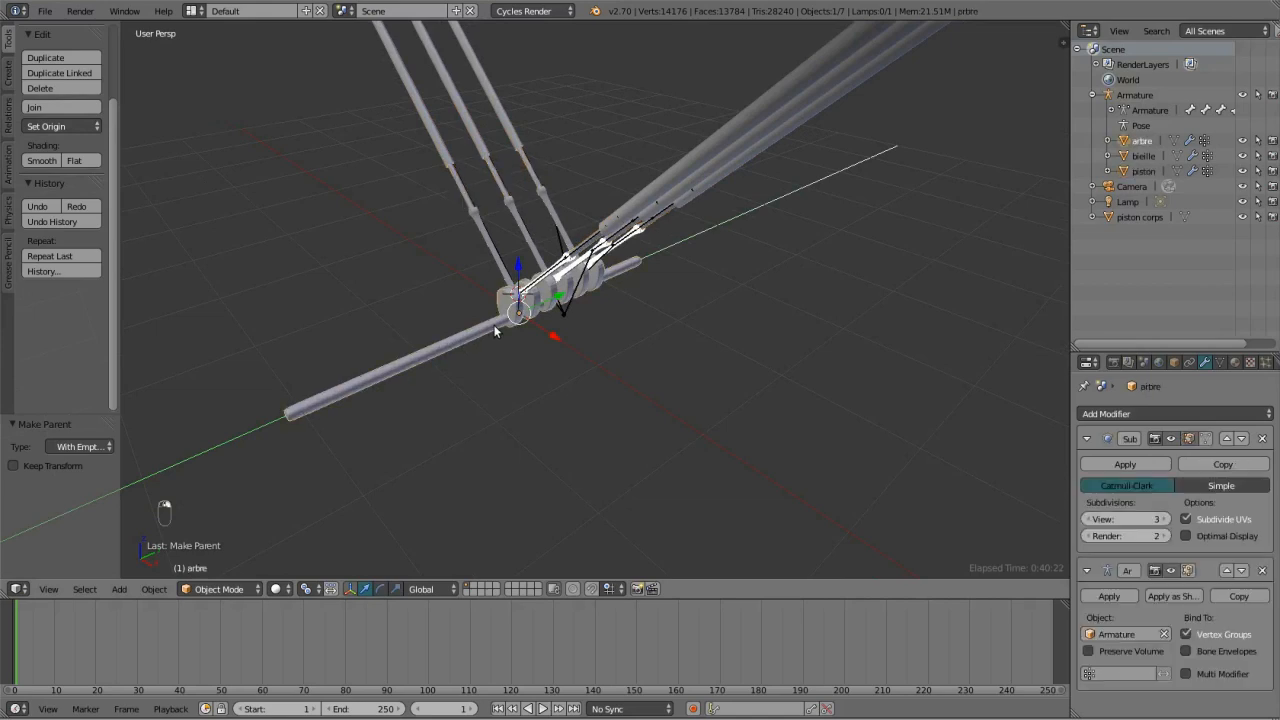
left_click(1219, 362)
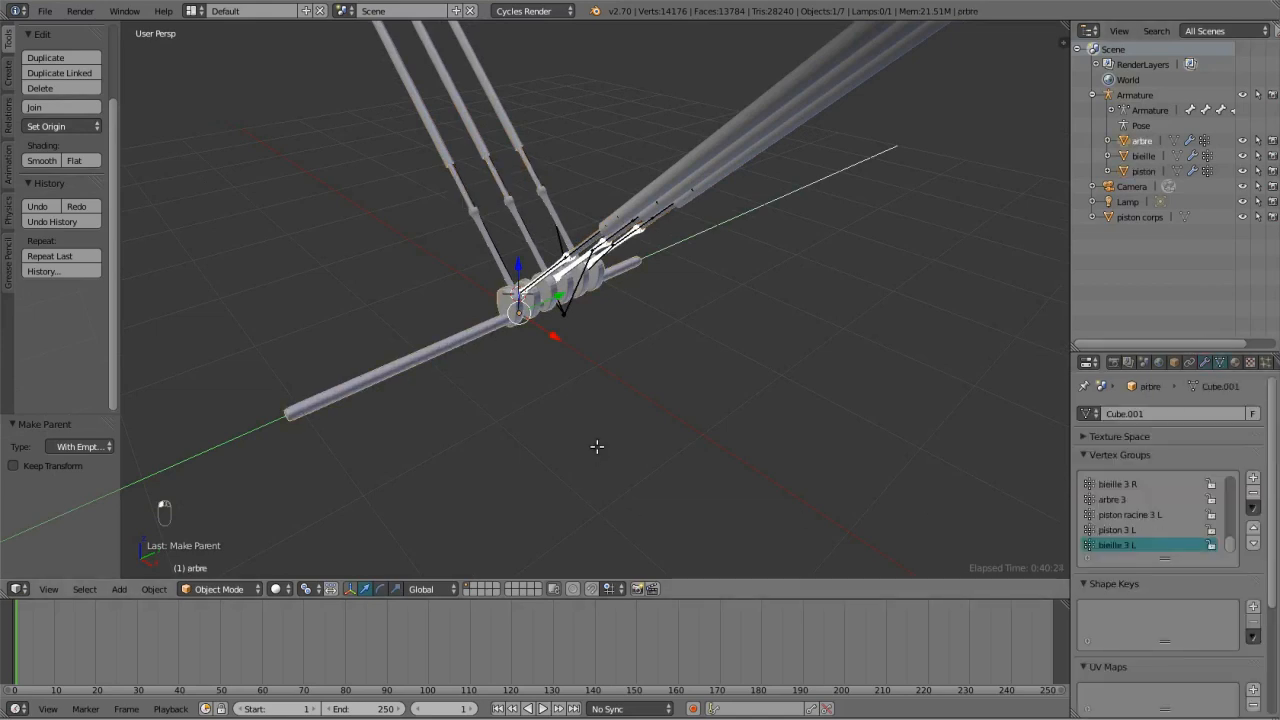
key("Tab")
key("a")
key("a")
key("a")
key("a")
scroll(1157, 522, "up", 5)
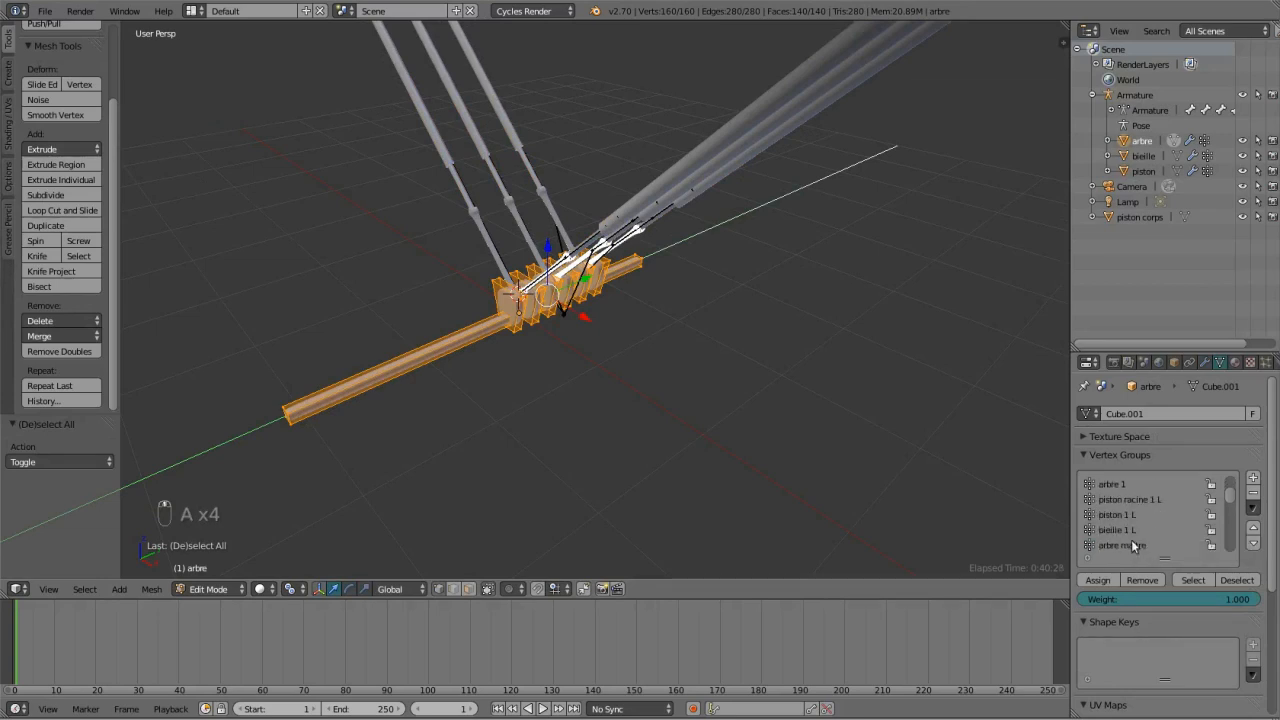
left_click(1128, 545)
left_click(1098, 581)
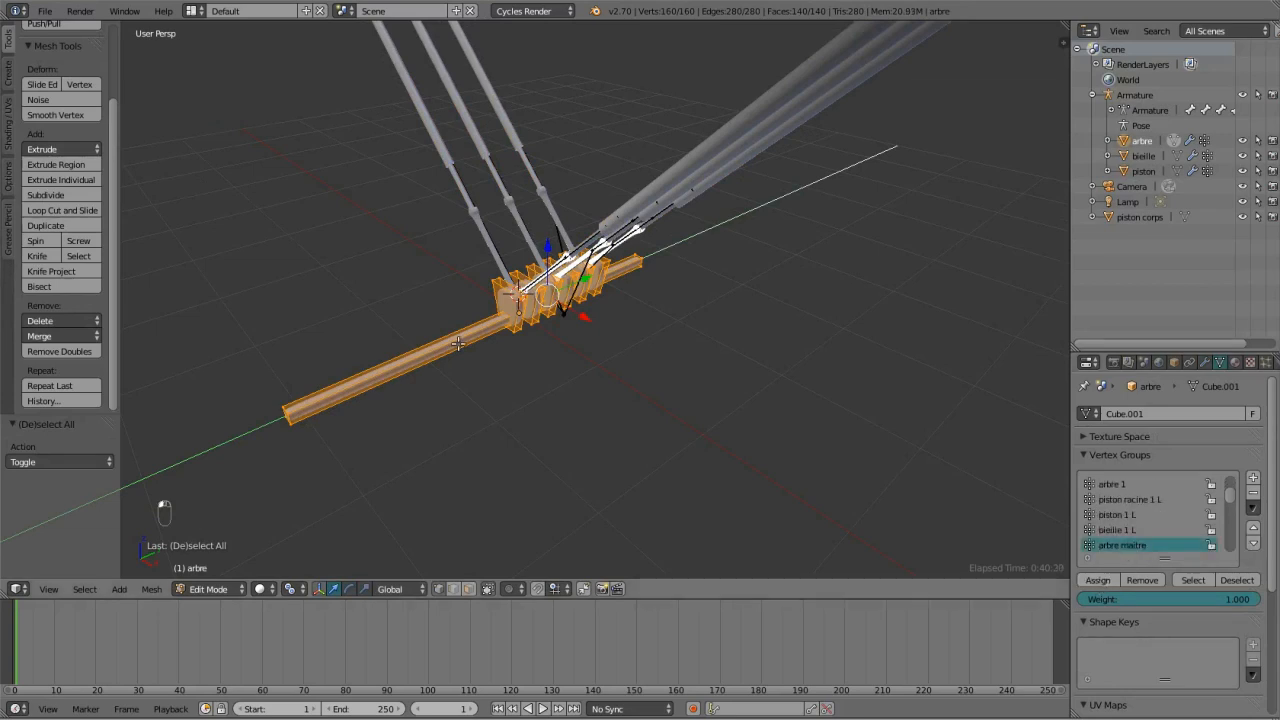
key("Tab")
Put the bieille object in Edit Mode, filter its vertex groups by "bieille", and lengthen the list to show all matches.
right_click(489, 237)
key("Tab")
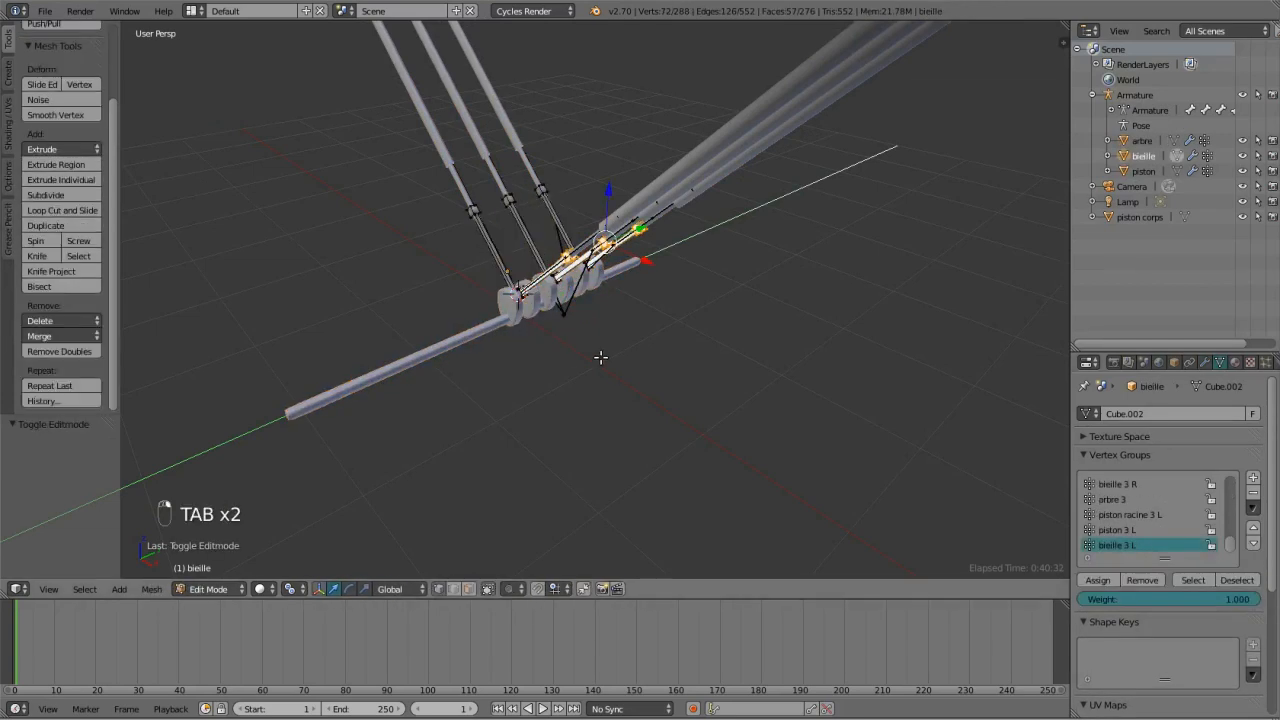
key("a")
key("a")
key("a")
key("a")
key("a")
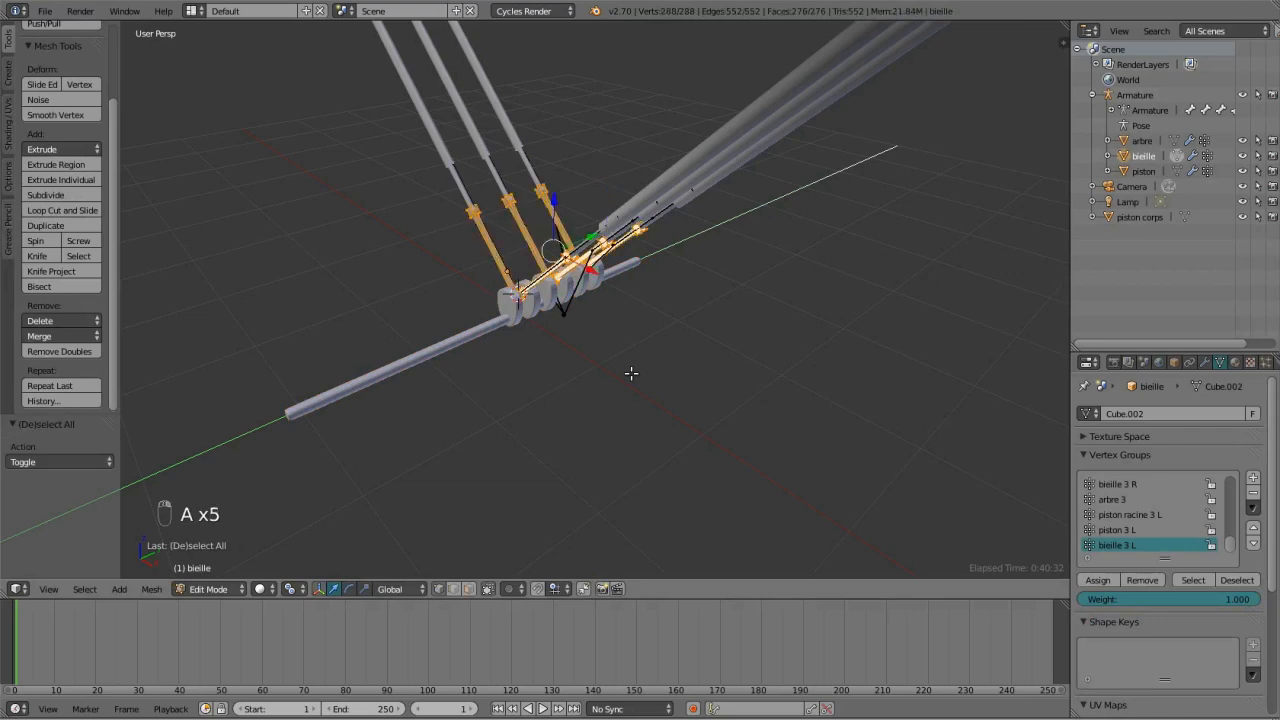
left_click(1086, 558)
left_click(1108, 573)
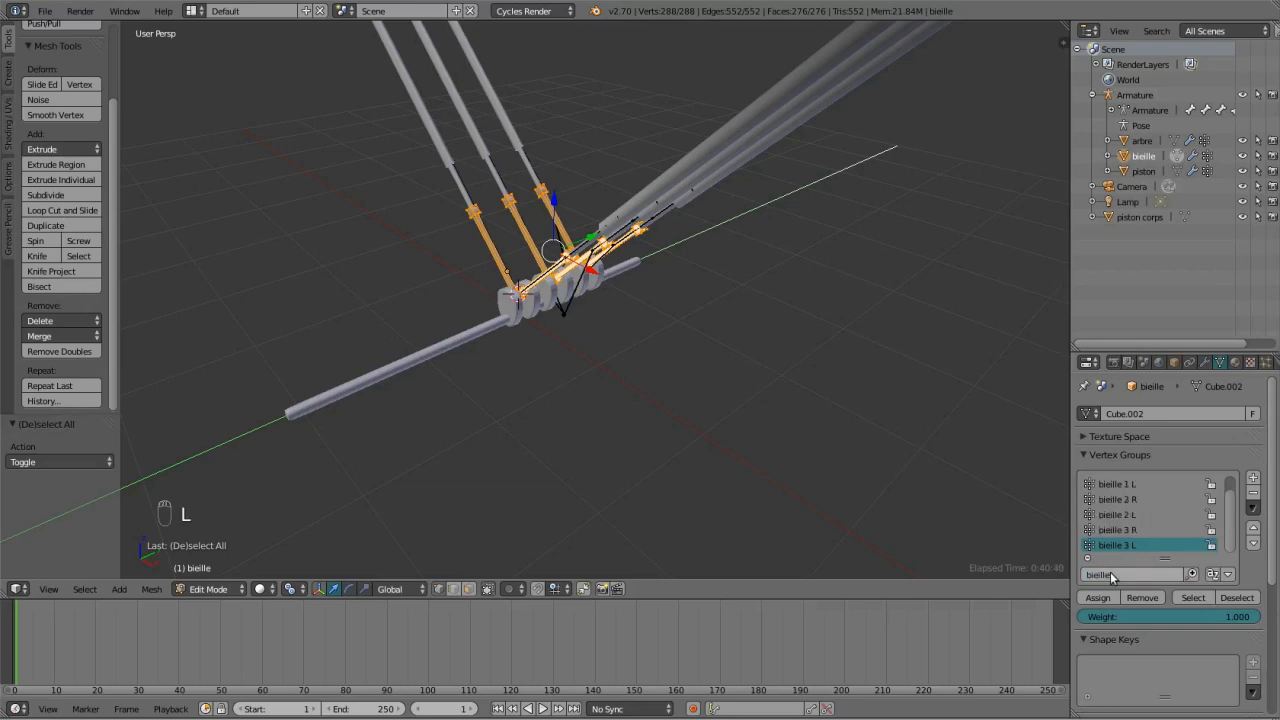
key("Return")
left_click_drag(1164, 558, 1162, 588)
Assign the complete linked geometry of the front left connecting rod to the "bieille 1 L" vertex group.
right_click(475, 214)
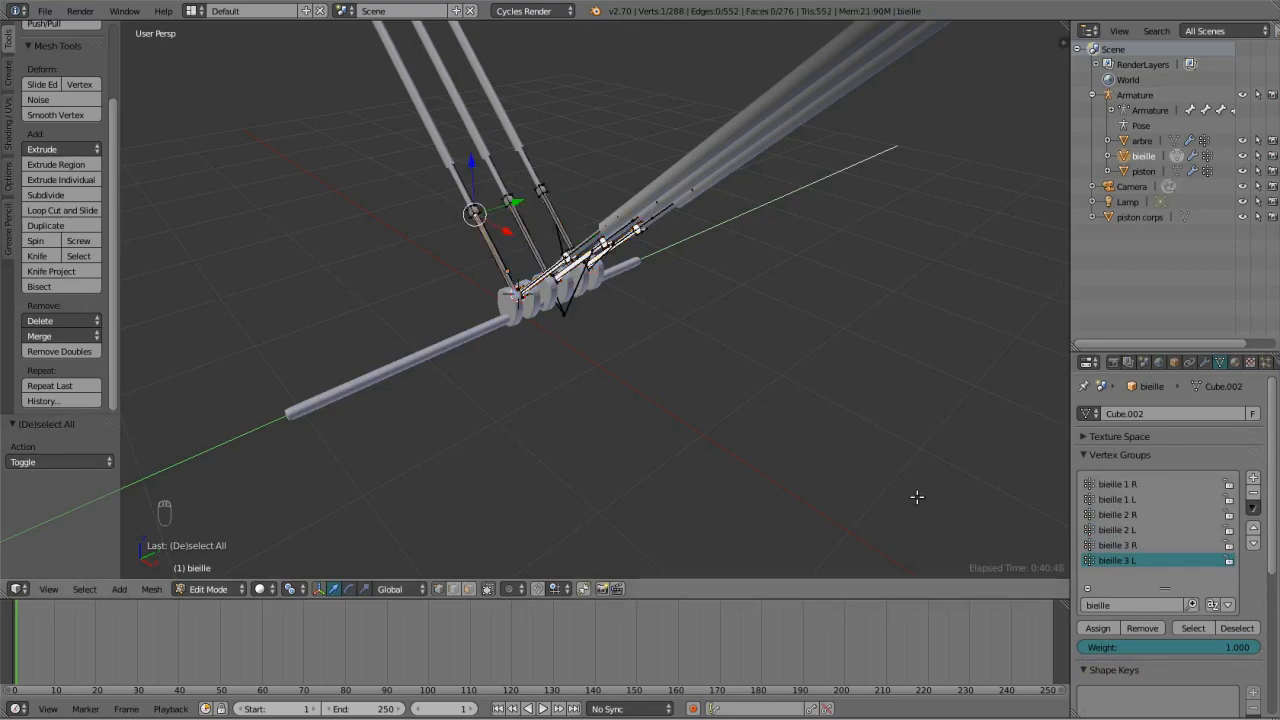
key("ctrl+l")
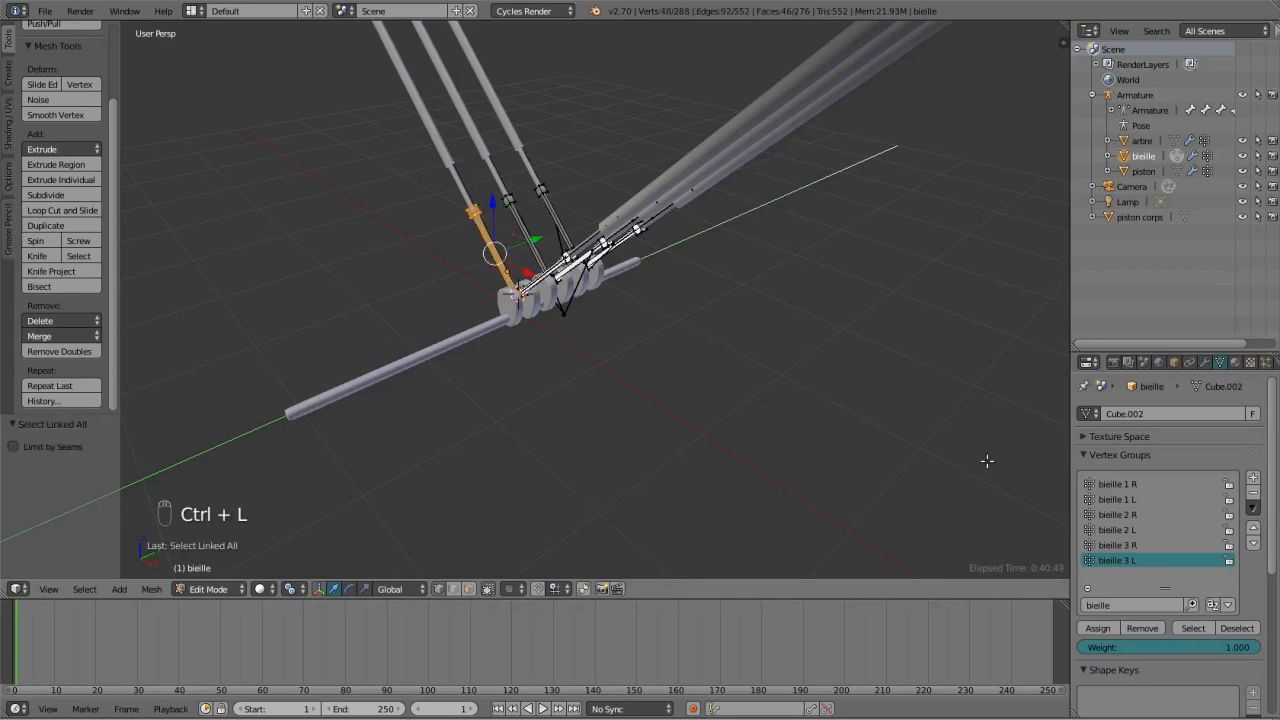
left_click(1122, 500)
left_click(1097, 628)
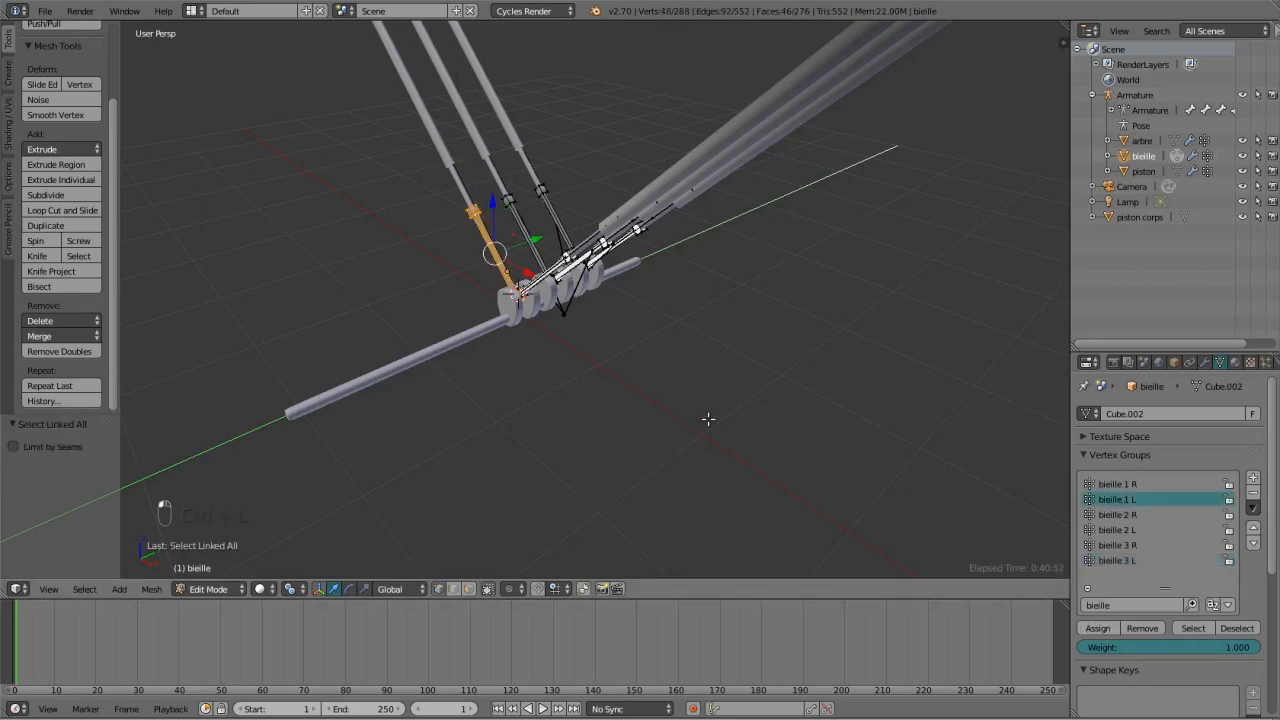
Assign the complete linked geometry of the front right connecting rod to the "bieille 1 R" vertex group.
middle_click_drag(760, 400, 802, 444)
right_click(578, 248)
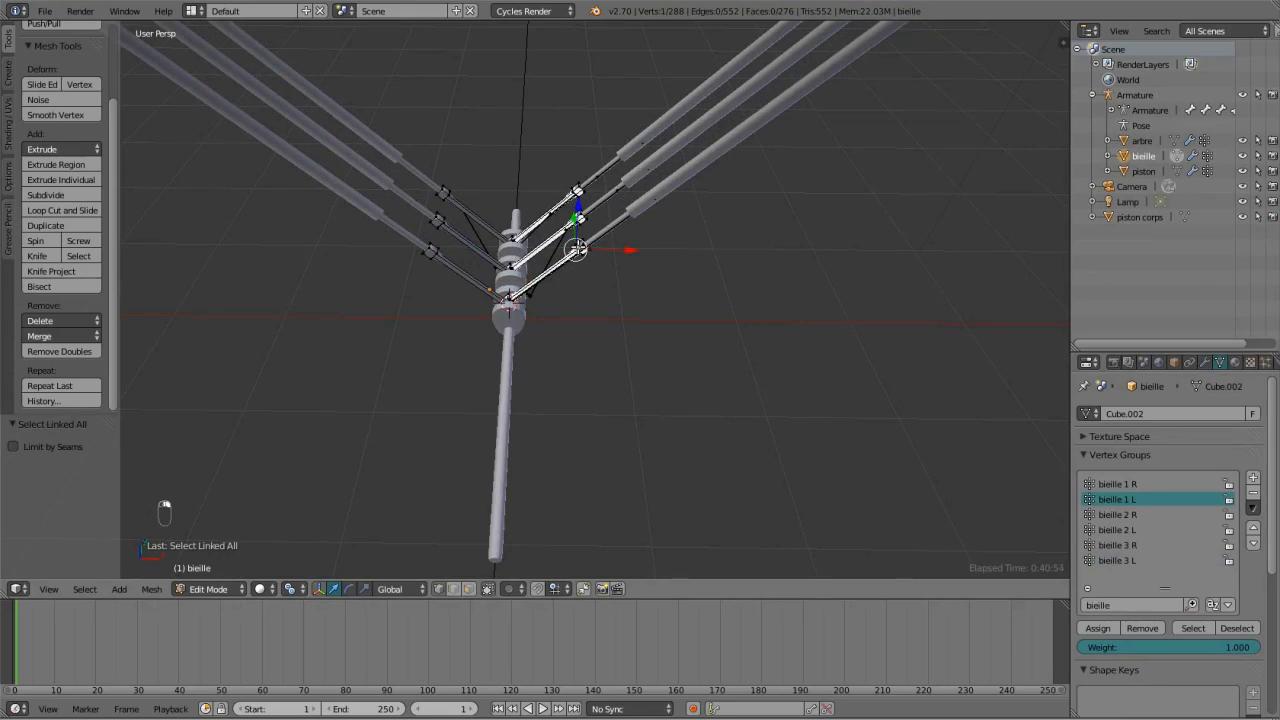
key("ctrl+l")
left_click(1128, 484)
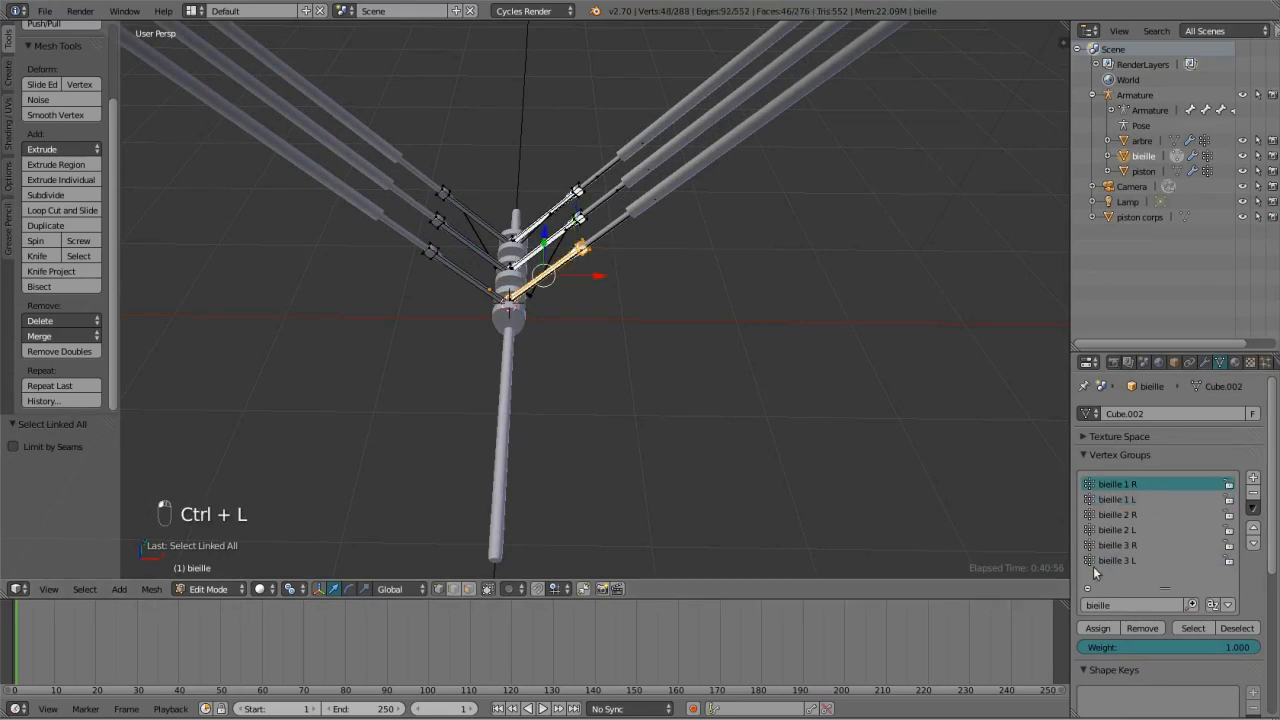
Assign the complete linked geometry of the middle right connecting rod to the "bieille 2 R" vertex group.
key("a")
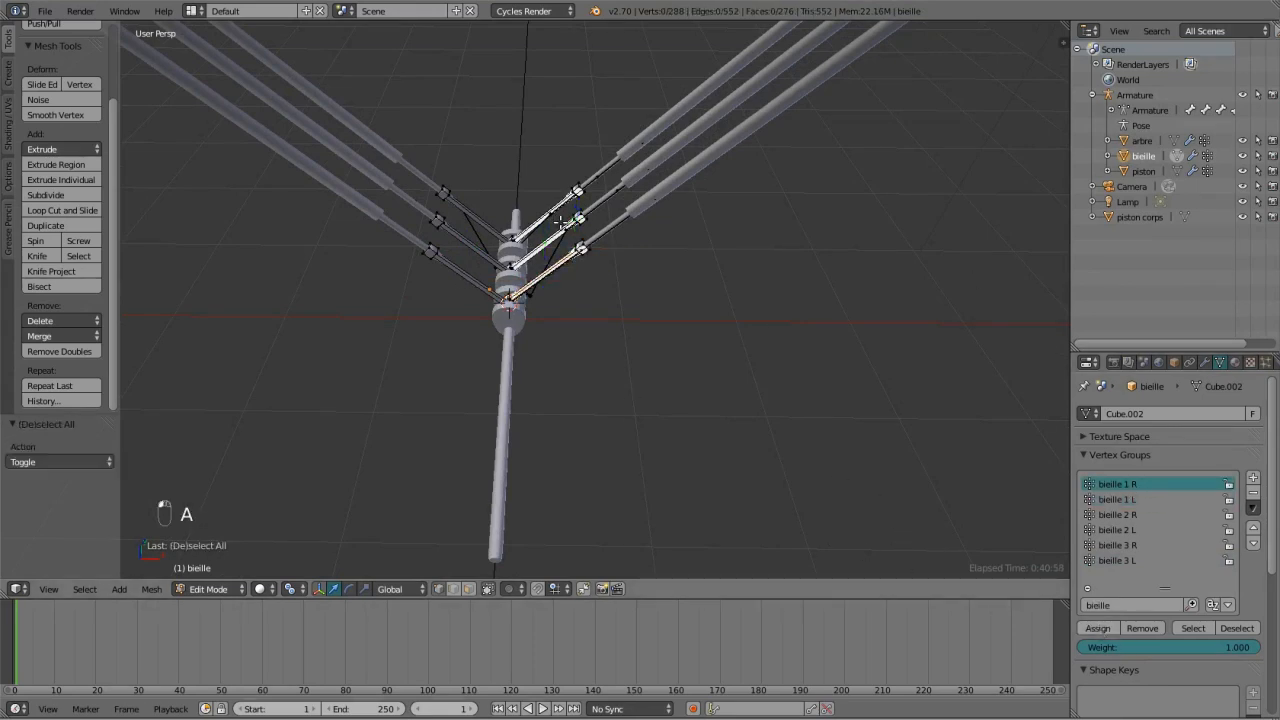
key("ctrl+l")
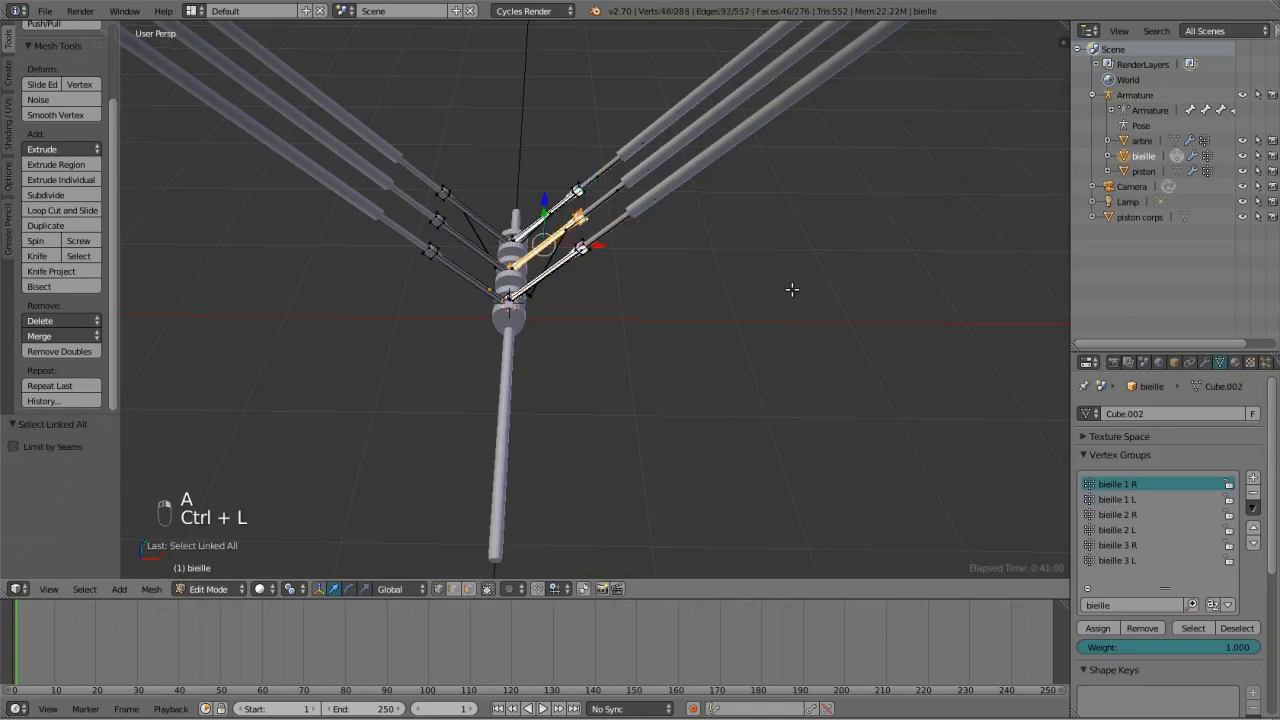
left_click(1117, 514)
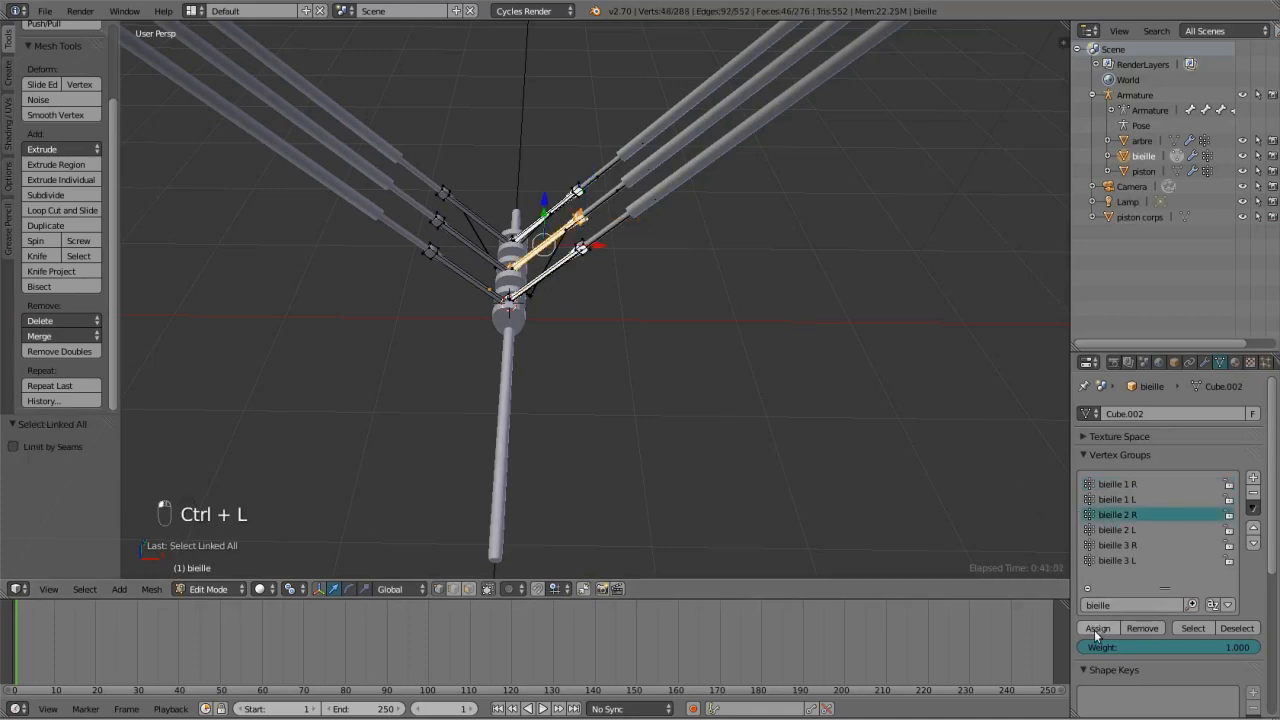
left_click(1097, 628)
Assign the complete linked geometry of the middle left connecting rod to the "bieille 2 L" vertex group.
right_click(442, 218)
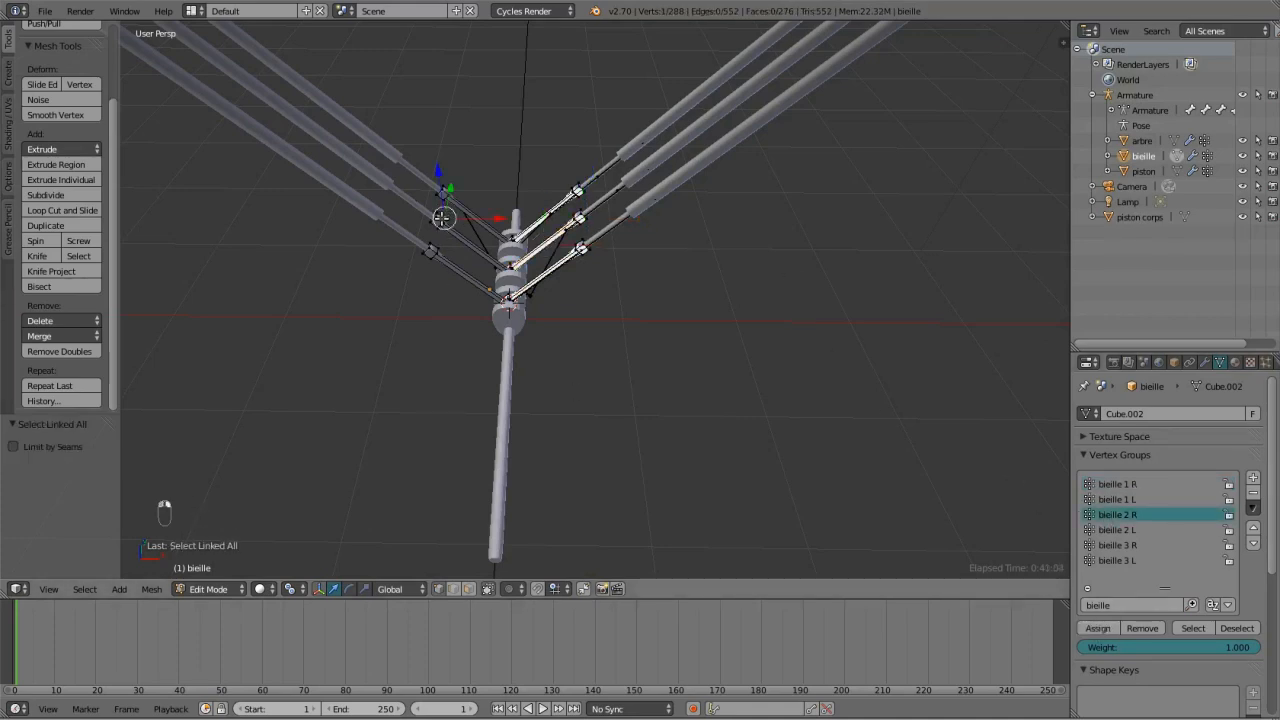
key("ctrl+l")
left_click(1130, 530)
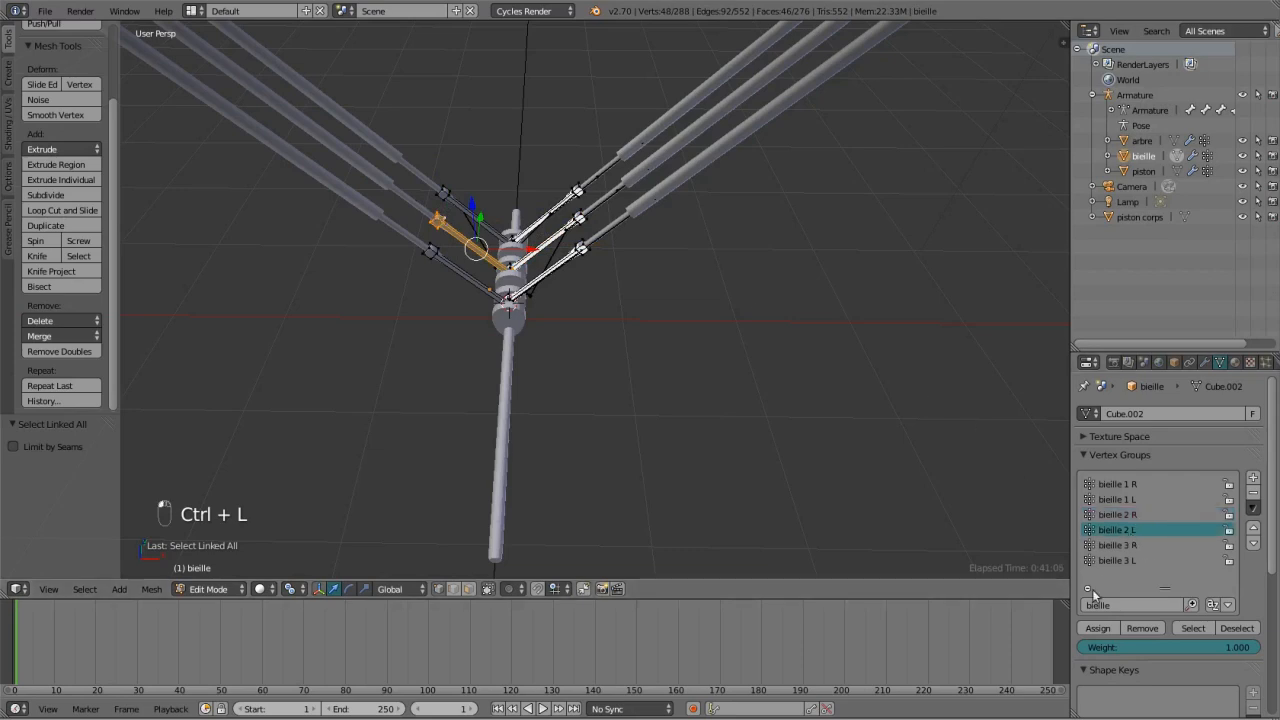
Assign the complete linked geometry of the rear right connecting rod to the "bieille 3 R" vertex group.
right_click(583, 187)
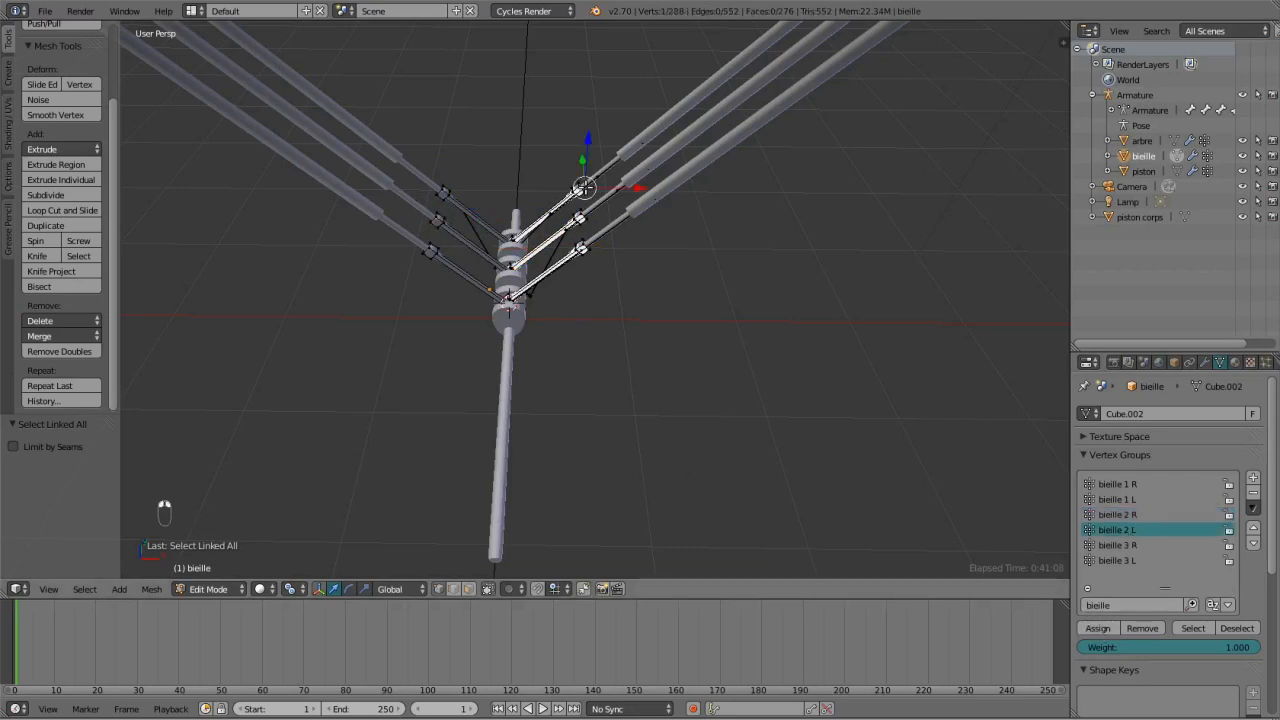
key("ctrl+l")
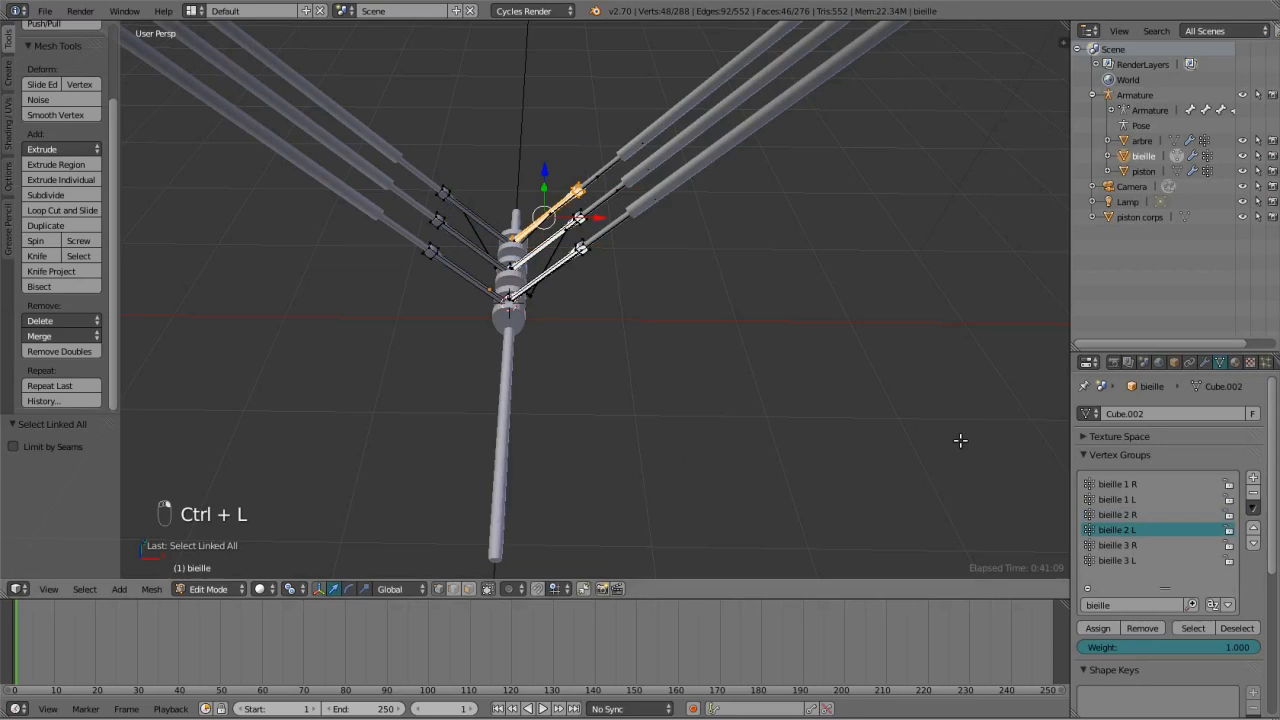
left_click(1117, 545)
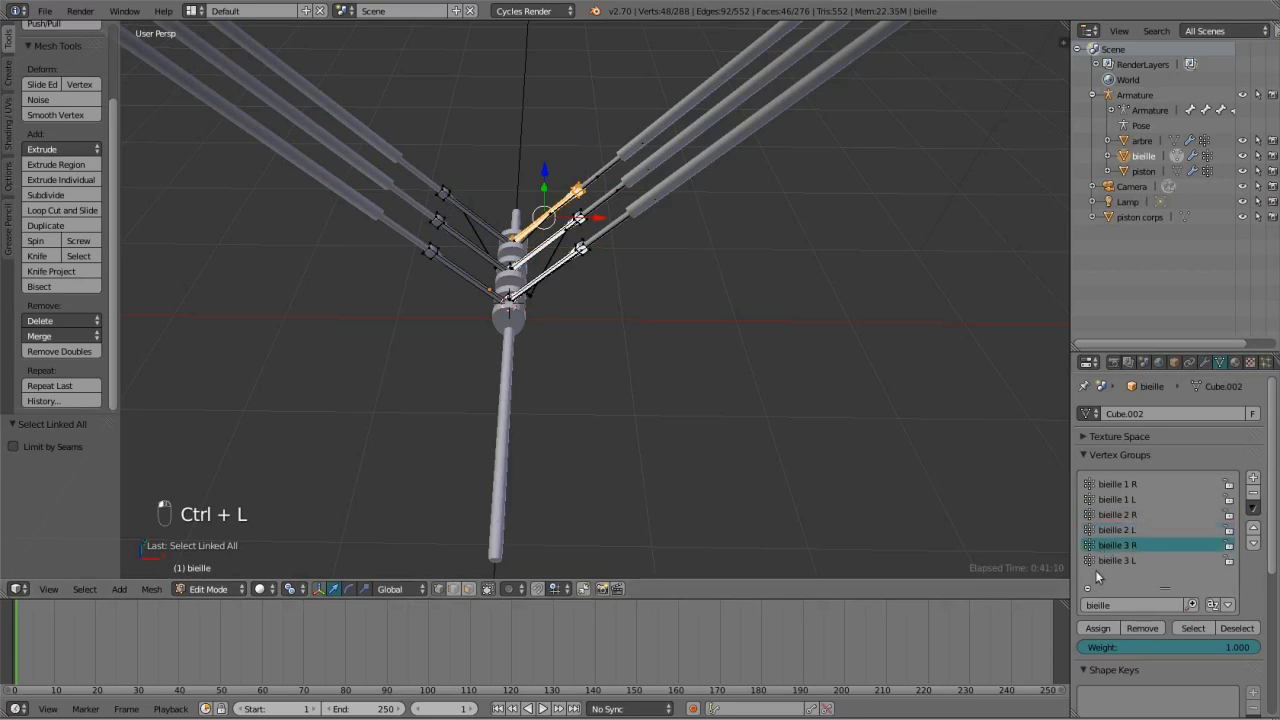
Assign the complete linked geometry of the rear left connecting rod to the "bieille 3 L" vertex group.
right_click(442, 195)
key("ctrl+l")
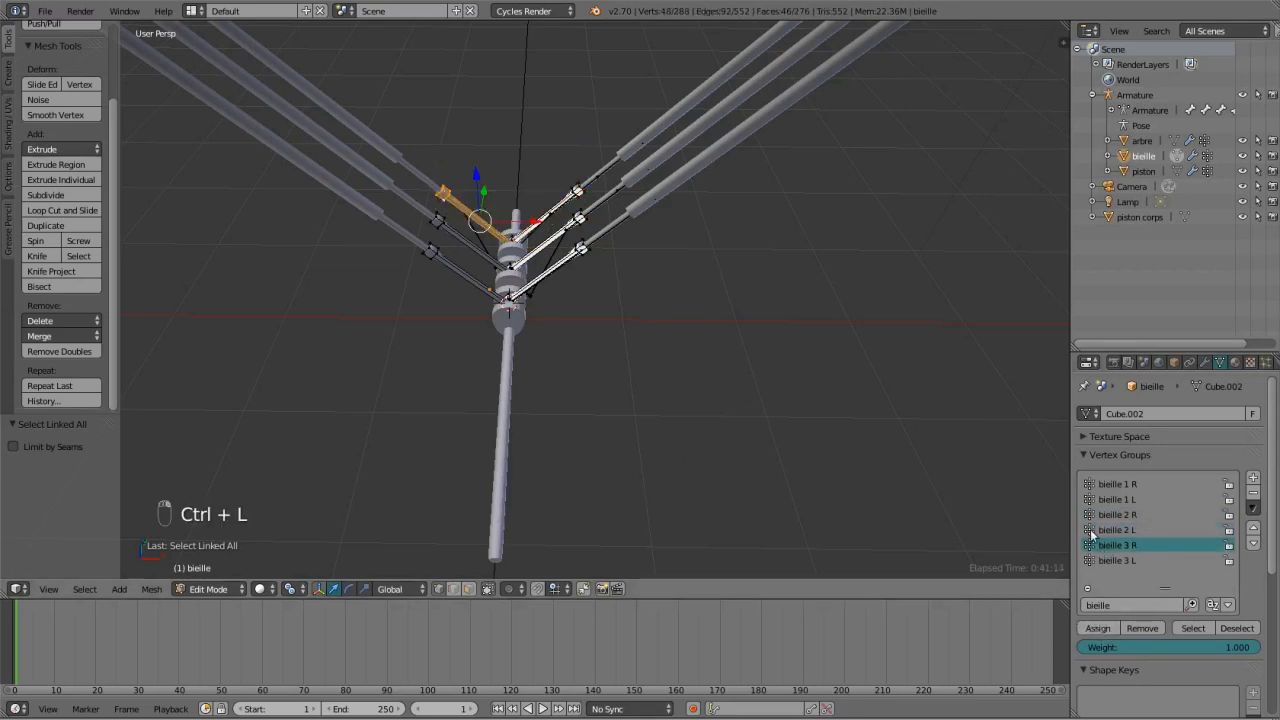
left_click(1115, 561)
left_click(1097, 628)
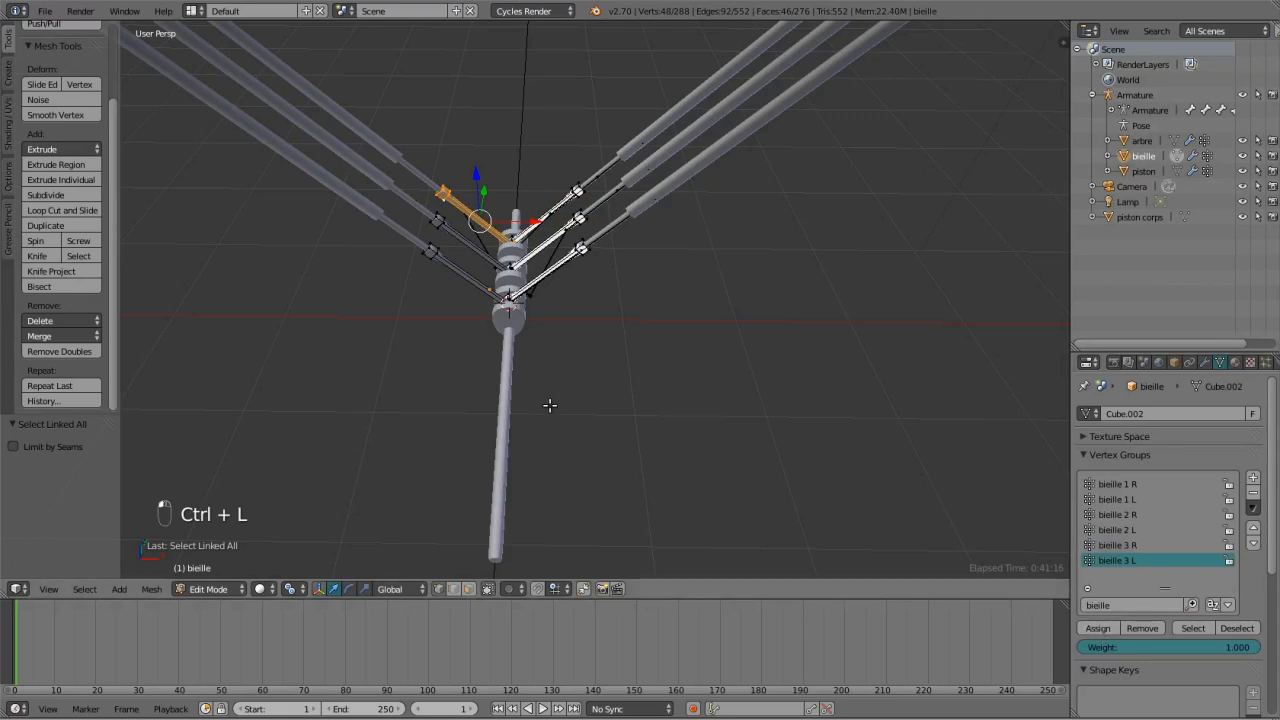
Leave mesh editing on the connecting rods and save the project over the existing blend file.
key("Tab")
middle_click_drag(561, 358, 582, 319)
key("ctrl+s")
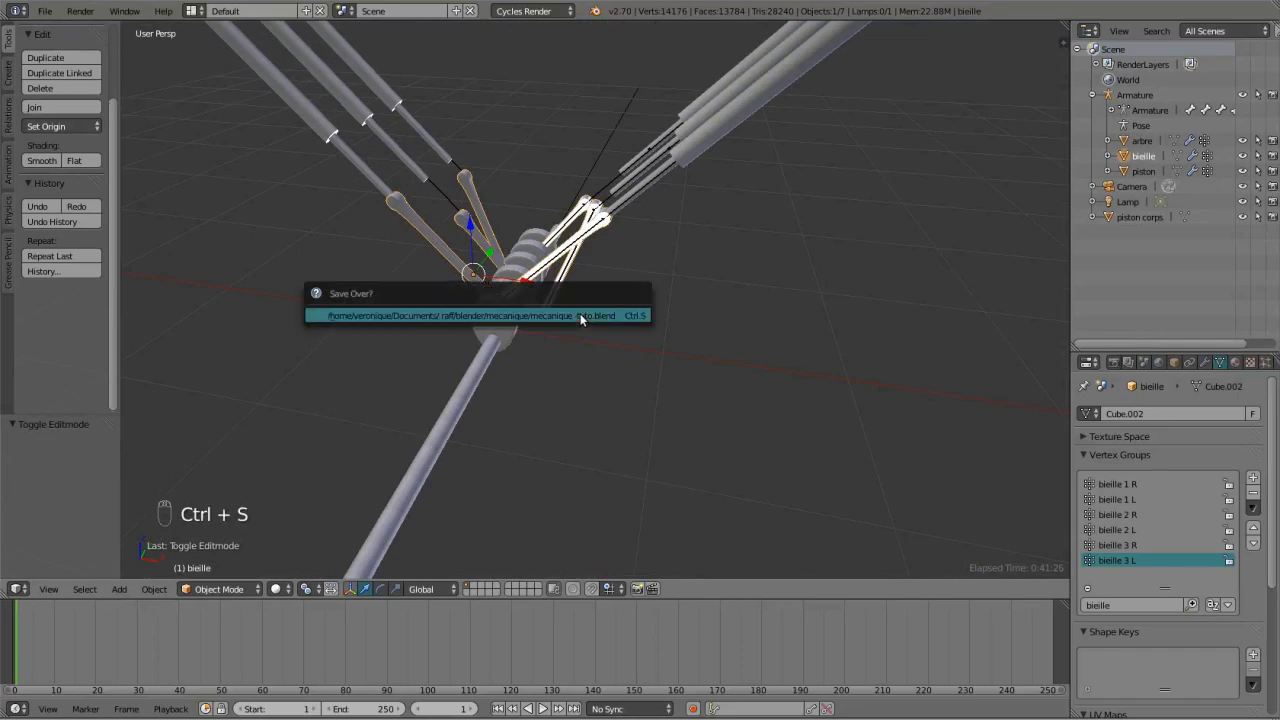
left_click(580, 315)
Open the crankshaft "arbre" for mesh editing and select the complete linked geometry of its two middle crank webs.
middle_click_drag(434, 174, 443, 228)
scroll(443, 228, "up", 4)
key("Tab")
key("Tab")
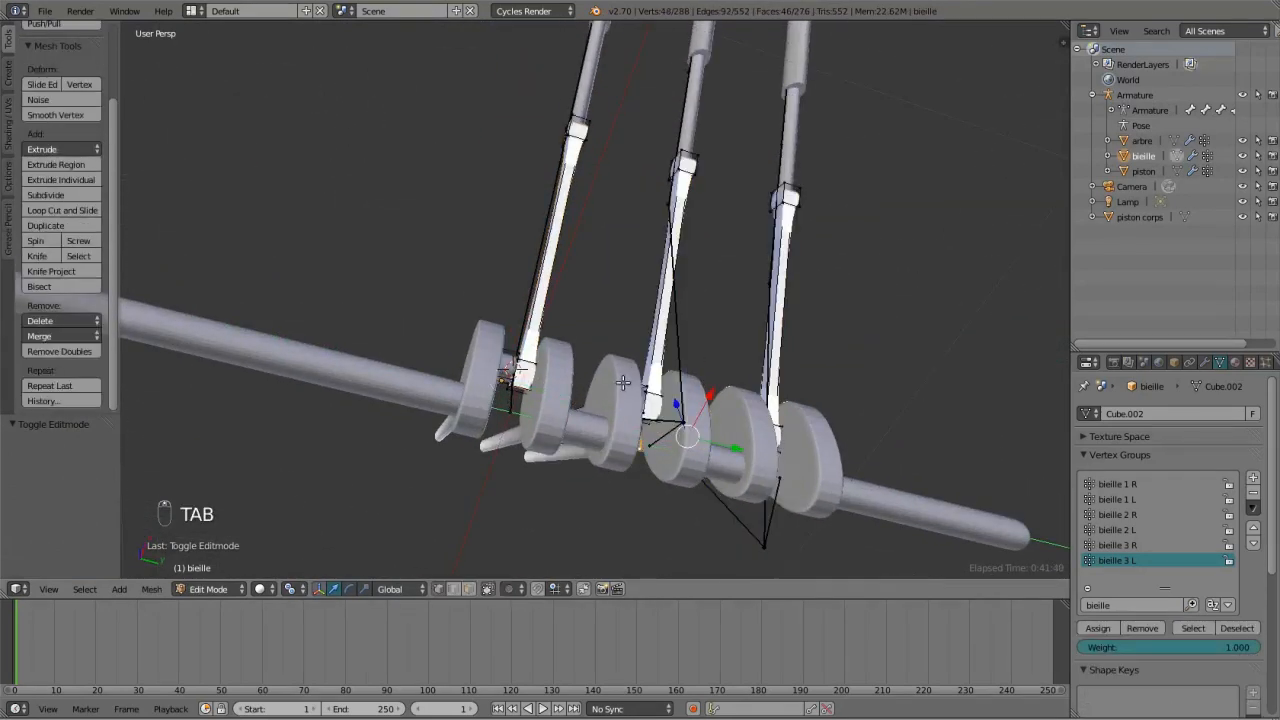
key("Tab")
right_click(619, 388)
key("Tab")
right_click(617, 321)
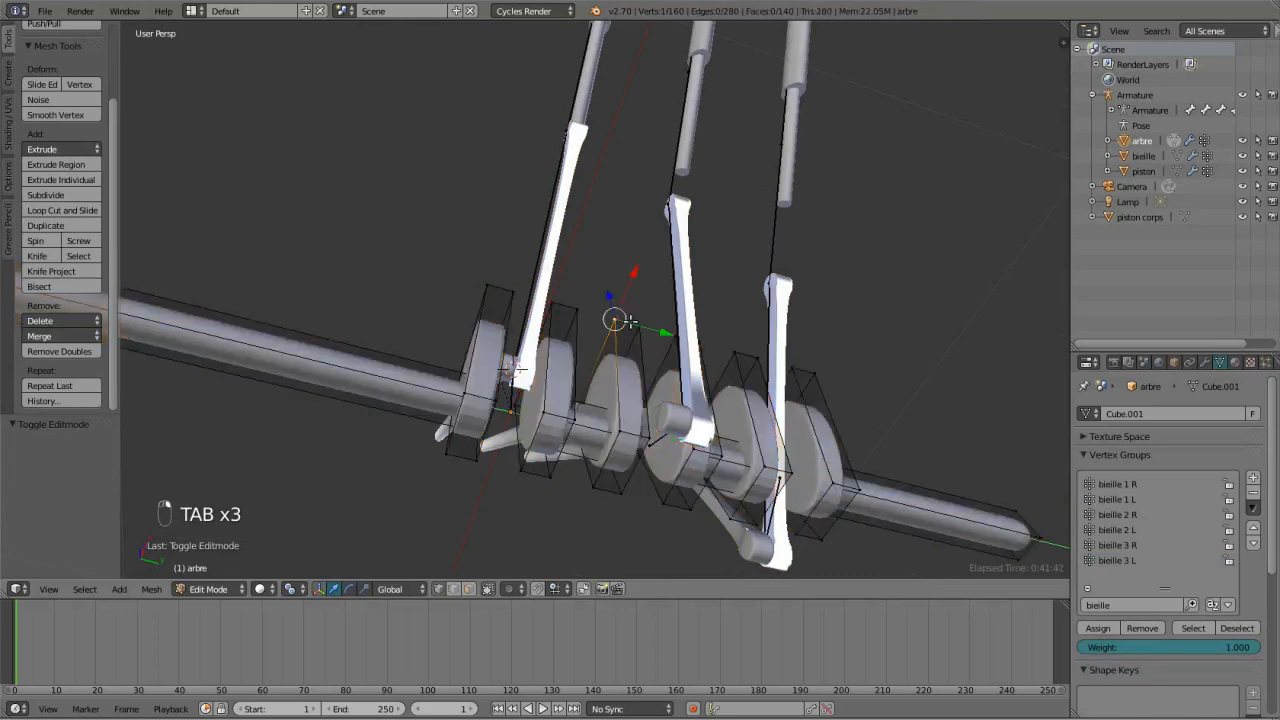
right_click(673, 336, "shift")
key("ctrl+l")
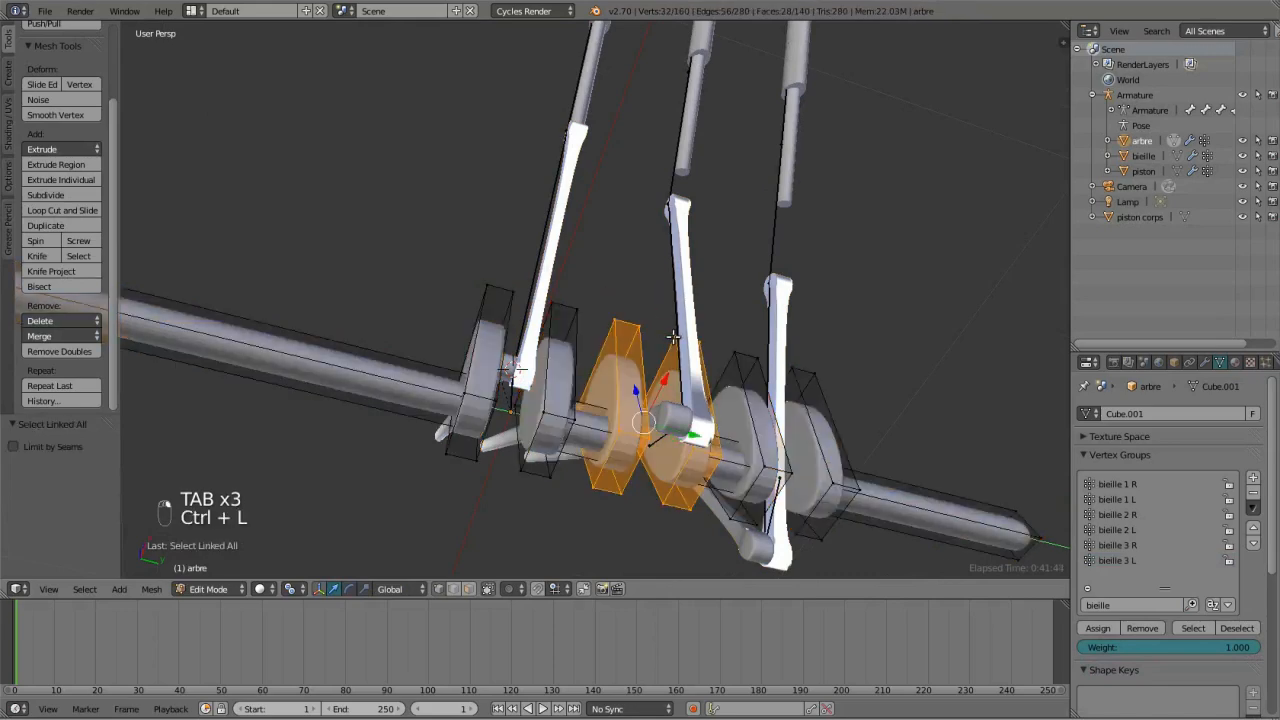
Snap the 3D cursor to the scene centre, make it the pivot point, and rotate the middle crank webs 120° in front view.
key("KP_1")
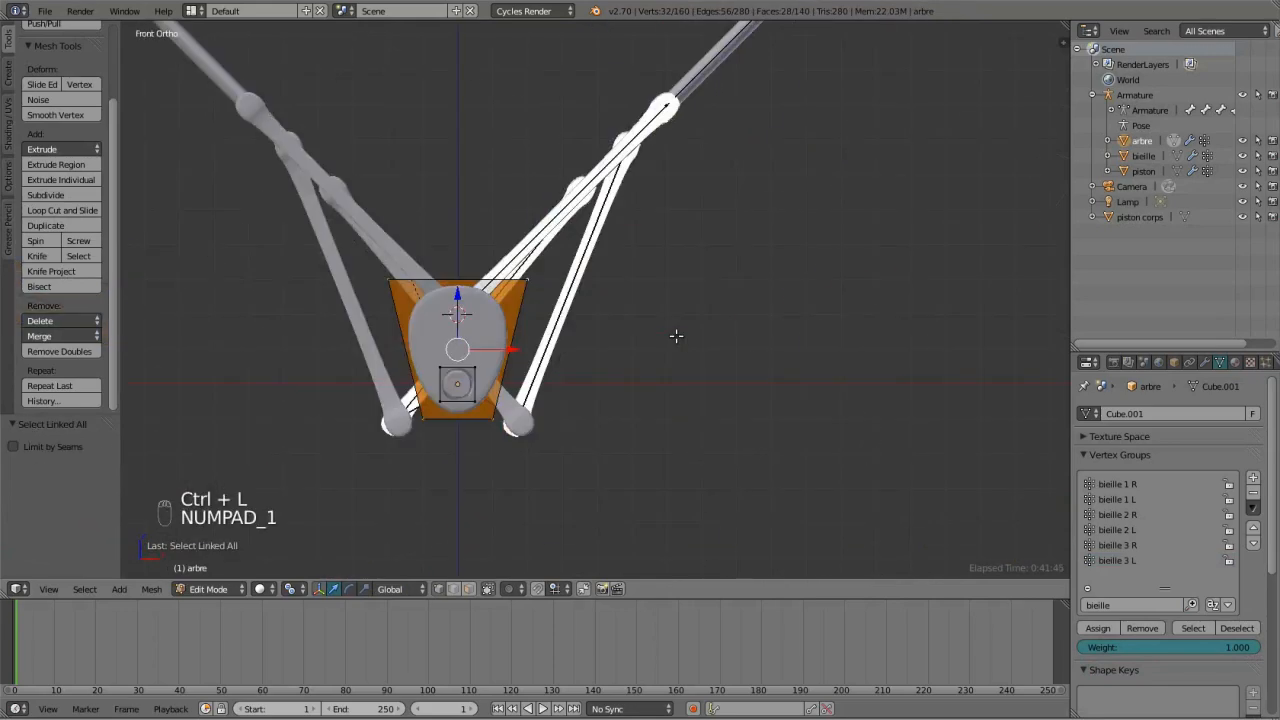
key("shift+s")
left_click(500, 452)
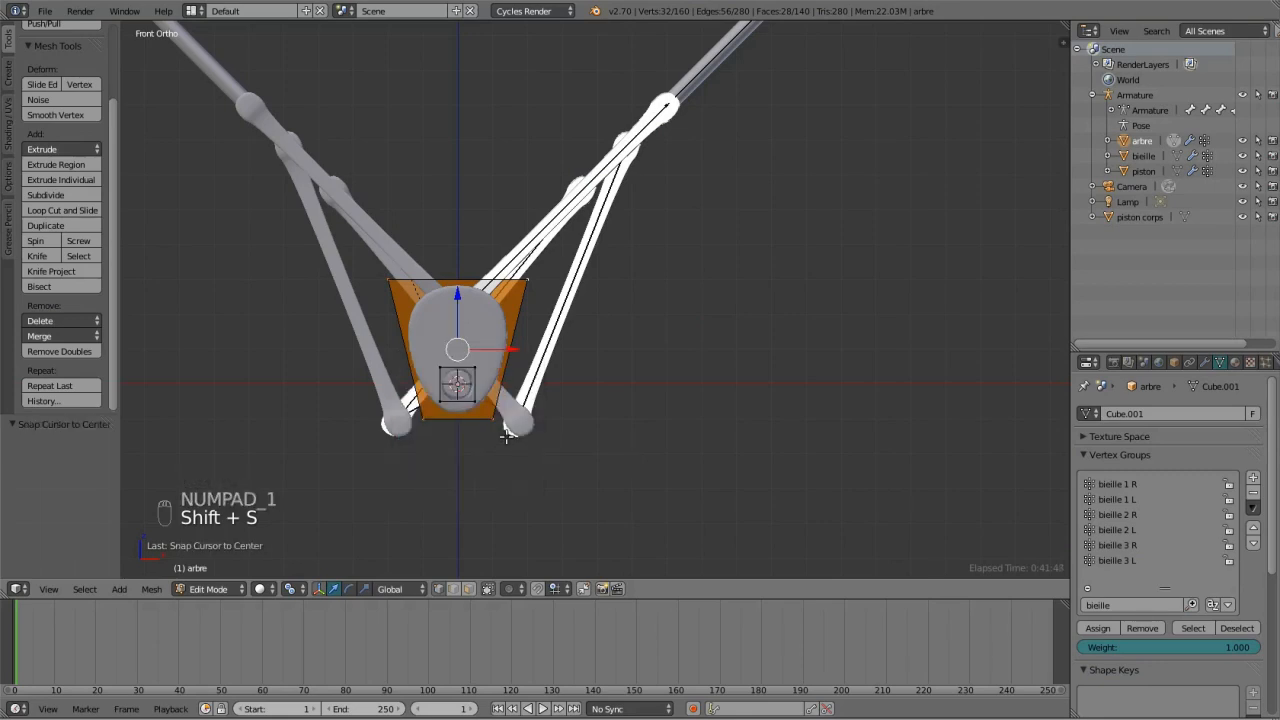
key("r")
right_click(582, 381)
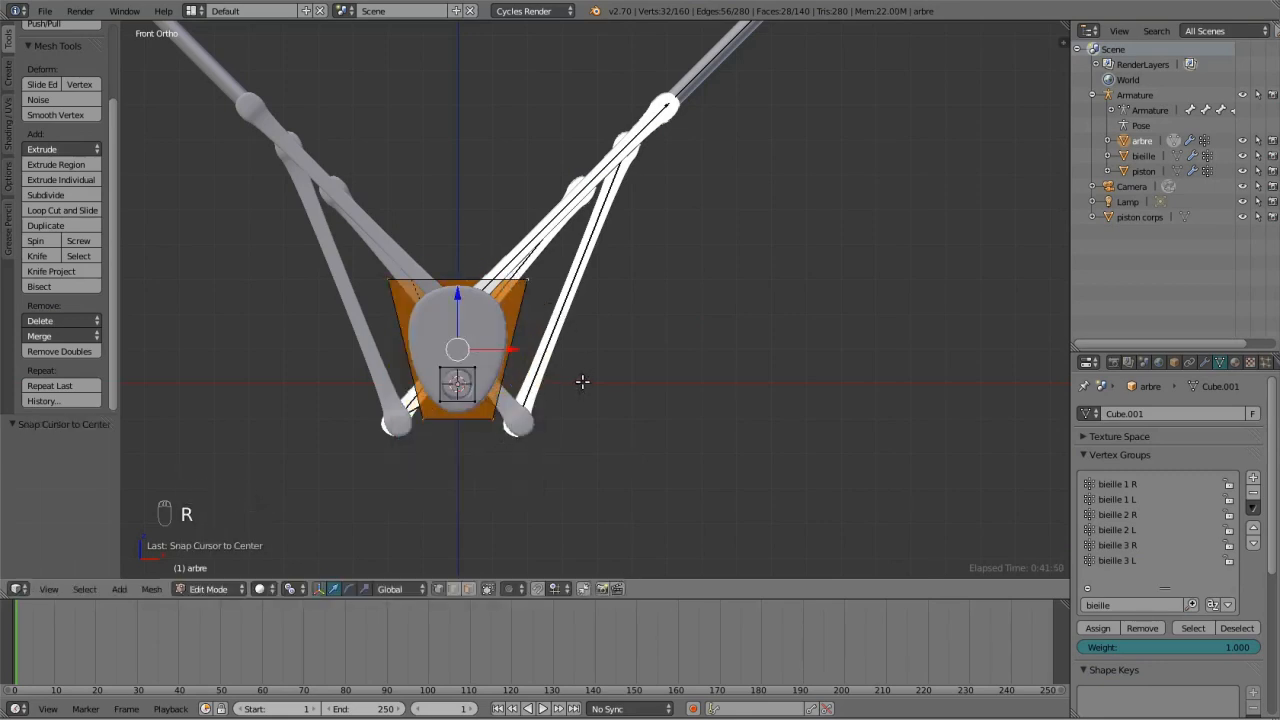
left_click(290, 589)
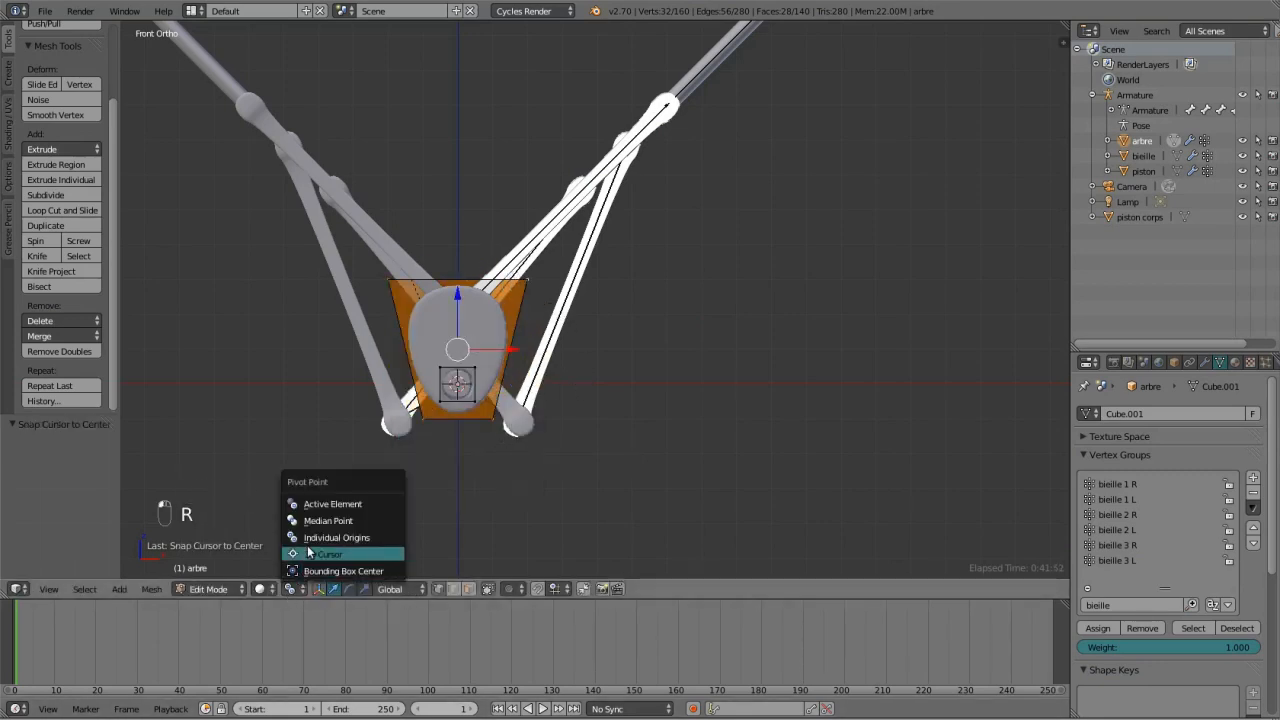
left_click(309, 552)
key("r")
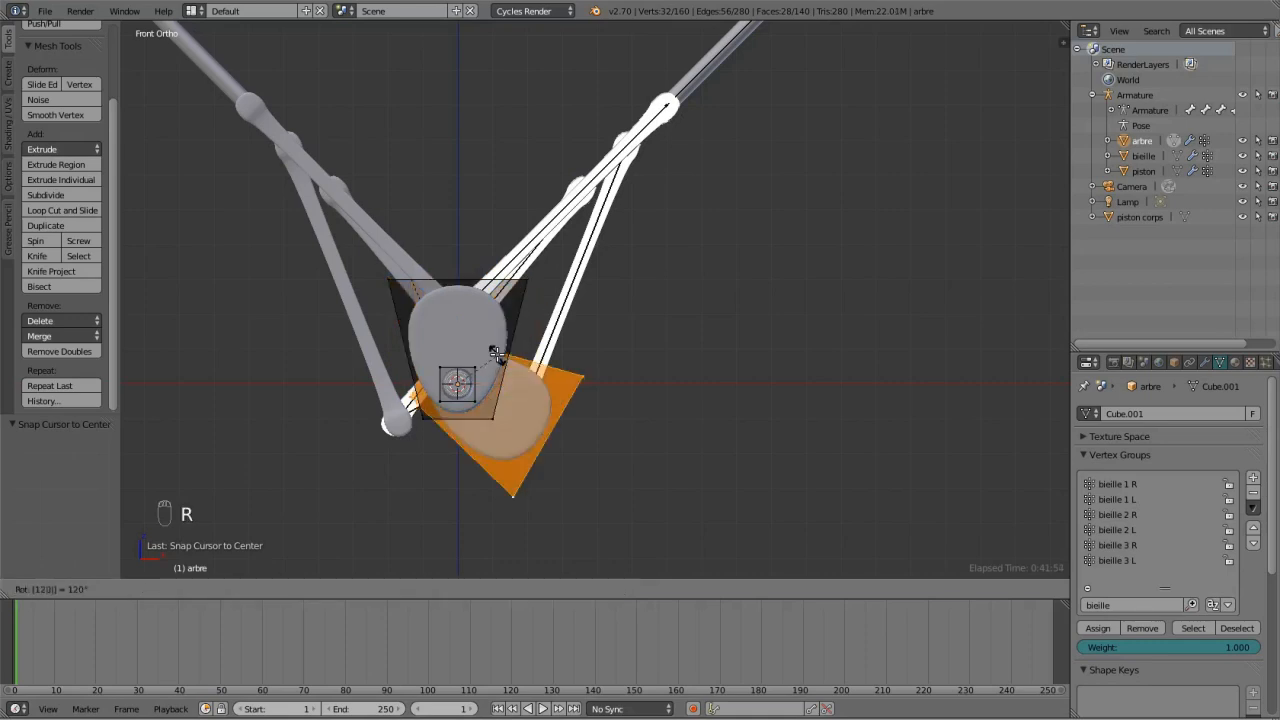
key("Return")
Rotate the complete linked geometry of the rear pair of crank webs -120° about the global Y axis and finish mesh editing.
middle_click_drag(568, 232, 800, 256)
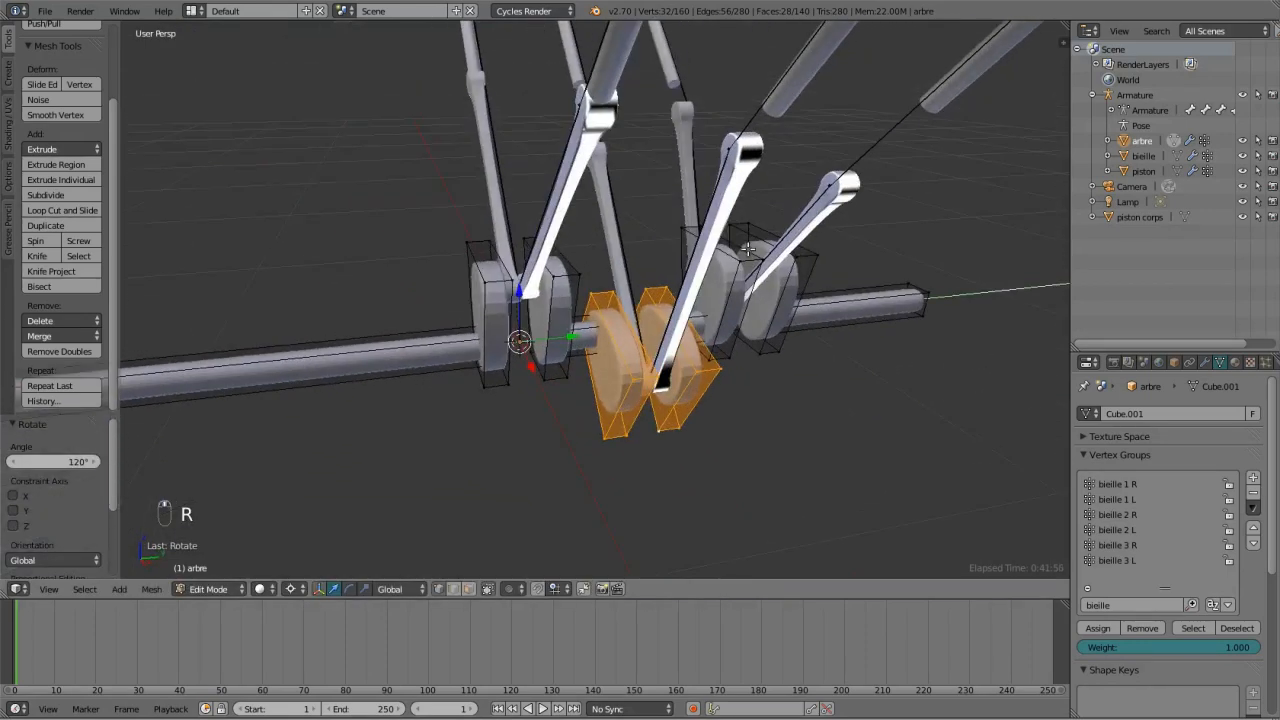
key("ctrl+l")
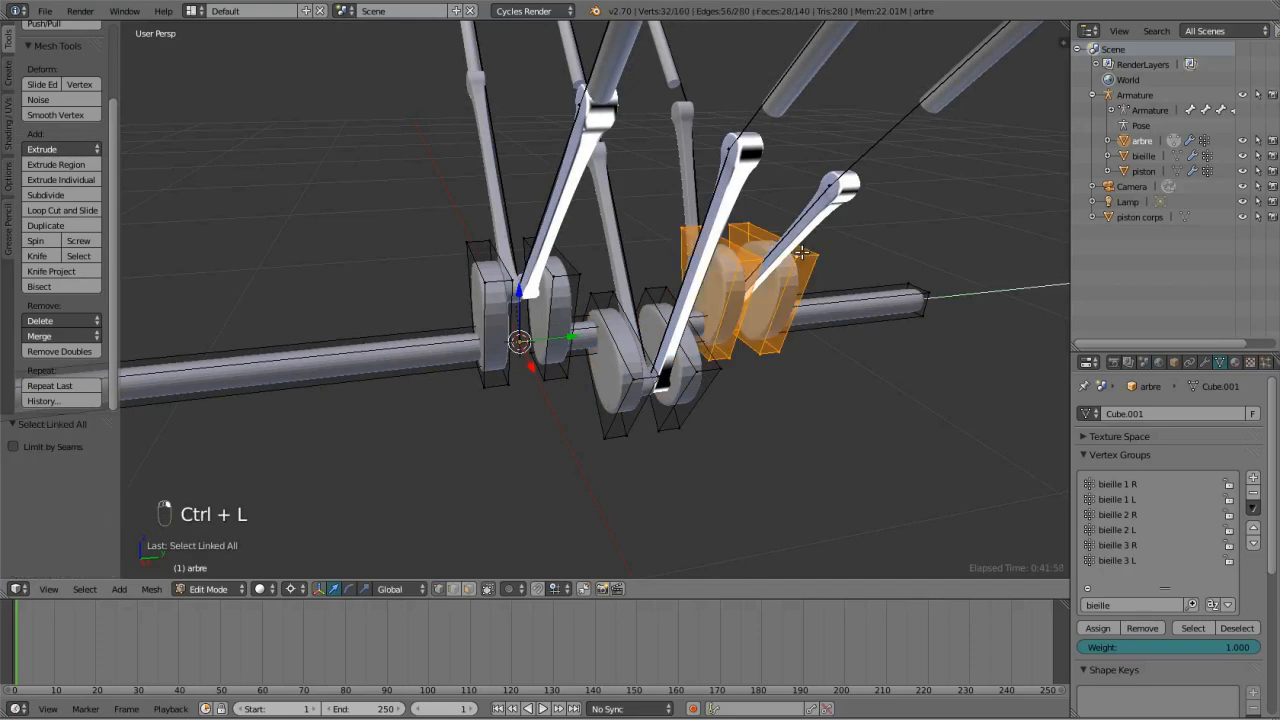
type("ry-120")
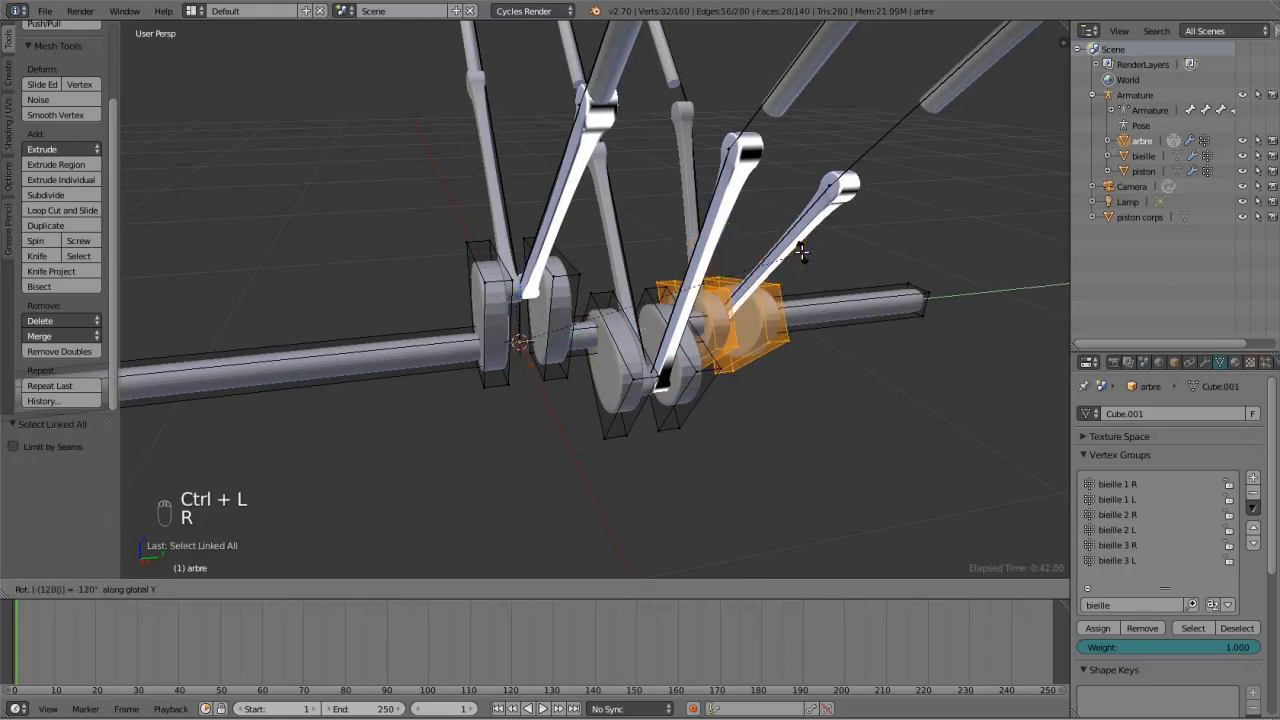
key("Return")
key("Tab")
Save the project with the rotated crank webs over the existing blend file.
middle_click_drag(801, 252, 618, 200)
scroll(418, 393, "down", 5)
key("ctrl+s")
left_click(531, 375)
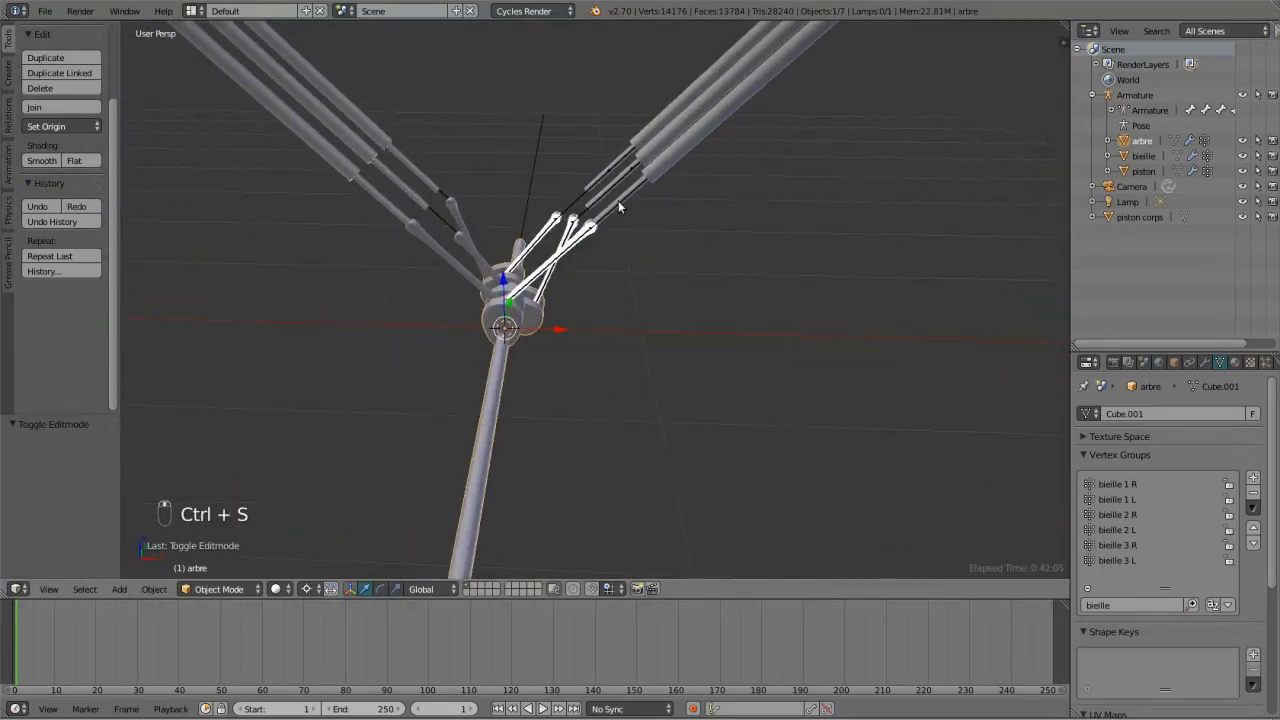
Open the "piston" object for mesh editing with all of its geometry selected.
right_click(620, 205)
right_click(621, 205)
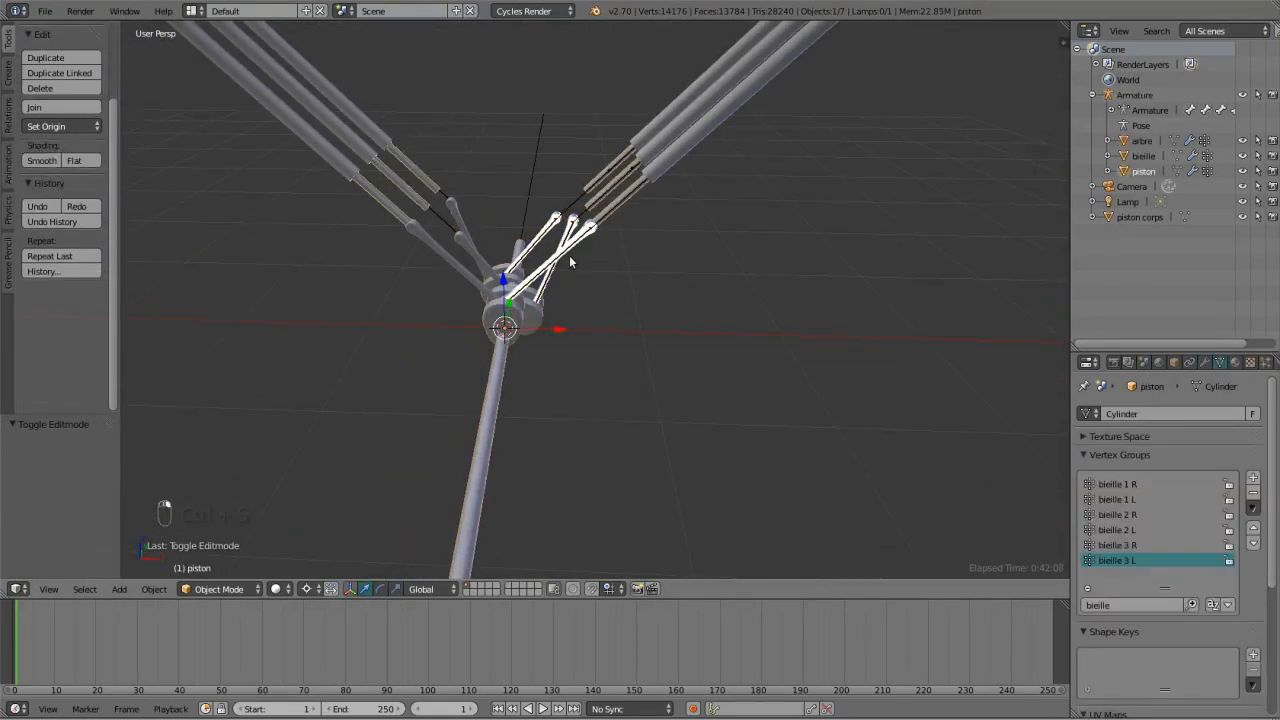
key("Tab")
key("a")
key("a")
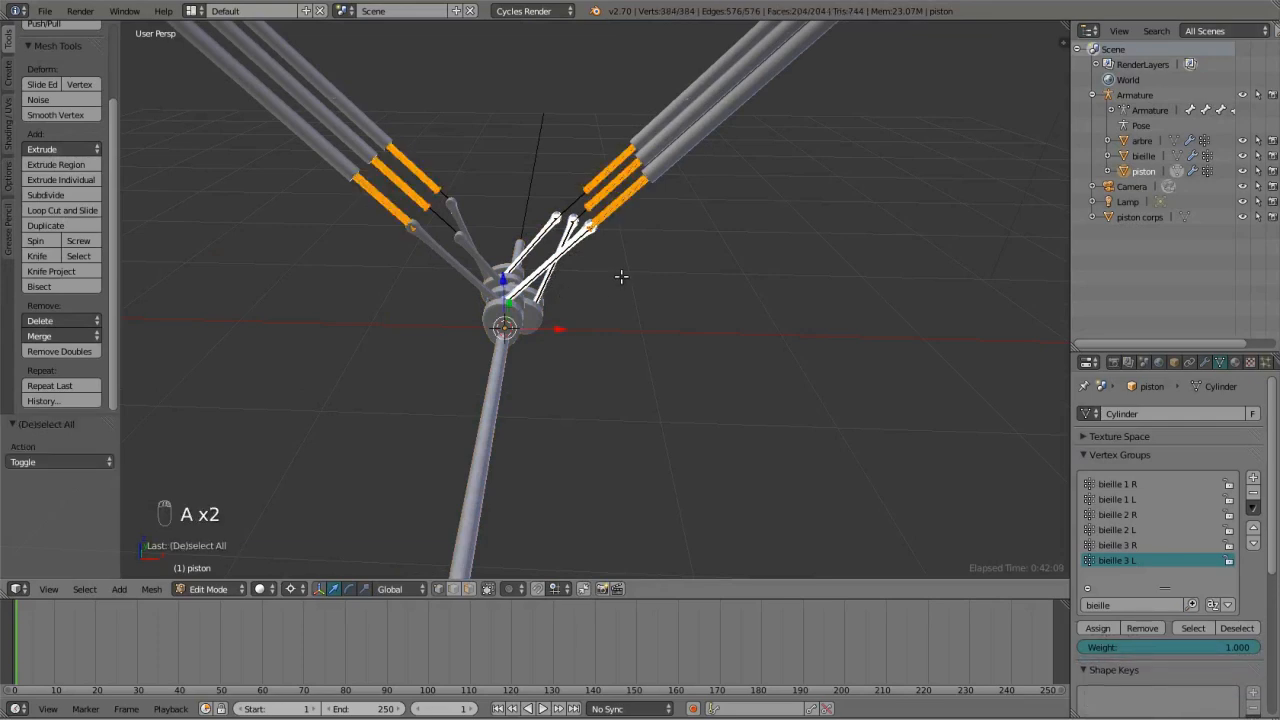
Filter the vertex group list by "piston" and enlarge the list until every matching group fits.
left_click(1132, 604)
type("piston")
key("Return")
scroll(1175, 534, "up", 2)
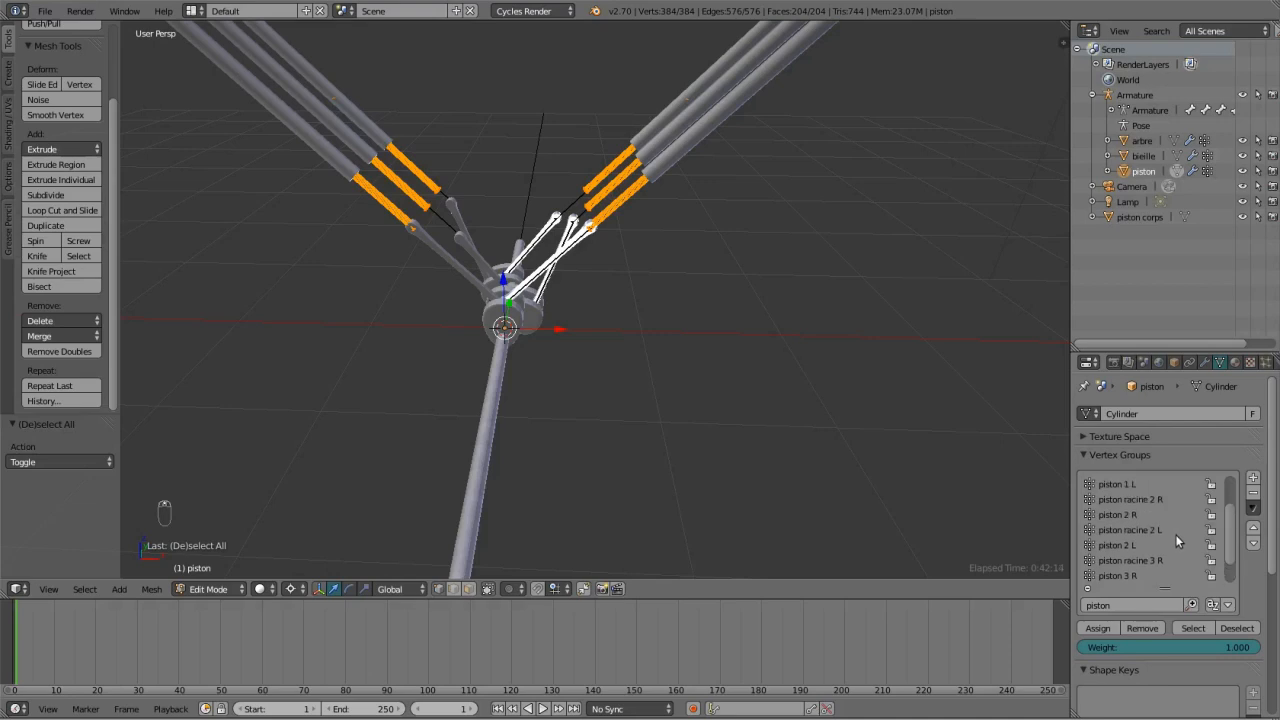
scroll(1175, 535, "up", 3)
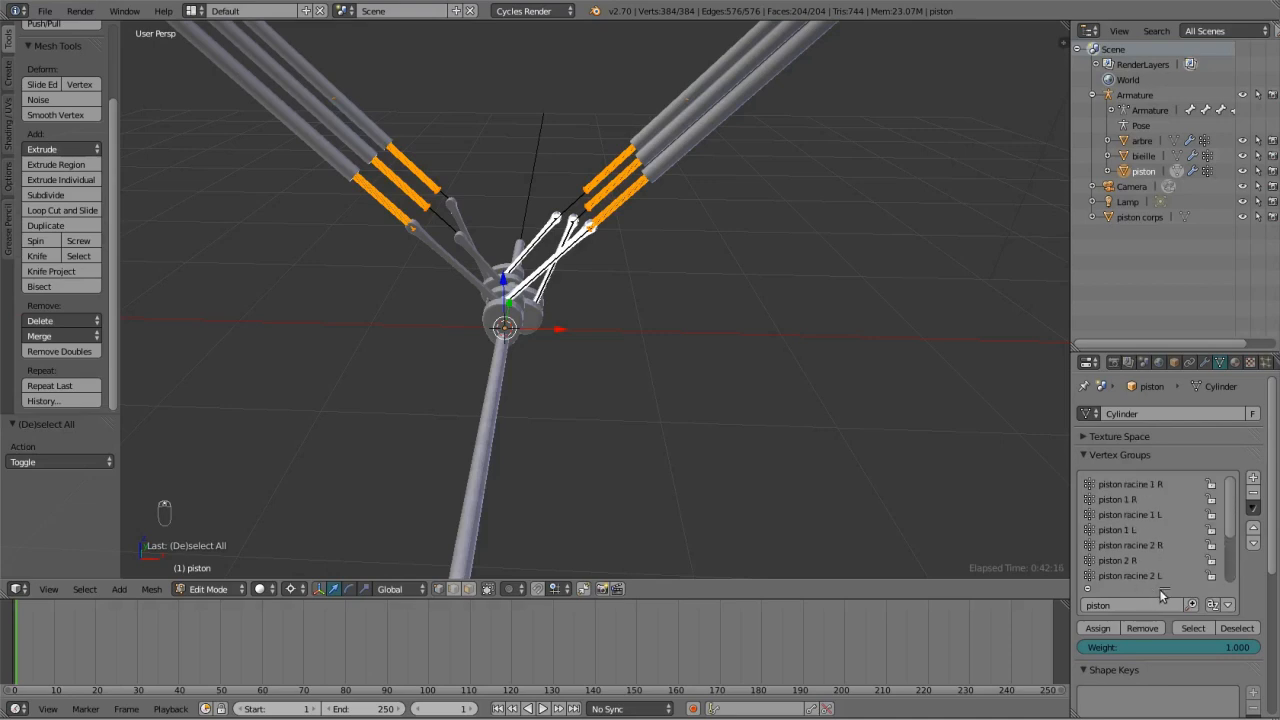
left_click_drag(1159, 589, 1172, 684)
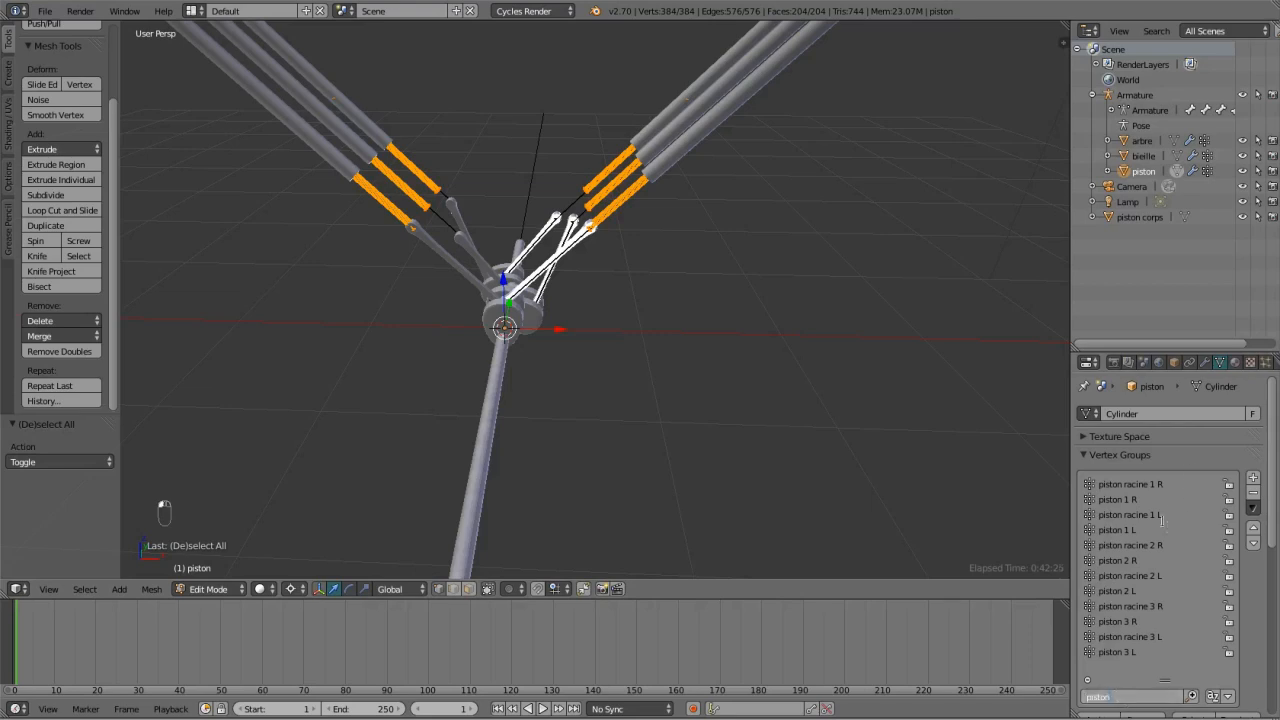
Assign the complete linked geometry of the front right piston to the "piston 1 R" vertex group.
left_click(1110, 500)
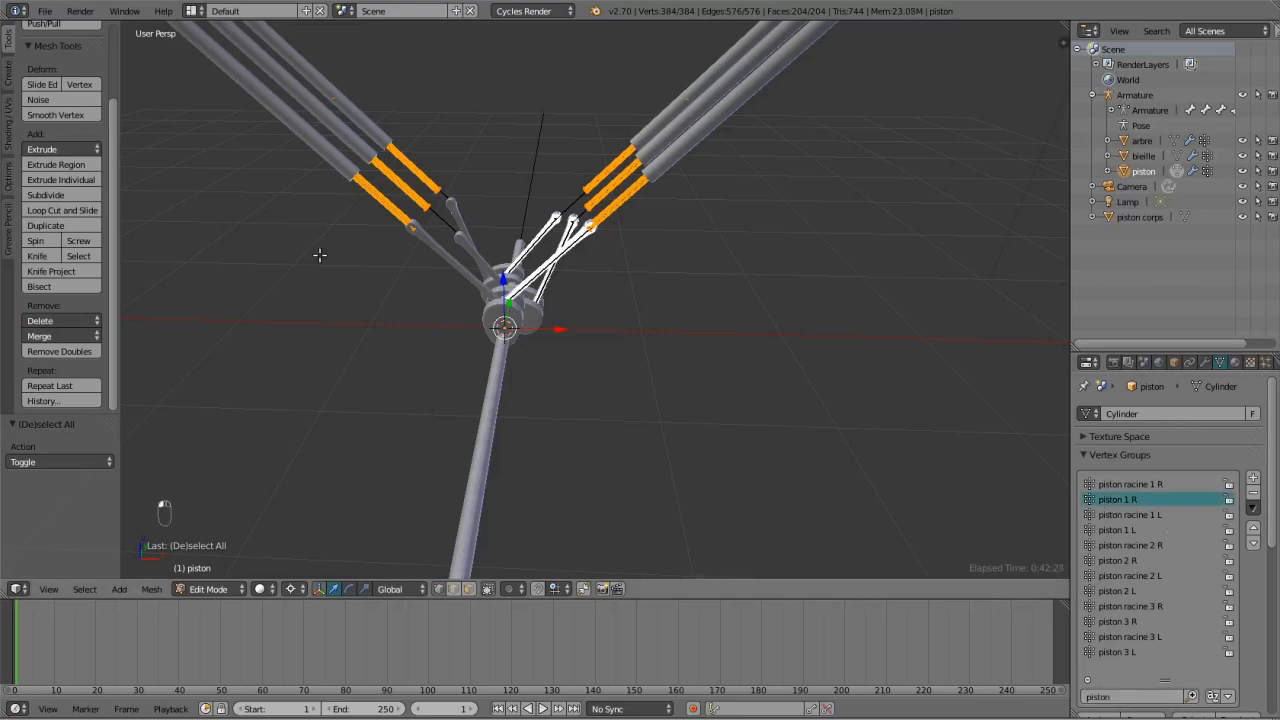
right_click(592, 230)
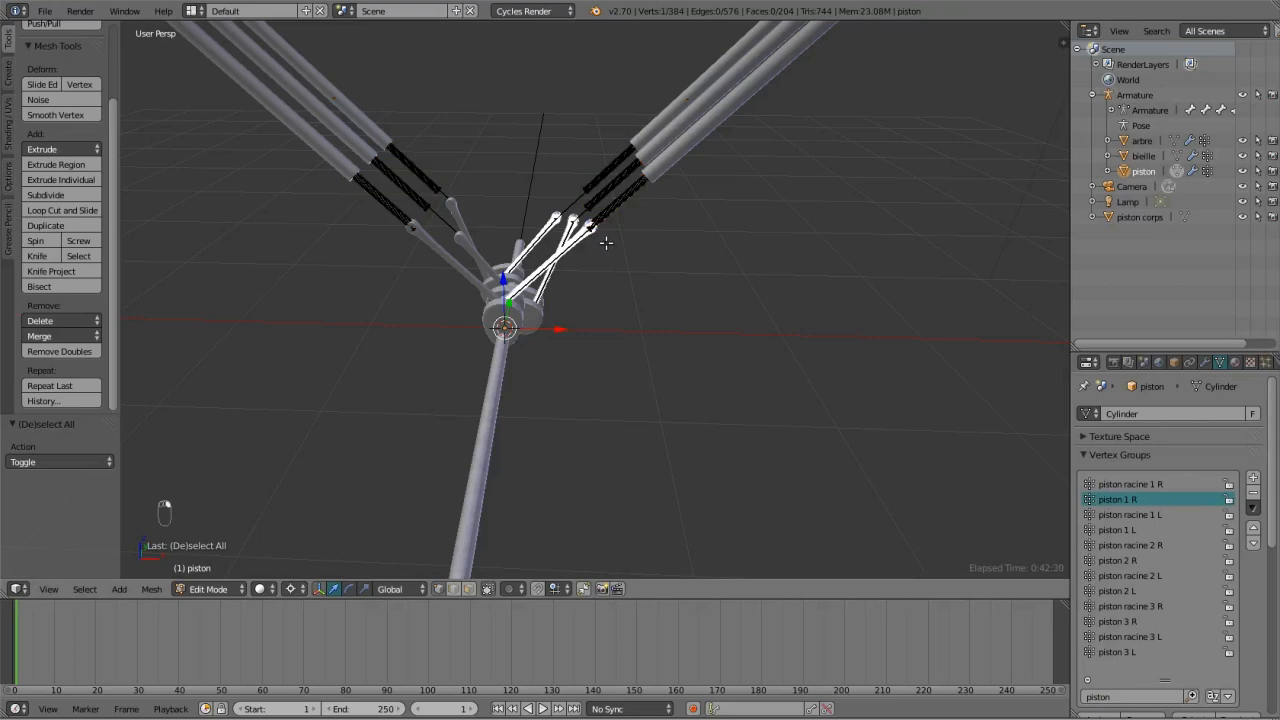
key("ctrl+l")
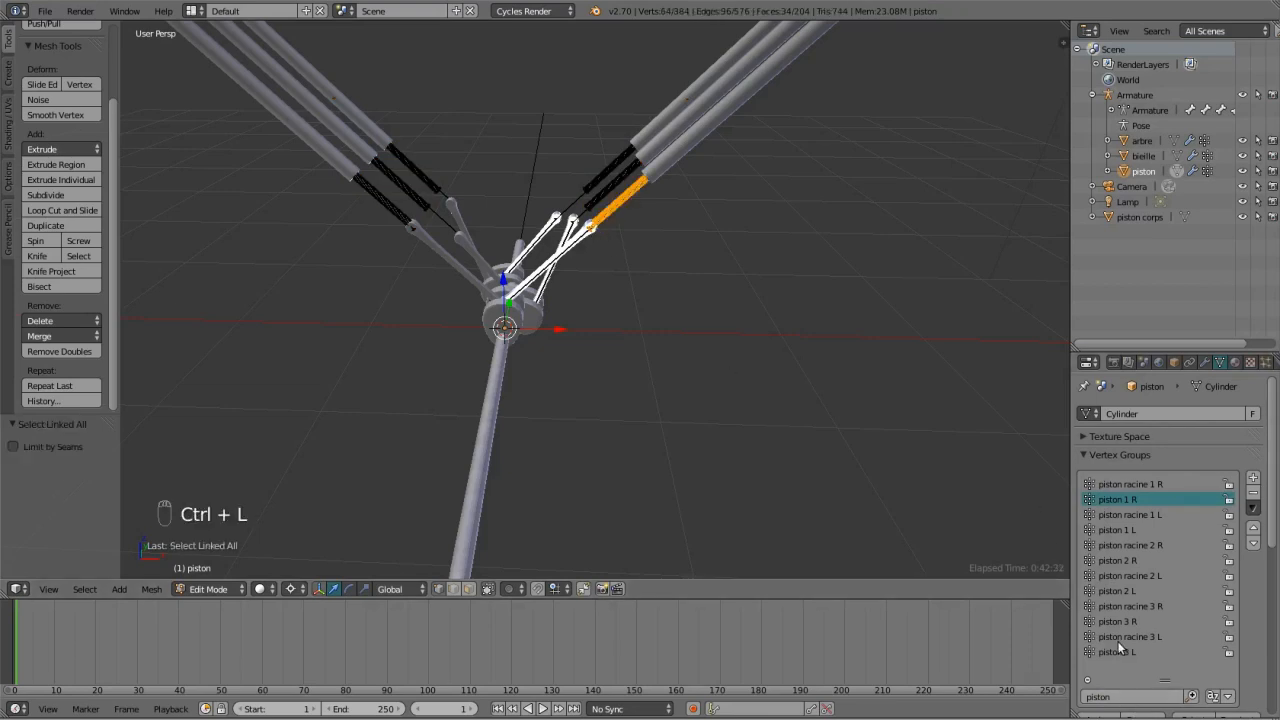
scroll(1100, 600, "down", 1)
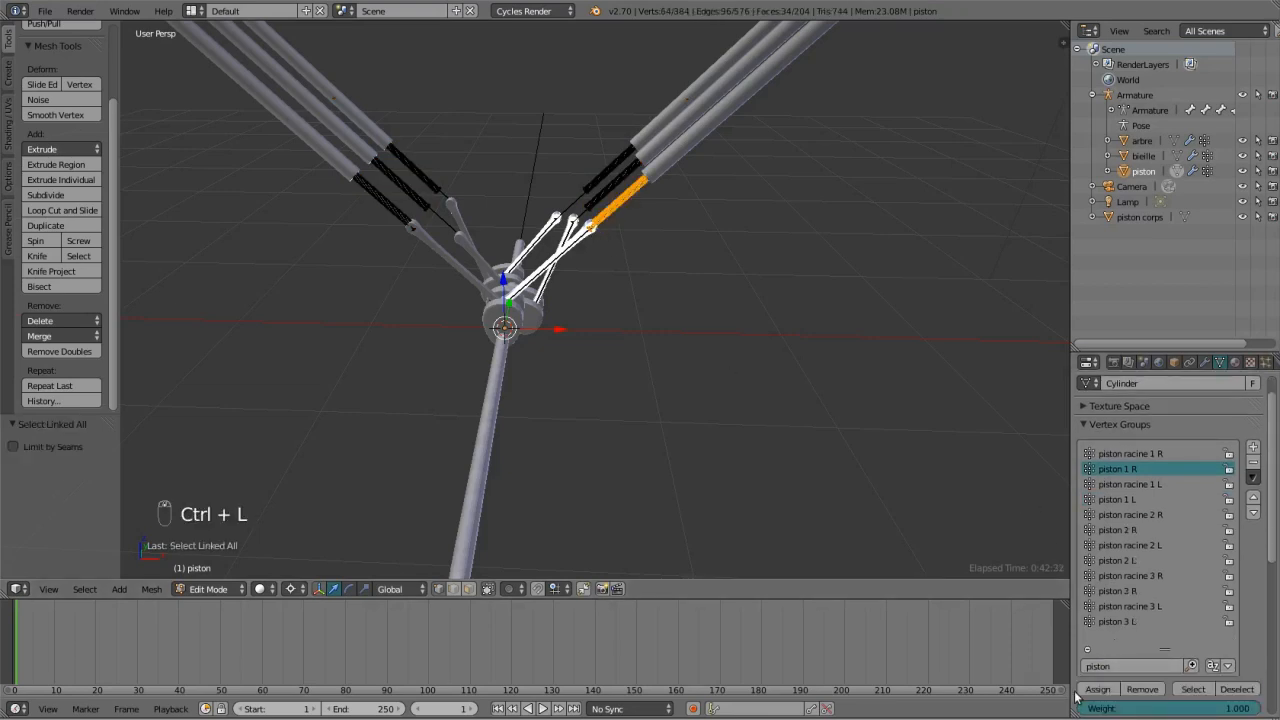
Assign the complete linked geometry of the front left piston to the "piston 1 L" vertex group.
right_click(419, 228)
key("ctrl+l")
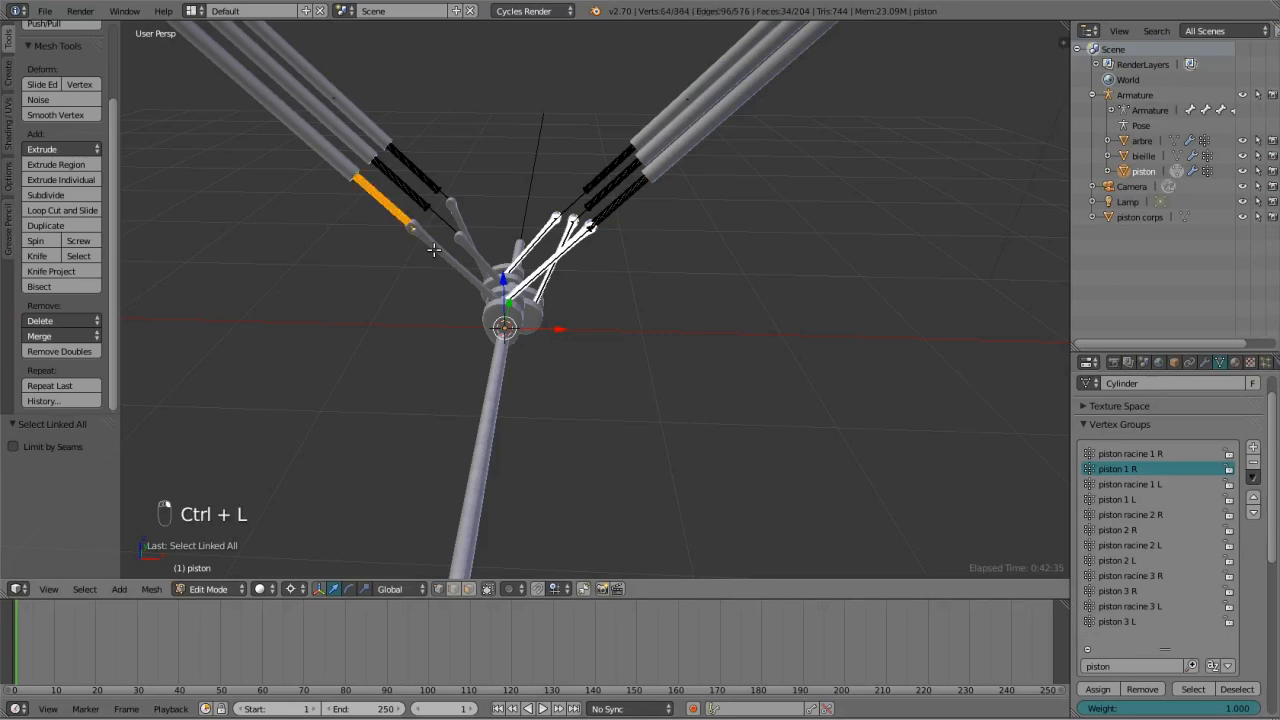
left_click(1118, 498)
left_click(1098, 689)
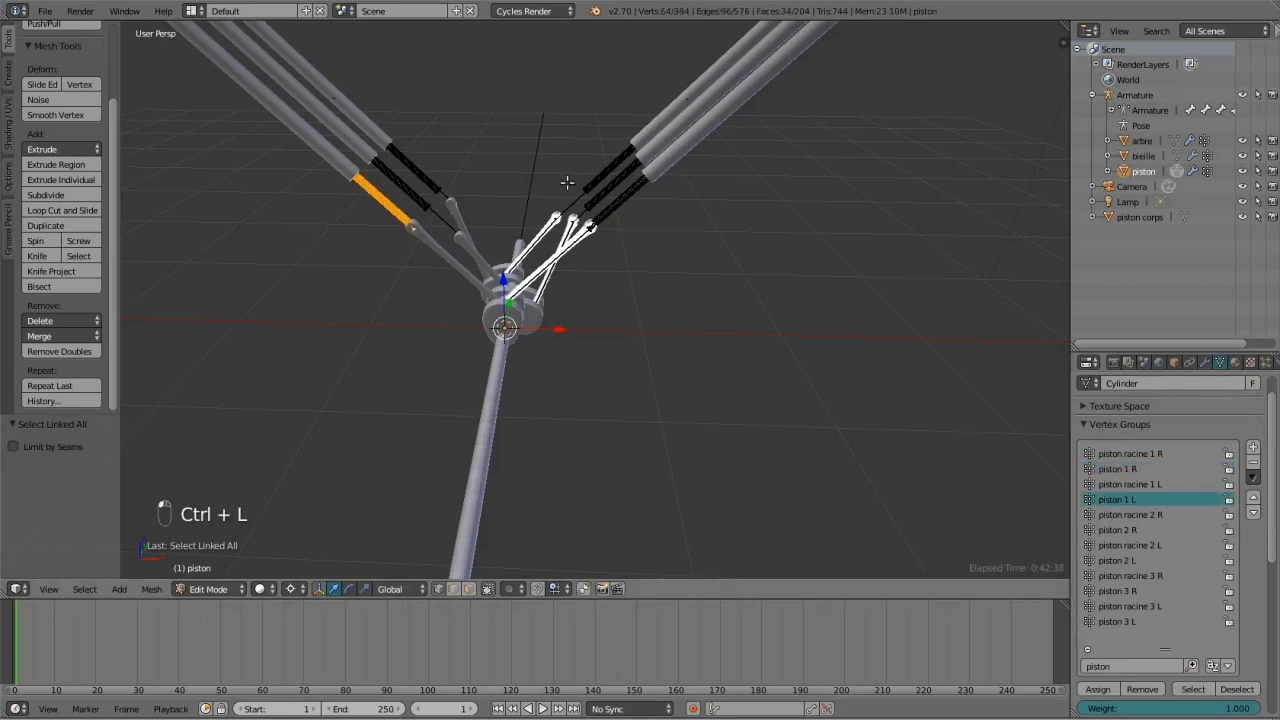
Assign the complete linked geometry of the middle right piston to the "piston 2 R" vertex group.
right_click(587, 208)
key("ctrl+l")
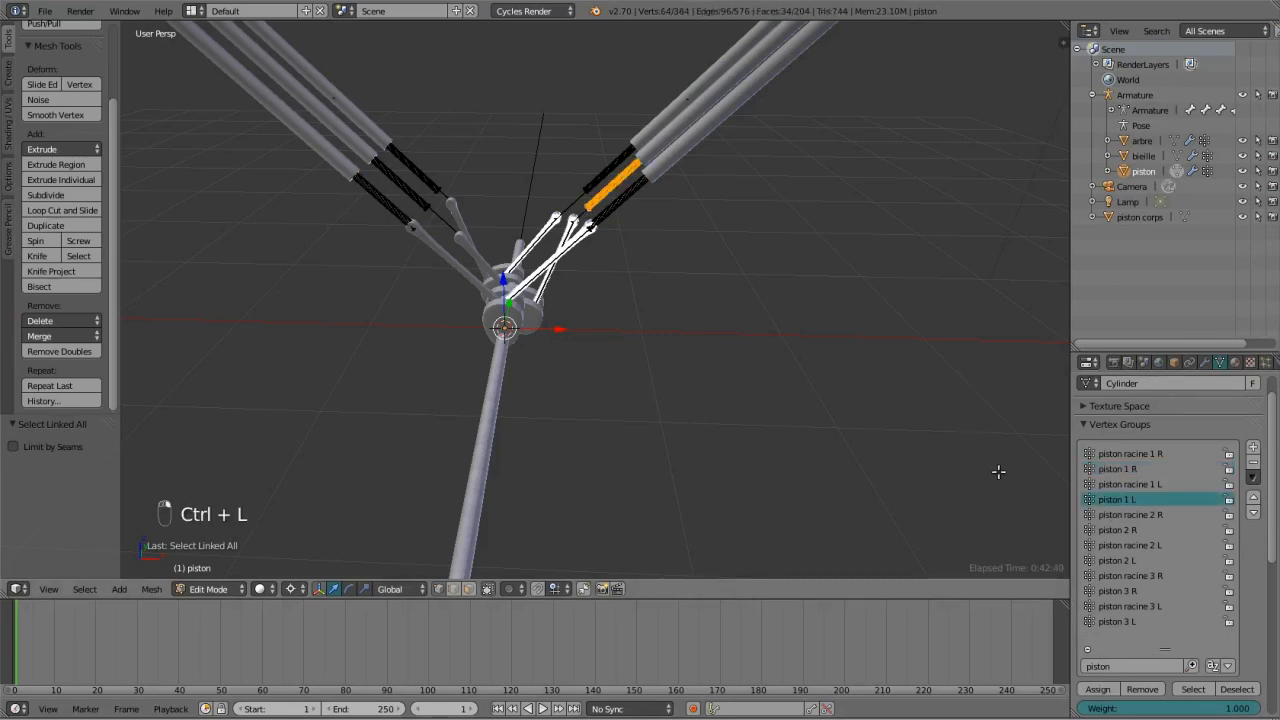
left_click(1118, 529)
left_click(1098, 689)
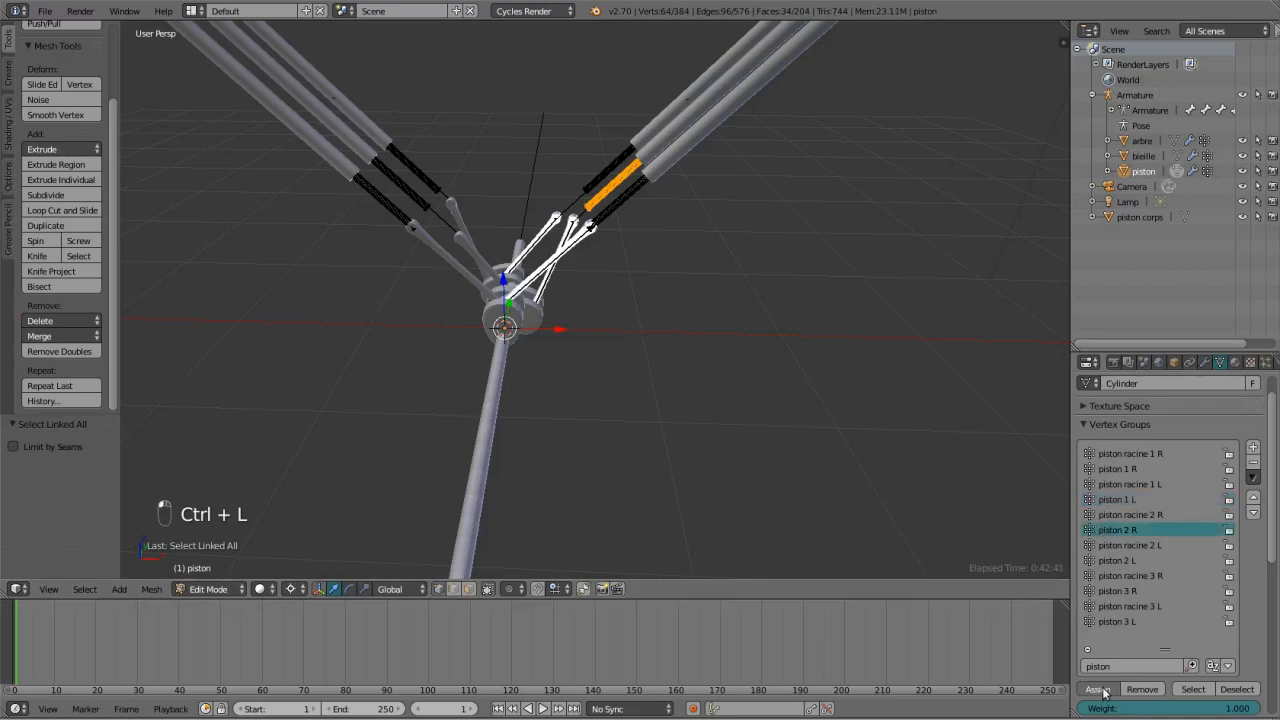
Assign the complete linked geometry of the middle left piston to the "piston 2 L" vertex group.
right_click(426, 206)
key("ctrl+l")
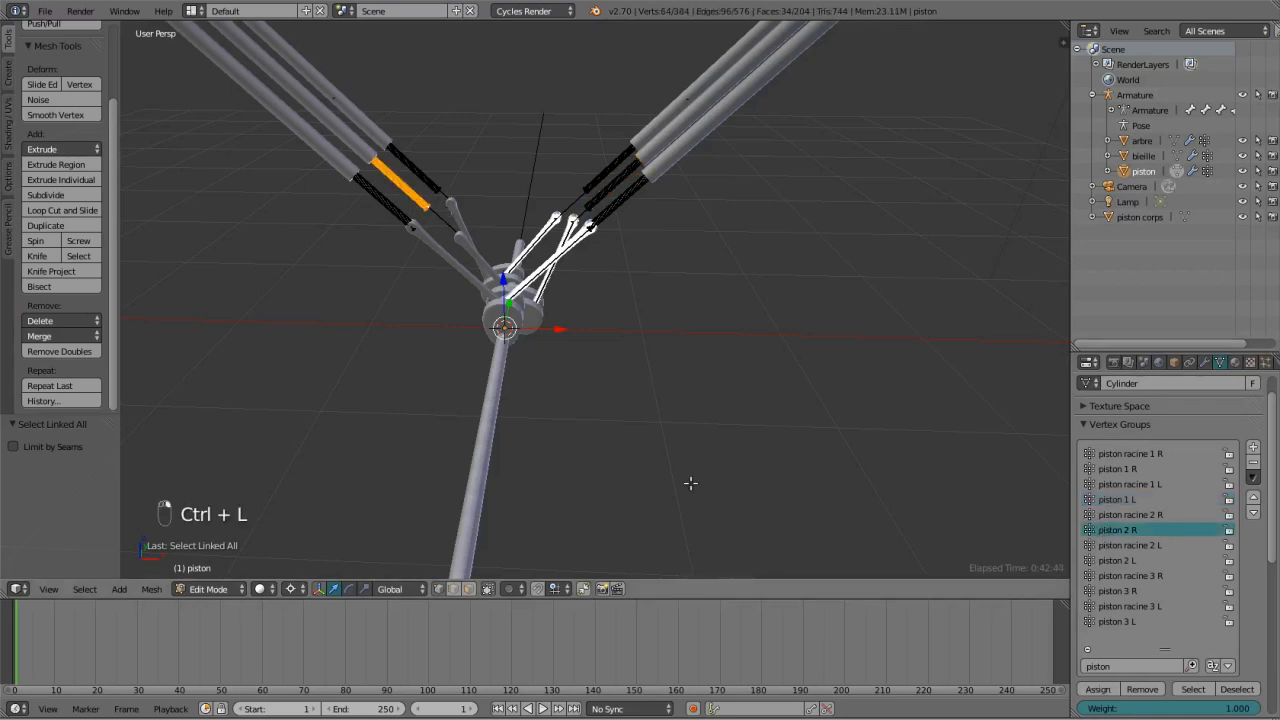
left_click(1118, 560)
left_click(1098, 689)
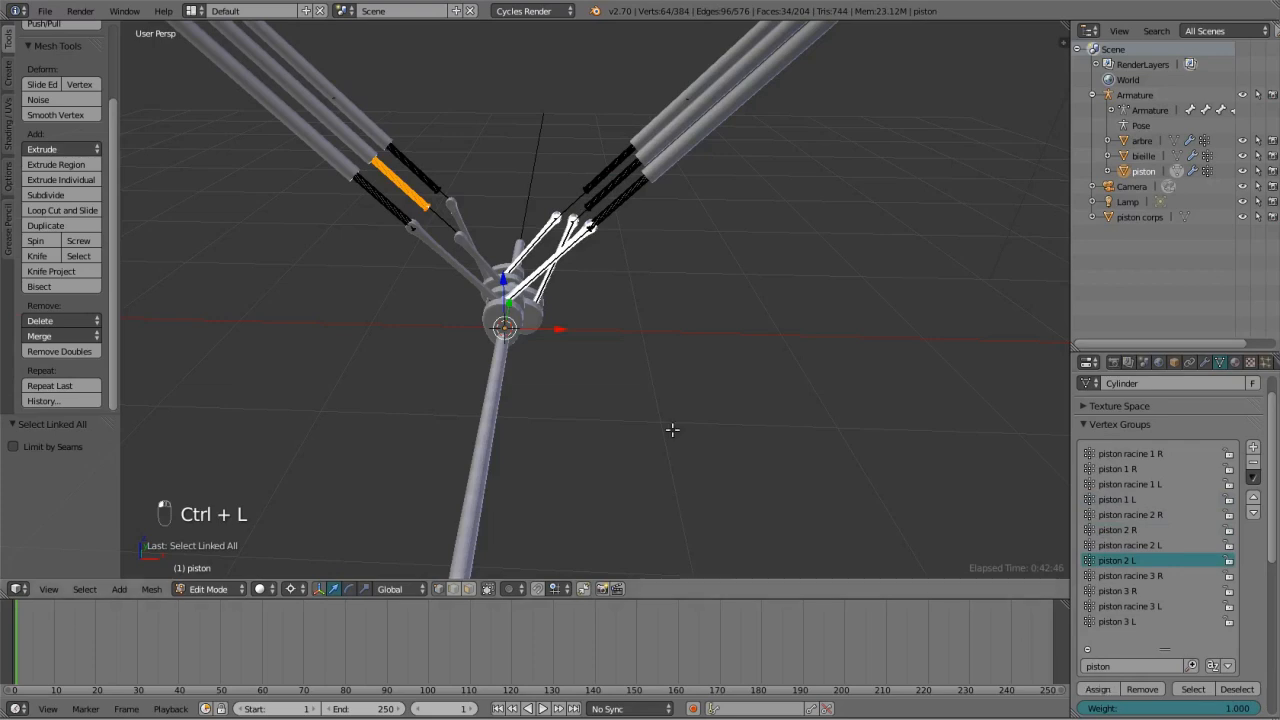
Assign the complete linked geometry of the rear right piston to the "piston 3 R" vertex group.
right_click(581, 189)
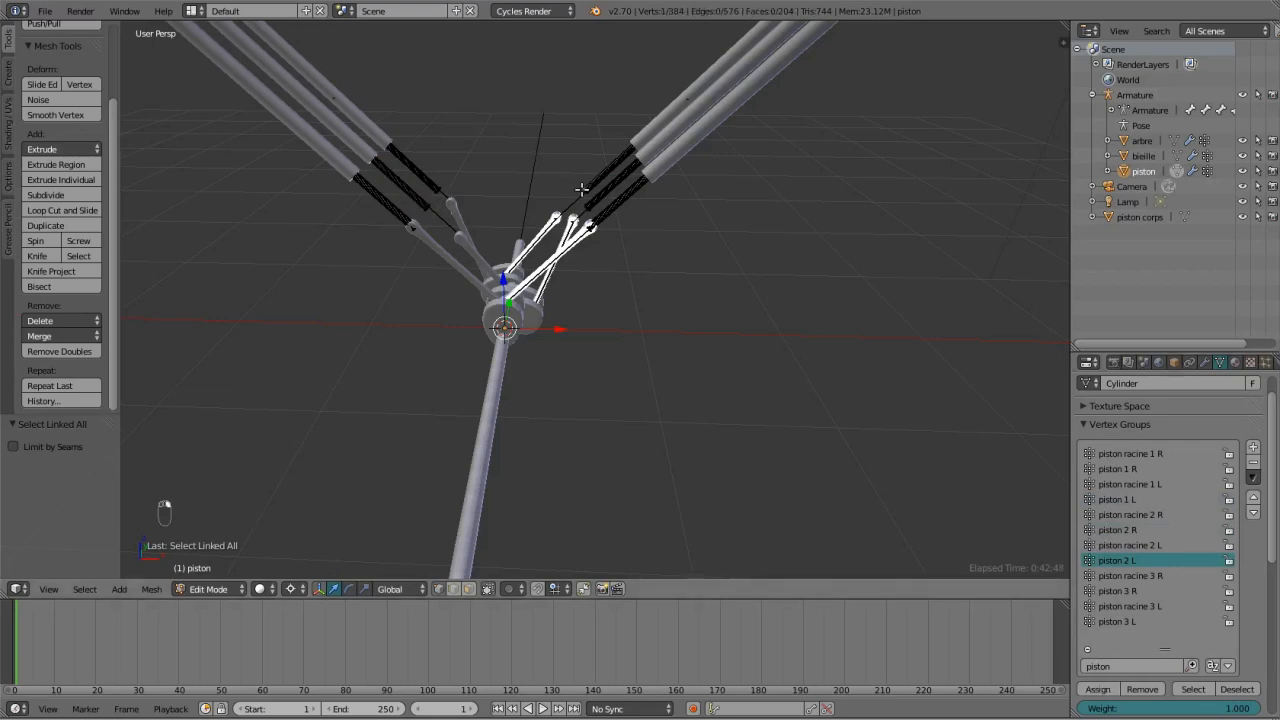
key("ctrl+l")
left_click(1122, 591)
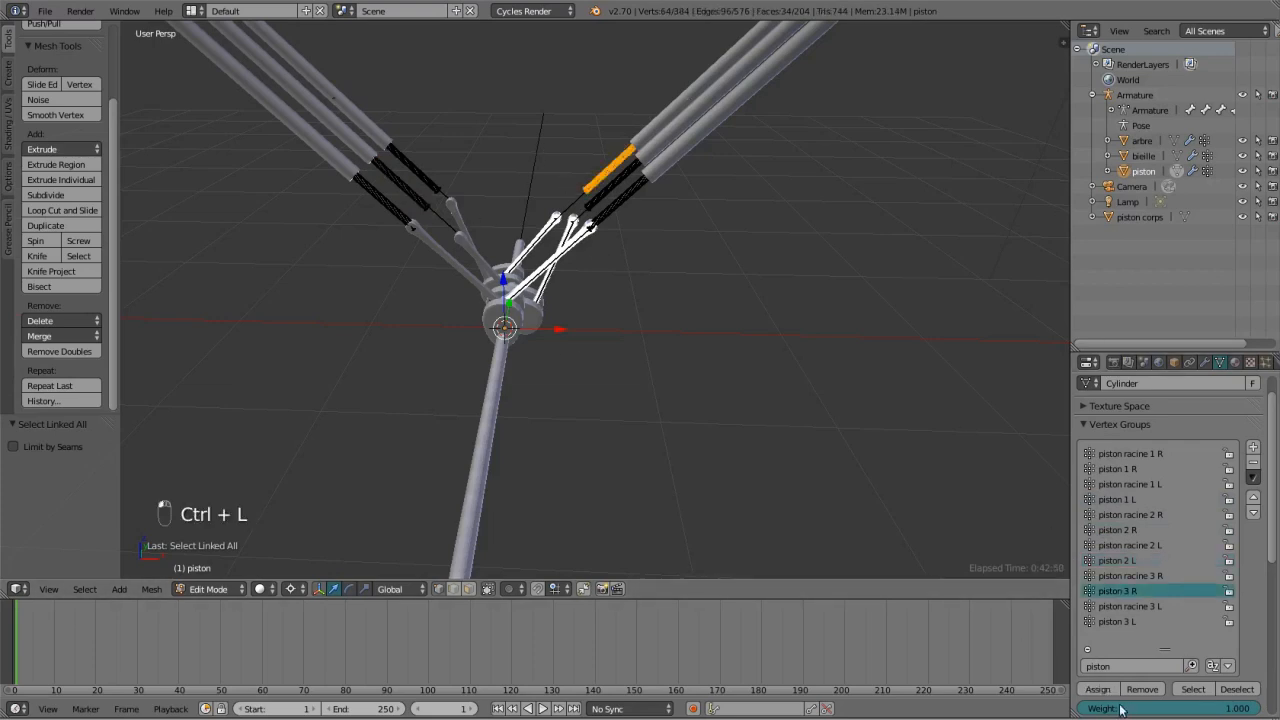
left_click(1098, 689)
Assign the complete linked geometry of the rear left piston to the "piston 3 L" vertex group and leave mesh editing.
right_click(479, 205)
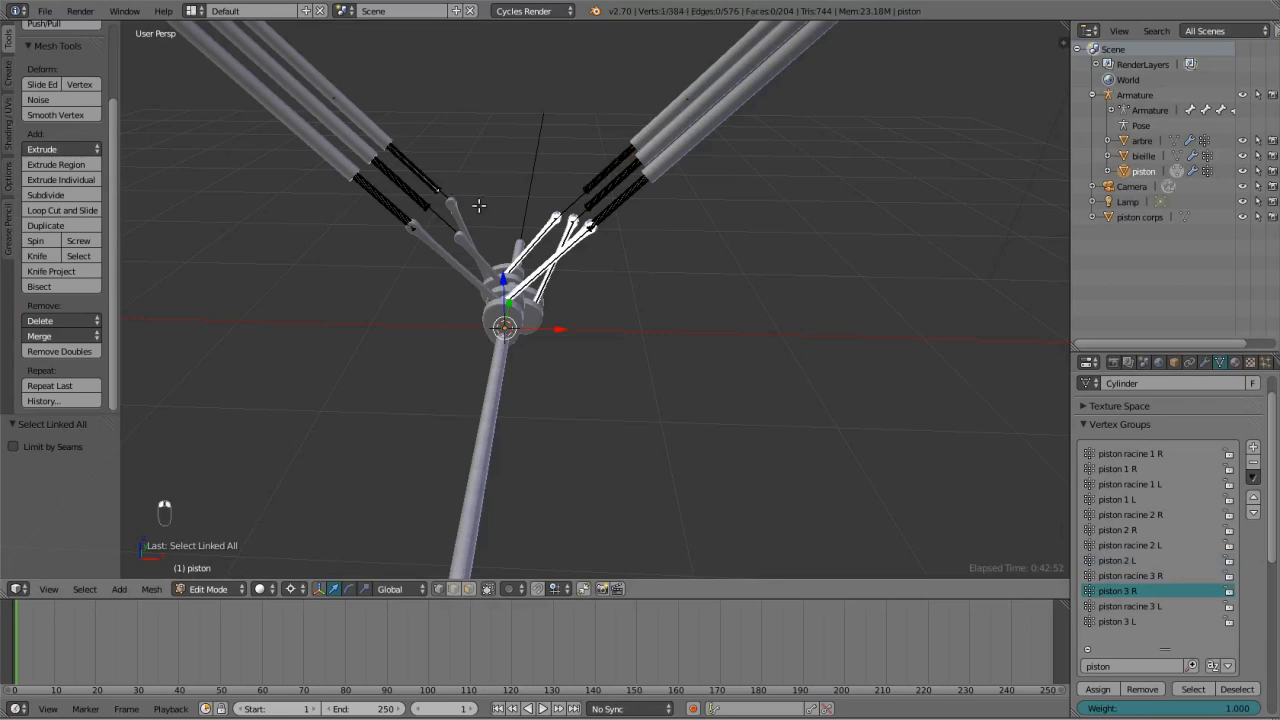
key("ctrl+l")
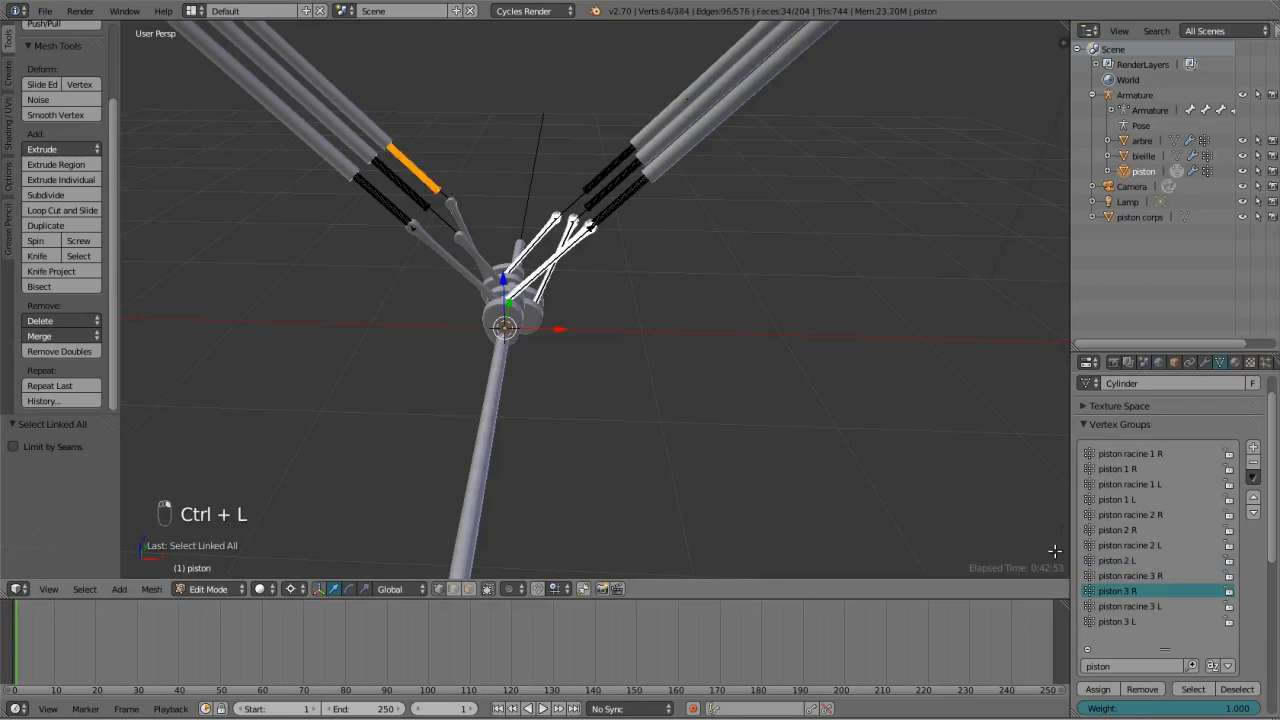
left_click(1134, 619)
left_click(1098, 689)
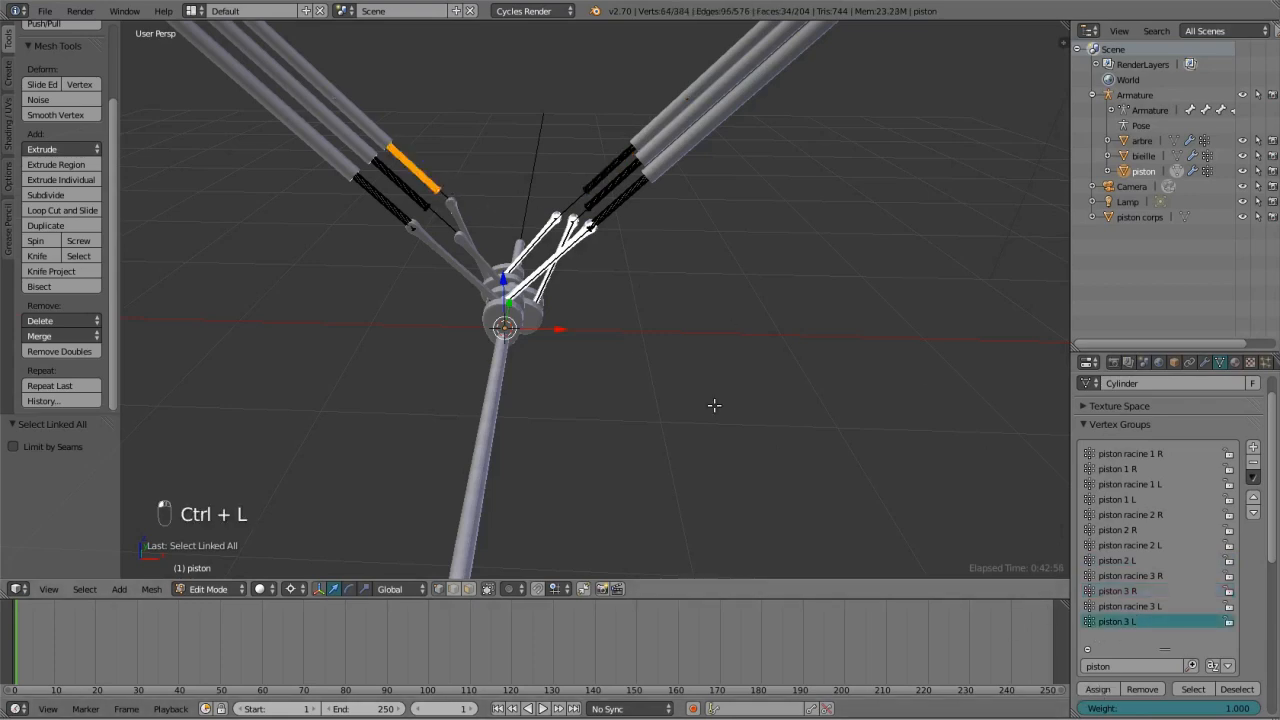
scroll(622, 335, "down", 3)
key("Tab")
Select the armature and switch it to pose mode.
scroll(581, 298, "up", 8)
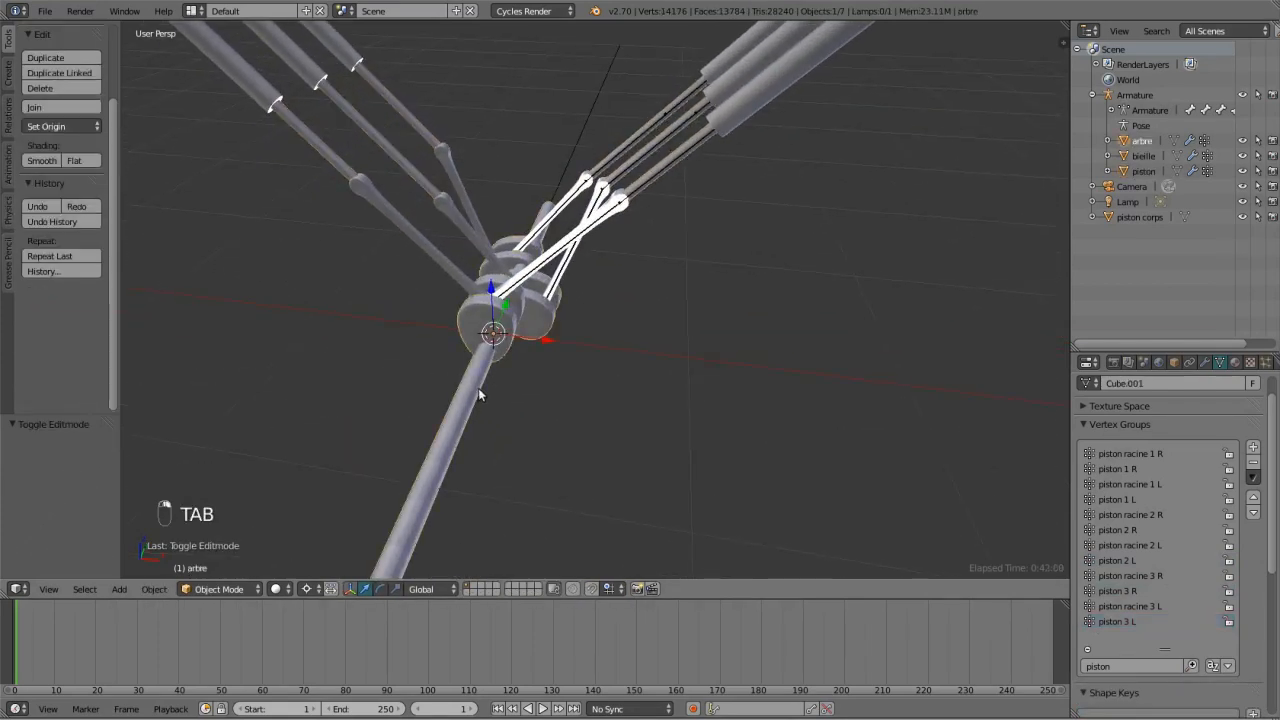
right_click(495, 318)
right_click(540, 272)
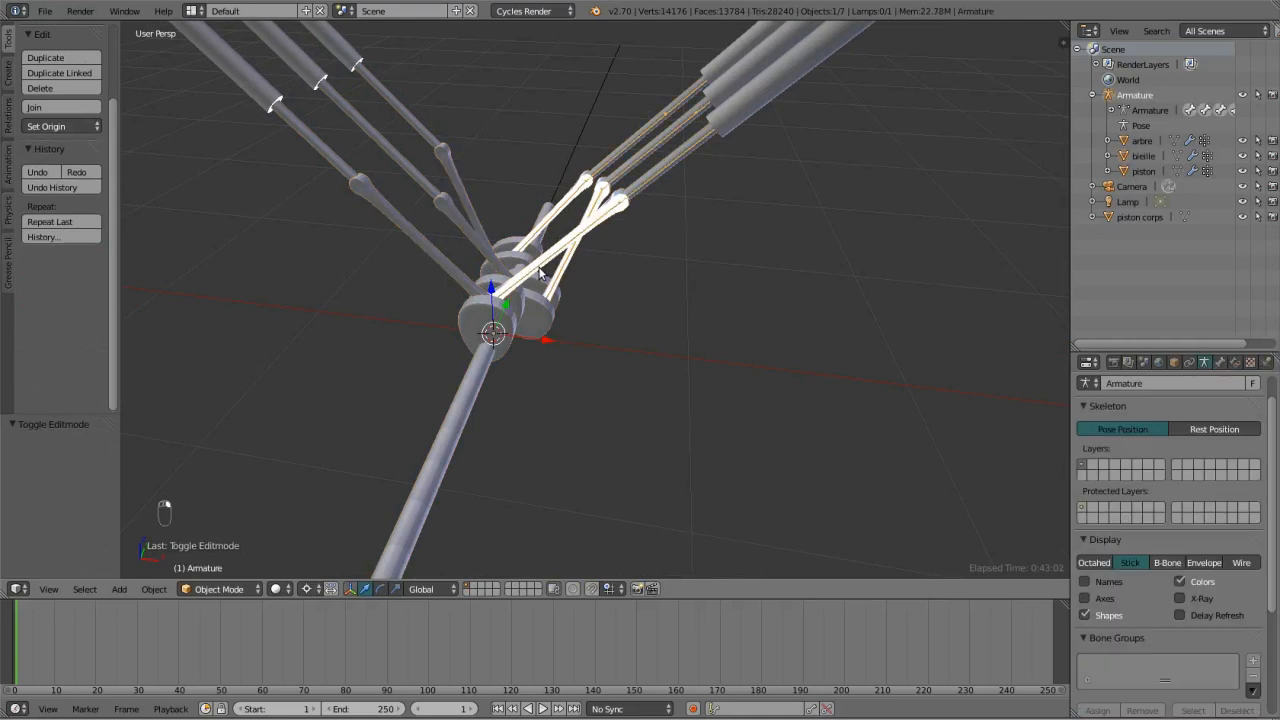
scroll(534, 325, "down", 3)
key("Tab")
key("Tab")
key("ctrl+Tab")
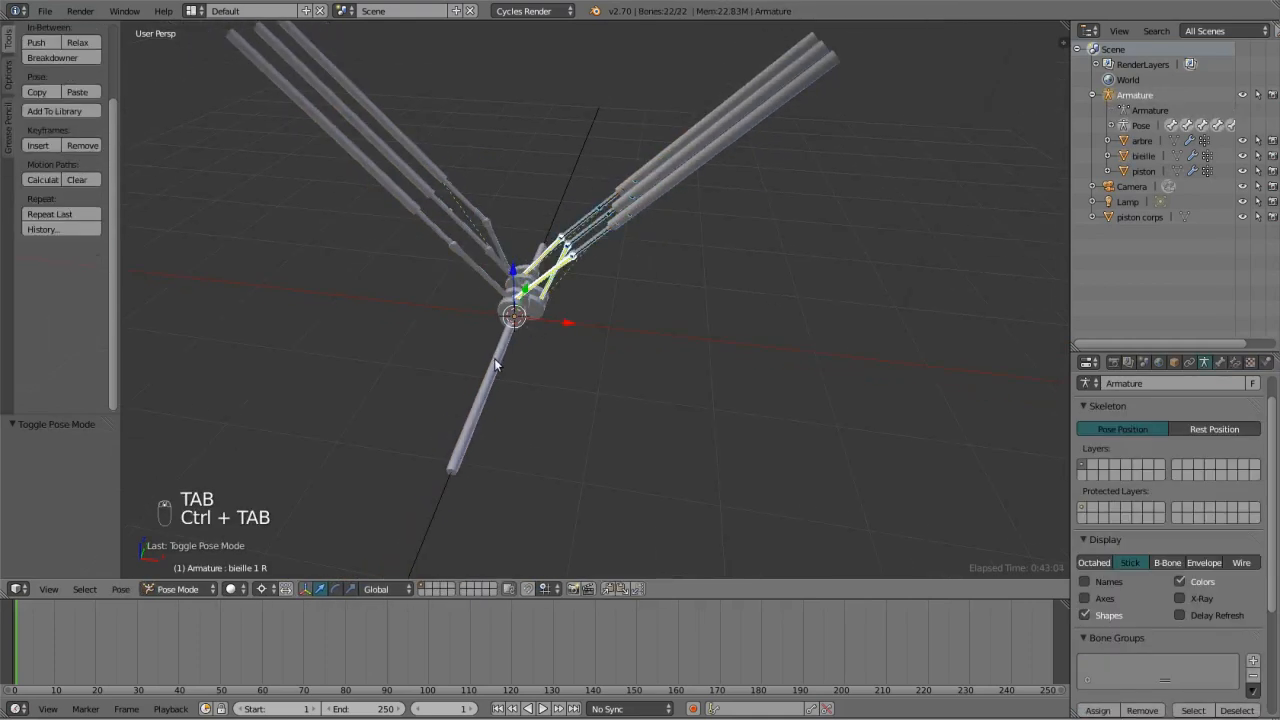
Select the "arbre maitre" bone and rotate it around the global Y axis to test the engine's motion.
right_click(465, 458)
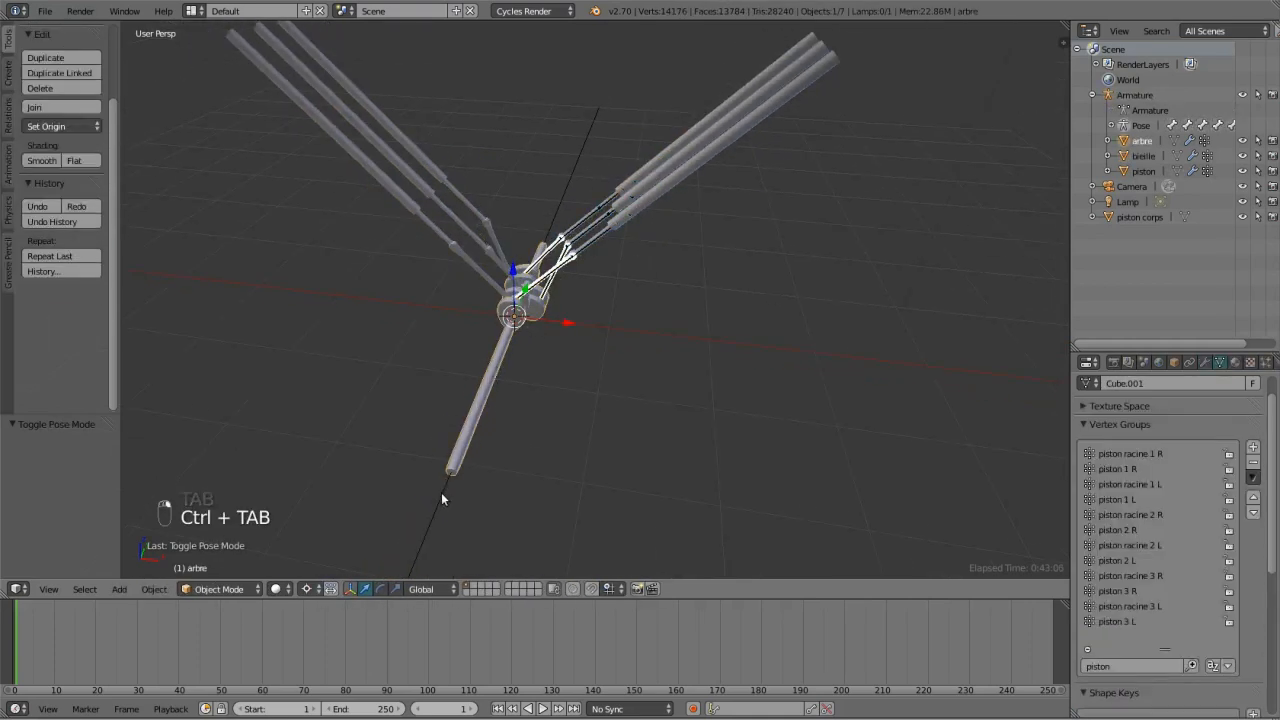
scroll(441, 492, "down", 3)
scroll(450, 484, "up", 3)
right_click(479, 412)
right_click(473, 414)
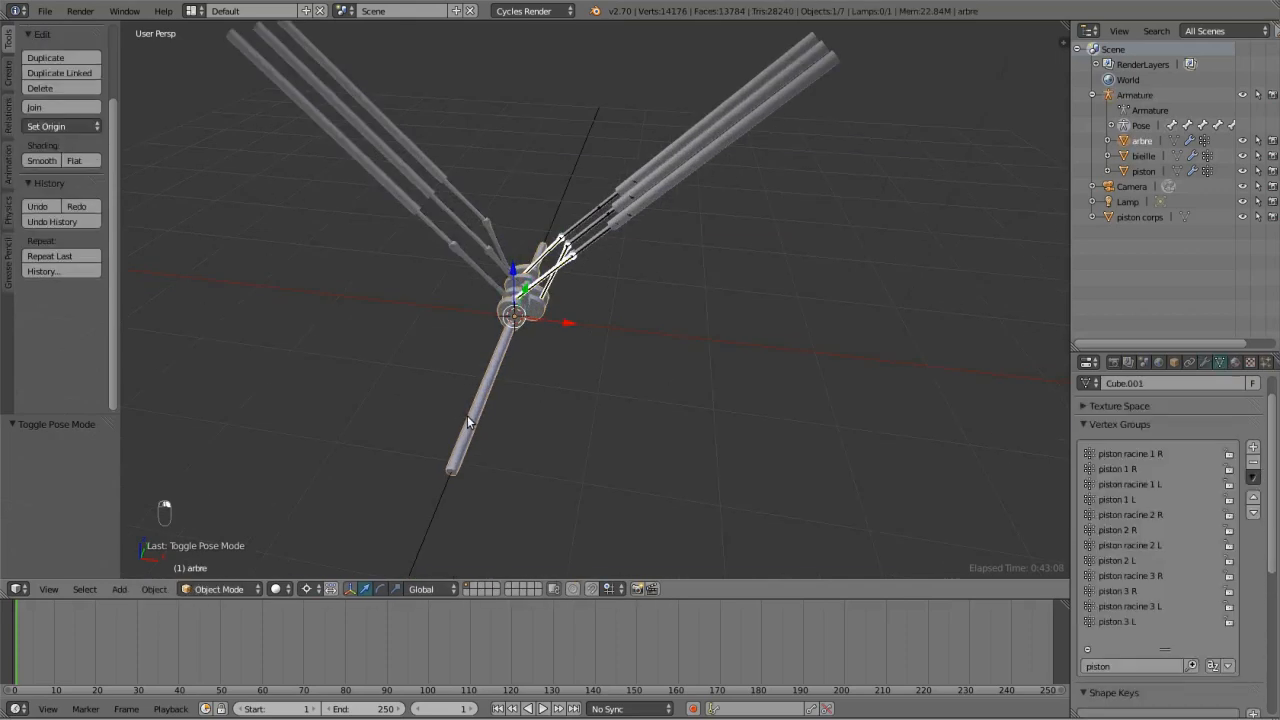
right_click(472, 417)
key("z")
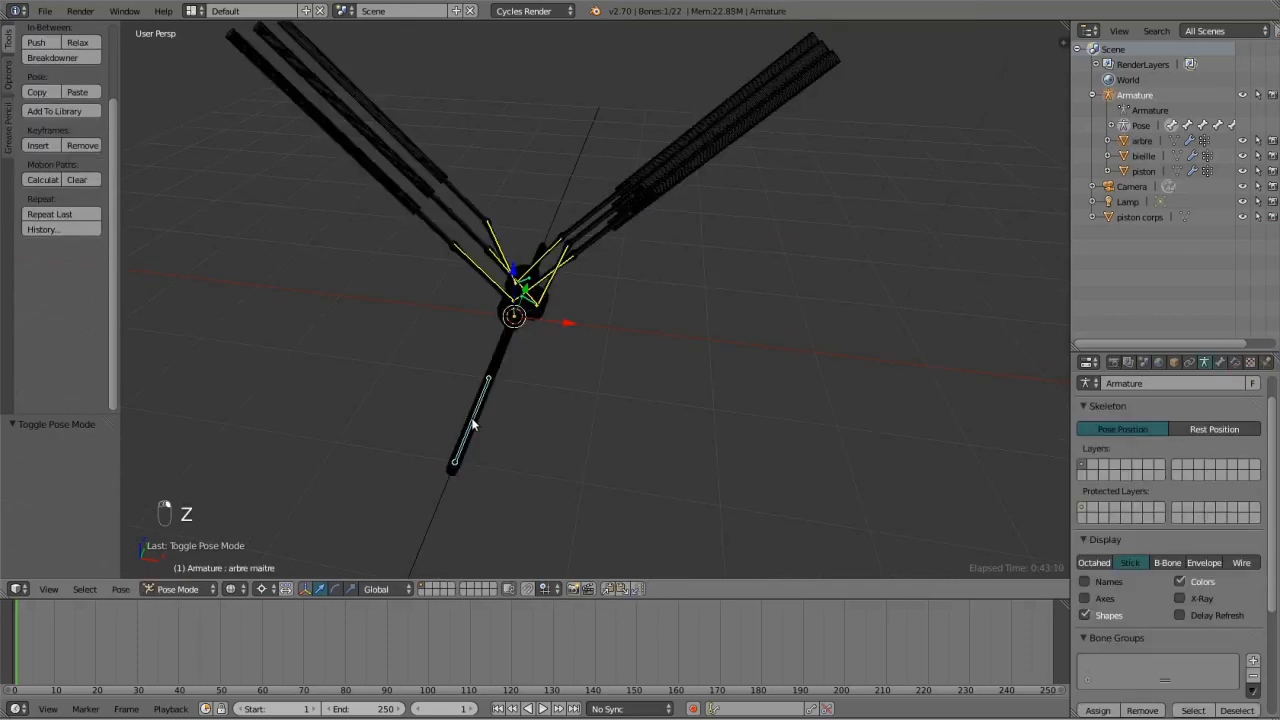
key("z")
key("r")
key("y")
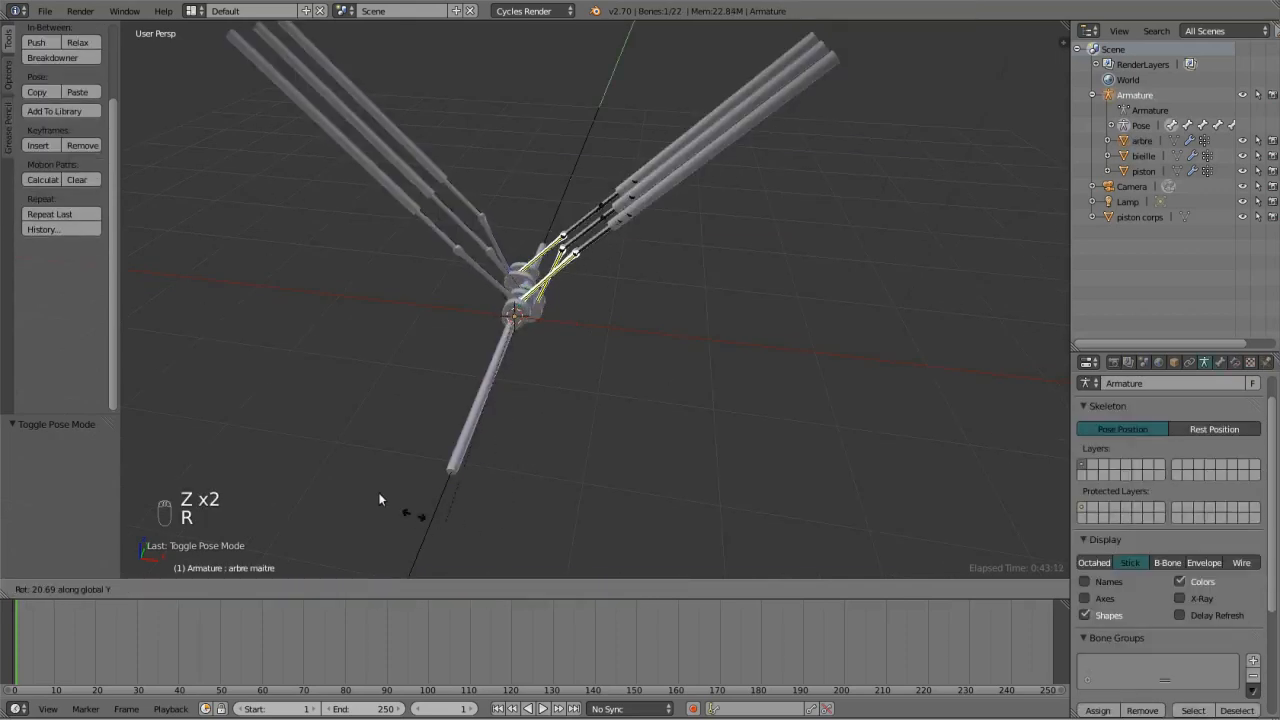
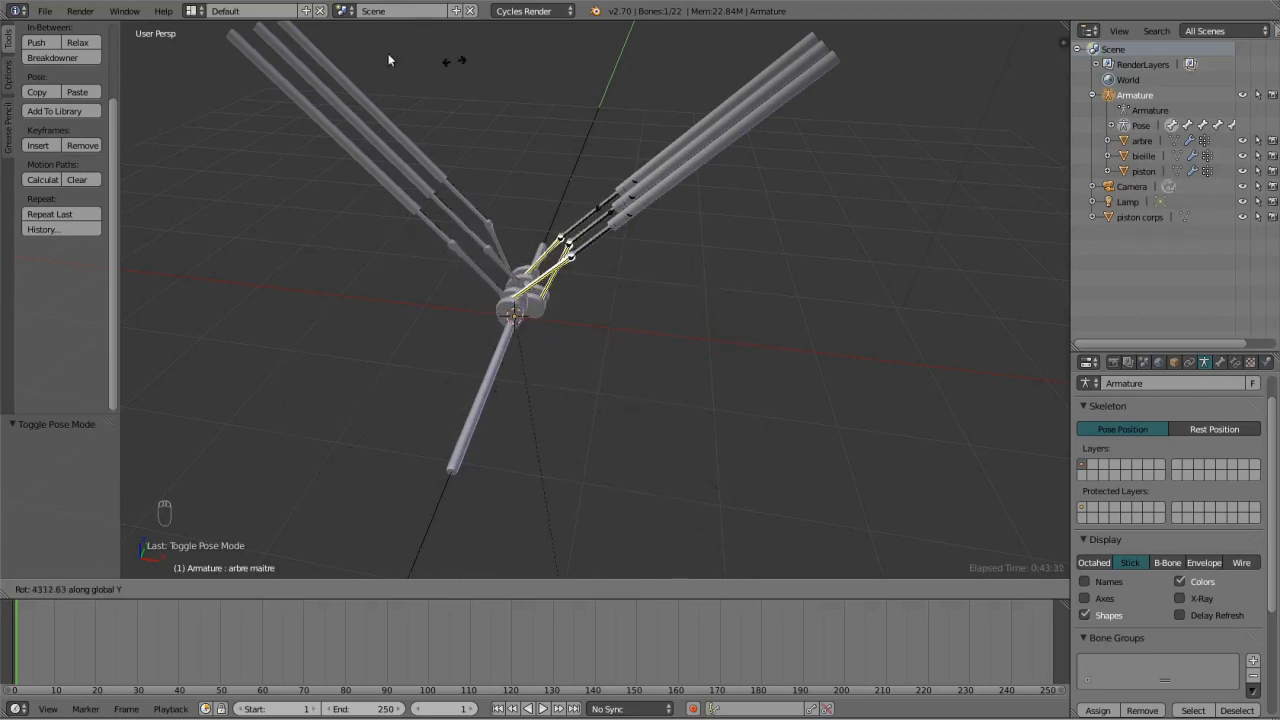
left_click(325, 394)
Return to object mode and clear the parent of the crankshaft object "arbre" to detach it from the armature.
key("Tab")
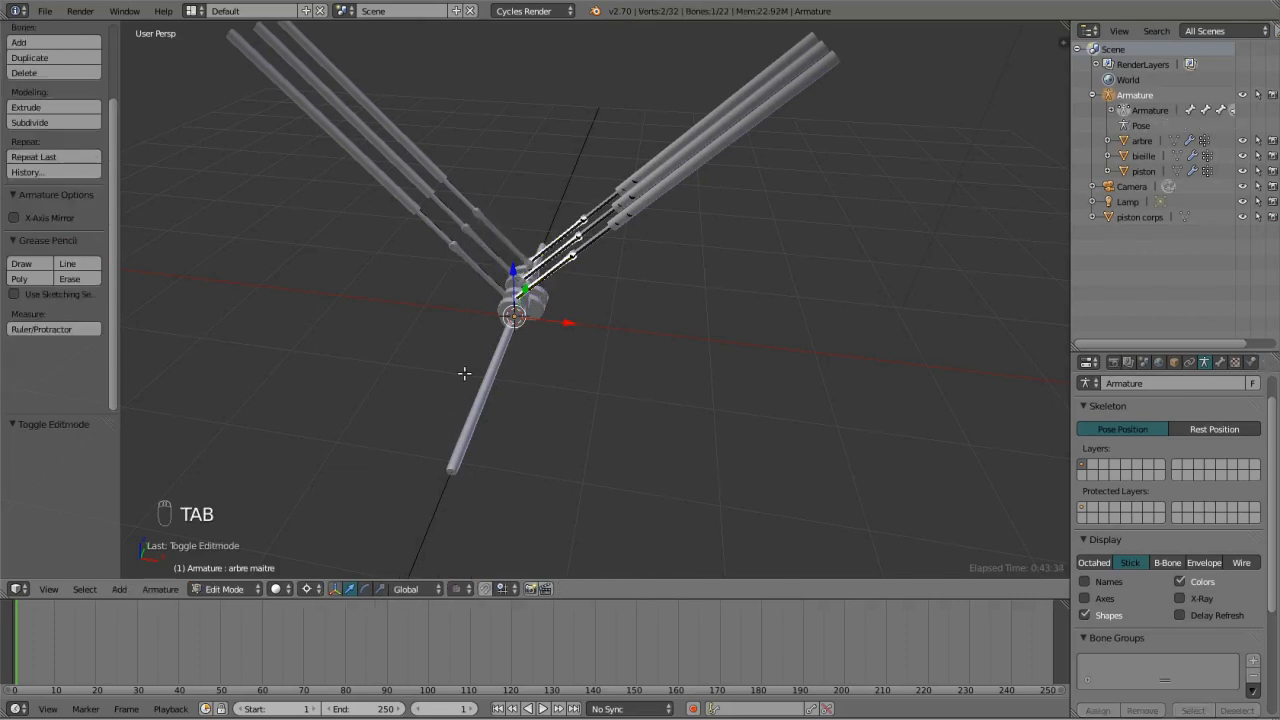
key("ctrl+Tab")
key("ctrl+Tab")
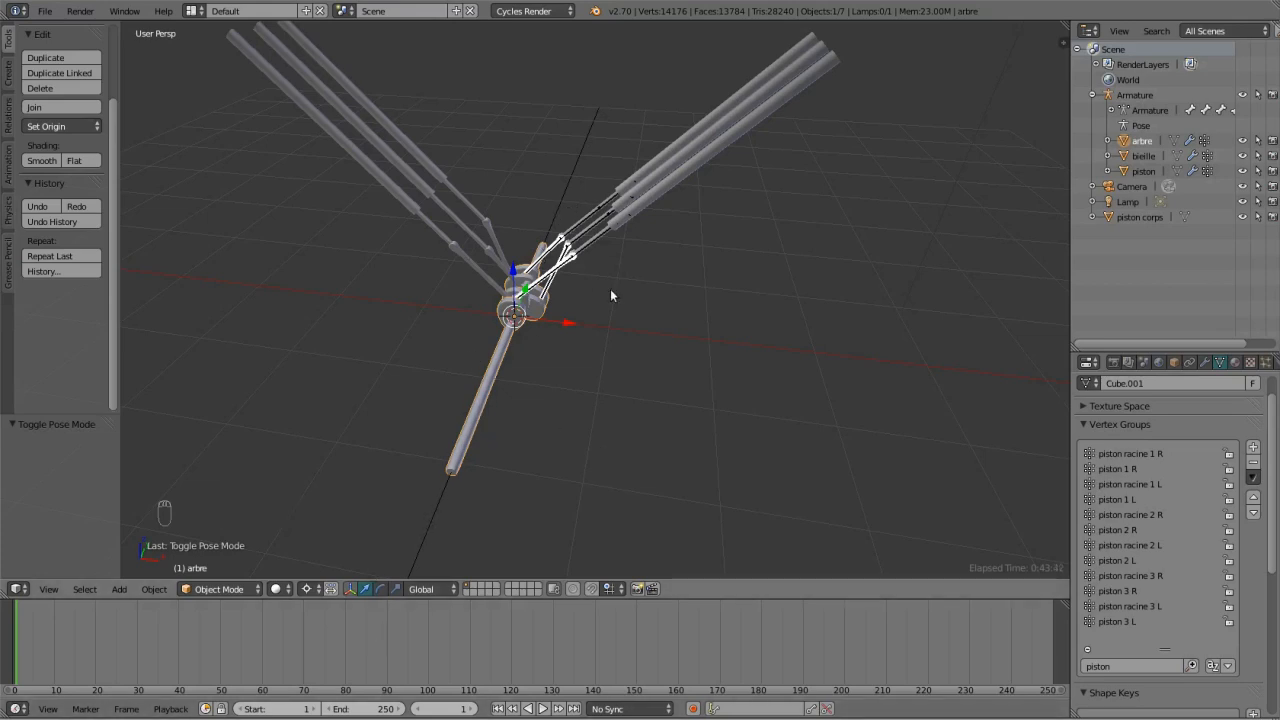
left_click(1080, 95, "ctrl")
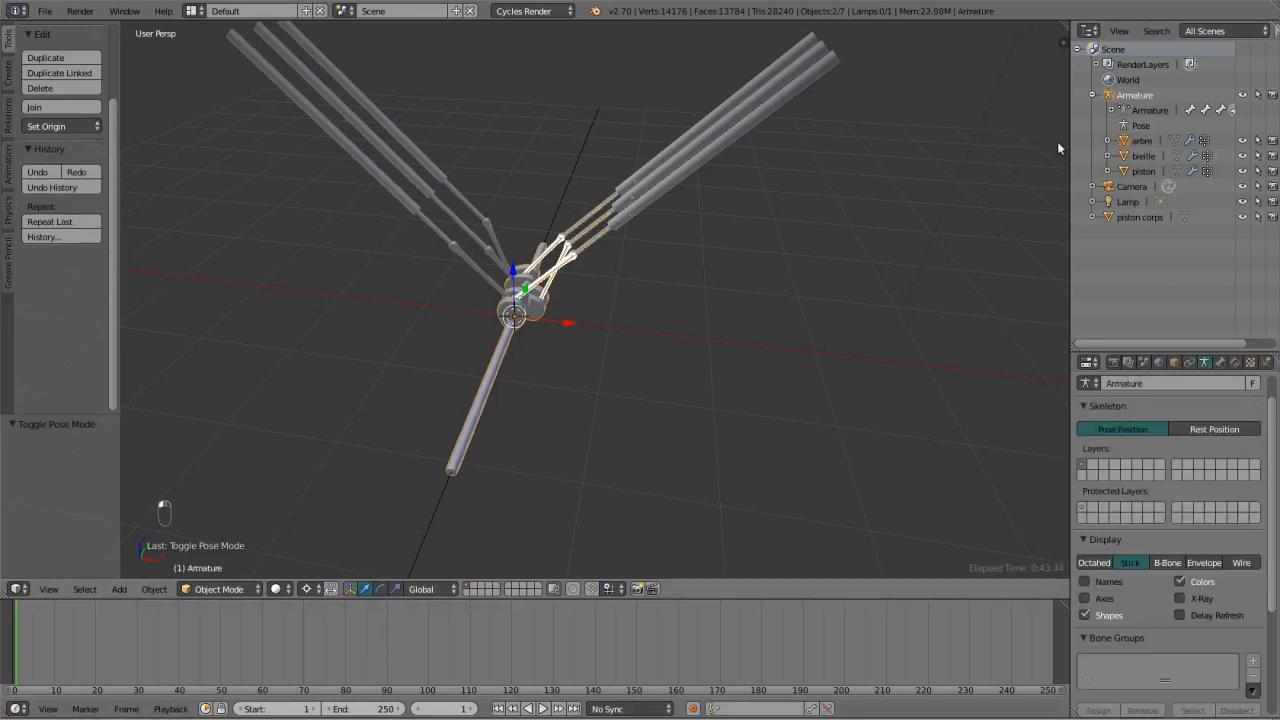
key("alt+p")
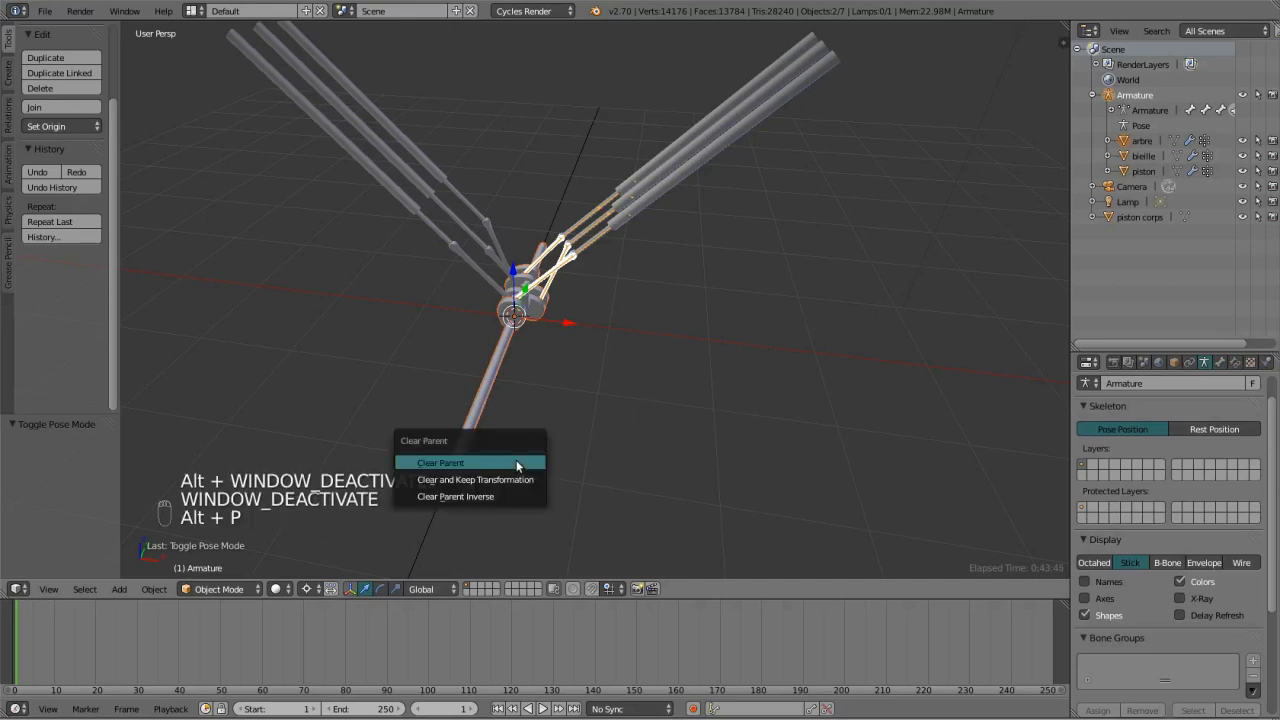
left_click(517, 464)
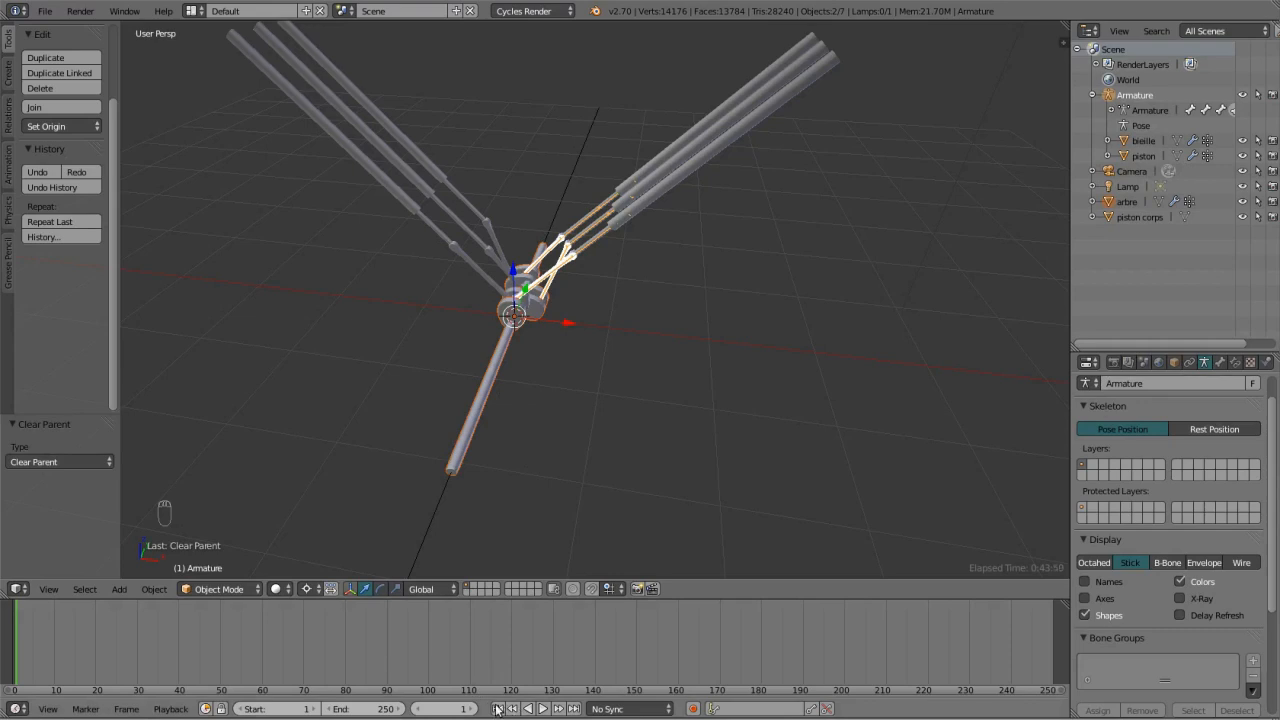
Select only the crankshaft, show its transform properties, and enlarge the timeline area below the 3D view.
scroll(527, 292, "up", 3)
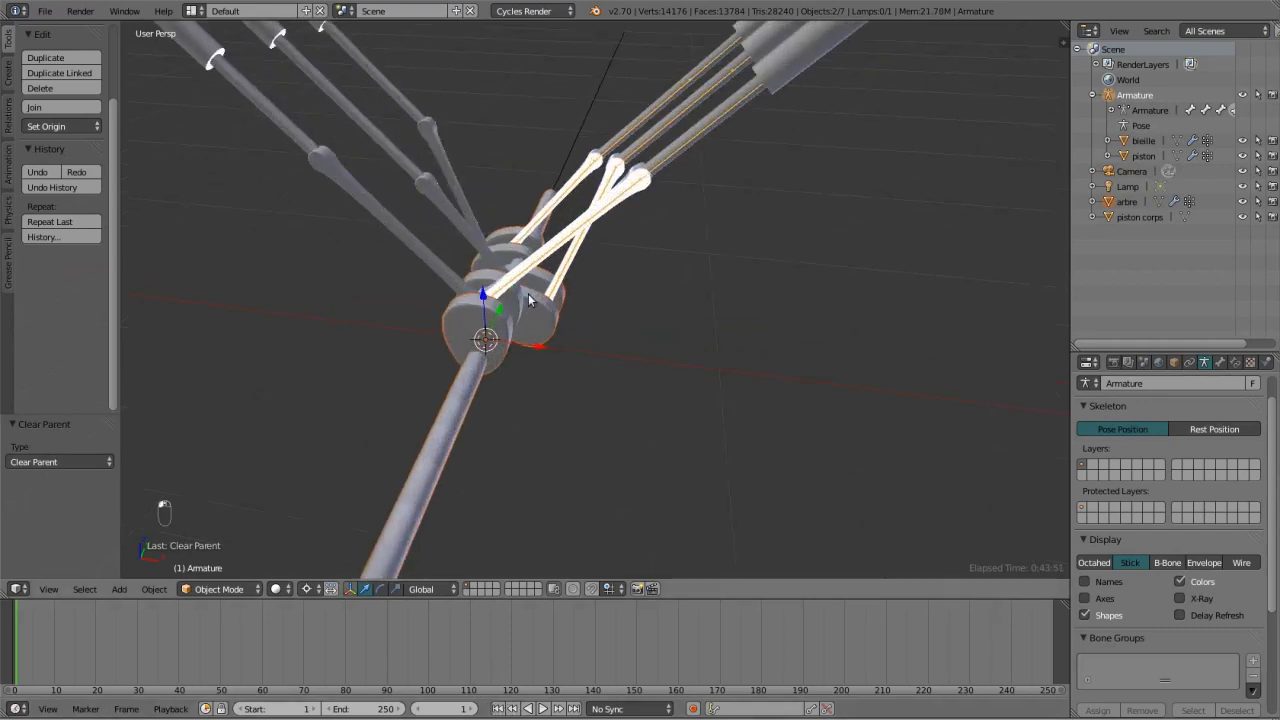
right_click(487, 358)
key("n")
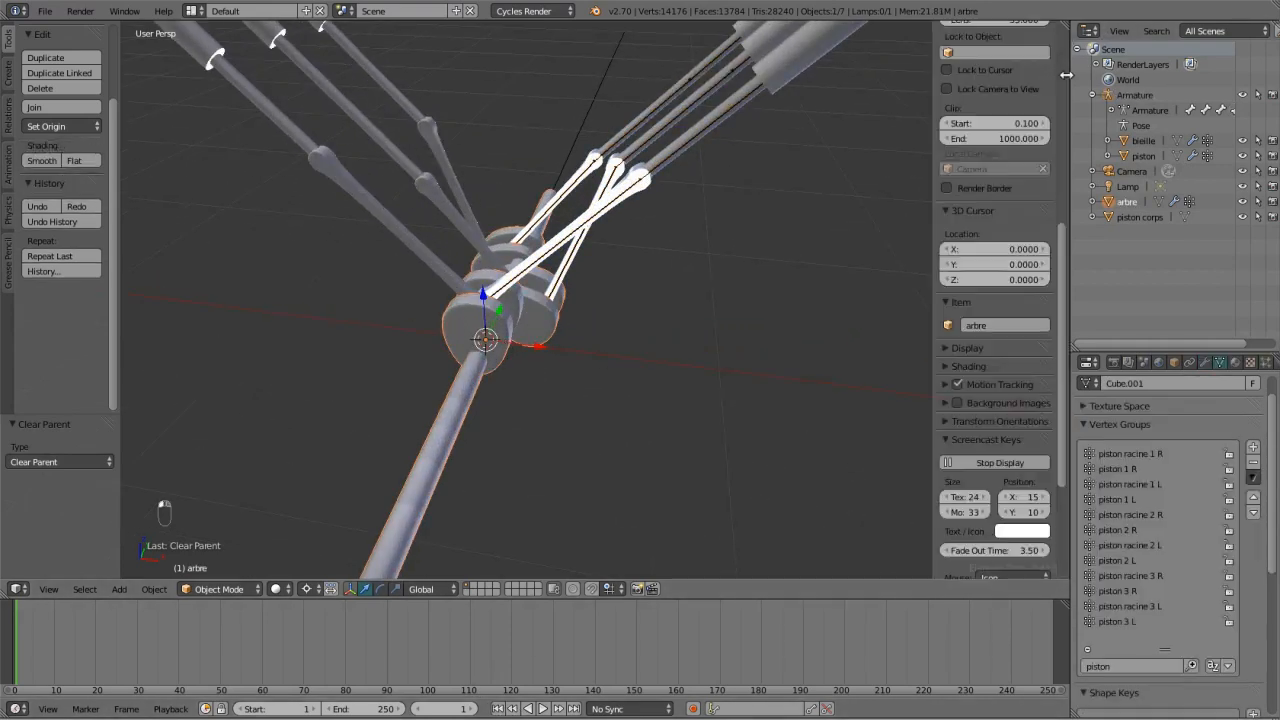
left_click_drag(751, 601, 712, 475)
scroll(959, 311, "down", 5)
scroll(957, 318, "up", 10)
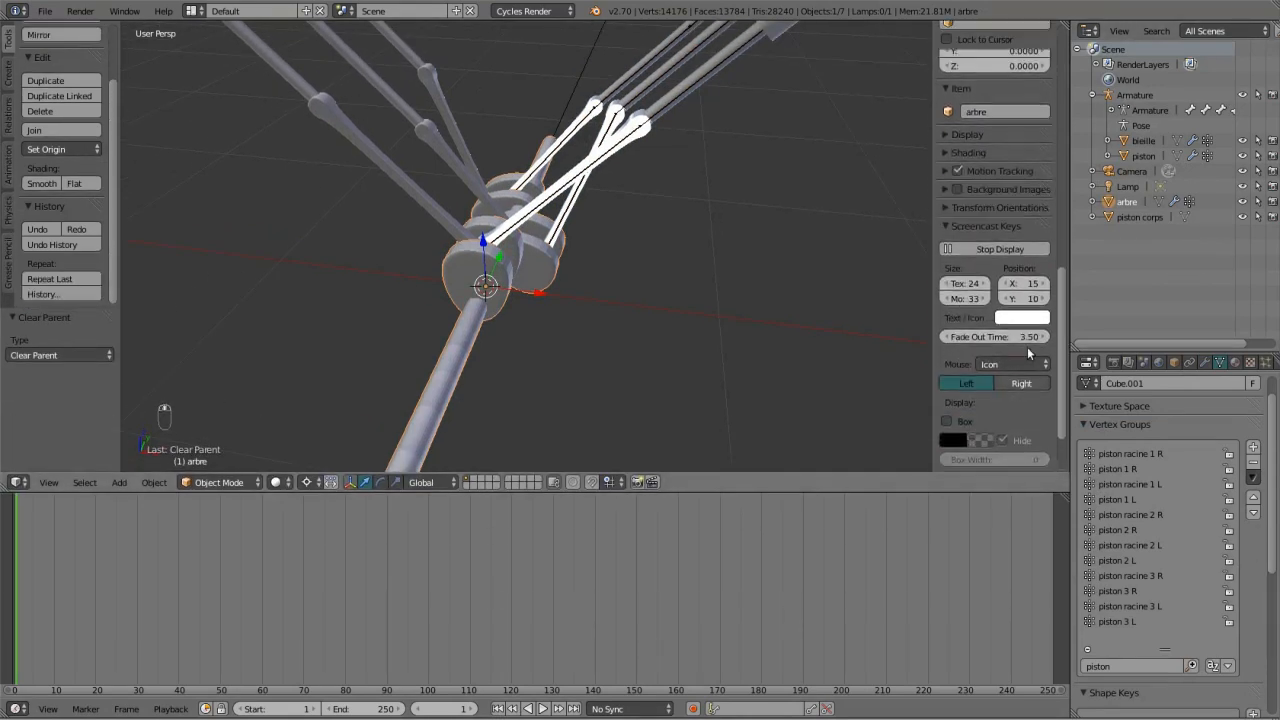
scroll(1024, 341, "up", 5)
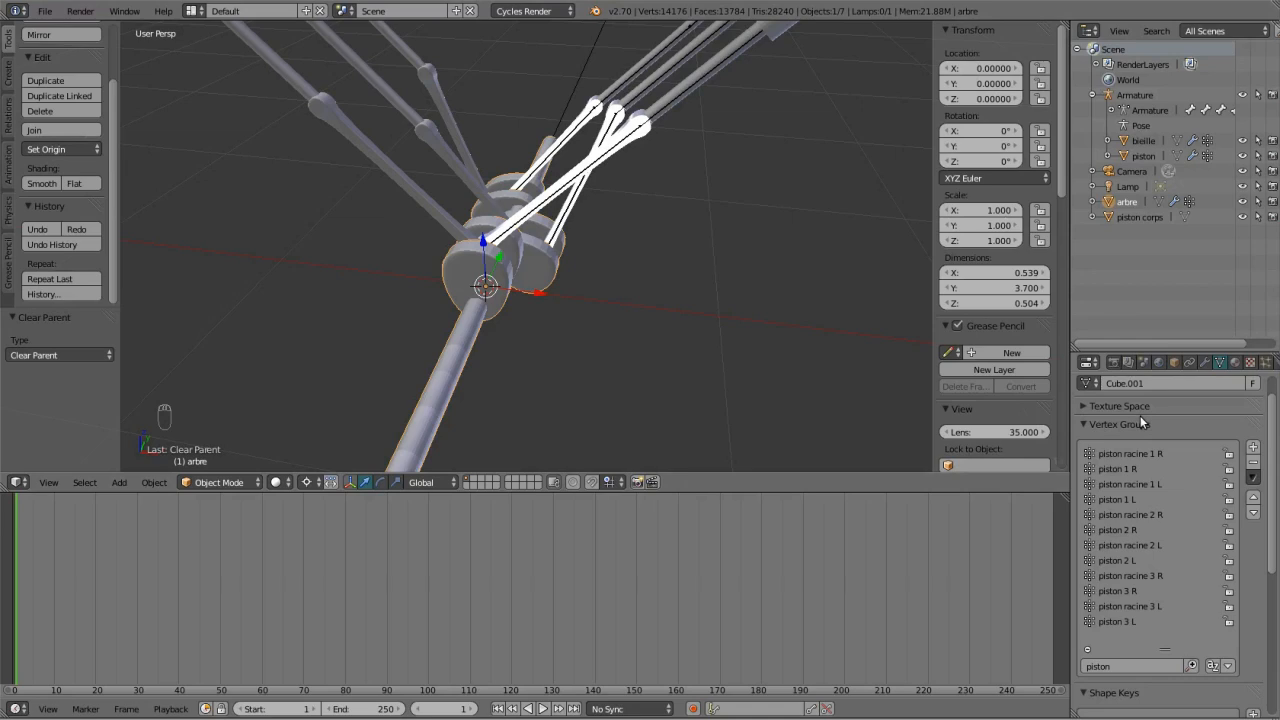
Try to rotate the crankshaft around the global Y axis.
key("r")
key("y")
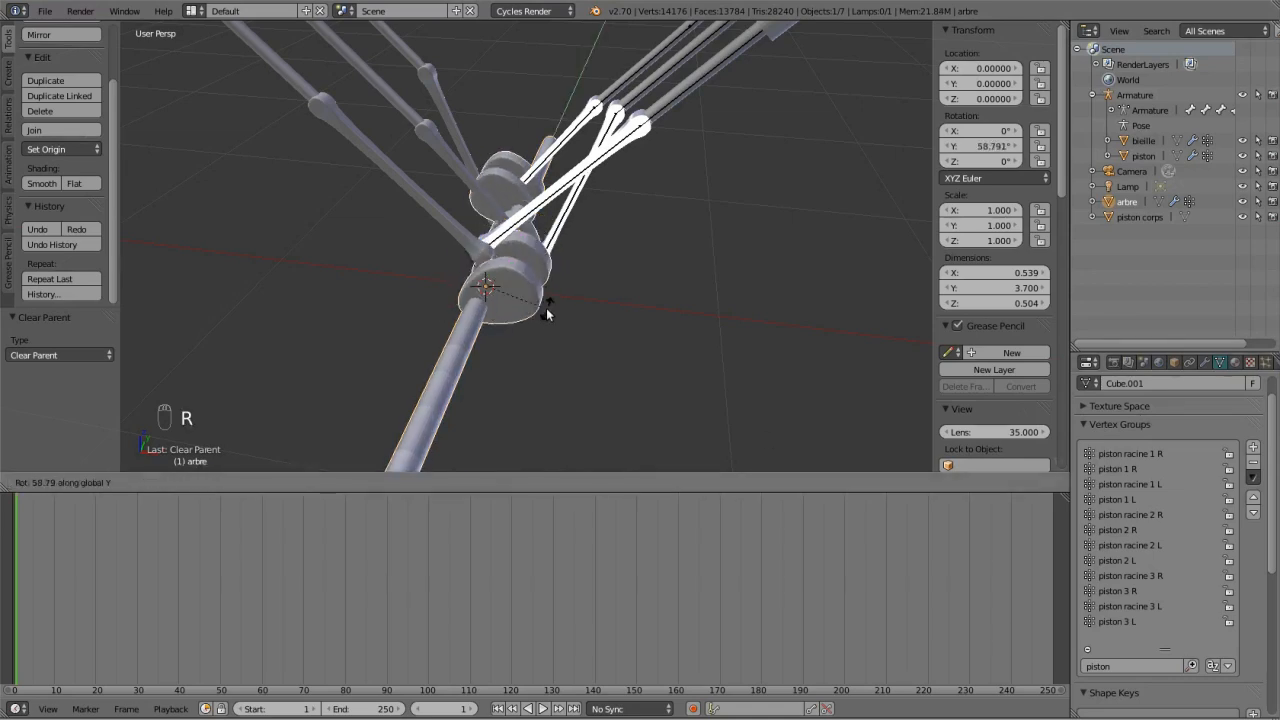
right_click(546, 313)
Add a single driver to the crankshaft's Y rotation and replace the timeline with the Graph Editor in Drivers mode.
right_click(973, 143)
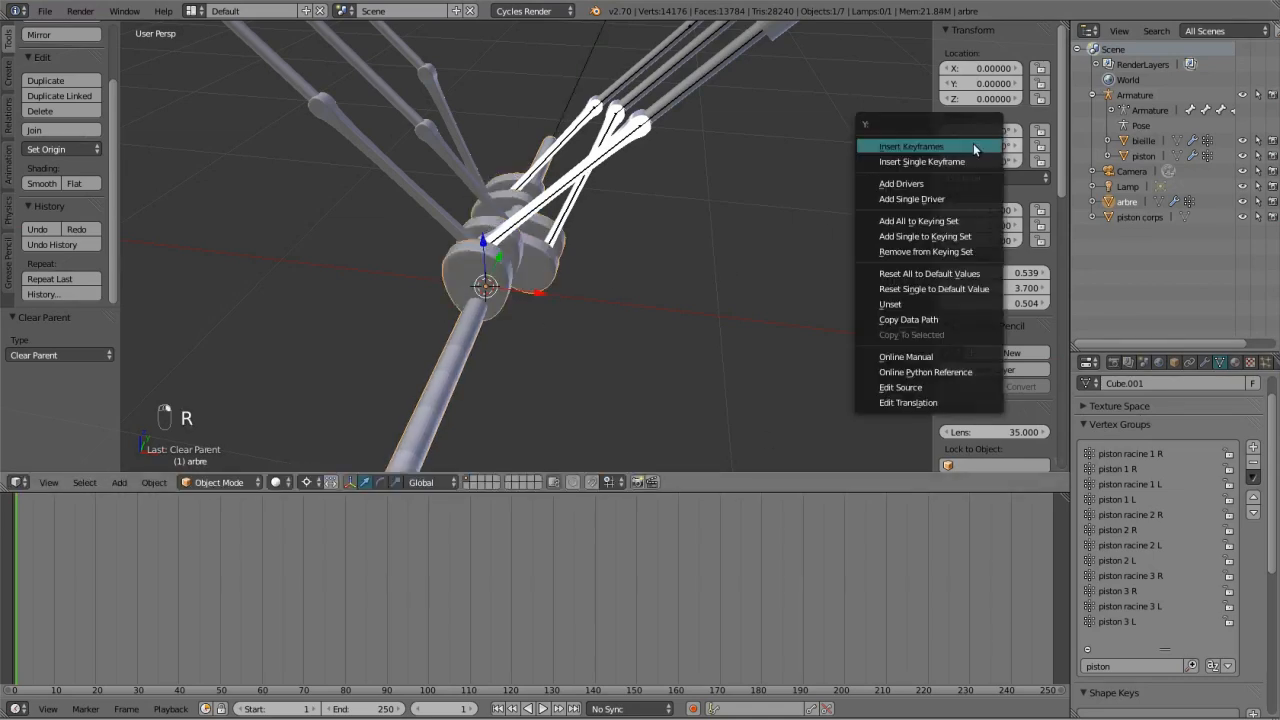
left_click(950, 197)
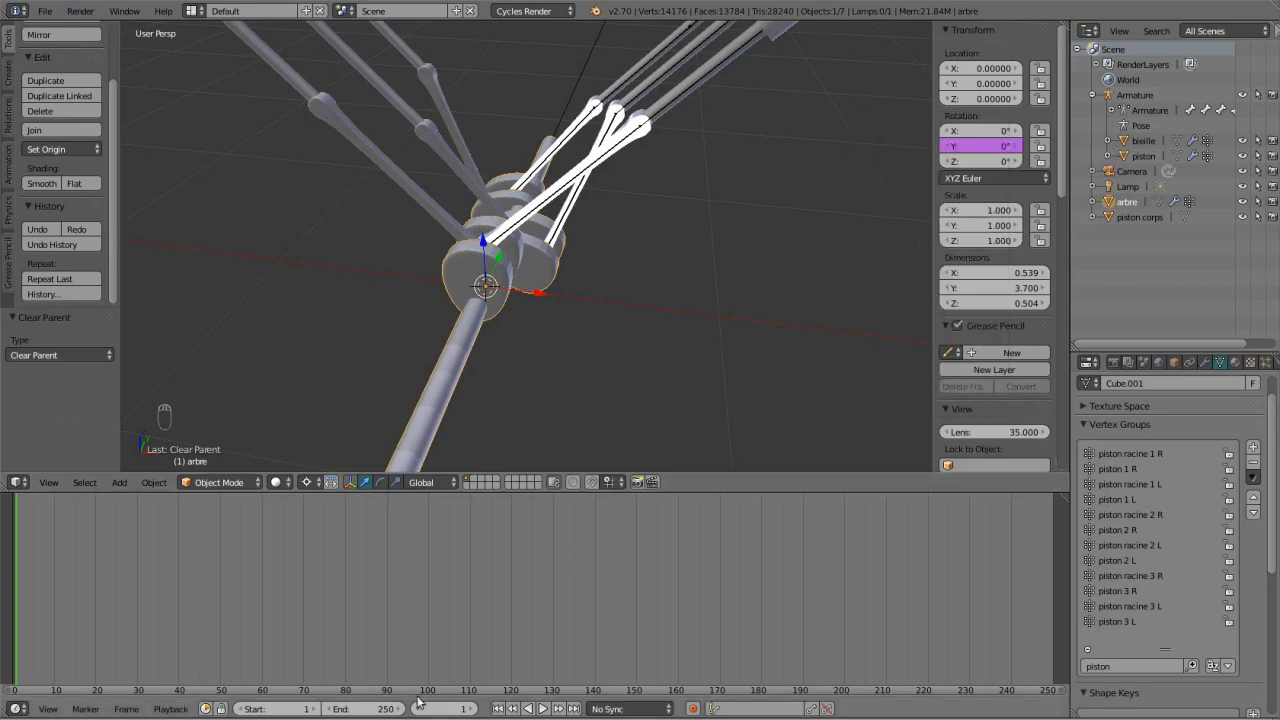
left_click(17, 709)
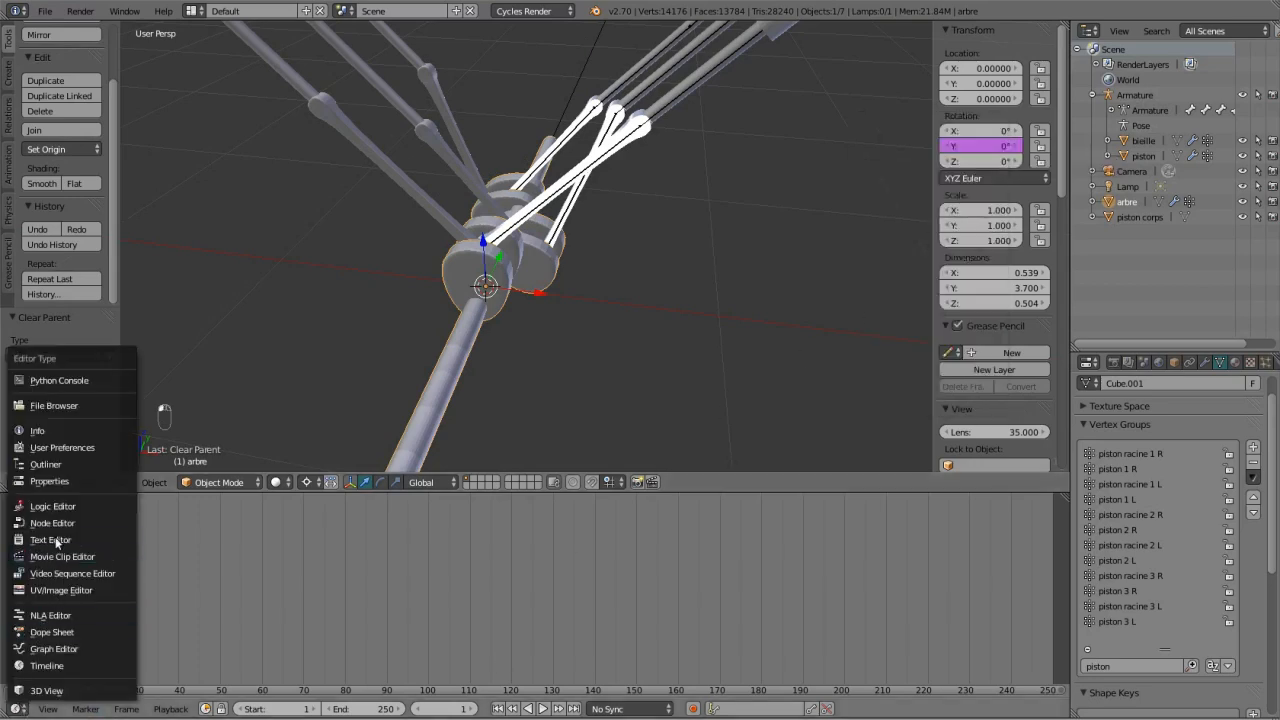
left_click(53, 591)
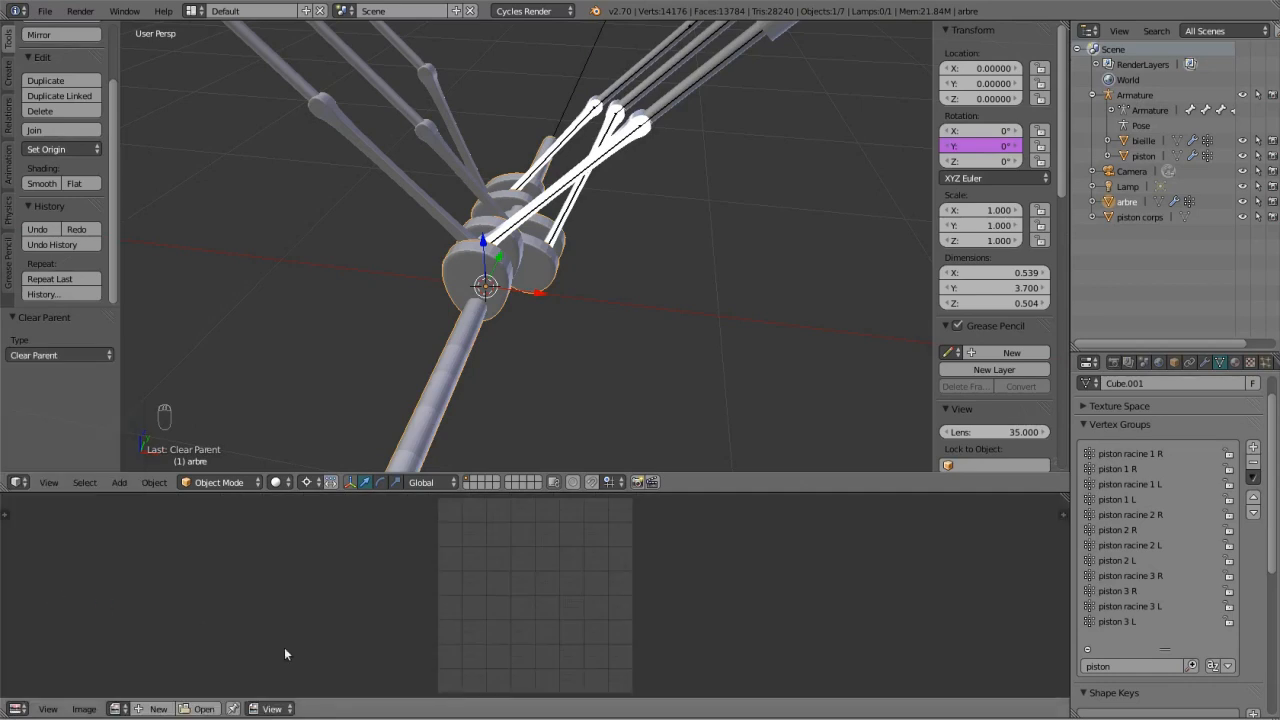
left_click(17, 711)
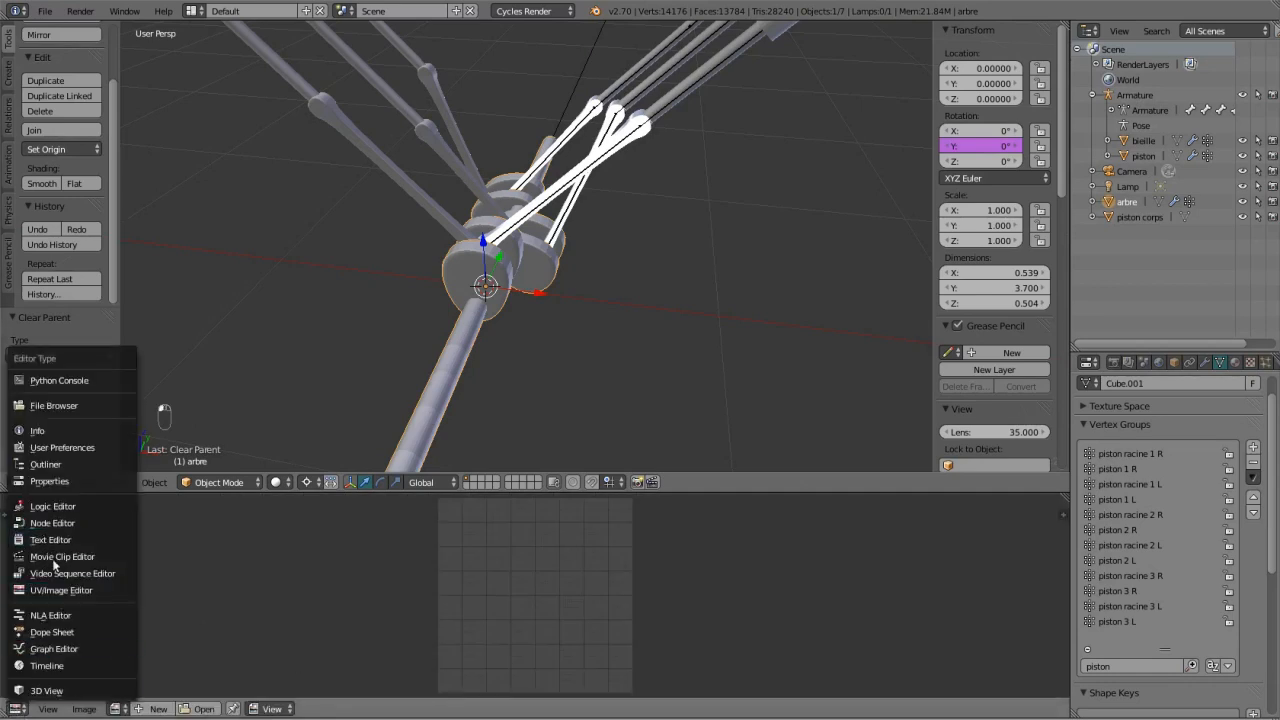
left_click(53, 649)
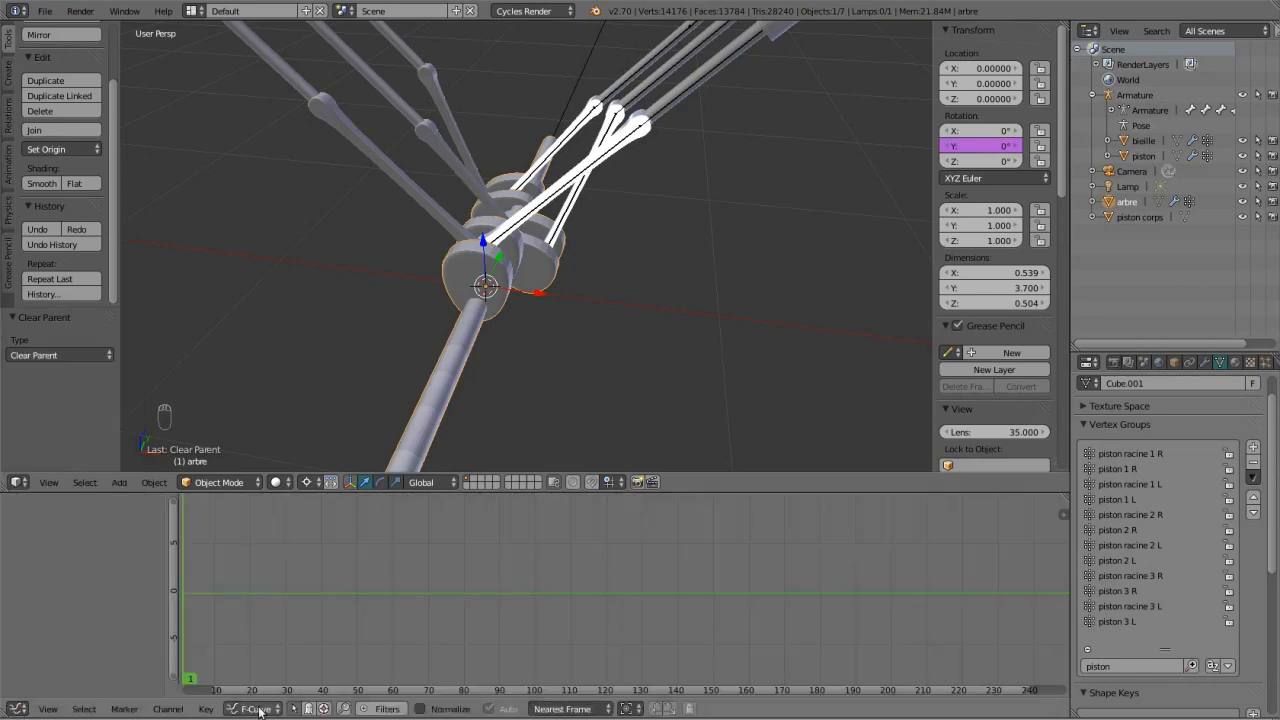
left_click(255, 708)
left_click(258, 675)
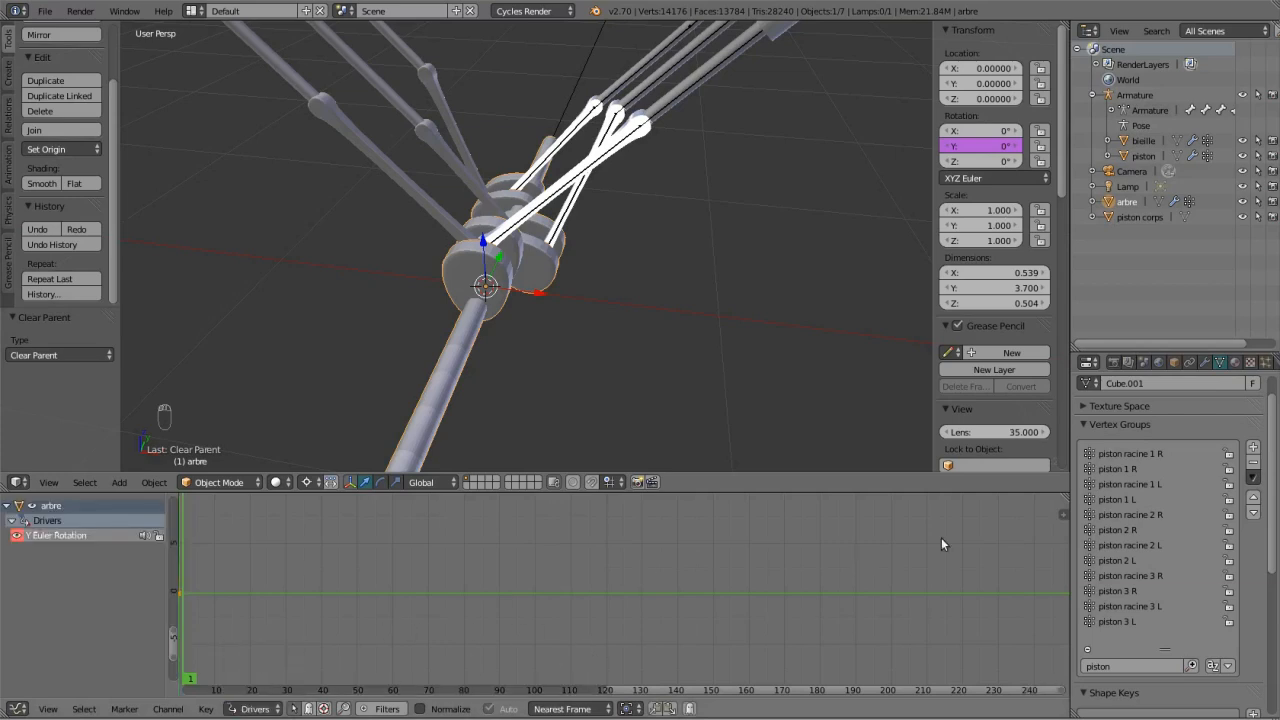
Display the driver settings for the crankshaft's Y Euler Rotation in the Graph Editor's properties.
key("n")
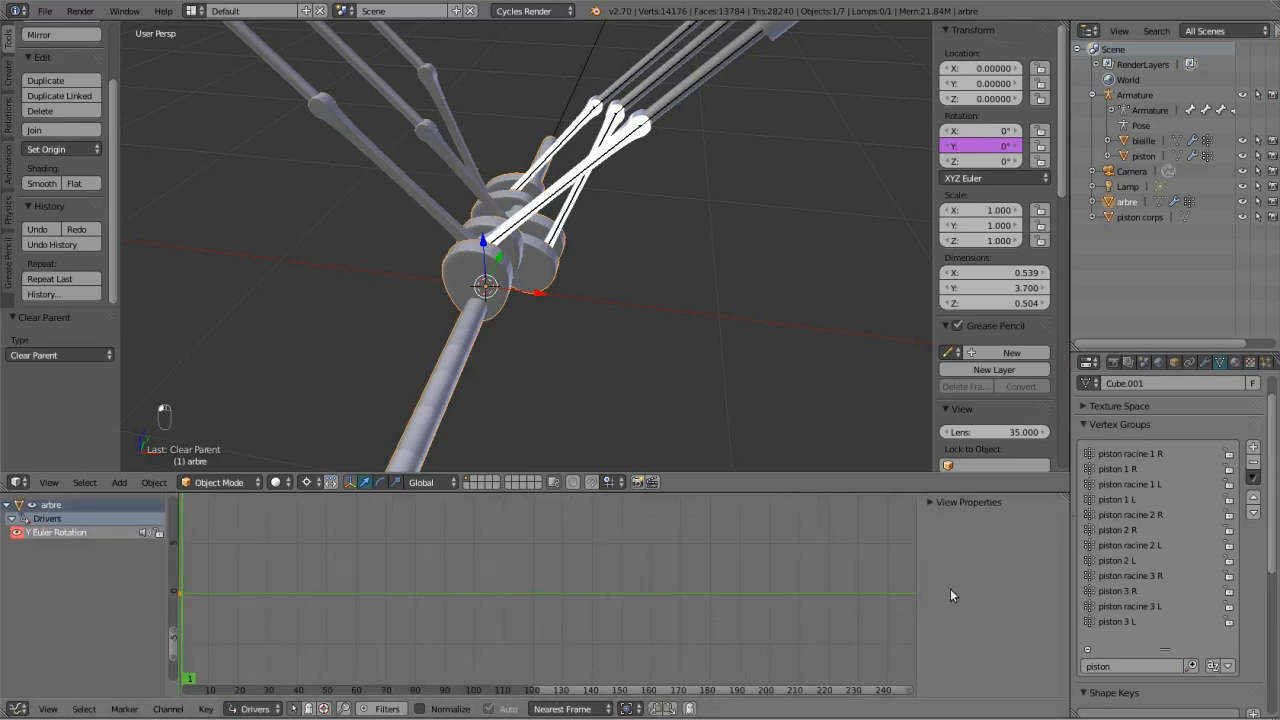
left_click(927, 502)
scroll(414, 613, "down", 1)
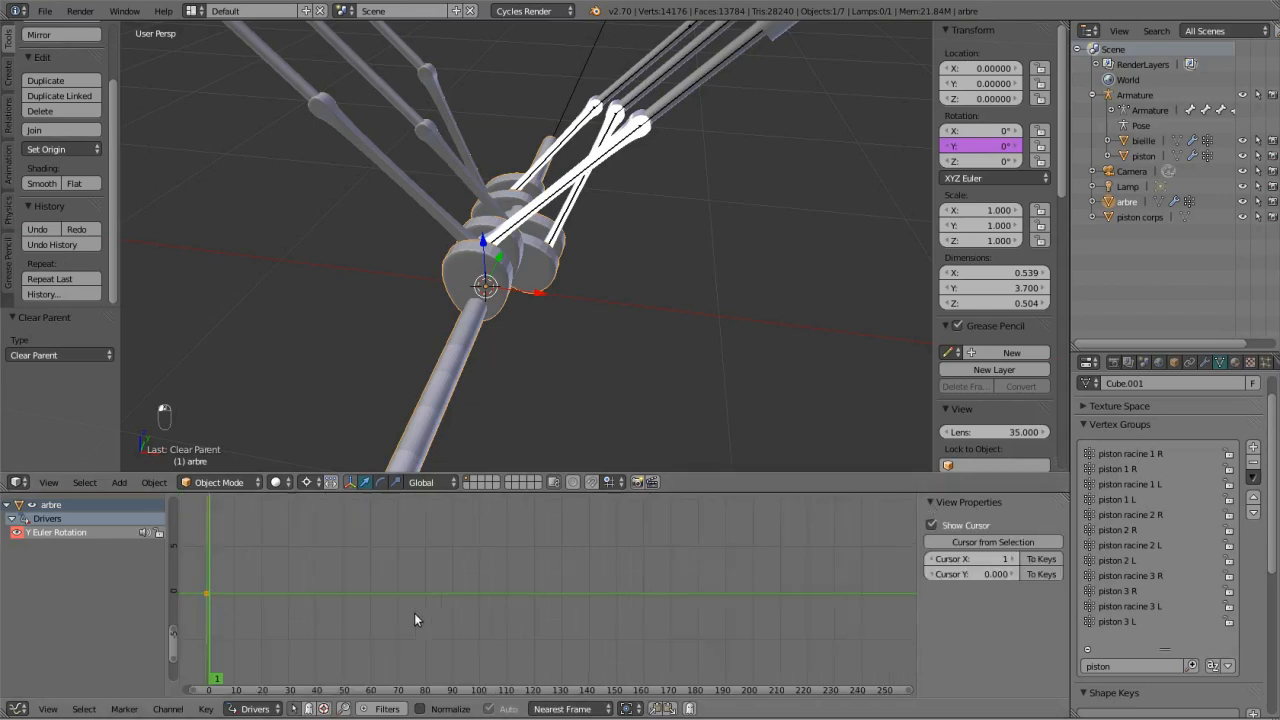
scroll(414, 613, "down", 2)
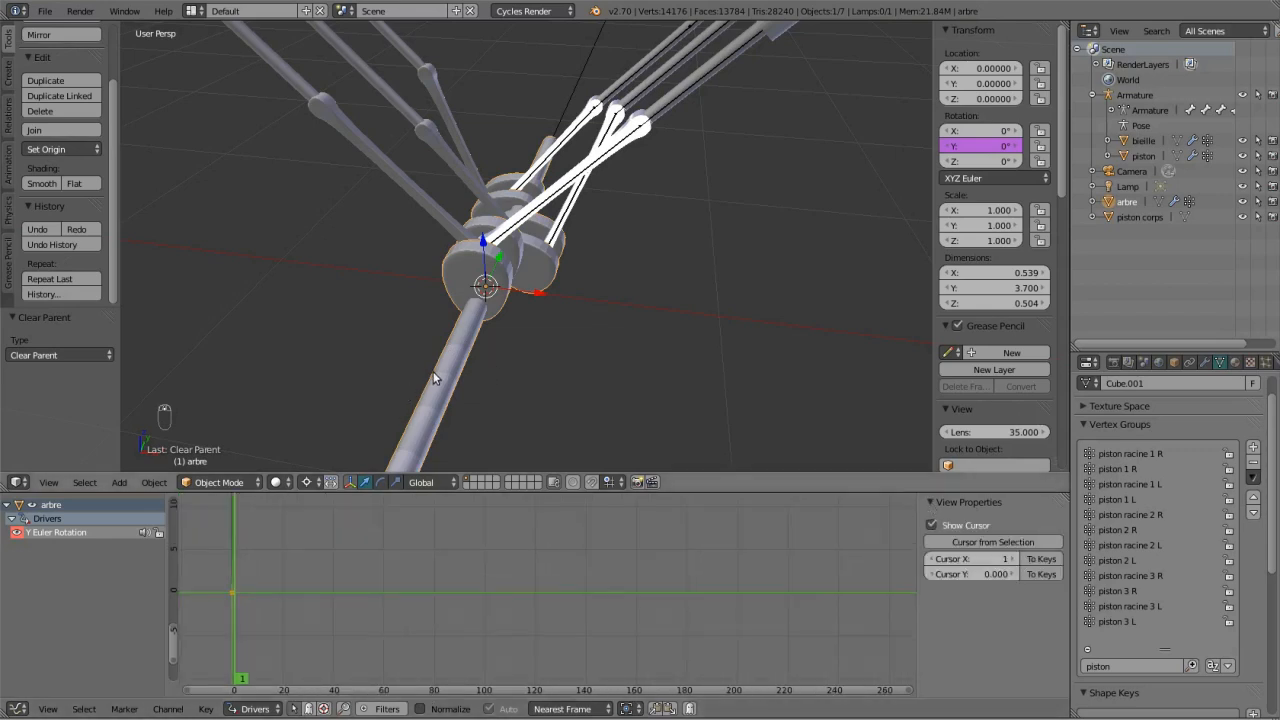
right_click(295, 588)
scroll(971, 621, "down", 4)
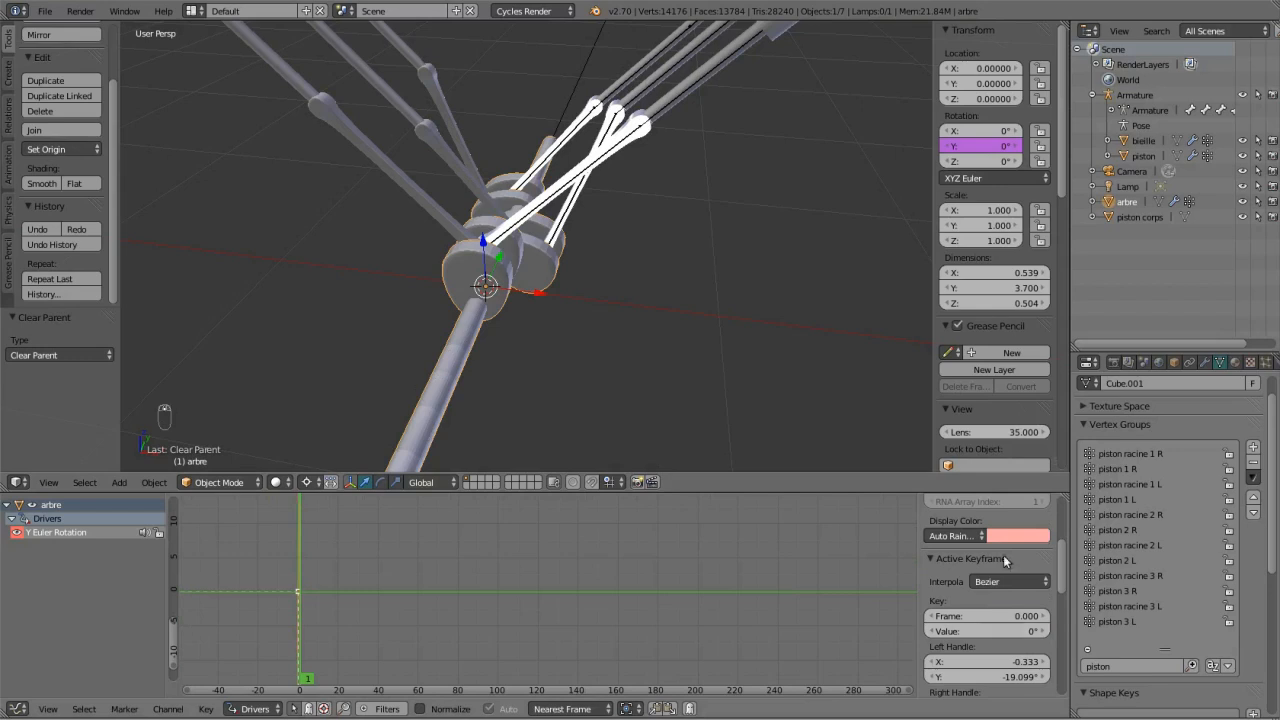
scroll(1005, 575, "down", 4)
scroll(1005, 575, "down", 1)
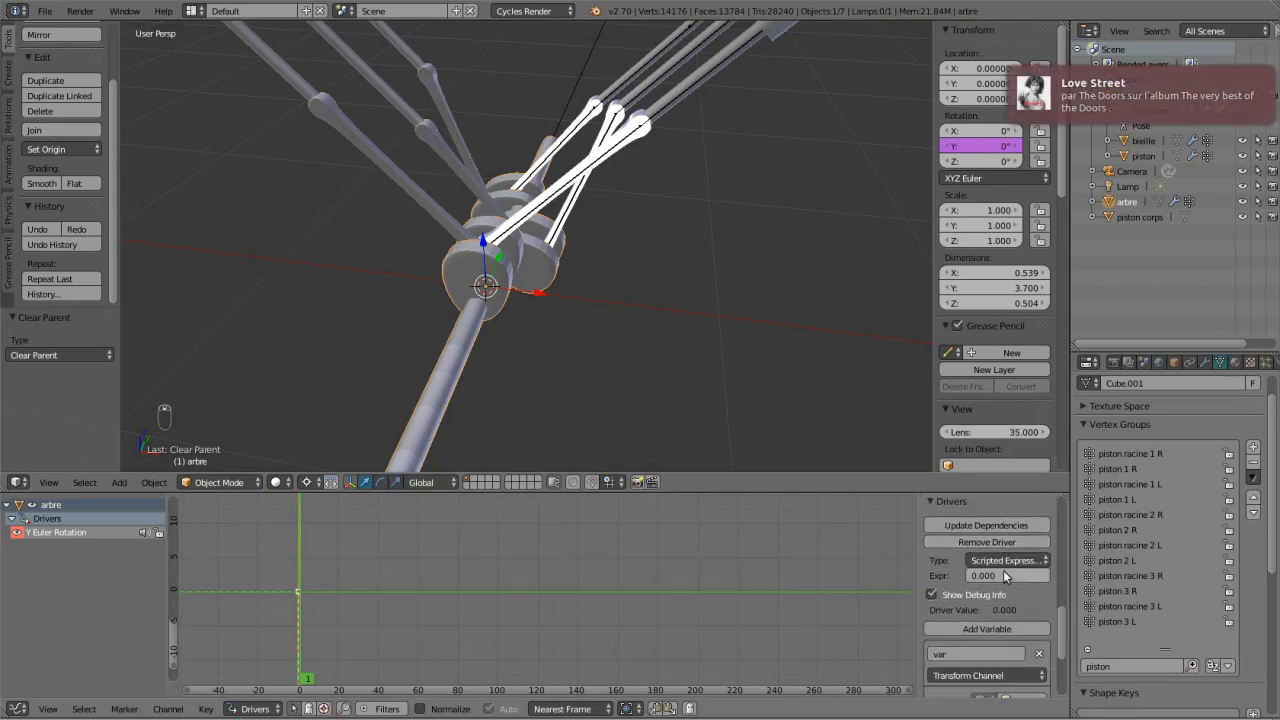
Target the driver variable at the Armature's bone arbre maitre and set its transform channel type to Y Rotation.
scroll(1005, 575, "down", 4)
left_click(1010, 573)
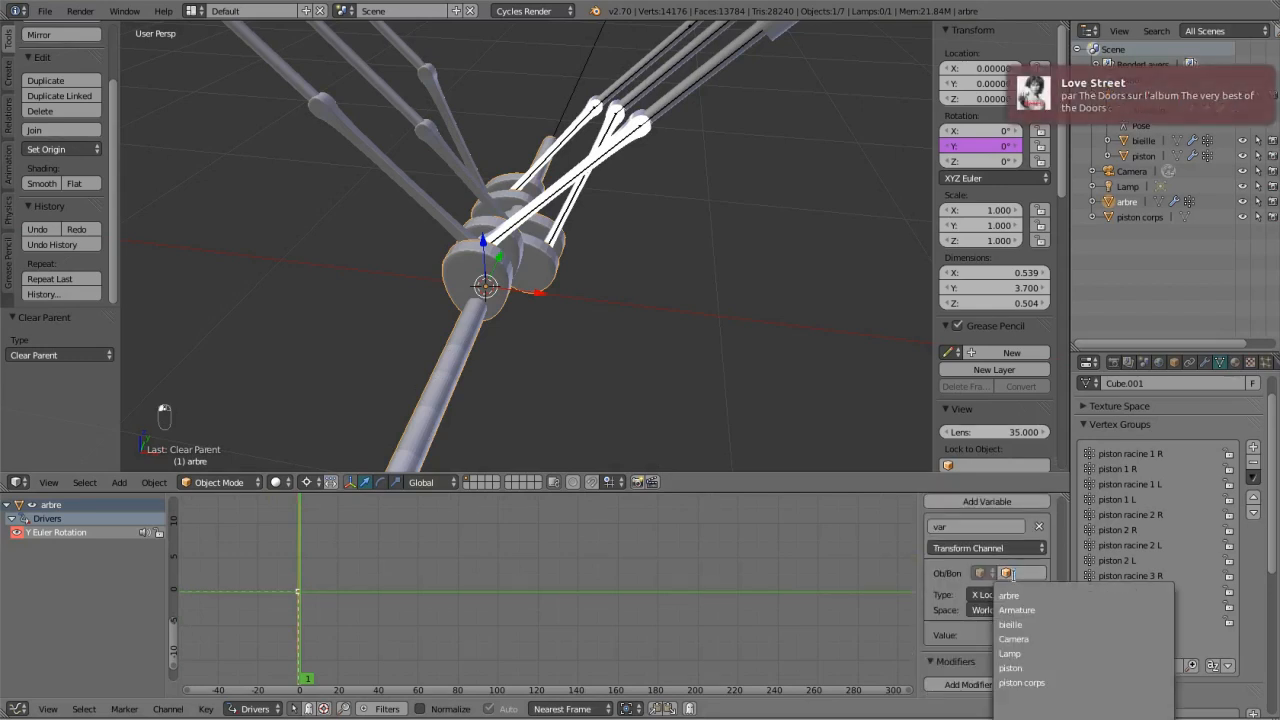
left_click(1045, 606)
left_click(1003, 587)
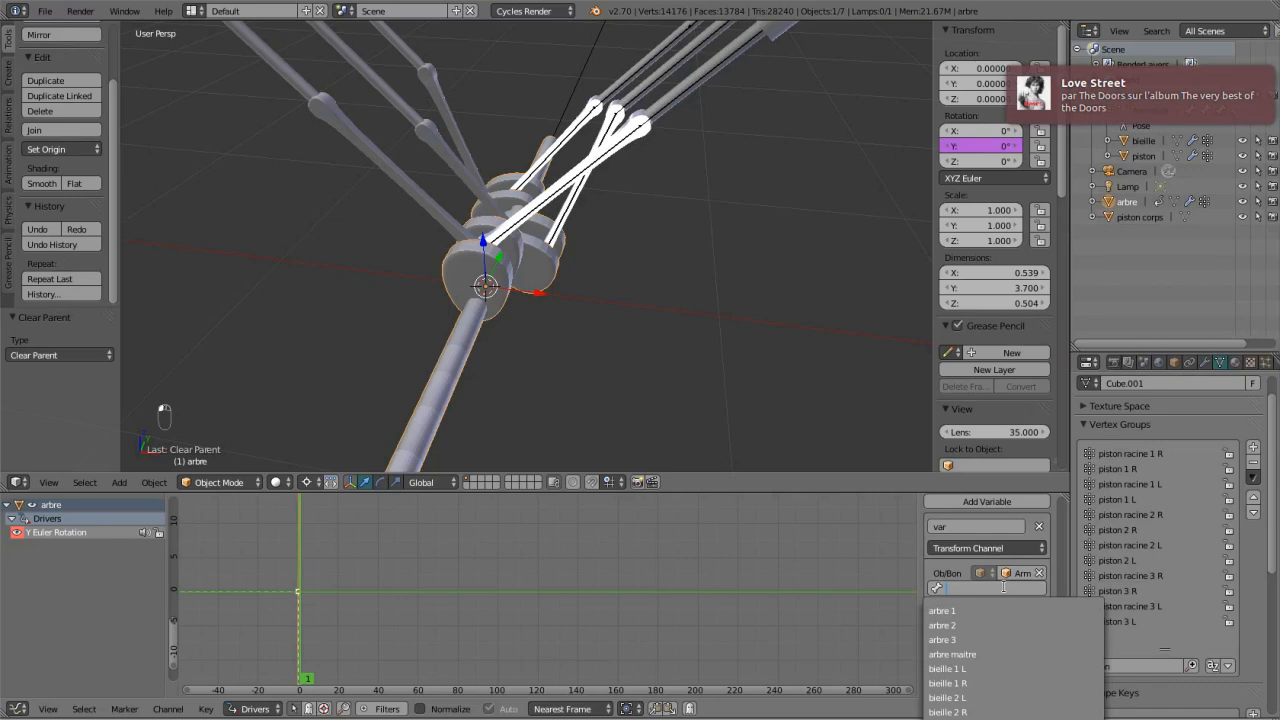
left_click(1000, 654)
left_click(999, 610)
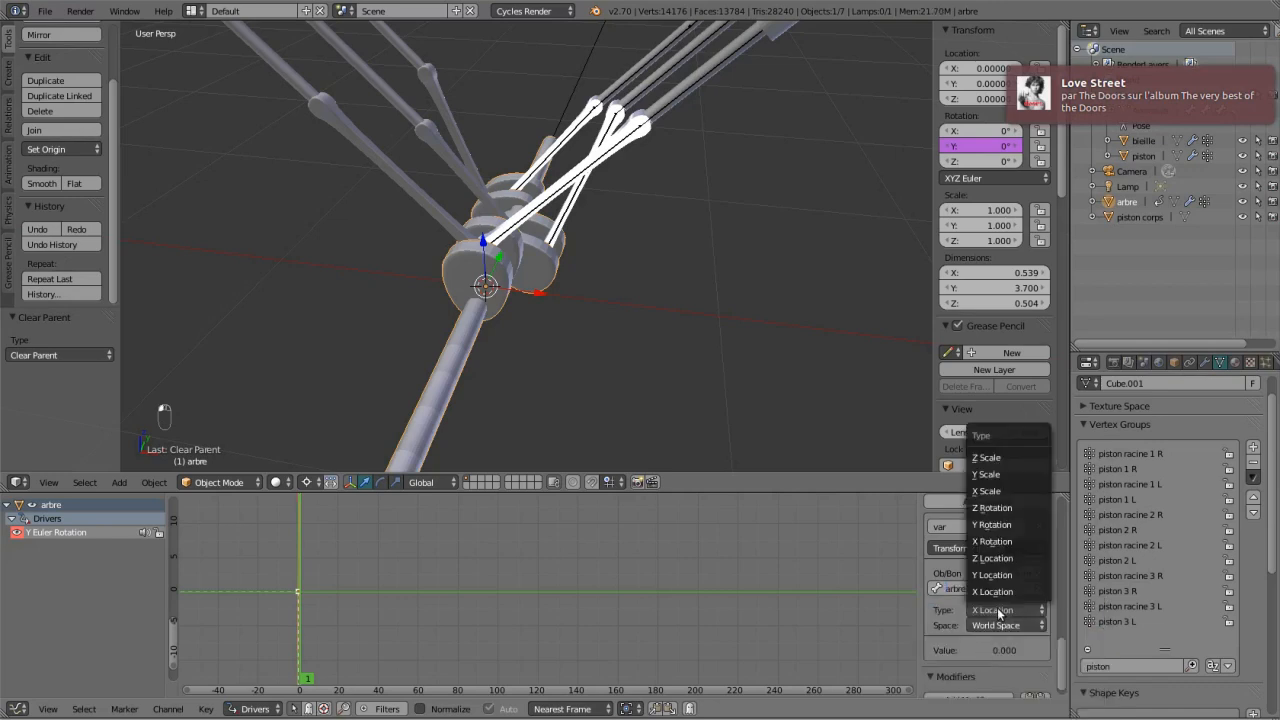
left_click(1000, 525)
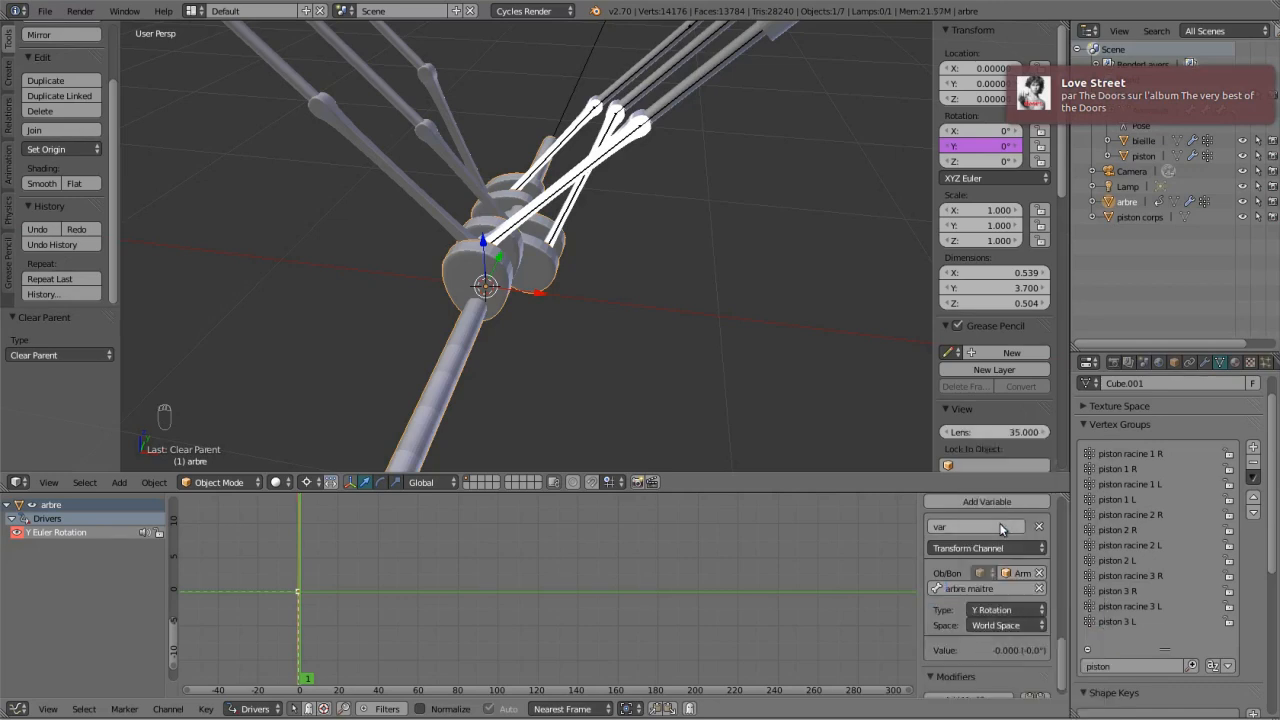
Set the scripted expression of the crankshaft's Y rotation driver to var.
scroll(969, 528, "up", 3)
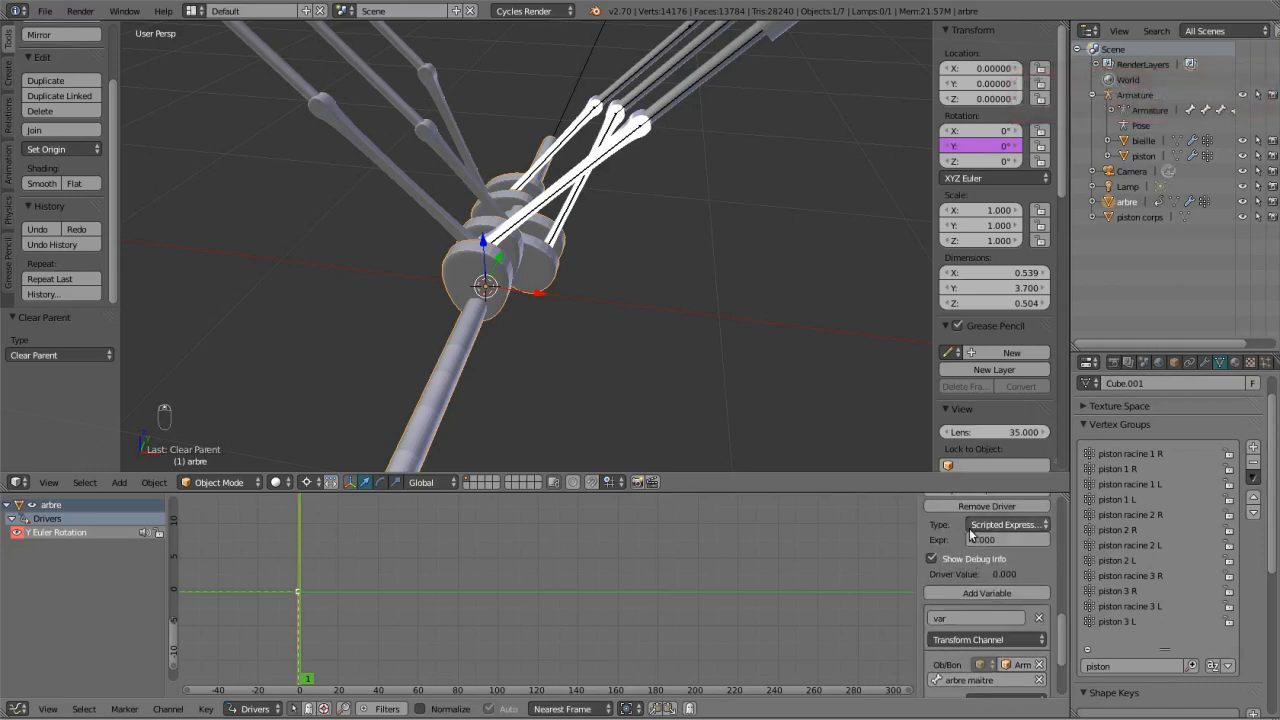
left_click(997, 540)
type("var")
key("Return")
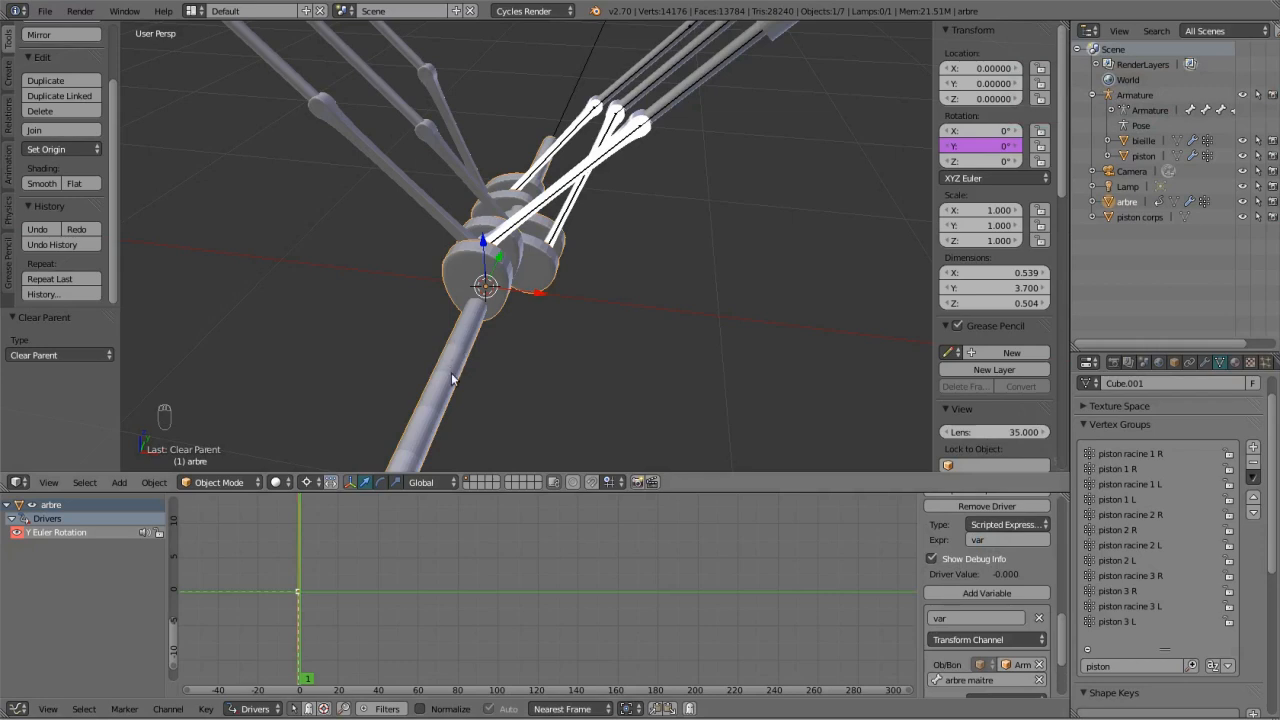
Show the scene in wireframe, select the armature and switch it to Pose Mode.
key("z")
key("Tab")
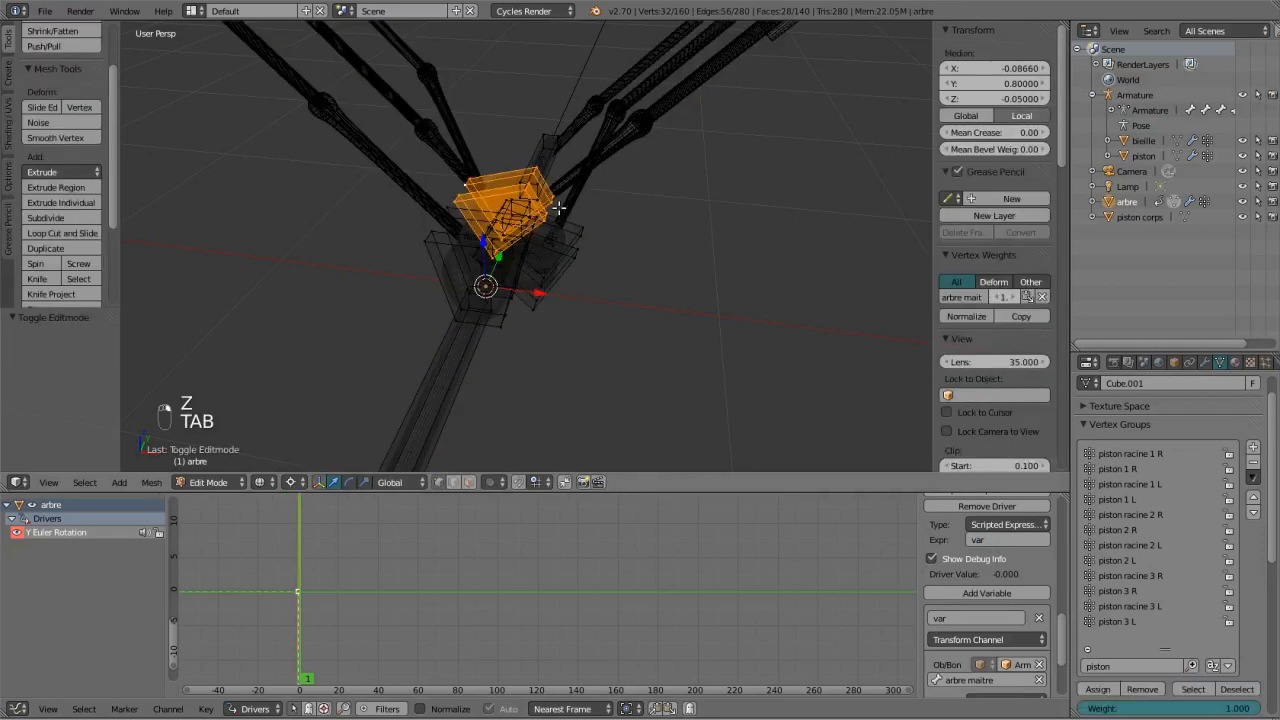
key("Tab")
right_click(568, 144)
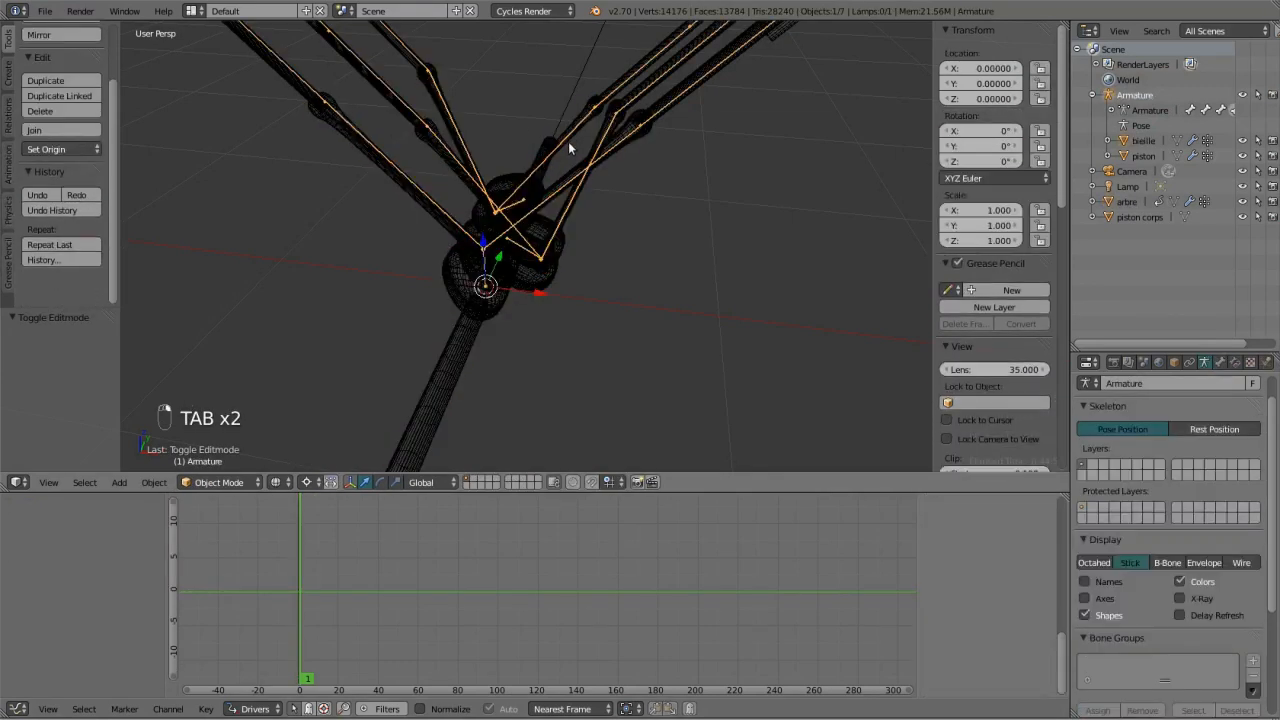
key("Tab")
middle_click_drag(463, 300, 467, 212)
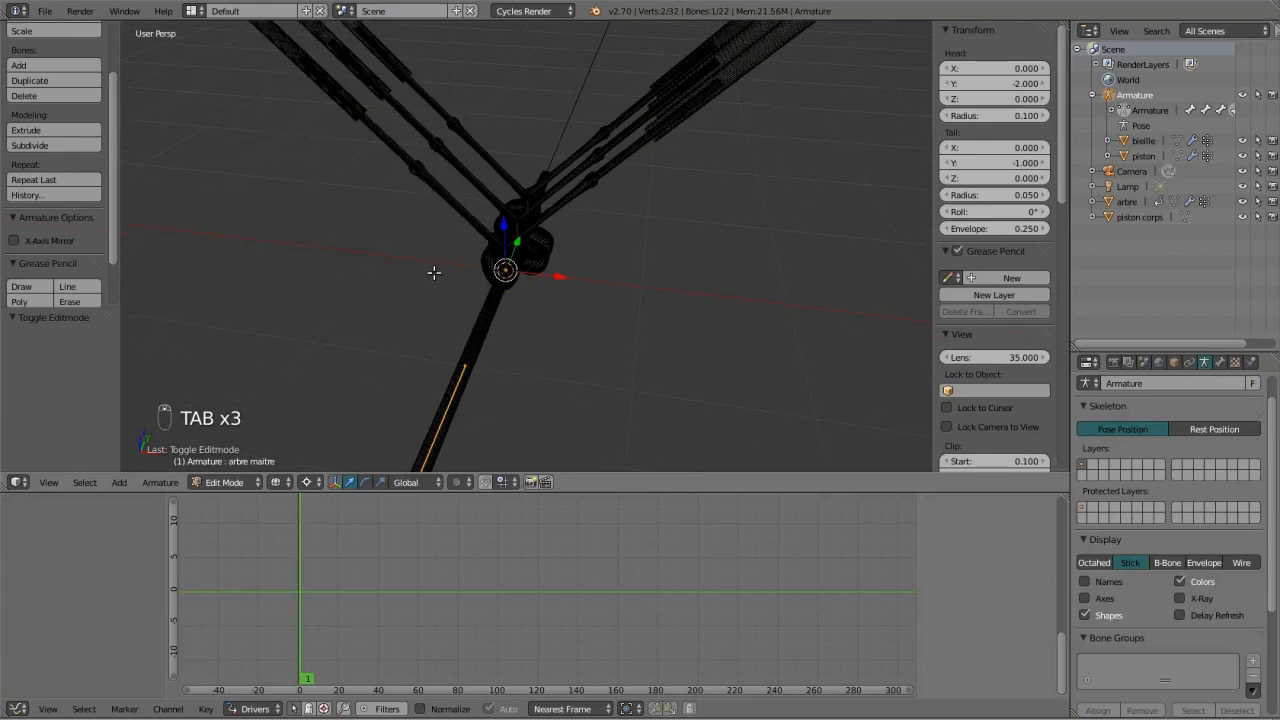
key("ctrl+Tab")
Select all bones except arbre maitre in the armature's Edit Mode and move them to the second bone layer.
middle_click_drag(441, 267, 461, 252)
key("a")
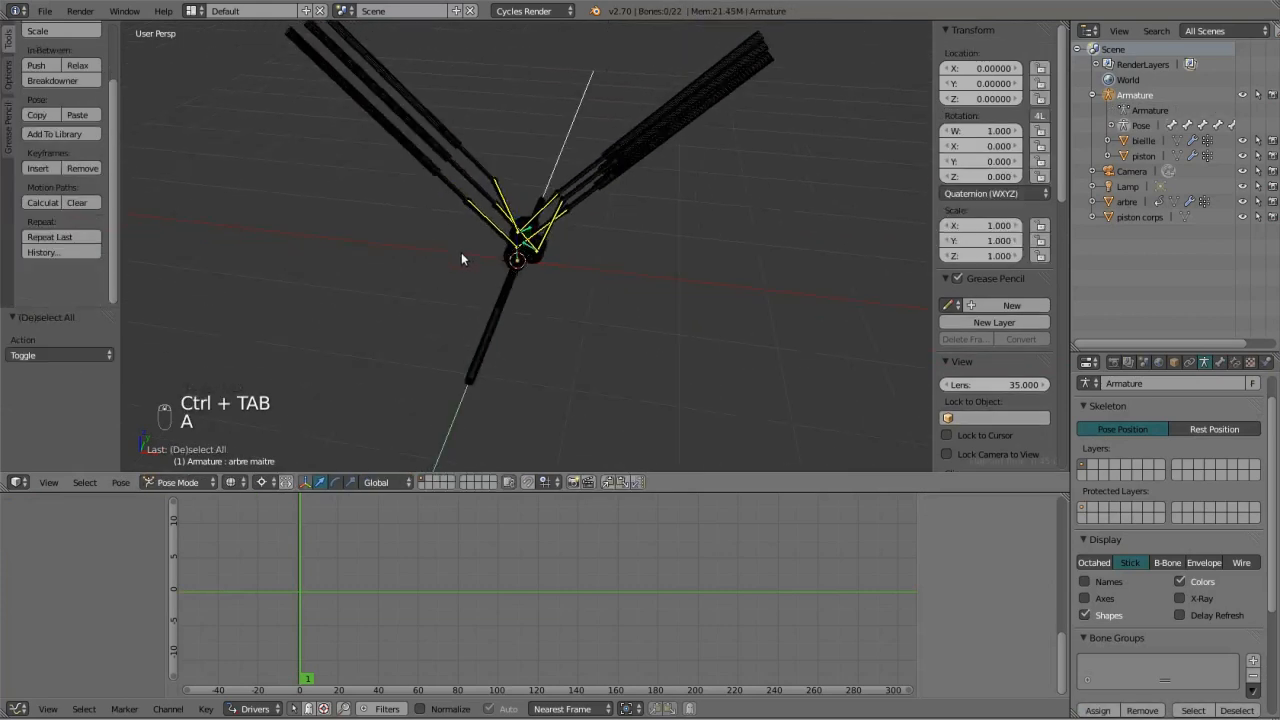
key("a")
key("a")
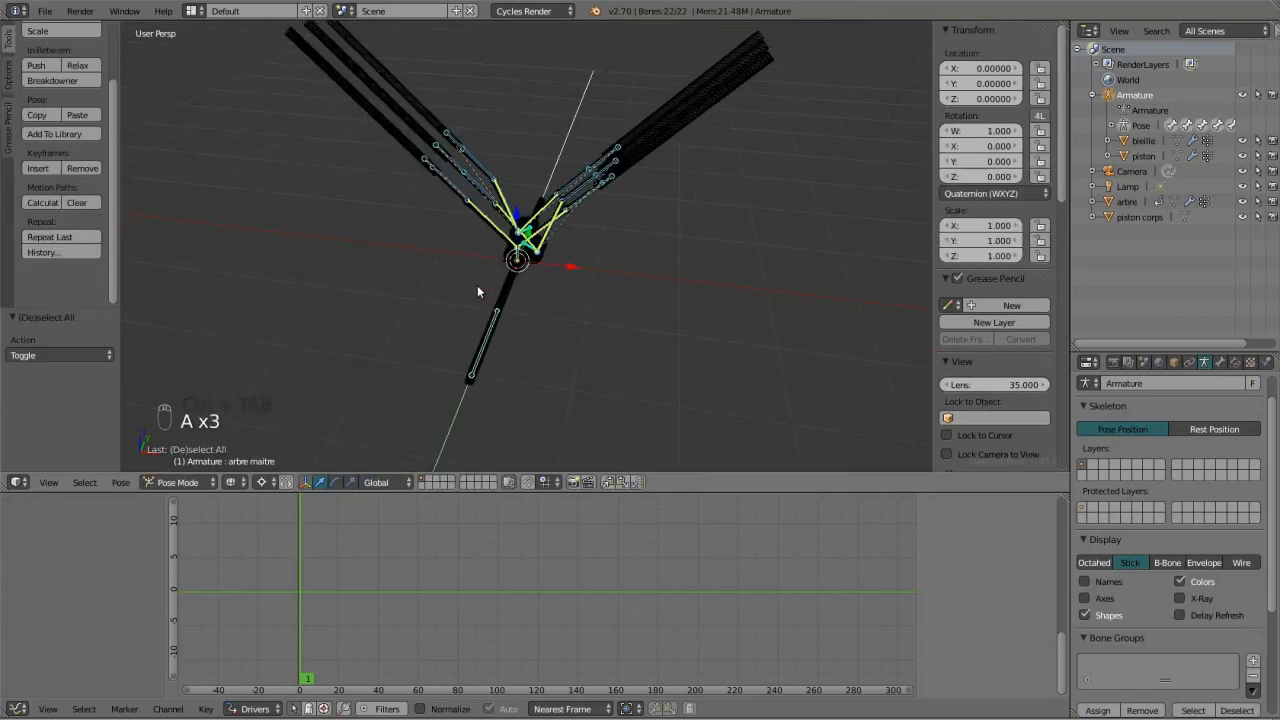
key("Tab")
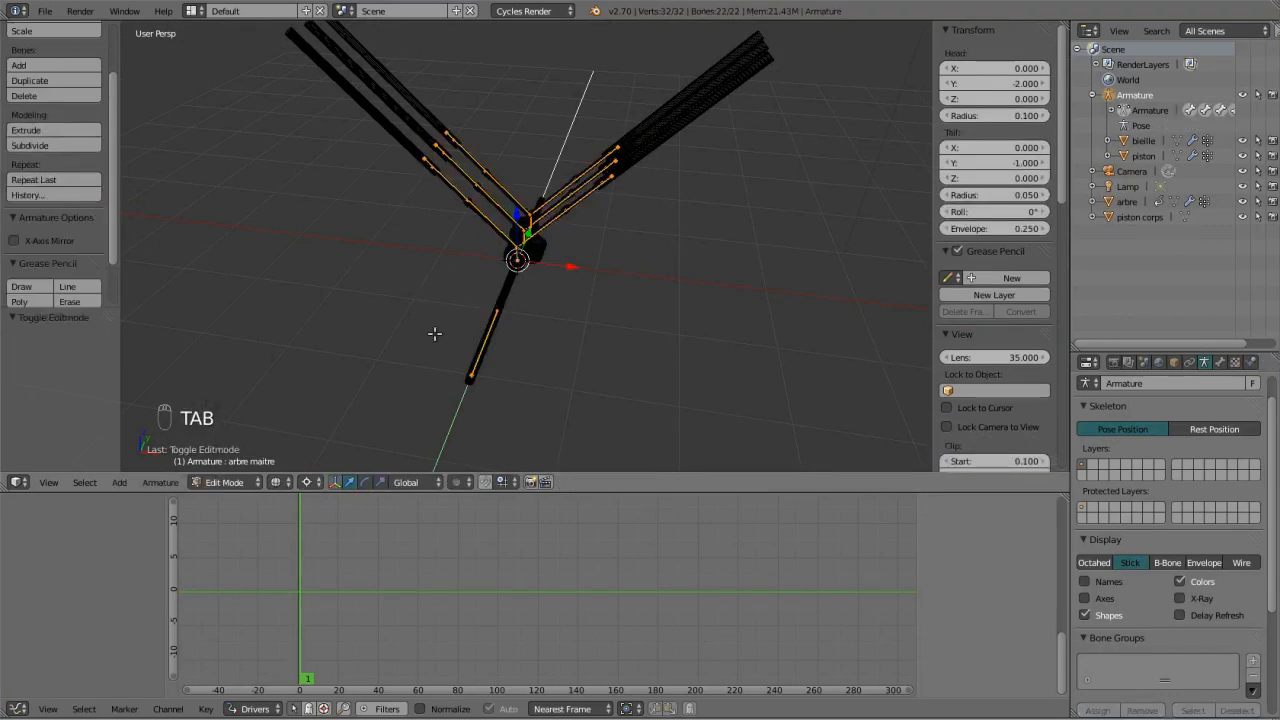
right_click(486, 343, "shift")
key("m")
left_click(822, 350)
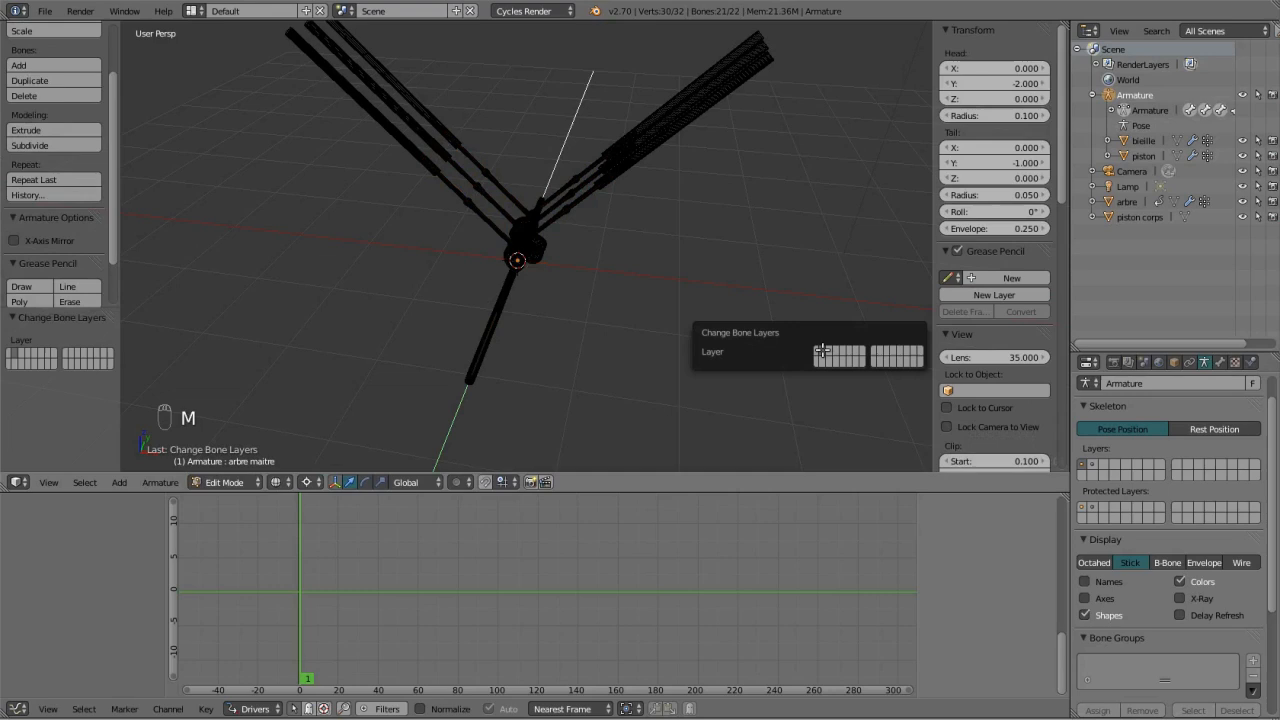
Test the rig by rotating the arbre maitre bone about the global Y axis in Pose Mode, in wireframe and in solid shading.
key("Tab")
right_click(493, 323)
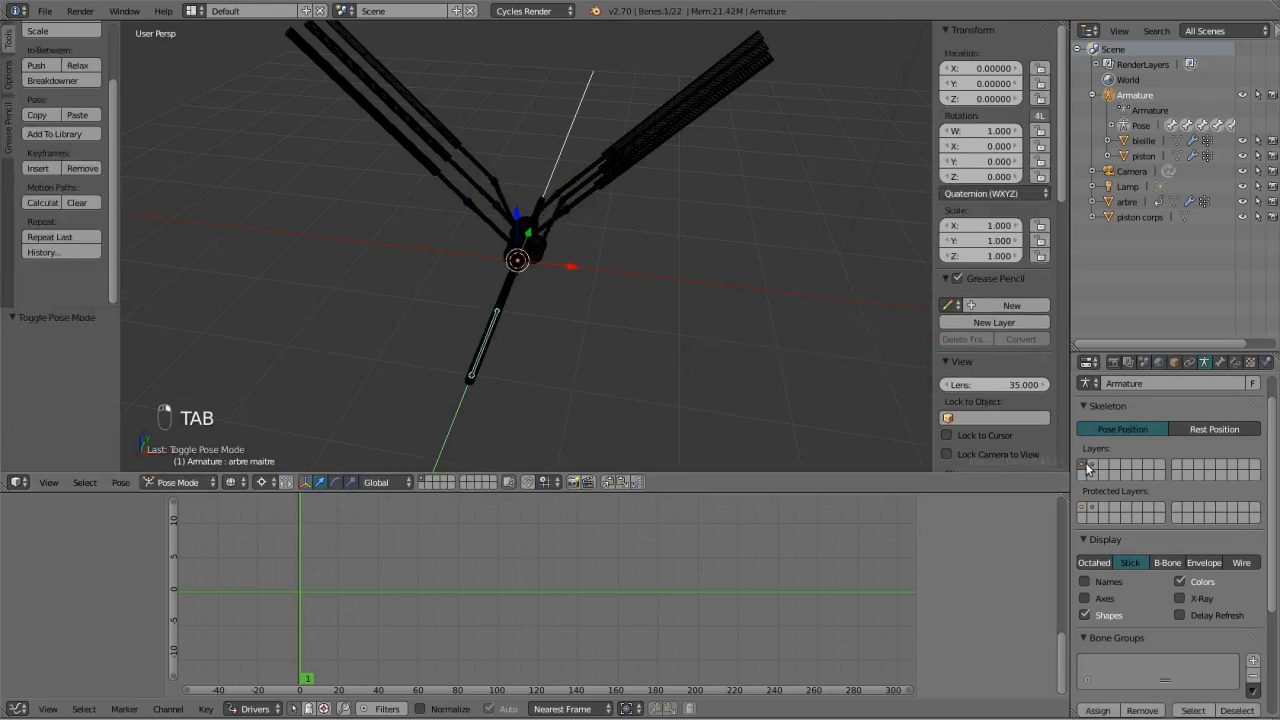
scroll(491, 290, "up", 3)
scroll(490, 352, "down", 2)
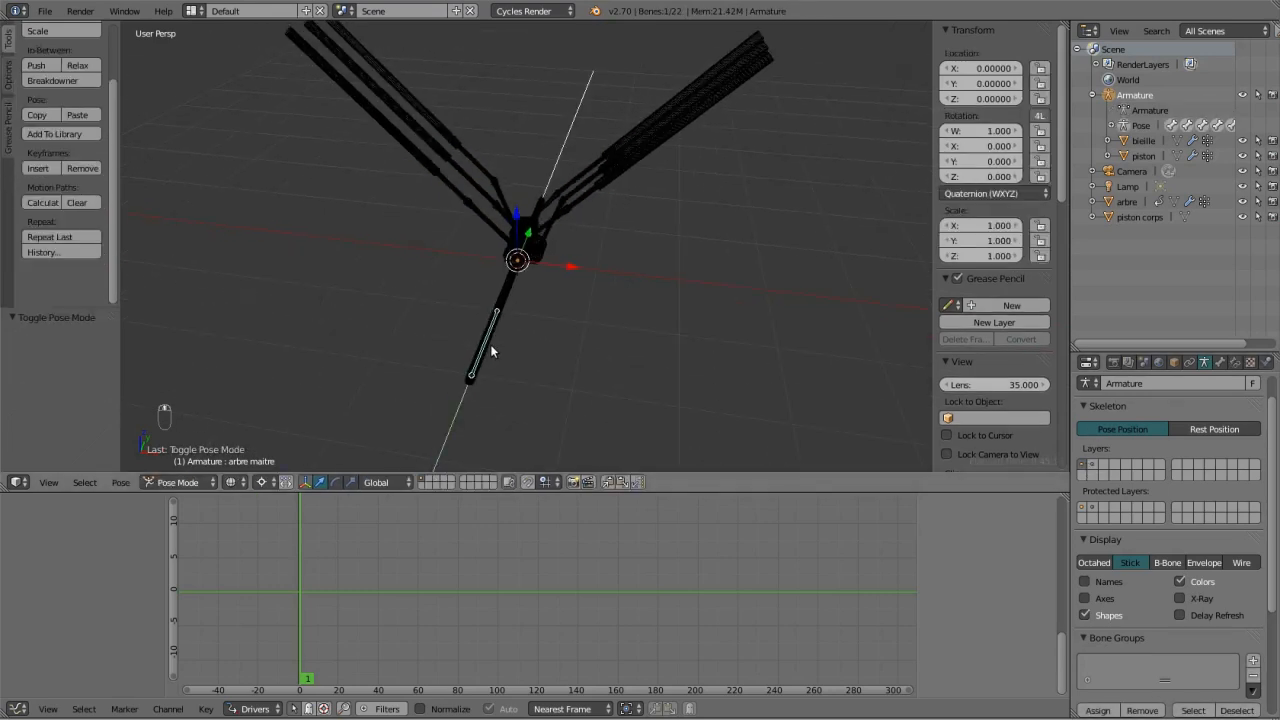
key("r")
key("y")
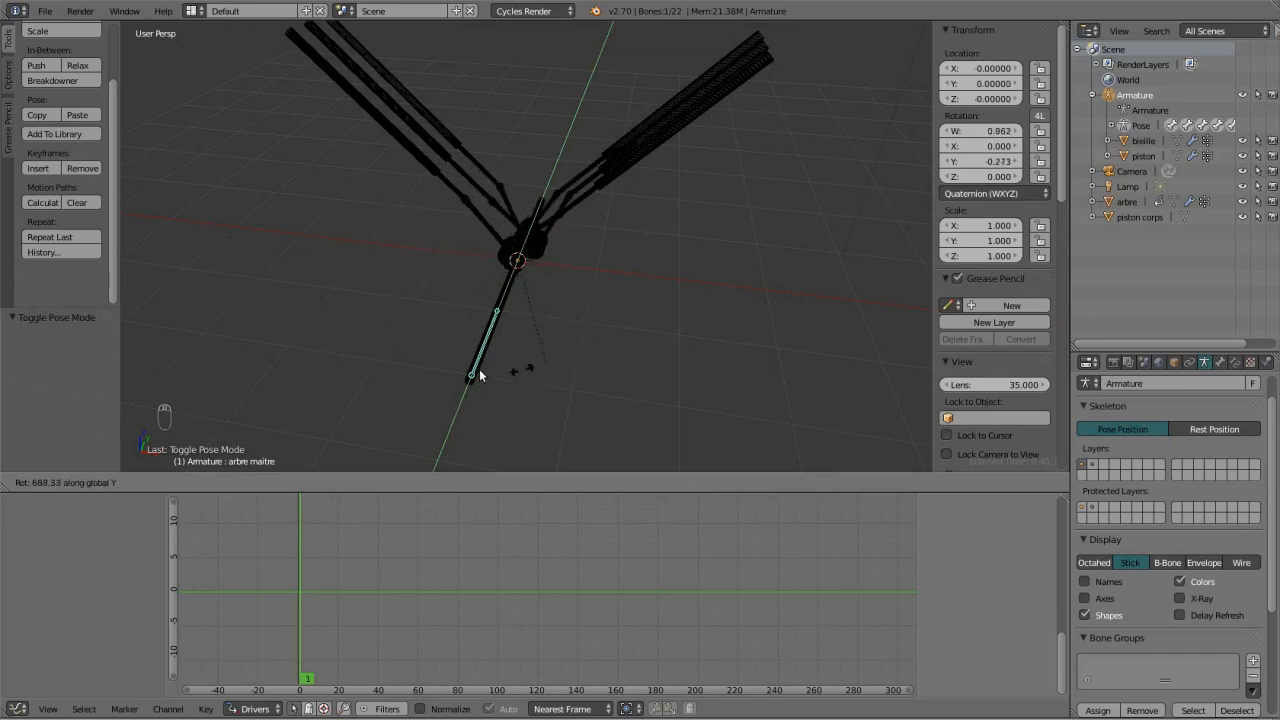
key("Escape")
key("z")
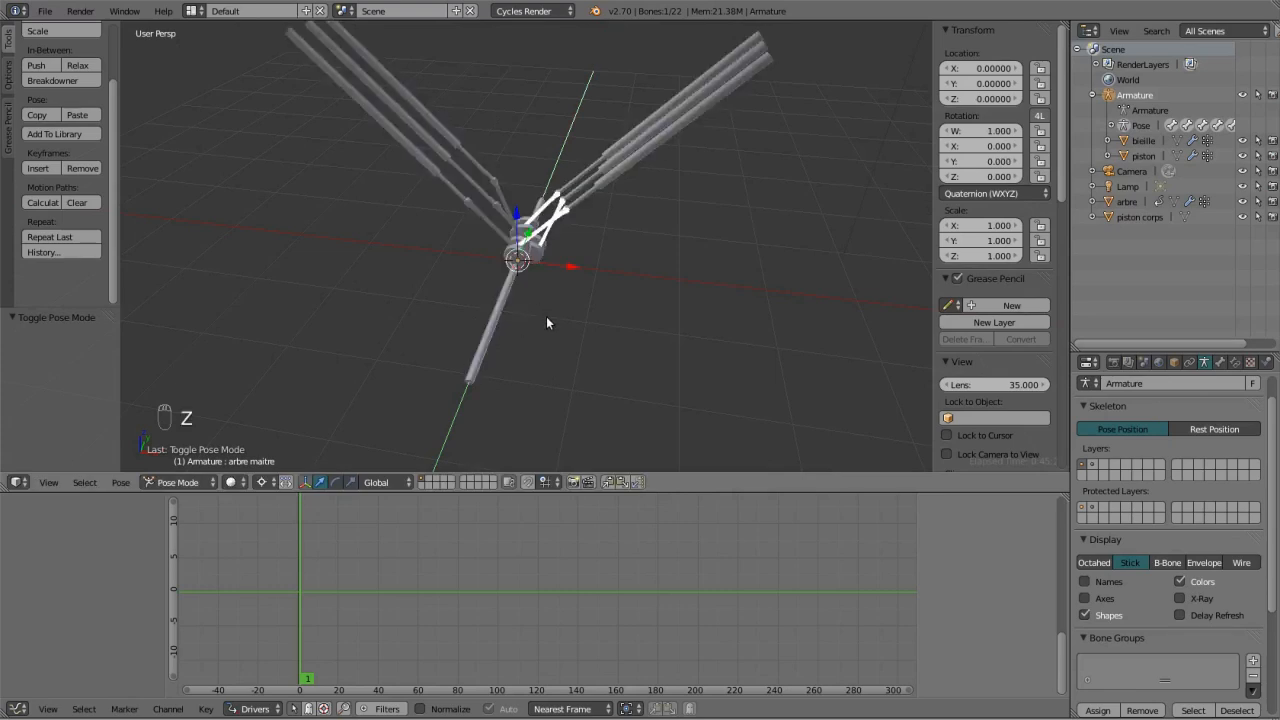
key("r")
key("y")
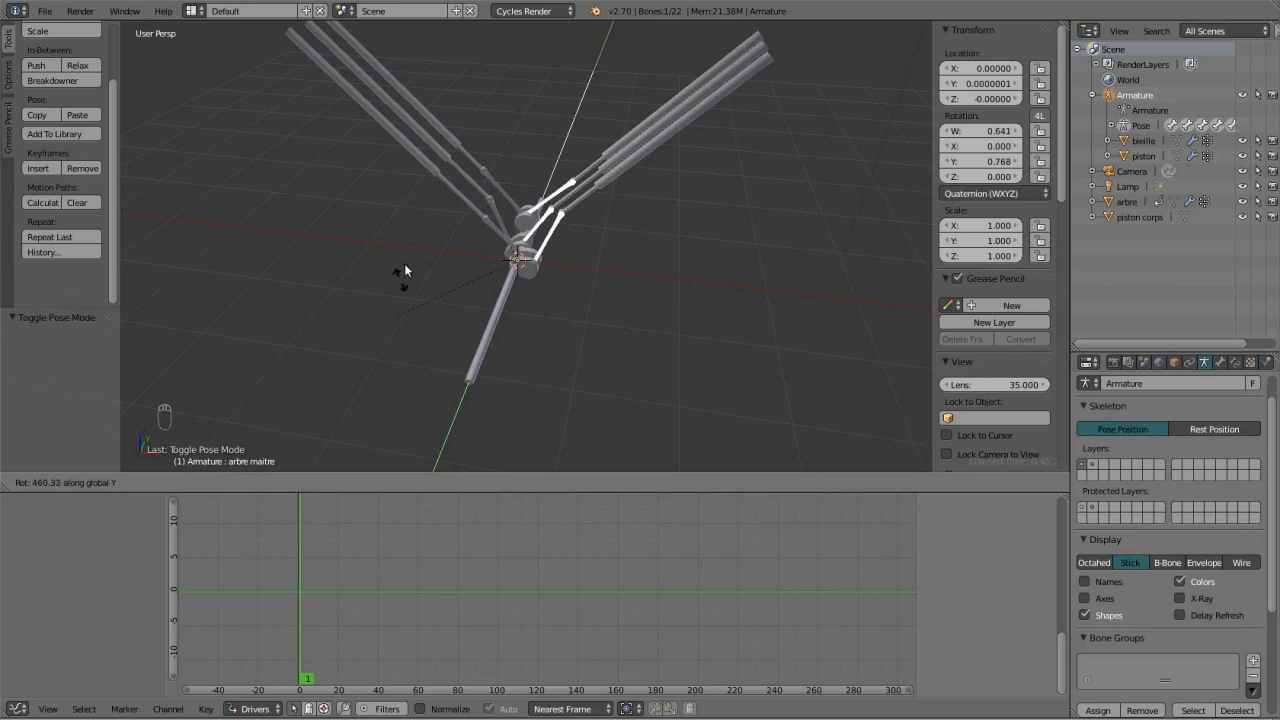
key("Escape")
Leave the armature, select the crankshaft and open it in Edit Mode with nothing selected.
key("Tab")
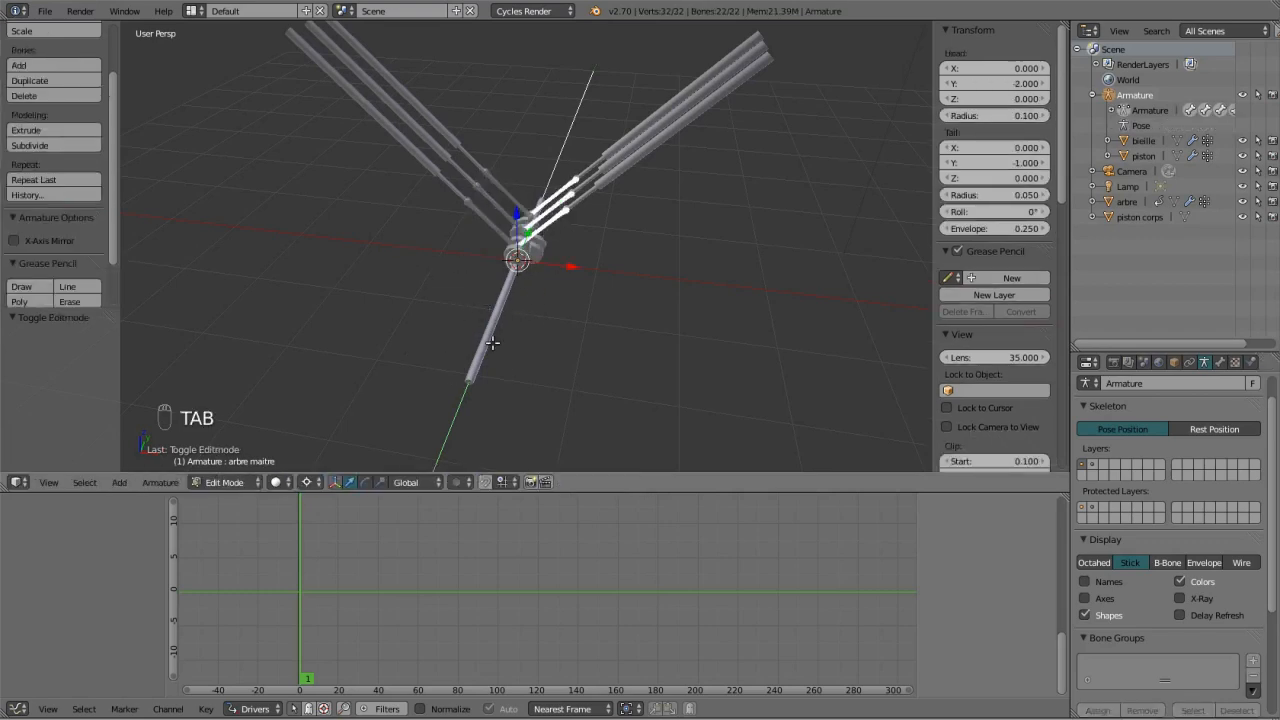
key("ctrl+Tab")
right_click(486, 350)
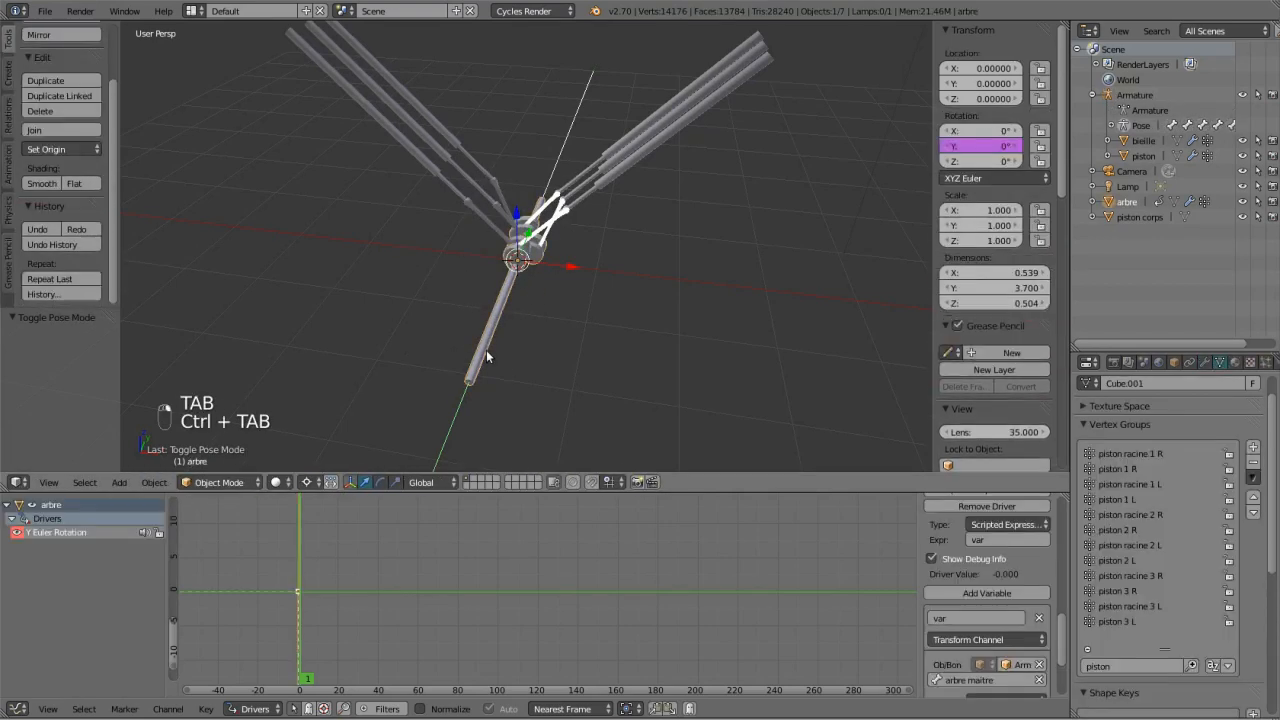
middle_click_drag(486, 350, 322, 278)
scroll(257, 307, "up", 5)
middle_click_drag(257, 308, 461, 322, "shift")
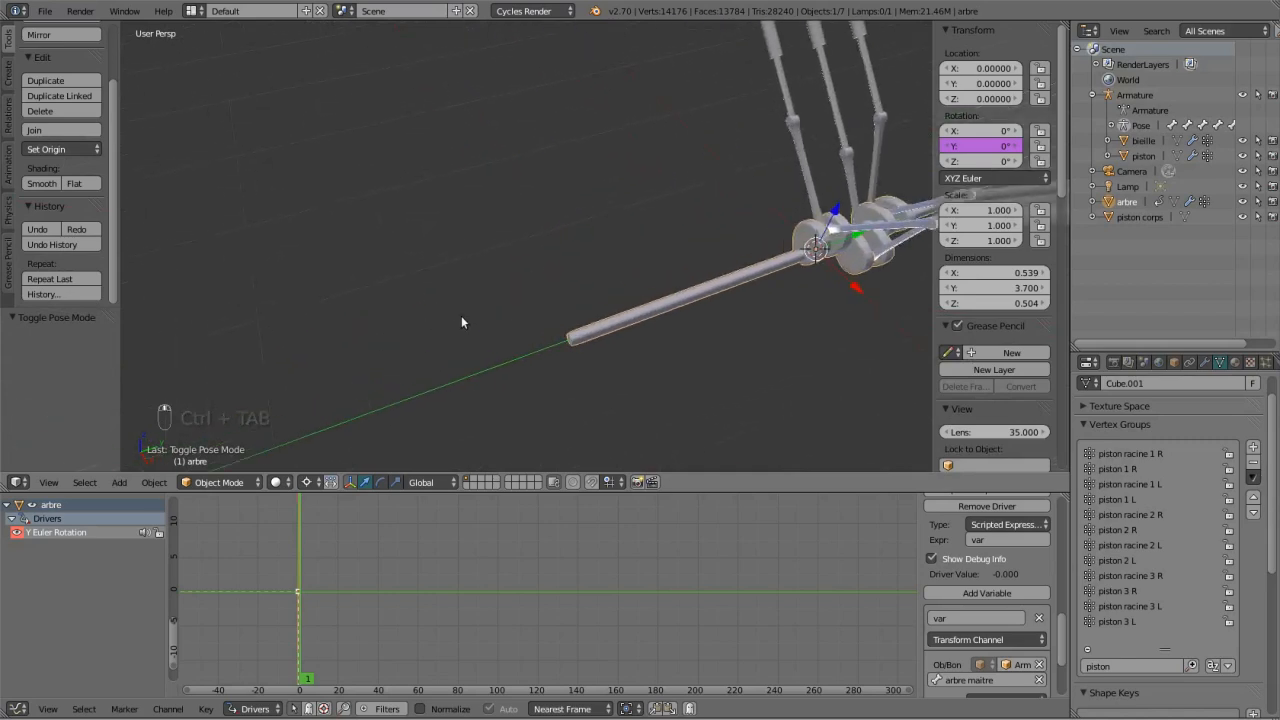
scroll(601, 360, "up", 4)
middle_click_drag(601, 360, 605, 285, "shift")
key("Tab")
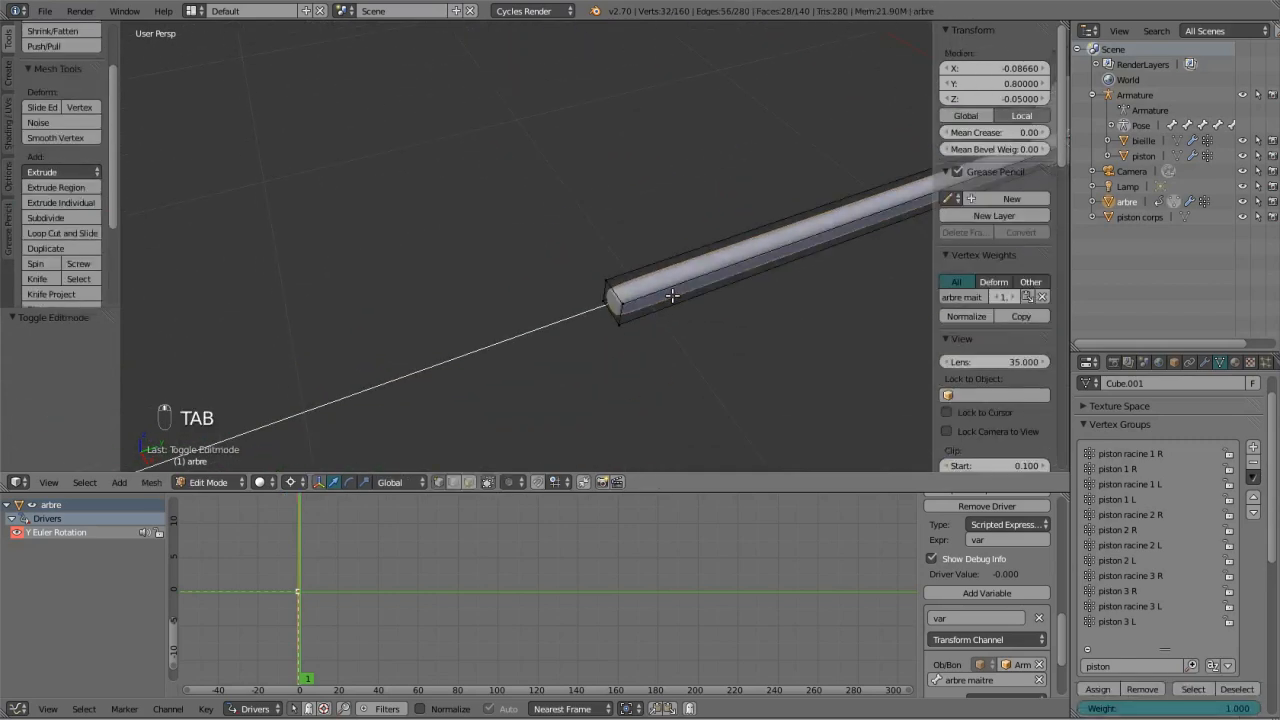
scroll(641, 264, "down", 3)
key("a")
key("a")
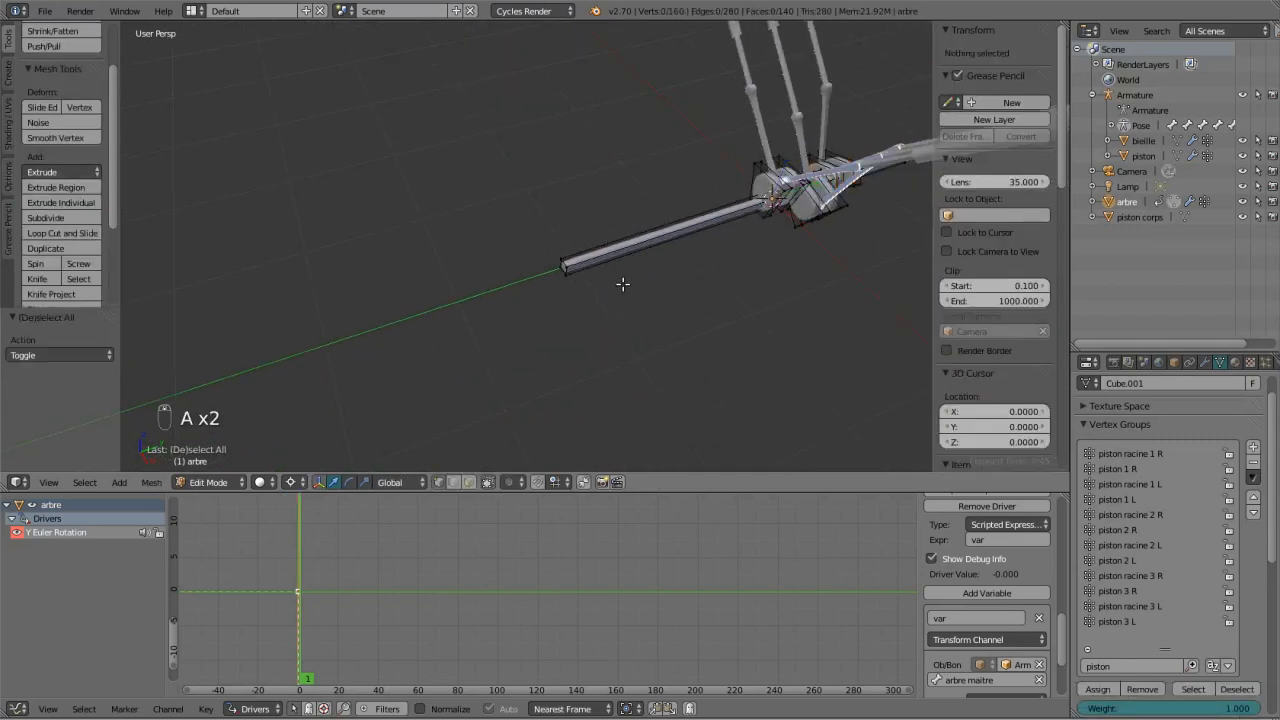
Add a circle with 32 vertices and radius 1 to the crankshaft mesh and view it from the top.
key("shift+a")
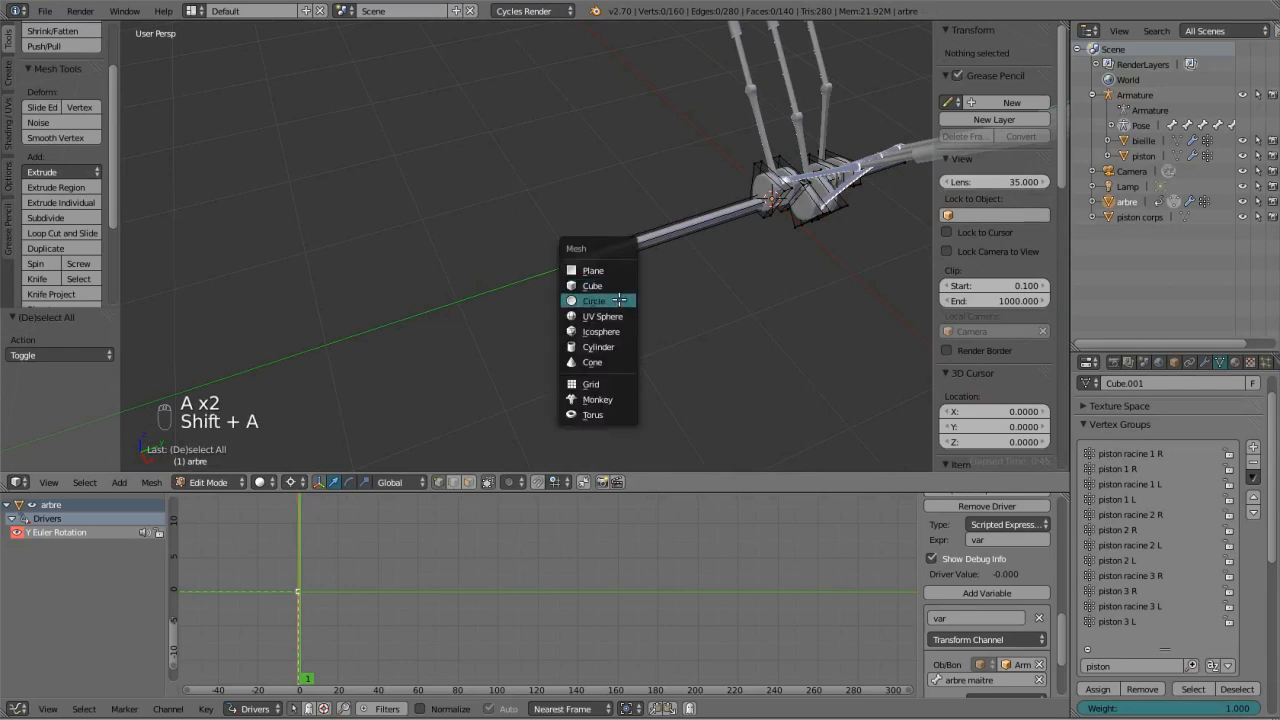
left_click(642, 297)
key("KP_7")
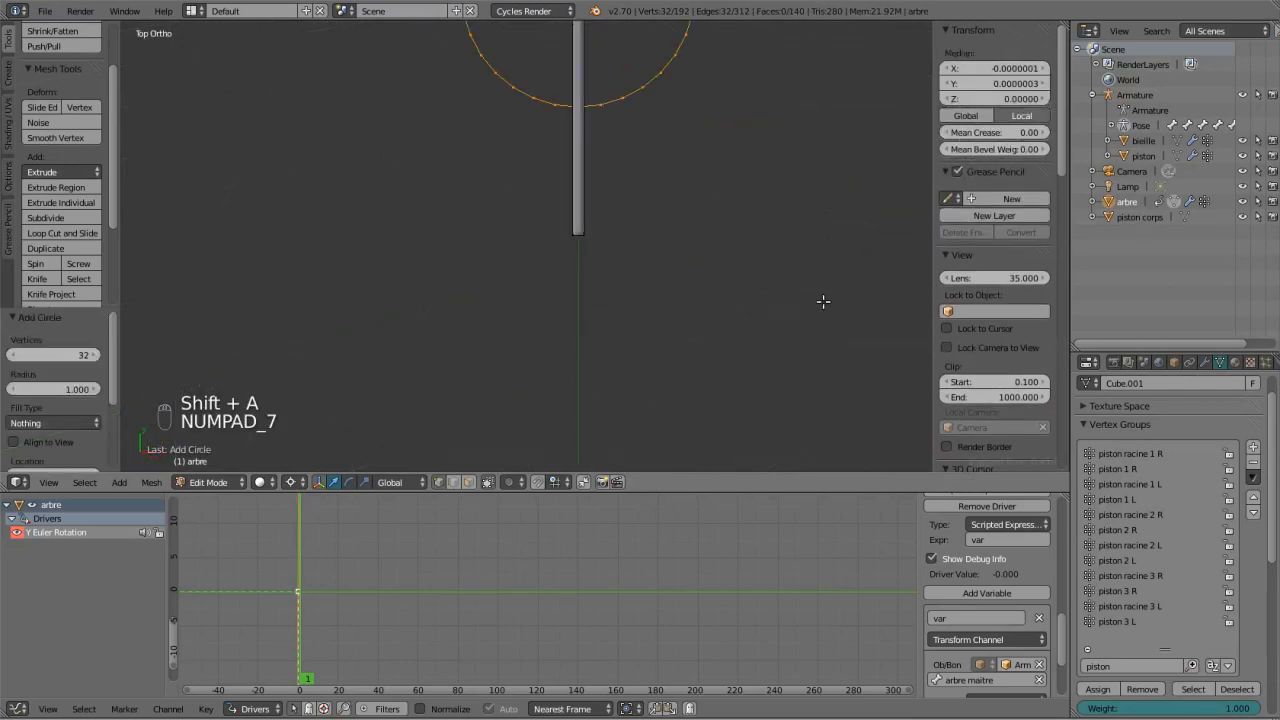
scroll(706, 208, "down", 4)
key("Tab")
key("Tab")
scroll(486, 195, "up", 3)
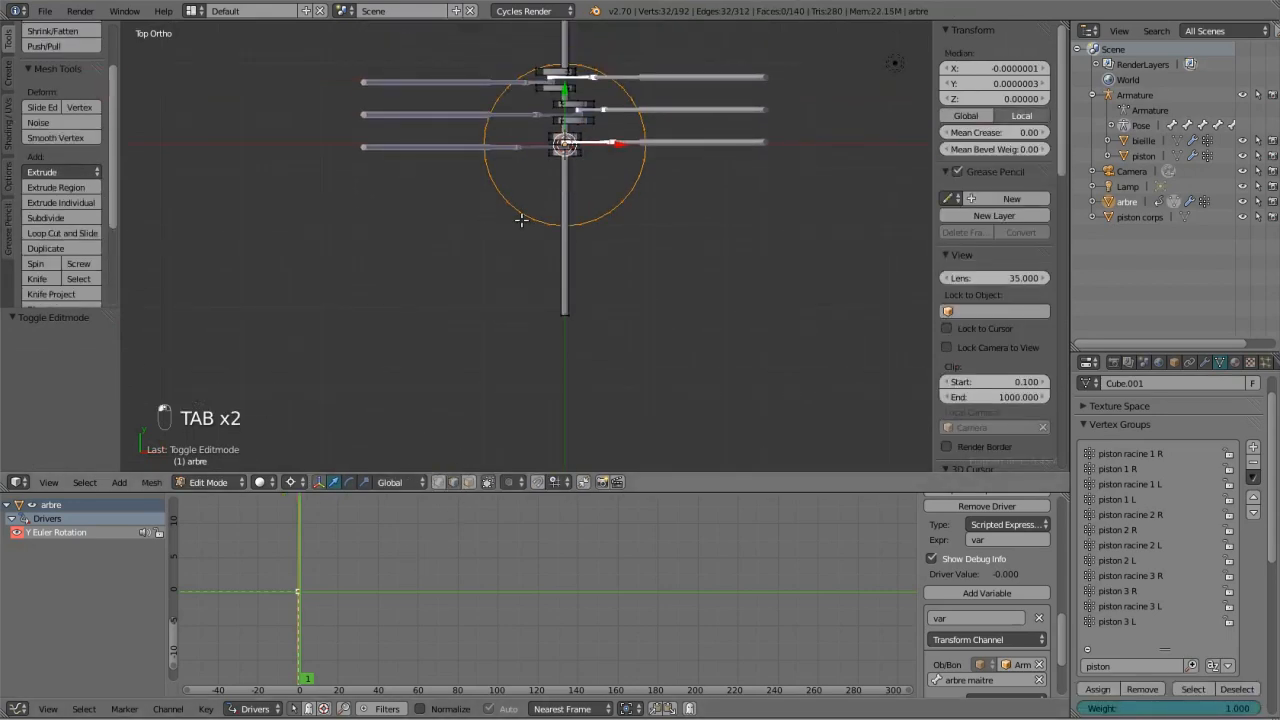
Select every second edge all the way around the new circle.
right_click(521, 220)
right_click(500, 195, "shift")
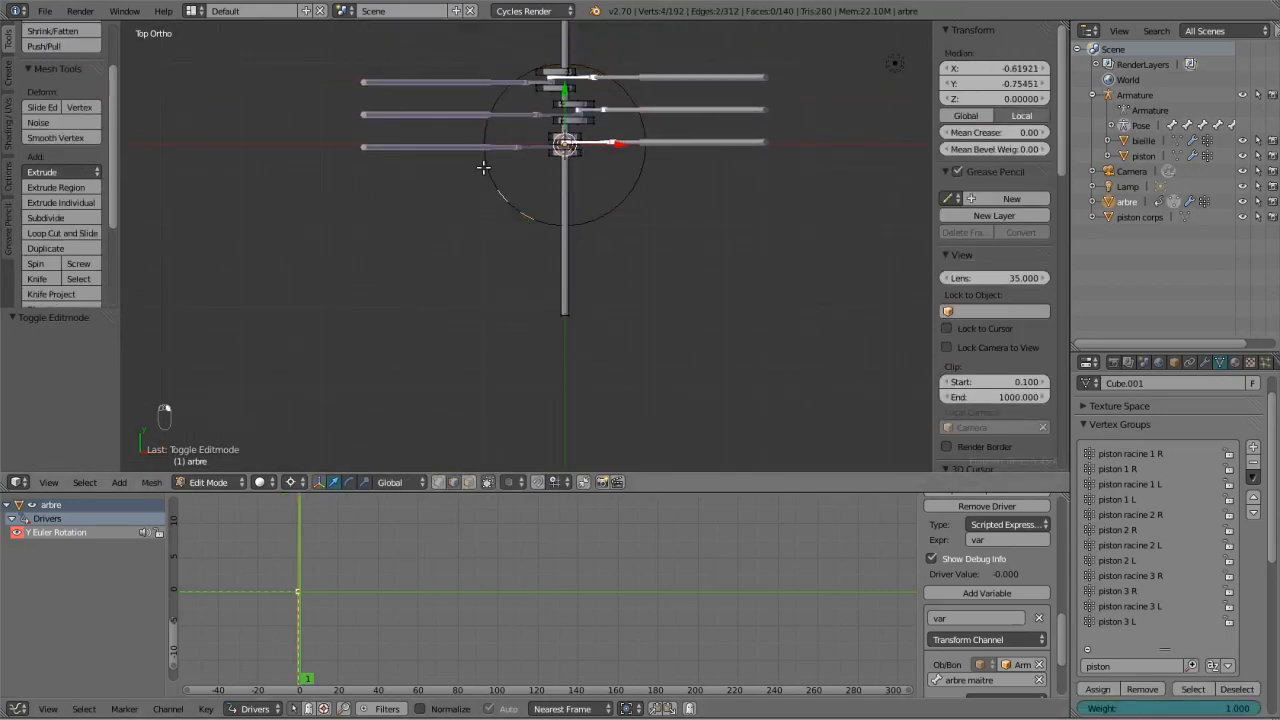
right_click(483, 167, "shift")
right_click(483, 136, "shift")
right_click(496, 100, "shift")
right_click(509, 83, "shift")
right_click(596, 70, "shift")
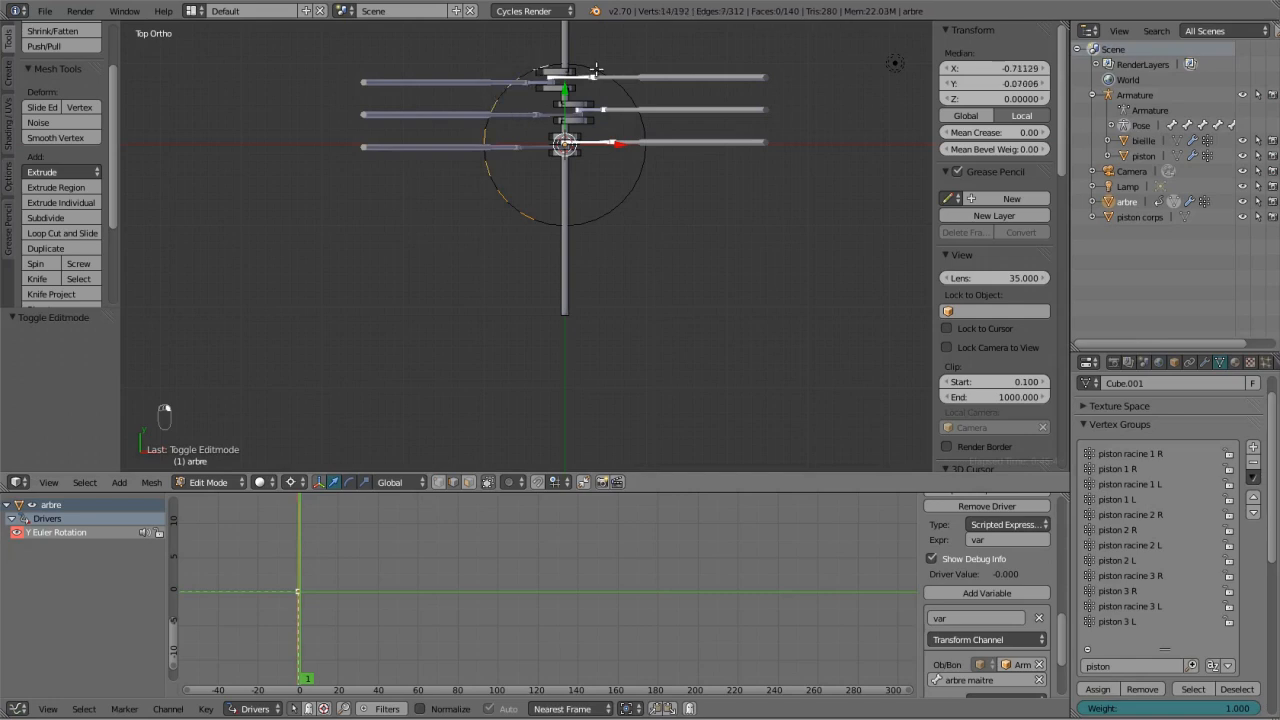
right_click(573, 63, "shift")
right_click(602, 75, "shift")
right_click(630, 96, "shift")
right_click(643, 128, "shift")
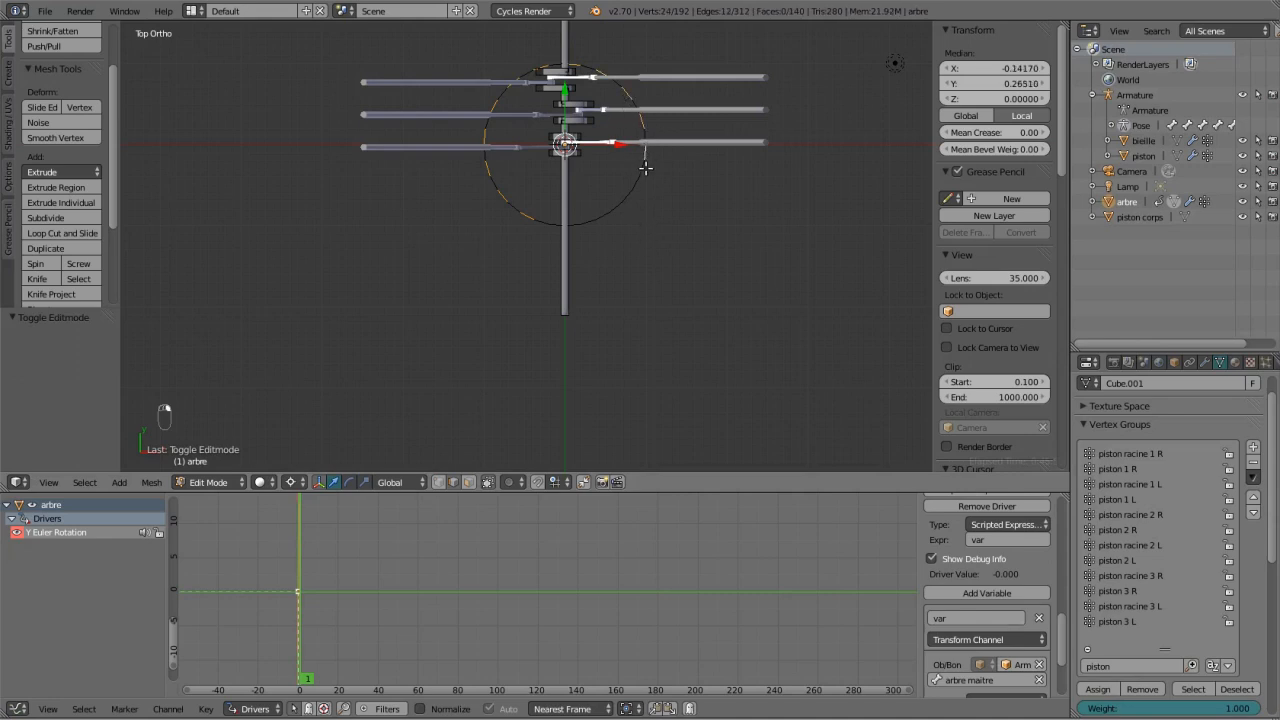
right_click(636, 186, "shift")
right_click(617, 211, "shift")
right_click(585, 222, "shift")
right_click(558, 222, "shift")
Extrude the selected circle edges in place and scale them outward by 1.3 to form gear teeth.
key("e")
right_click(614, 264)
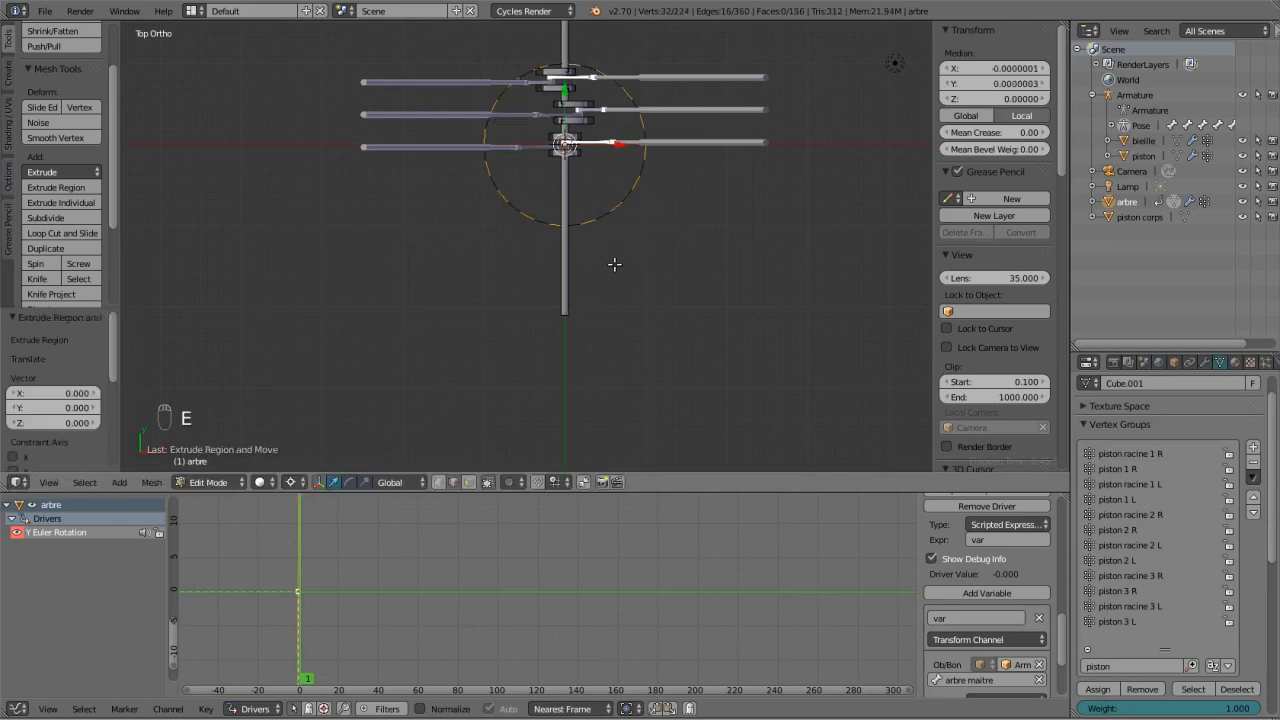
key("s")
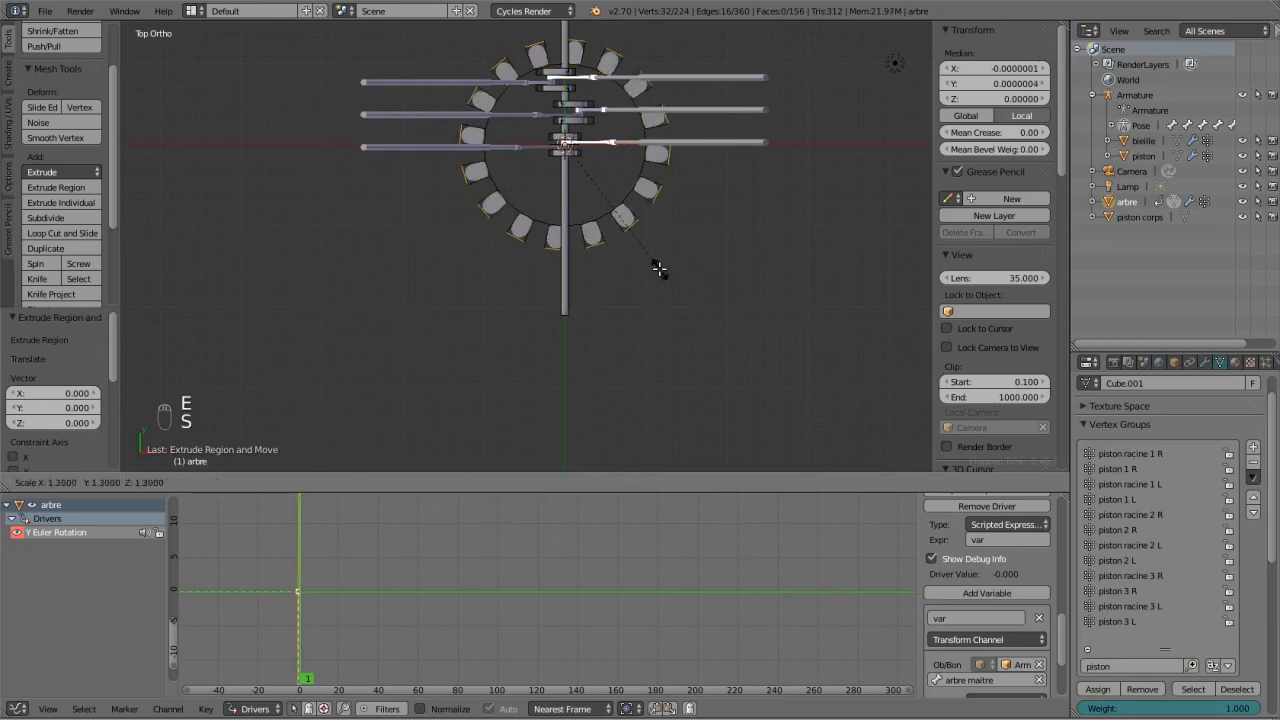
left_click(659, 269)
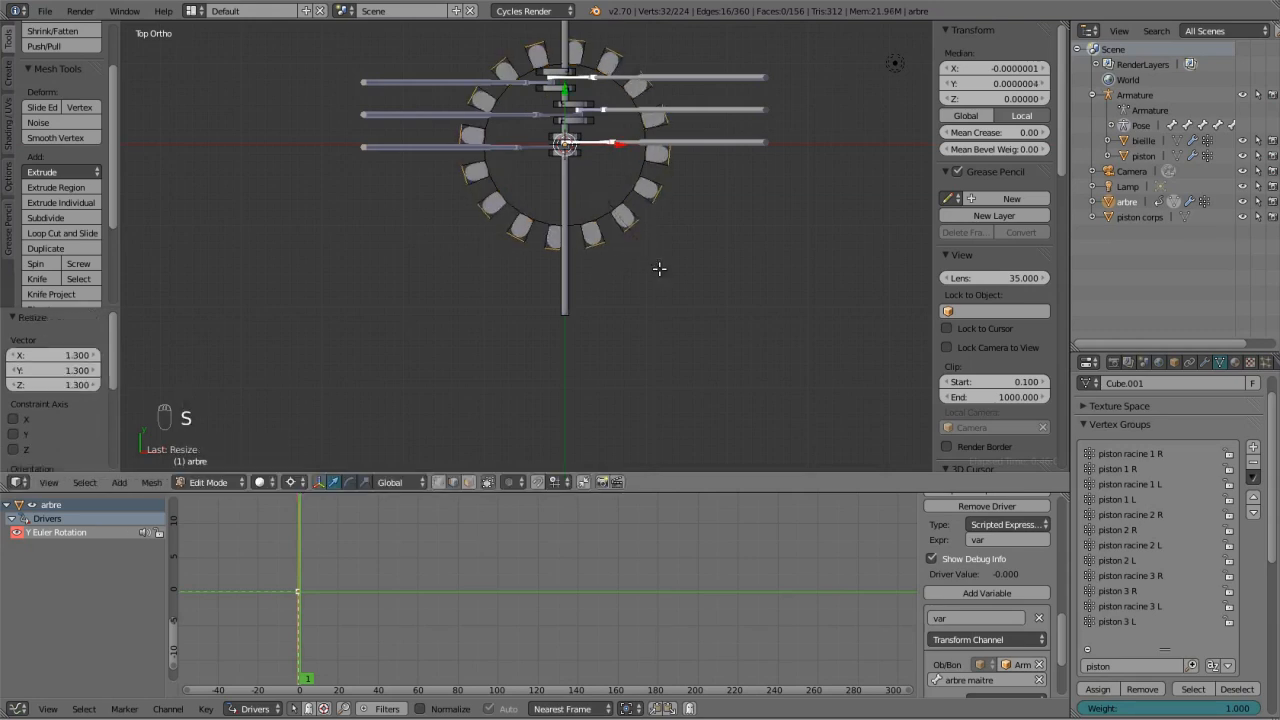
Select the whole toothed ring as linked geometry, leaving the rest of the crankshaft mesh unselected.
right_click(586, 222)
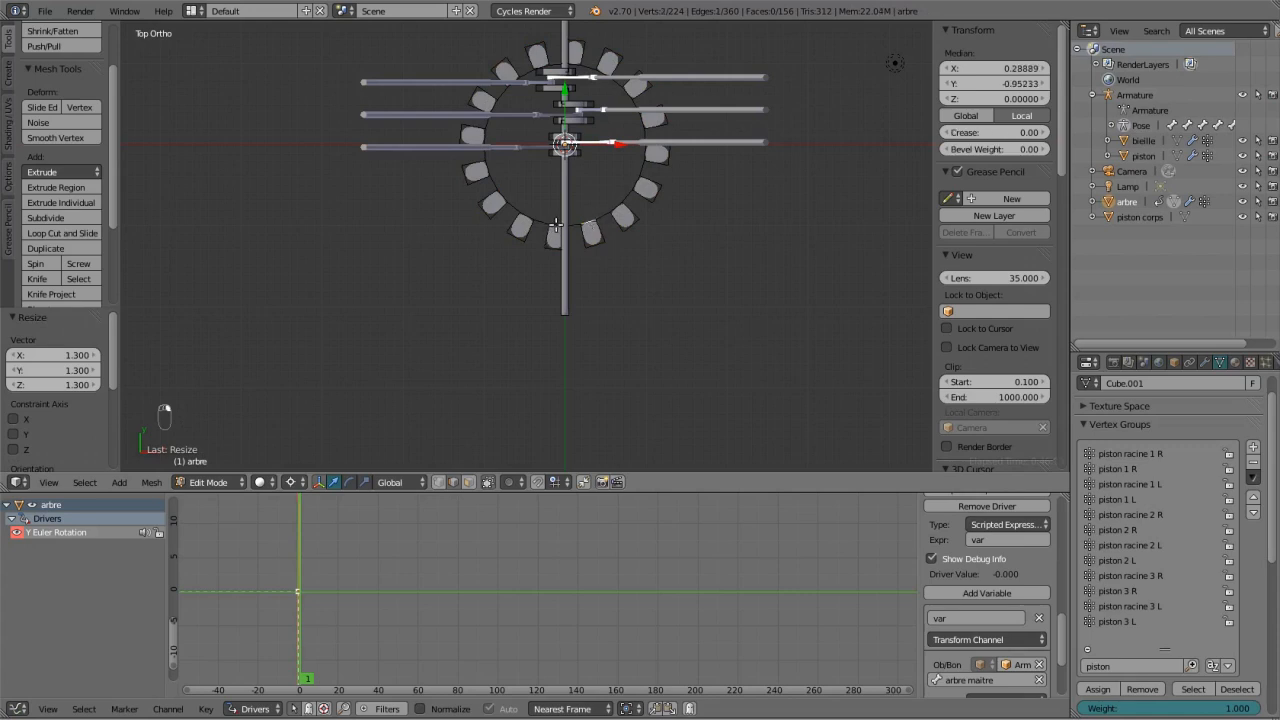
key("a")
key("a")
key("a")
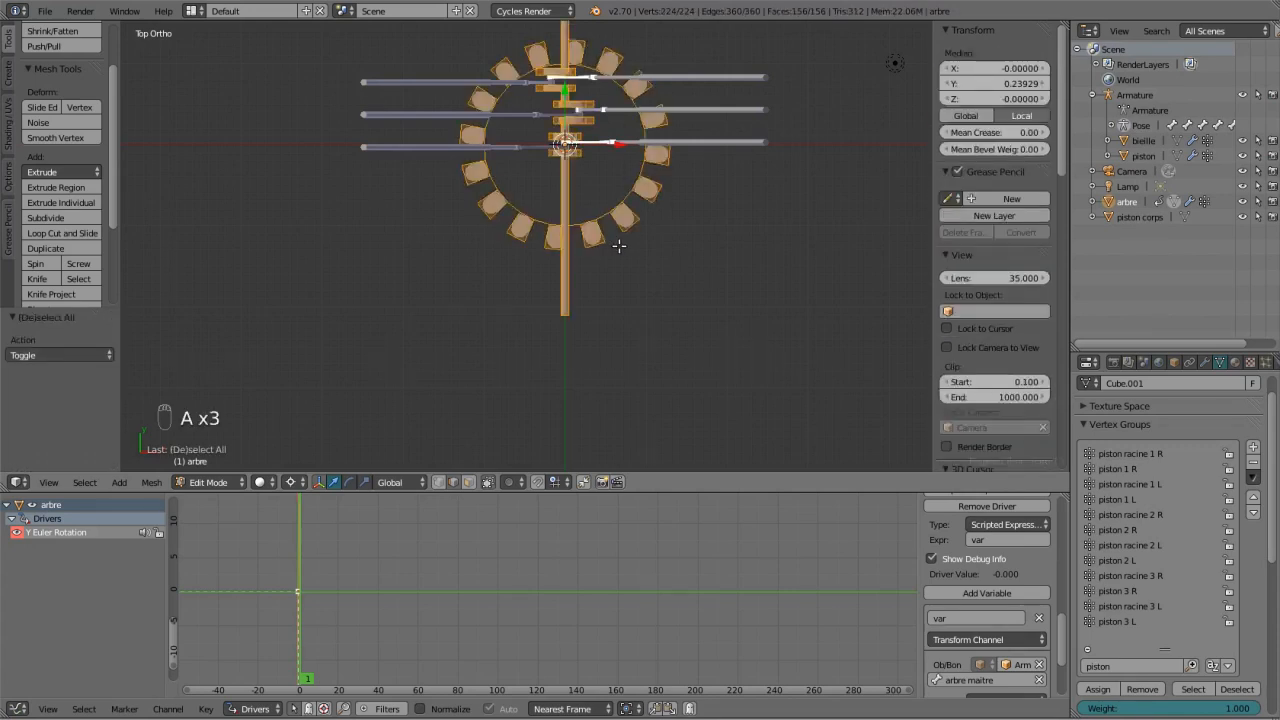
right_click(603, 229)
key("ctrl+l")
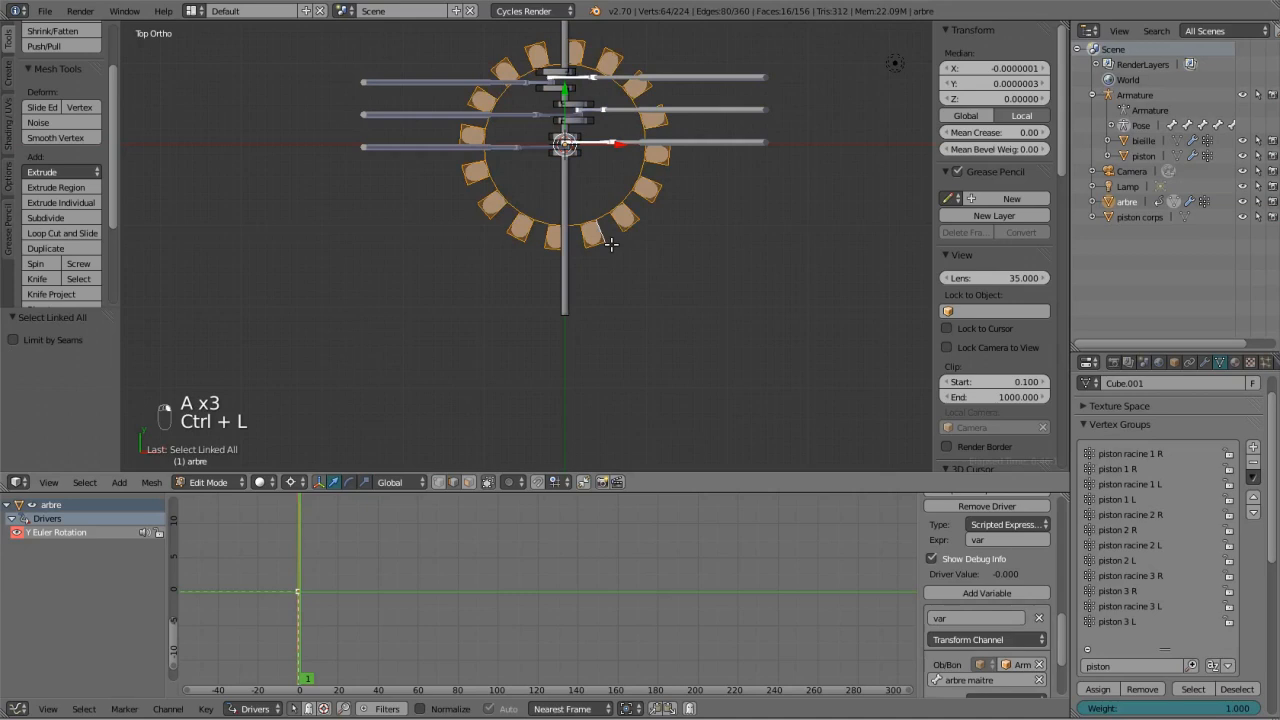
Extrude the whole toothed ring upward by 0.2 along Z.
key("KP_1")
type("e")
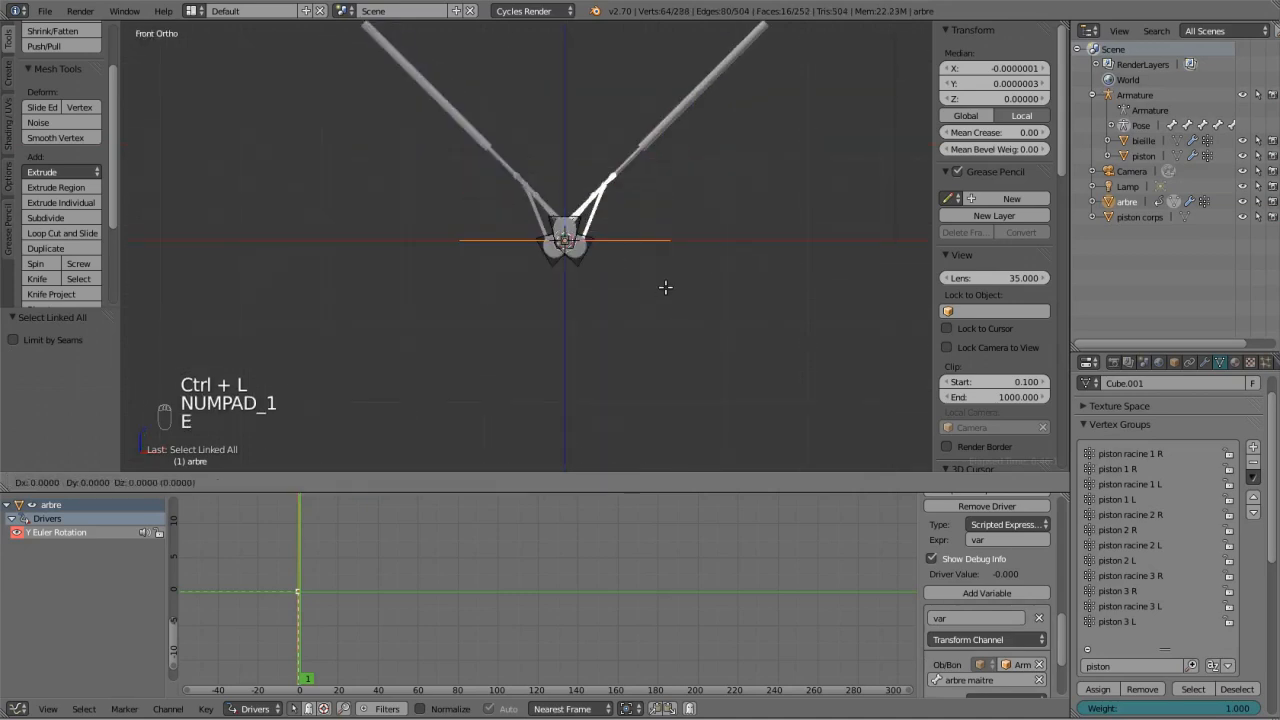
type(".2")
key("Return")
middle_click_drag(600, 231, 551, 289)
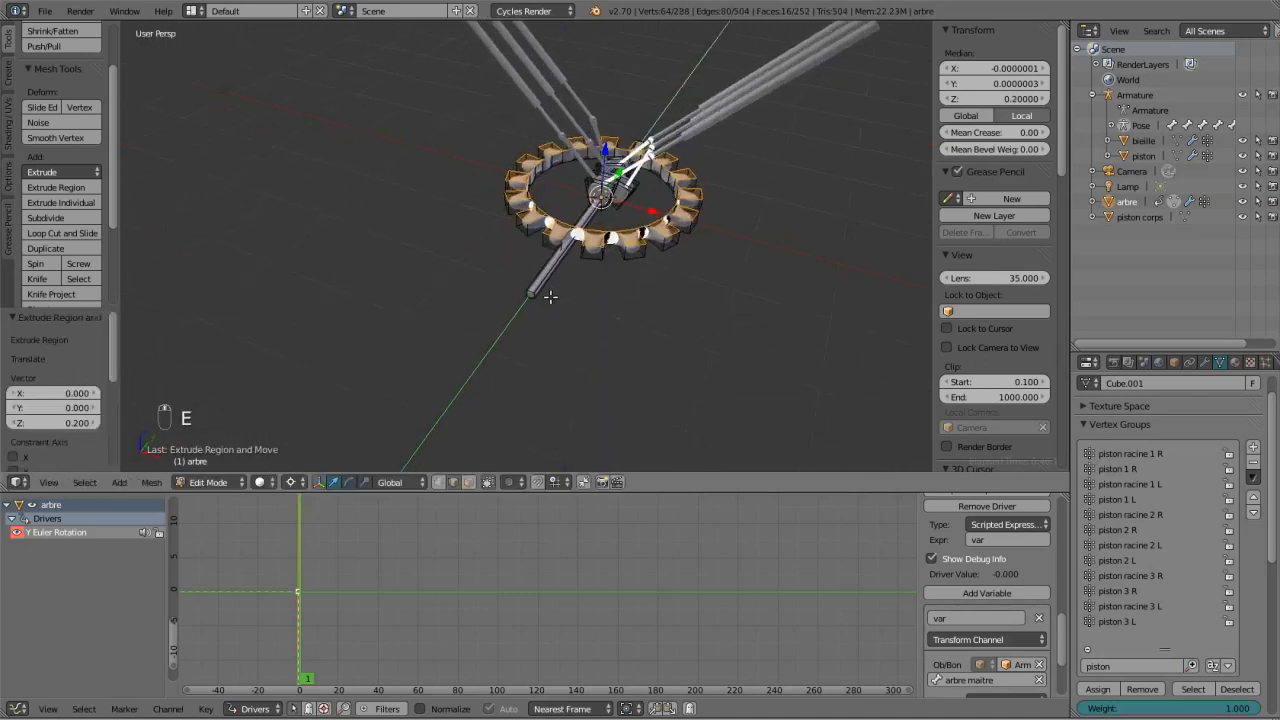
Try to select the inner faces of the gear ring one after another in wireframe display.
scroll(549, 284, "up", 5)
key("a")
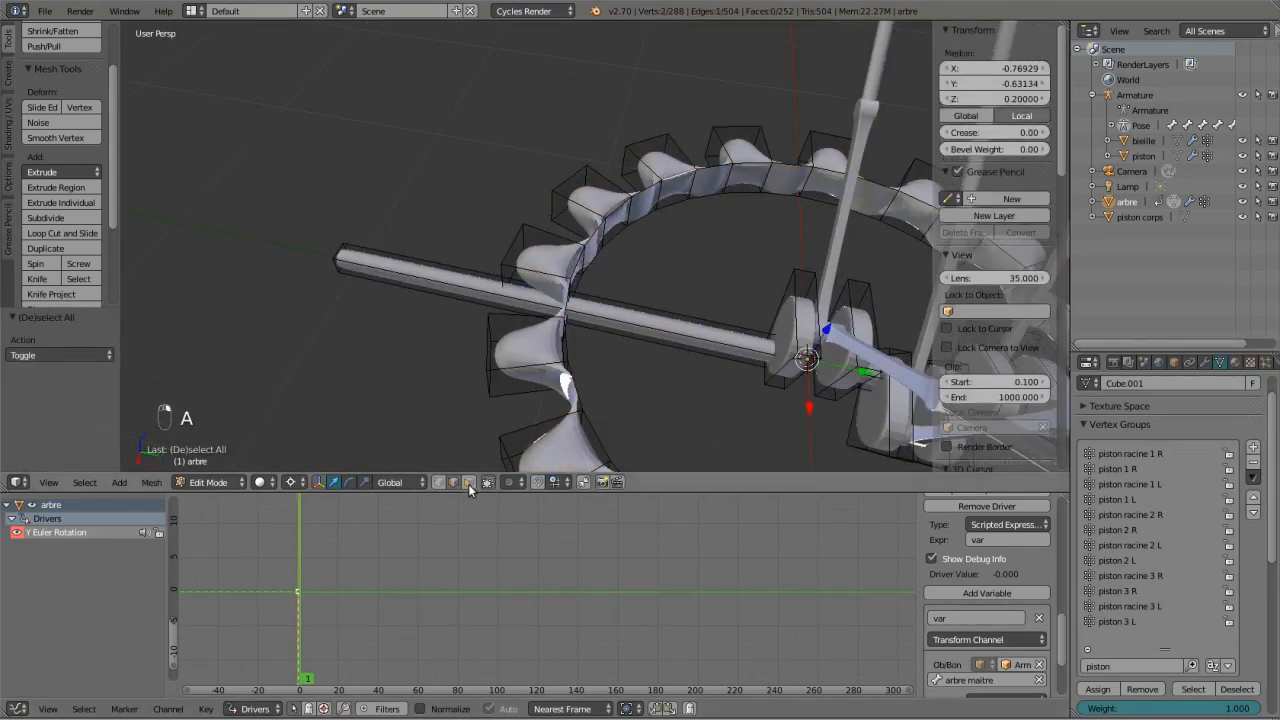
right_click(680, 192)
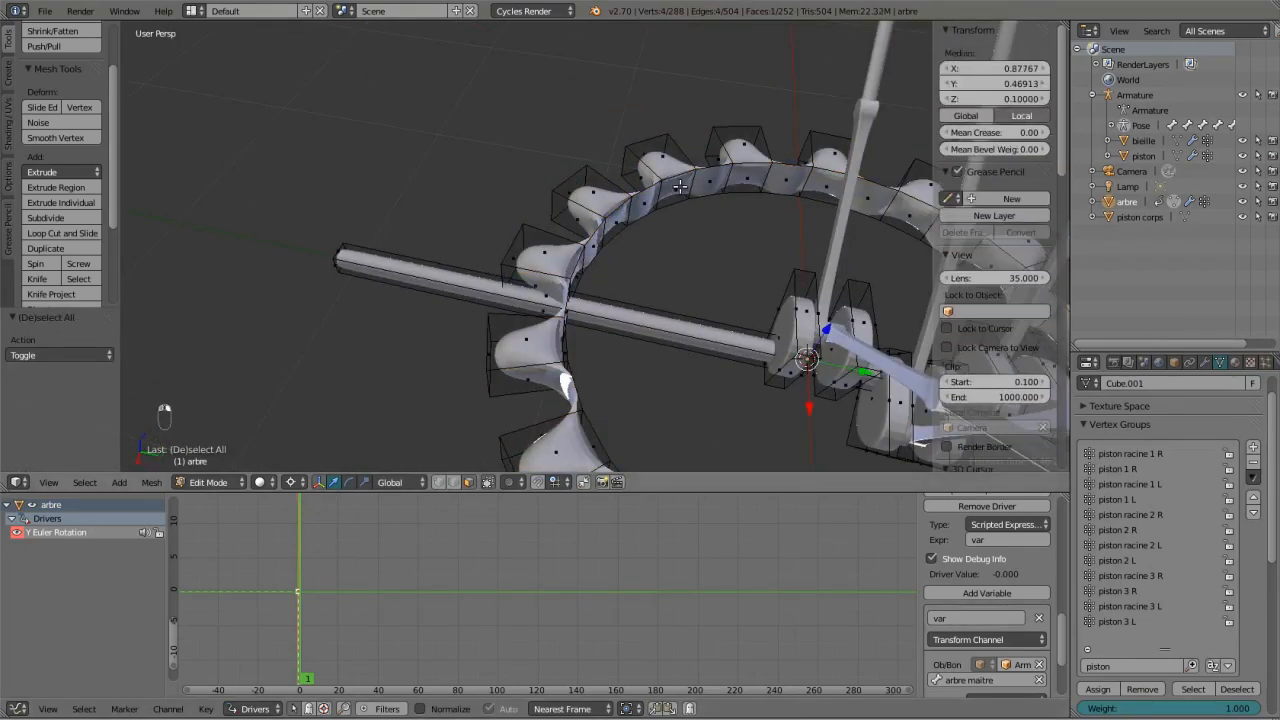
key("z")
right_click(742, 180, "shift")
right_click(818, 183, "shift")
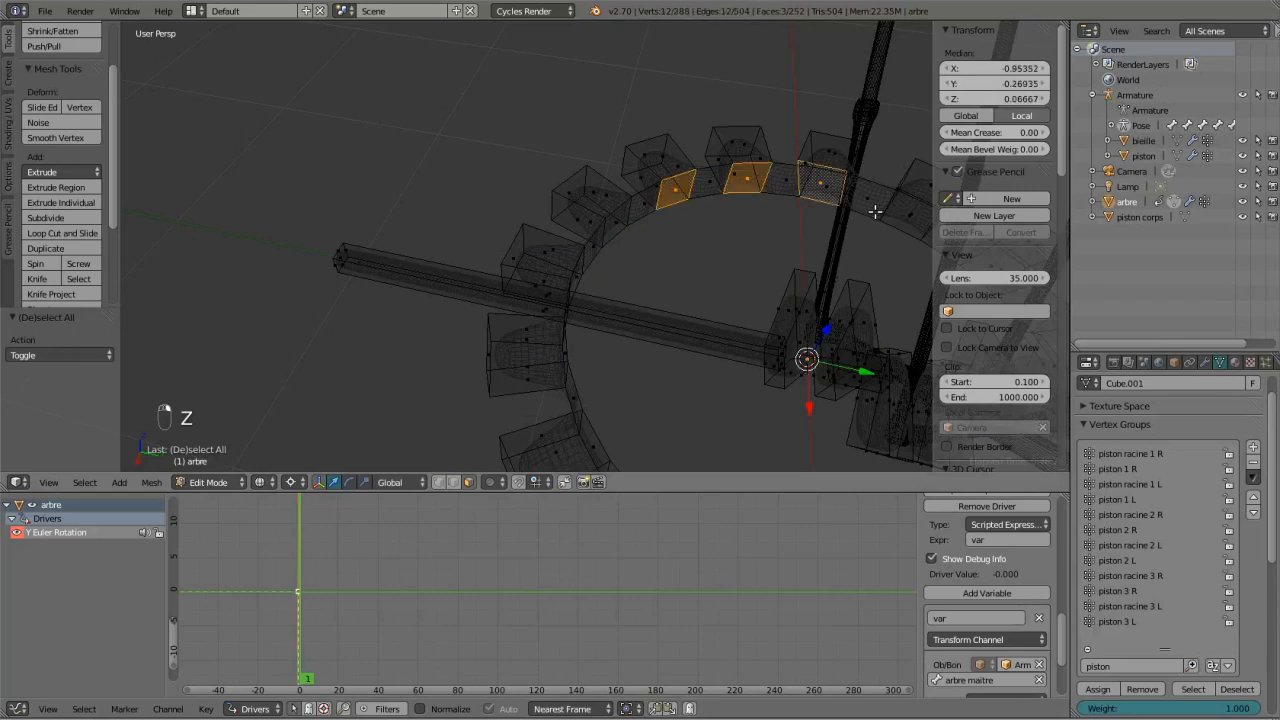
middle_click_drag(875, 212, 731, 220)
right_click(760, 248, "shift")
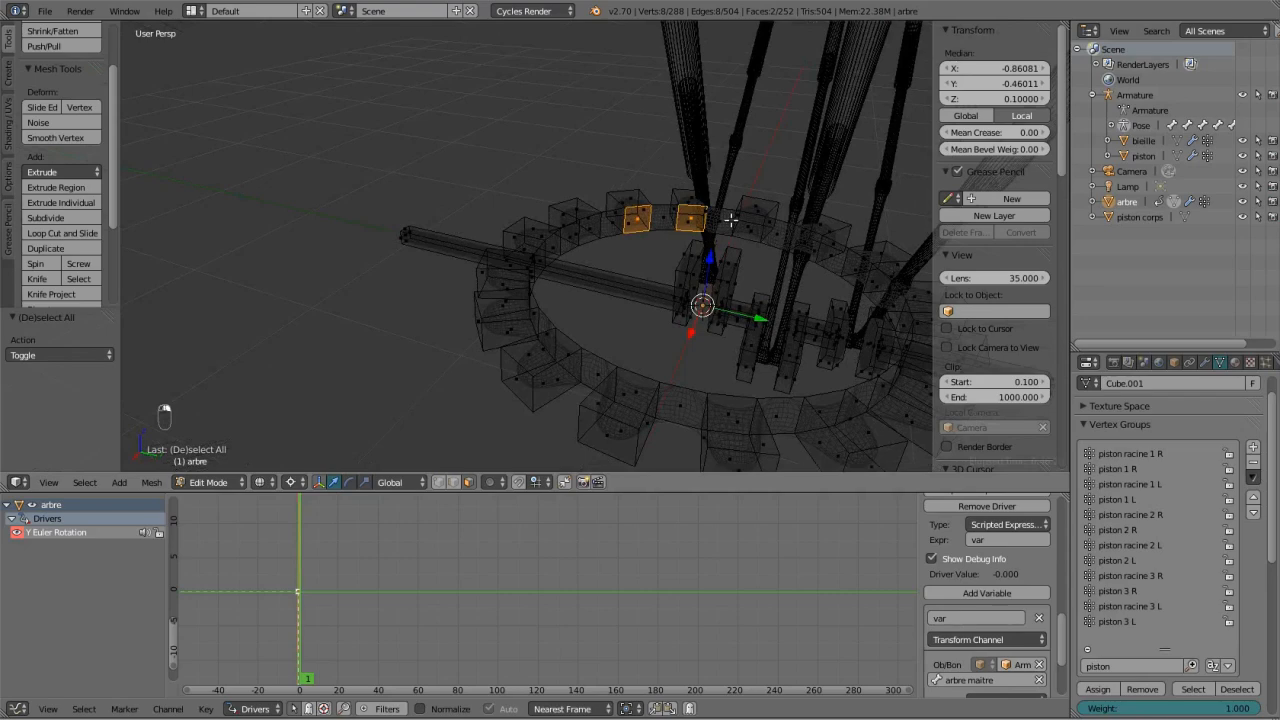
right_click(746, 226, "shift")
middle_click_drag(788, 260, 863, 308)
middle_click_drag(732, 179, 771, 172)
right_click(779, 163, "shift")
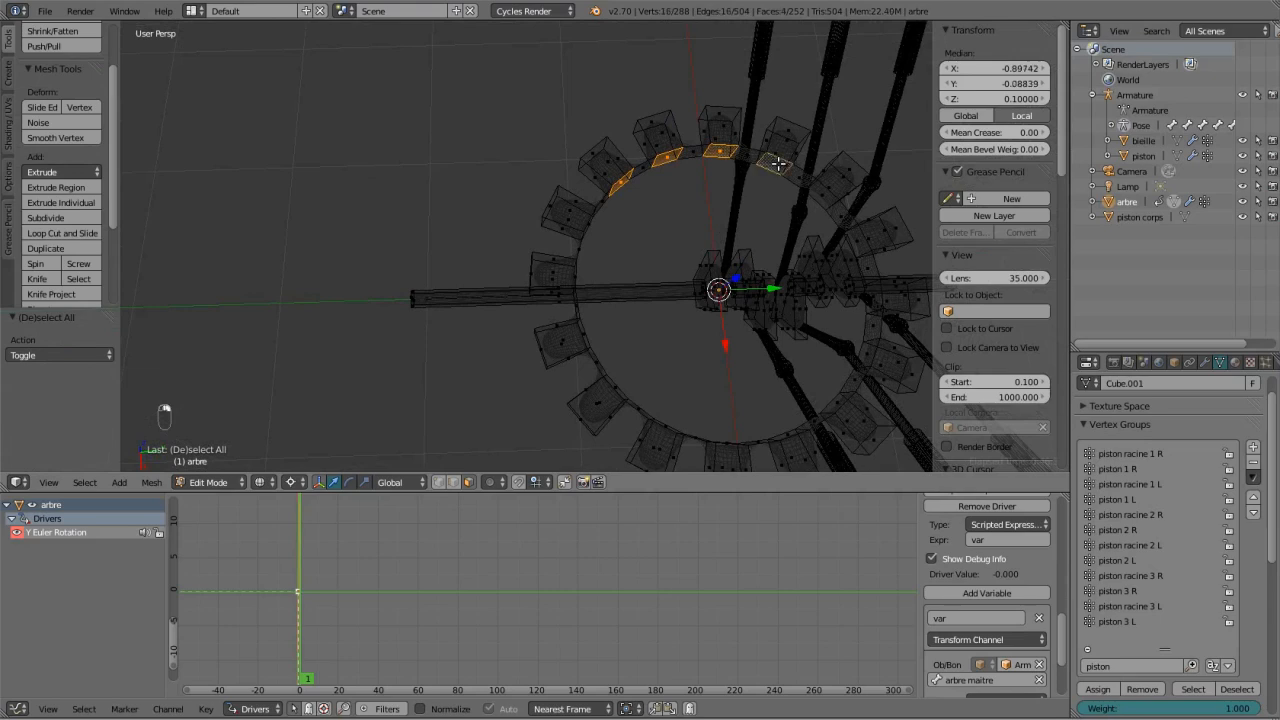
right_click(828, 195, "shift")
right_click(859, 240, "shift")
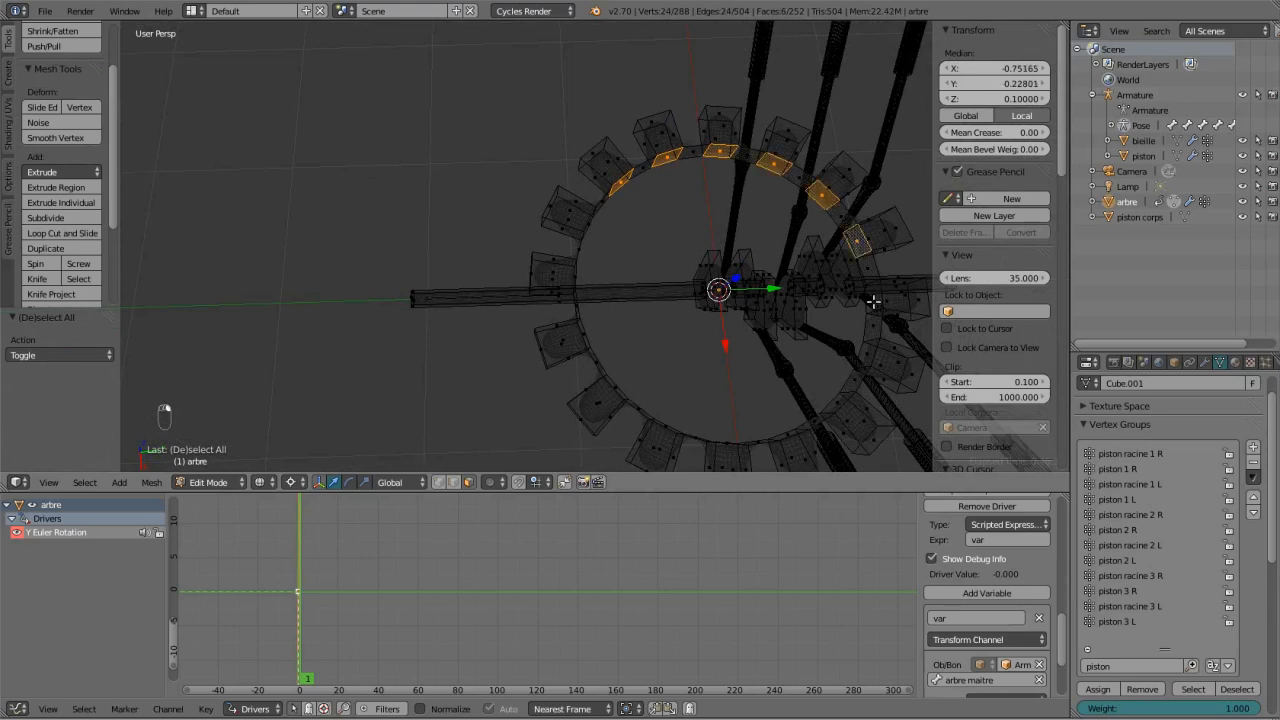
right_click(873, 295, "shift")
right_click(865, 355, "shift")
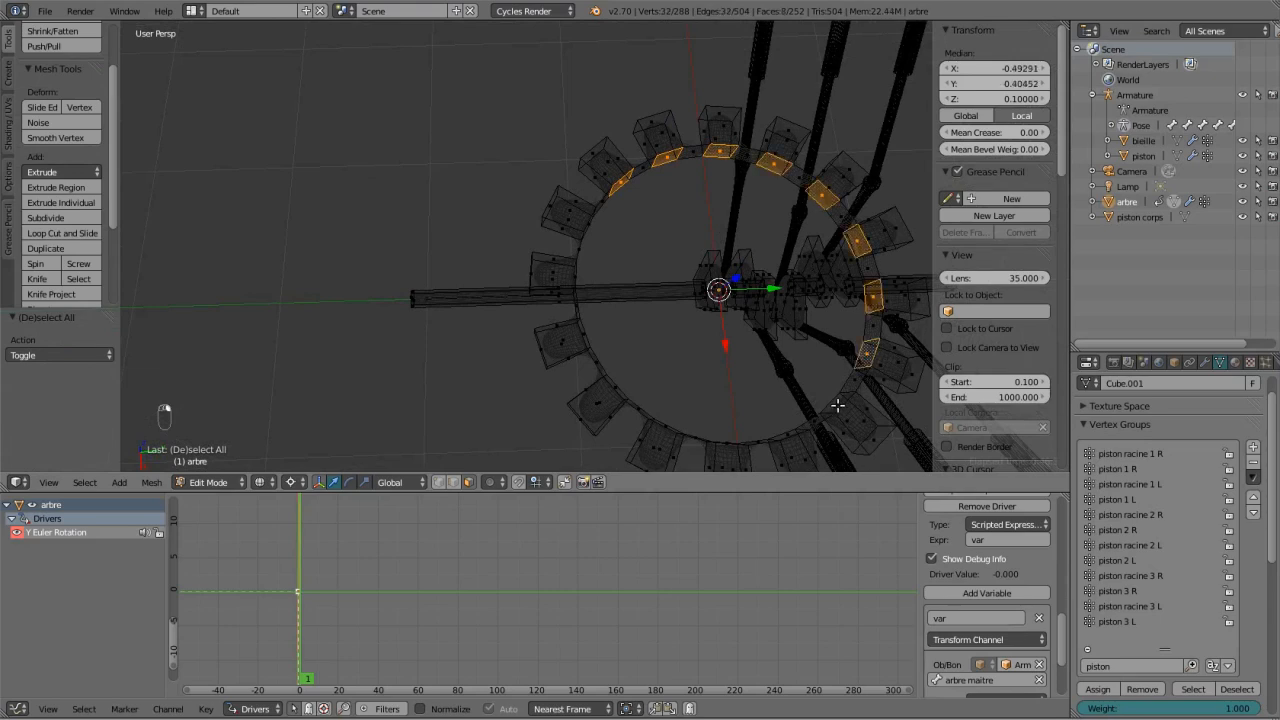
right_click(836, 404, "shift")
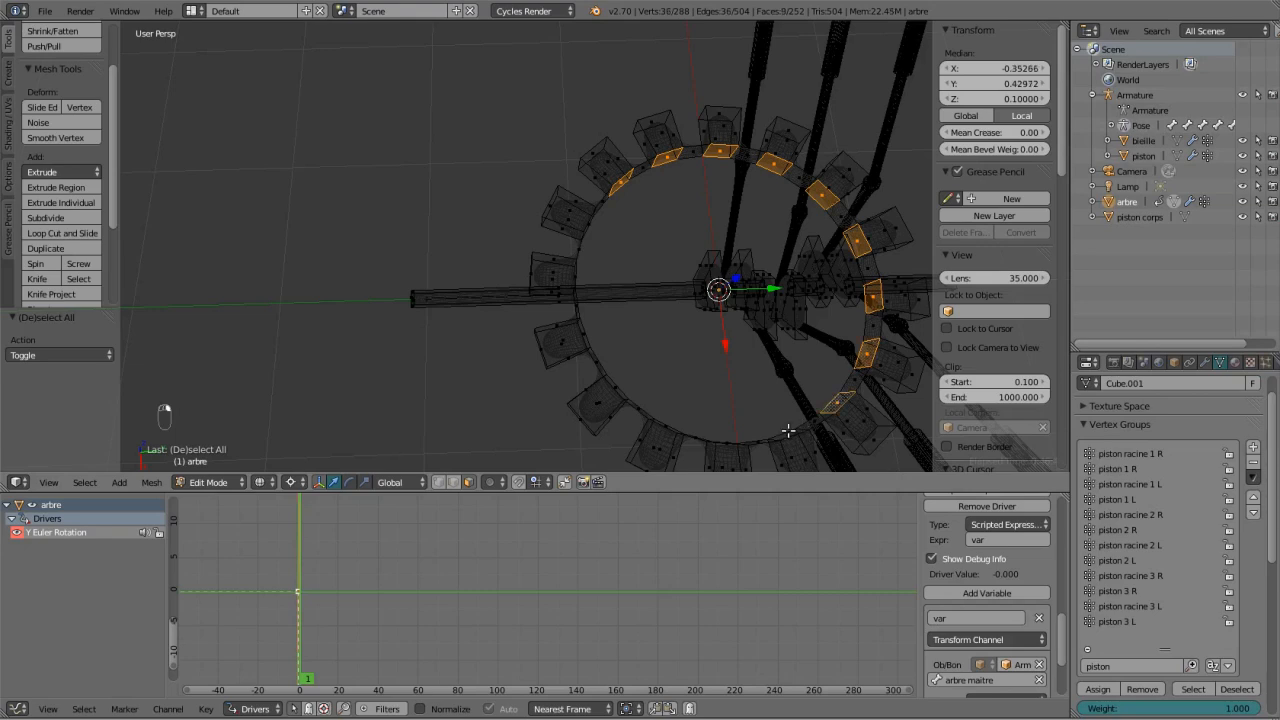
key("a")
key("z")
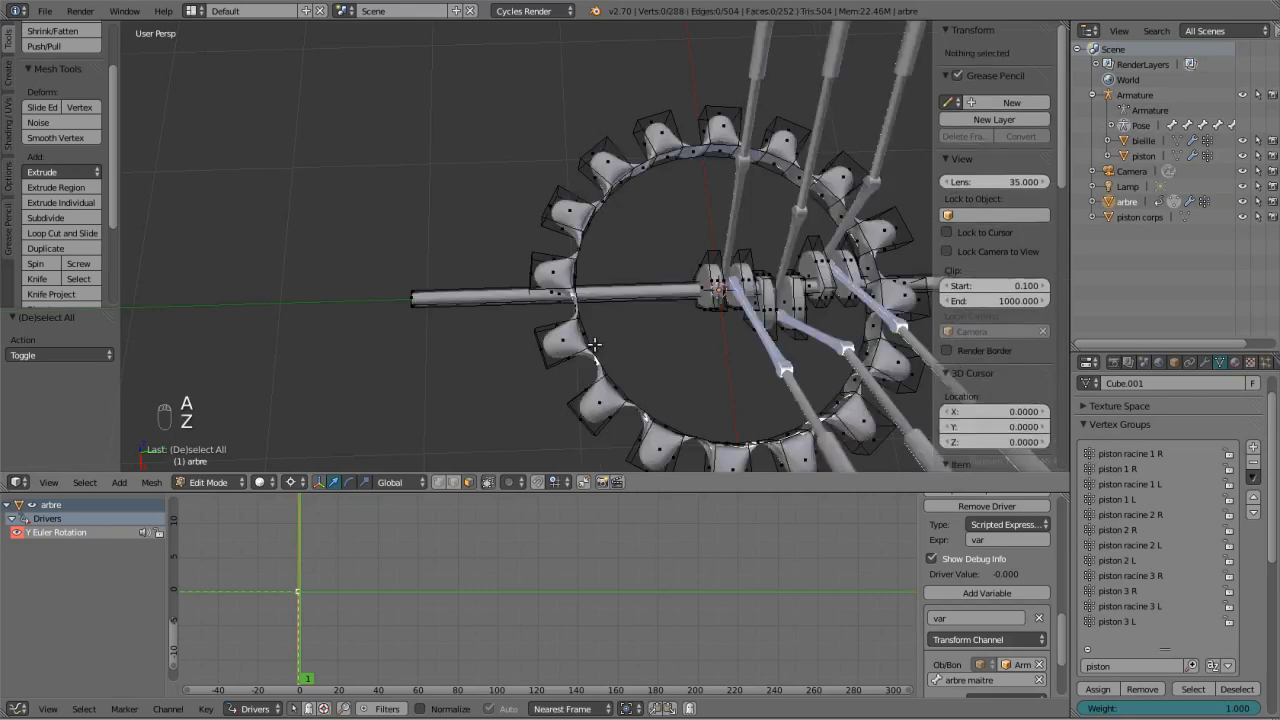
Switch to wireframe display and try to pick the gear ring's inner edges individually.
middle_click_drag(560, 350, 455, 470)
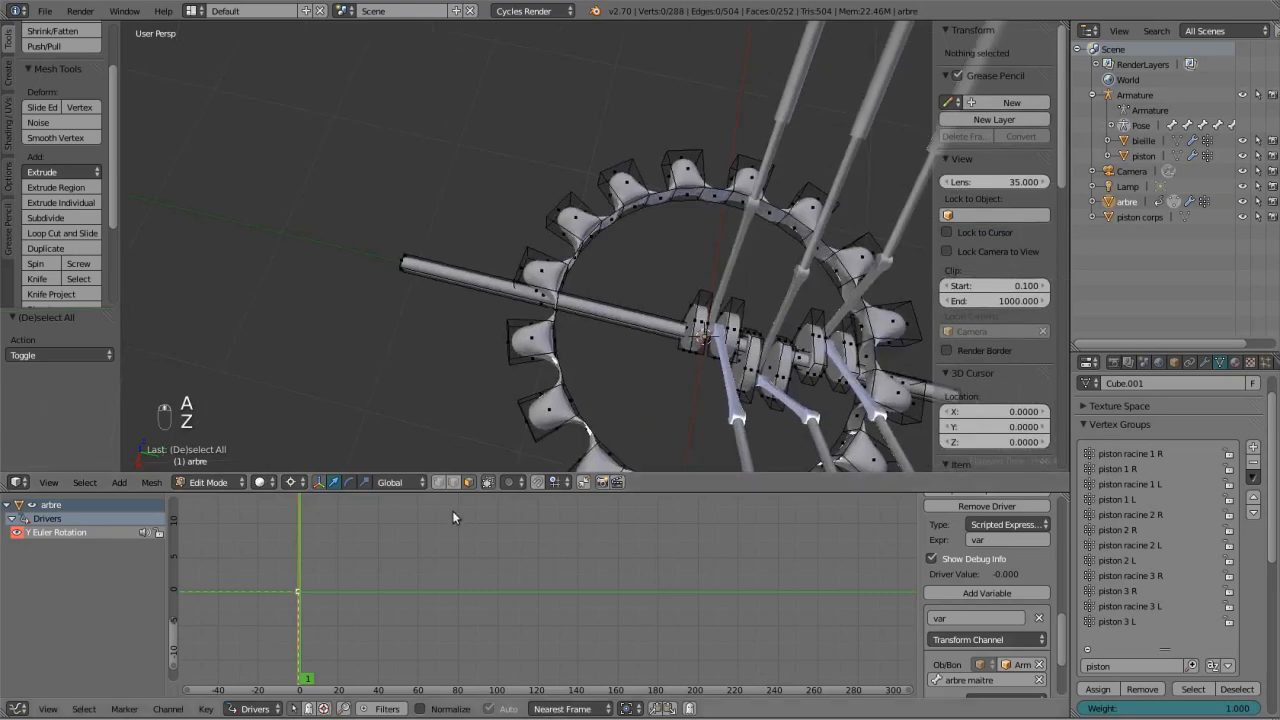
right_click(576, 402)
key("z")
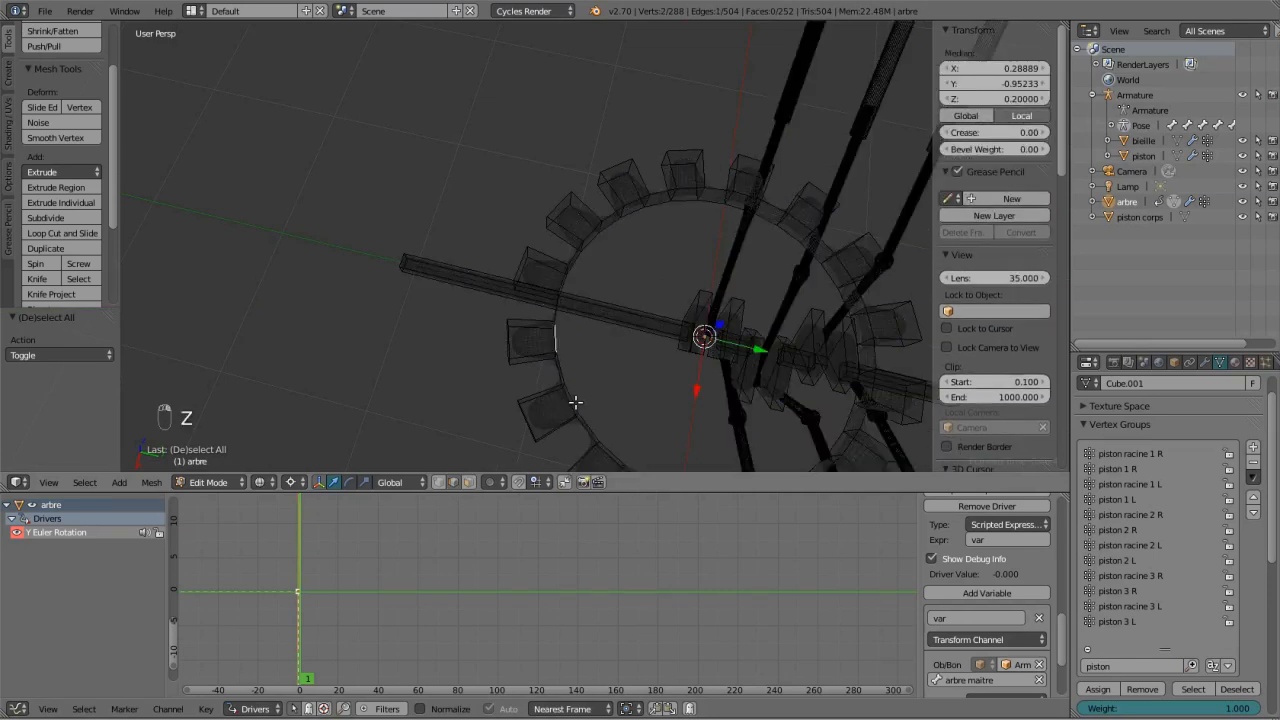
key("a")
right_click(576, 402)
middle_click_drag(528, 387, 491, 357)
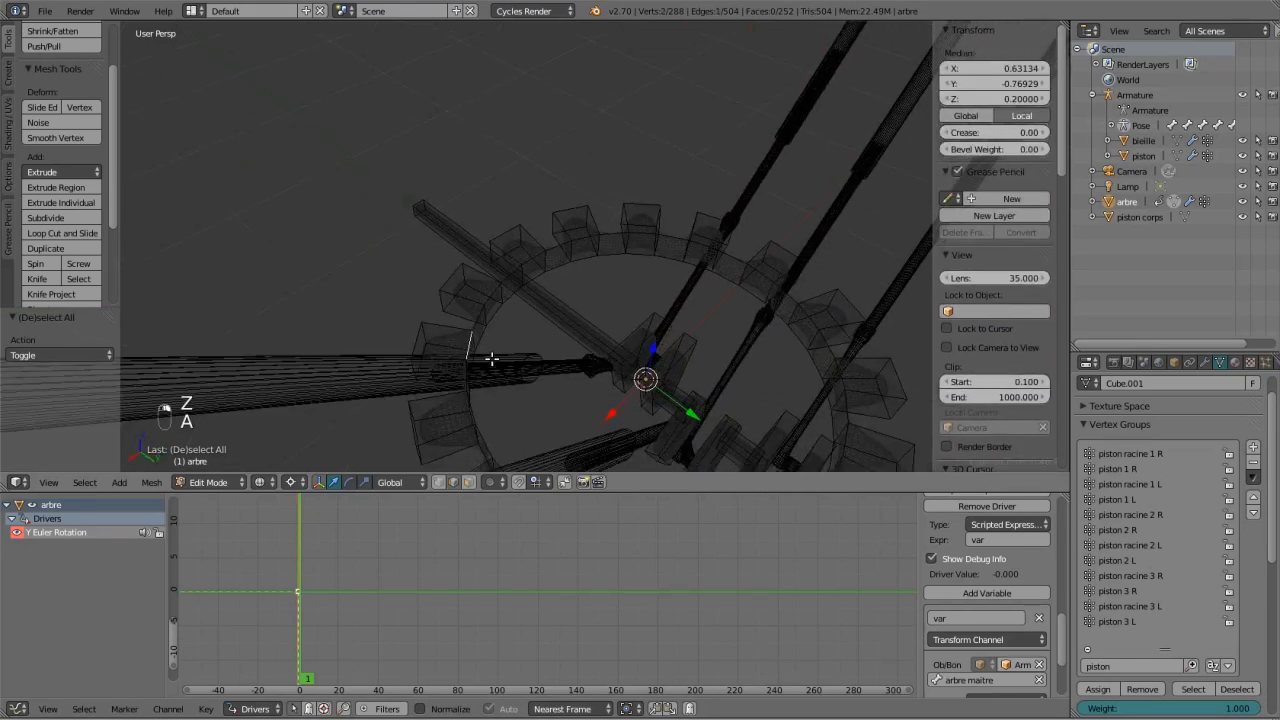
key("a")
right_click(479, 315)
key("a")
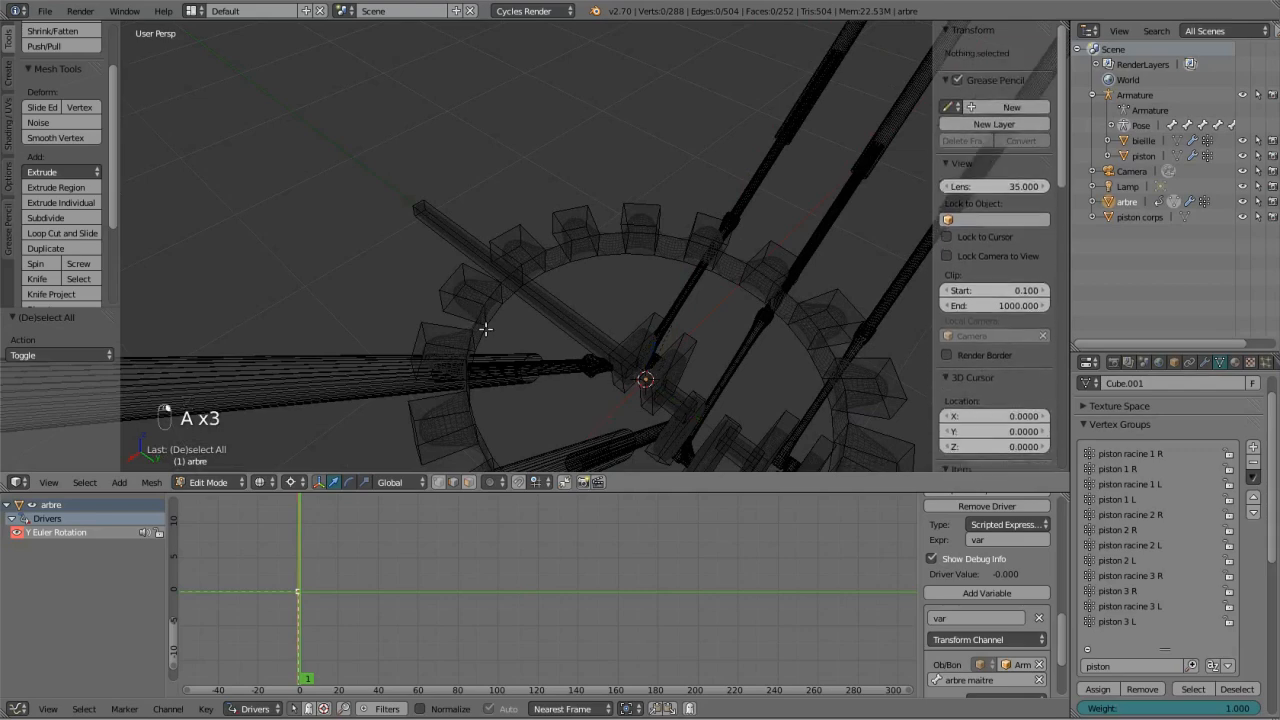
scroll(475, 343, "up", 3)
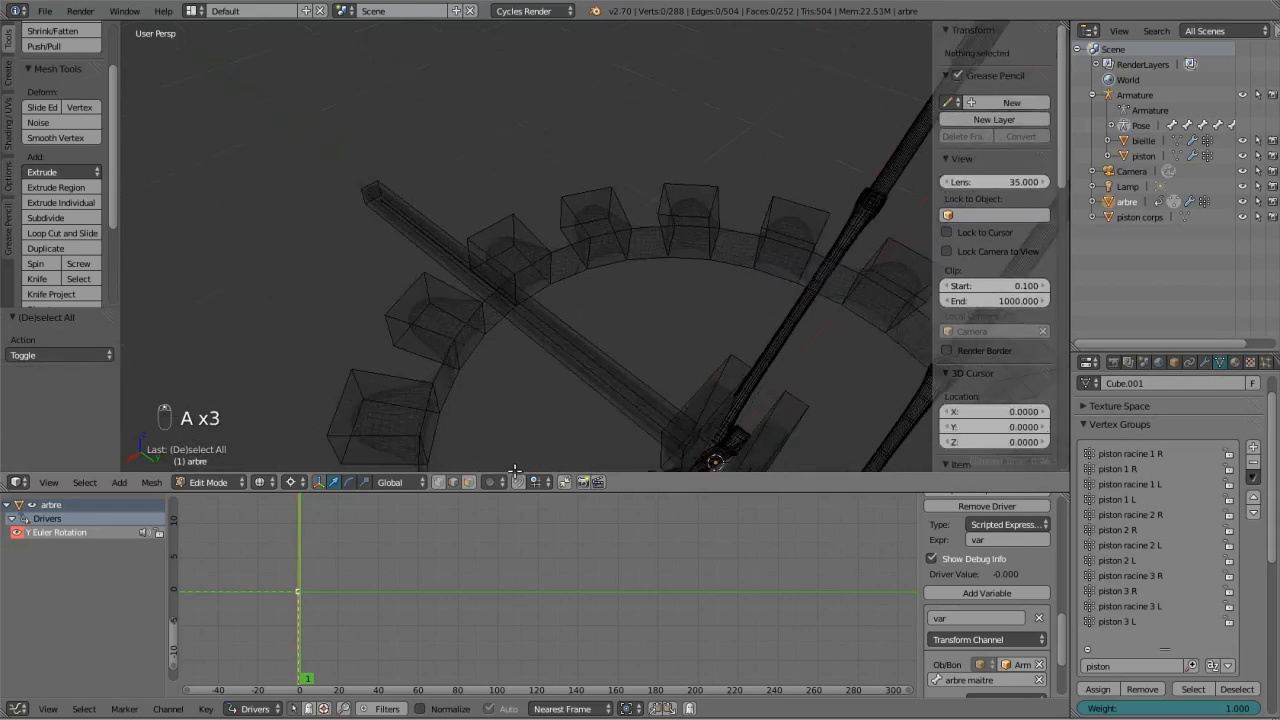
middle_click_drag(517, 314, 516, 313)
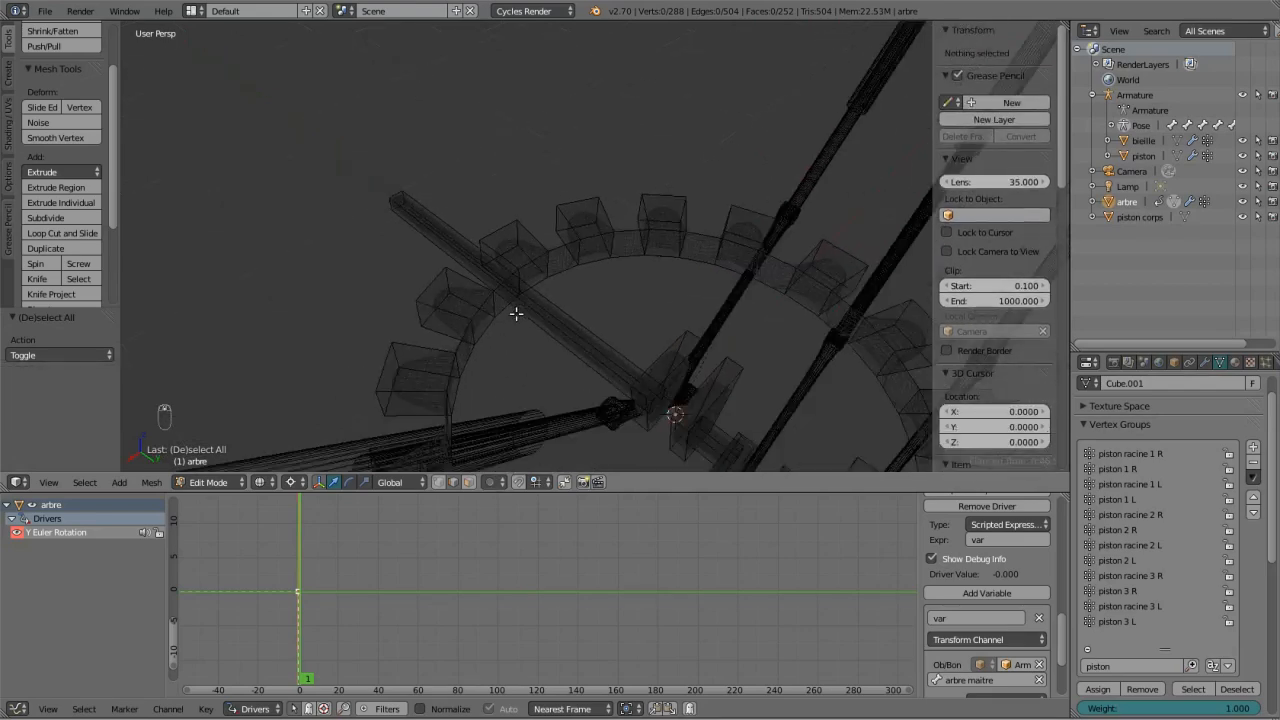
key("KP_1")
key("b")
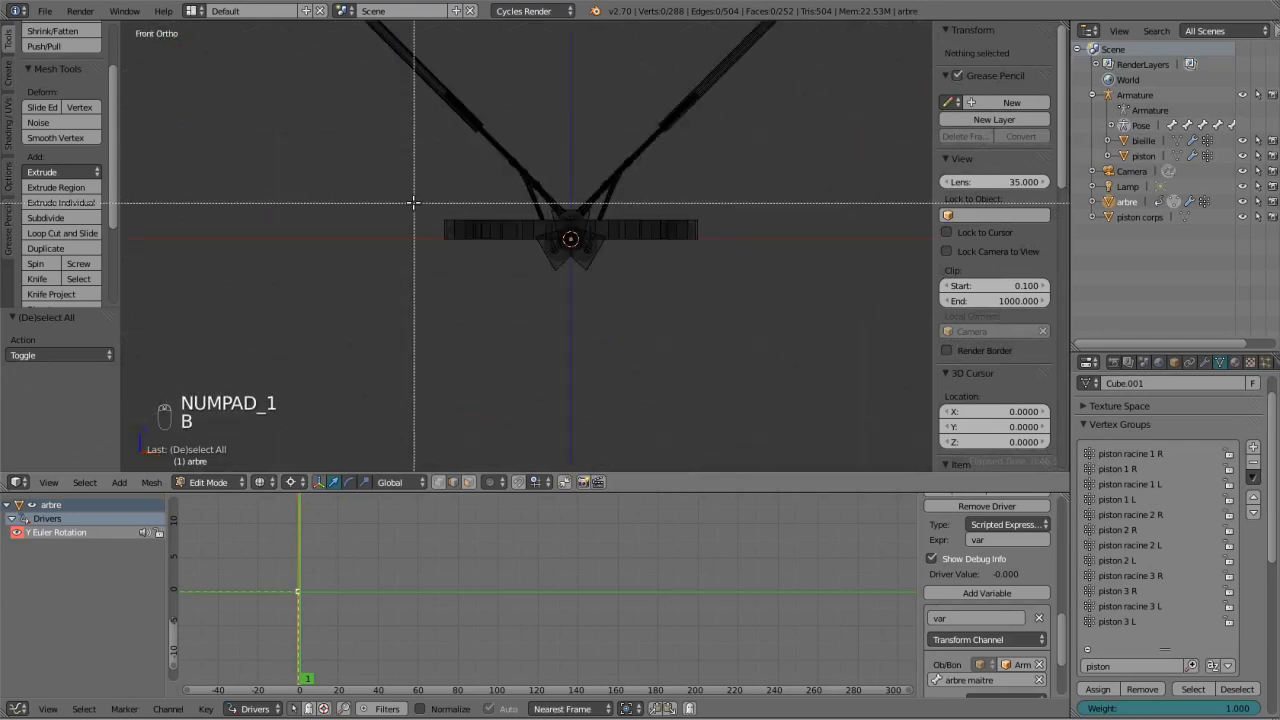
left_click_drag(414, 202, 753, 221)
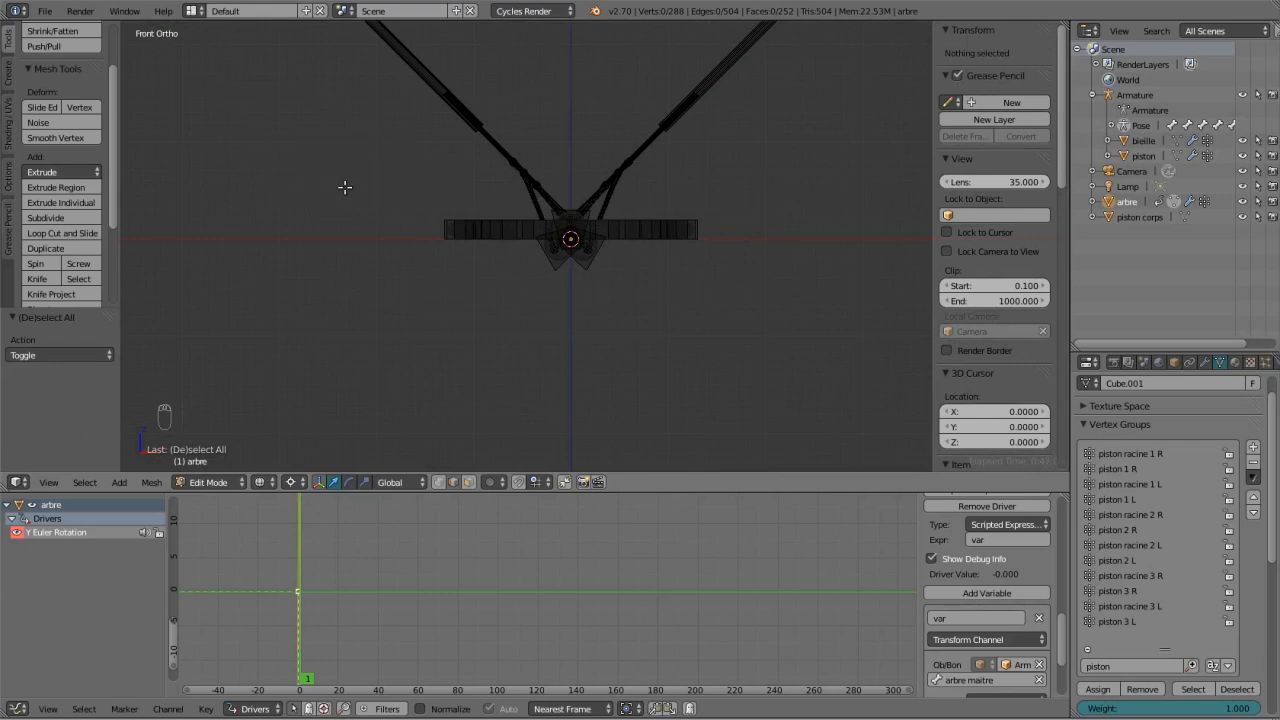
key("KP_7")
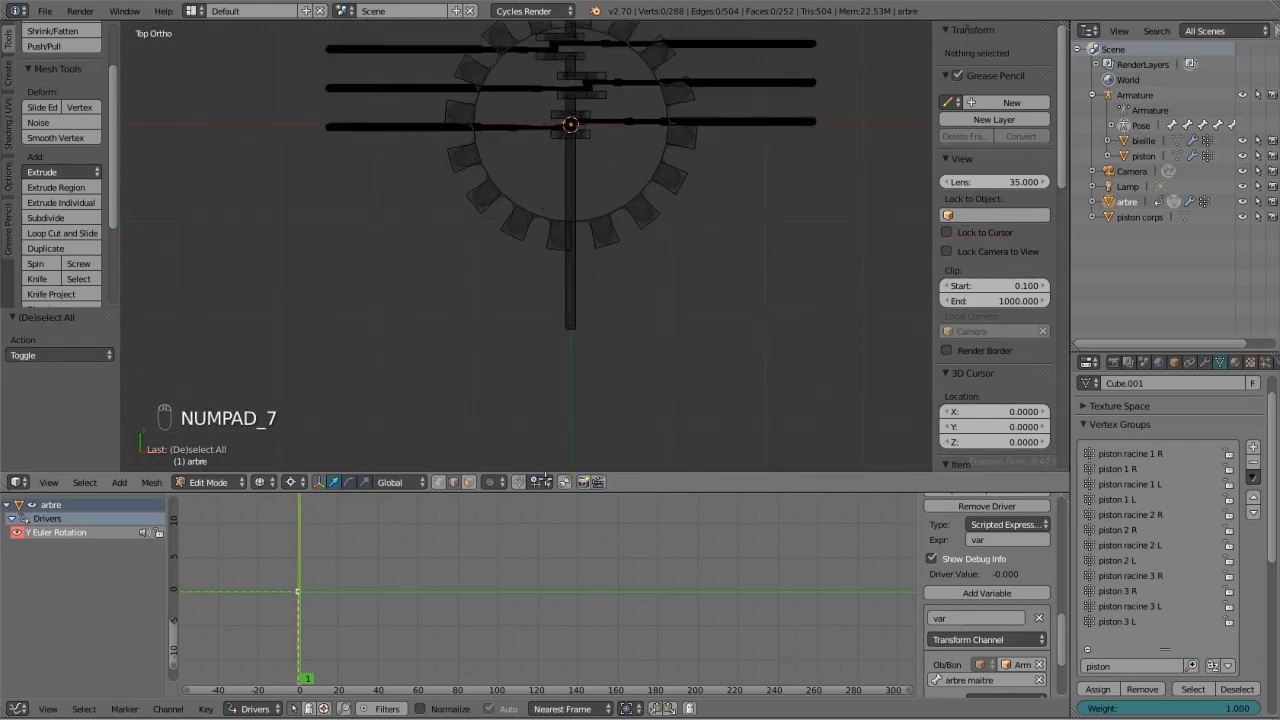
key("c")
scroll(581, 142, "down", 14)
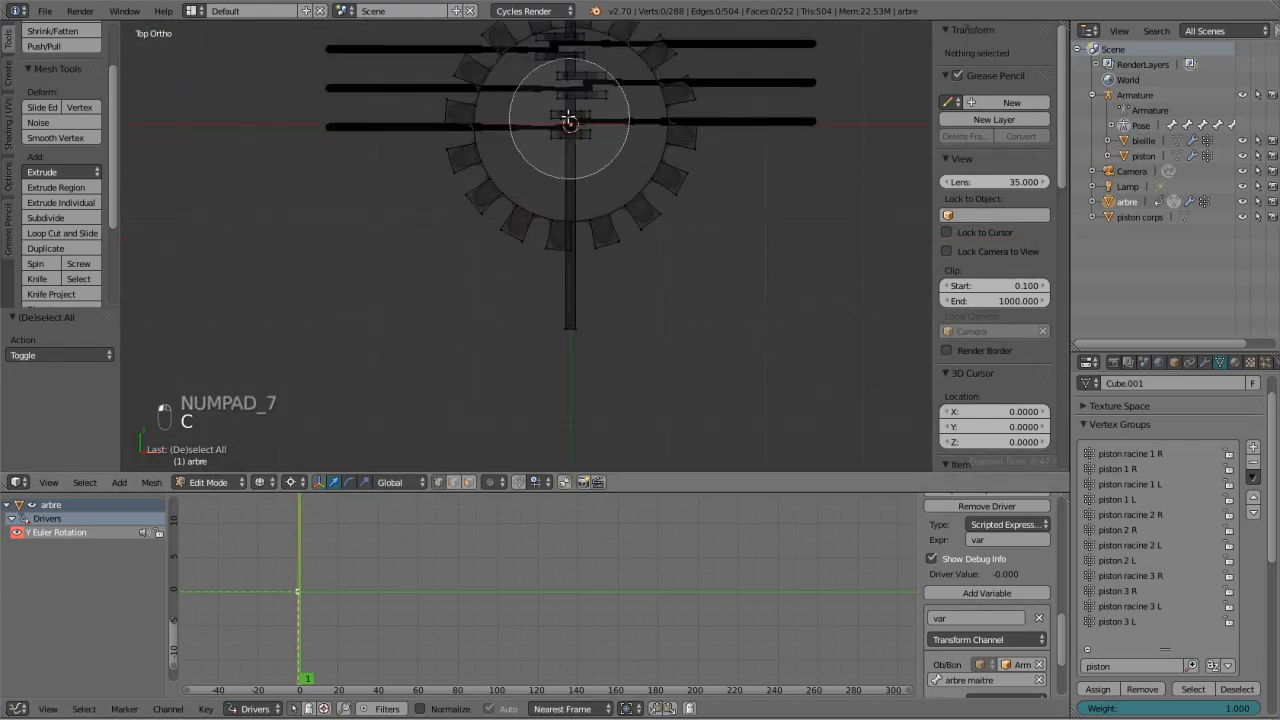
scroll(582, 135, "up", 1)
right_click(569, 131)
Select the gear ring as linked geometry, hide the rest of the crankshaft mesh, and clear the selection.
right_click(563, 203)
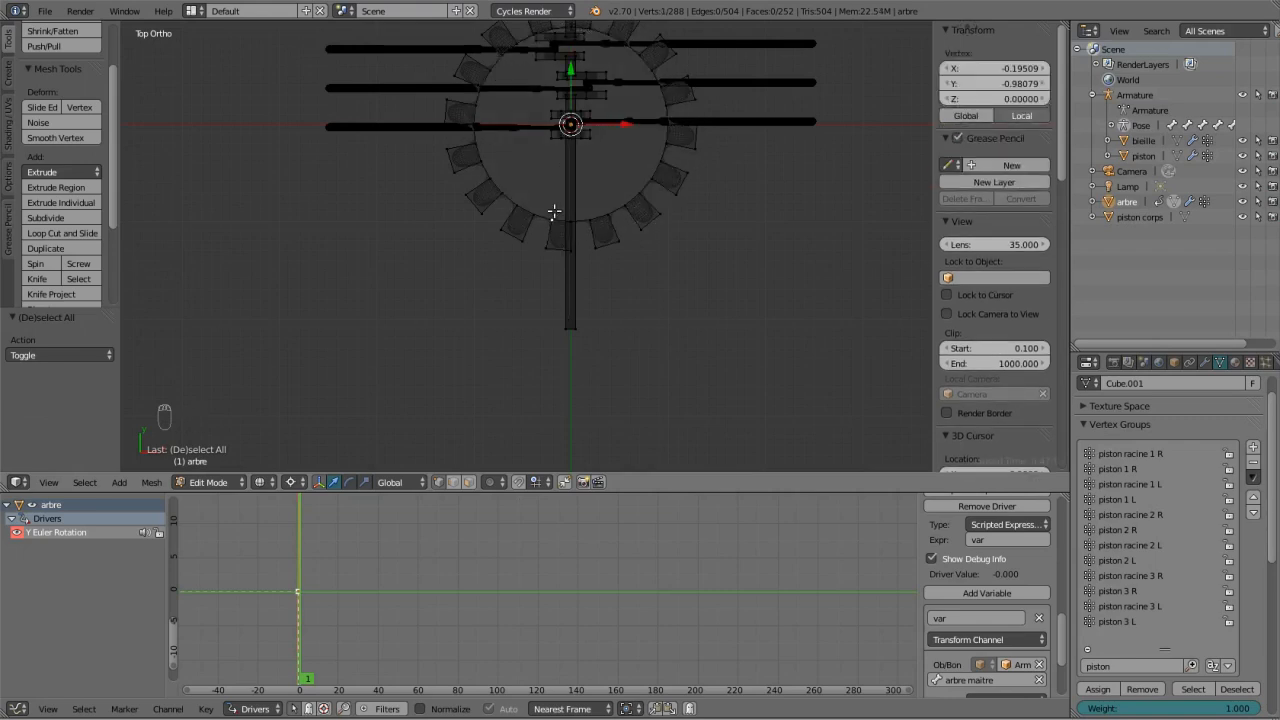
key("ctrl+l")
key("shift+h")
key("a")
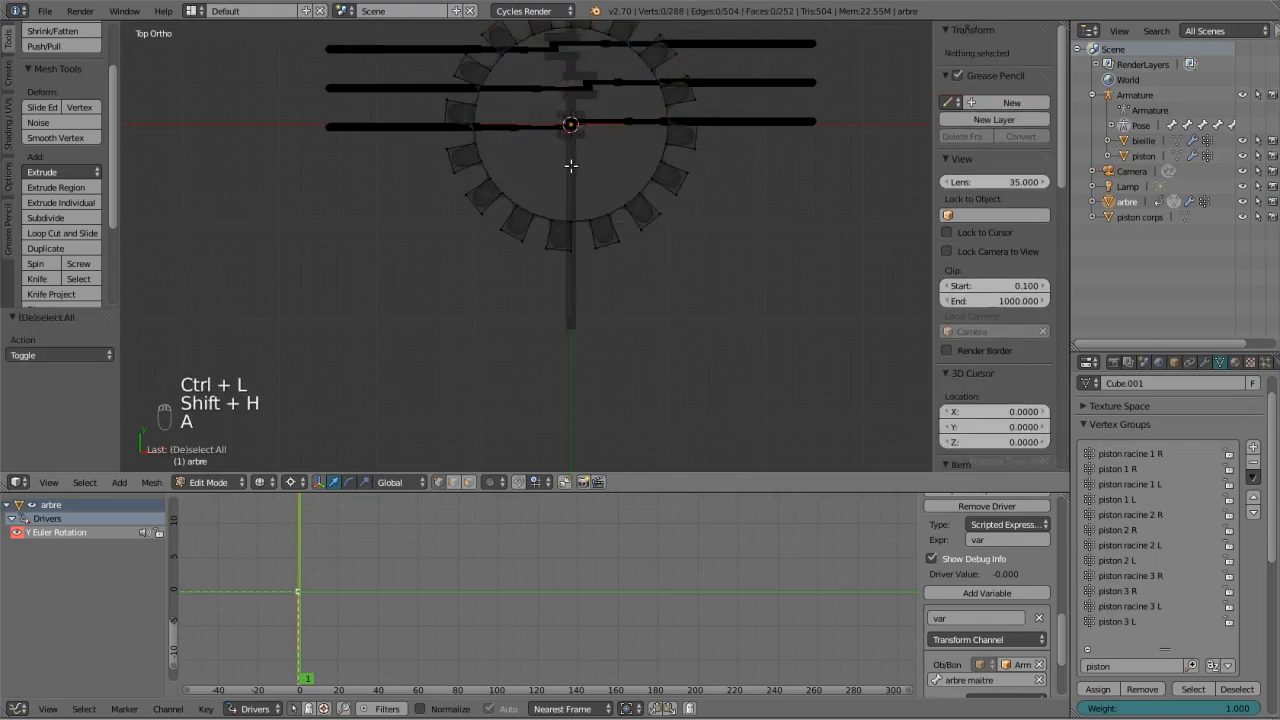
Select only the upper vertices of the gear ring's inner circle, leaving the lower vertices and the teeth unselected.
key("c")
scroll(571, 125, "down", 6)
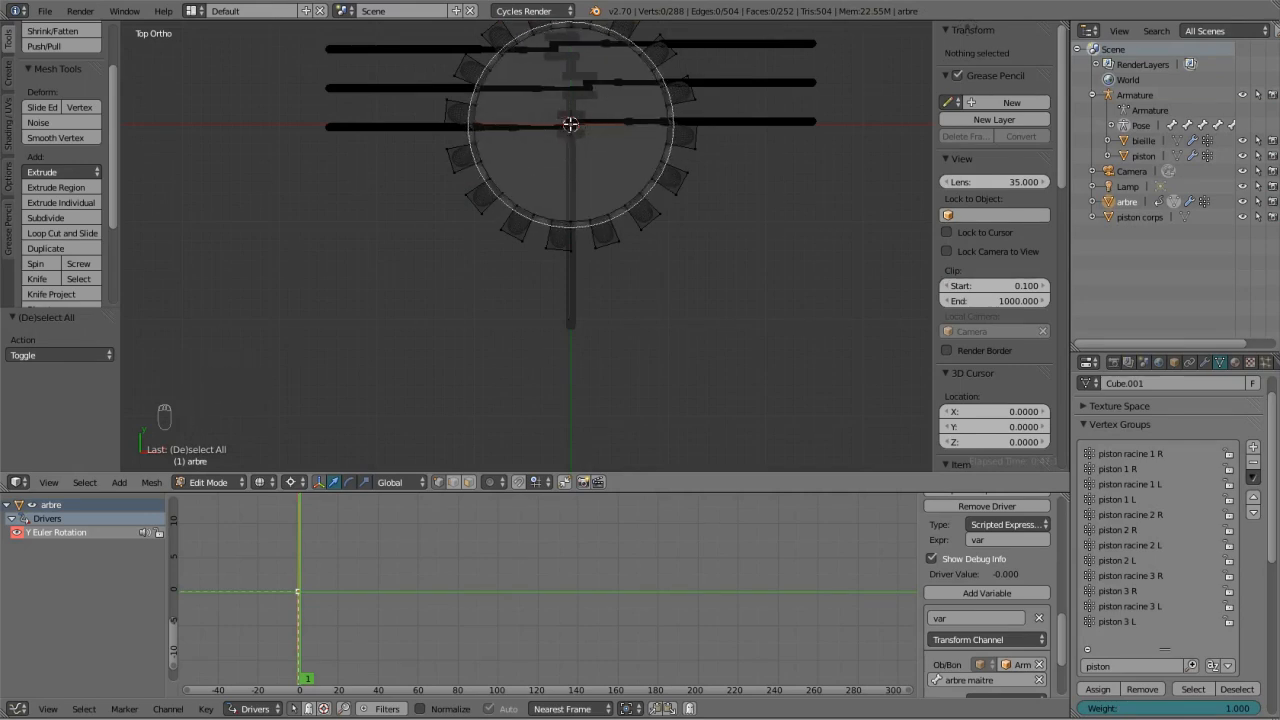
left_click(570, 124)
right_click(570, 124)
key("KP_1")
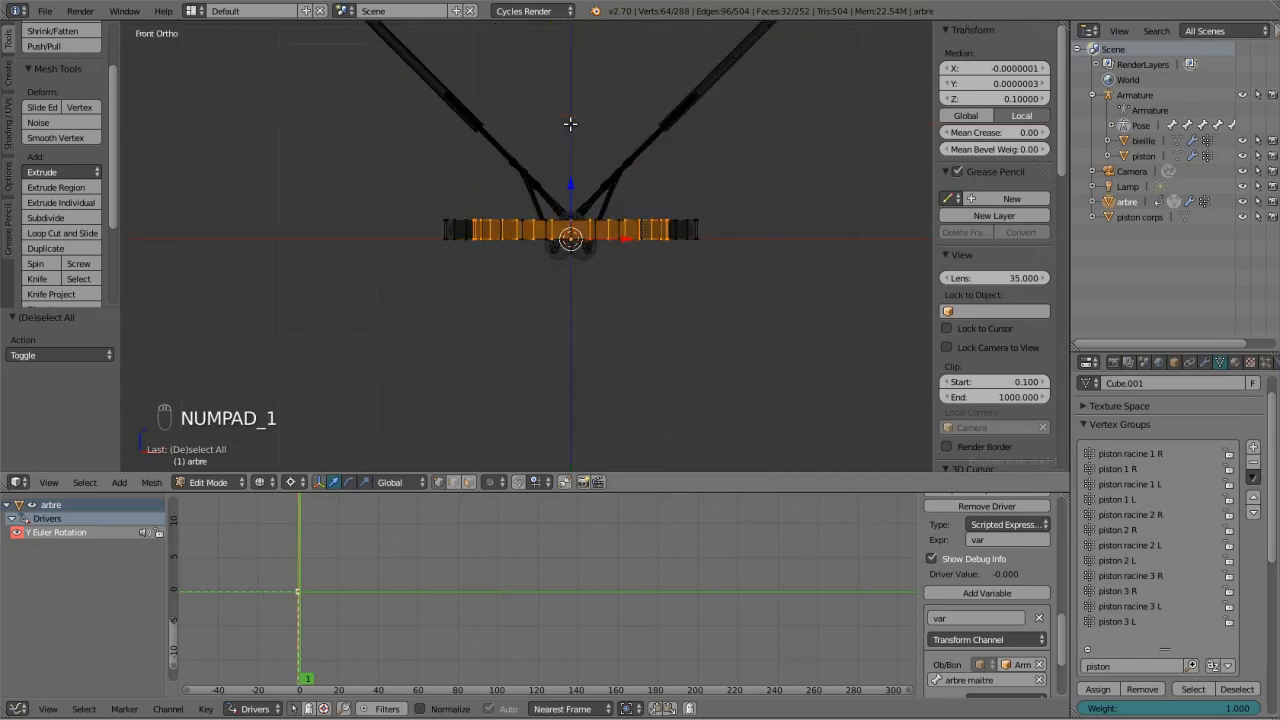
key("b")
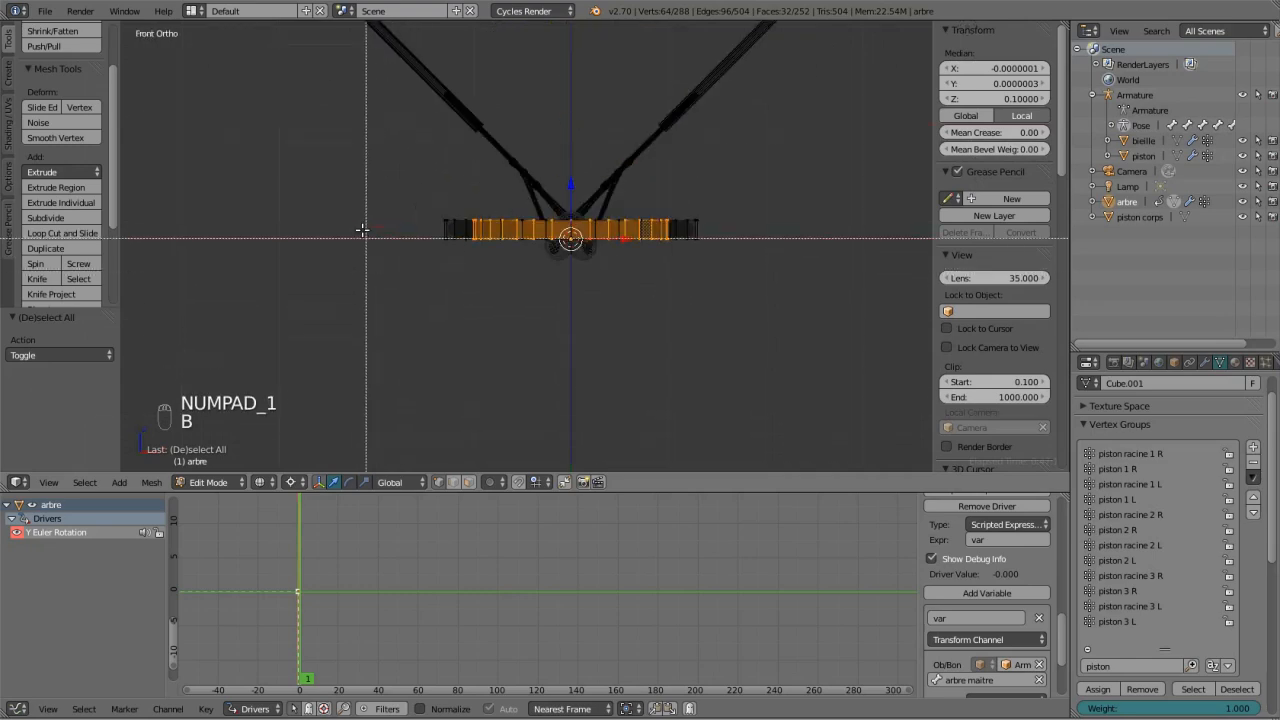
middle_click_drag(363, 227, 700, 220)
Extrude the selected inner circle inward twice, scaling each extrusion by 0.5, and clear the selection.
key("e")
key("s")
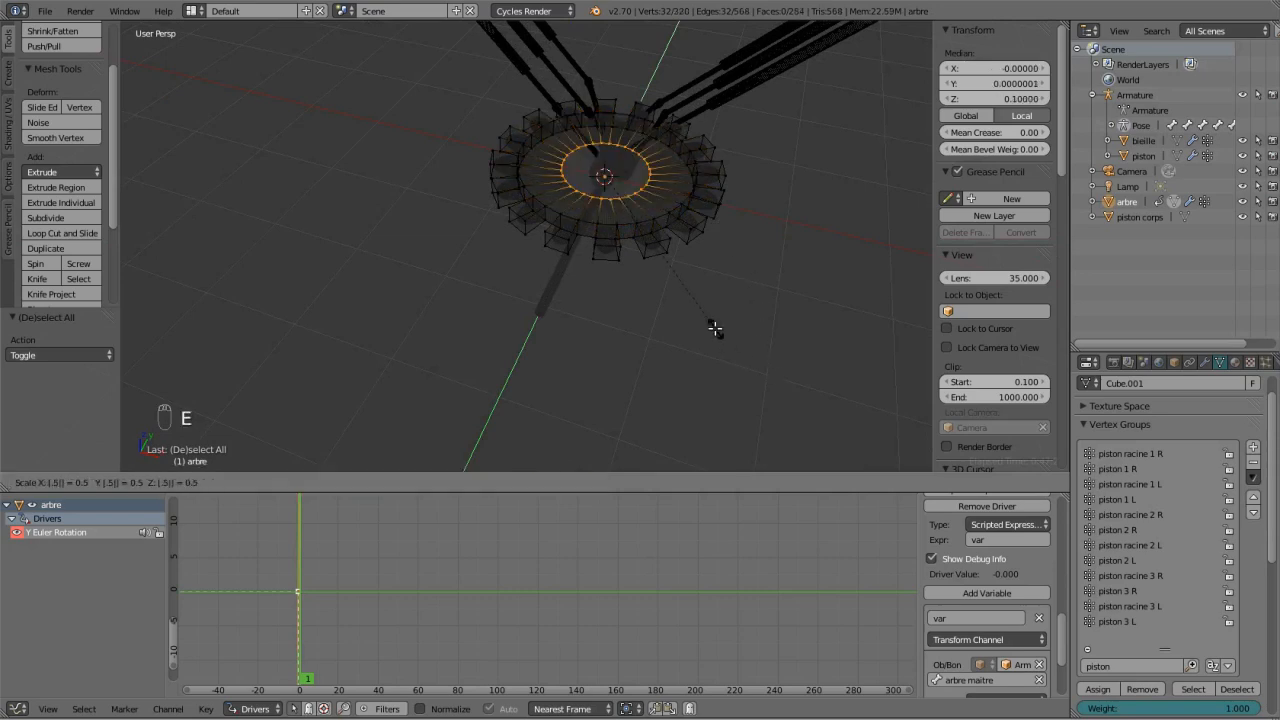
key("Return")
type("e")
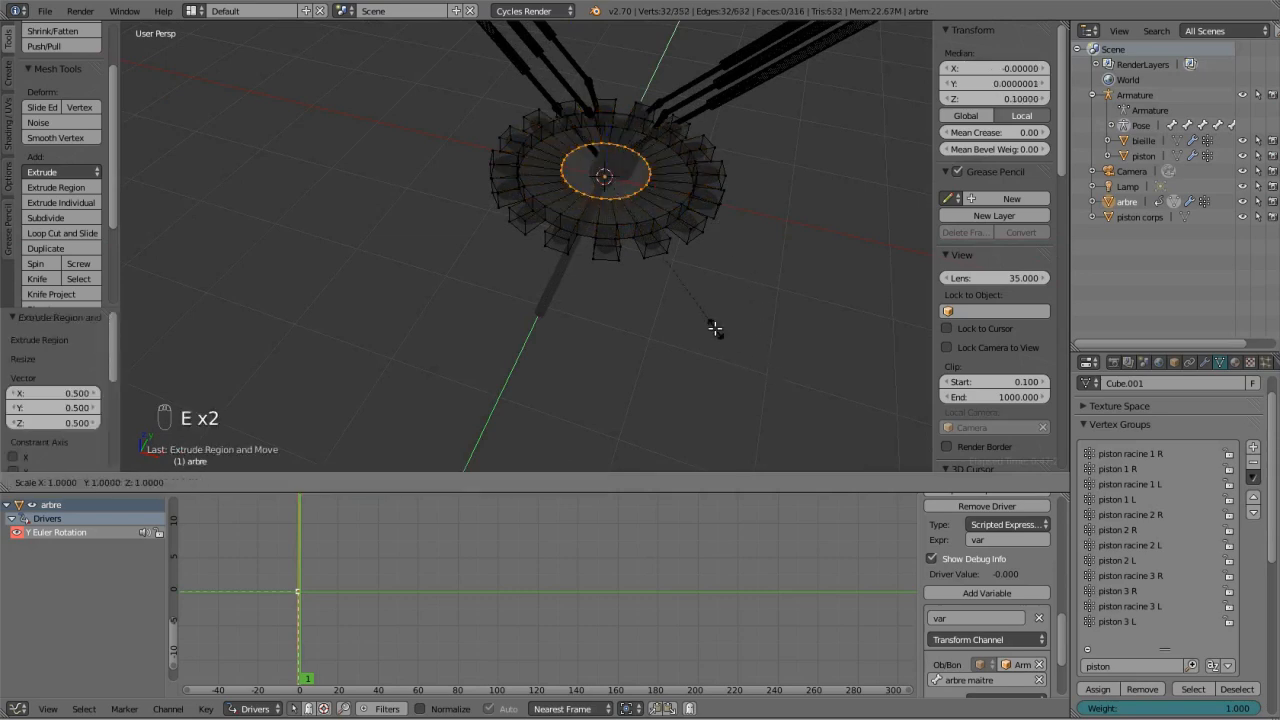
type("0.5")
key("Return")
middle_click_drag(579, 187, 620, 389)
key("a")
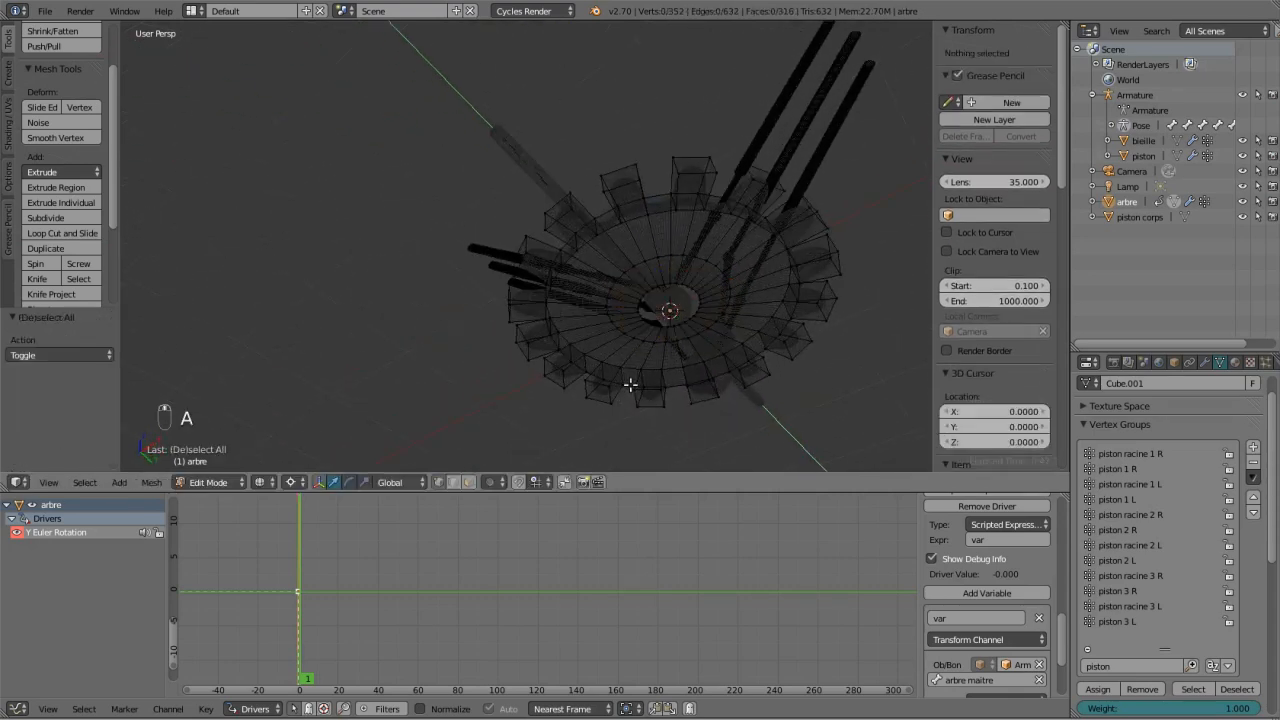
Circle-select the whole disc area inside the teeth from the top view.
key("a")
key("a")
key("KP_7")
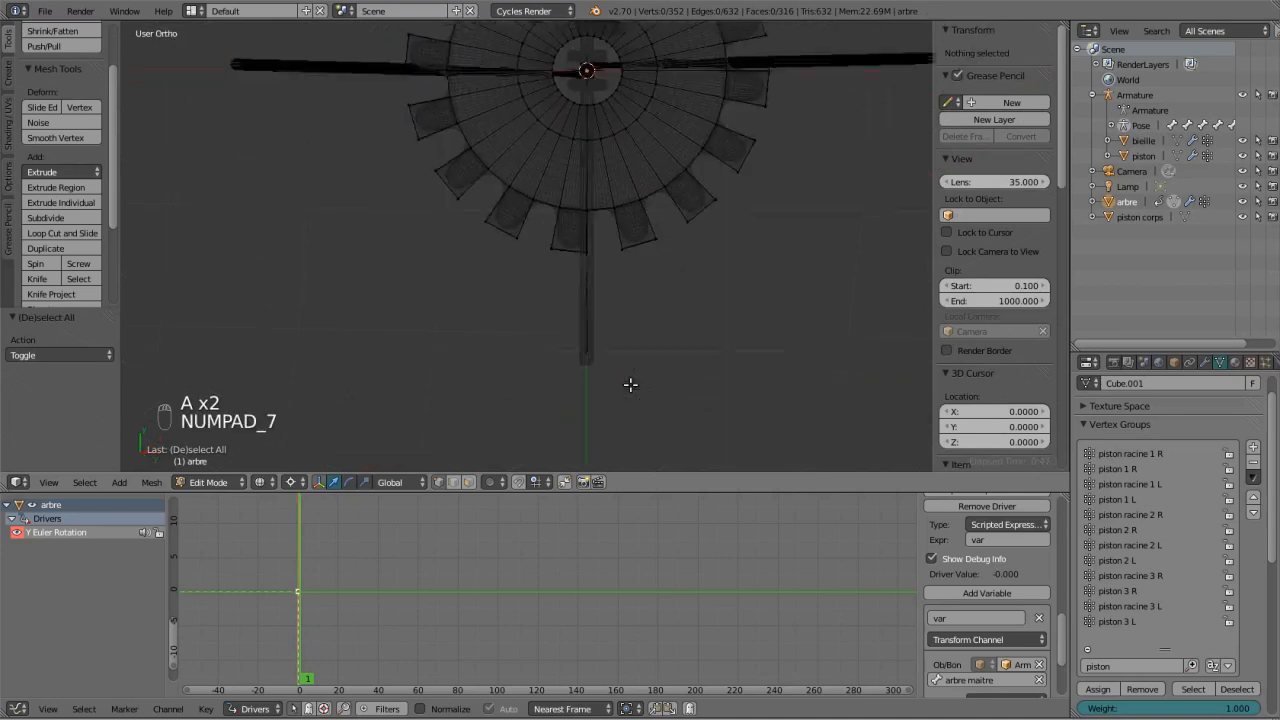
scroll(574, 190, "down", 5)
key("c")
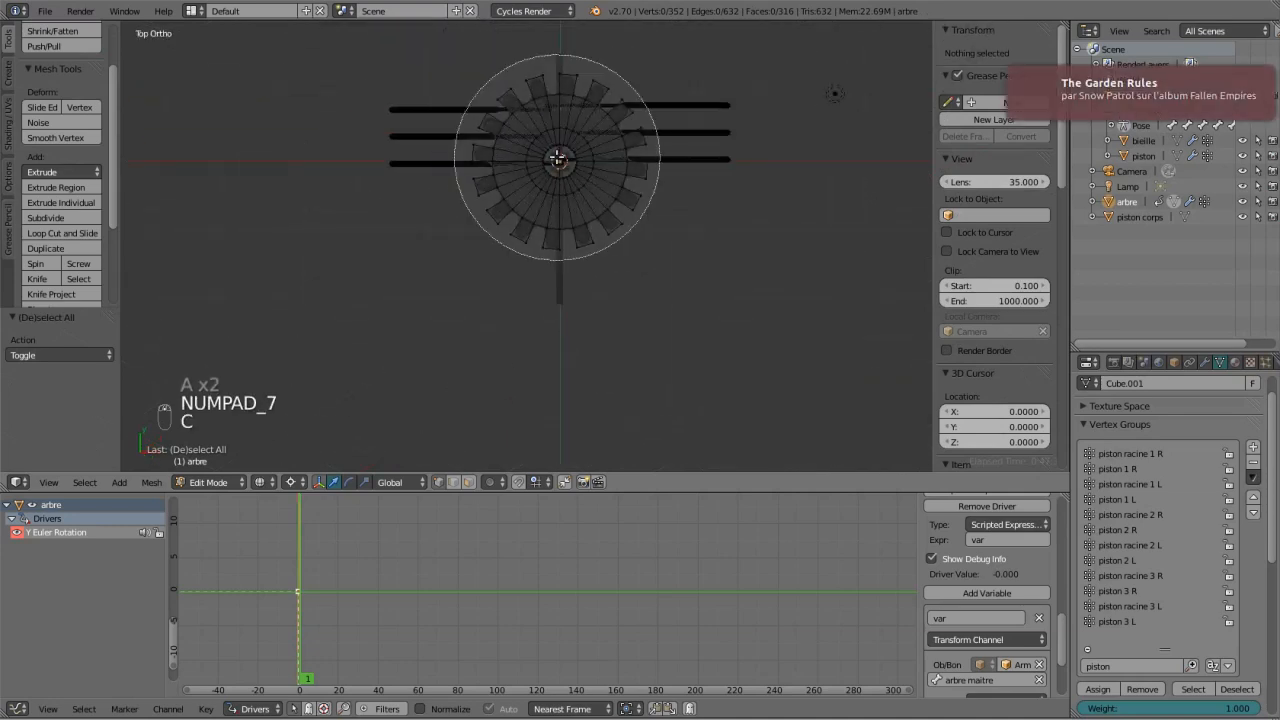
scroll(557, 158, "up", 3)
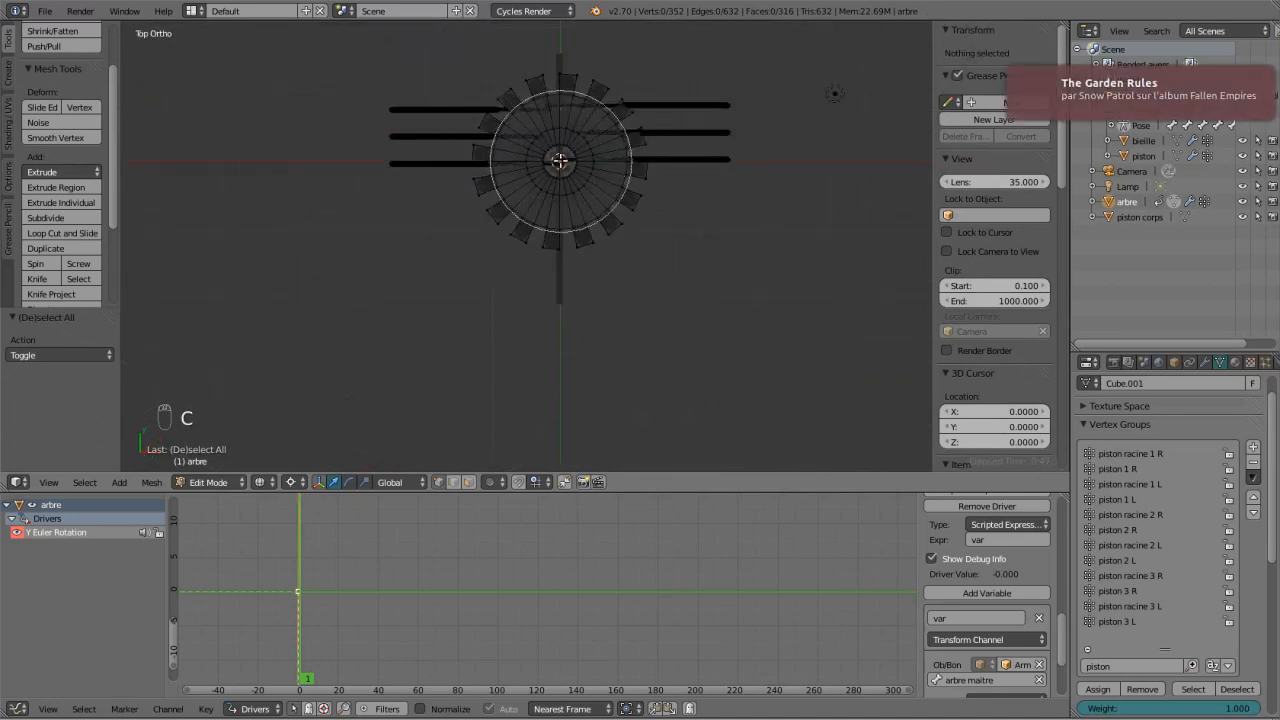
left_click(557, 158)
right_click(559, 161)
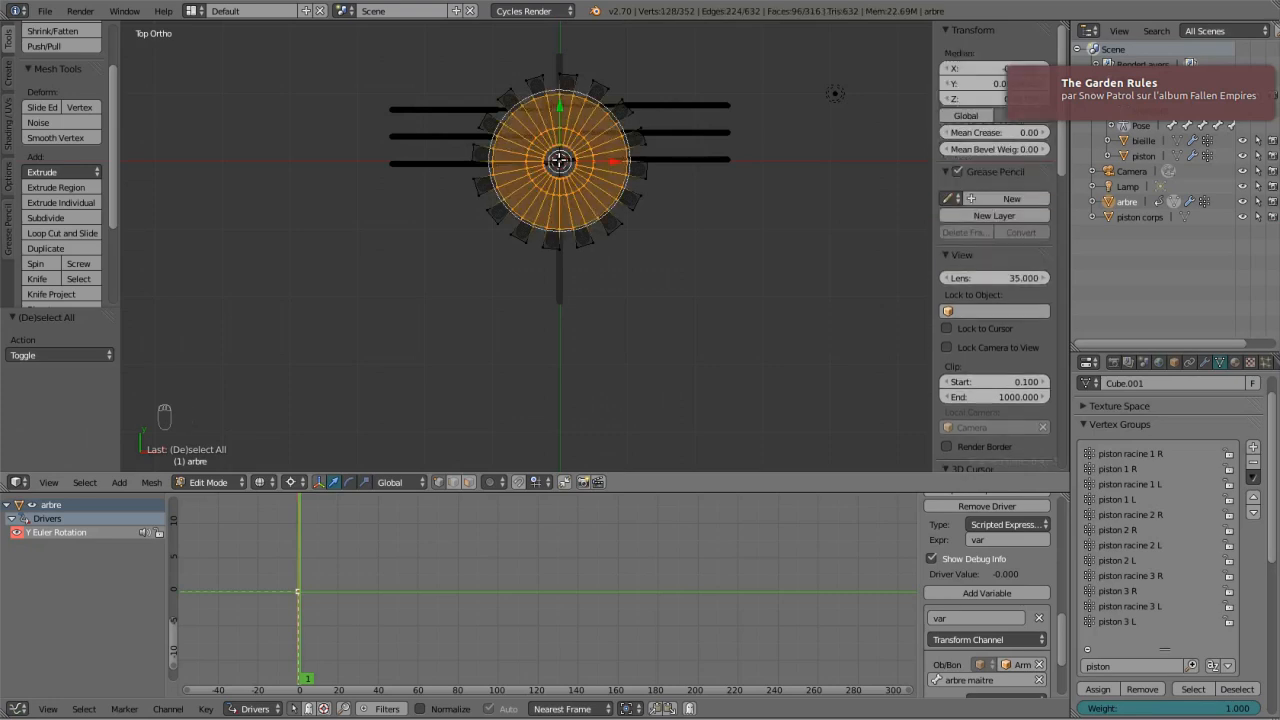
key("r")
Deselect the upper and intermediate vertices so only the lower inner circle of the gear remains selected.
key("KP_1")
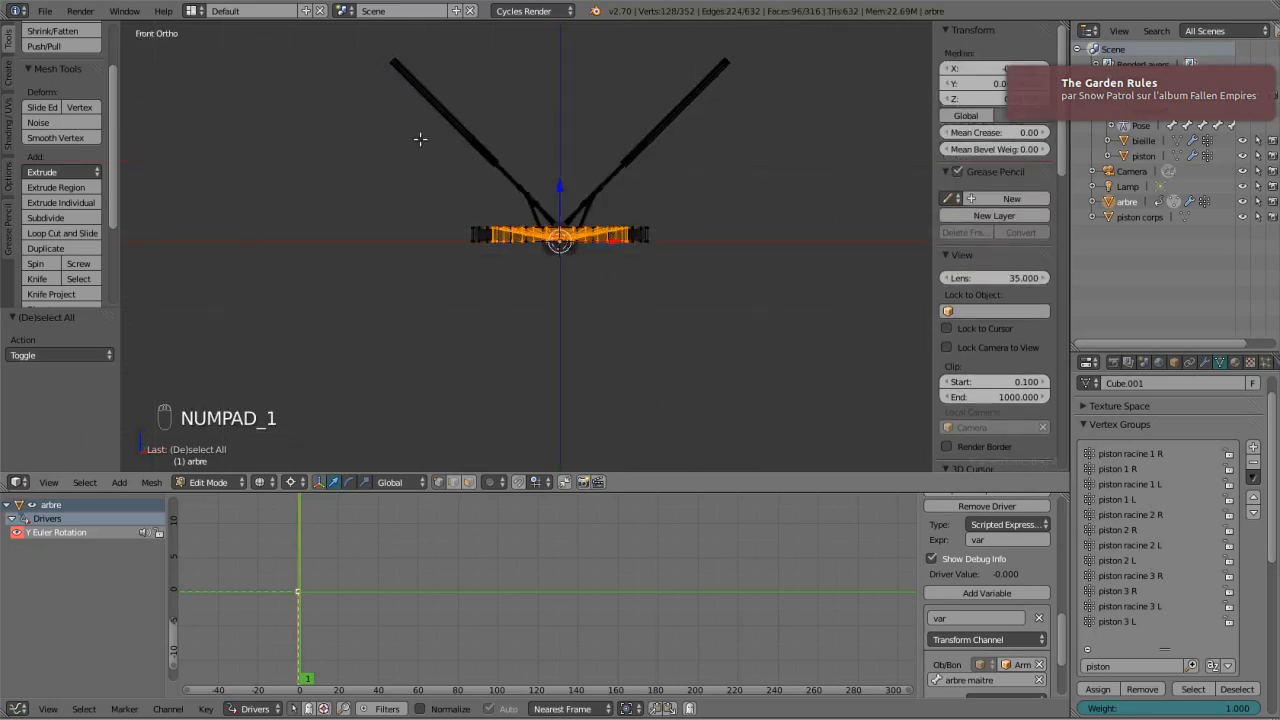
scroll(471, 210, "up", 4)
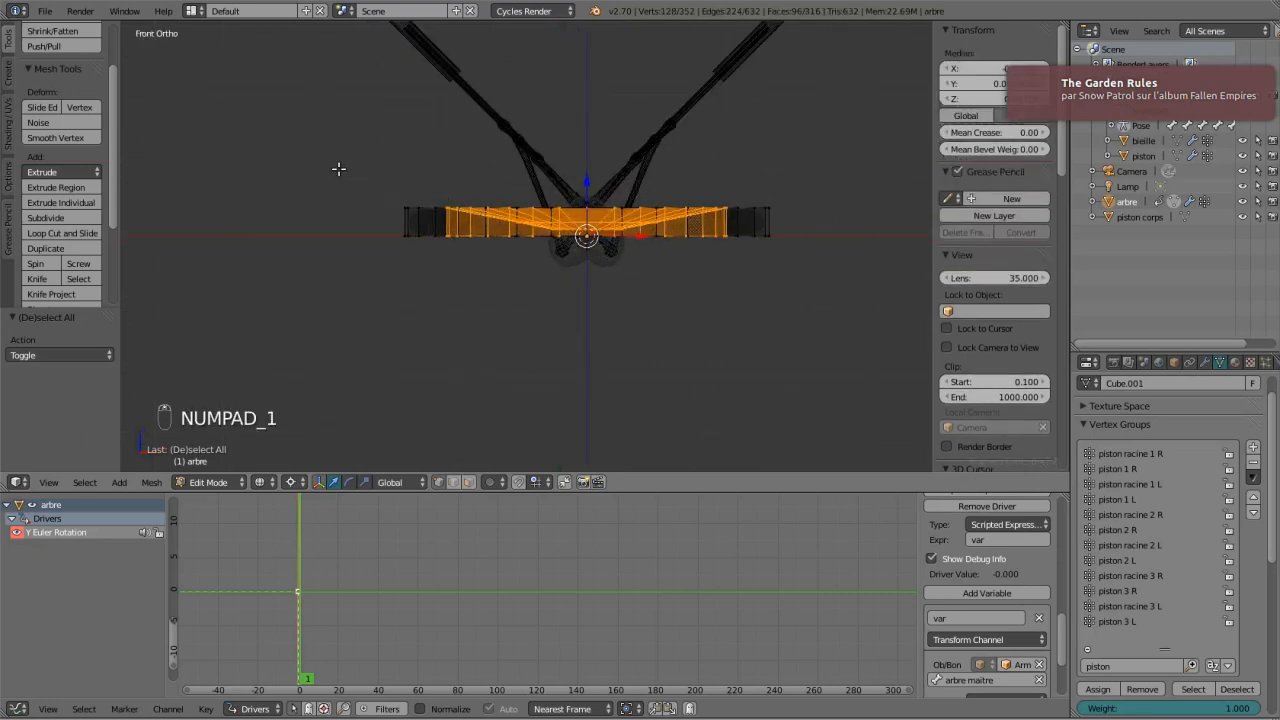
key("b")
left_click_drag(279, 143, 788, 215)
key("b")
left_click_drag(490, 203, 710, 231)
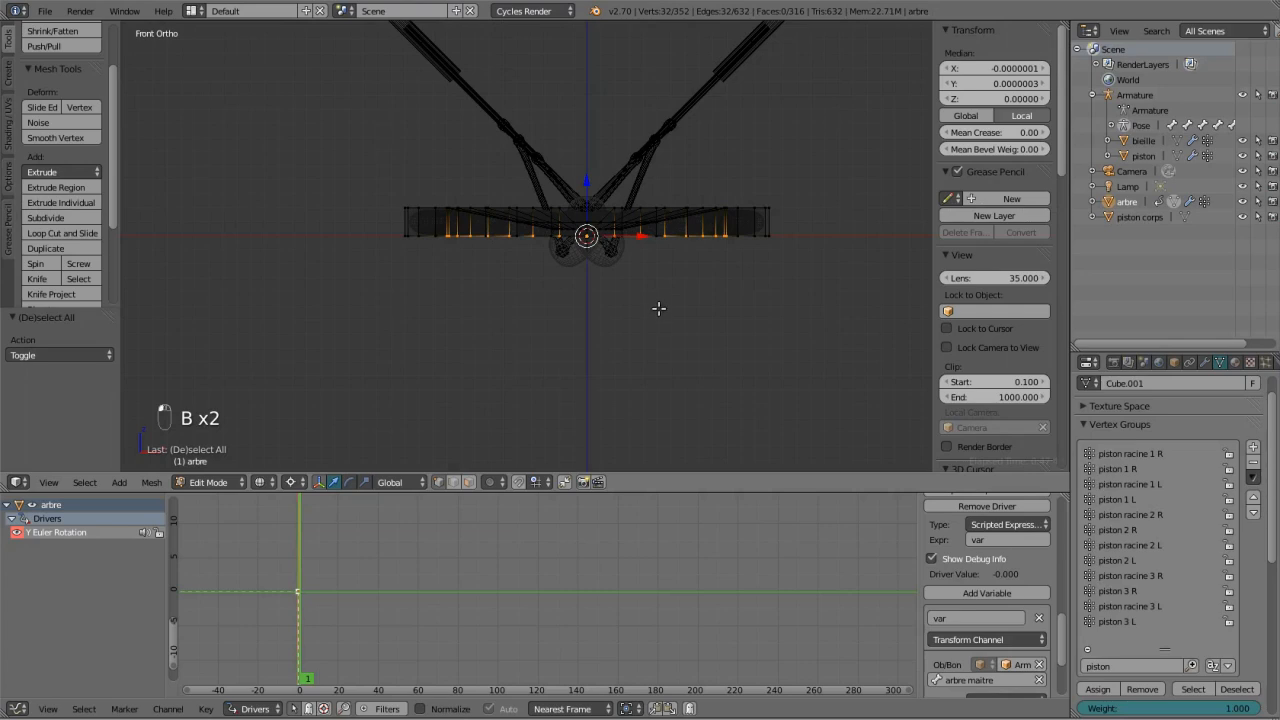
Change the pivot point and extrude the lower inner circle inward twice, scaling each extrusion by 0.5.
middle_click_drag(659, 308, 650, 245)
key("e")
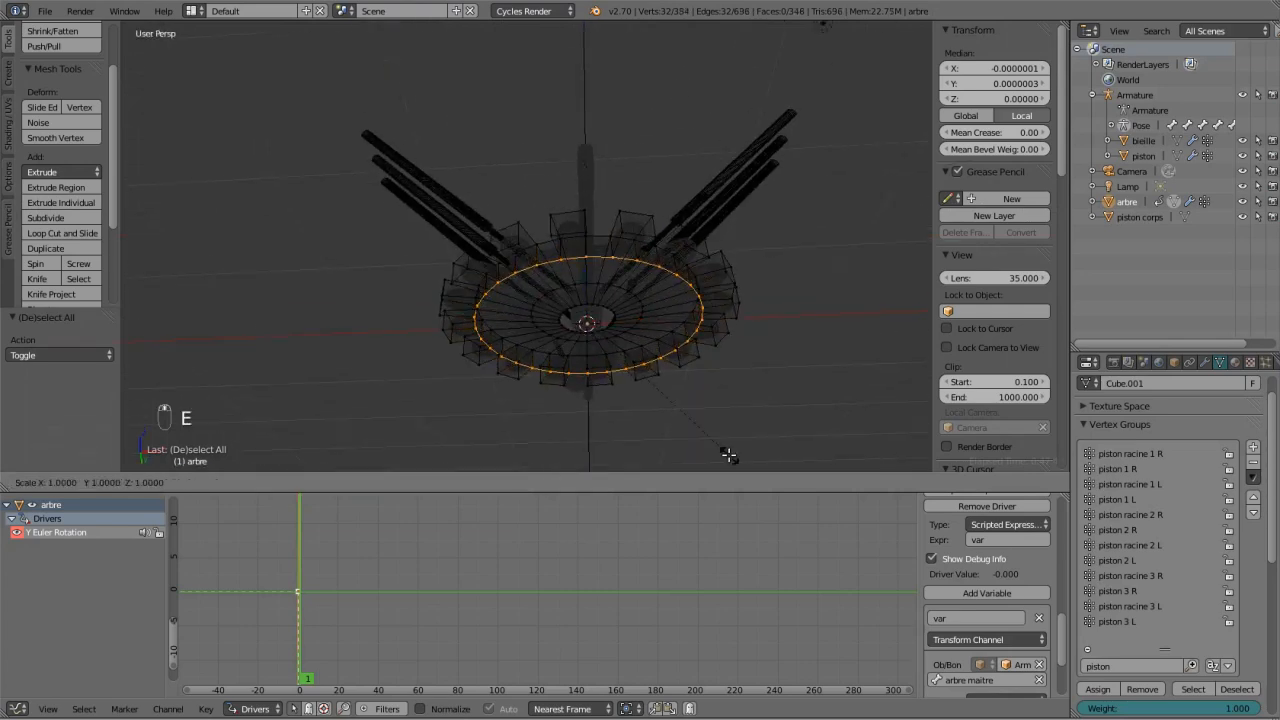
right_click(728, 455)
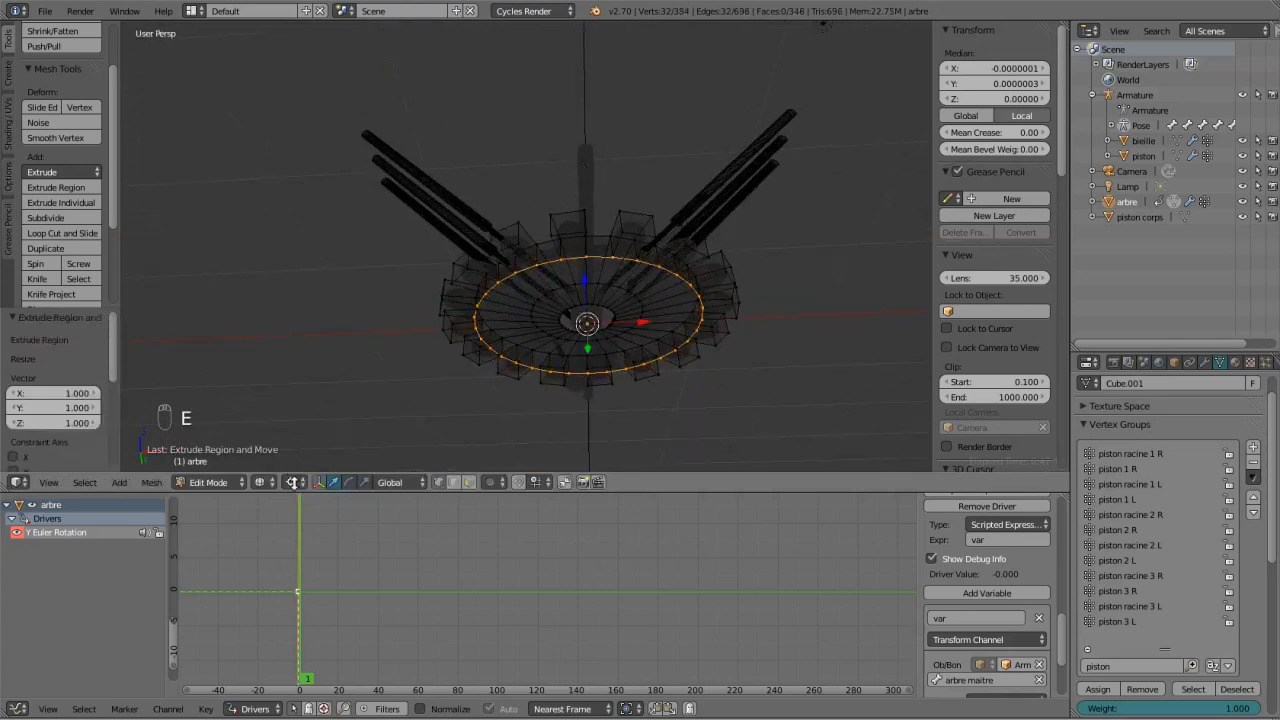
left_click(292, 482)
left_click(350, 434)
key("e")
key("Return")
key("e")
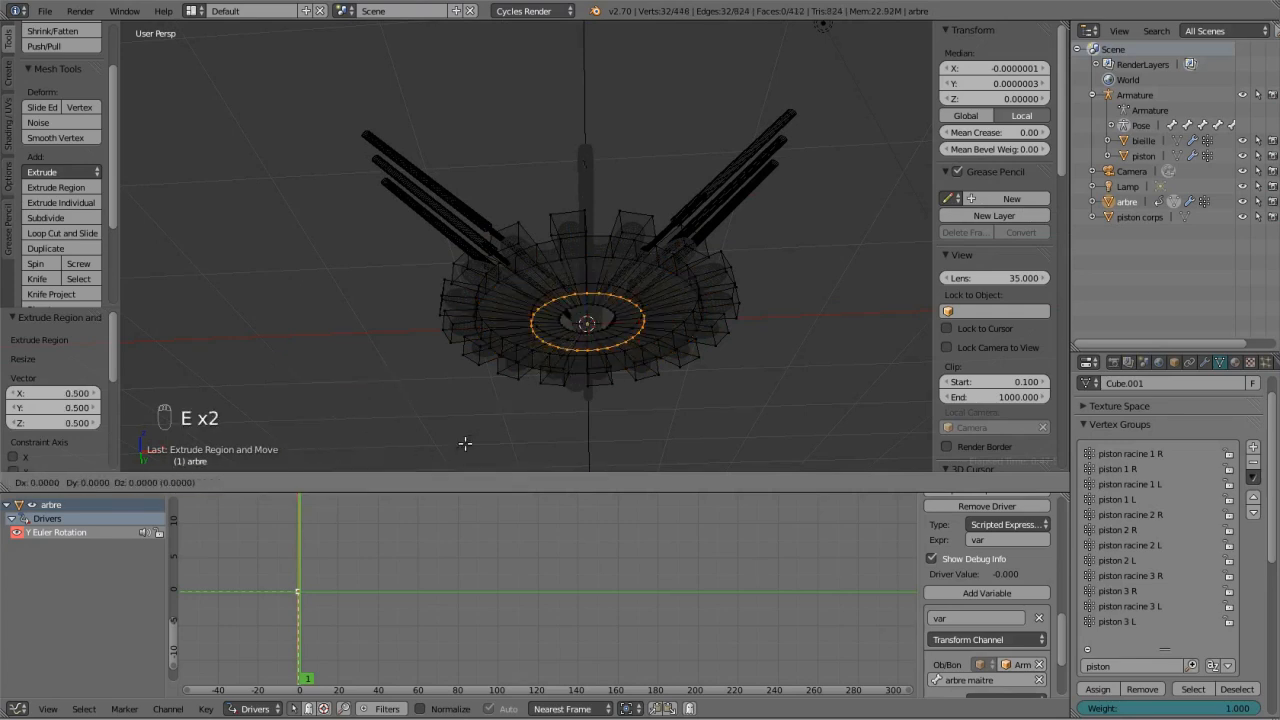
left_click(465, 443)
Select only the two sunken inner rings of the upper disc face and move them up 0.1 along Z.
key("KP_1")
scroll(540, 236, "up", 2)
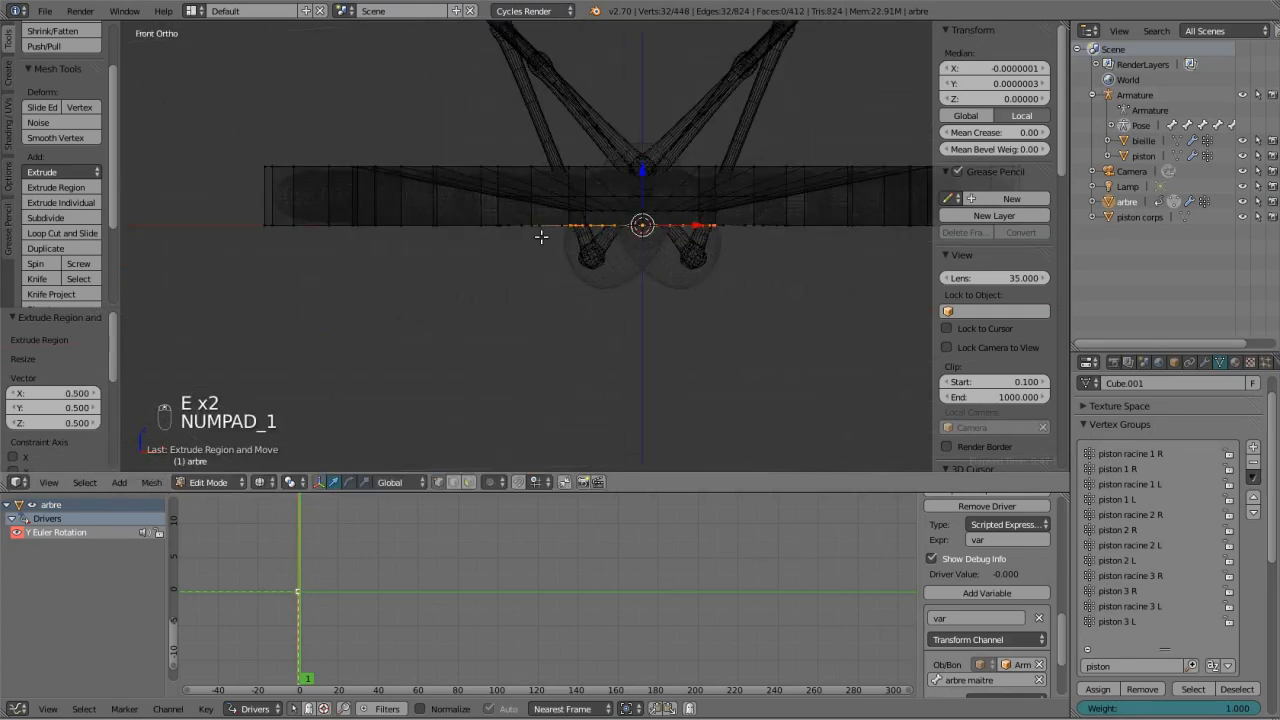
scroll(540, 236, "up", 3, "shift")
scroll(569, 306, "up", 2)
key("a")
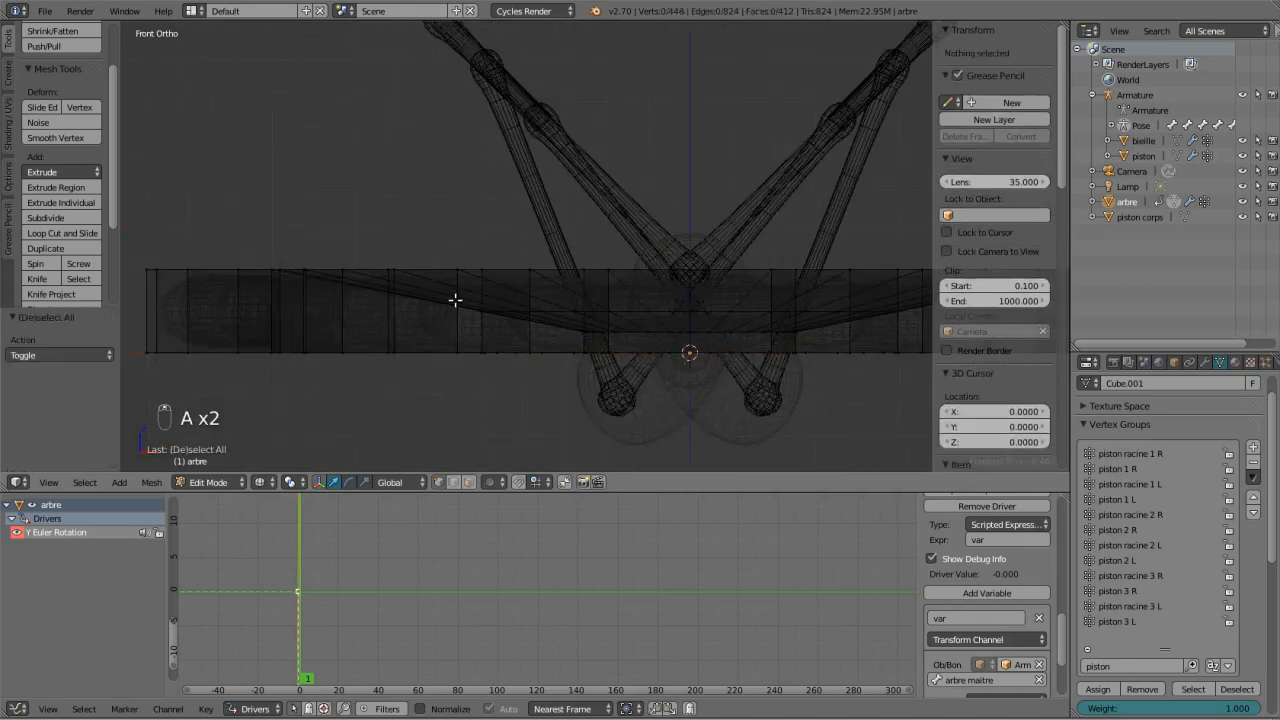
key("b")
left_click_drag(431, 291, 910, 344)
scroll(762, 343, "up", 2)
key("g")
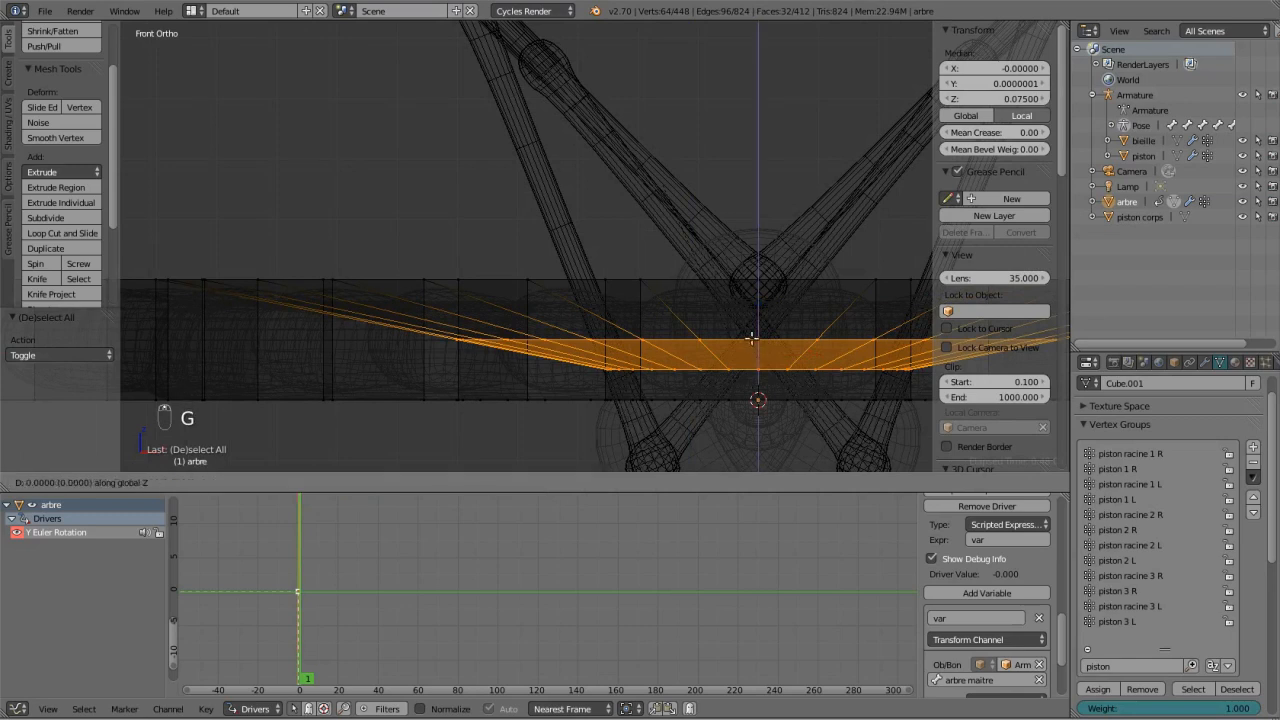
key("z")
left_click(743, 297)
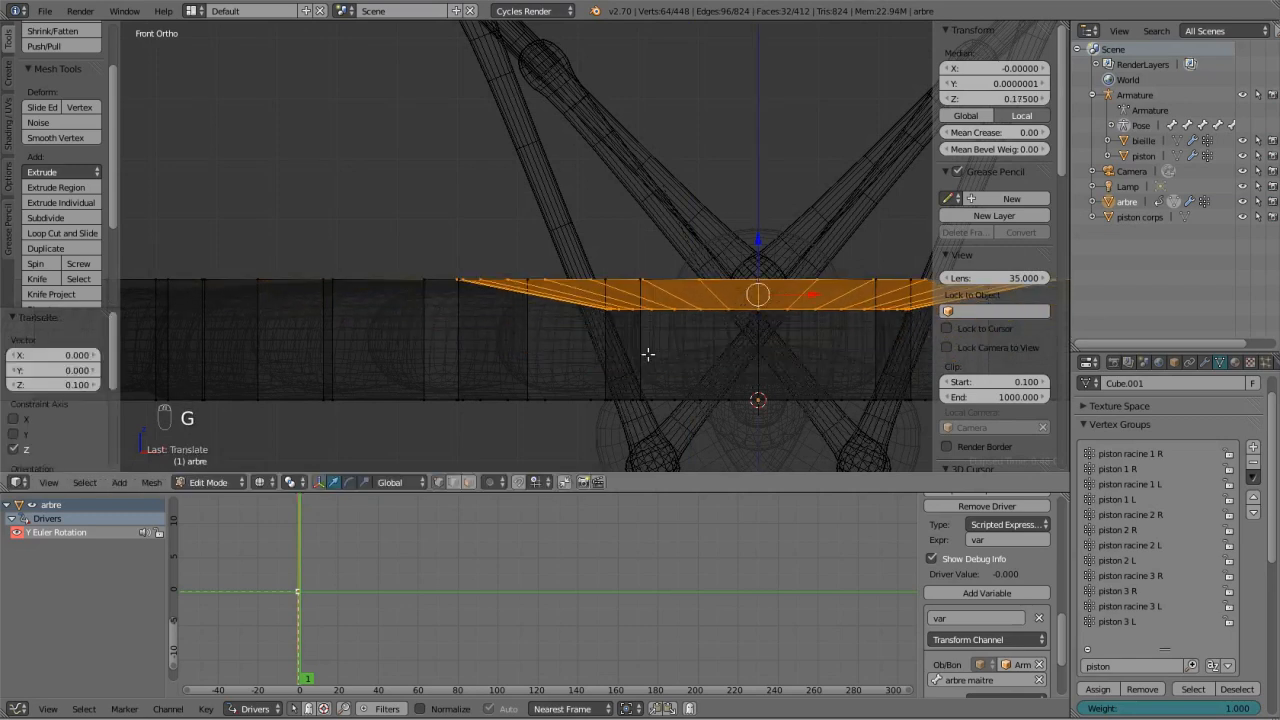
Raise the upper face's innermost ring along Z to a height of 0.2, show the mesh solid, and clear the selection.
key("a")
key("b")
left_click_drag(545, 296, 928, 345)
key("g")
key("z")
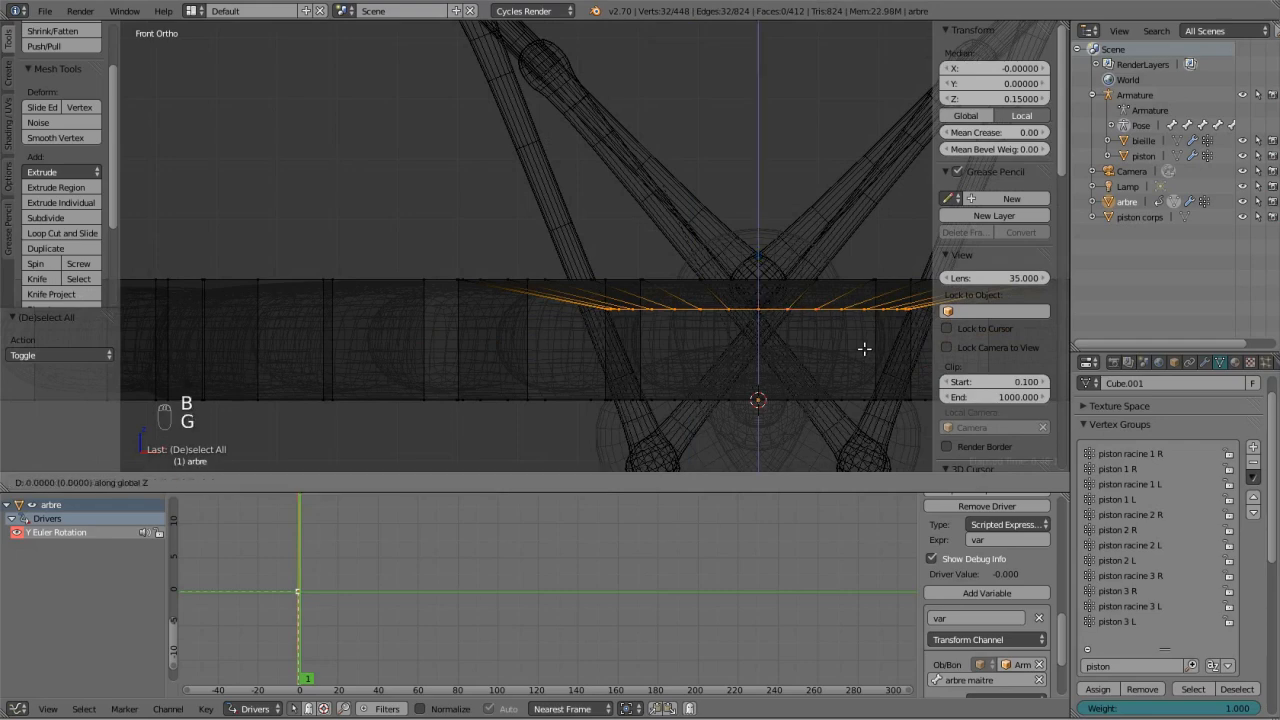
left_click(853, 321)
scroll(852, 325, "down", 3)
middle_click_drag(851, 329, 691, 403)
key("a")
key("a")
key("a")
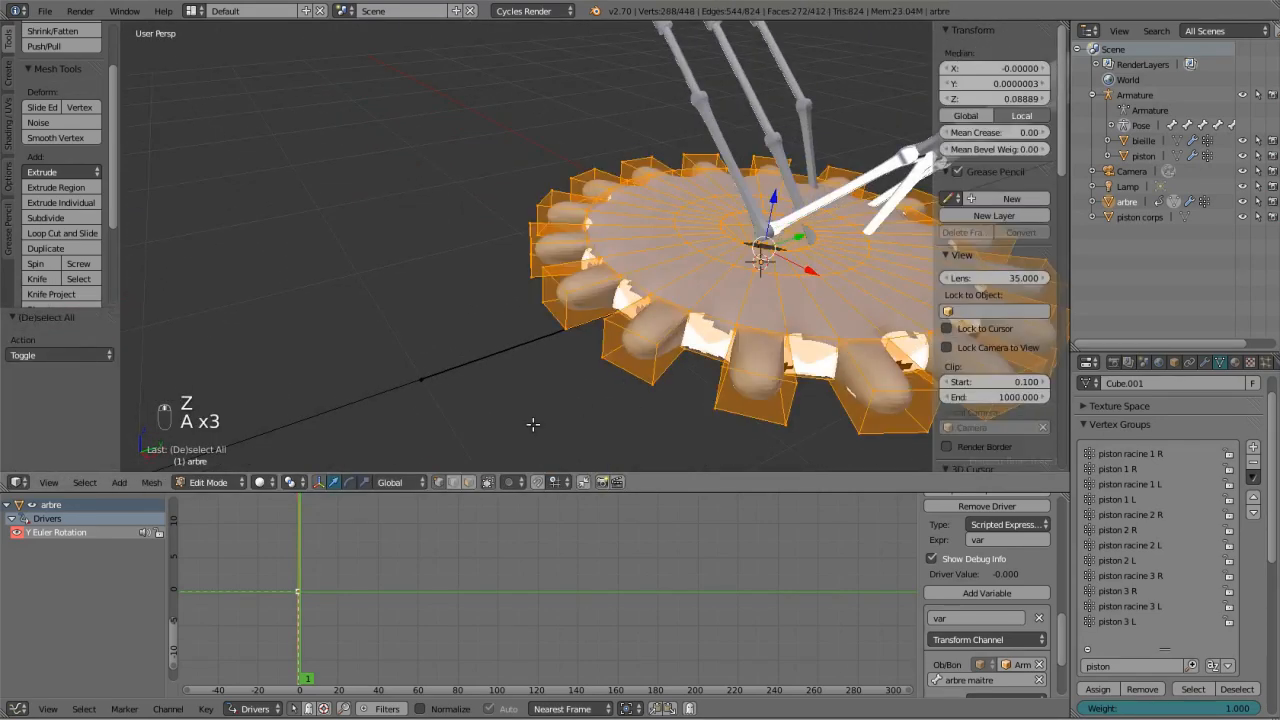
key("a")
Select the innermost upper and lower edge loops in wireframe, bridge them, and clear the selection.
right_click(736, 213)
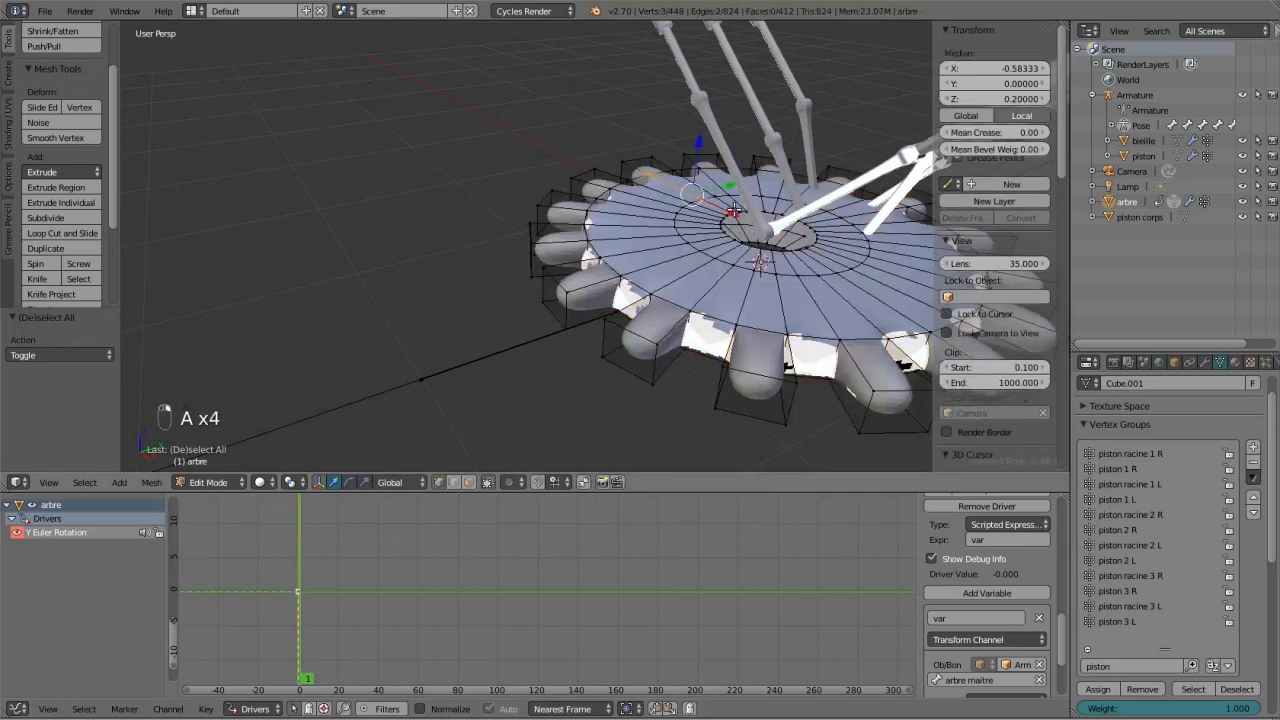
key("z")
key("a")
right_click(745, 258, "alt")
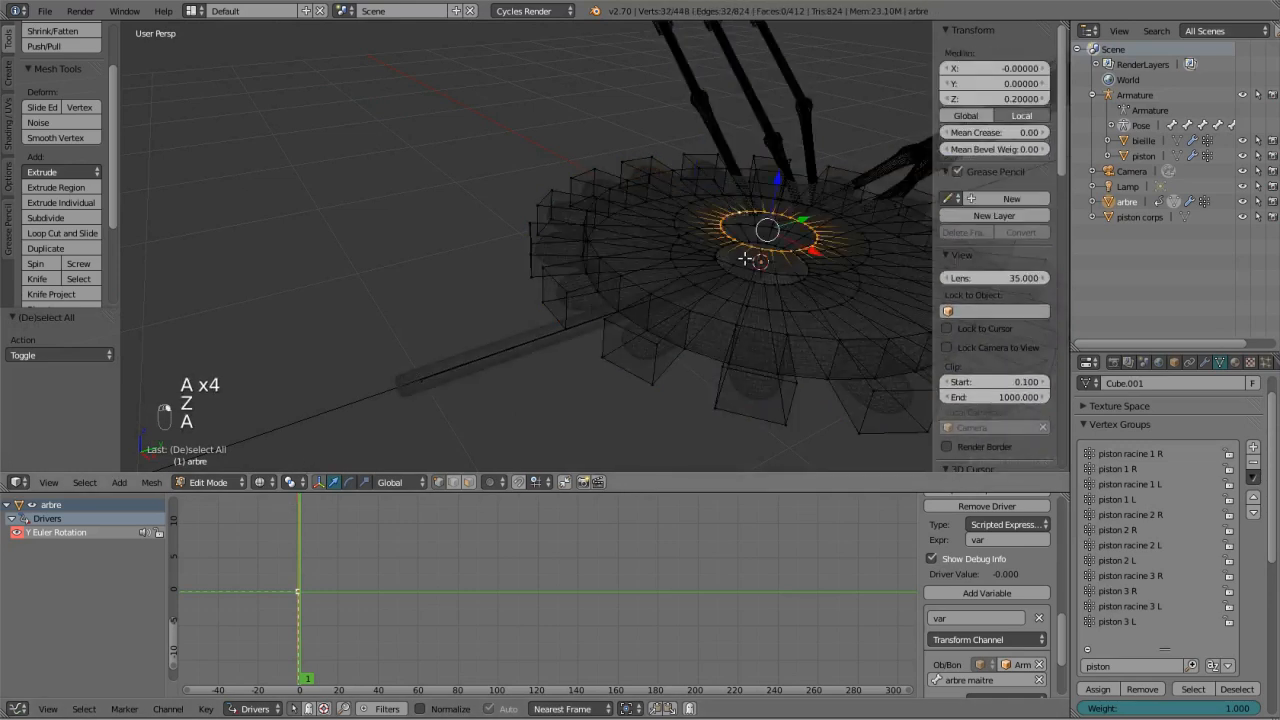
right_click(746, 280, "alt+shift")
key("w")
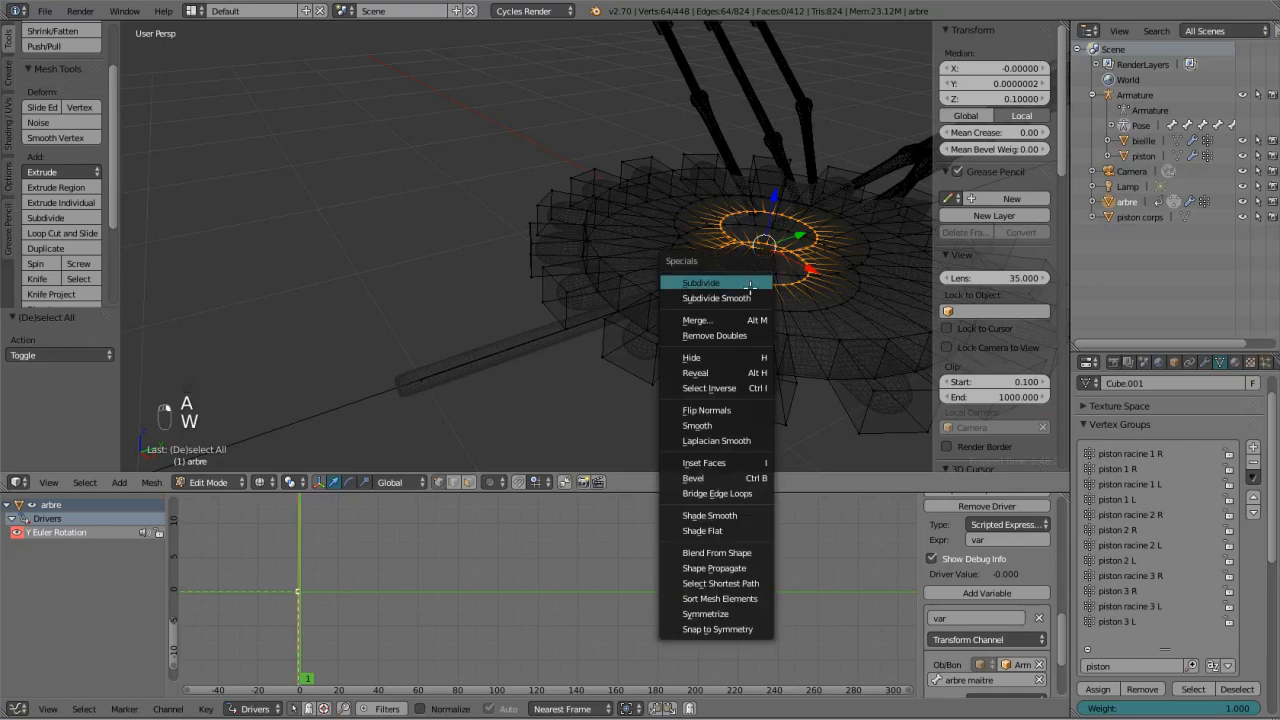
left_click(722, 494)
key("a")
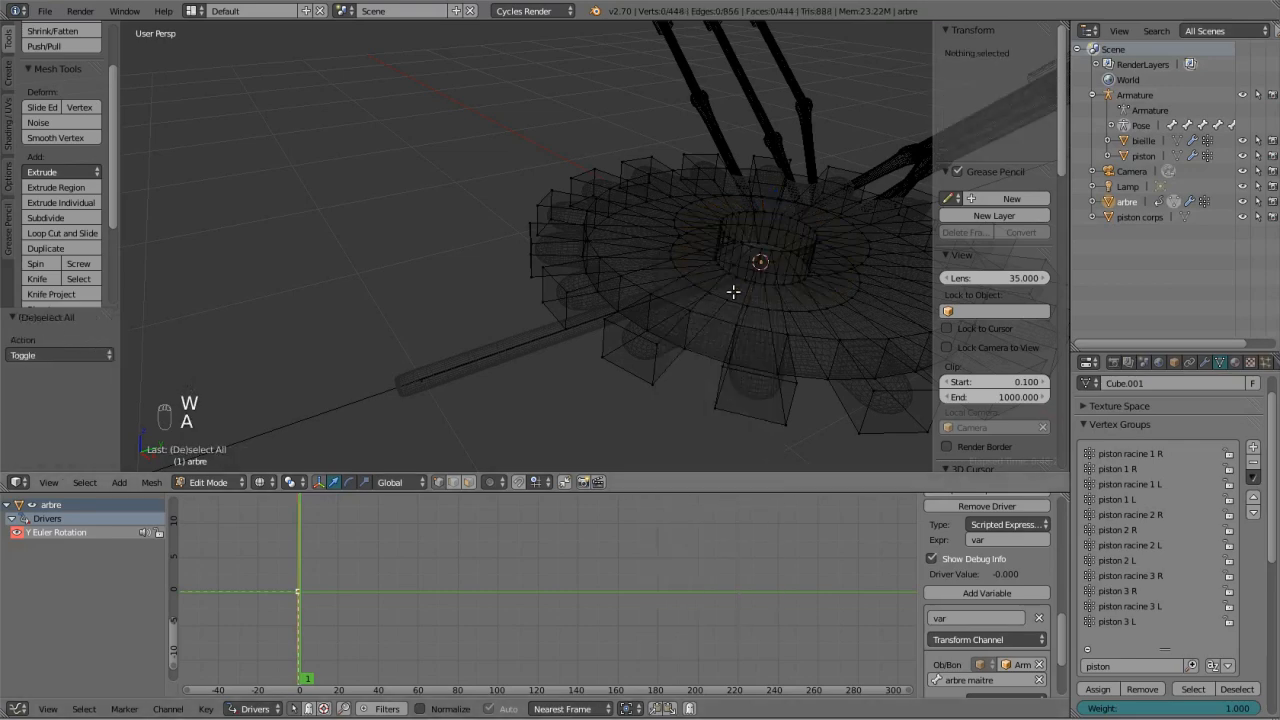
key("a")
key("a")
key("a")
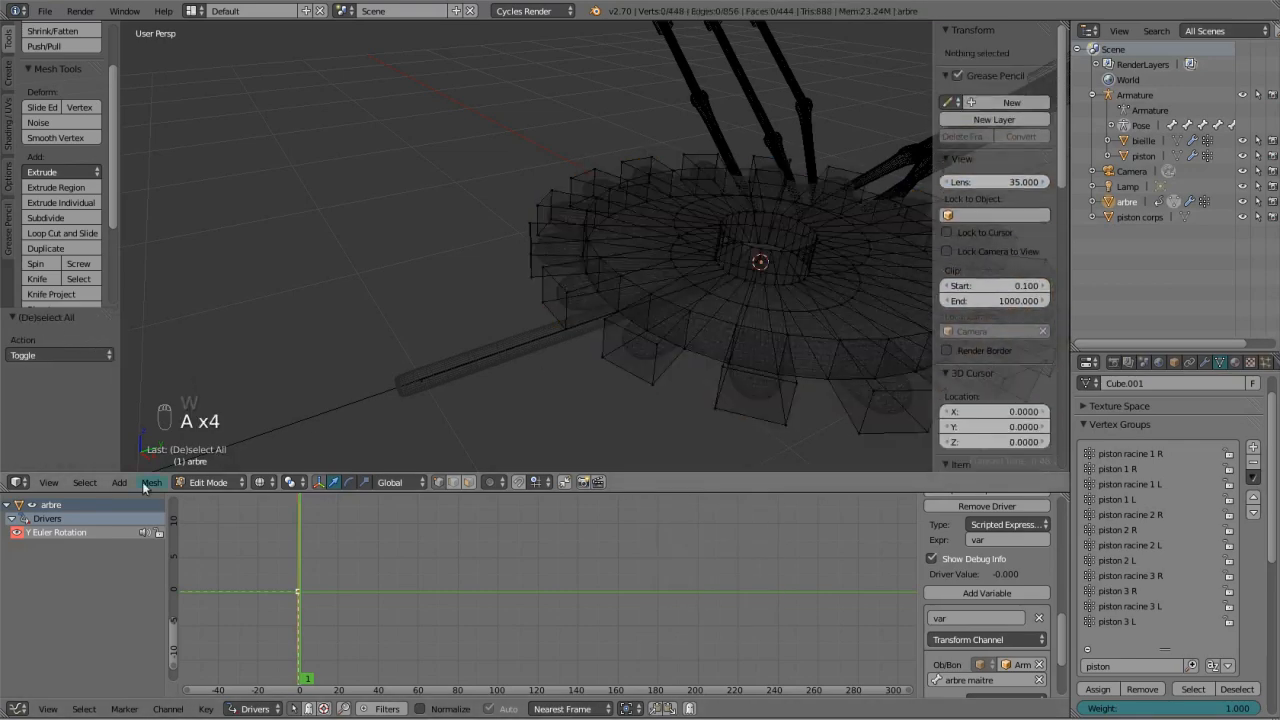
Select the gear's interior faces in face mode, delete the faces, and return to Object Mode with solid shading.
left_click(469, 483)
left_click(152, 483)
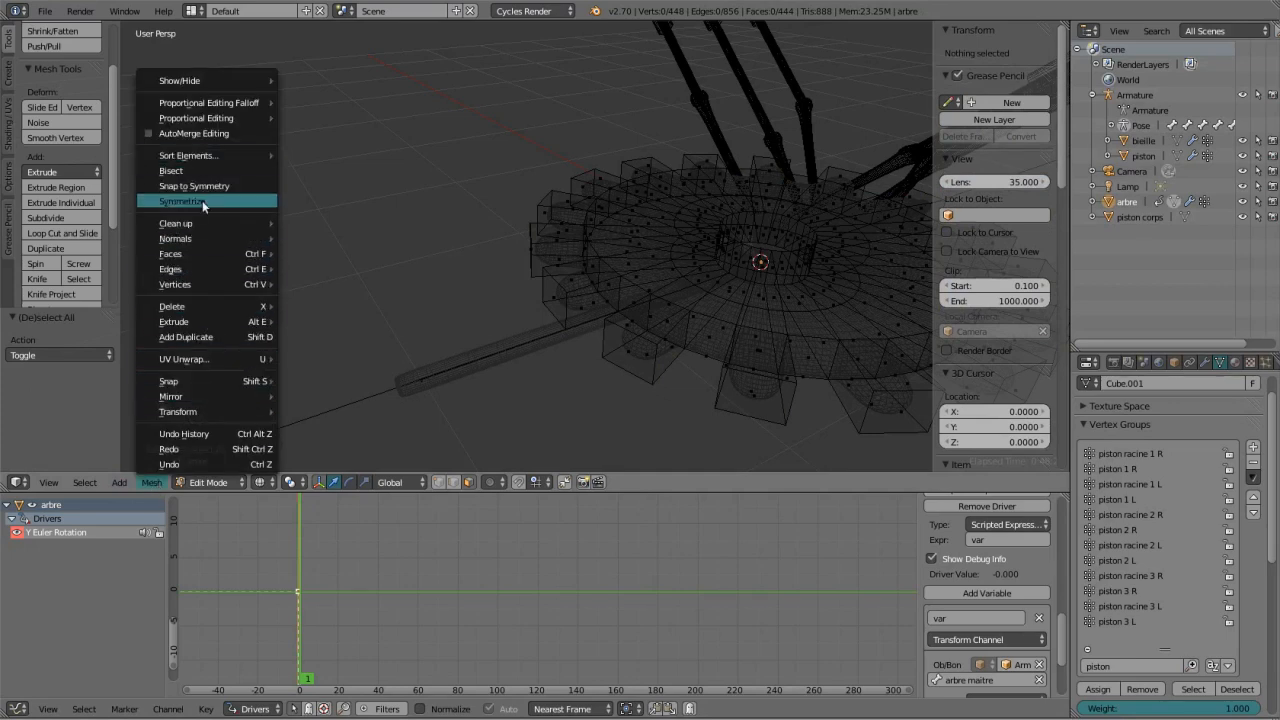
left_click(86, 484)
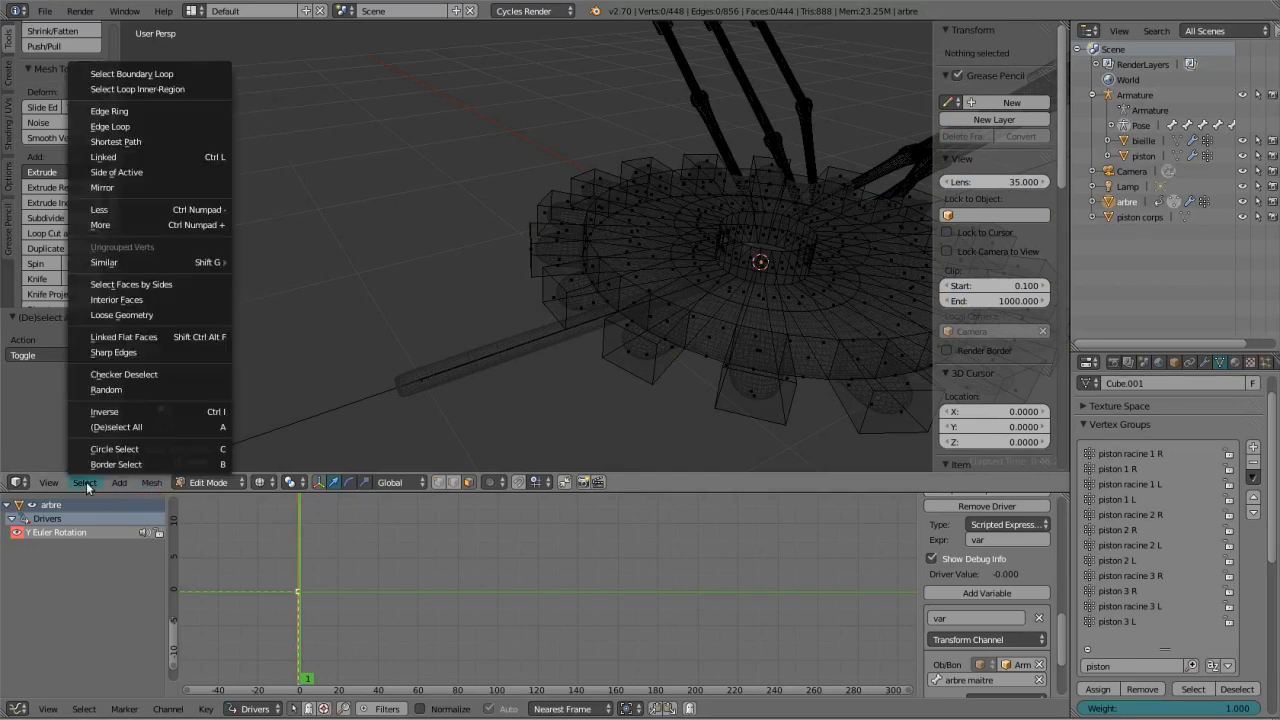
left_click(133, 298)
key("Delete")
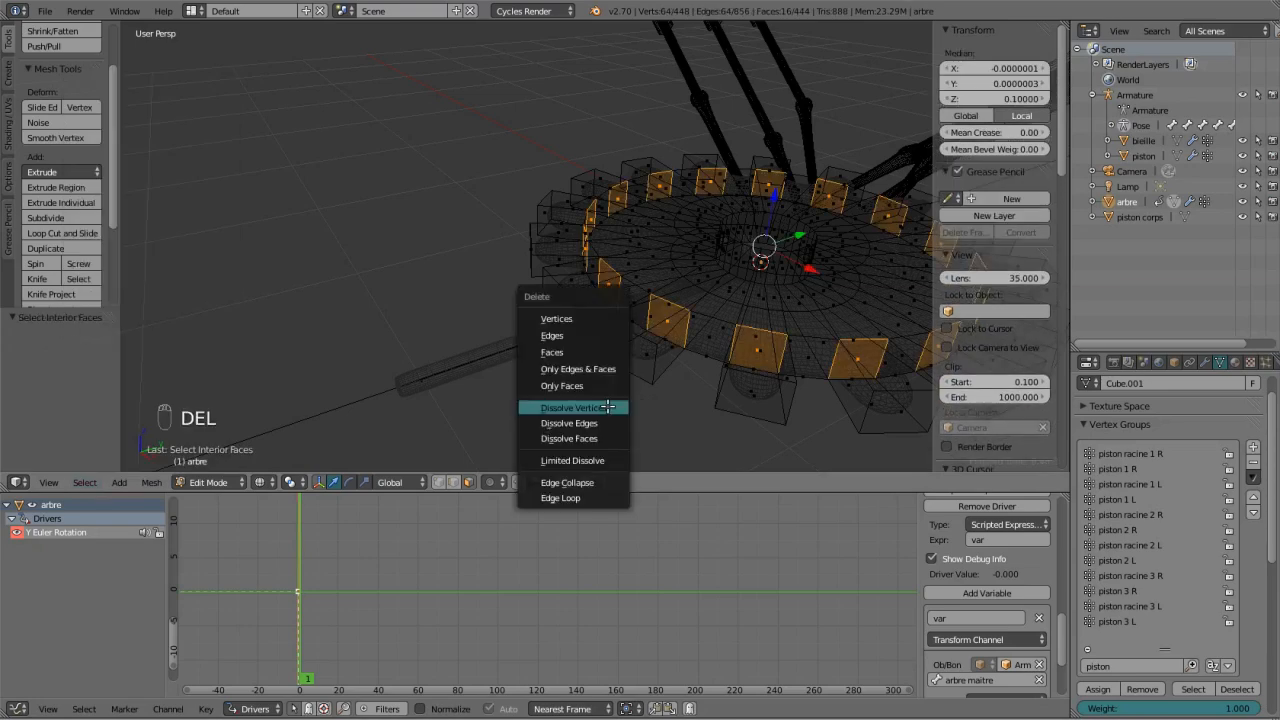
left_click(587, 353)
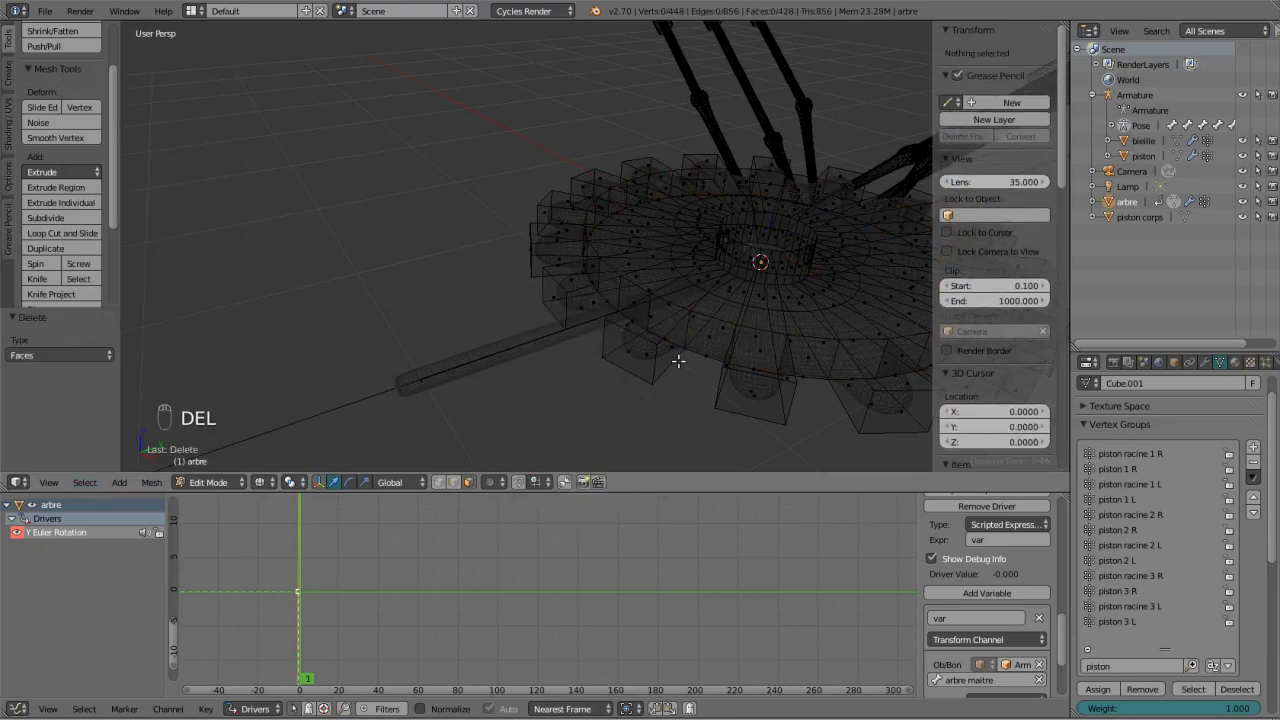
key("z")
key("Tab")
middle_click_drag(635, 328, 440, 308)
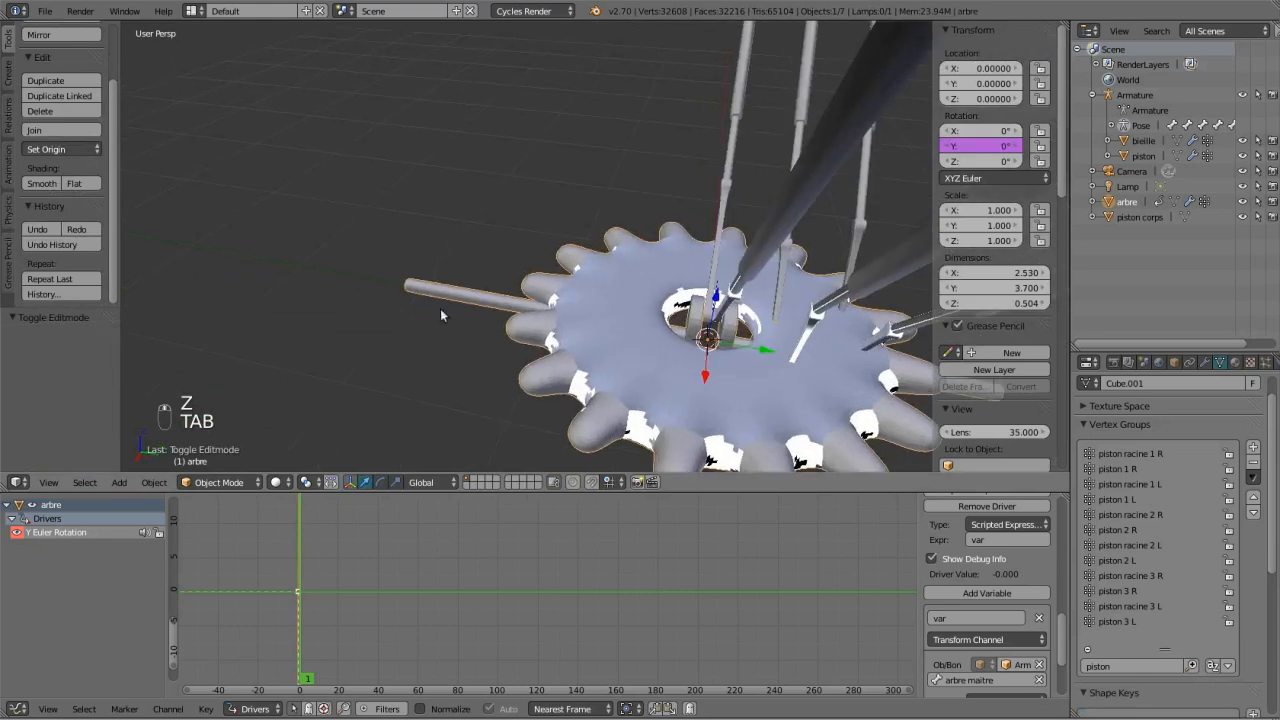
Select all visible gear faces and recalculate their normals to the outside.
key("Tab")
key("a")
key("a")
key("a")
key("a")
key("a")
key("a")
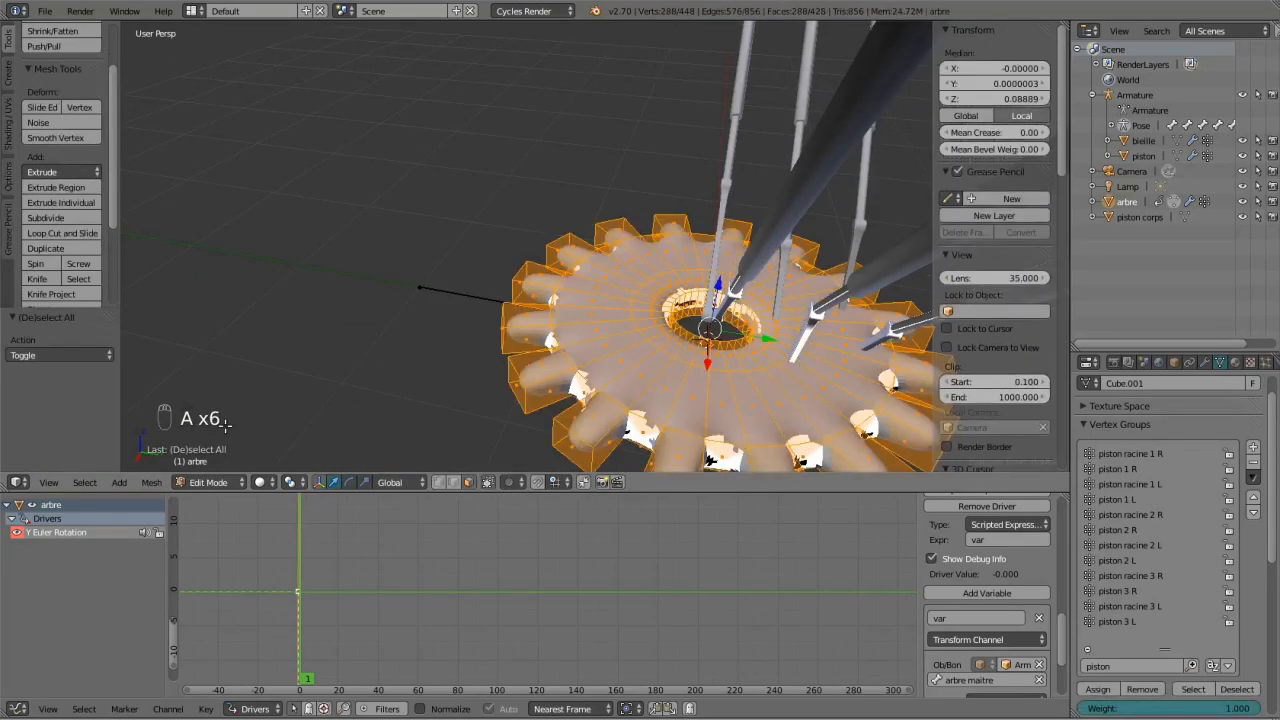
left_click(151, 482)
mouse_move(186, 239)
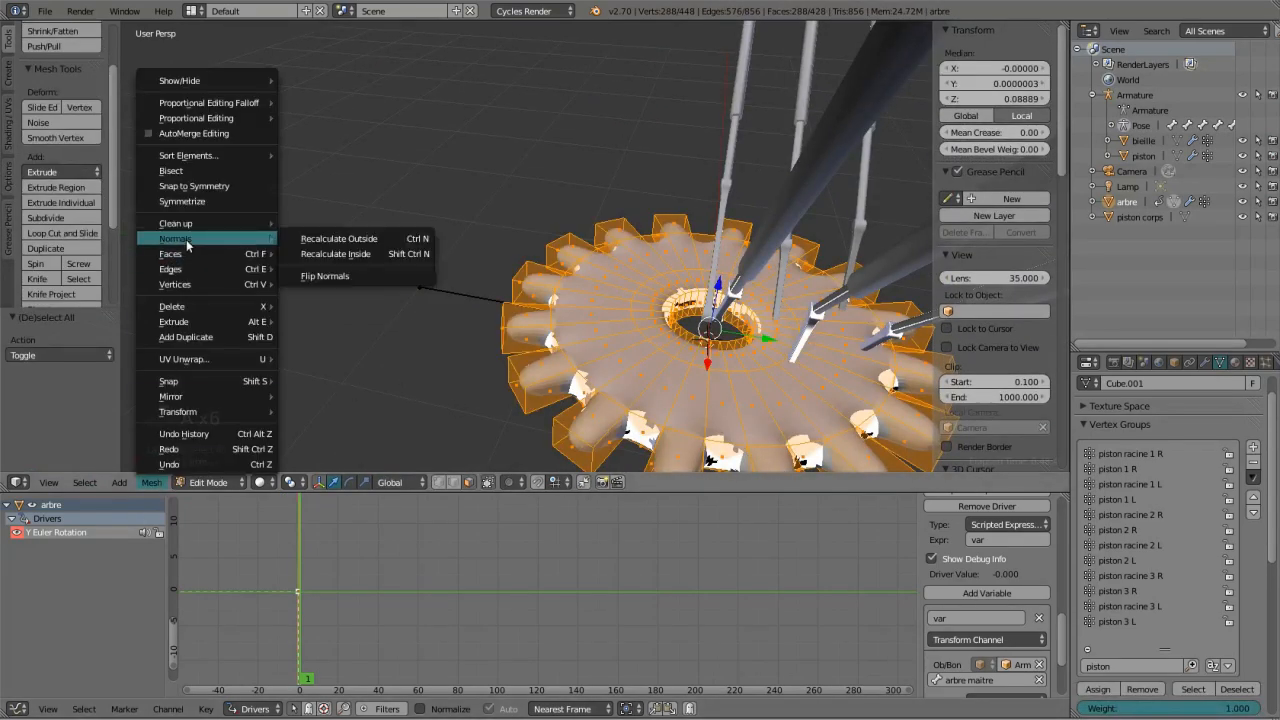
left_click(378, 237)
Return to Object Mode and apply smooth shading to the crankshaft object.
key("Tab")
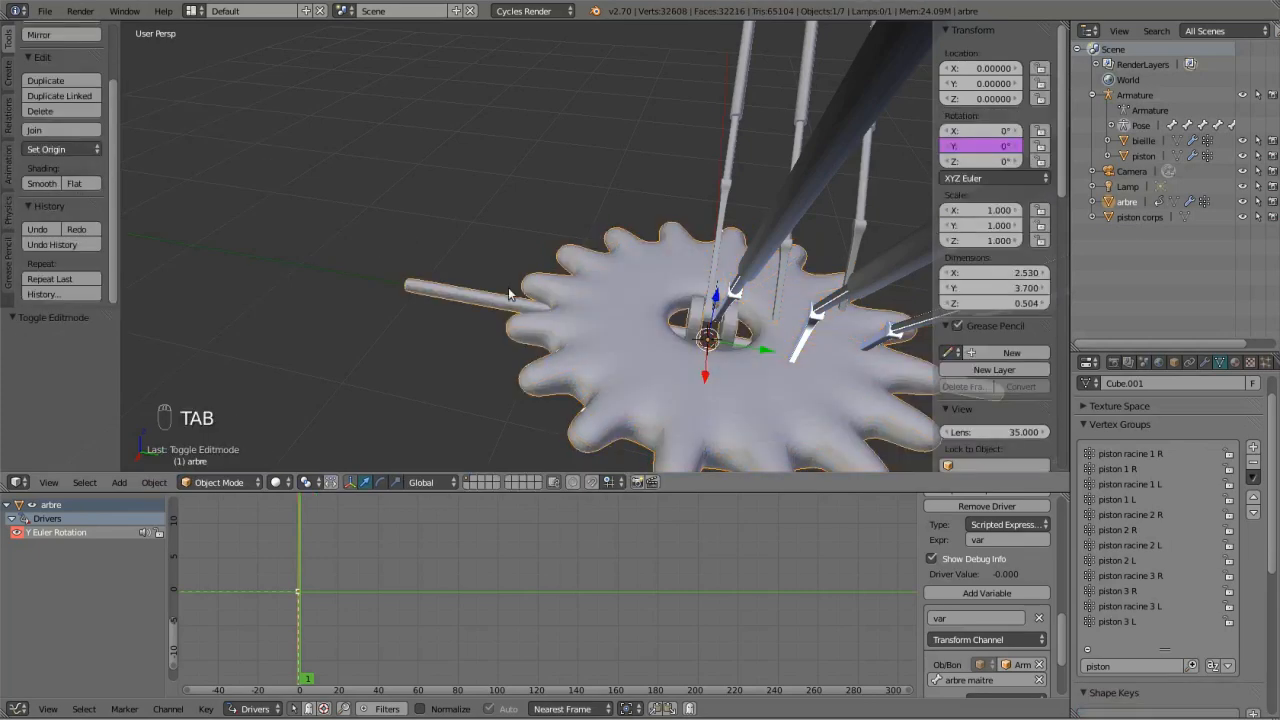
left_click(41, 183)
scroll(573, 304, "down", 4)
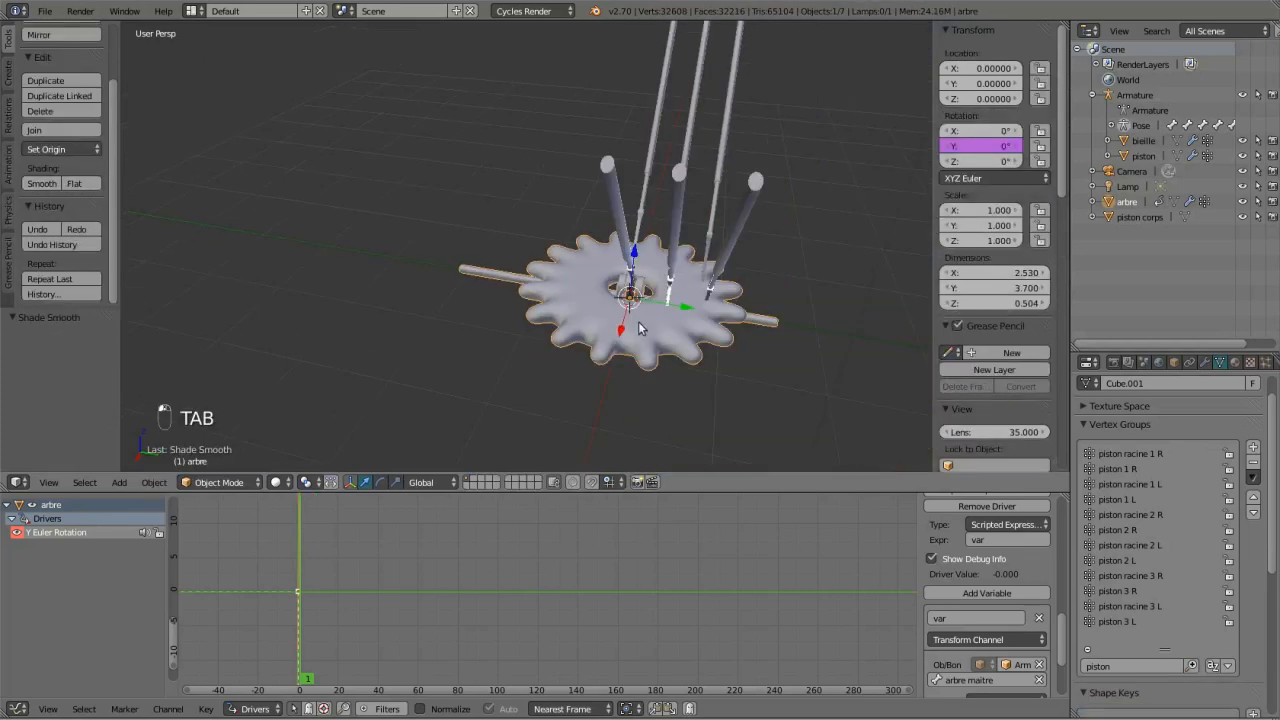
Reveal the hidden crankshaft mesh, select the whole gear as linked geometry, and rotate it 90° about the global X axis.
key("Tab")
key("alt+h")
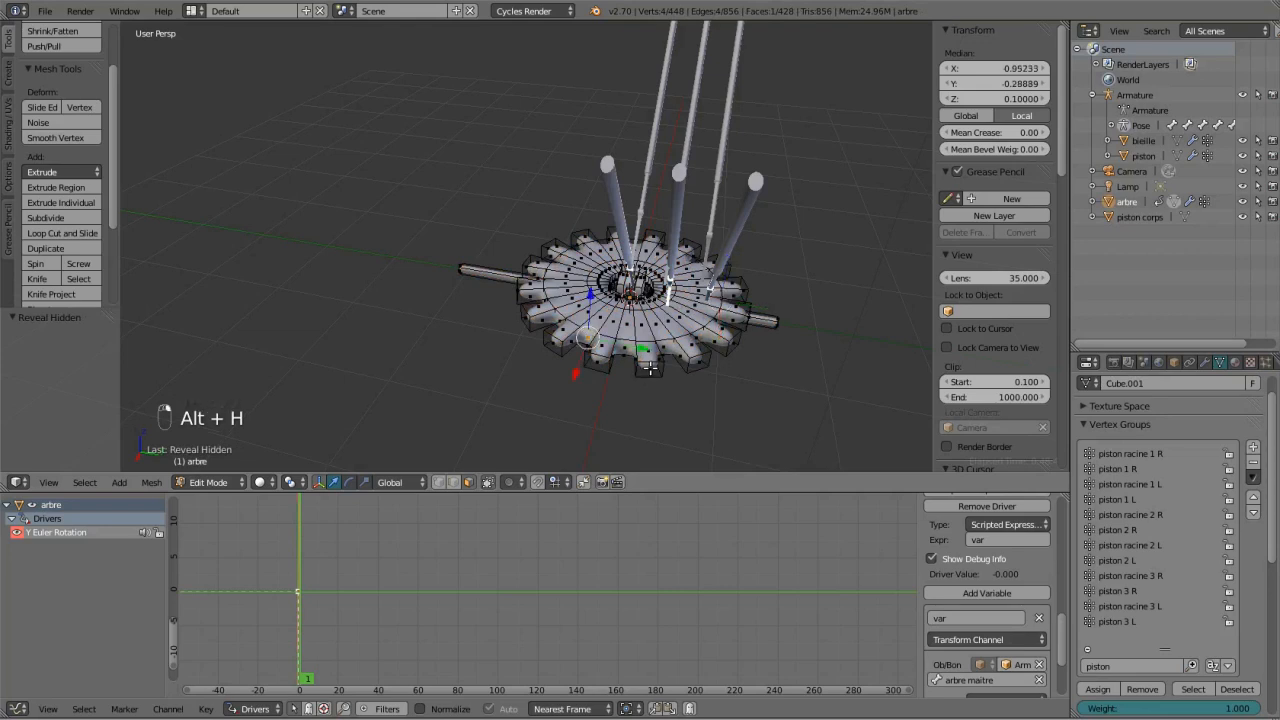
key("ctrl+l")
key("KP_1")
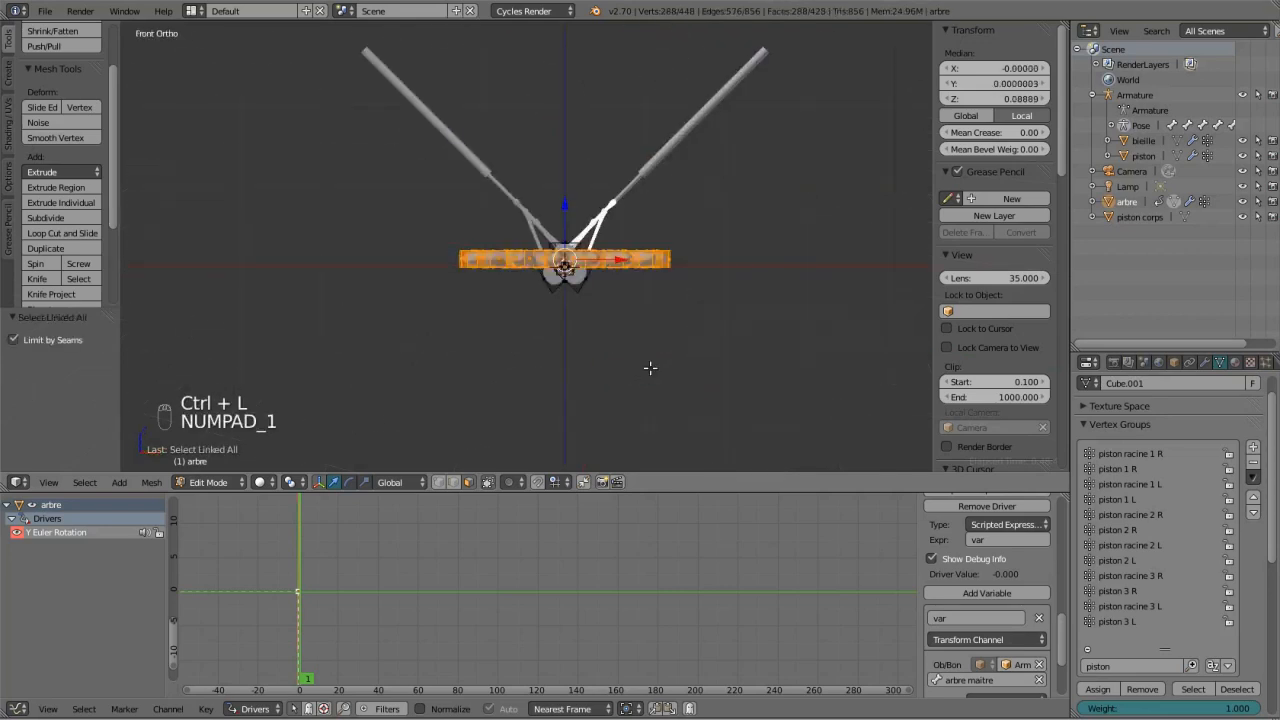
type("rx90")
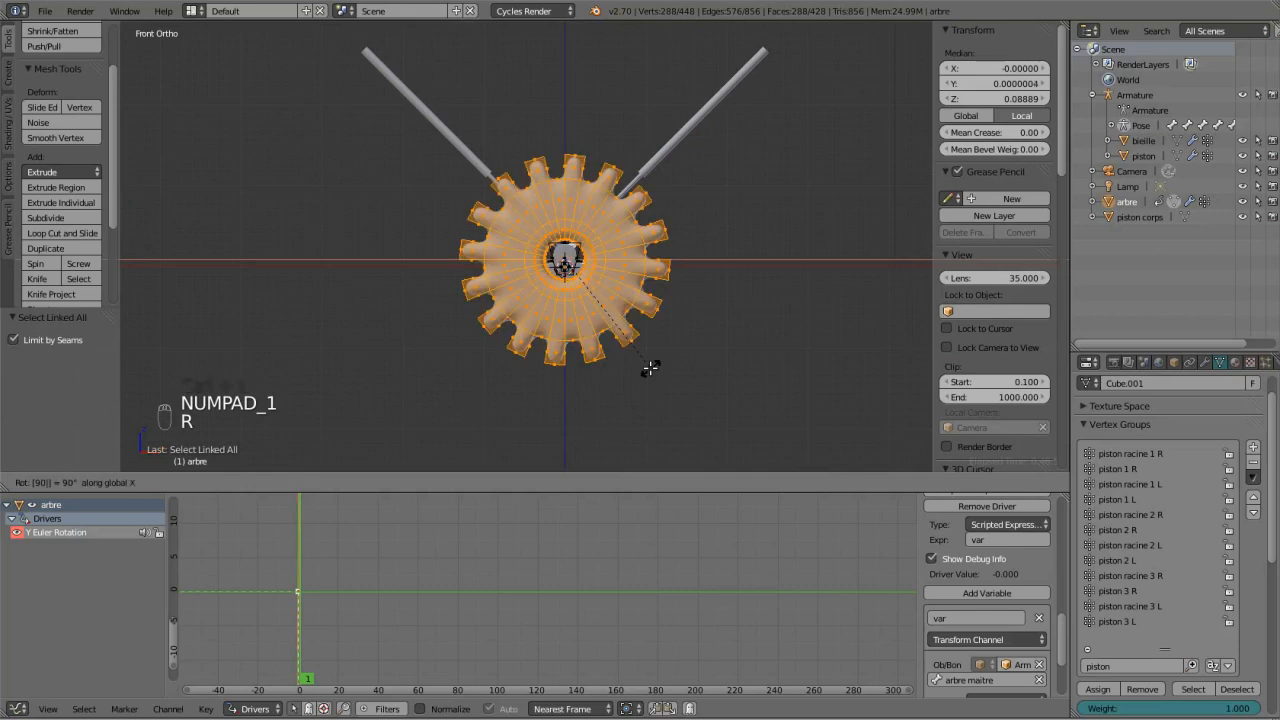
key("Return")
Scale the selected gear uniformly to 0.2 of its size.
key("KP_3")
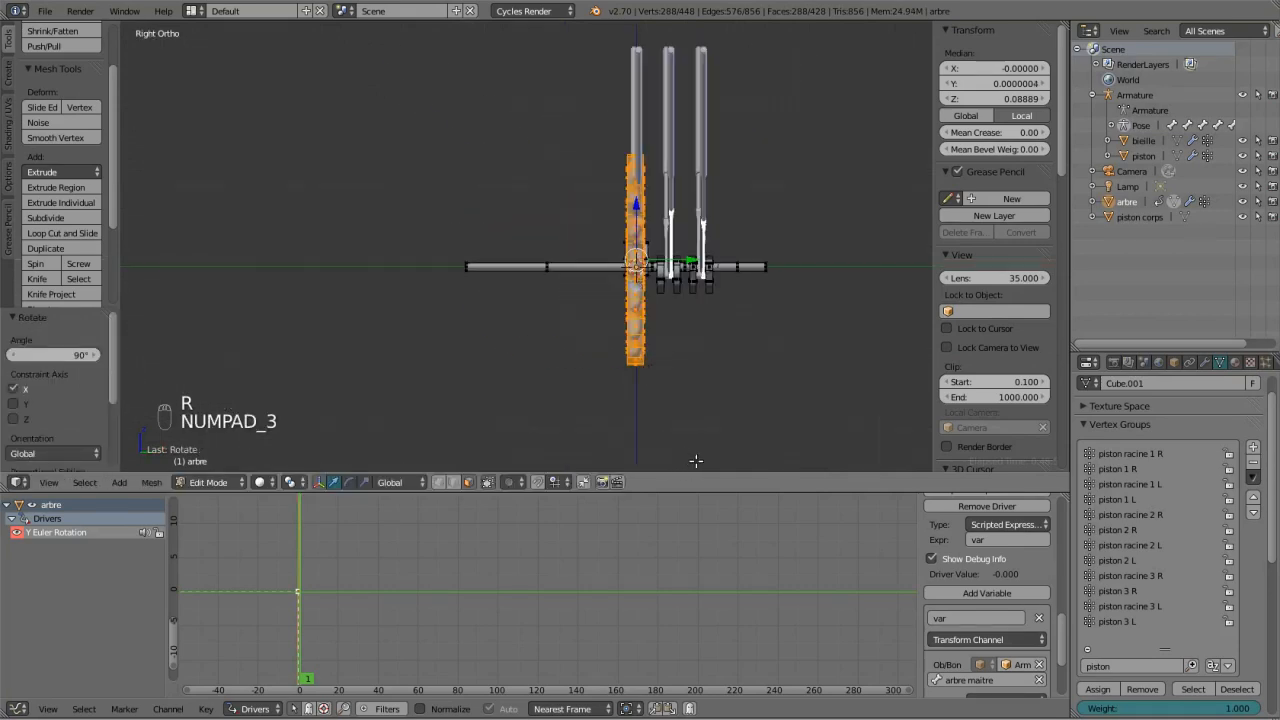
key("s")
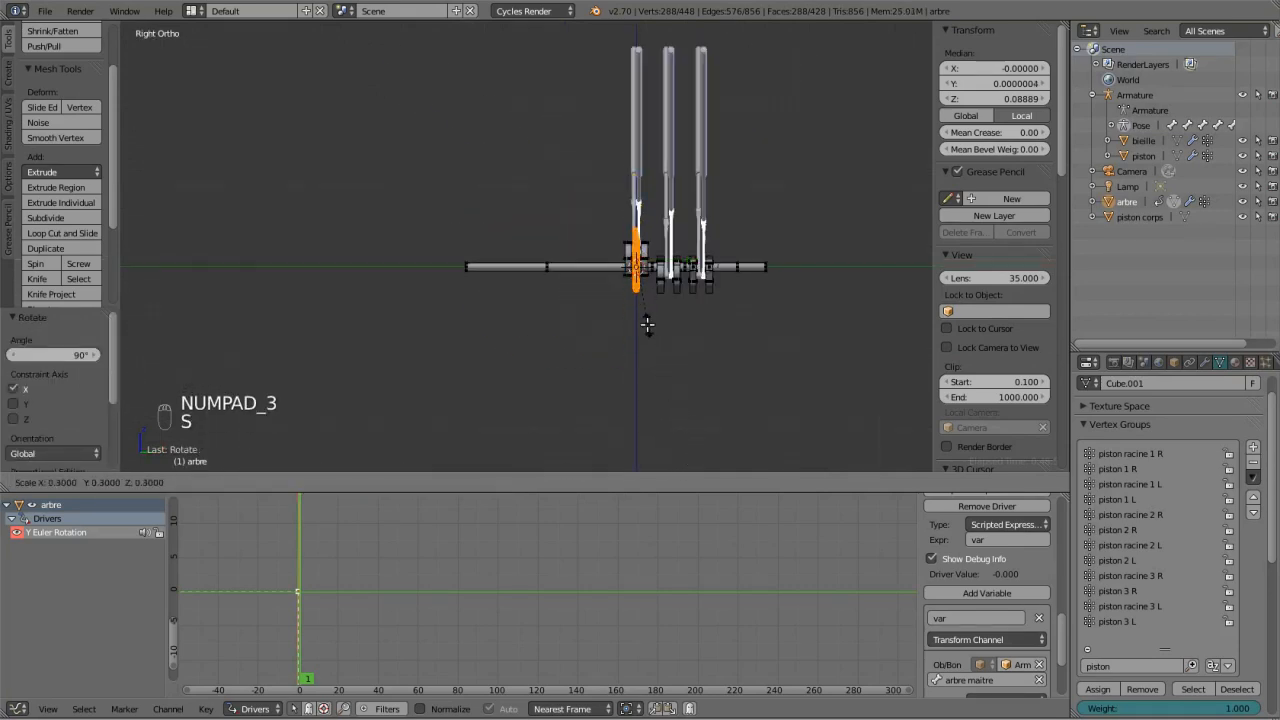
right_click(647, 325)
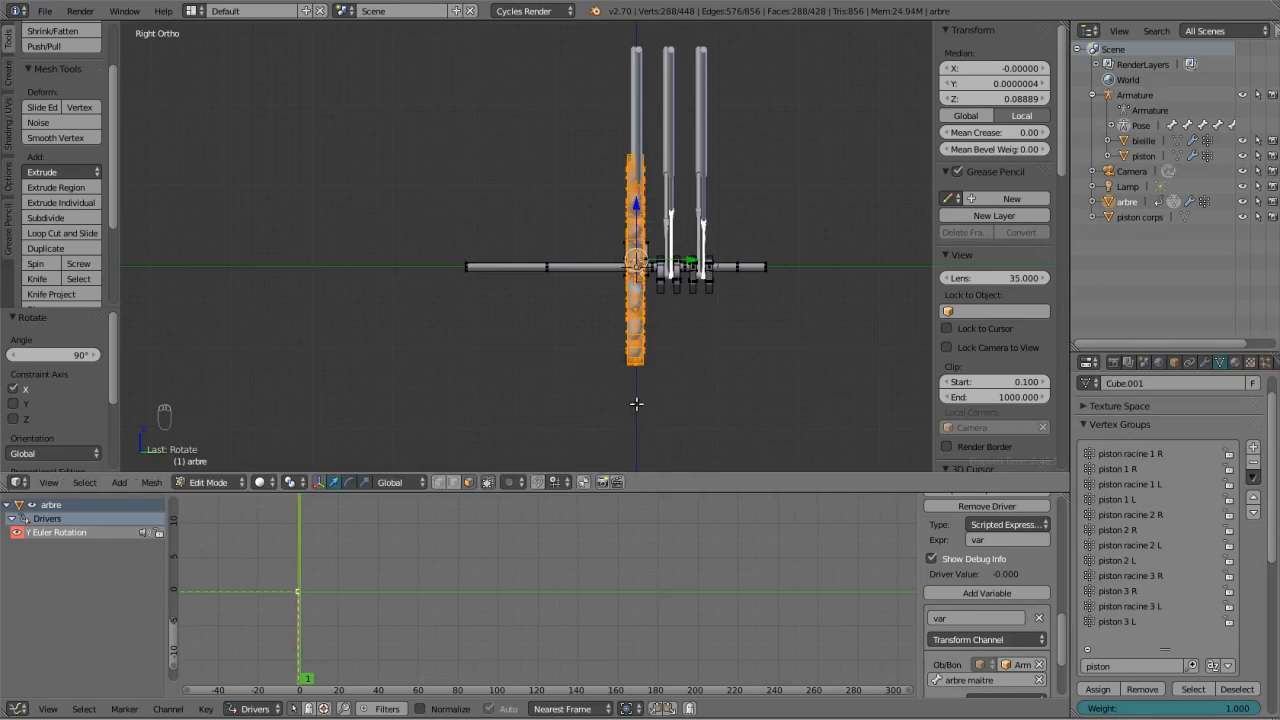
key("s")
left_click(670, 311)
scroll(670, 311, "up", 3)
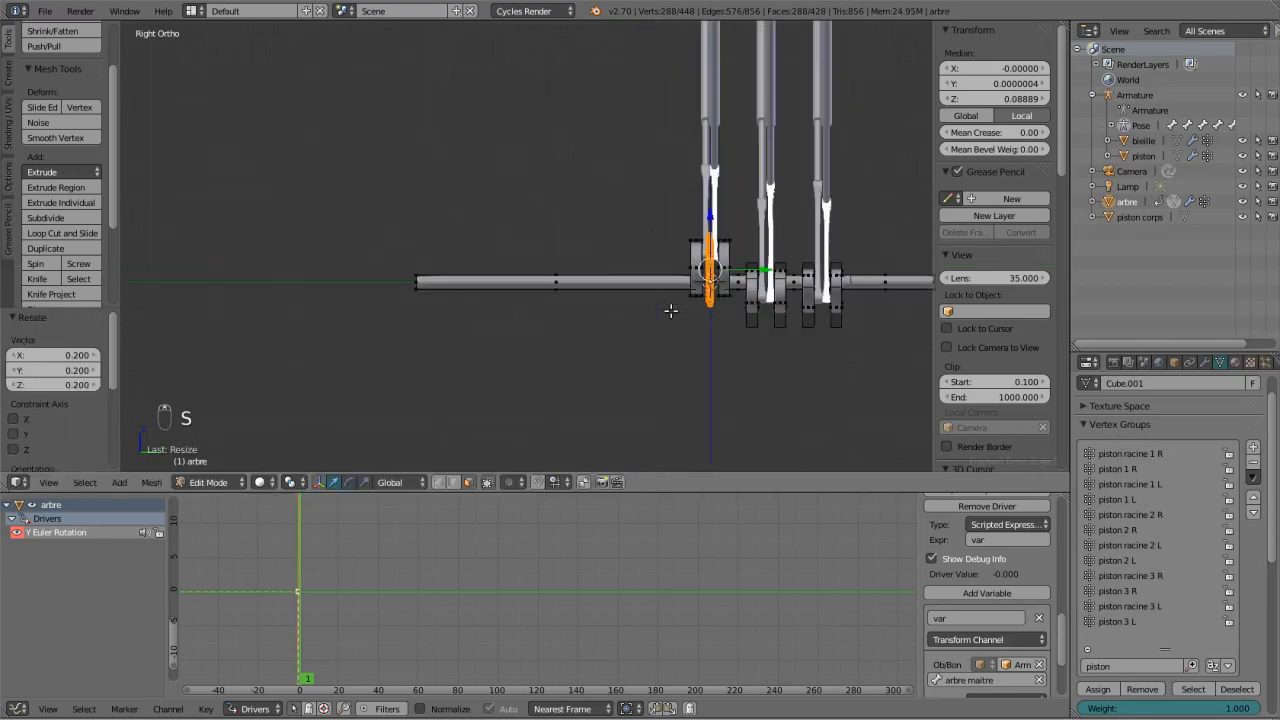
scroll(670, 311, "up", 4)
middle_click_drag(788, 357, 889, 343)
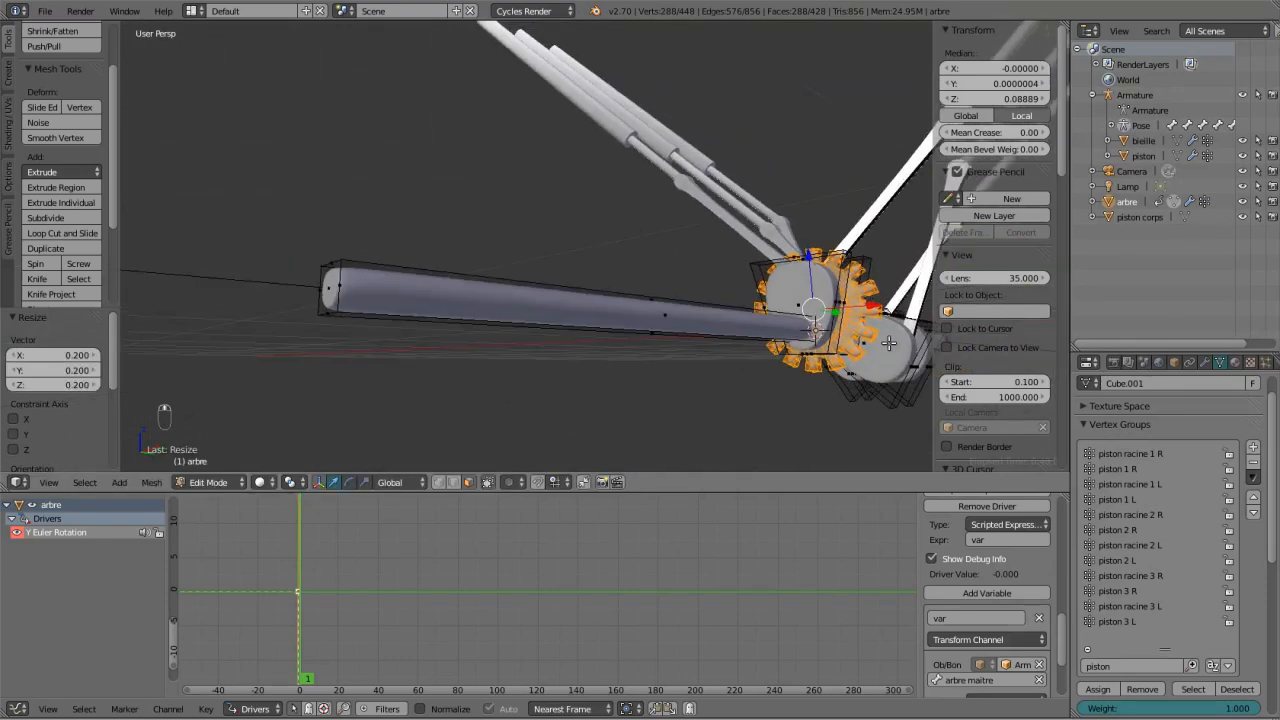
In wireframe display, move the gear -0.09 along the global Z axis to centre it on the crankshaft axis.
key("KP_3")
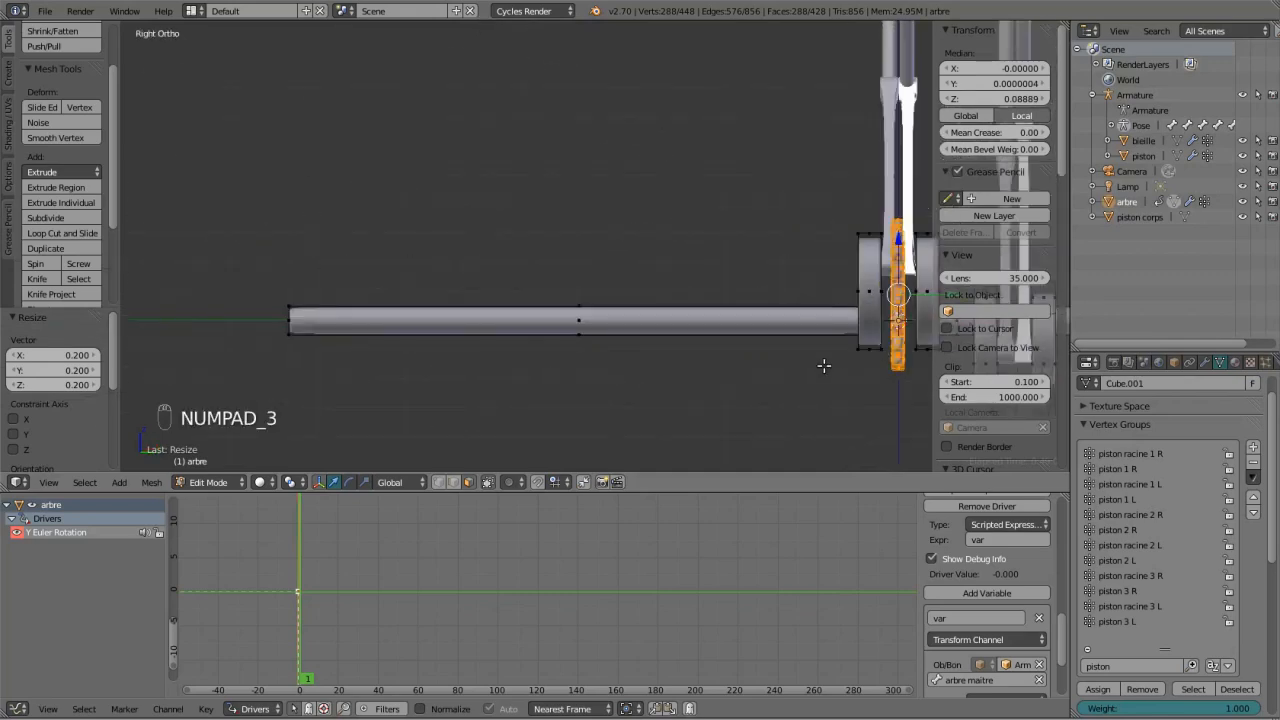
key("z")
scroll(824, 366, "up", 5, "ctrl")
scroll(803, 326, "up", 5)
scroll(800, 326, "up", 8, "ctrl")
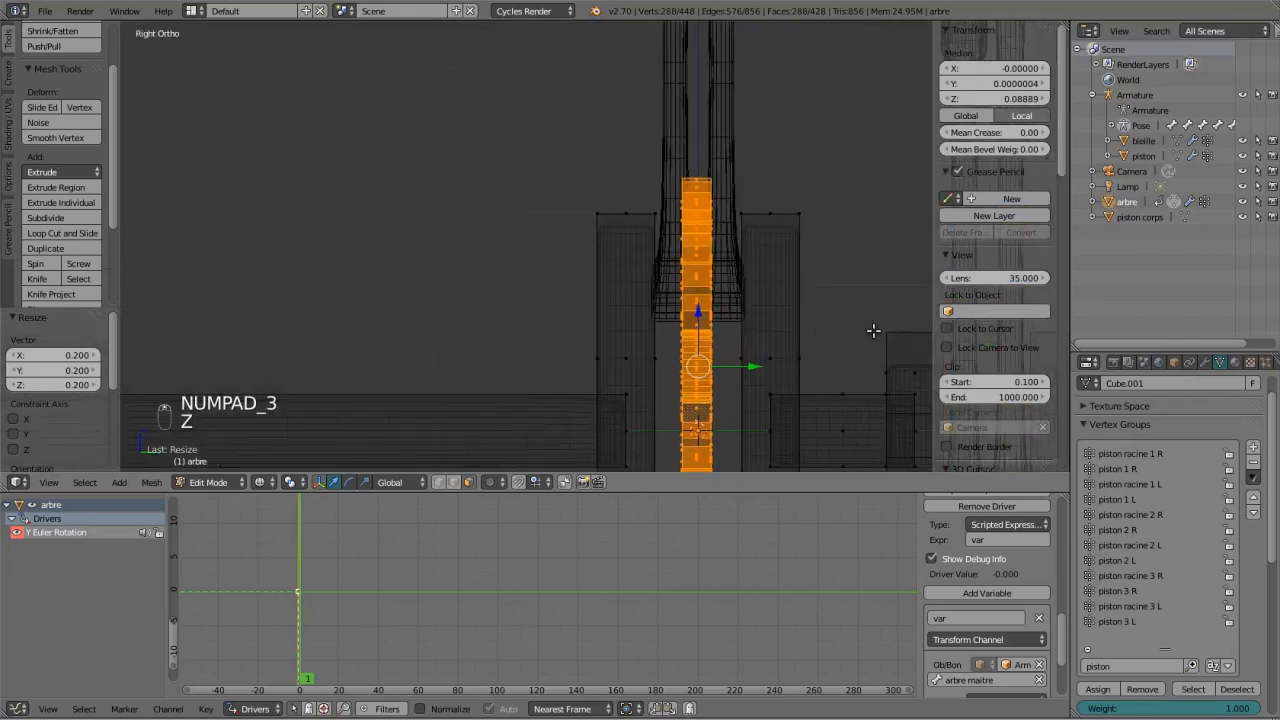
scroll(873, 331, "down", 8, "shift")
scroll(716, 305, "up", 2)
key("g")
key("z")
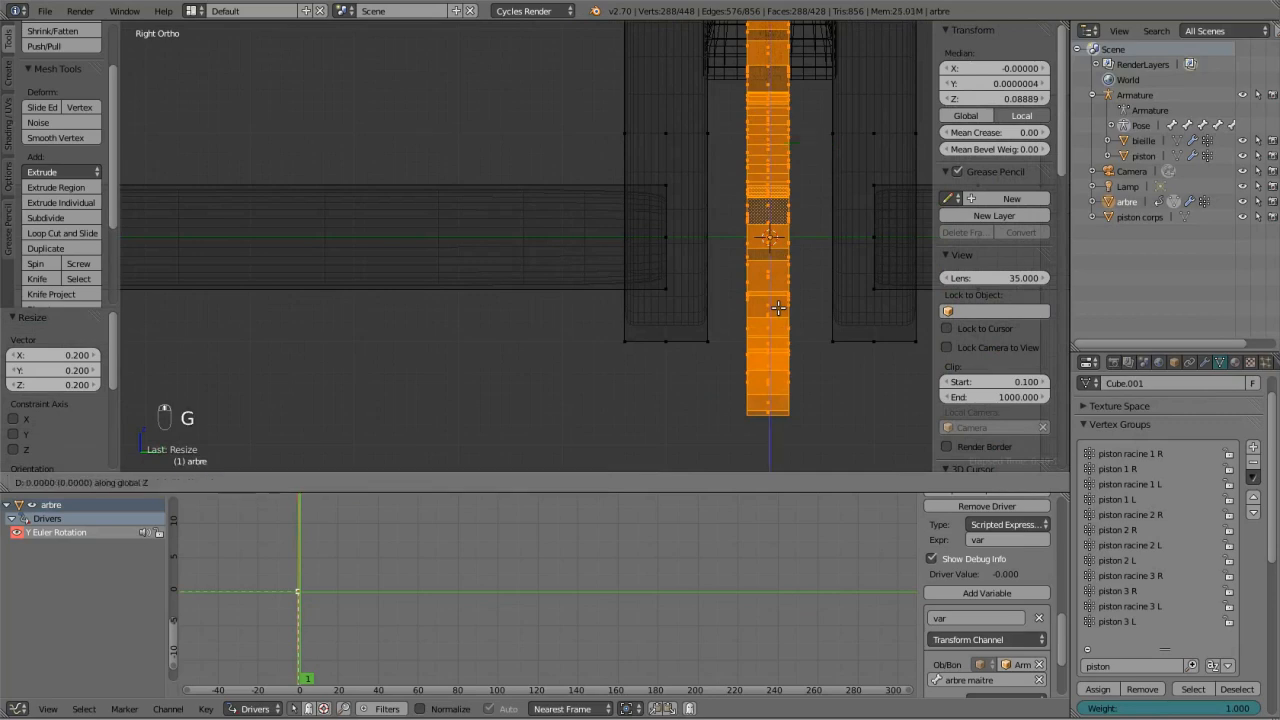
key("Escape")
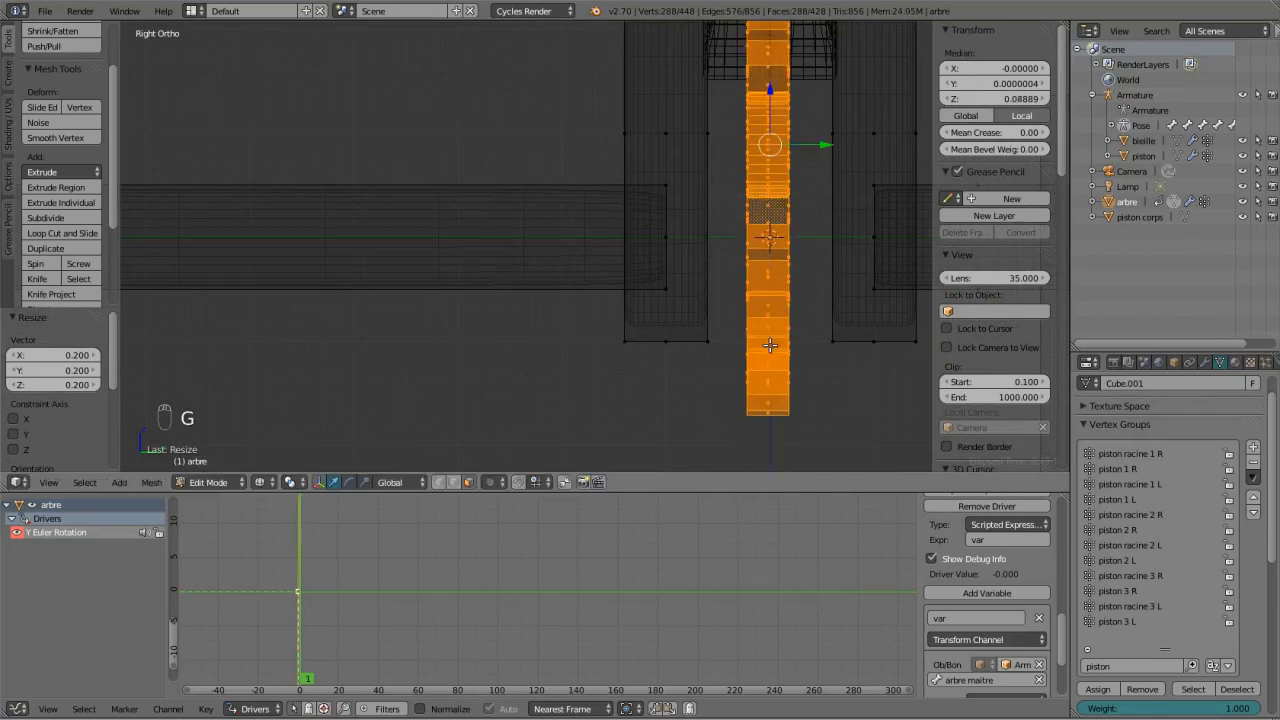
key("g")
key("z")
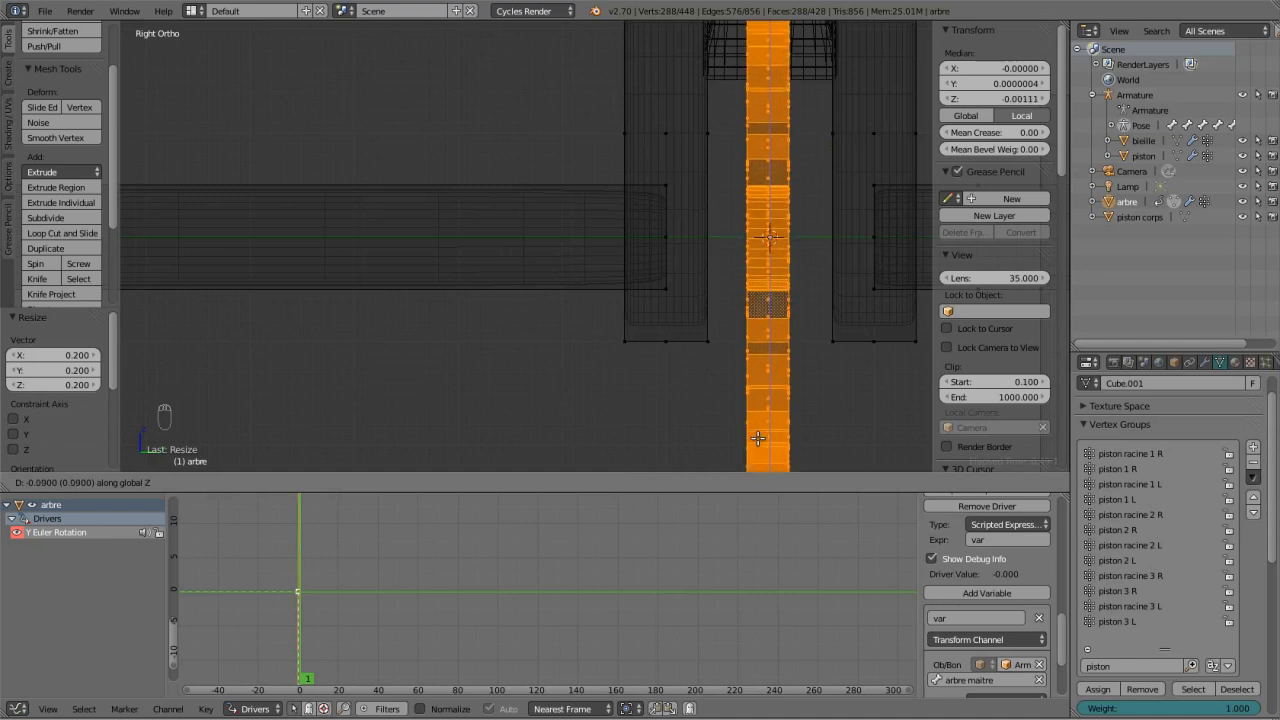
left_click(758, 438)
scroll(766, 331, "down", 2)
scroll(760, 326, "up", 2)
scroll(760, 326, "down", 2, "ctrl")
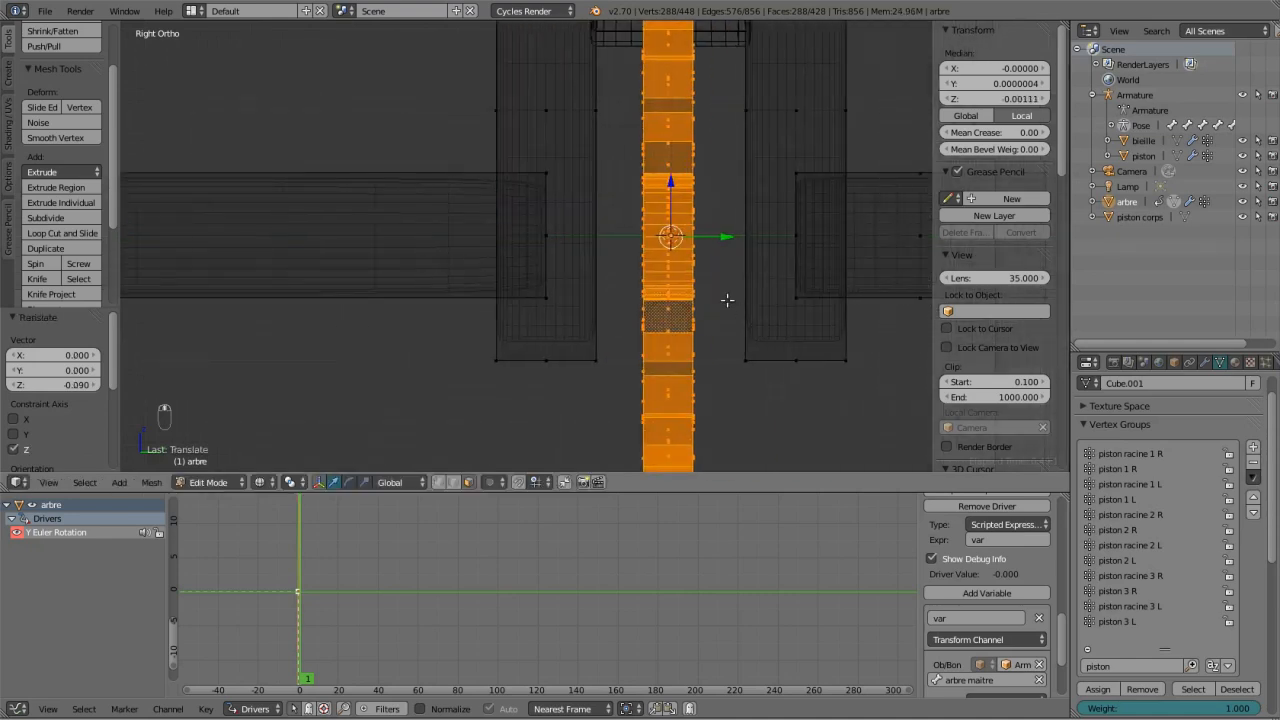
scroll(725, 299, "up", 3)
scroll(722, 297, "down", 2, "ctrl")
scroll(722, 297, "up", 2)
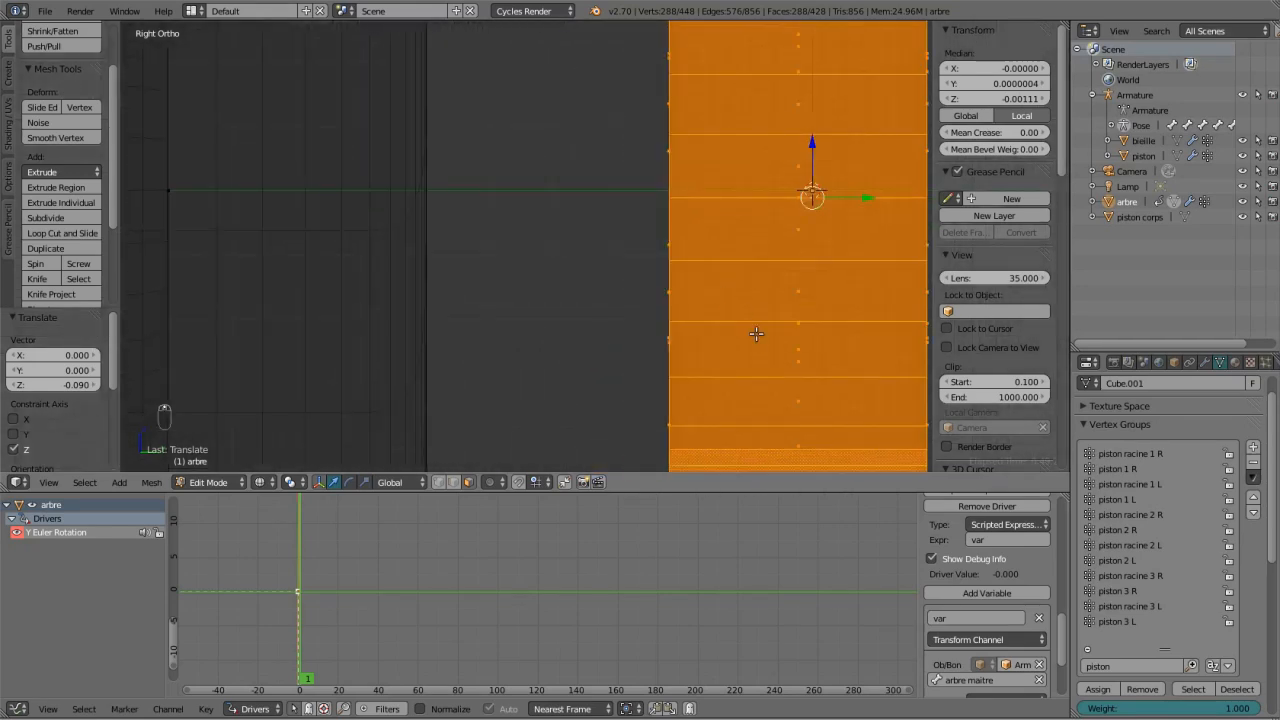
key("g")
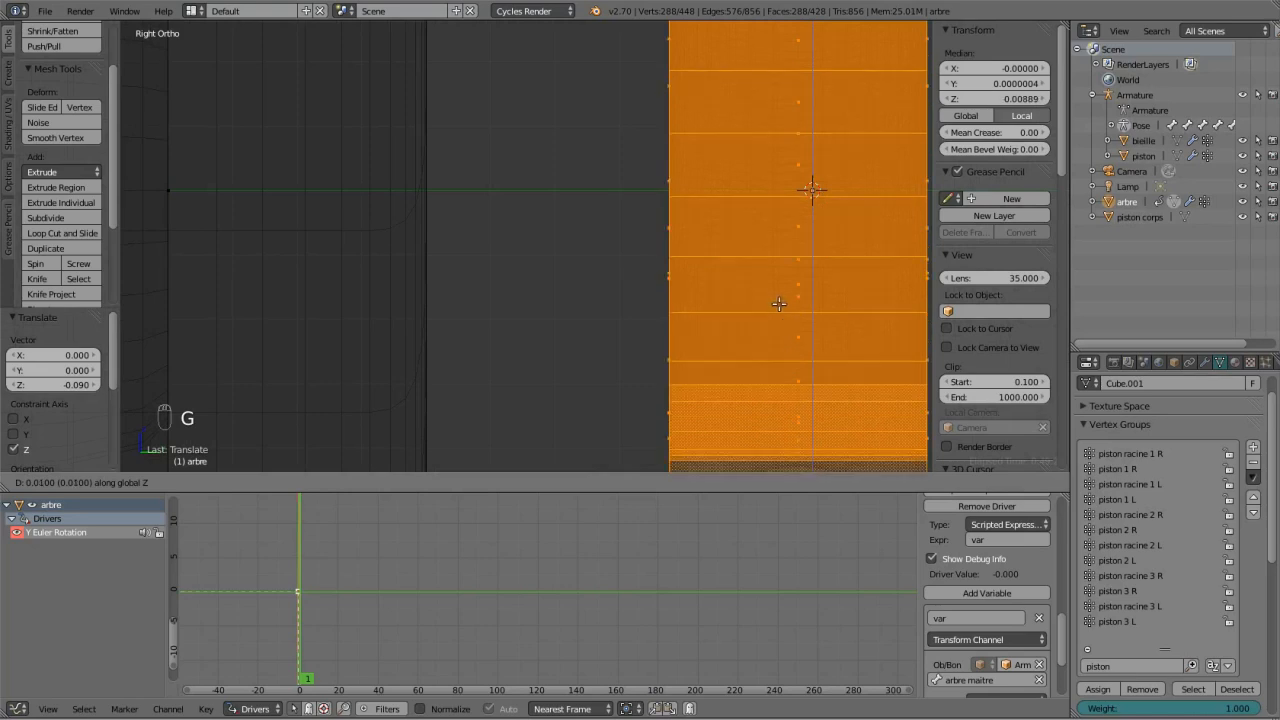
left_click(777, 379)
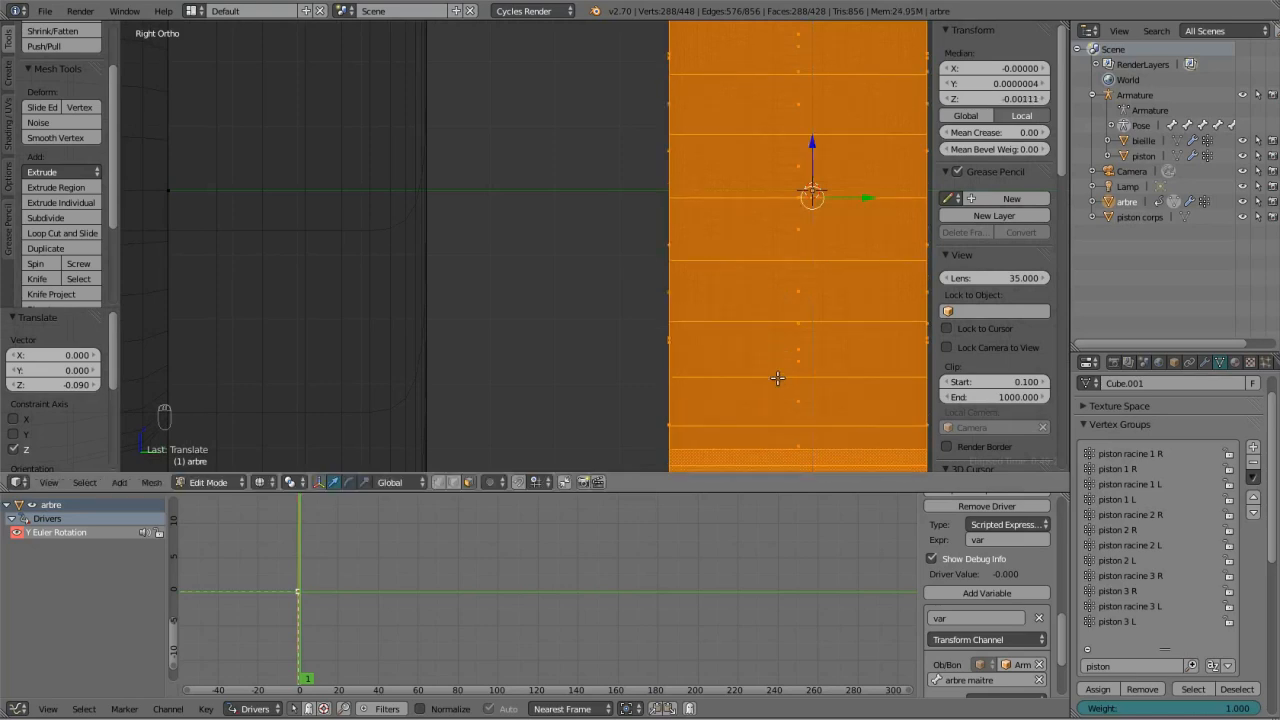
Move the gear -1.7 along the global Y axis, near the free end of the long shaft.
scroll(843, 209, "up", 3, "ctrl")
scroll(843, 211, "down", 2)
scroll(843, 211, "down", 6)
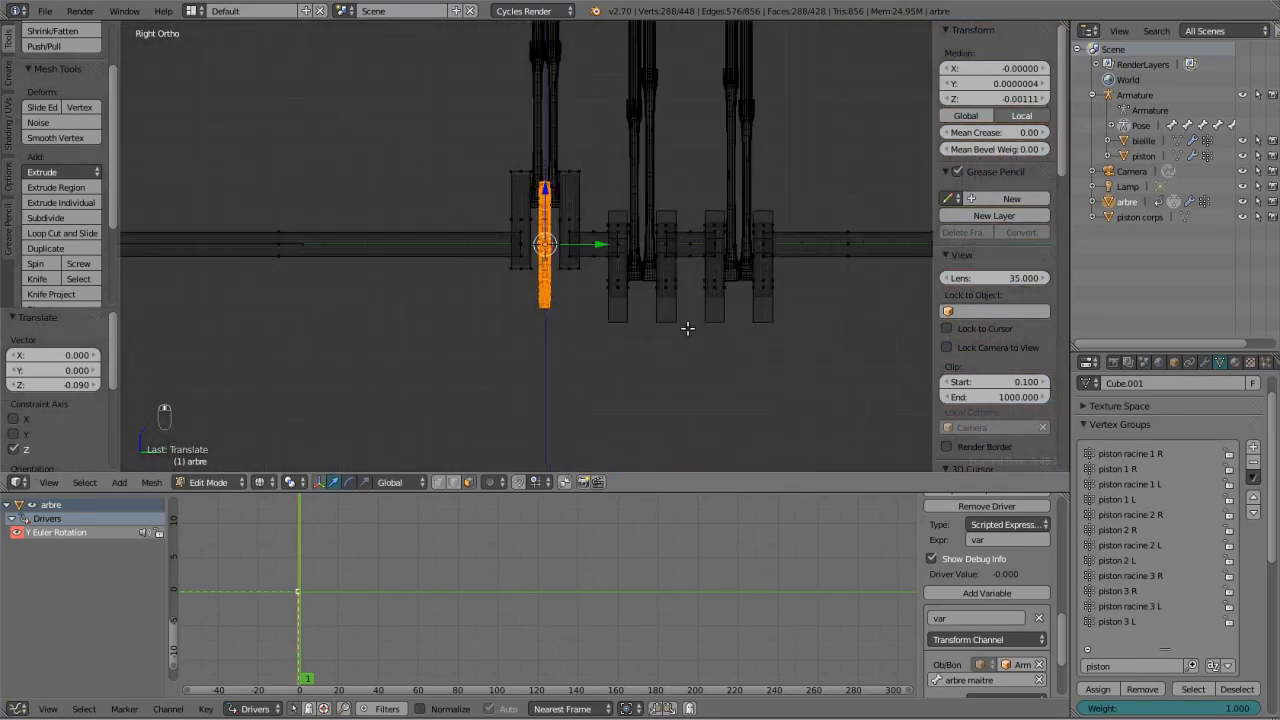
key("g")
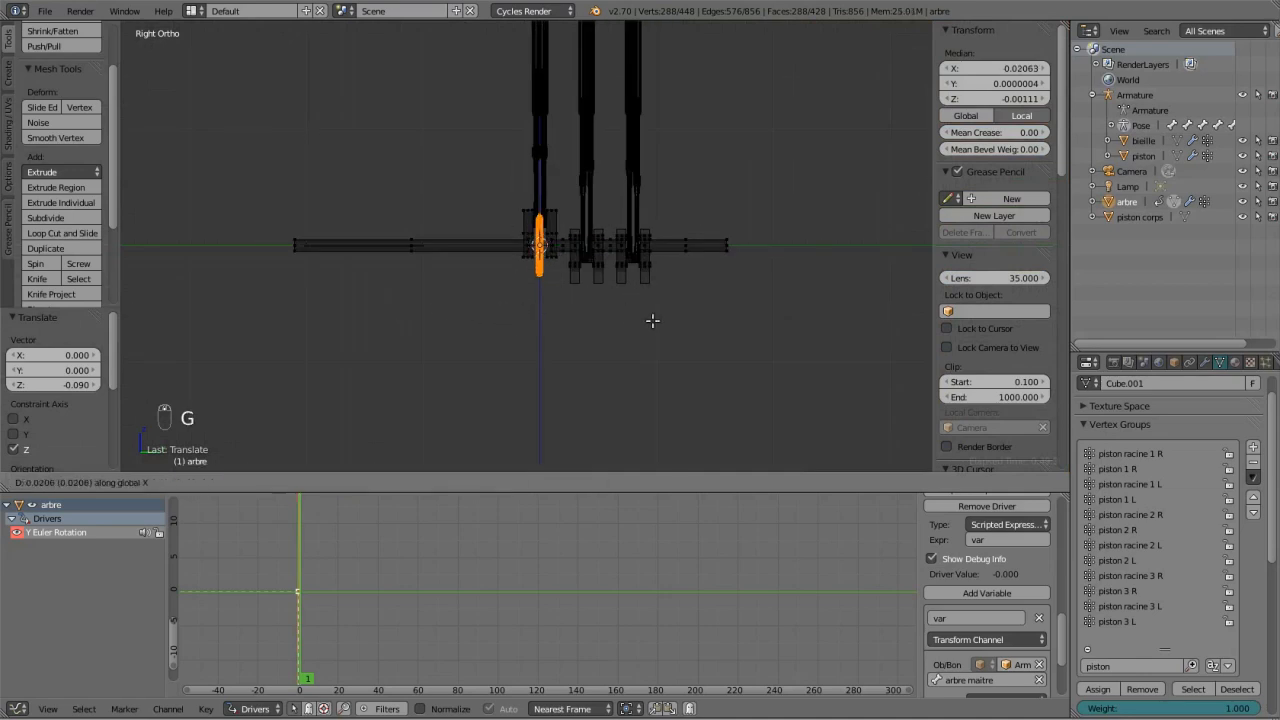
key("y")
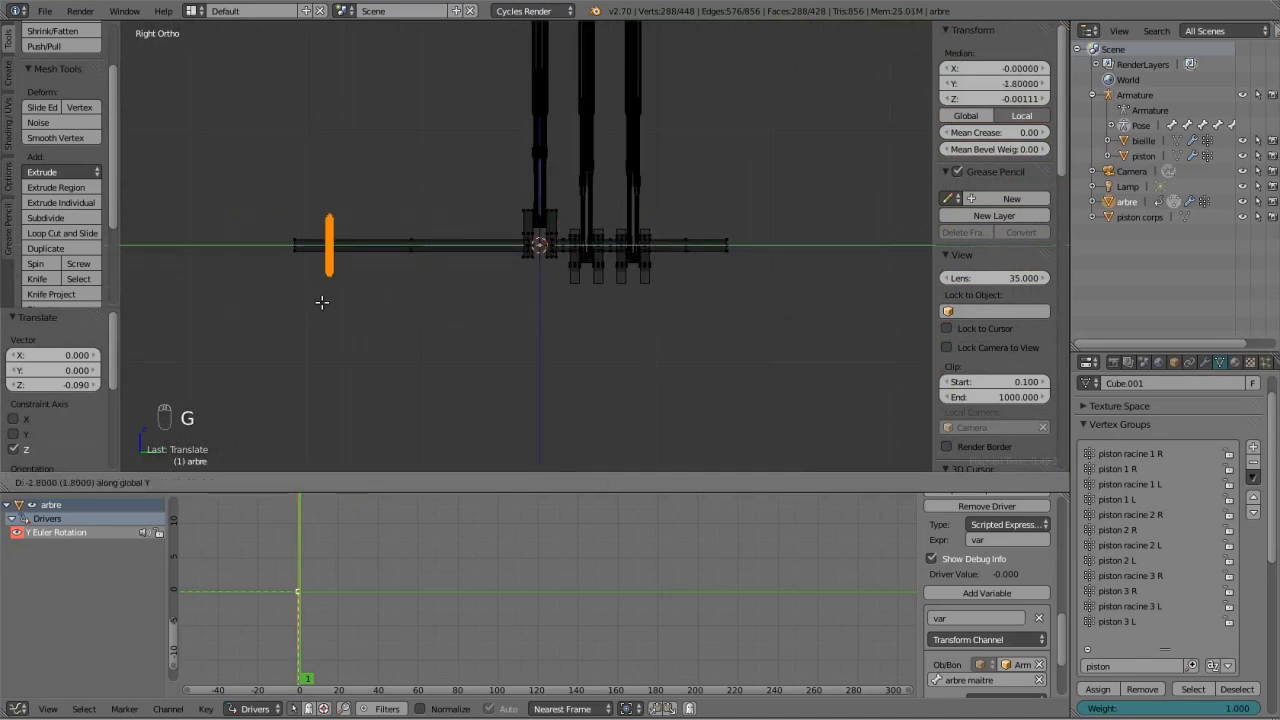
left_click(330, 303)
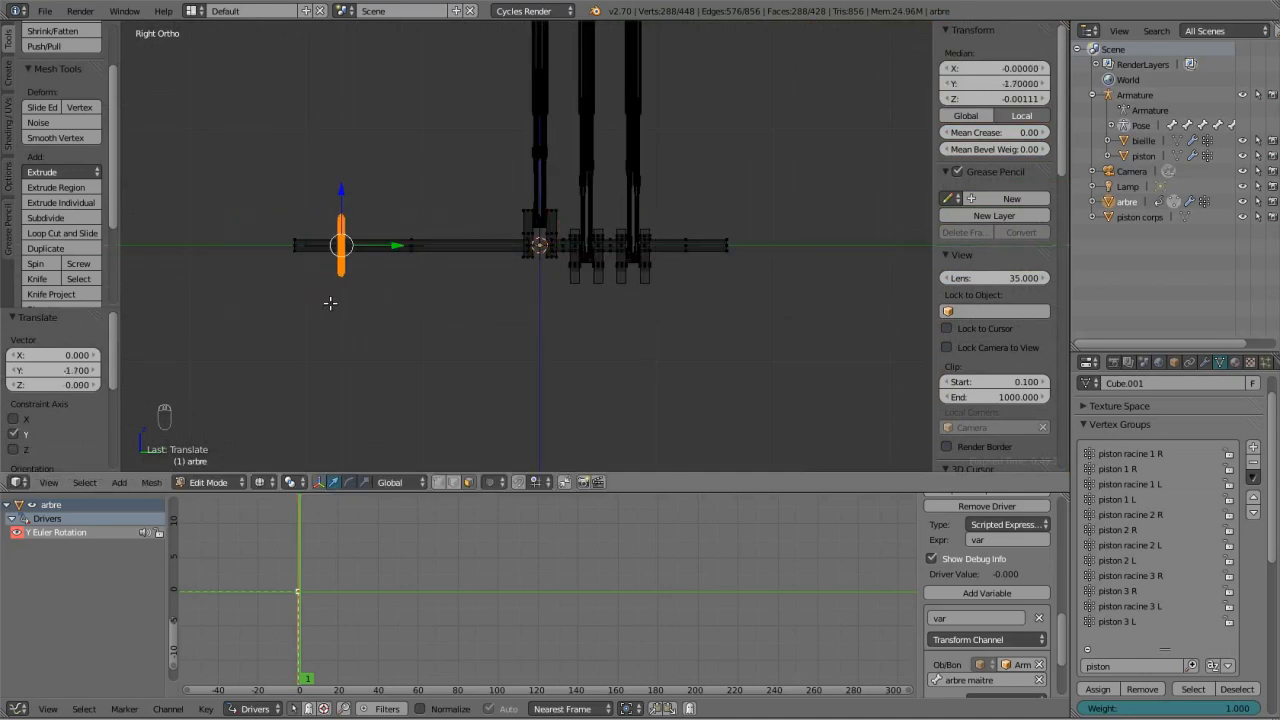
Duplicate the gear in place, separate the copy into its own object, and return to Object Mode.
key("shift+d")
right_click(257, 303)
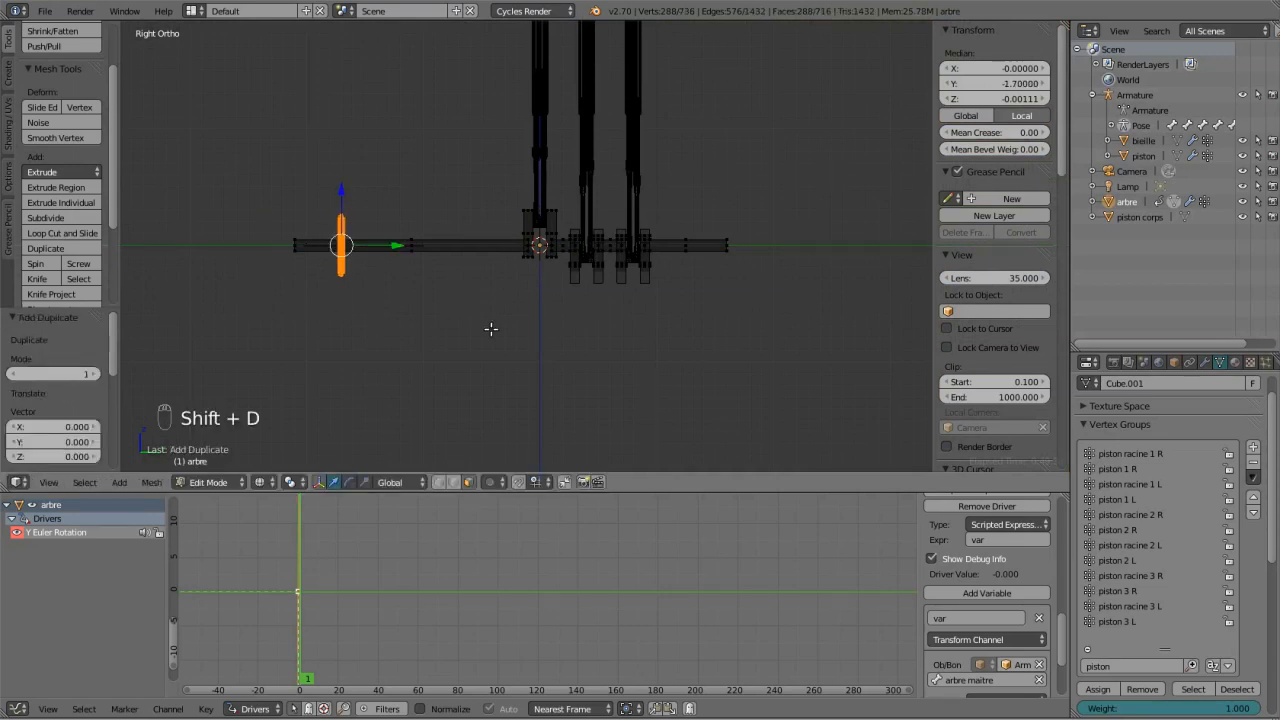
key("p")
left_click(458, 330)
key("Tab")
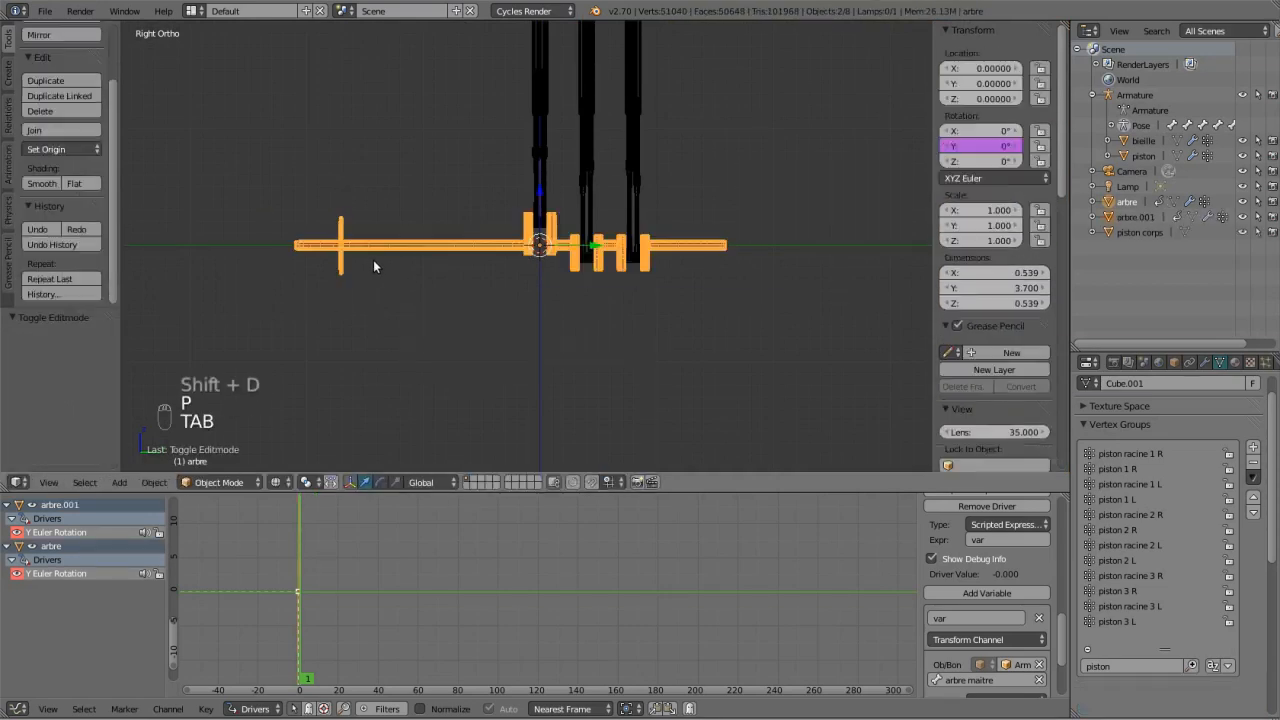
Try to separate the duplicated gear again by selecting all its linked geometry in Edit Mode.
right_click(341, 268)
key("Tab")
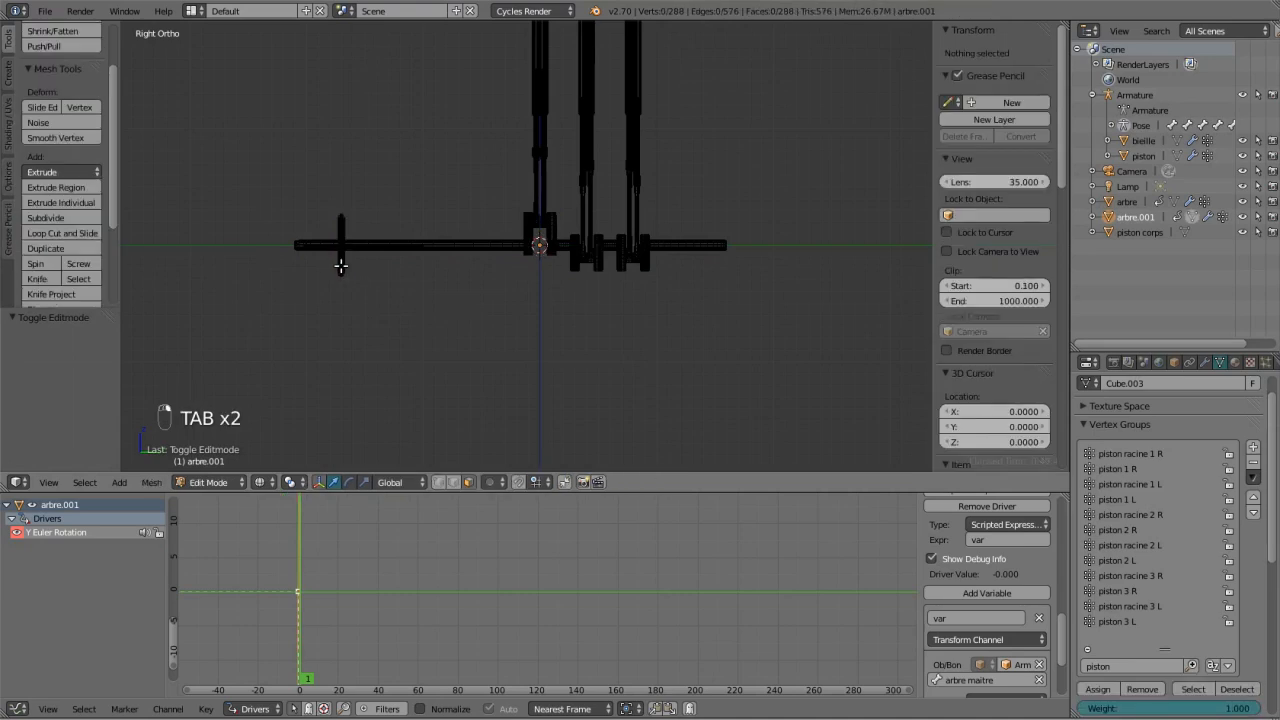
key("ctrl+l")
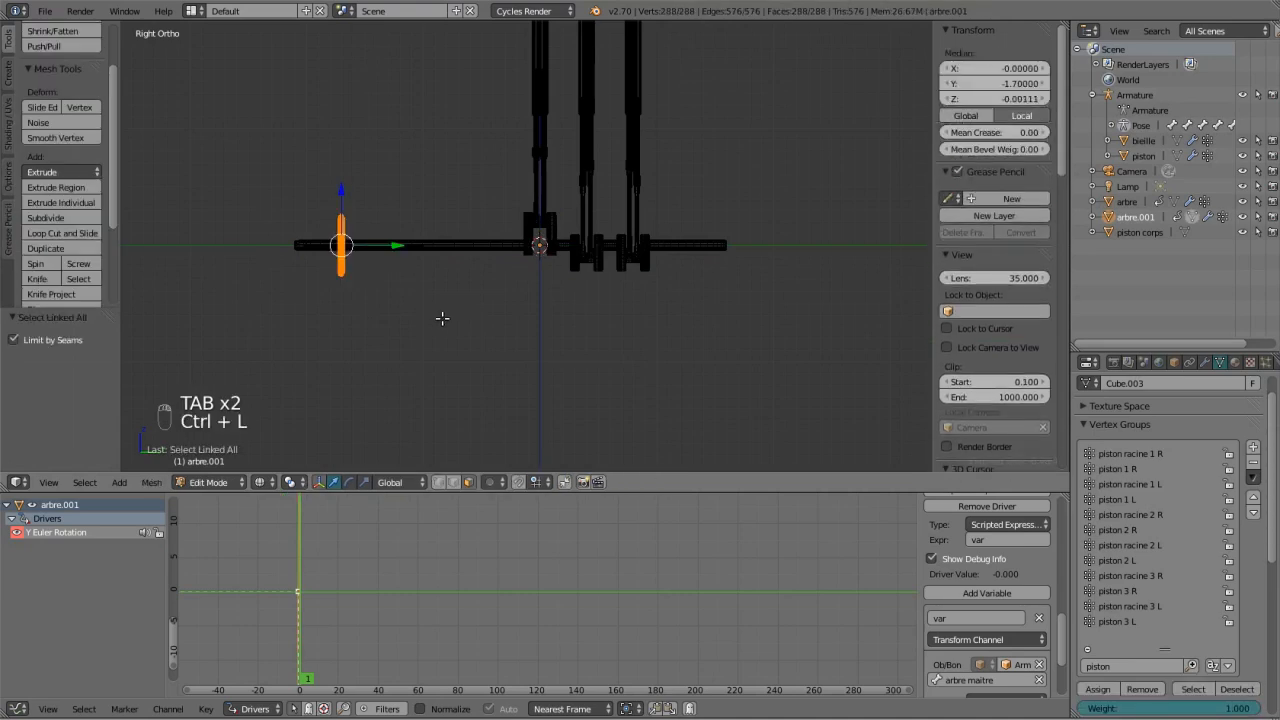
key("p")
left_click(442, 319)
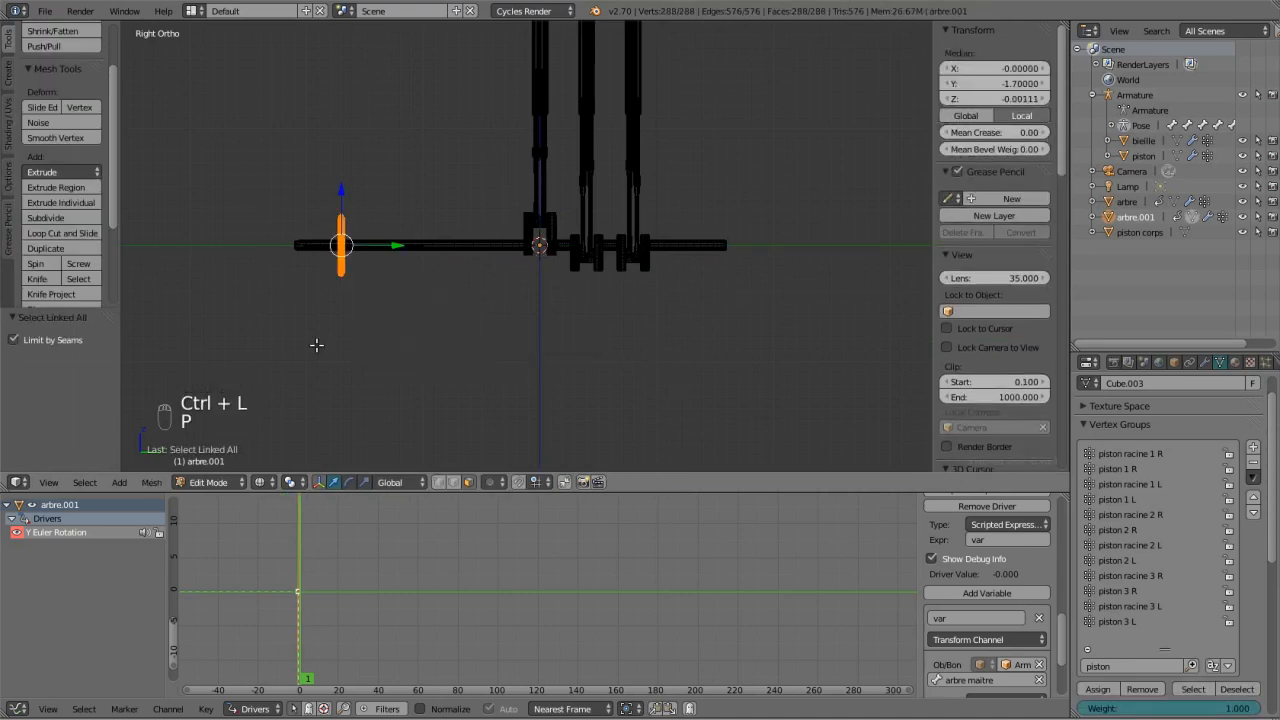
key("Tab")
Select the separated gear object arbre.001 and rename it engrenage.
right_click(337, 256)
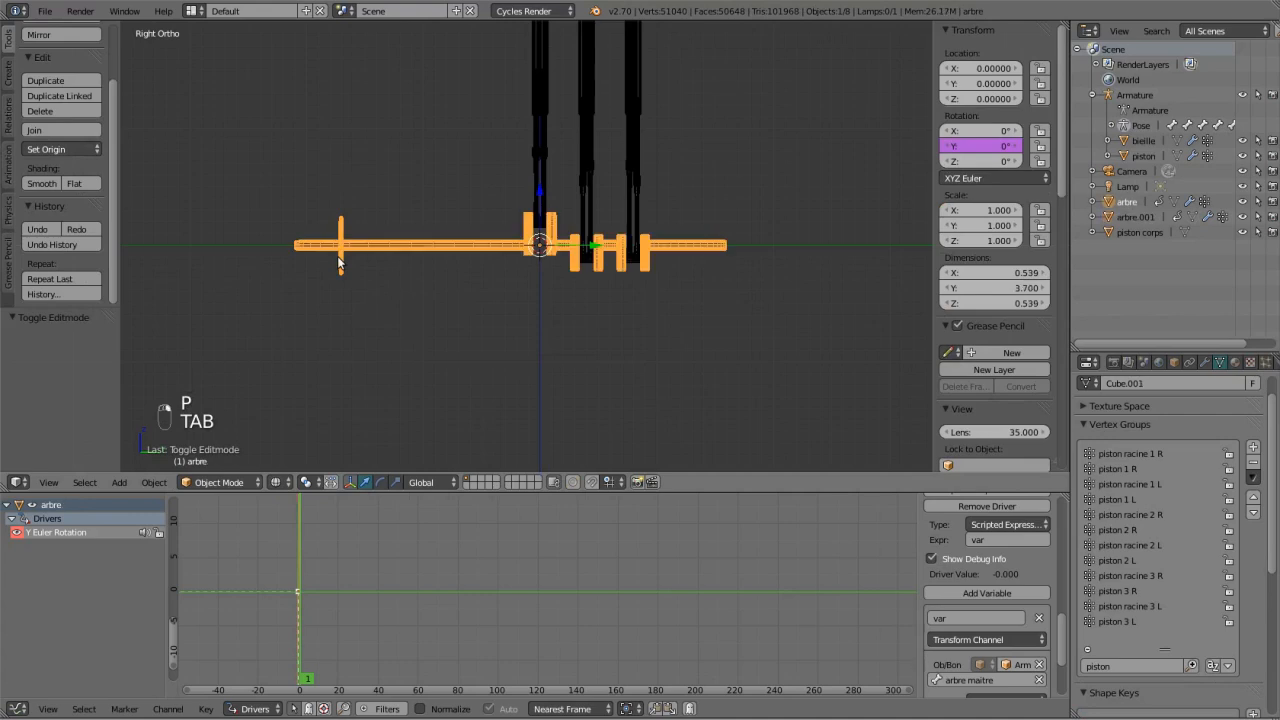
left_click(1142, 218)
key("BackSpace")
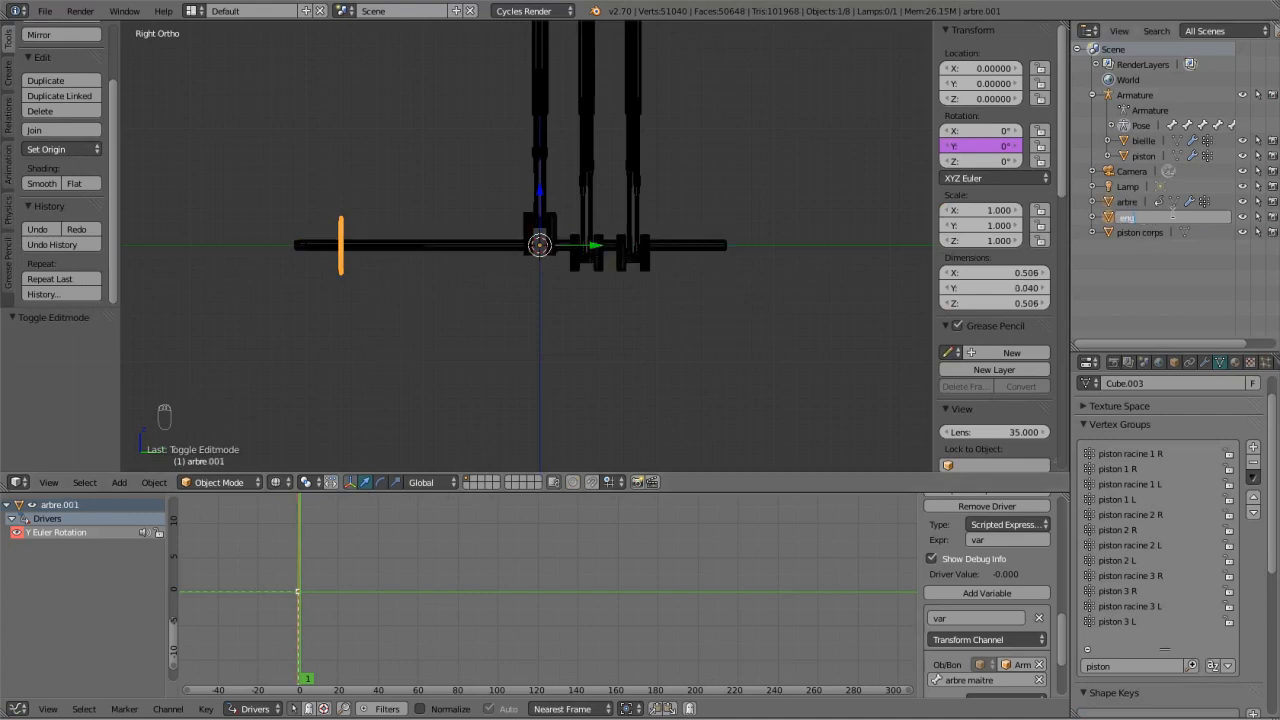
type("engrenage")
key("Return")
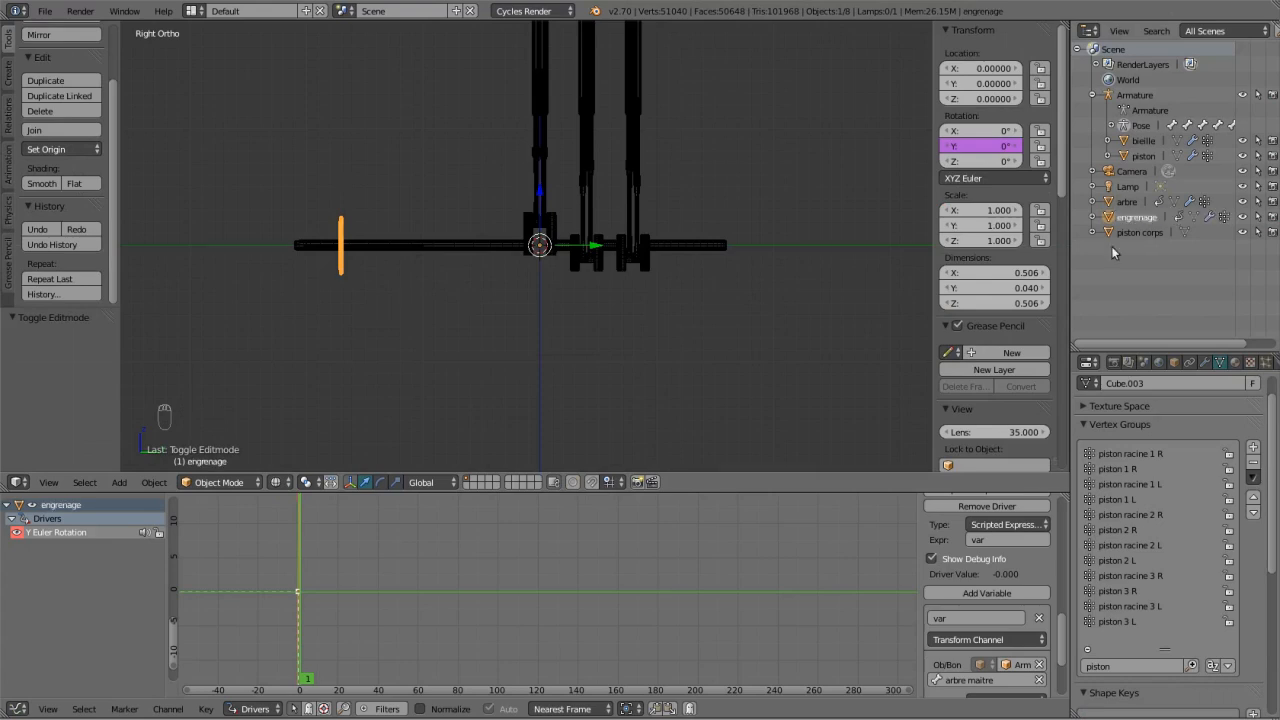
Show the engrenage gear from the front in solid shading.
key("KP_1")
scroll(637, 262, "up", 5)
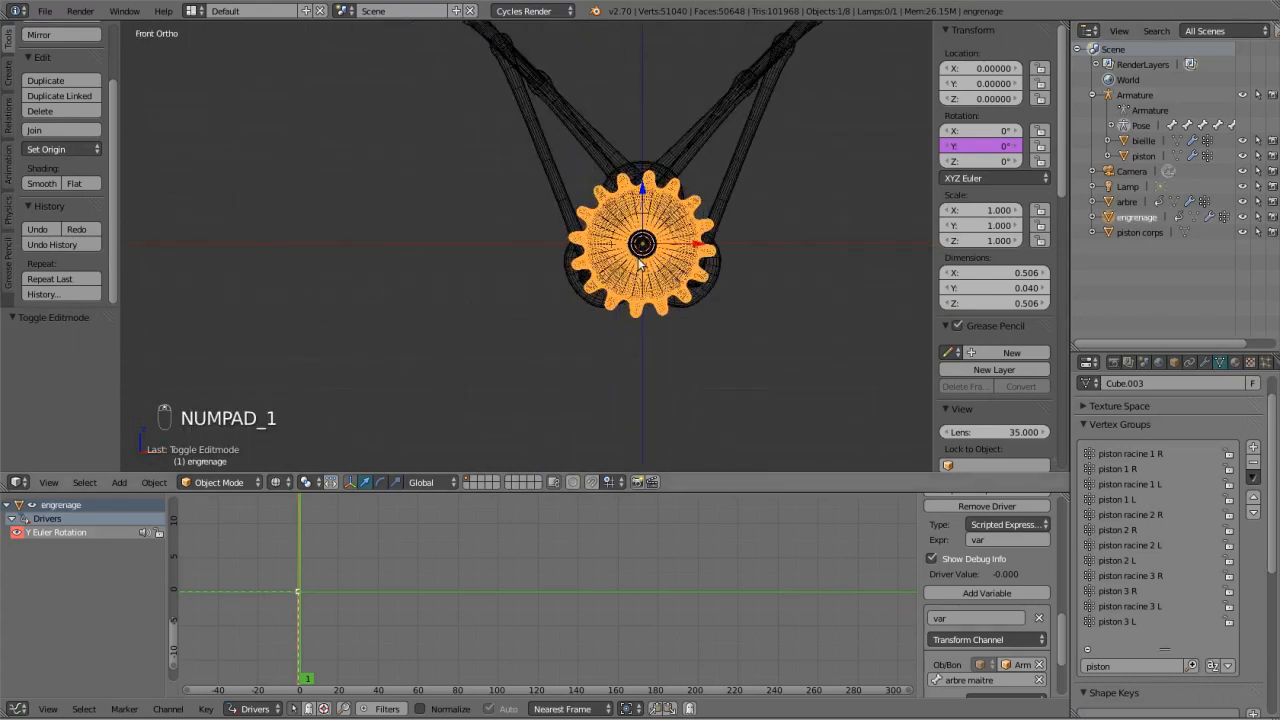
key("z")
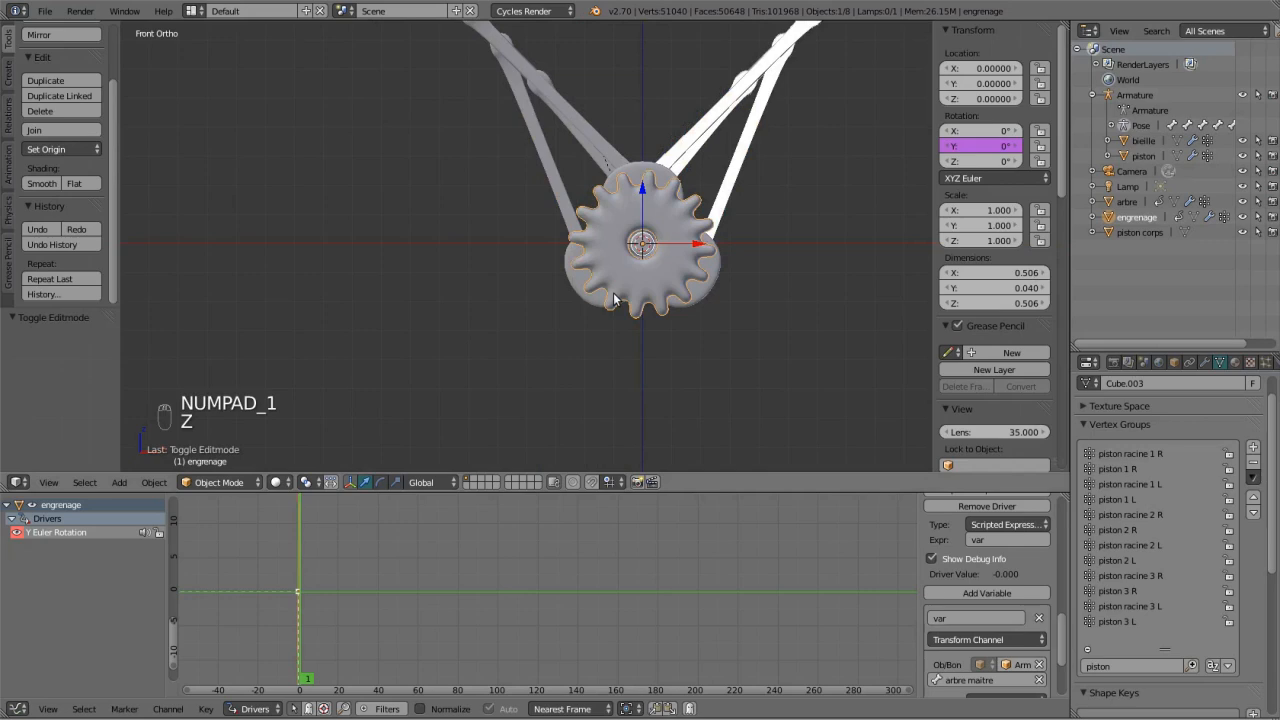
key("r")
key("x")
key("y")
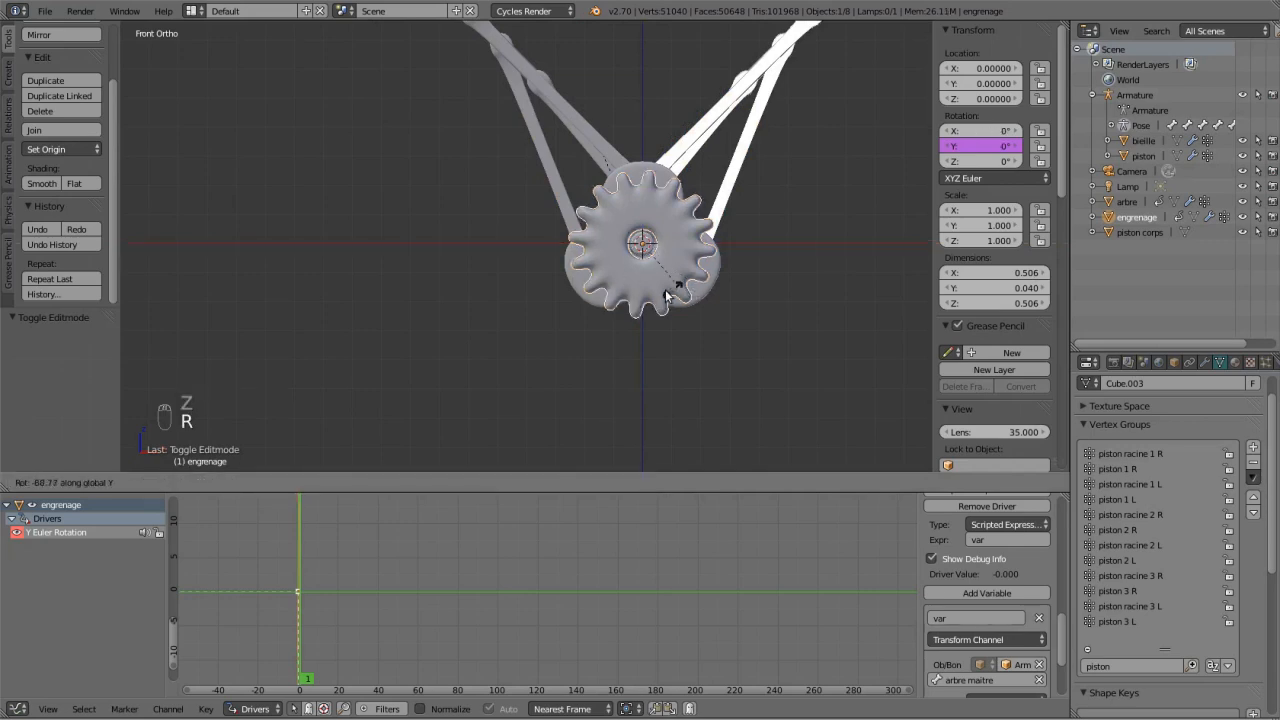
right_click(666, 294)
Move the engrenage gear 0.5 along the global X axis, beside the crankshaft gear.
key("g")
key("y")
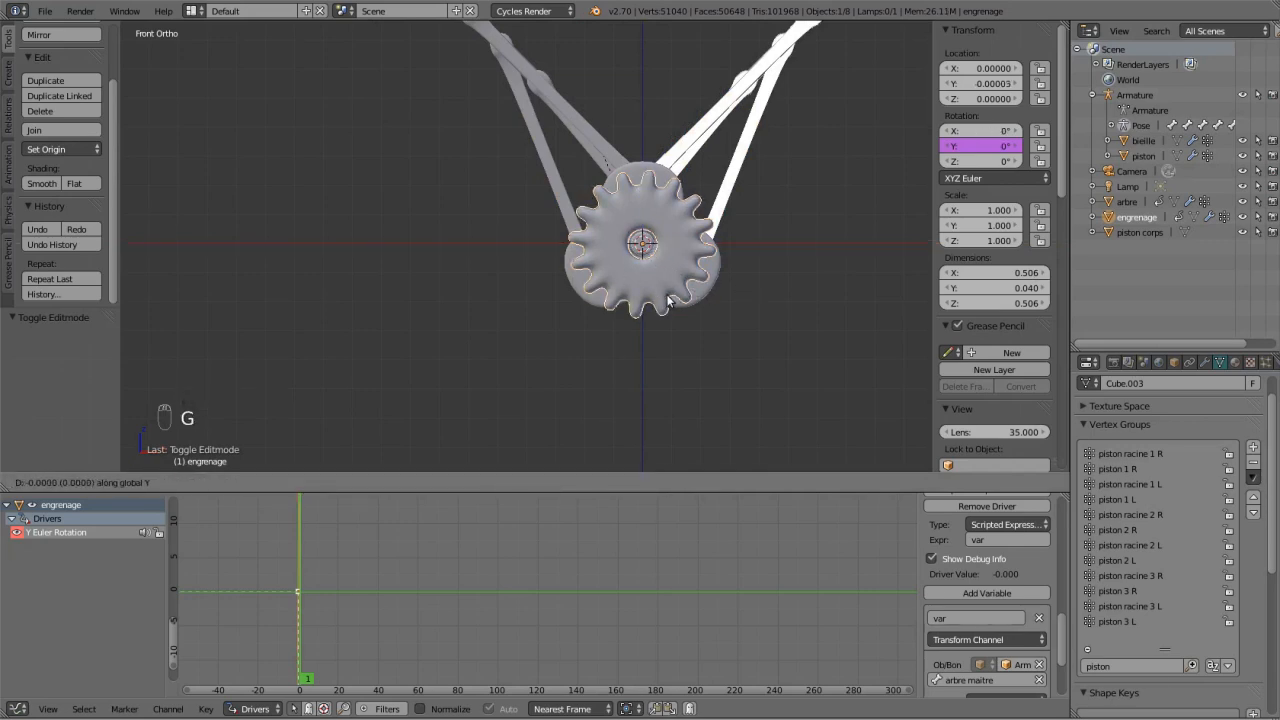
key("x")
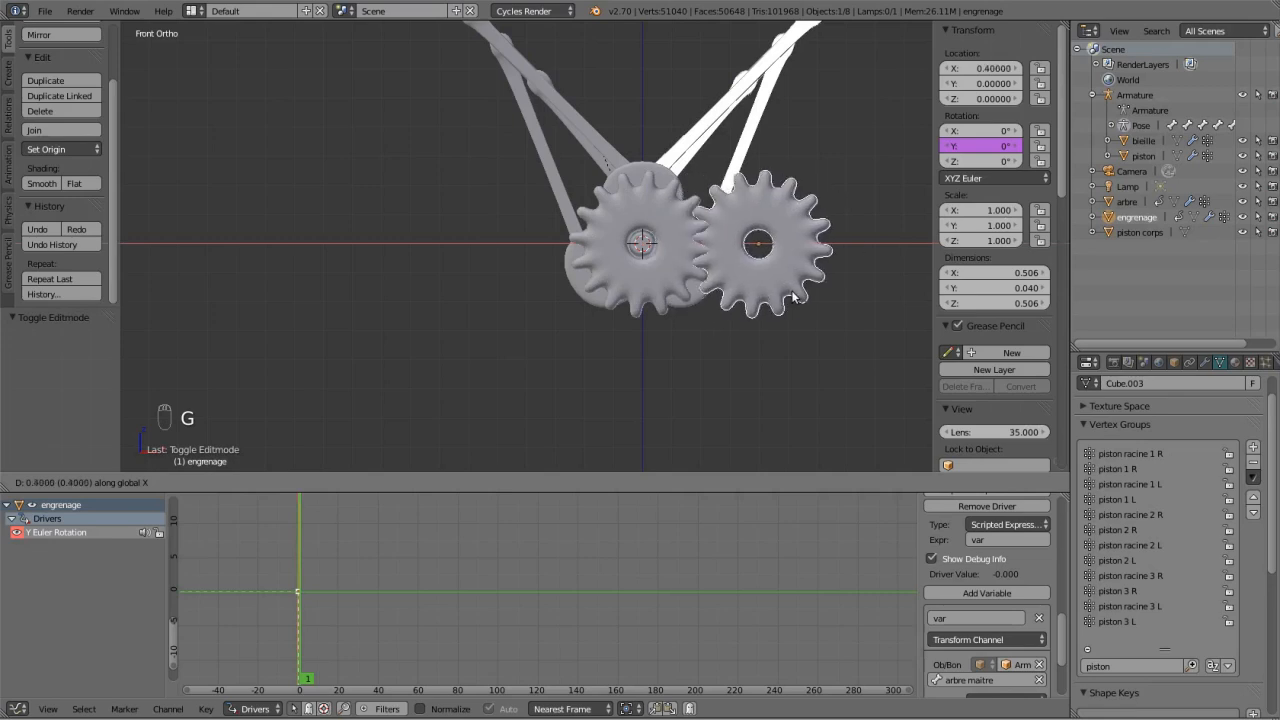
left_click(805, 295)
scroll(751, 250, "up", 8)
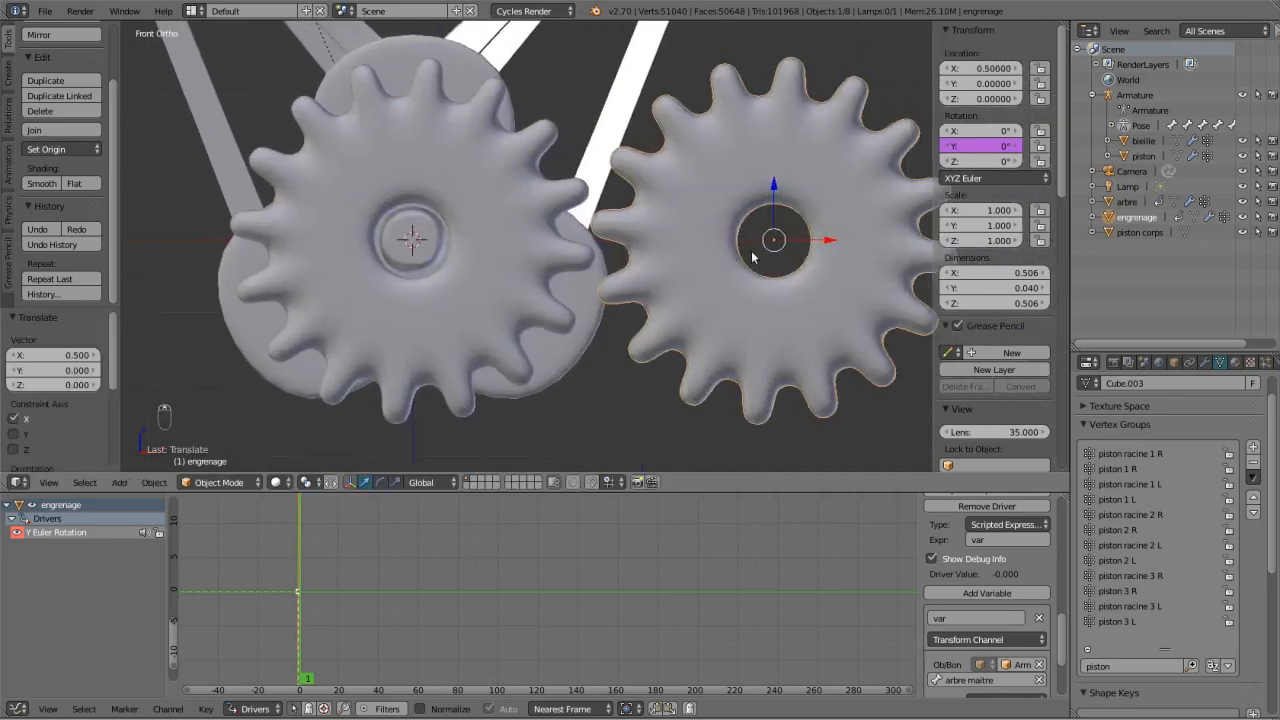
Shift the engrenage gear -0.03 along the global X axis so its teeth mesh with the crankshaft gear.
key("g")
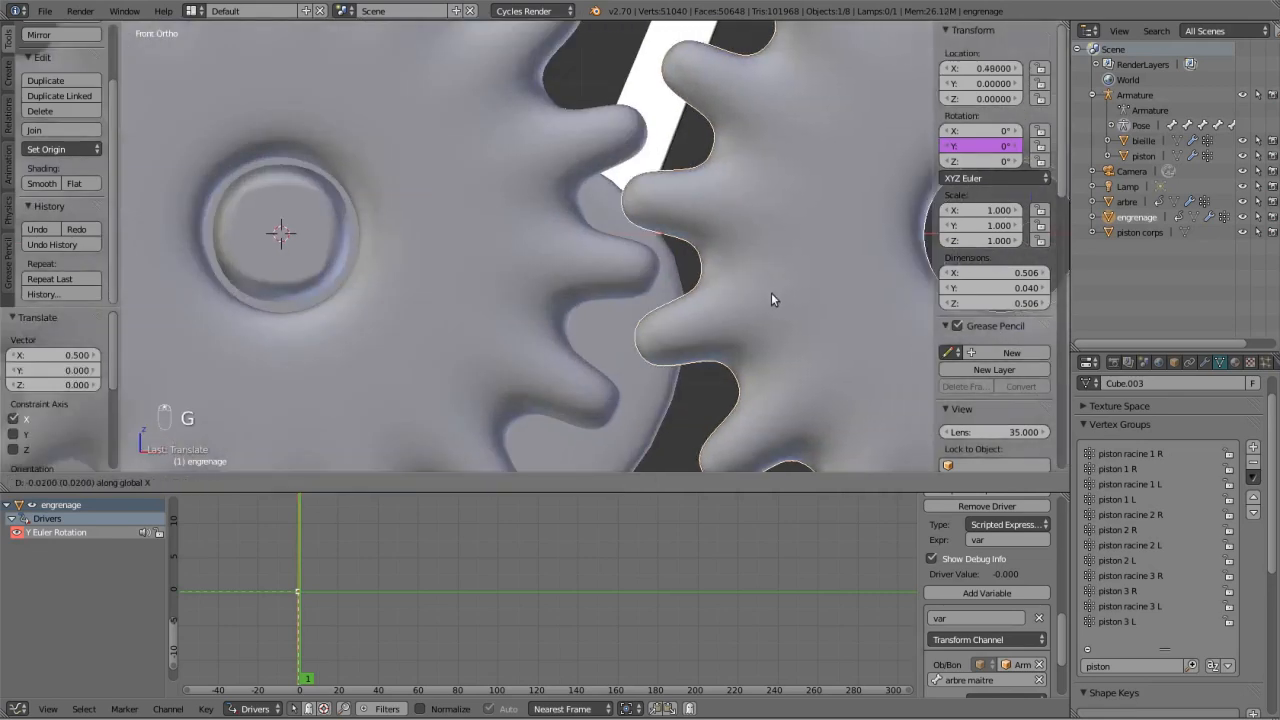
left_click(765, 298)
scroll(557, 228, "down", 1)
scroll(557, 228, "down", 5)
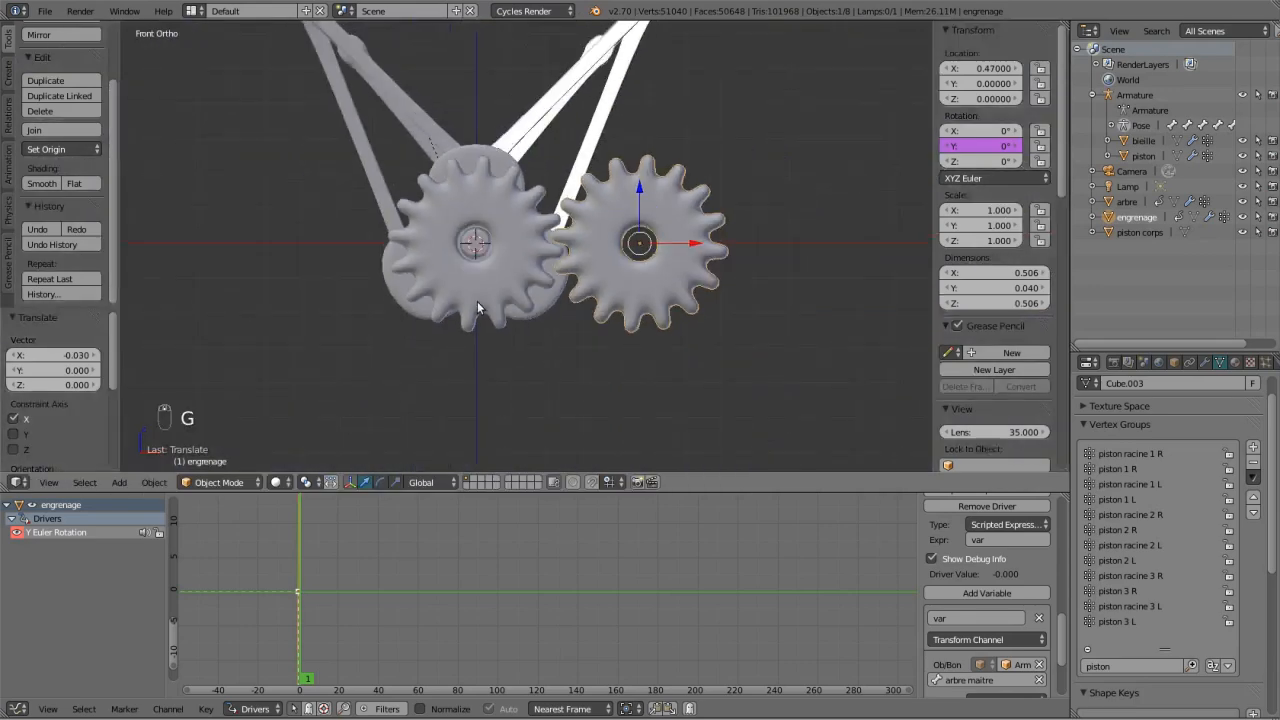
middle_click_drag(477, 301, 459, 304)
scroll(459, 304, "down", 5)
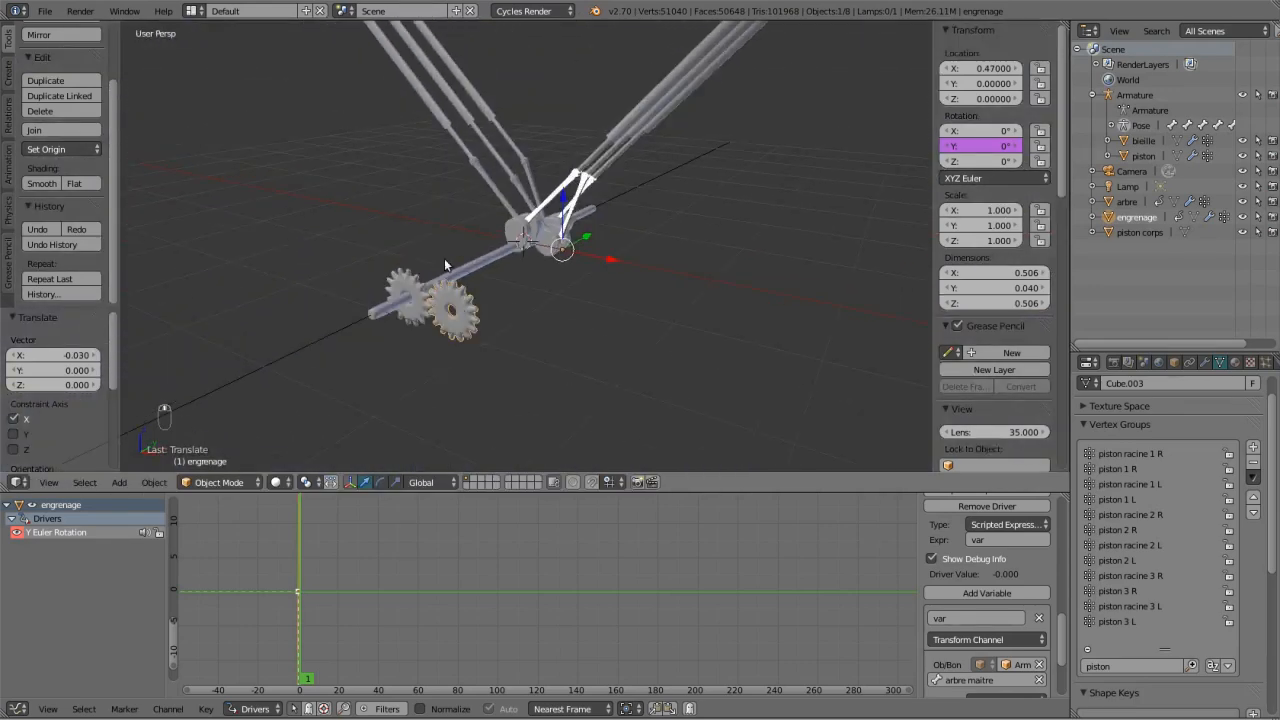
Examine the meshing gears and the Y Rotation driver settings of the engrenage and arbre objects in a widened properties area.
scroll(459, 316, "up", 5)
scroll(474, 298, "down", 2)
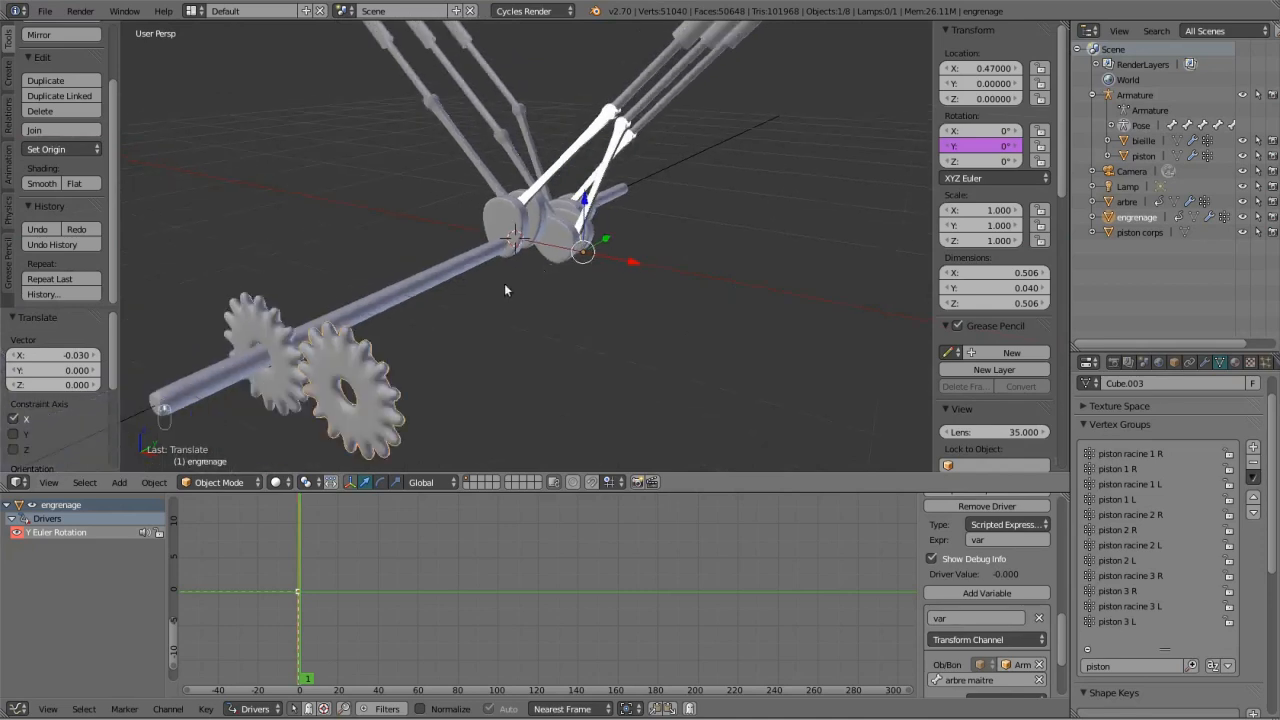
middle_click_drag(390, 356, 446, 366)
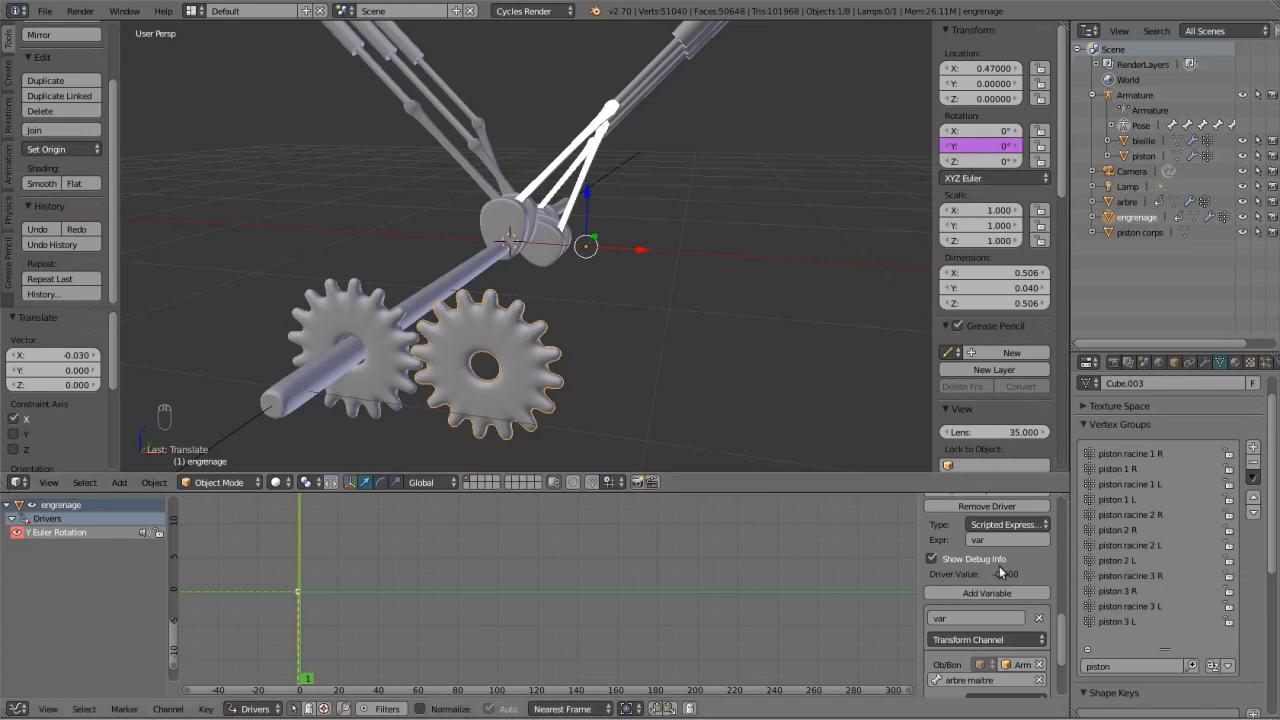
scroll(1000, 566, "up", 10)
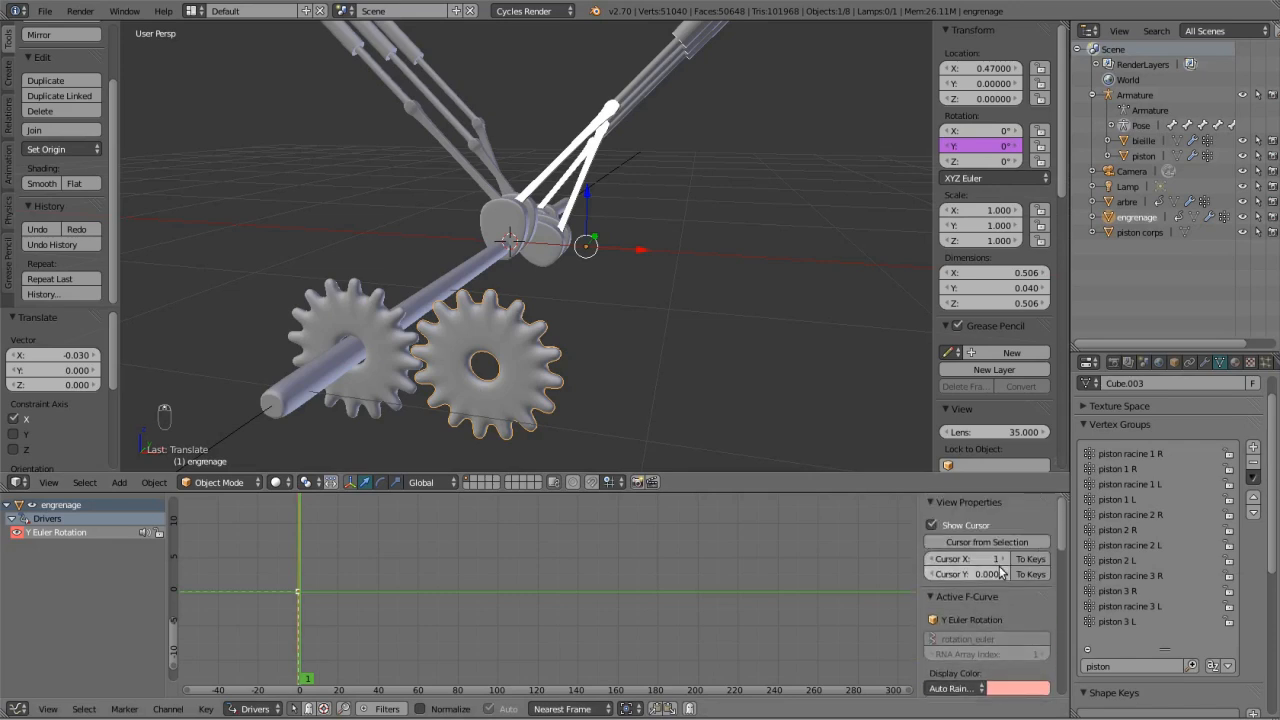
scroll(999, 566, "down", 10)
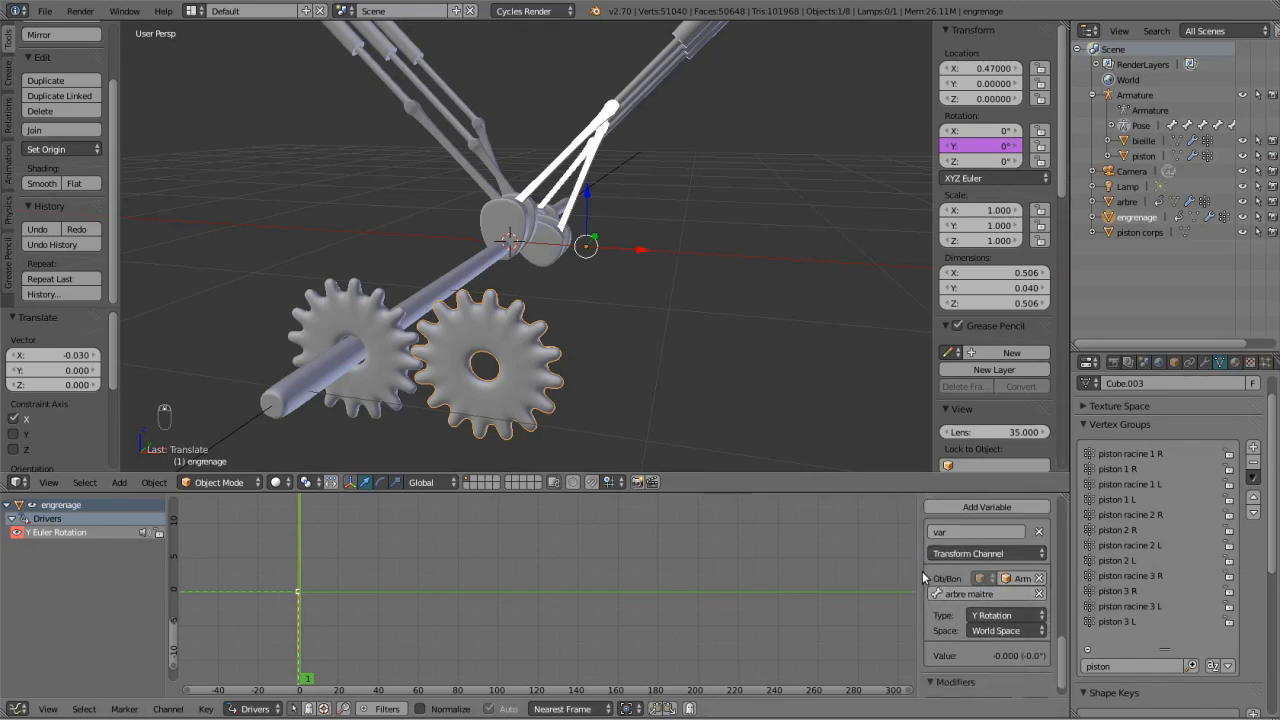
left_click_drag(919, 576, 817, 582)
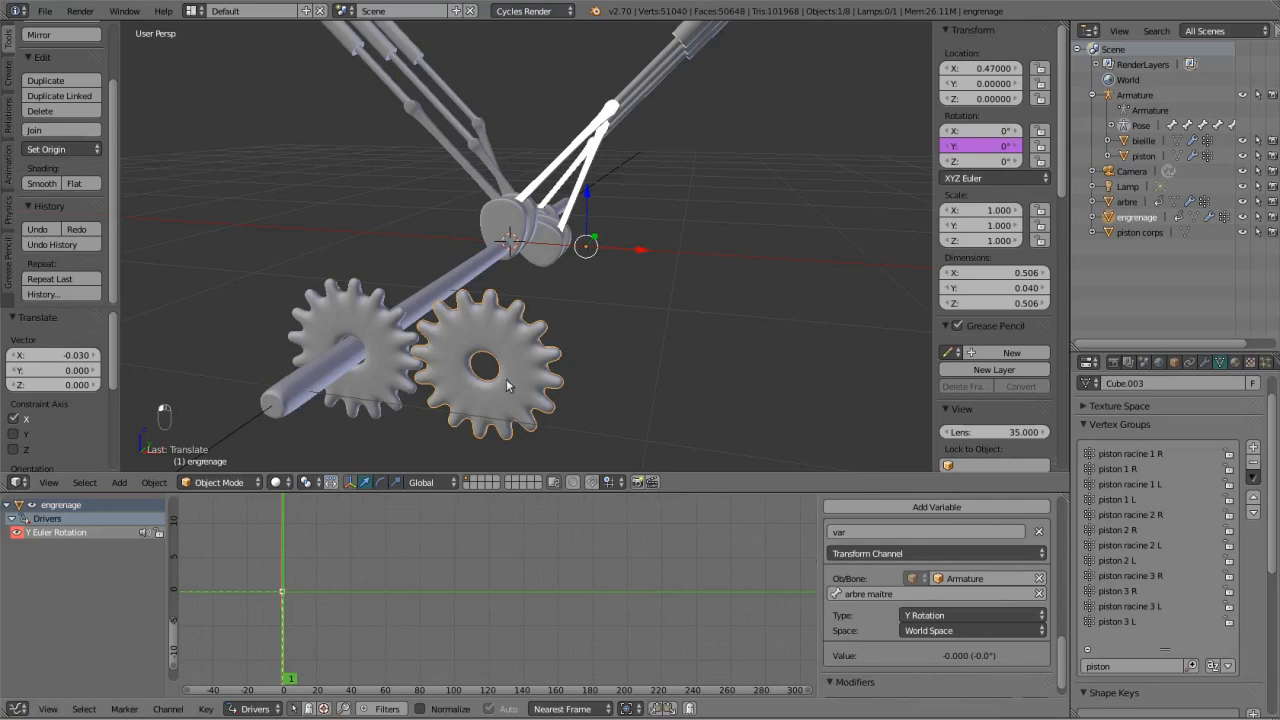
right_click(440, 276)
key("Tab")
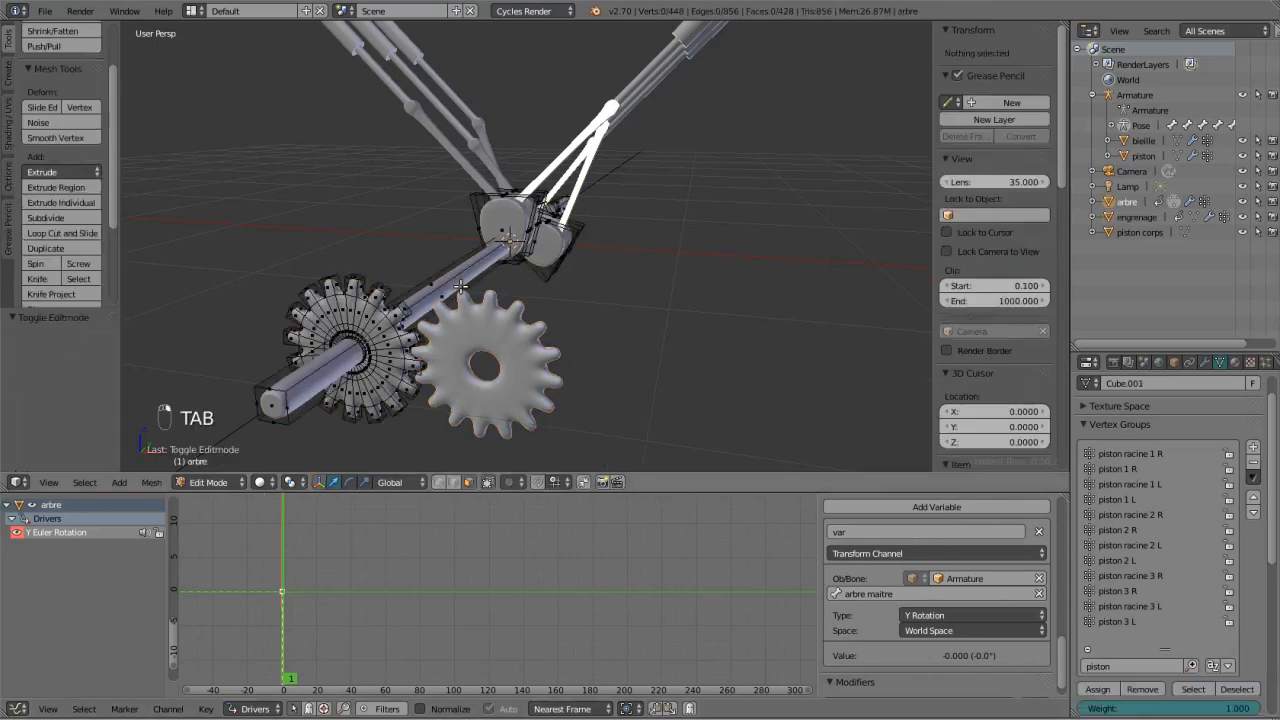
key("Tab")
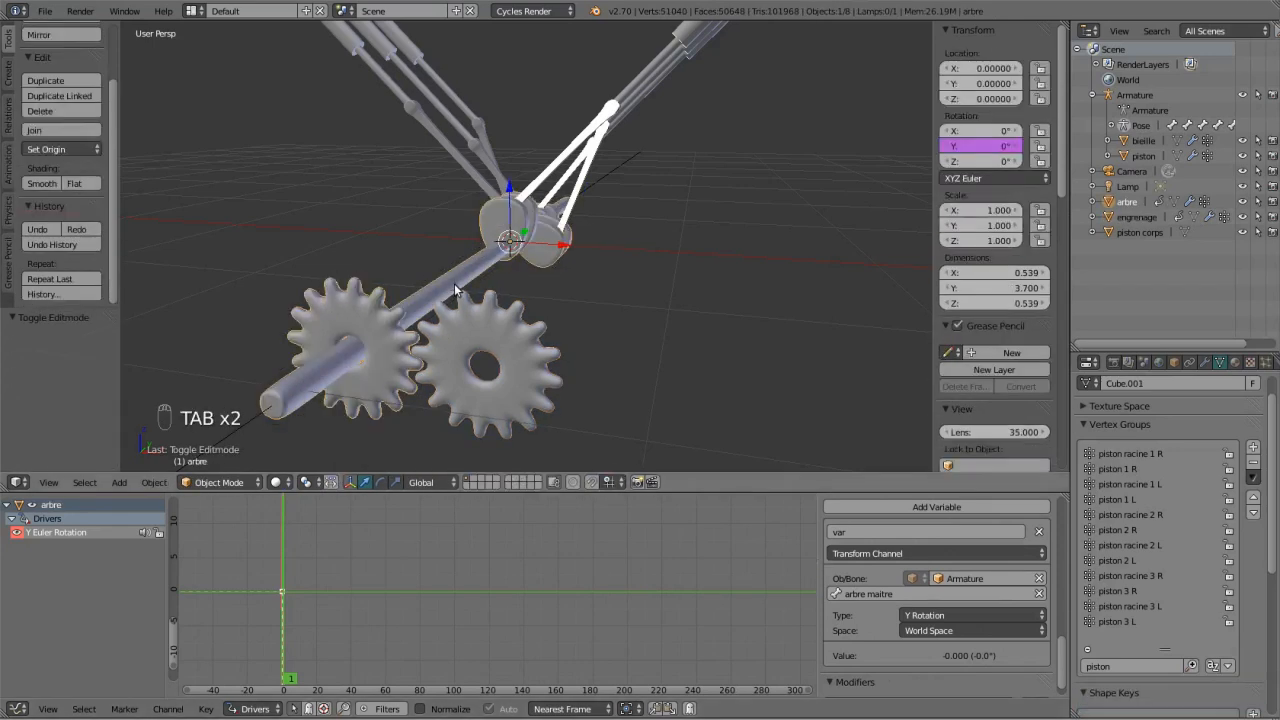
Add a 32-vertex mesh circle with radius 1 at the crankshaft's origin.
scroll(513, 327, "down", 3)
key("shift+a")
mouse_move(513, 327)
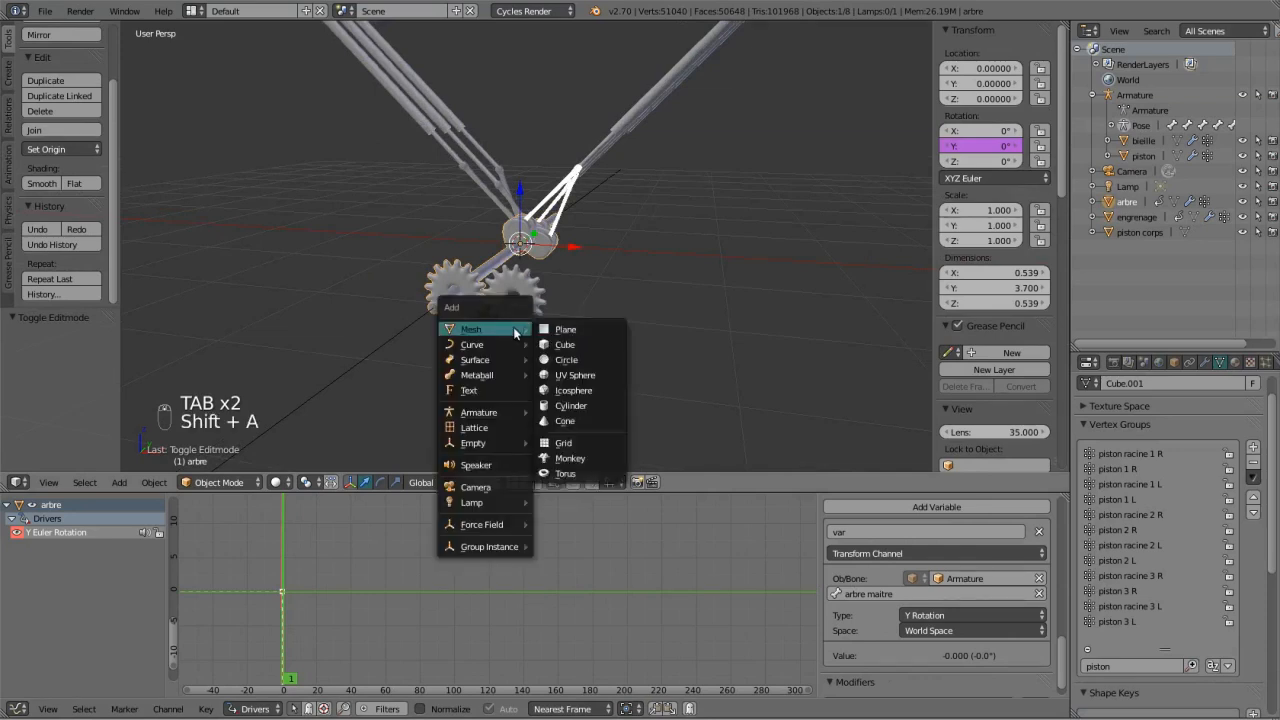
left_click(570, 360)
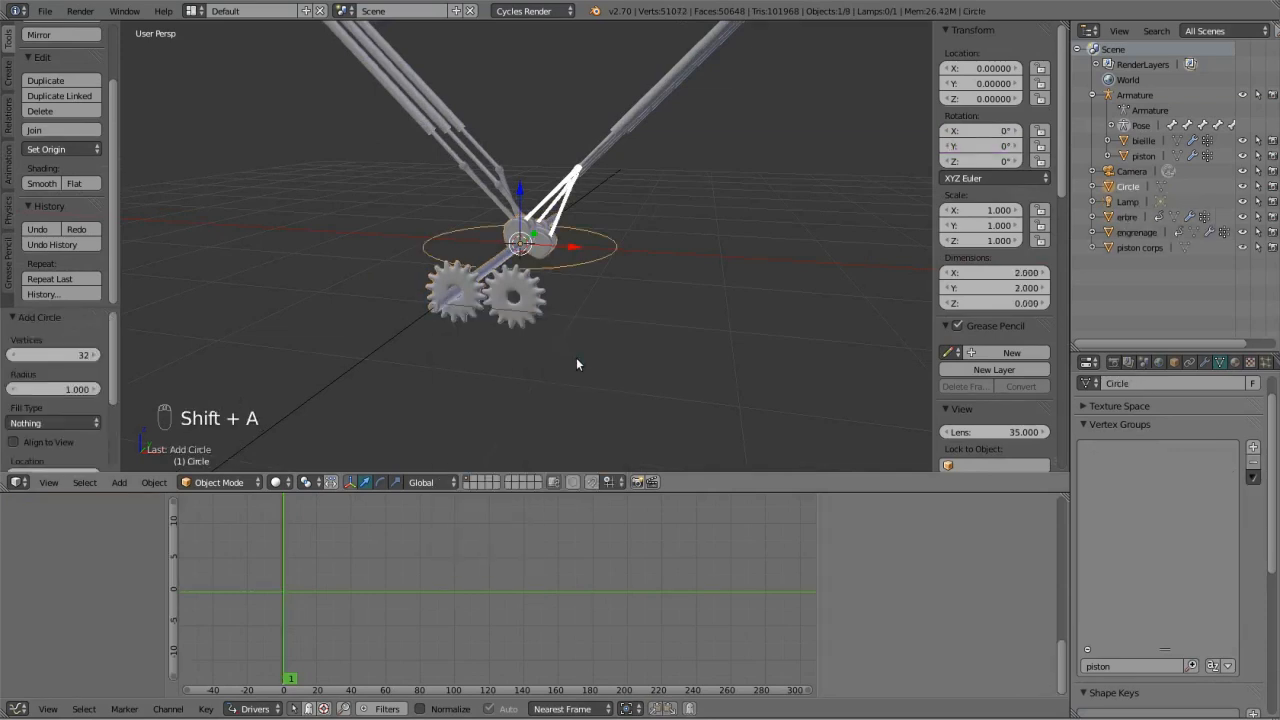
In top wireframe view, delete the circle's vertices on the positive X side to leave a half circle.
key("KP_7")
key("Tab")
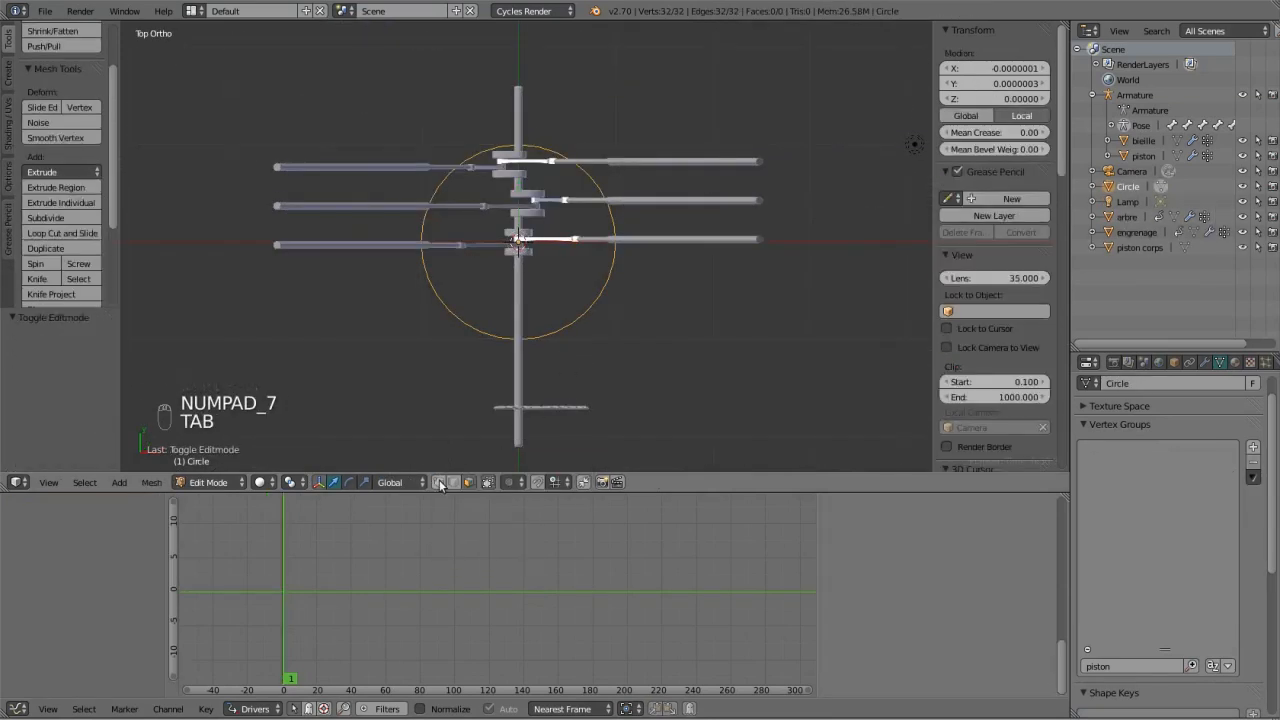
key("a")
key("a")
key("z")
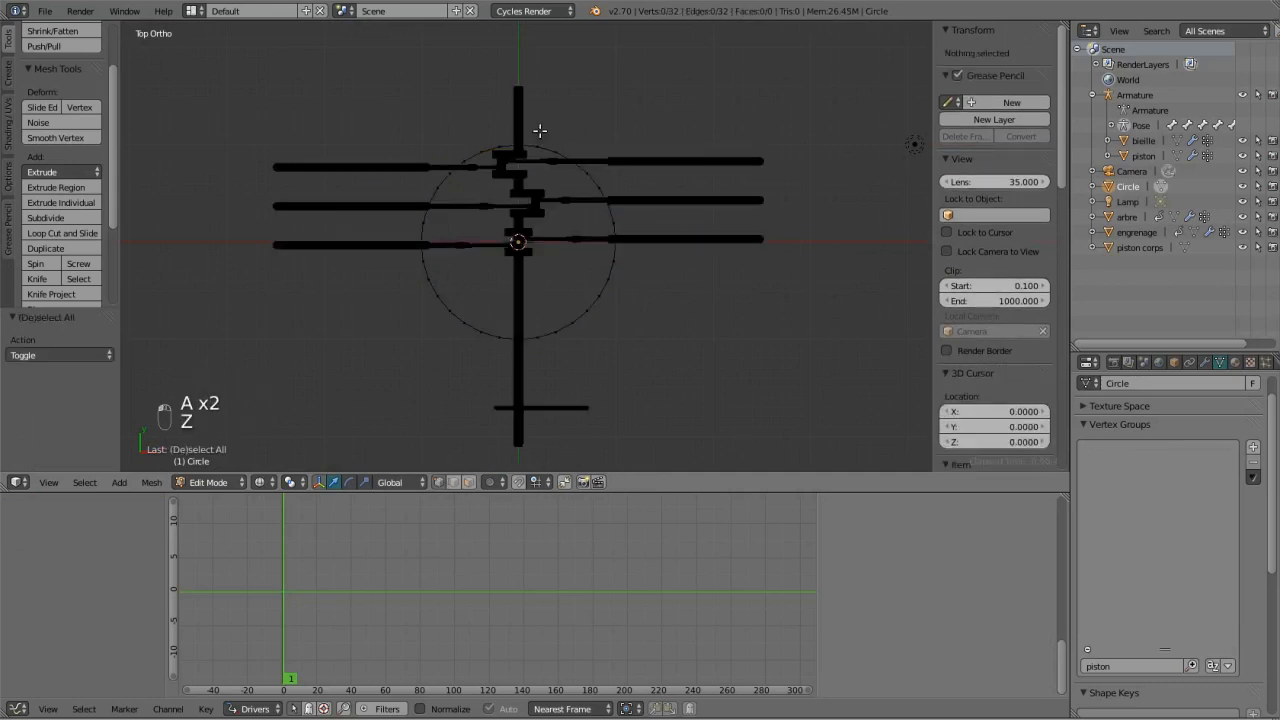
key("b")
left_click_drag(530, 116, 724, 401)
key("Delete")
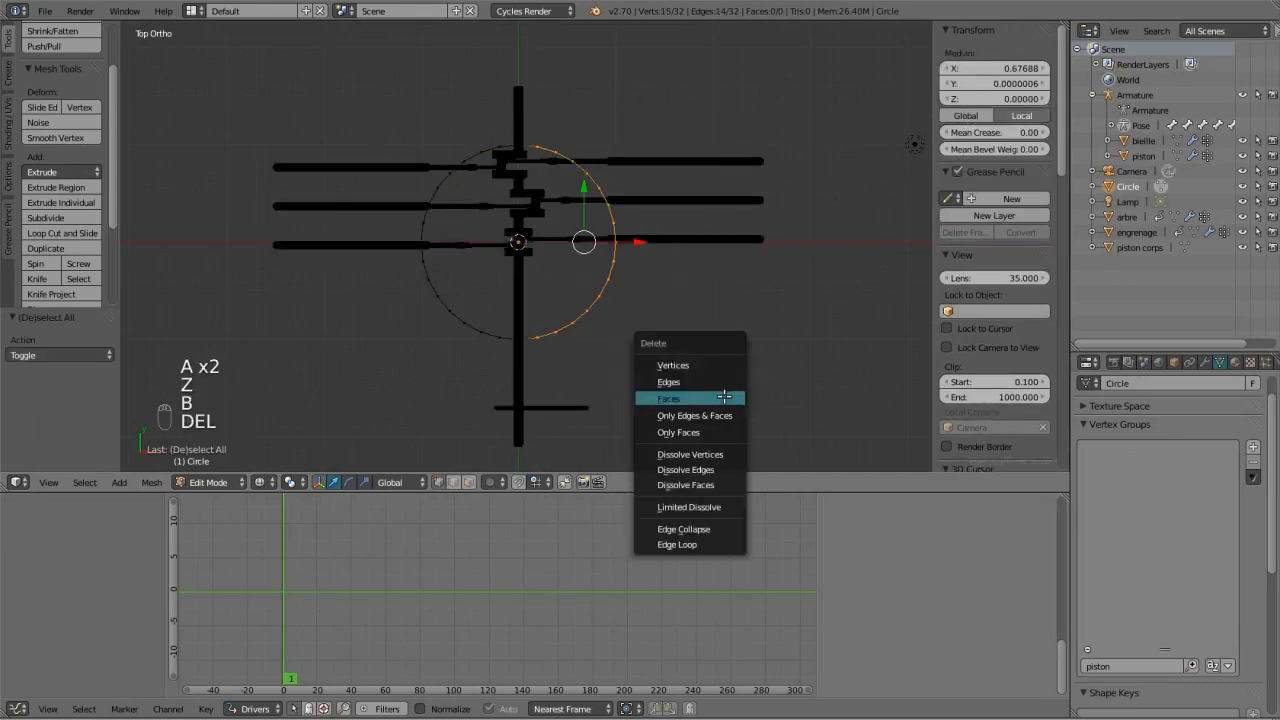
left_click(715, 366)
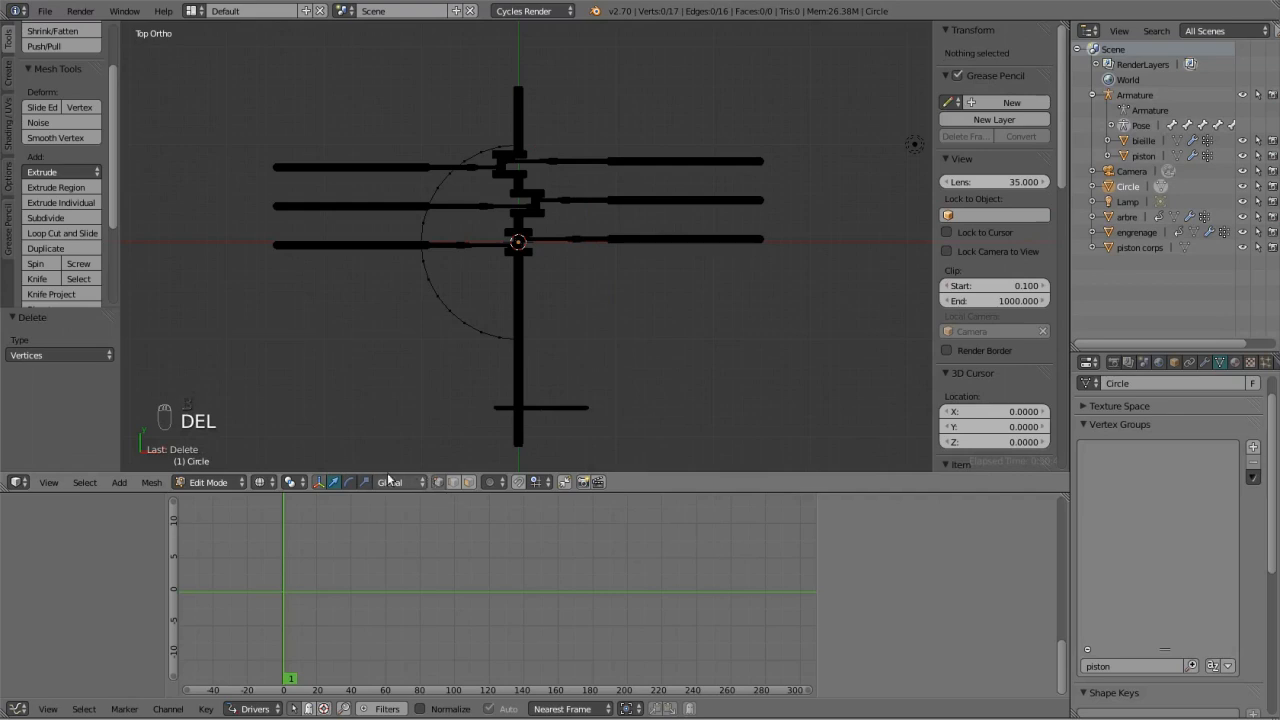
Extrude the whole half circle outward into a flat band, scaling it 1.3 about the 3D cursor.
left_click(293, 482)
left_click(320, 447)
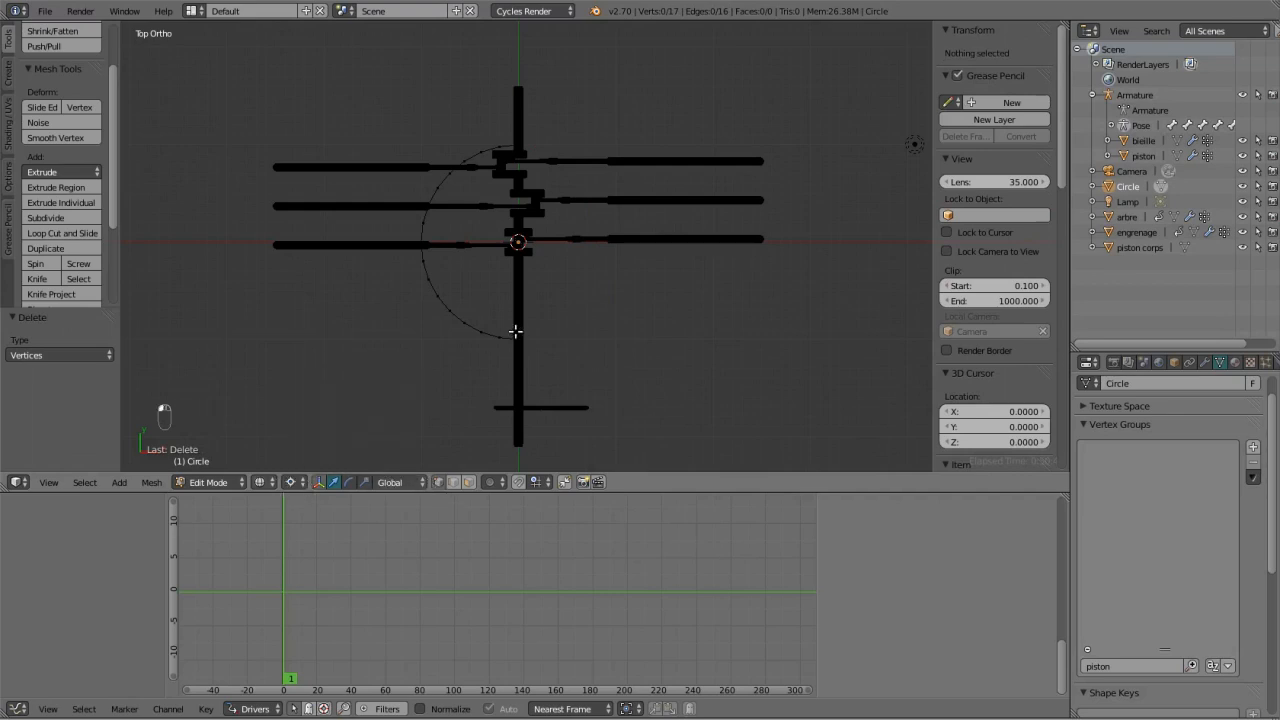
key("a")
key("e")
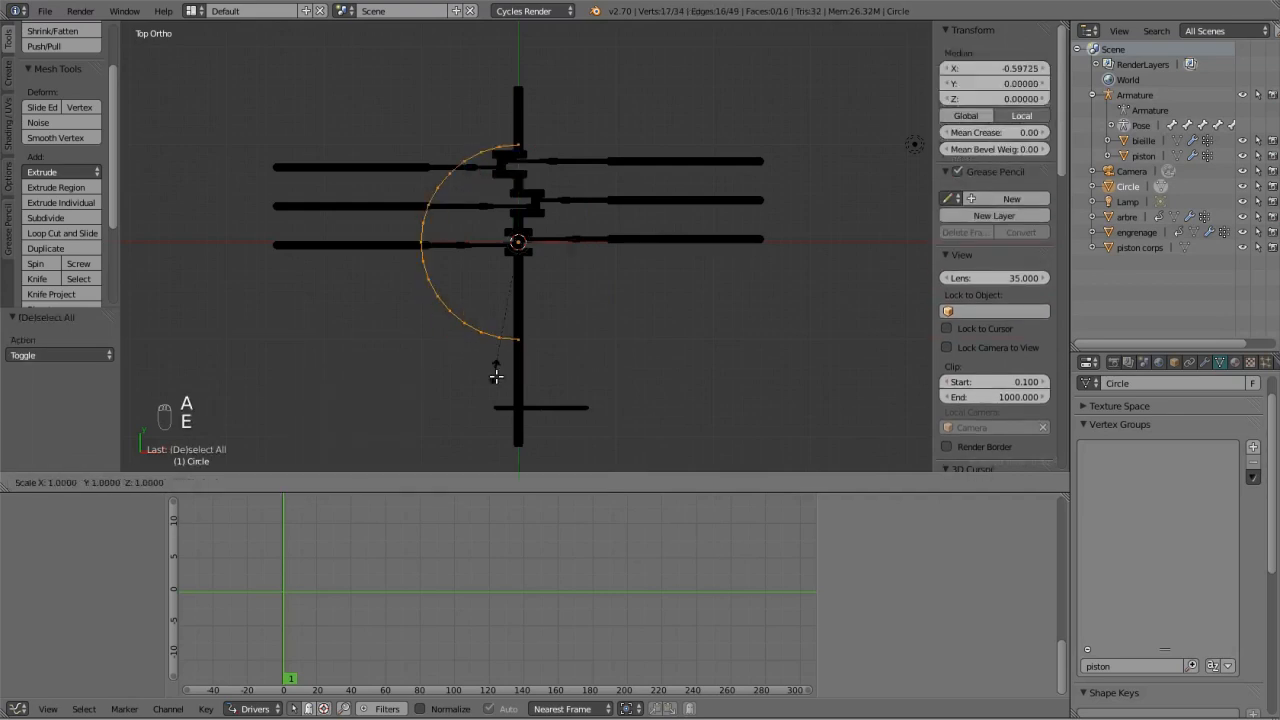
left_click(502, 381)
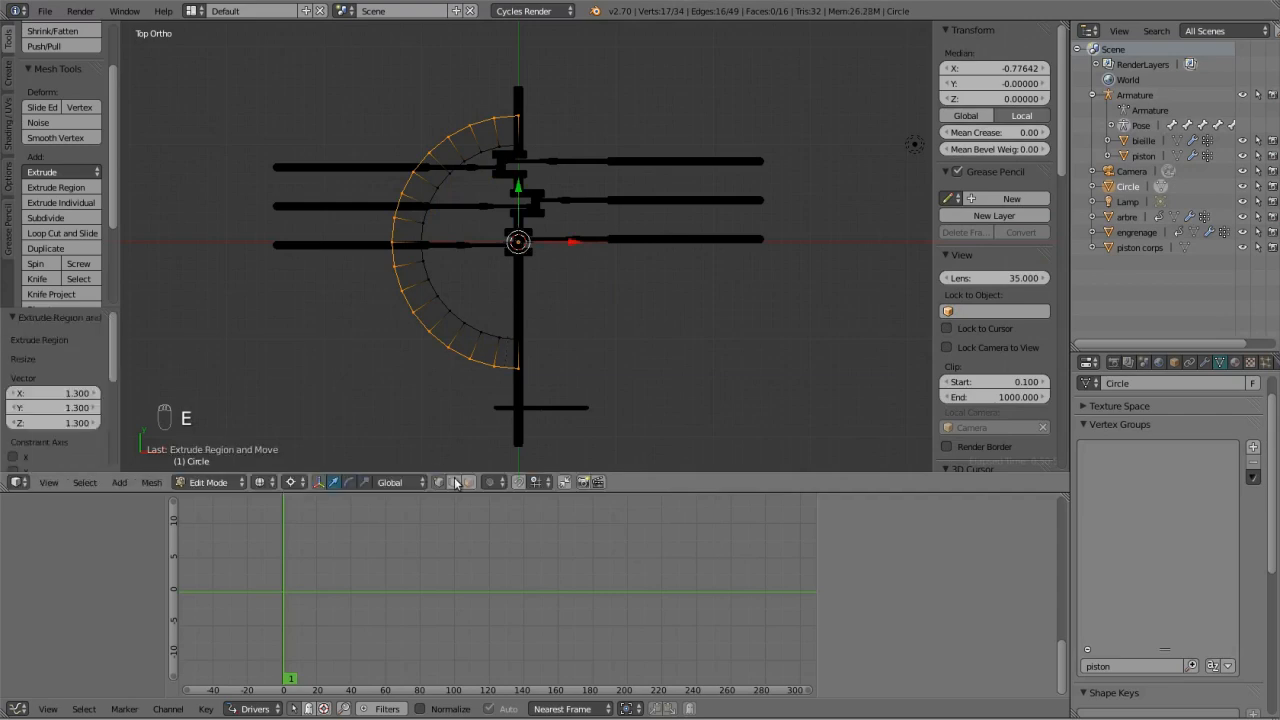
Extrude the band's end edge on the negative Y side in place and scale it by 2 about its own centre.
right_click(514, 351)
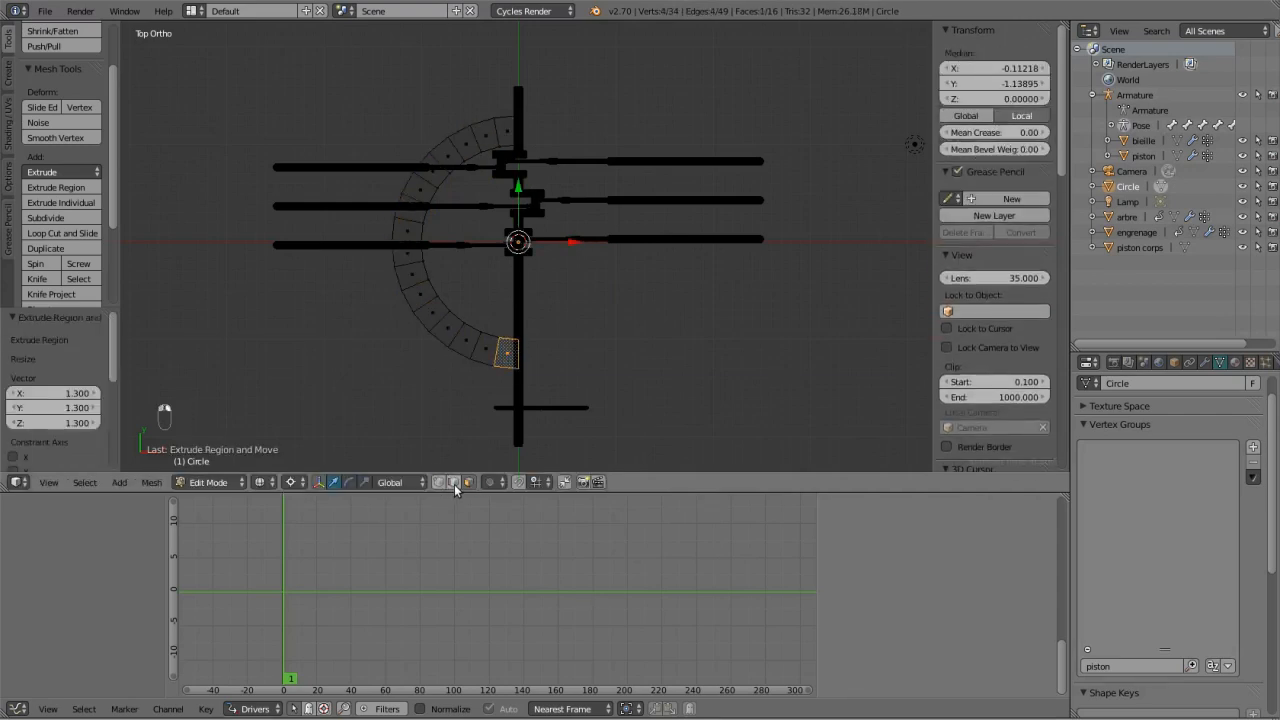
right_click(517, 355)
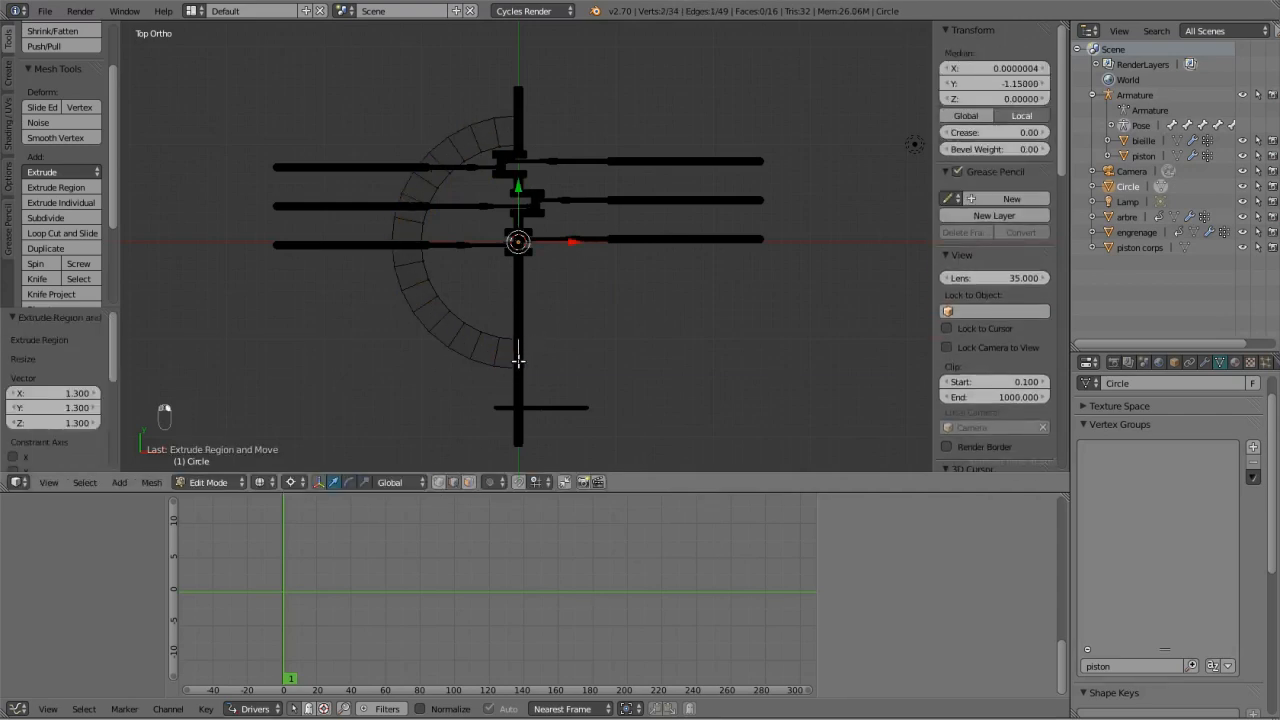
key("e")
right_click(563, 410)
left_click(292, 483)
left_click(315, 431)
key("s")
left_click(534, 394)
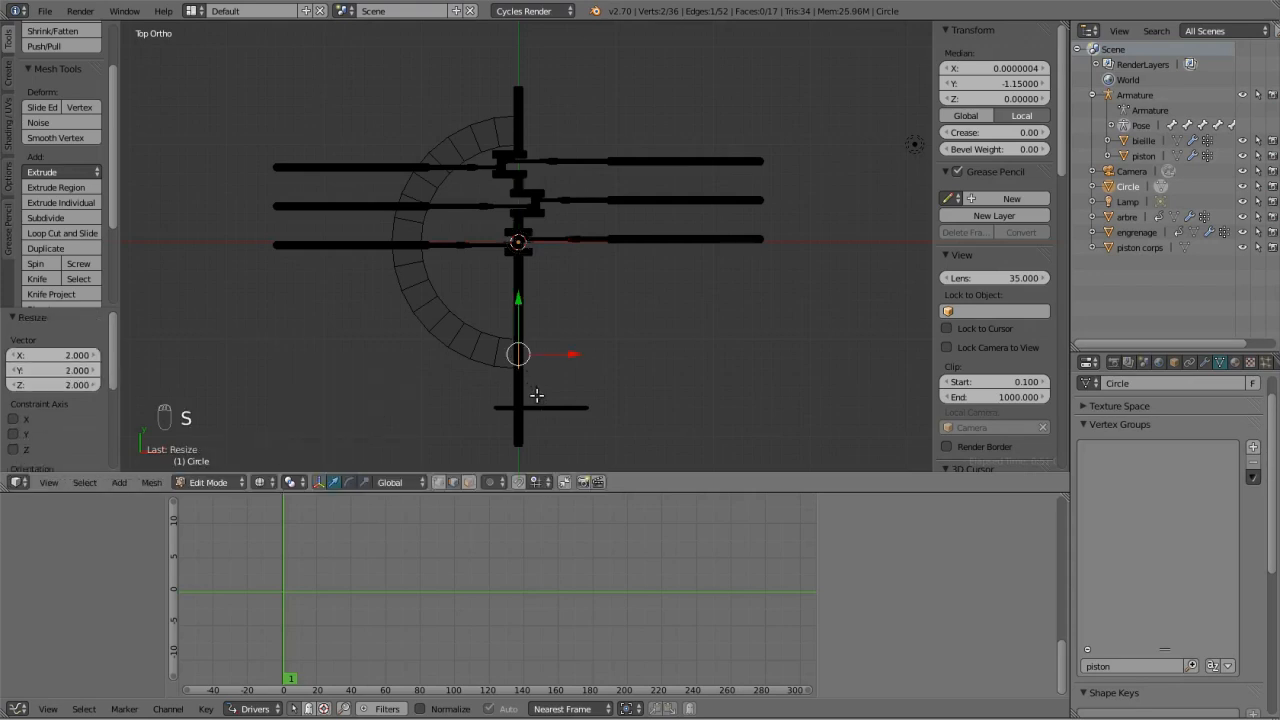
Extrude the widened edge 0.5 along X and scale its end to 0 to form an arrowhead.
key("e")
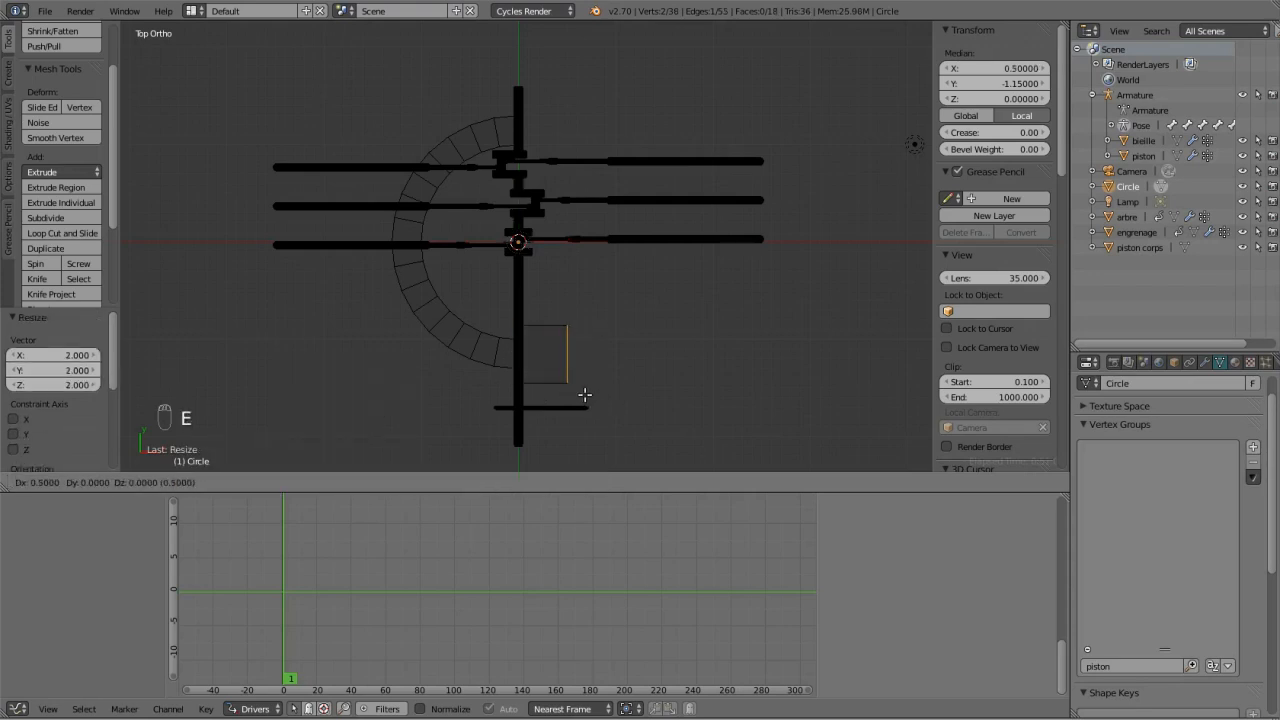
left_click(582, 392)
key("s")
key("0")
left_click(585, 395)
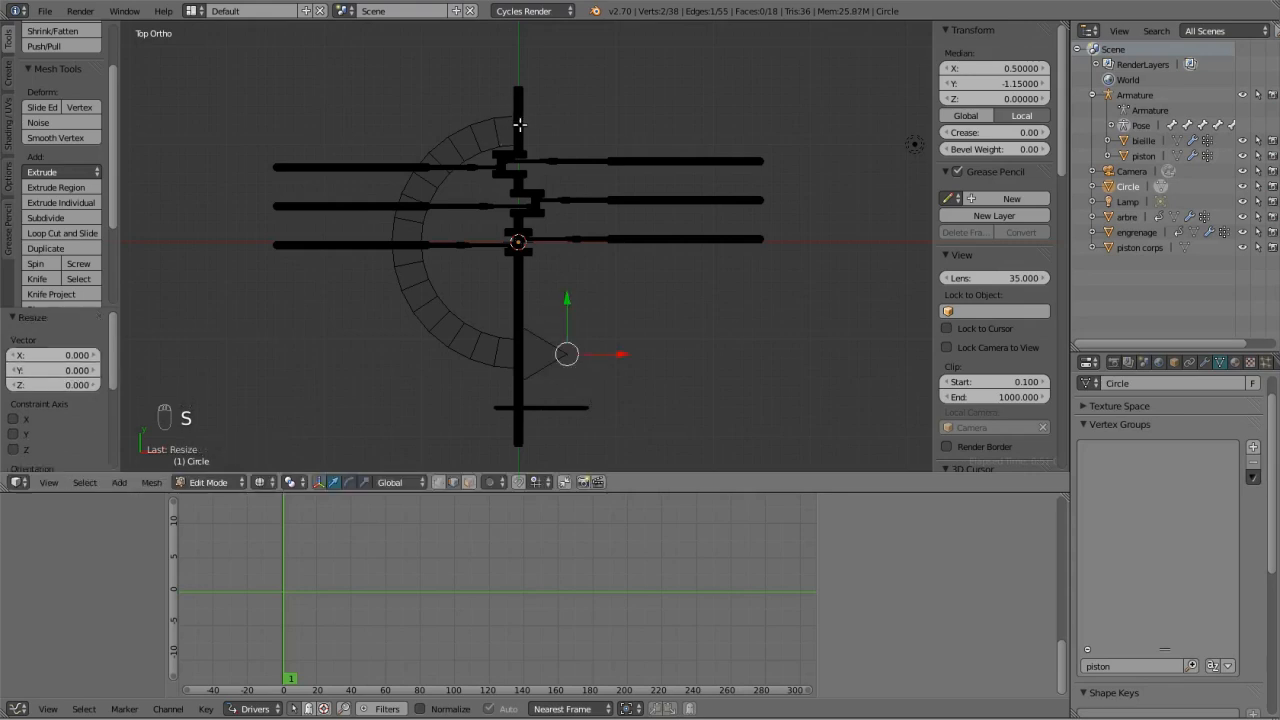
Form a matching arrowhead on the band's other end: extrude the edge scaled by 2, extrude 0.5 along X, and scale the tip to 0.
right_click(524, 138)
key("e")
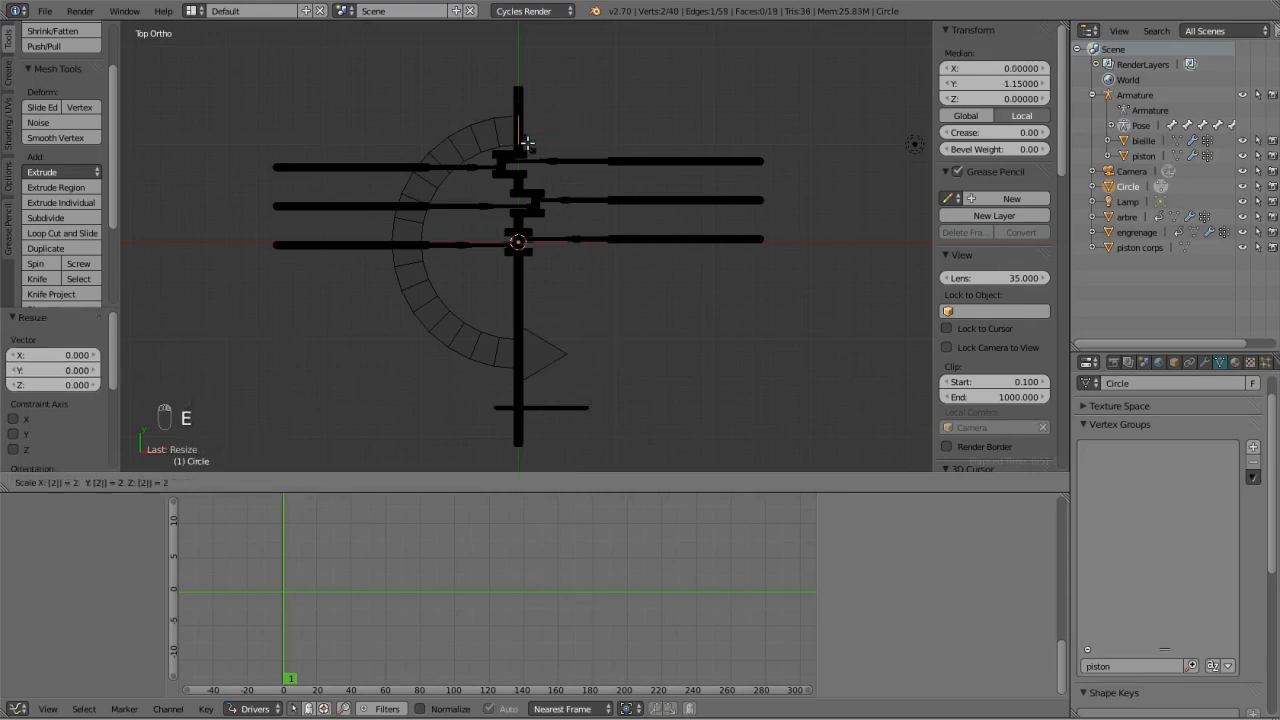
left_click(524, 140)
key("e")
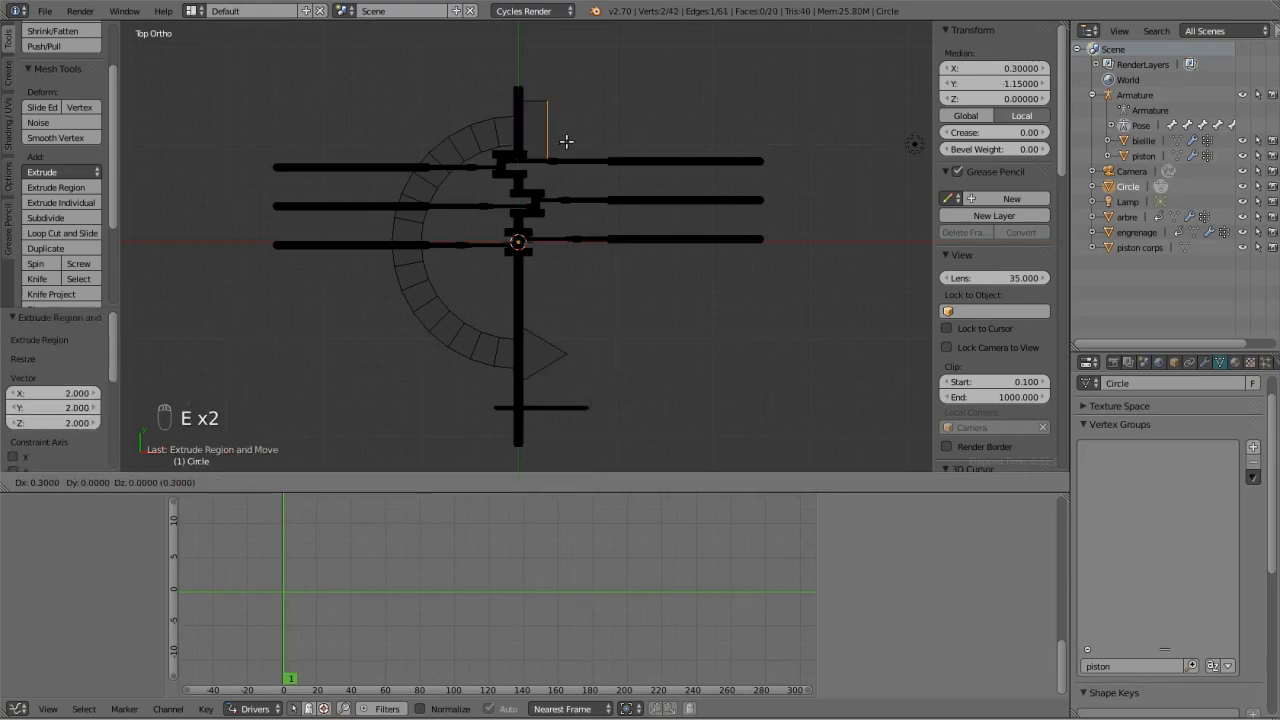
left_click(570, 140)
key("s")
key("0")
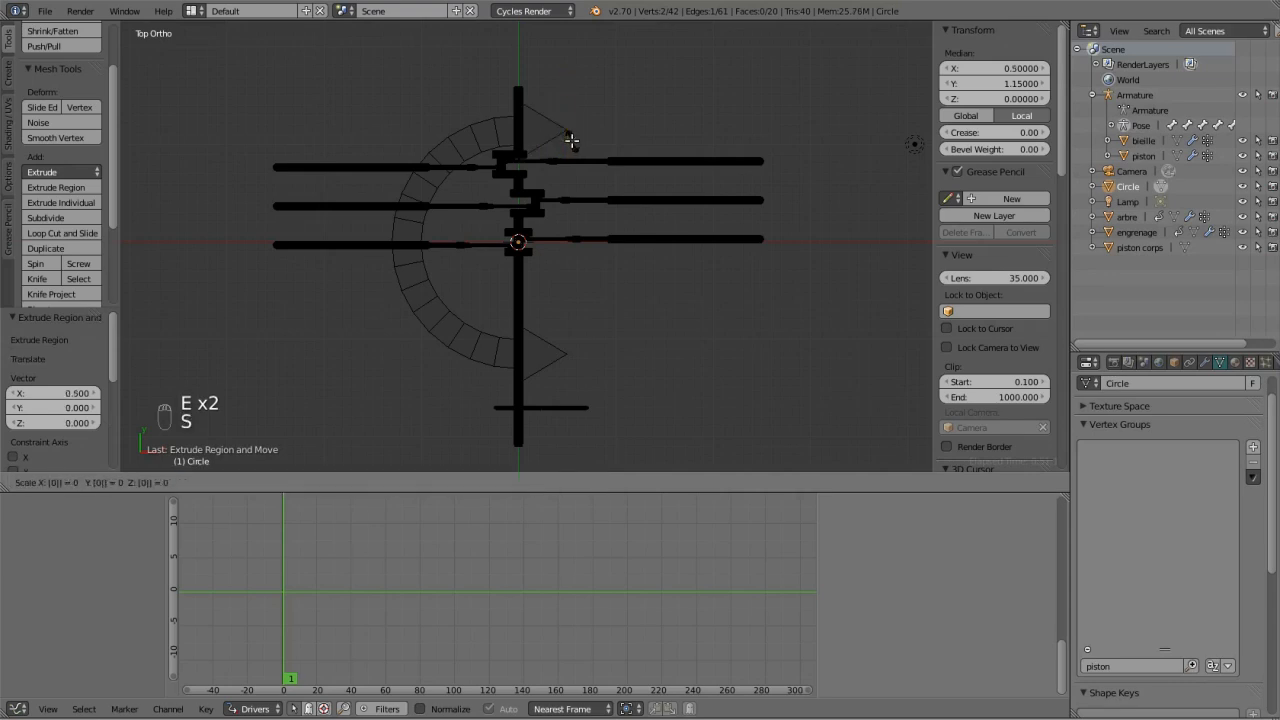
left_click(569, 134)
Return to Object Mode, display the scene in solid shading, and shade the double-arrow arc smooth.
key("Tab")
middle_click_drag(546, 343, 485, 279)
key("Tab")
scroll(428, 266, "up", 4)
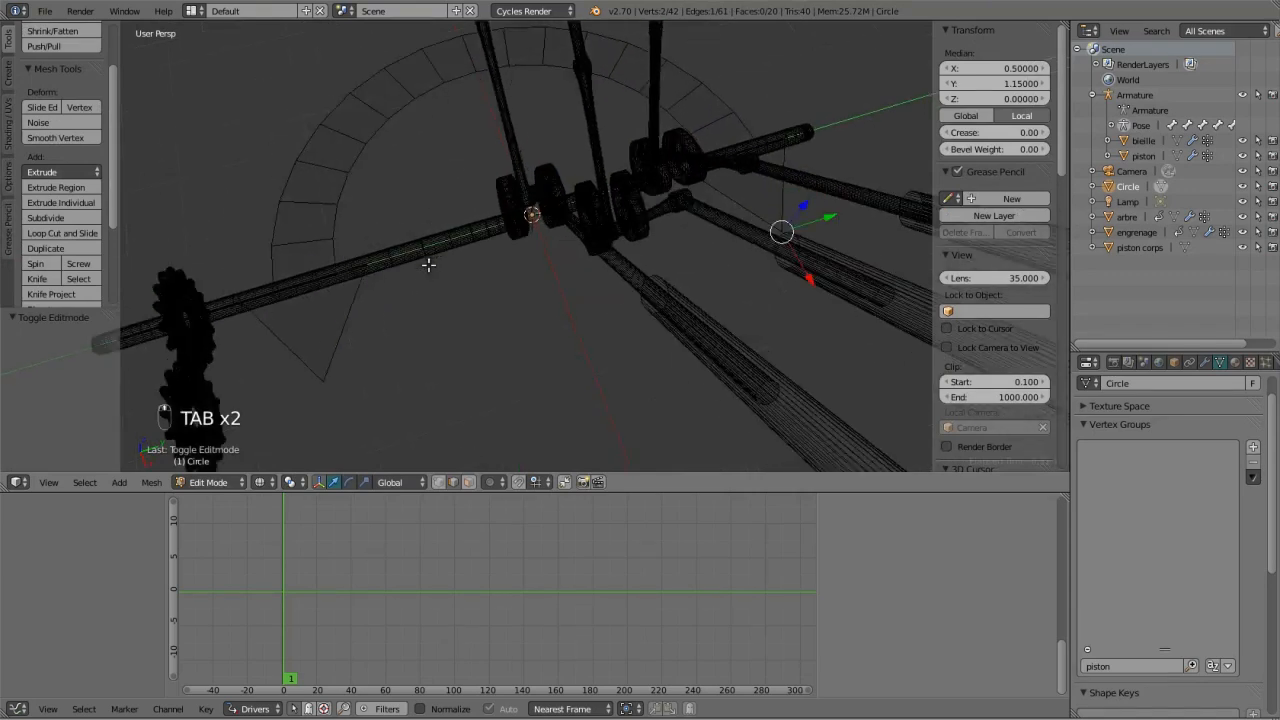
key("Tab")
mouse_move(364, 290)
middle_mouse_down()
mouse_move(449, 283)
mouse_move(447, 331)
mouse_move(385, 285)
mouse_move(310, 272)
middle_mouse_up()
key("z")
left_click(42, 183)
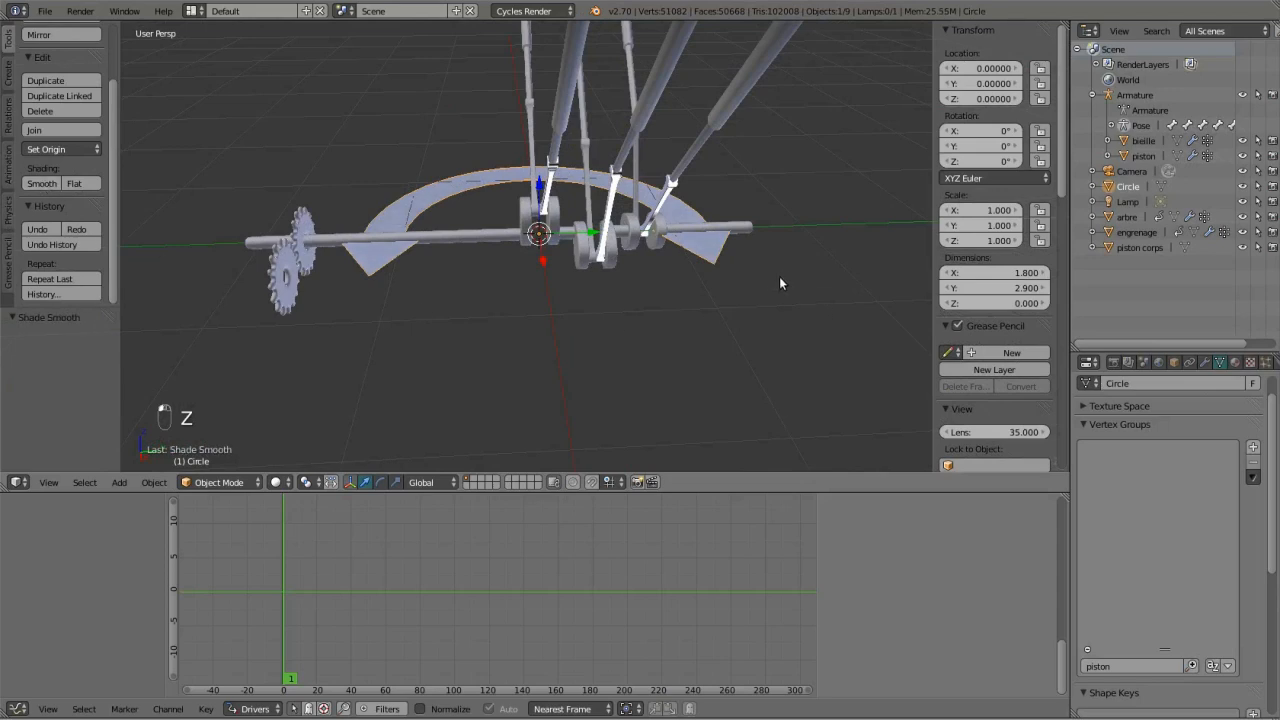
Assign the Circle object as the custom shape of the arbre maitre bone.
right_click(390, 245)
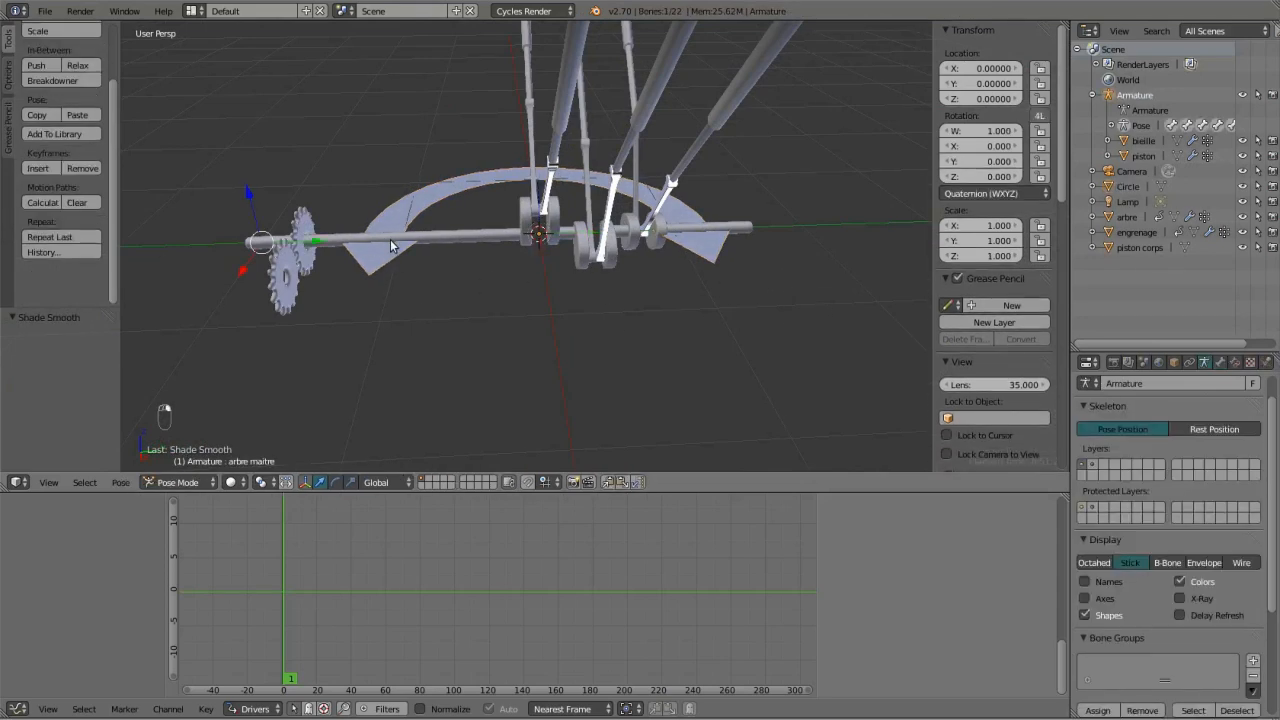
key("Tab")
key("Tab")
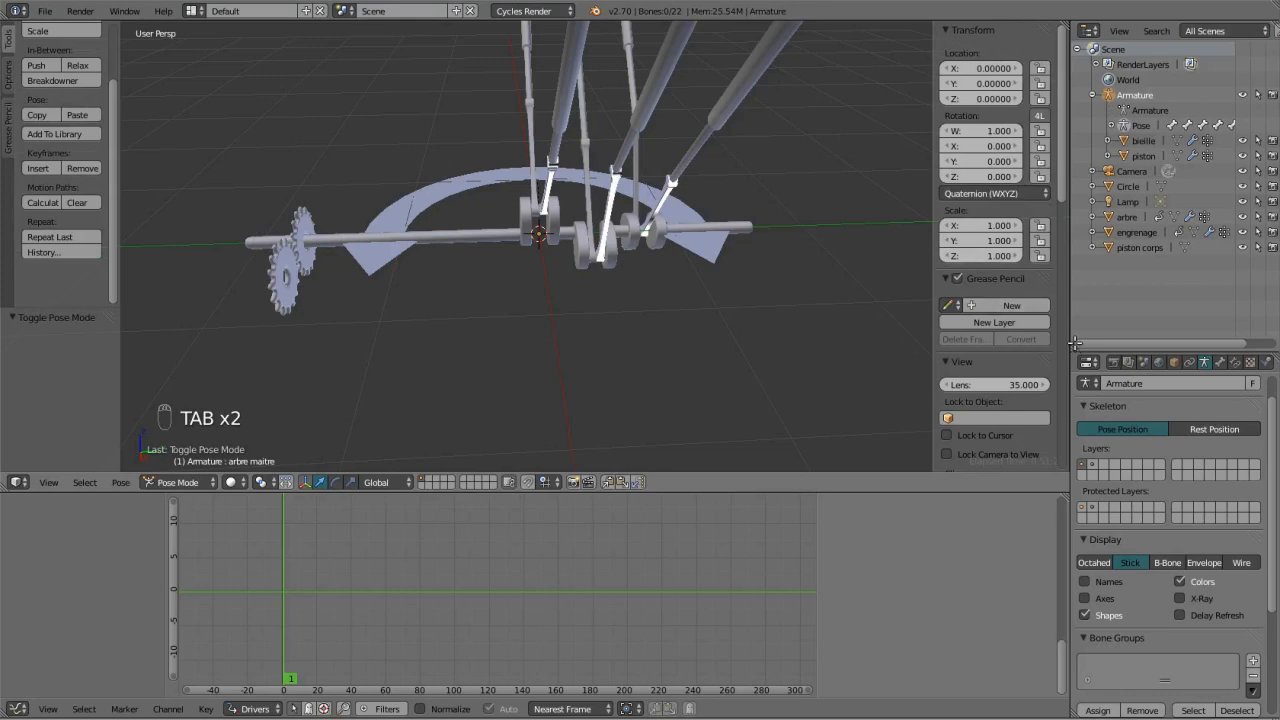
scroll(1238, 615, "down", 4)
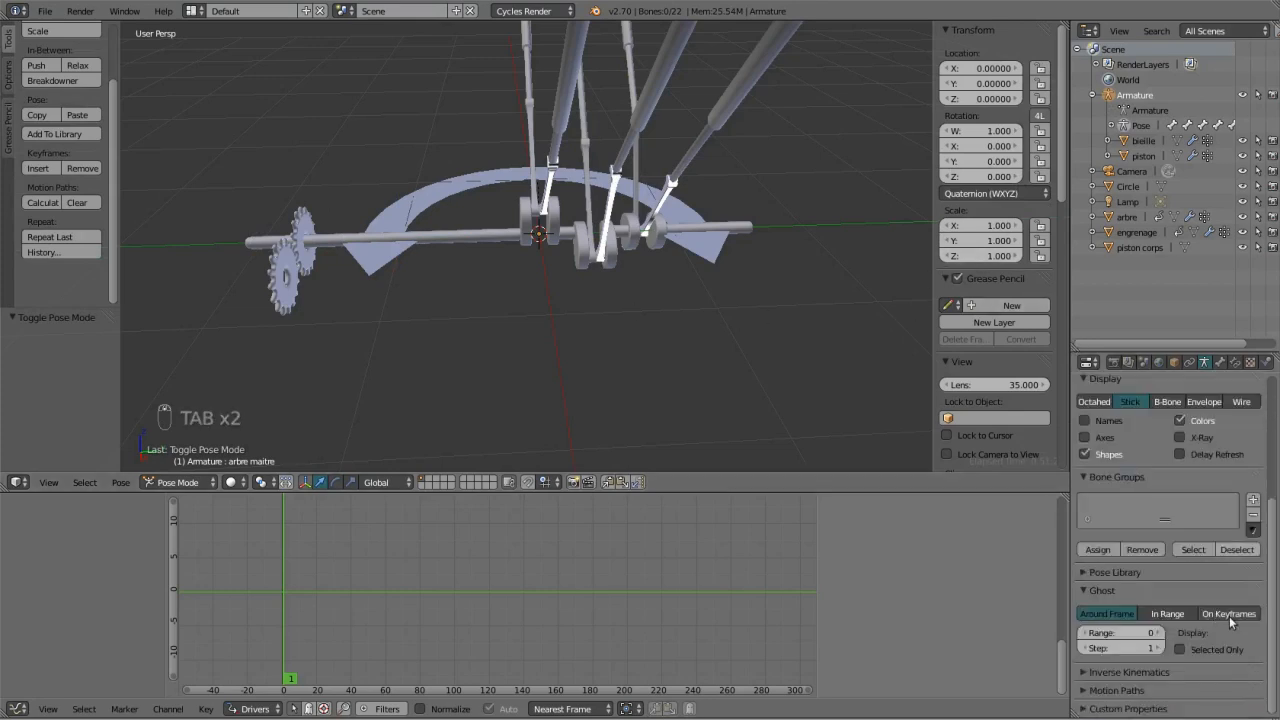
left_click(1220, 362)
scroll(1184, 590, "down", 6)
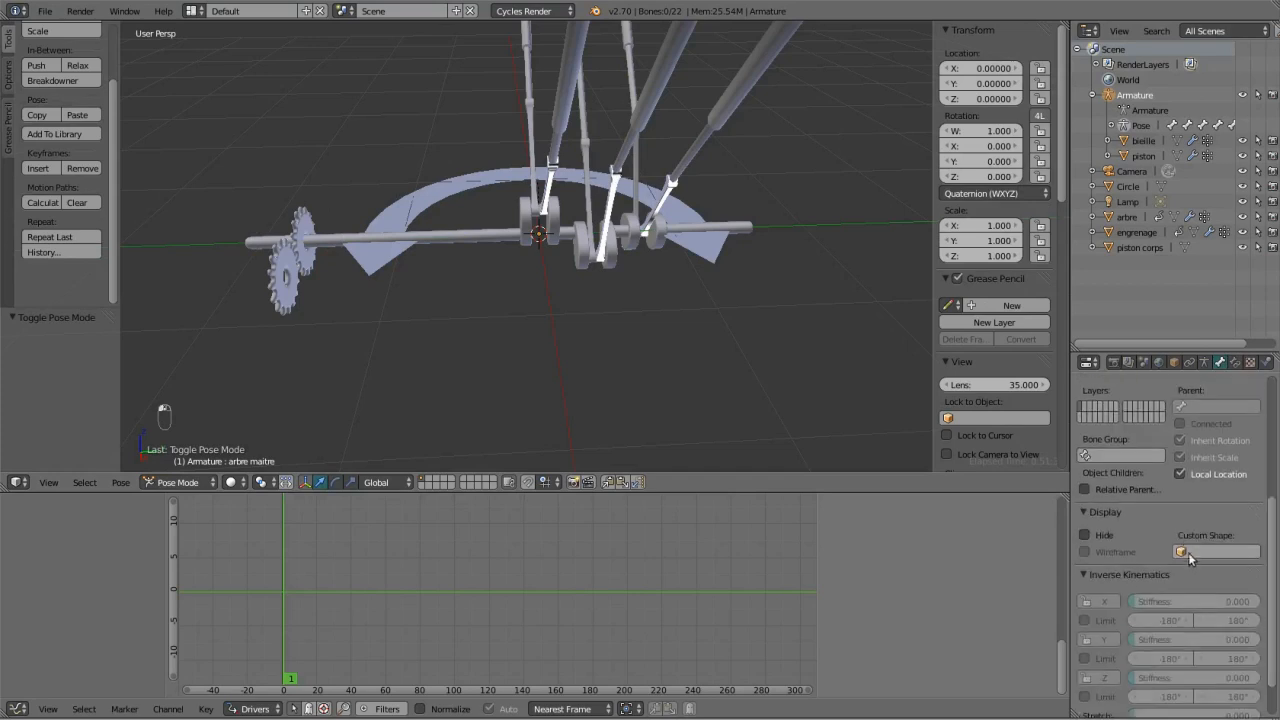
left_click(1184, 503)
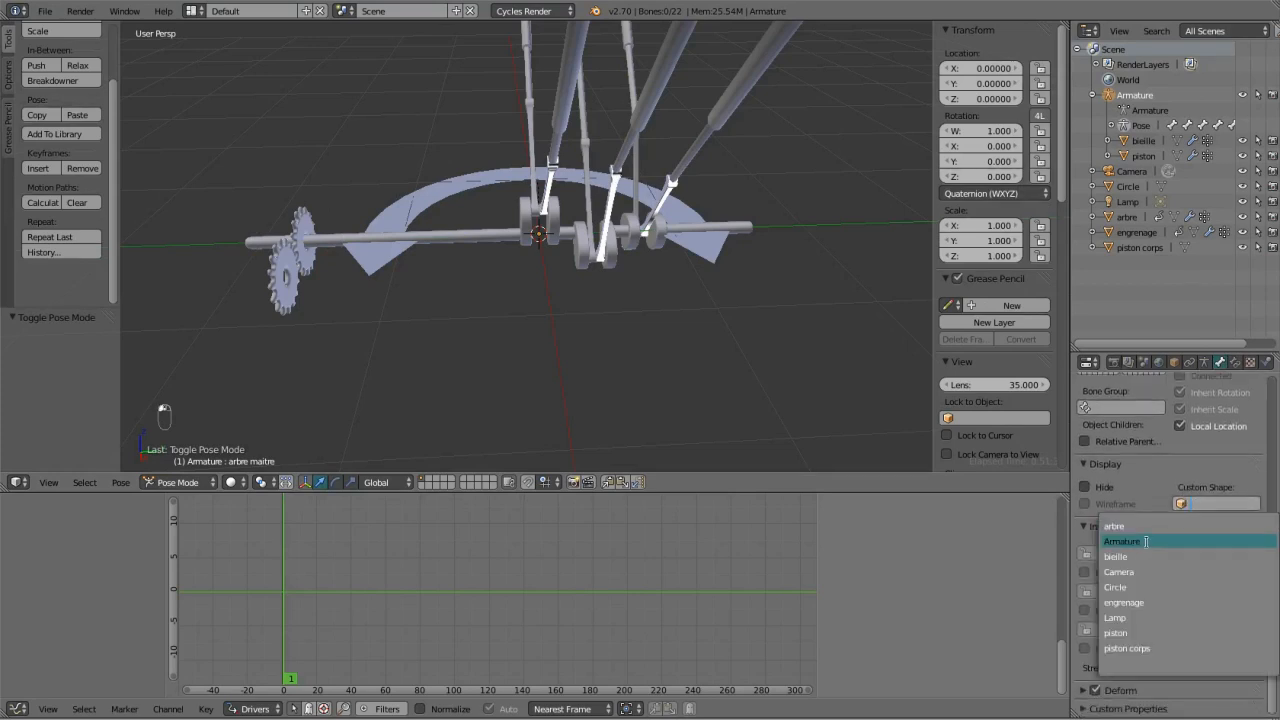
left_click(1129, 588)
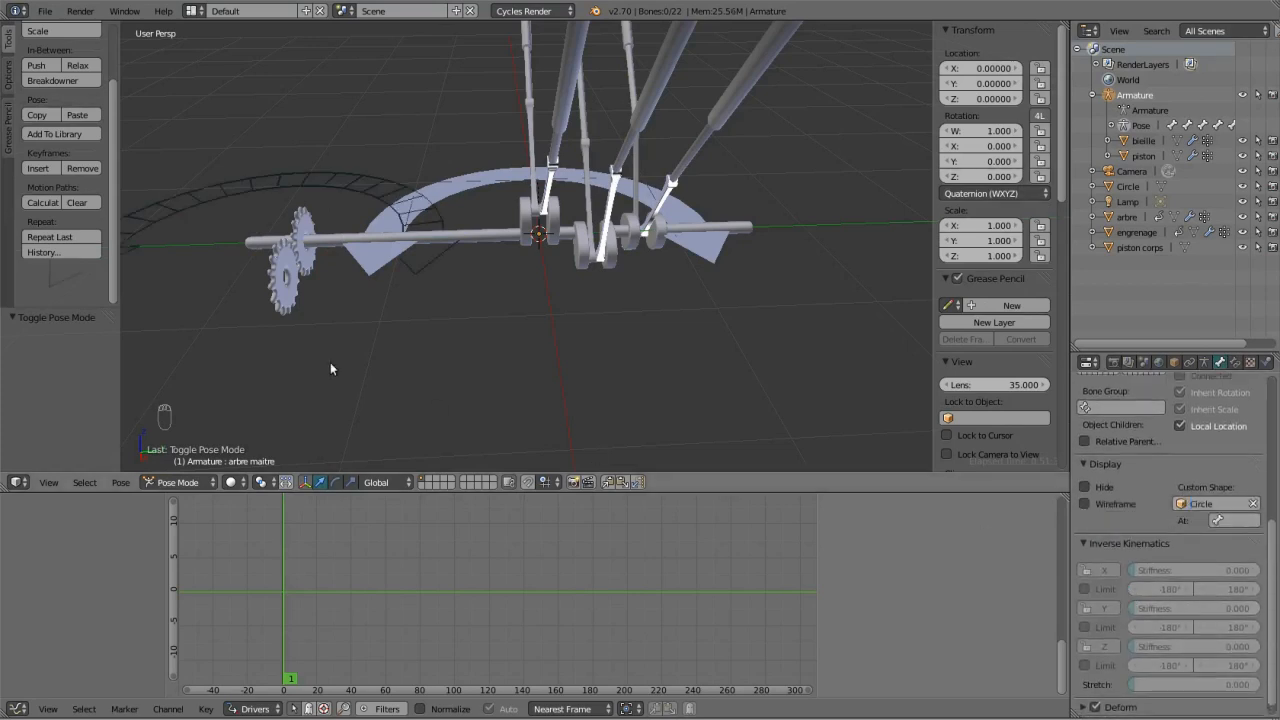
Display the scene in wireframe and select the arbre maitre bone by its double-arrow shape.
middle_click_drag(384, 261, 457, 349)
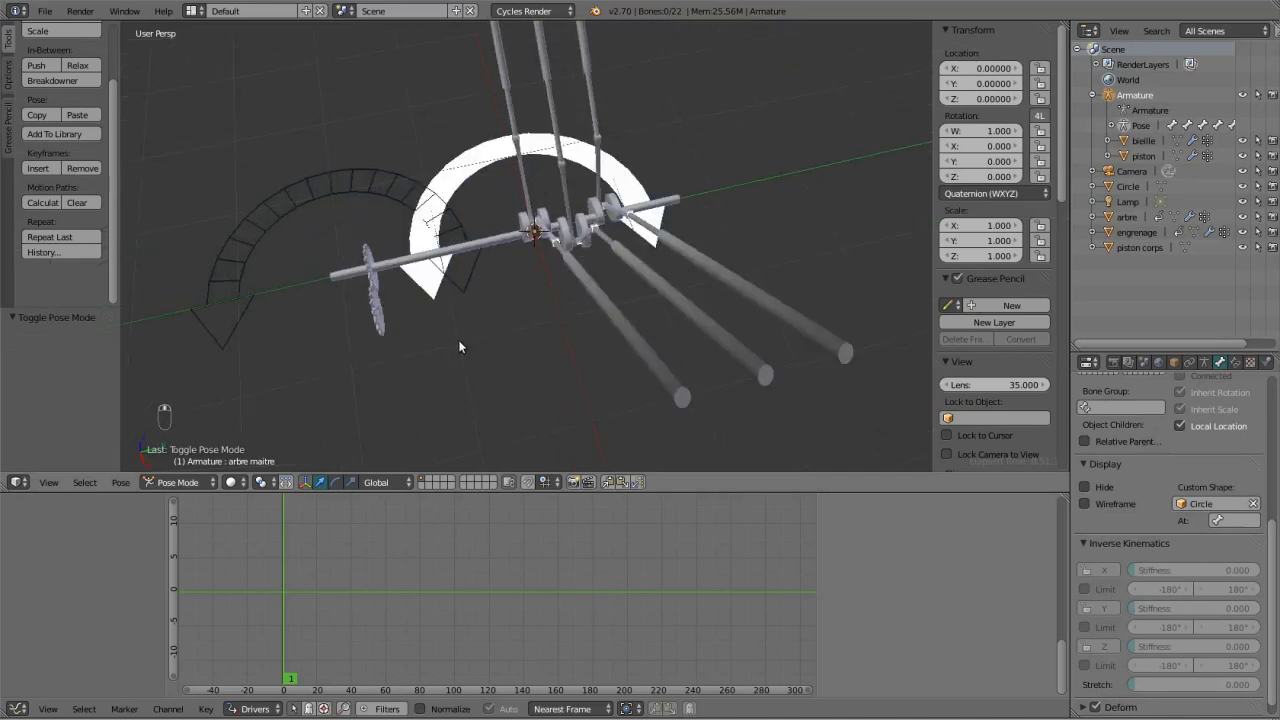
middle_click_drag(388, 292, 365, 321)
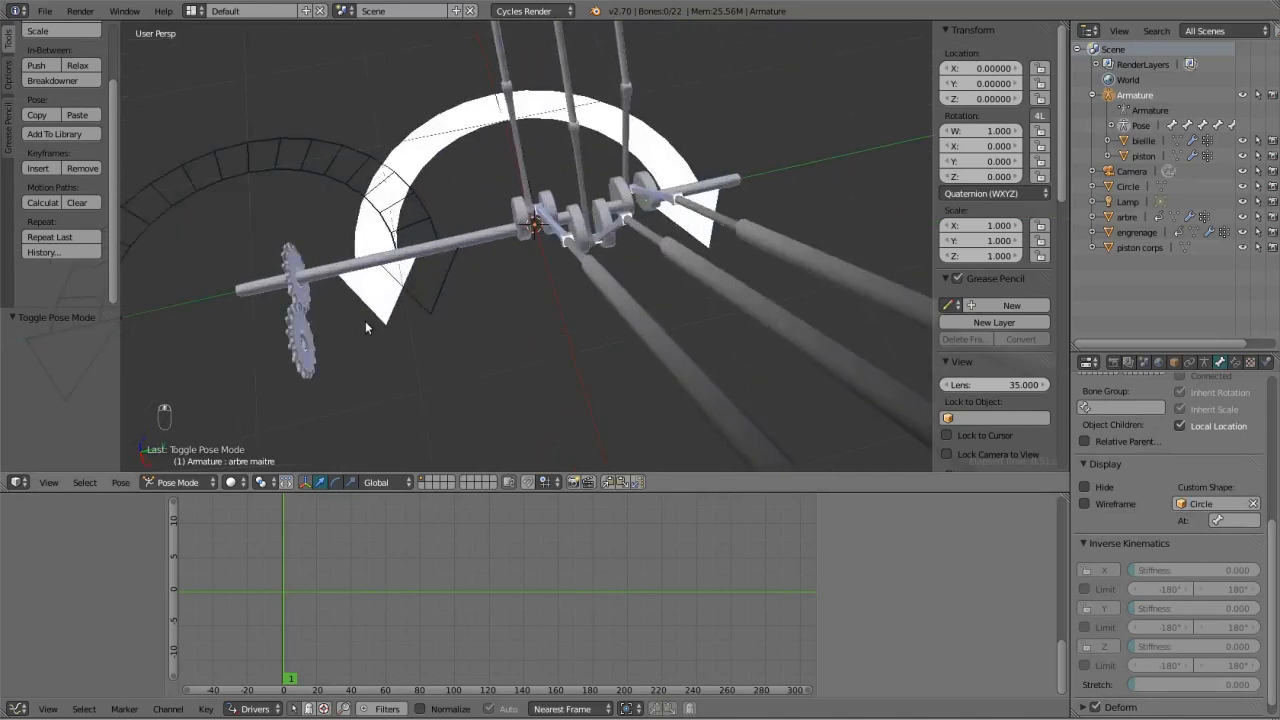
key("z")
right_click(370, 267)
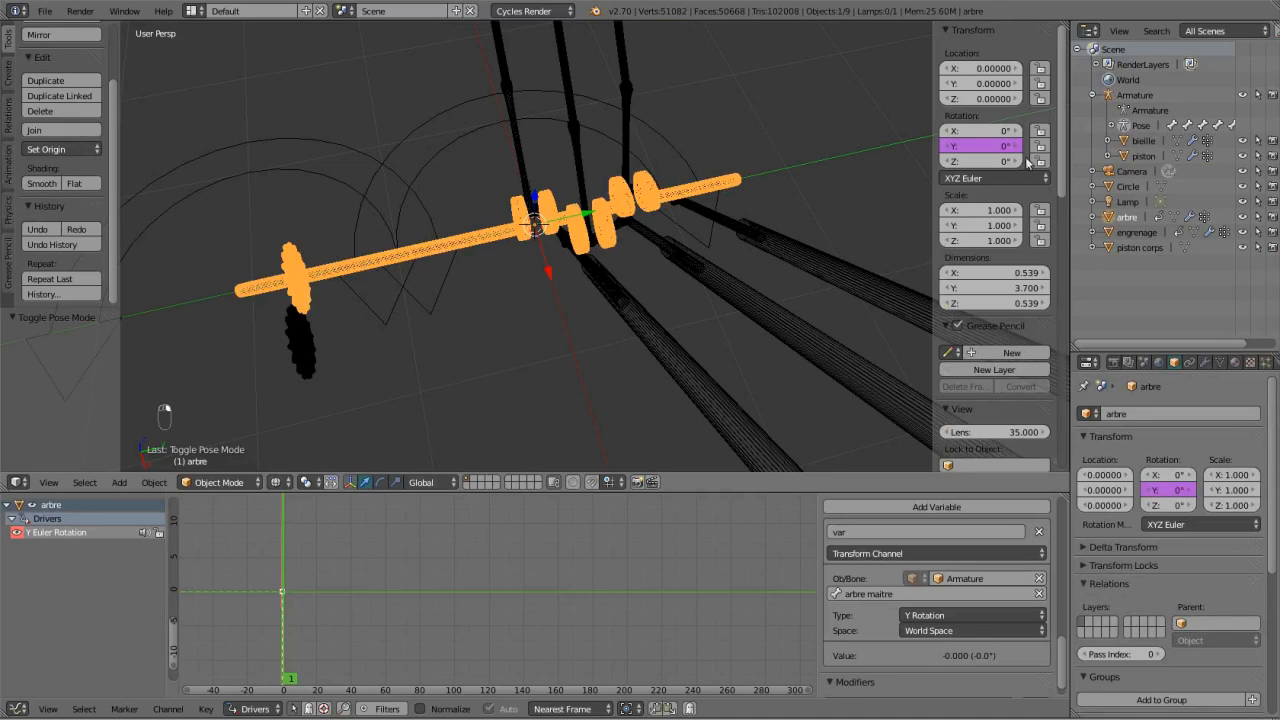
left_click(1113, 96)
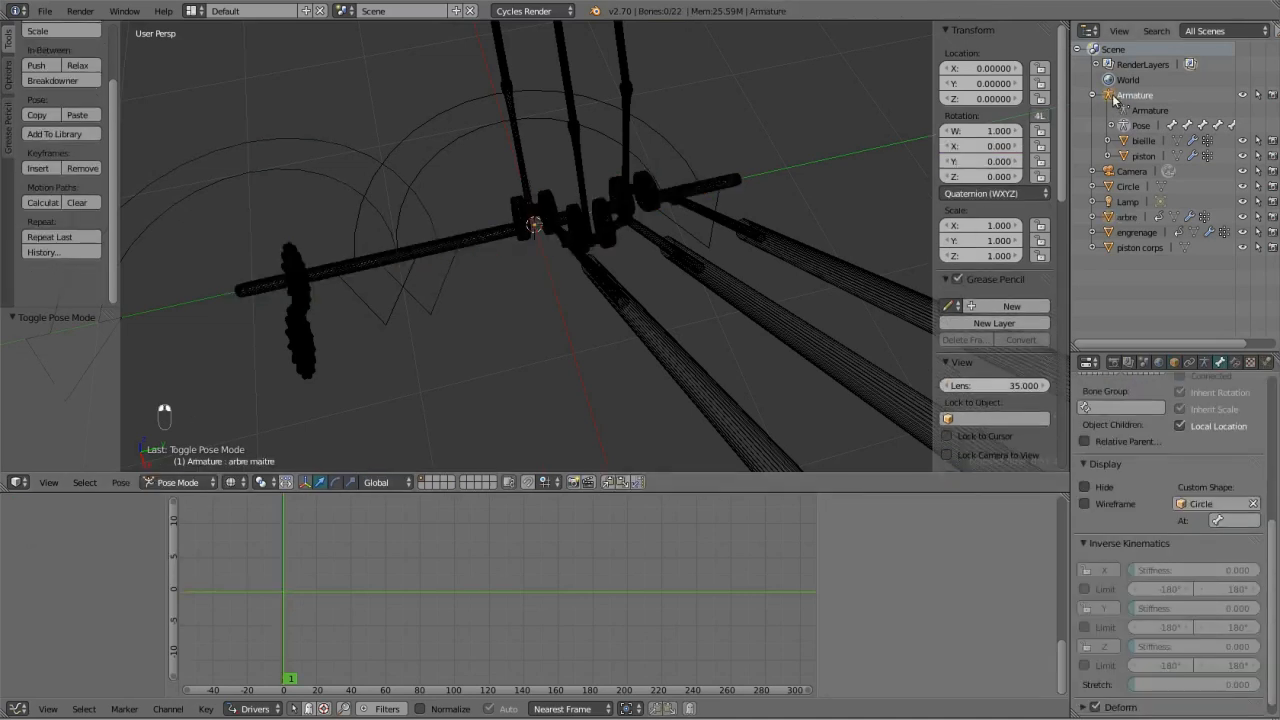
right_click(353, 265)
right_click(353, 265)
right_click(353, 265)
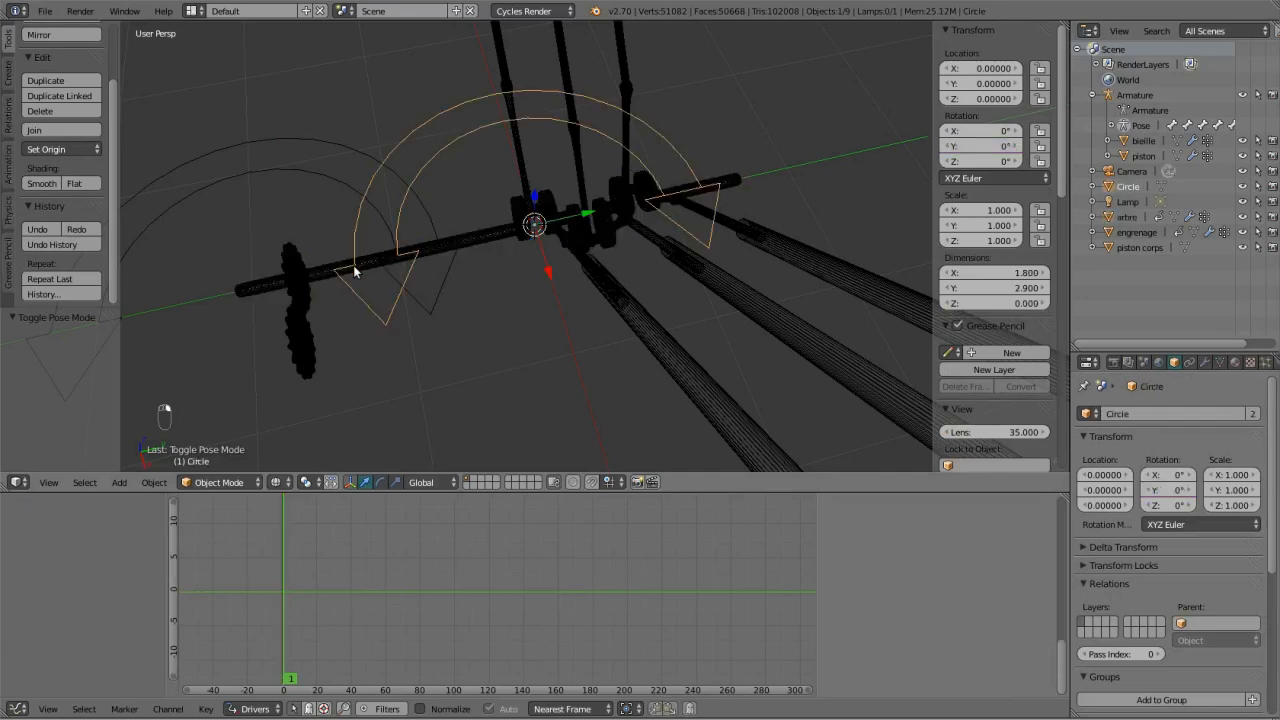
right_click(353, 265)
right_click(353, 265)
right_click(308, 165)
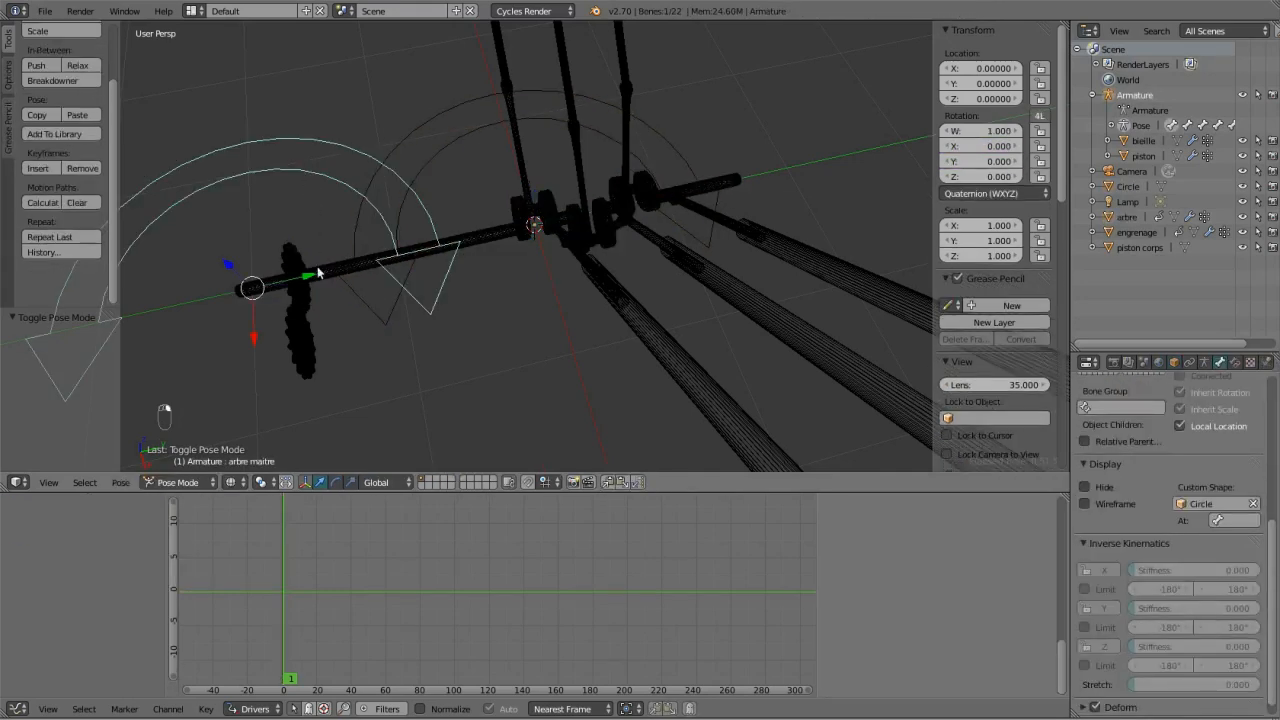
Try rotating the arbre maitre bone about the Y axis to test its control shape.
scroll(332, 303, "up", 3)
scroll(337, 306, "down", 6)
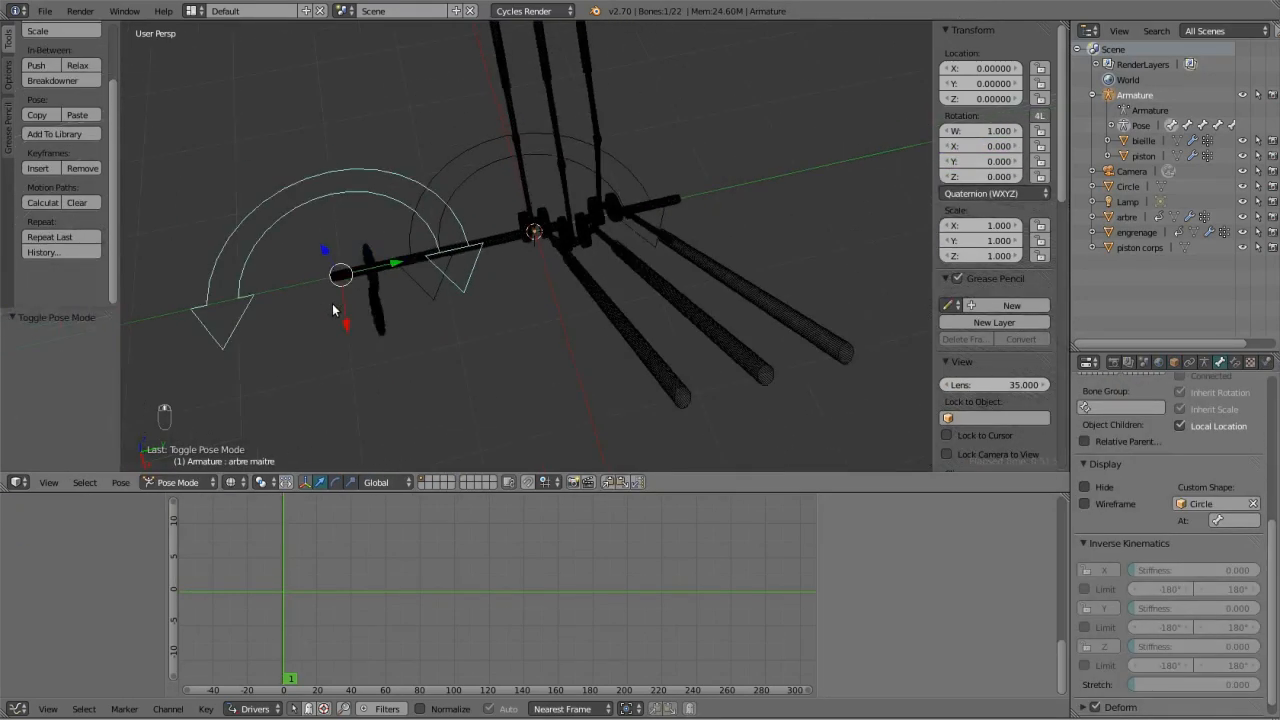
key("r")
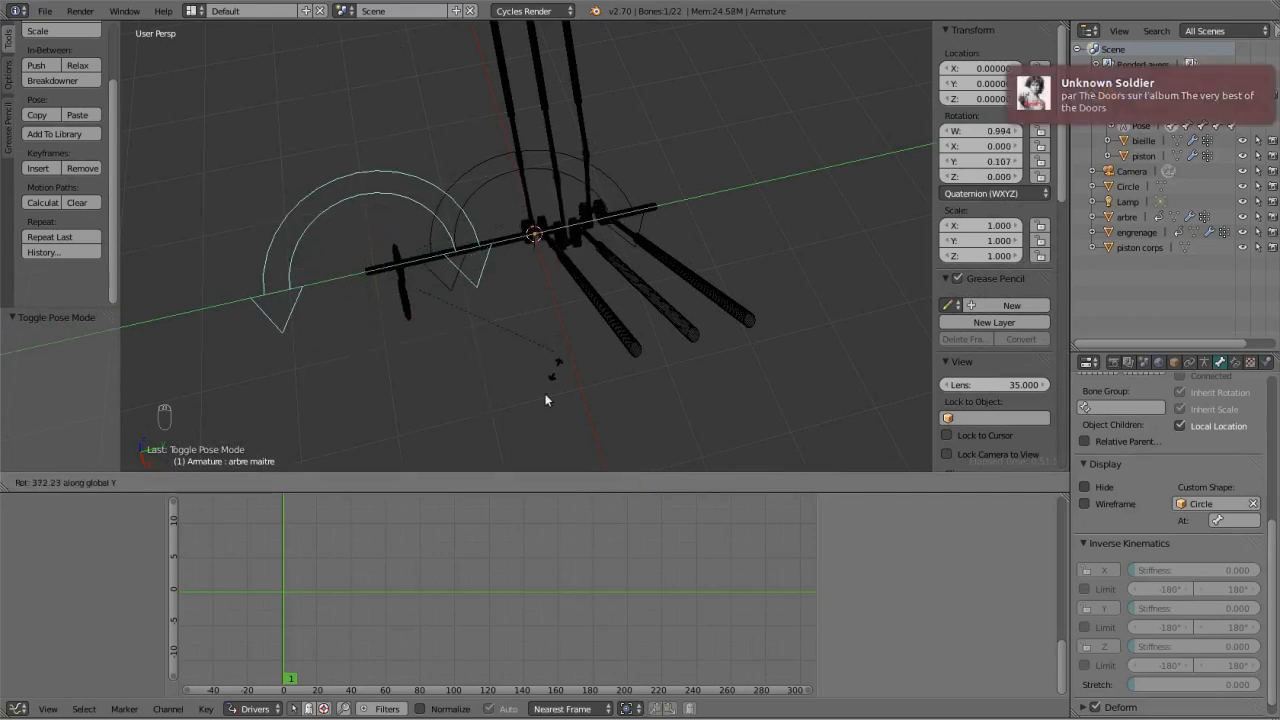
left_click(405, 179)
Leave Pose Mode and rotate the entire mesh of the Circle object 90° about X in Edit Mode.
key("Tab")
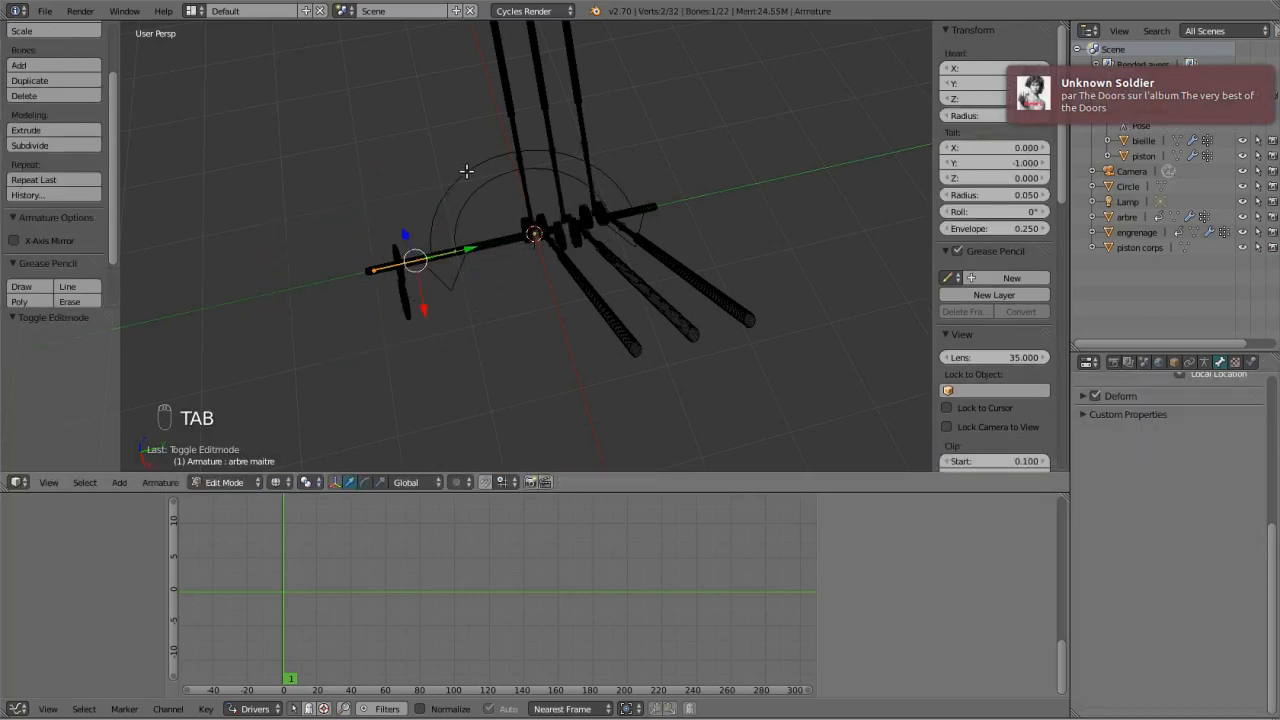
key("Tab")
key("ctrl+Tab")
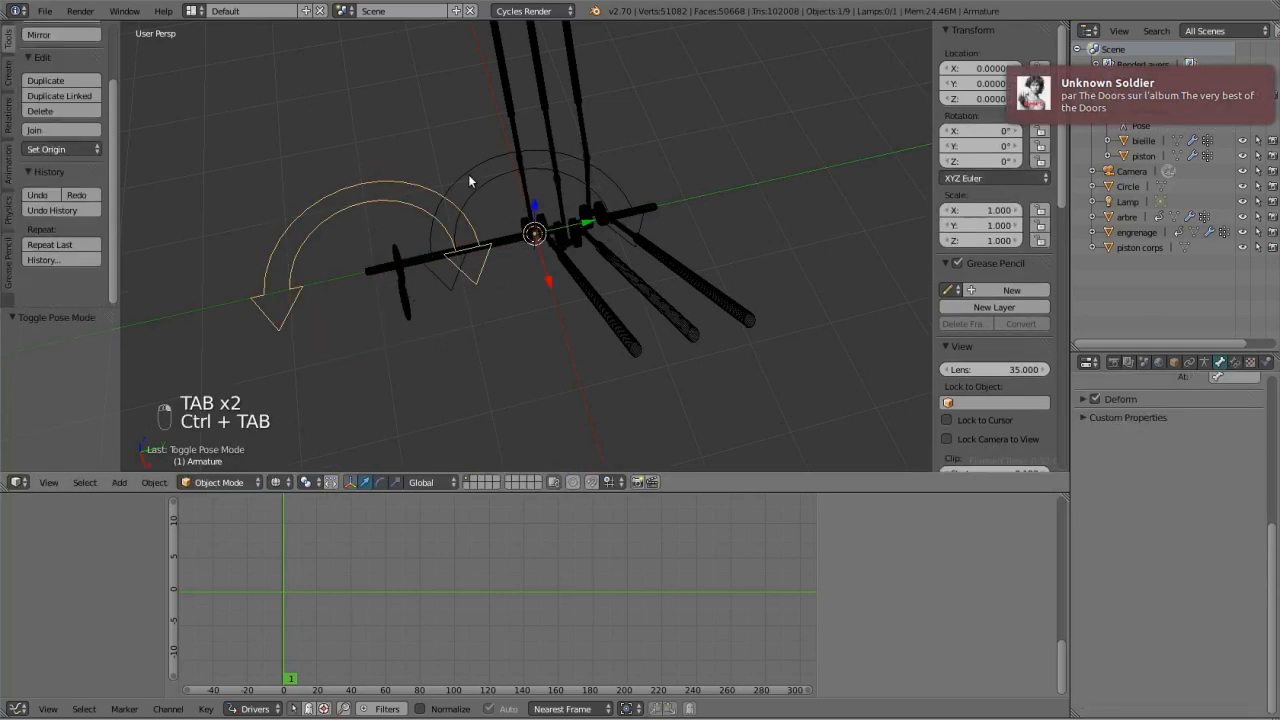
right_click(624, 213)
key("Tab")
key("a")
key("a")
key("a")
key("a")
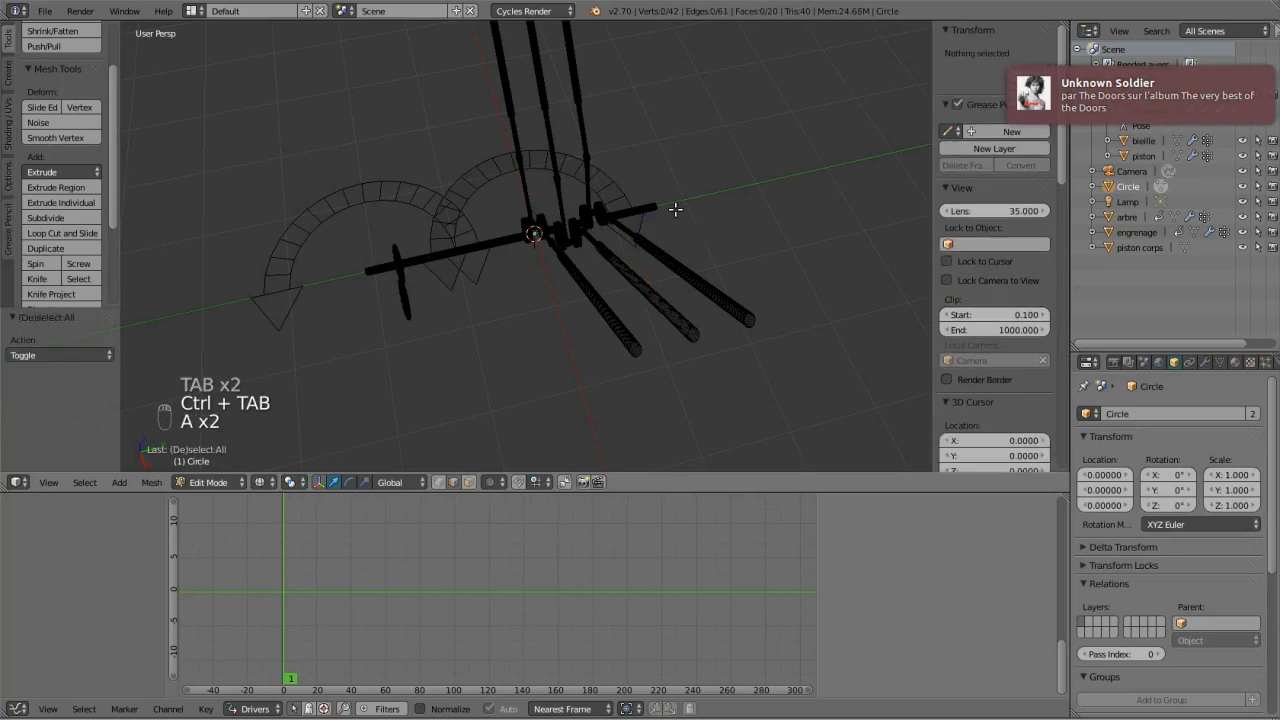
type("rx90")
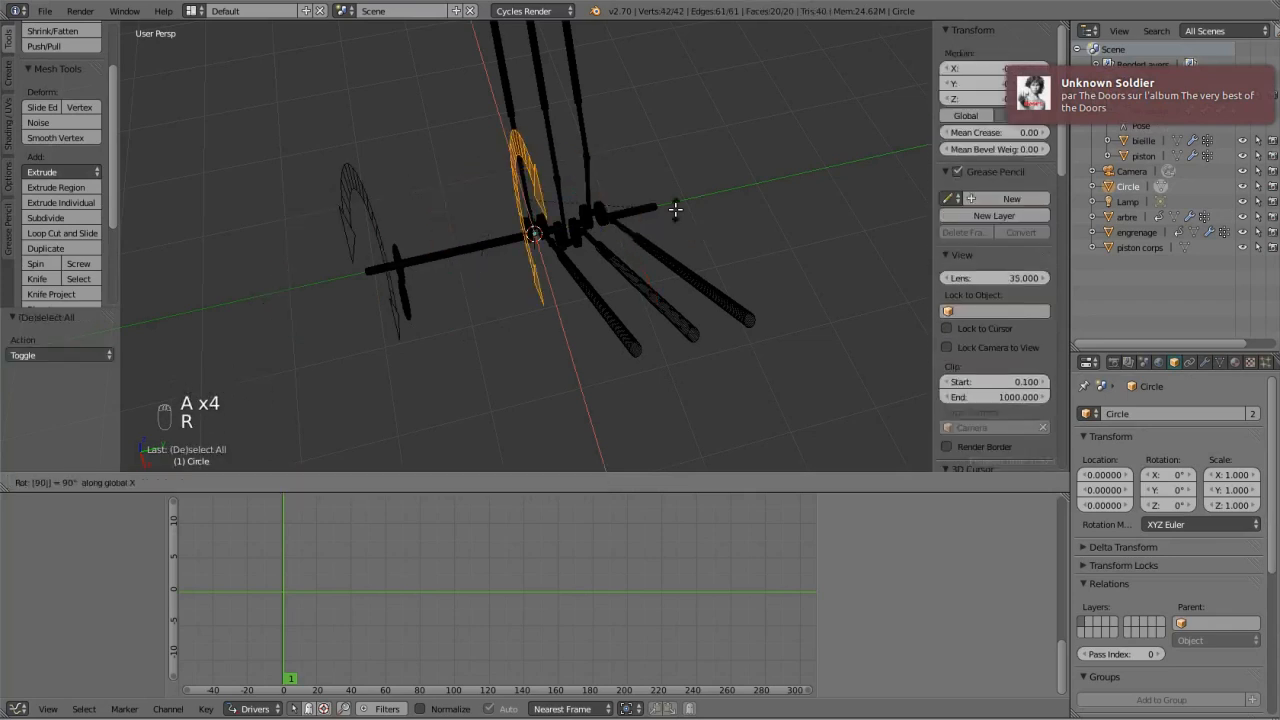
key("Return")
key("Tab")
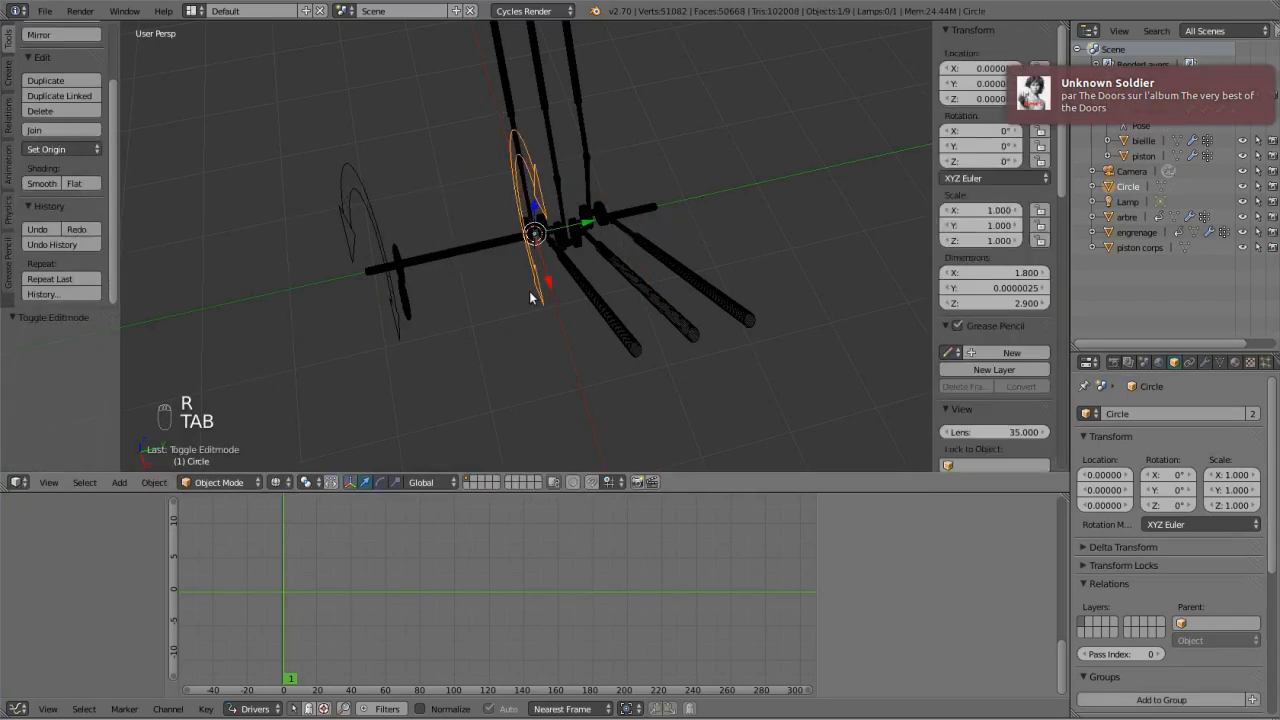
Move the Circle object to the last layer, and select the armature in solid shading.
key("m")
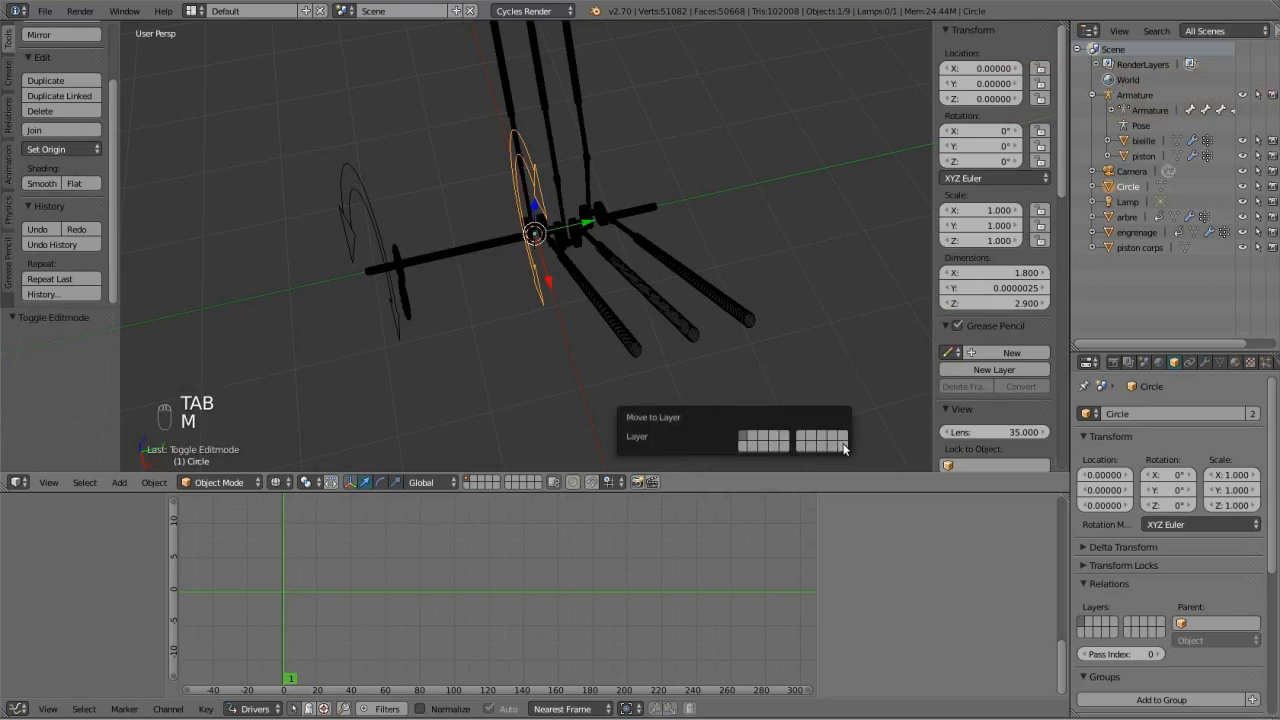
left_click(843, 449)
right_click(349, 209)
middle_click_drag(277, 385, 355, 260)
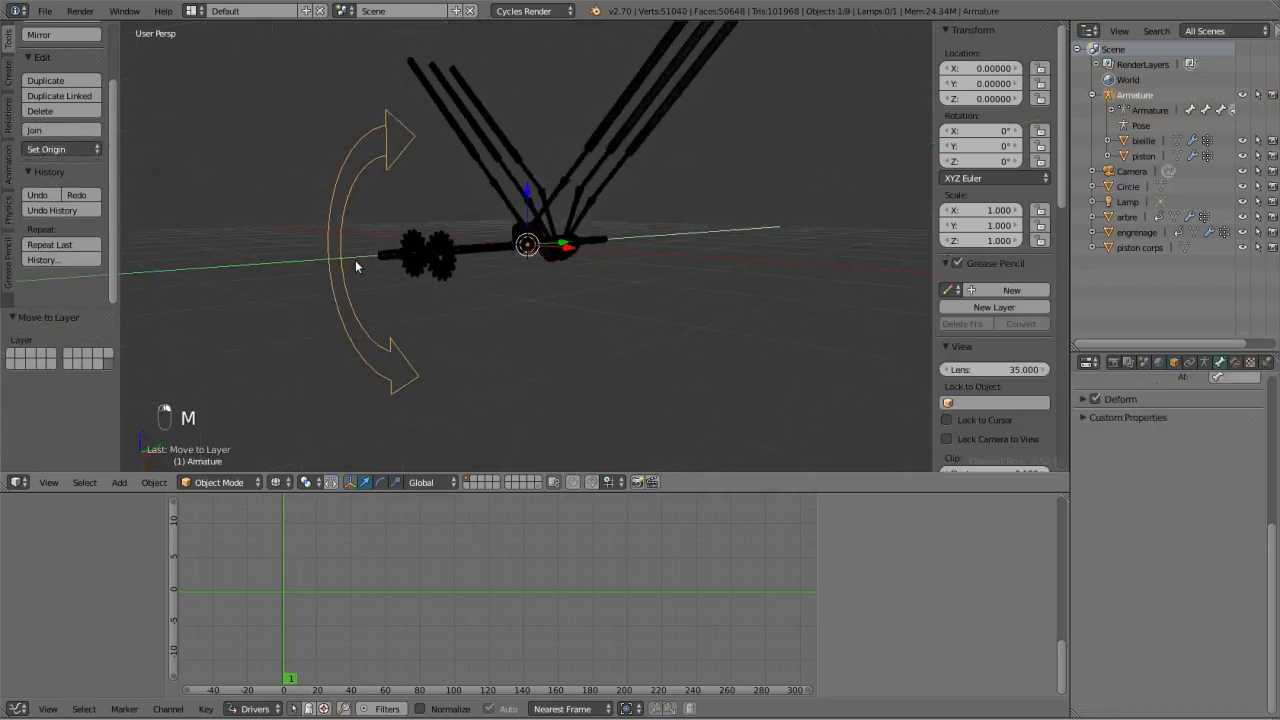
key("z")
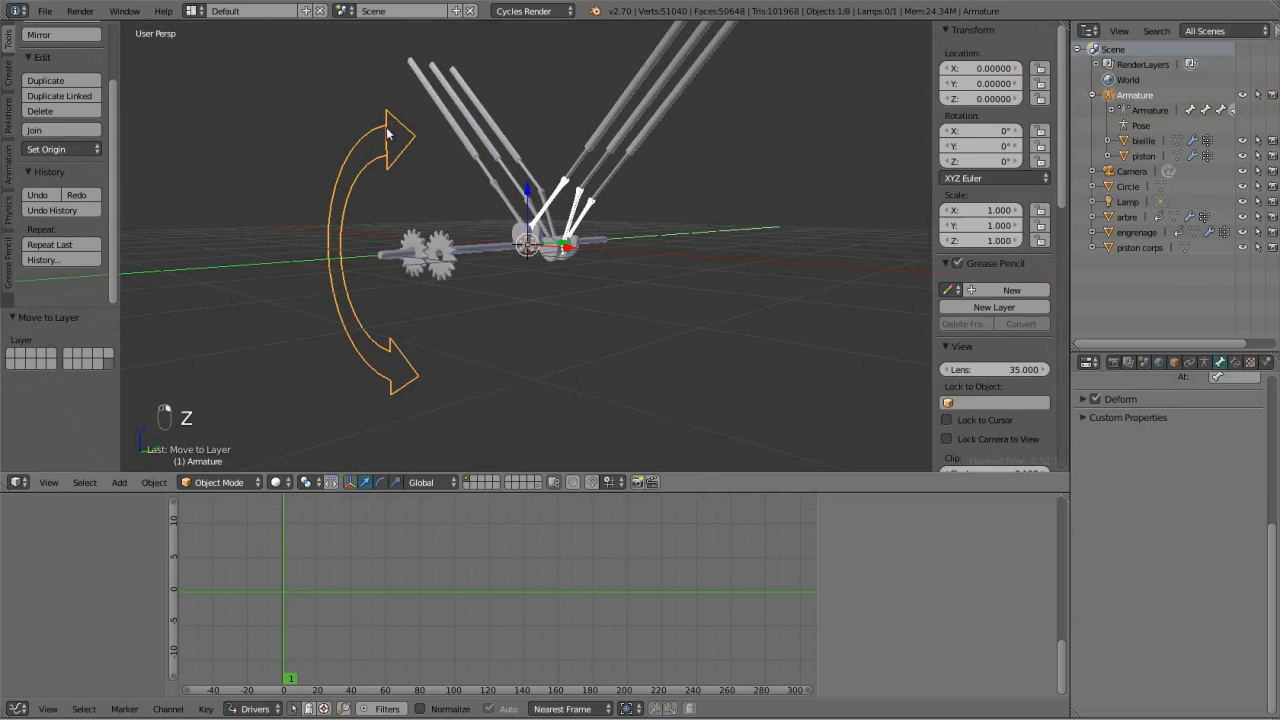
key("g")
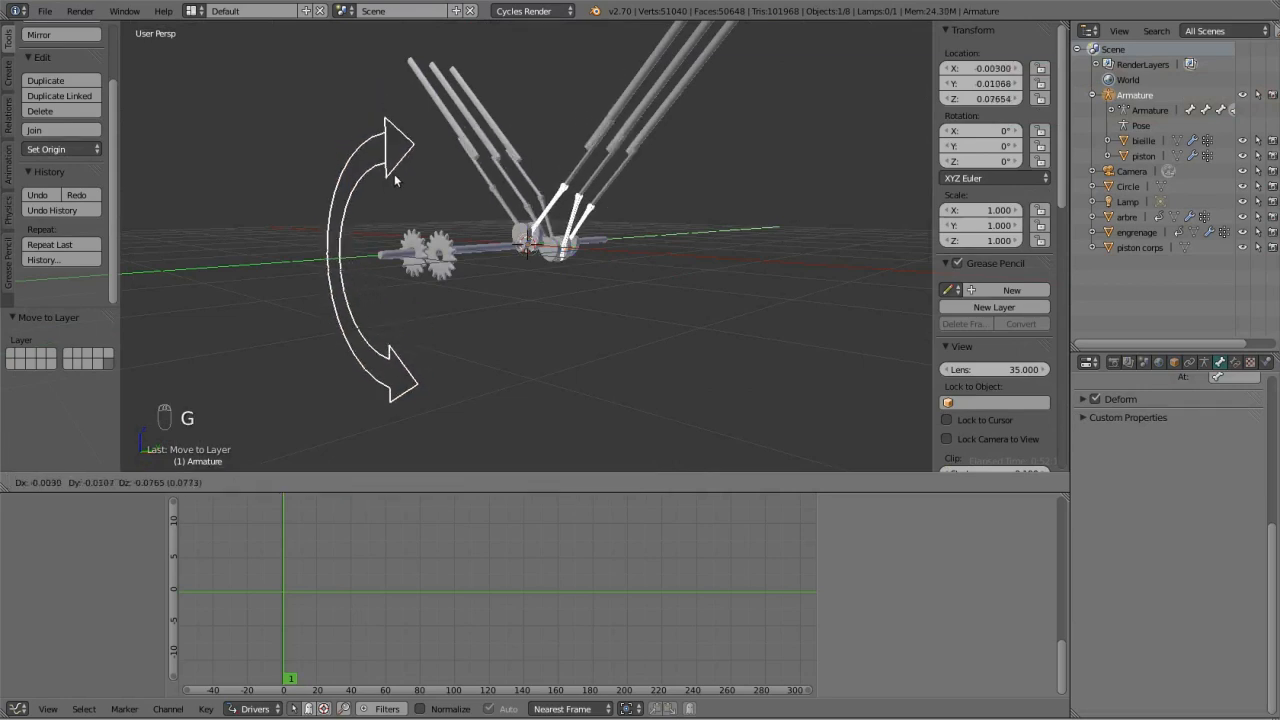
right_click(394, 180)
key("r")
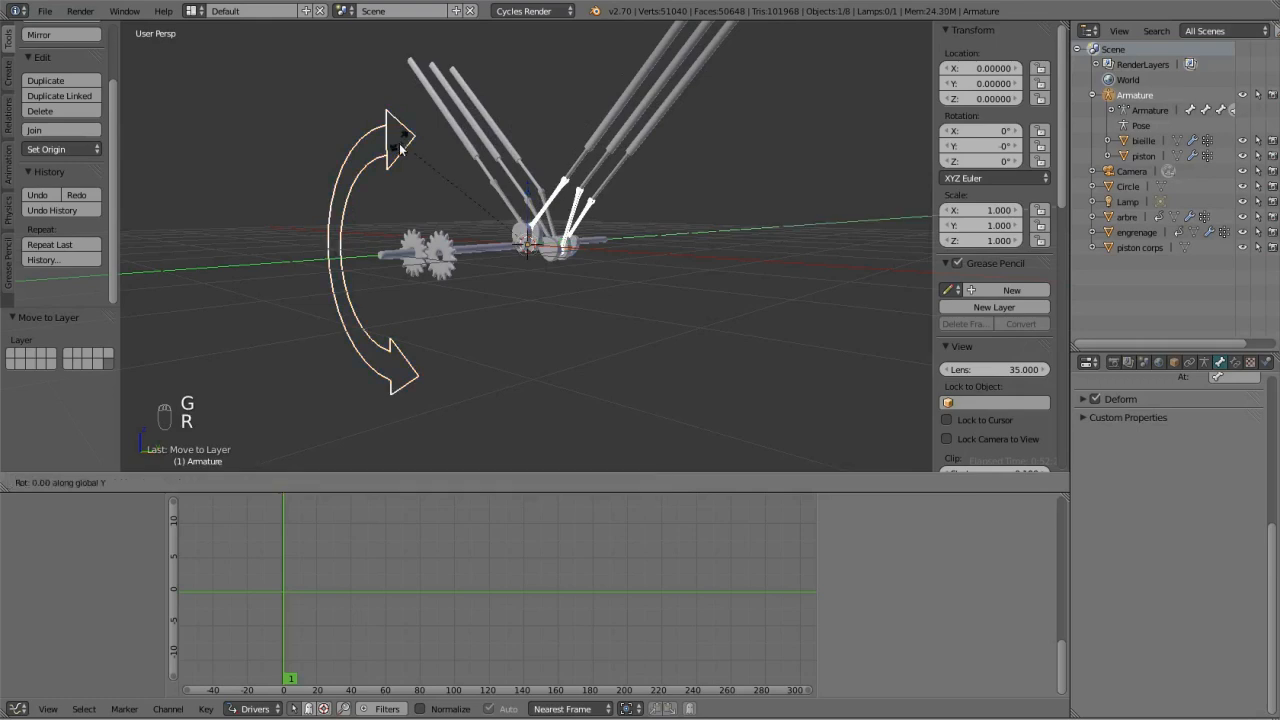
right_click(413, 305)
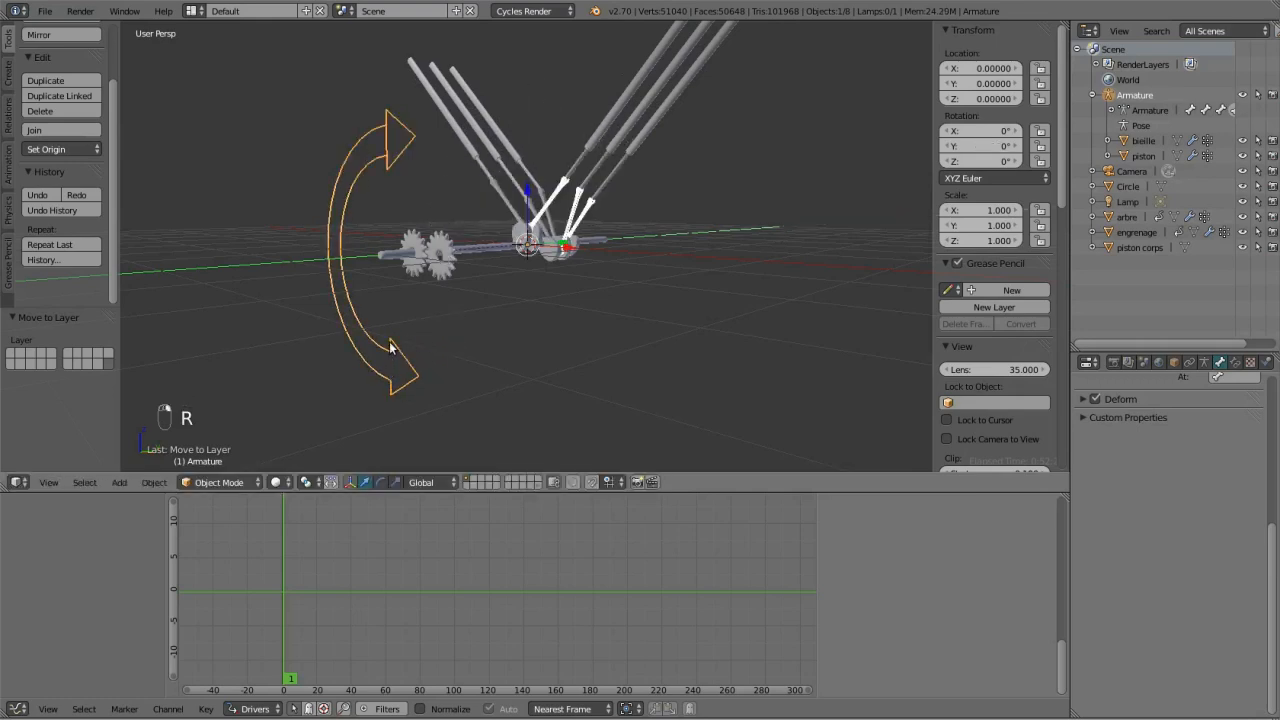
Enter Pose Mode and try rotating the arbre maitre bone about Y to test the engine's motion.
key("Tab")
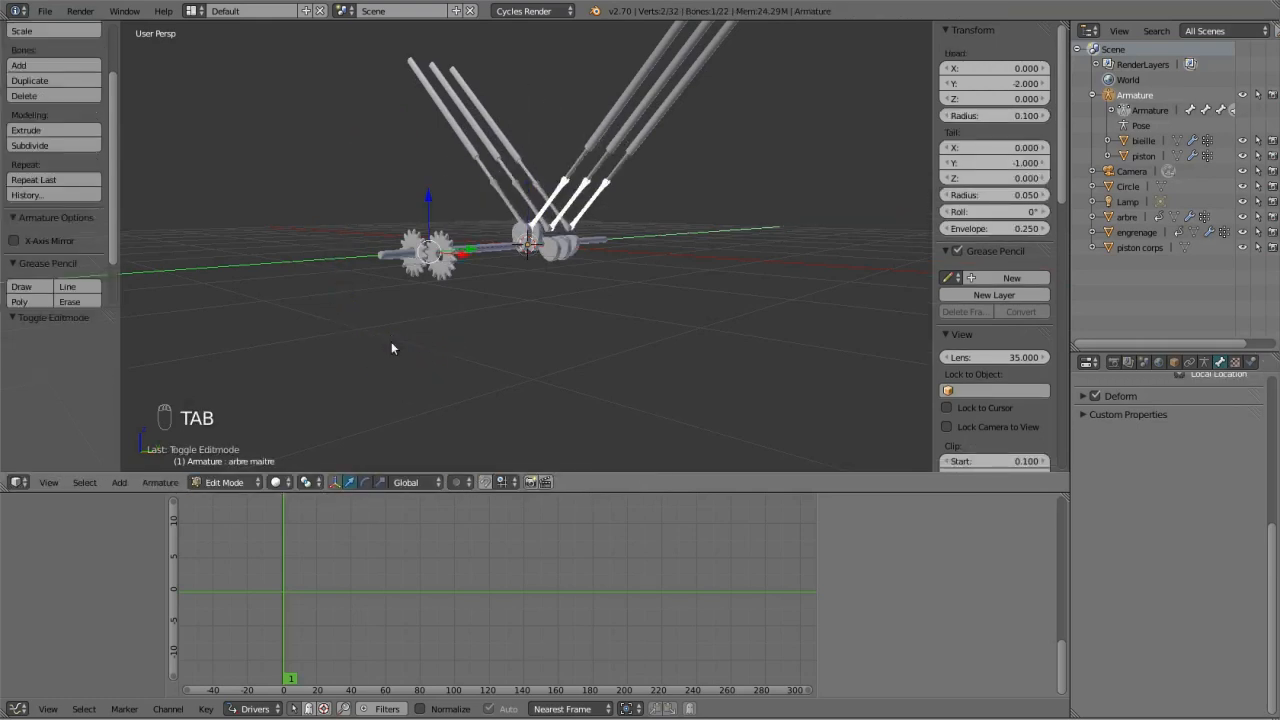
key("Tab")
key("ctrl+Tab")
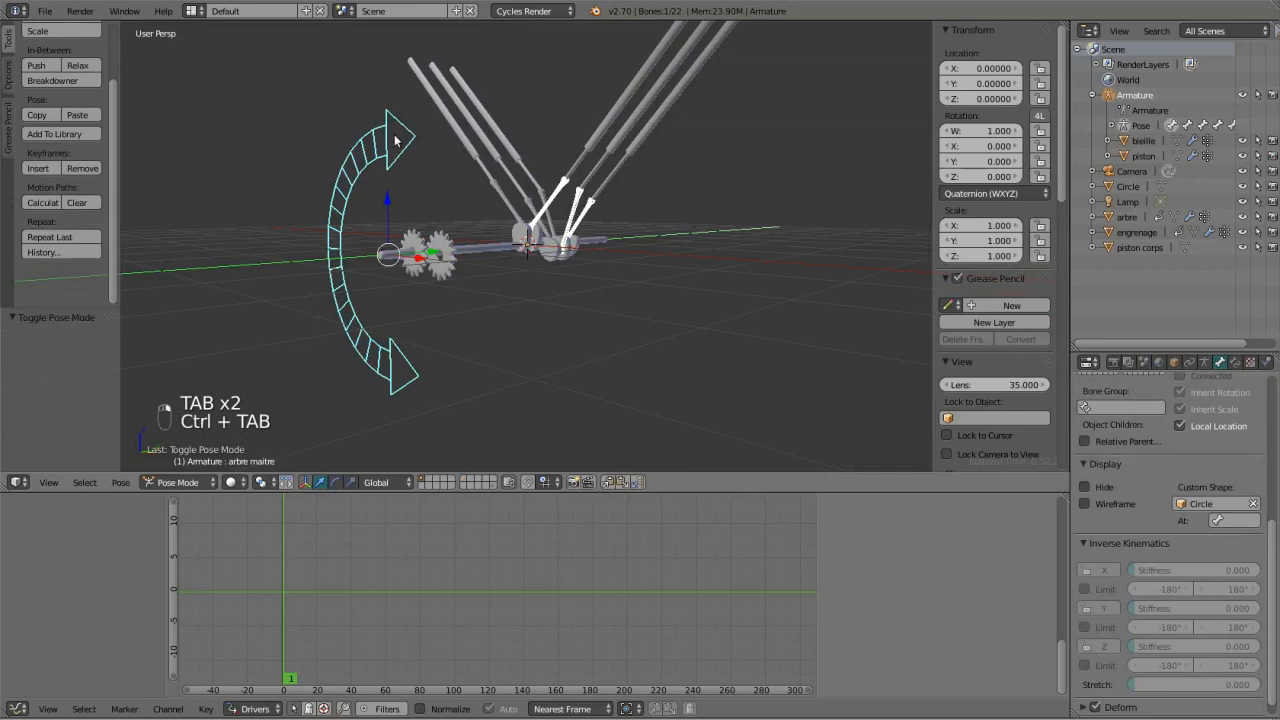
key("r")
key("y")
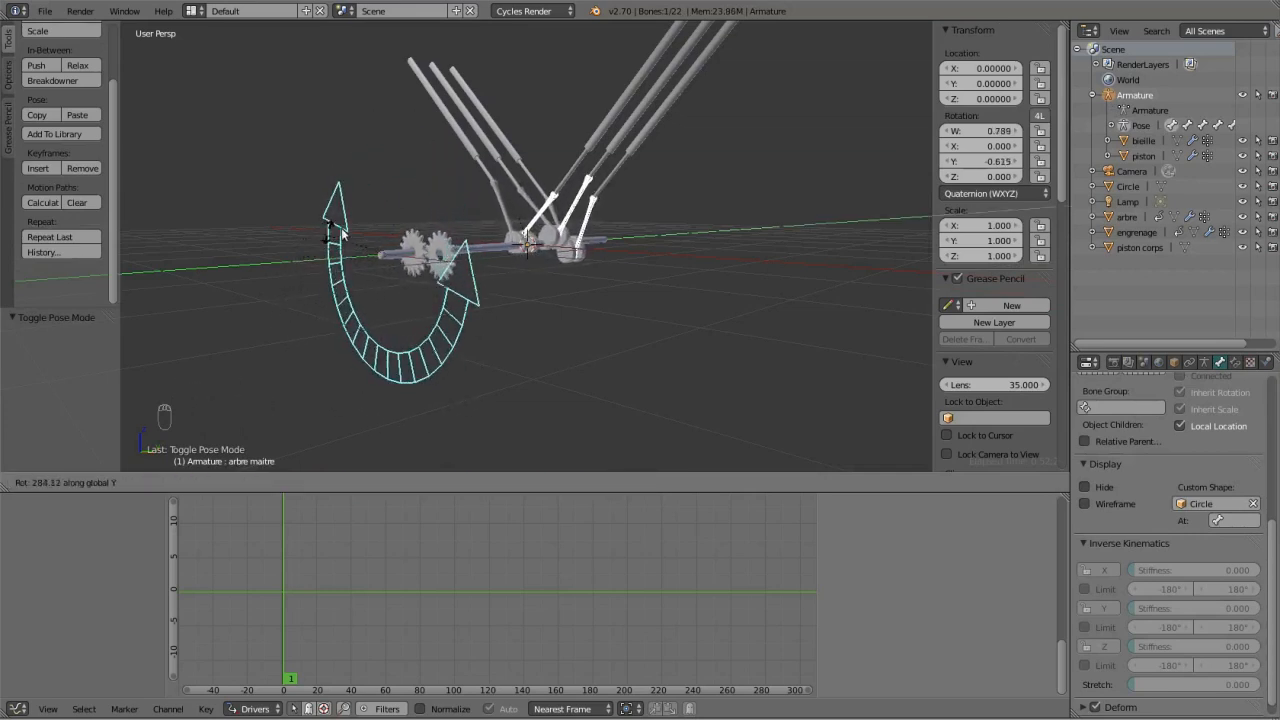
right_click(410, 254)
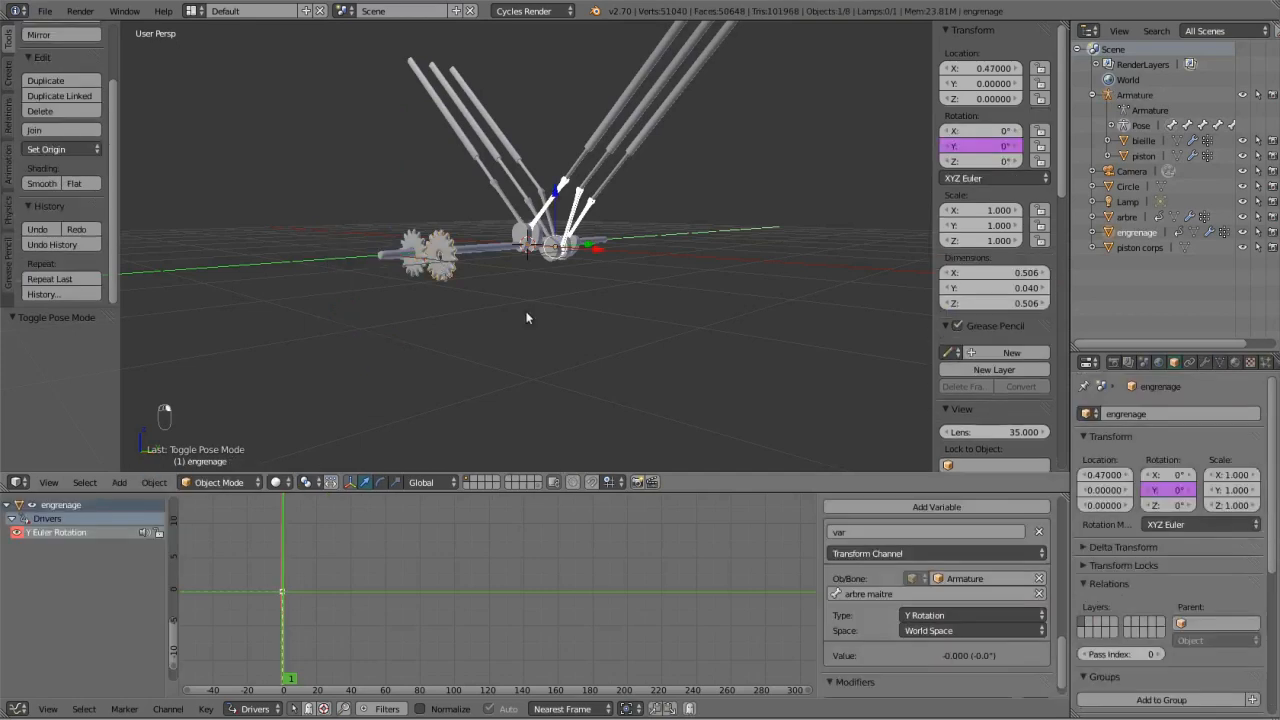
Set the expression of the engrenage gear's Y rotation driver to -var and its variable's target object to arbre.
scroll(898, 550, "up", 3)
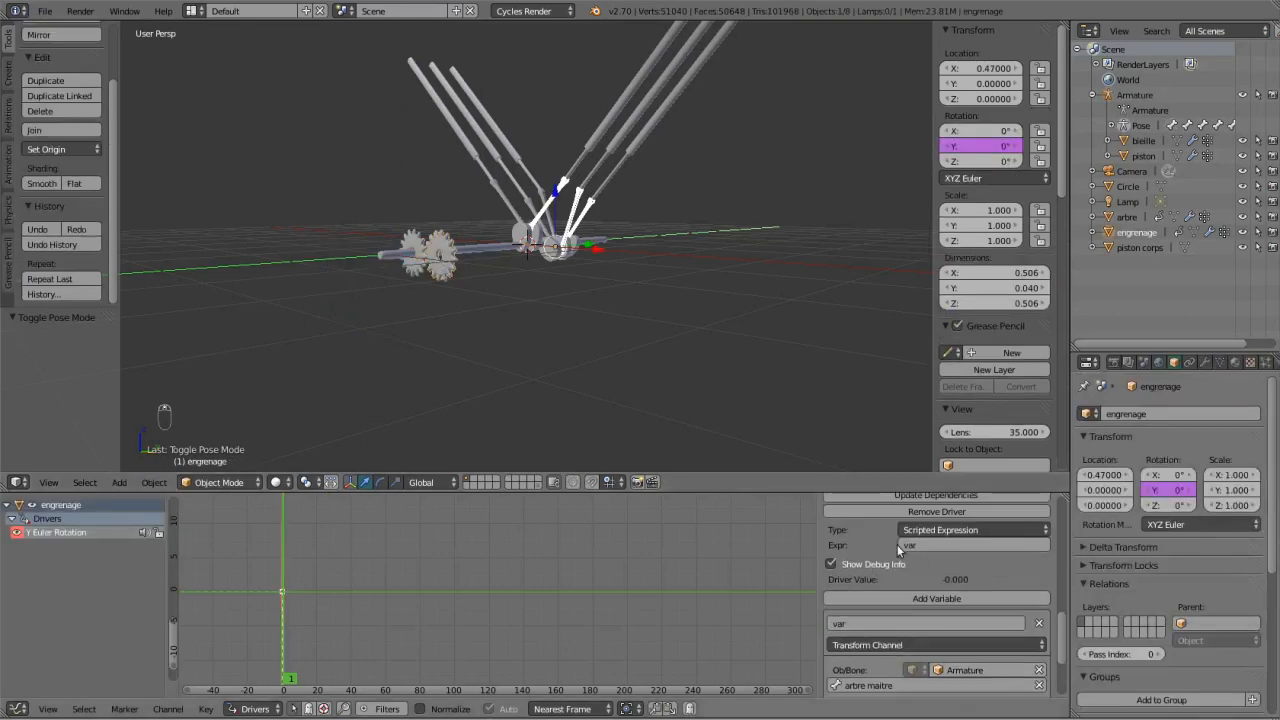
scroll(898, 550, "up", 1)
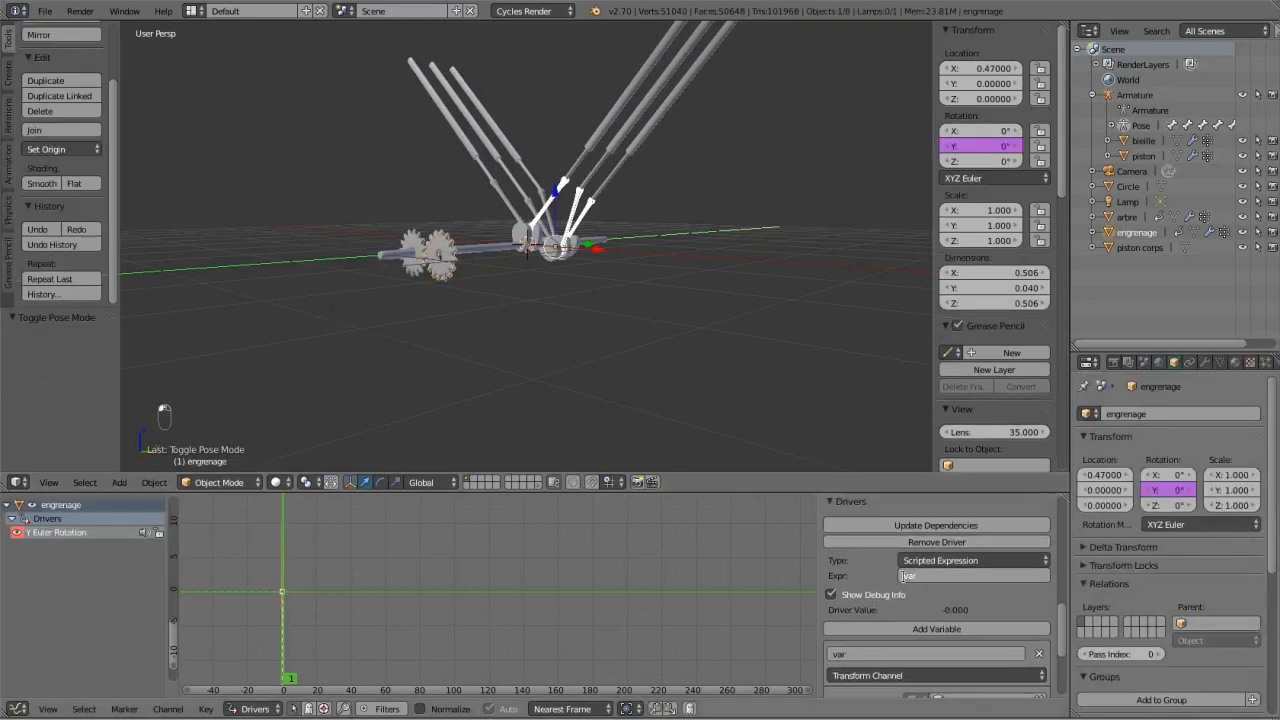
key("Return")
scroll(955, 602, "down", 3)
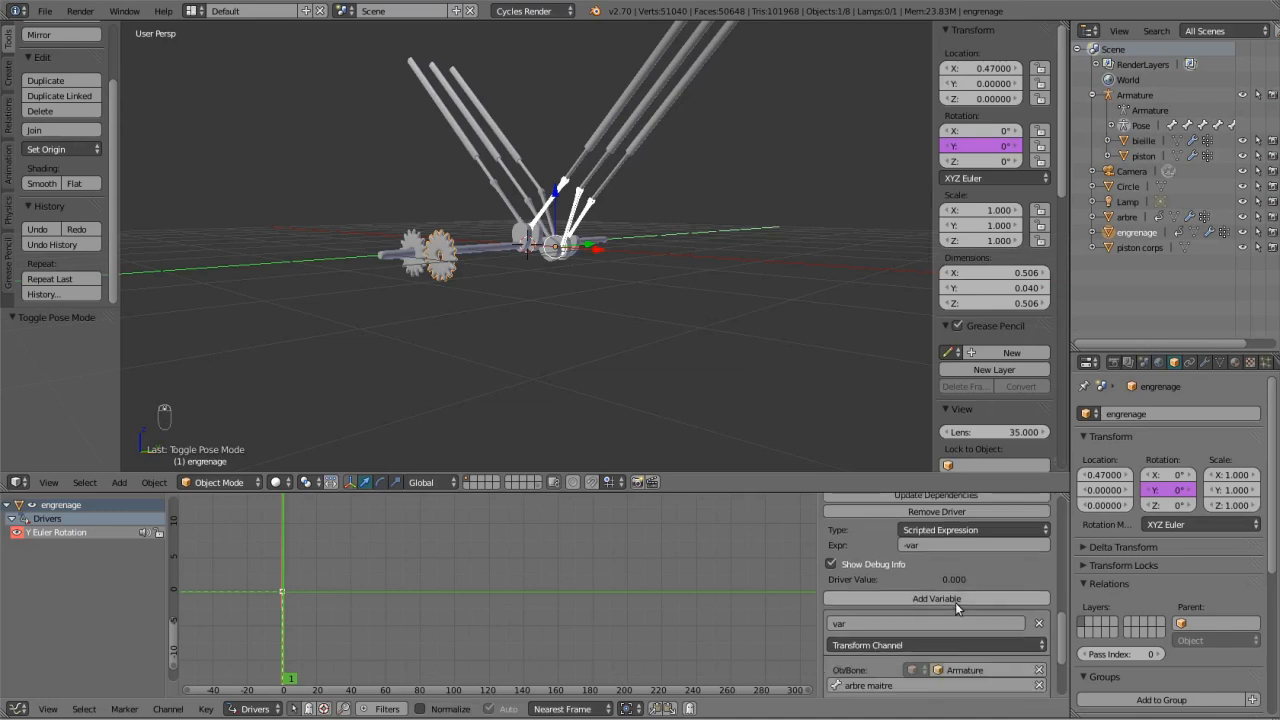
left_click(958, 608)
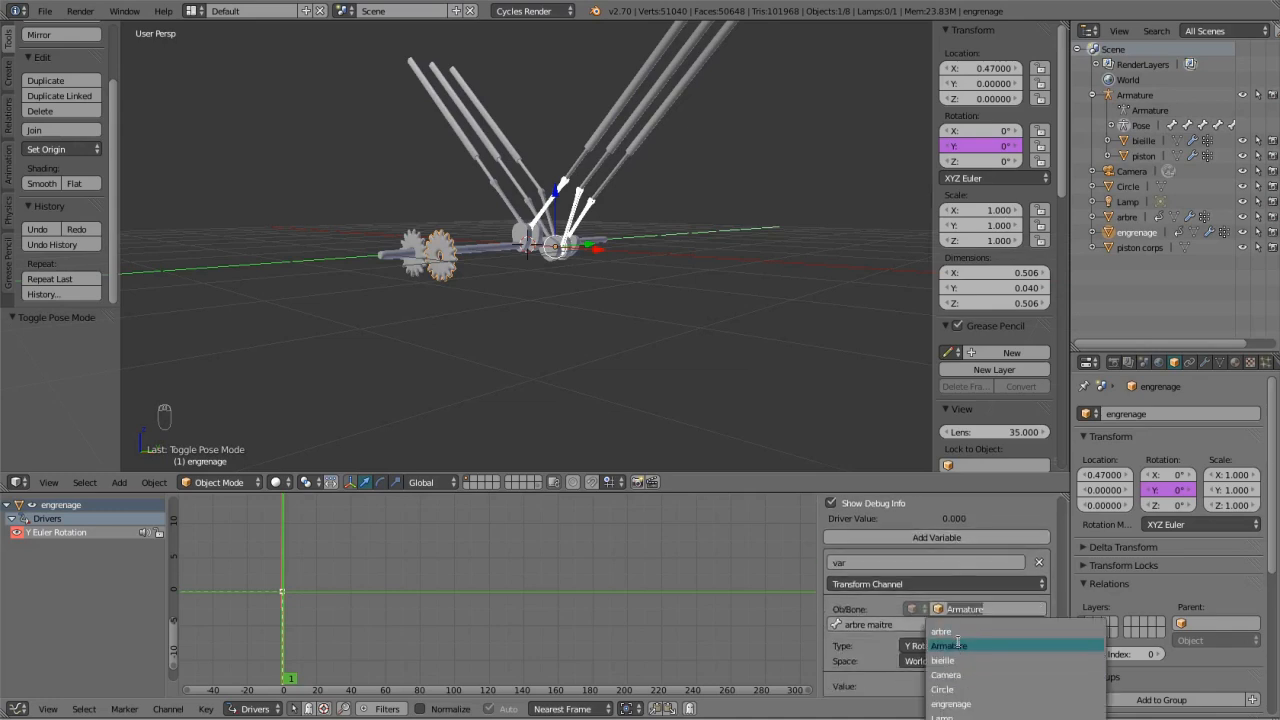
left_click(956, 633)
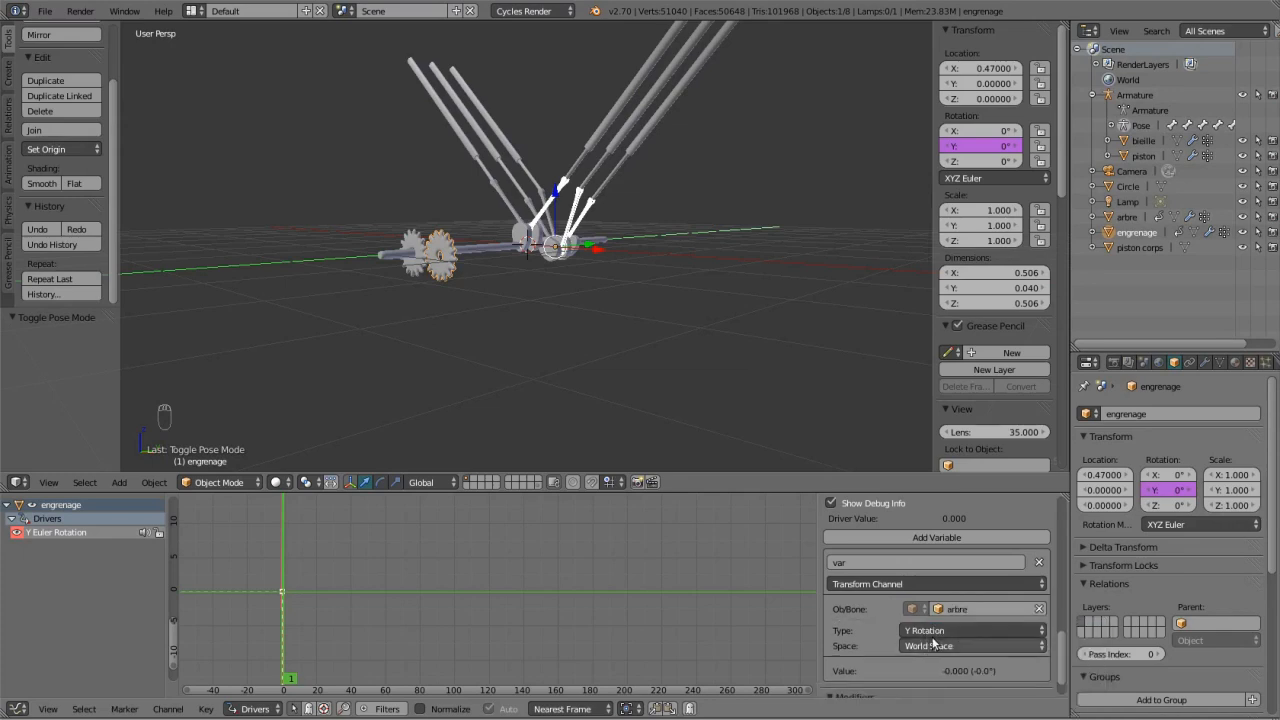
scroll(897, 593, "up", 5)
scroll(897, 593, "up", 1)
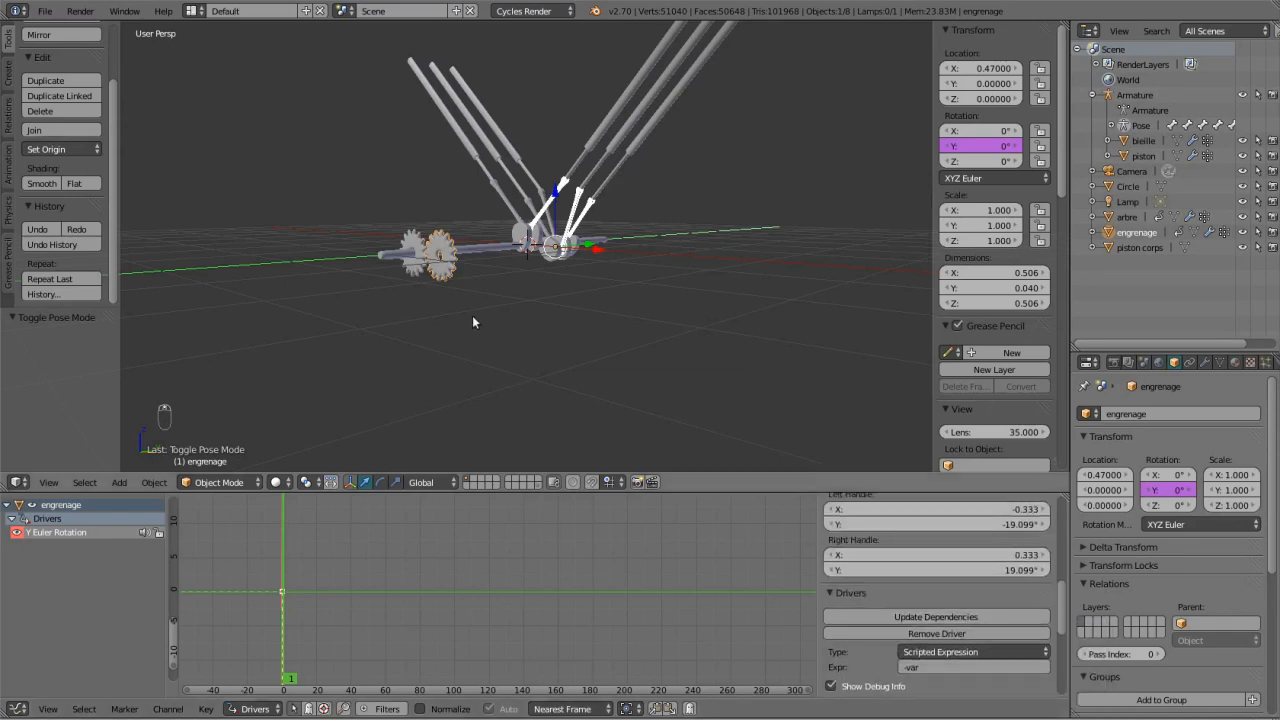
Select the arbre object and additionally display the last layer, which holds the Circle object.
right_click(475, 251)
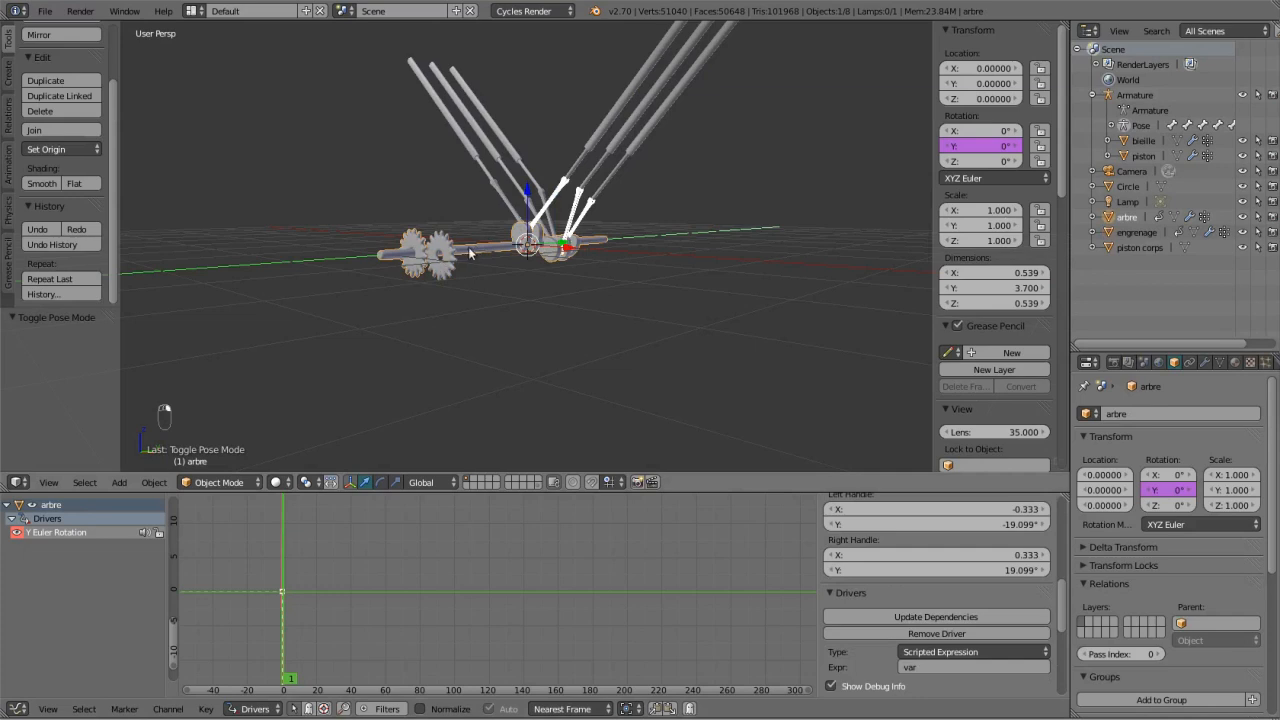
middle_click_drag(470, 253, 390, 296)
scroll(420, 294, "up", 3)
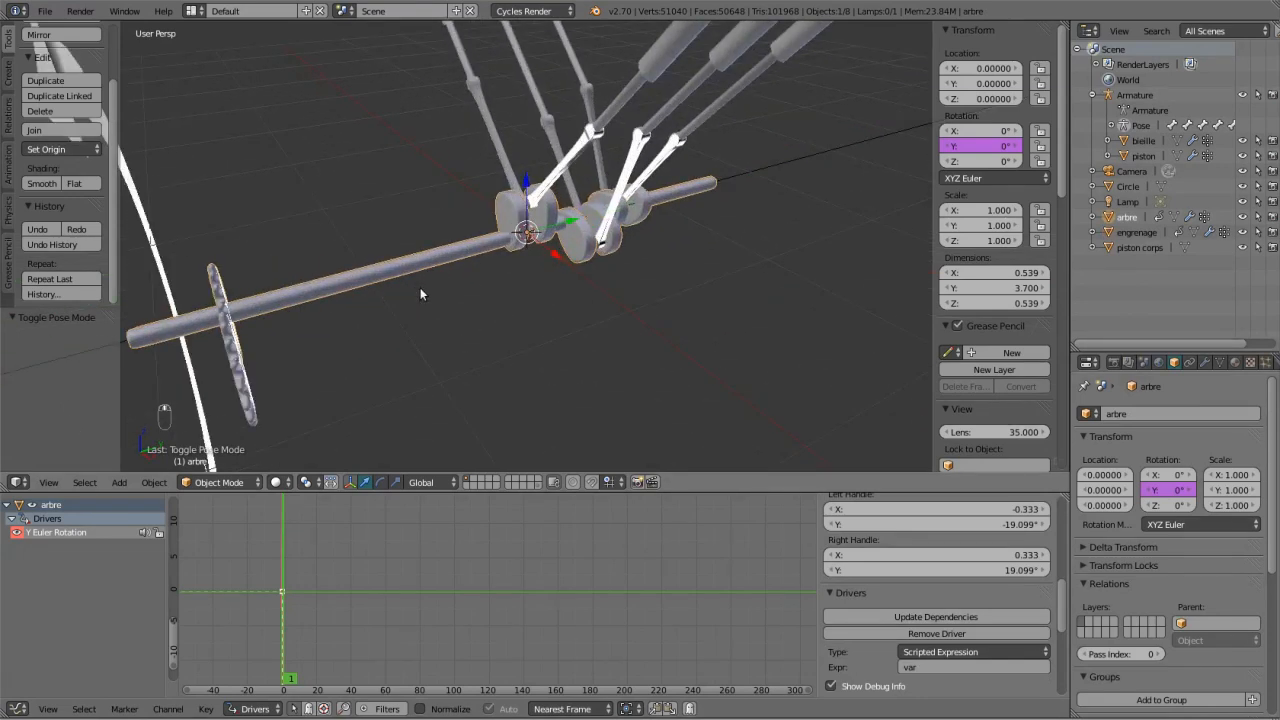
scroll(375, 284, "down", 3)
middle_click_drag(446, 327, 349, 294)
key("Tab")
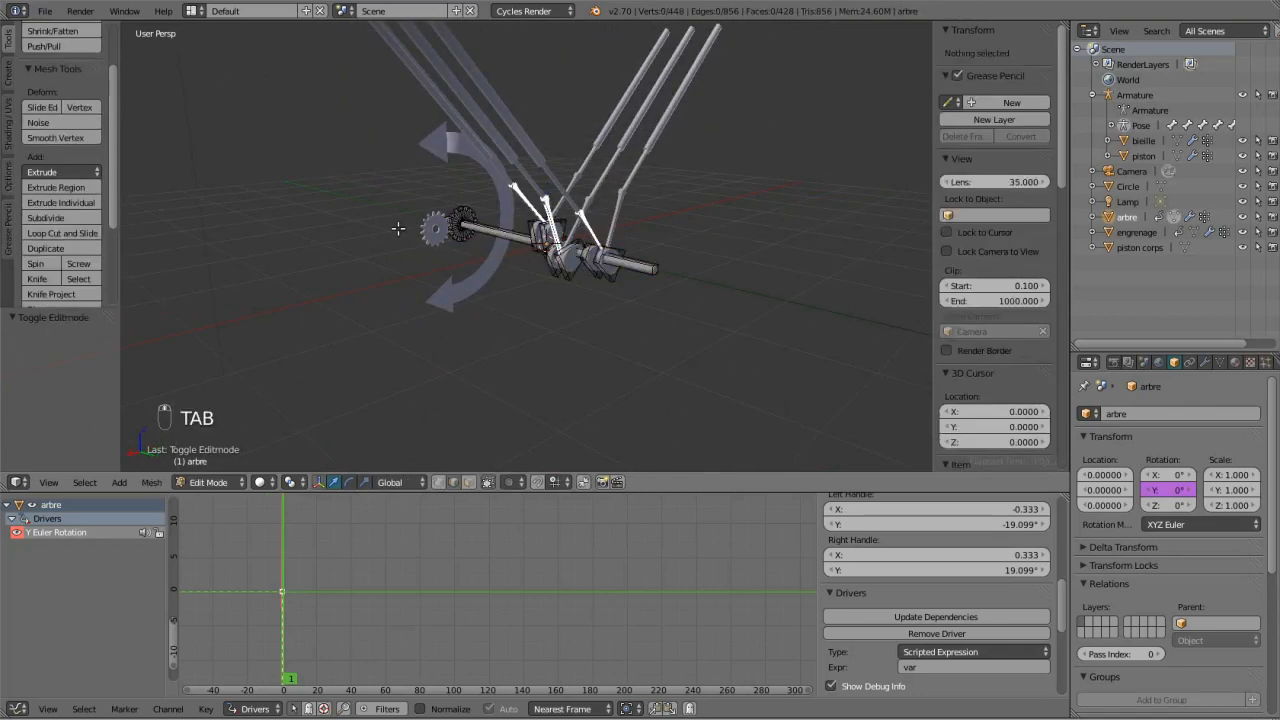
key("Tab")
left_click(539, 482, "shift")
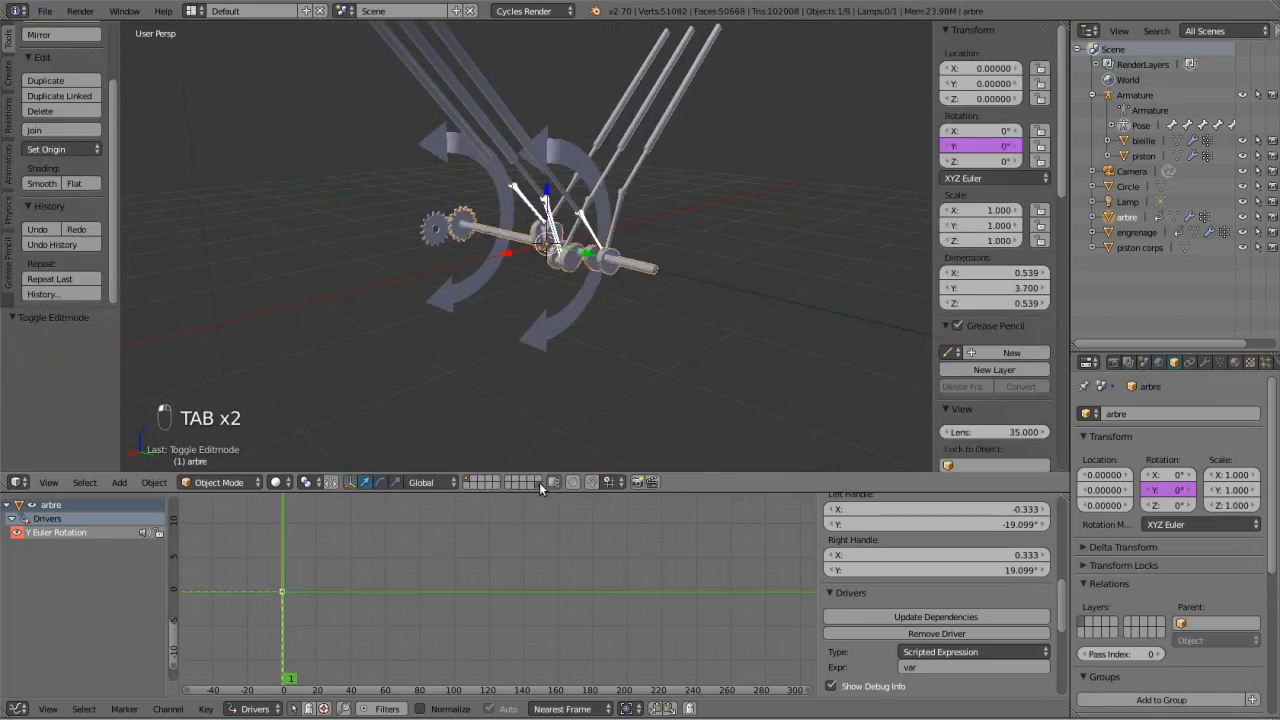
Extrude the curved double-arrow mesh about 0.1 along Y to give it thickness, and show only the engine rig's layer.
right_click(540, 317)
key("Tab")
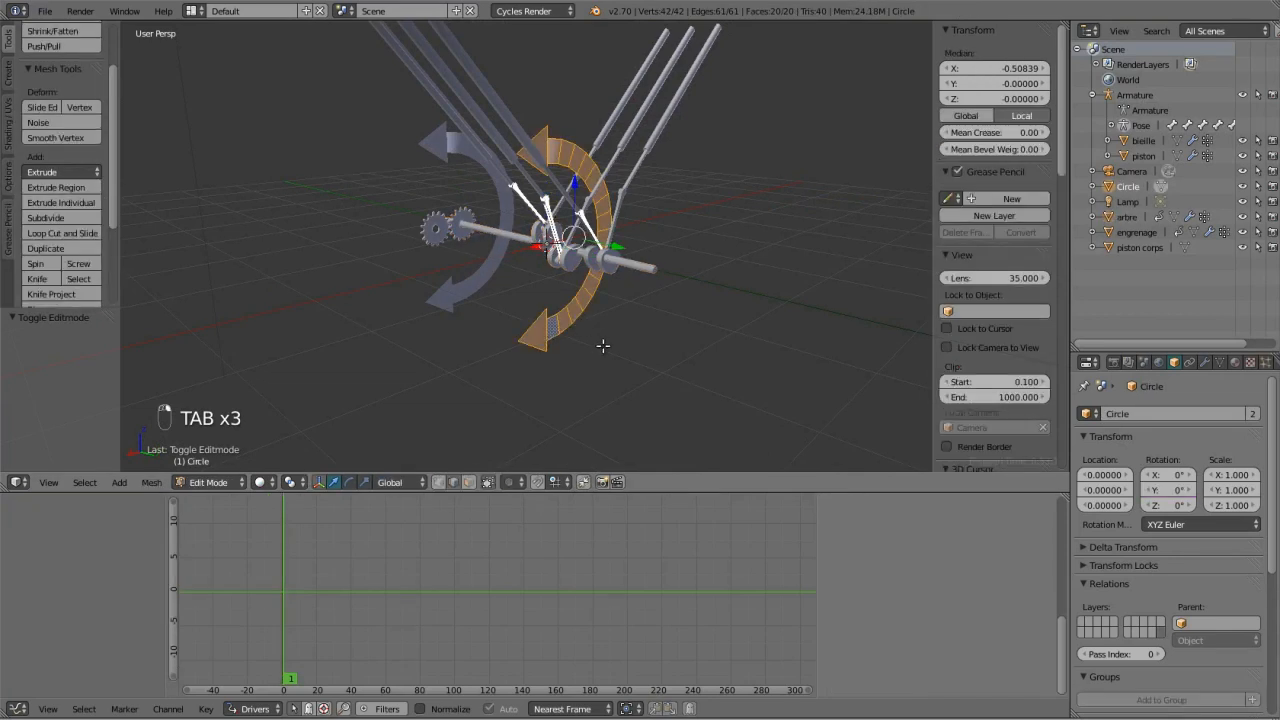
key("e")
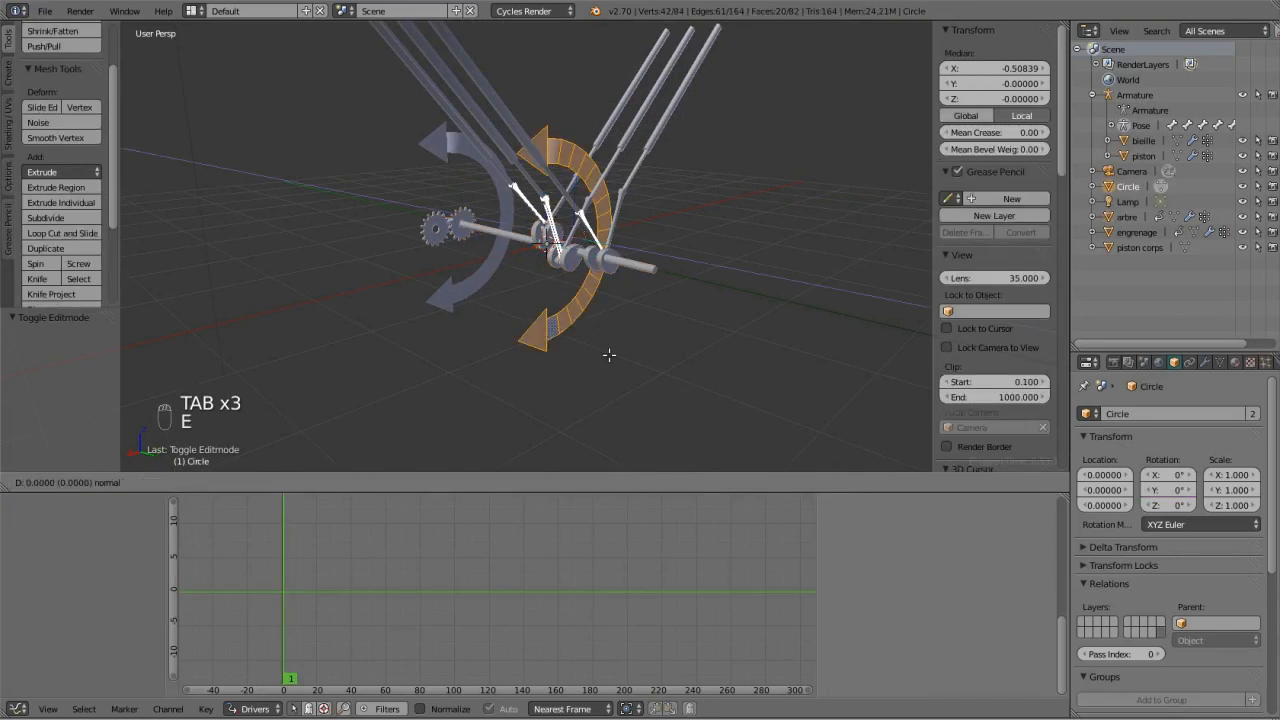
left_click(603, 354)
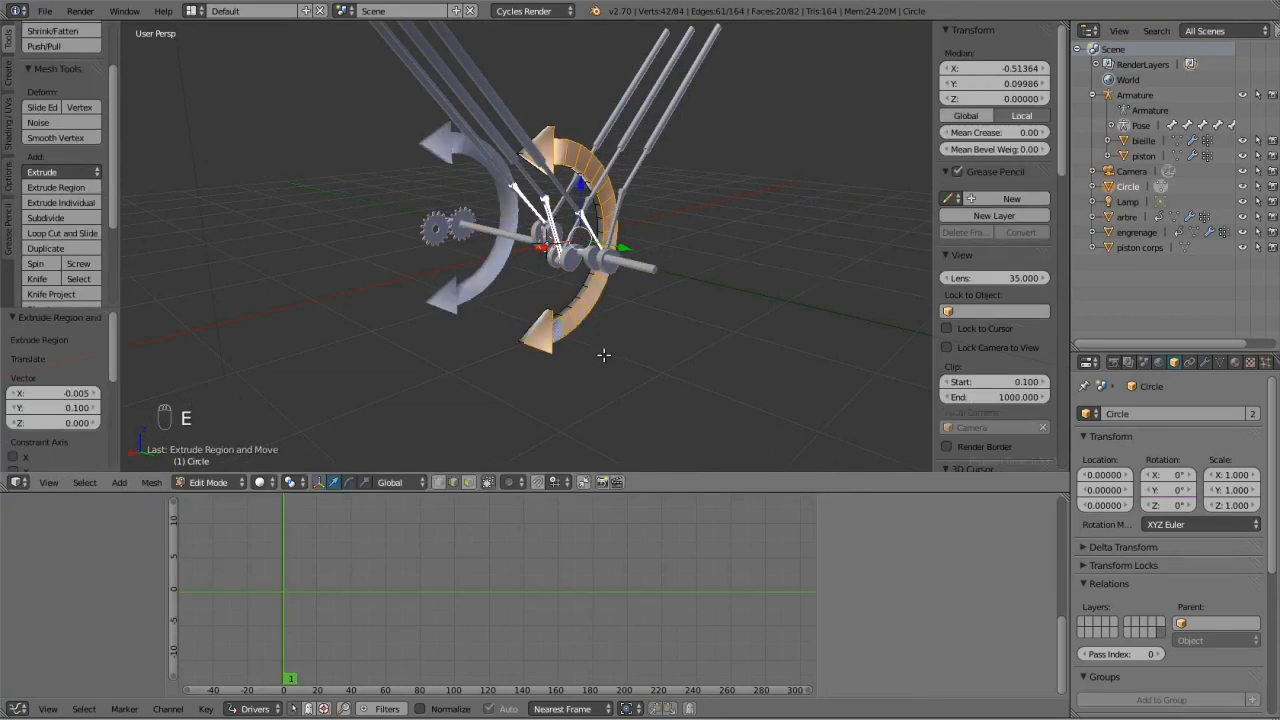
middle_click_drag(544, 297, 694, 286)
key("Tab")
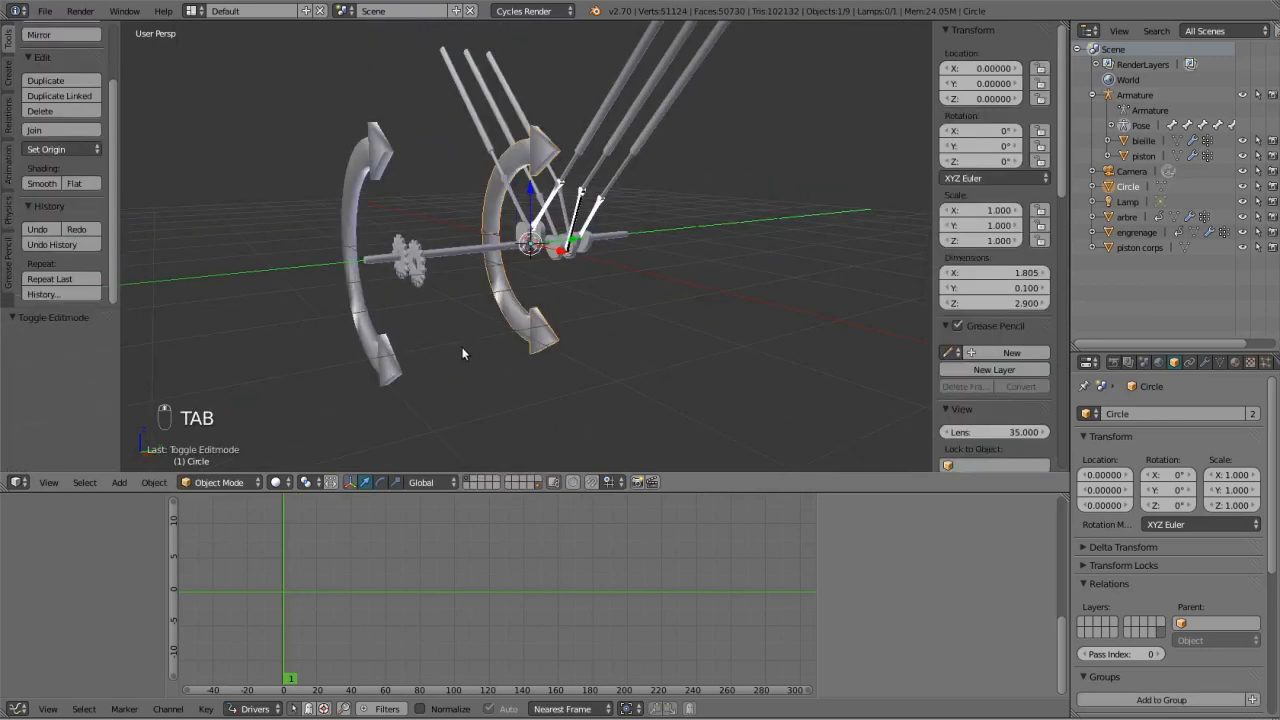
left_click(469, 479)
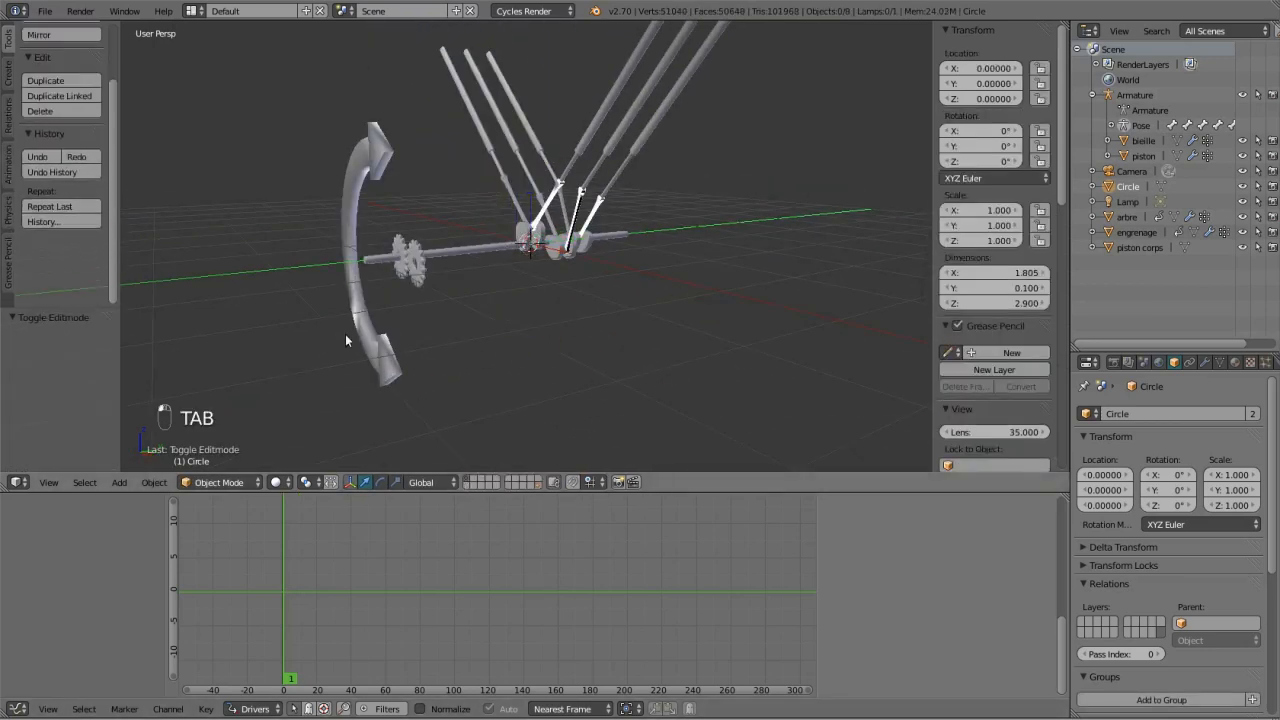
Try rotating the arbre maitre bone about the global Y axis to test the crankshaft rig.
left_click(375, 154)
key("r")
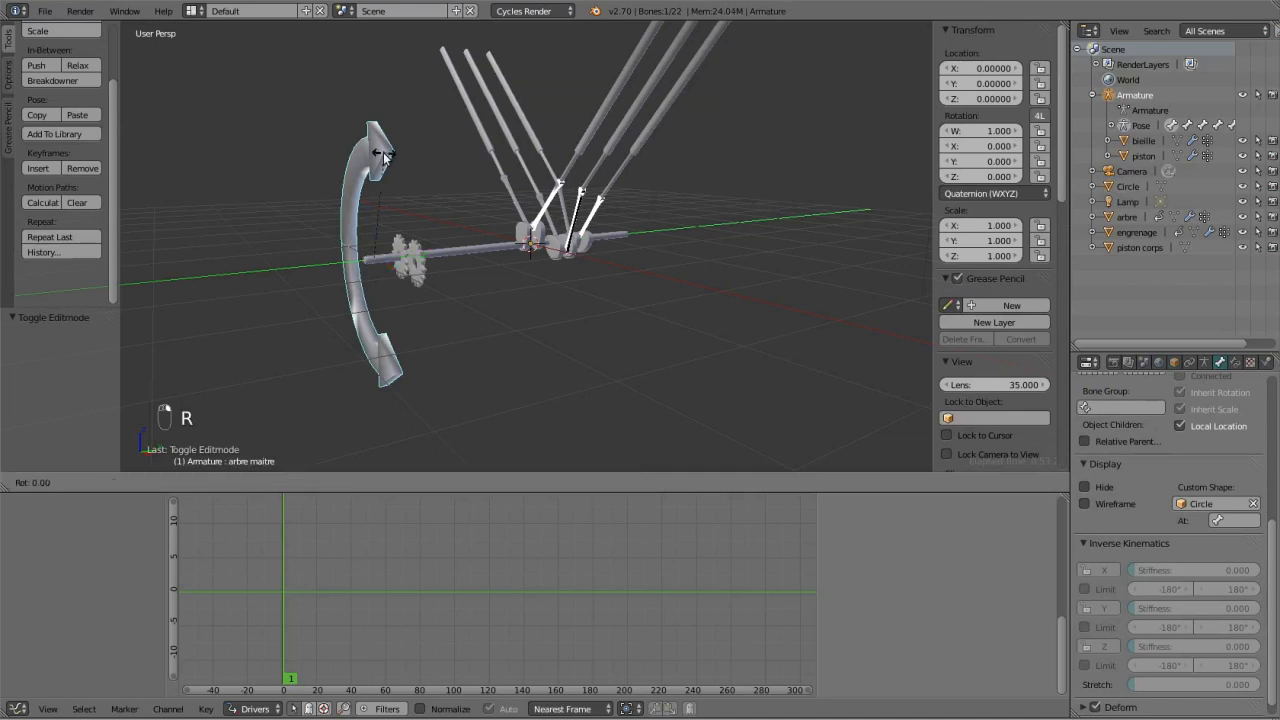
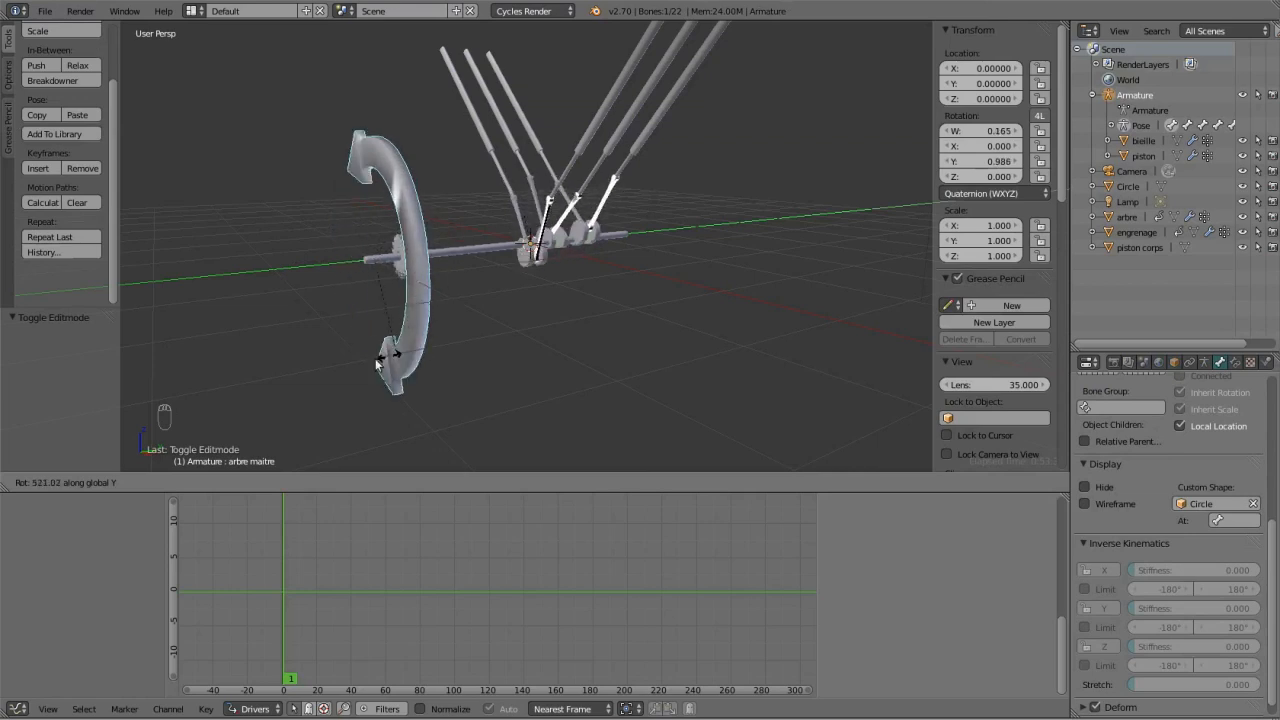
key("Escape")
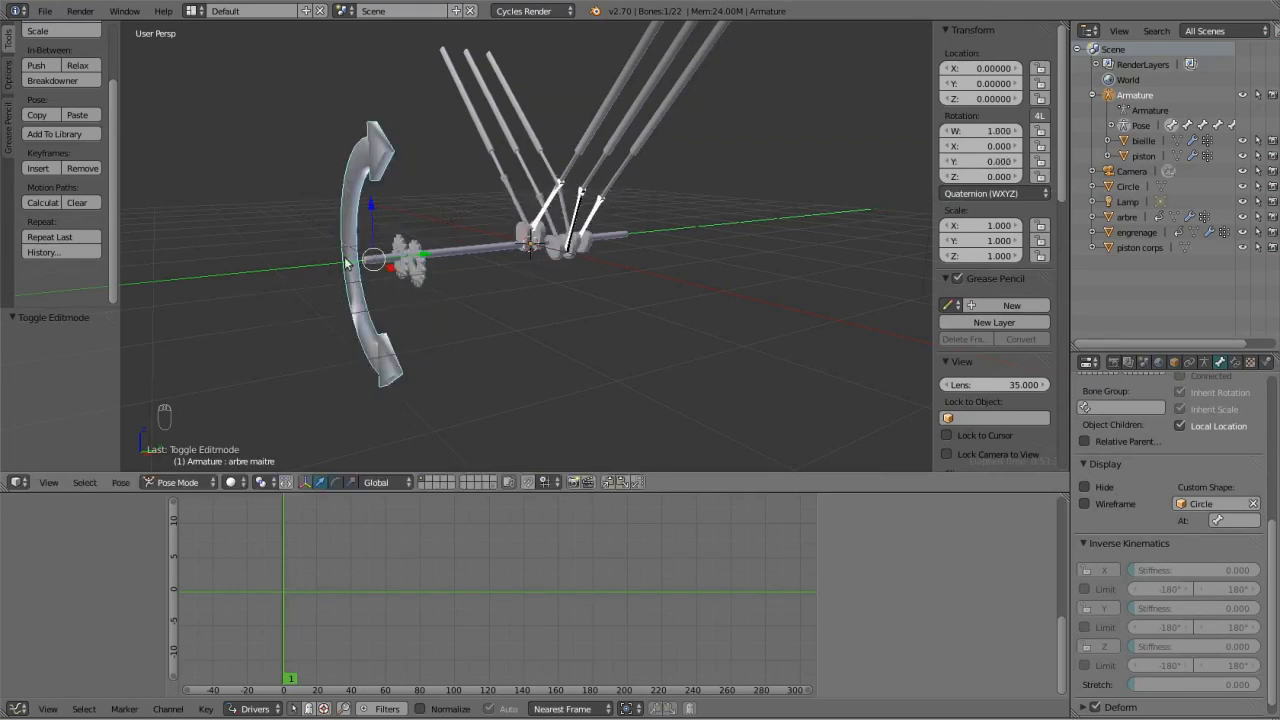
scroll(307, 276, "up", 5)
middle_click_drag(307, 276, 425, 297)
key("Tab")
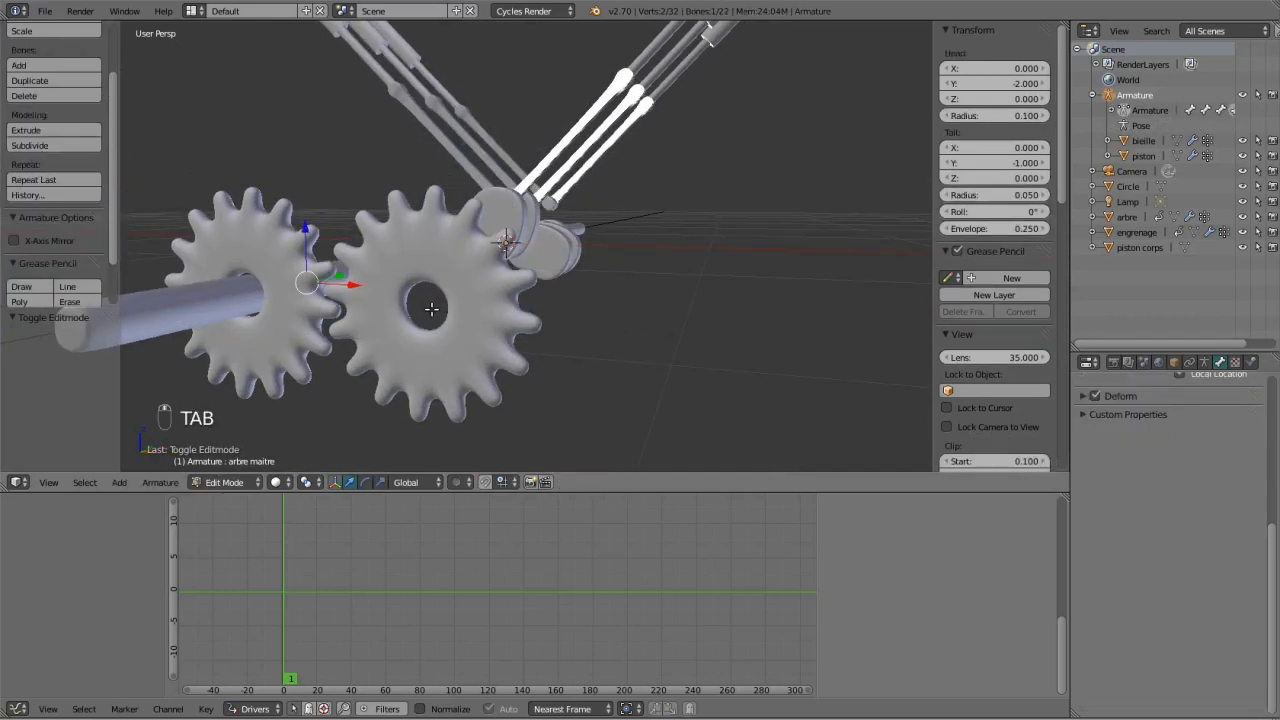
key("Tab")
right_click(432, 310)
key("Tab")
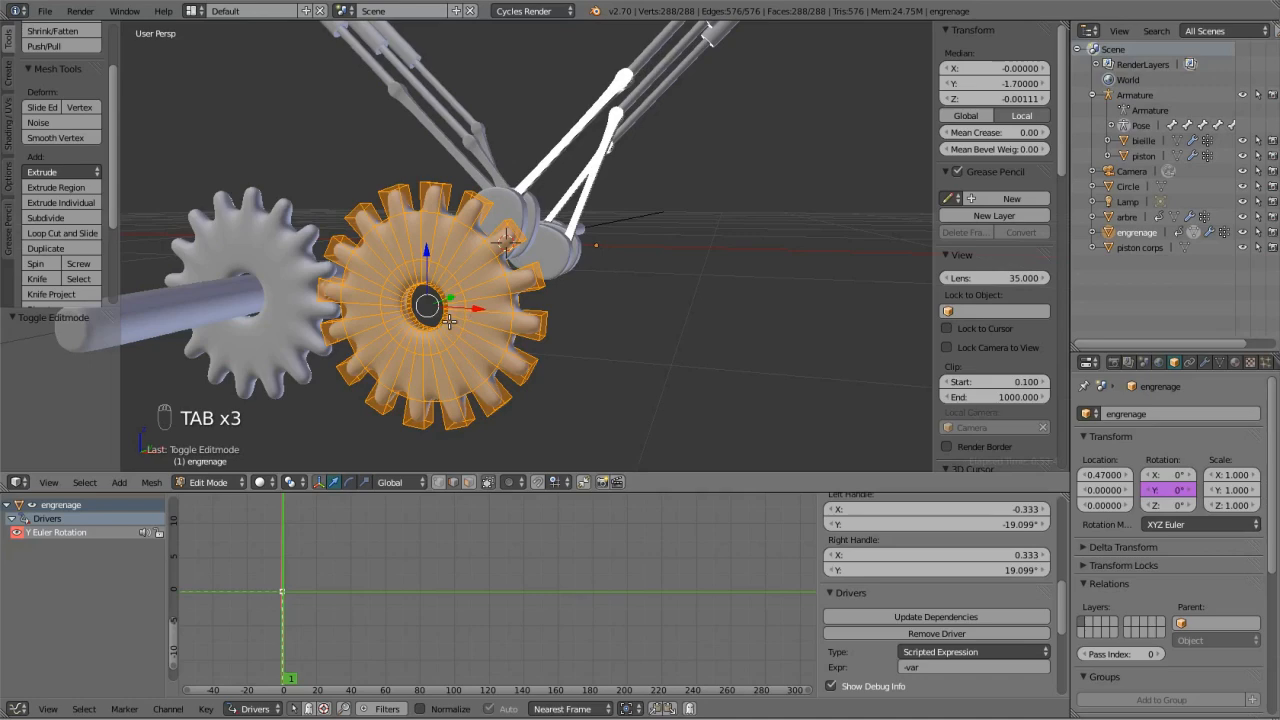
key("shift+a")
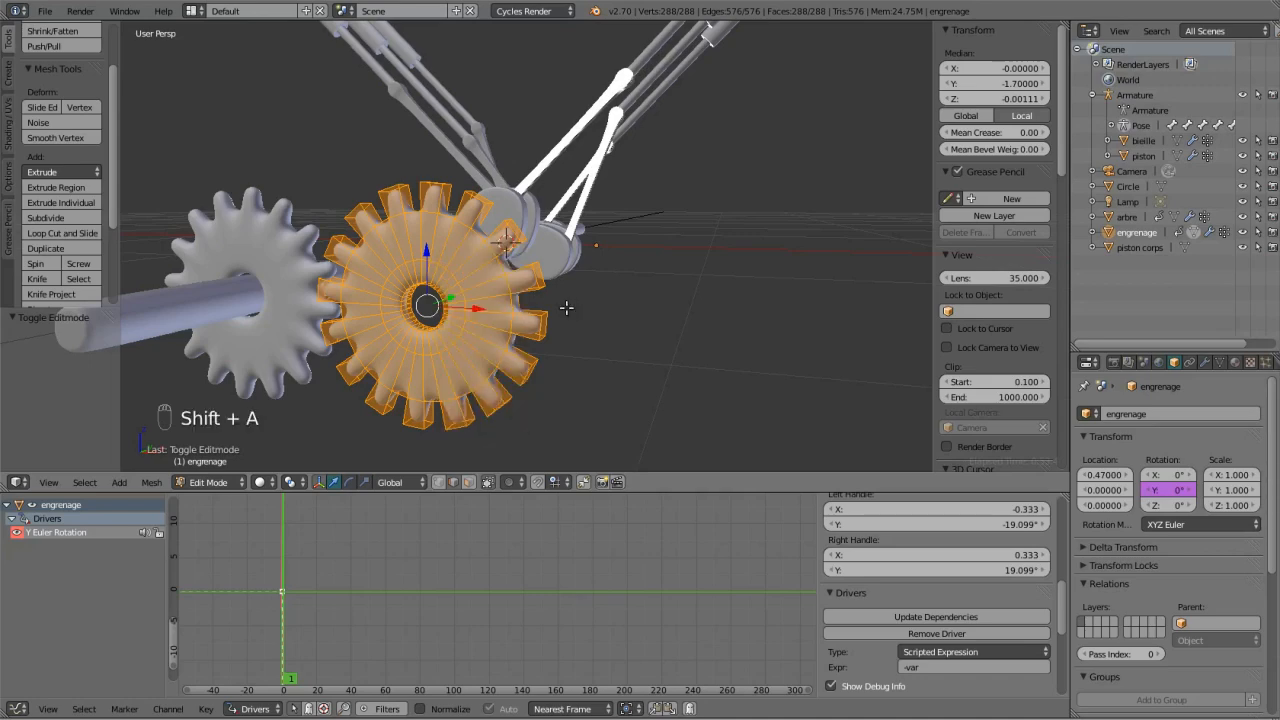
key("Tab")
Add a mesh circle with 16 vertices at the crankshaft's origin.
middle_click_drag(535, 310, 460, 346)
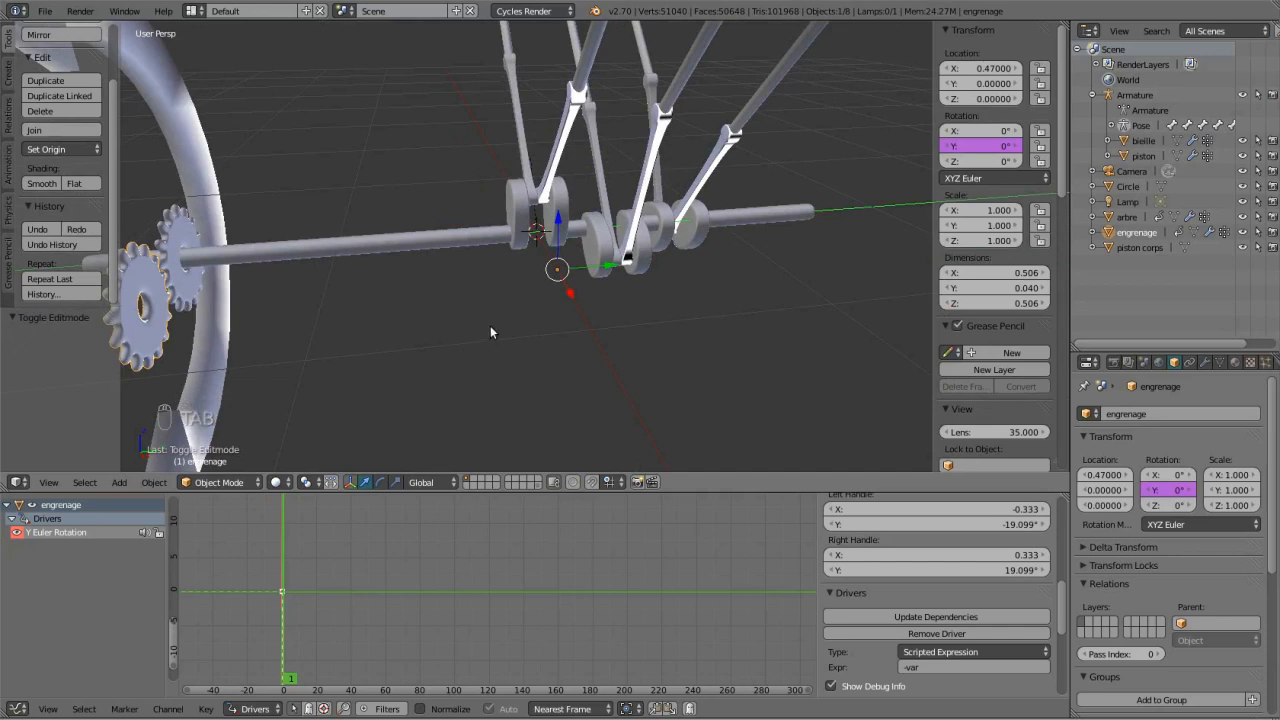
key("shift+a")
mouse_move(490, 329)
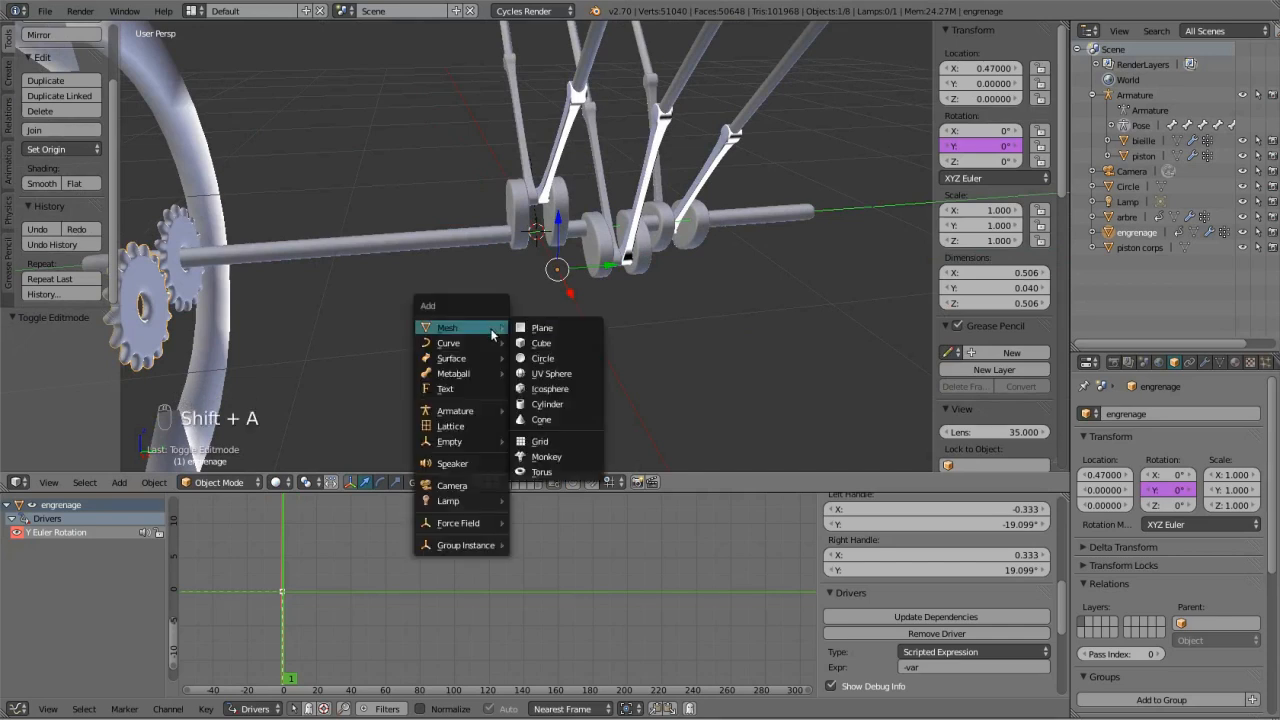
left_click(535, 357)
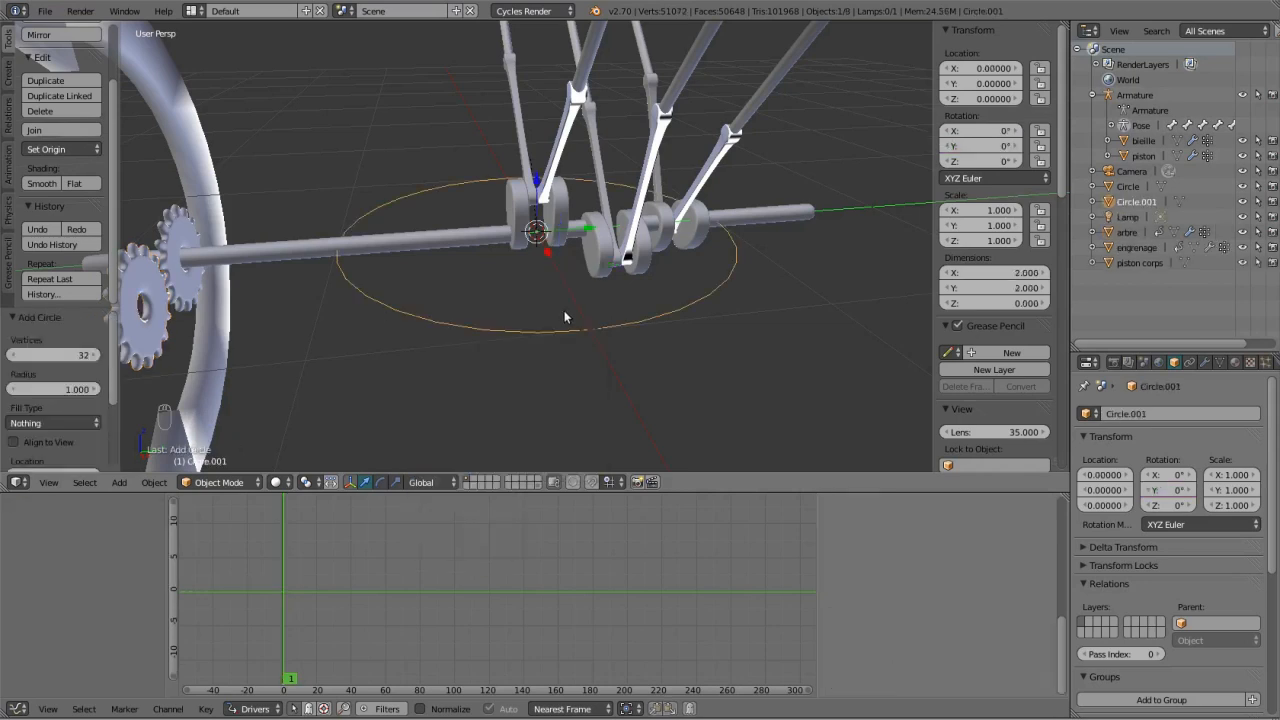
type("16")
key("Return")
Extrude every second edge of the new circle outward, scaled to 1.5, to form eight gear teeth.
key("KP_7")
key("z")
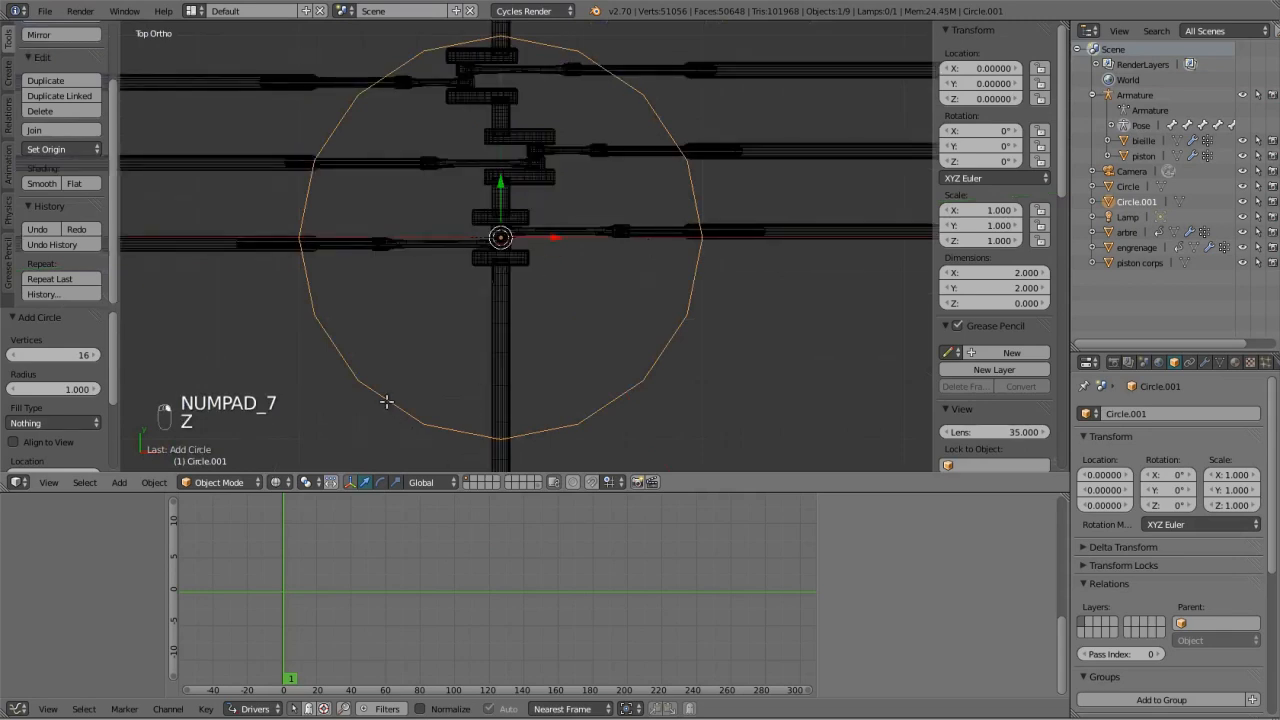
key("Tab")
right_click(306, 272, "shift")
right_click(335, 130, "shift")
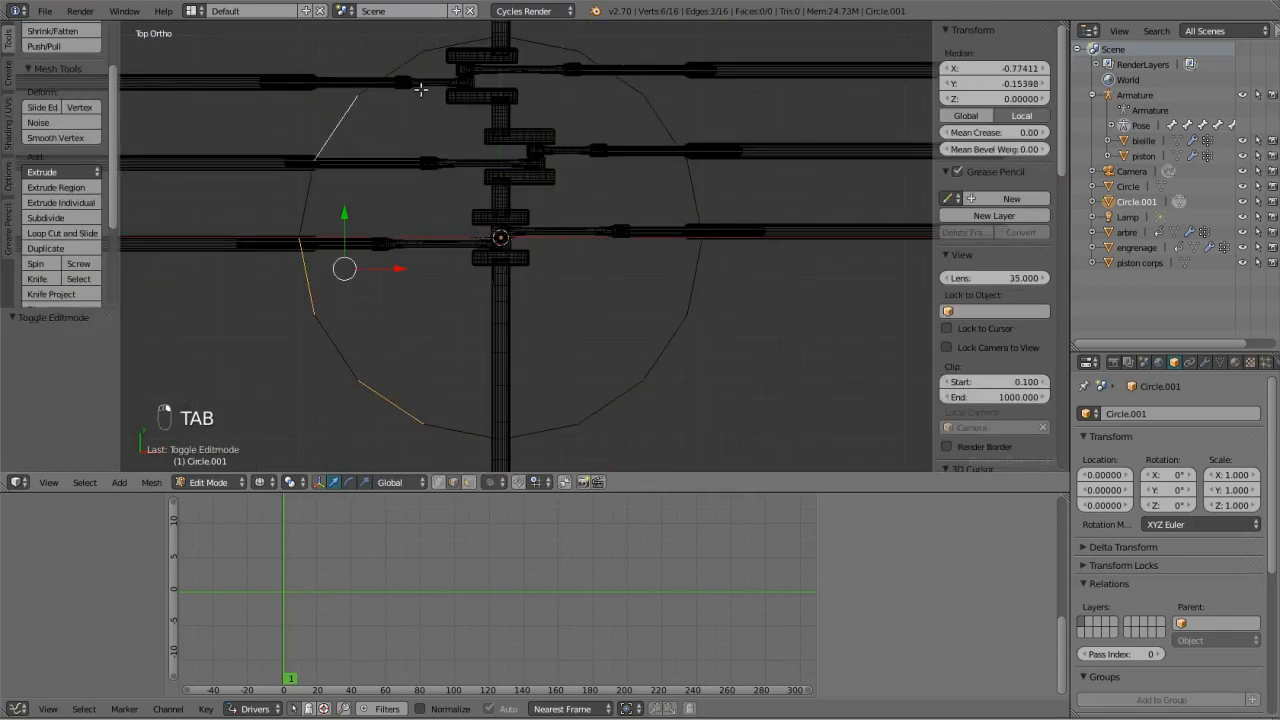
right_click(461, 42, "shift")
right_click(605, 58, "shift")
right_click(701, 188, "shift")
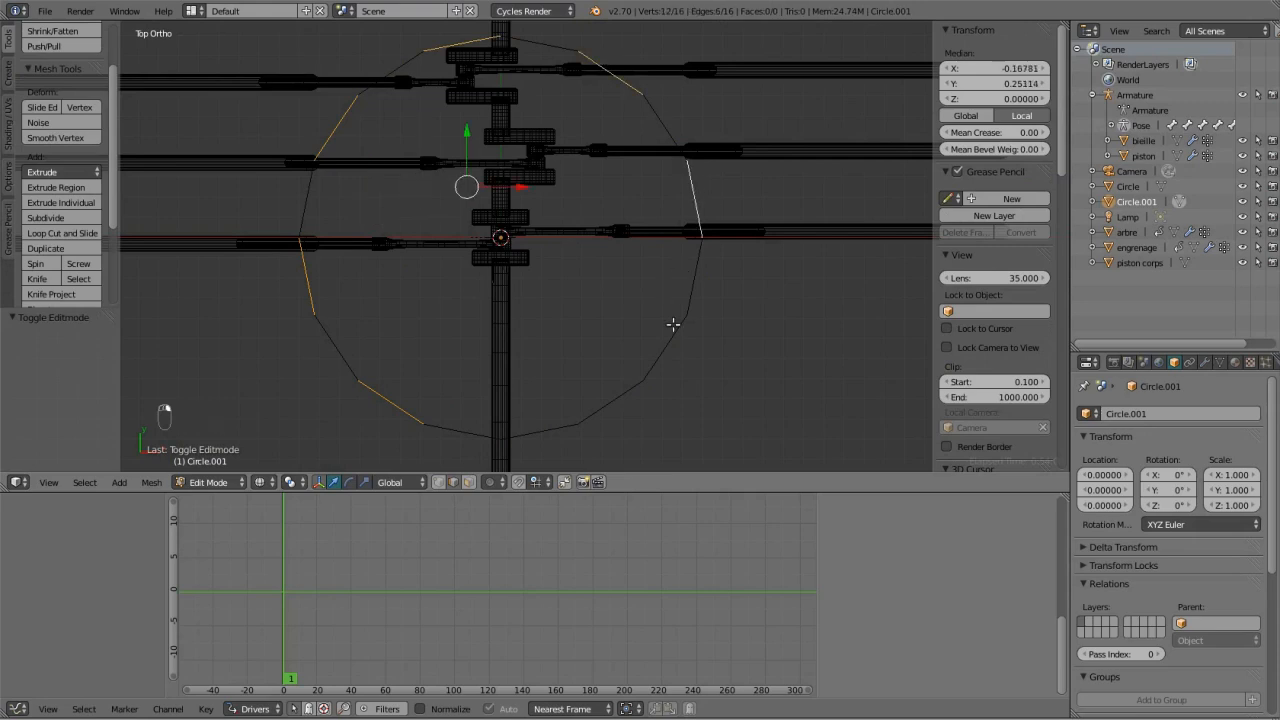
right_click(672, 325, "shift")
right_click(538, 428, "shift")
key("e")
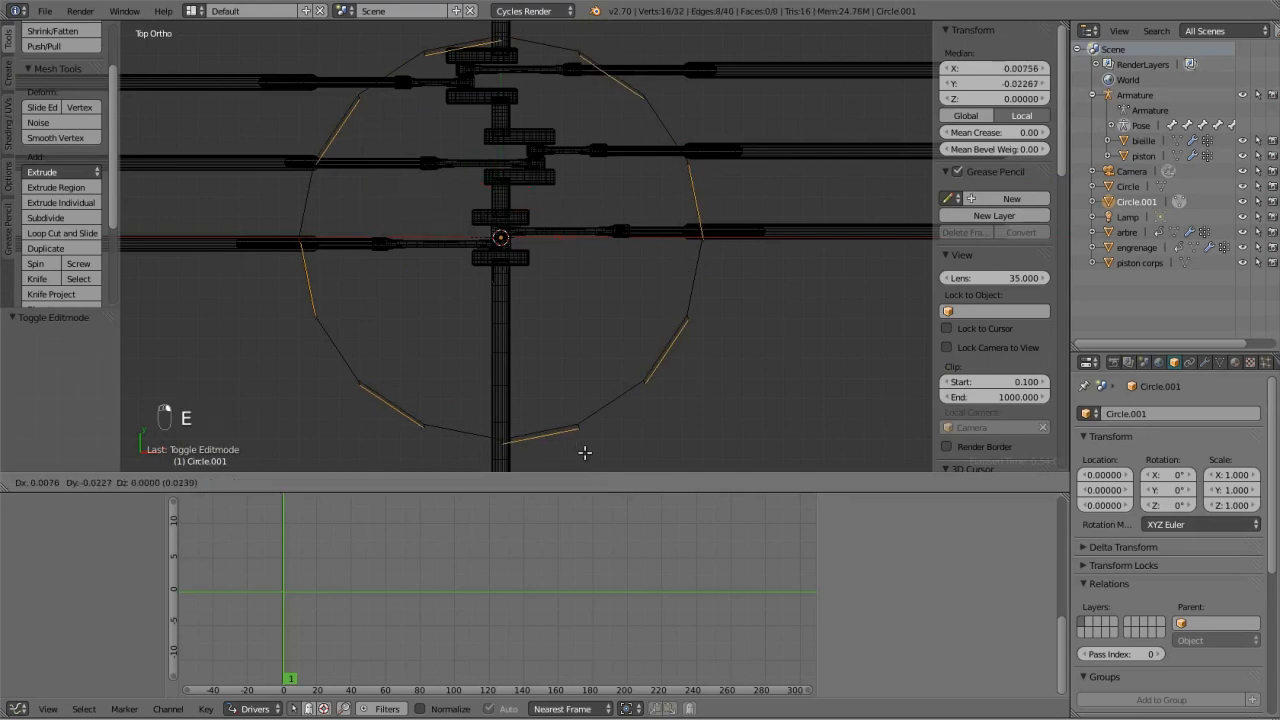
key("s")
left_click(615, 77)
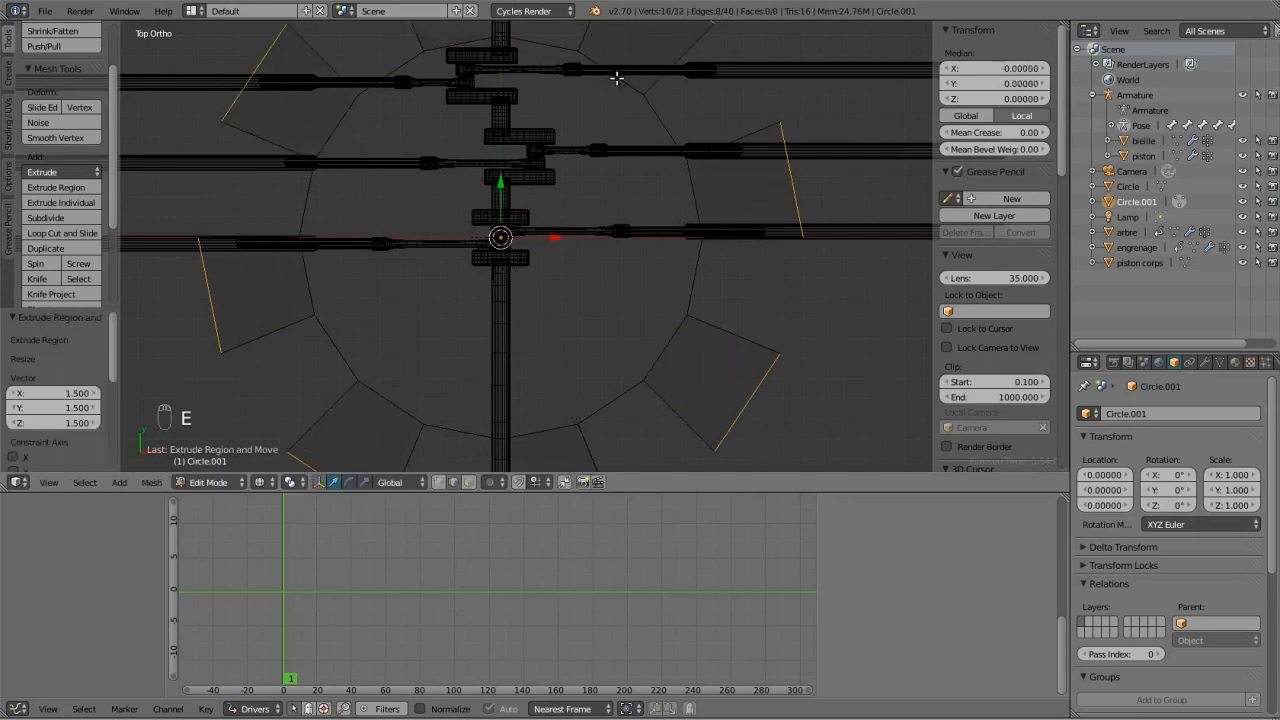
Extrude the whole flat gear outline 0.4 upward along Z.
key("a")
key("a")
key("a")
scroll(442, 167, "down", 2)
key("KP_1")
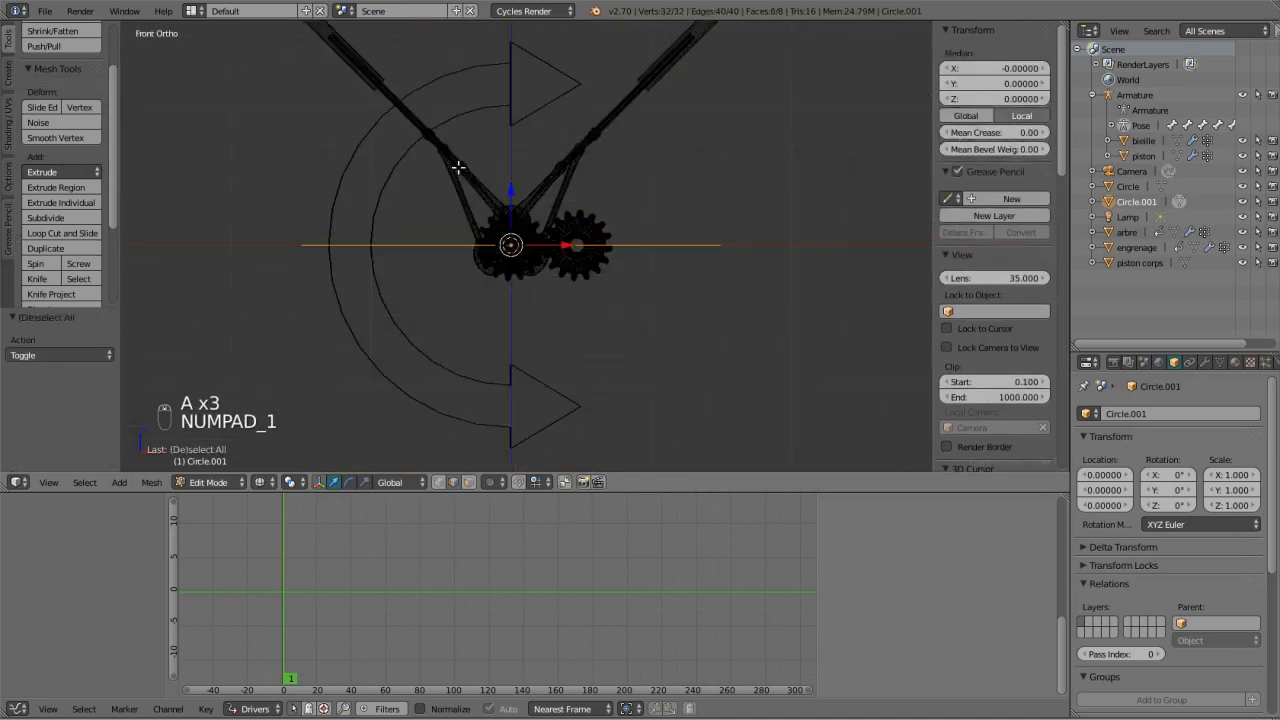
key("e")
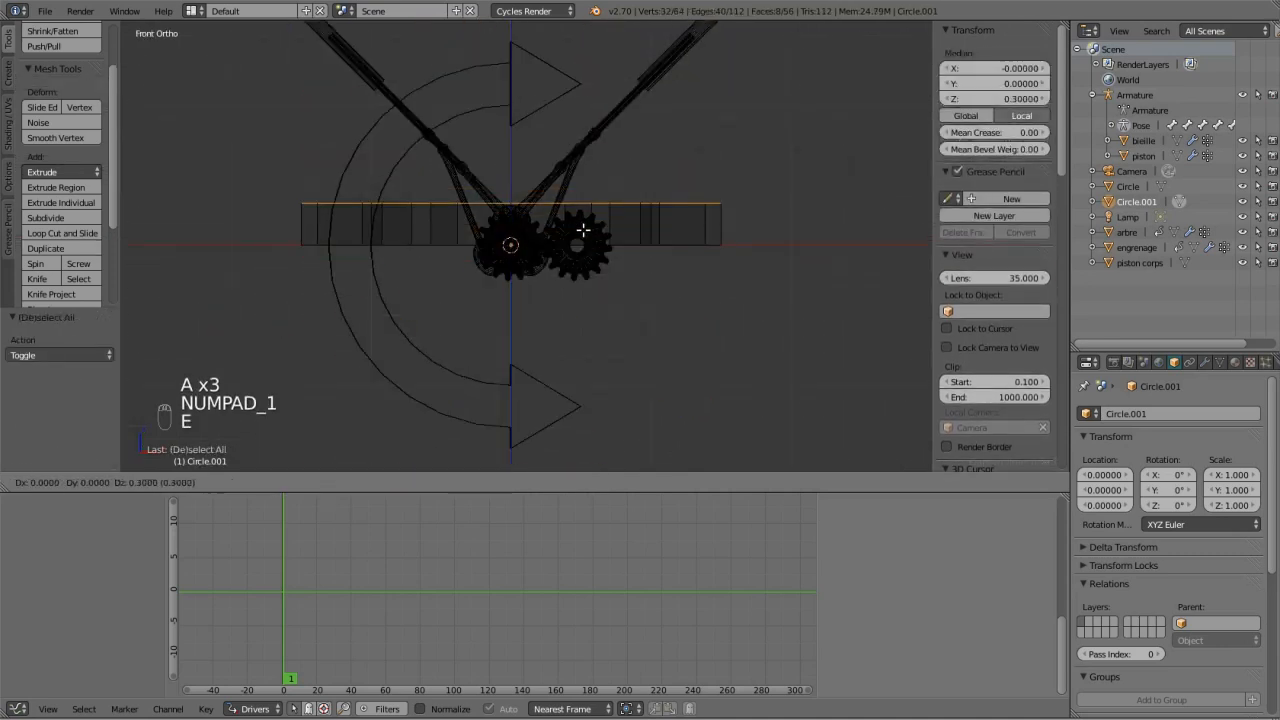
left_click(582, 219)
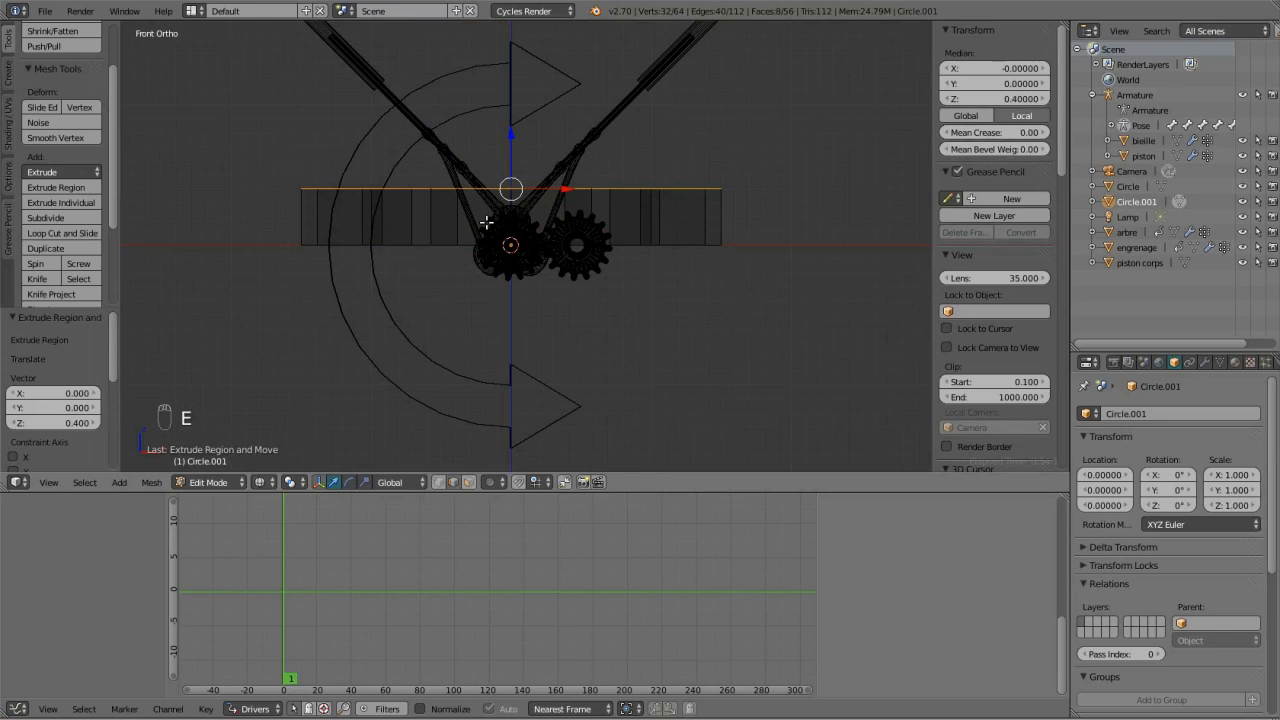
key("KP_7")
key("a")
key("a")
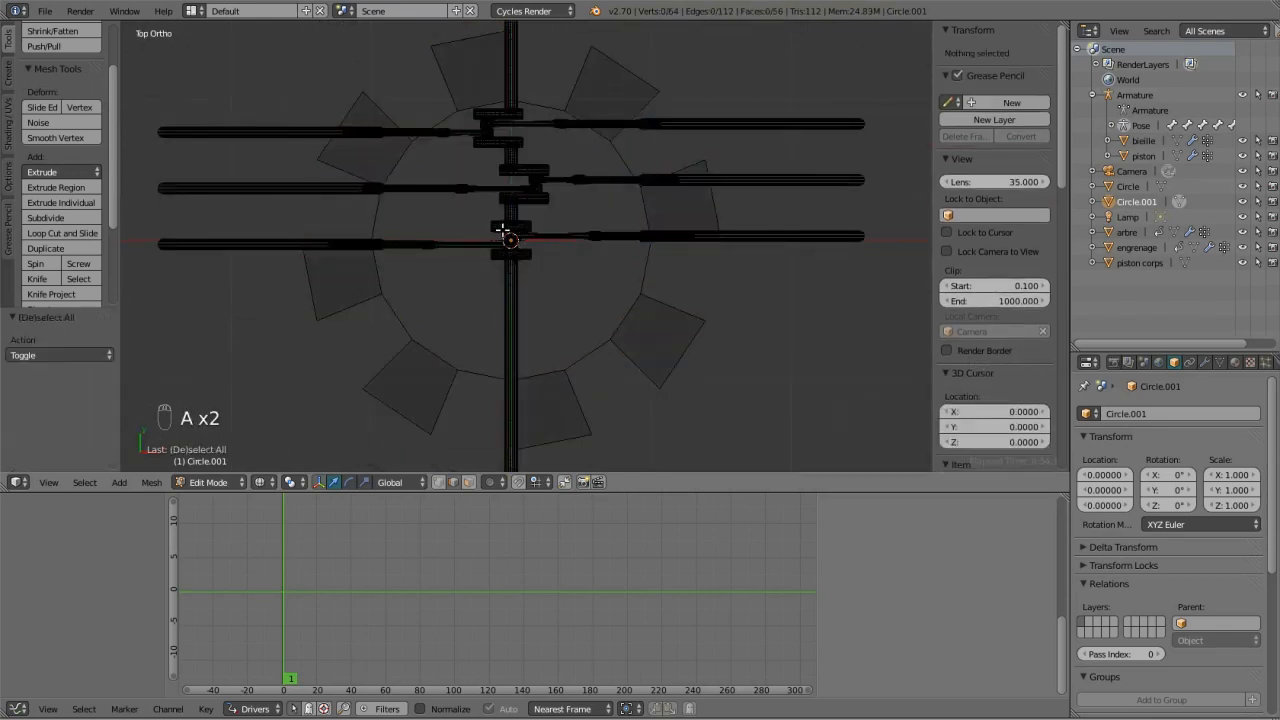
key("c")
left_click(510, 240)
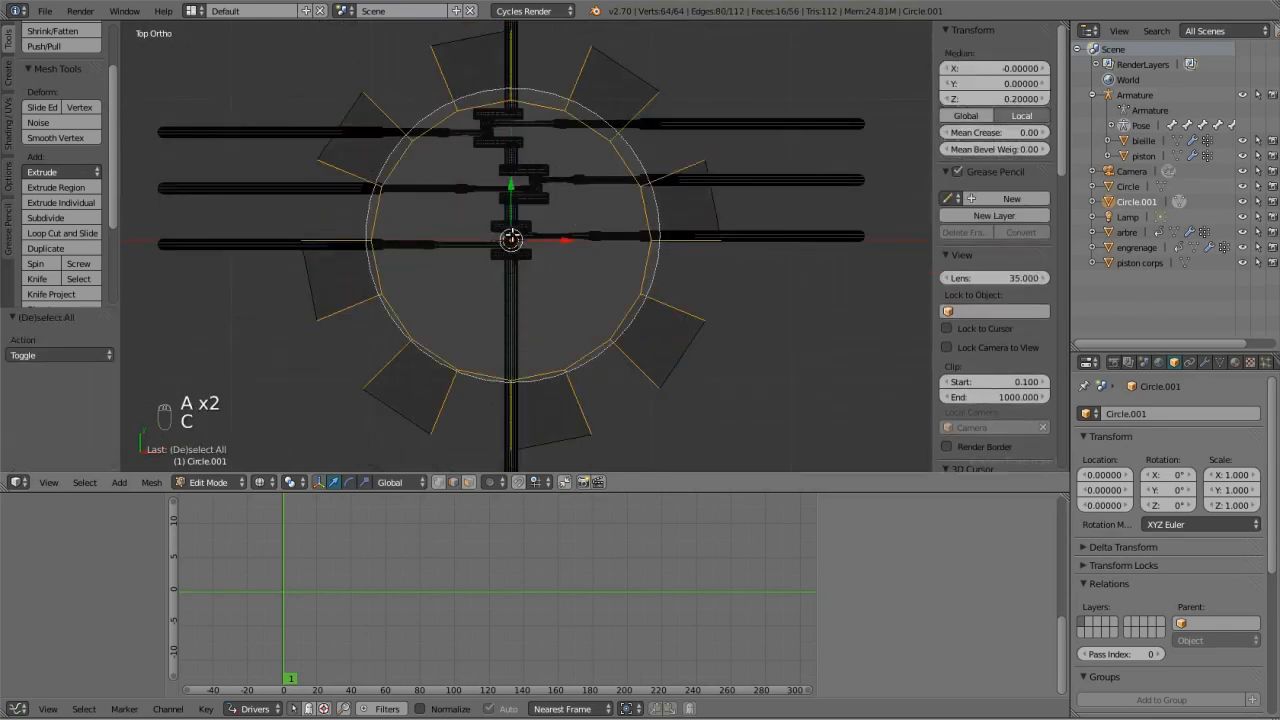
right_click(455, 380)
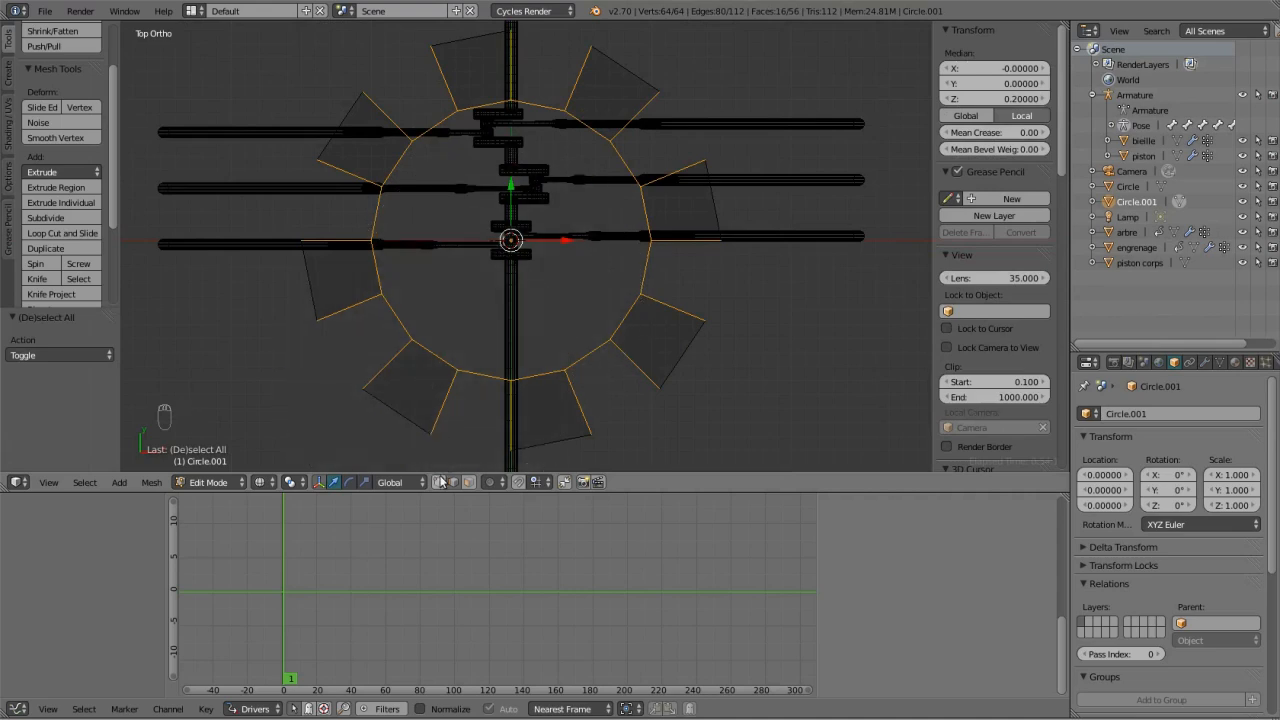
key("a")
Extrude the upper loop of the gear's ring inward, scaled to 0.5.
key("c")
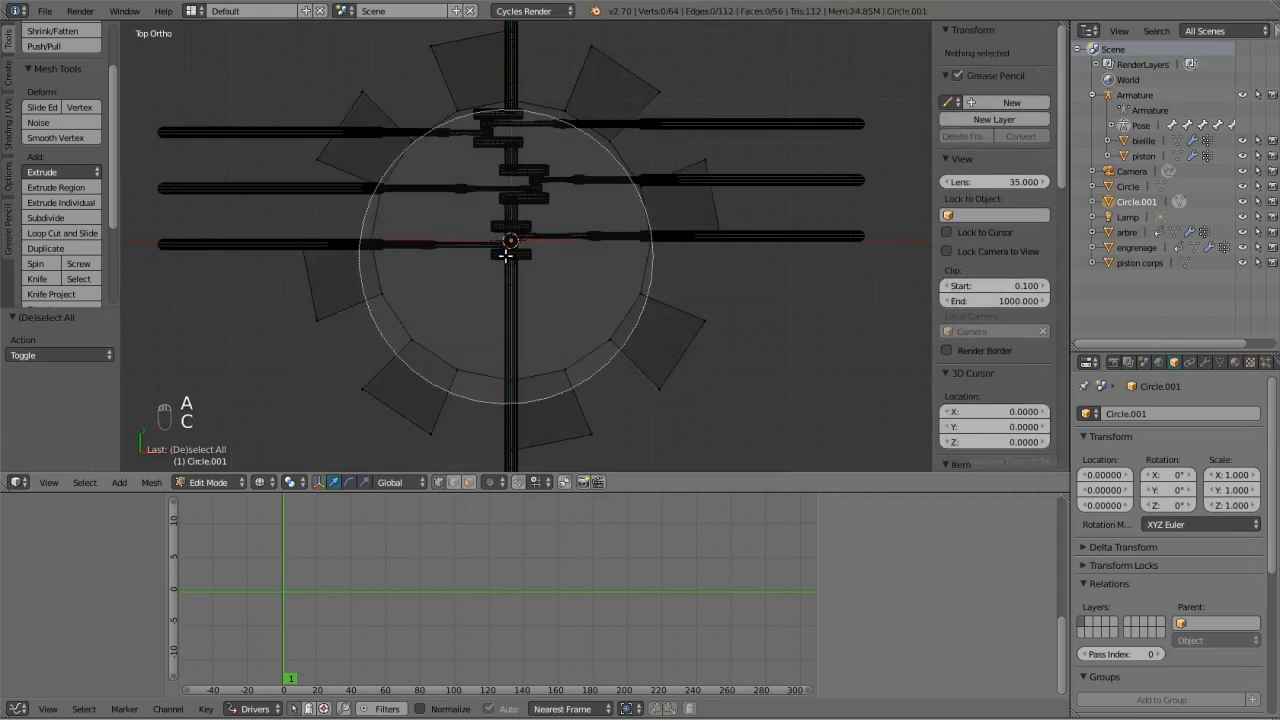
scroll(508, 250, "down", 3)
scroll(508, 250, "up", 4)
left_click(510, 240)
right_click(510, 240)
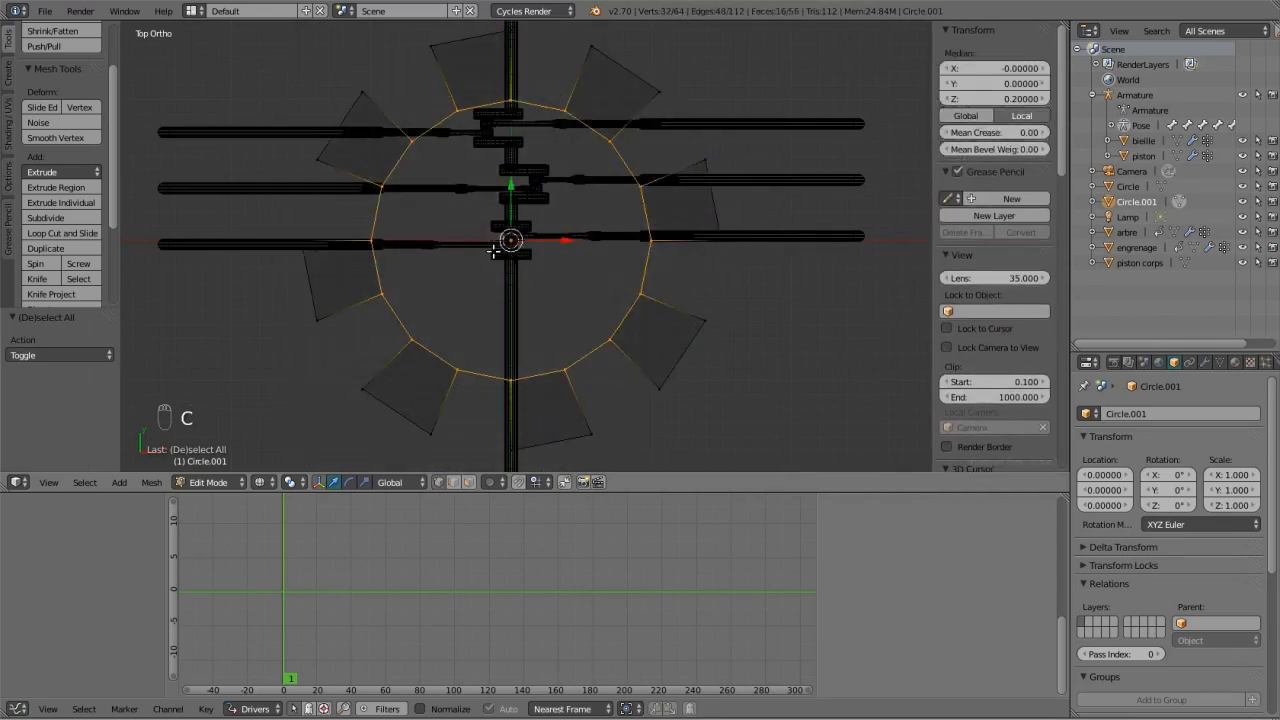
key("KP_1")
key("b")
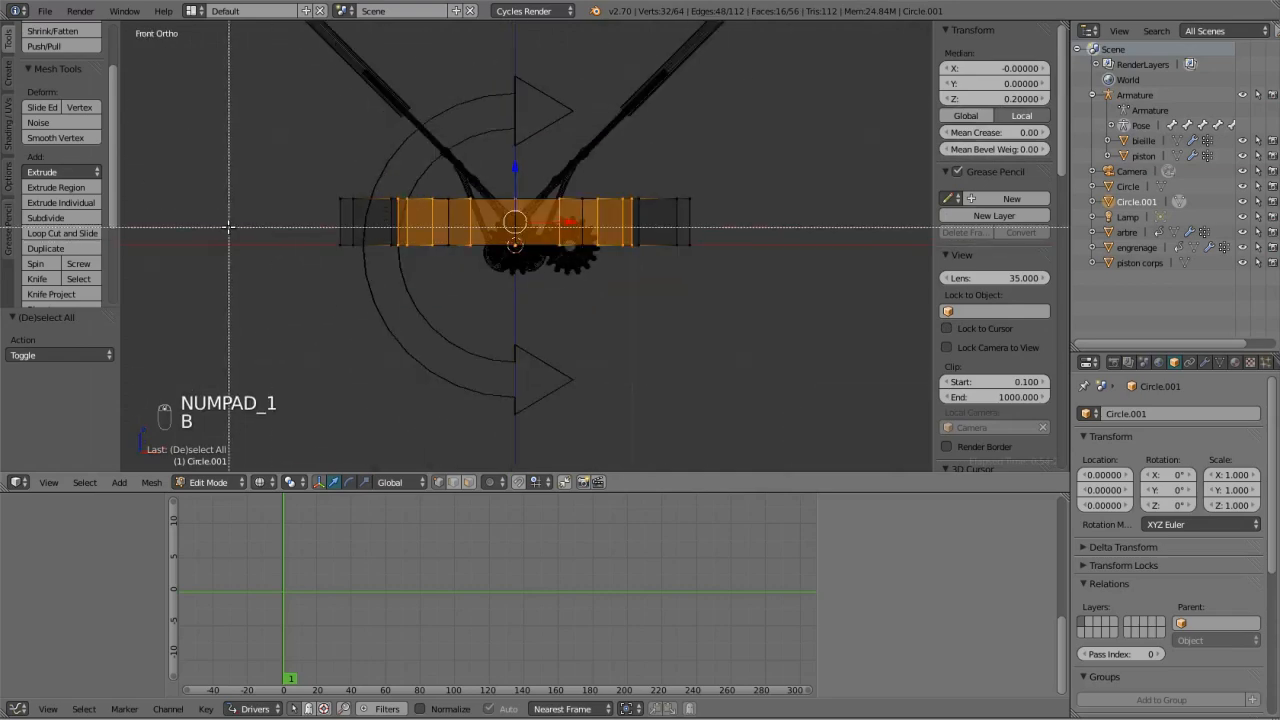
middle_click_drag(228, 226, 804, 256)
middle_click_drag(665, 275, 604, 342)
type("e")
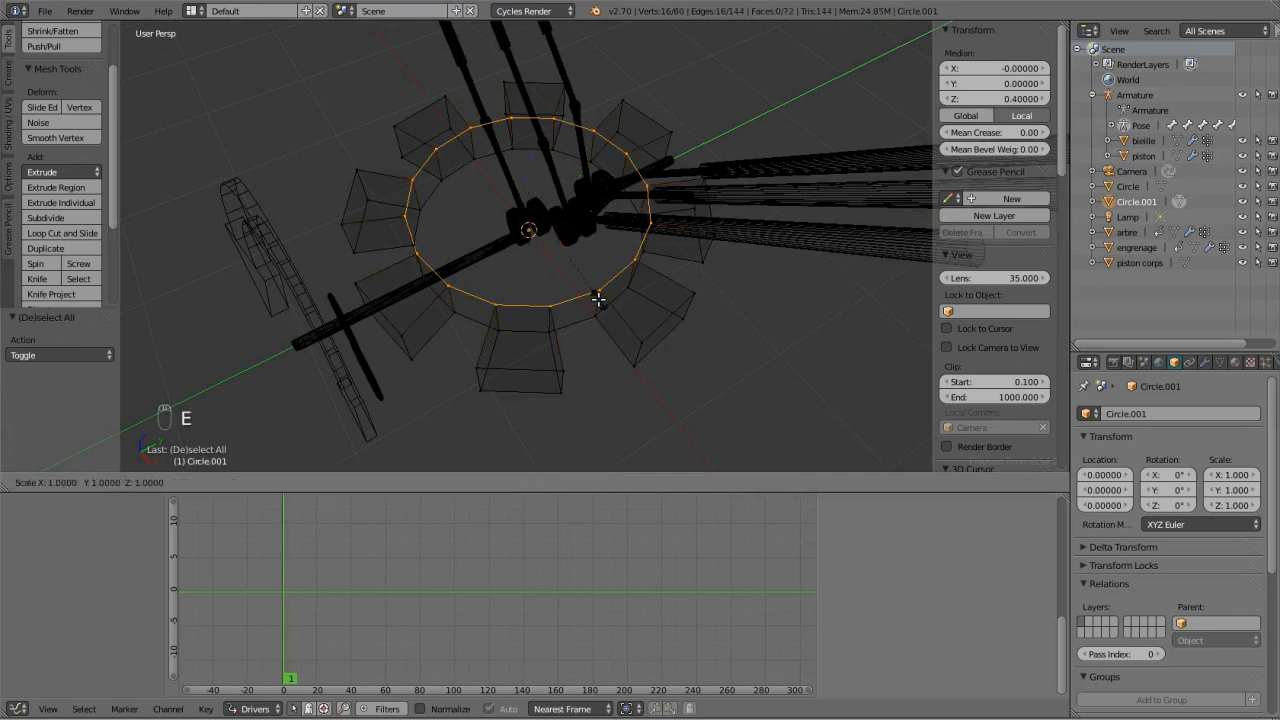
type("s.5")
key("Return")
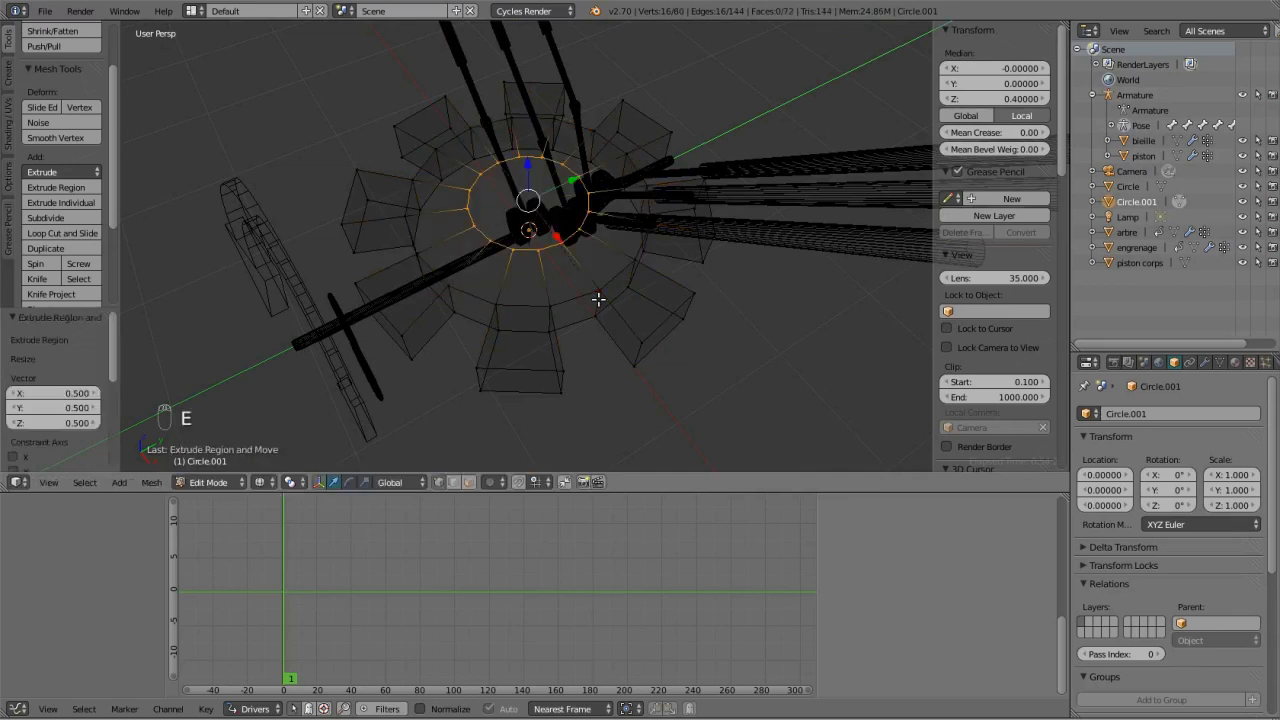
type("es.")
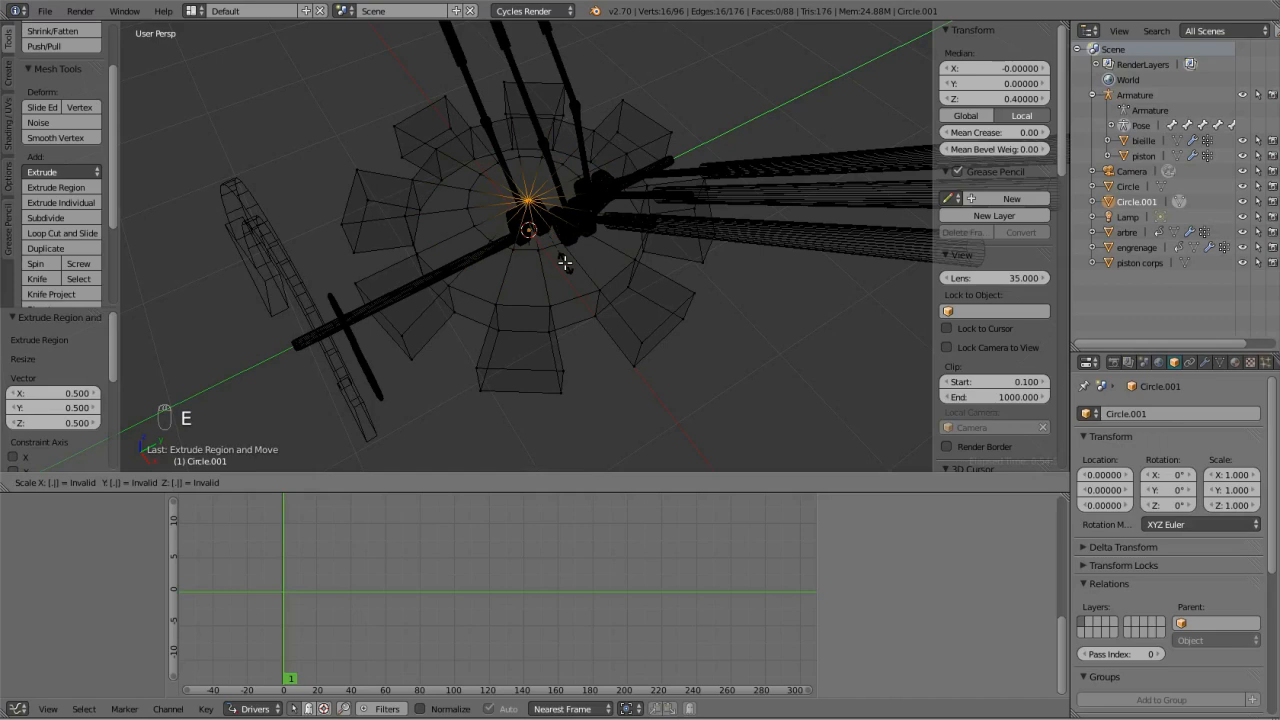
key("Escape")
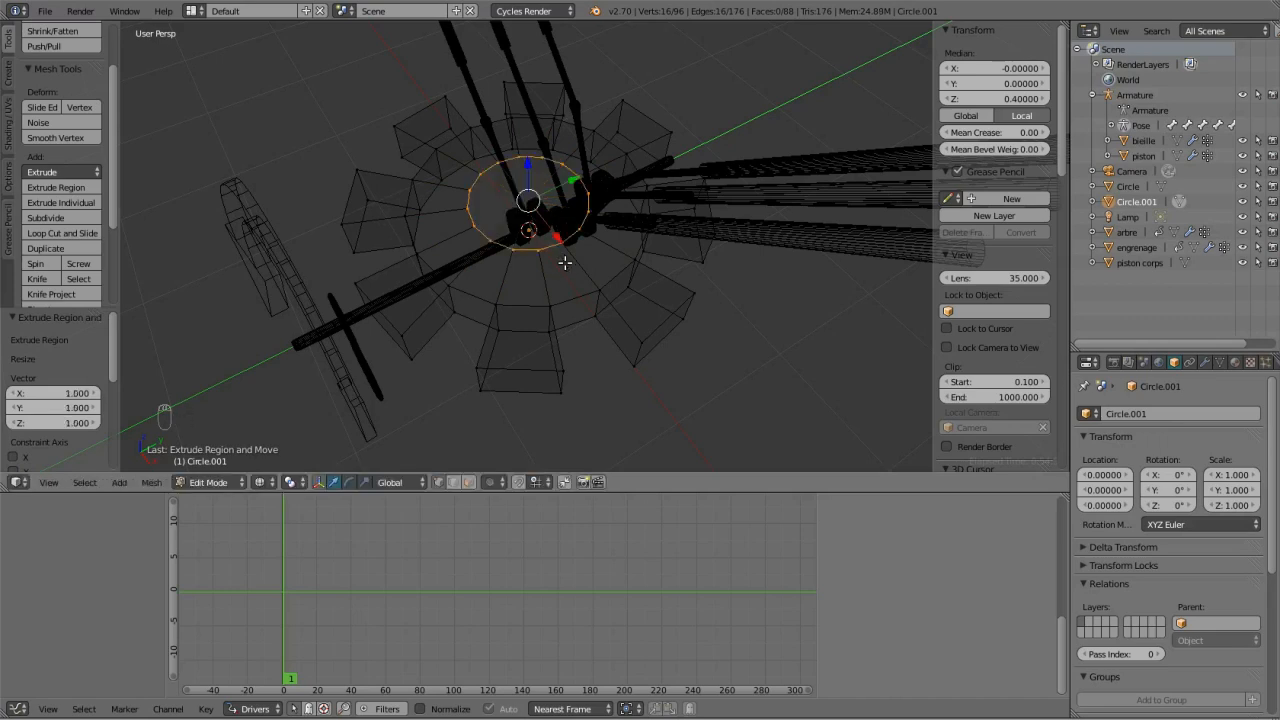
key("ctrl+z")
Extrude the lower base loop of the gear's ring inward, scaled to 0.5.
middle_click_drag(461, 330, 493, 154)
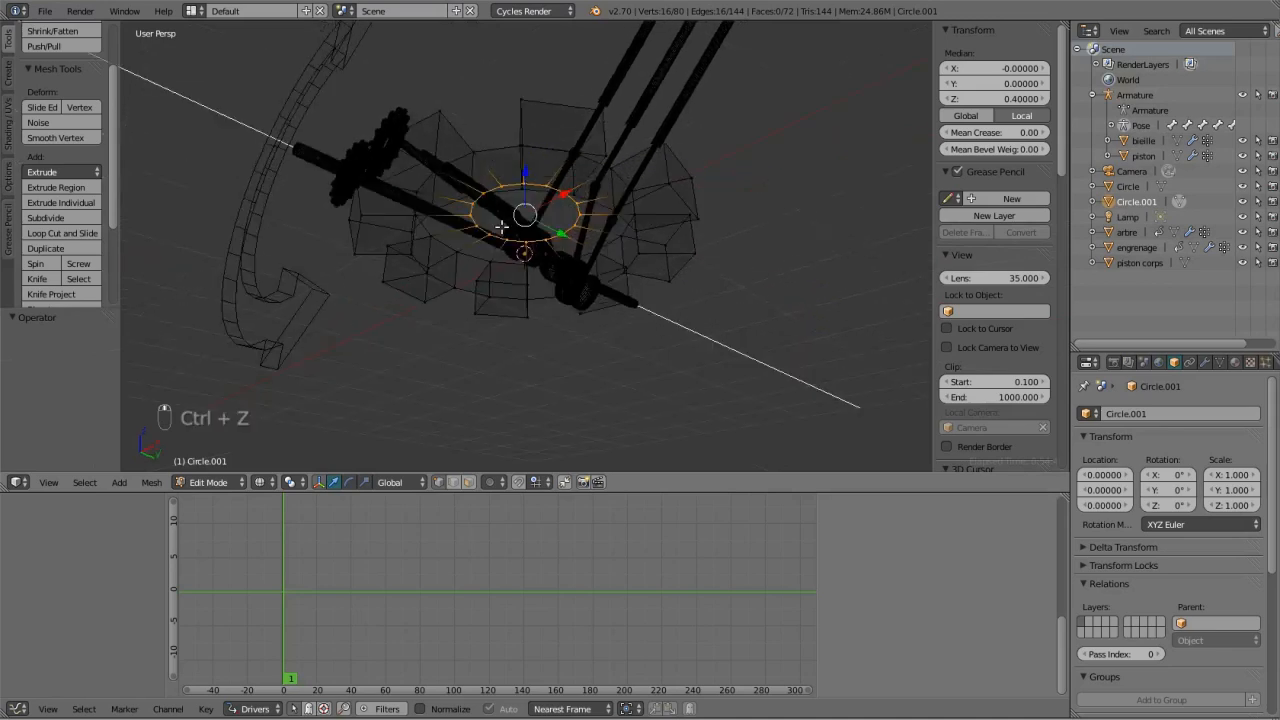
key("KP_7")
key("a")
key("a")
key("c")
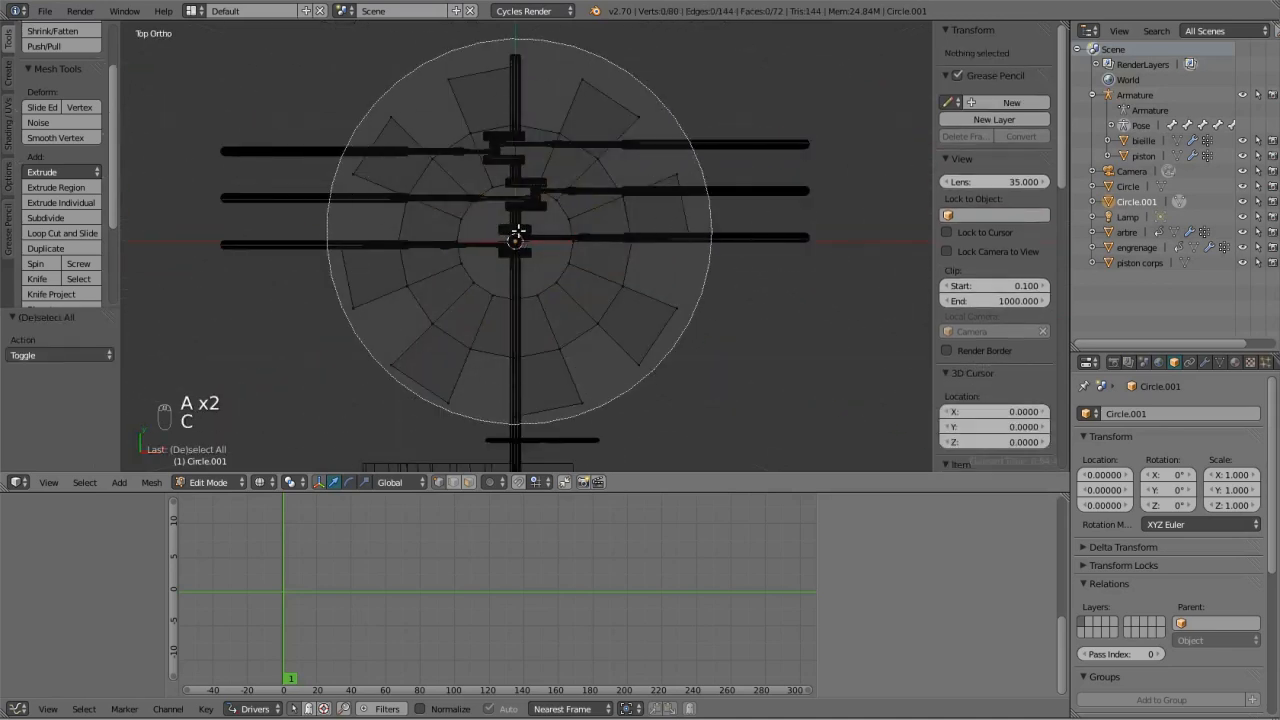
scroll(516, 237, "up", 3)
left_click(516, 240)
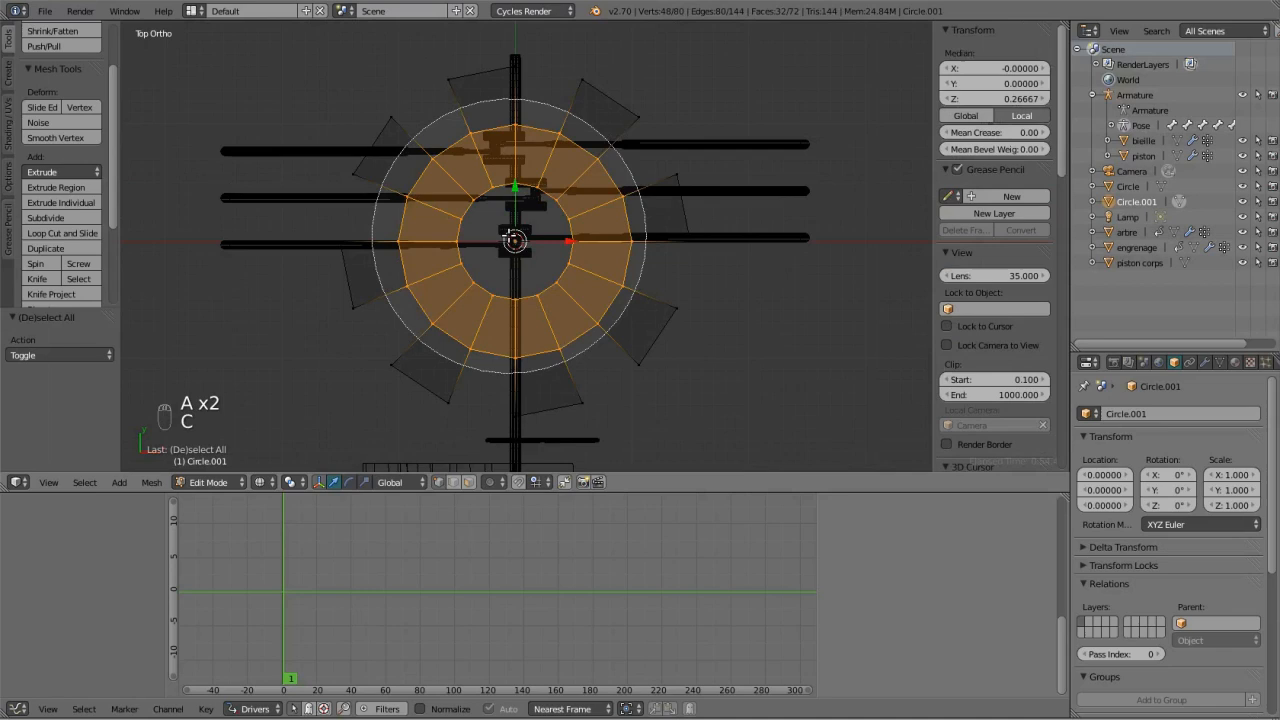
right_click(541, 244)
key("KP_1")
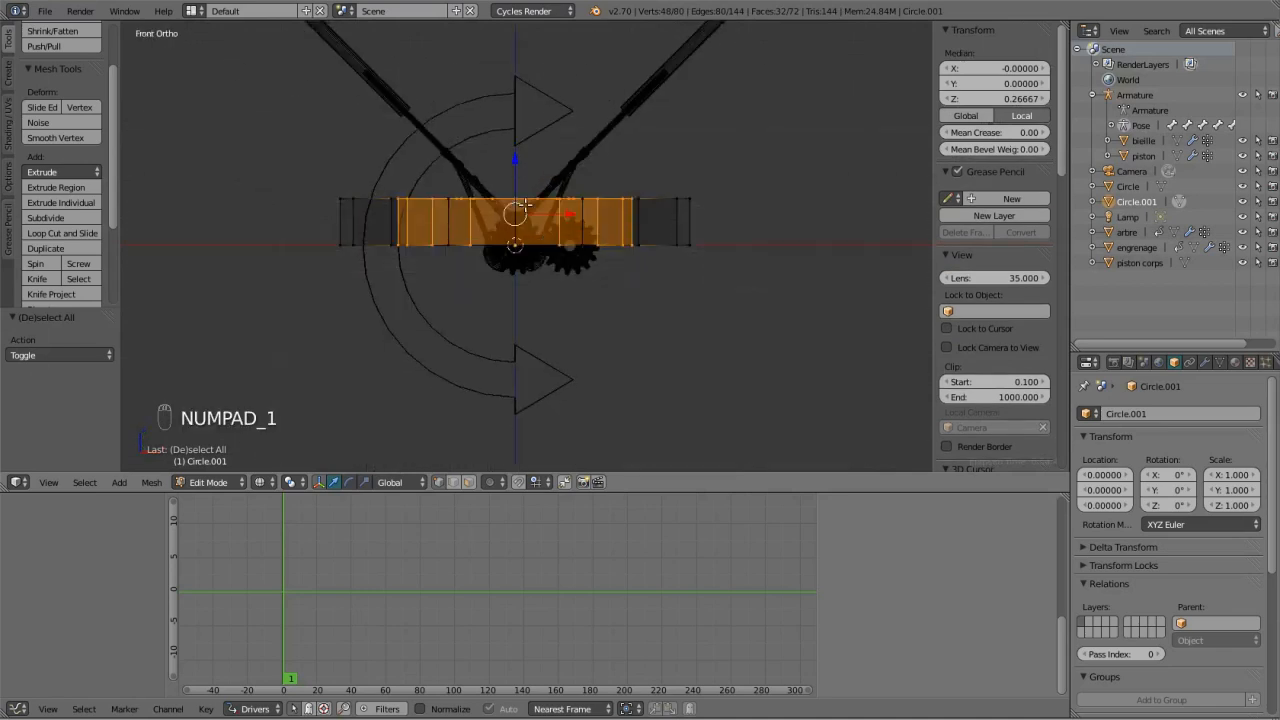
key("b")
left_click_drag(222, 113, 754, 219)
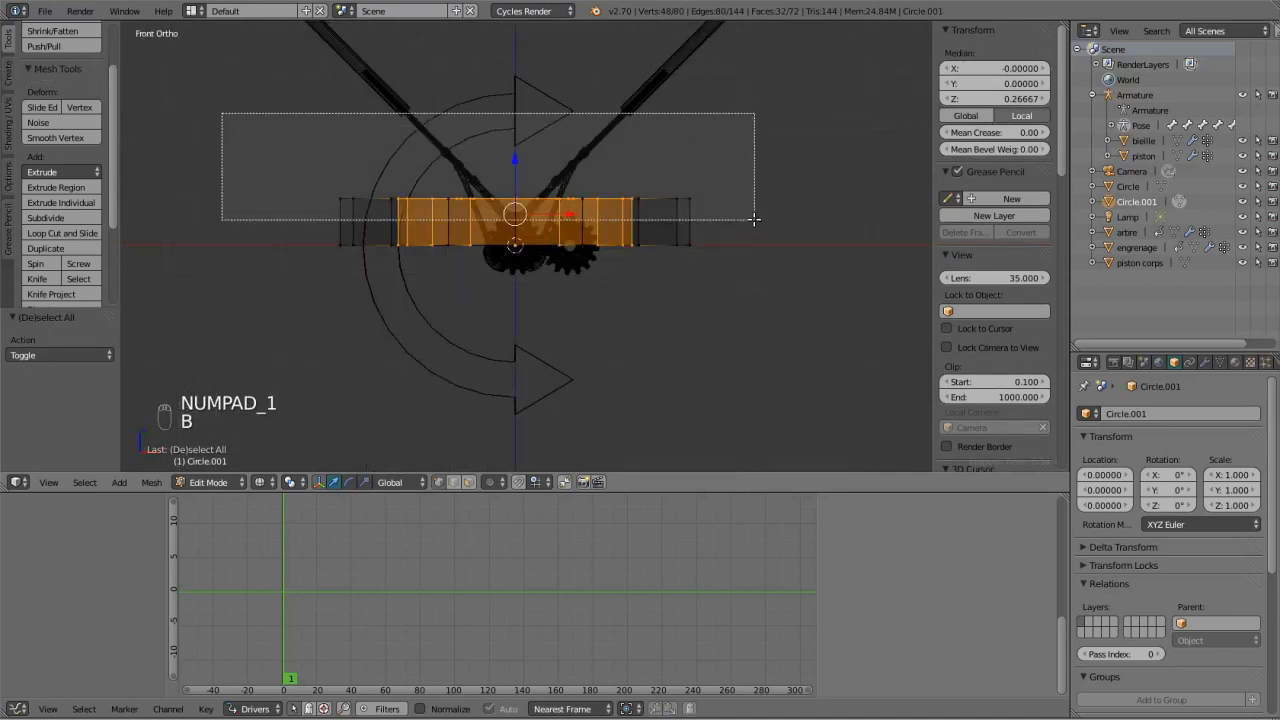
middle_click_drag(754, 219, 754, 219)
key("e")
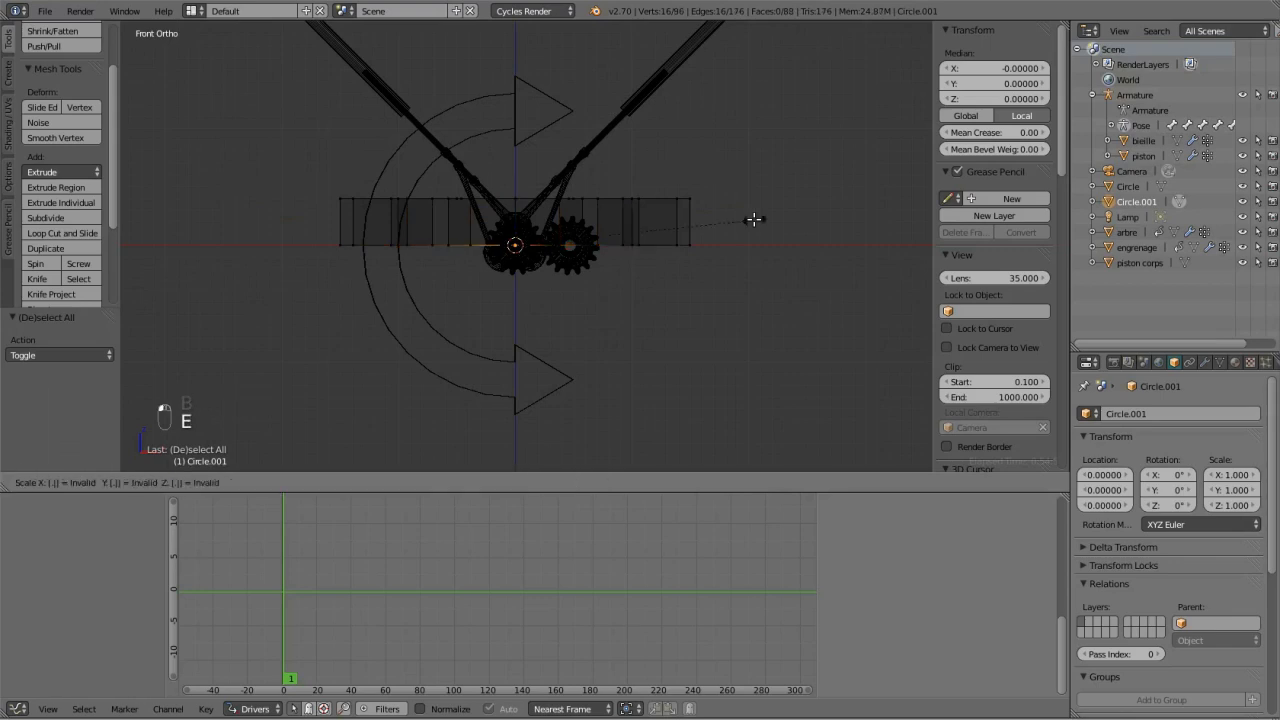
left_click(754, 219)
Bridge the upper and lower inner edge loops to close the wall of the gear's central hole.
middle_click_drag(479, 346, 458, 176)
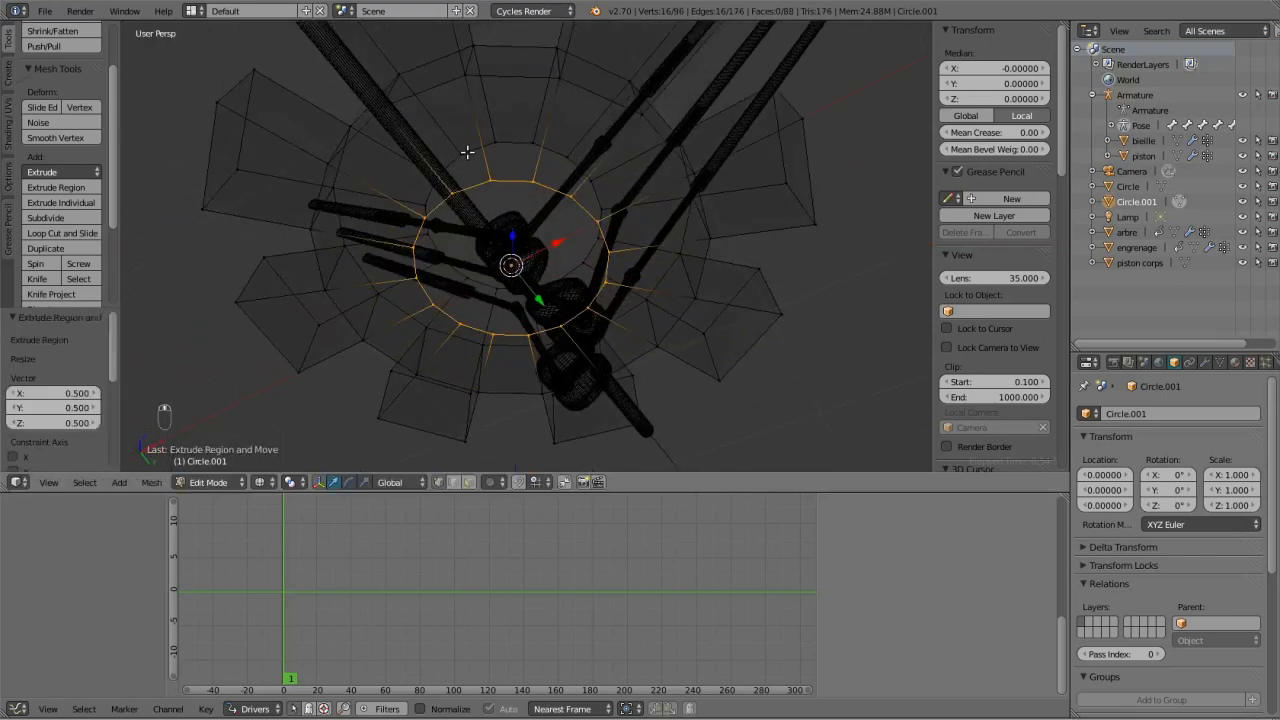
right_click(467, 152, "alt+shift")
key("w")
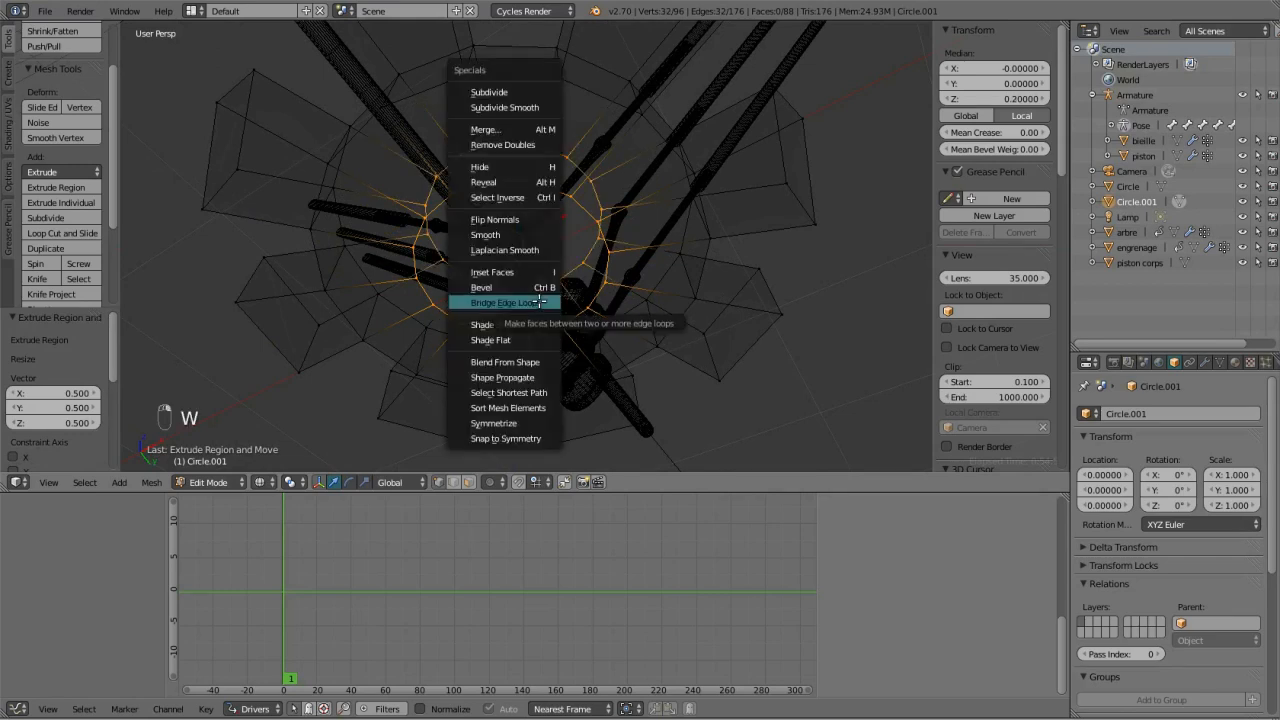
left_click(525, 301)
key("a")
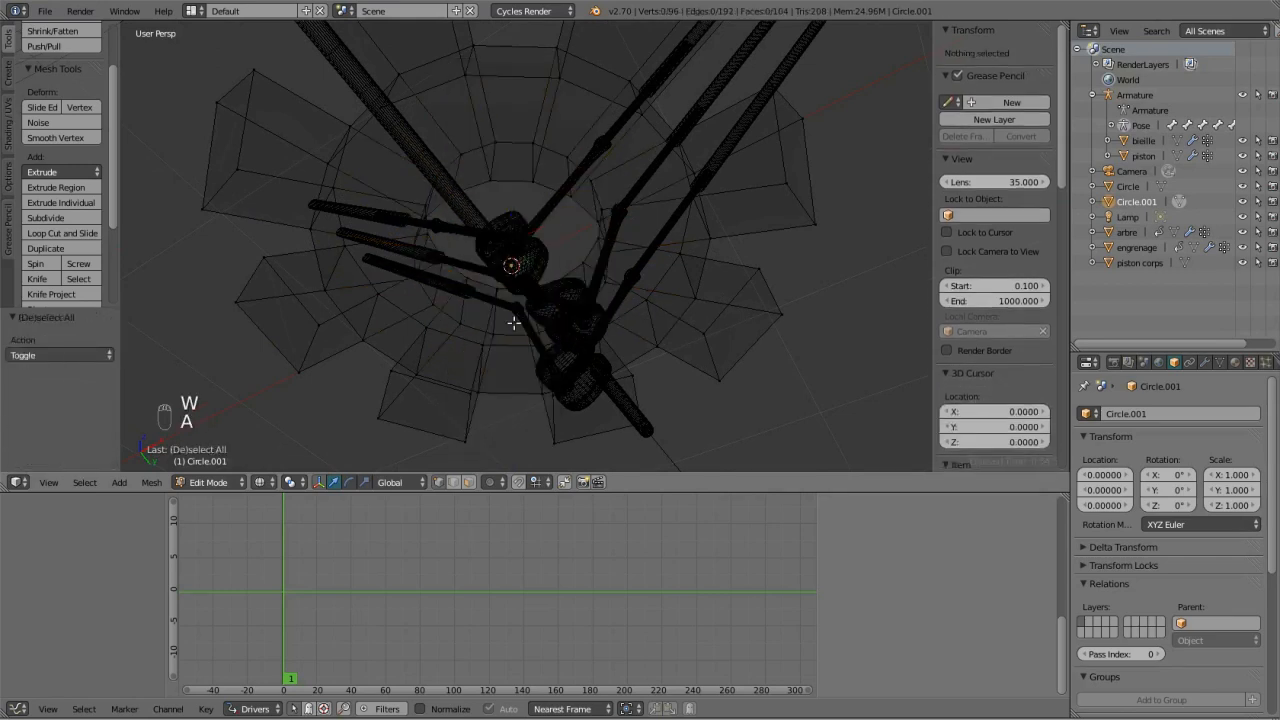
Select the gear's interior faces and delete them as faces.
left_click(151, 483)
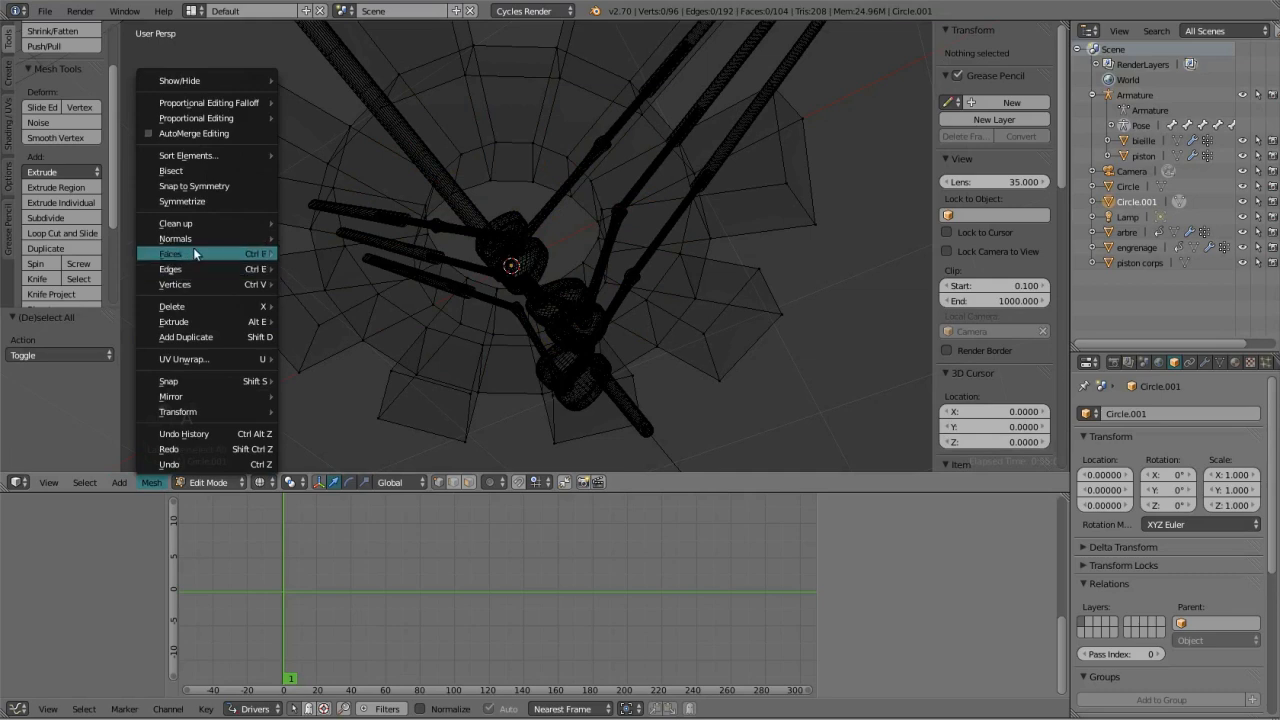
left_click(85, 482)
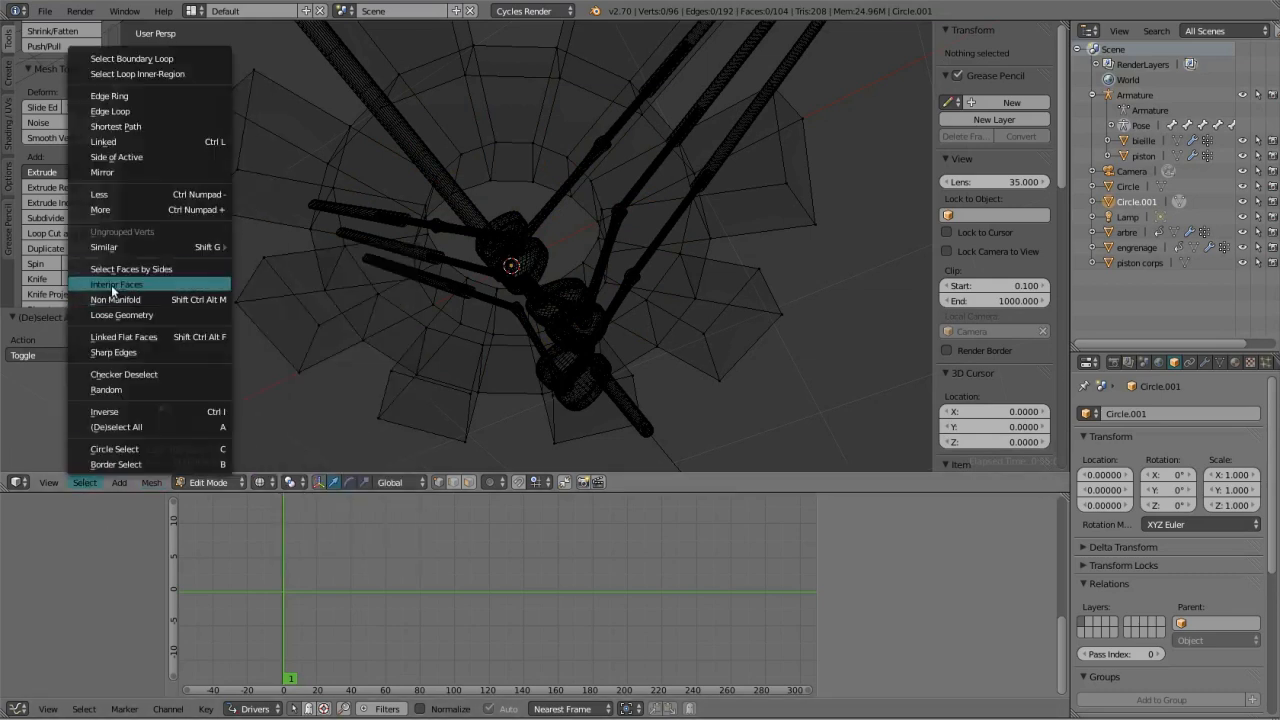
left_click(114, 284)
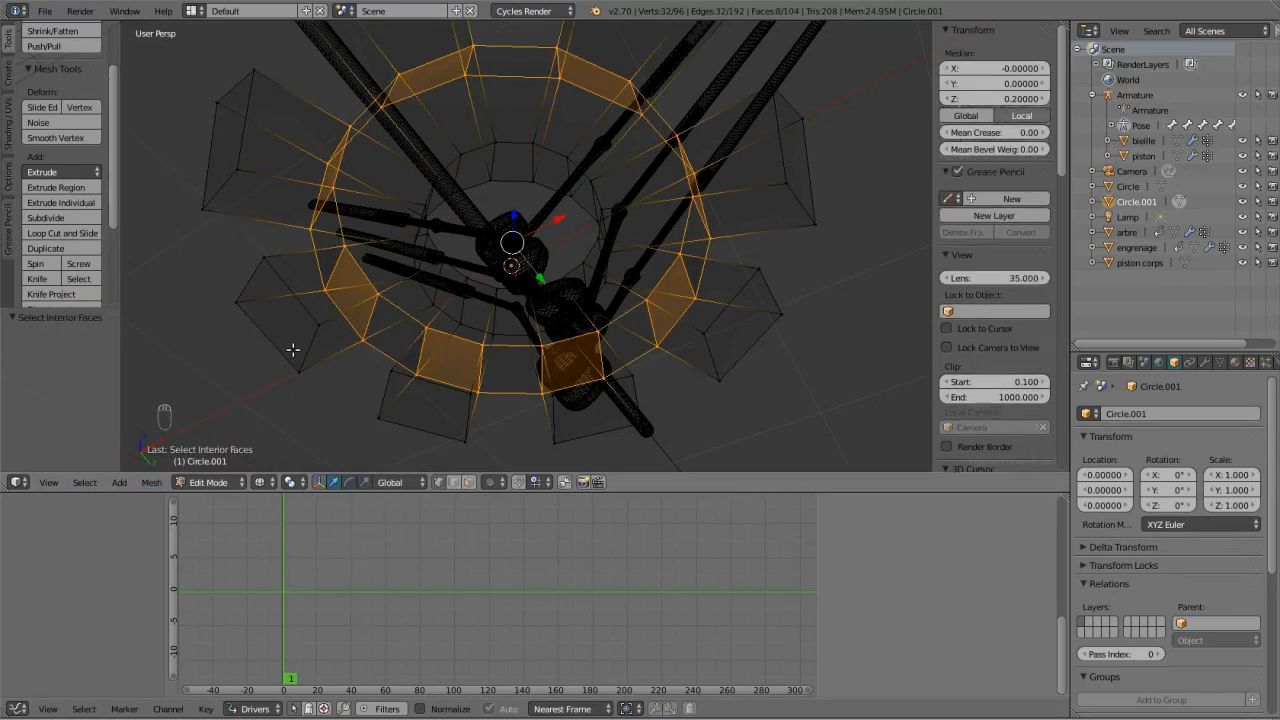
key("Delete")
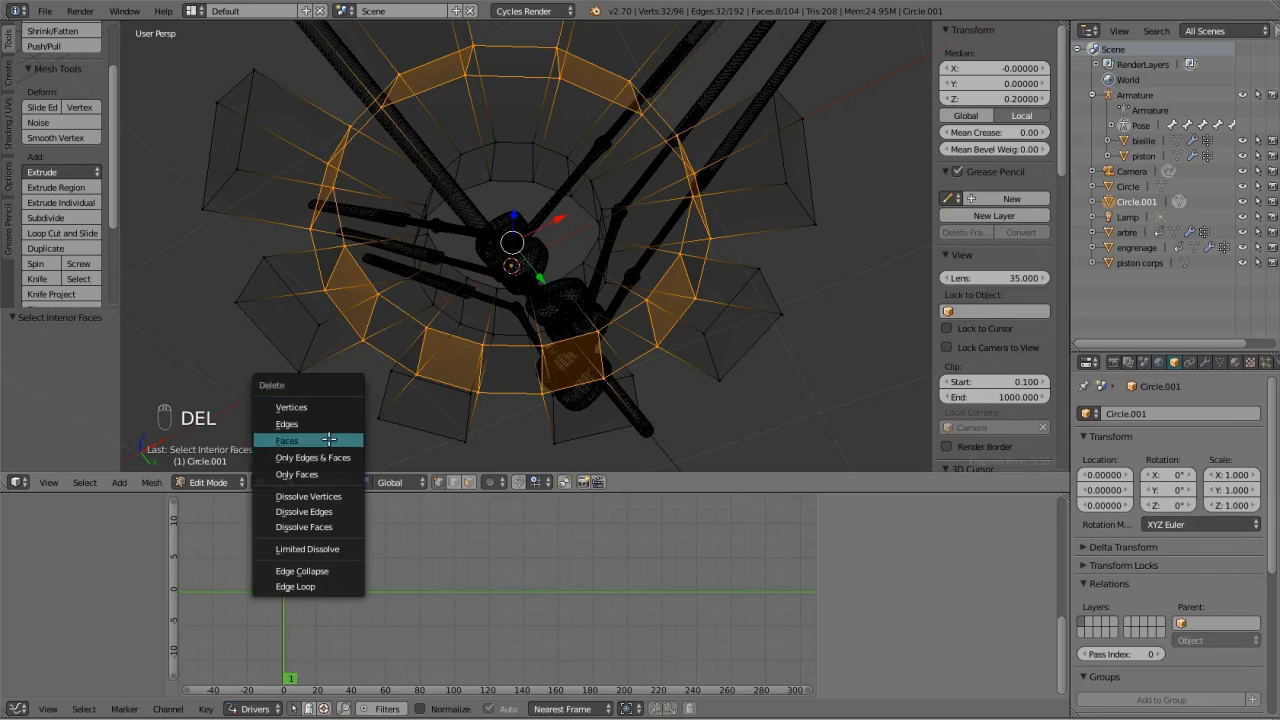
left_click(320, 440)
Show the gear in solid shading and recalculate the normals of its whole mesh, finishing in Object Mode.
key("z")
middle_click_drag(453, 355, 418, 403)
key("Tab")
key("Tab")
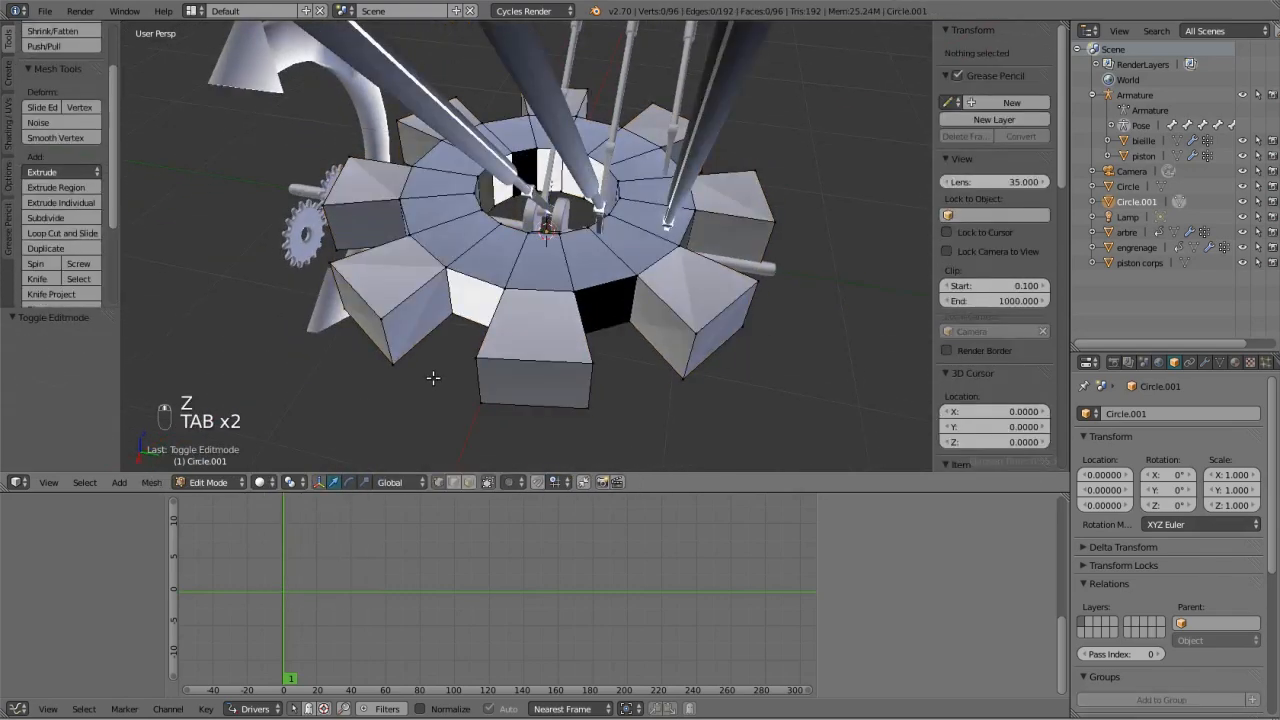
key("a")
key("a")
key("a")
key("a")
key("a")
key("a")
left_click(151, 483)
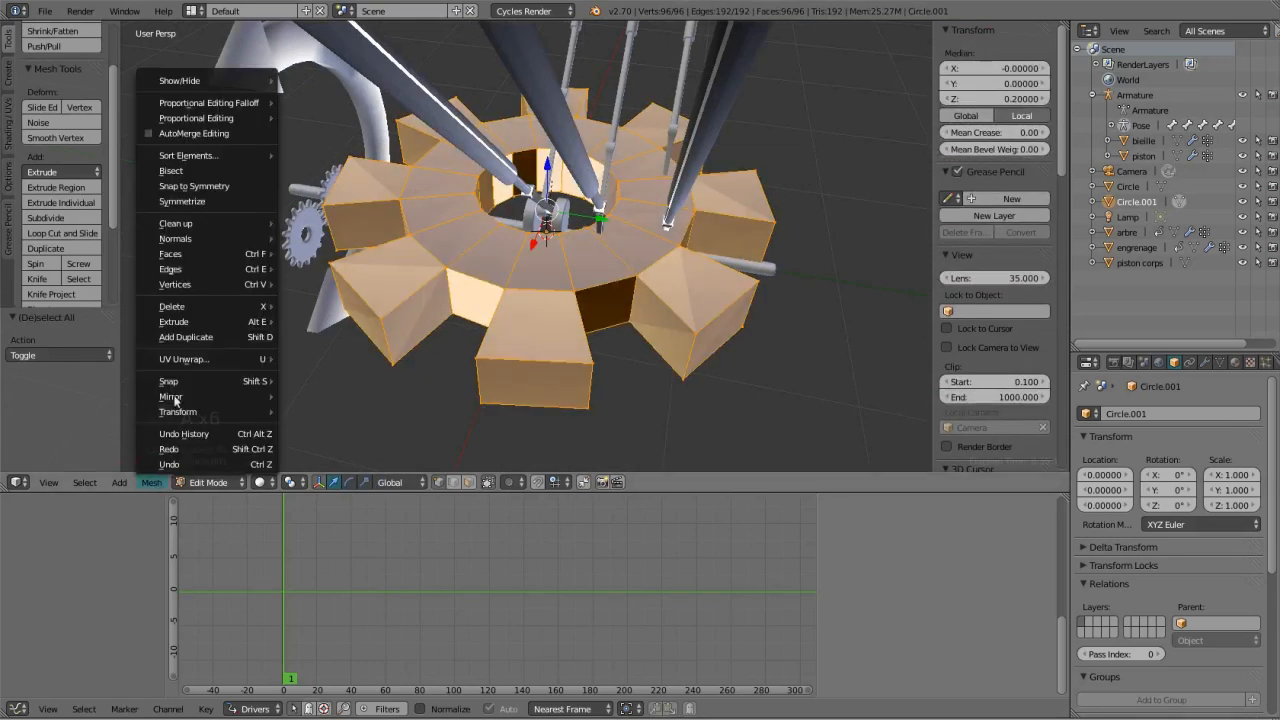
mouse_move(221, 238)
left_click(362, 240)
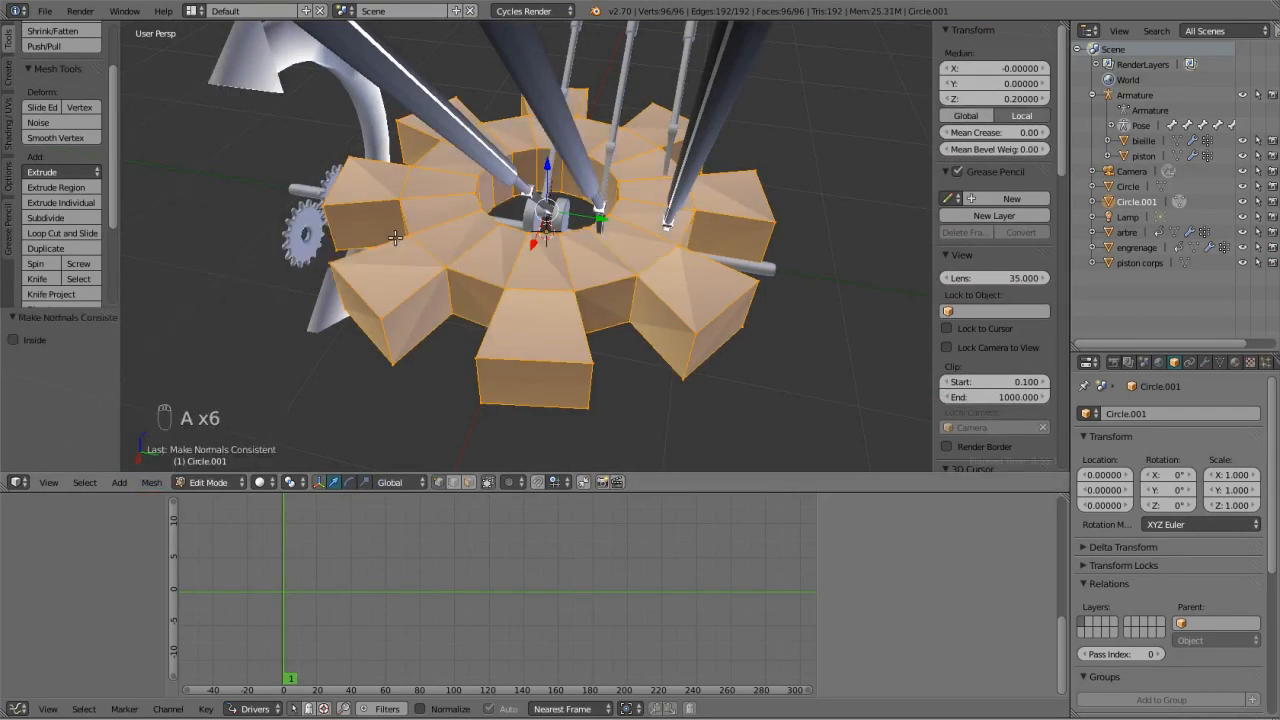
key("Tab")
scroll(592, 308, "down", 8)
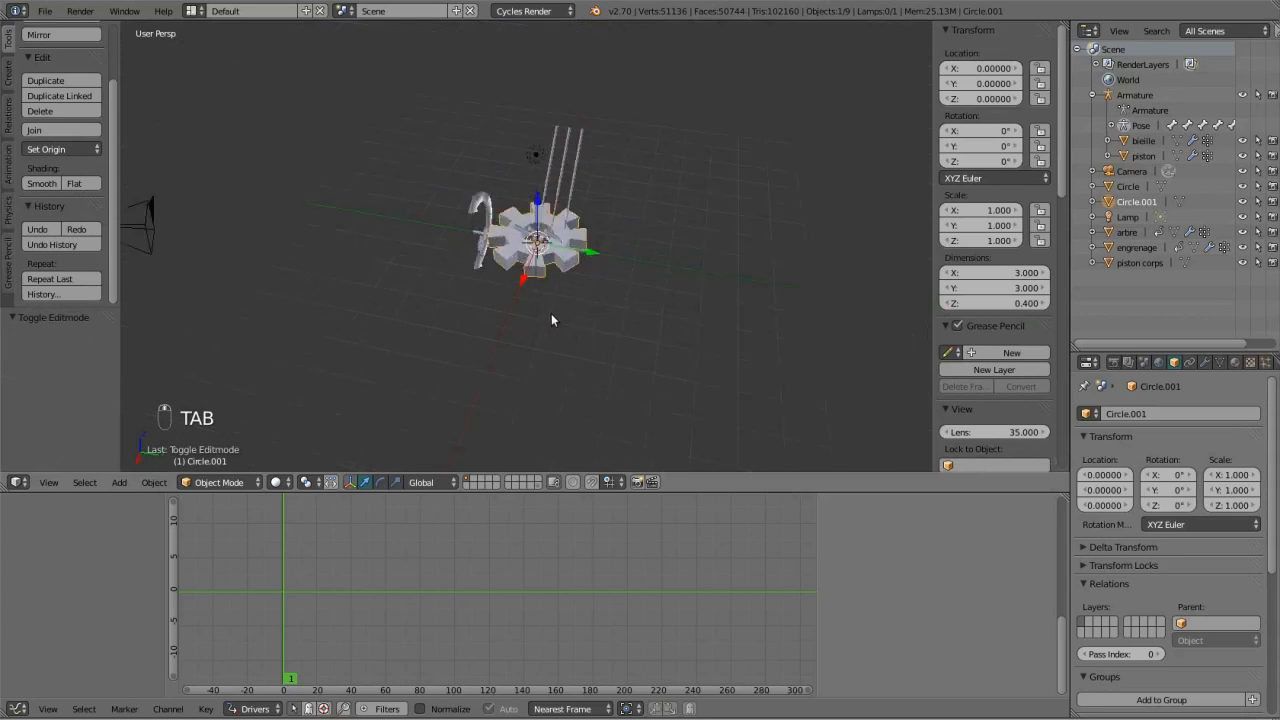
key("Tab")
key("Tab")
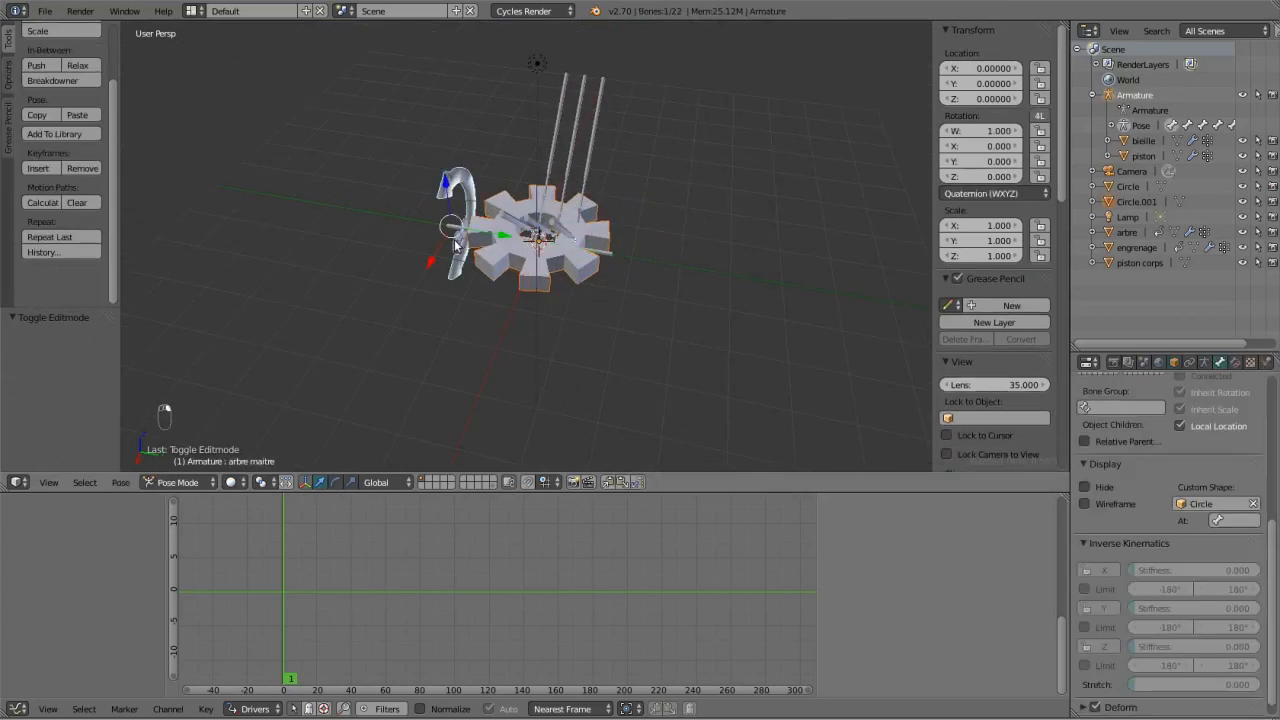
key("Tab")
key("Tab")
Join the new eight-toothed gear into the small engrenage gear object.
scroll(363, 285, "up", 5)
scroll(363, 285, "up", 2)
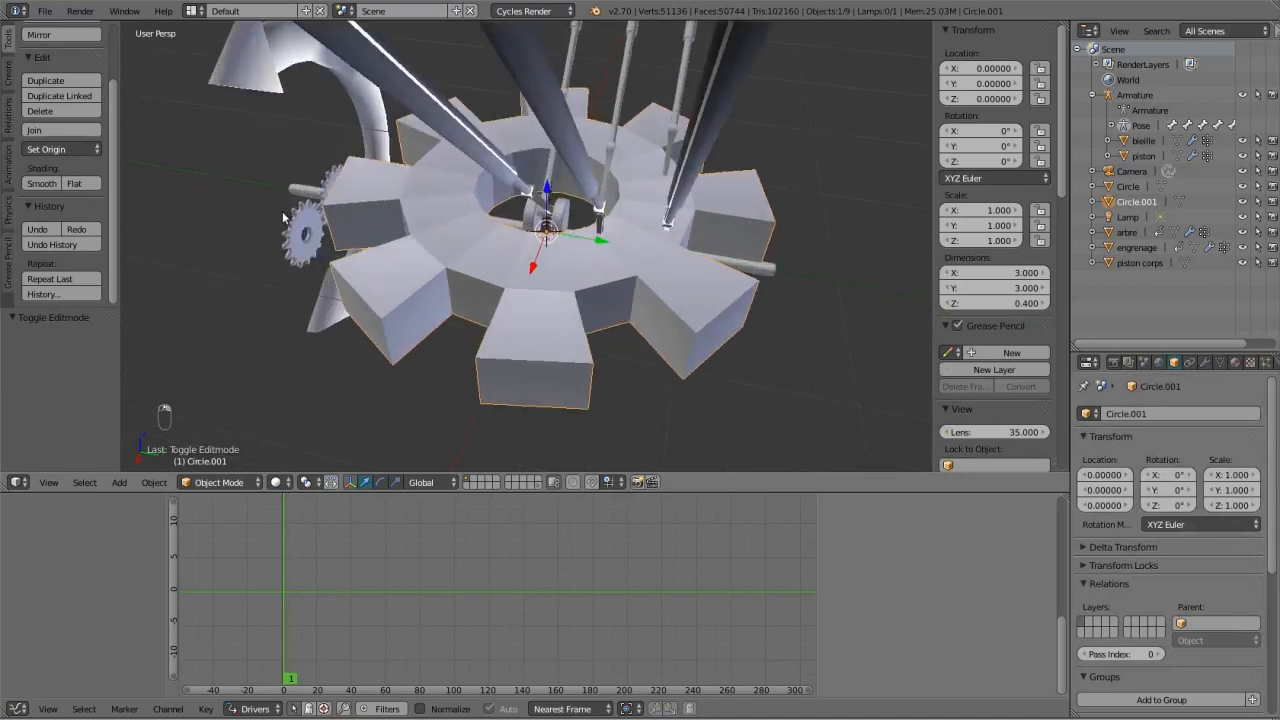
right_click(291, 228)
key("ctrl+j")
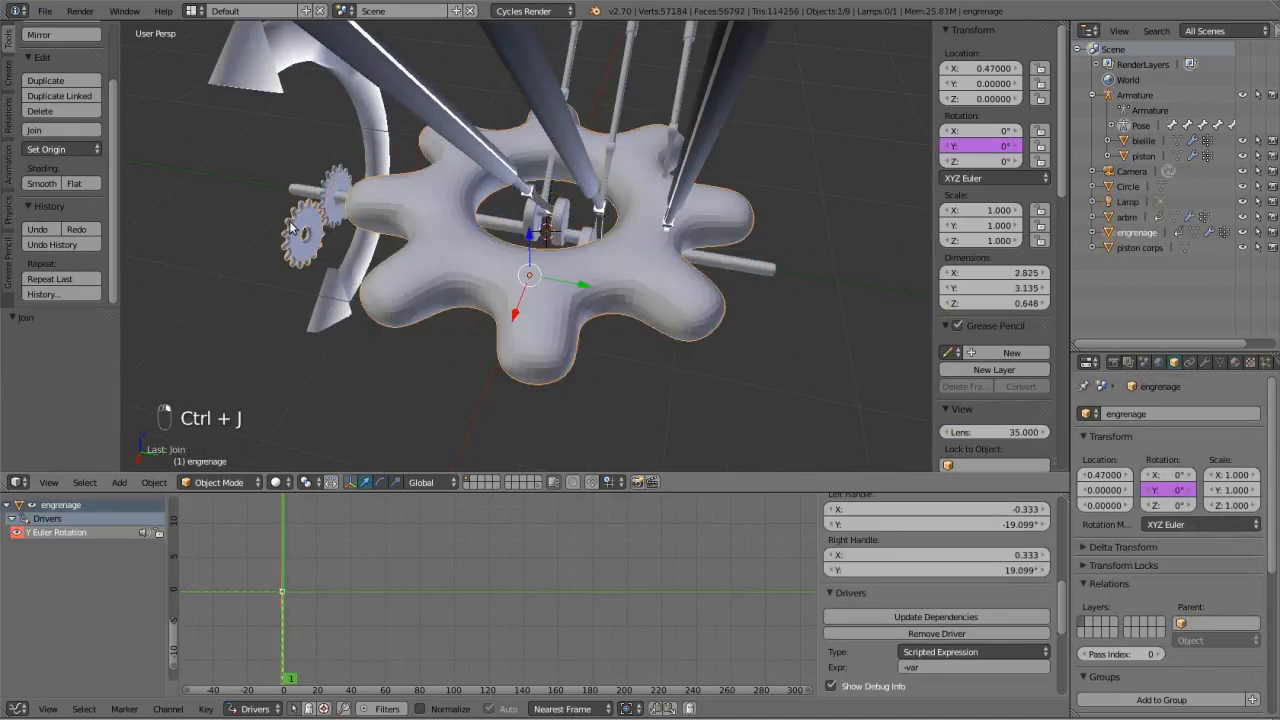
Select only the eight-toothed gear's linked mesh within engrenage and scale it to 0.2, followed by another 0.5.
key("Tab")
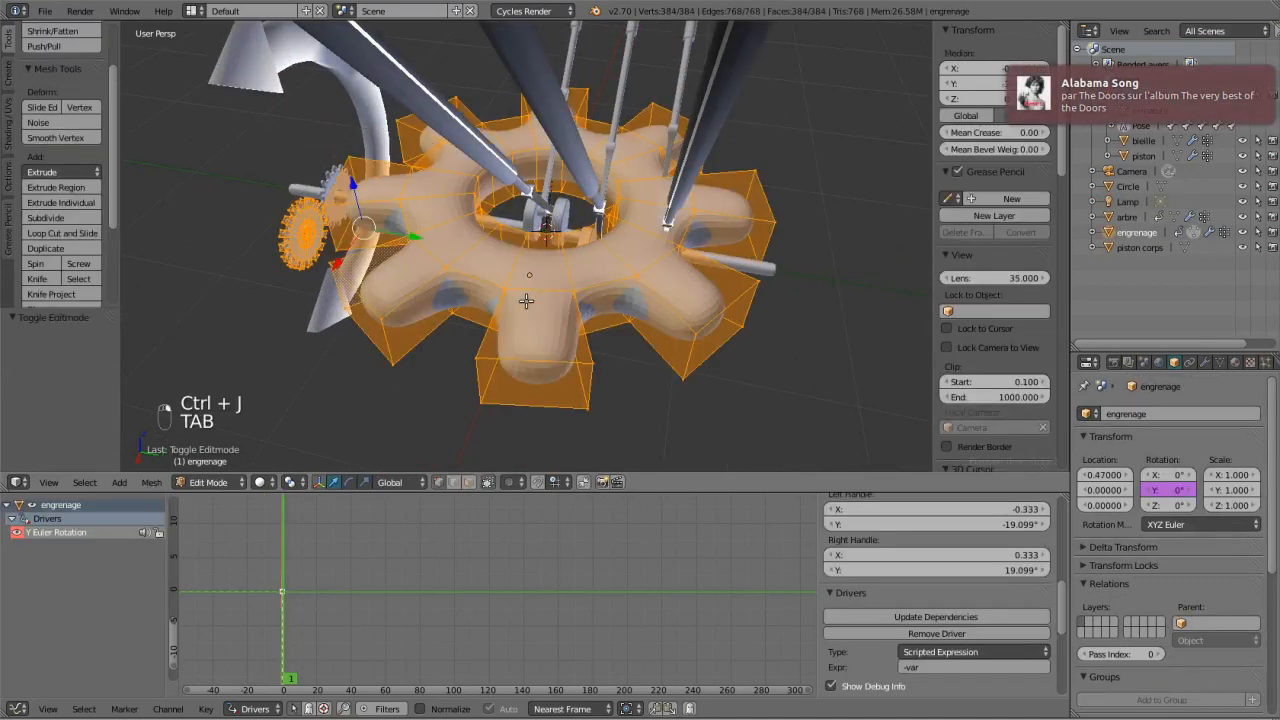
right_click(514, 285)
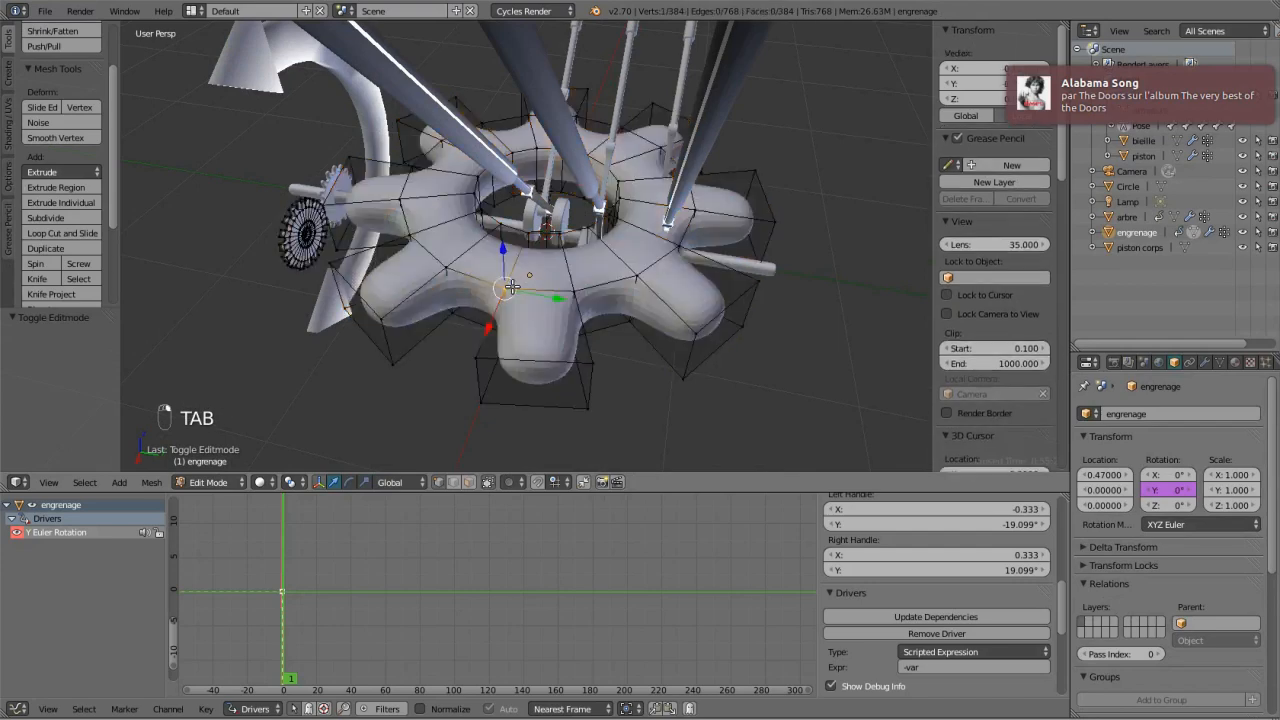
key("ctrl+l")
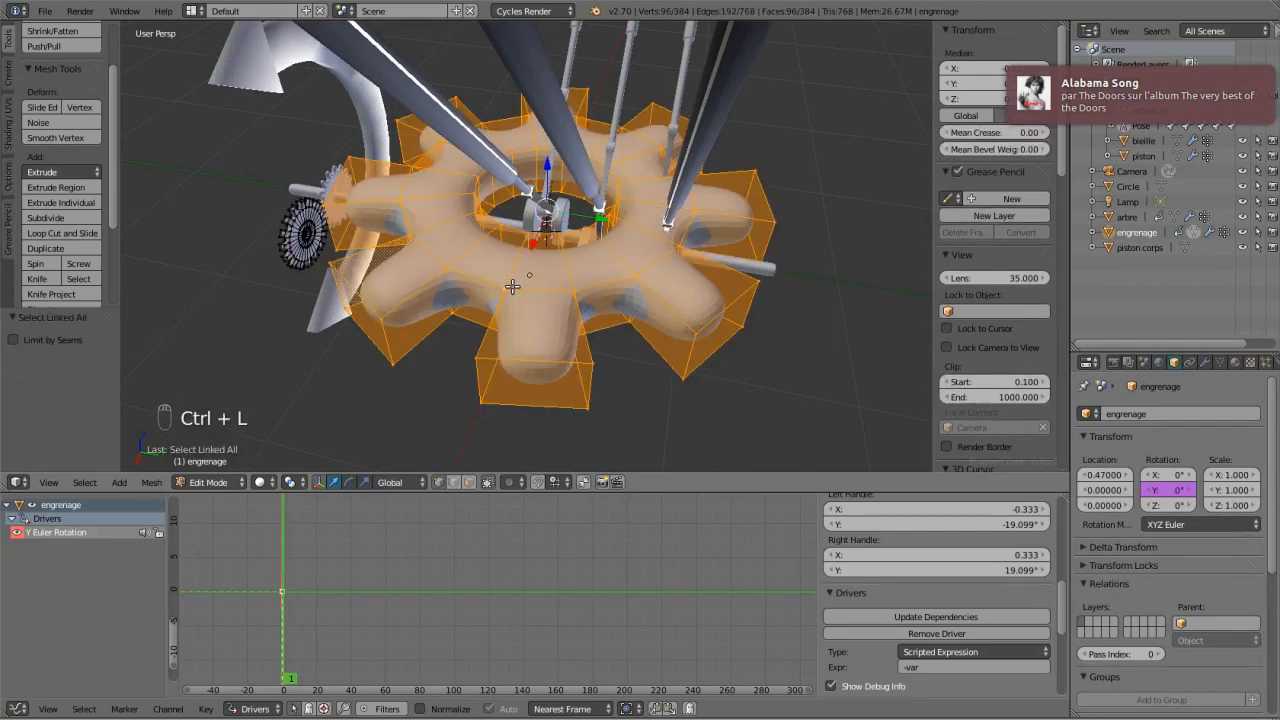
key("KP_7")
scroll(598, 395, "down", 4)
key("z")
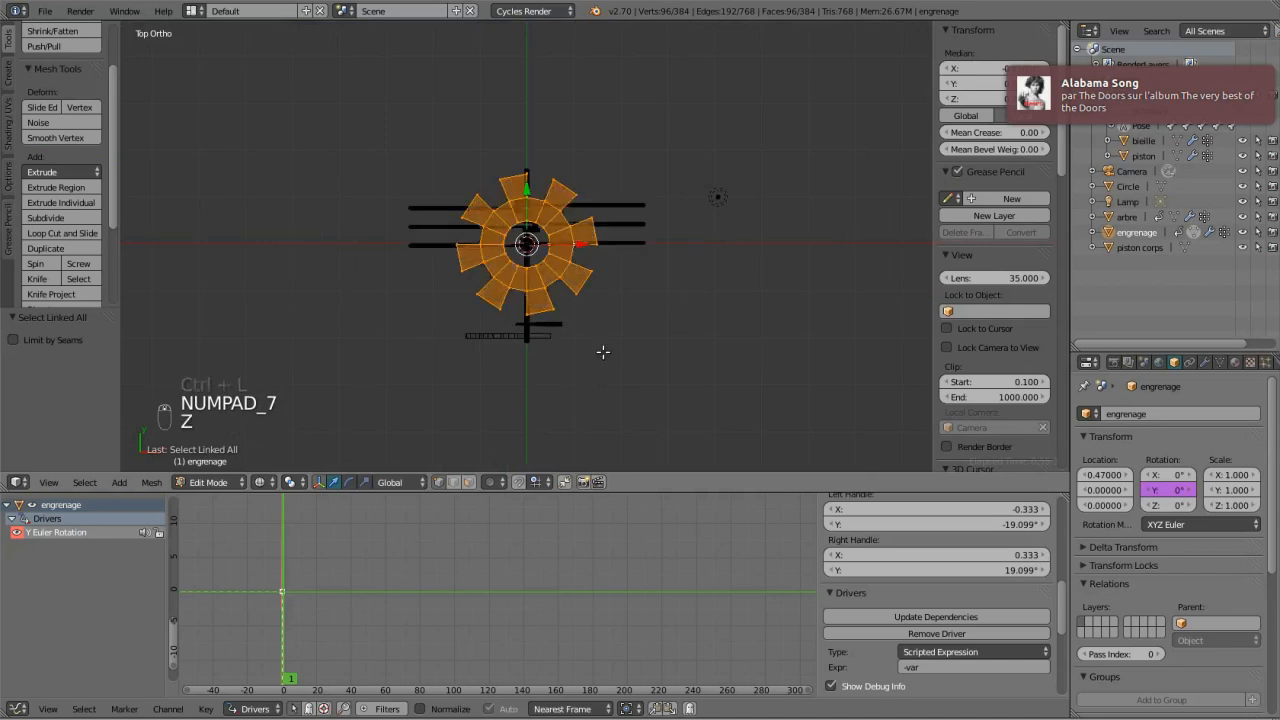
scroll(780, 408, "up", 2)
key("s")
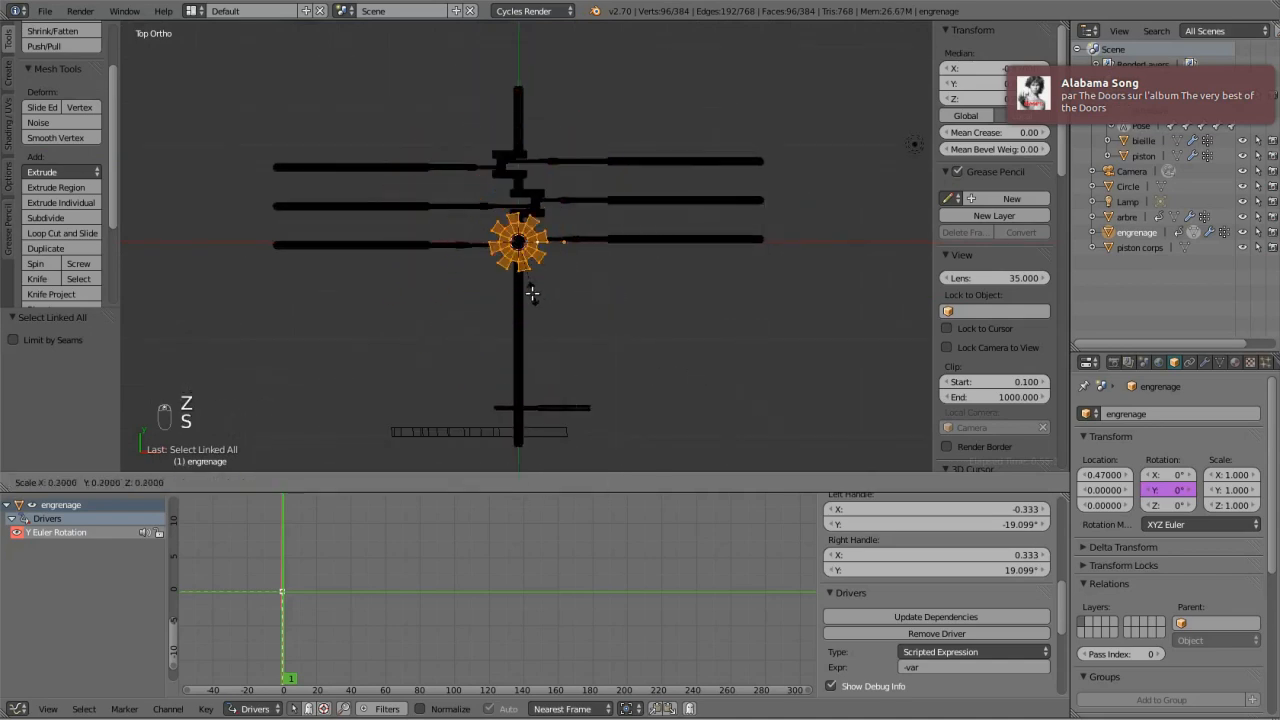
left_click(532, 292)
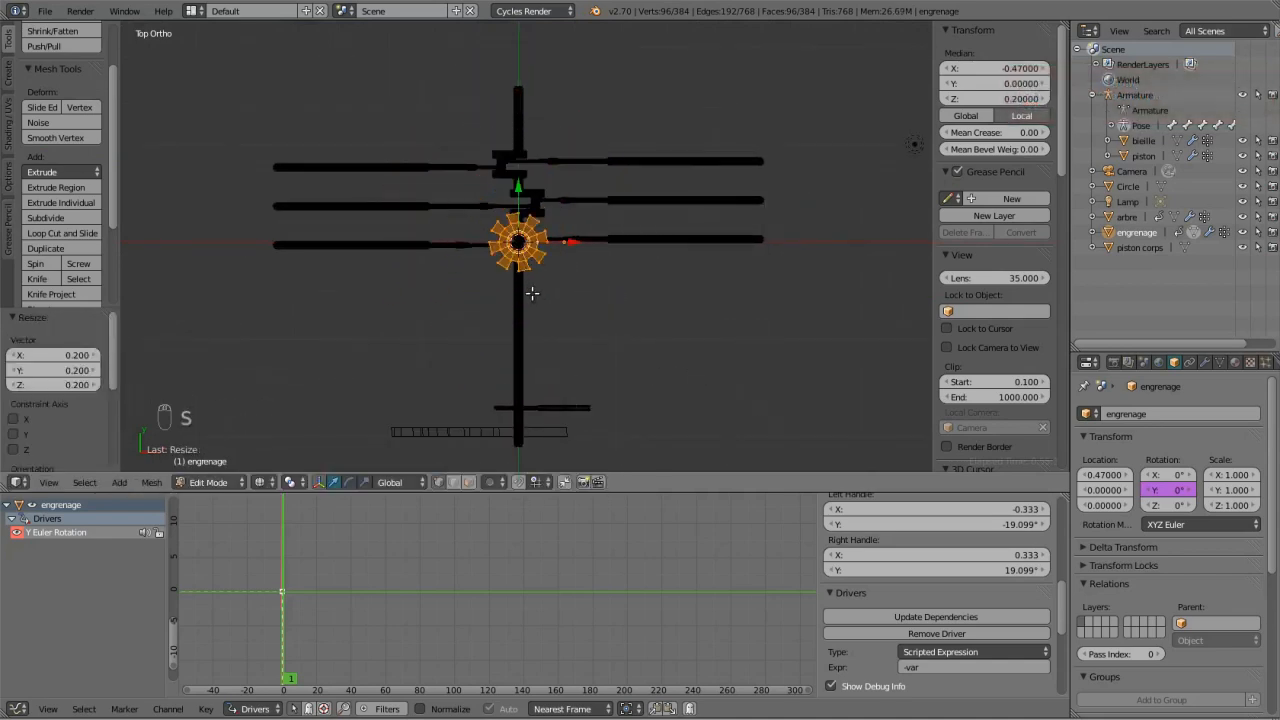
type("s.5")
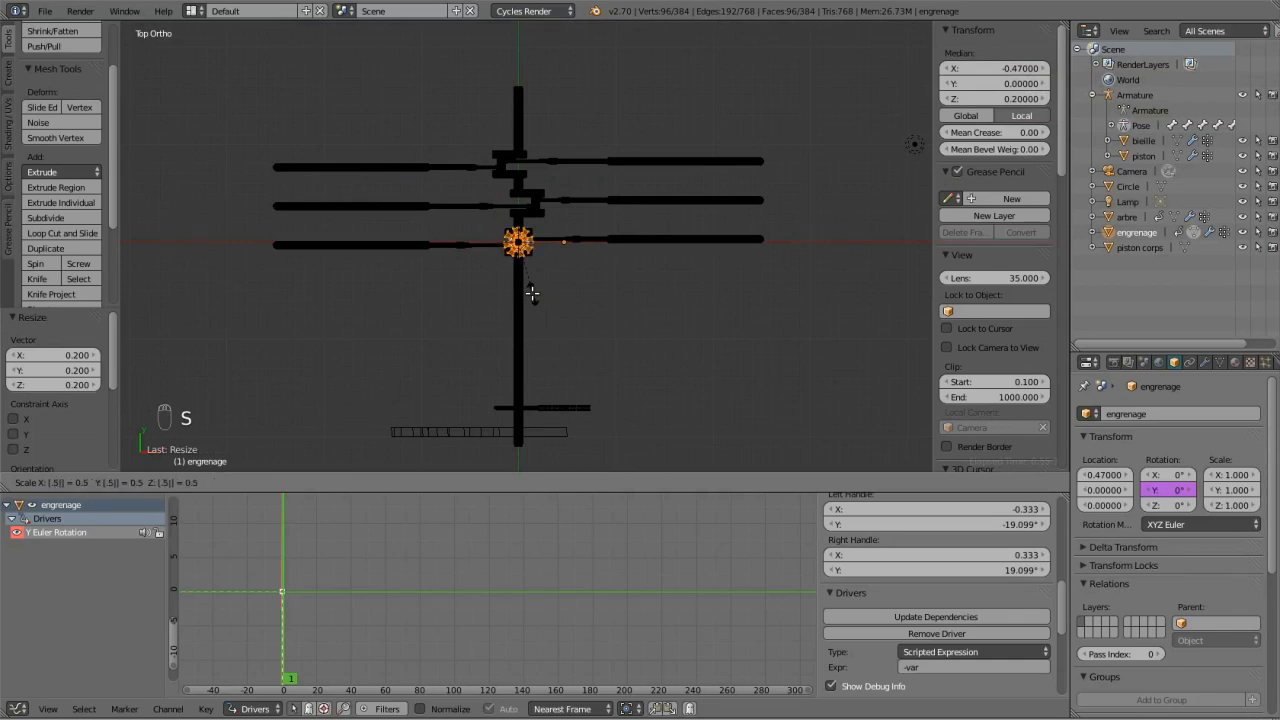
left_click(532, 292)
Move the eight-toothed gear down 0.2 along Z to the shaft's centre and rotate it 90° about X.
key("KP_1")
key("KP_3")
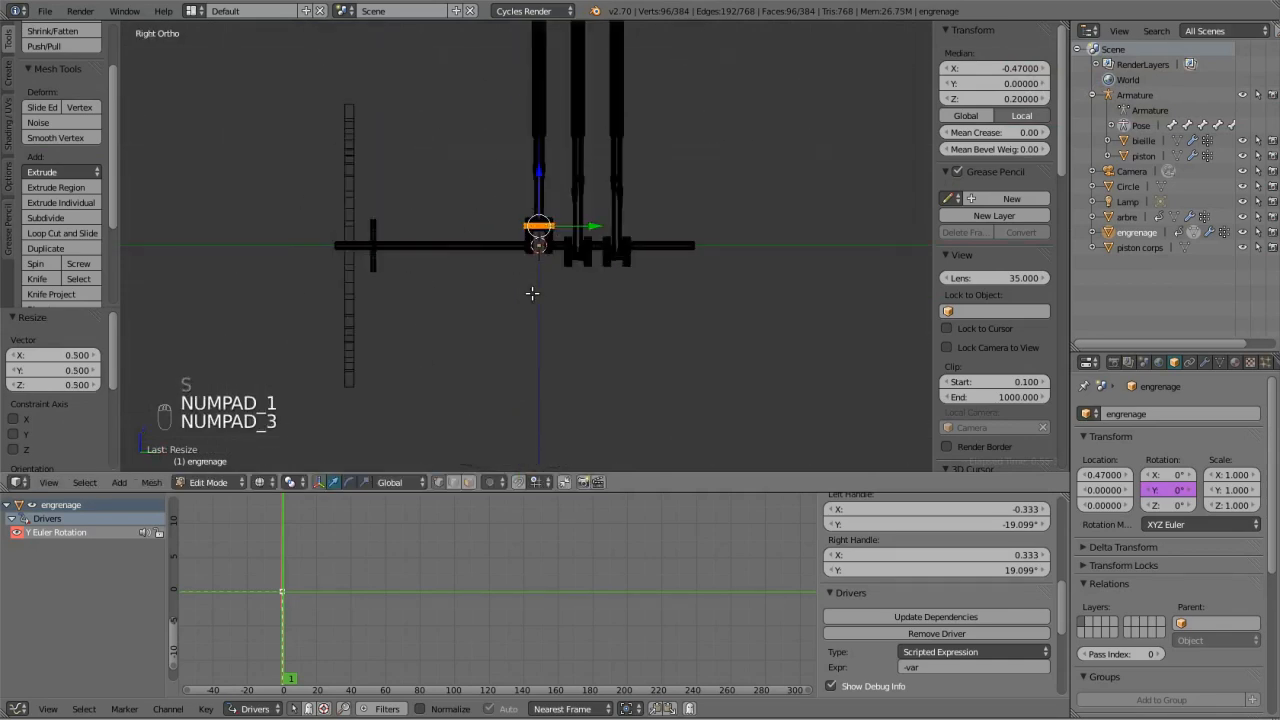
scroll(563, 274, "up", 10)
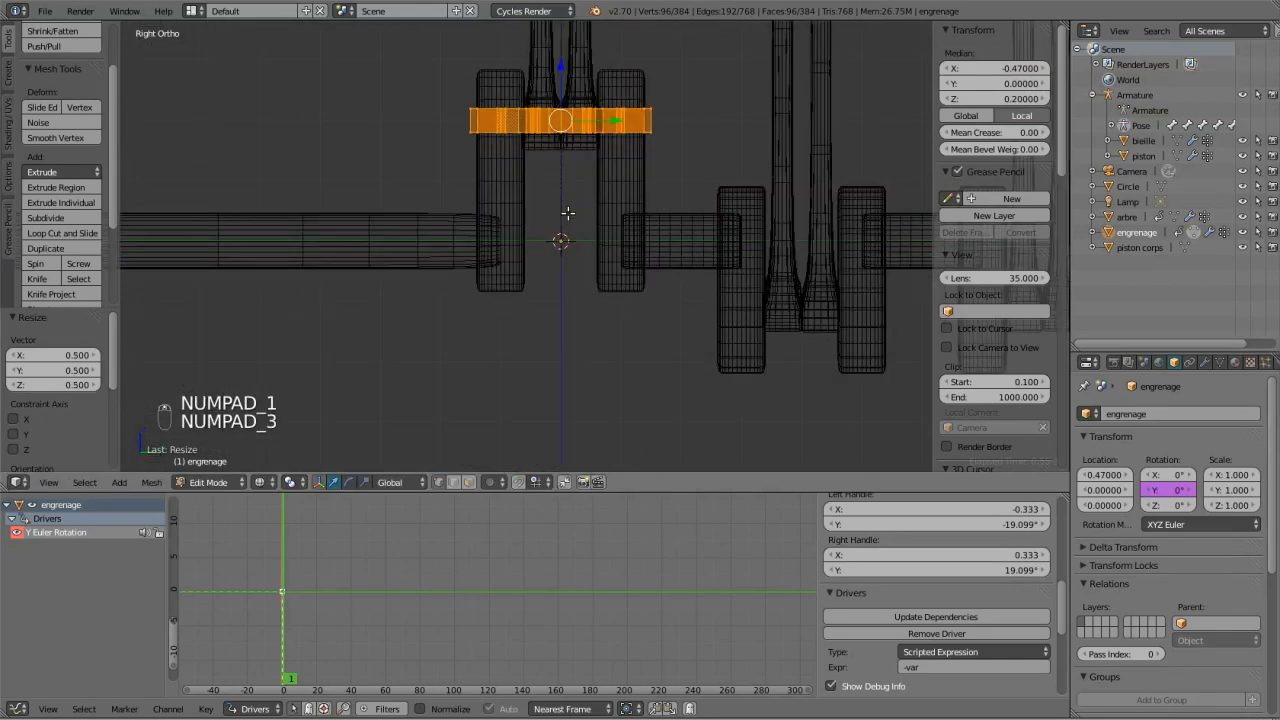
key("g")
key("z")
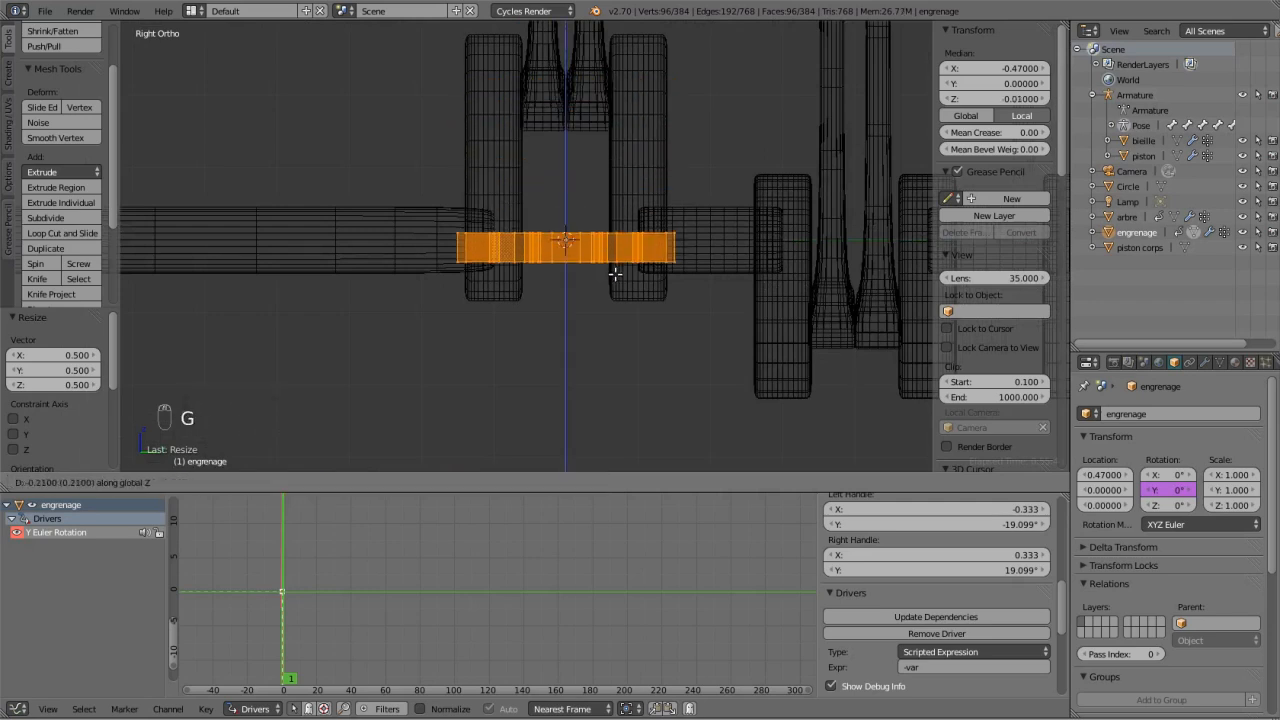
left_click(624, 262)
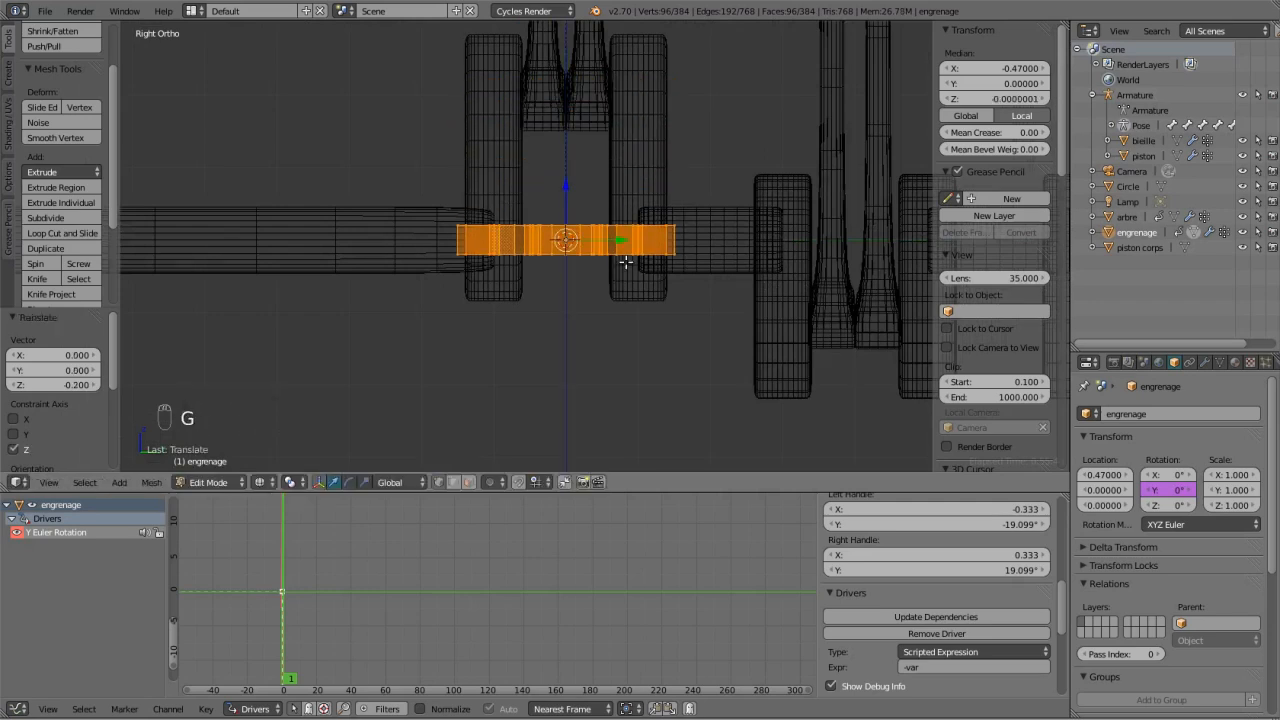
type("r90")
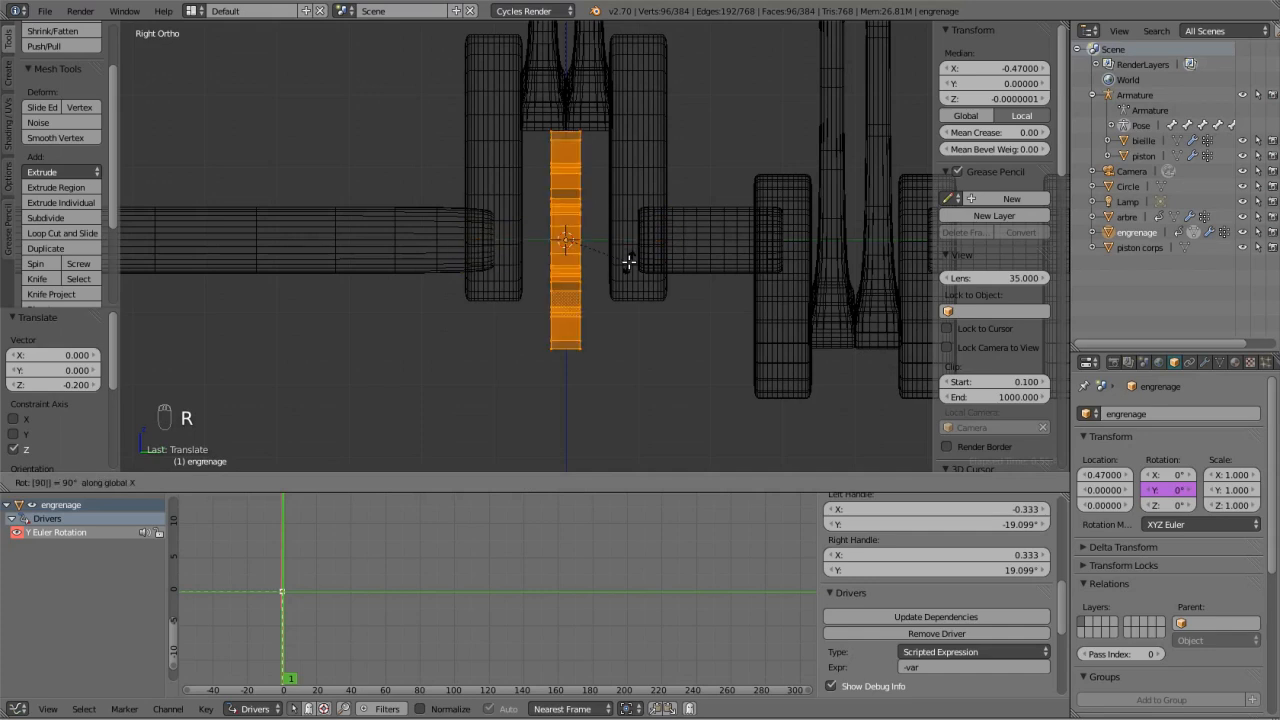
key("Return")
Move the upright gear -1.6 along Y, along the crankshaft to just beside the existing small gears.
scroll(629, 261, "down", 4)
key("g")
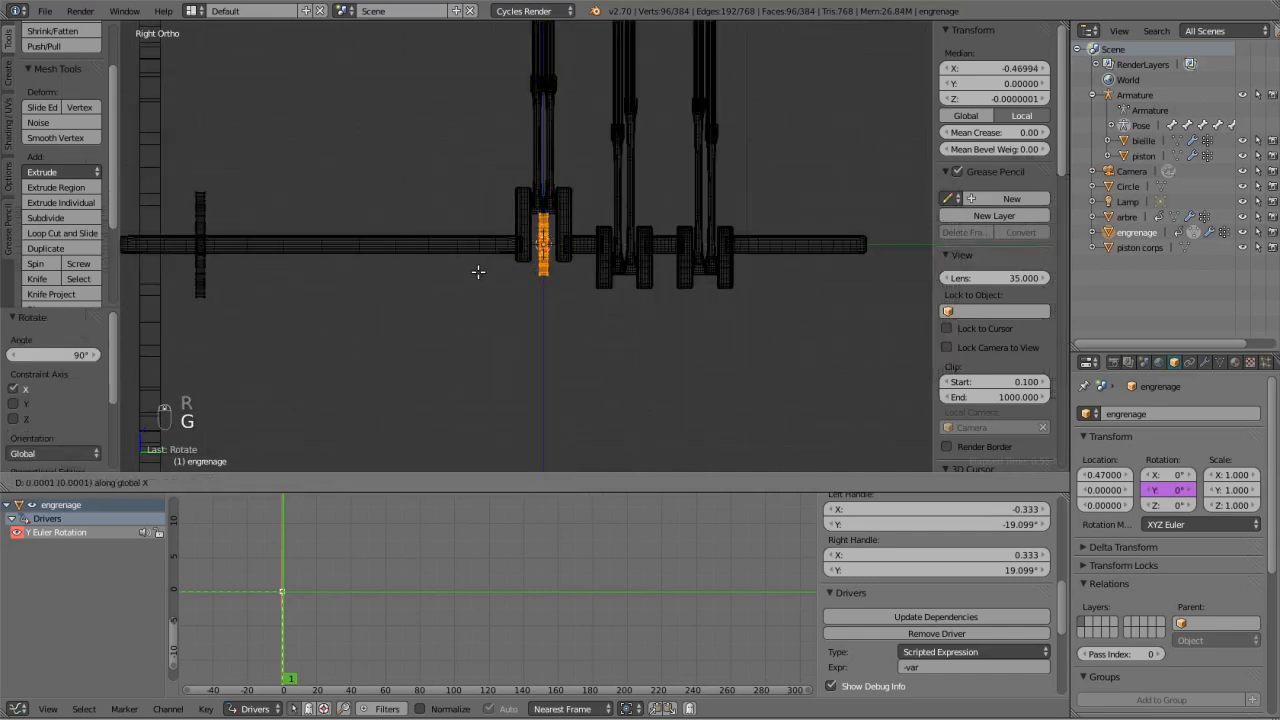
key("y")
left_click(203, 287)
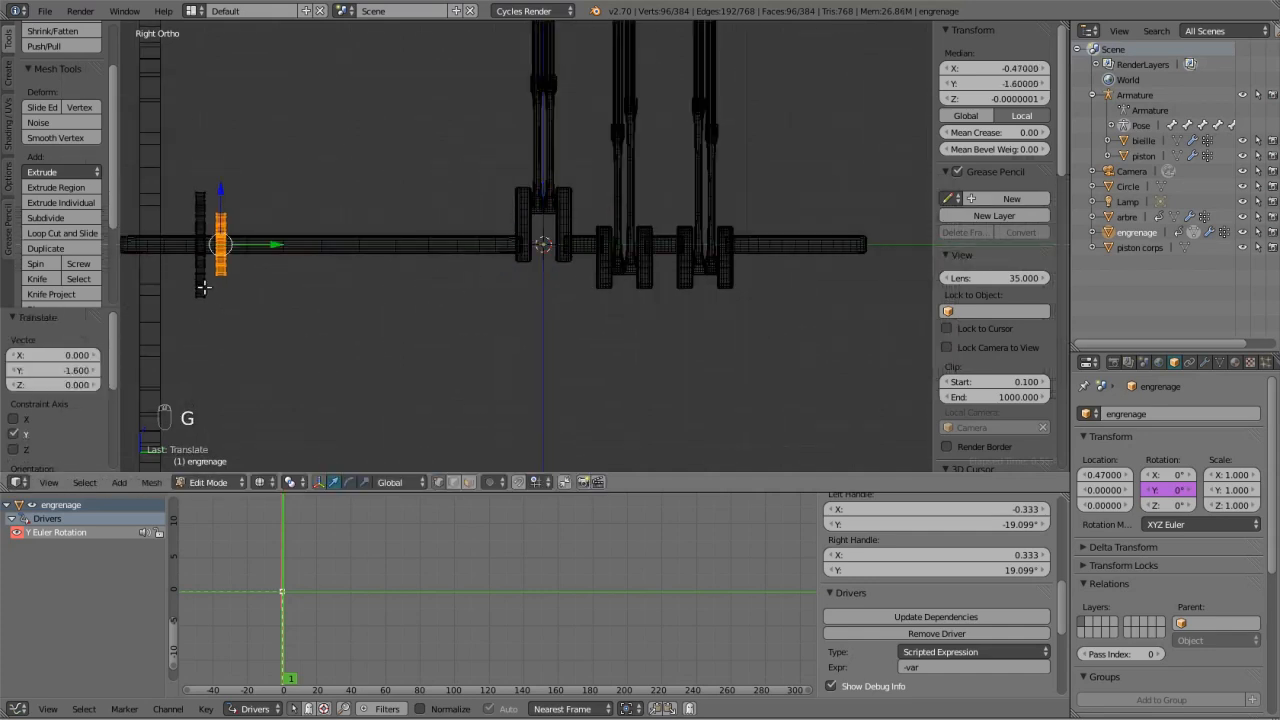
key("KP_7")
scroll(766, 346, "down", 3)
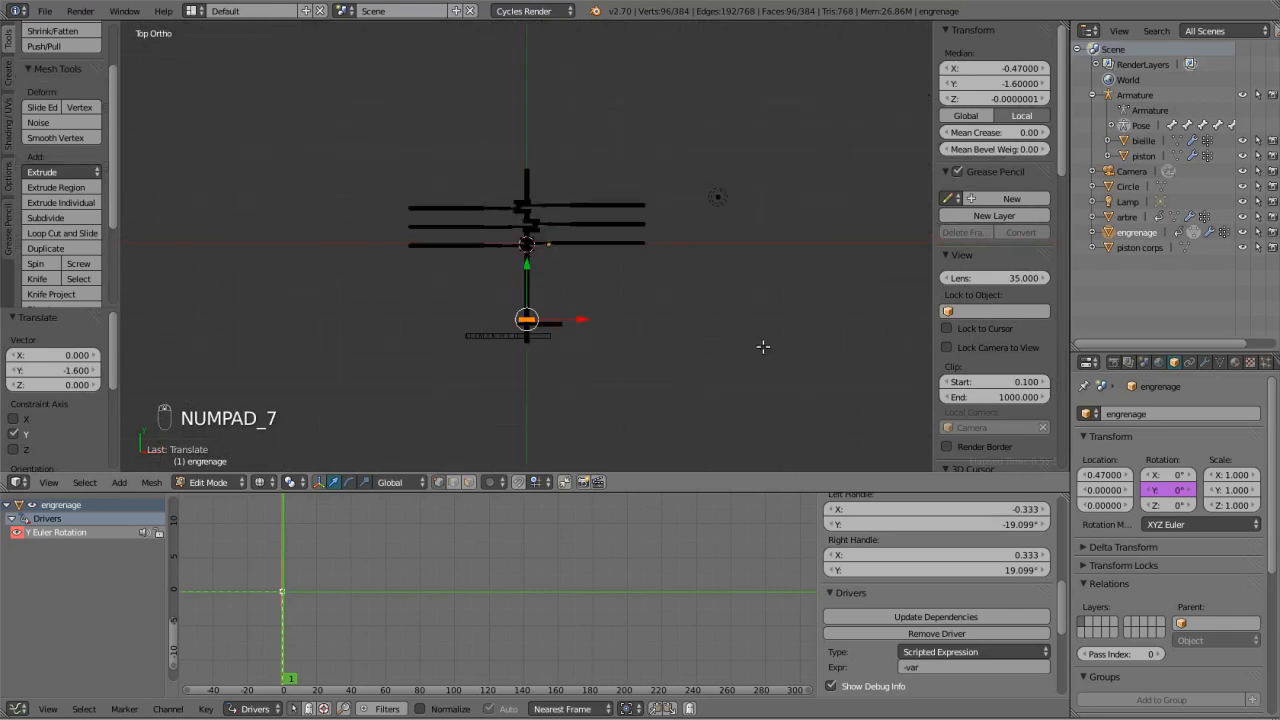
Move the eight-toothed gear 0.47 along X to centre it on the axis of engrenage's larger gear.
scroll(639, 236, "up", 2)
scroll(639, 236, "up", 8)
scroll(637, 234, "up", 10, "shift")
scroll(560, 255, "up", 4)
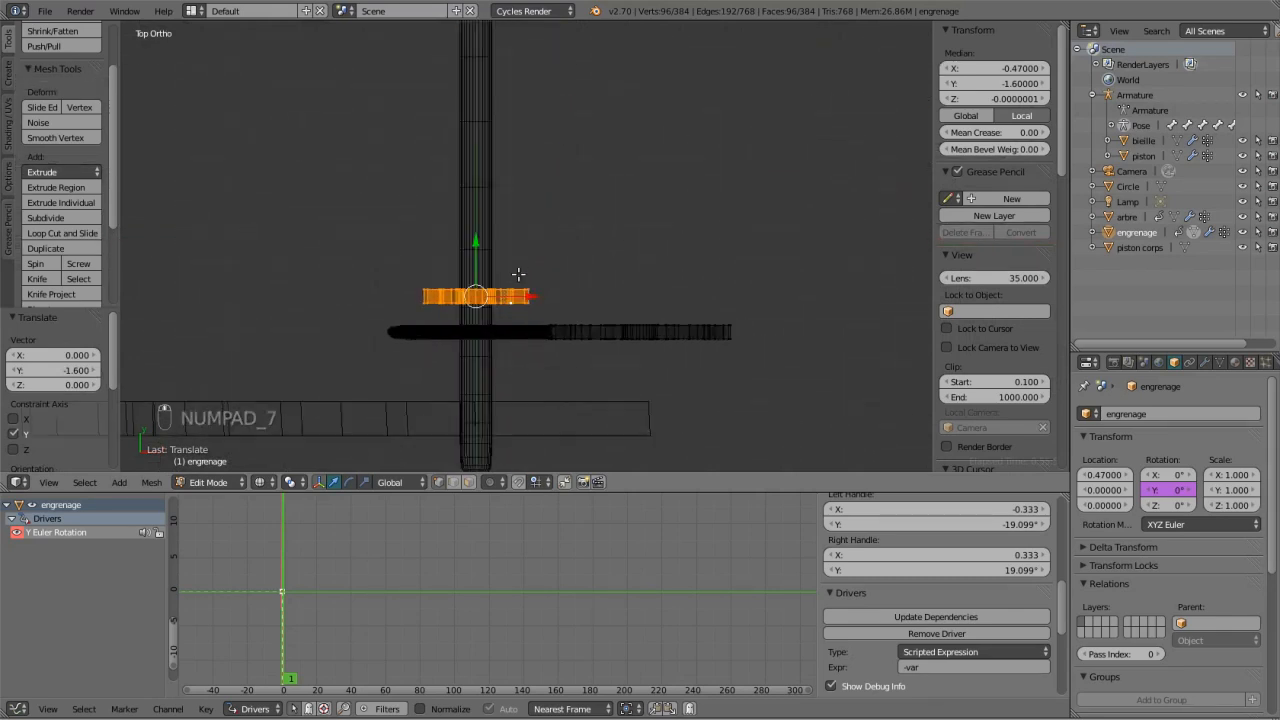
scroll(502, 307, "up", 1)
key("g")
key("x")
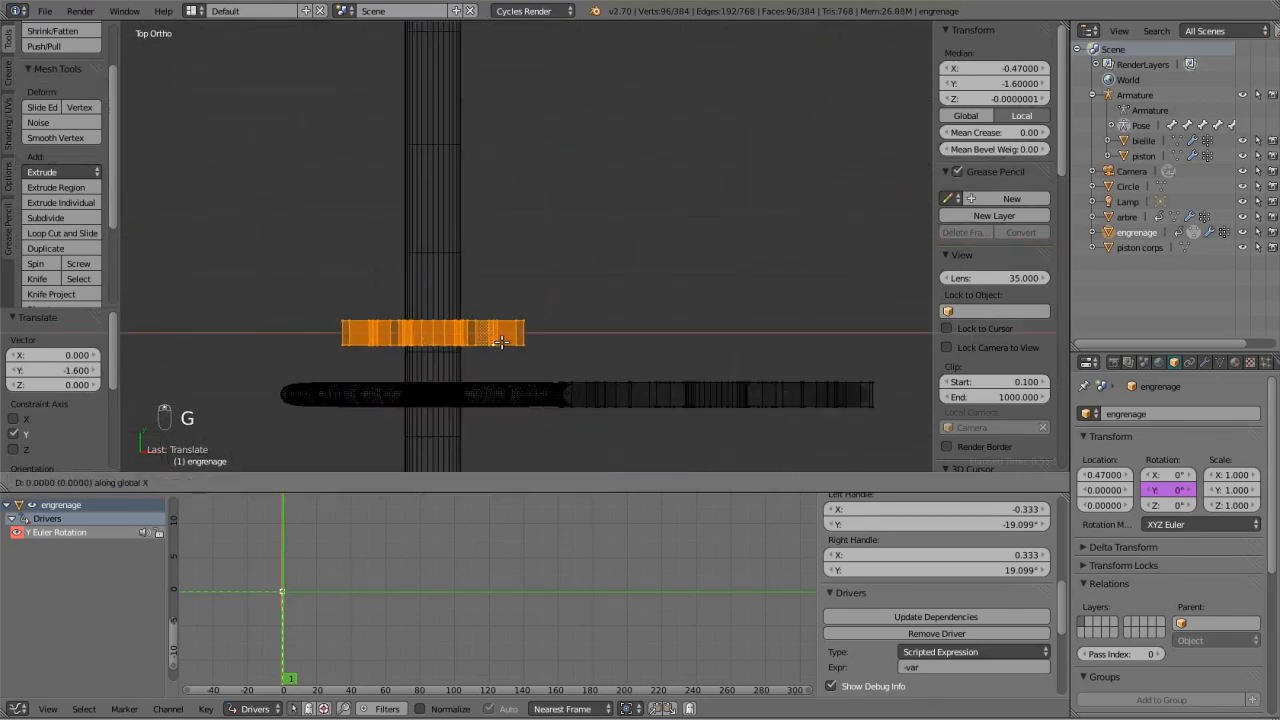
left_click(778, 367)
scroll(778, 367, "up", 6)
scroll(777, 367, "down", 11, "shift")
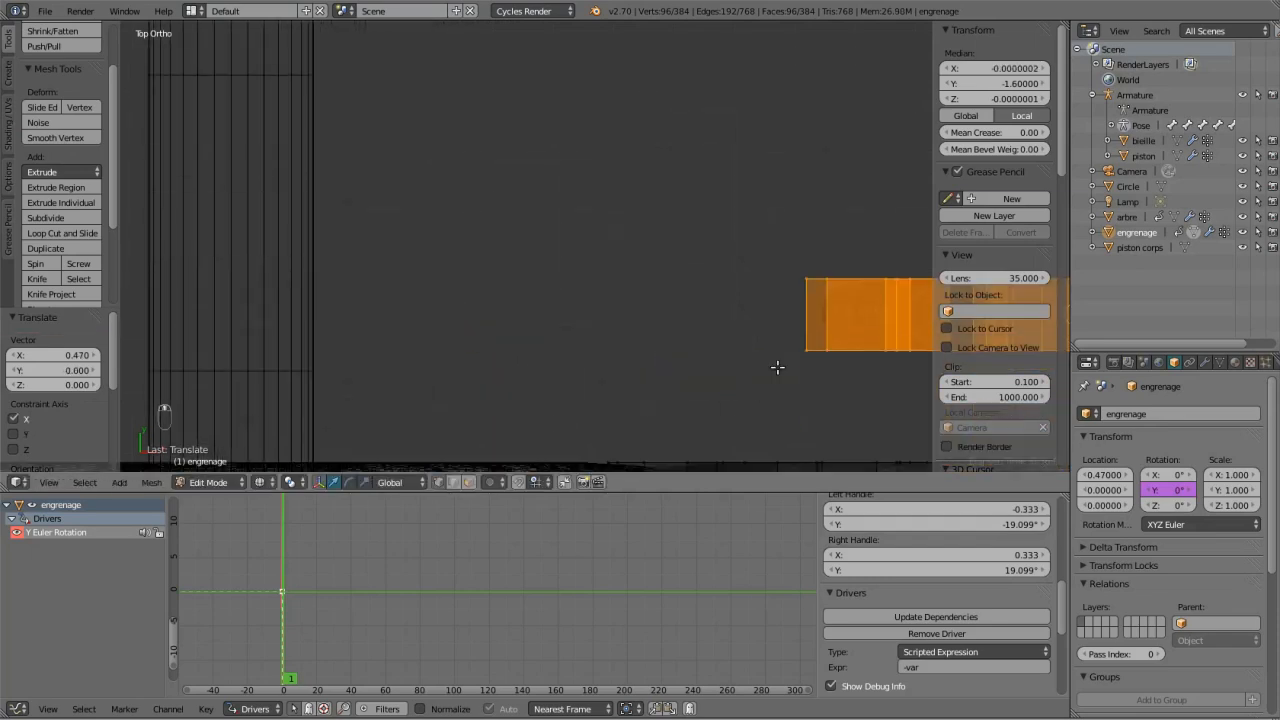
scroll(777, 367, "up", 8, "ctrl")
scroll(777, 366, "up", 6, "ctrl")
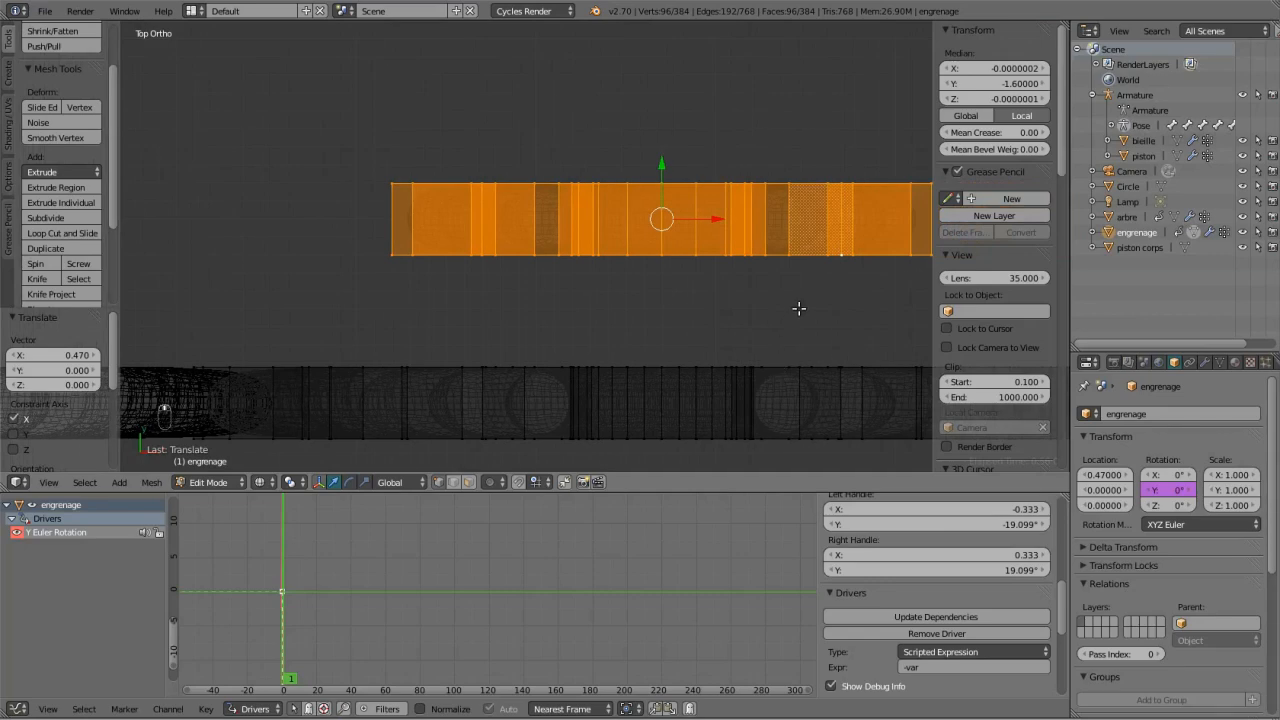
scroll(800, 309, "up", 1)
scroll(885, 273, "up", 1)
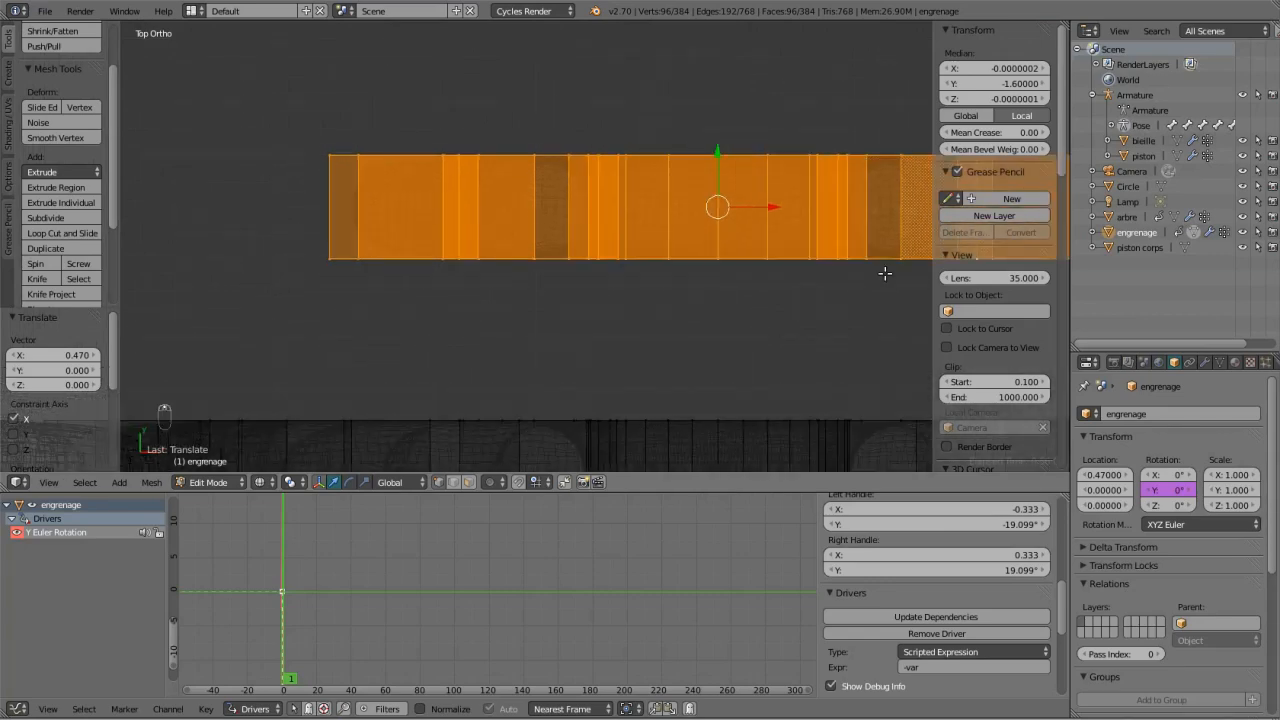
middle_click_drag(885, 273, 541, 386)
key("z")
mouse_move(636, 262)
middle_mouse_down()
mouse_move(454, 234)
mouse_move(363, 183)
mouse_move(343, 130)
mouse_move(385, 118)
middle_mouse_up()
key("Tab")
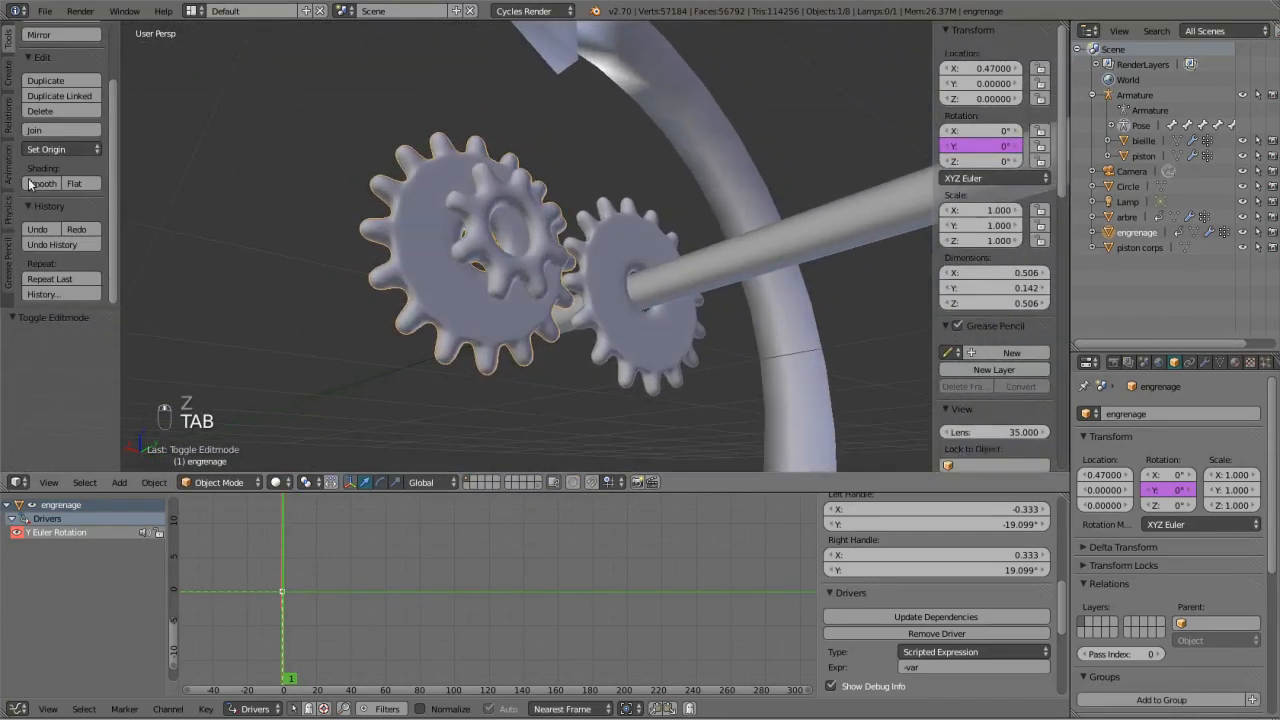
Add a cylinder to the engrenage mesh and rotate it 90° about X, parallel to the crankshaft.
middle_click_drag(377, 238, 513, 190)
key("Tab")
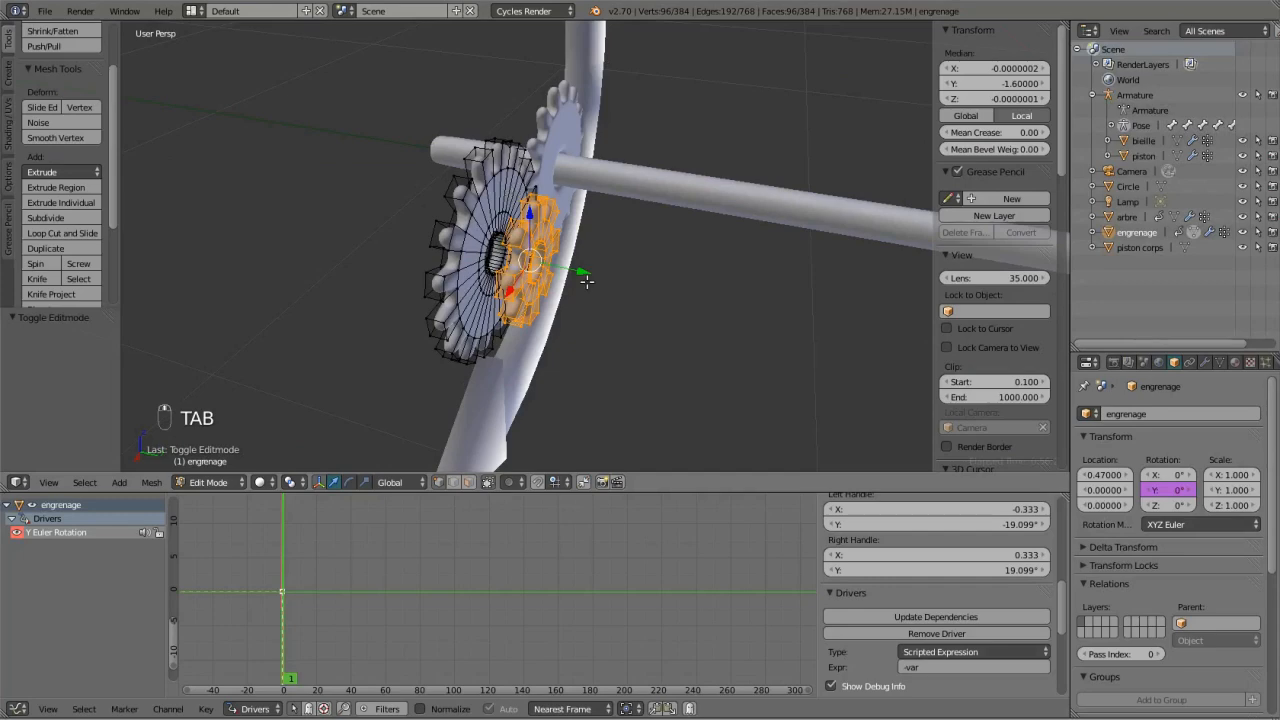
key("a")
key("a")
key("shift+a")
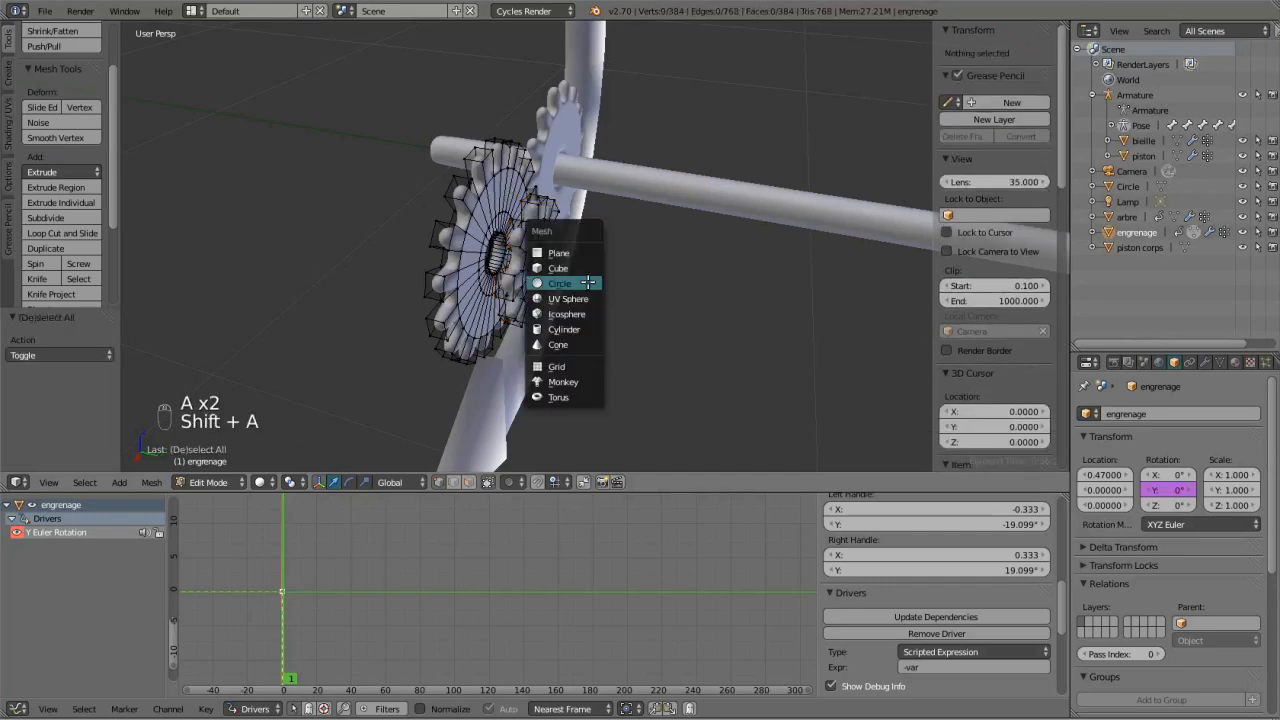
left_click(582, 331)
scroll(584, 323, "down", 4)
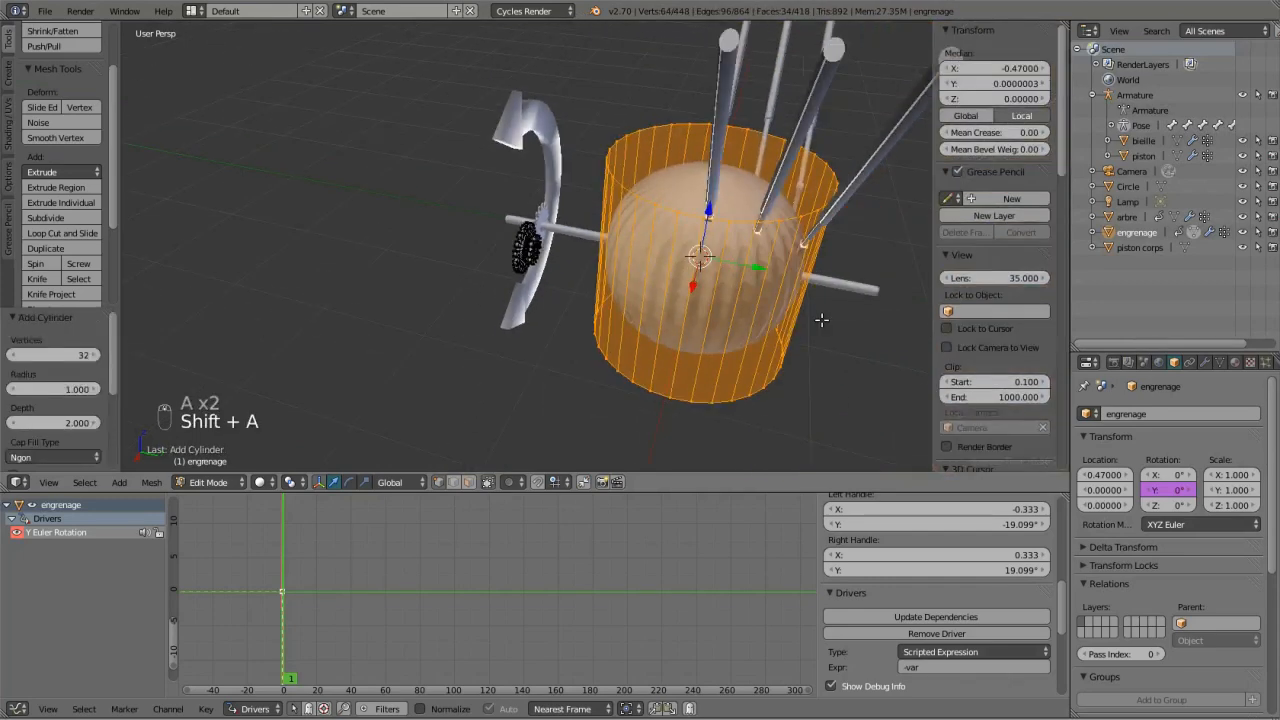
key("r")
key("x")
key("9")
key("0")
key("Return")
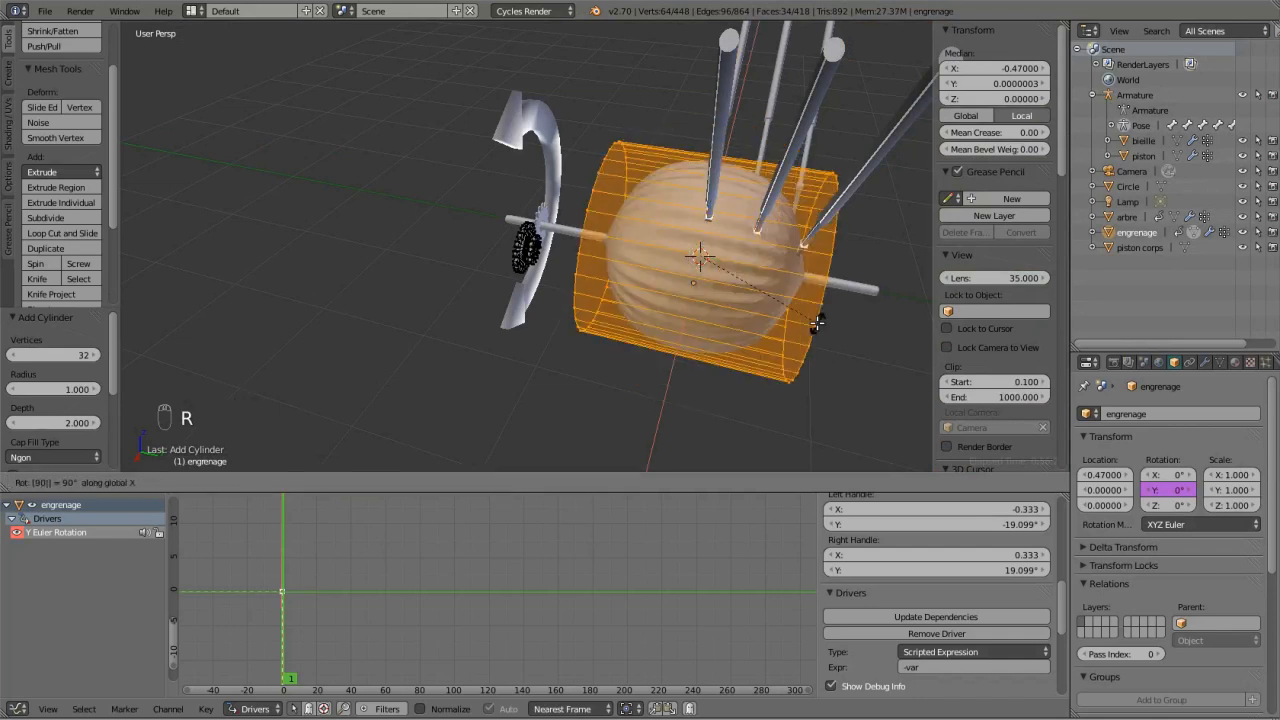
Add a loop cut around each end of the cylinder, sliding the two cuts to -1 and 1.
key("ctrl+r")
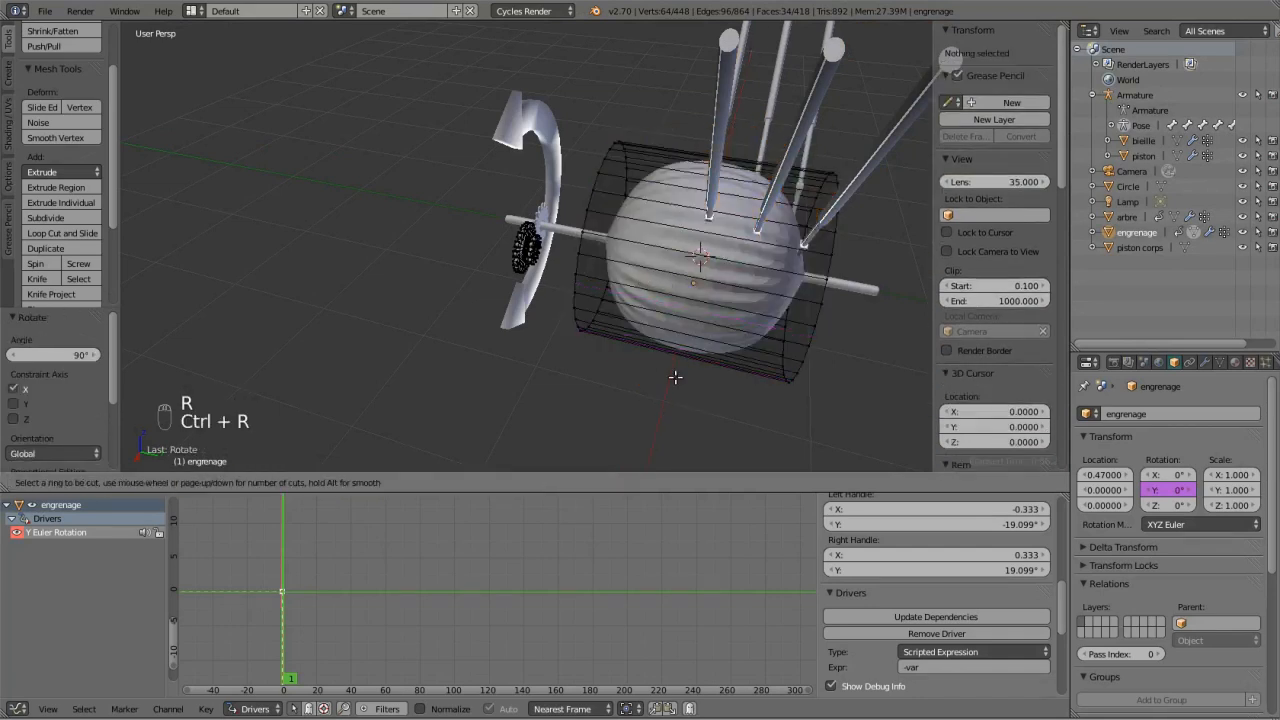
right_click(675, 377)
key("z")
key("ctrl+r")
left_click(683, 349)
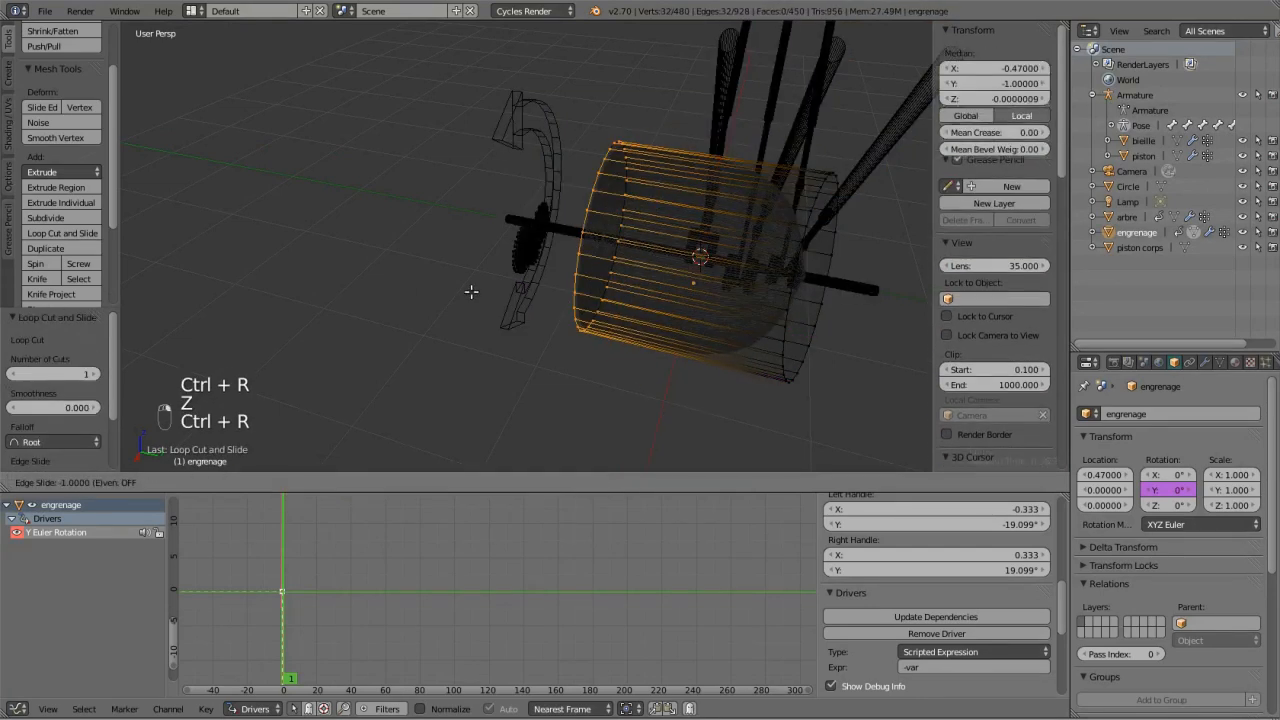
left_click(471, 291)
key("ctrl+r")
left_click(714, 343)
left_click(922, 395)
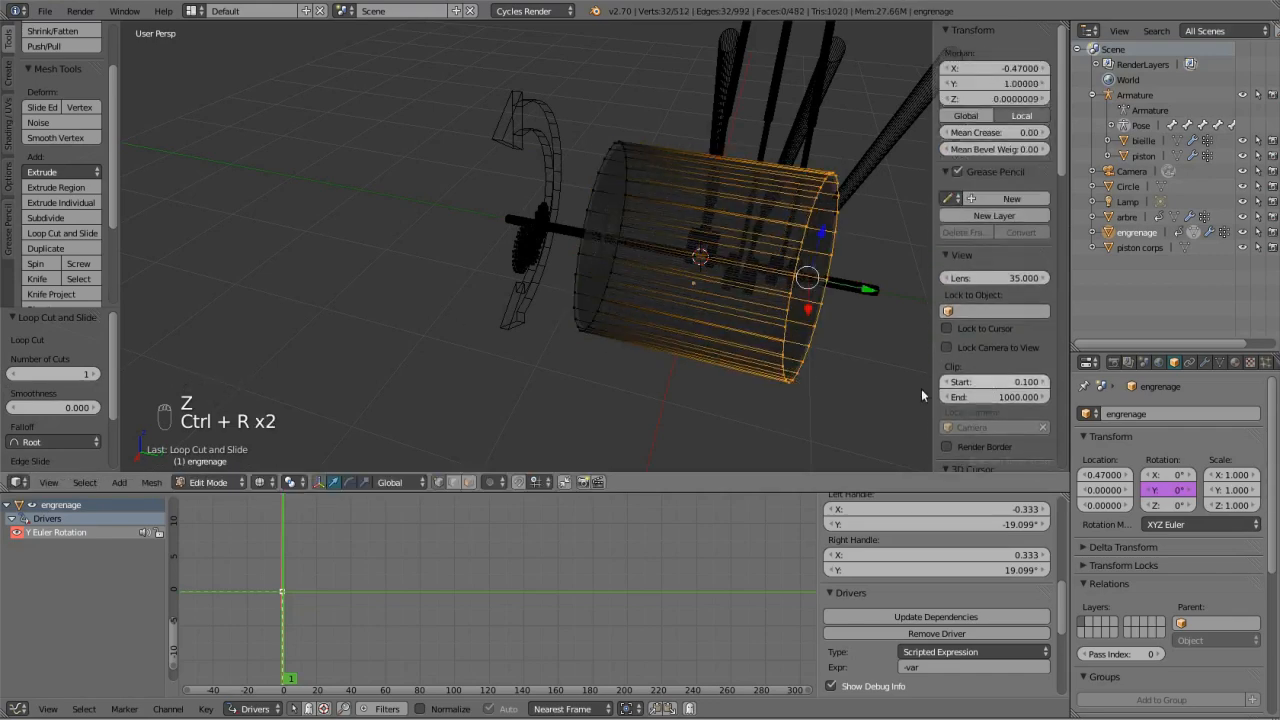
Select only the cylinder's linked mesh and scale it to 0.1 in X and Z, excluding Y.
key("a")
key("a")
key("a")
right_click(780, 343)
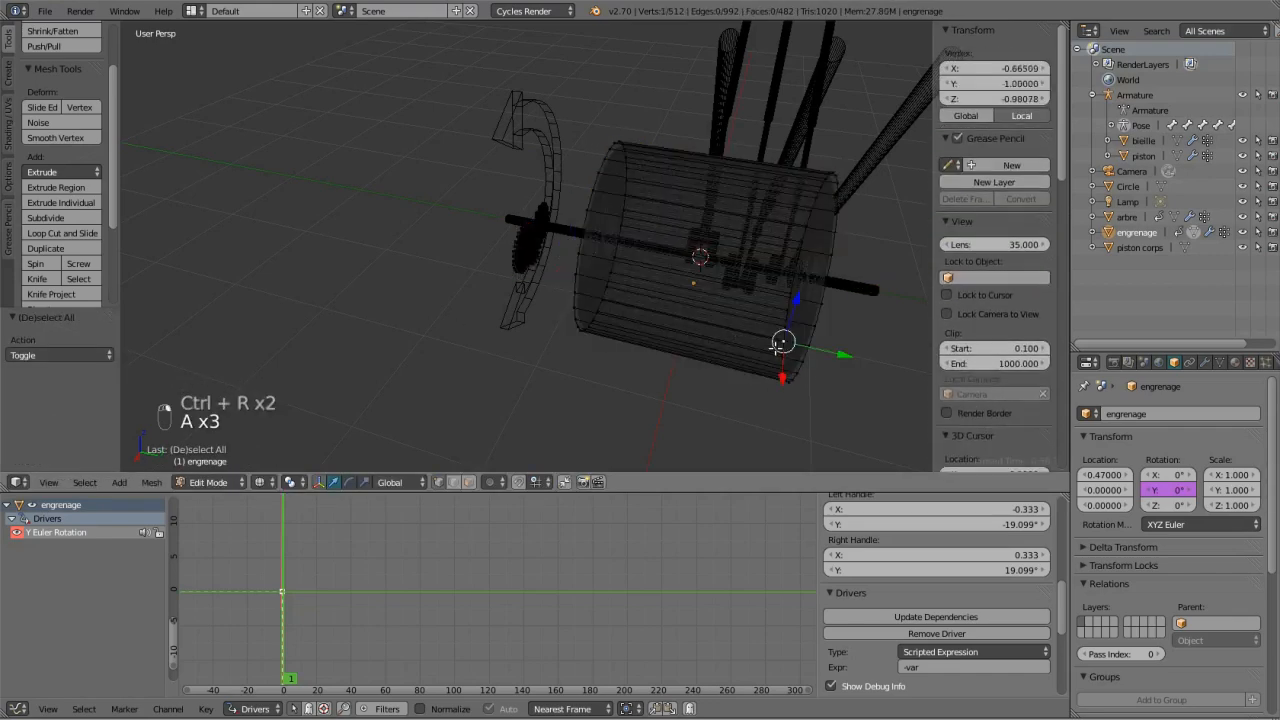
key("ctrl+l")
key("s")
key("shift+y")
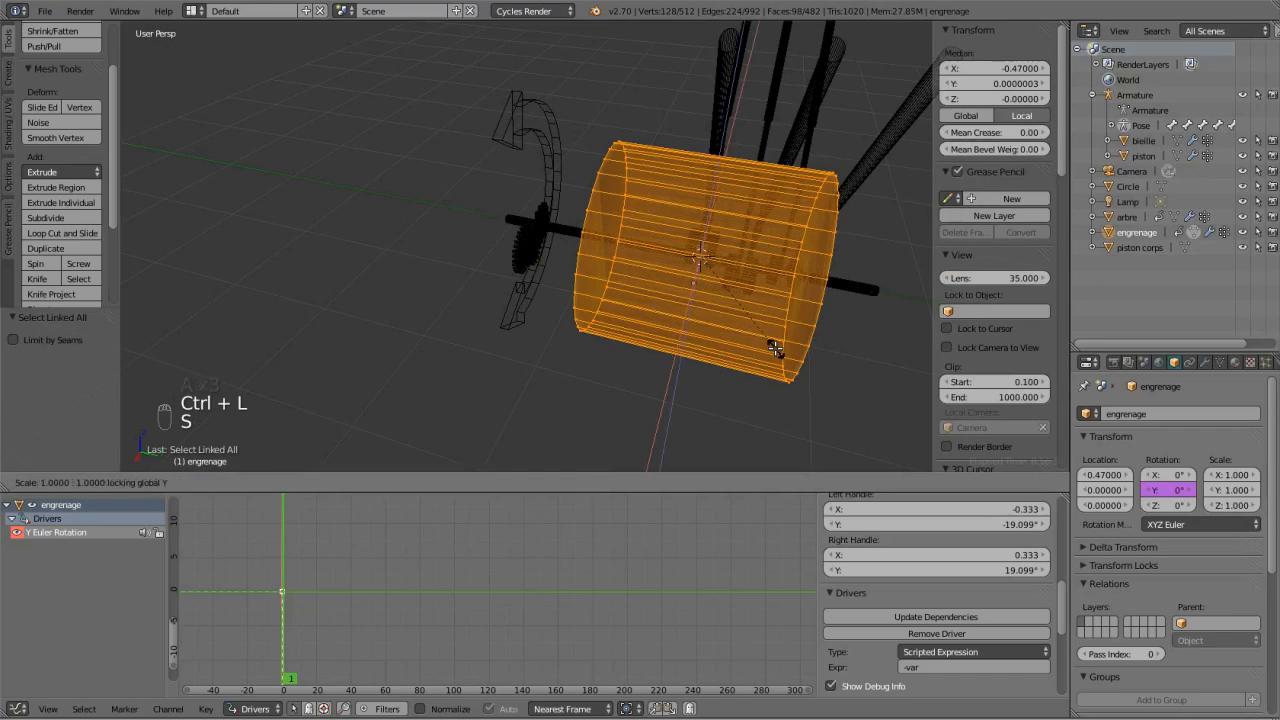
type("0.1")
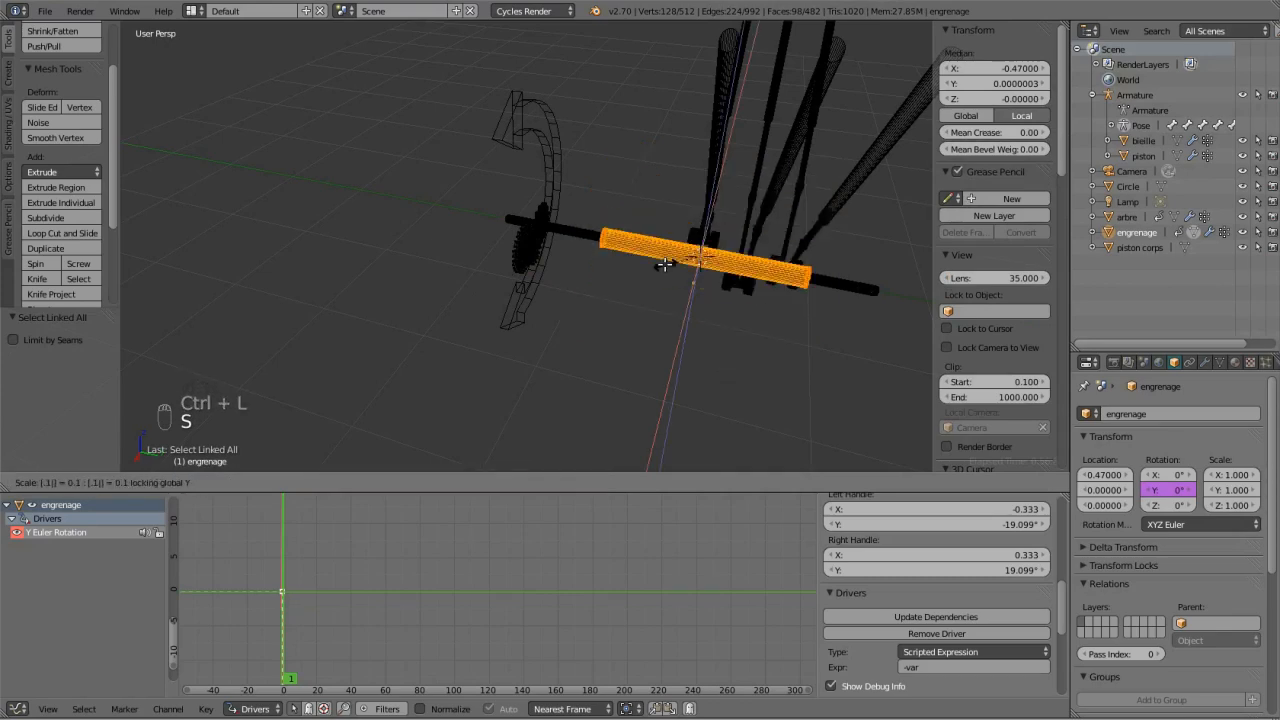
key("Return")
Scale the cylinder by a further 0.5 in X and Z, excluding Y.
scroll(664, 264, "up", 5)
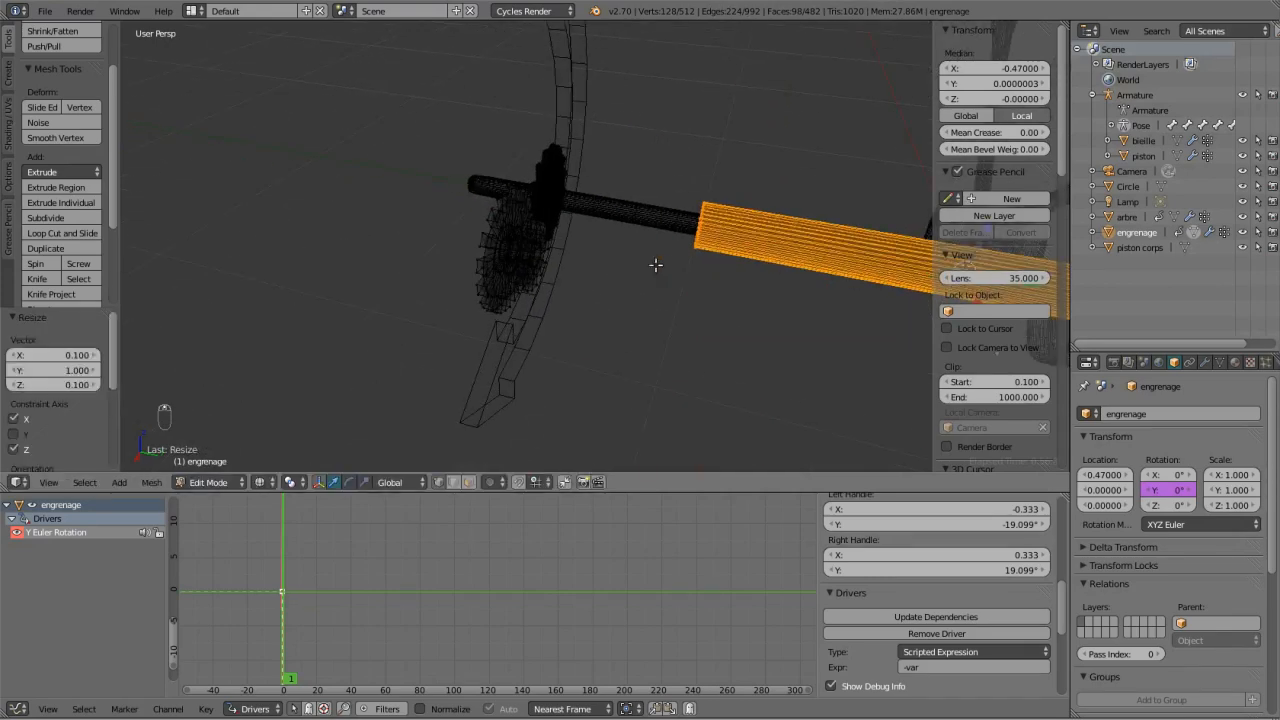
middle_click_drag(657, 266, 525, 212)
middle_click_drag(753, 338, 776, 357)
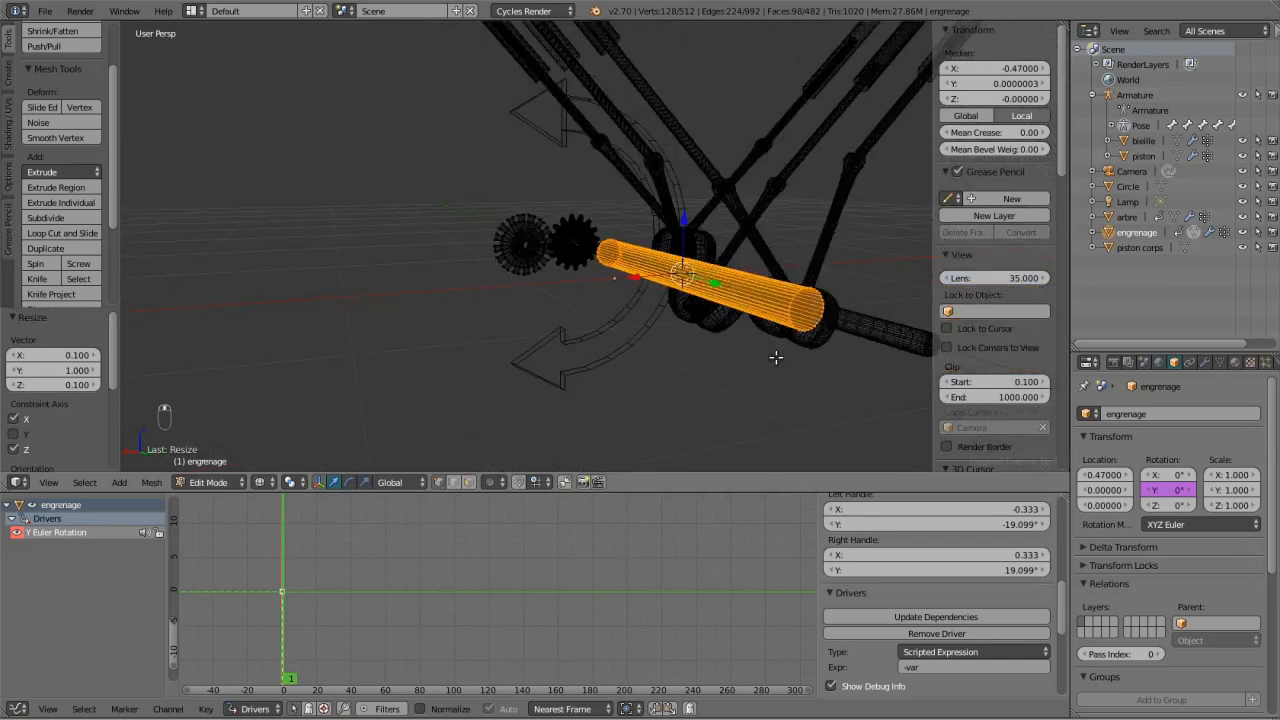
key("s")
key("shift+y")
type("0.5")
key("Return")
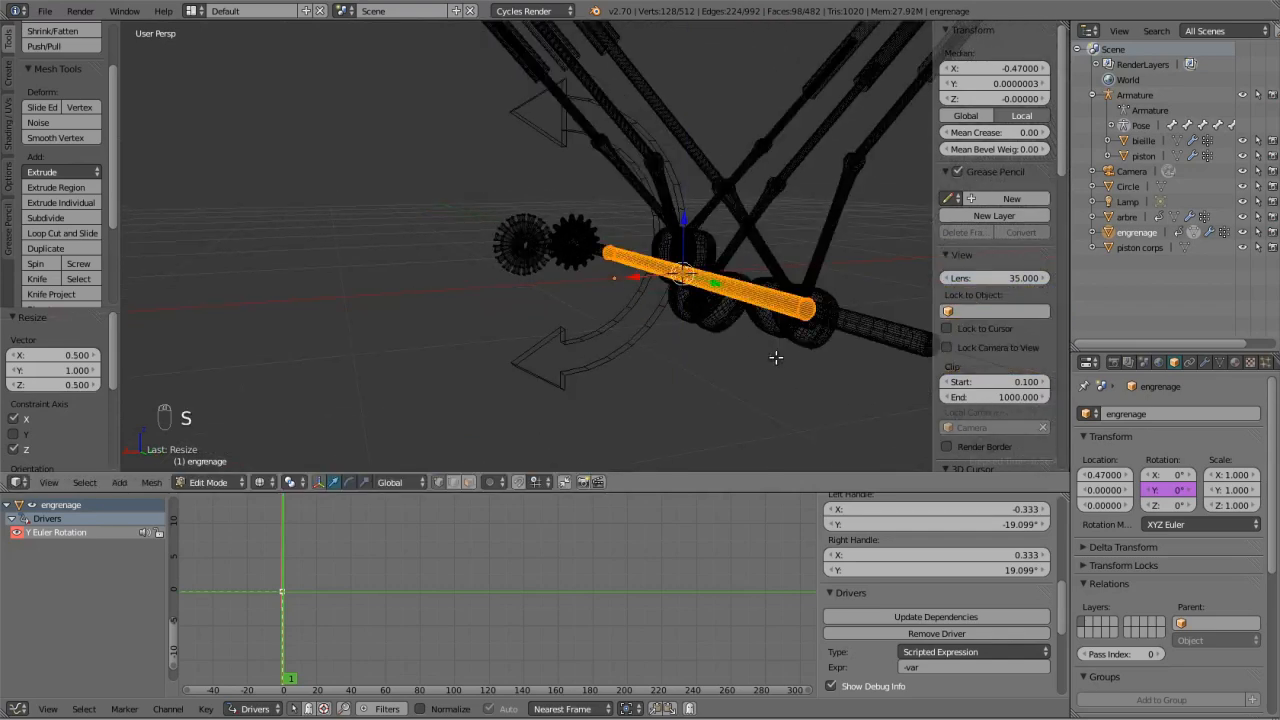
Move the thin cylinder 0.5 along X, from the crankshaft to the small gears' axis.
key("KP_7")
scroll(502, 163, "up", 1)
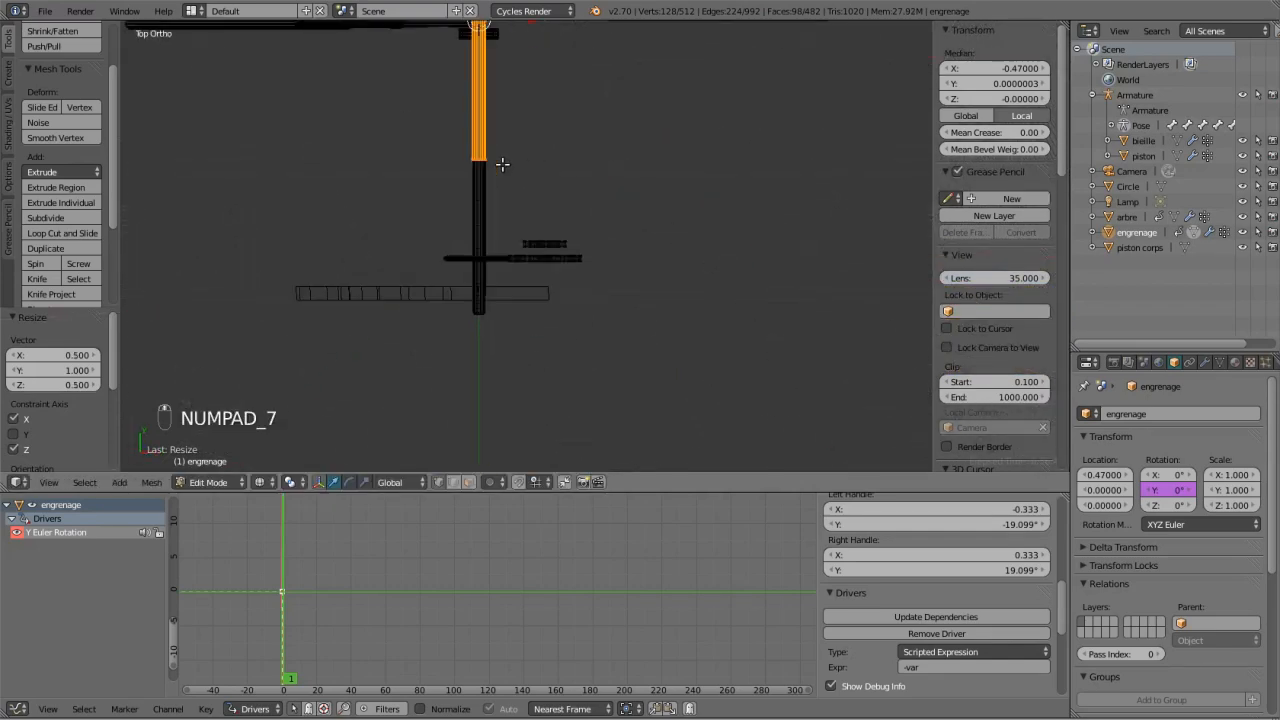
type("gx")
type("0.5")
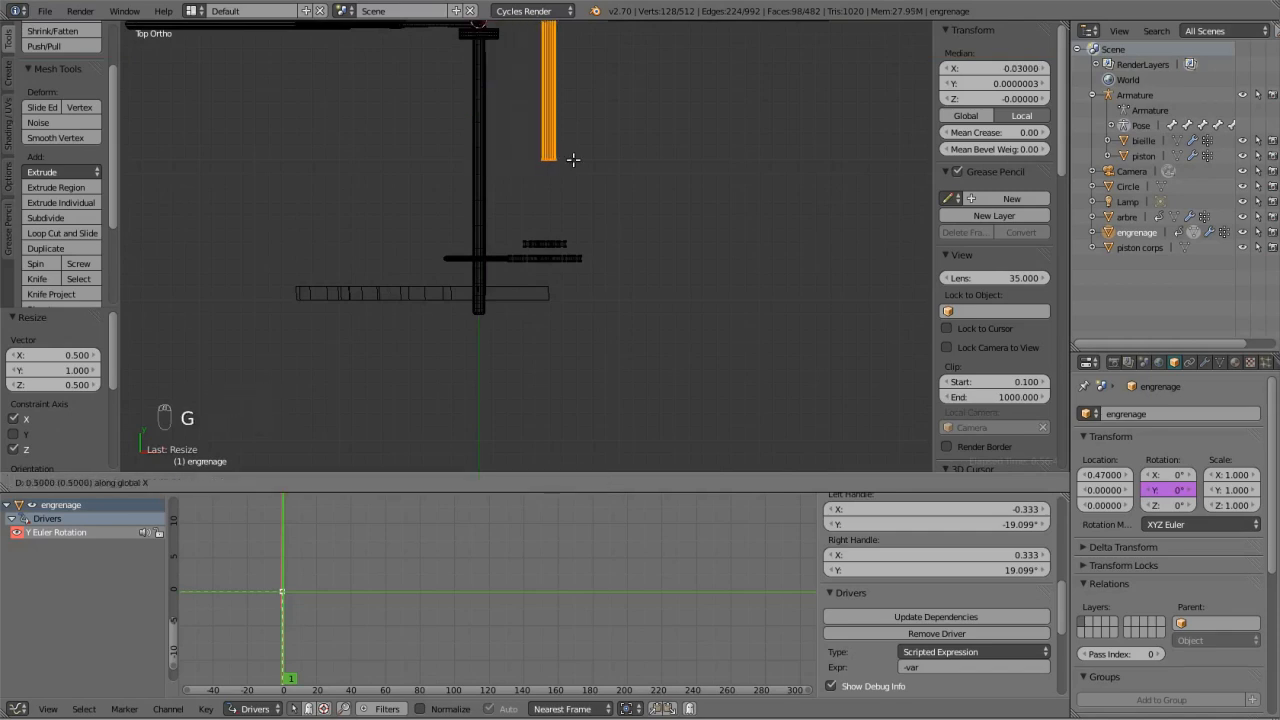
key("Return")
Stretch the gear shaft to 2.1 along Y so it passes through both small gears and spans the crankshaft's length.
scroll(585, 185, "down", 4)
key("s")
key("y")
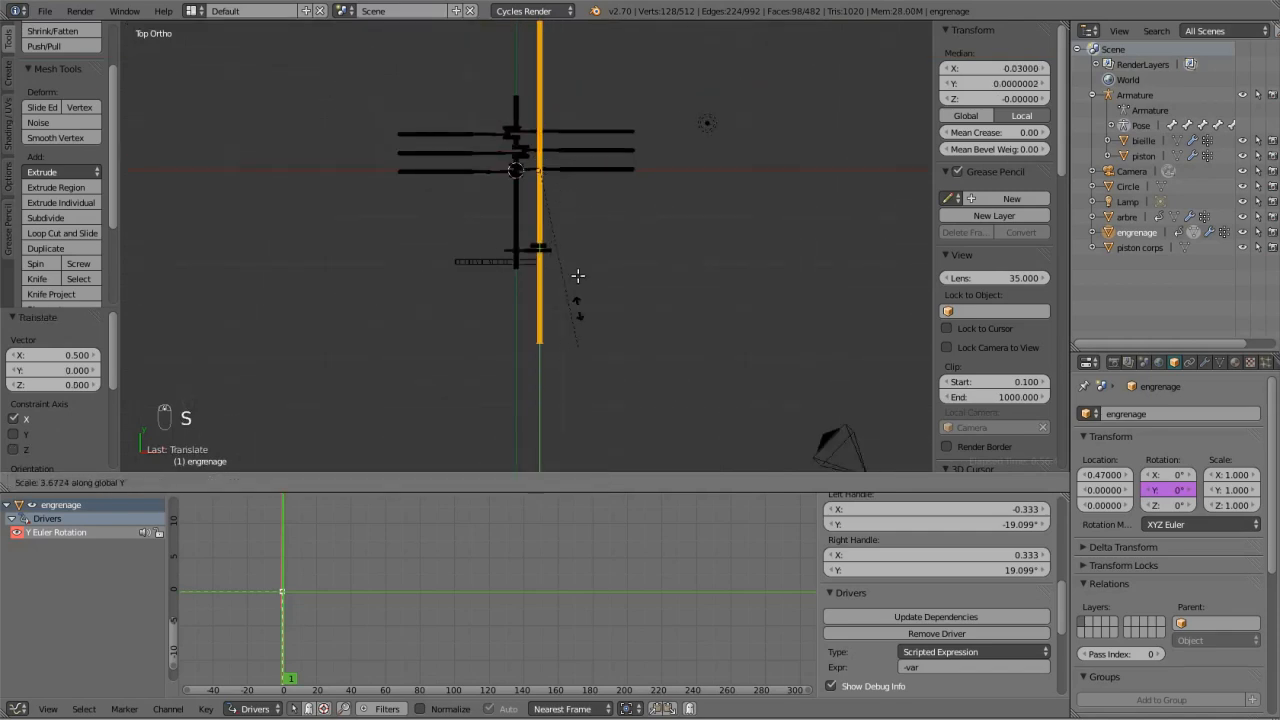
left_click(571, 270)
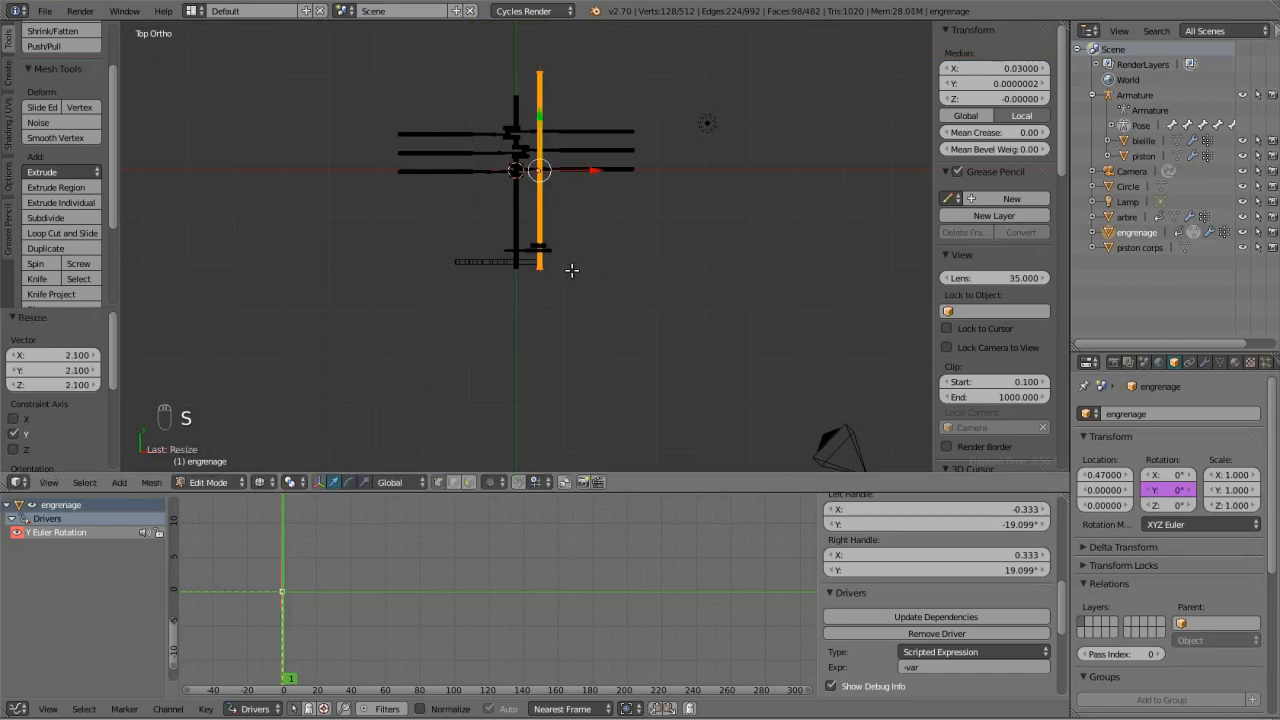
middle_click_drag(571, 270, 414, 117)
key("Tab")
scroll(533, 250, "up", 4)
key("z")
middle_click_drag(533, 250, 480, 255)
scroll(509, 262, "up", 3)
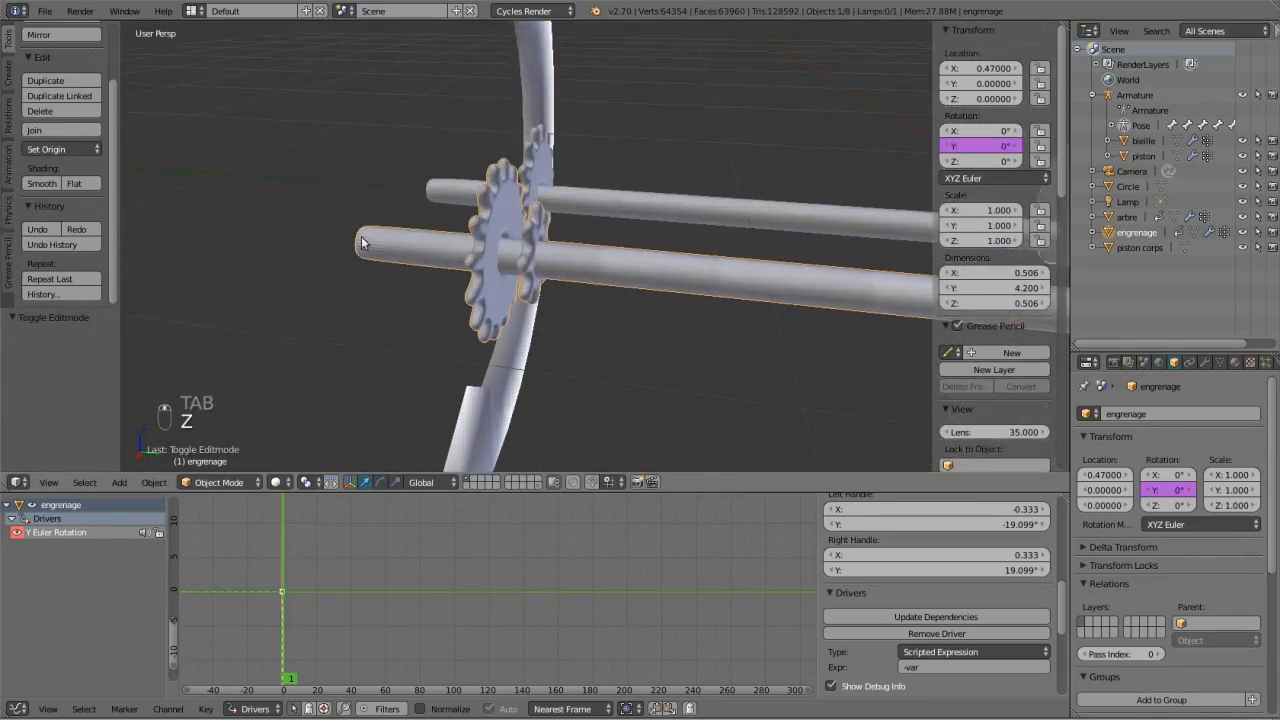
middle_click_drag(361, 242, 389, 295)
Add a loop cut around the gear shaft and slide it fully to the gear-side end.
key("Tab")
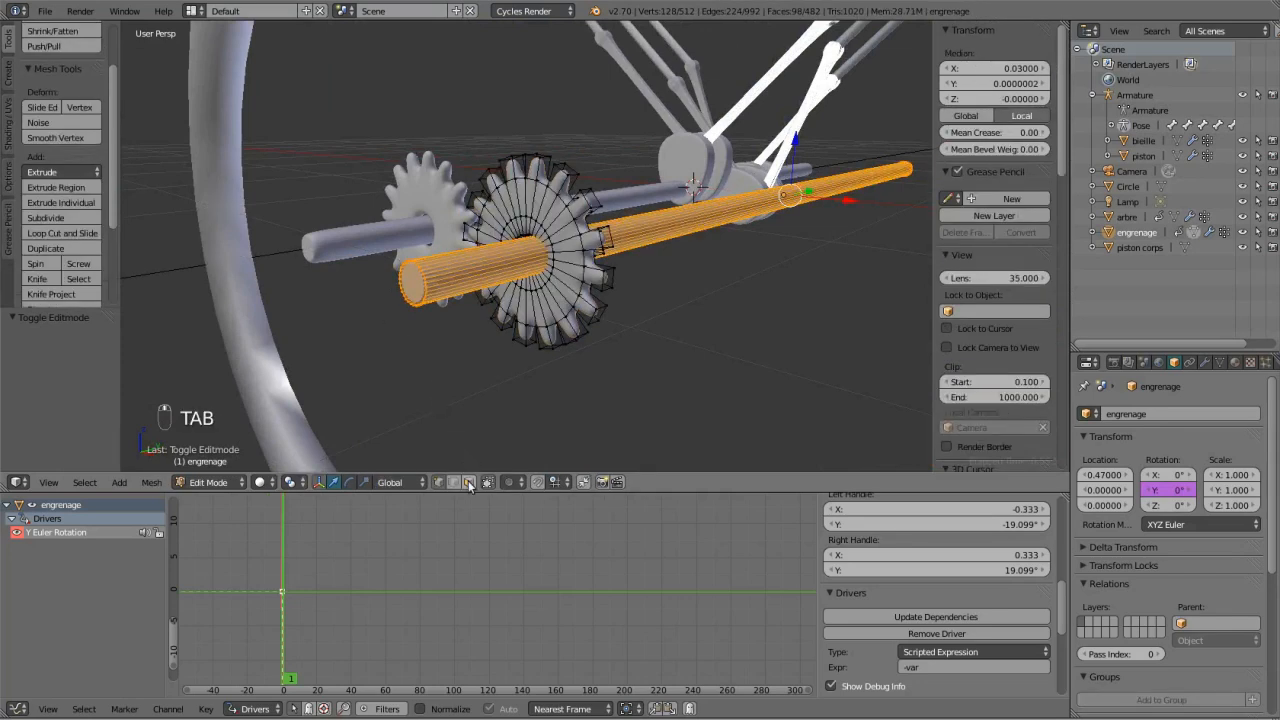
right_click(410, 287)
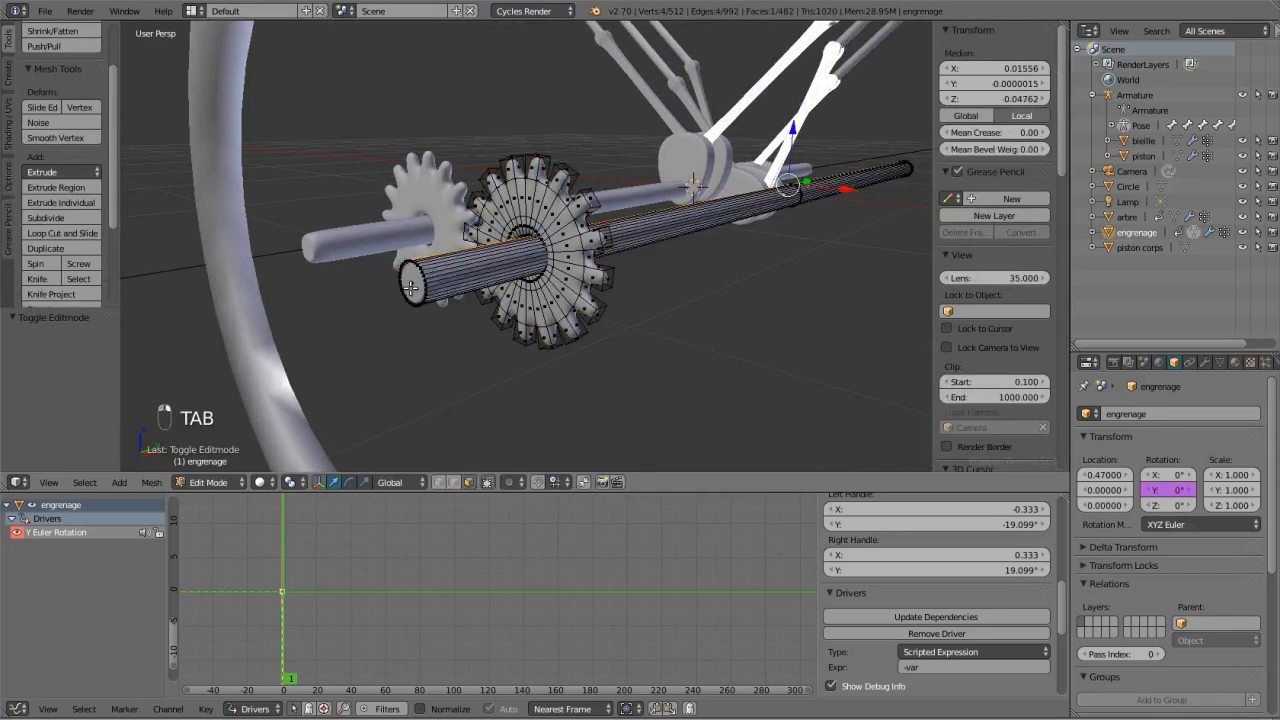
key("z")
middle_click_drag(495, 300, 407, 289)
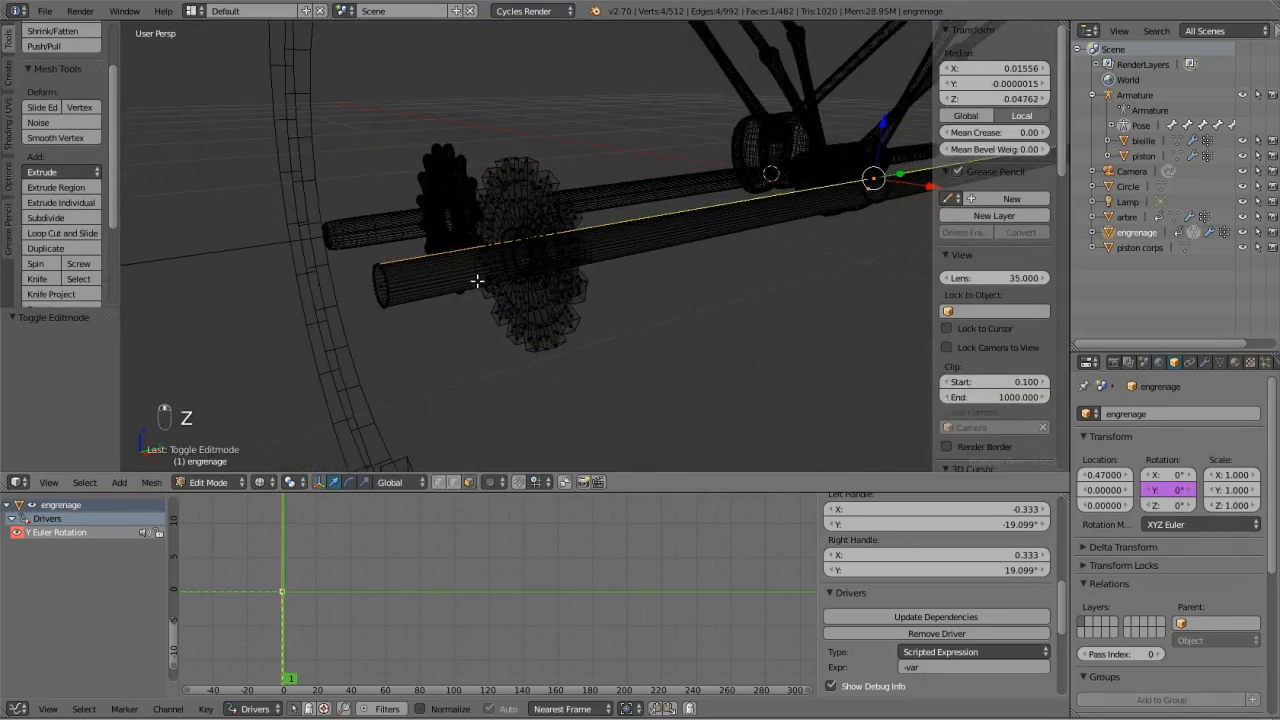
key("ctrl+r")
left_click(885, 232)
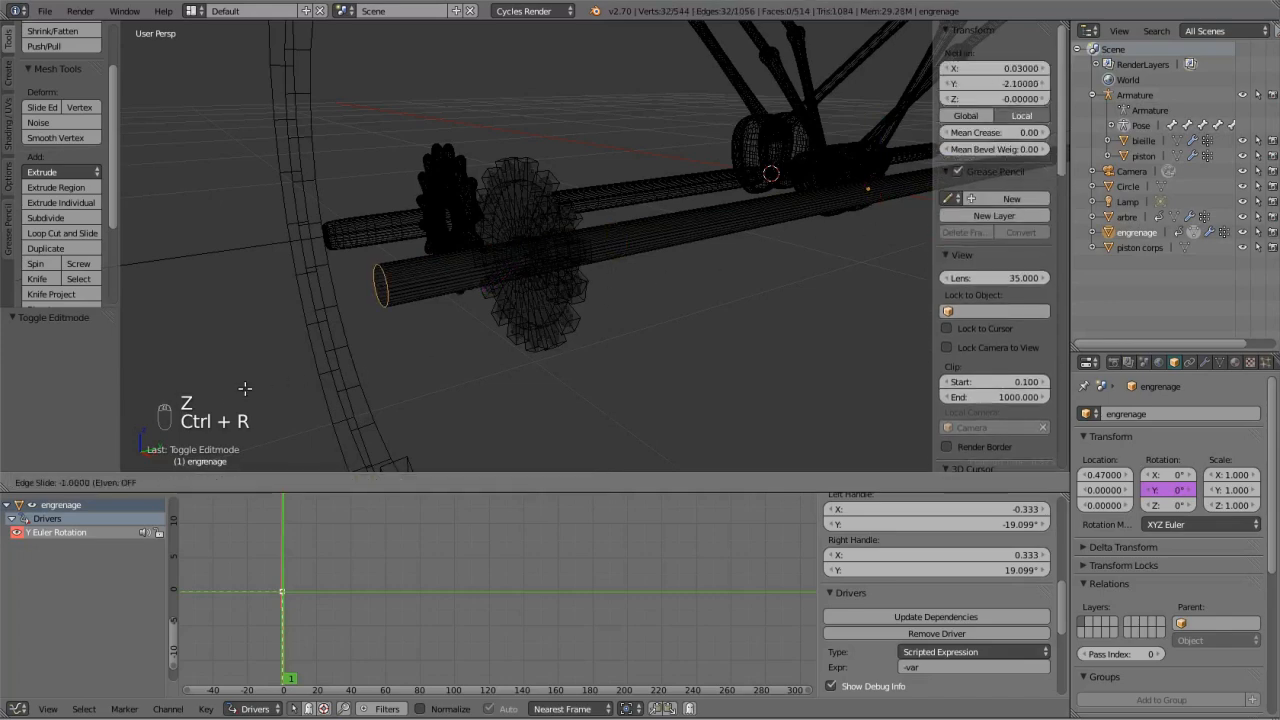
left_click(323, 391)
Add another loop cut around the gear shaft and slide it fully to the end opposite the gears.
key("z")
key("Tab")
middle_click_drag(469, 366, 691, 355)
key("Tab")
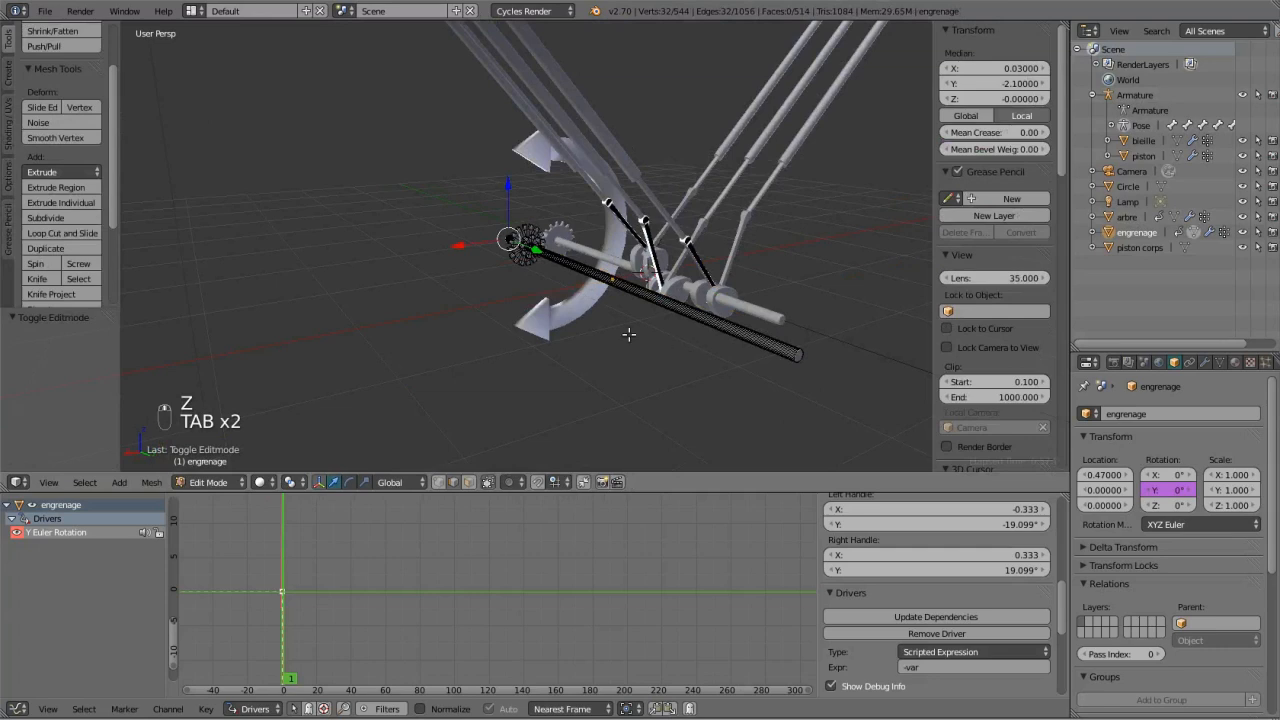
key("z")
key("ctrl+r")
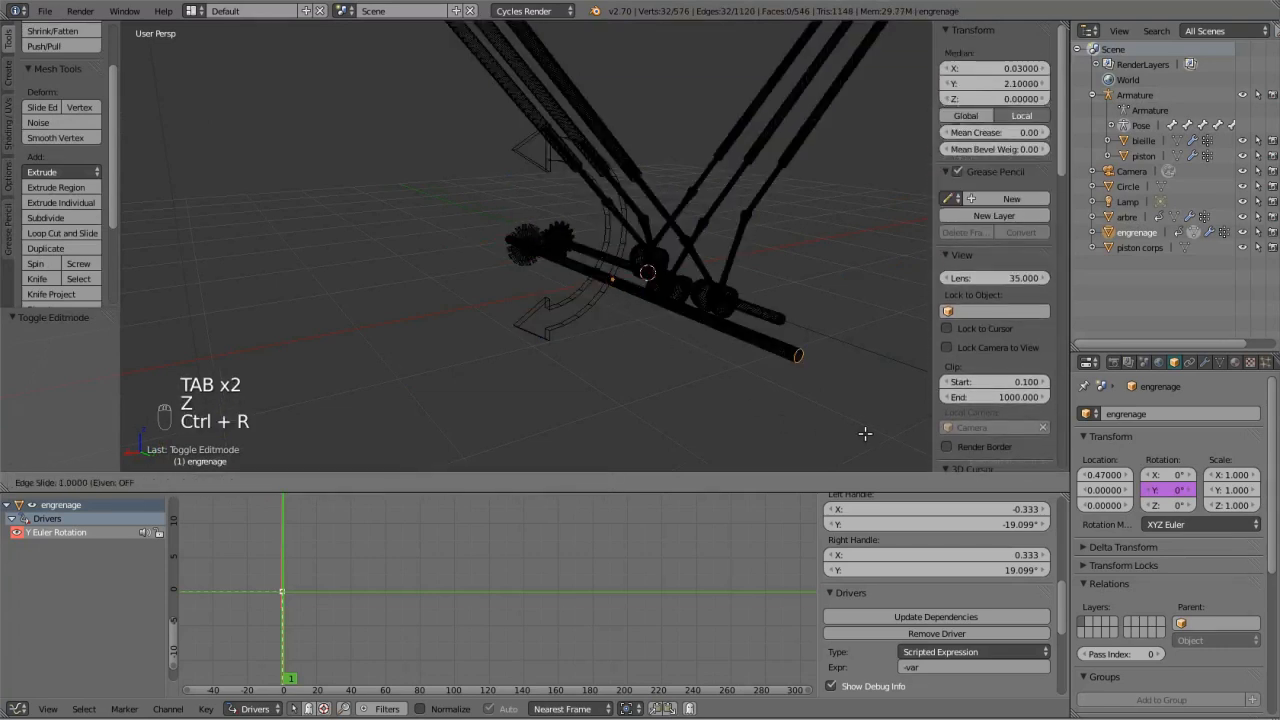
left_click(865, 434)
Duplicate the engrenage object in top view and place the copy 0.3 along X and 0.1 along Y.
key("Tab")
key("z")
middle_click_drag(688, 373, 778, 326)
scroll(604, 253, "up", 5)
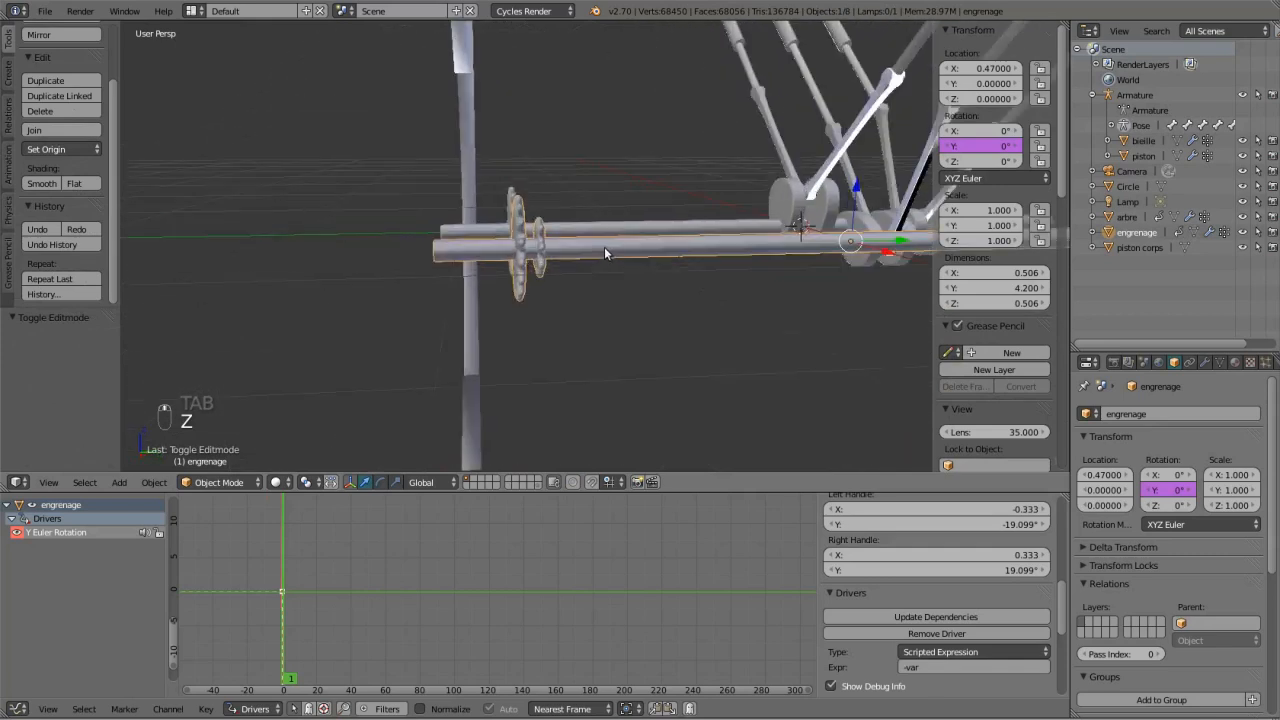
key("KP_7")
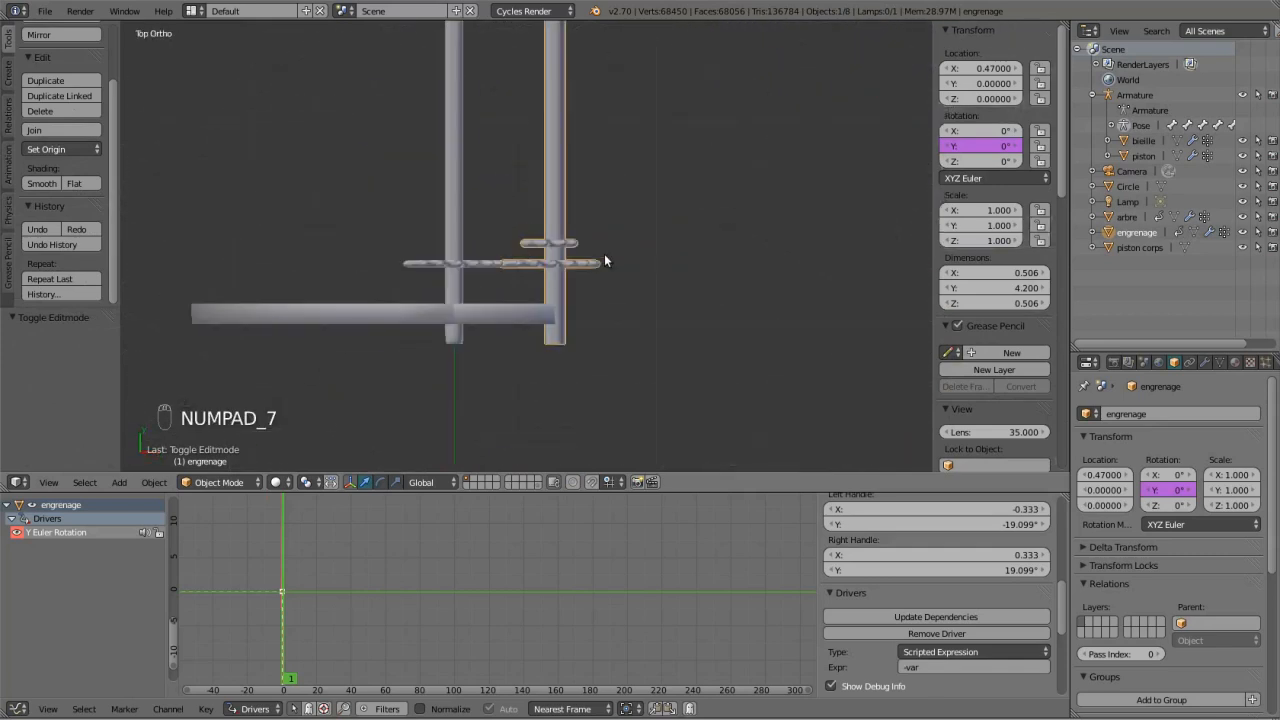
key("shift+d")
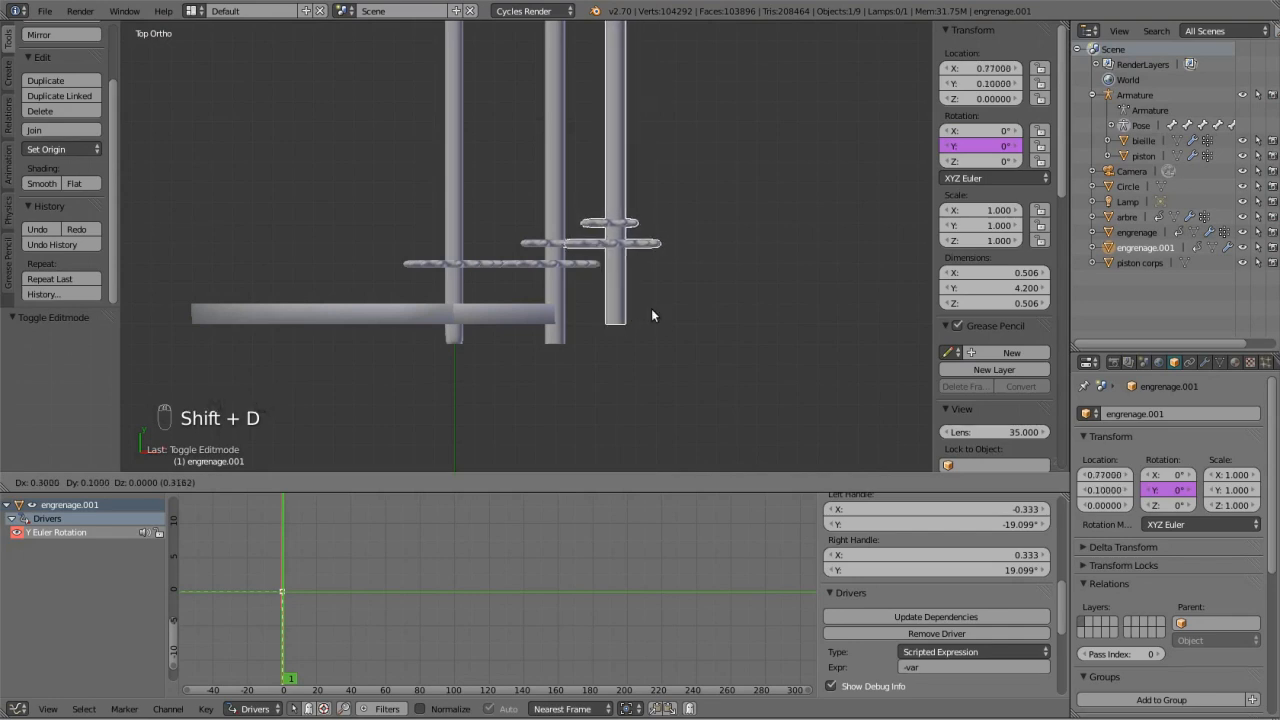
left_click(651, 308)
Move the duplicated engrenage.001 gear 0.06 along X so its large gear meshes with the small gear beside it.
scroll(625, 195, "up", 8)
key("z")
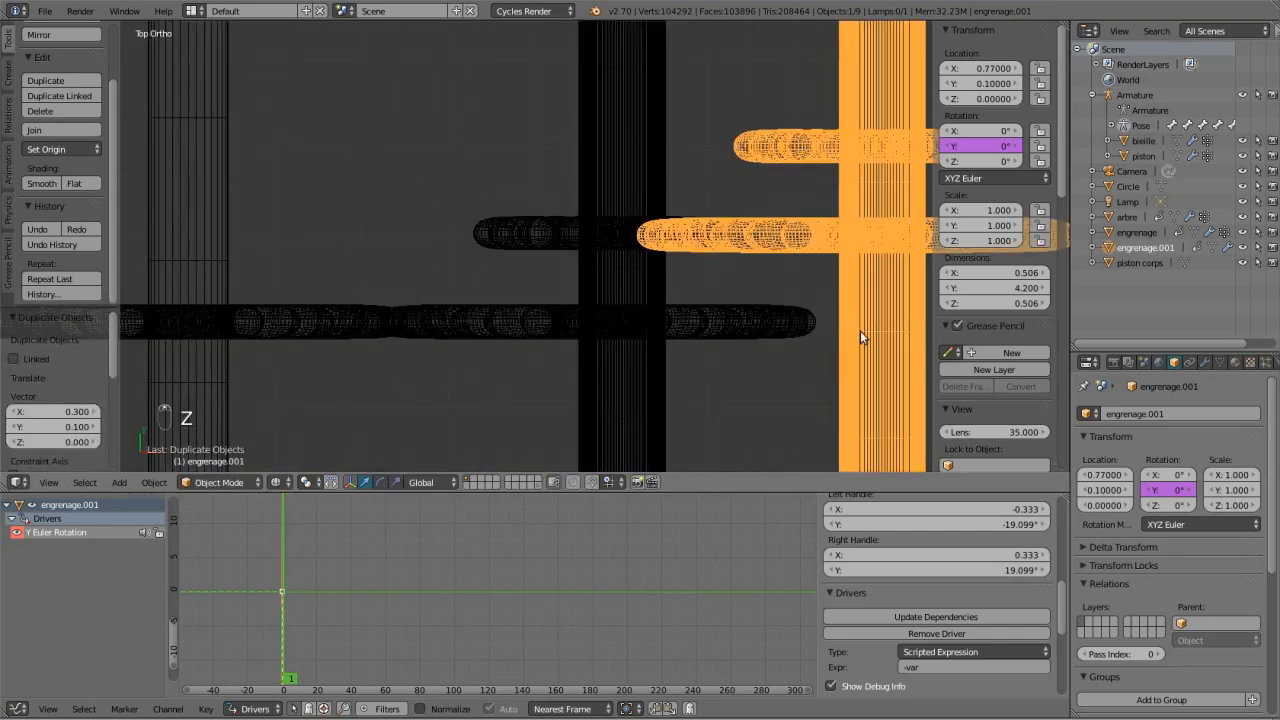
key("g")
key("y")
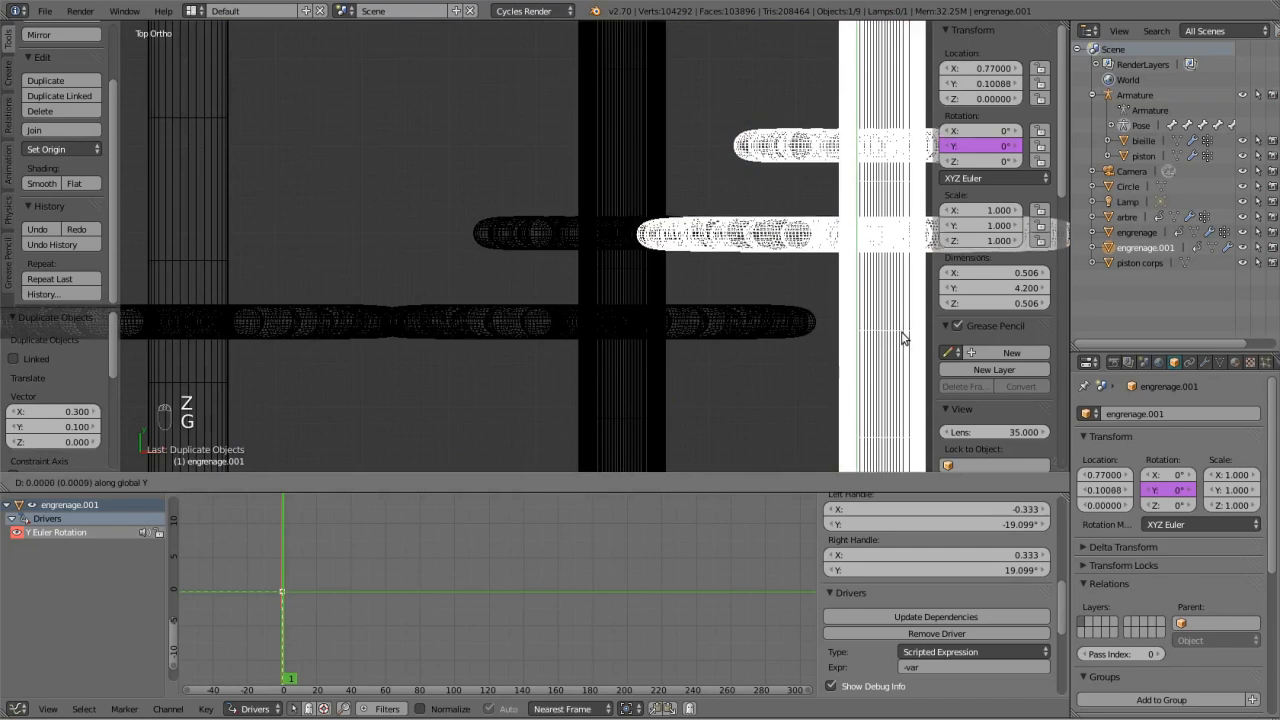
key("x")
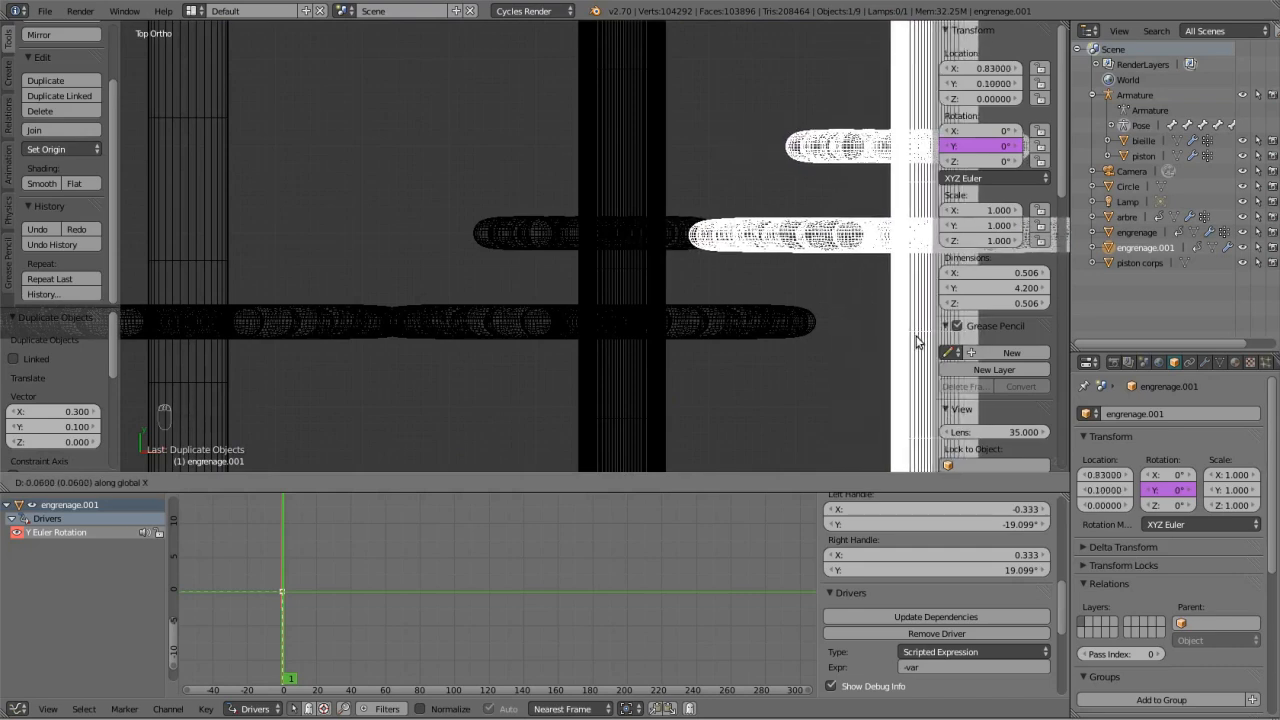
left_click(916, 342)
middle_click_drag(806, 322, 681, 178)
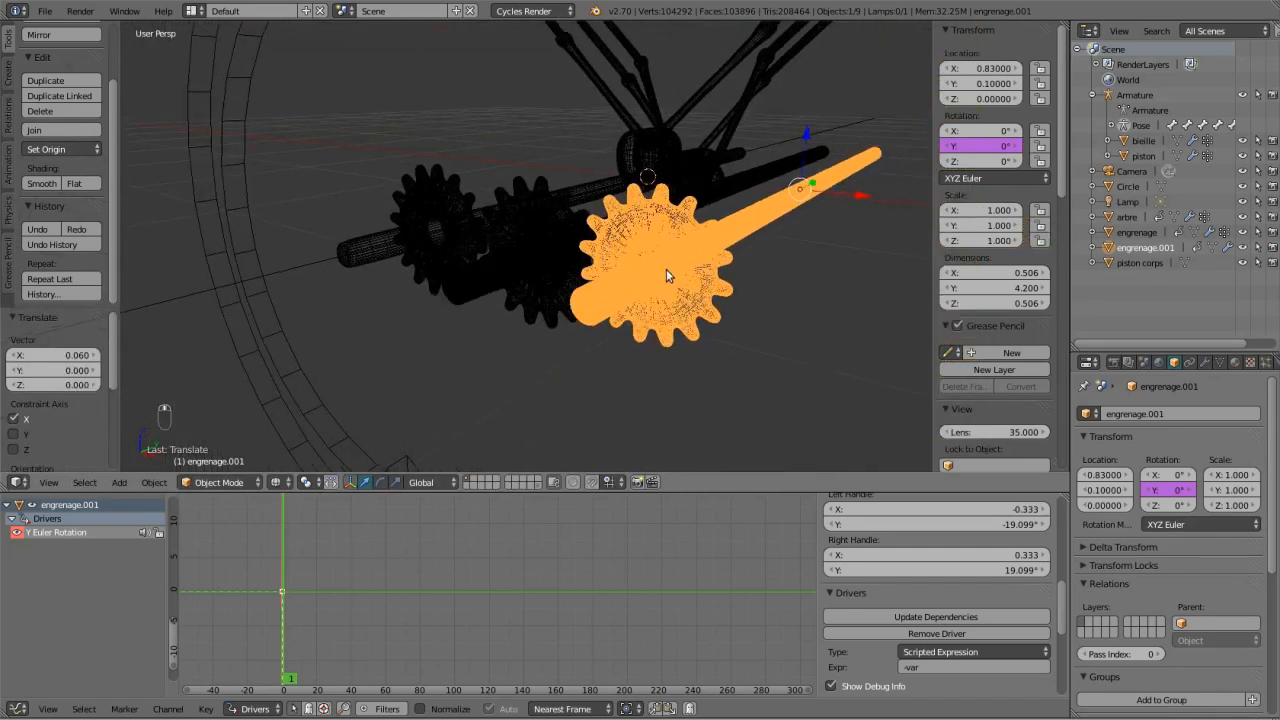
key("z")
scroll(534, 323, "up", 5)
middle_click_drag(517, 336, 662, 304)
key("KP_1")
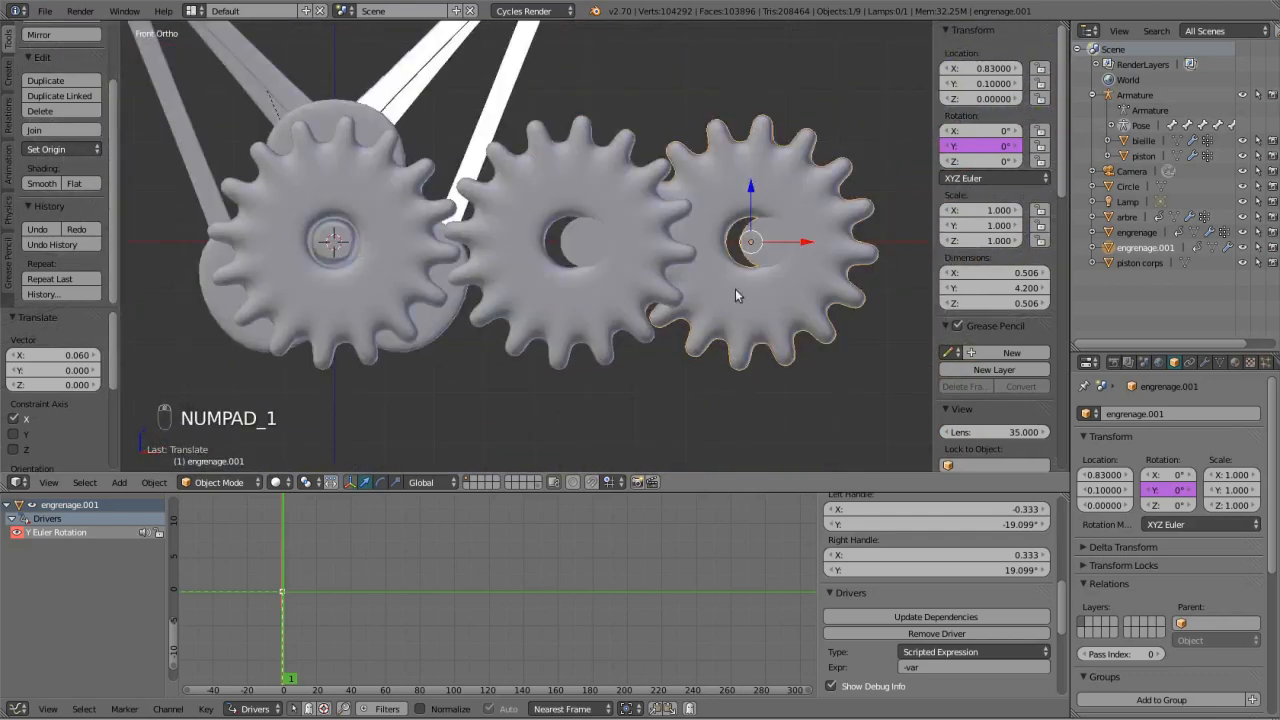
key("z")
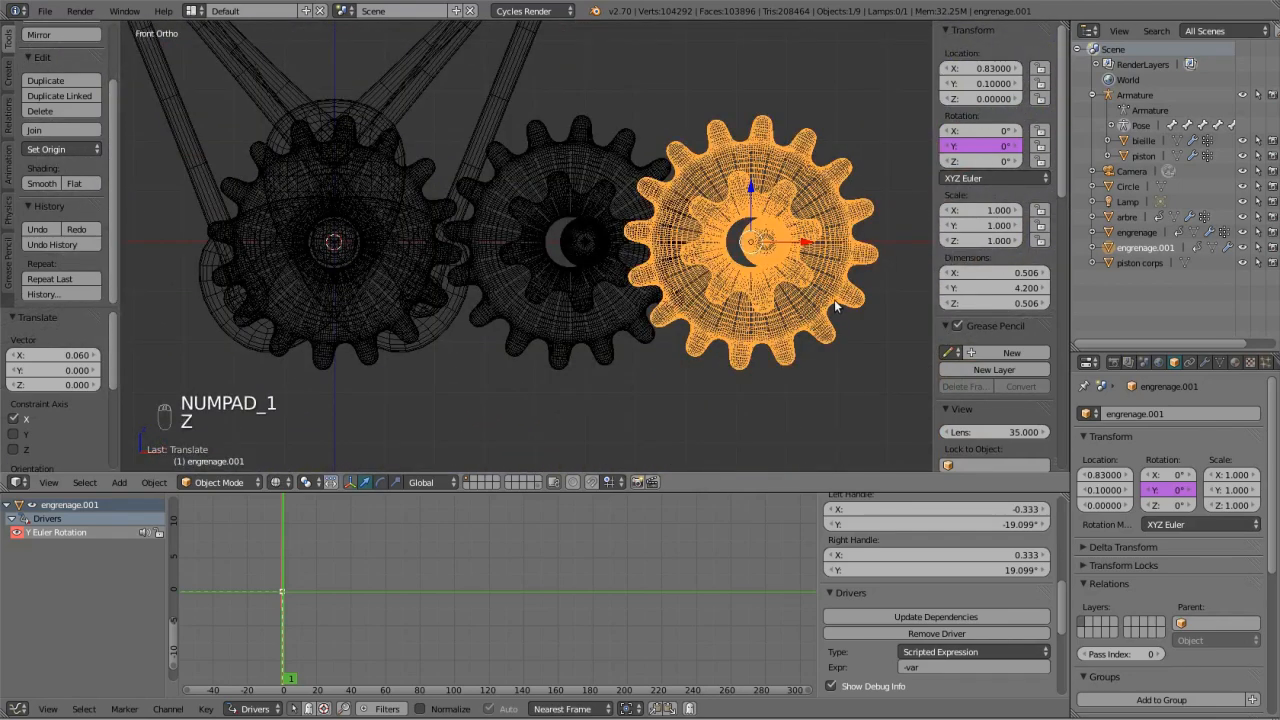
key("r")
key("x")
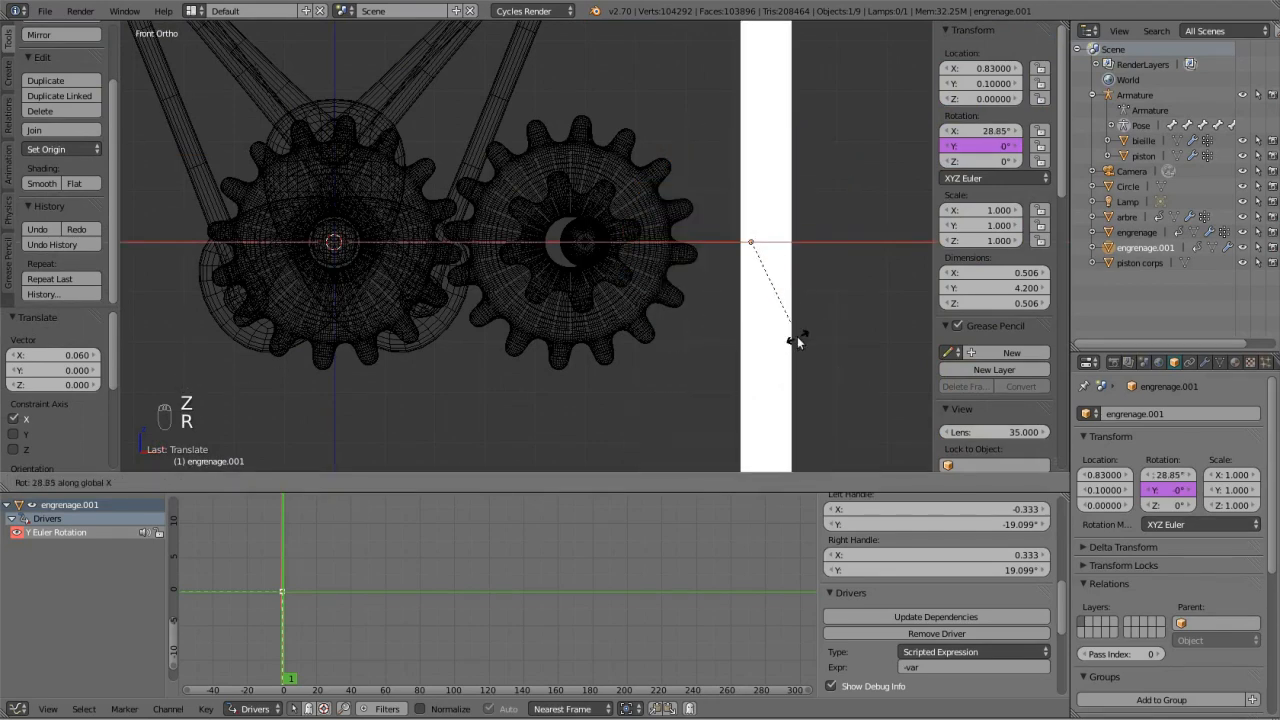
right_click(797, 341)
Set the target object of engrenage.001's Y rotation driver variable to engrenage.
scroll(952, 597, "down", 3)
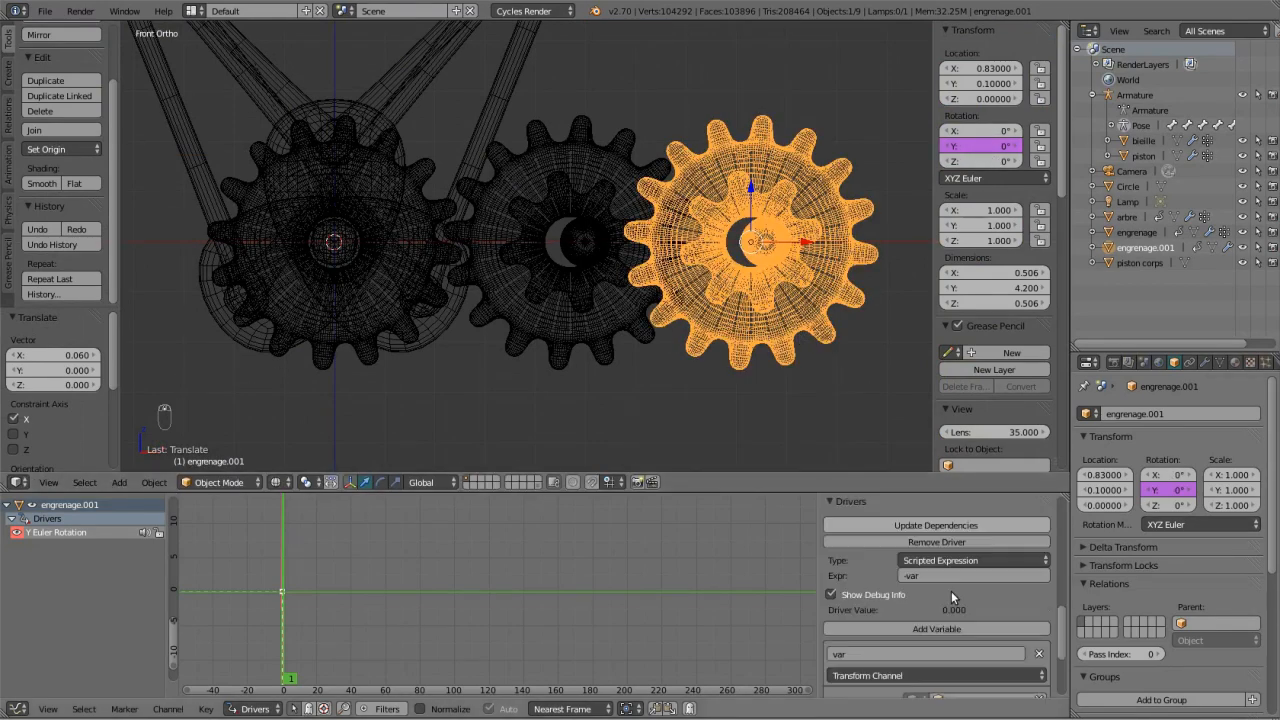
scroll(952, 597, "down", 3)
left_click(960, 610)
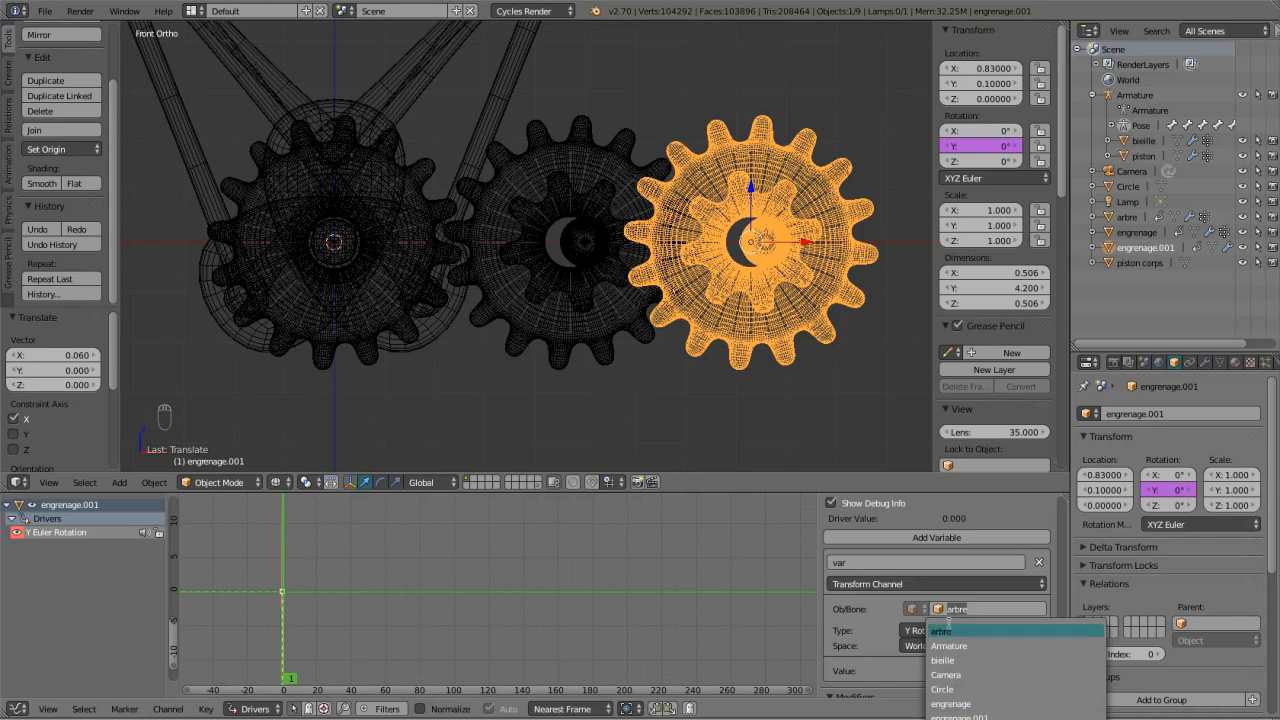
left_click(967, 706)
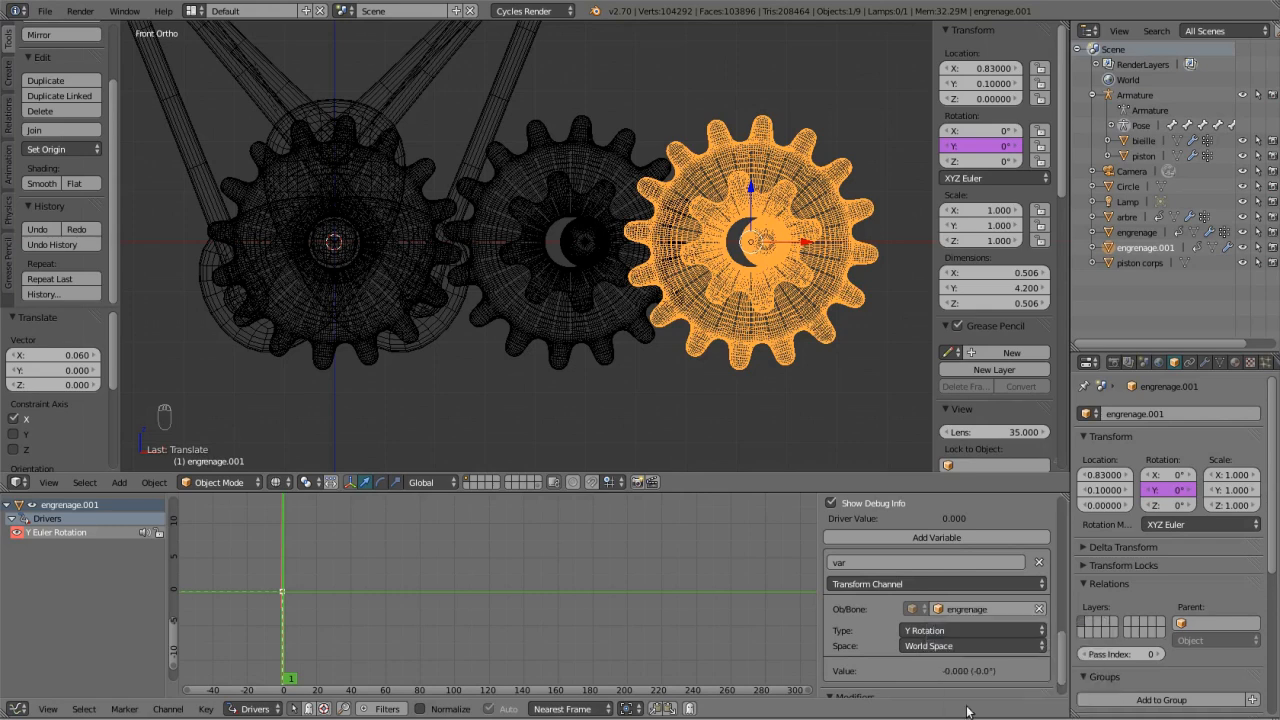
Examine the settings and scripted expression of engrenage.001's Y rotation driver.
scroll(905, 533, "up", 8)
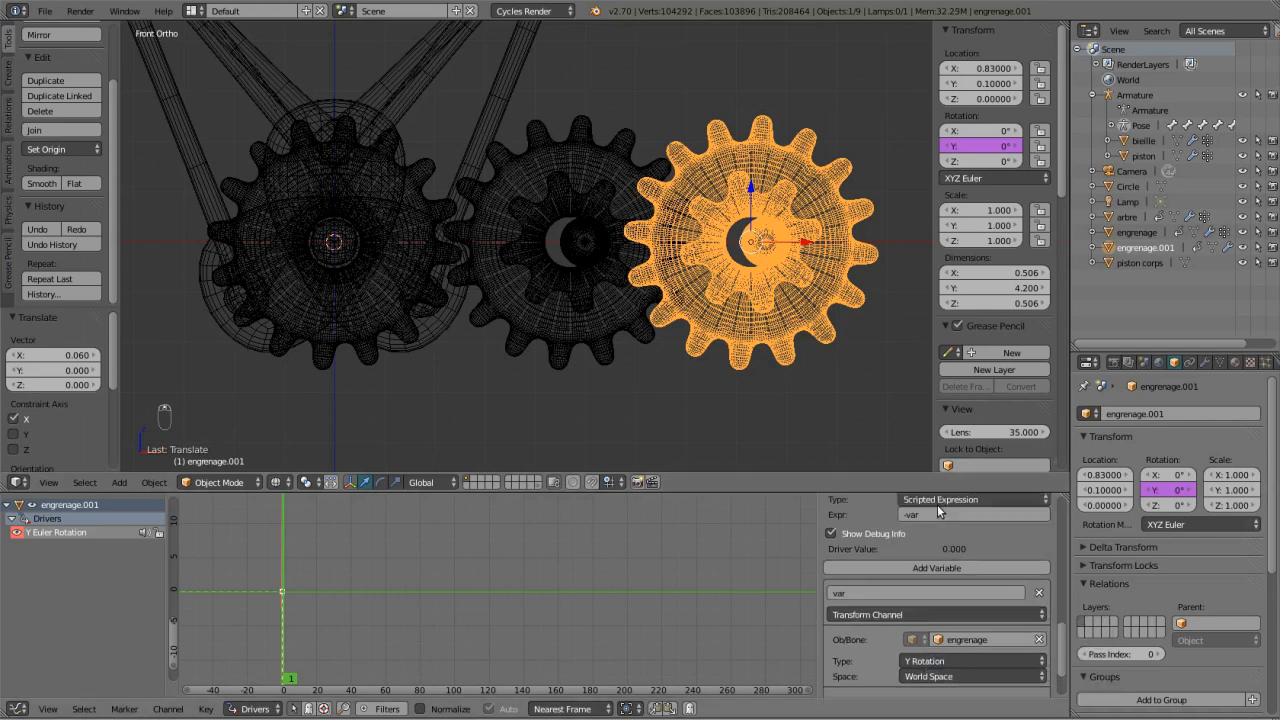
scroll(905, 533, "up", 2)
scroll(898, 560, "down", 5)
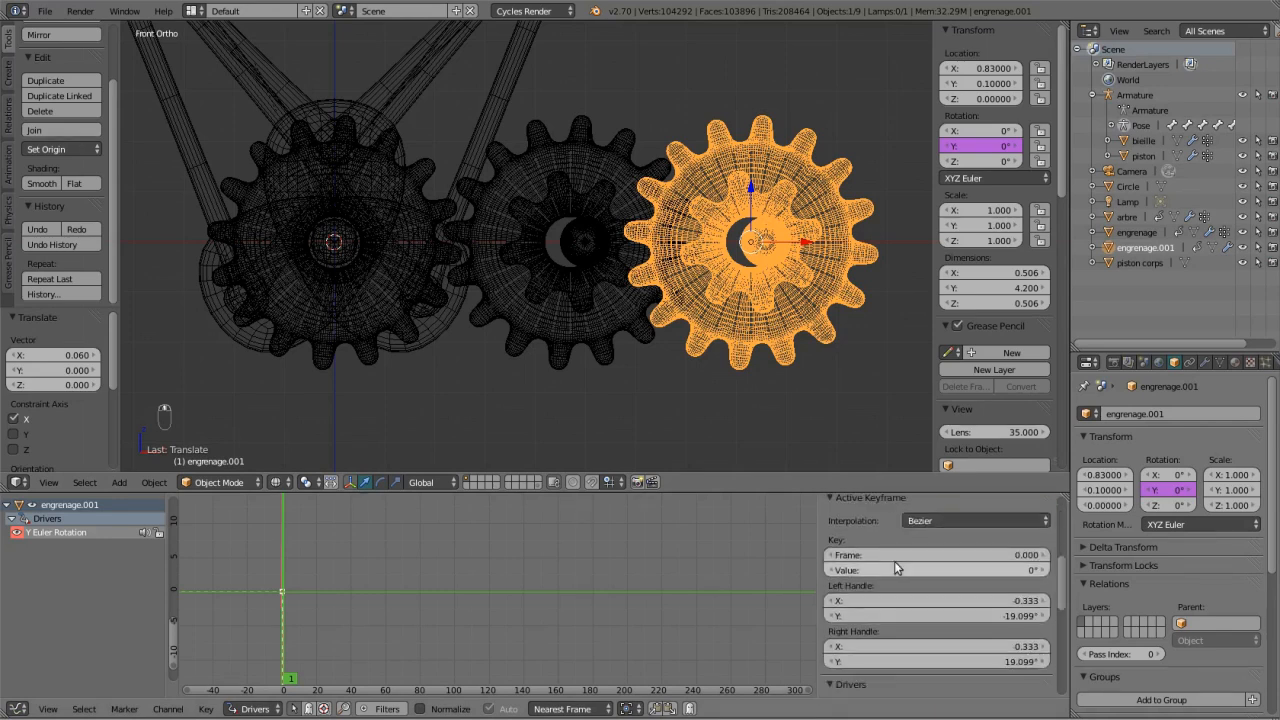
scroll(895, 567, "down", 5)
scroll(895, 567, "up", 4)
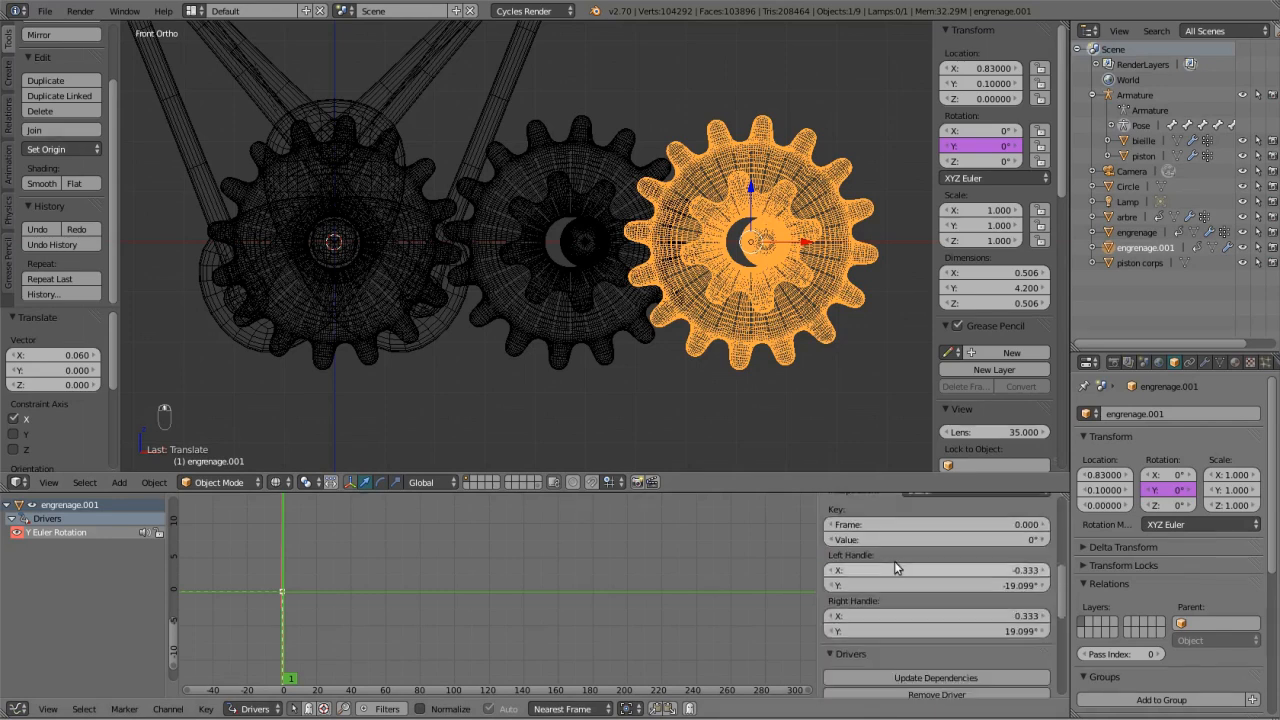
scroll(894, 568, "down", 4)
scroll(894, 568, "up", 2)
left_click(918, 637)
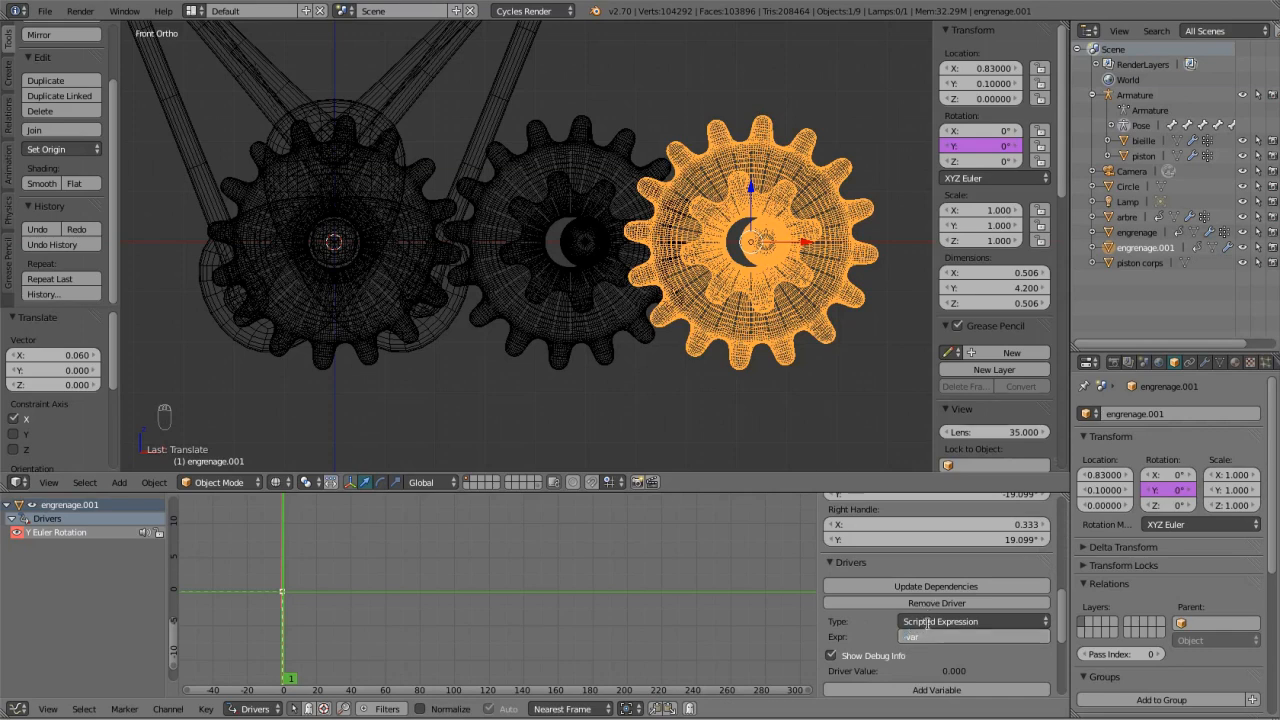
key("Return")
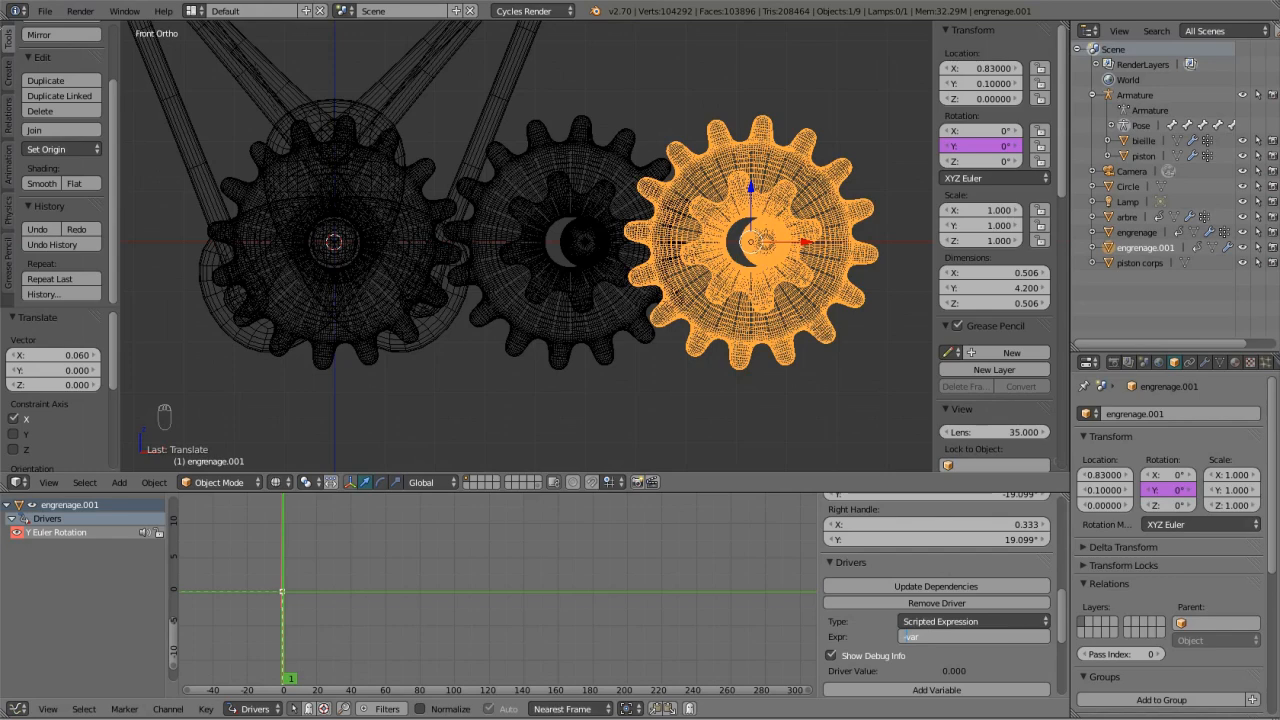
Check the Auto Run Python Scripts option in the user preferences' file settings, leaving the preferences unchanged.
left_click(44, 12)
left_click(64, 181)
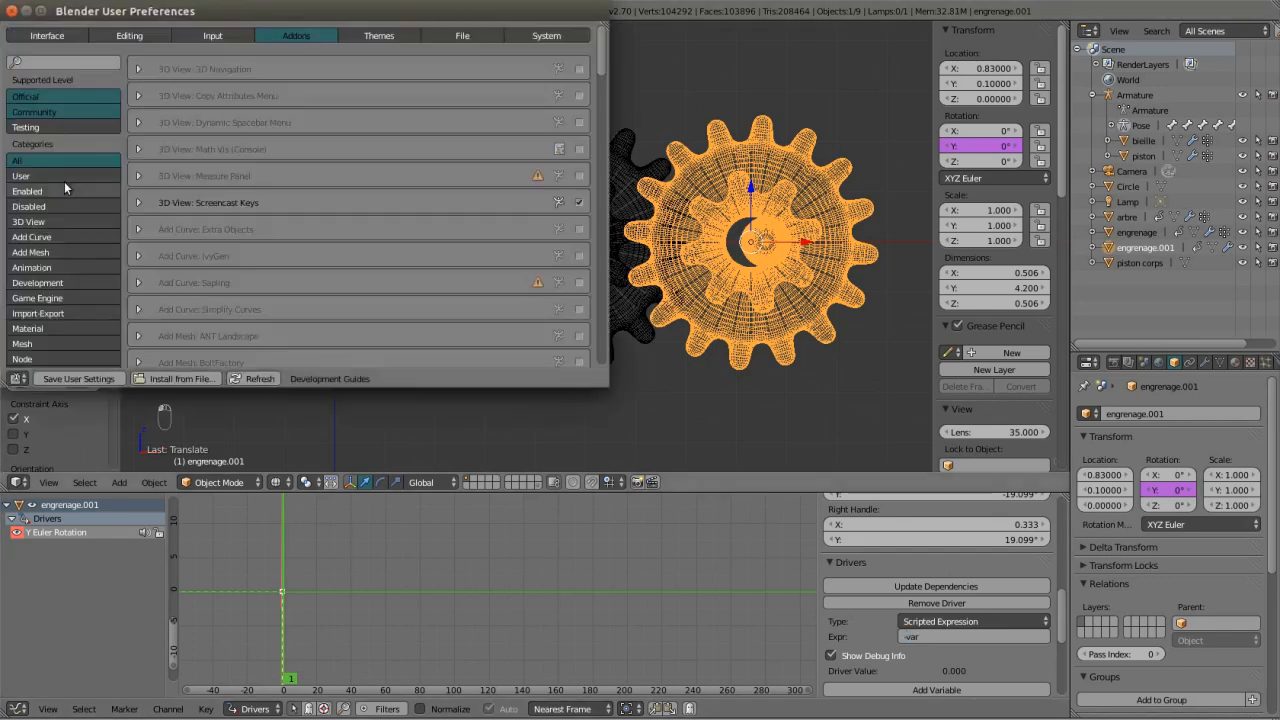
left_click(462, 35)
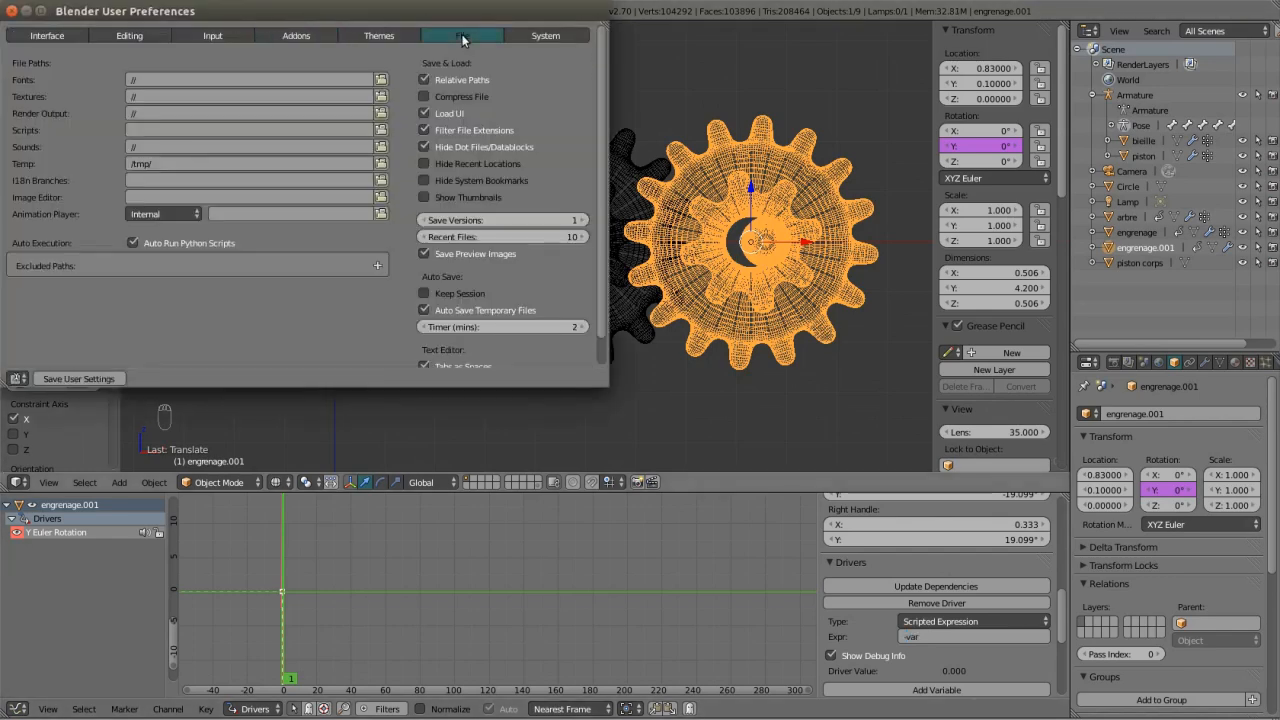
left_click(13, 11)
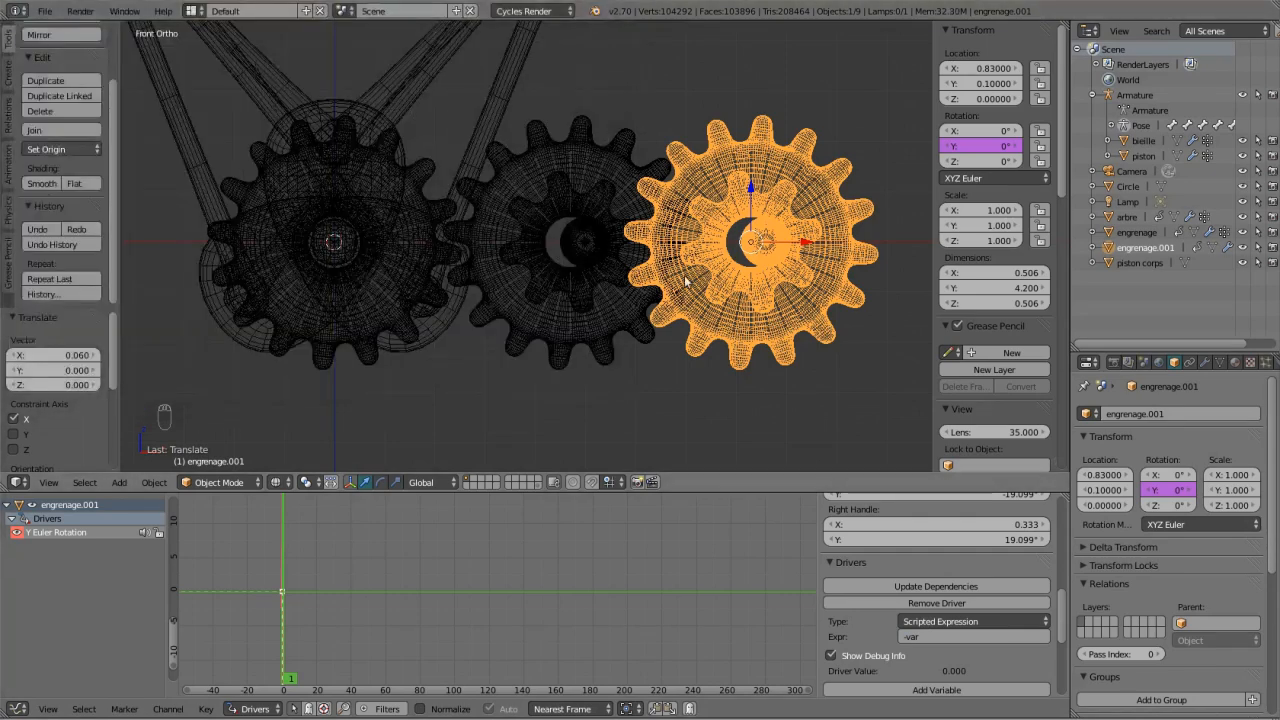
Set the scripted expression of engrenage.001's Y rotation driver to -2*var.
key("r")
right_click(845, 336)
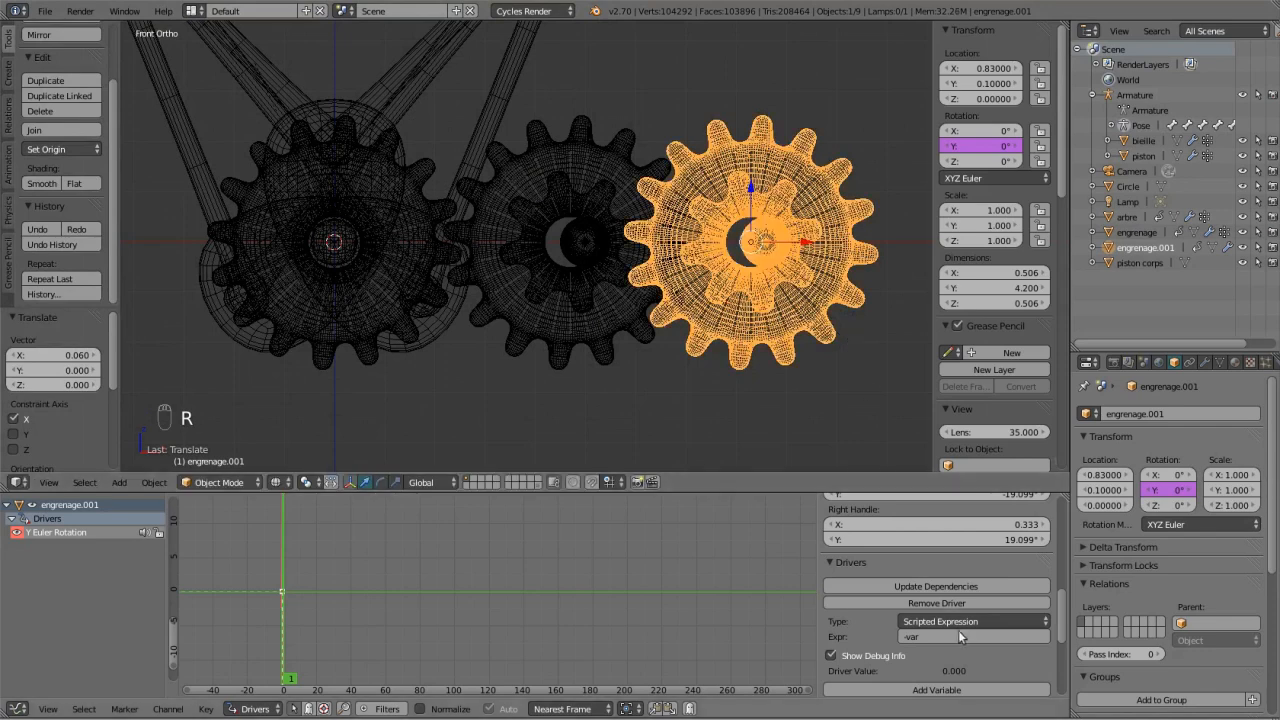
left_click(960, 636)
key("Return")
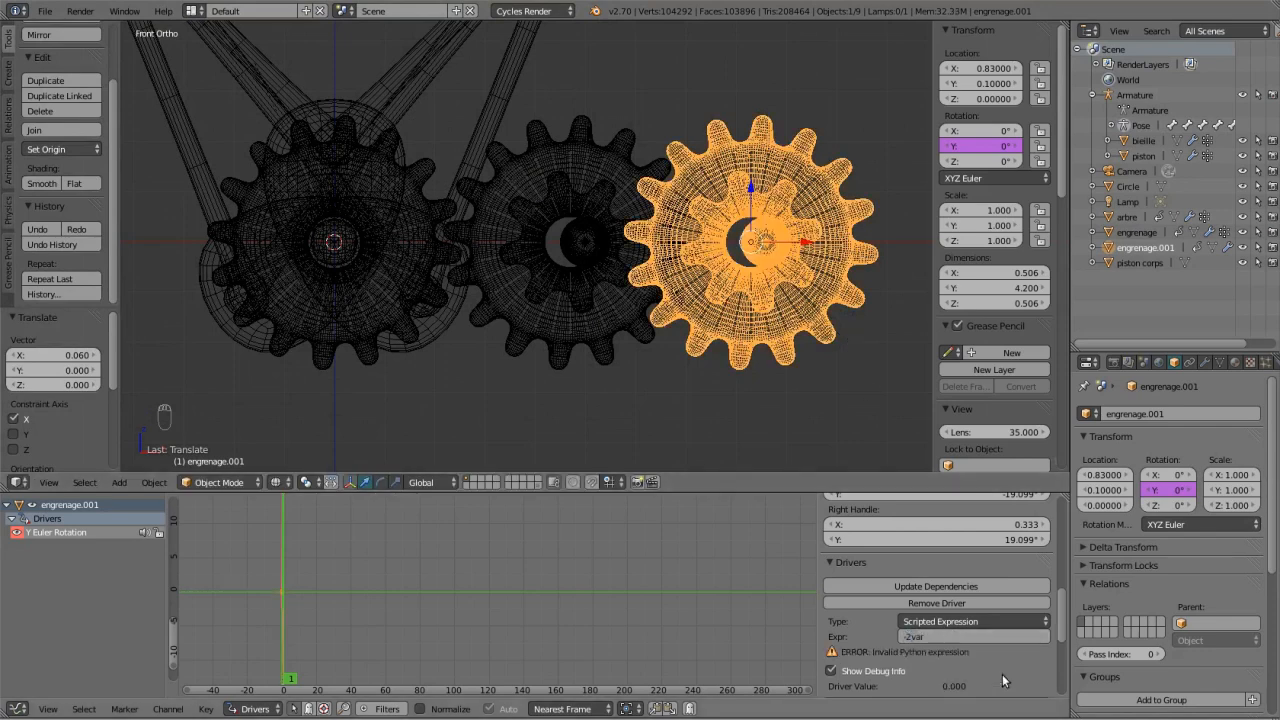
left_click(915, 640)
key("Home")
key("Delete")
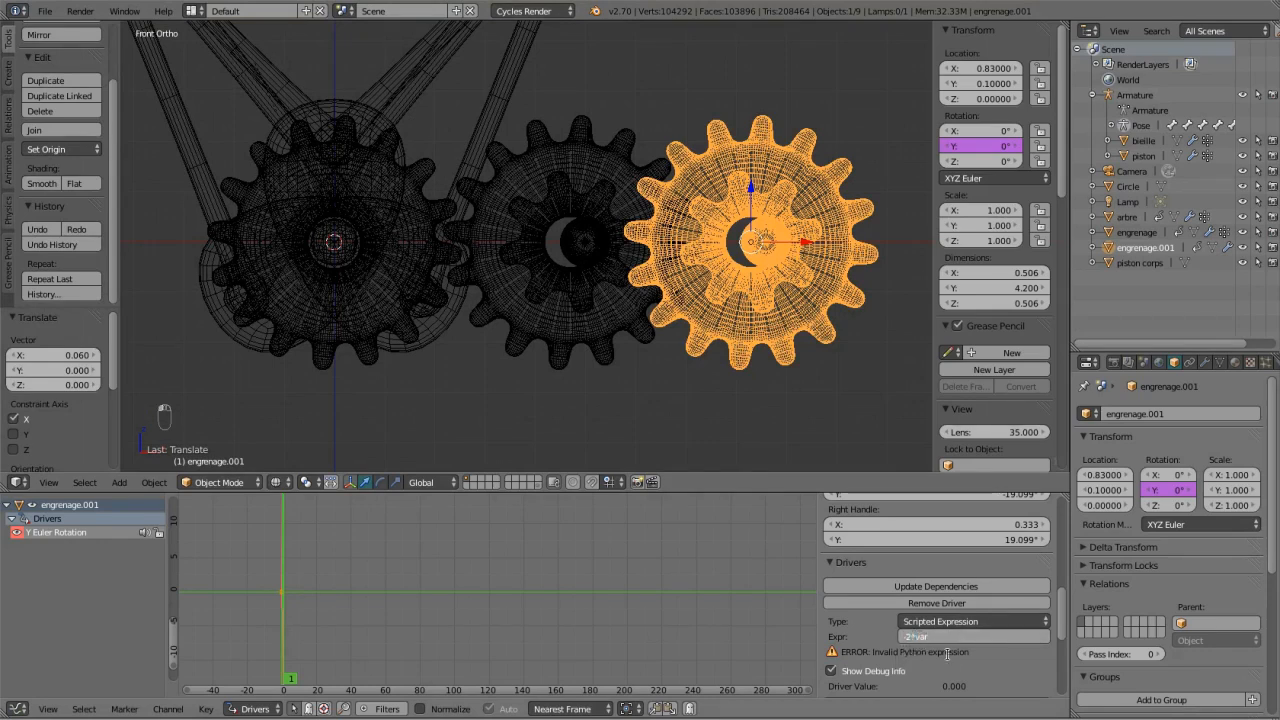
key("Return")
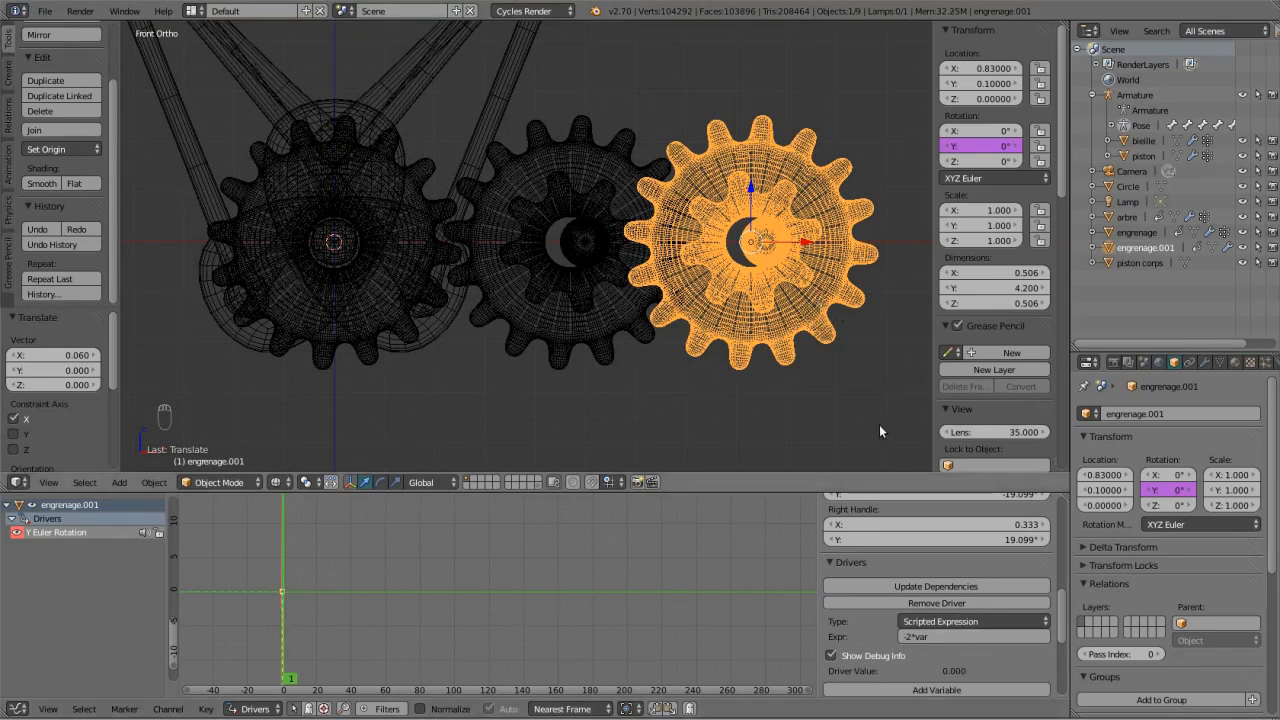
Add a rotation offset to engrenage.001's driver expression, trying -2*var+0.1 and settling on -2*var+0.2.
left_click(944, 636)
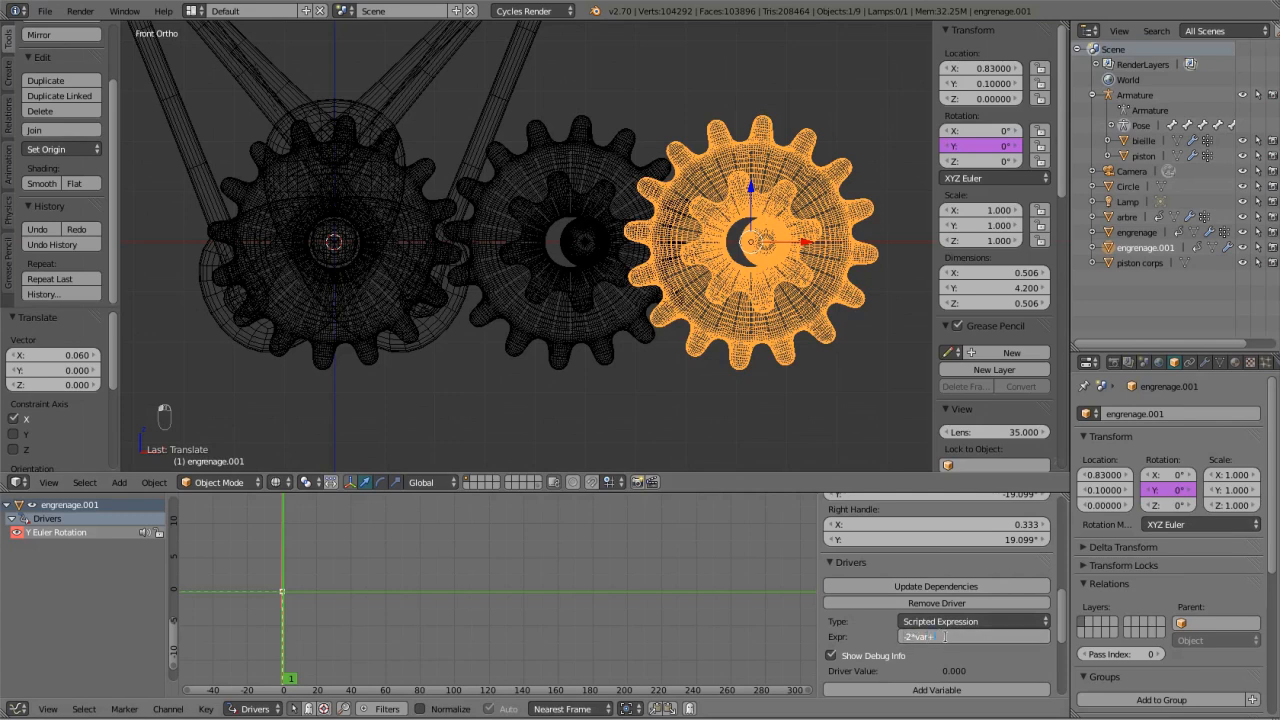
type("+0.1")
key("Return")
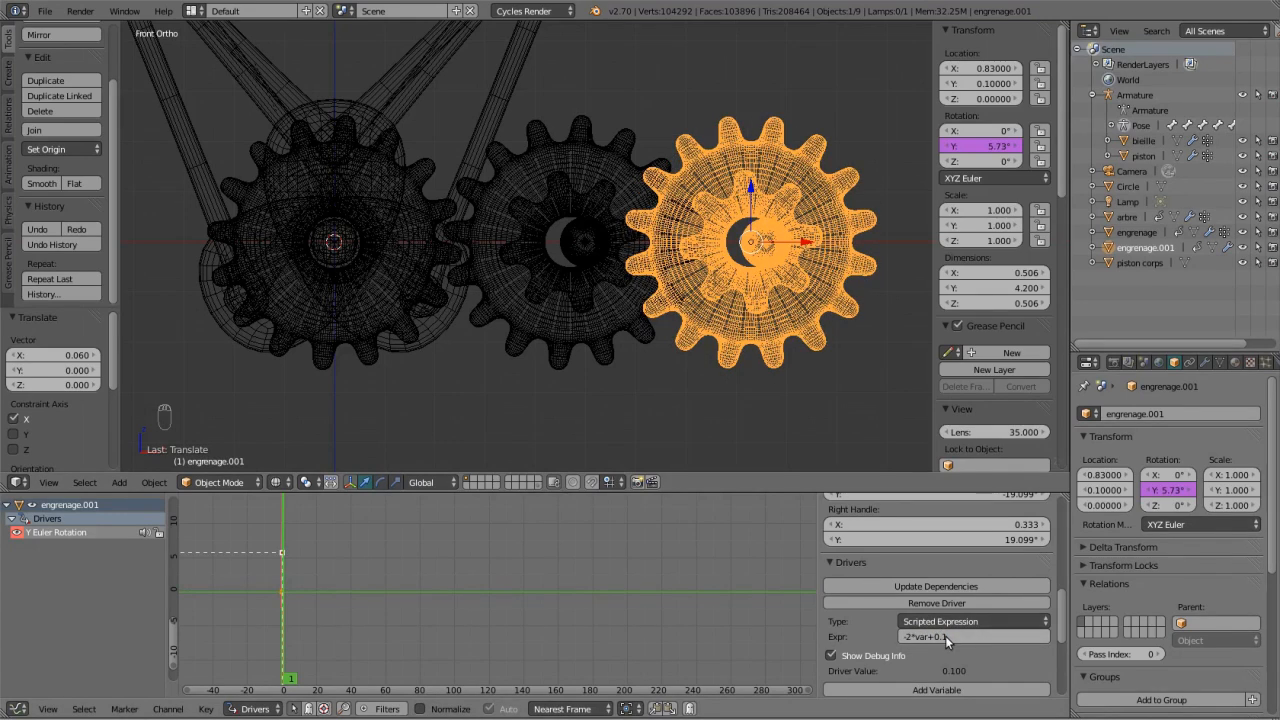
key("Return")
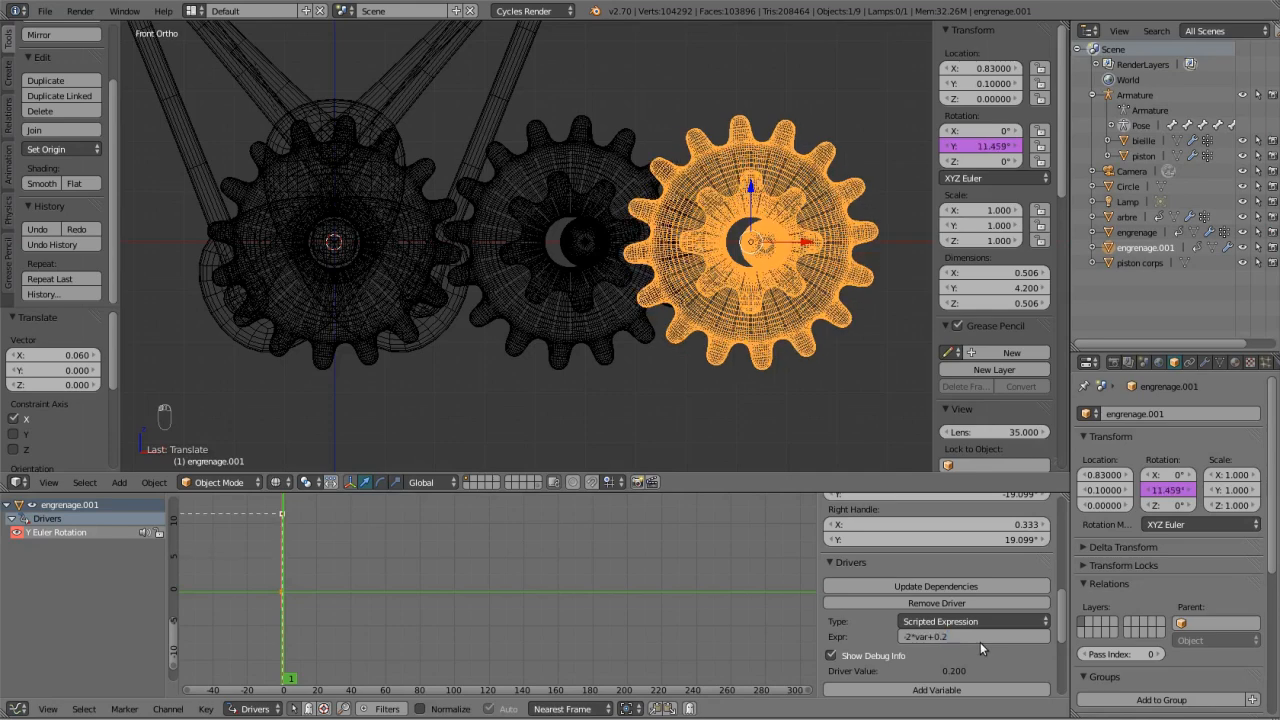
Test the gear train in shaded perspective by rotating the arbre maitre bone around global Y, and cancel the rotation.
scroll(312, 271, "down", 4)
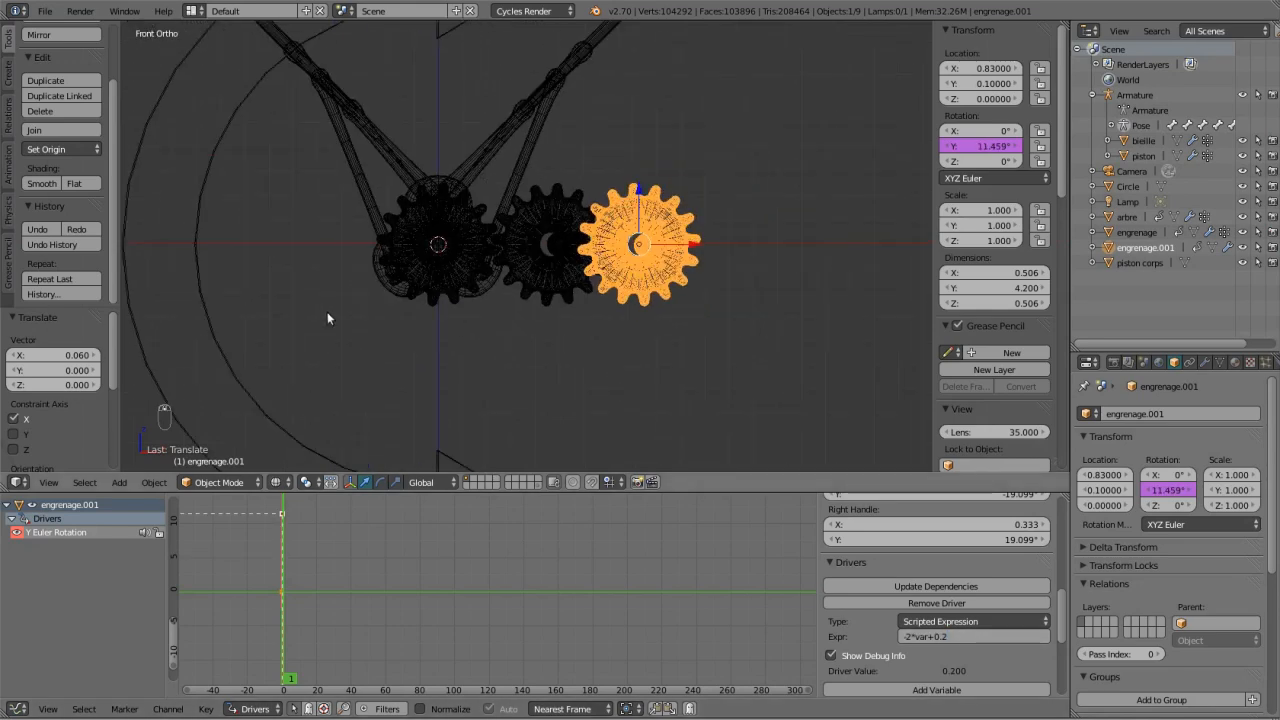
middle_click_drag(327, 312, 324, 327)
right_click(301, 428)
scroll(390, 372, "down", 2)
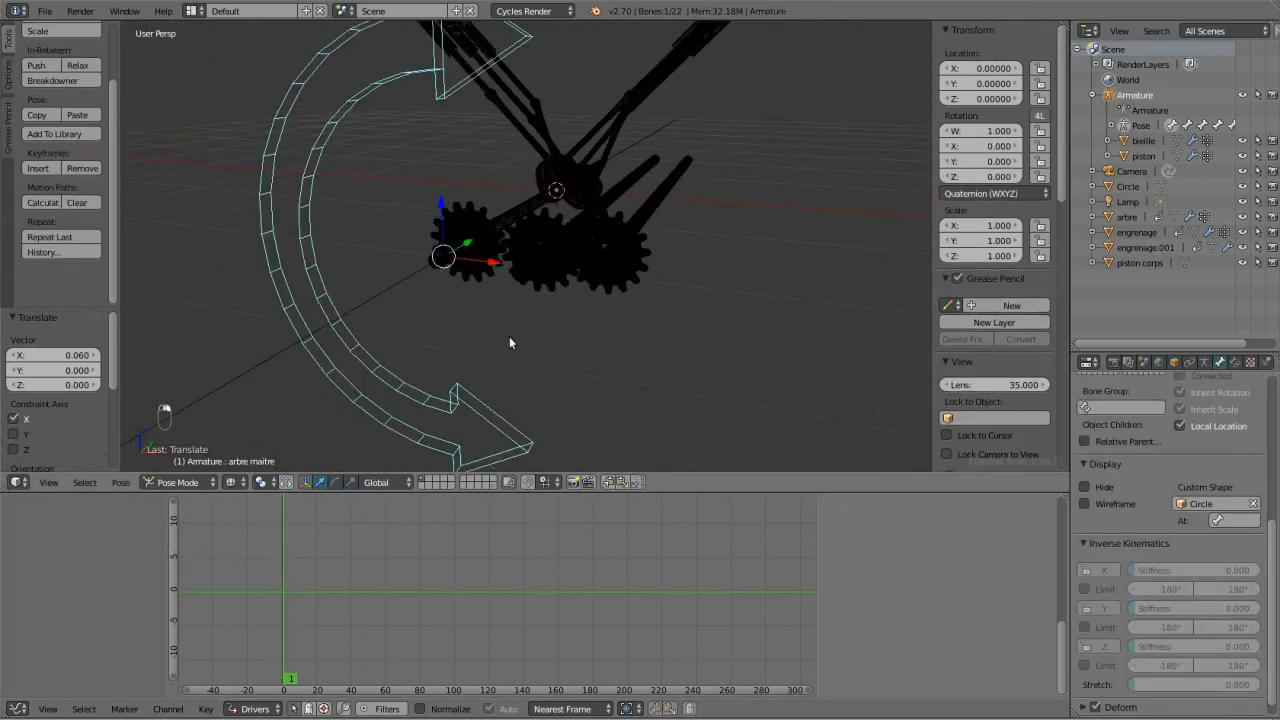
key("z")
key("r")
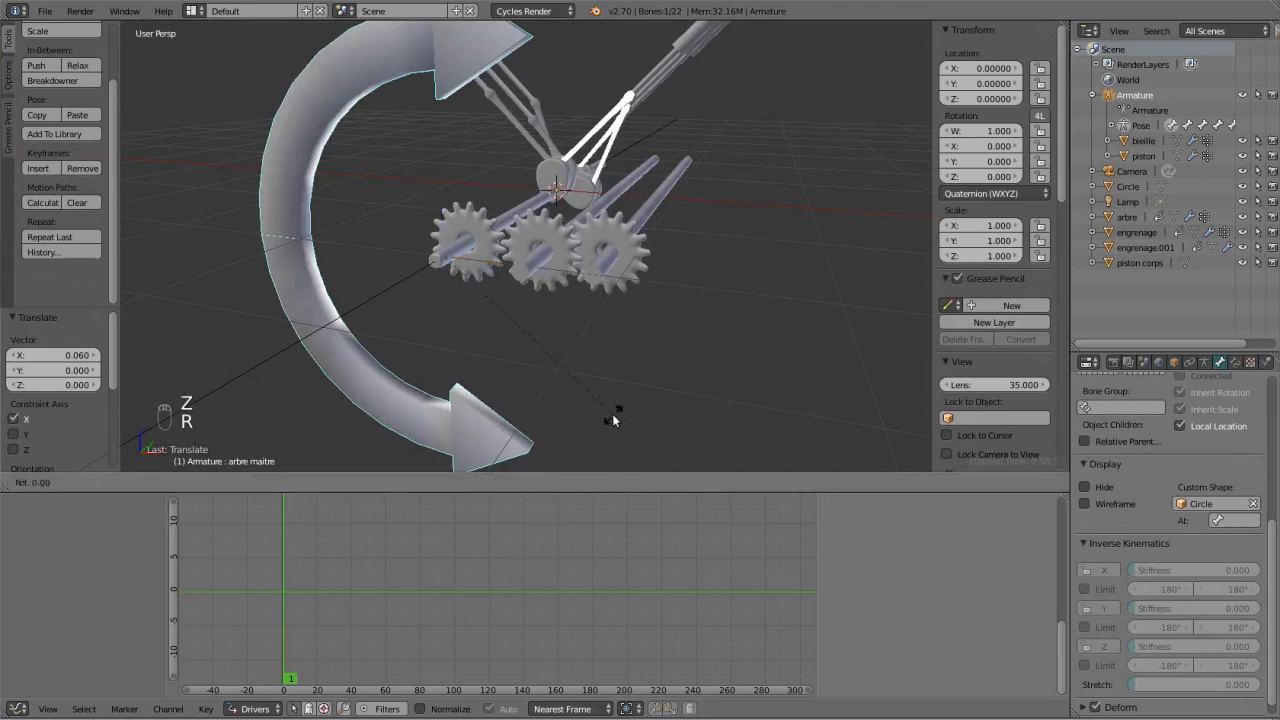
key("y")
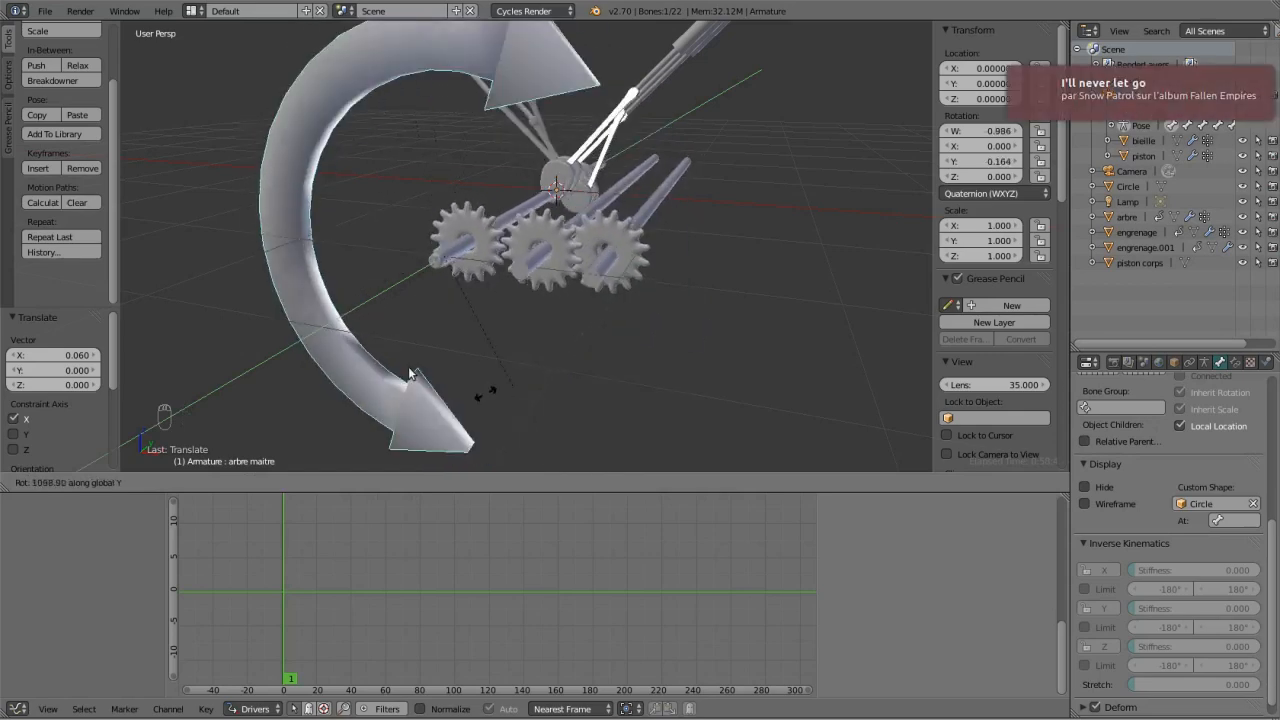
right_click(527, 382)
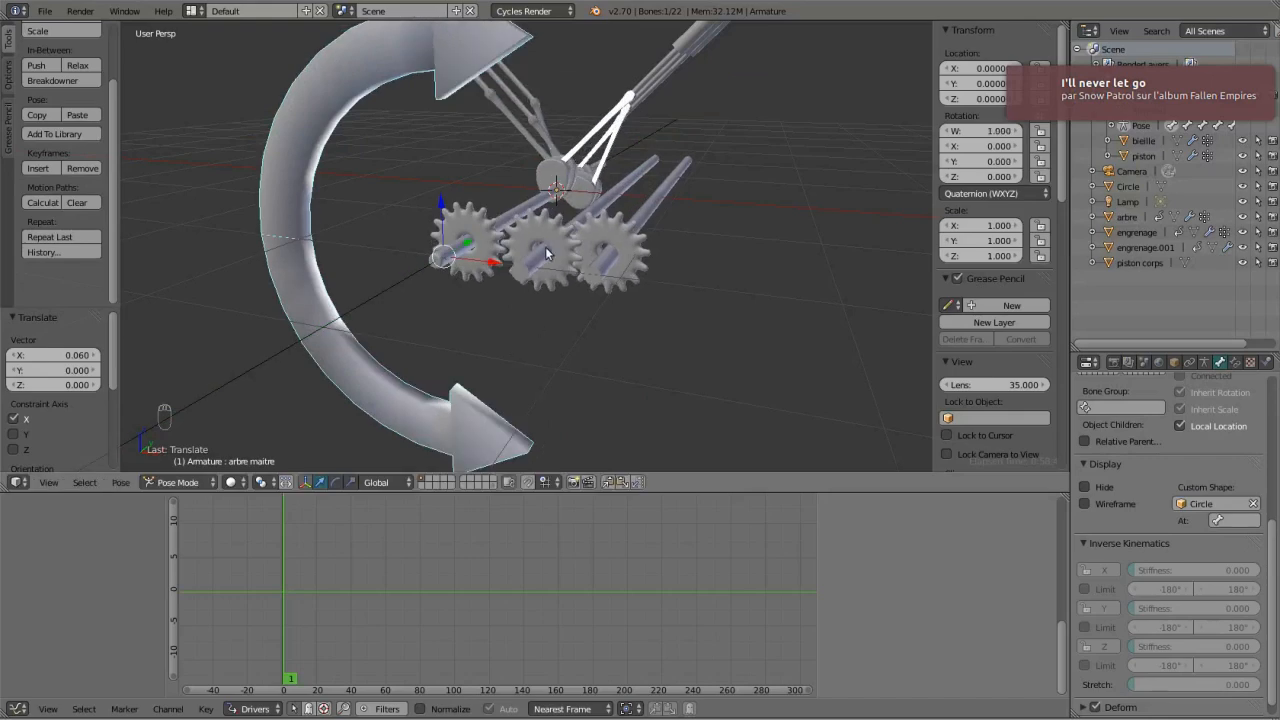
Move the linked shaft mesh of the middle engrenage gear along X until it is centred in the gear's hole.
right_click(545, 246)
key("Tab")
scroll(590, 278, "up", 3)
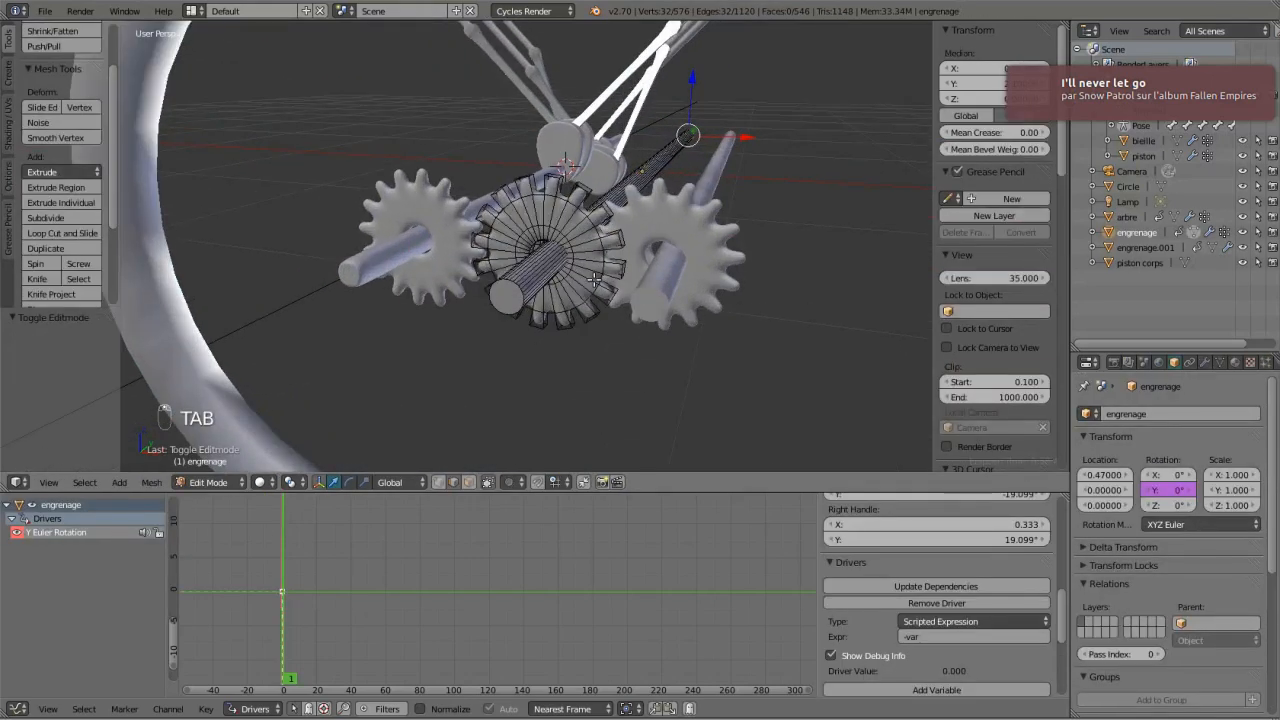
key("ctrl+l")
key("KP_1")
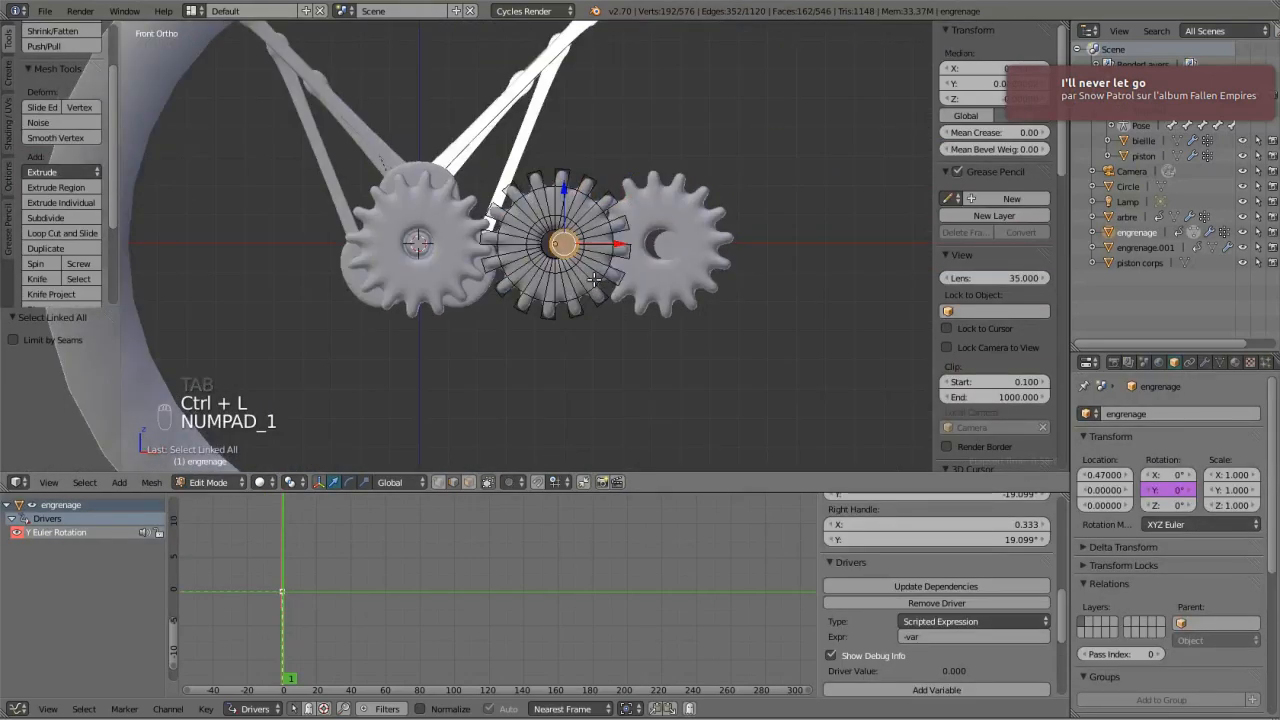
scroll(600, 280, "up", 4)
key("z")
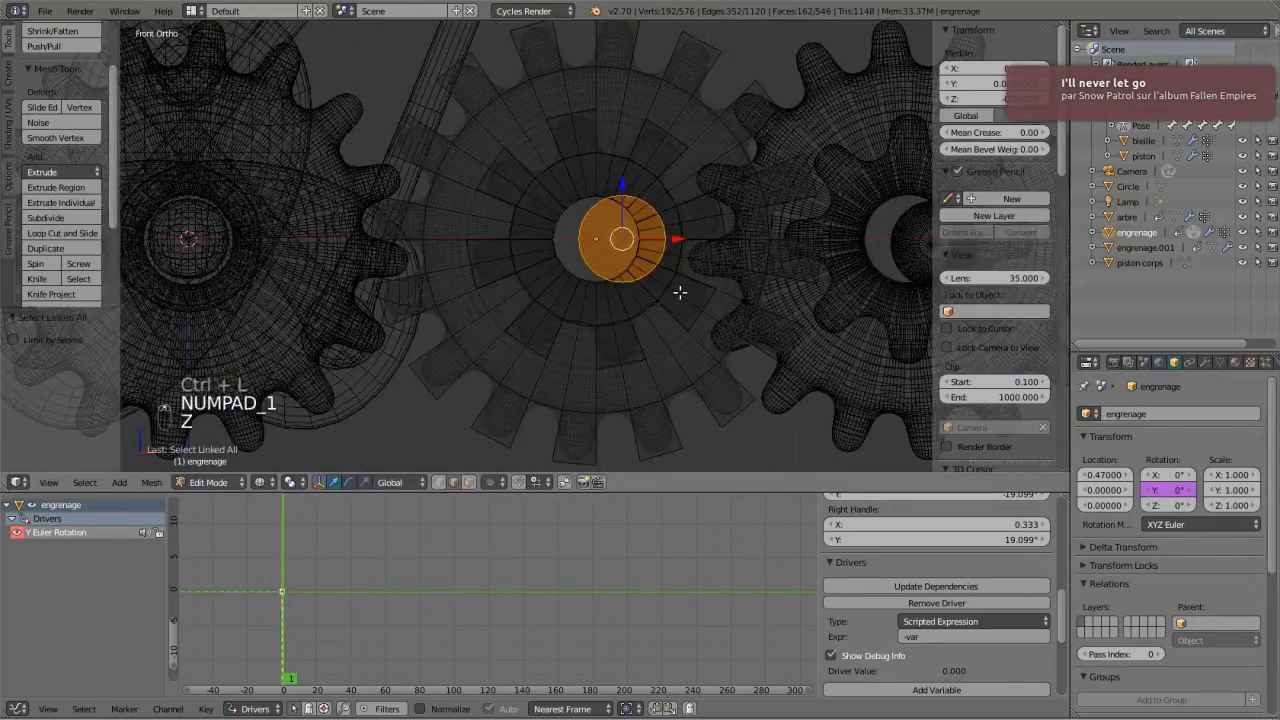
key("g")
key("x")
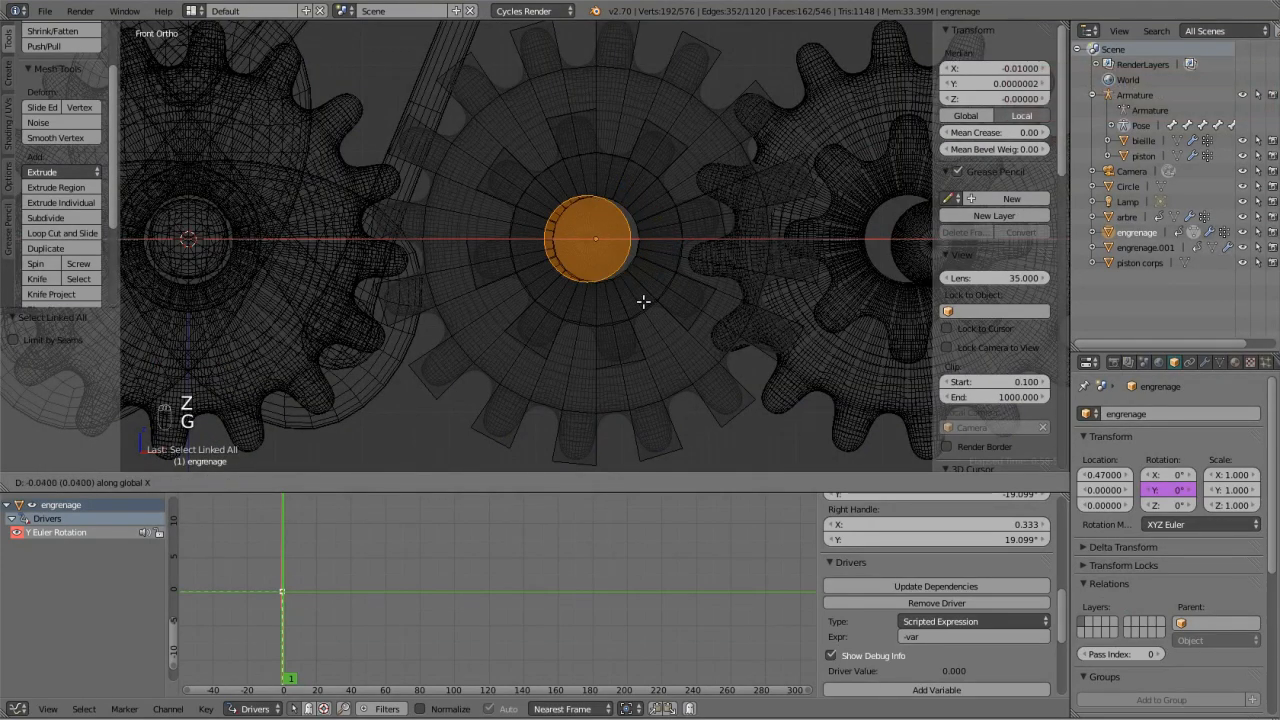
left_click(651, 302)
scroll(651, 301, "down", 4)
key("Tab")
Enter Edit Mode on engrenage.001 and select the whole linked shaft mesh in its hub.
right_click(722, 271)
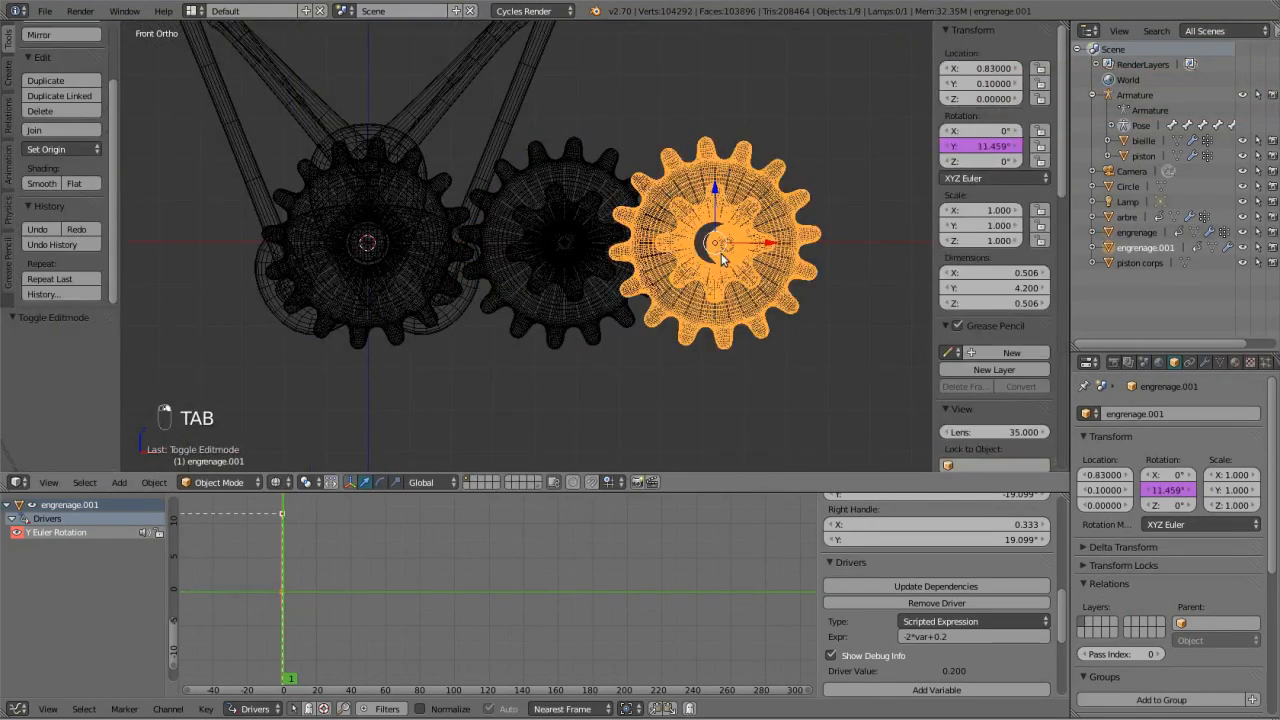
key("Tab")
right_click(712, 235)
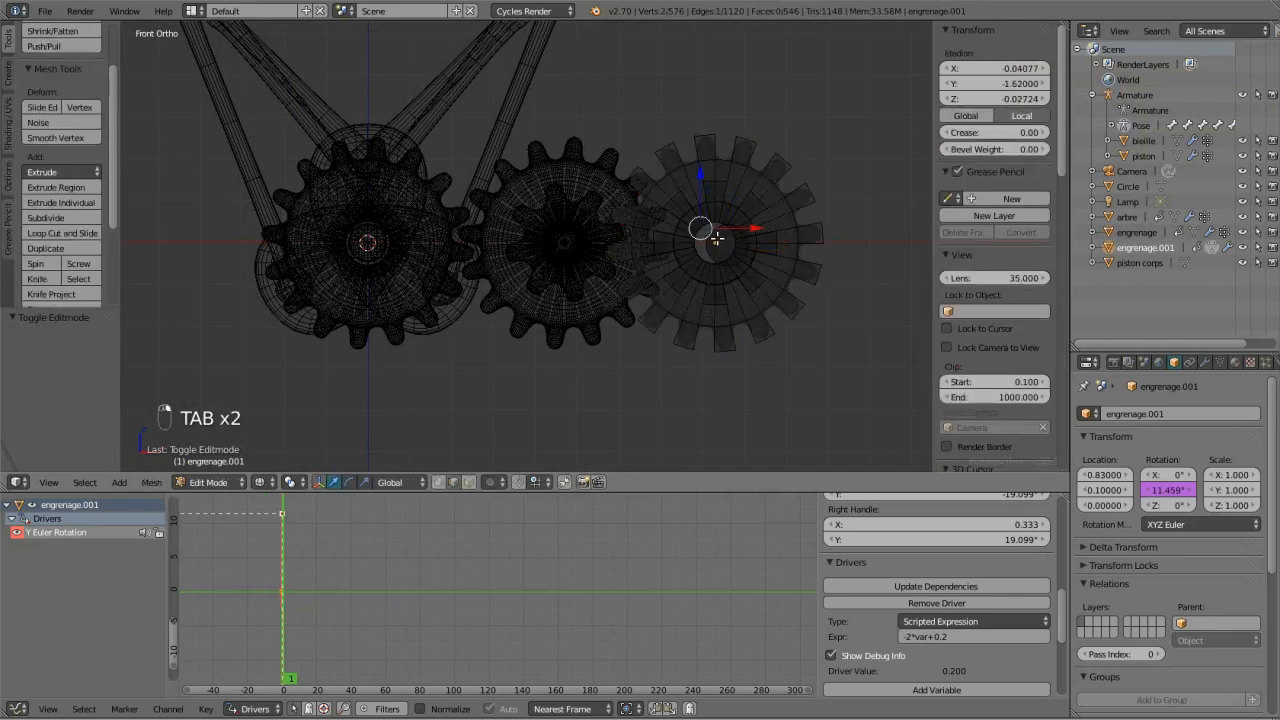
key("ctrl+l")
key("g")
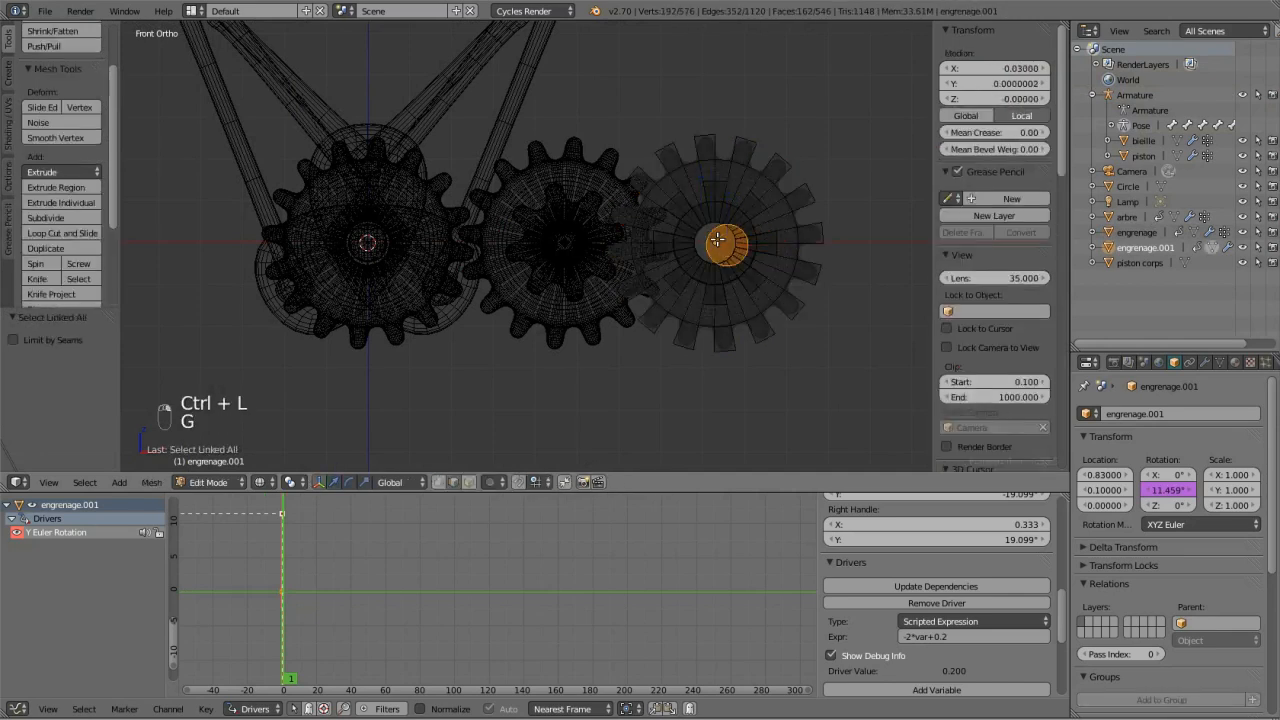
key("y")
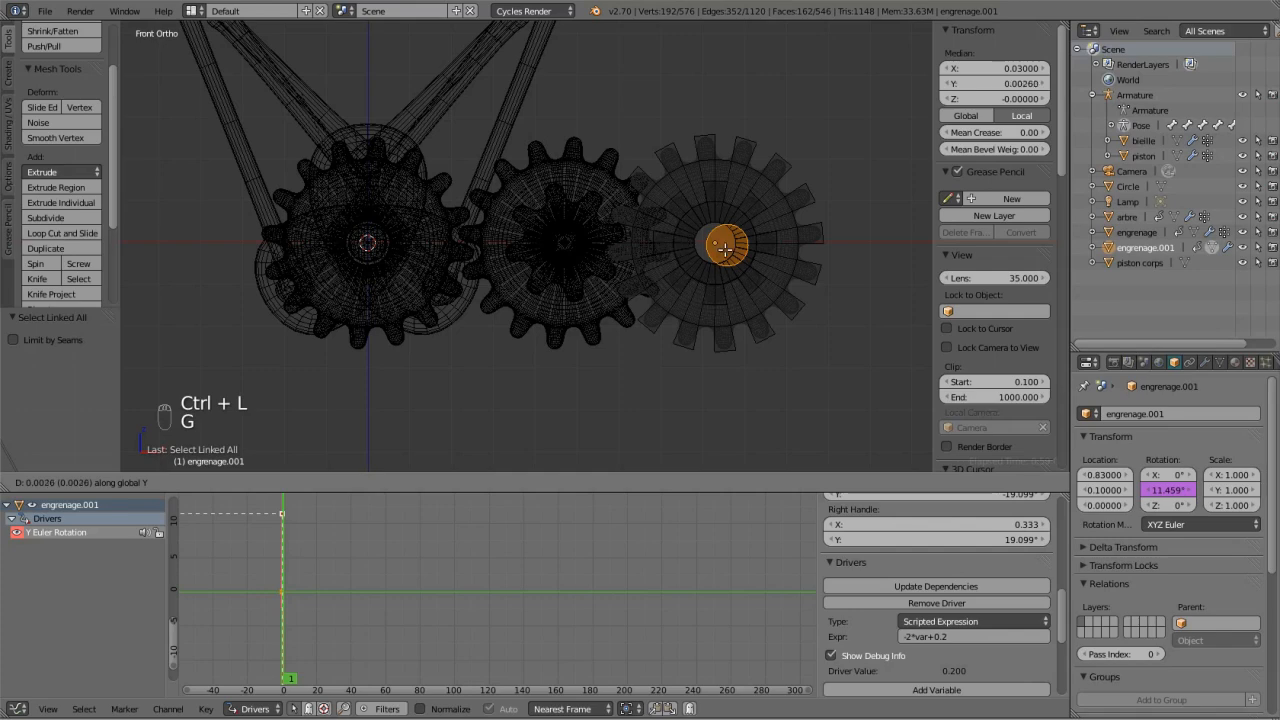
key("x")
key("Escape")
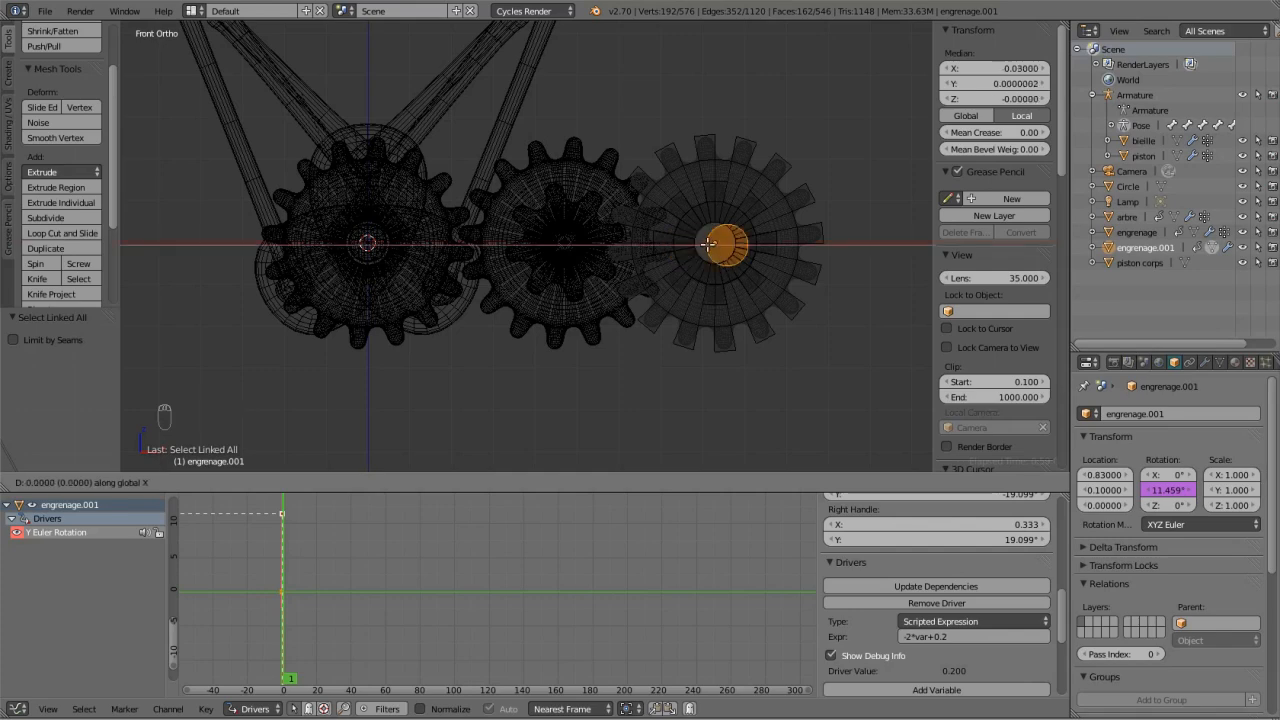
Move engrenage.001's shaft mesh -0.03 along X to centre it horizontally in the gear's hole.
scroll(712, 245, "up", 4)
scroll(712, 242, "down", 5, "ctrl")
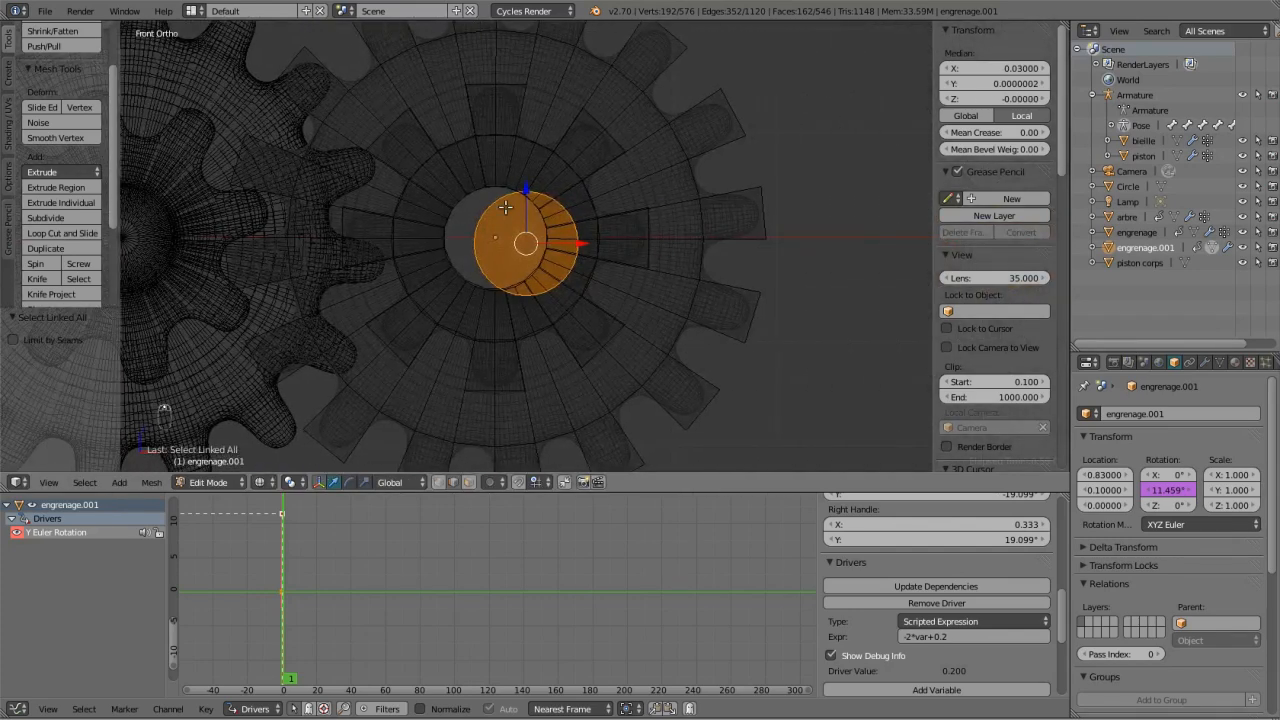
scroll(540, 241, "up", 3)
key("g")
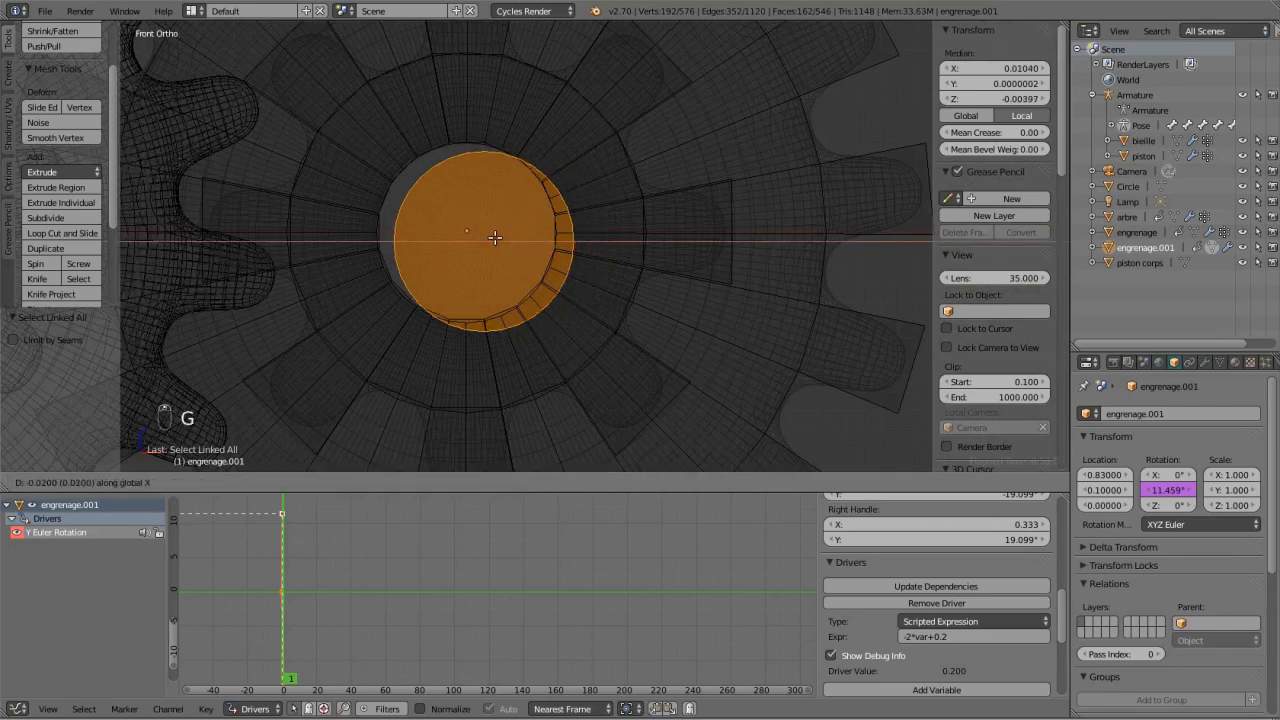
left_click(481, 232)
Raise engrenage.001's shaft mesh 0.005 along Z to centre it vertically in the hole, and return to Object Mode.
key("g")
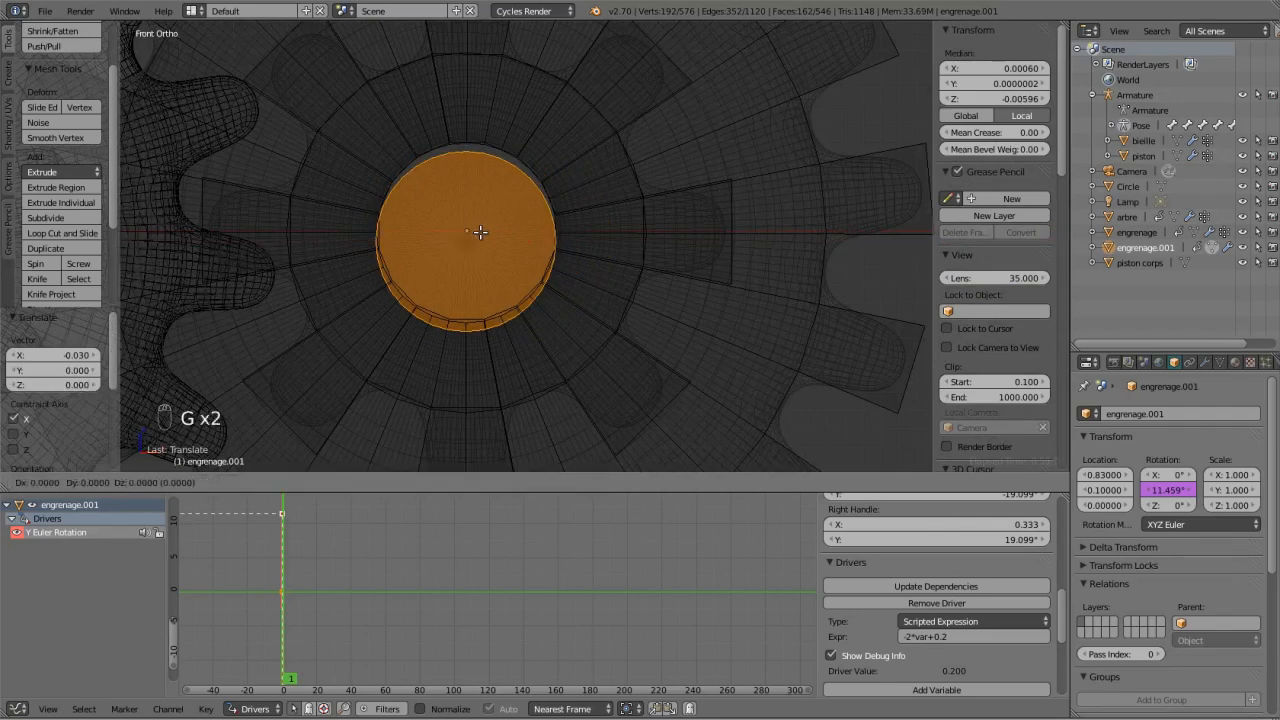
key("z")
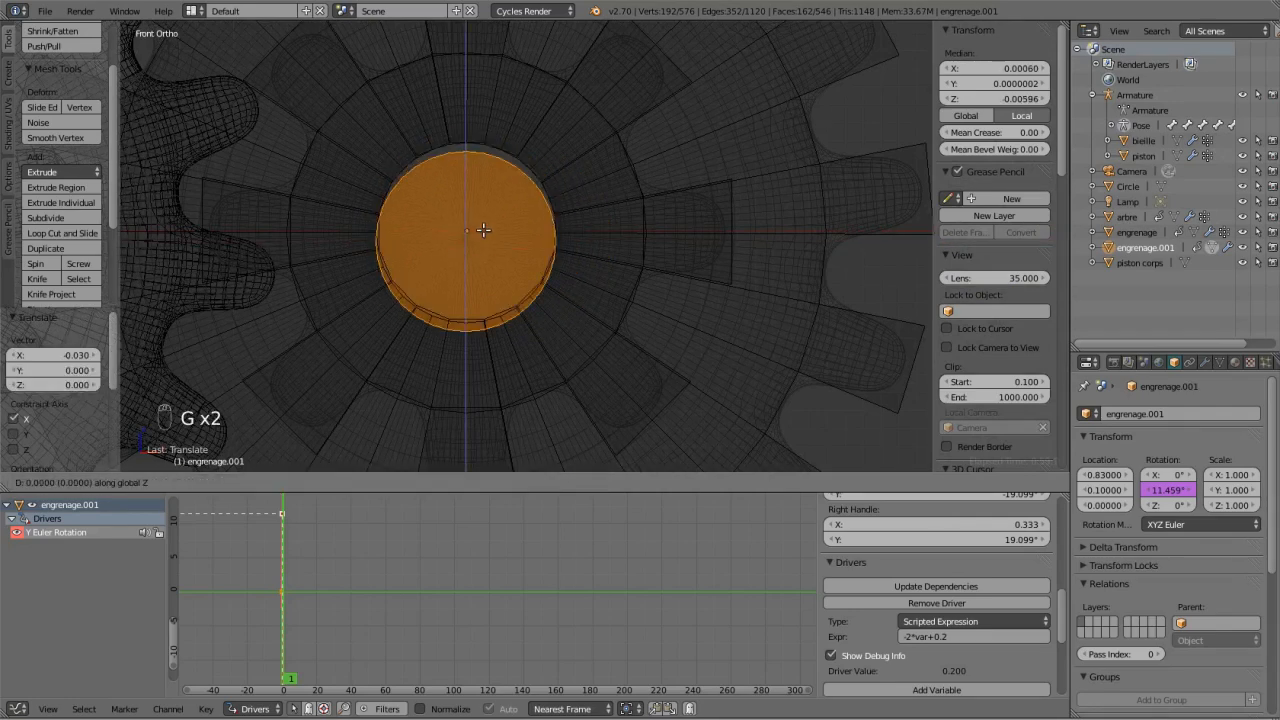
left_click(483, 234)
scroll(482, 219, "up", 4)
scroll(482, 219, "up", 1)
key("g")
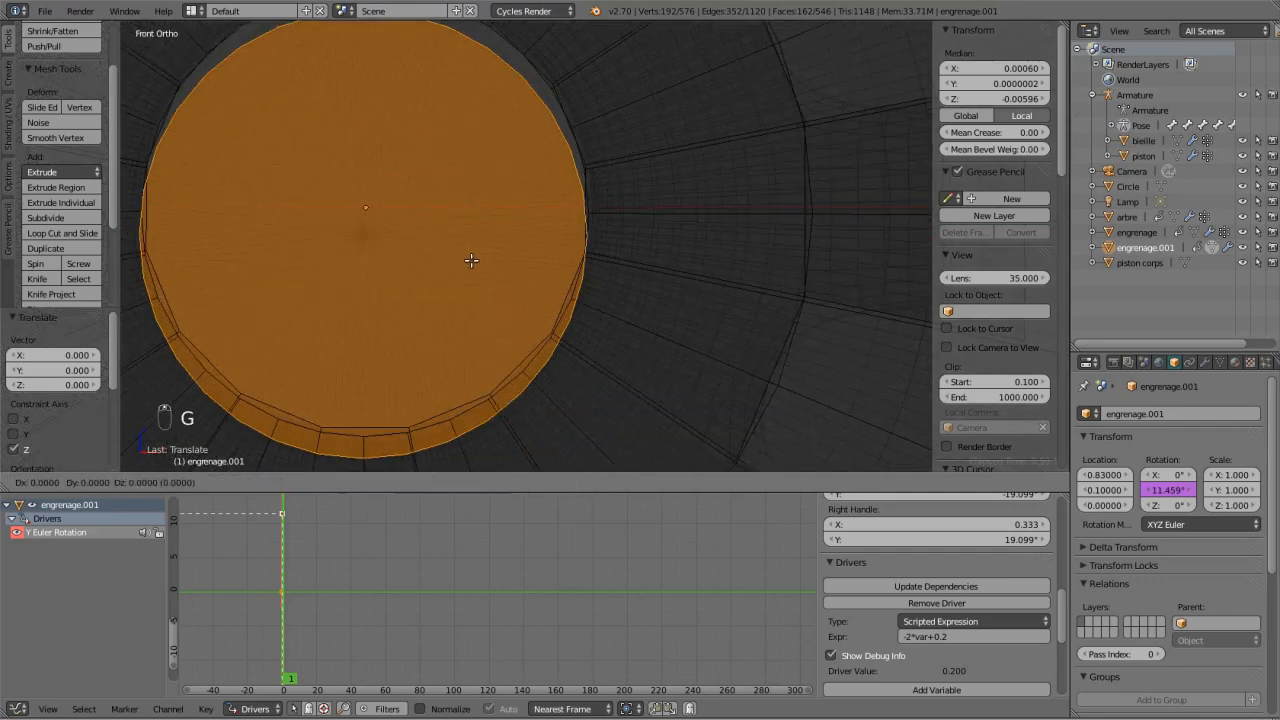
type("z")
type("0.05")
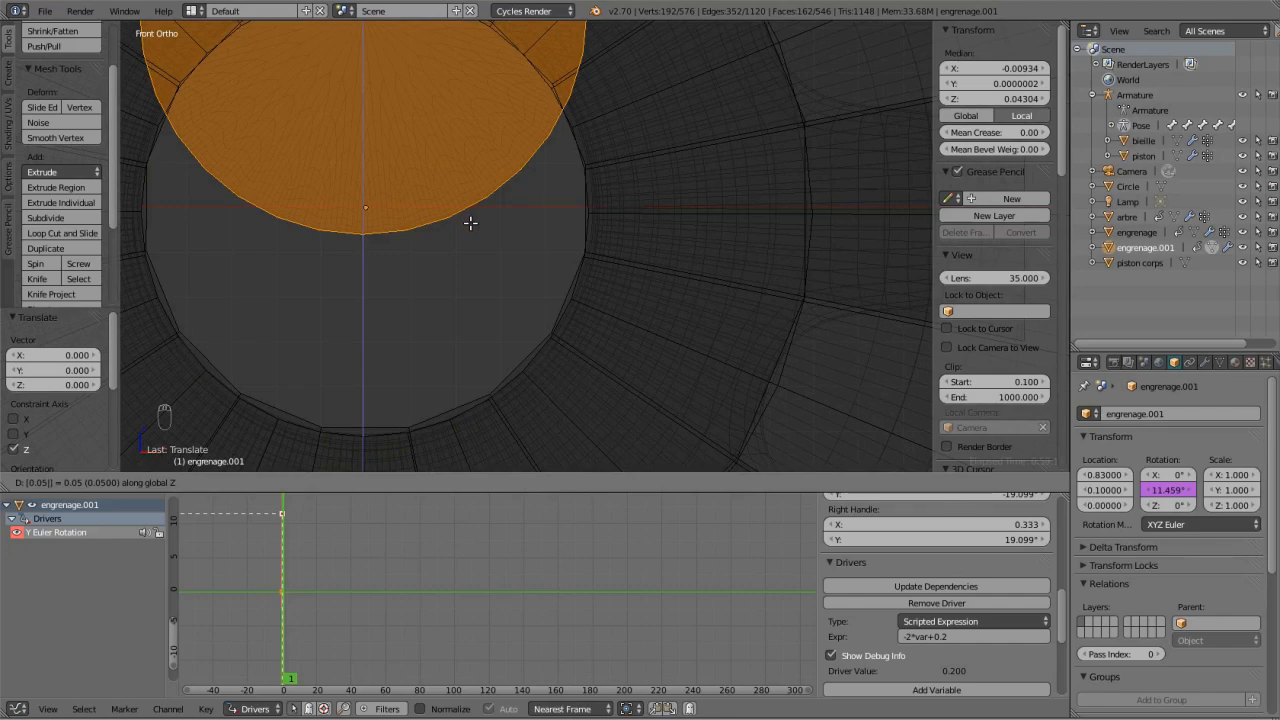
key("BackSpace")
type("05")
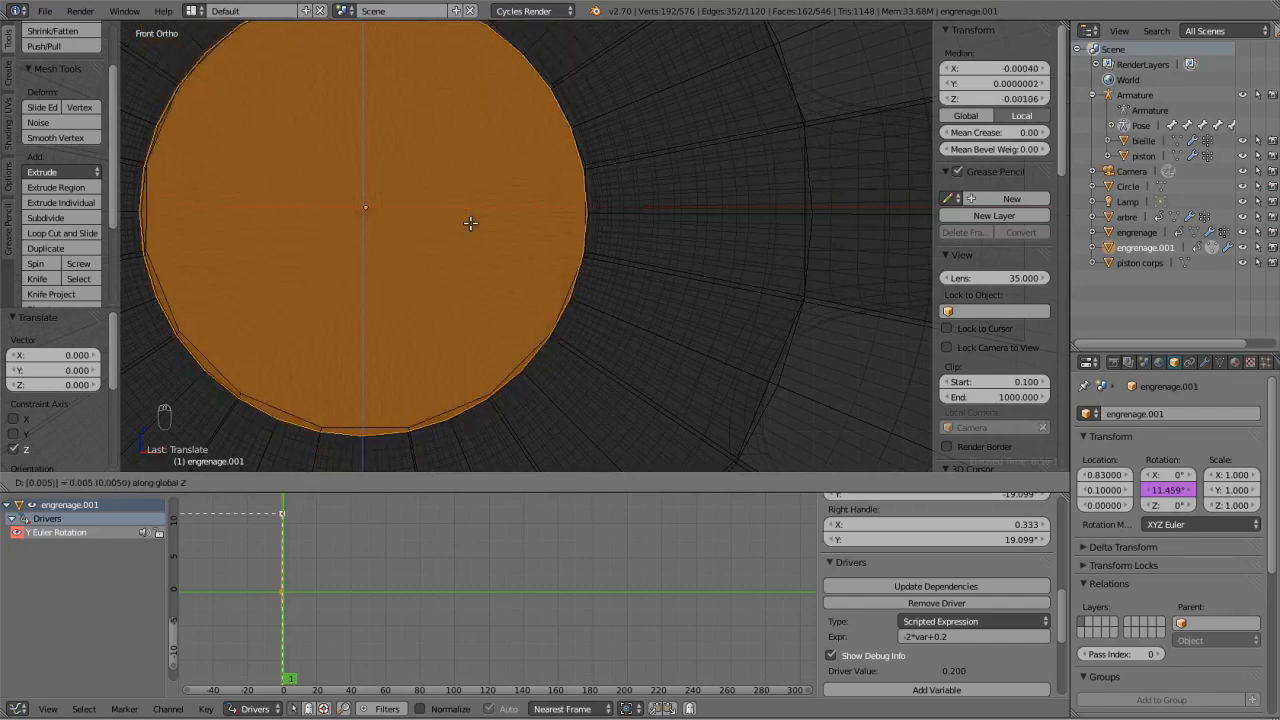
key("Return")
scroll(478, 233, "down", 5)
scroll(479, 233, "down", 5)
key("Tab")
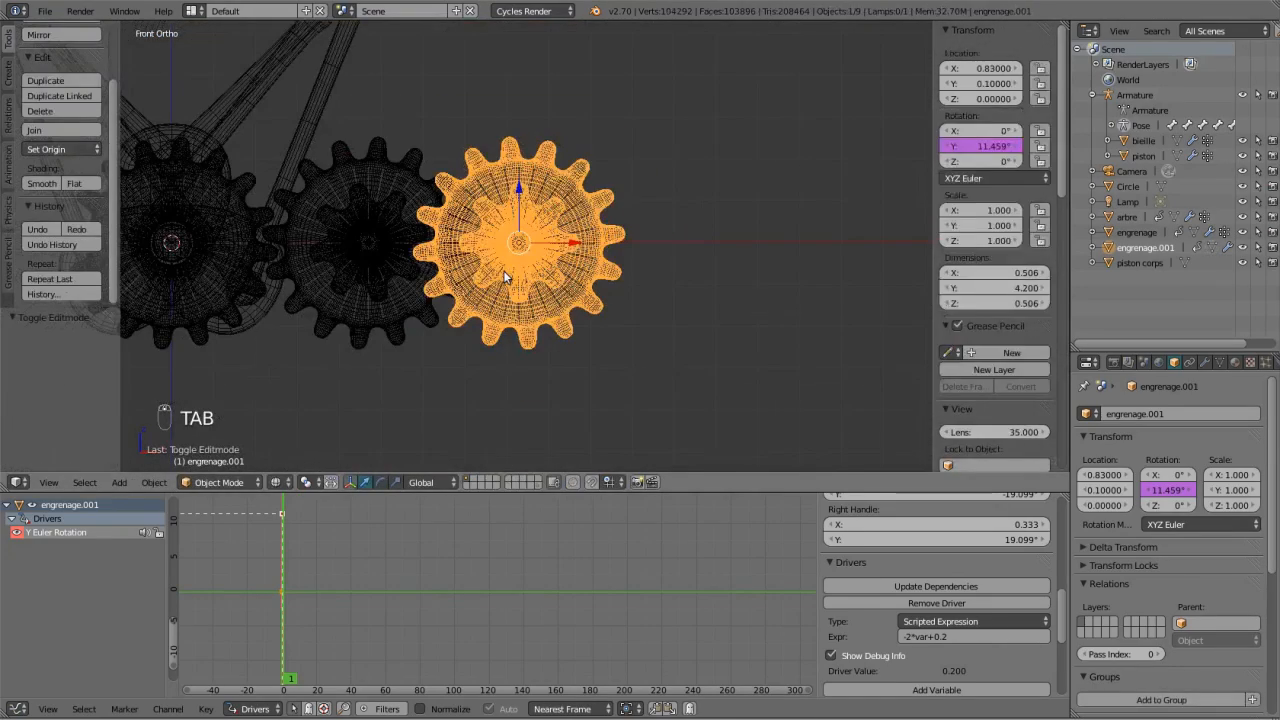
Inspect the gear shafts in perspective and compare them with the reference render 0001.png in the image viewer.
middle_click_drag(503, 270, 693, 212)
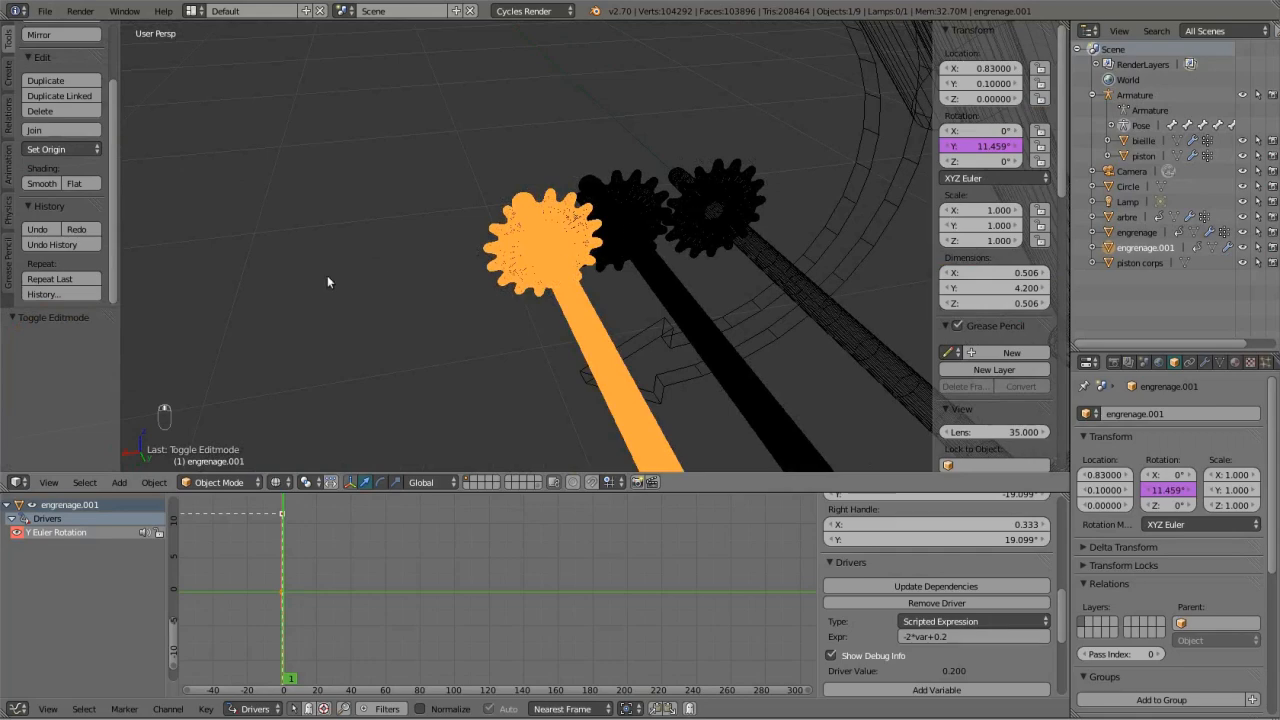
middle_click_drag(327, 275, 456, 313)
key("alt+Tab")
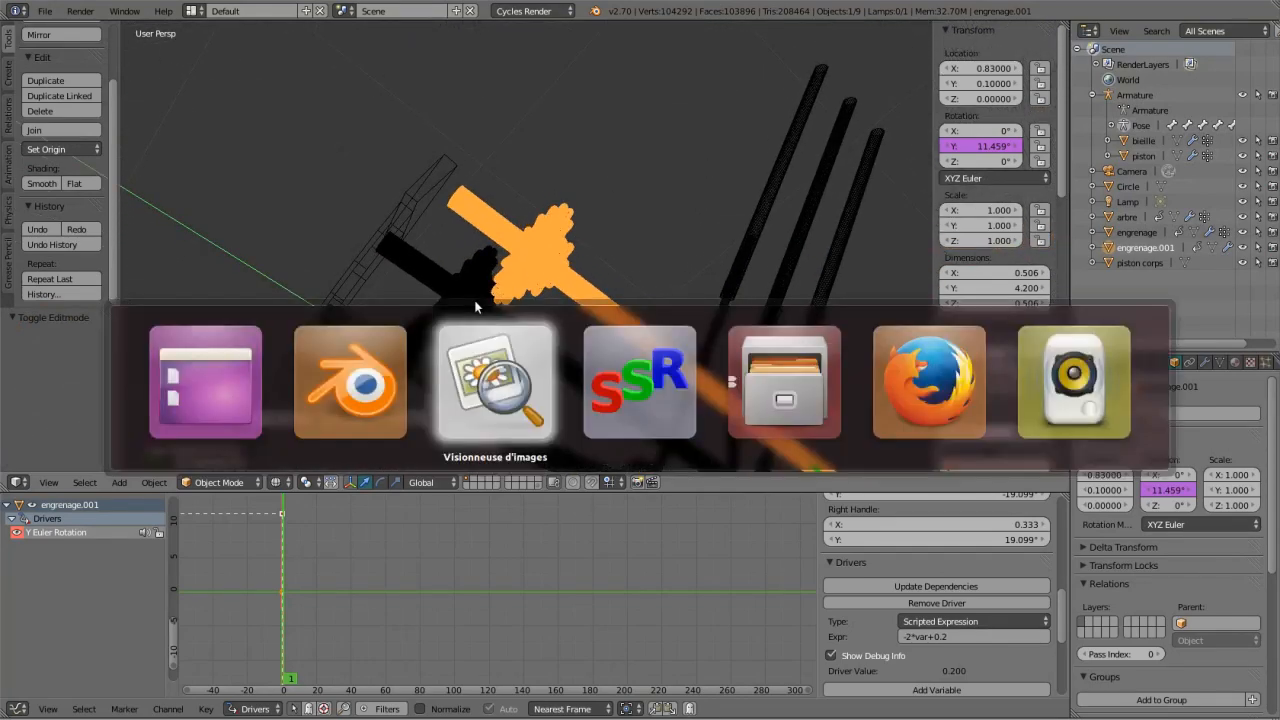
key("alt+Tab")
key("alt+Tab")
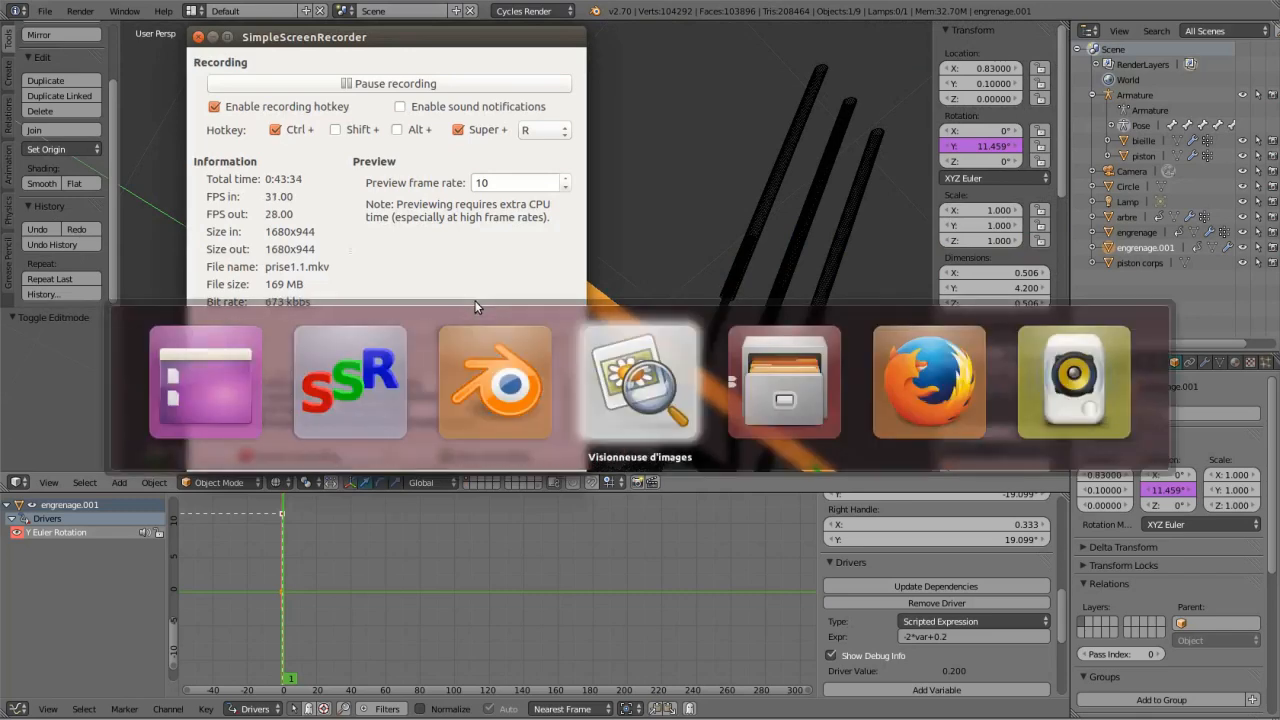
key("alt+Tab")
key("alt+Tab")
key("alt+Tab")
key("alt+Tab")
key("alt+Tab")
key("alt+Tab")
key("alt+Tab")
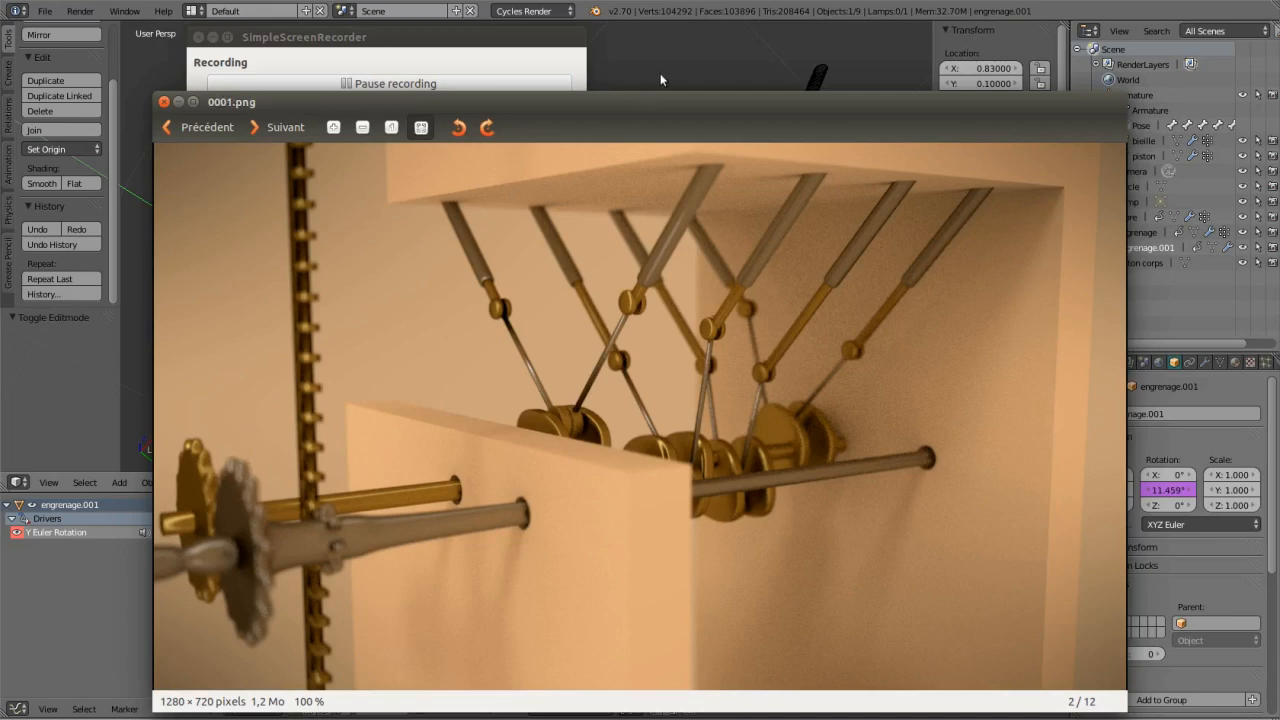
key("alt+Tab")
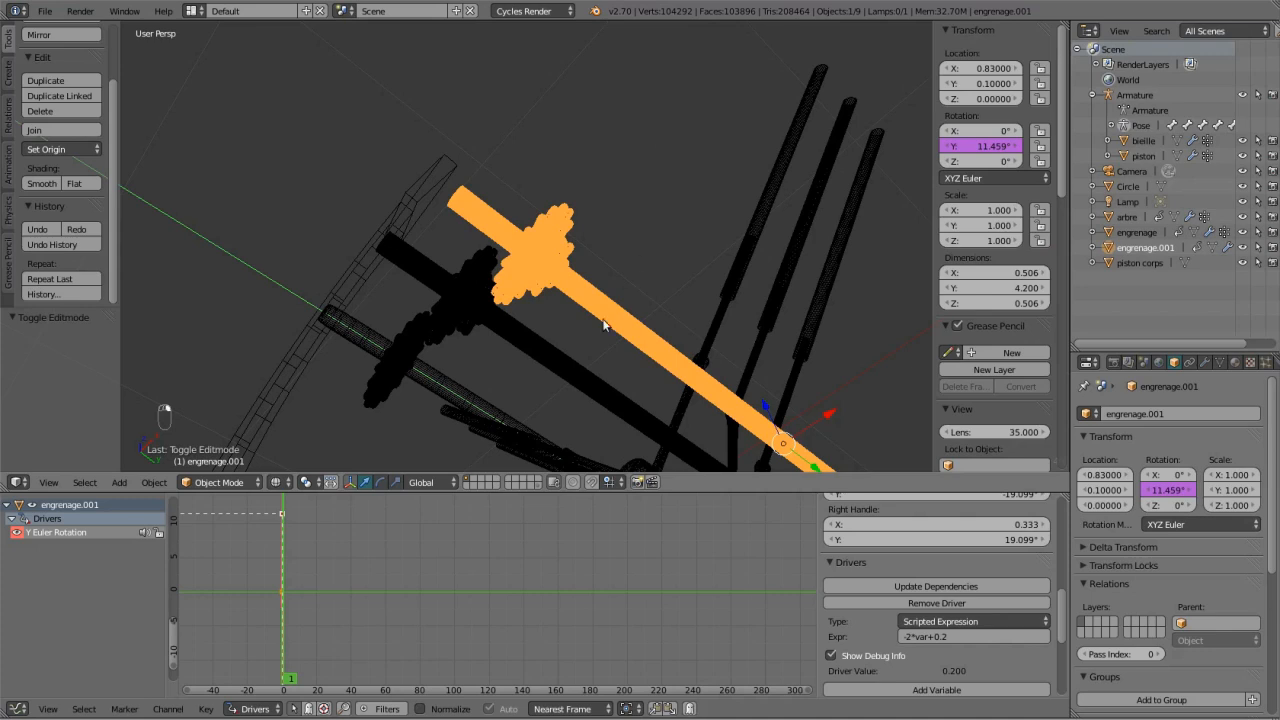
Try the Single Property type on engrenage.001's driver variable, review the available ID types, and revert to Transform Channel.
scroll(948, 628, "down", 5)
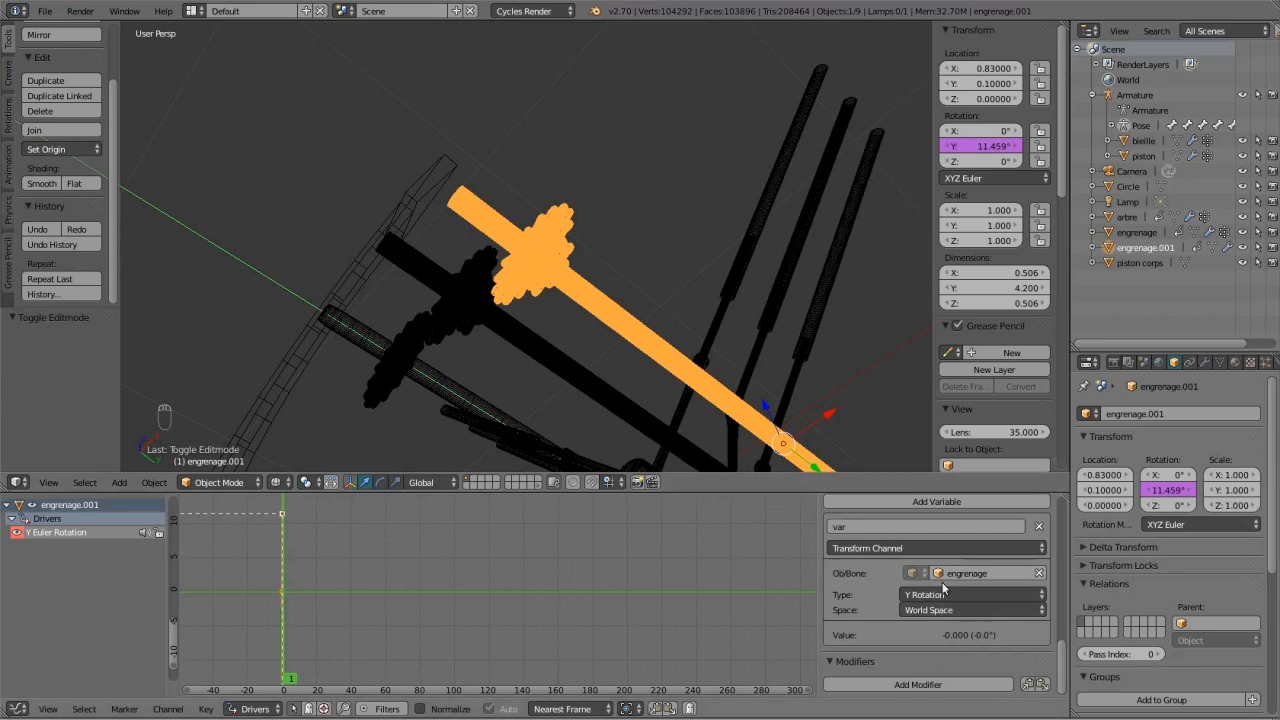
left_click(909, 548)
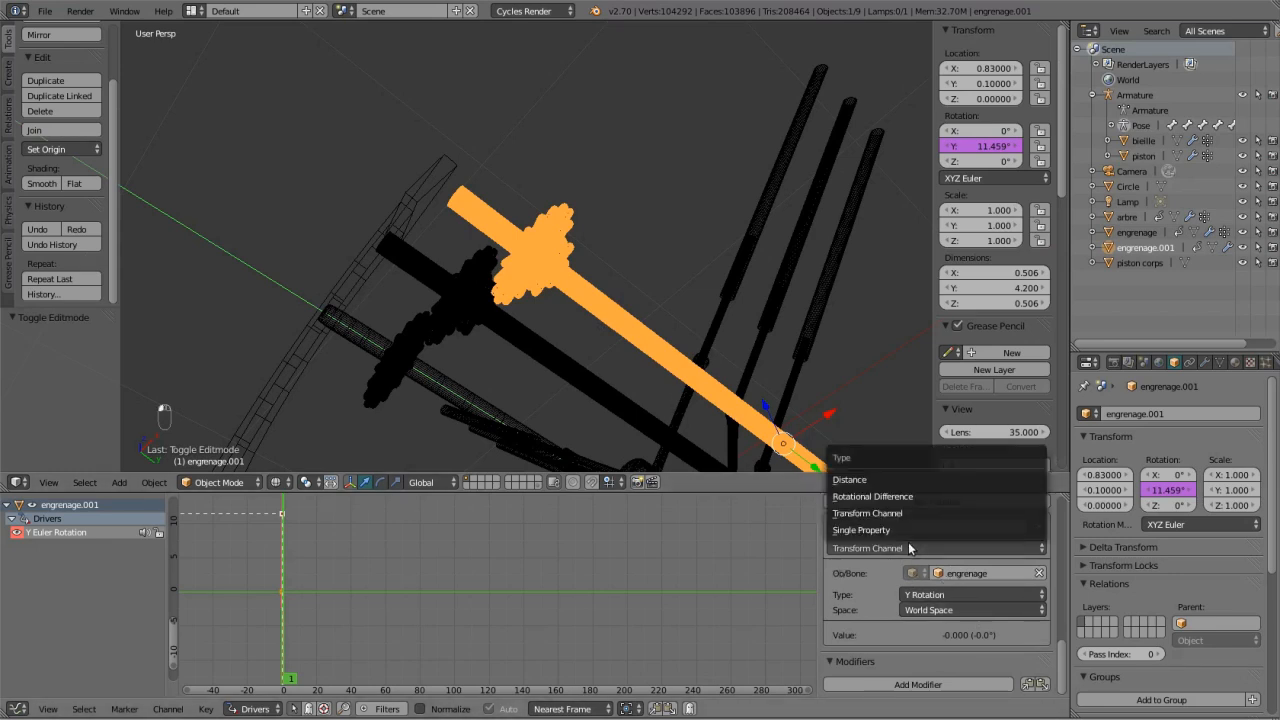
left_click(884, 527)
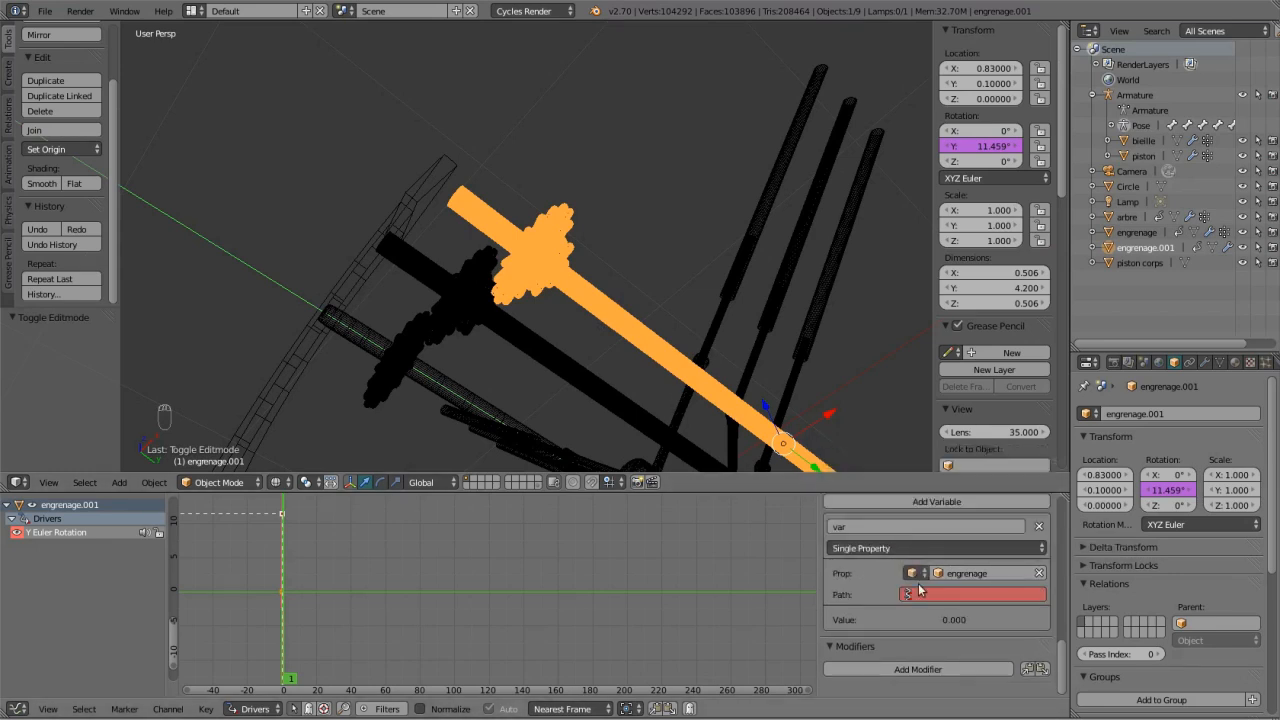
left_click(913, 573)
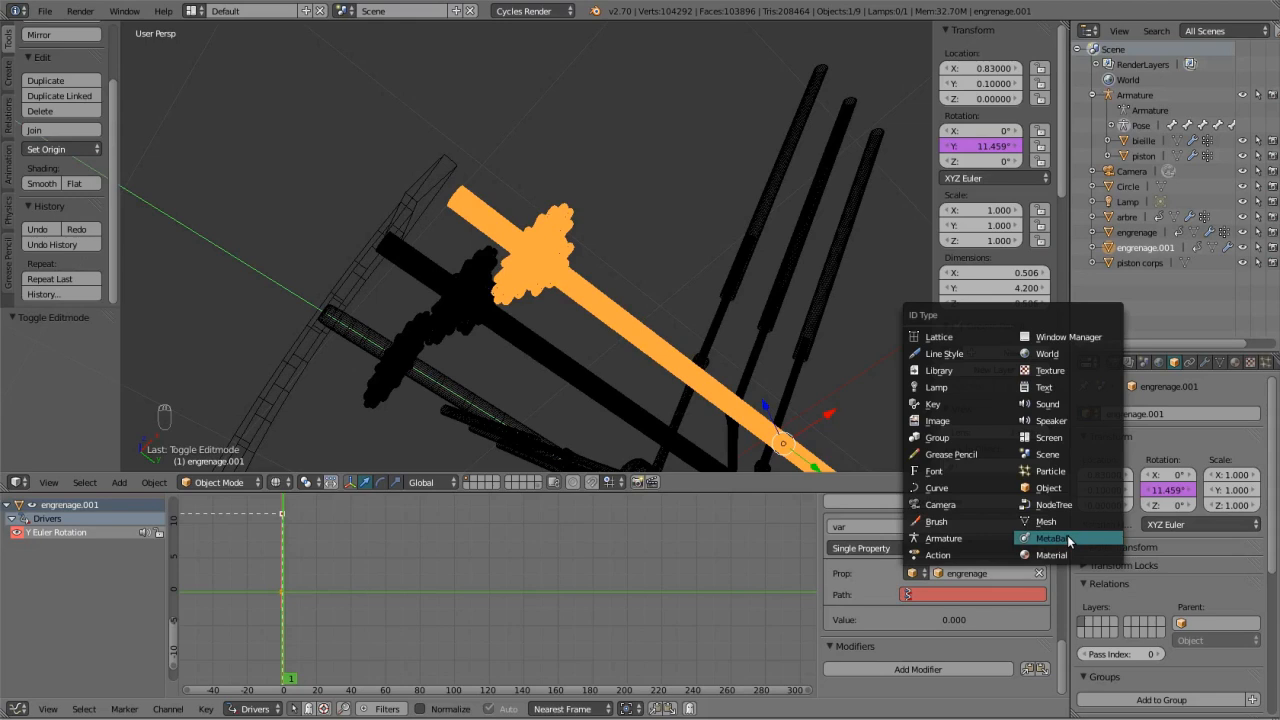
key("Escape")
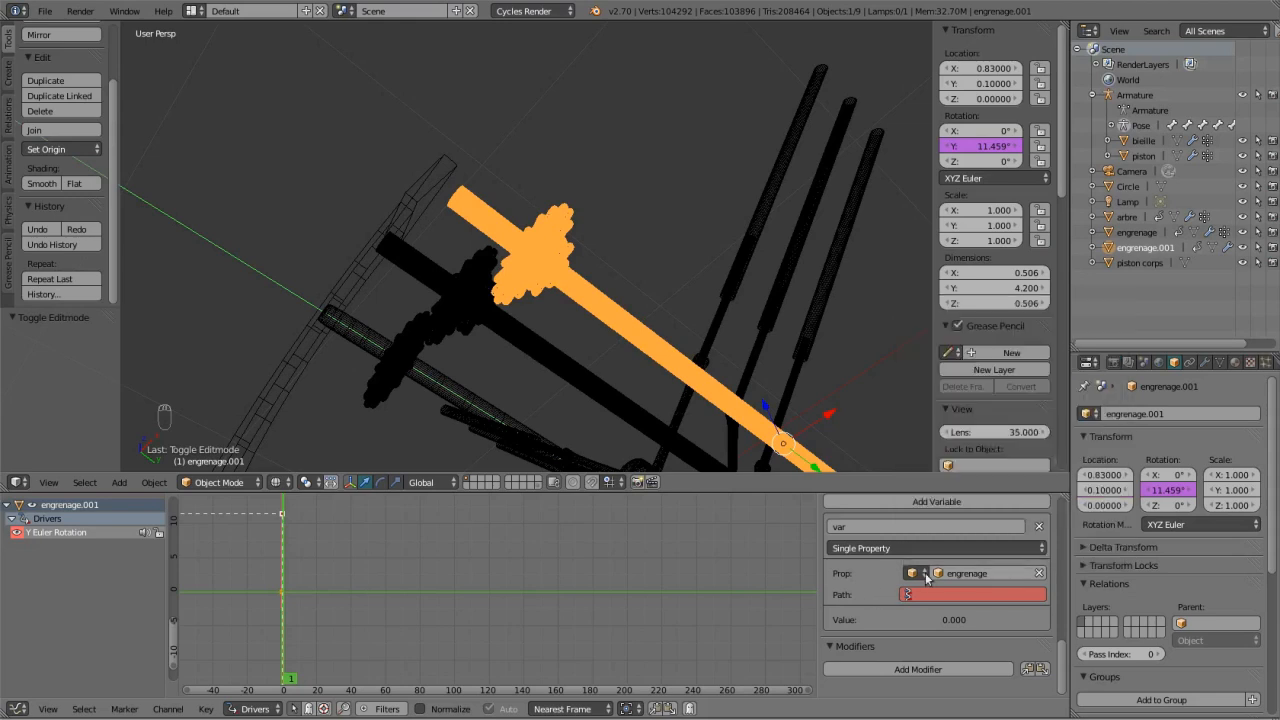
key("ctrl+z")
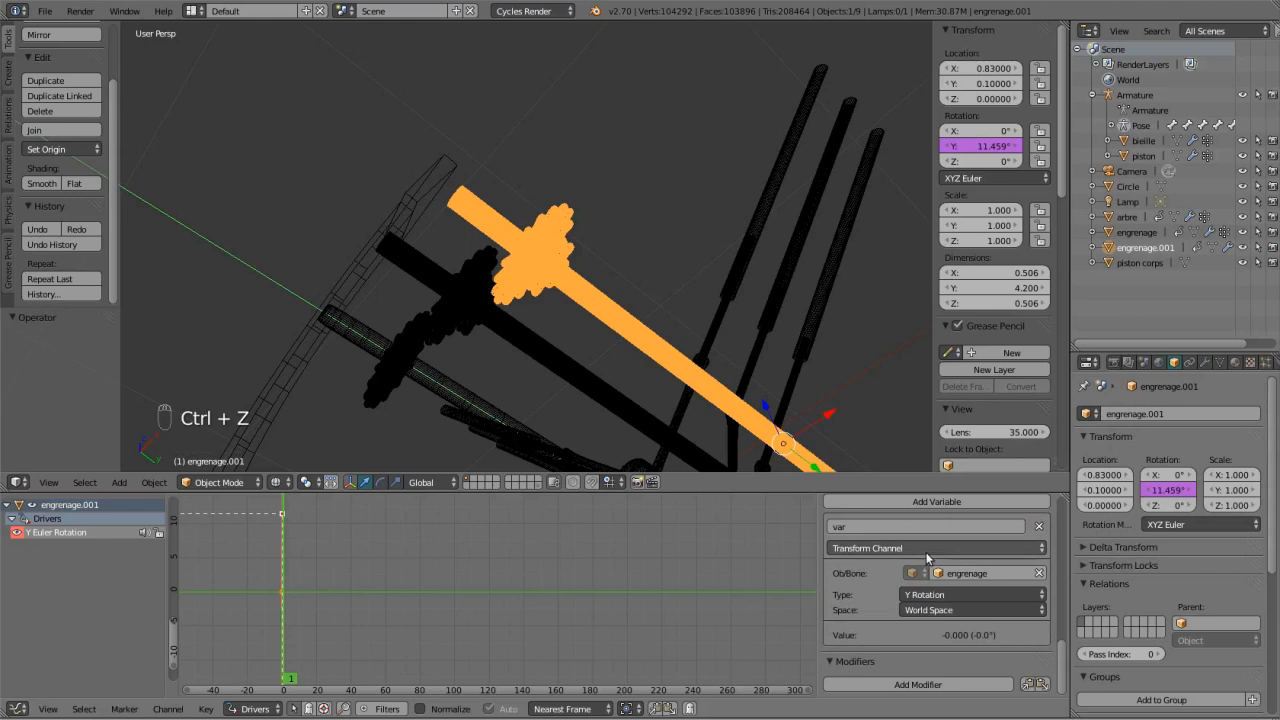
left_click(930, 549)
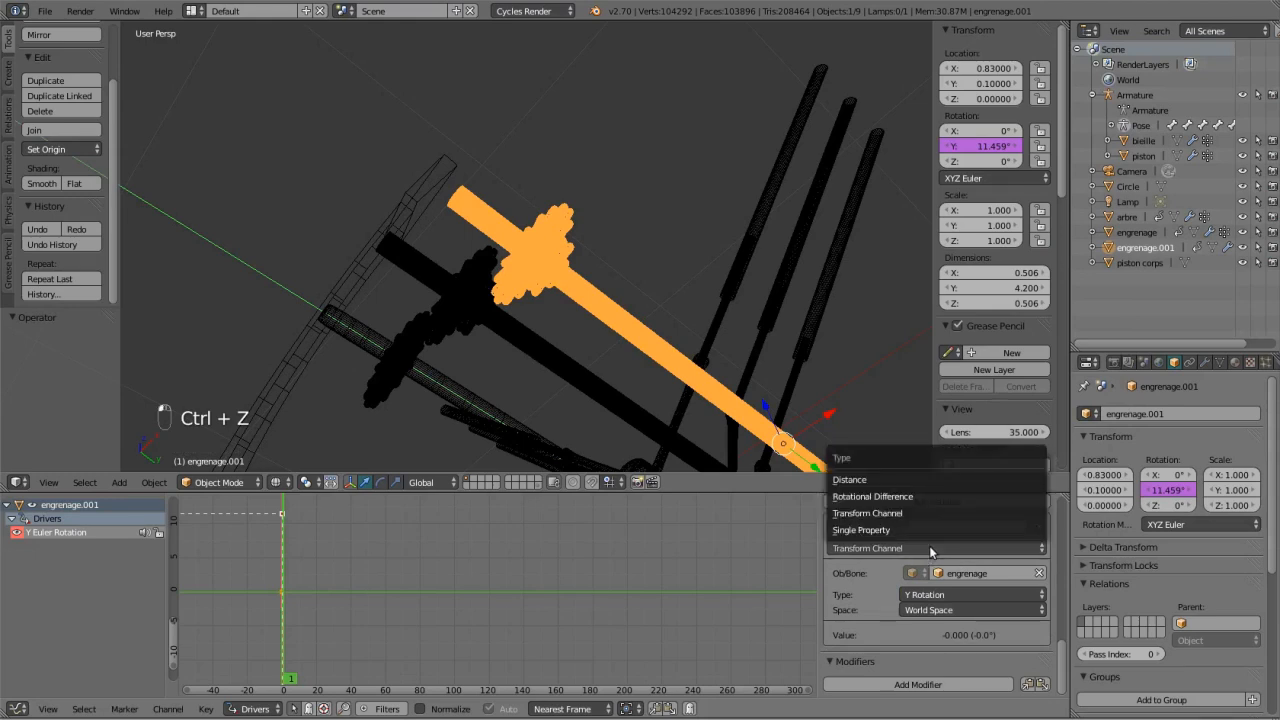
left_click(906, 513)
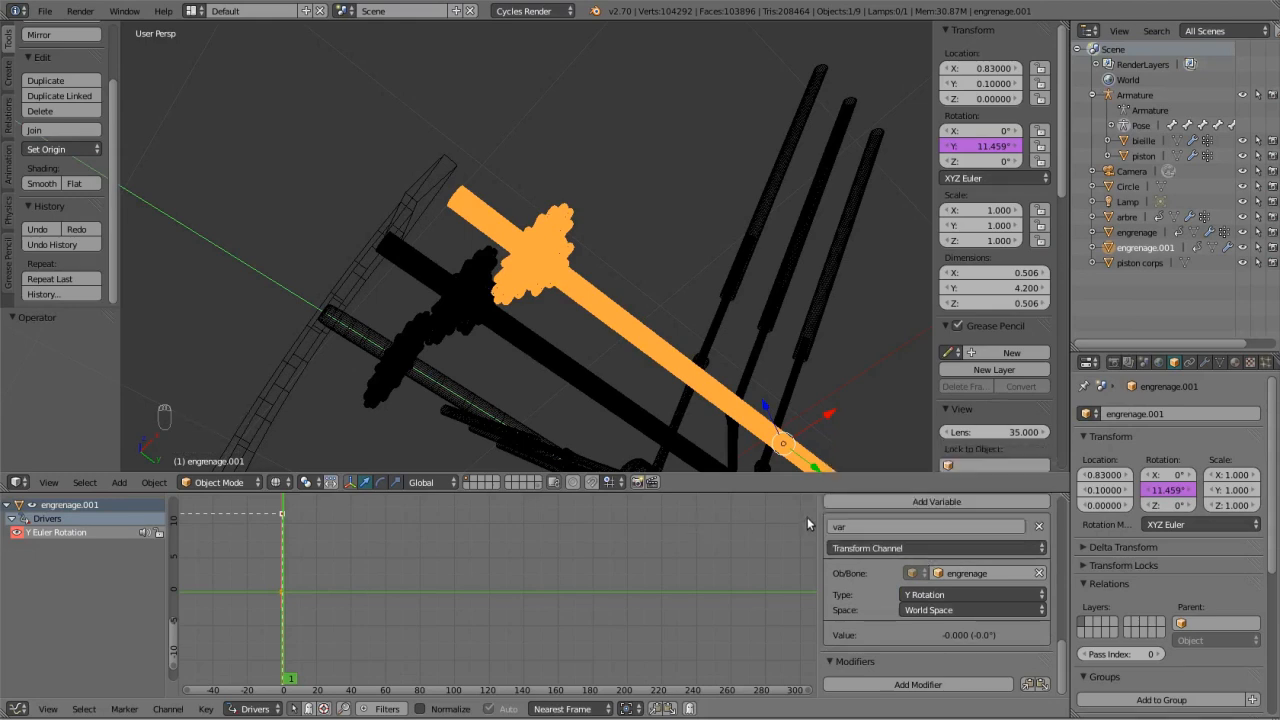
left_click(920, 548)
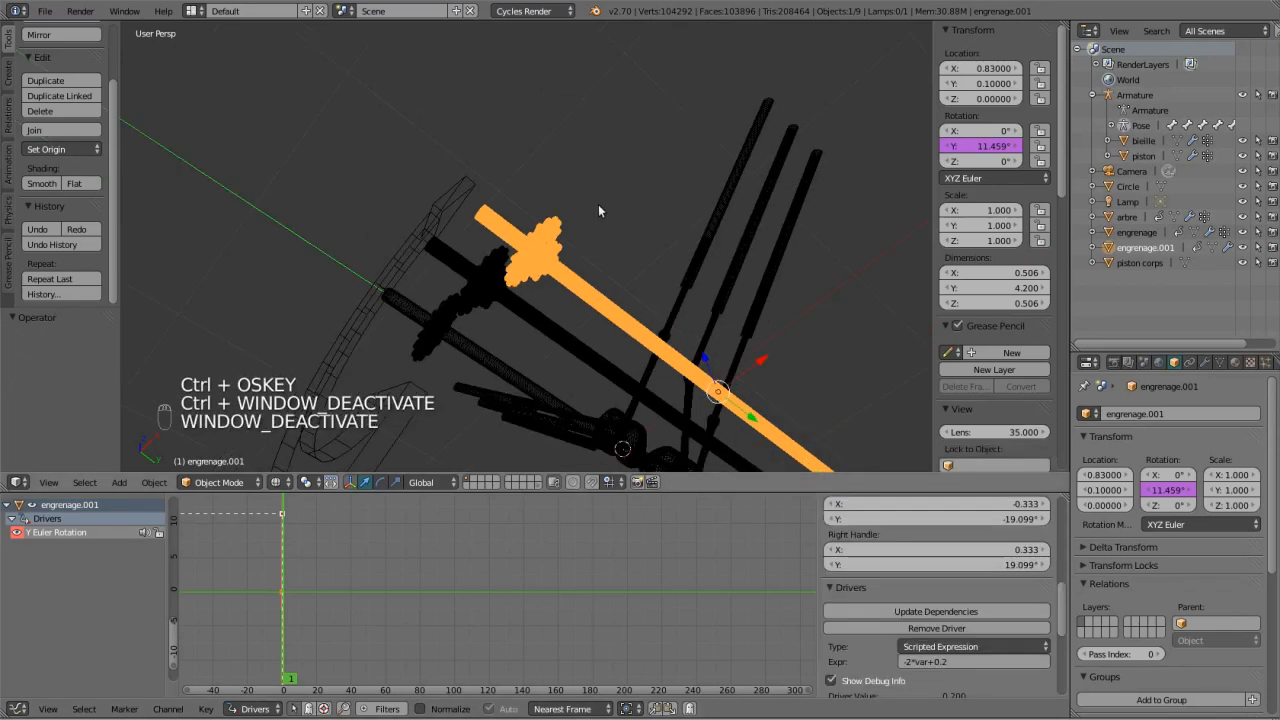
Add a cube mesh at the origin while viewing the engine in right orthographic view.
middle_click_drag(598, 204, 600, 337)
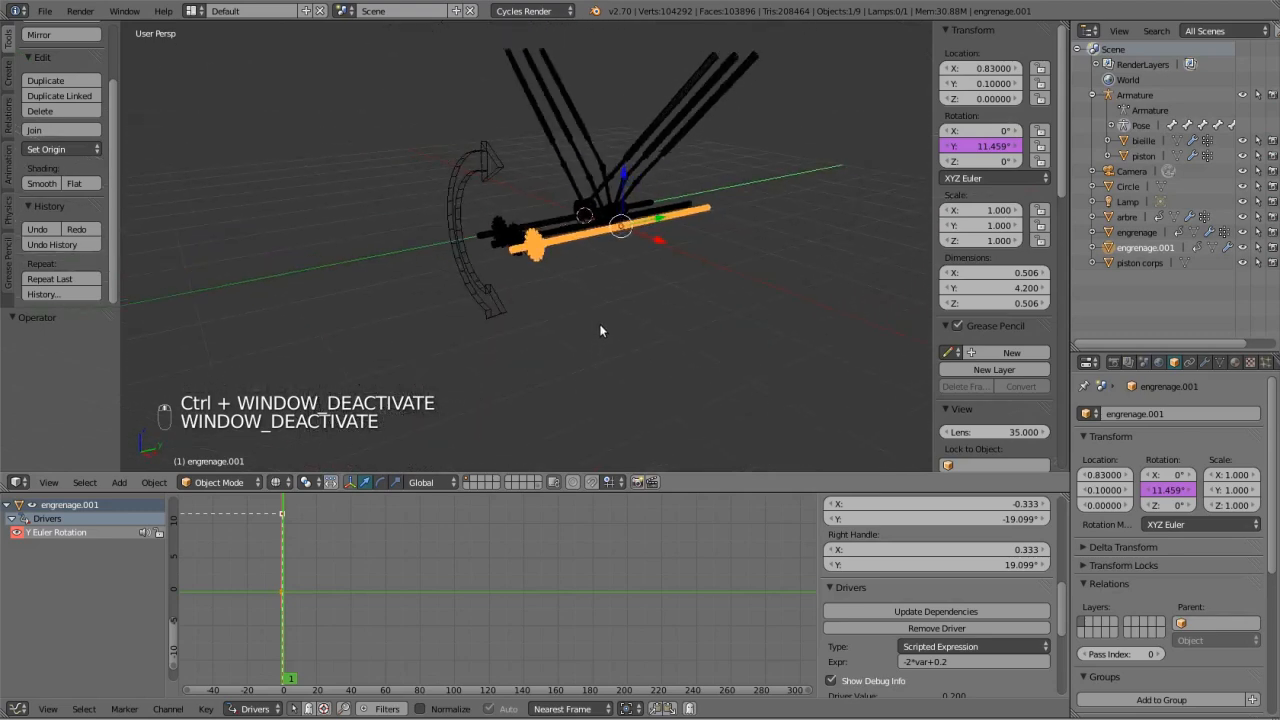
scroll(618, 262, "up", 3)
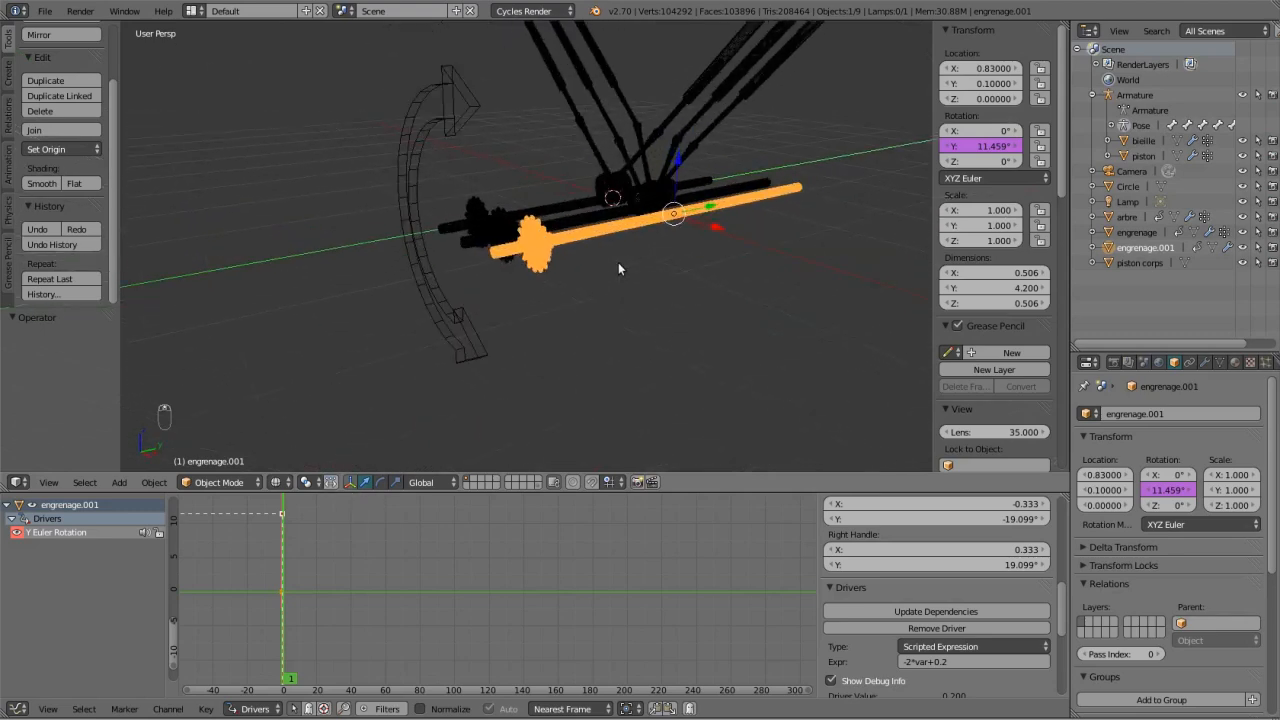
scroll(618, 262, "down", 4)
scroll(575, 255, "up", 2)
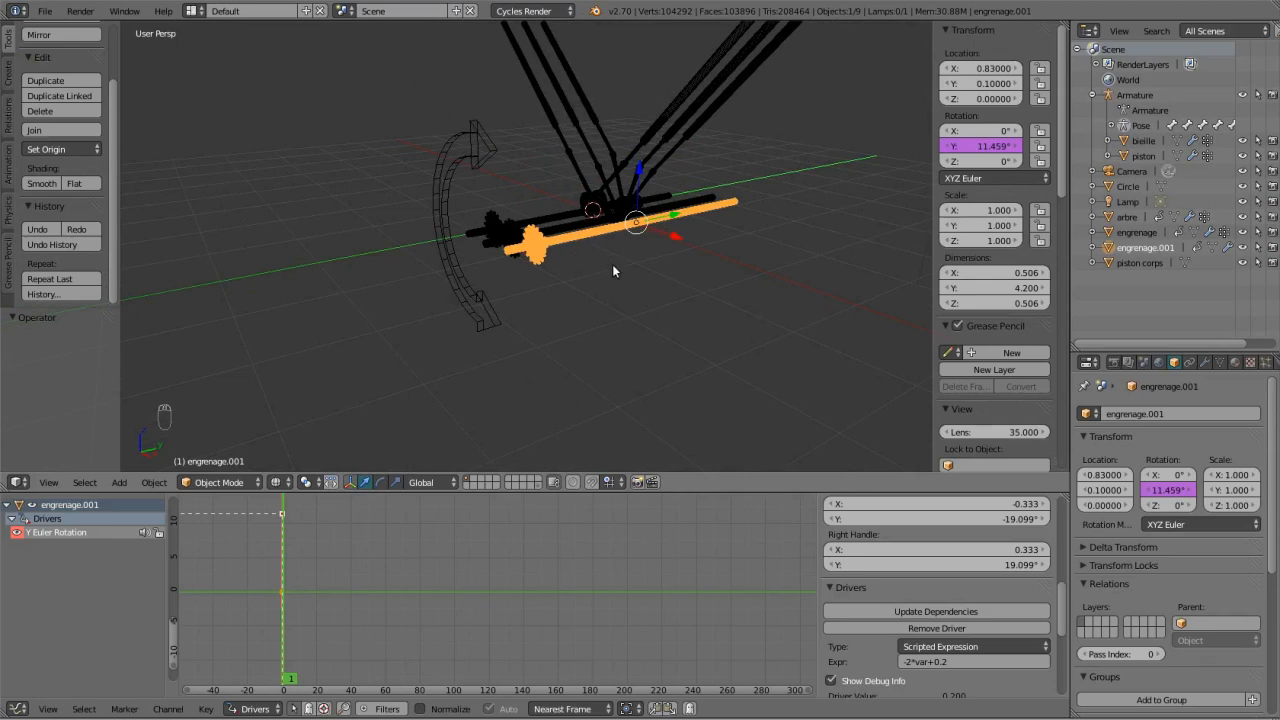
key("KP_3")
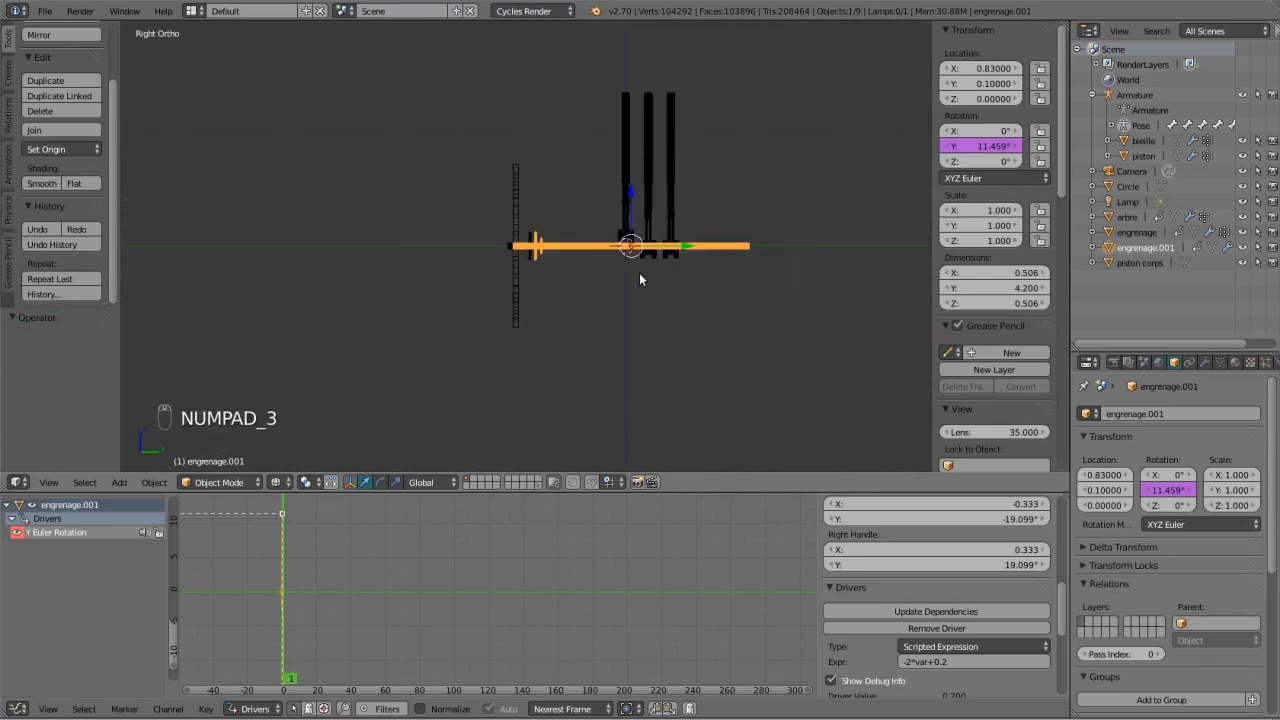
key("shift+a")
mouse_move(640, 279)
left_click(684, 291)
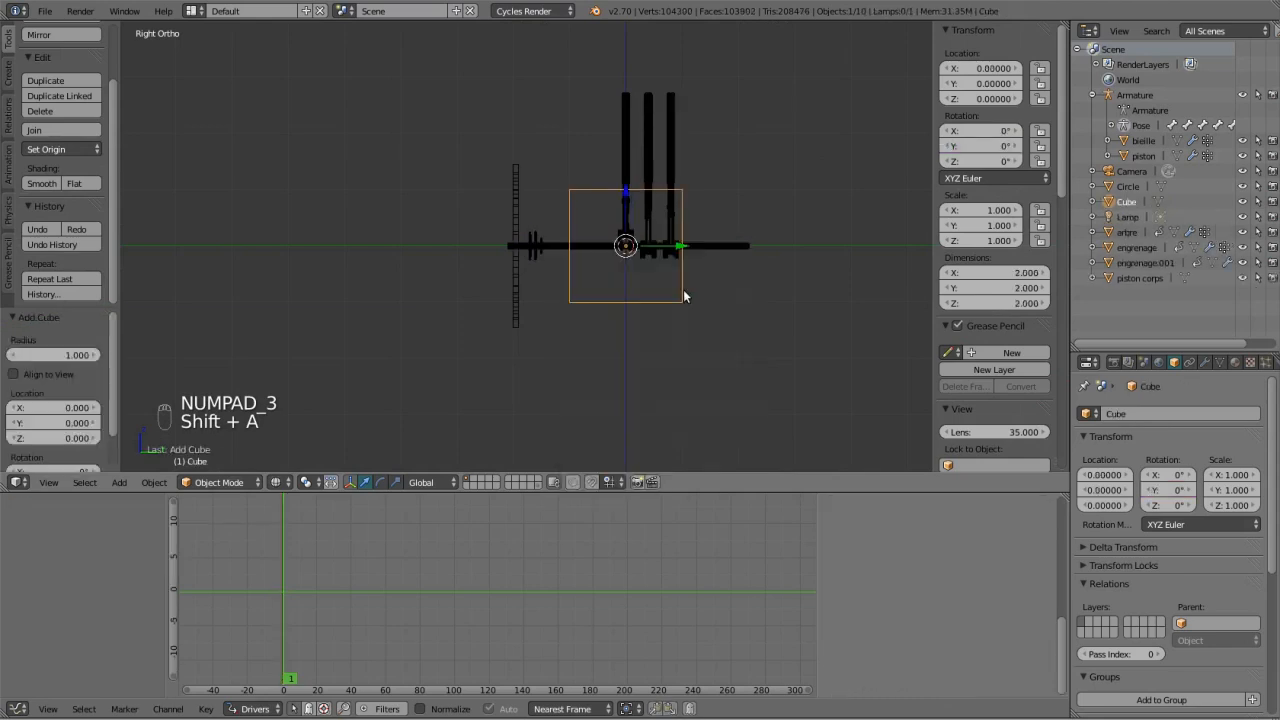
Scale the cube mesh to 0.25 along Z and raise it 2.8 along Z to the tops of the pistons.
type("s")
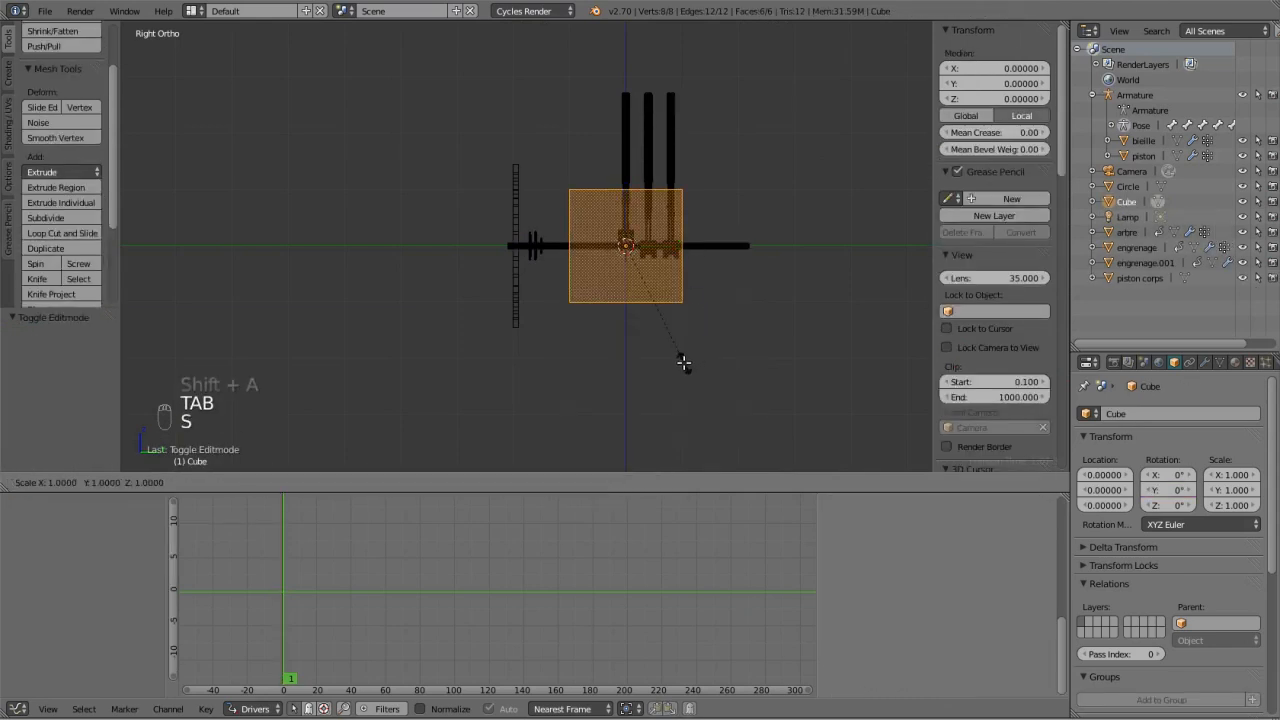
type("z.25")
key("Return")
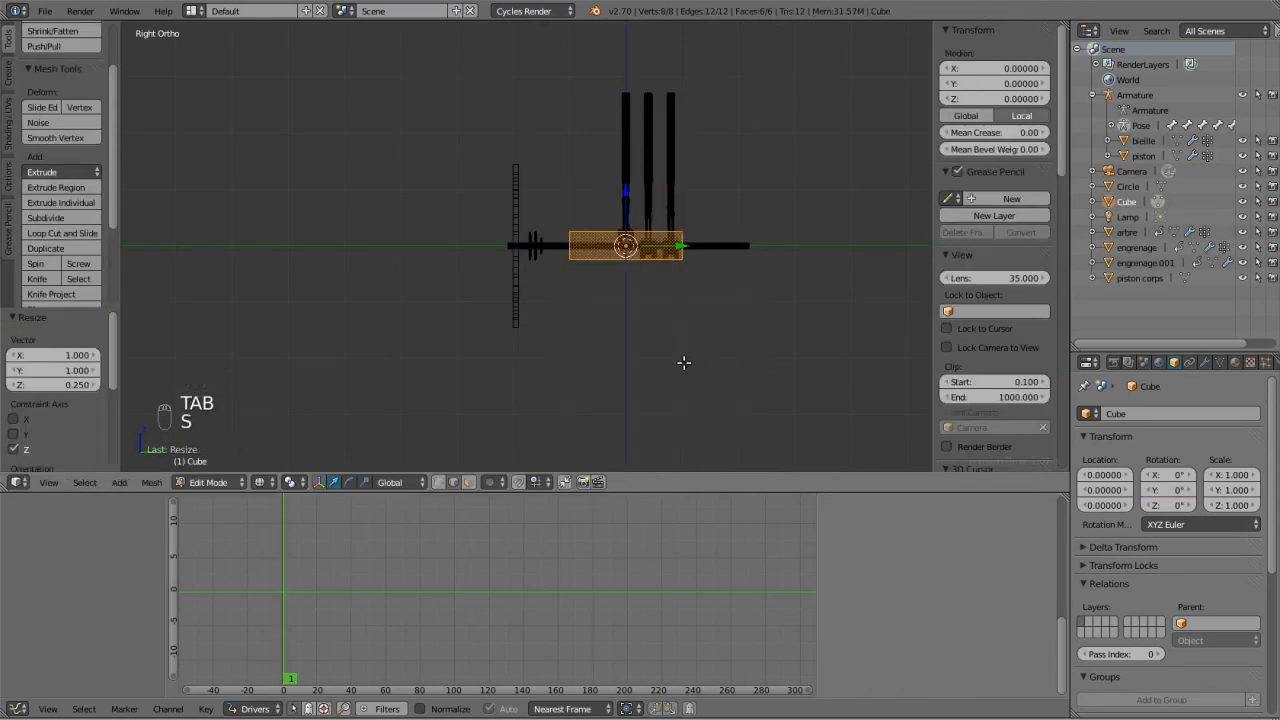
key("g")
key("z")
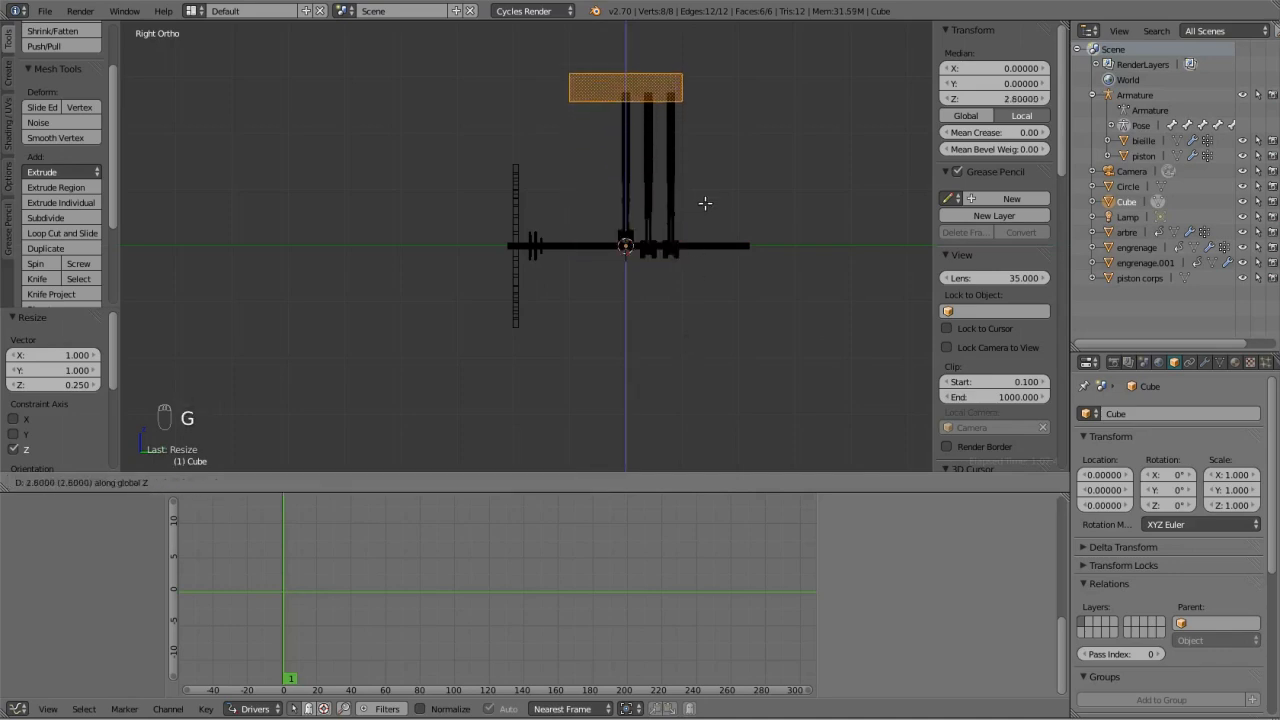
left_click(705, 203)
key("Tab")
key("Tab")
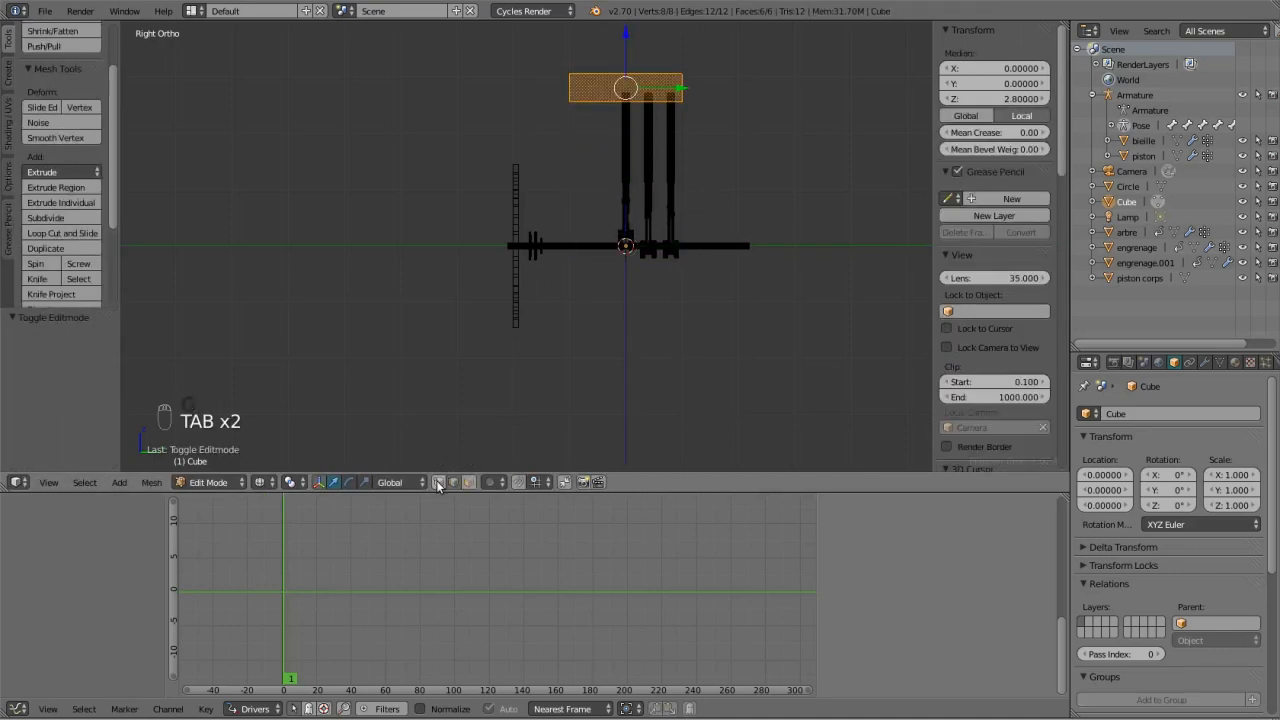
Move the flattened block's positive-Y end face 0.8 along Y and extrude it a further 0.5 outward.
key("a")
key("a")
key("a")
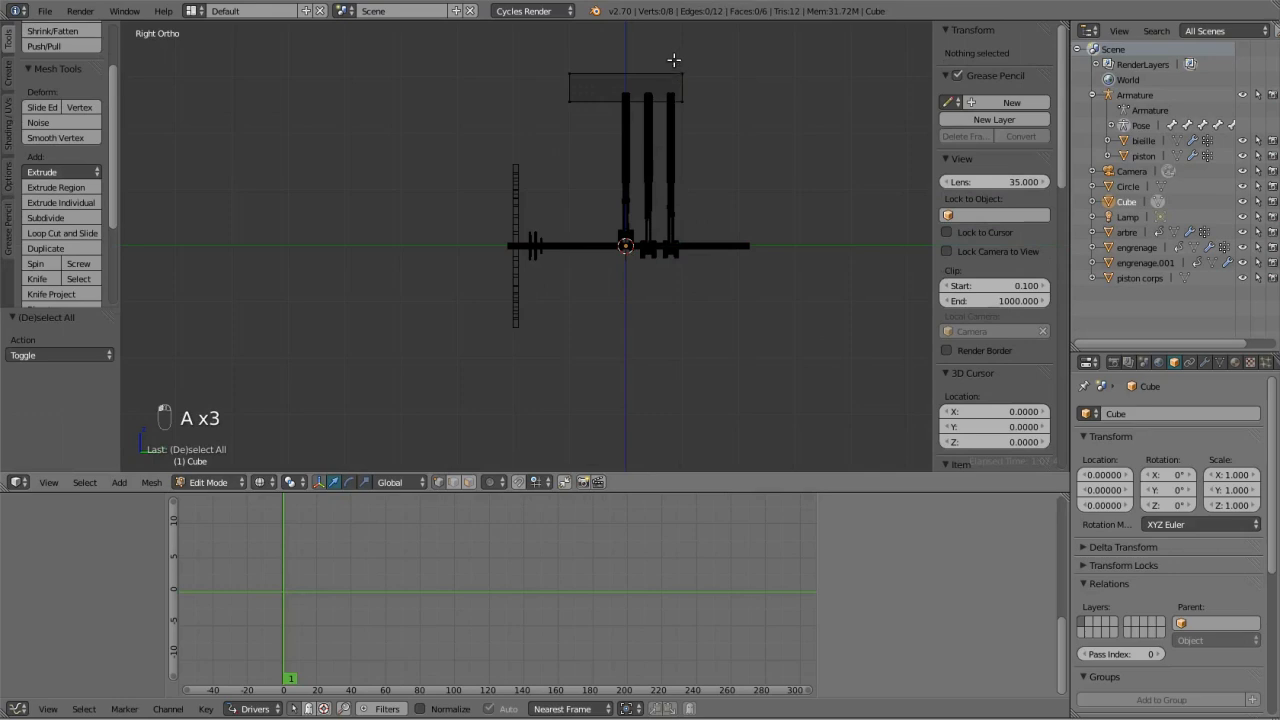
key("b")
left_click_drag(668, 48, 701, 104)
key("g")
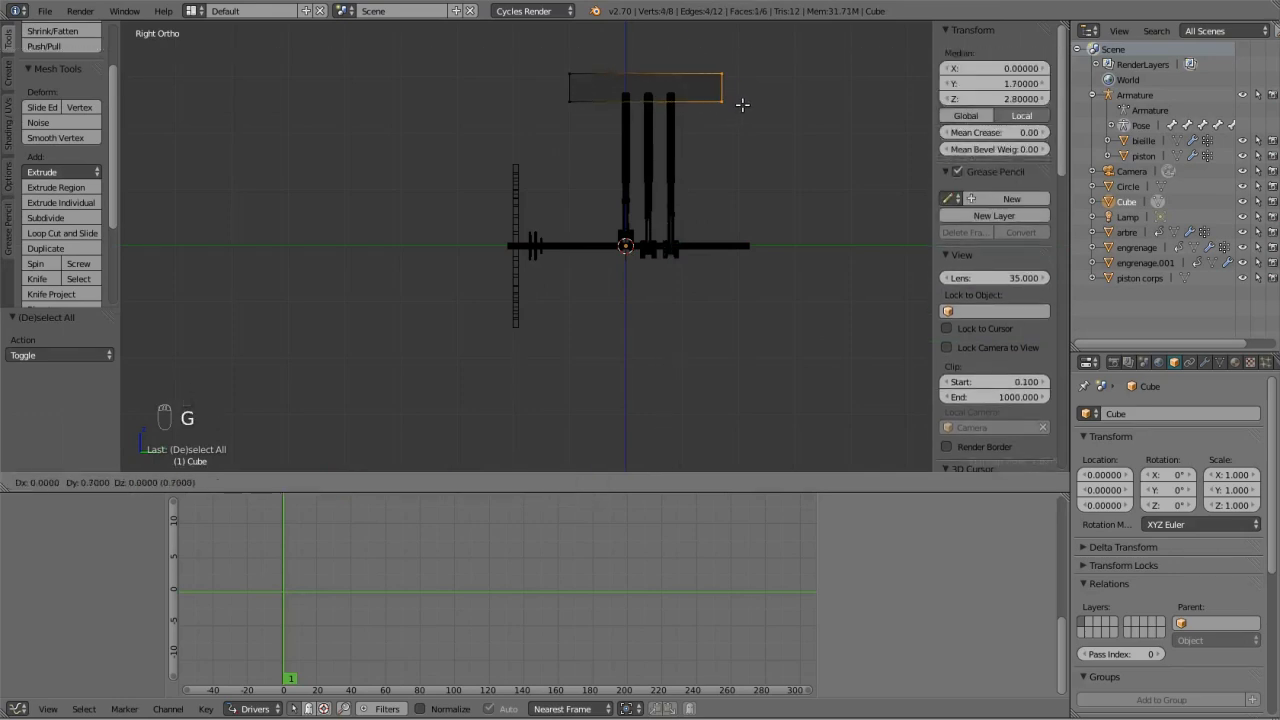
left_click(747, 105)
key("e")
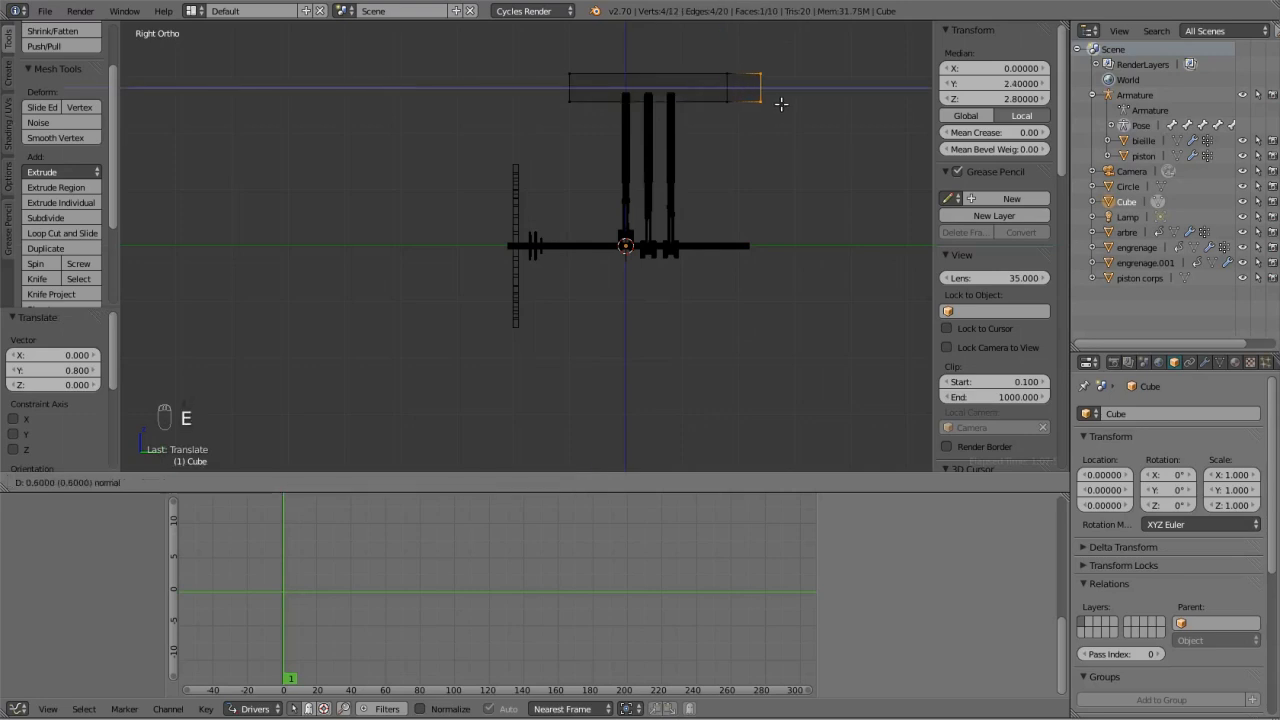
left_click(776, 102)
Extrude the underside of the new end segment 3.5 downward along Z to form a vertical column past the shafts.
key("a")
key("b")
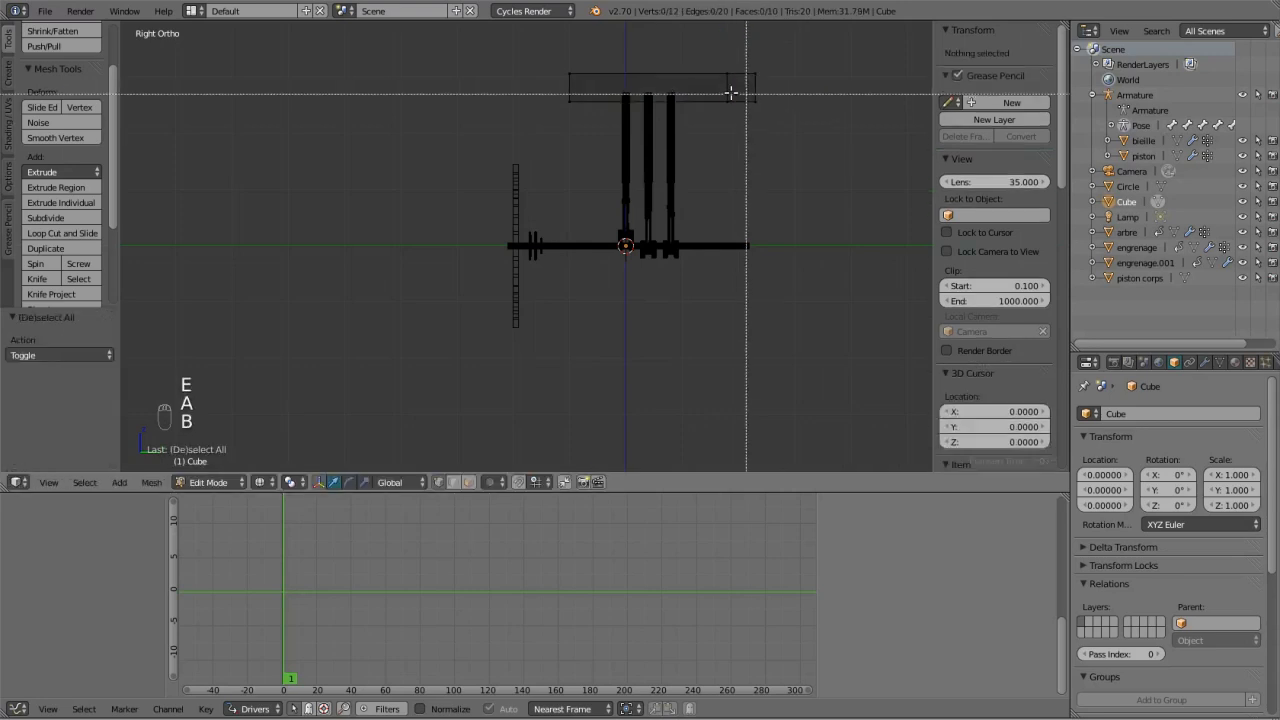
left_click_drag(714, 94, 796, 107)
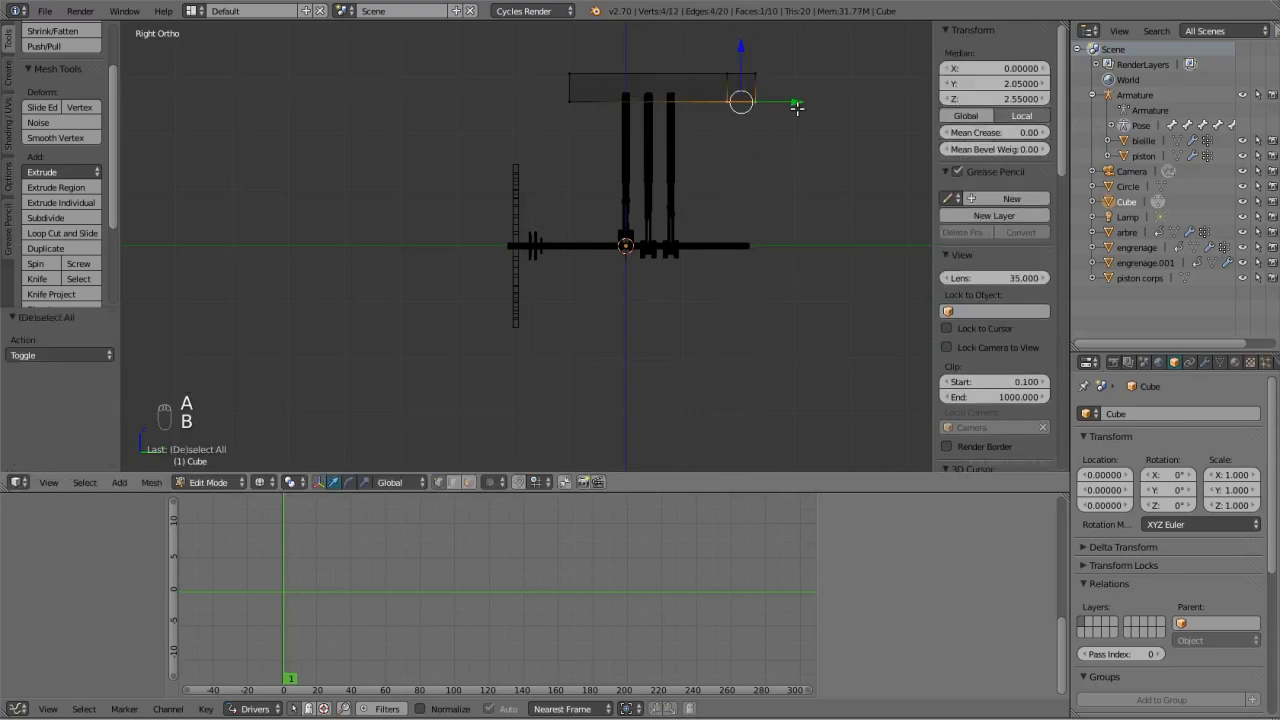
key("e")
left_click(793, 304)
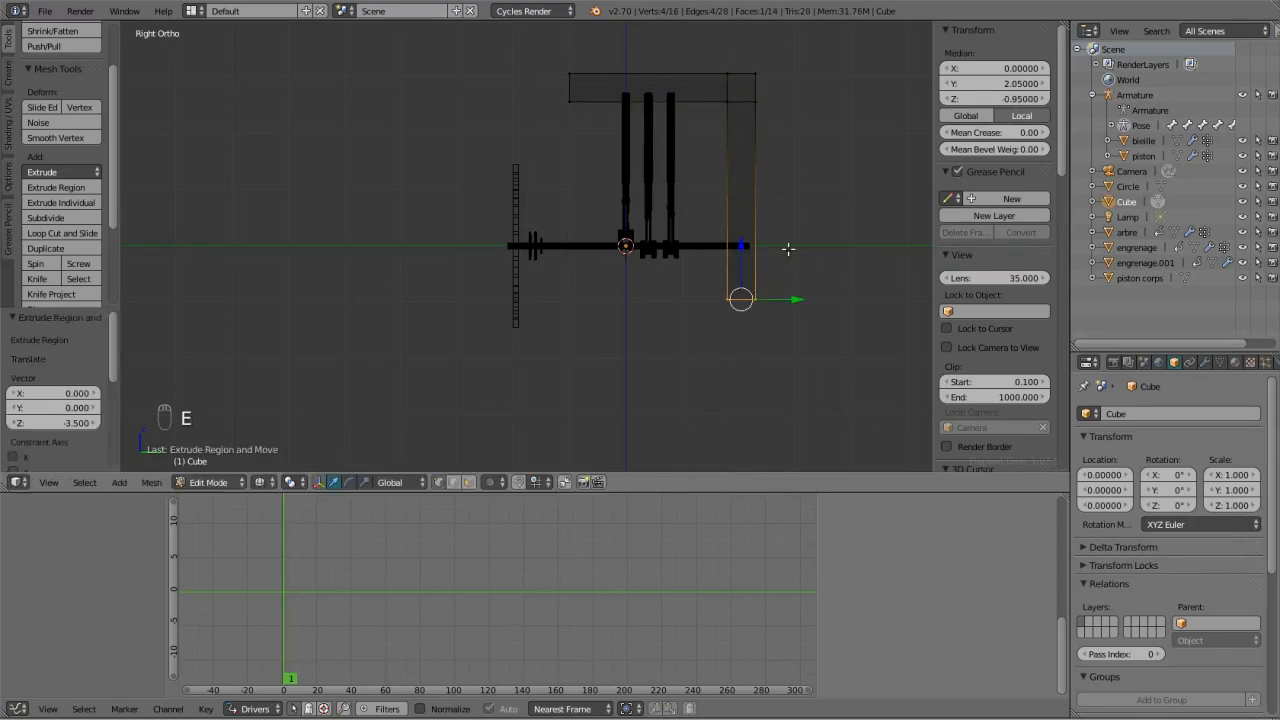
Move the whole column section, including its upper corner, 0.4 along negative Y towards the pistons.
key("a")
key("b")
left_click_drag(711, 48, 829, 329)
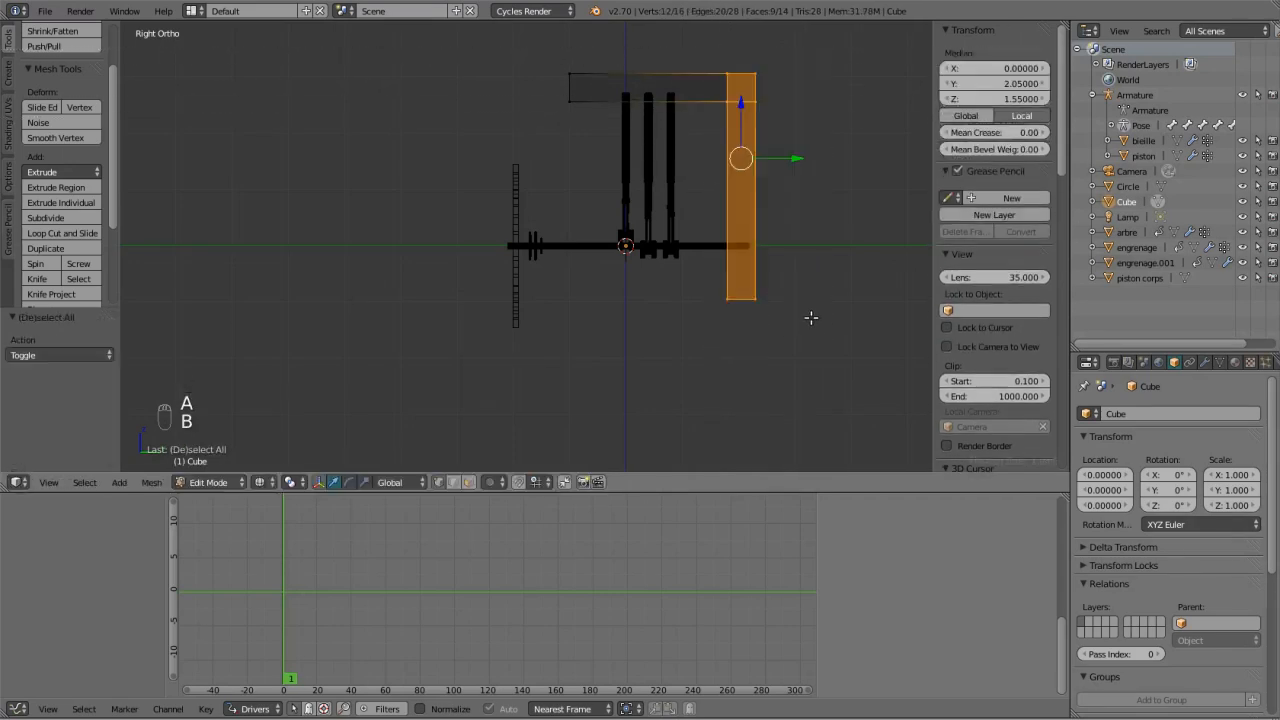
key("g")
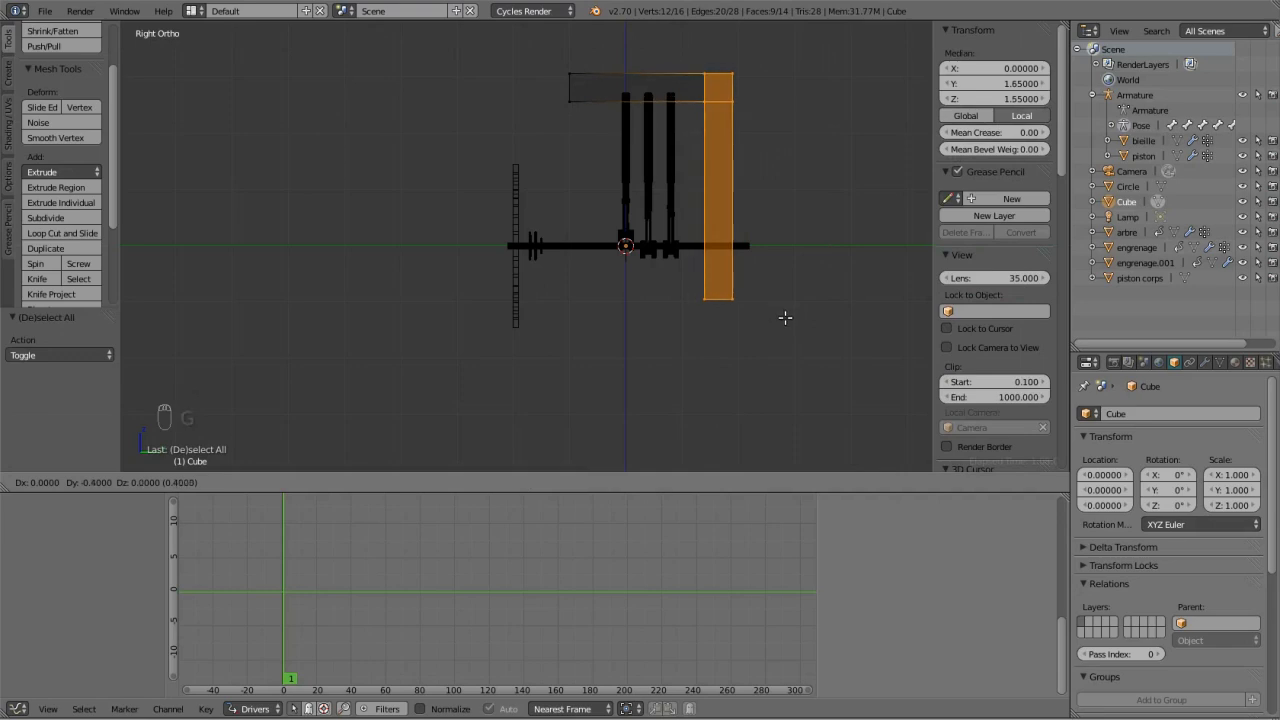
left_click(785, 318)
Raise the column's lower end face 0.1 along Z and extrude it 0.5 downward.
key("a")
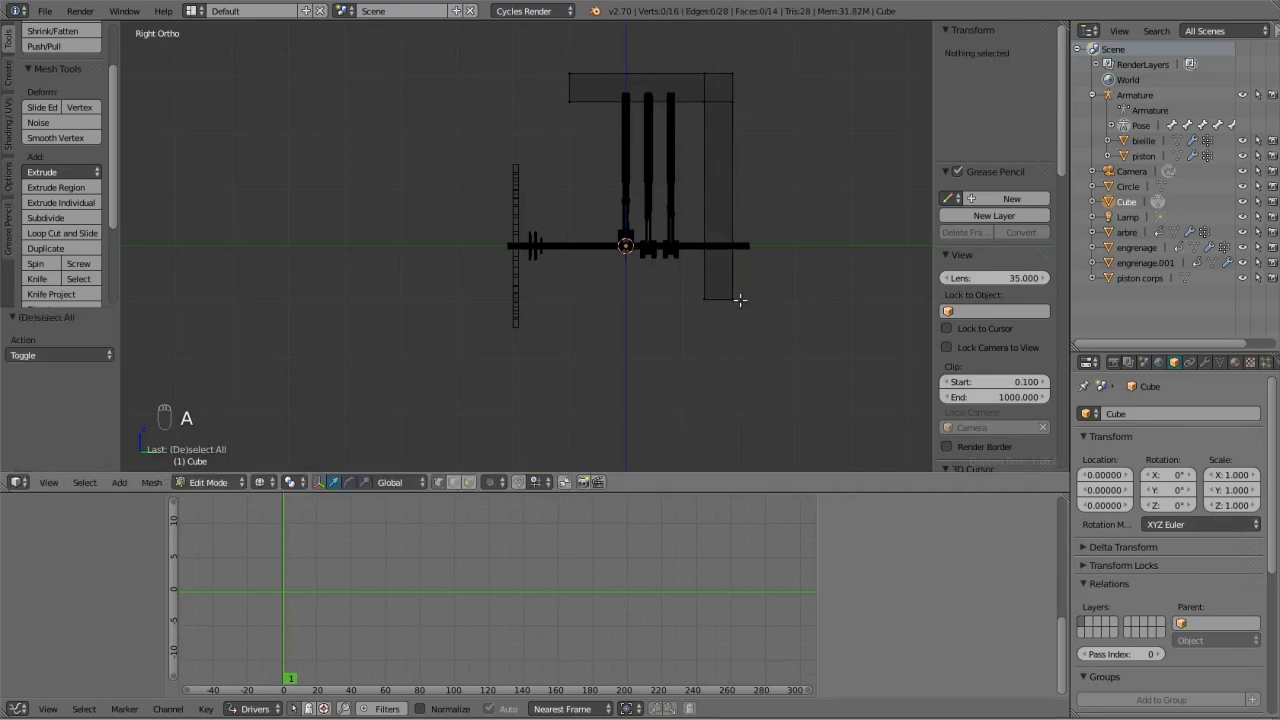
key("b")
left_click_drag(677, 287, 767, 318)
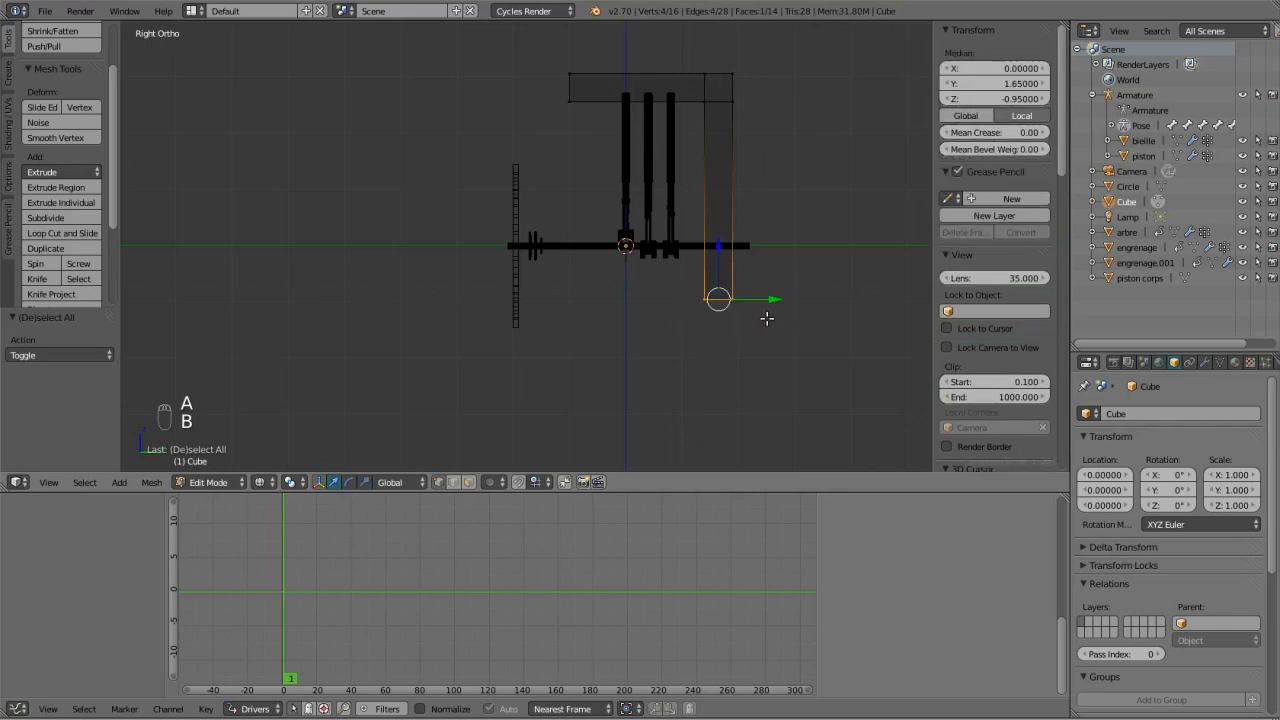
key("g")
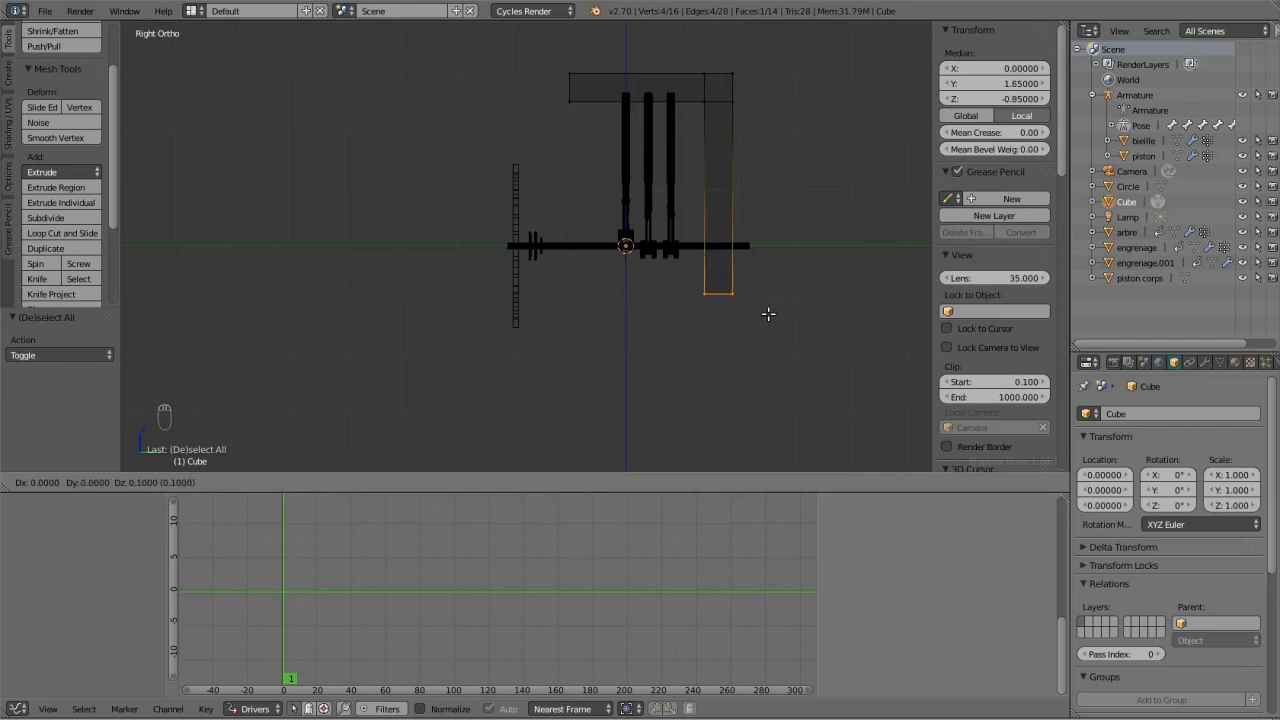
left_click(768, 314)
key("e")
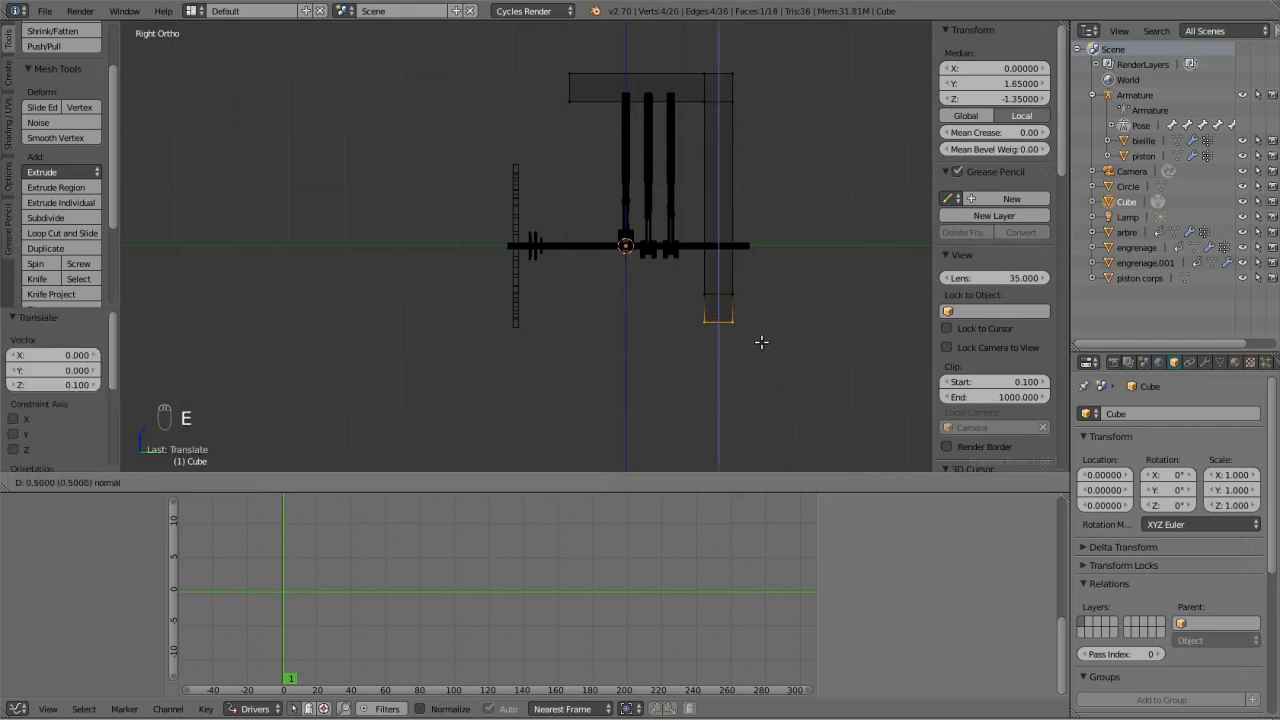
left_click(761, 342)
Extrude the foot segment's inner side face 3.2 along negative Y under the engine, and extrude it another 0.5.
key("a")
key("b")
left_click_drag(691, 279, 735, 352)
key("e")
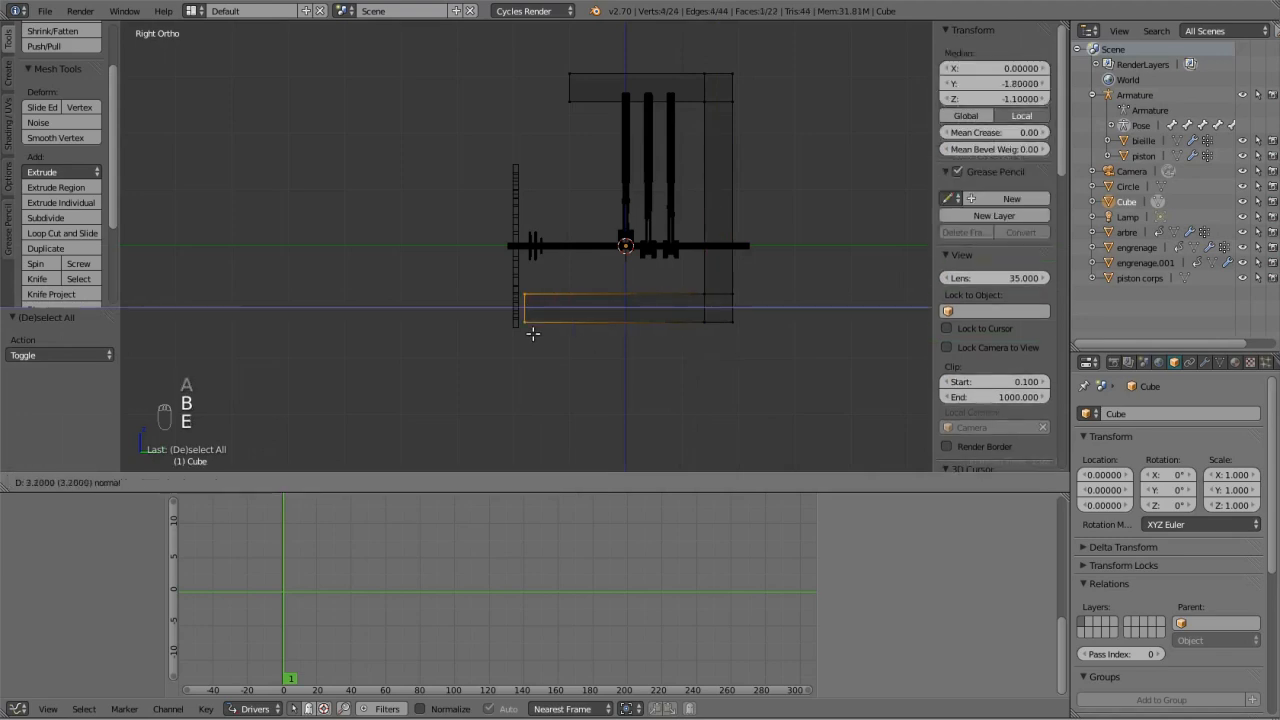
left_click(533, 334)
key("e")
left_click(500, 308)
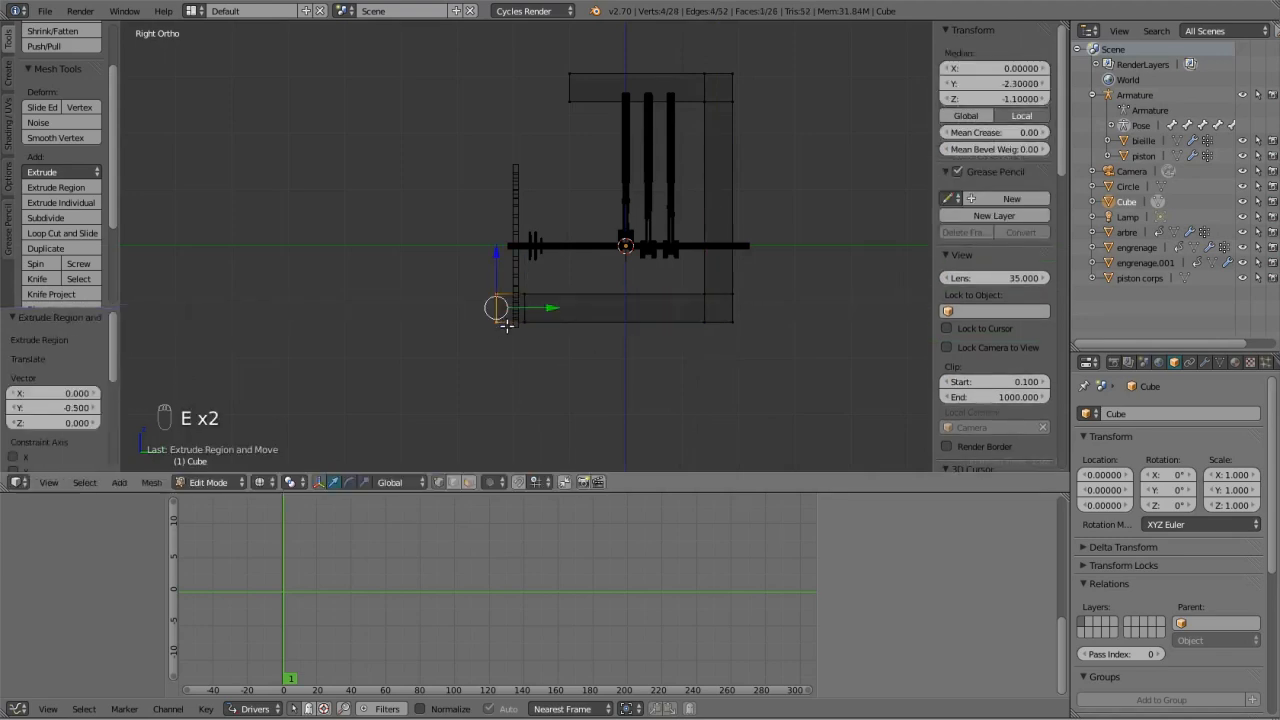
Extrude the upper face of the base's negative-Y end segment 1.2 upward along Z to form the front support.
key("a")
key("b")
left_click_drag(484, 288, 532, 304)
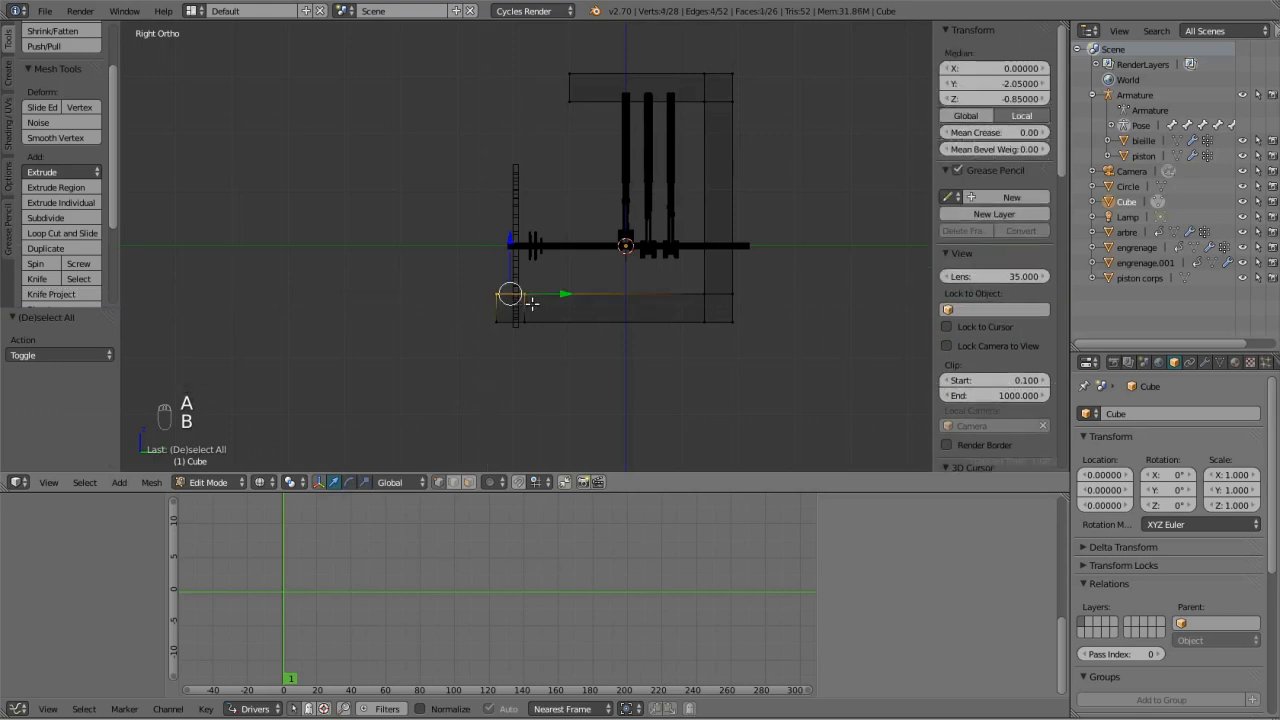
key("e")
left_click(533, 236)
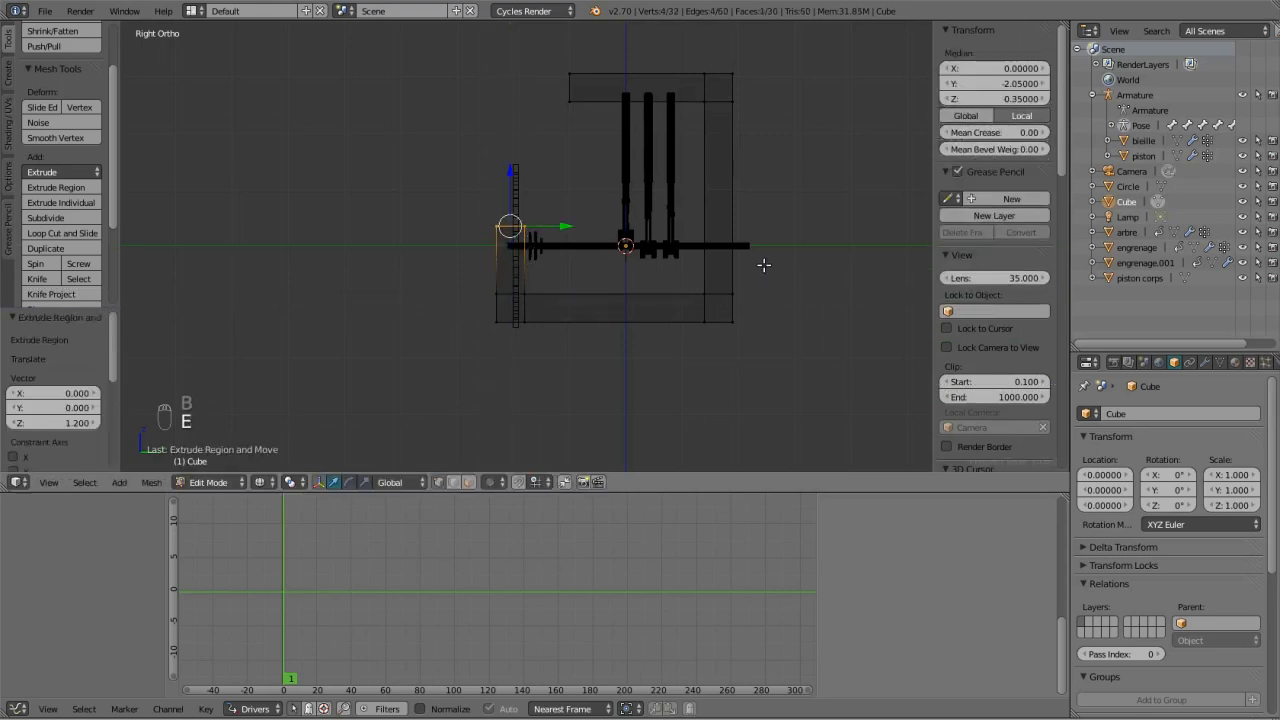
In face select mode, extrude the base's long positive-X side face about 4 outward along X and return to Object Mode.
middle_click_drag(763, 263, 567, 399)
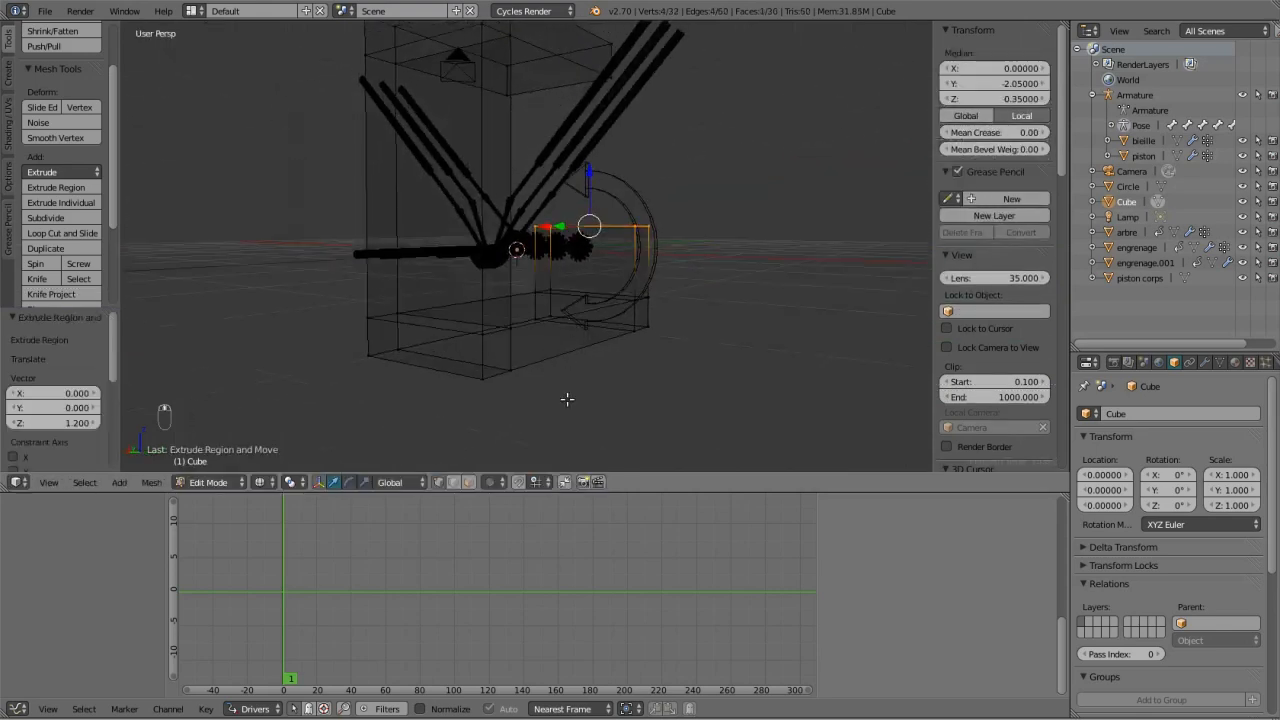
left_click(437, 482, "shift")
middle_click_drag(375, 281, 560, 306)
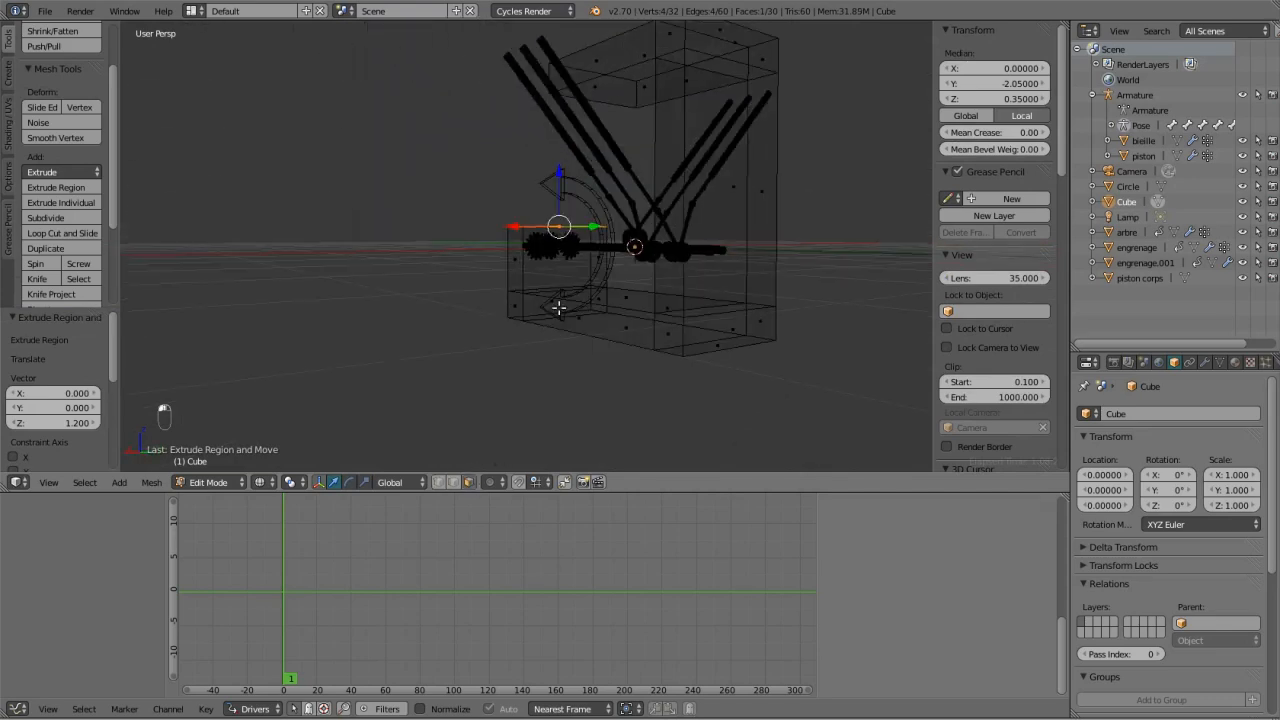
right_click(562, 318)
right_click(578, 318)
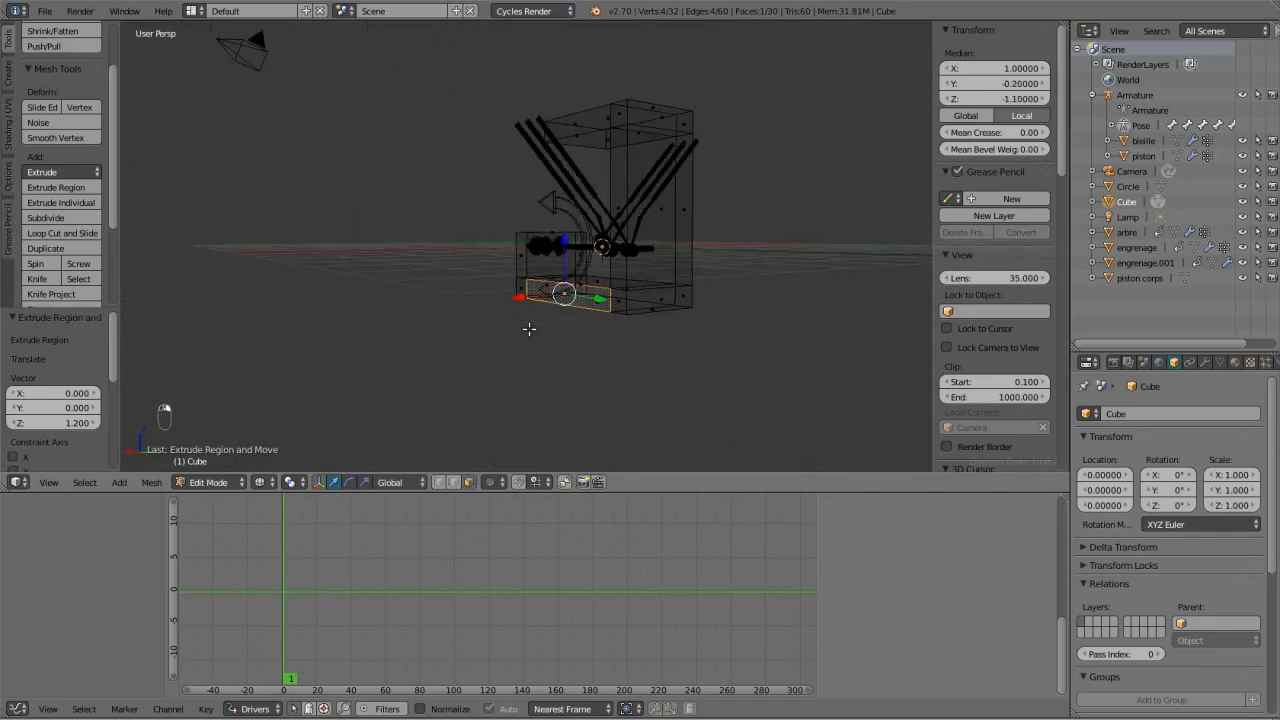
key("KP_1")
key("e")
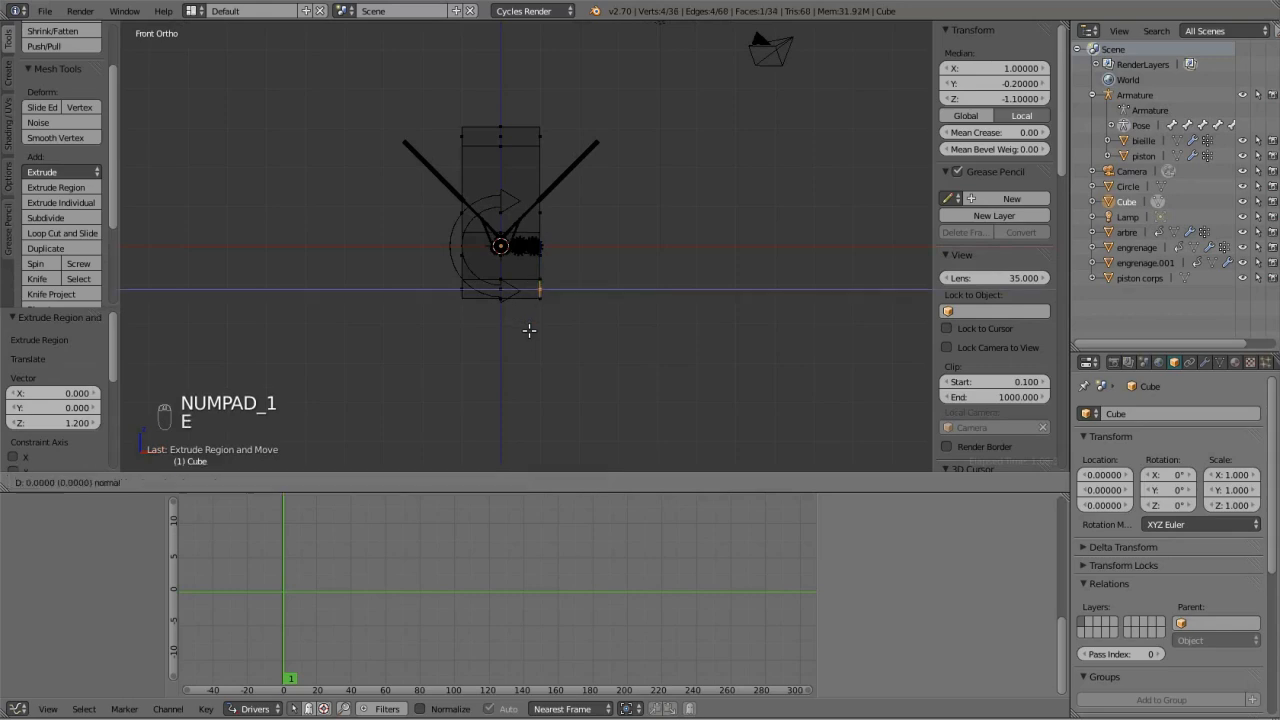
left_click(688, 305)
middle_click_drag(688, 305, 500, 268)
scroll(499, 268, "up", 4)
key("Tab")
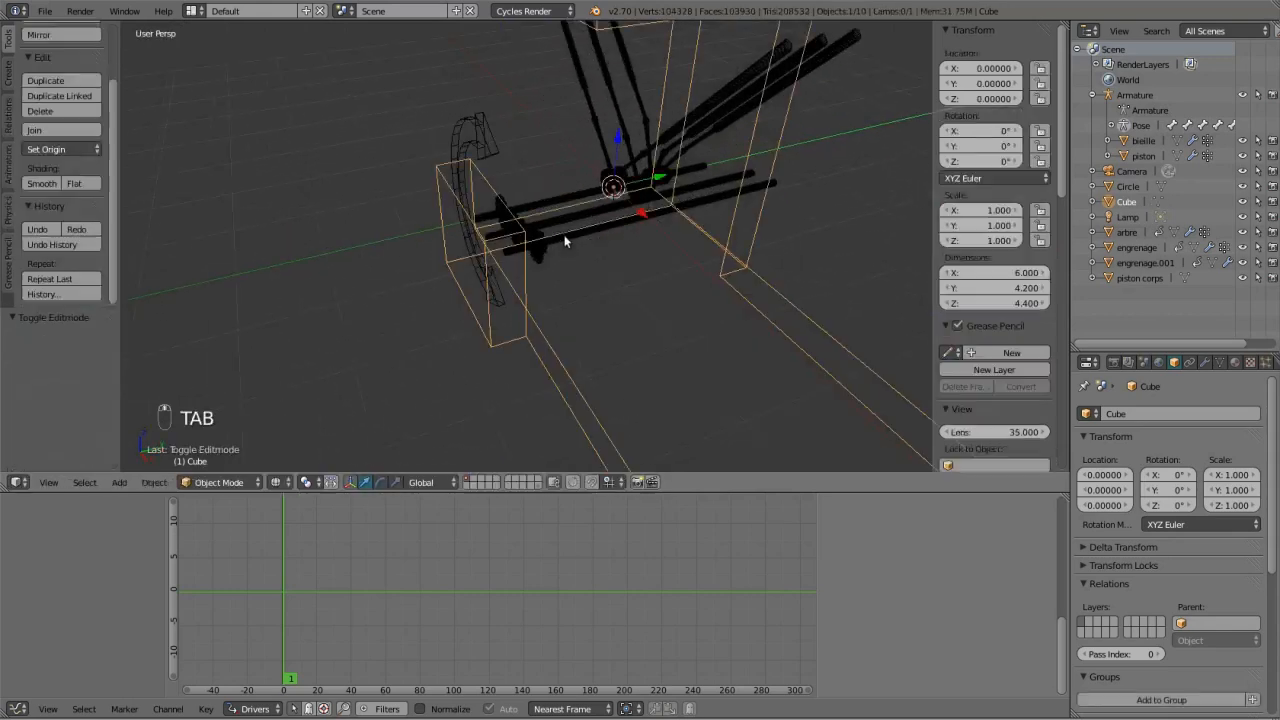
Rename the engrenage.001 object as "engrenage - roue".
right_click(567, 231)
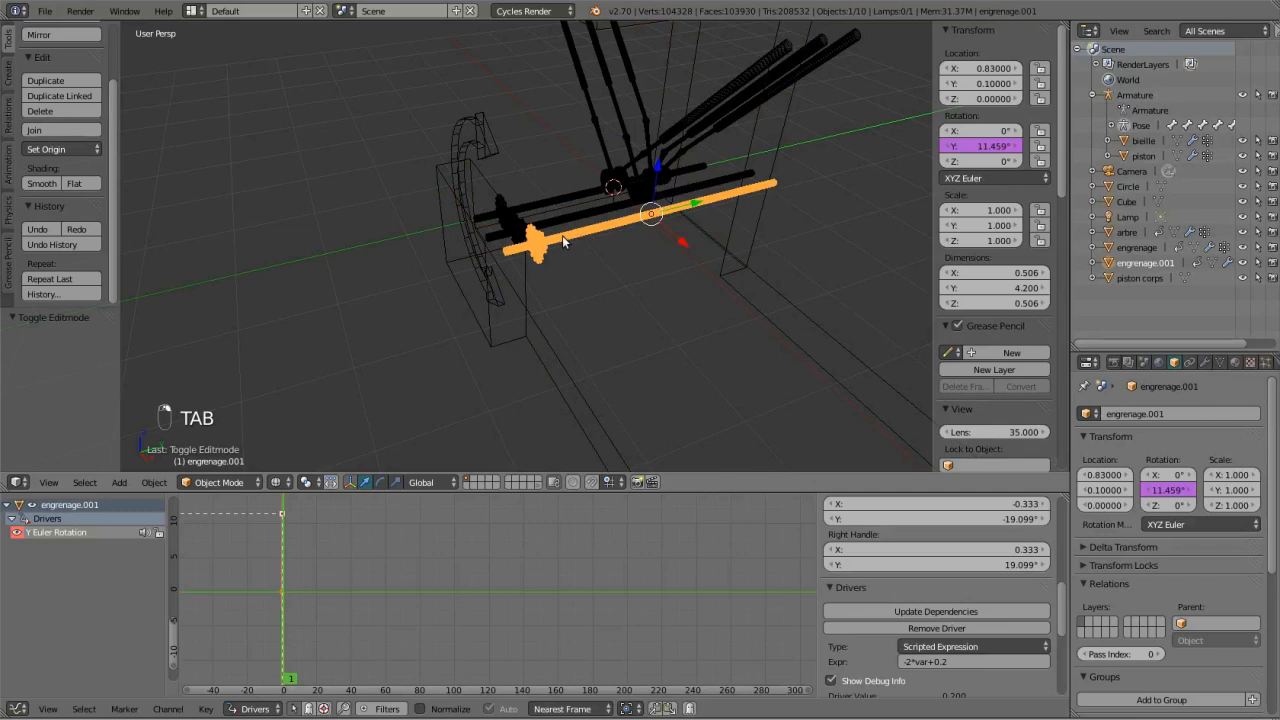
double_click(1145, 263)
left_click(1192, 262)
key("BackSpace")
key("BackSpace")
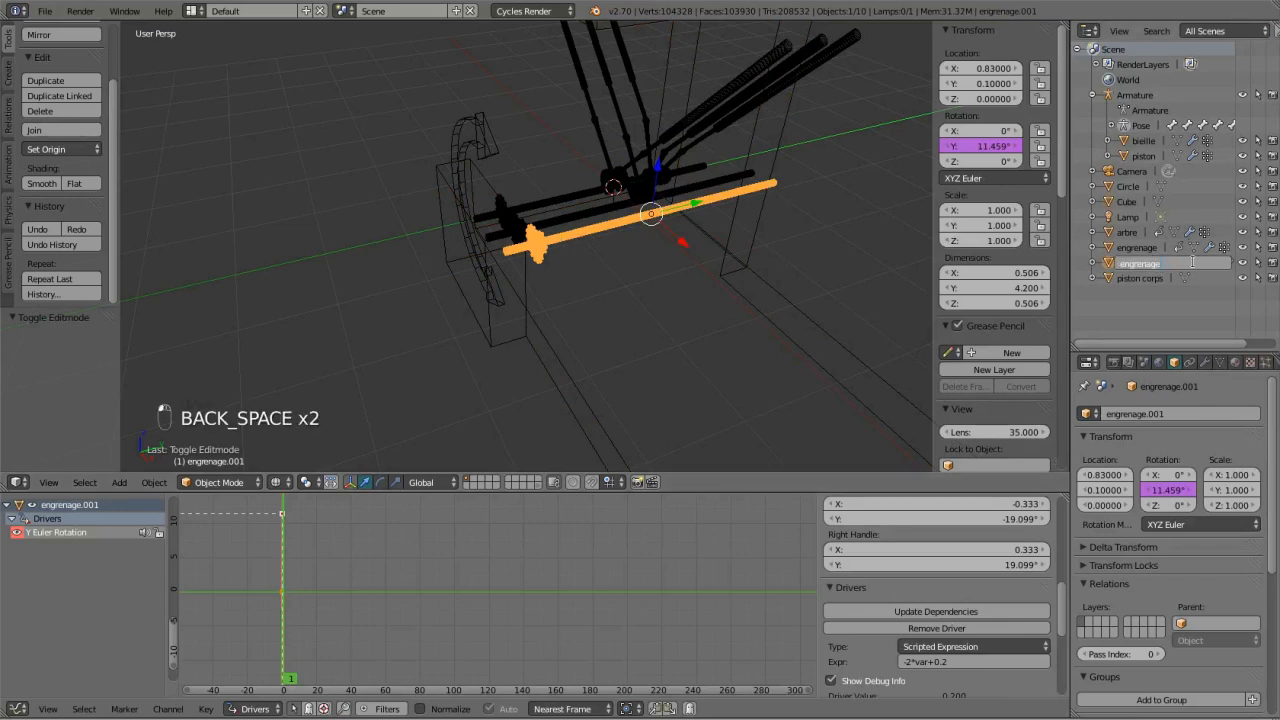
type("- roue")
key("Return")
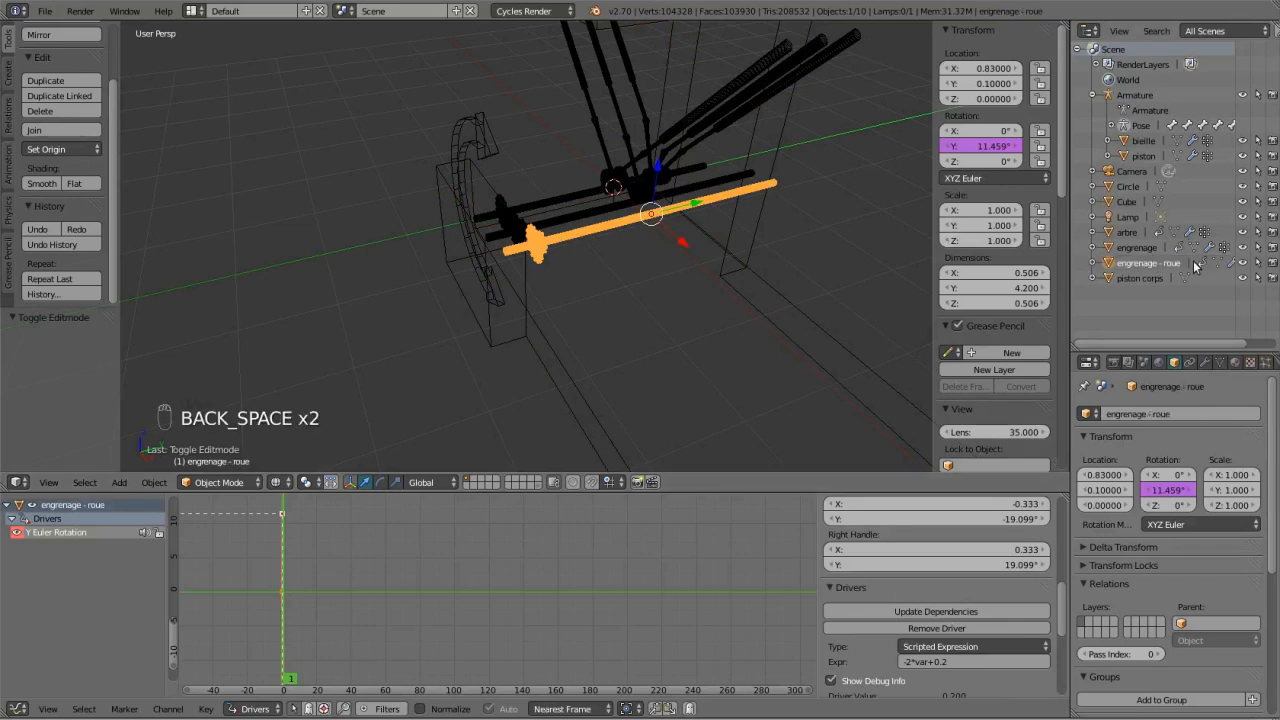
Lengthen the shaft of engrenage - roue in Edit Mode by scaling it 1.5 along Y.
scroll(467, 311, "up", 2)
key("Tab")
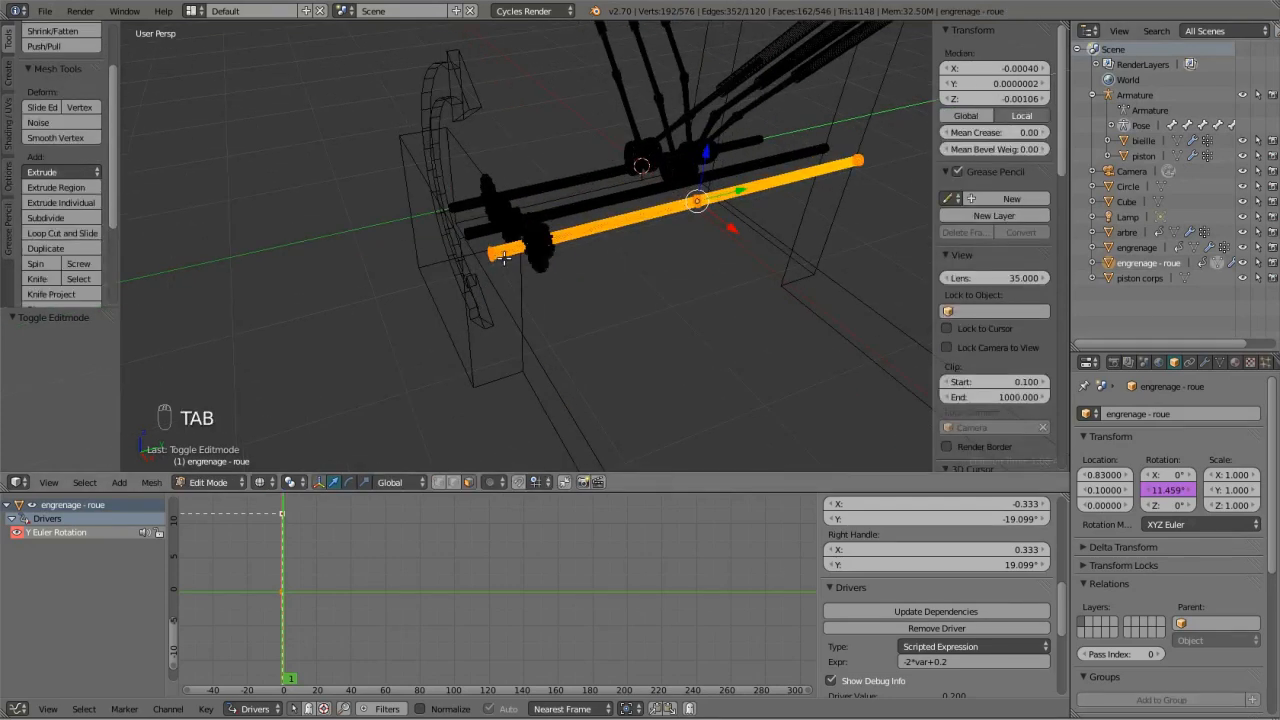
key("s")
key("y")
type("1")
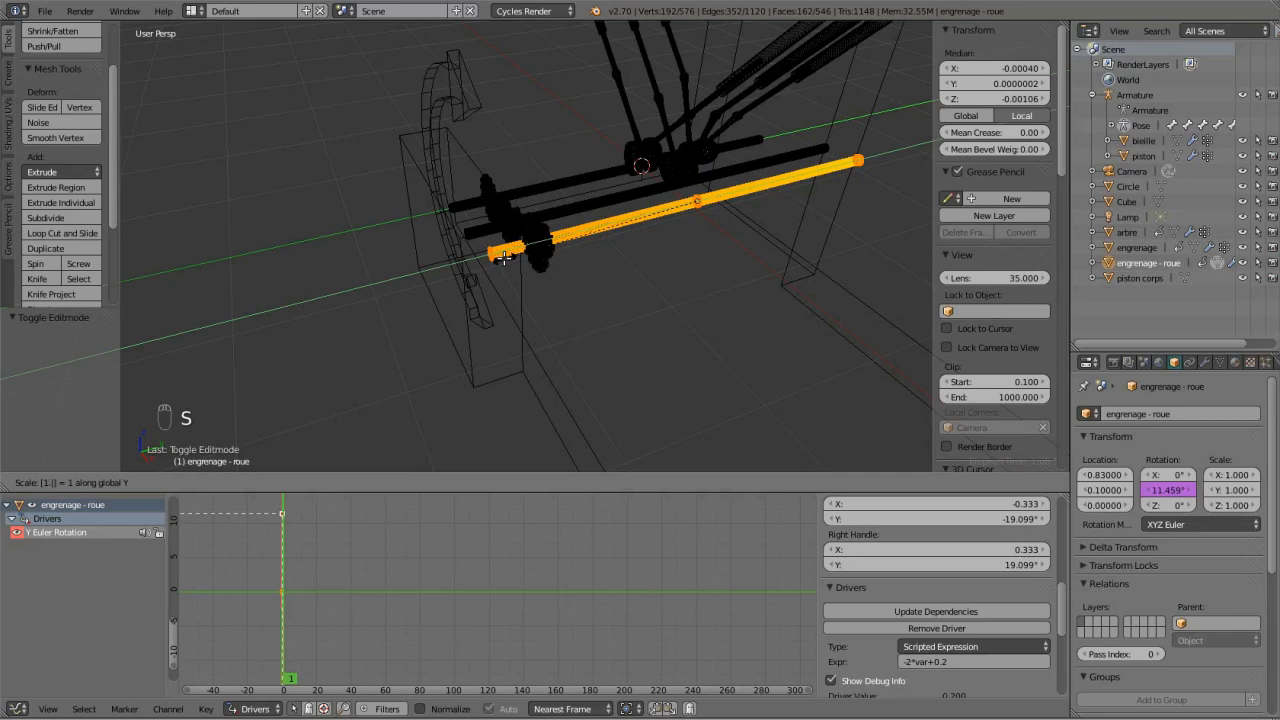
type(".3")
key("BackSpace")
type("1.5")
key("BackSpace")
type("5")
key("Return")
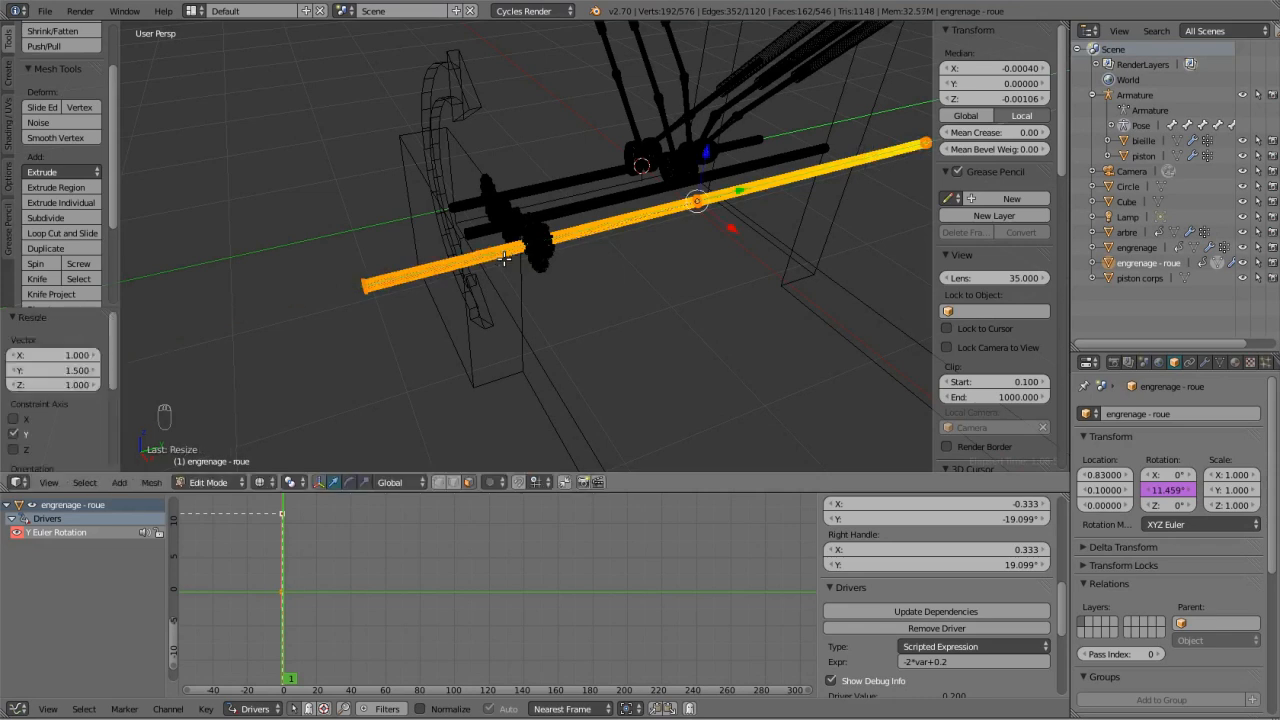
Add a 32-vertex cylinder of radius 1 to the engrenage - roue mesh and flatten it to 0.1 along Z.
scroll(538, 271, "down", 3)
key("shift+a")
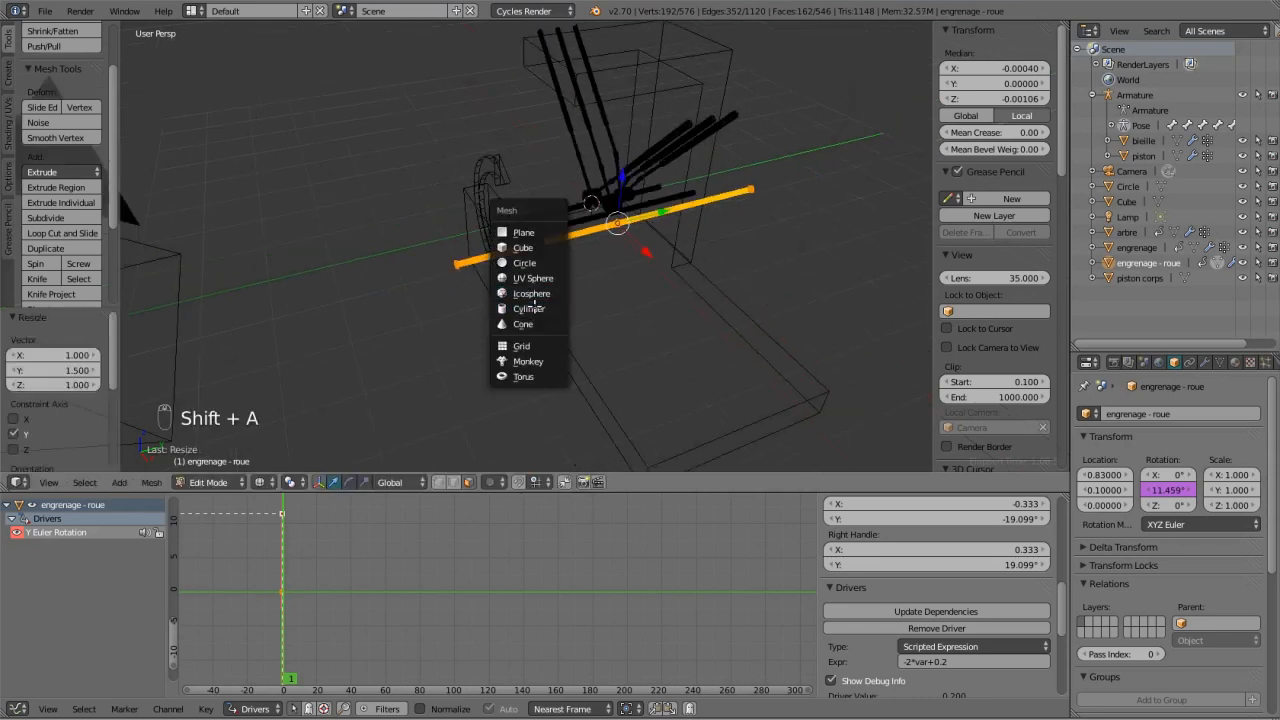
left_click(553, 304)
key("r")
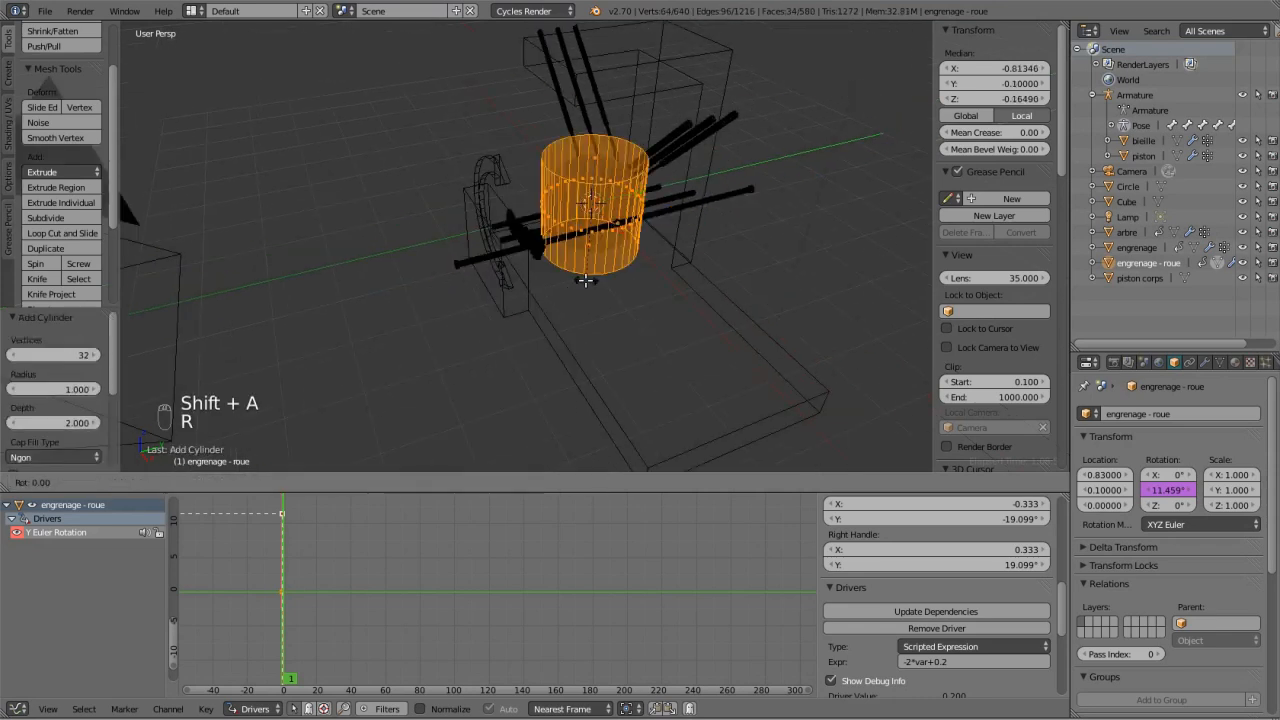
key("z")
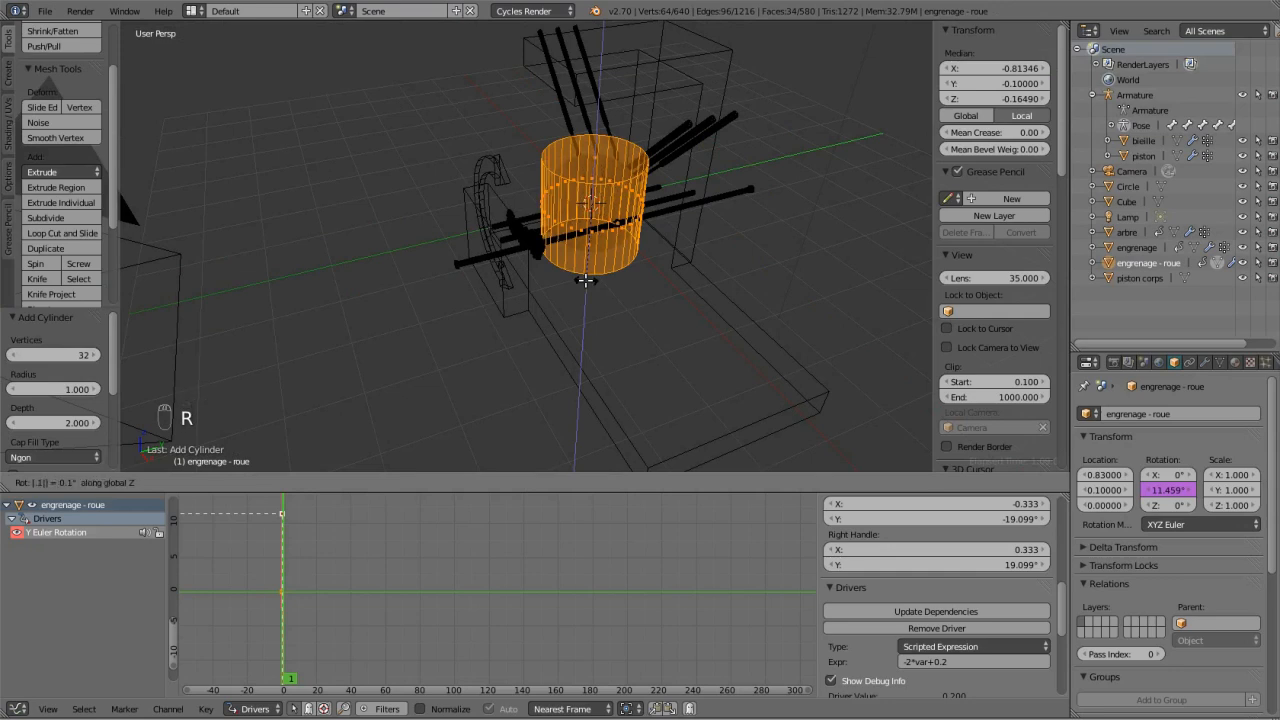
key("s")
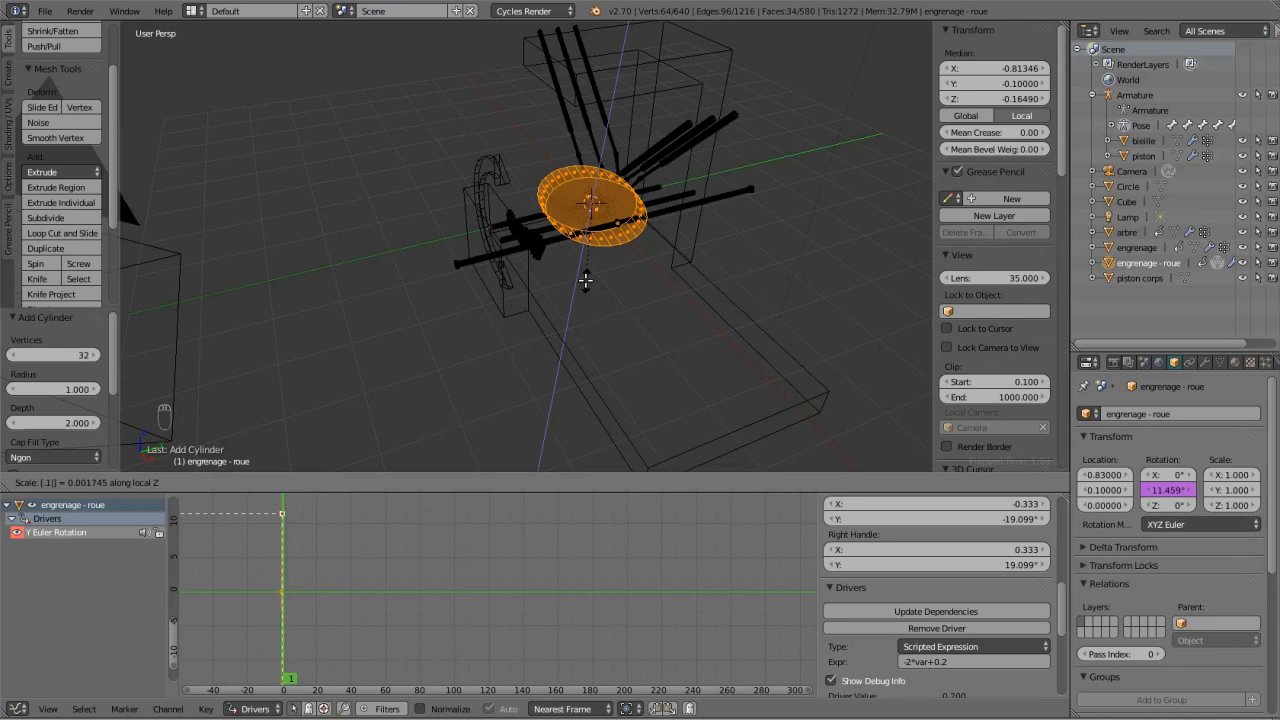
type("s")
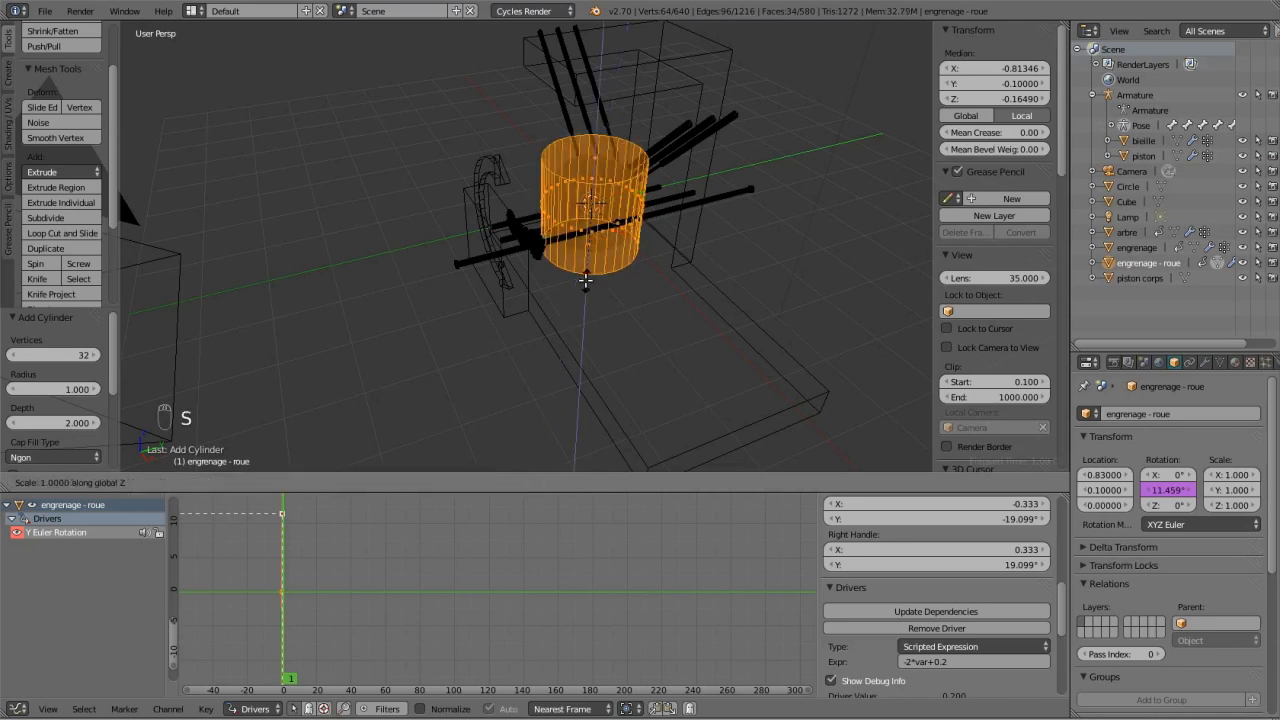
type(".1")
key("Return")
In the right view, rotate the flattened cylinder 90° to stand it upright and scale it up 2.2 times.
key("KP_1")
key("KP_3")
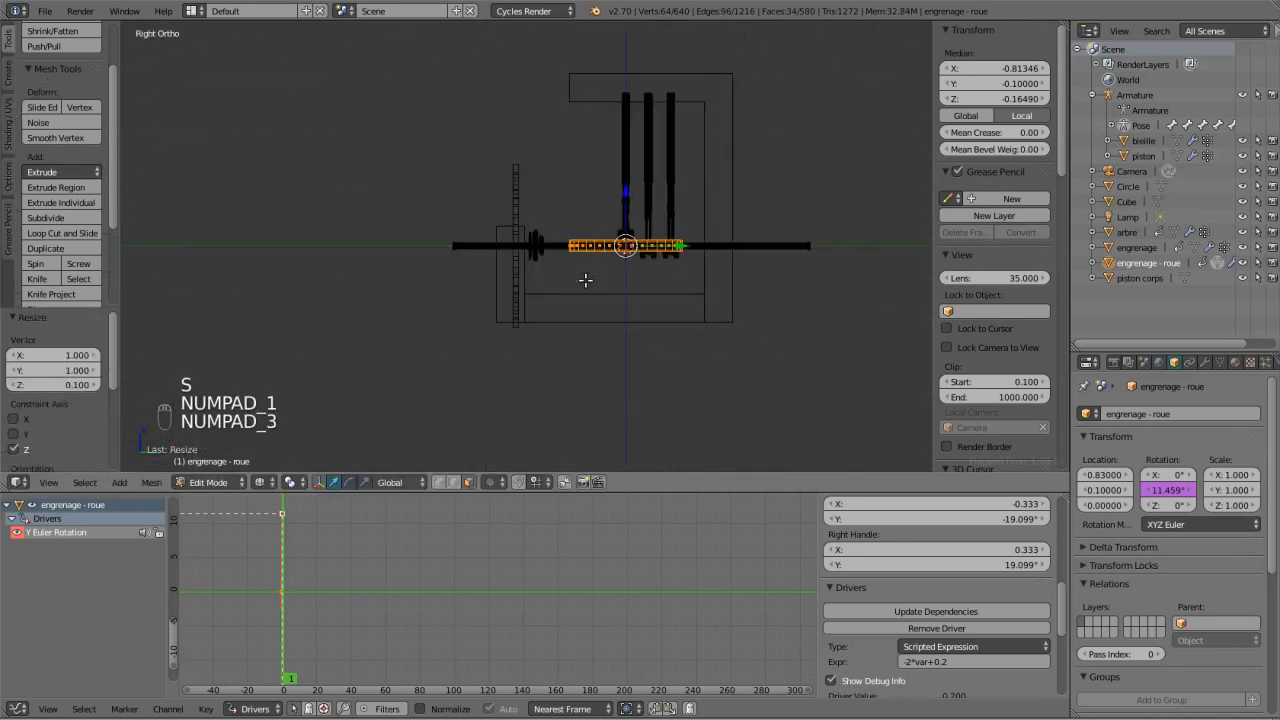
key("r")
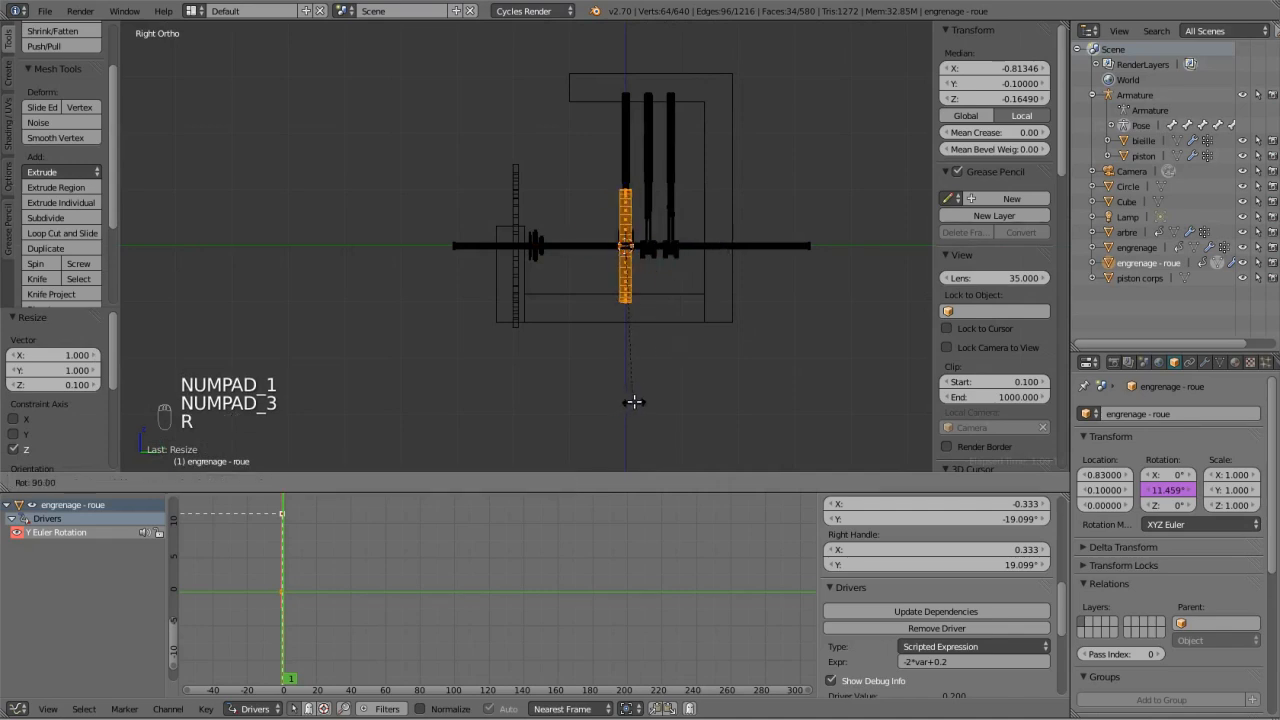
left_click(630, 396)
key("s")
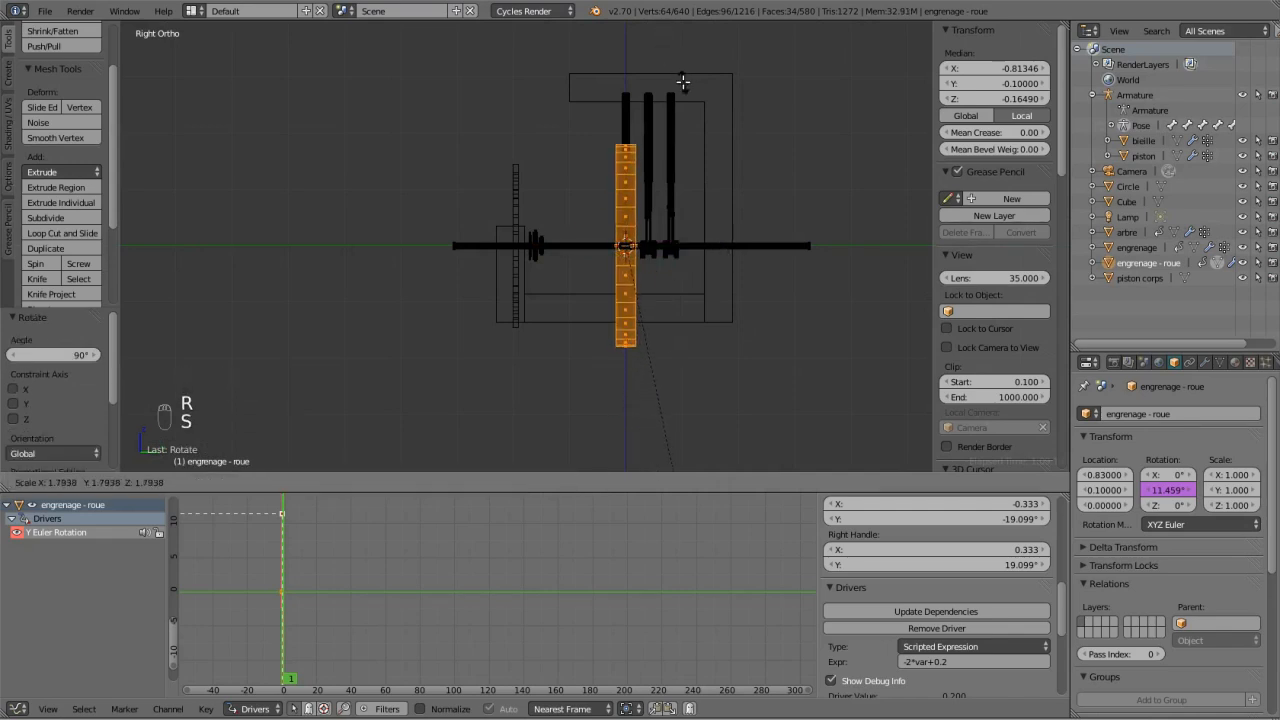
left_click(692, 152)
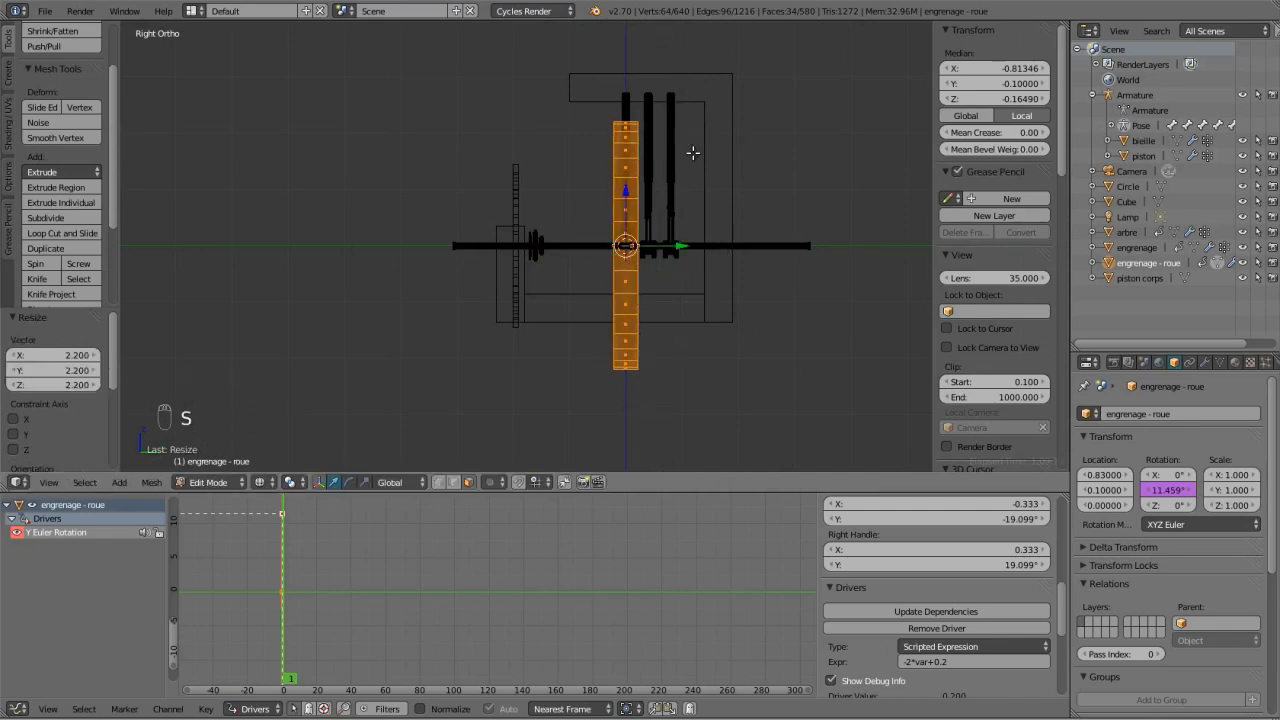
Move the wheel 2.6 along Y, and place a duplicate offset -5.3 along Y and 0.1 along Z.
key("g")
key("y")
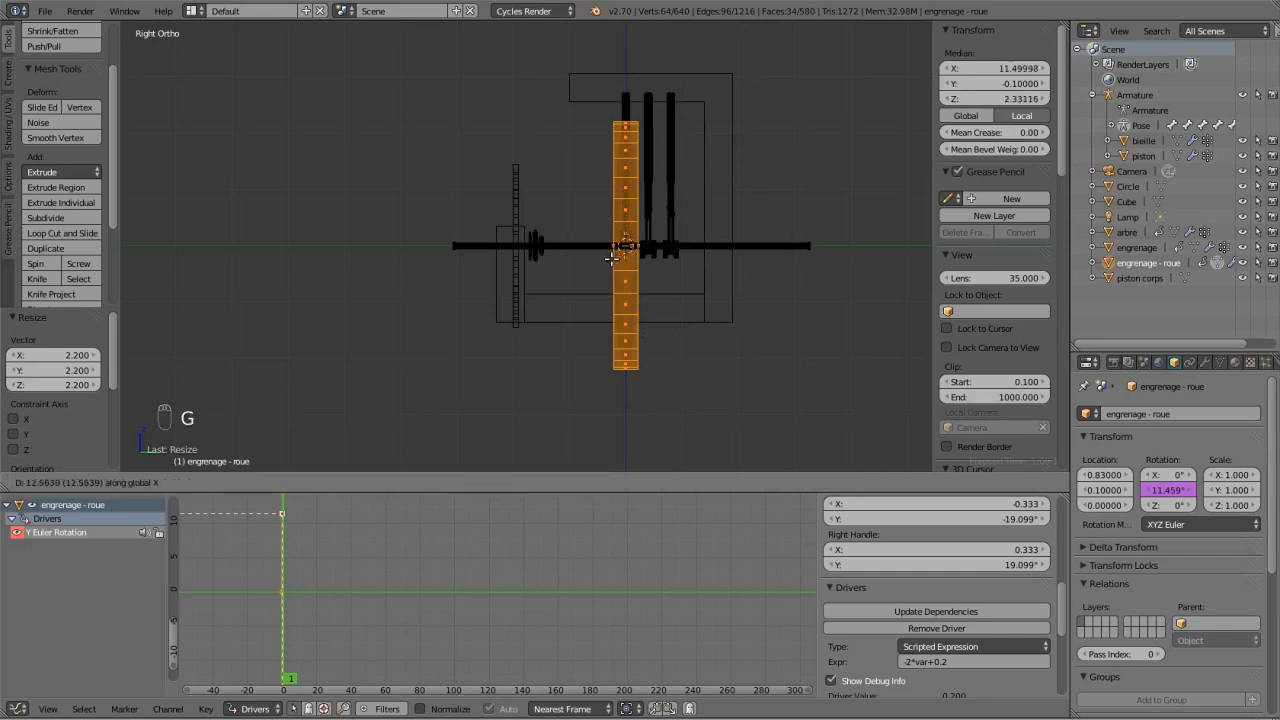
left_click(837, 257)
key("shift+d")
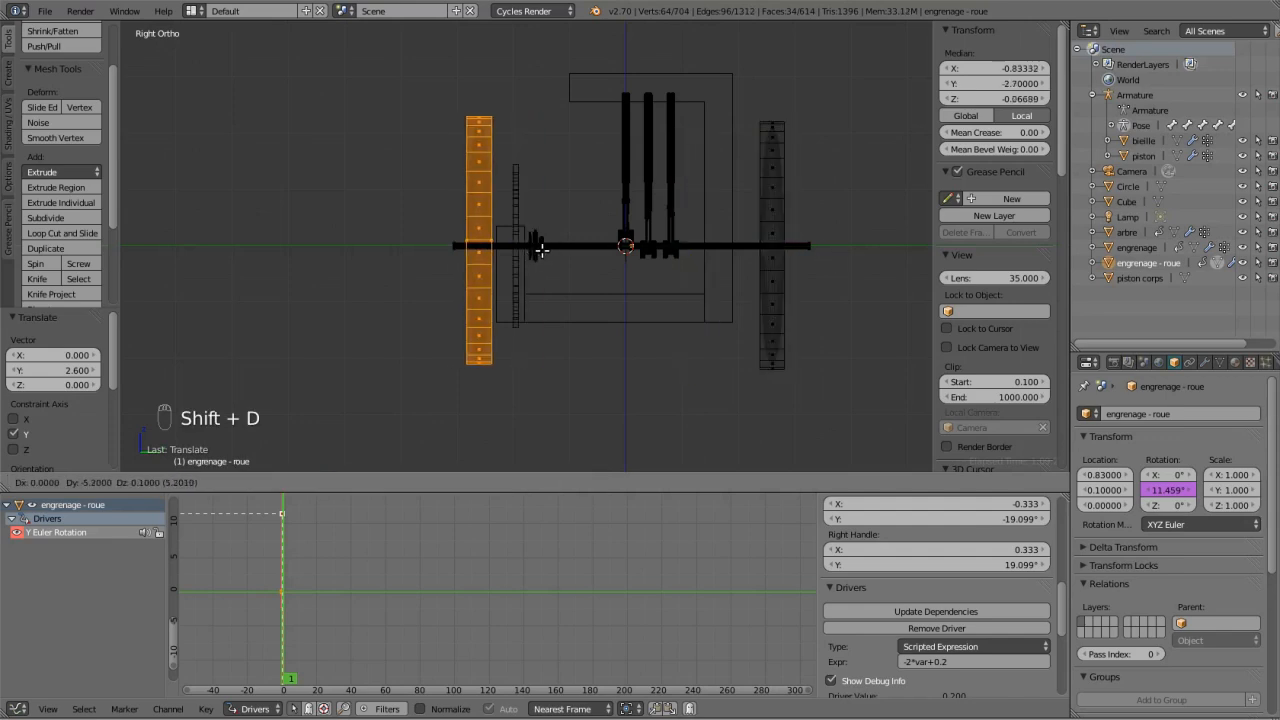
left_click(538, 250)
scroll(545, 255, "up", 5)
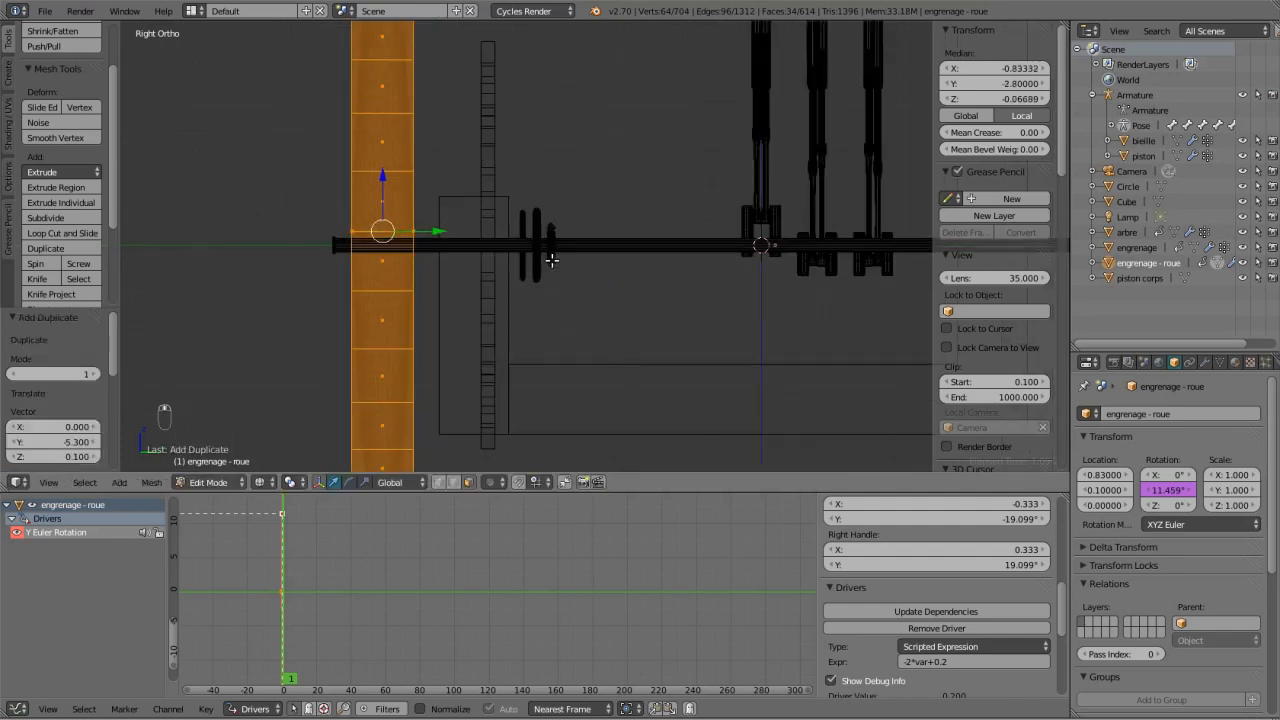
scroll(551, 260, "down", 5)
Select both complete wheel discs in Edit Mode and move them 0.8 along X toward the driven shaft in the front view.
key("Tab")
mouse_move(545, 257)
middle_mouse_down()
mouse_move(589, 306)
mouse_move(556, 258)
mouse_move(363, 237)
mouse_move(425, 266)
mouse_move(433, 240)
mouse_move(416, 241)
mouse_move(614, 224)
mouse_move(477, 230)
mouse_move(777, 256)
middle_mouse_up()
key("z")
scroll(522, 249, "up", 4)
key("Tab")
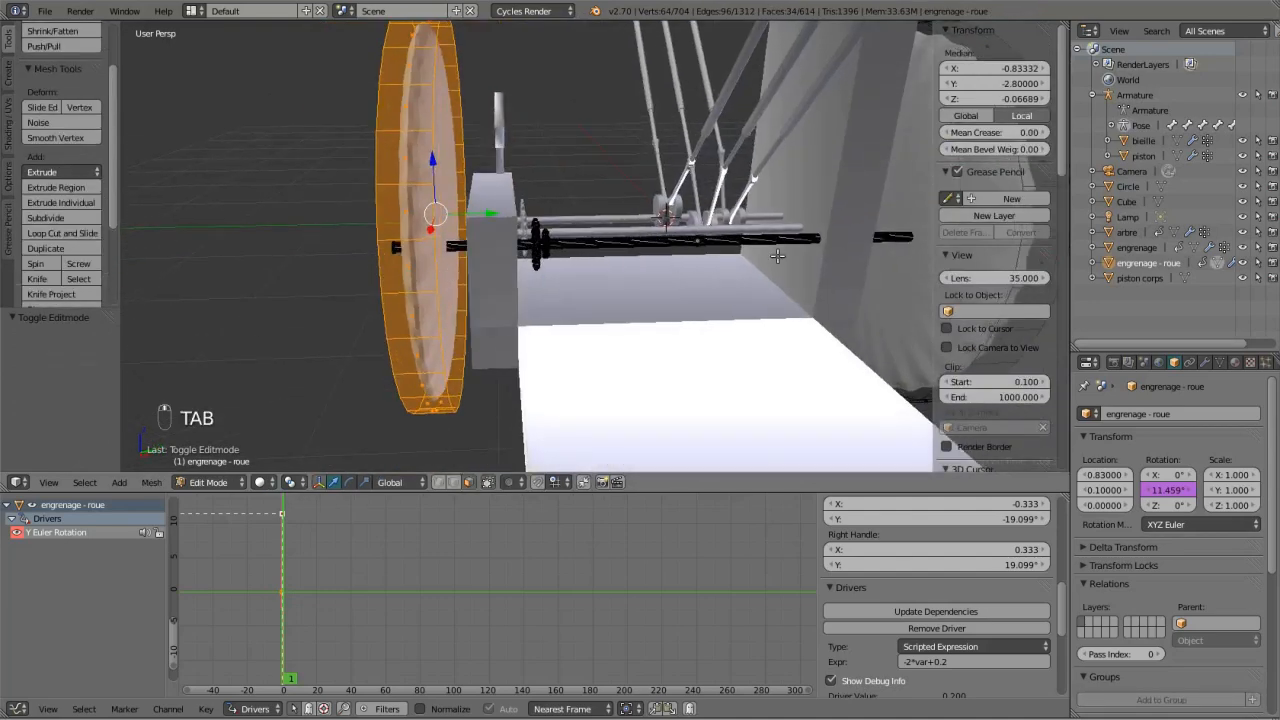
scroll(777, 256, "down", 3)
right_click(800, 238, "shift")
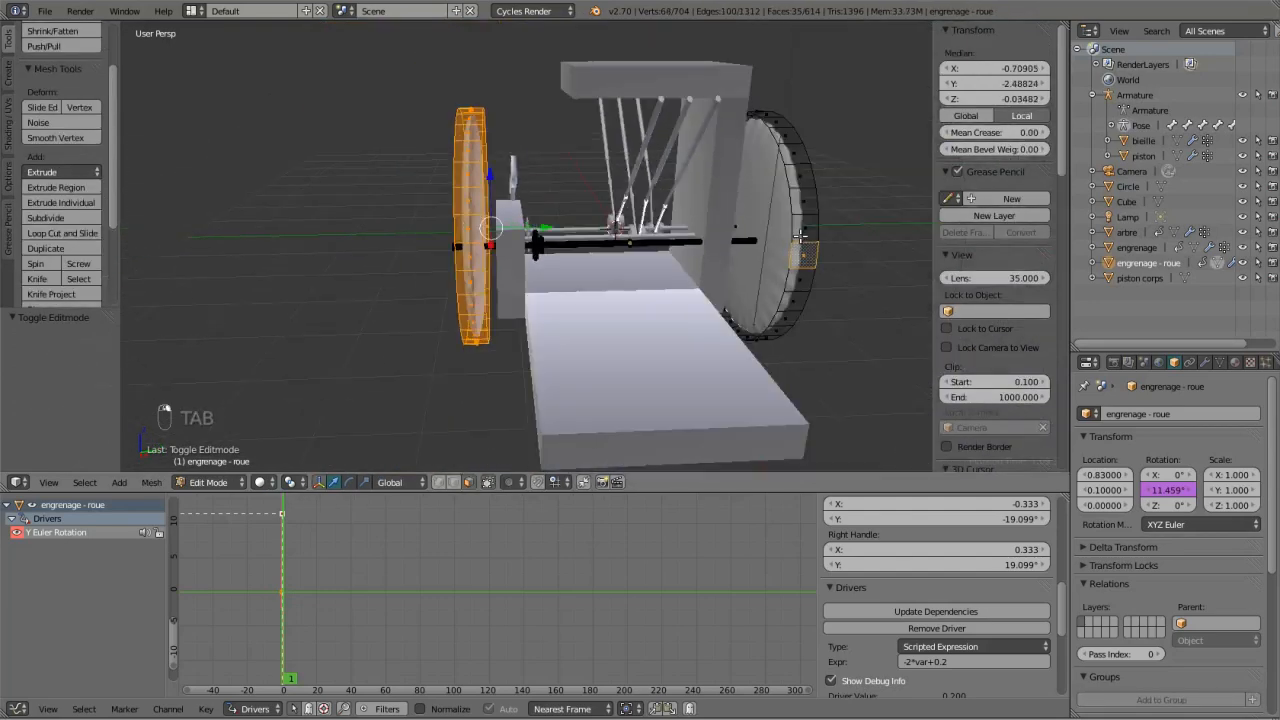
key("ctrl+l")
key("KP_3")
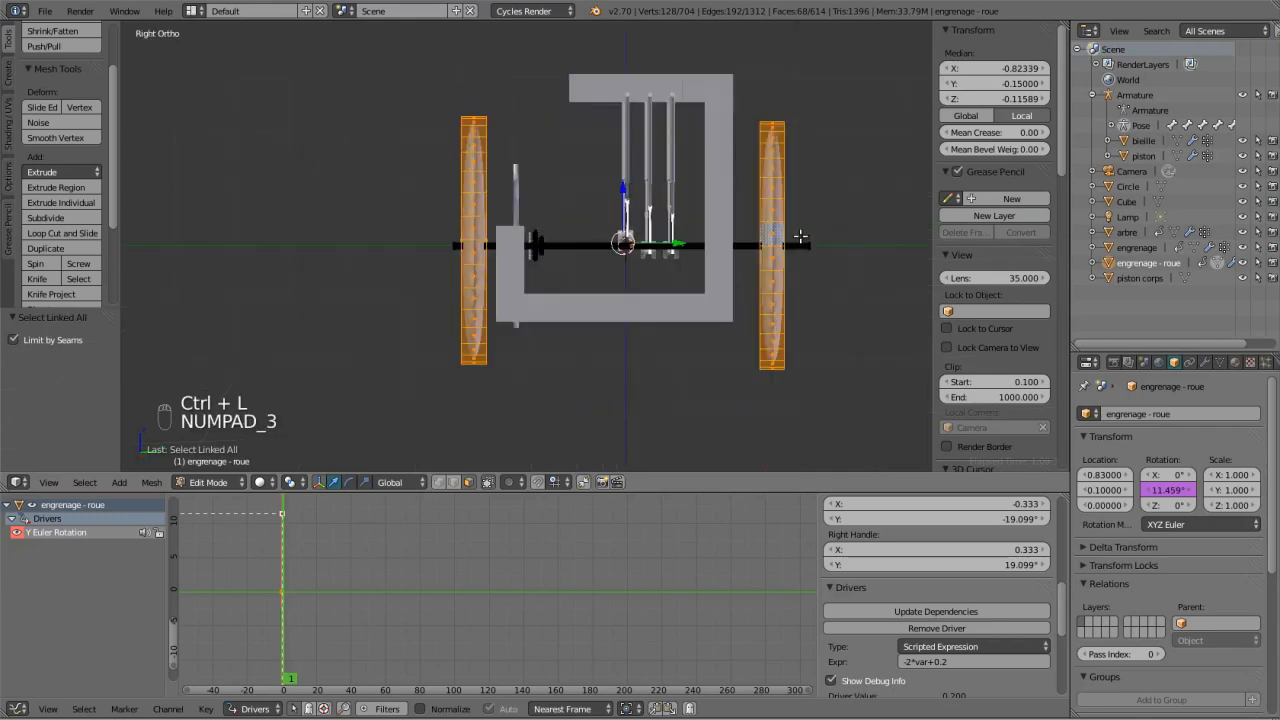
key("KP_1")
key("z")
scroll(668, 266, "up", 10)
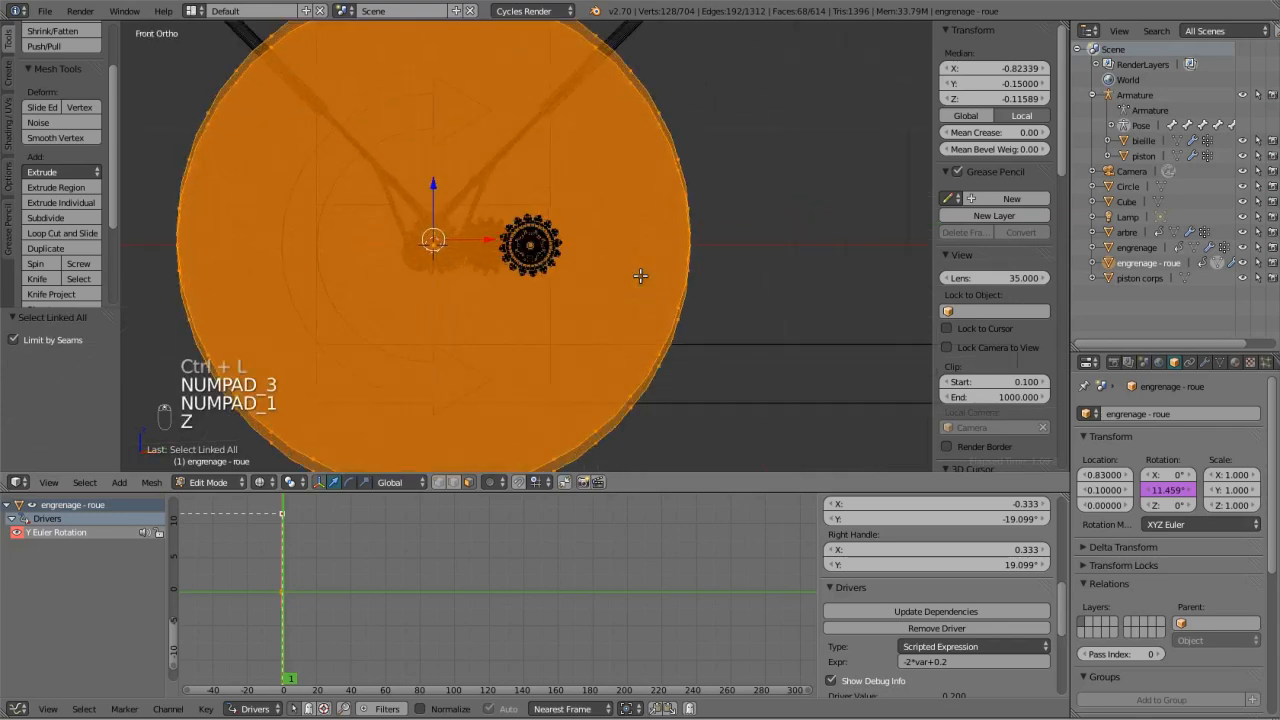
key("g")
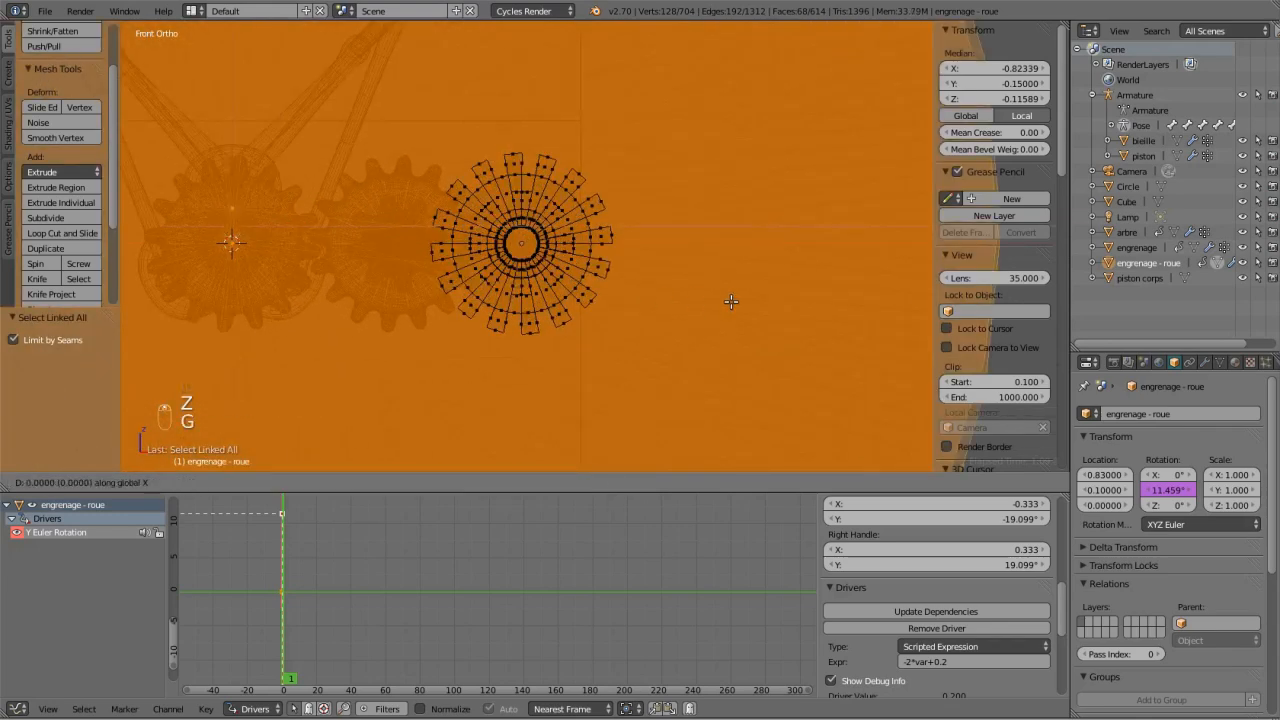
left_click(913, 311)
Nudge both wheels another 0.03 along X to align them horizontally with the shaft's centre.
scroll(493, 252, "up", 8)
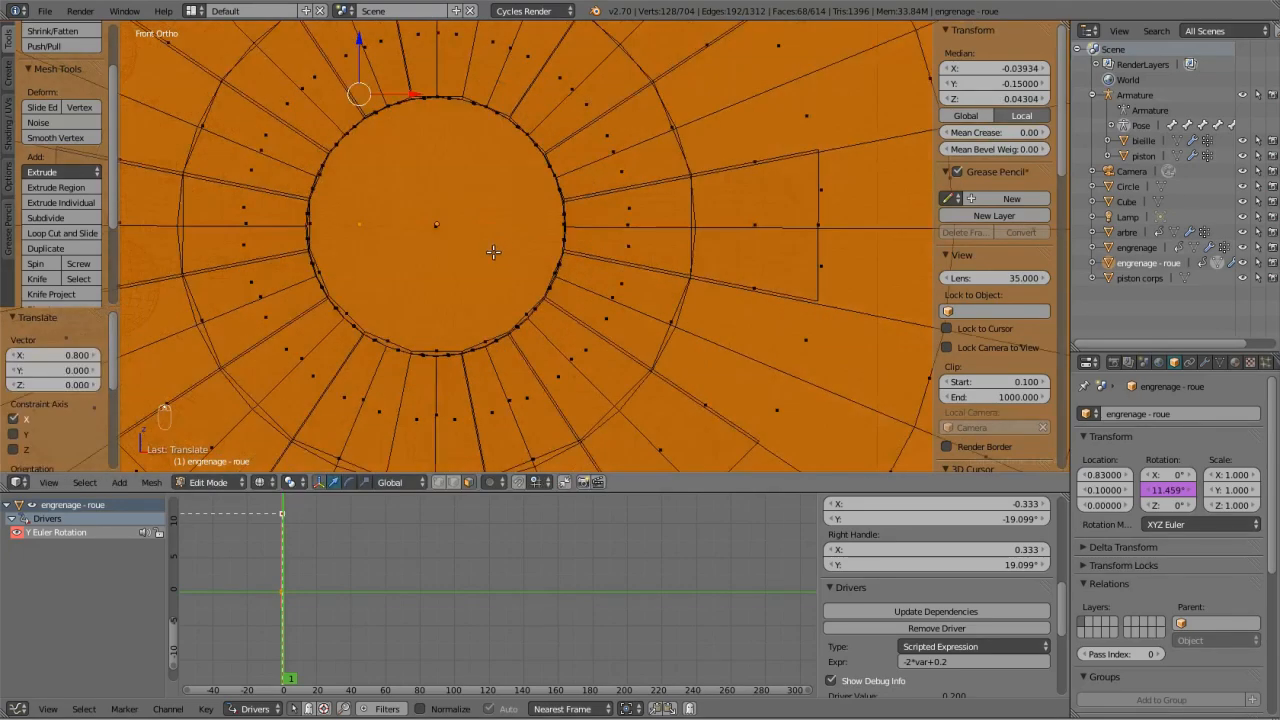
key("g")
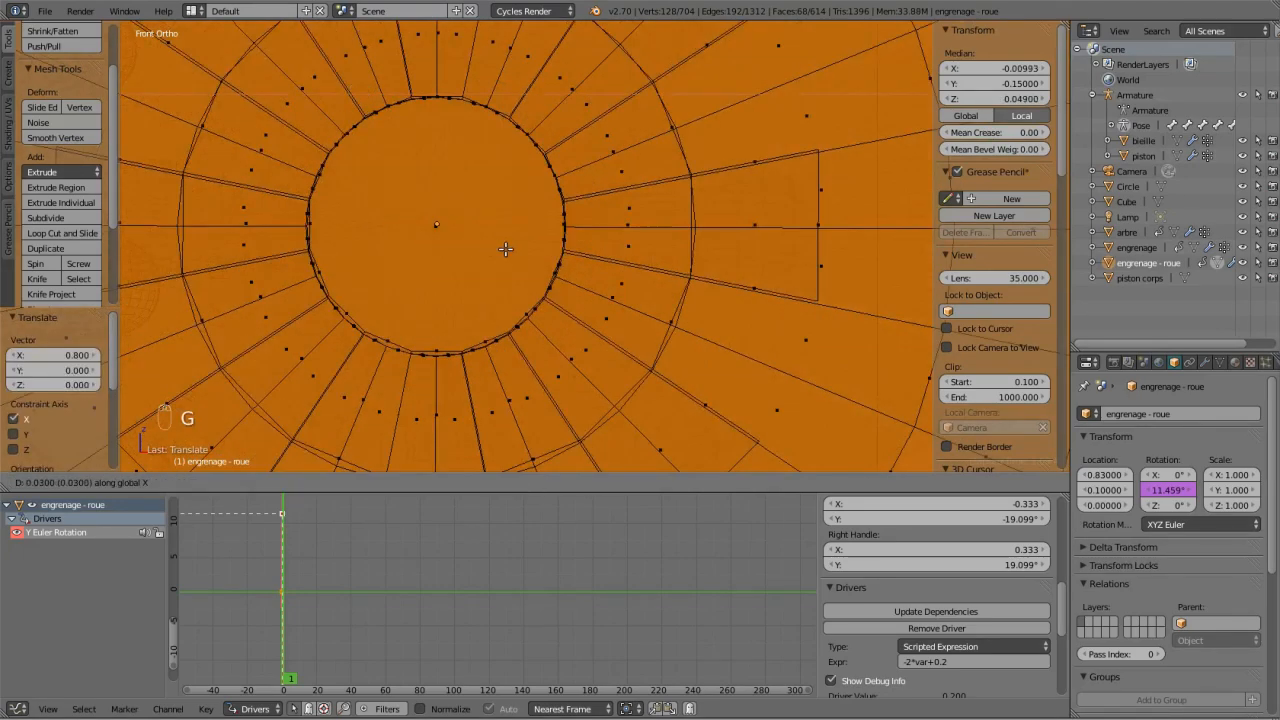
left_click(506, 250)
scroll(506, 250, "down", 8)
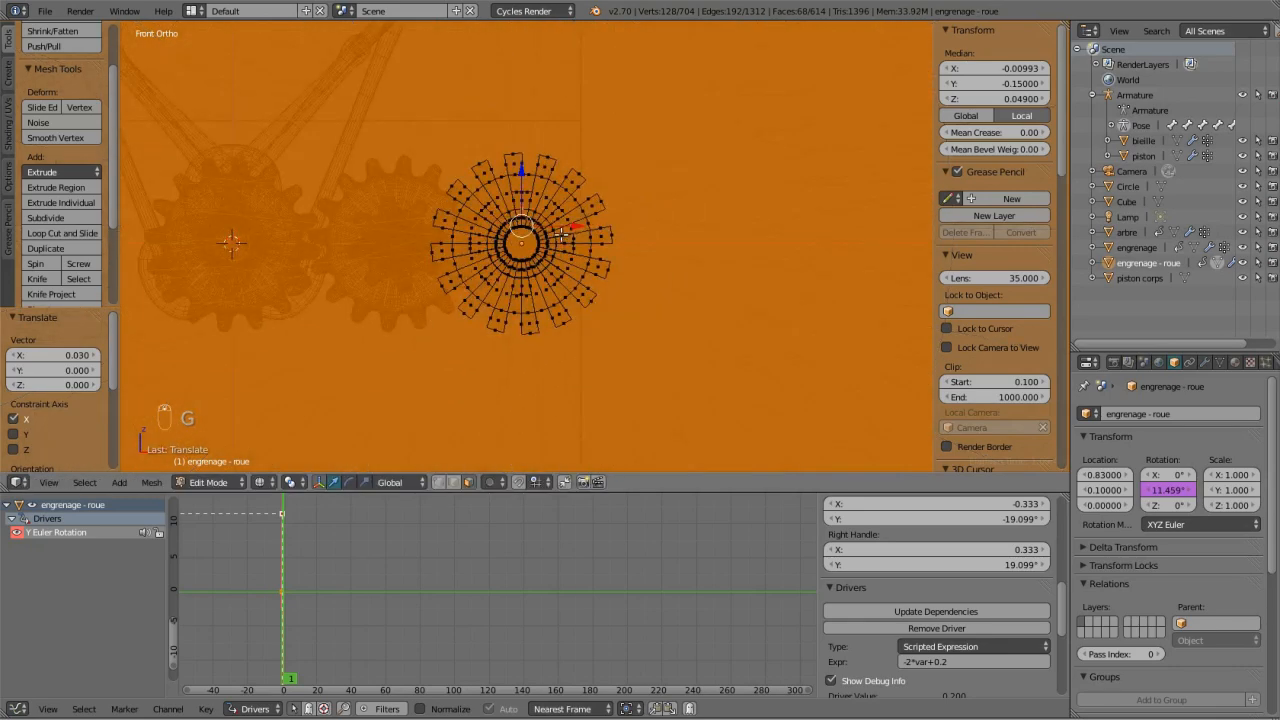
Select only the whole negative-Y wheel and move it -0.1 along Z to centre it on the shaft.
scroll(562, 234, "down", 6)
mouse_move(562, 234)
middle_mouse_down()
mouse_move(590, 250)
mouse_move(572, 243)
middle_mouse_up()
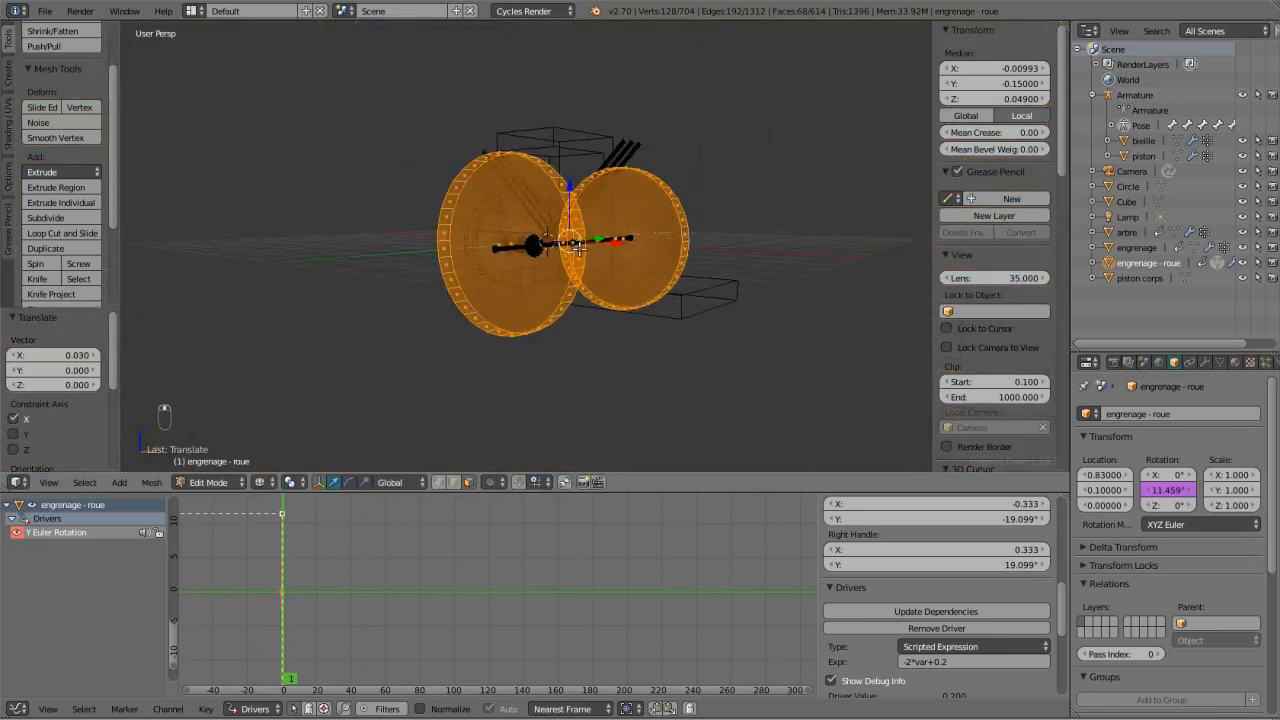
key("KP_1")
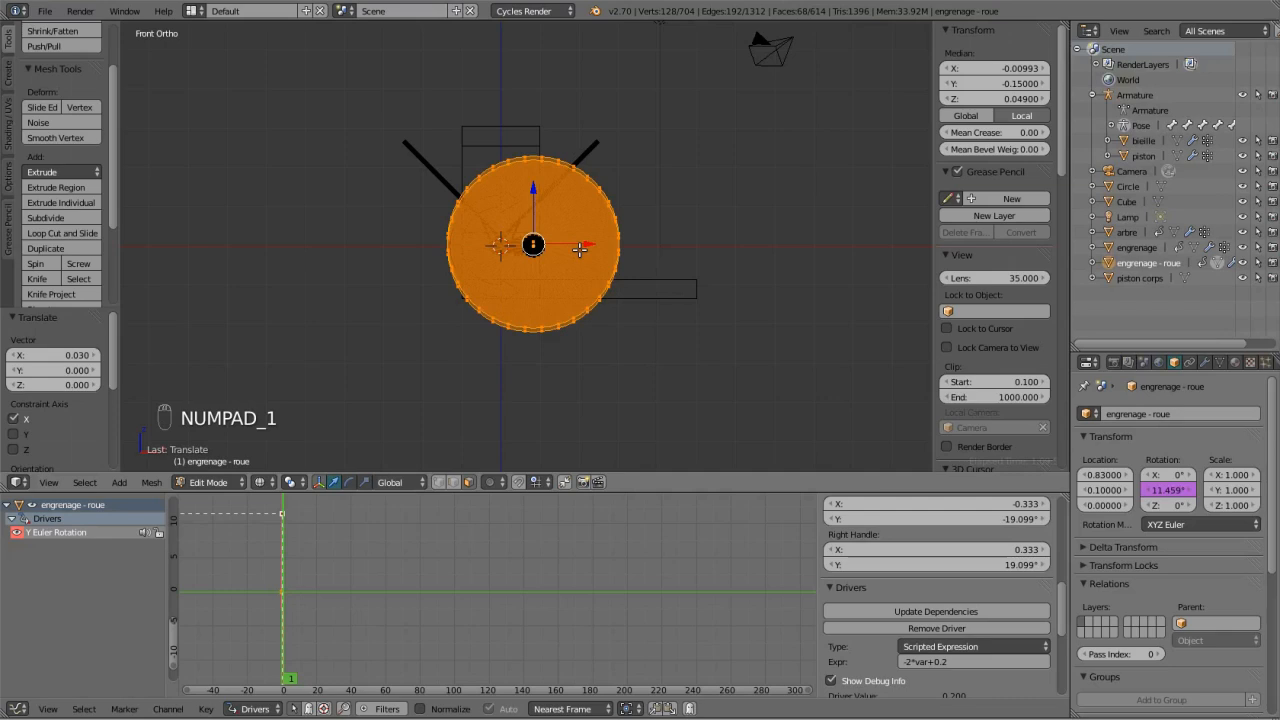
right_click(559, 163)
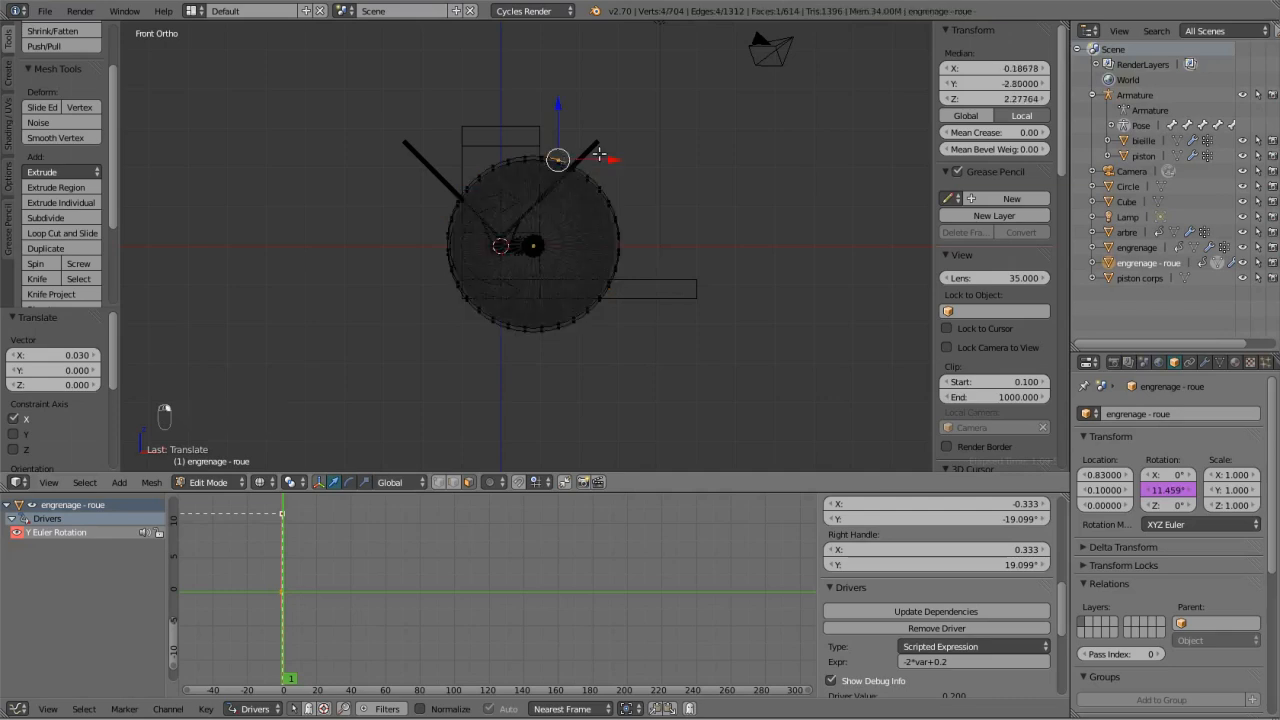
key("ctrl+l")
scroll(598, 154, "up", 8)
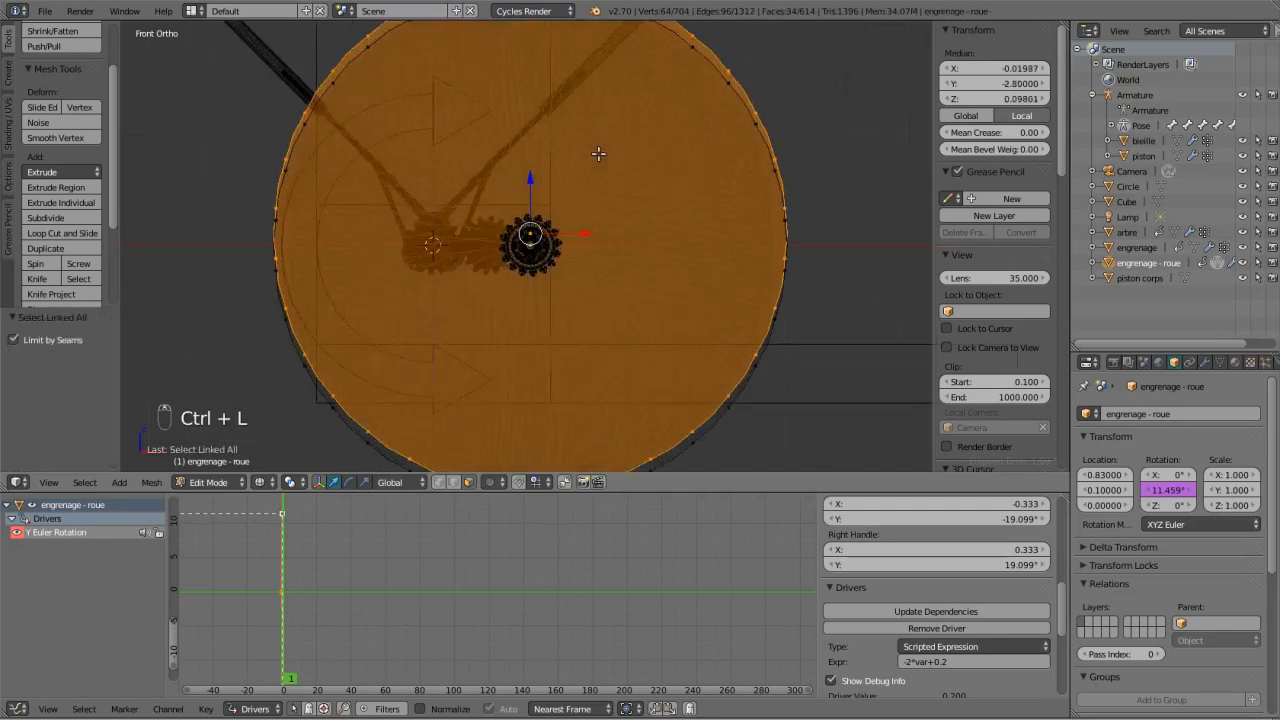
scroll(564, 235, "up", 10)
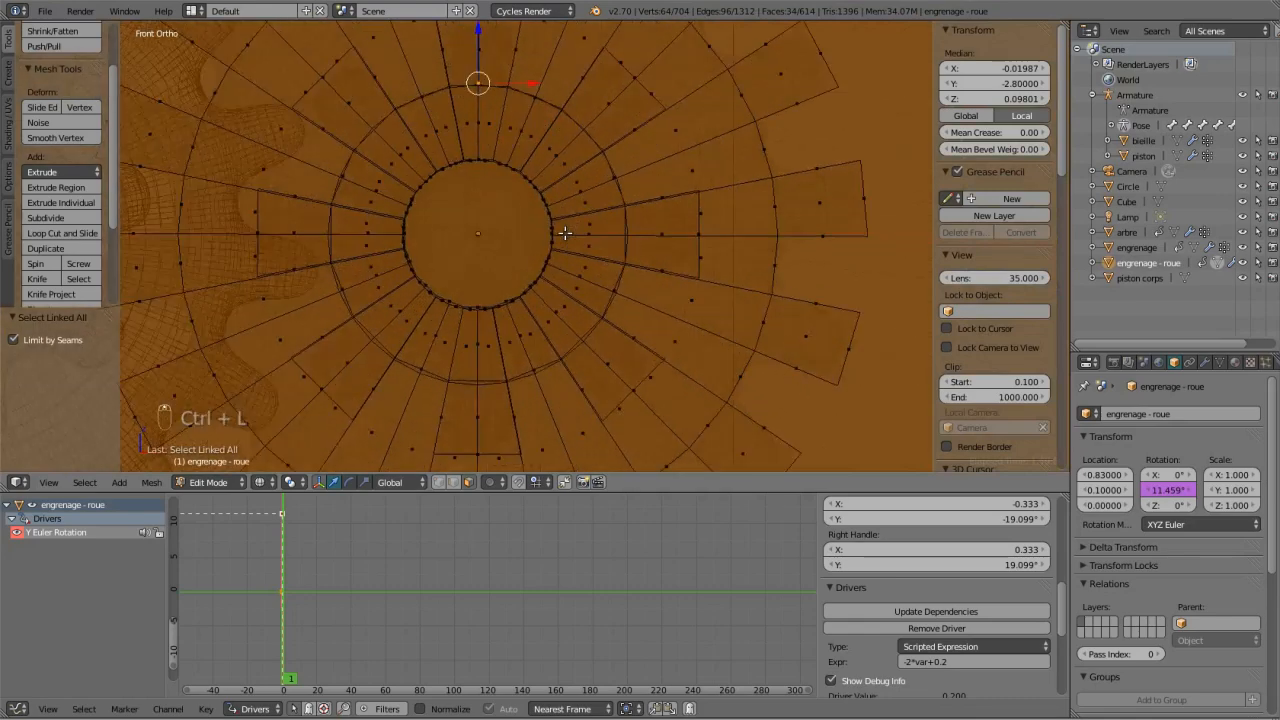
key("g")
key("z")
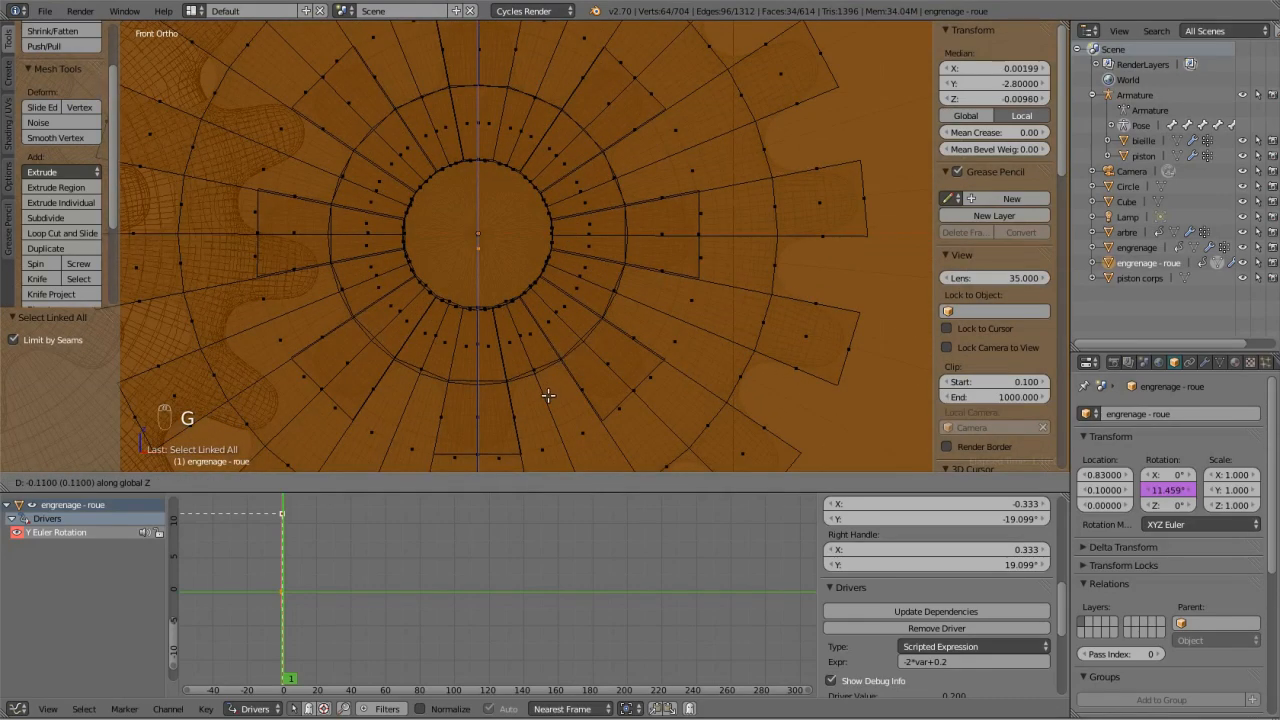
left_click(549, 378)
scroll(669, 248, "down", 10)
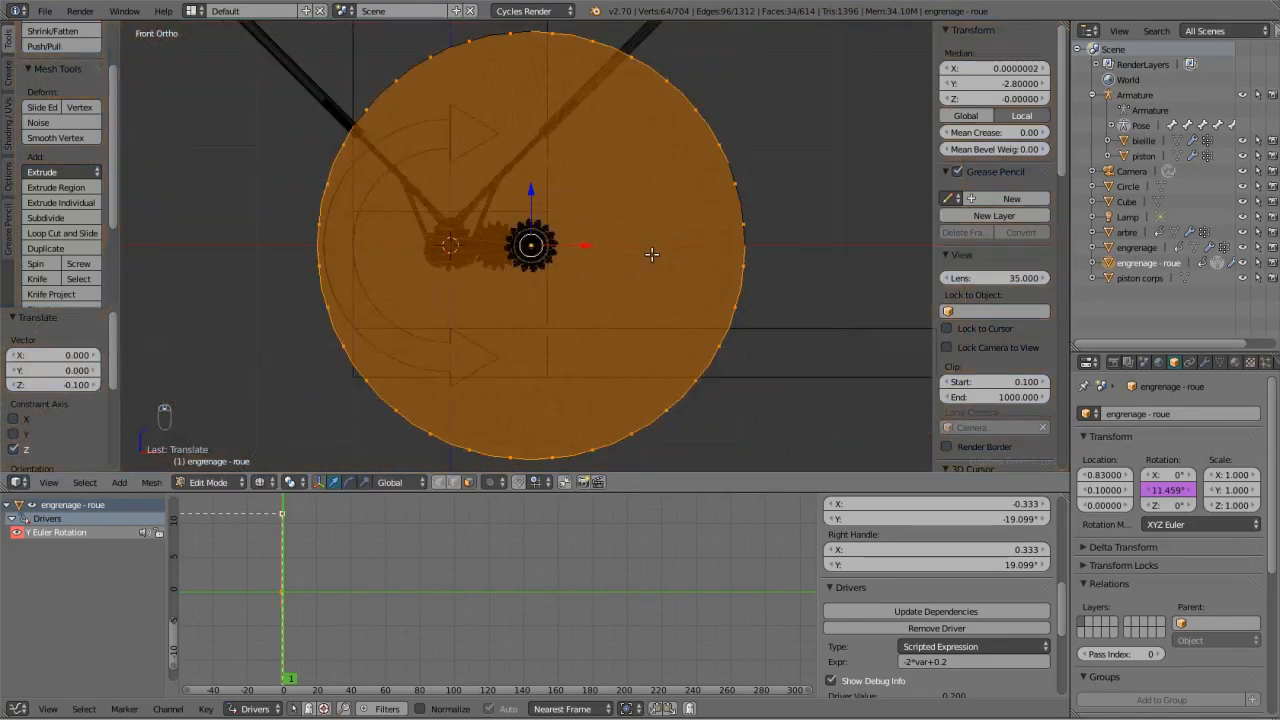
middle_click_drag(651, 254, 596, 303)
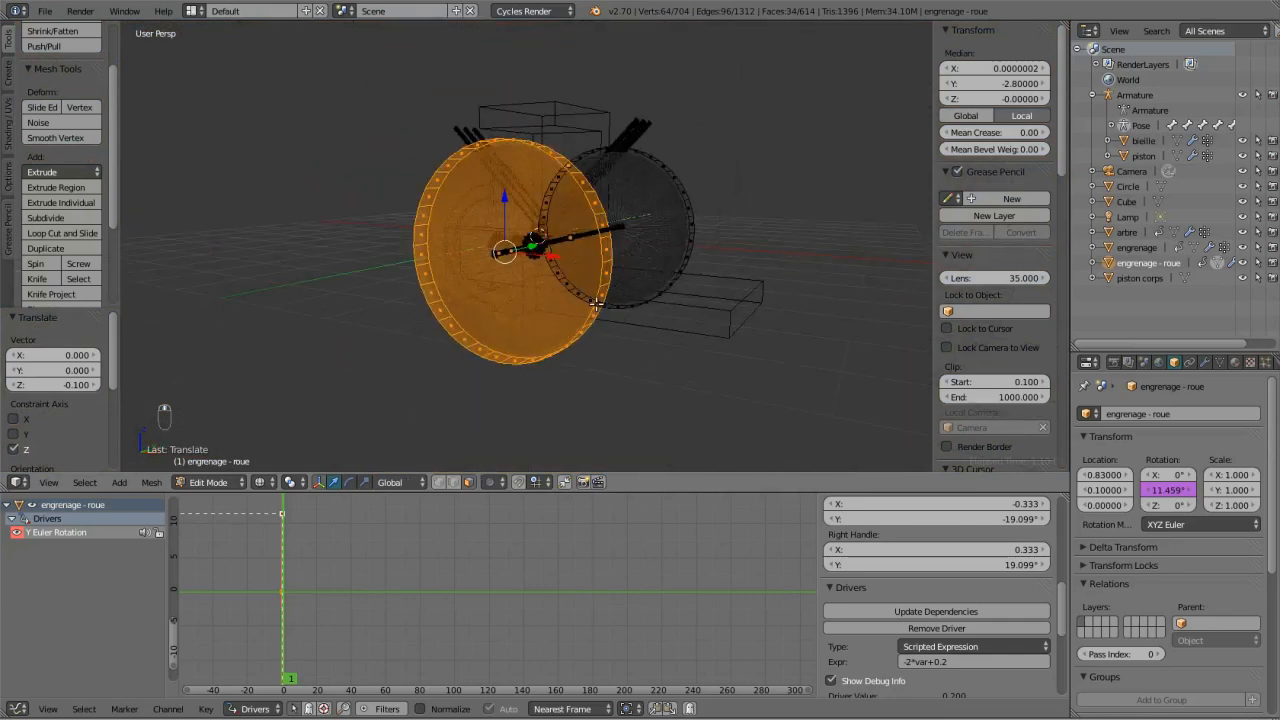
Return to Object Mode in solid display, apply smooth shading to engrenage - roue, and inspect the wheels' surfaces.
key("z")
key("Tab")
mouse_move(661, 263)
middle_mouse_down()
mouse_move(596, 270)
mouse_move(410, 225)
middle_mouse_up()
left_click(42, 183)
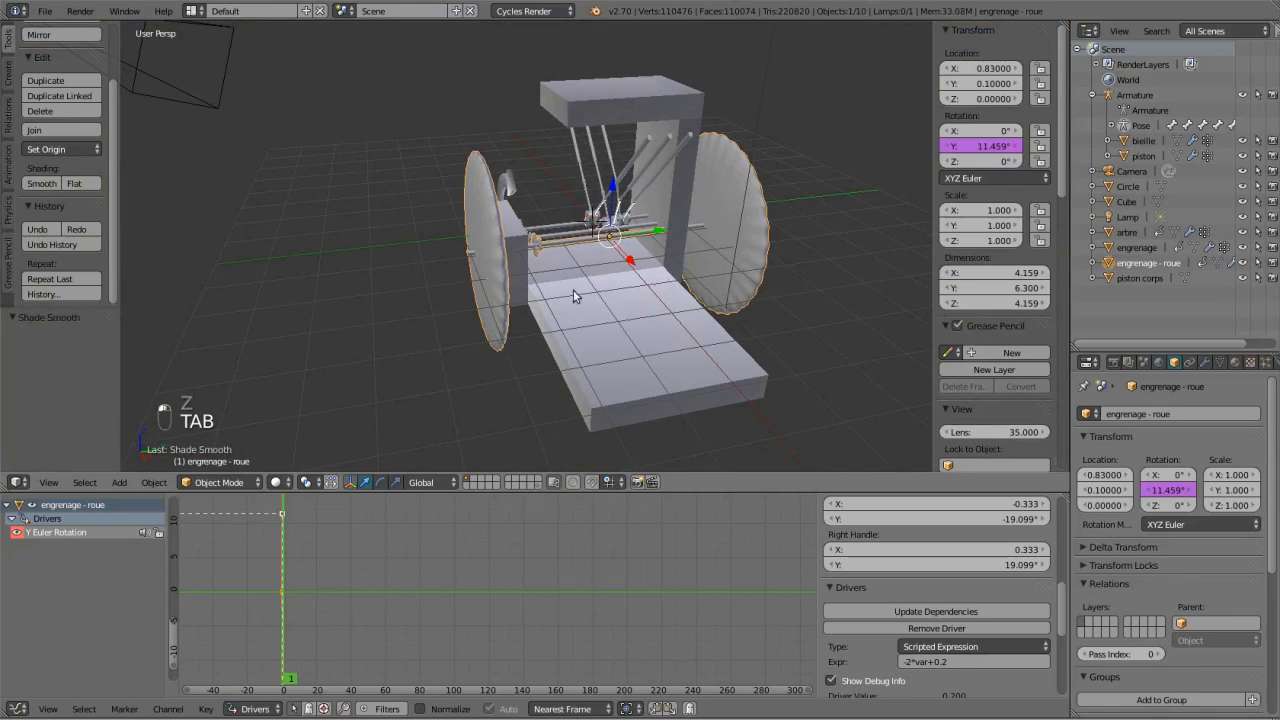
middle_click_drag(573, 289, 615, 268)
scroll(527, 274, "up", 4)
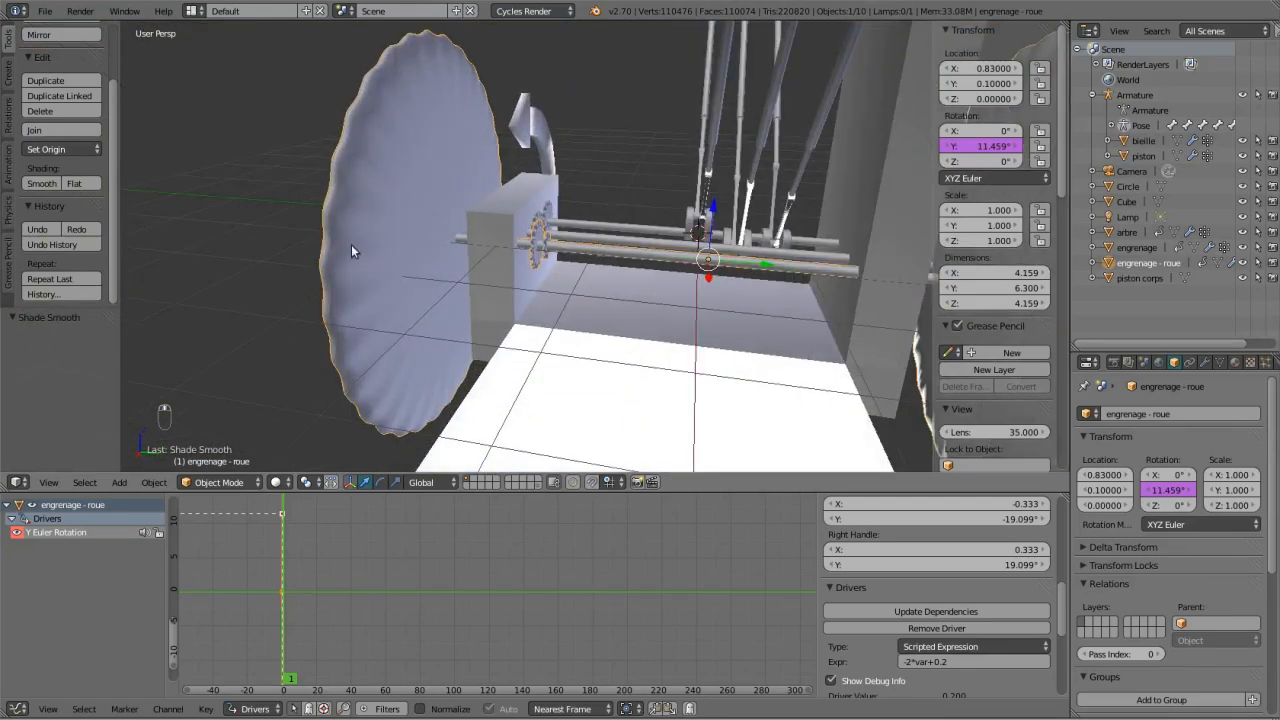
mouse_move(357, 251)
middle_mouse_down()
mouse_move(299, 268)
mouse_move(355, 250)
mouse_move(337, 240)
middle_mouse_up()
scroll(337, 240, "down", 4)
middle_click_drag(417, 267, 524, 251)
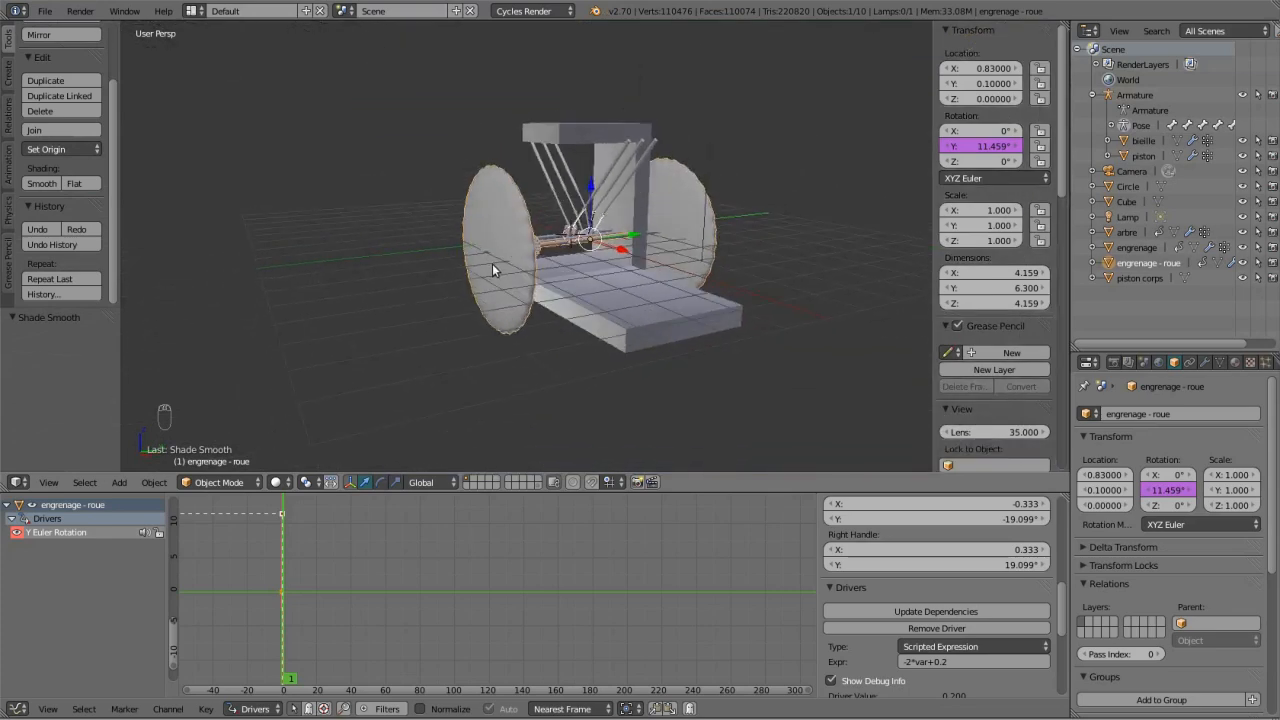
Delete both circular cap faces of the negative-Y wheel in Edit Mode, leaving only its rim, and select the entire mesh.
scroll(492, 268, "up", 2)
key("Tab")
middle_click_drag(479, 258, 521, 259)
right_click(480, 372)
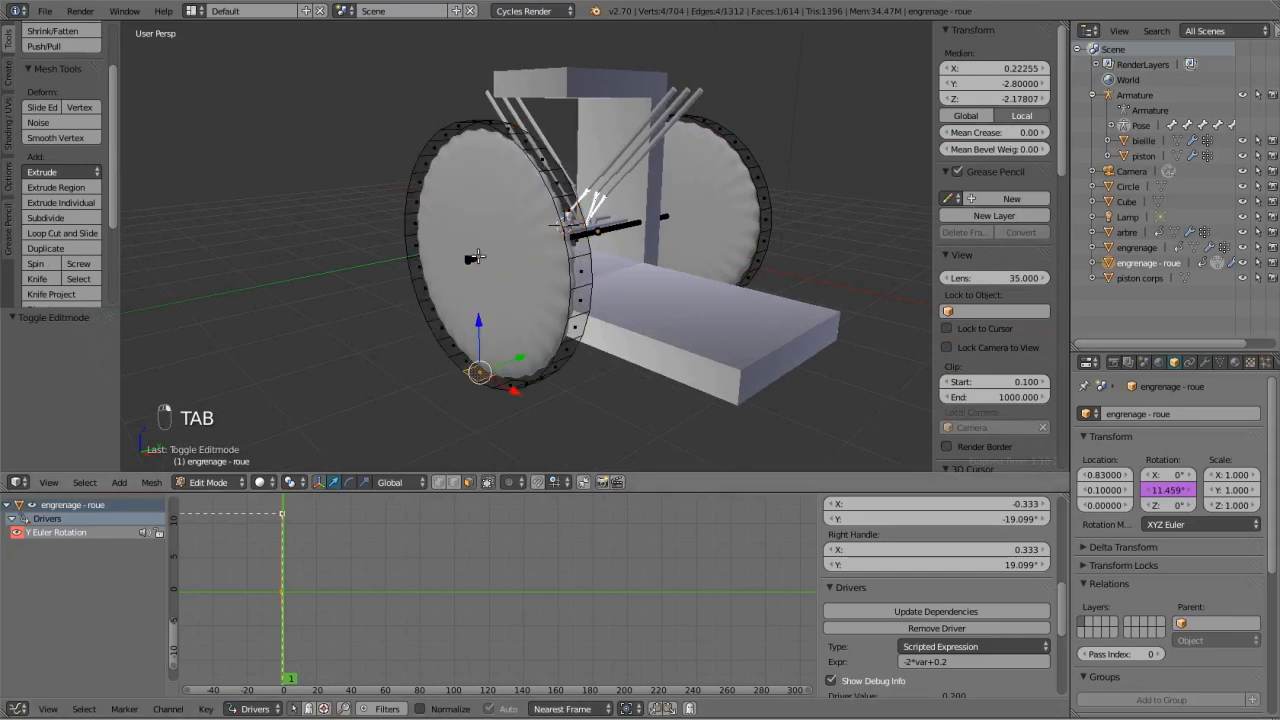
key("z")
right_click(476, 261)
key("Delete")
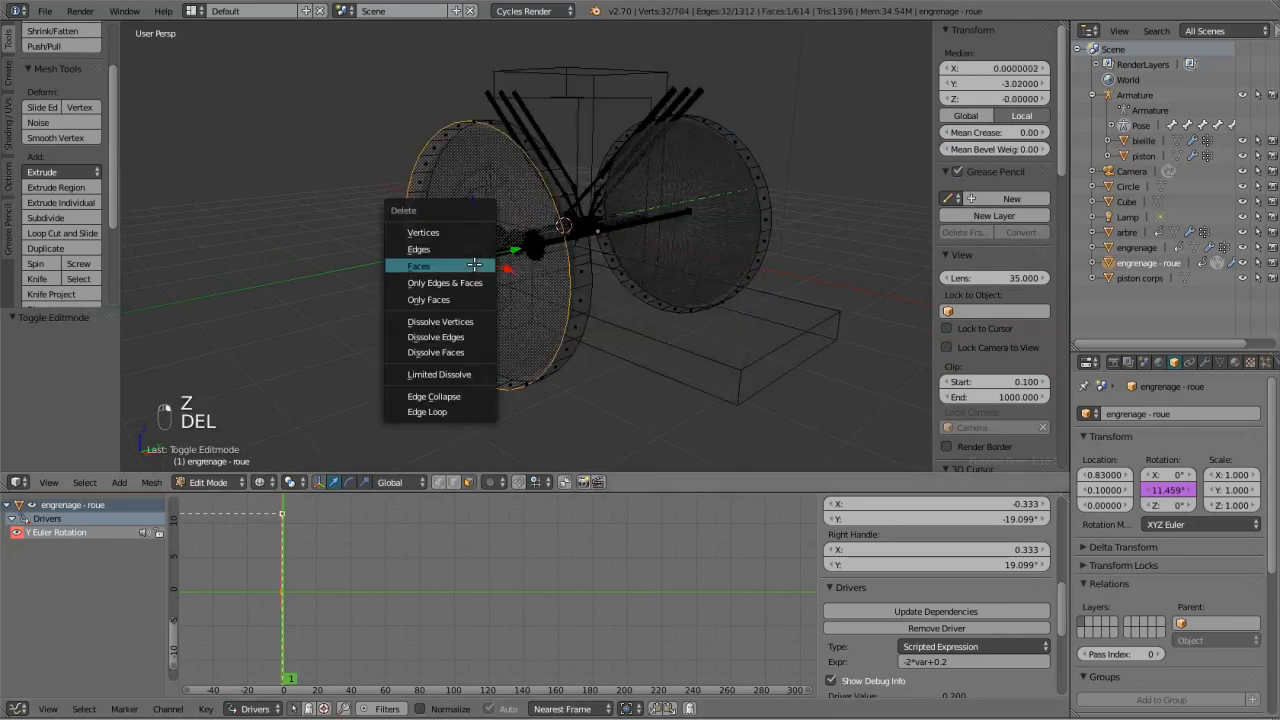
left_click(474, 265)
right_click(480, 258)
key("Delete")
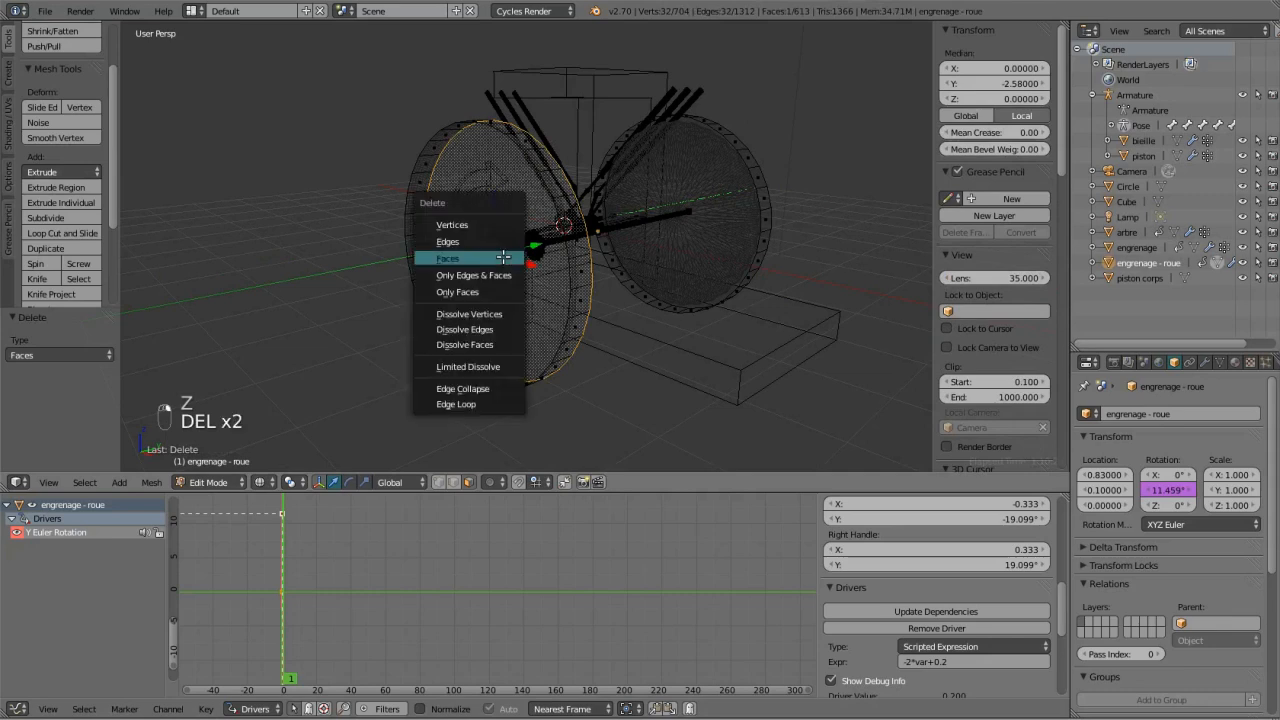
left_click(468, 254)
key("a")
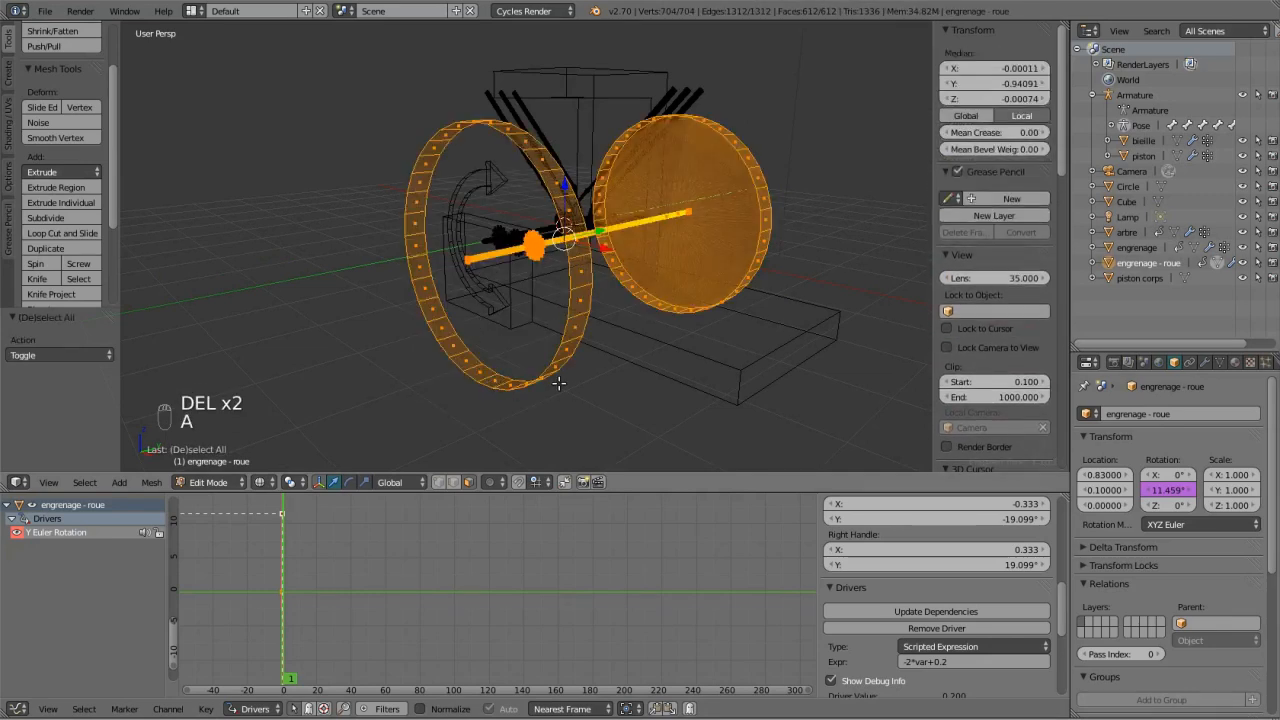
key("e")
right_click(506, 366)
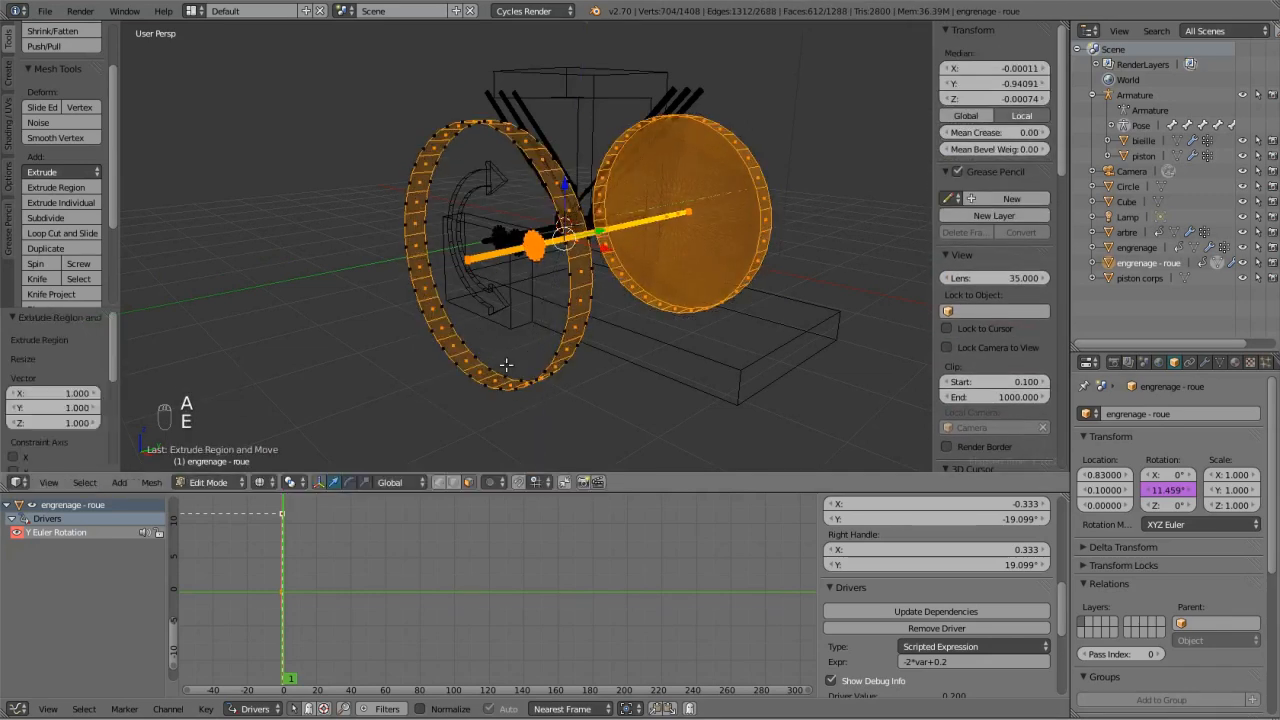
right_click(721, 272)
key("ctrl+l")
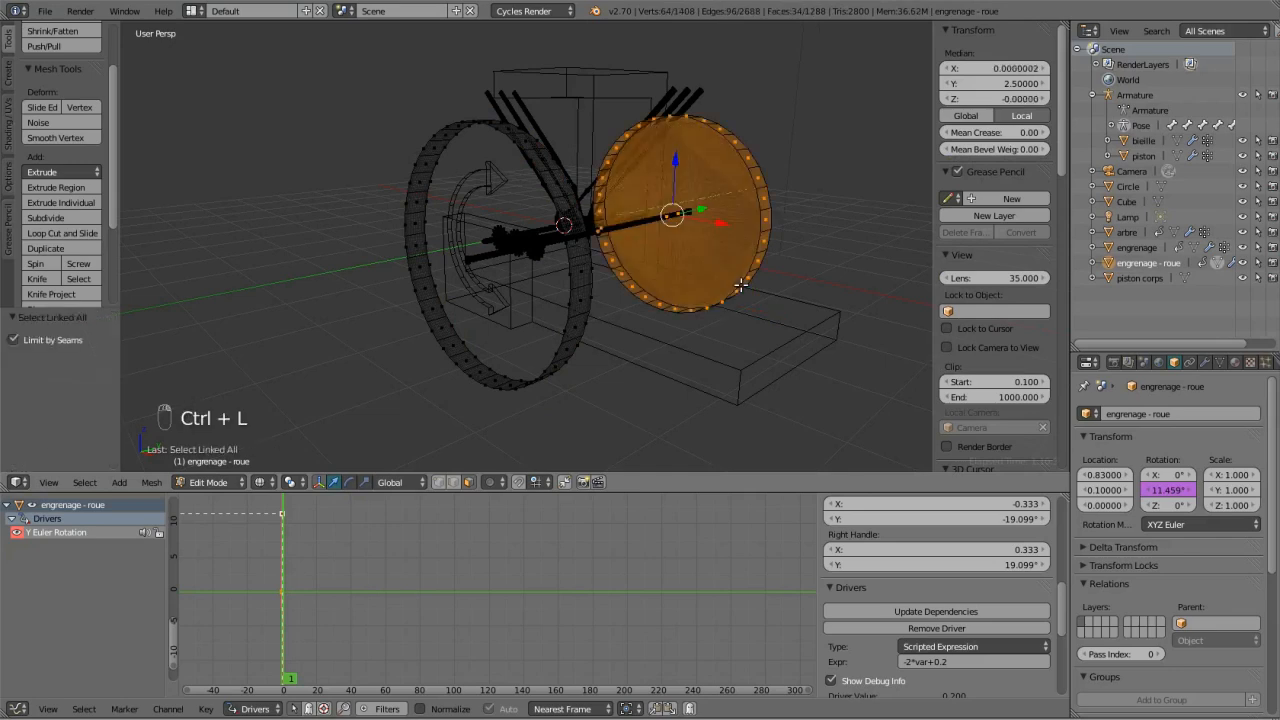
key("Delete")
left_click(727, 268)
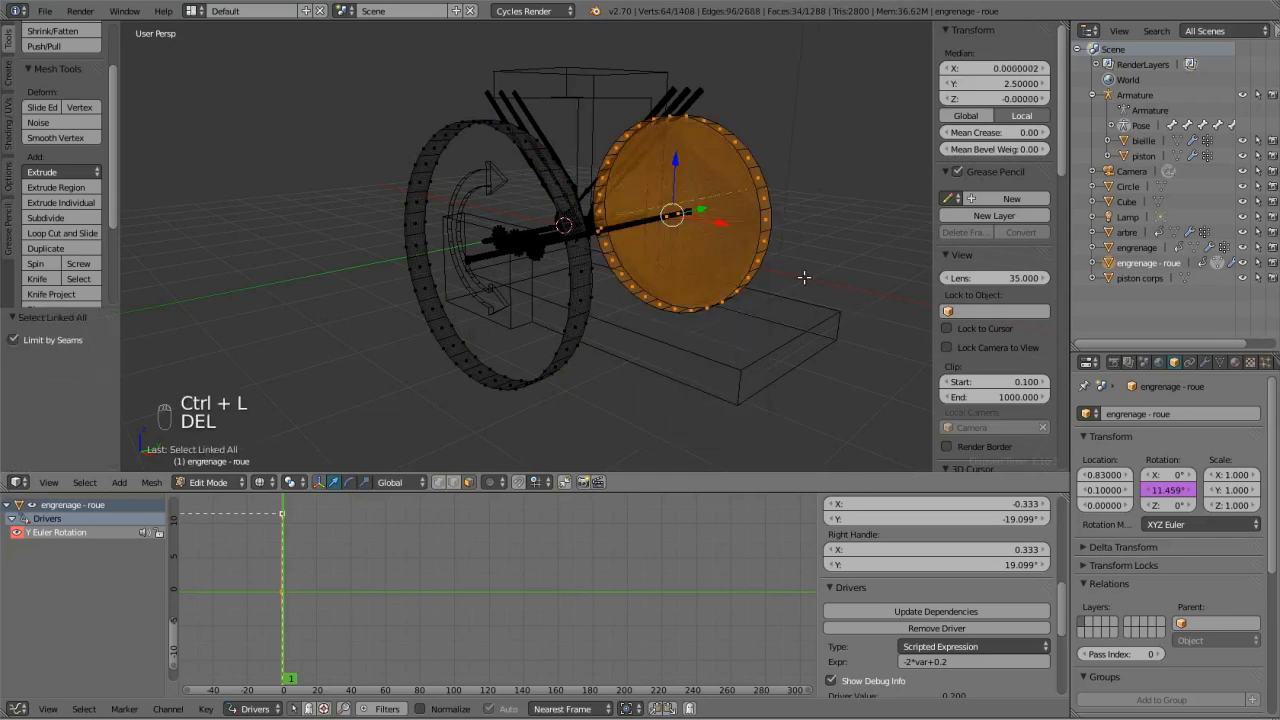
key("ctrl+z")
key("ctrl+z")
key("ctrl+z")
key("ctrl+z")
key("ctrl+z")
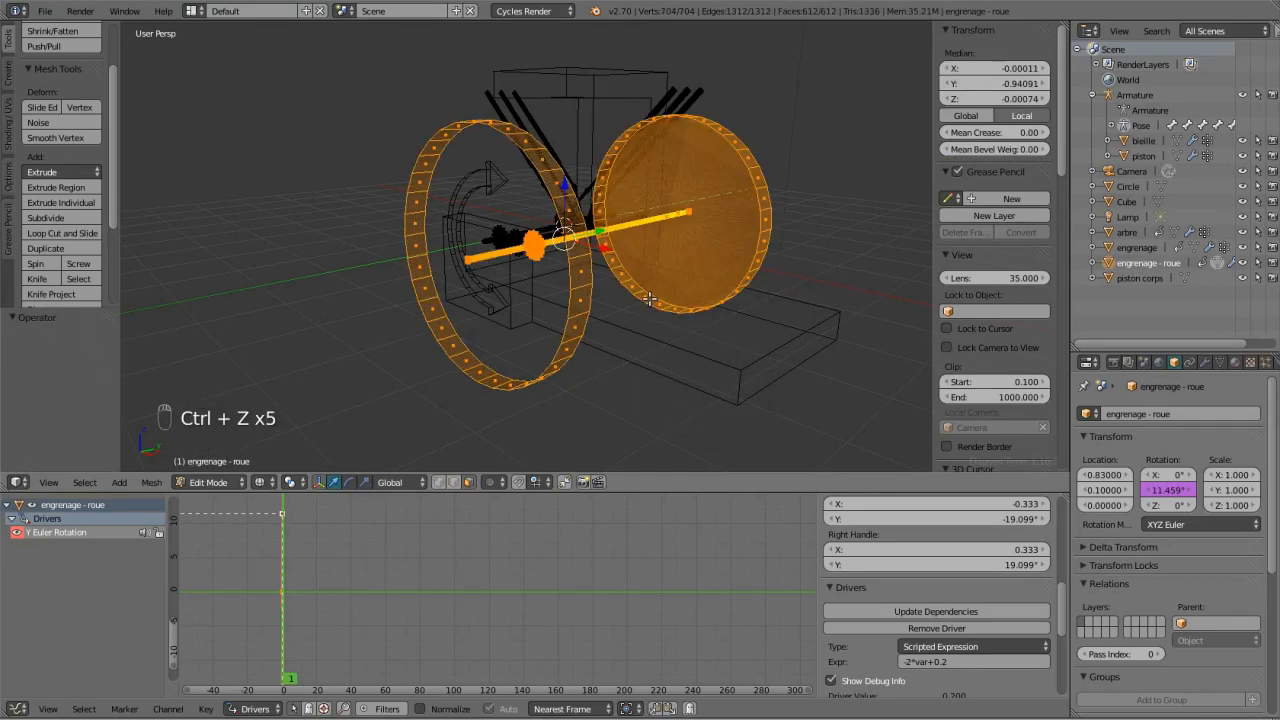
Select the whole positive-Y wheel and delete its vertices.
right_click(706, 299)
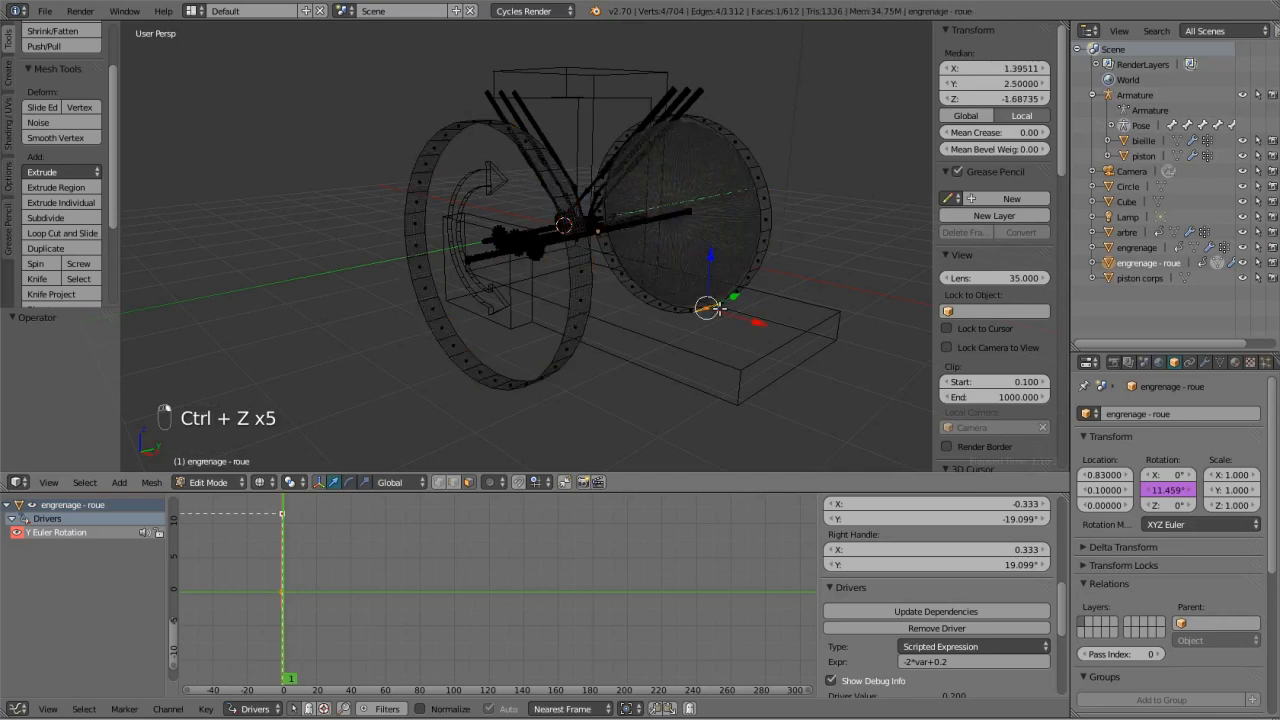
key("ctrl+l")
key("Delete")
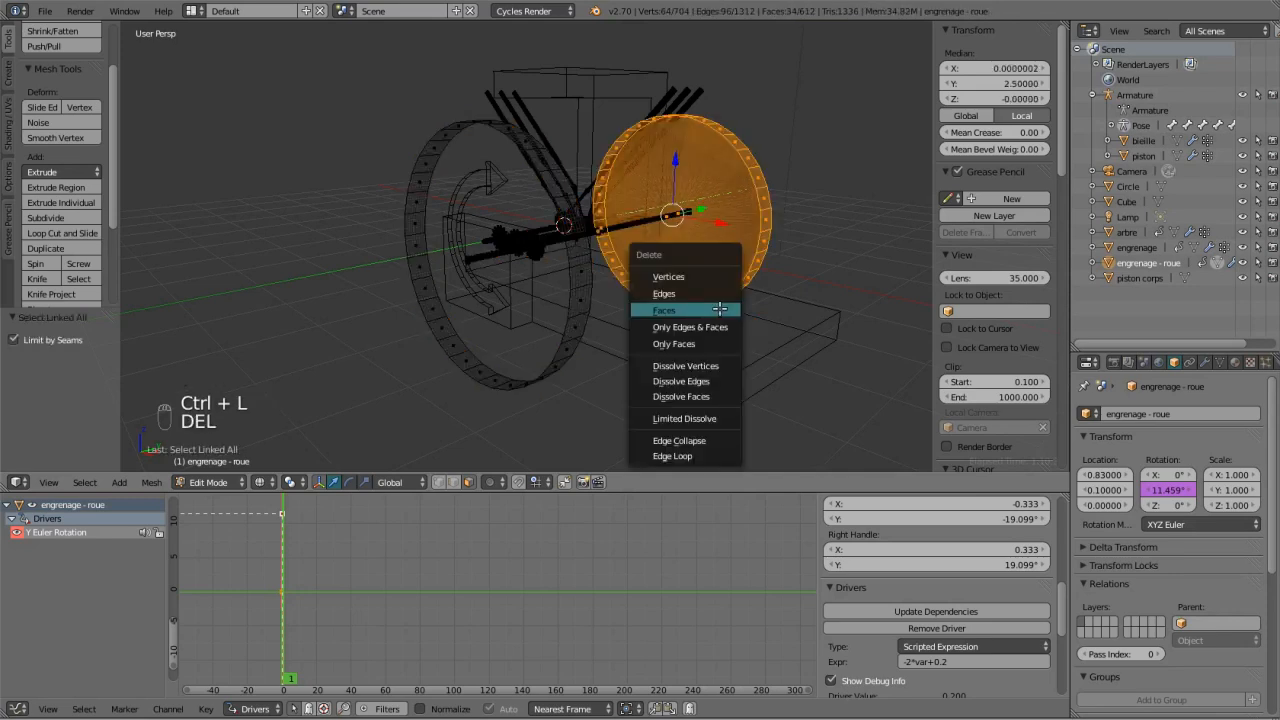
left_click(677, 276)
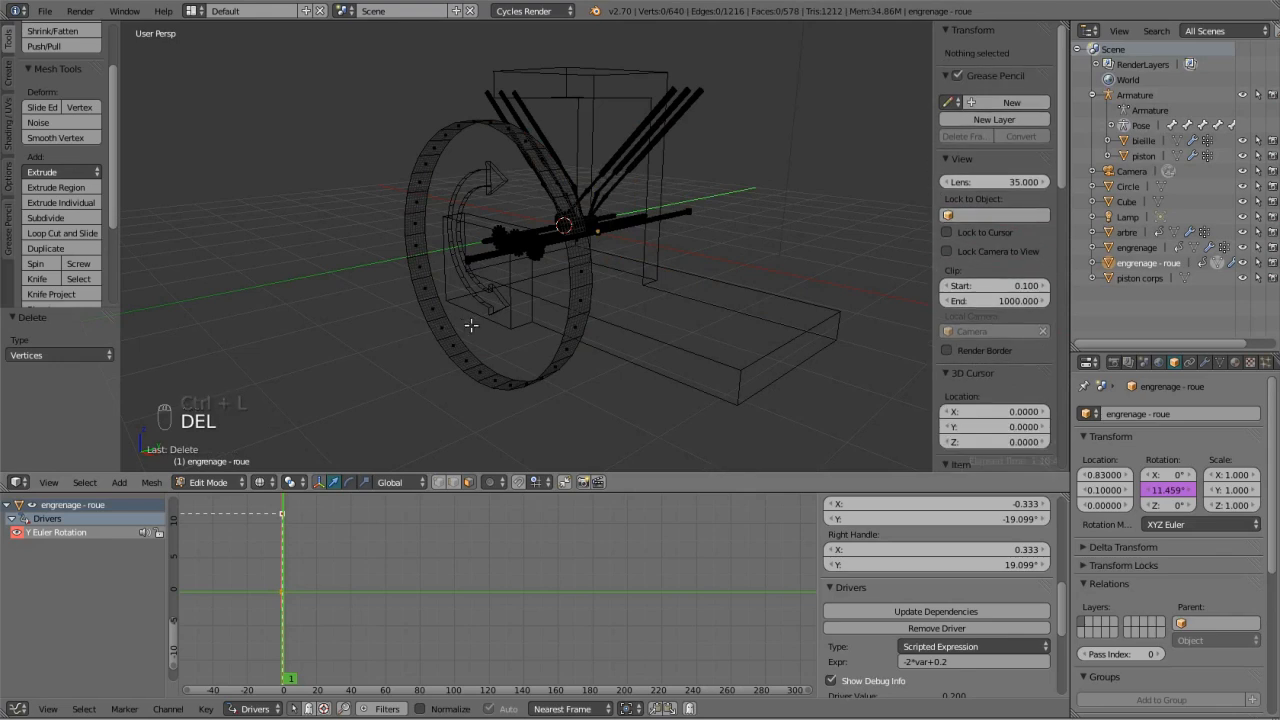
Isolate the negative-Y wheel's rim by hiding all the other geometry, and keep the whole rim selected.
right_click(510, 380)
key("ctrl+l")
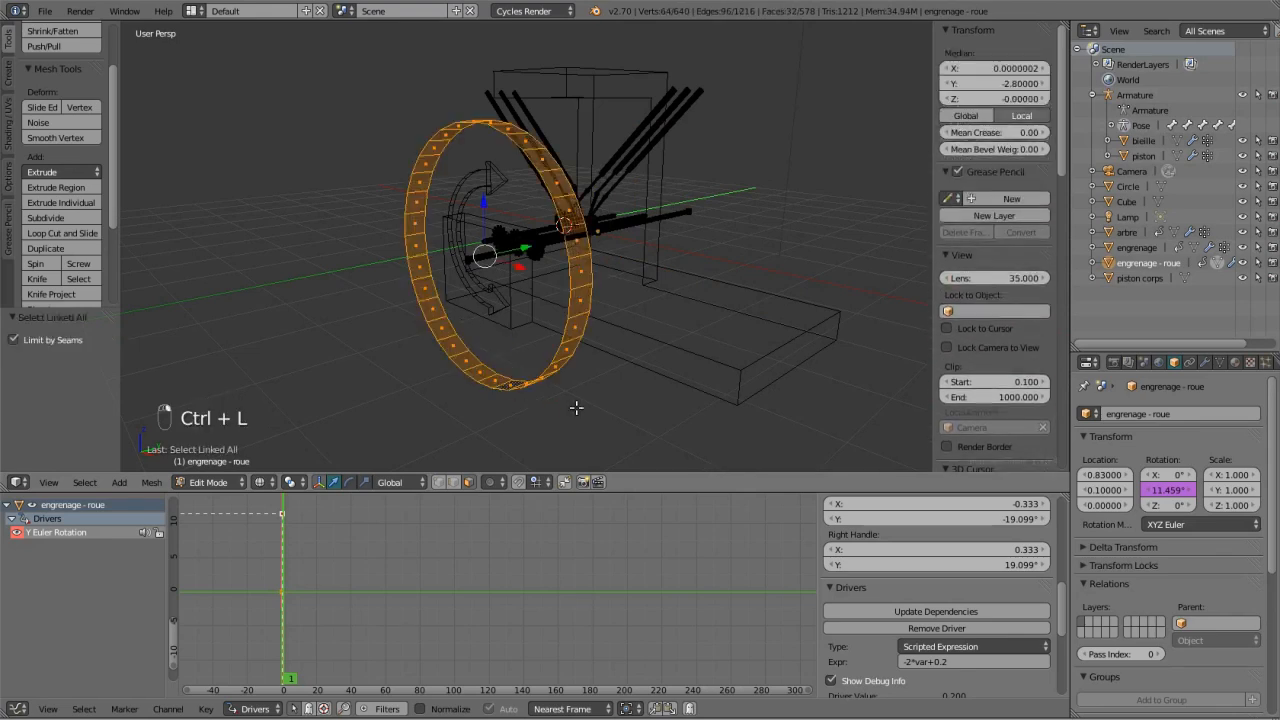
key("shift+h")
key("a")
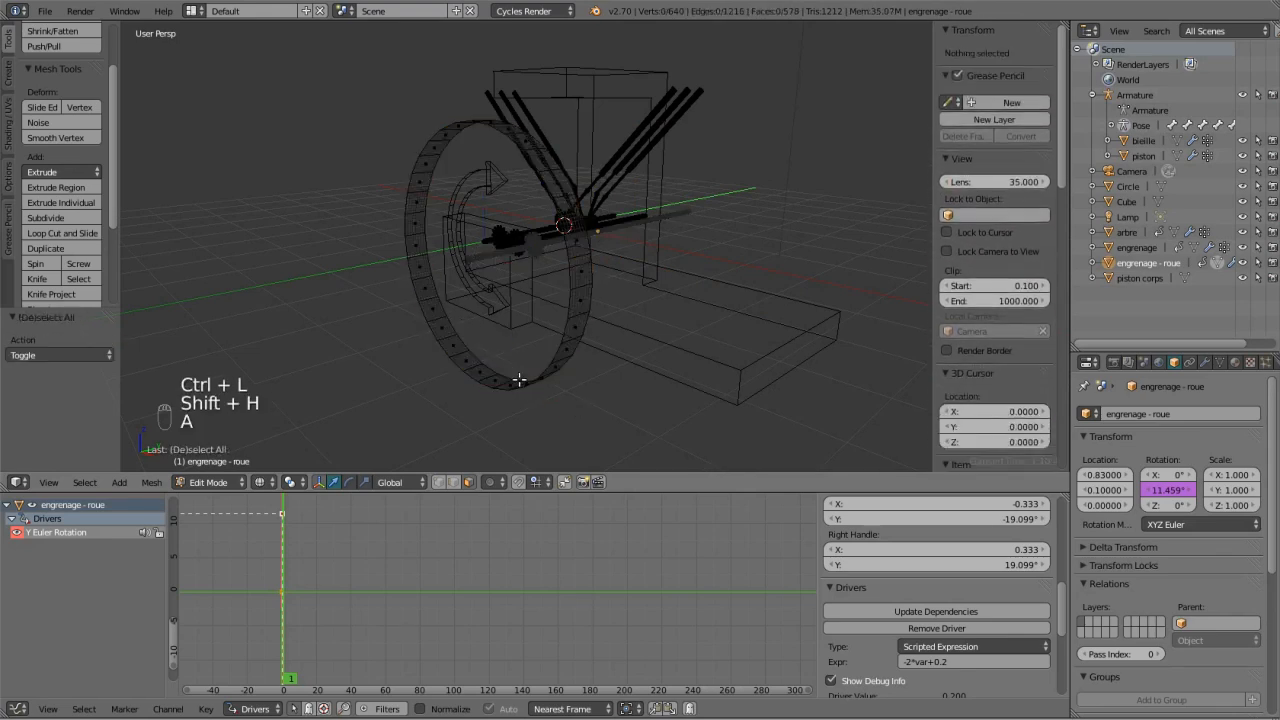
key("a")
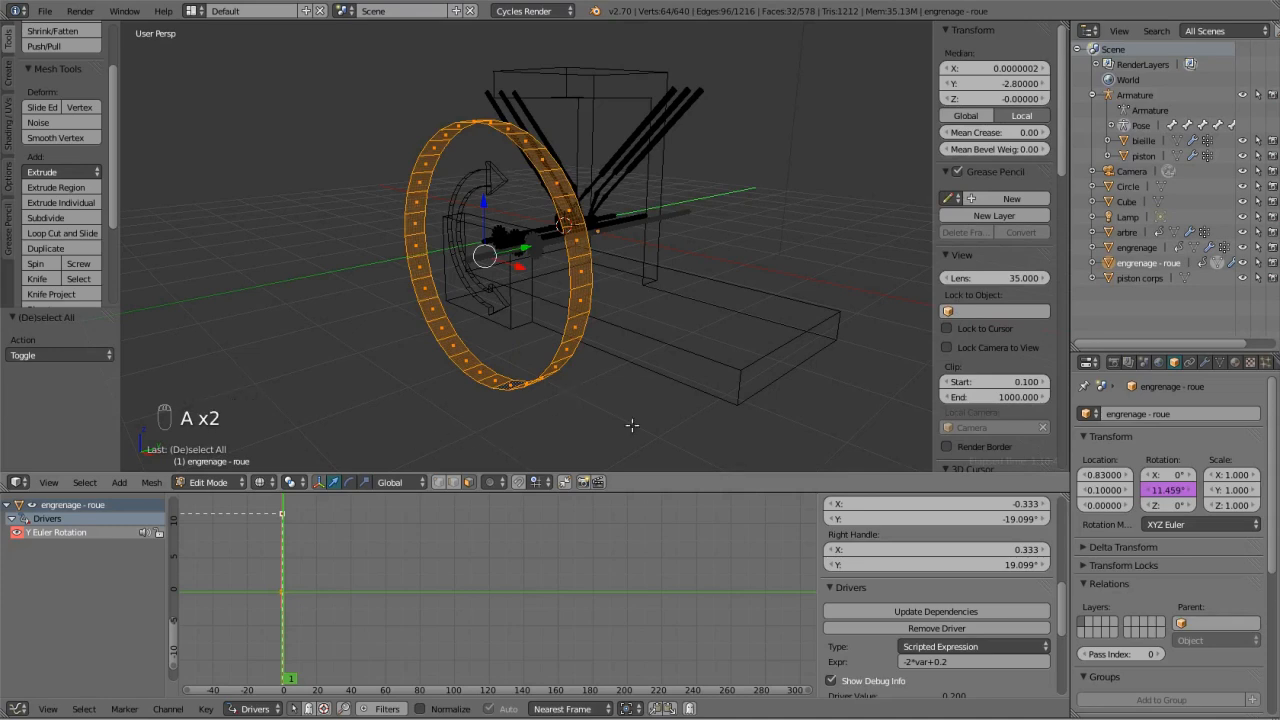
Extrude the isolated rim inward, scaling it to 0.8 with the global Y axis locked, to thicken the wheel.
key("e")
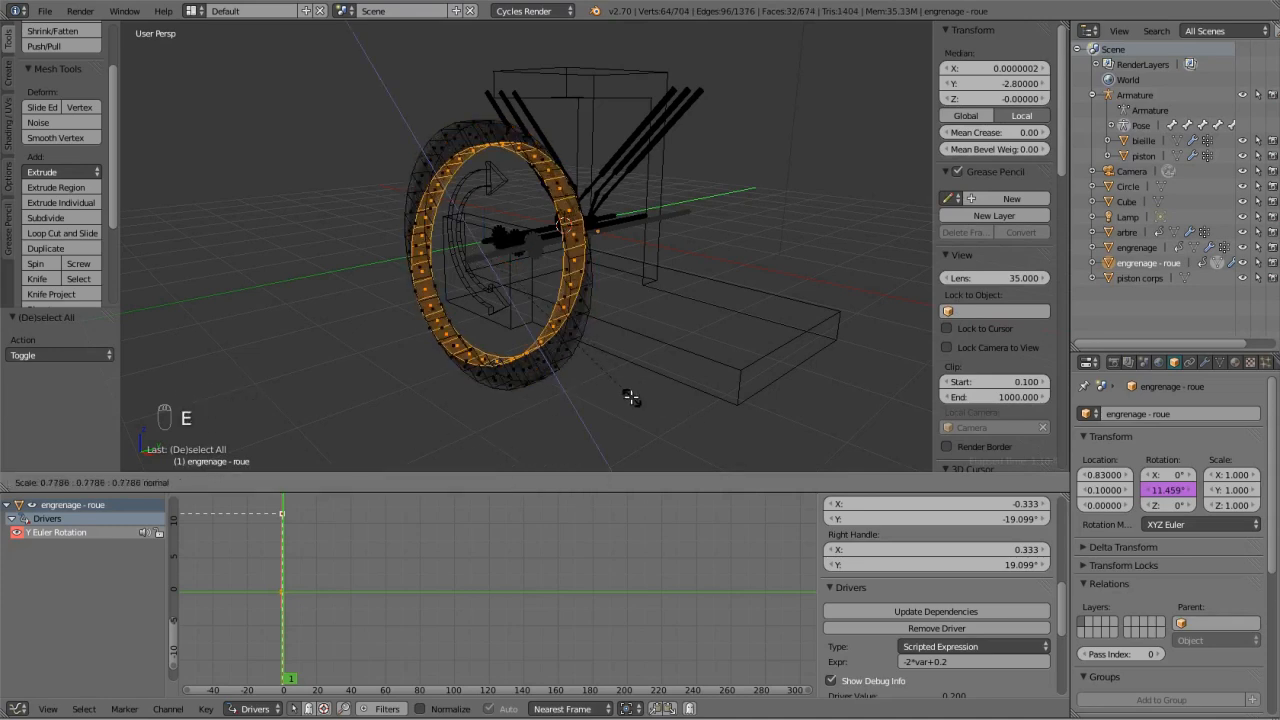
key("z")
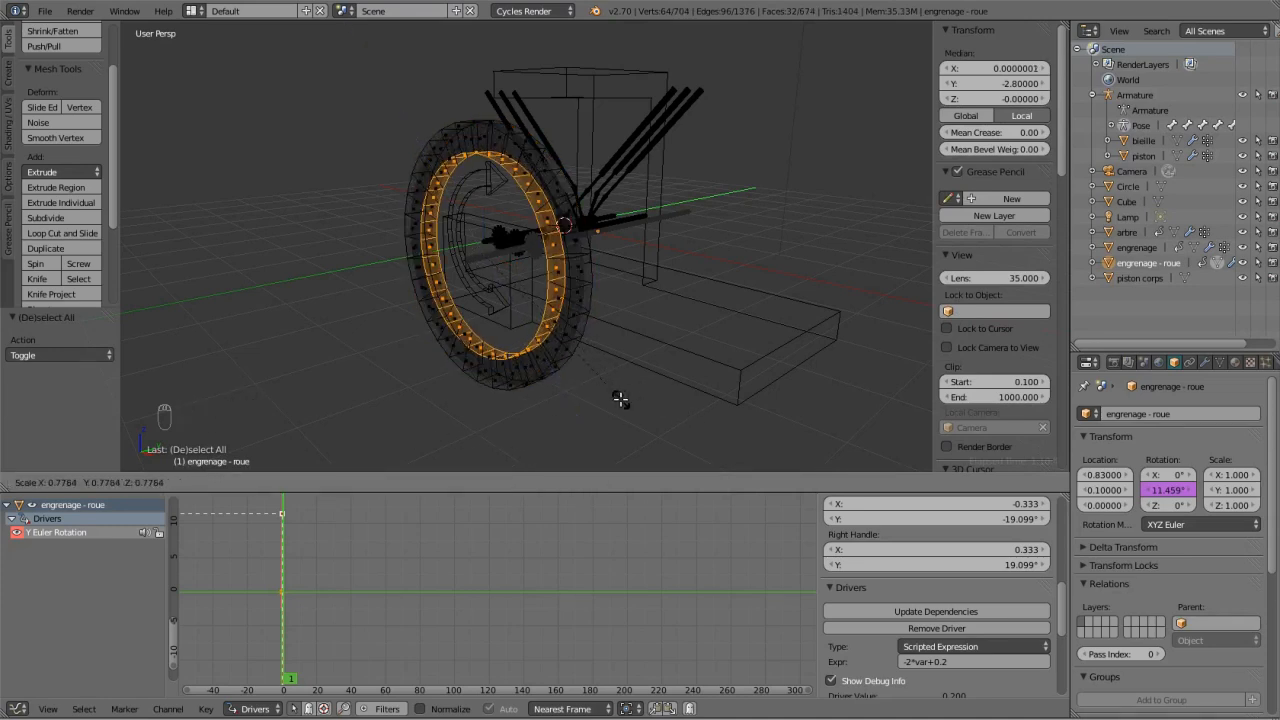
key("shift+y")
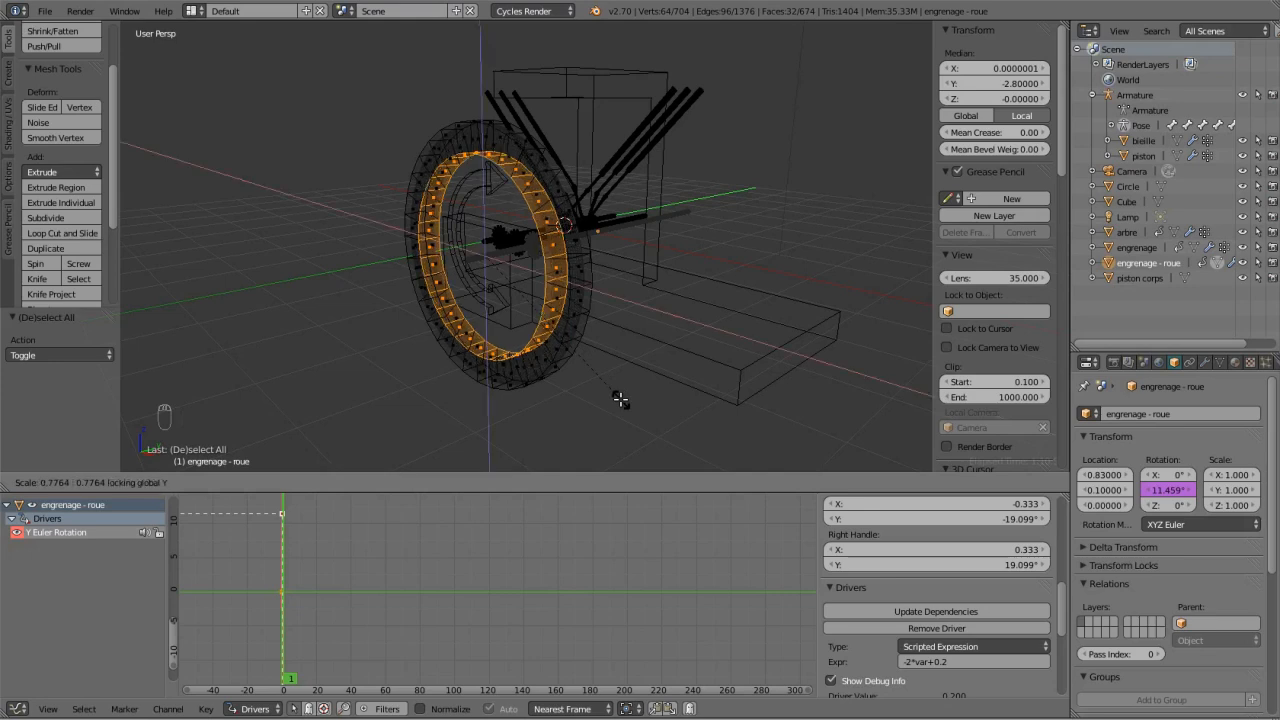
left_click(622, 407)
scroll(457, 394, "up", 4)
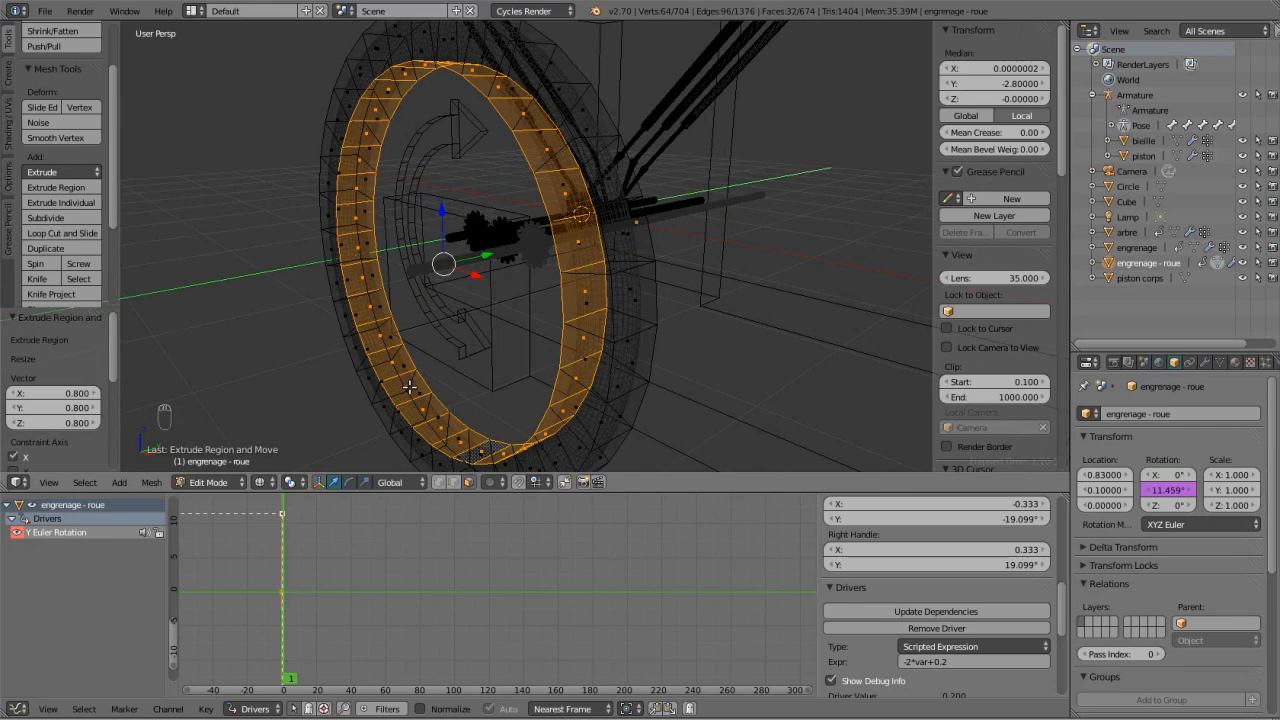
Select two diametrically opposite faces on the rim's inner side and extrude them scaled to 0 on all axes, forming two spokes meeting at the centre.
right_click(408, 389)
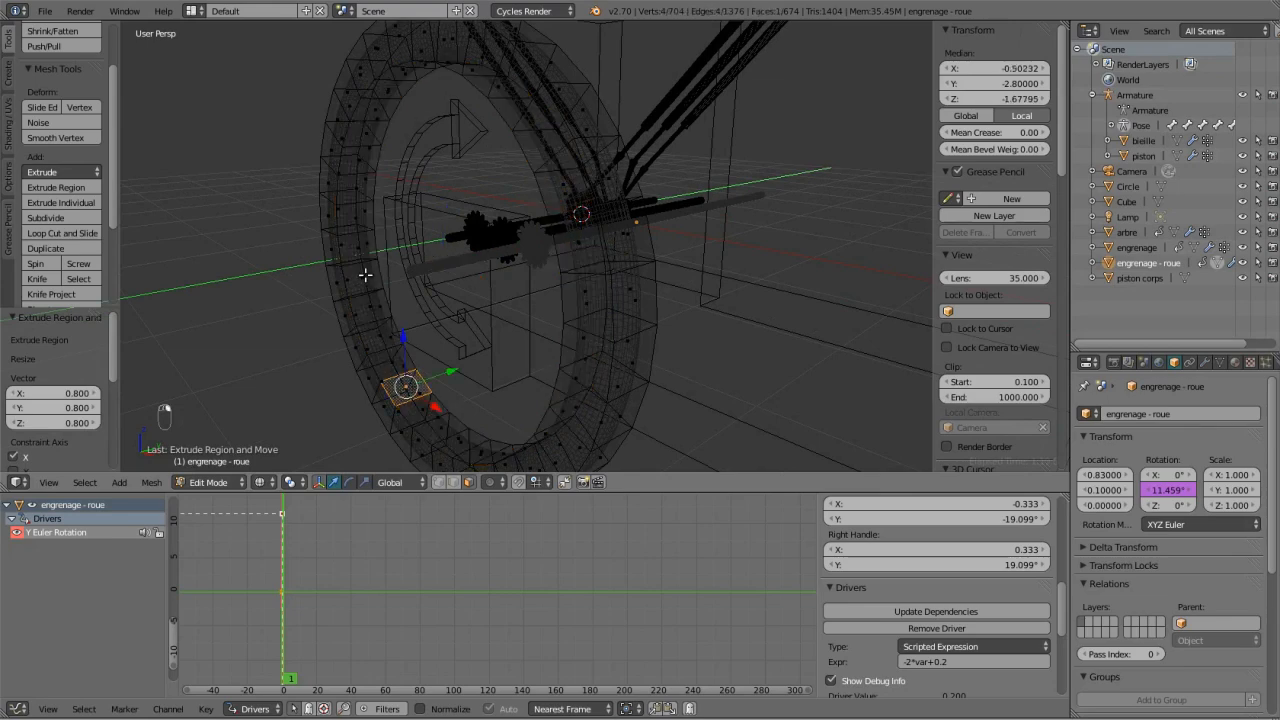
middle_click_drag(365, 275, 551, 225)
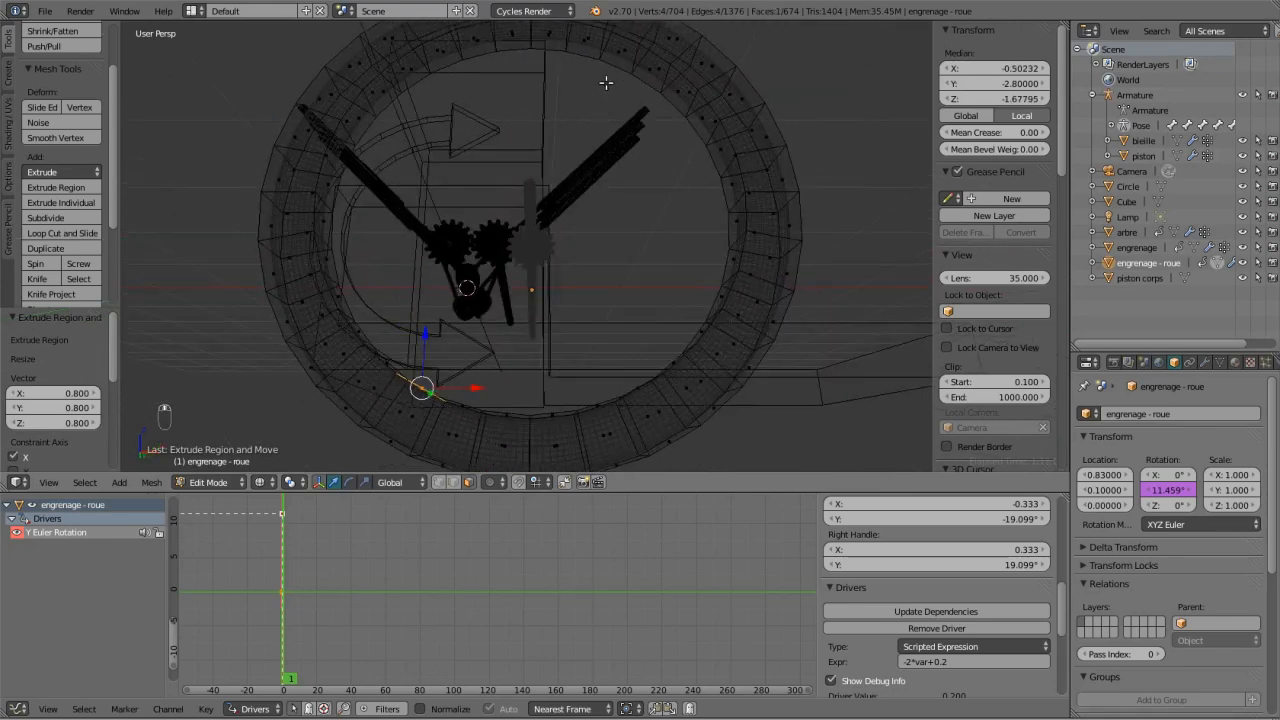
right_click(588, 45, "shift")
right_click(598, 52, "shift")
right_click(620, 52, "shift")
scroll(601, 304, "down", 5)
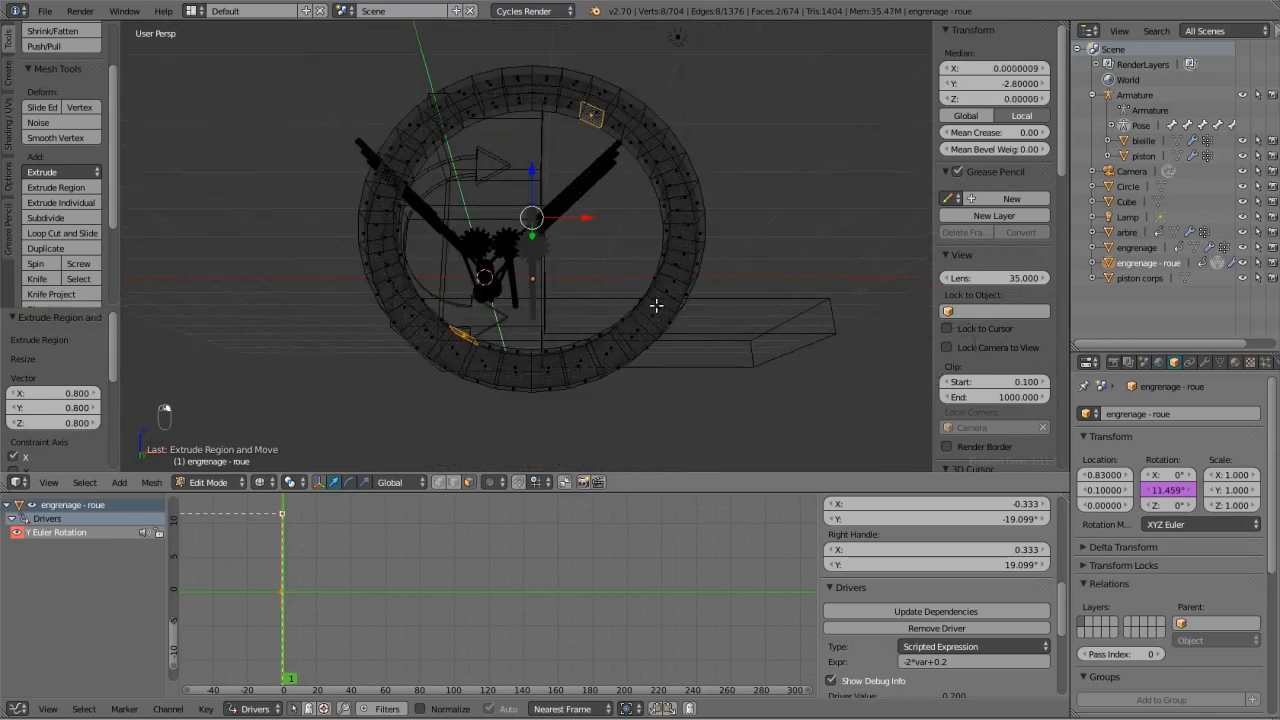
key("e")
key("s")
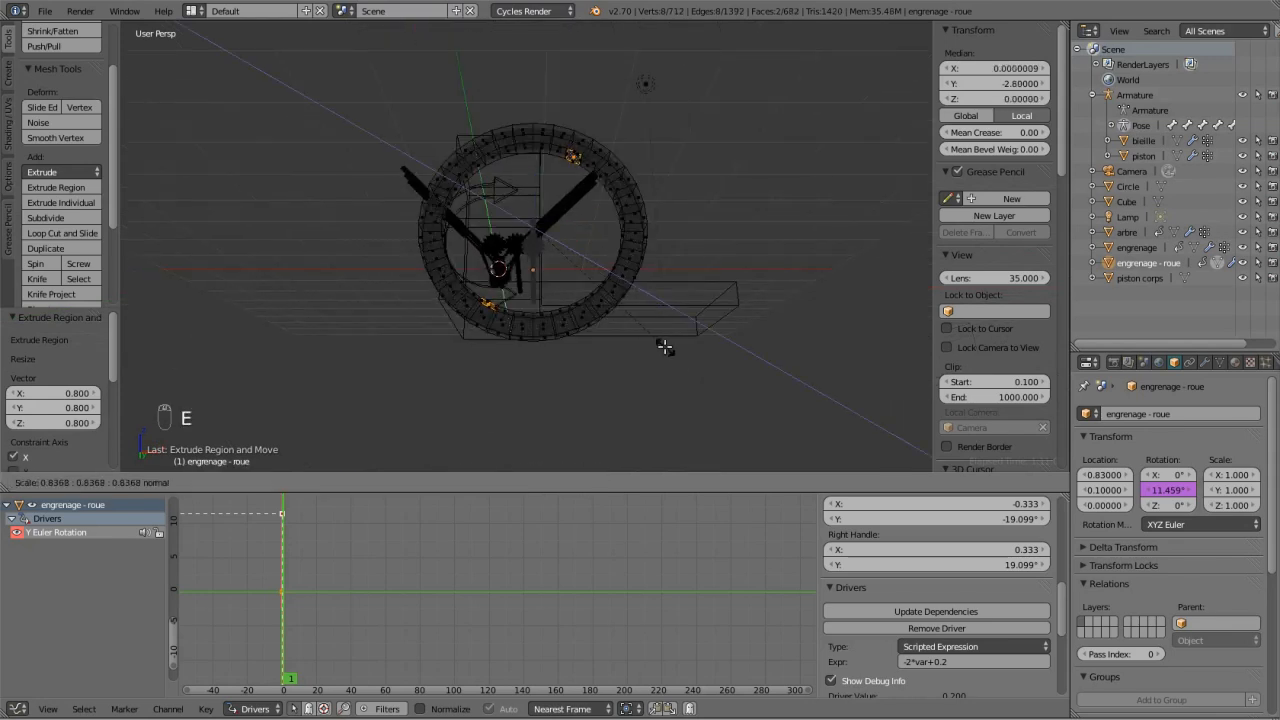
key("shift+y")
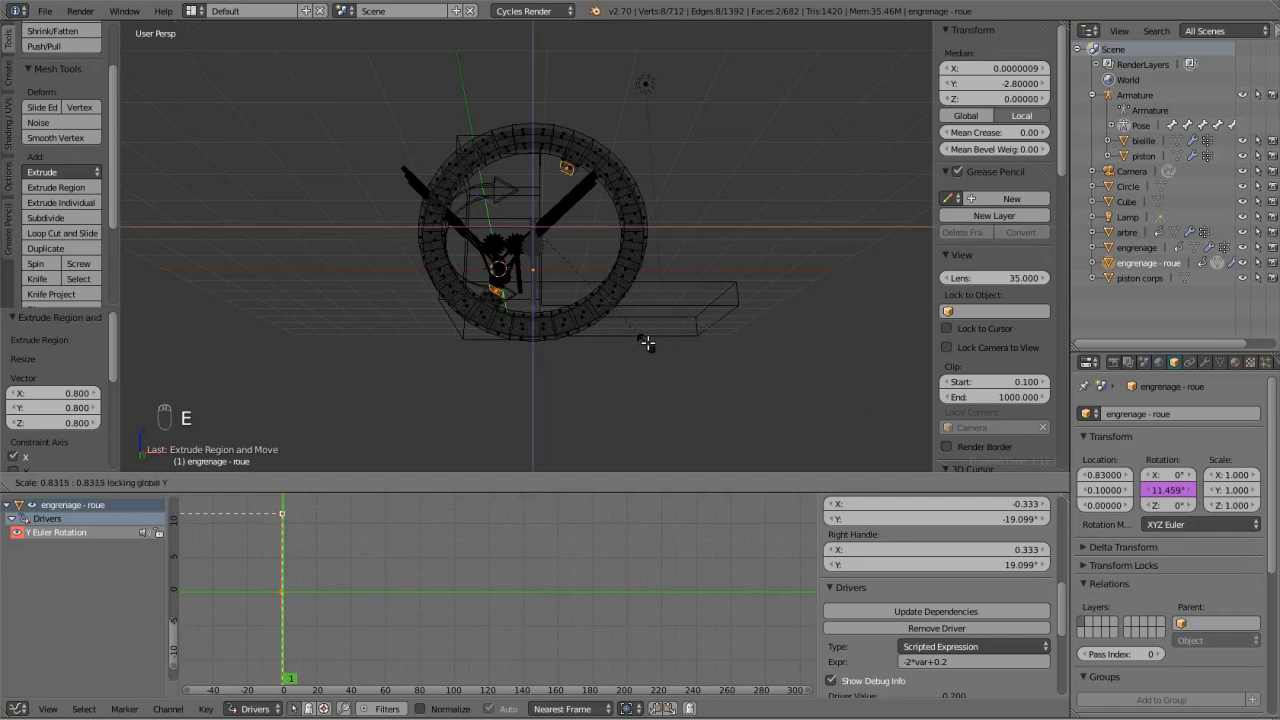
key("shift+y")
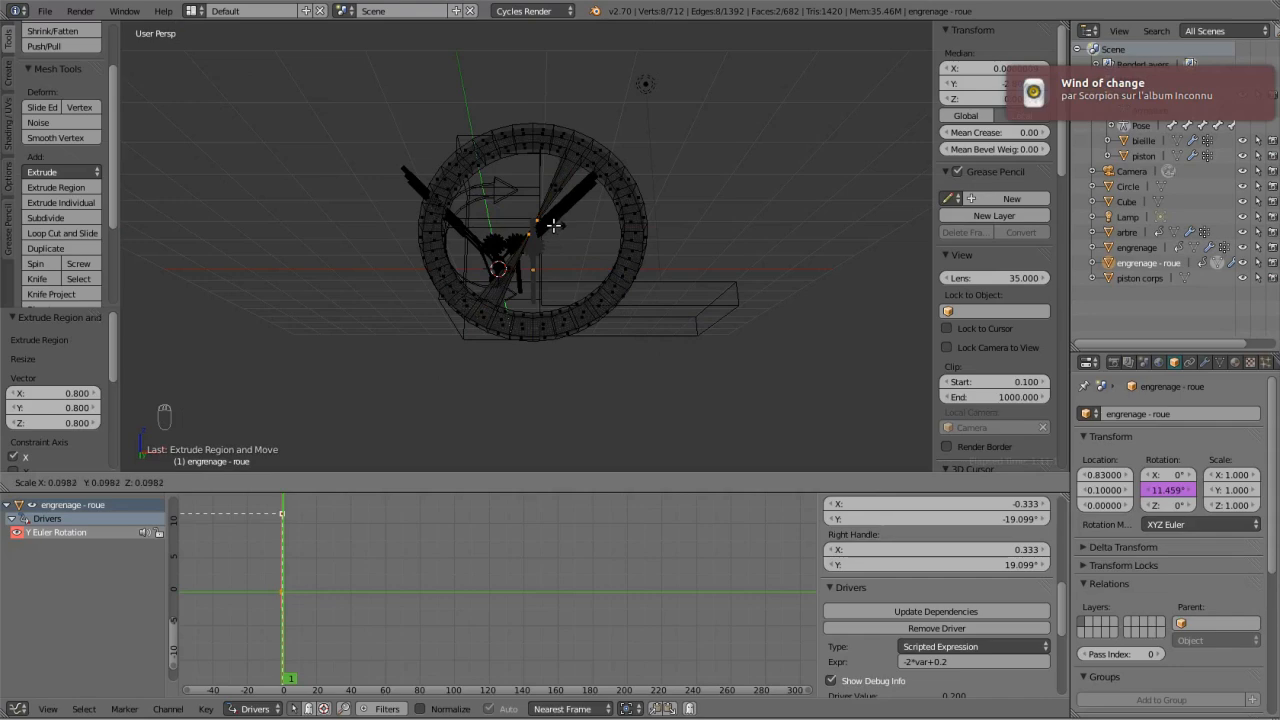
key("Escape")
scroll(553, 226, "up", 5)
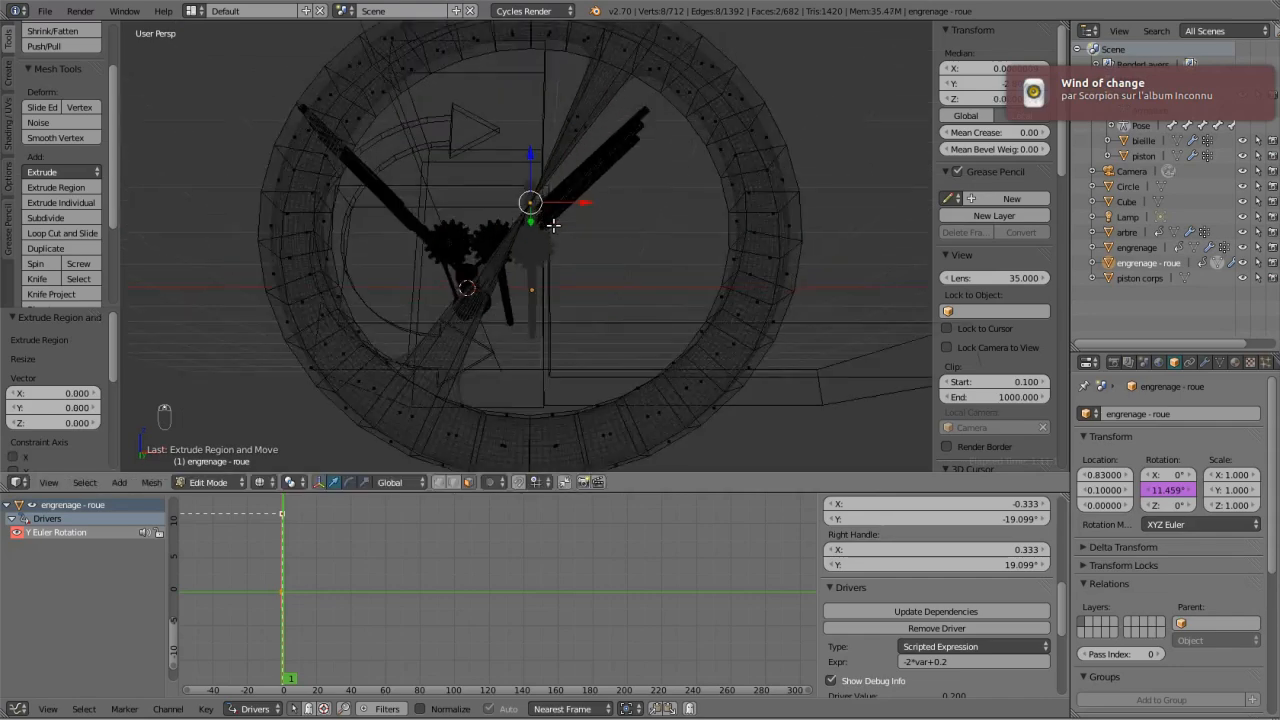
In solid display, select the whole spoked wheel, recalculate its normals outside, and reveal the hidden geometry.
key("Tab")
key("z")
middle_click_drag(556, 233, 470, 241)
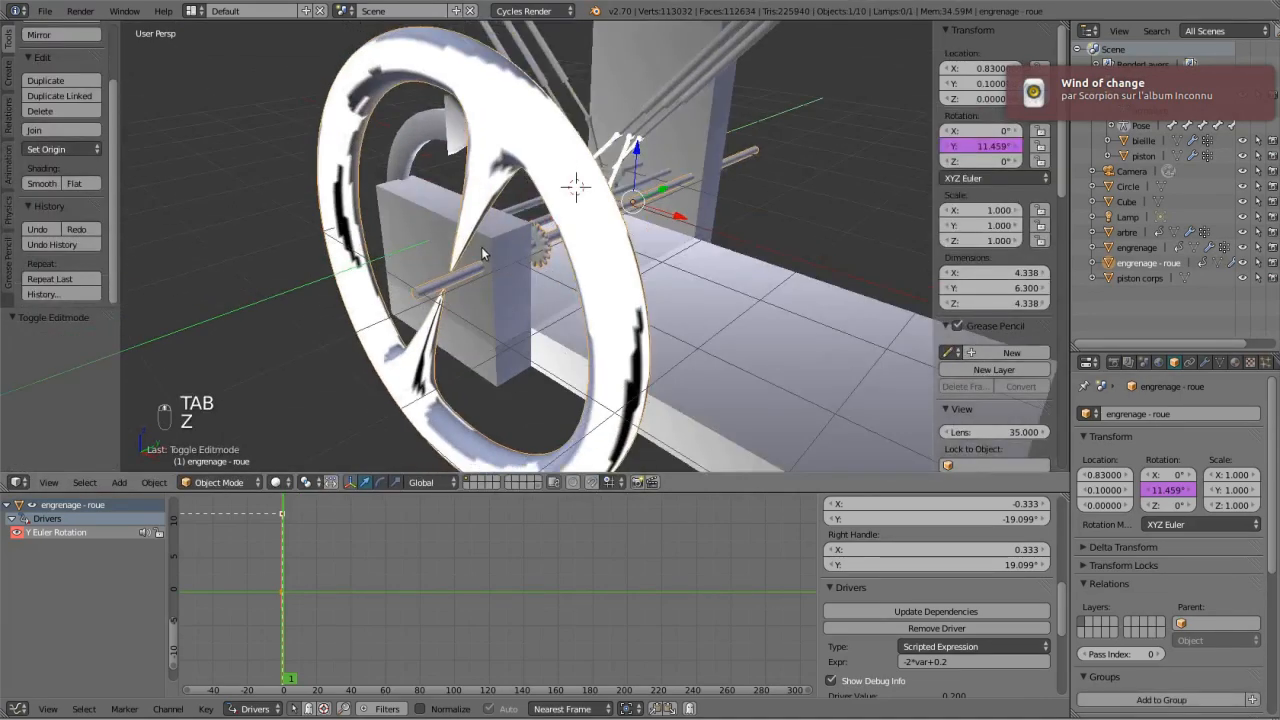
key("Tab")
key("a")
key("a")
key("a")
key("a")
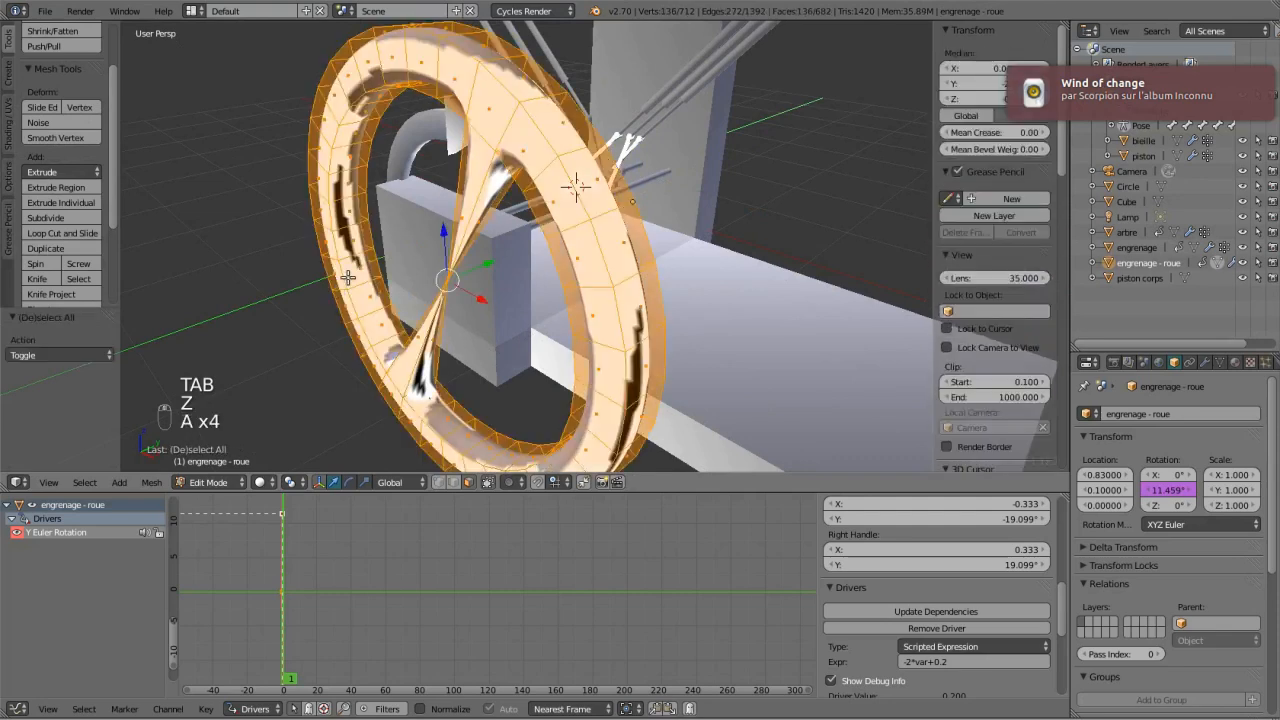
left_click(151, 482)
mouse_move(194, 240)
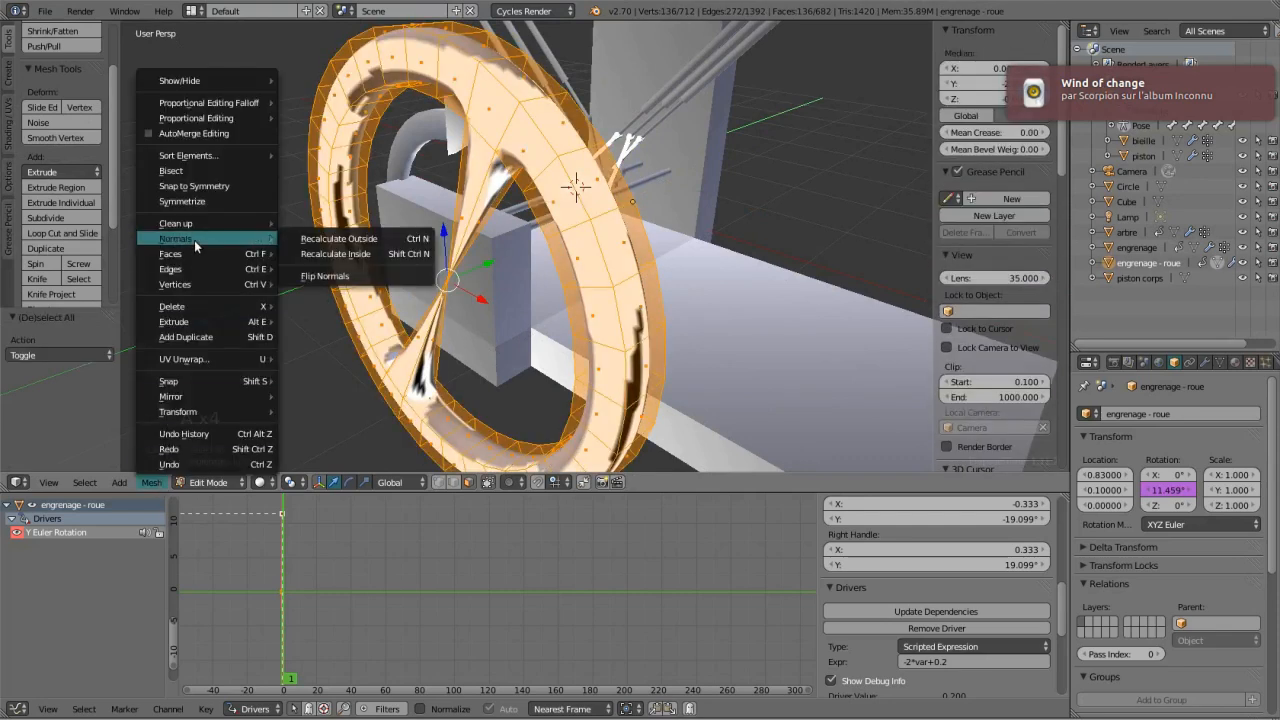
left_click(420, 231)
middle_click_drag(515, 283, 521, 256)
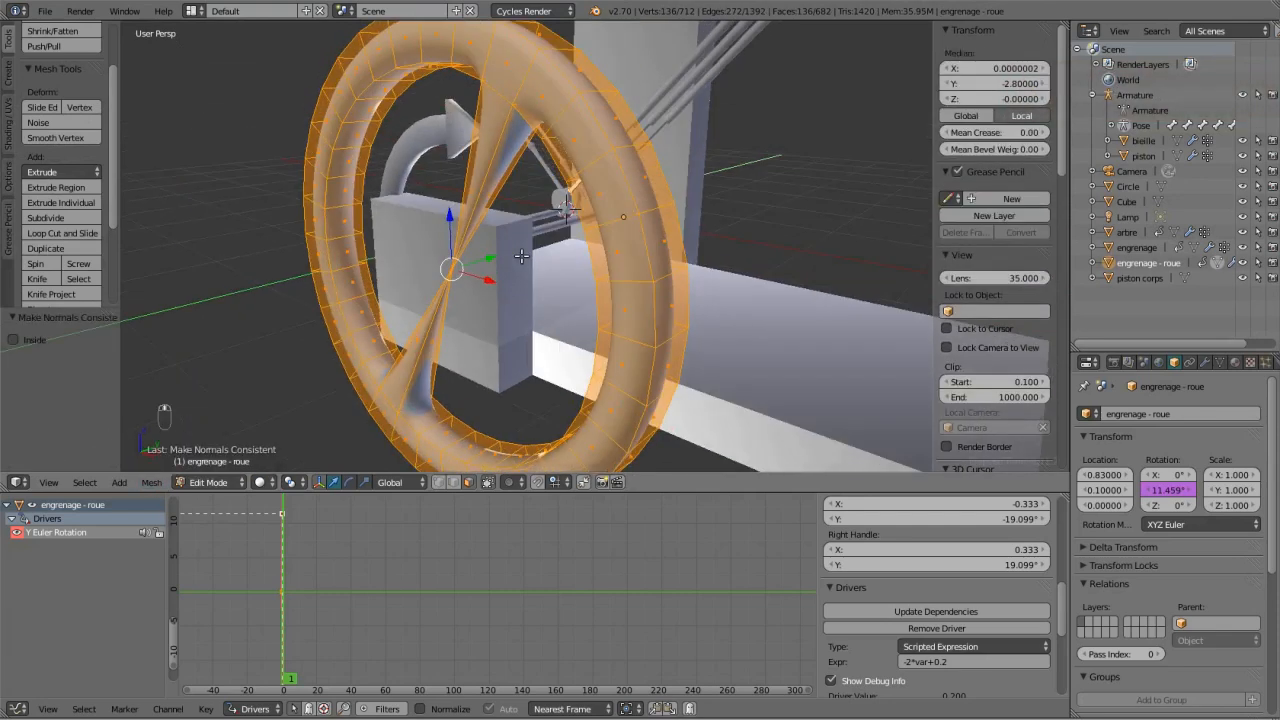
key("alt+h")
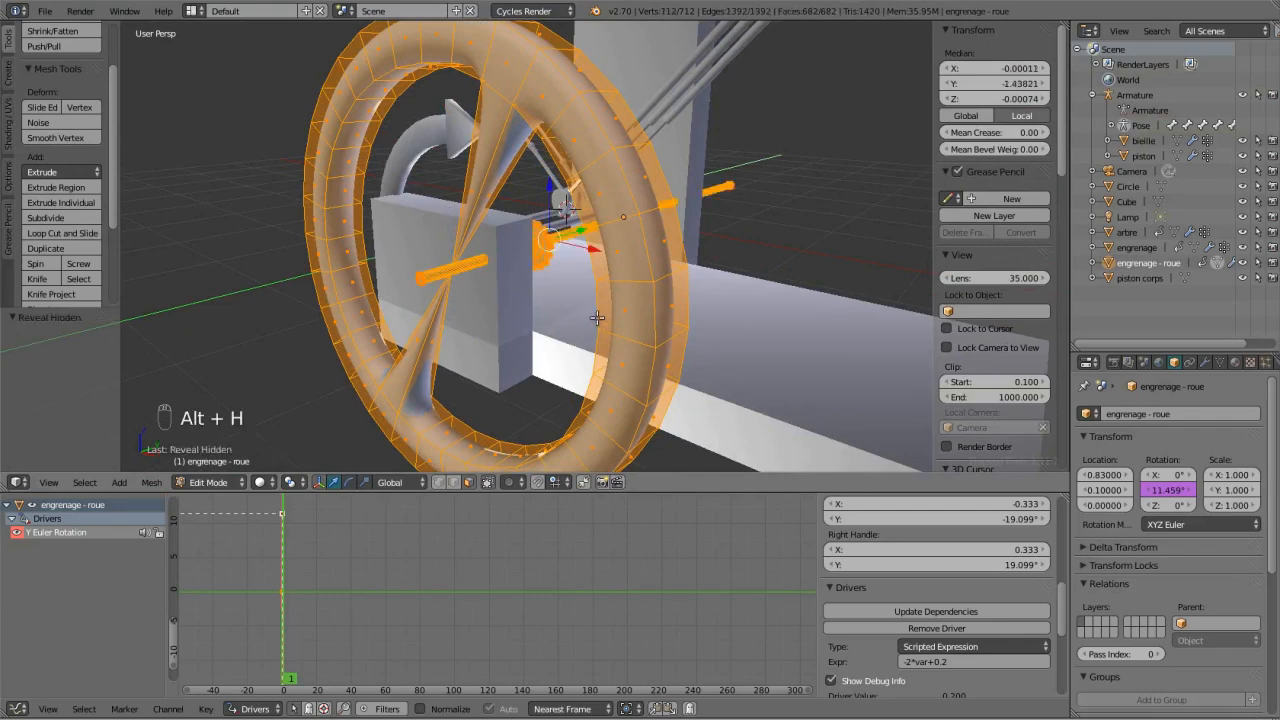
scroll(597, 318, "up", 4)
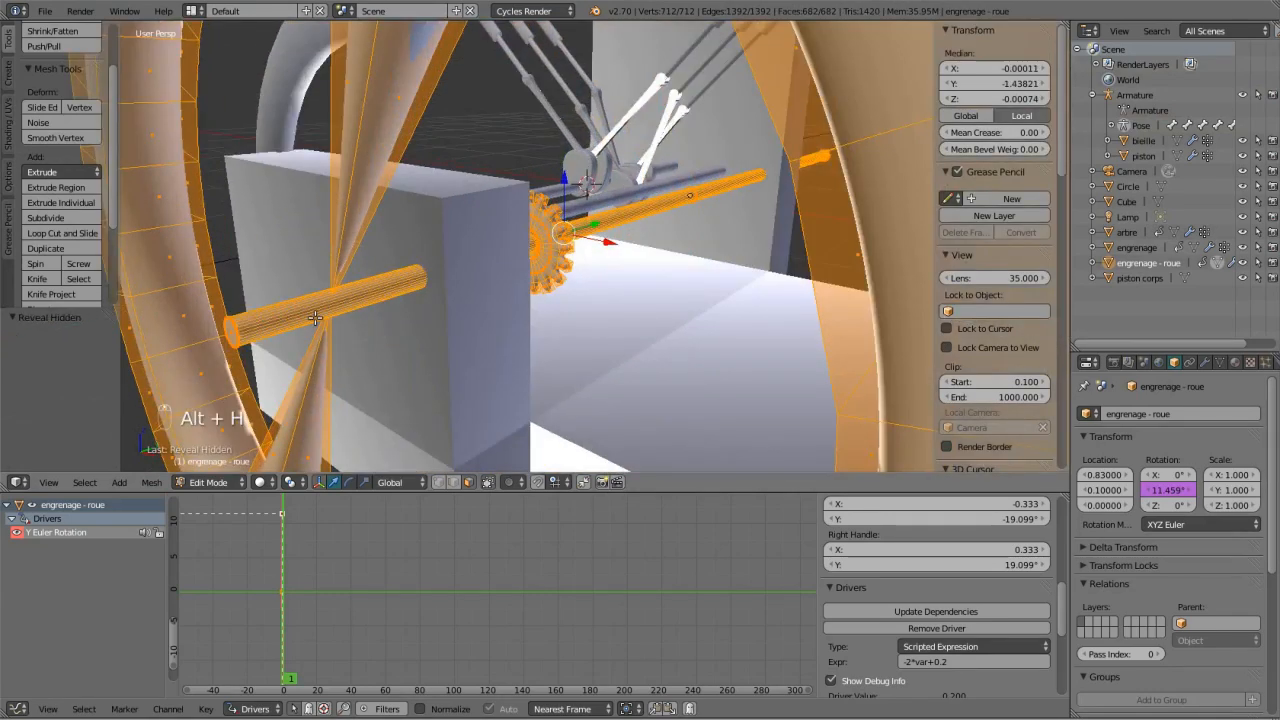
scroll(317, 340, "down", 3)
key("a")
key("ctrl+r")
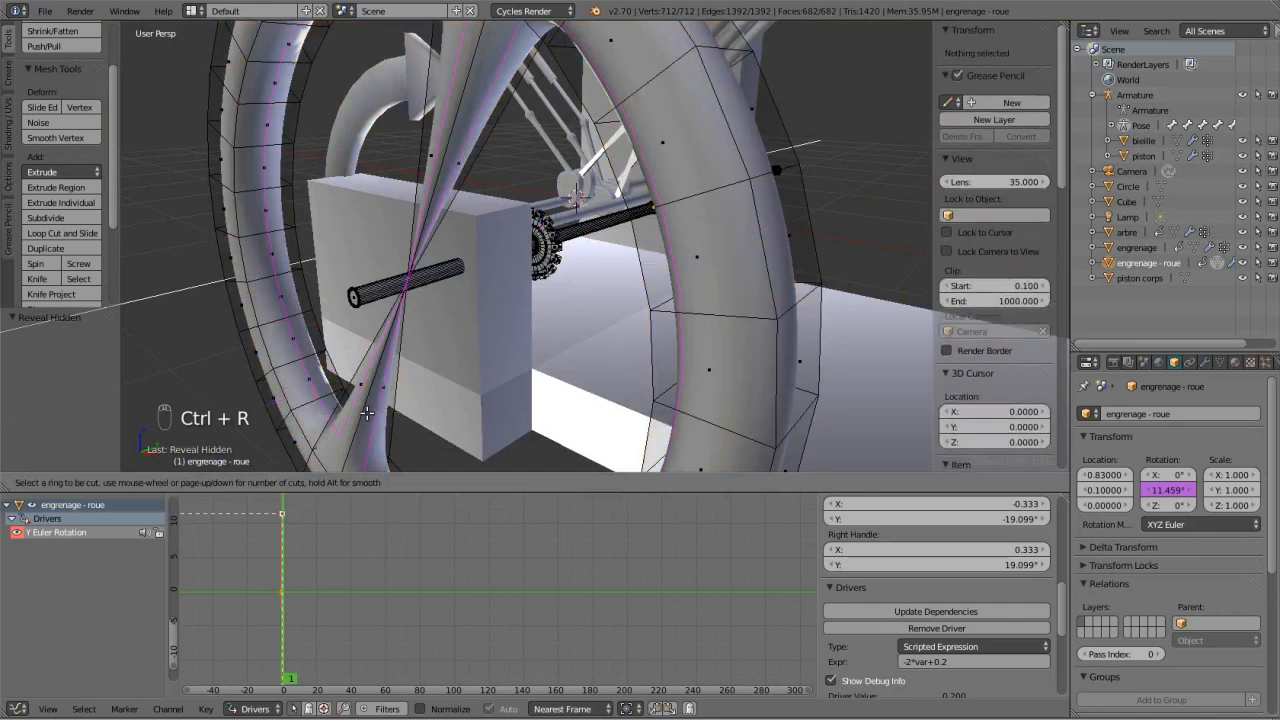
left_click(367, 413)
right_click(367, 413)
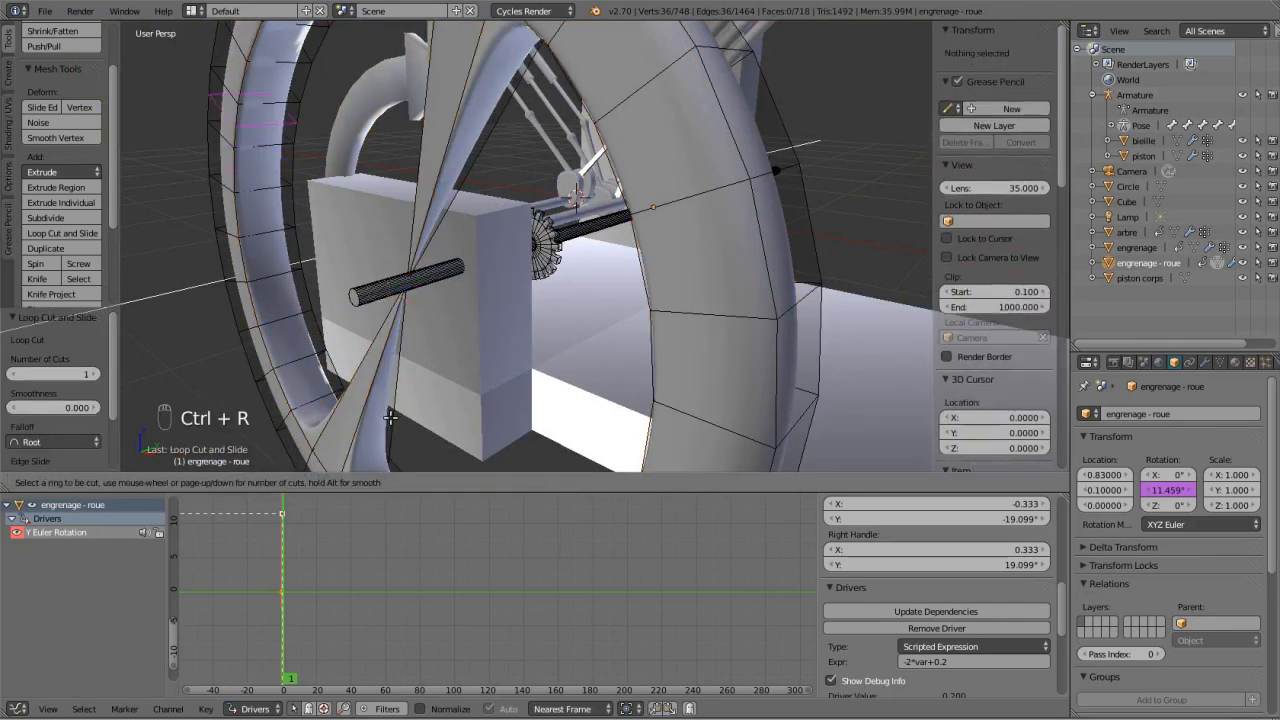
key("ctrl+z")
key("ctrl+z")
key("ctrl+z")
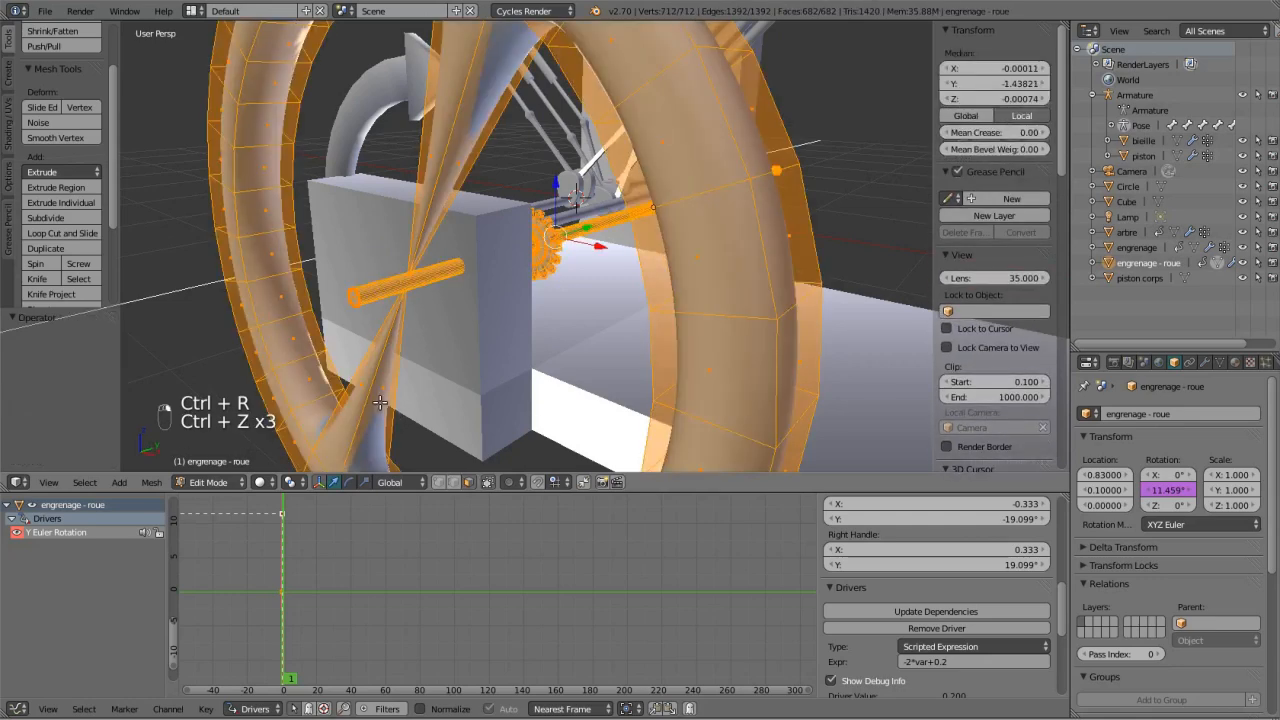
In wireframe display, add one loop cut across the wheel's lower spoke and slide it to the wheel's centre.
key("z")
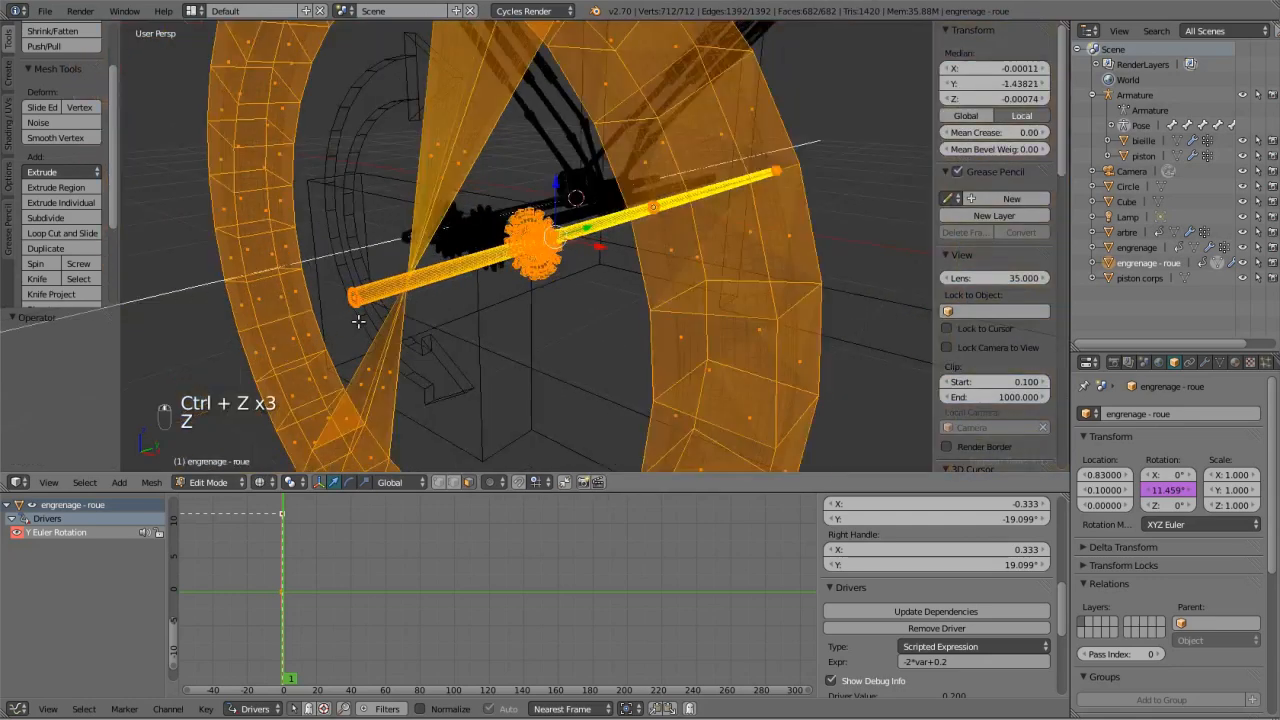
key("ctrl+r")
left_click(405, 355)
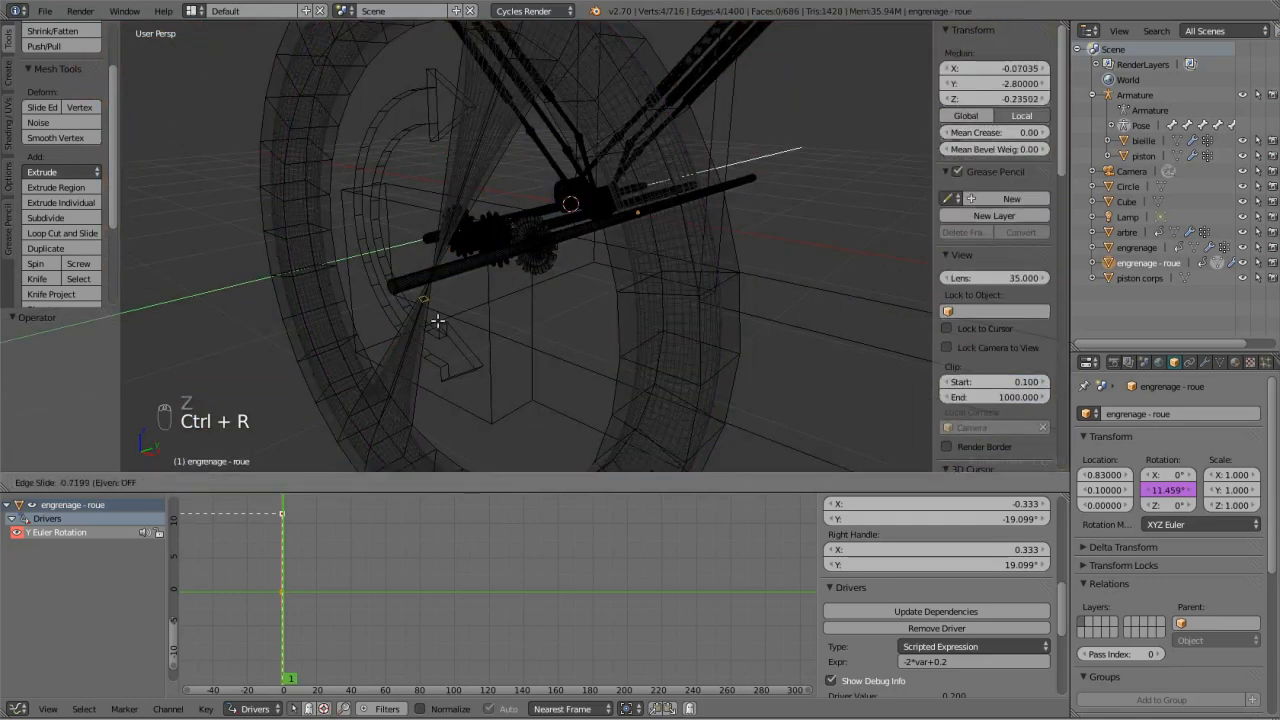
left_click(469, 274)
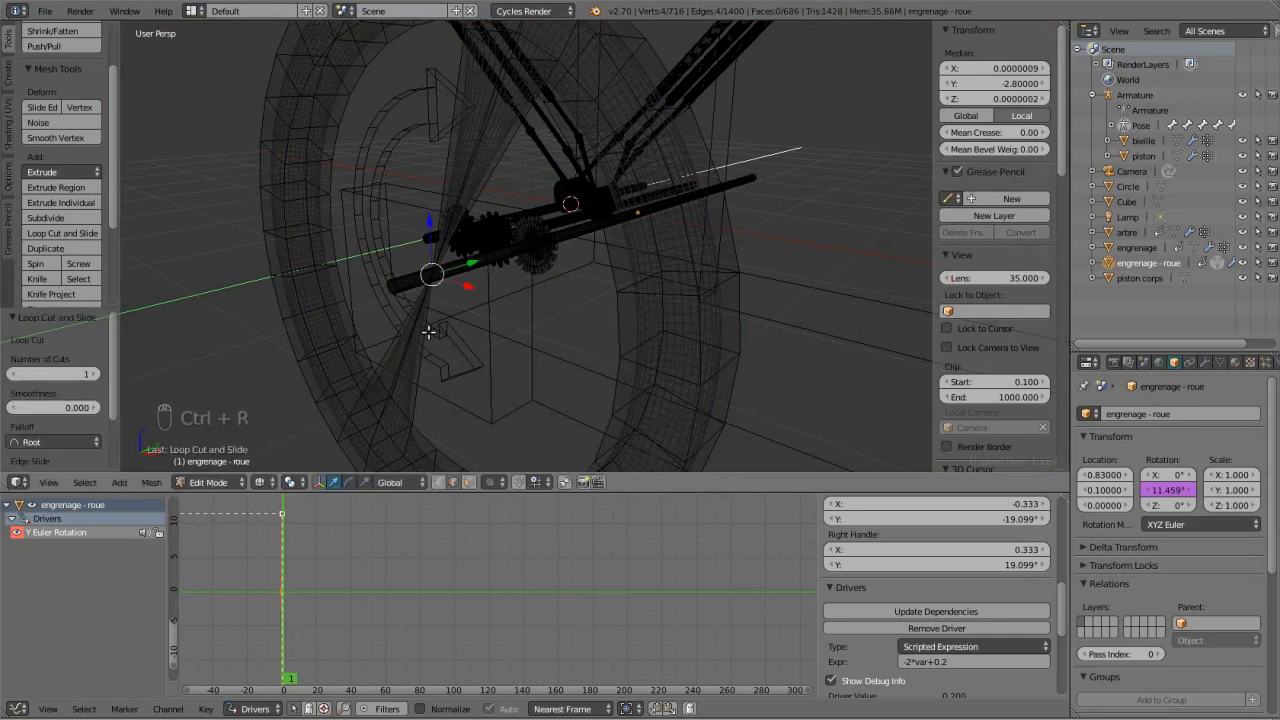
key("s")
right_click(424, 347)
Add one loop cut across the wheel's upper spoke, inspect the wheel in solid display in Object Mode, and return to Edit Mode.
key("ctrl+r")
left_click(487, 152)
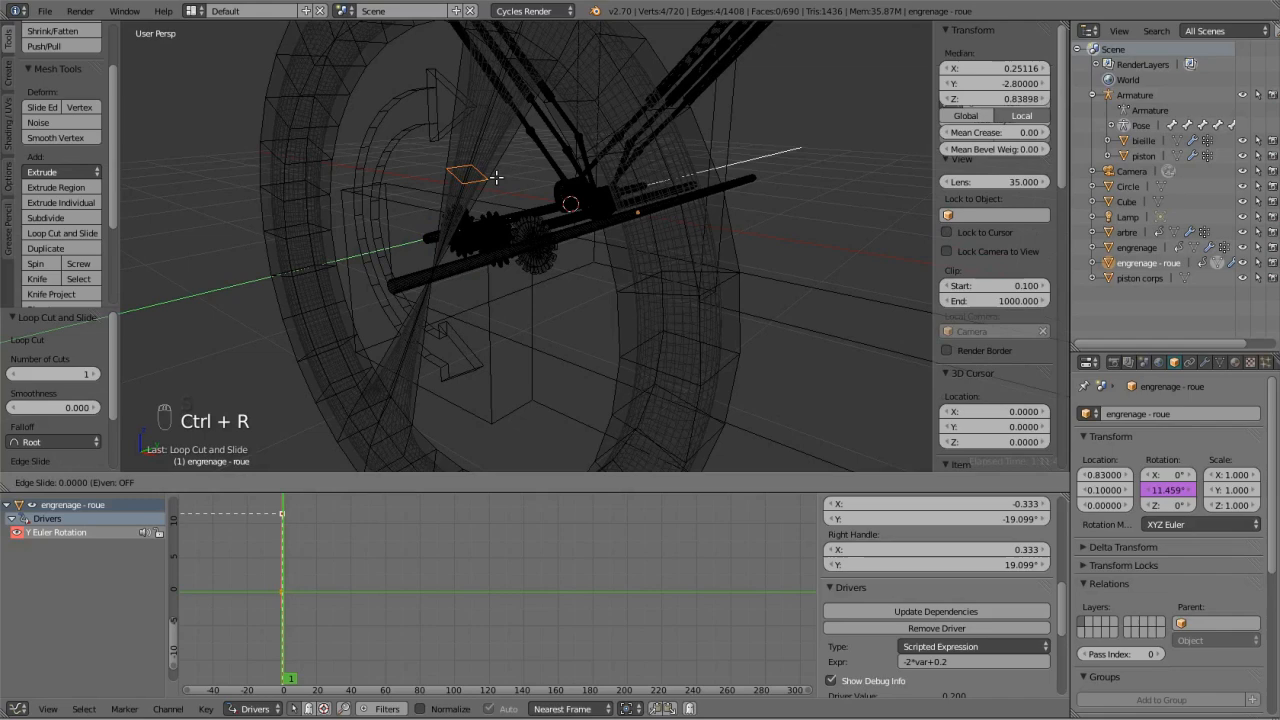
left_click(405, 412)
key("z")
key("Tab")
mouse_move(452, 332)
middle_mouse_down()
mouse_move(529, 330)
mouse_move(419, 322)
mouse_move(463, 320)
middle_mouse_up()
key("Tab")
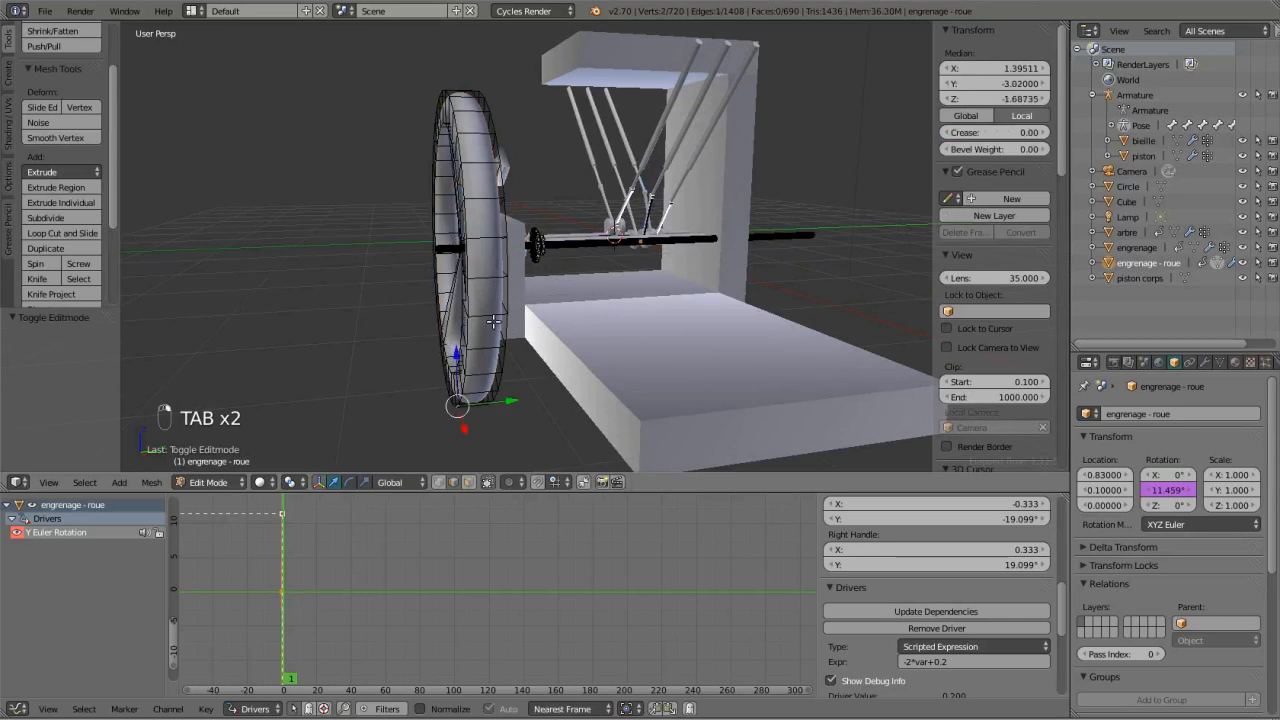
Select the whole wheel's linked geometry, duplicate it 5.5 units along Y to the axle's other end, and return to Object Mode.
key("ctrl+l")
key("KP_3")
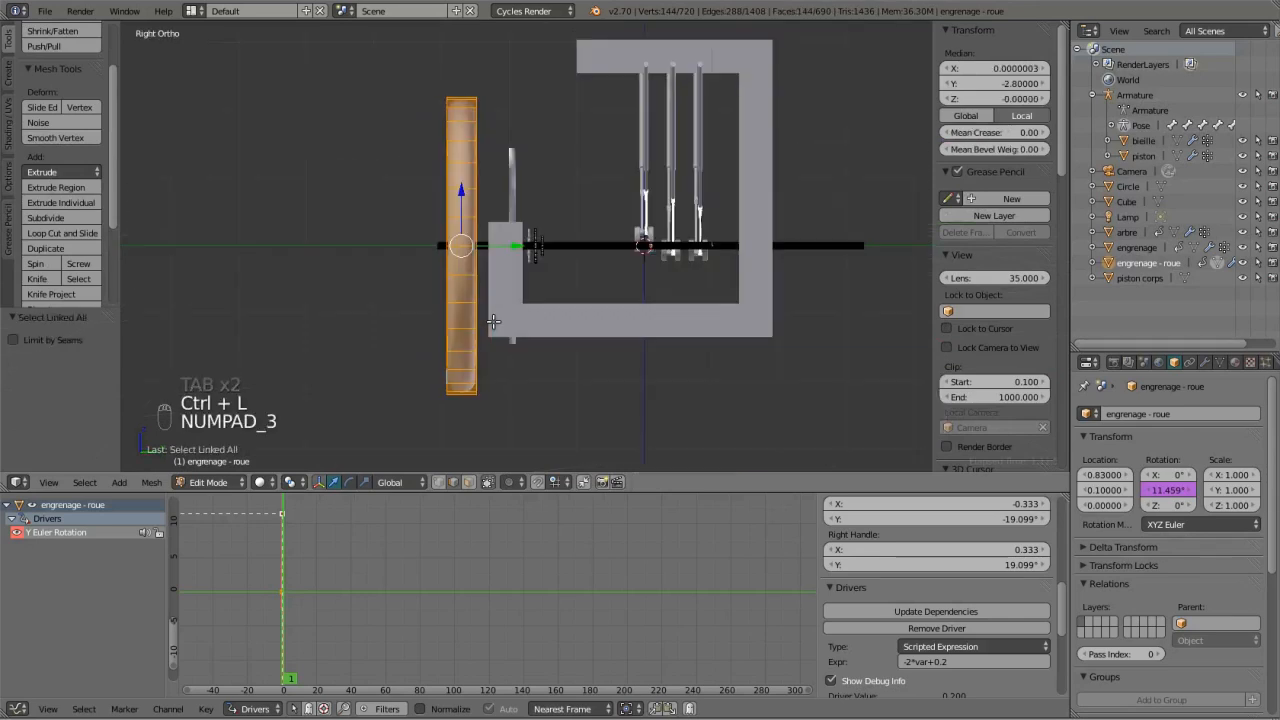
key("shift+d")
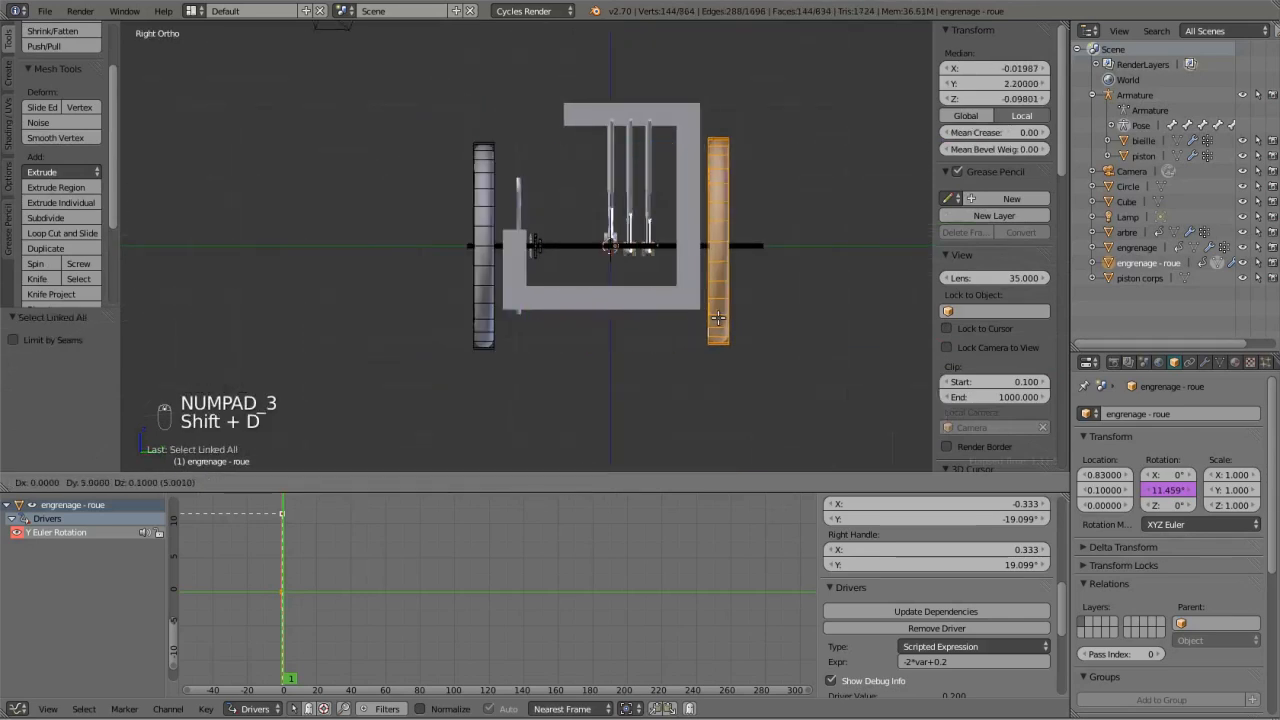
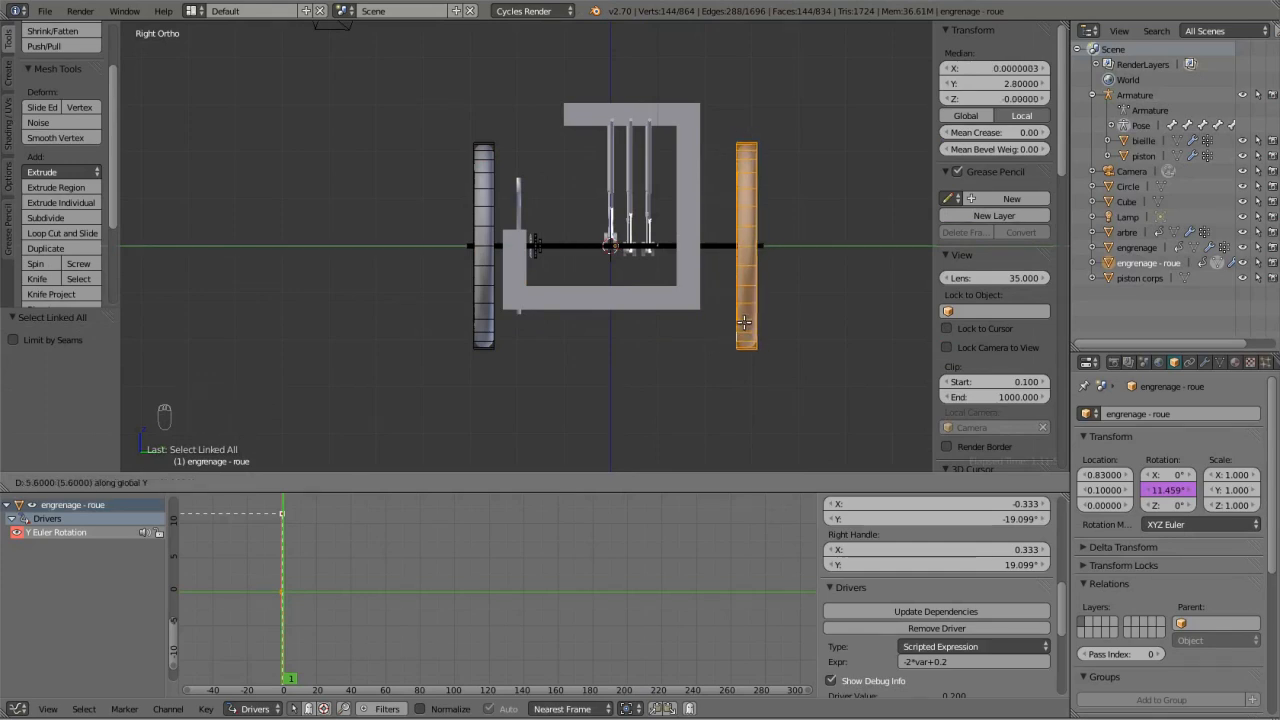
left_click(740, 327)
key("Tab")
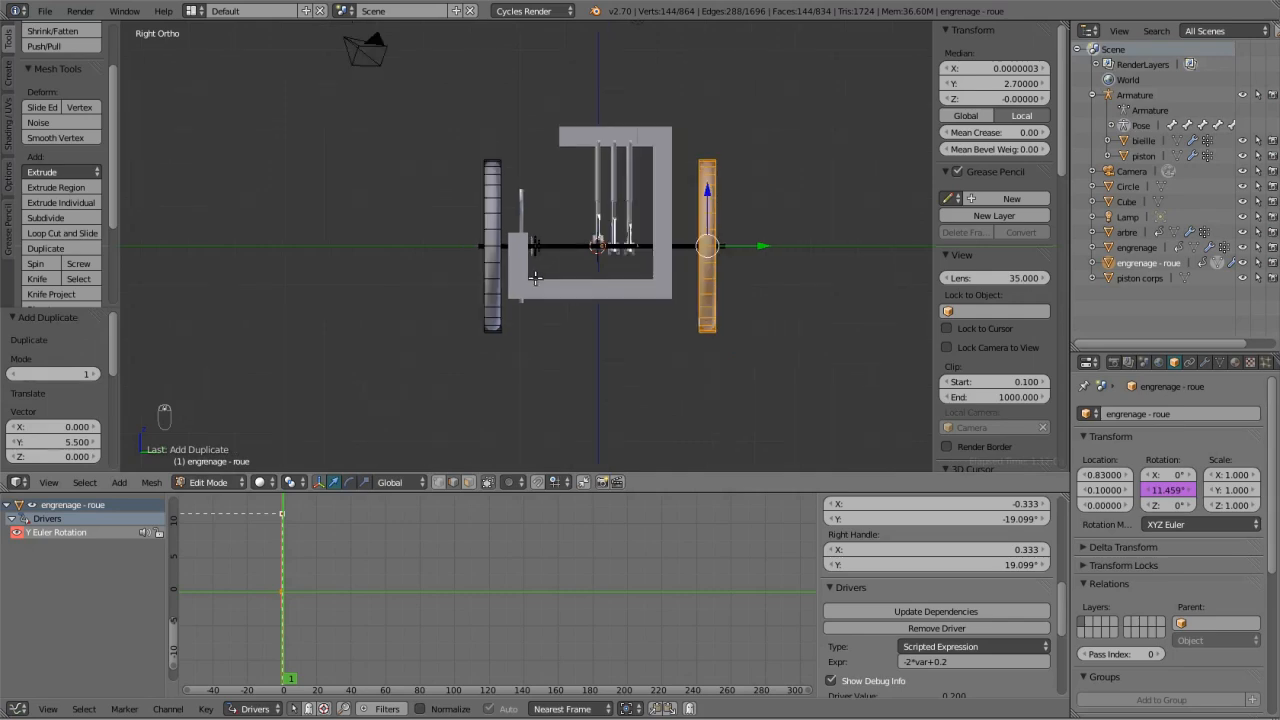
middle_click_drag(740, 327, 590, 200)
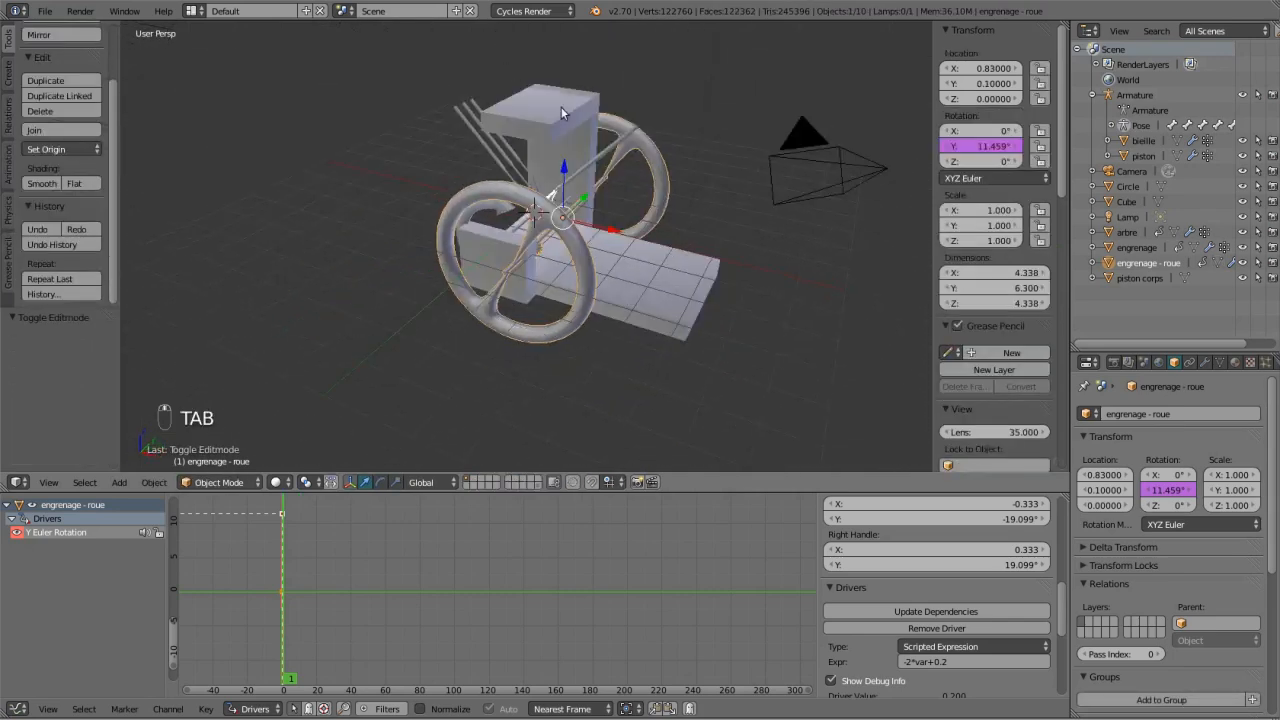
In the supporting block's mesh, extrude the positive-X end face of the upper slab by 2 units along X.
right_click(548, 120)
key("Tab")
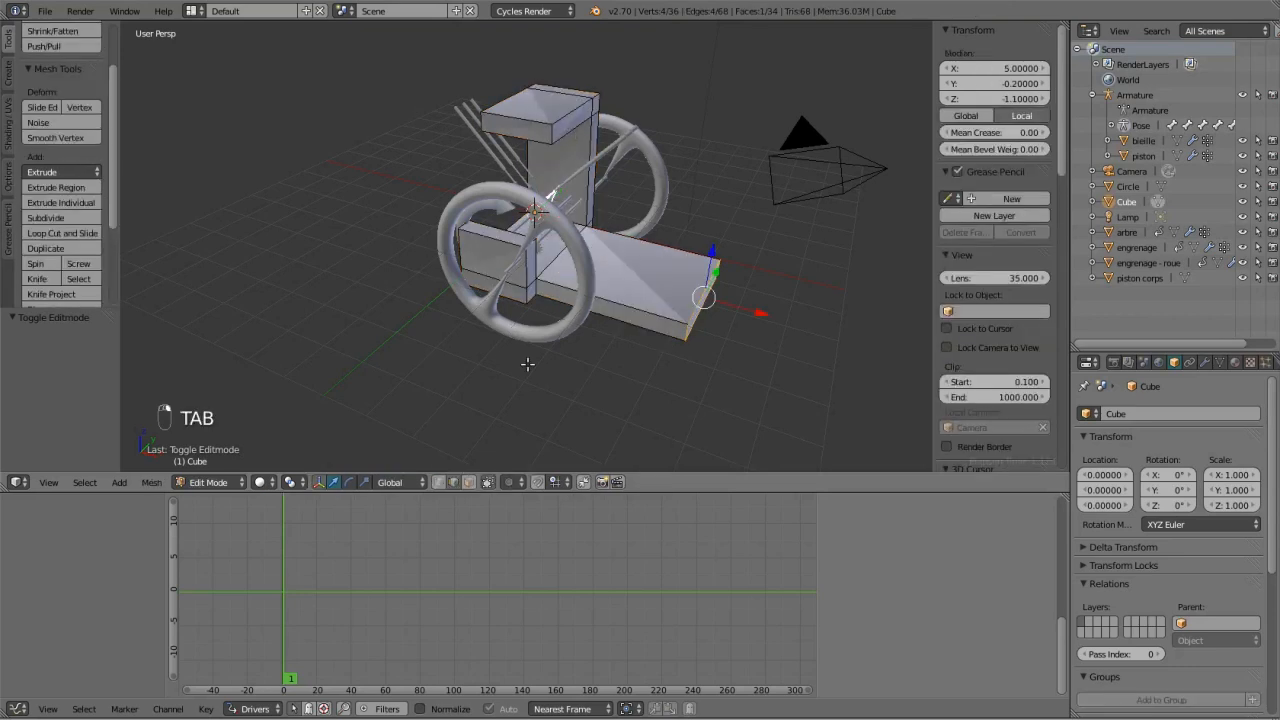
right_click(578, 120)
key("e")
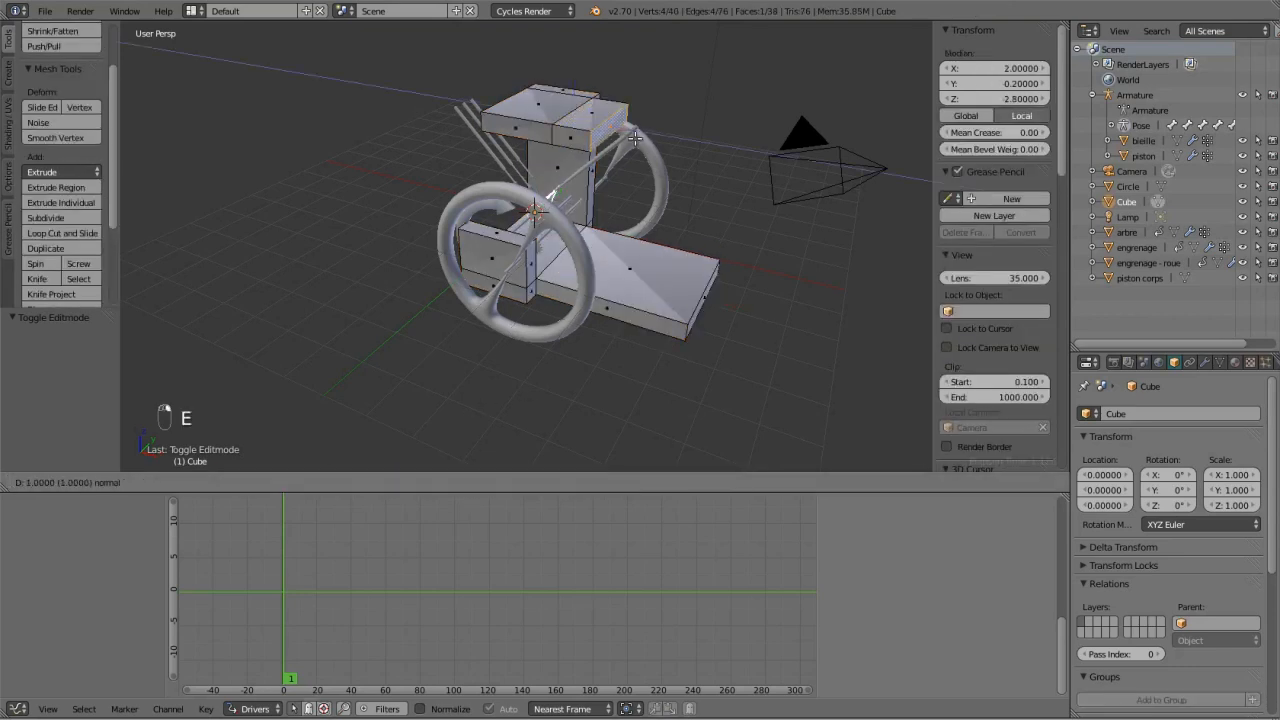
left_click(650, 140)
Extrude the upper slab's opposite end face outward until the block is 8 units long in X, and return to Object Mode.
middle_click_drag(650, 140, 570, 122)
right_click(430, 128)
key("e")
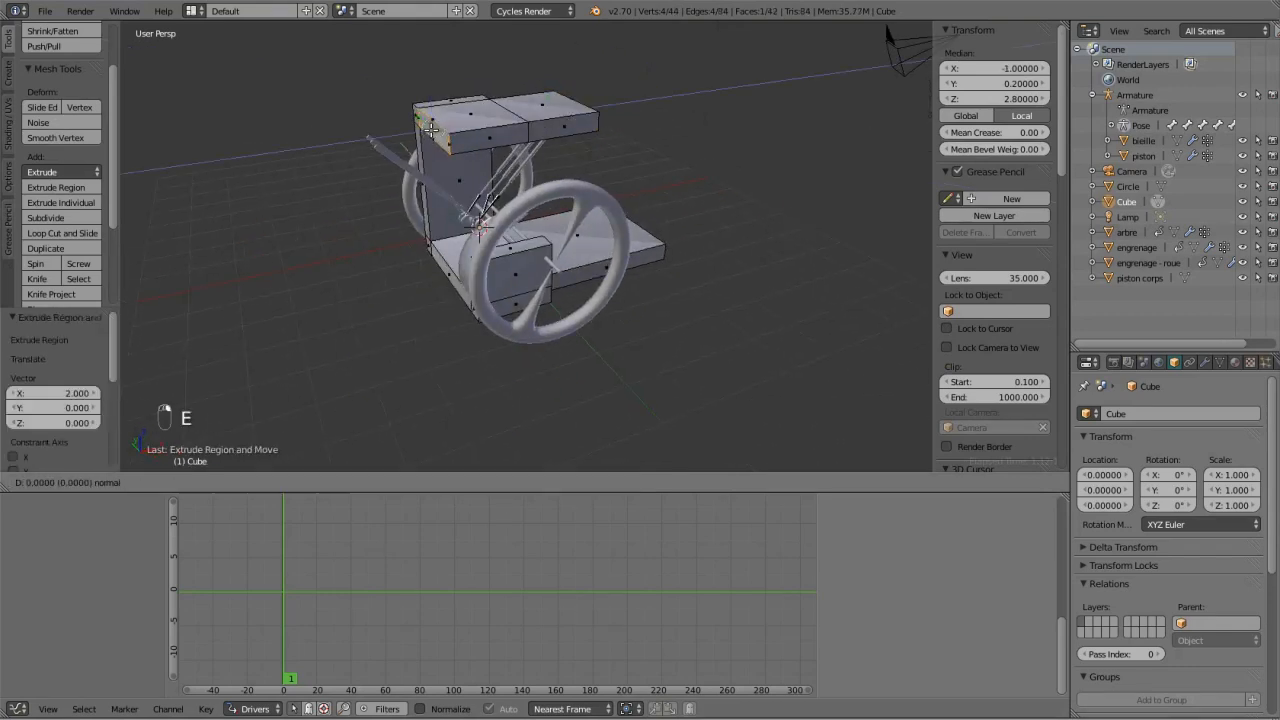
left_click(328, 142)
key("Tab")
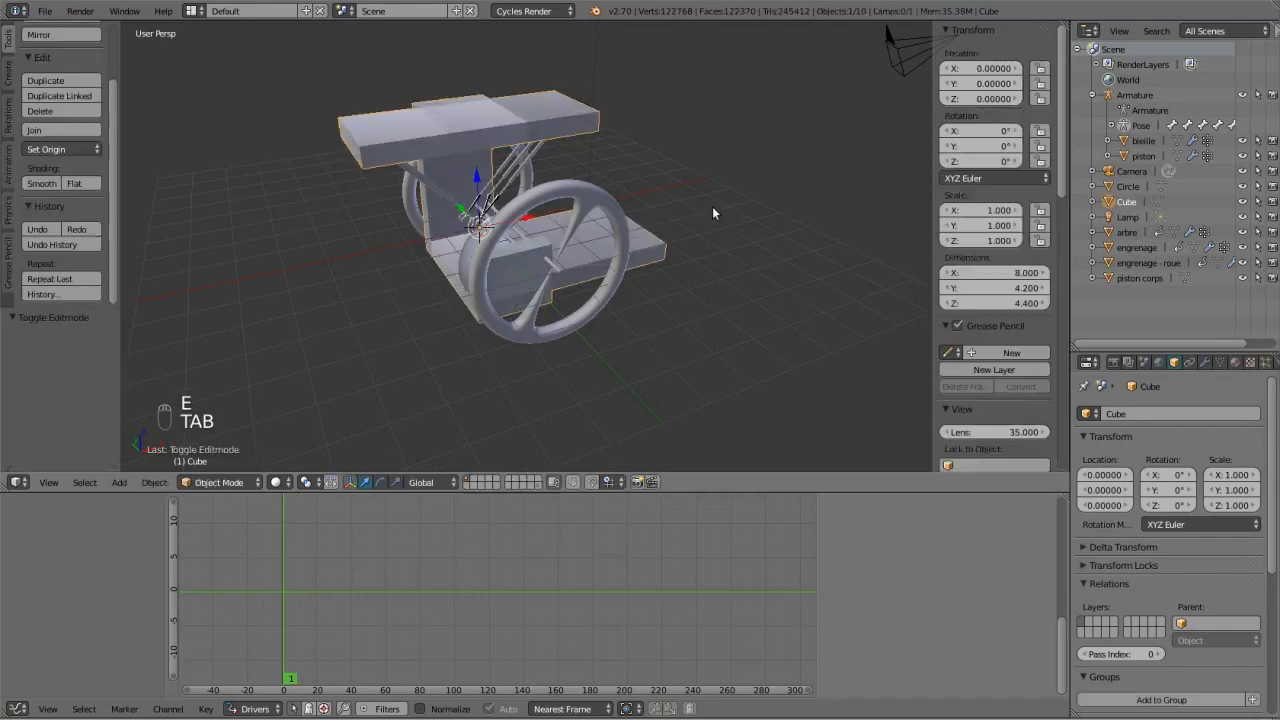
Examine the vehicle from the front, including the wheels, gear shafts and pistons between the block's walls.
middle_click_drag(712, 207, 514, 205)
scroll(532, 282, "up", 4)
scroll(532, 282, "down", 2)
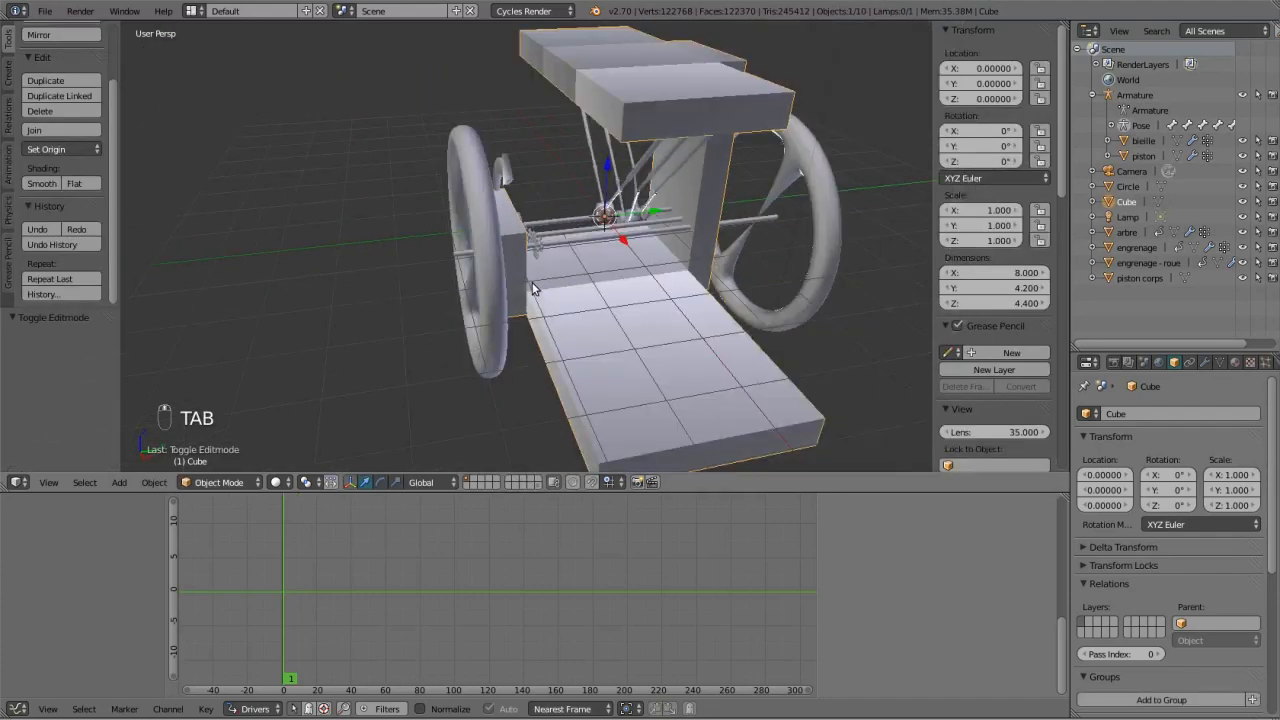
scroll(532, 288, "down", 2)
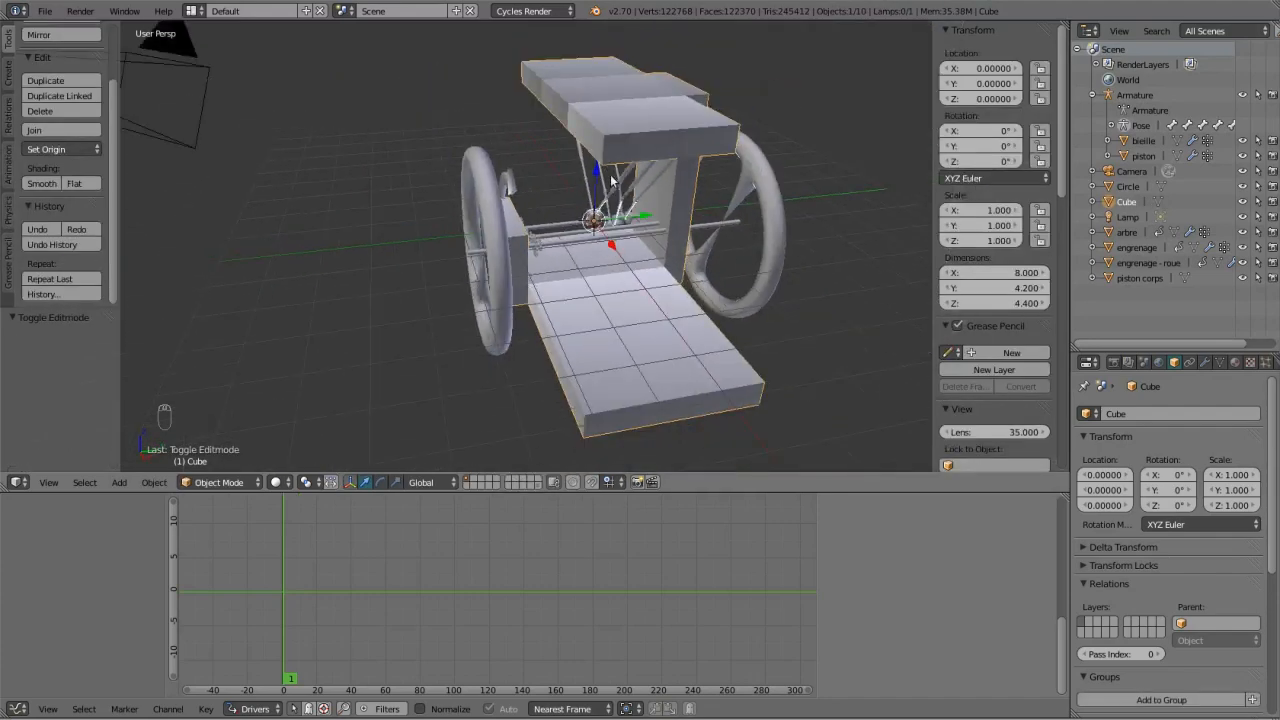
scroll(707, 340, "up", 5)
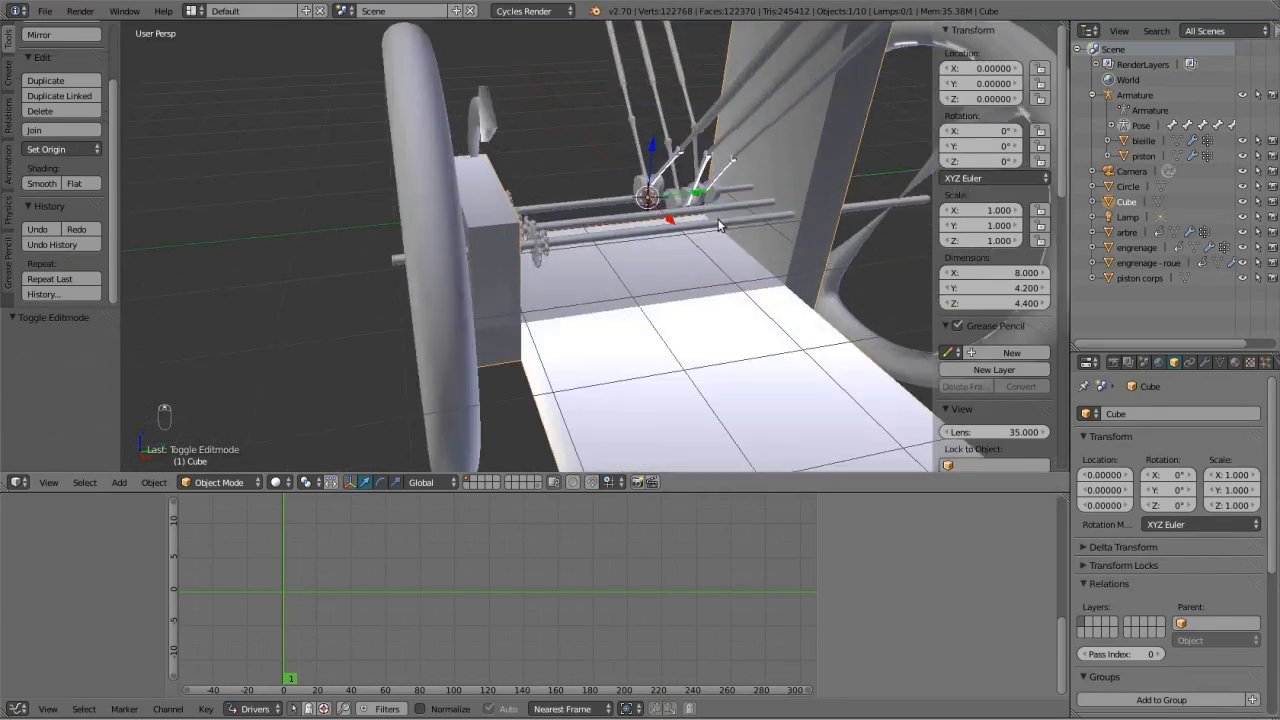
scroll(705, 224, "down", 8)
scroll(543, 218, "up", 4)
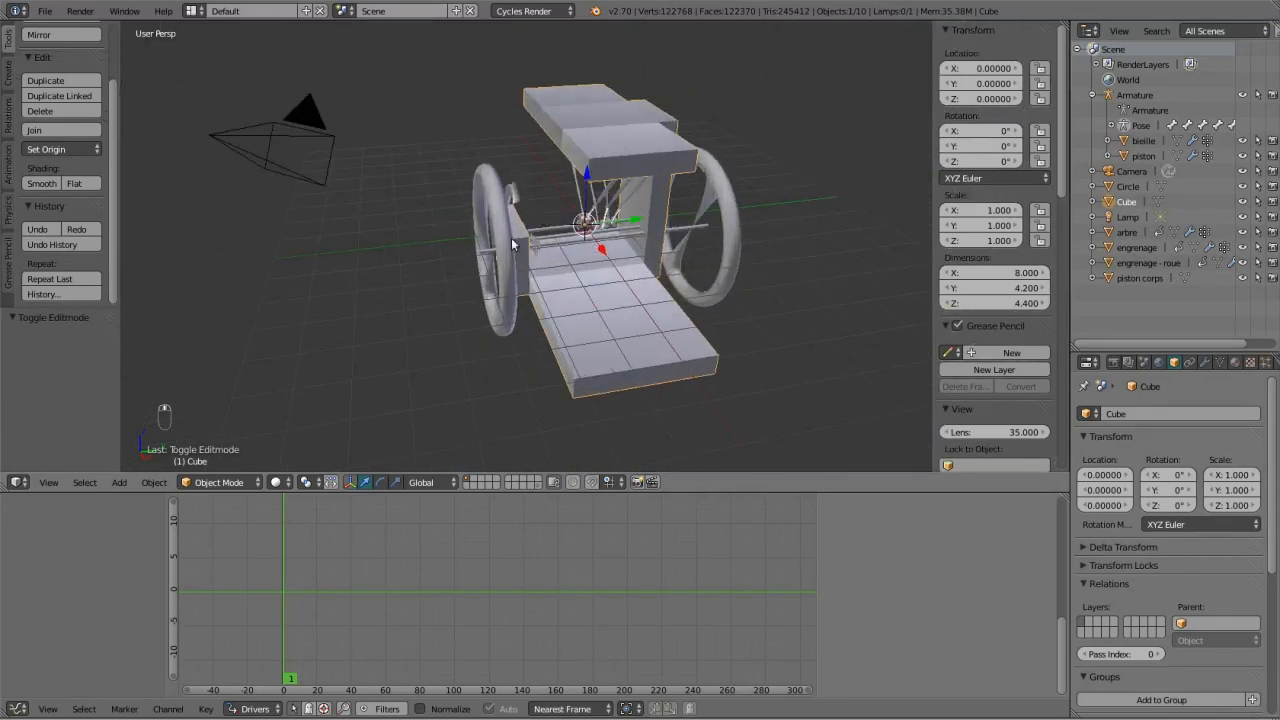
Select only the lamp and delete it from the scene.
key("a")
key("a")
key("a")
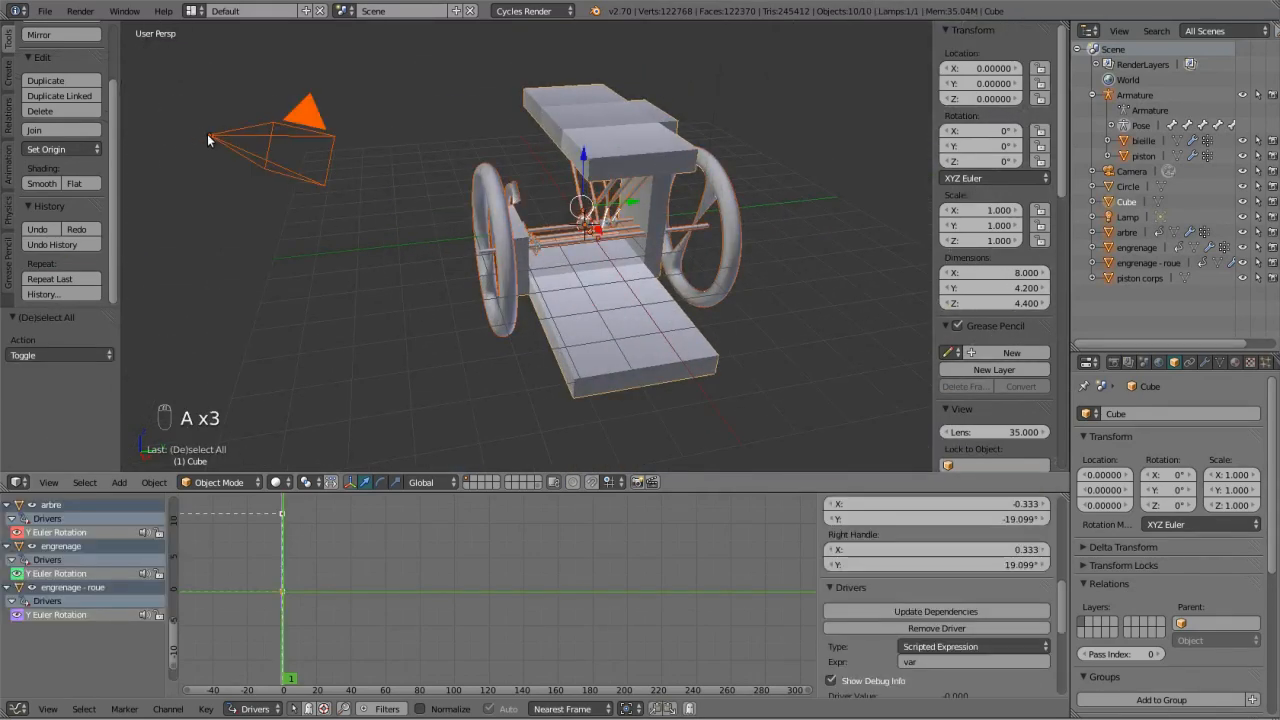
right_click(586, 137)
scroll(600, 125, "down", 3)
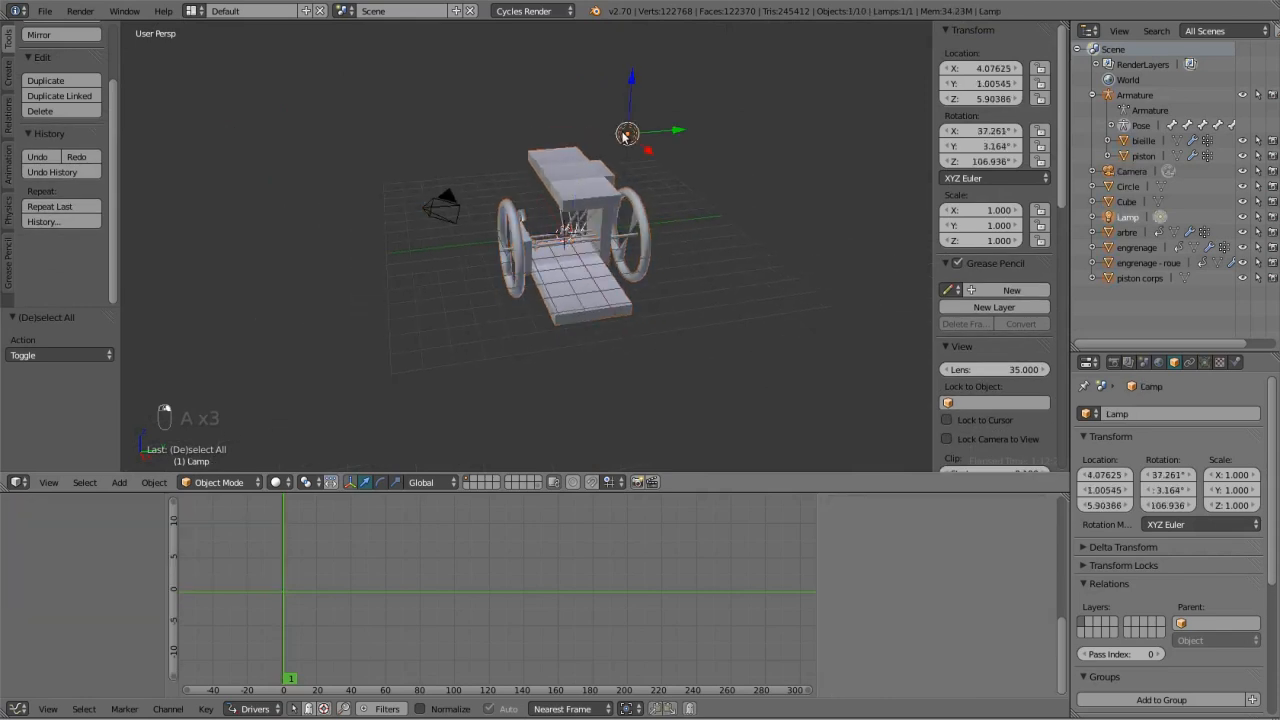
key("Delete")
left_click(605, 134)
Select everything except the camera and Circle, make the supporting block active, and parent the selection to it as Object.
key("a")
key("a")
key("a")
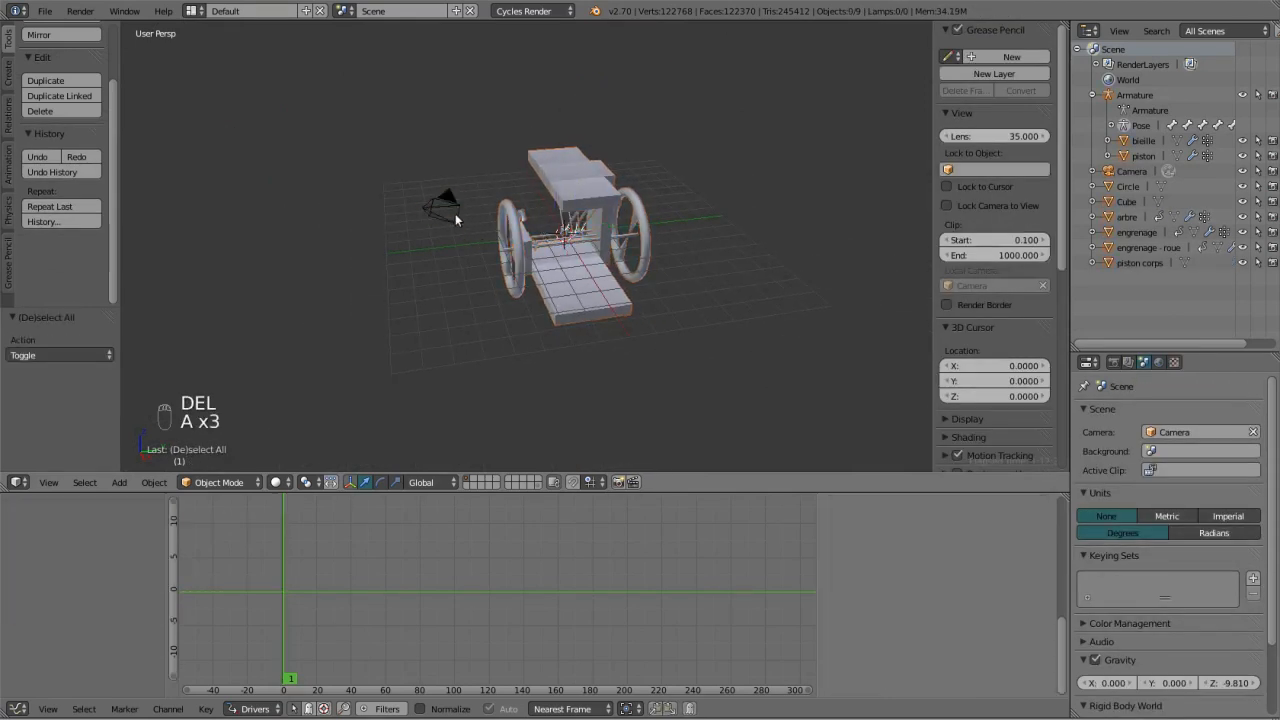
key("a")
right_click(419, 208, "shift")
right_click(422, 207, "shift")
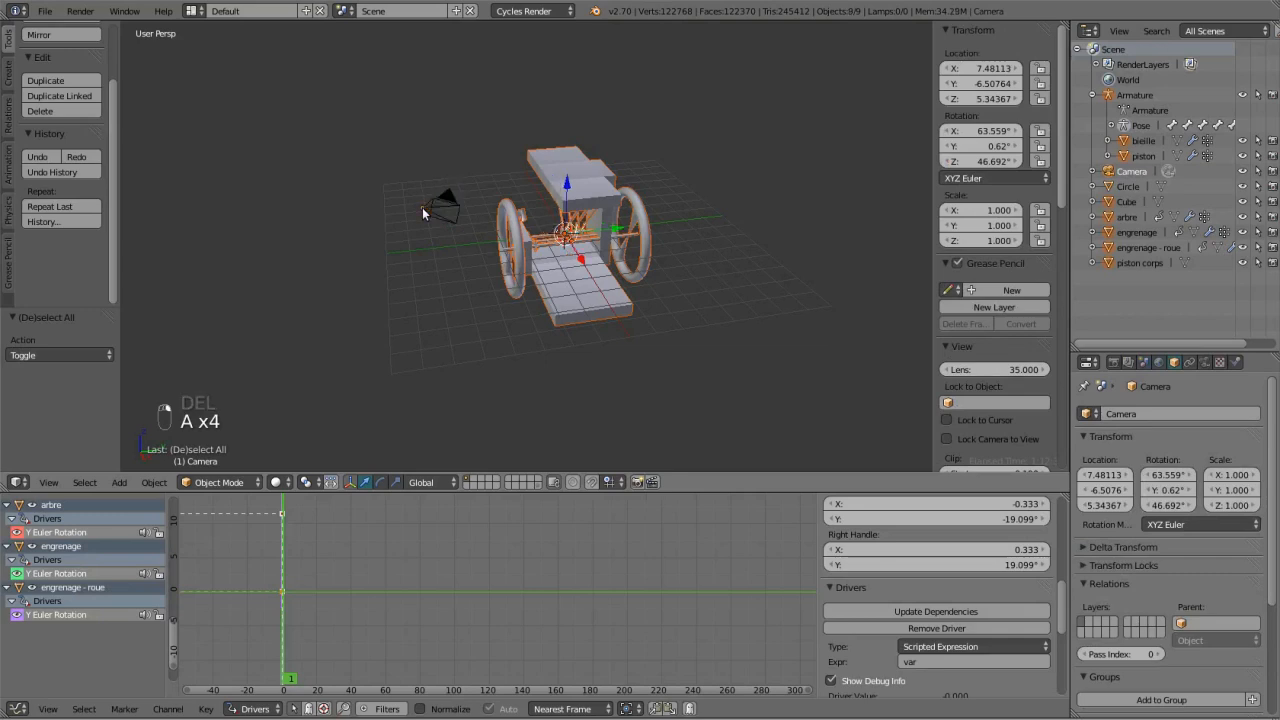
scroll(602, 352, "up", 2)
right_click(602, 352, "shift")
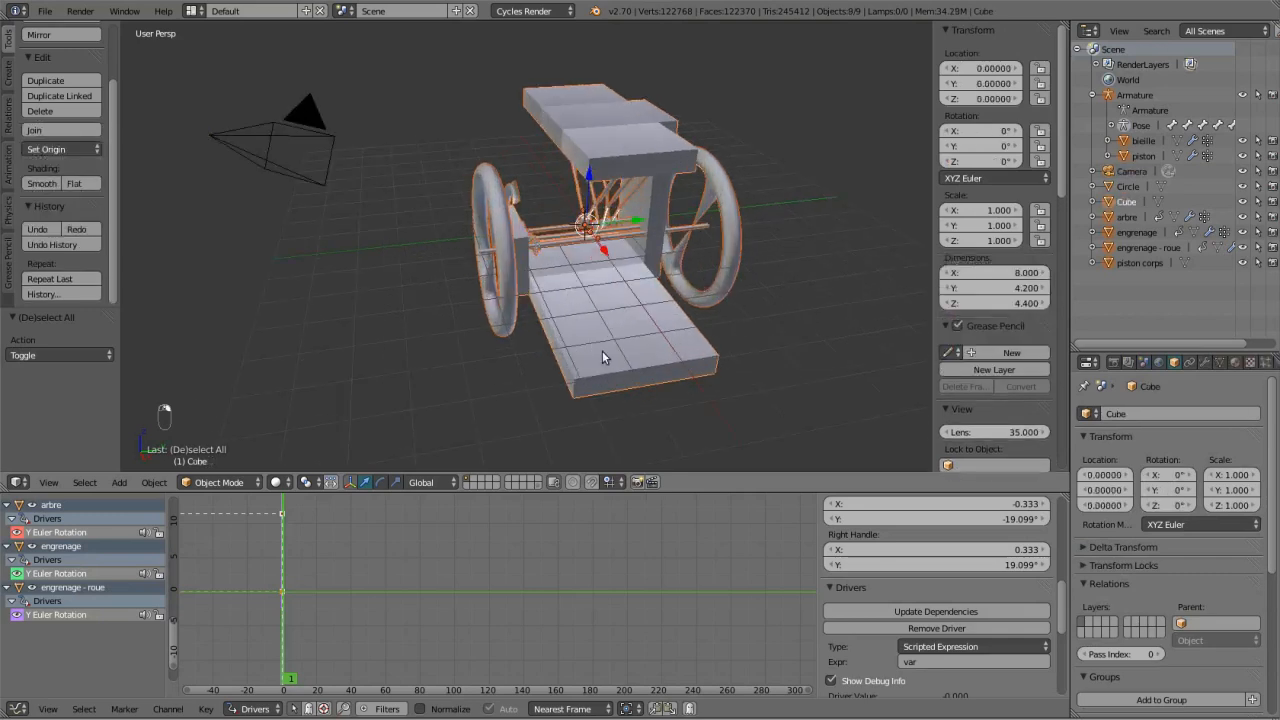
key("ctrl+p")
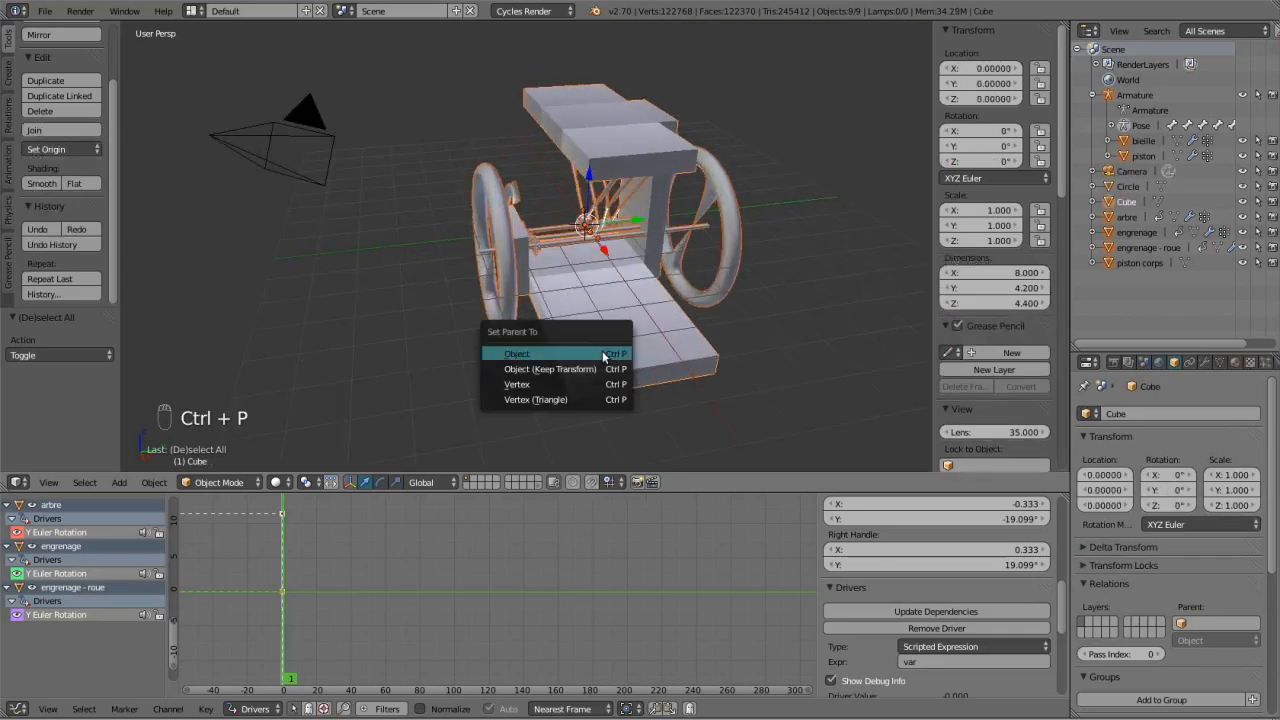
left_click(602, 351)
Select only the supporting block and try moving it along X to check that the parented parts follow.
right_click(602, 352)
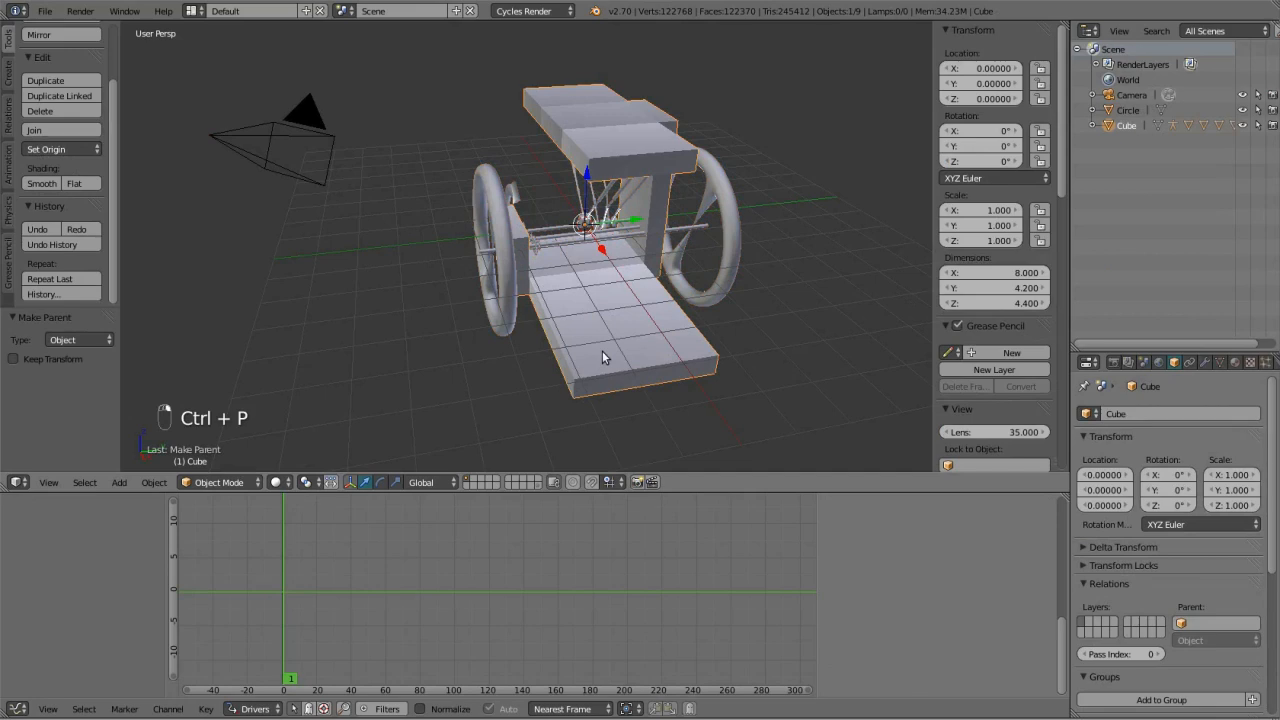
key("g")
key("x")
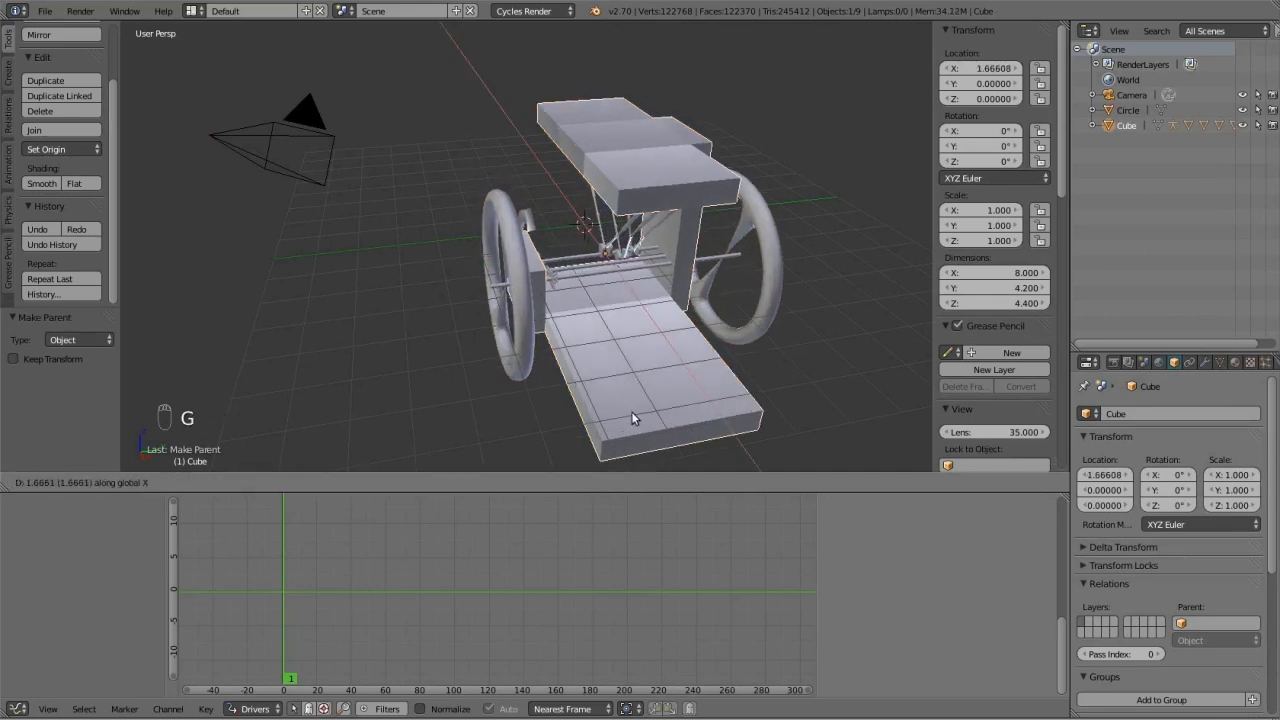
right_click(589, 328)
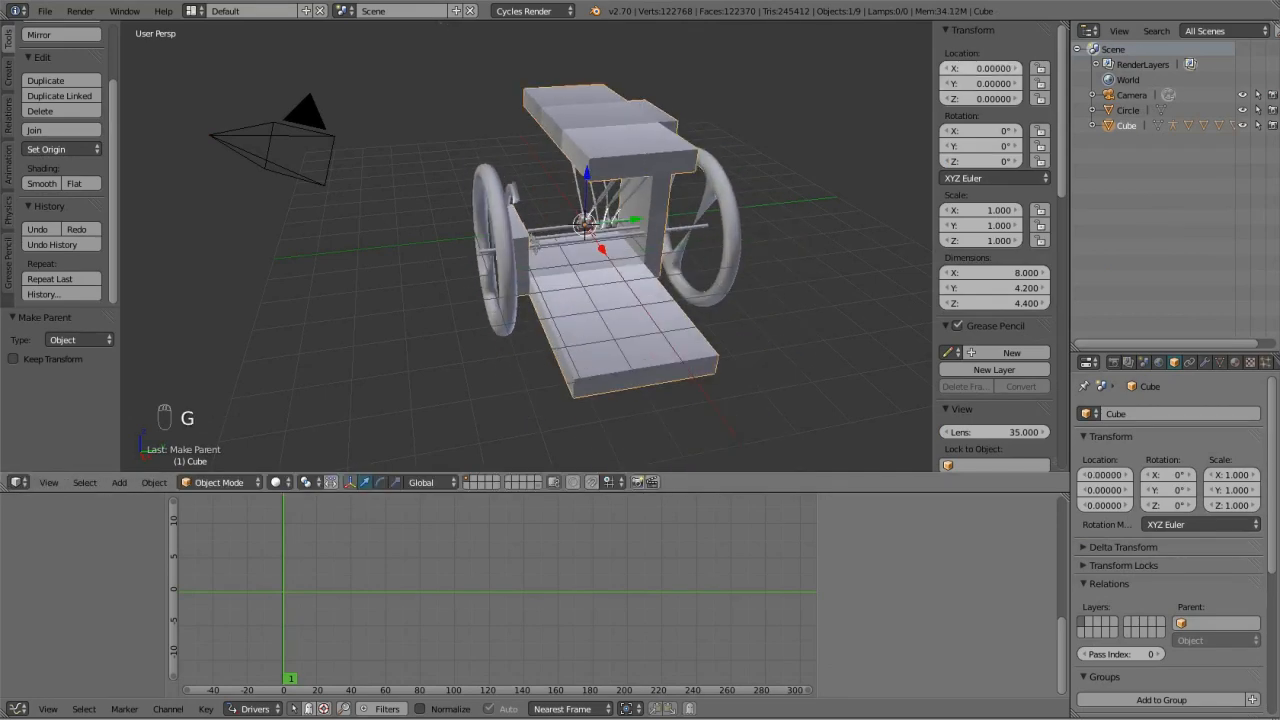
Add a single driver to the supporting block's X location, with its variable reading the Y Rotation of engrenage - roue.
right_click(971, 70)
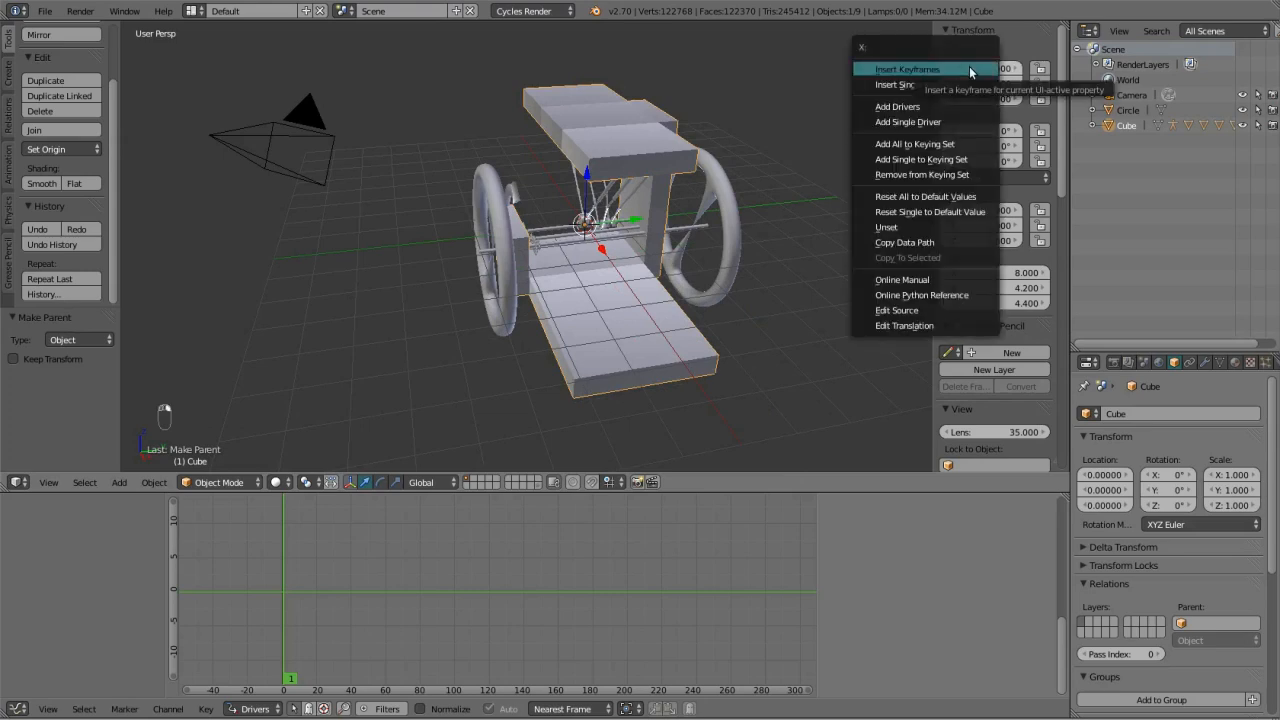
left_click(945, 121)
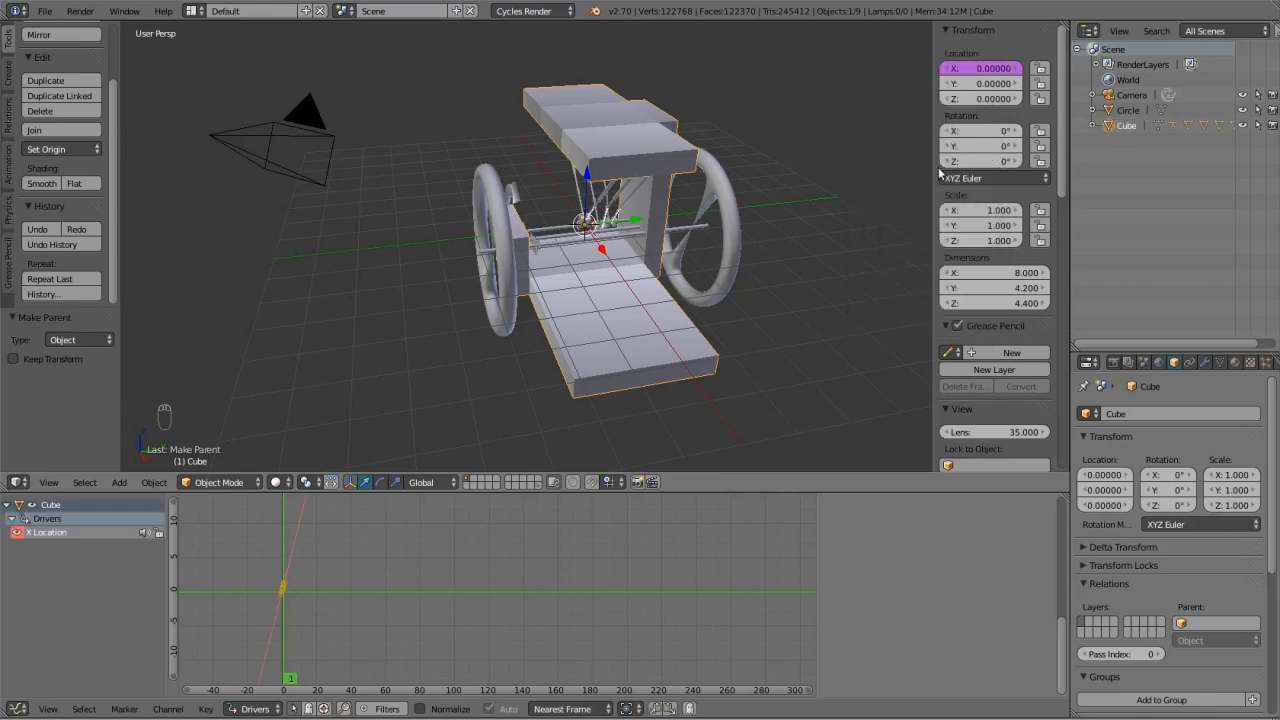
key("n")
scroll(937, 600, "down", 5)
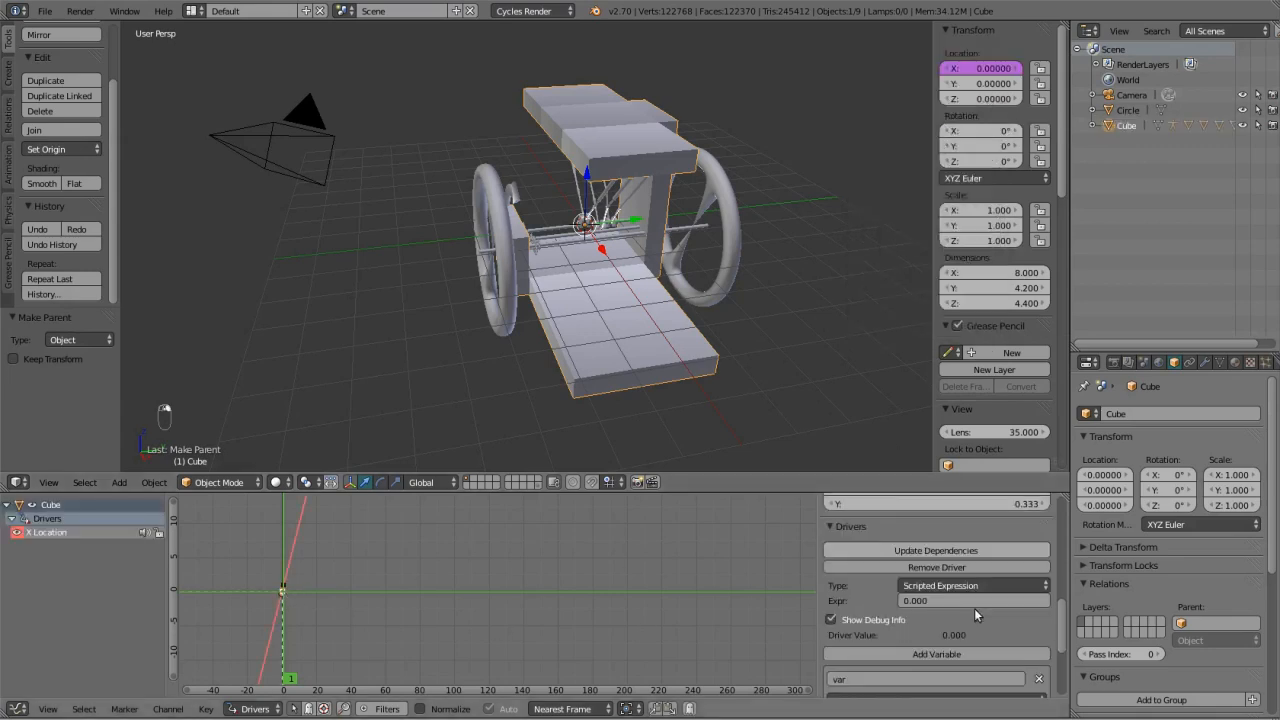
left_click(955, 578)
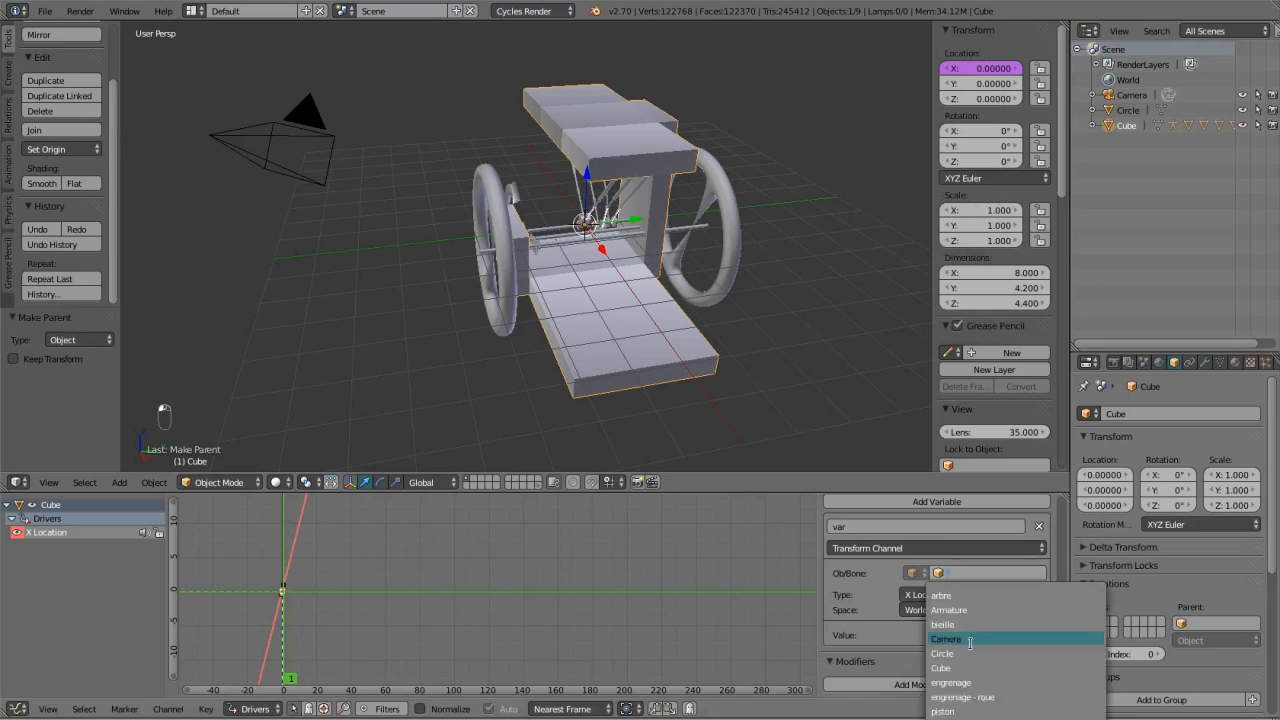
left_click(965, 697)
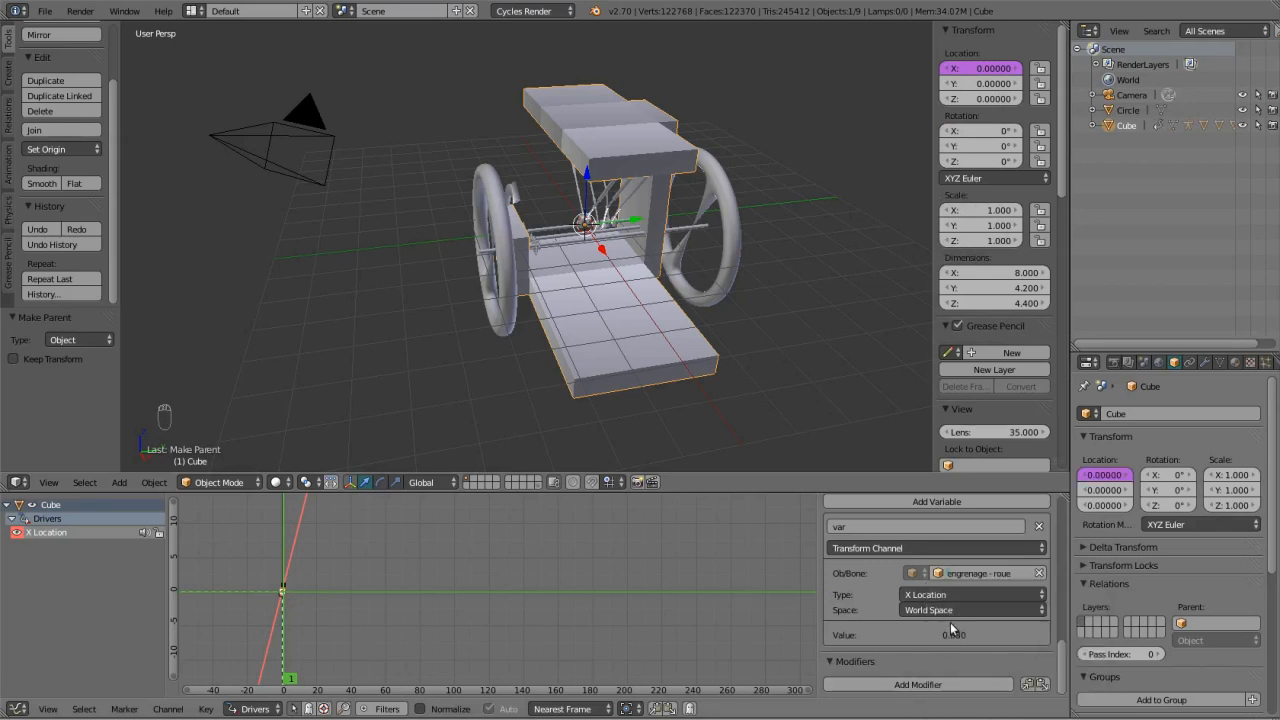
left_click(950, 595)
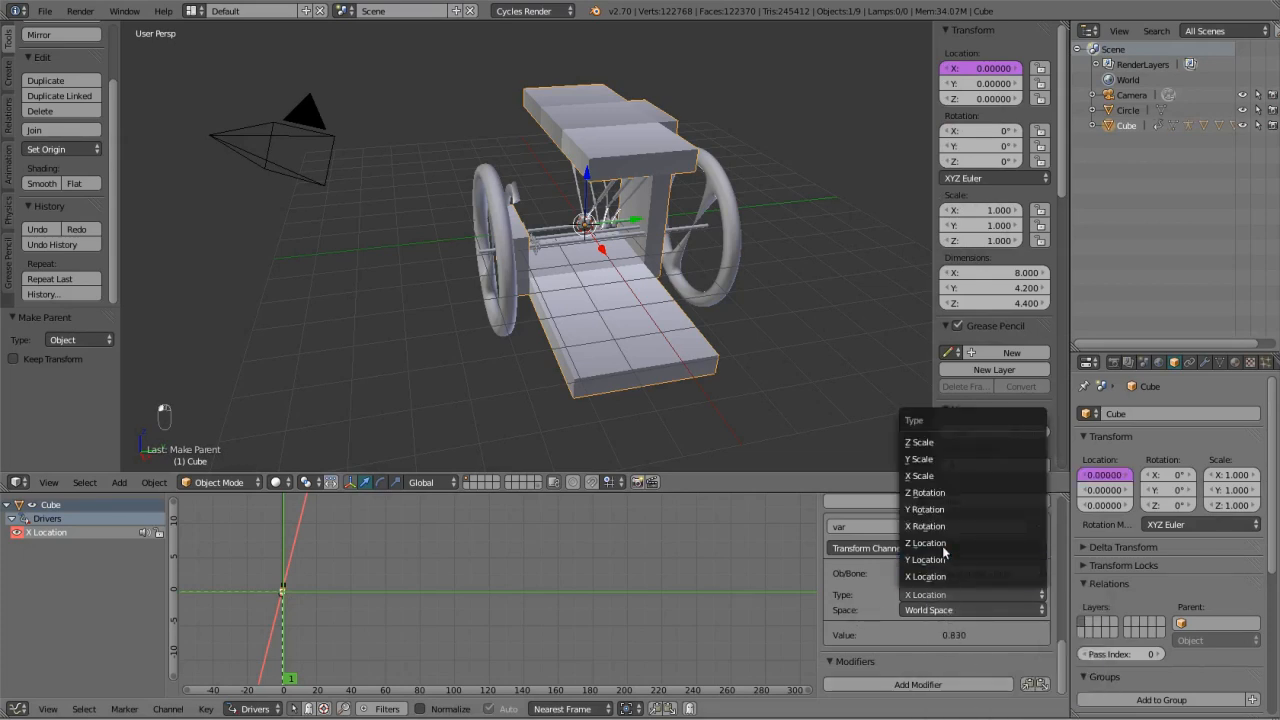
left_click(926, 509)
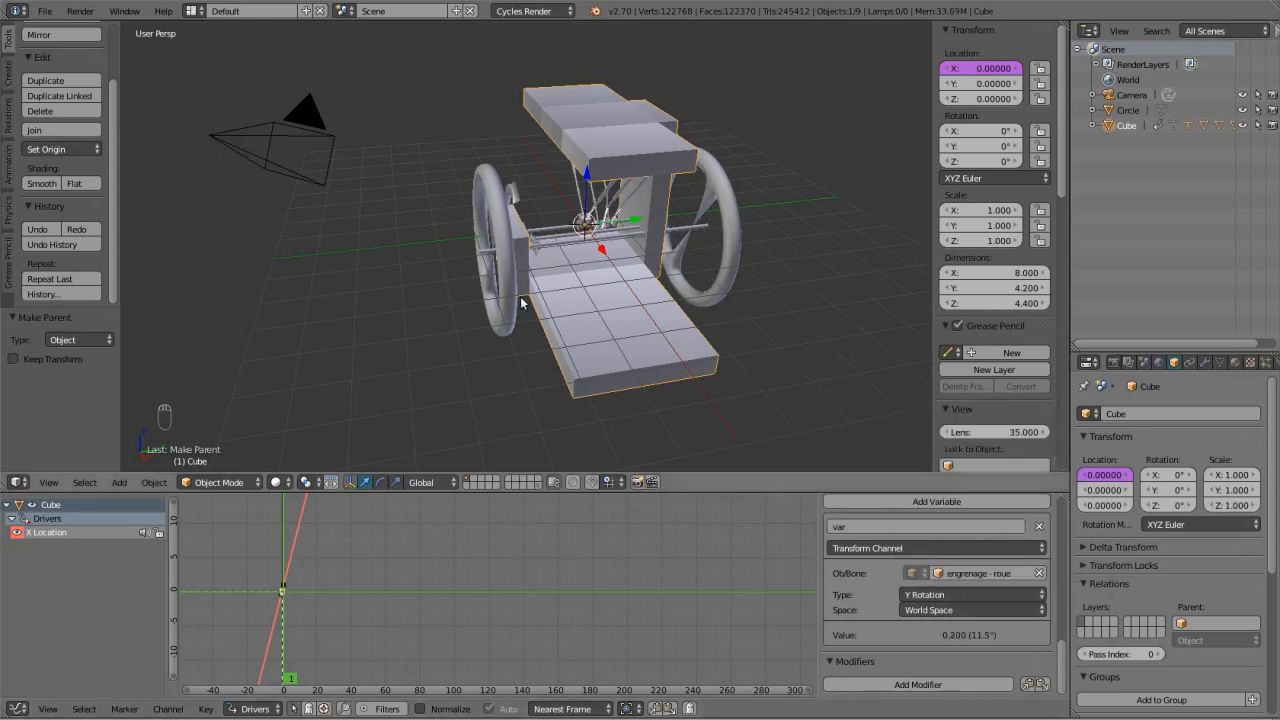
In front wireframe view, set the expression of the supporting block's X Location driver to 2.3*var.
key("KP_1")
scroll(555, 350, "up", 4)
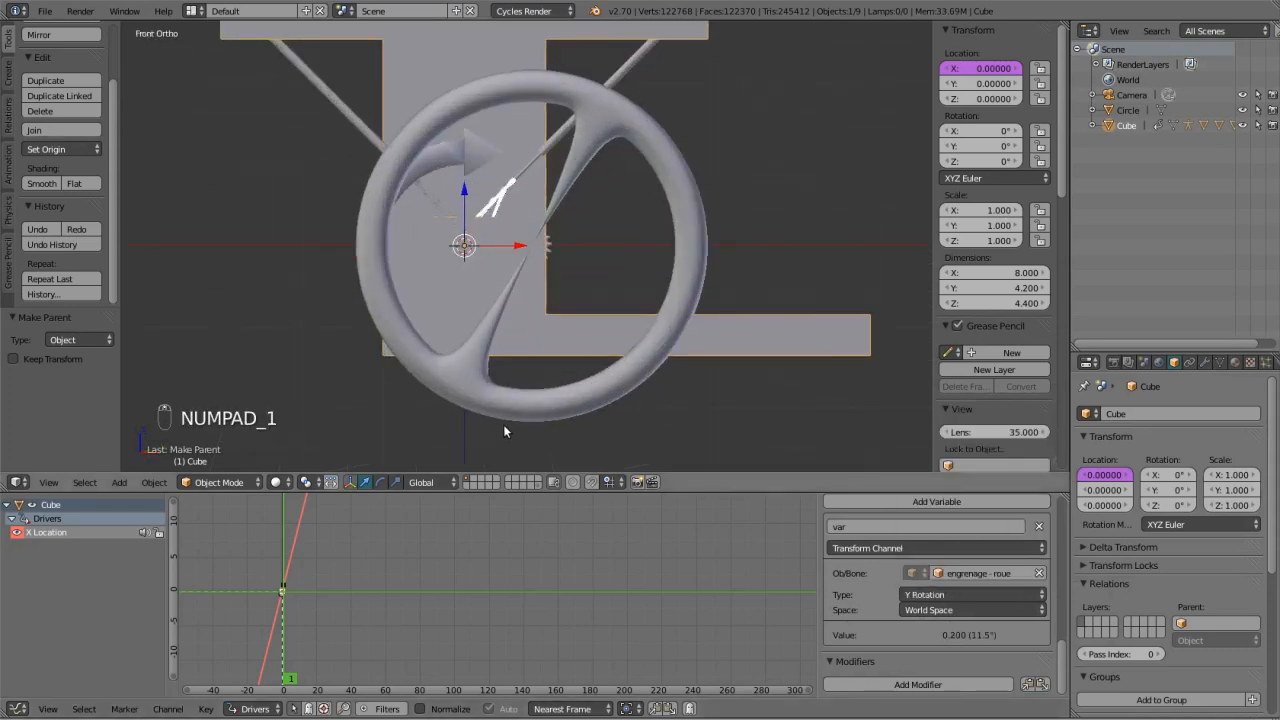
key("z")
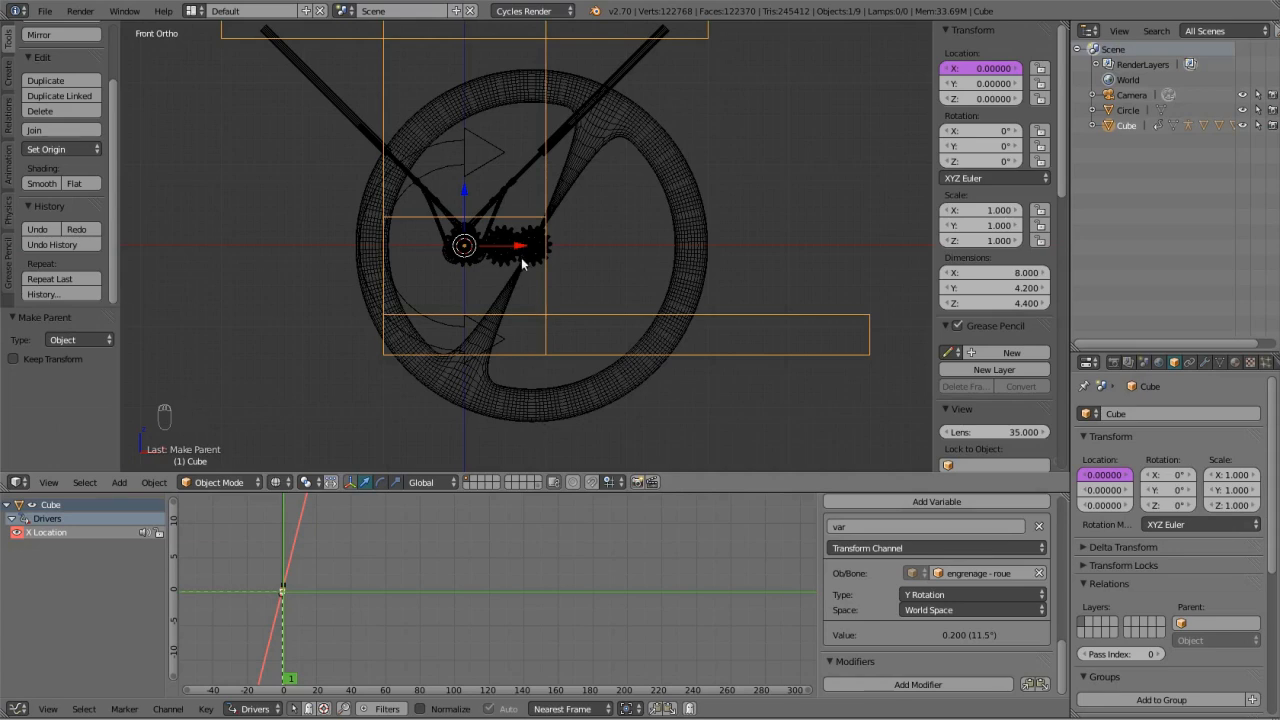
scroll(525, 275, "up", 2)
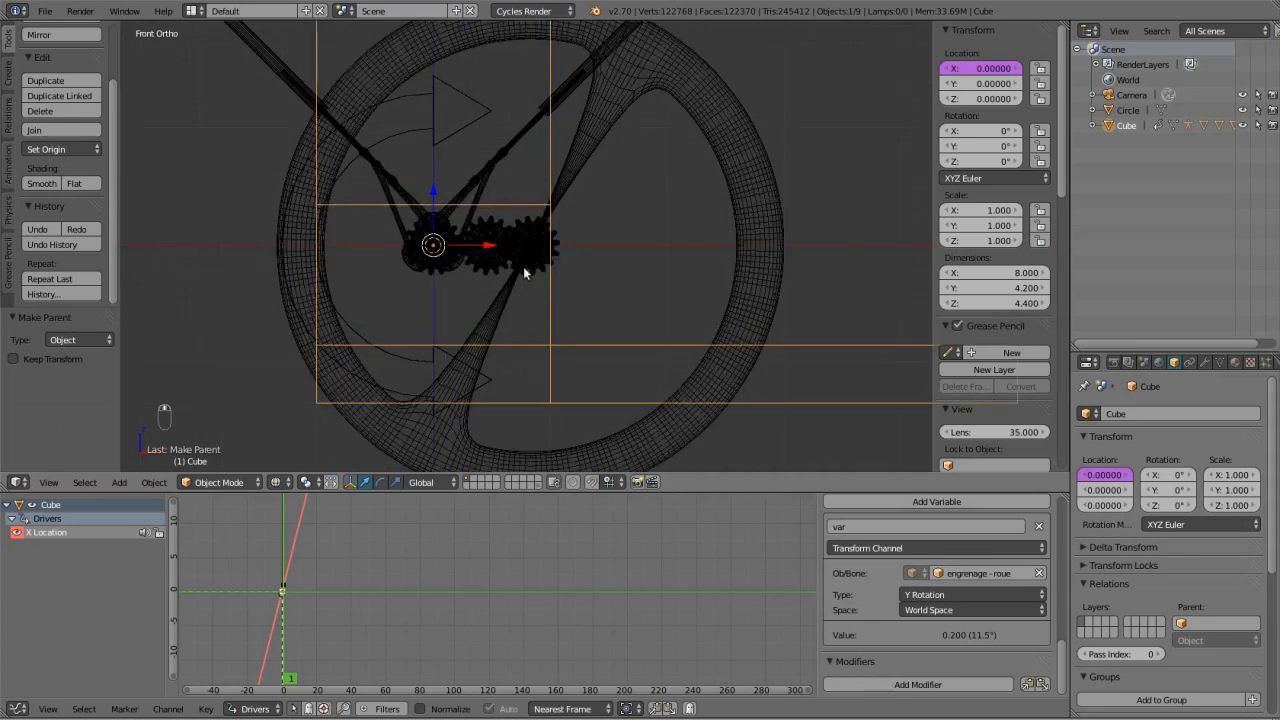
scroll(523, 266, "down", 3, "shift")
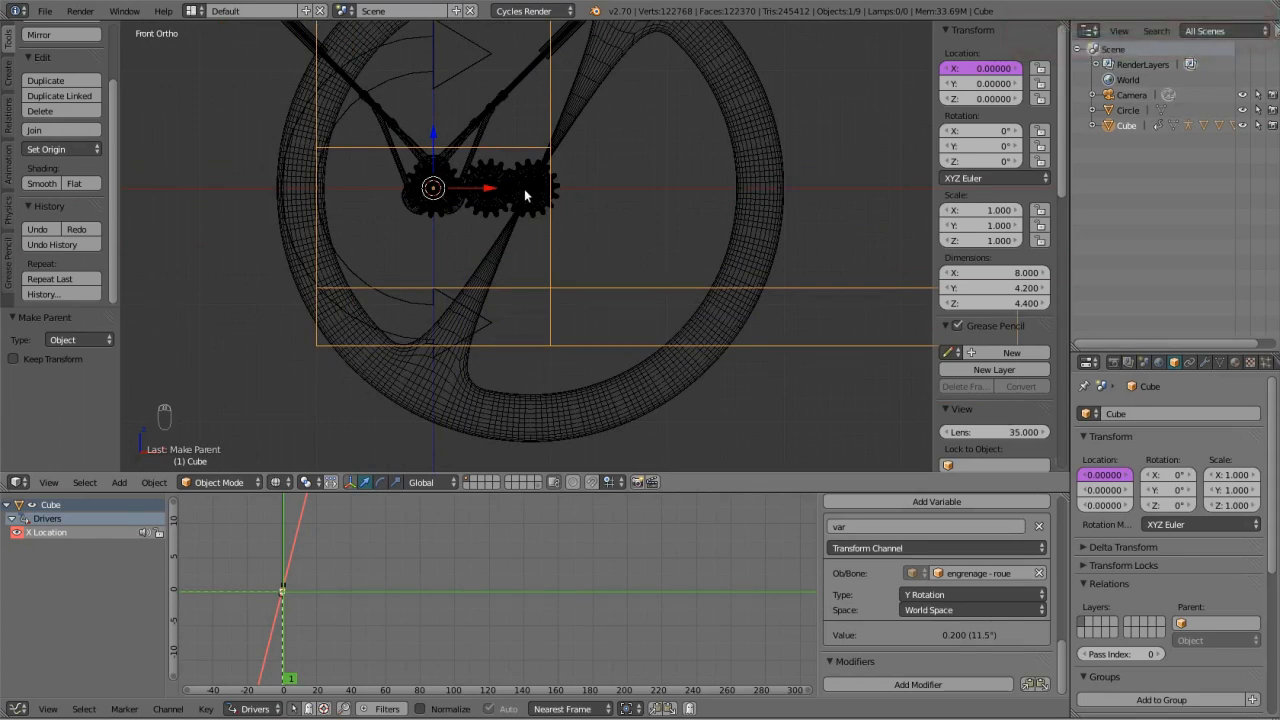
scroll(557, 265, "down", 2)
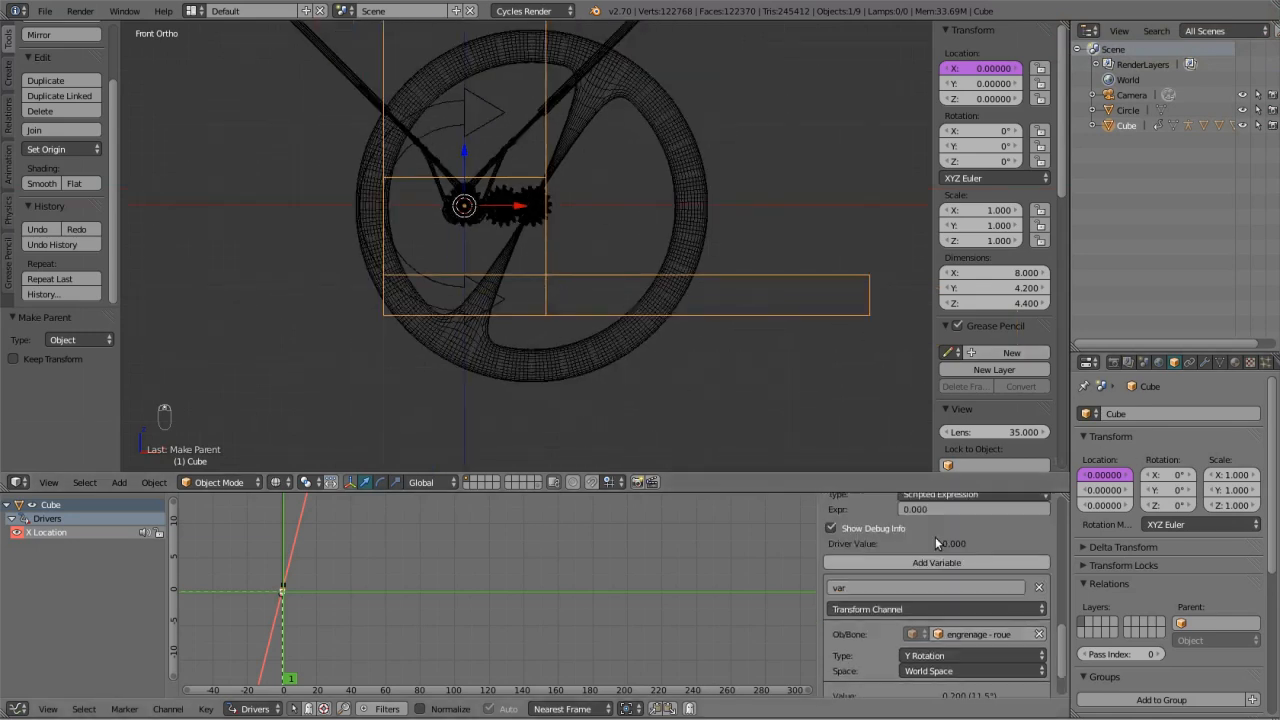
scroll(955, 537, "up", 3)
left_click(949, 572)
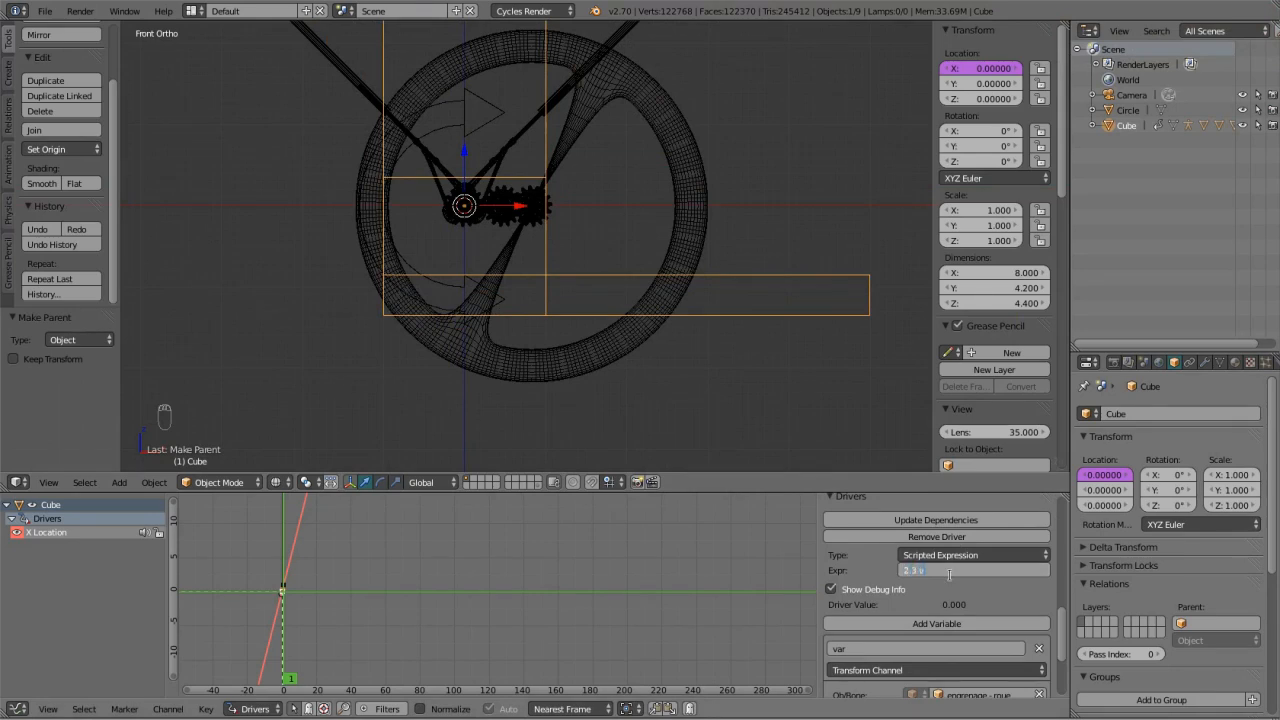
key("Left")
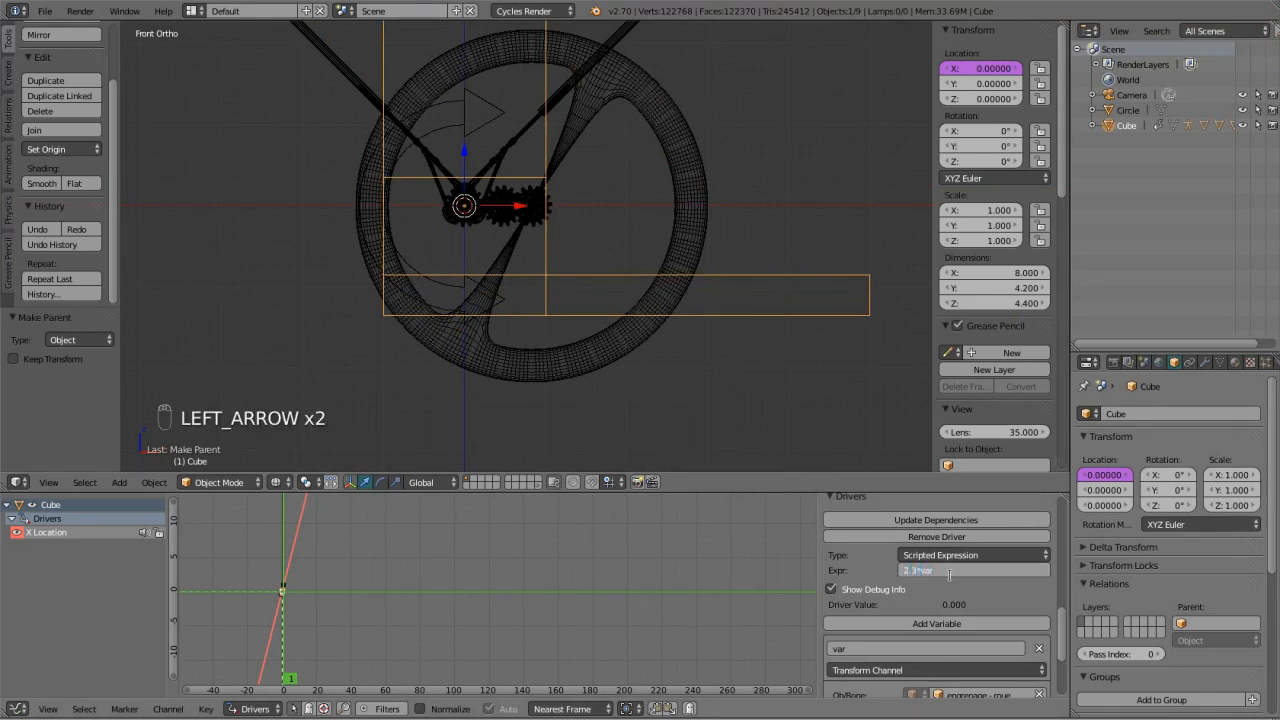
key("Return")
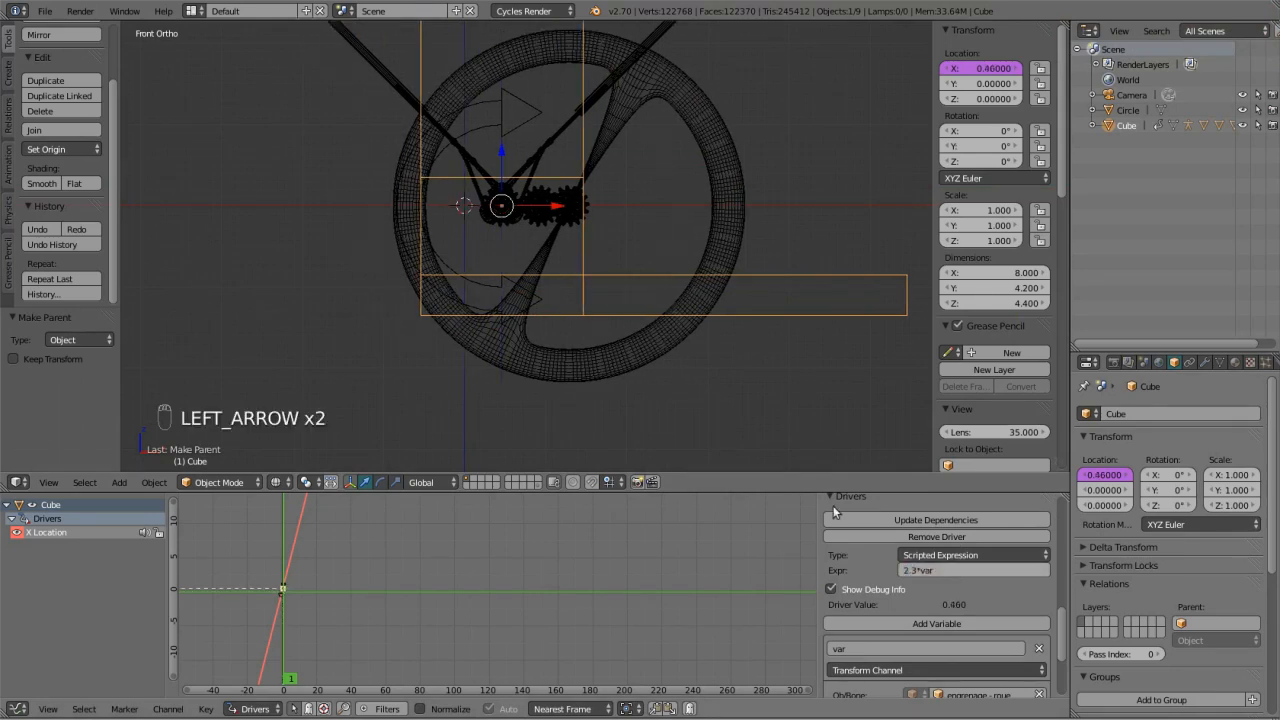
Try rotating the arbre maitre bone freely and around Y to test the vehicle's forward movement, and clear its pose rotation.
right_click(480, 287)
key("r")
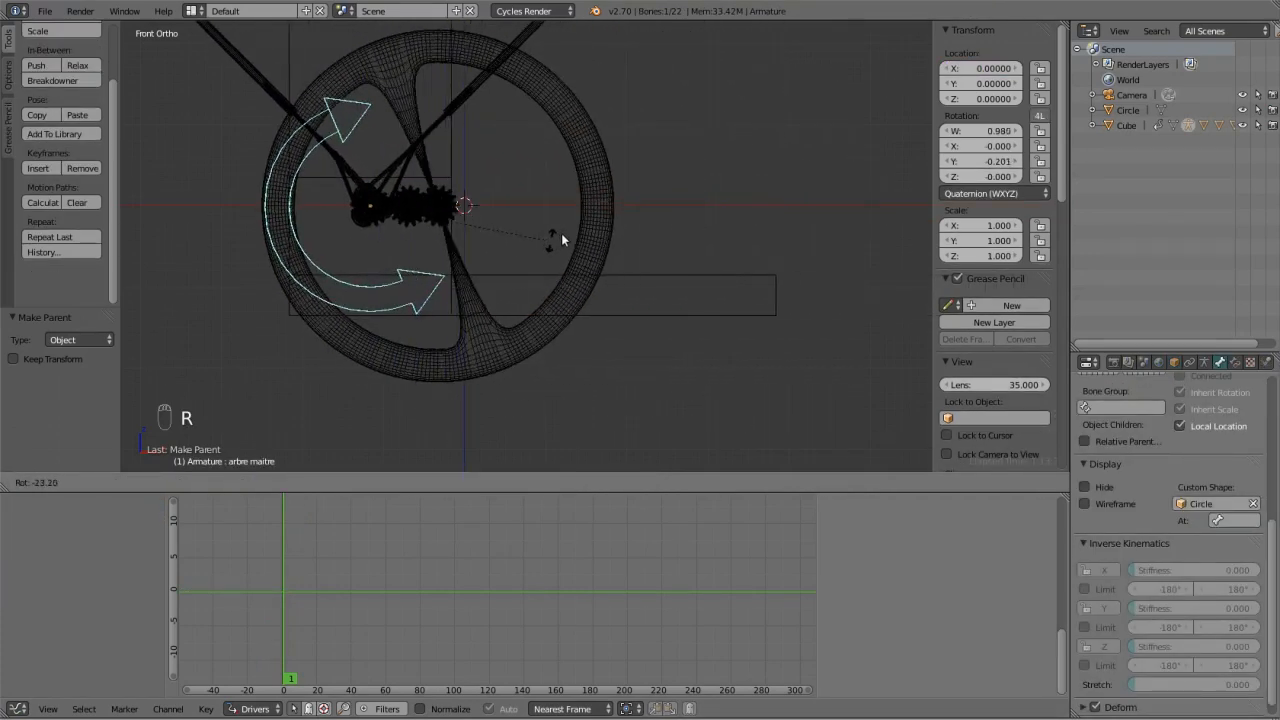
right_click(565, 207)
scroll(447, 311, "down", 5)
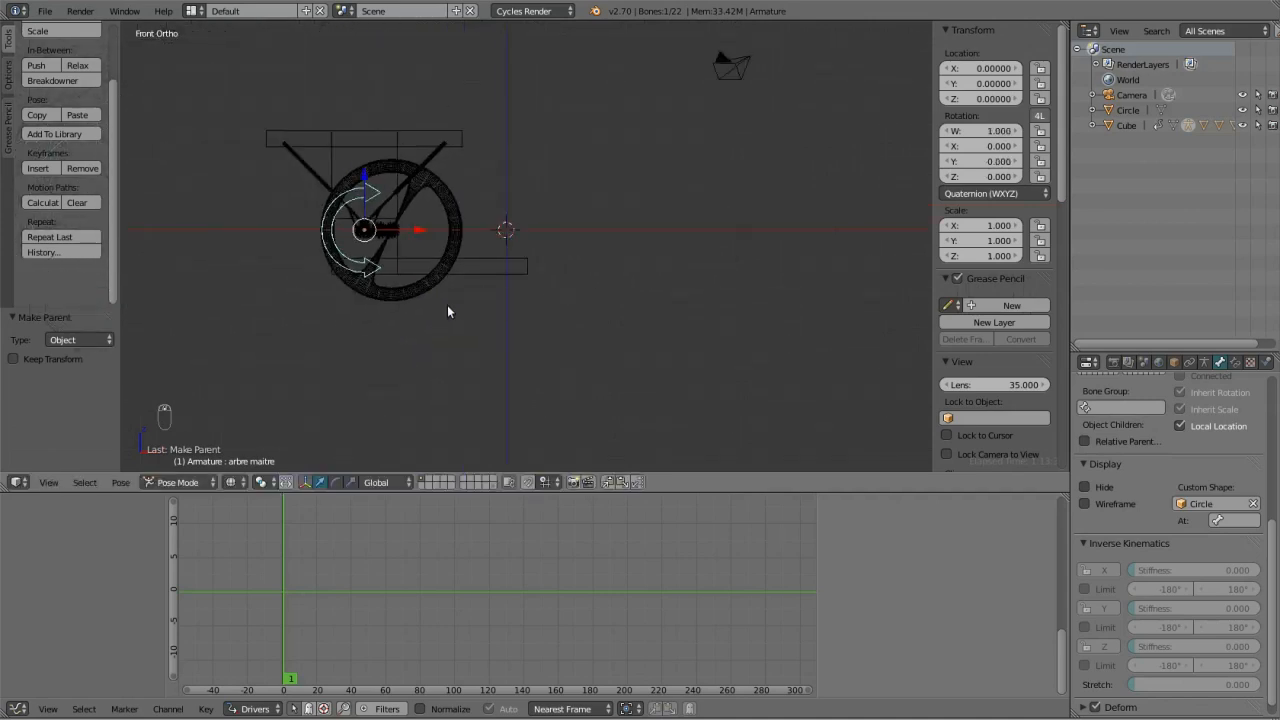
key("z")
middle_click_drag(566, 298, 441, 254)
key("r")
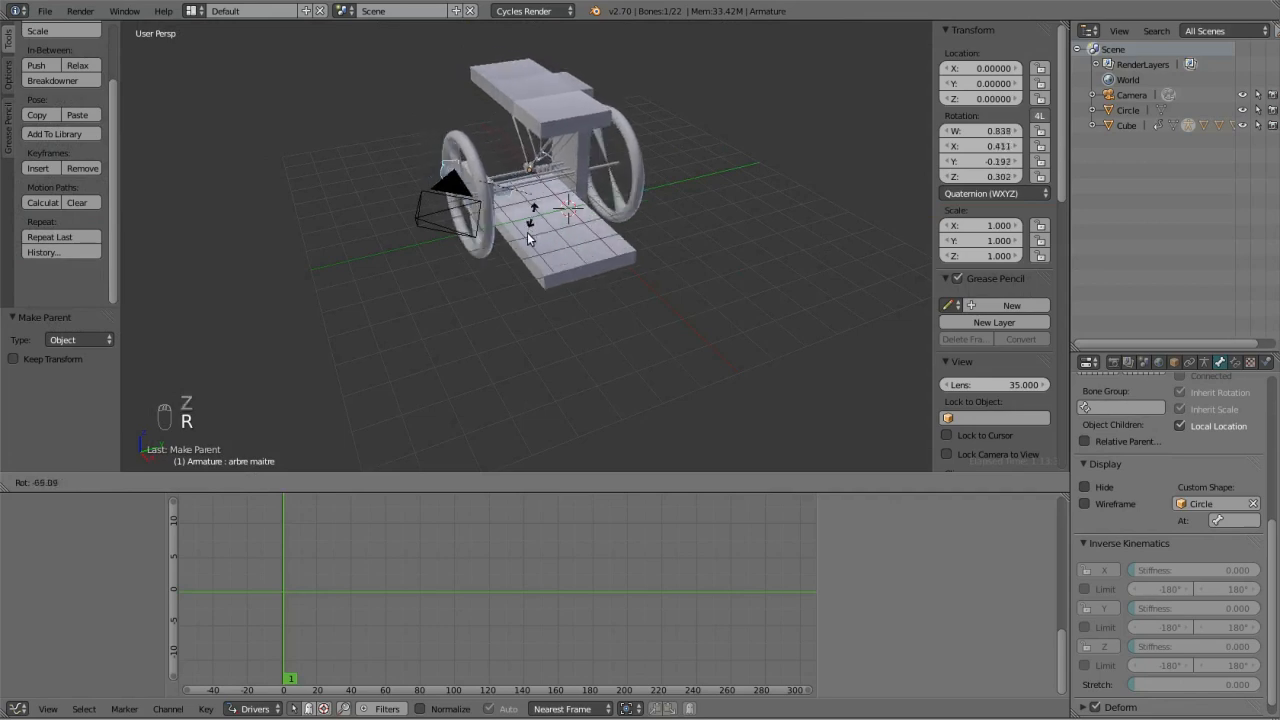
key("y")
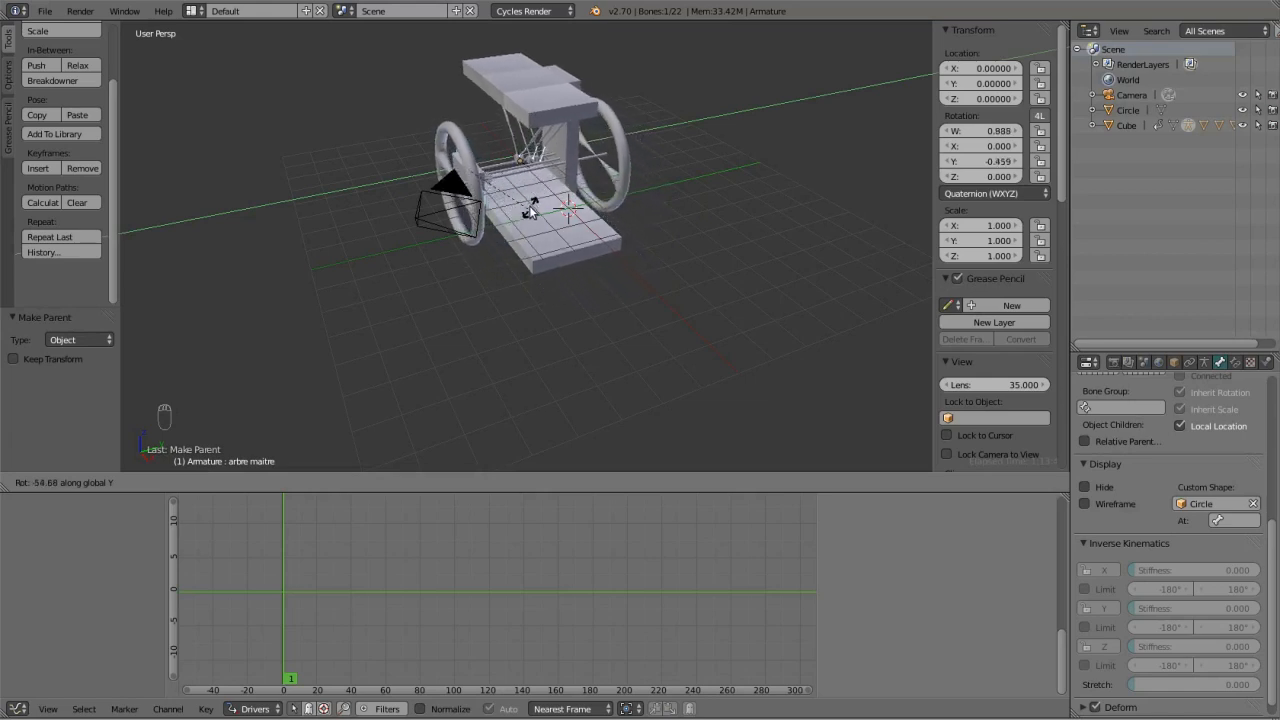
key("Escape")
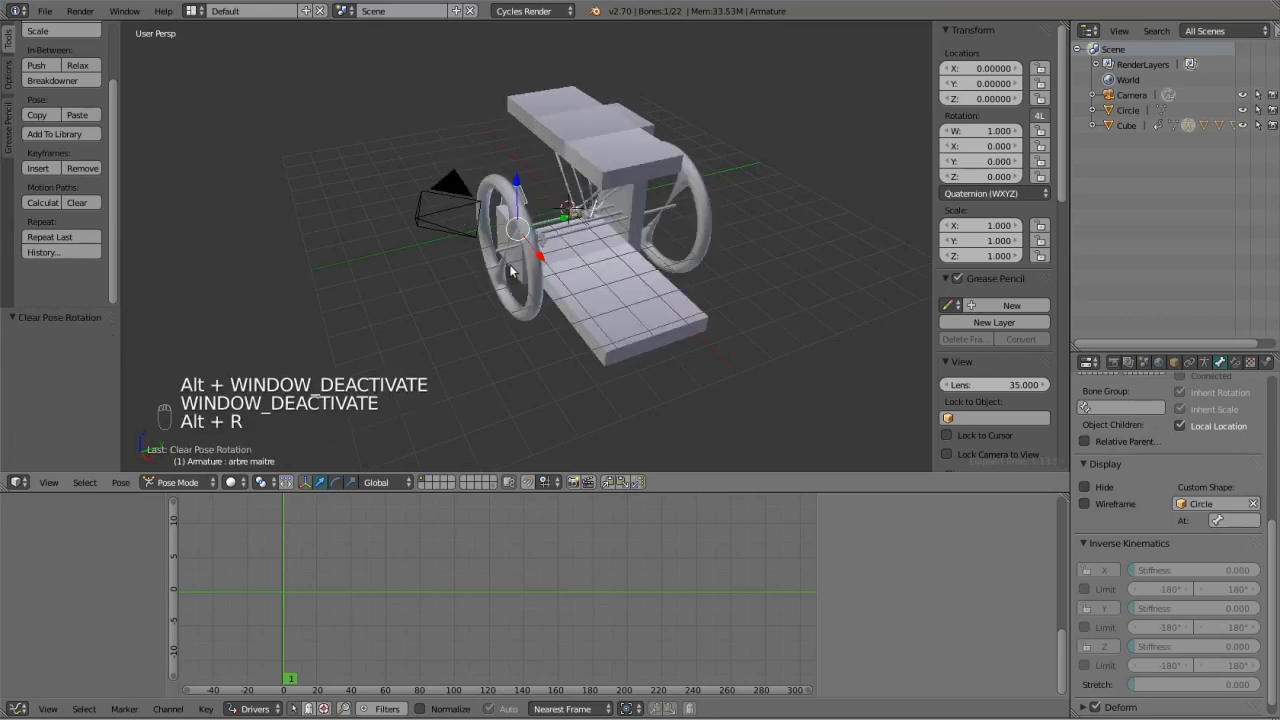
Check the wheel's lower rim from the front, and set the supporting block's X Location driver expression to 2.2*var.
scroll(513, 299, "up", 3)
middle_click_drag(513, 299, 631, 263)
key("KP_1")
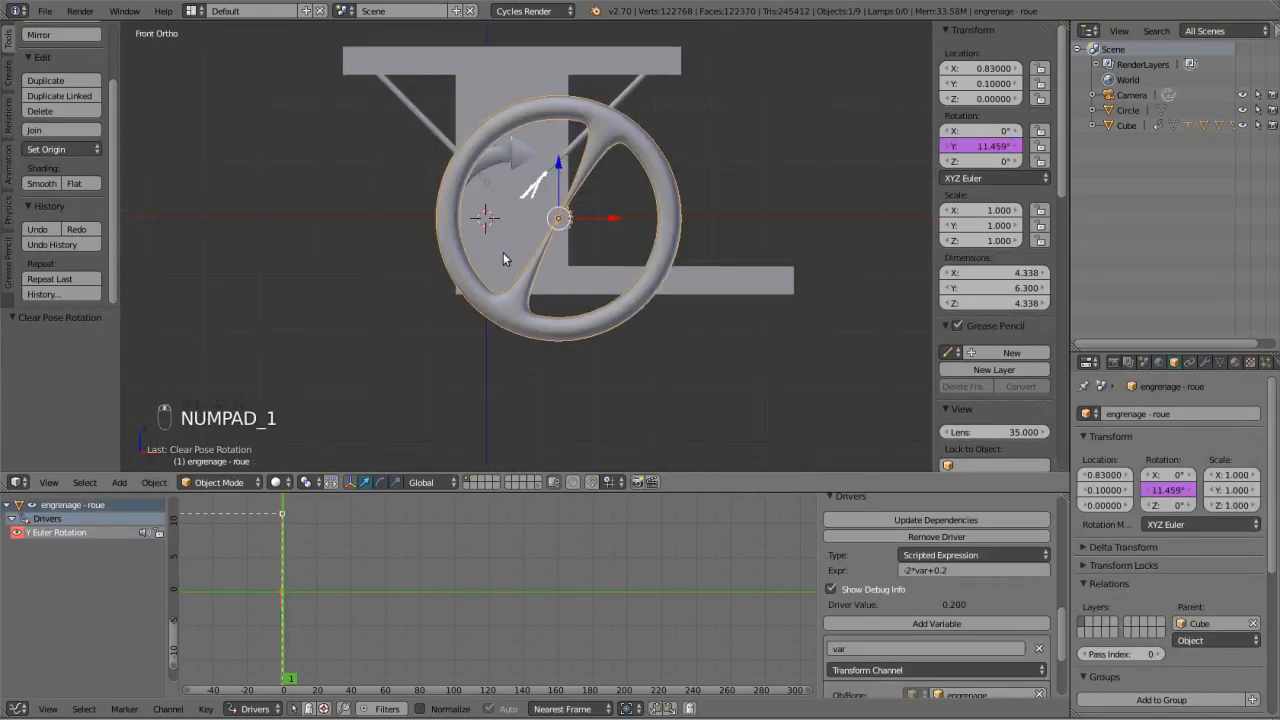
scroll(503, 253, "up", 4)
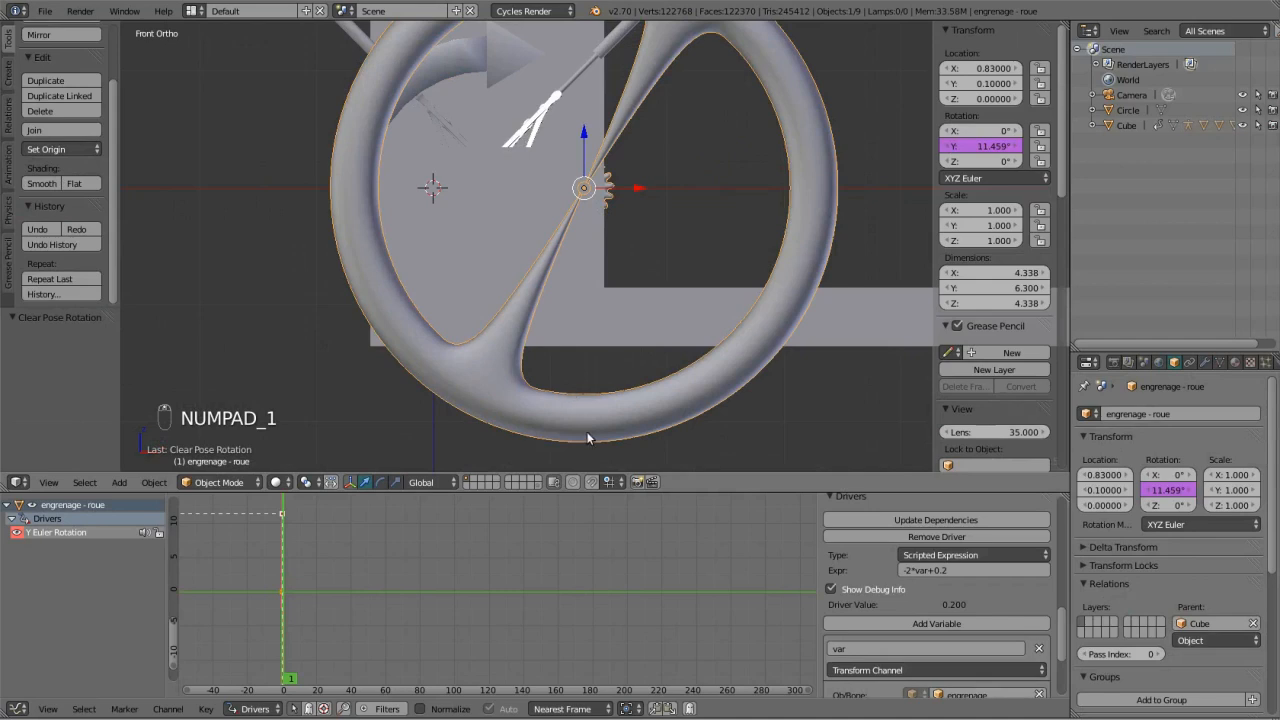
middle_click_drag(586, 431, 607, 363, "shift")
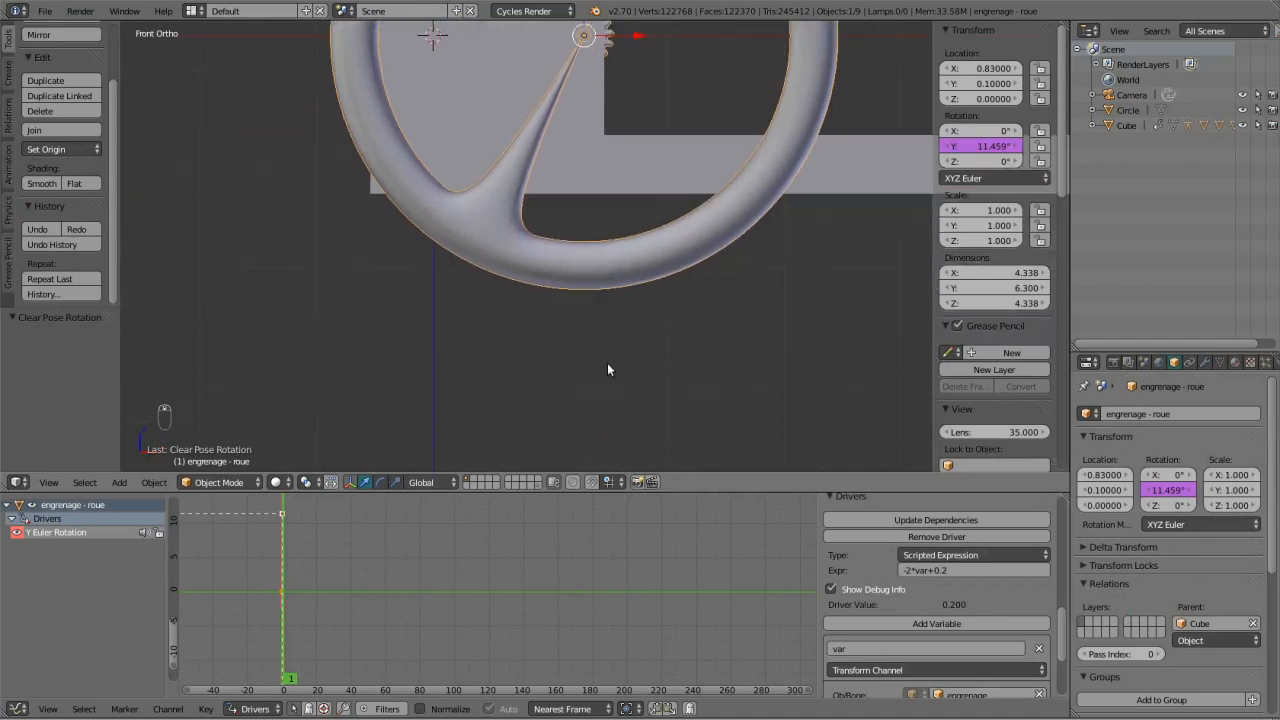
scroll(607, 366, "up", 2)
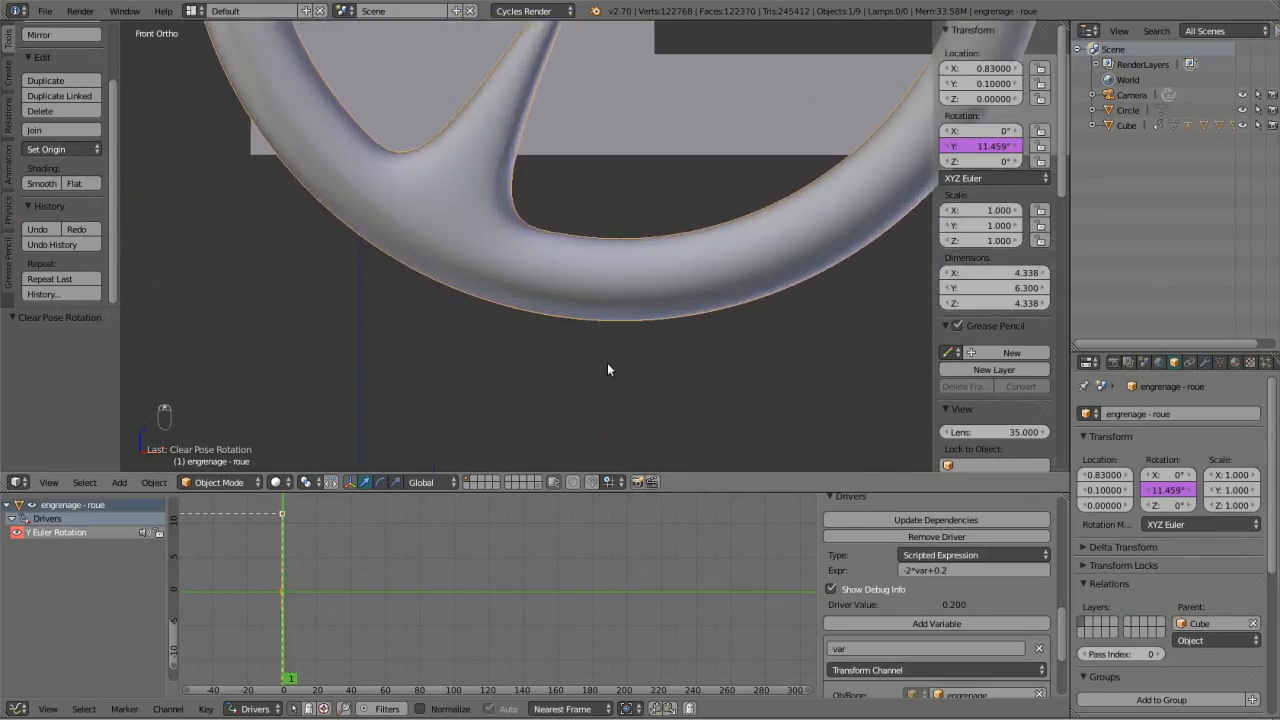
scroll(607, 364, "down", 1)
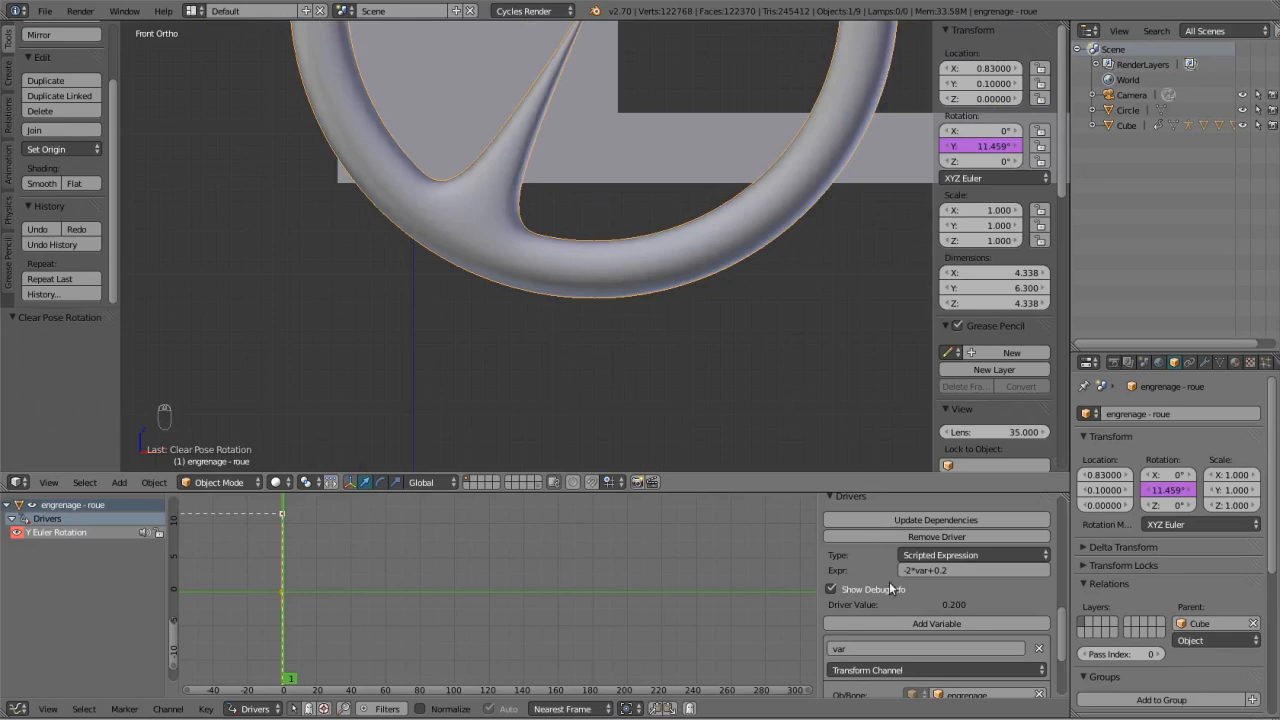
right_click(639, 150)
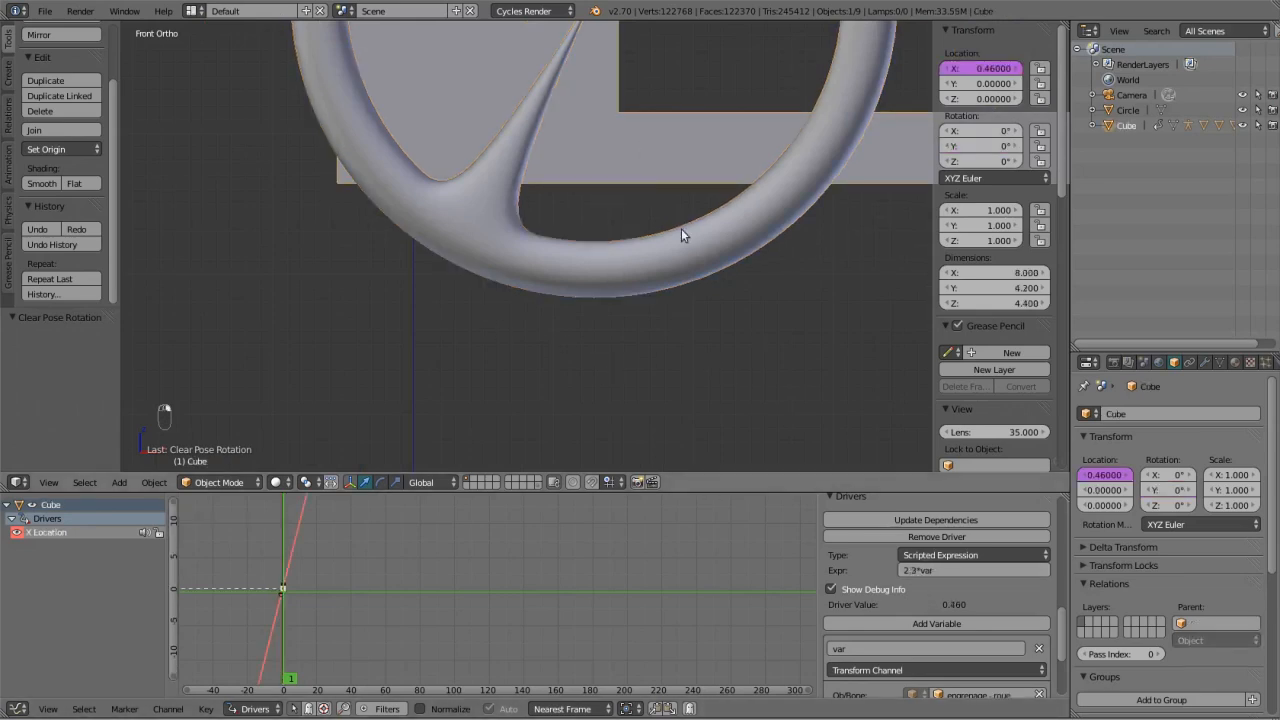
left_click(916, 570)
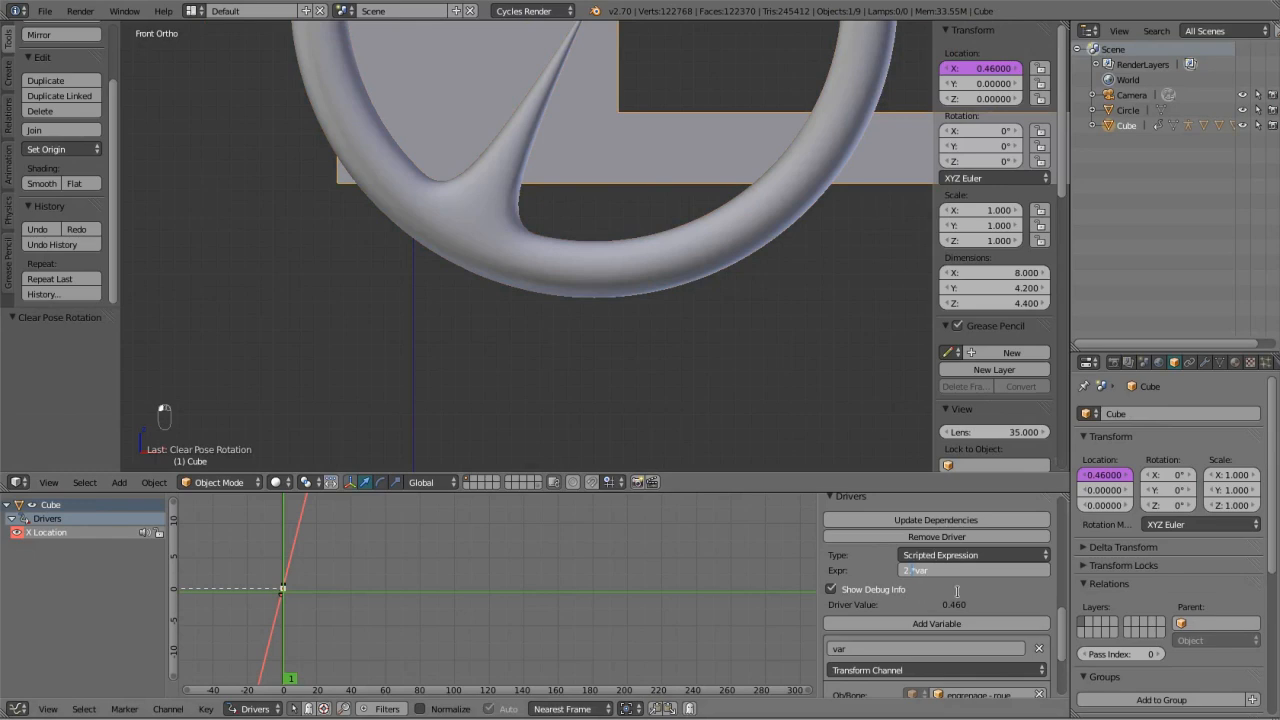
key("Return")
Try rotating the arbre maitre bone about 75° around global Y to test the wheels' rolling with the new expression.
scroll(633, 229, "down", 3)
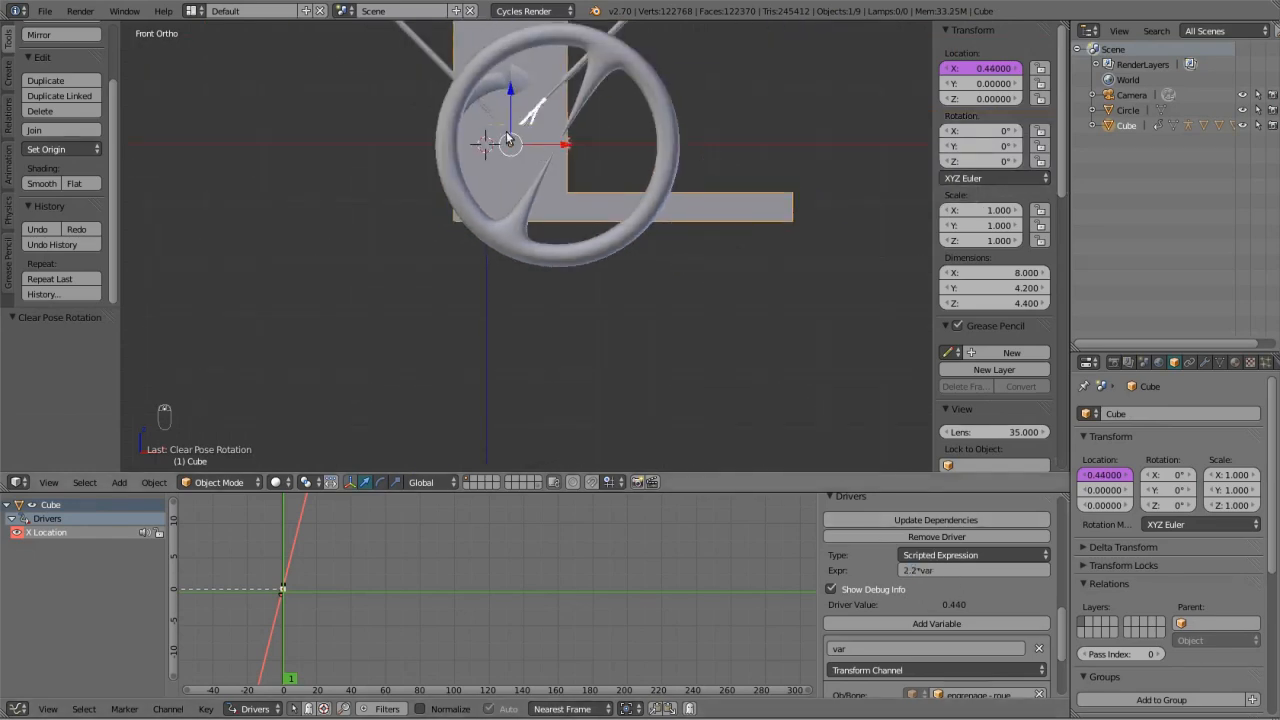
right_click(505, 82)
key("r")
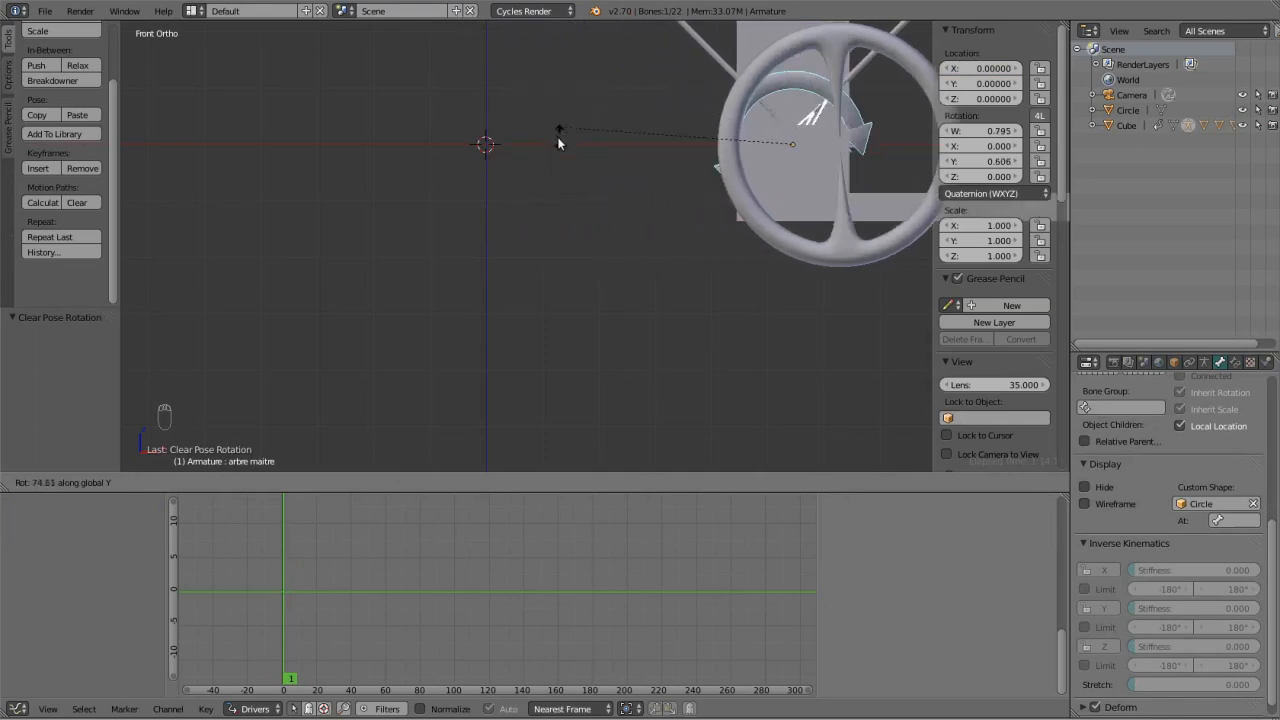
right_click(593, 137)
Duplicate engrenage - roue in place and scale the copy to 0.3 on X and Z, leaving Y out.
scroll(593, 137, "down", 6)
middle_click_drag(685, 200, 477, 197)
scroll(284, 220, "up", 4)
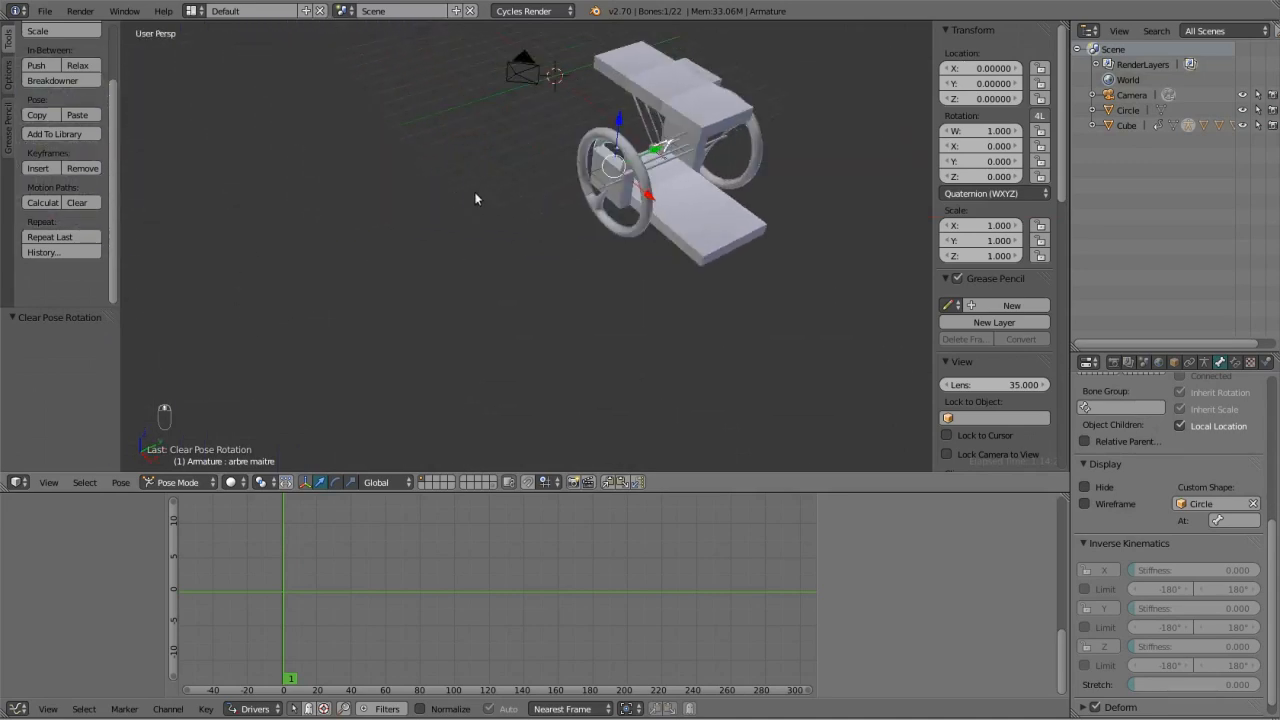
scroll(702, 164, "up", 2)
right_click(706, 160)
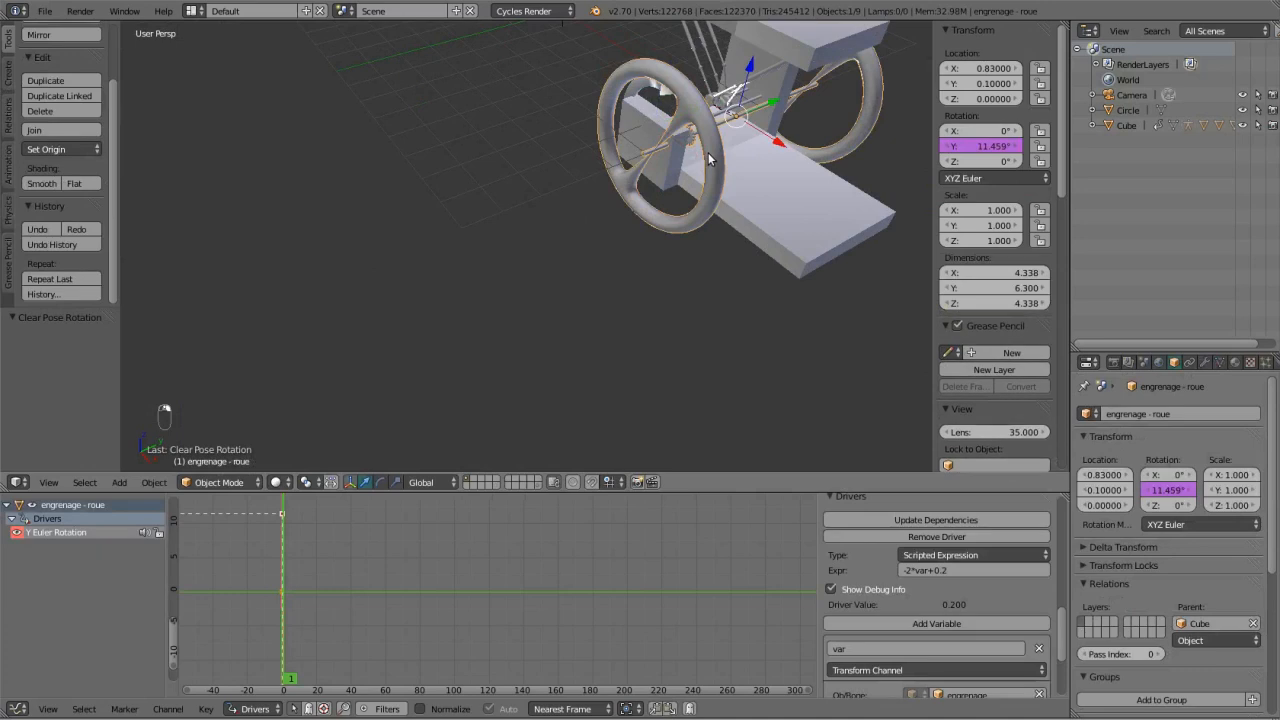
key("shift+d")
right_click(776, 277)
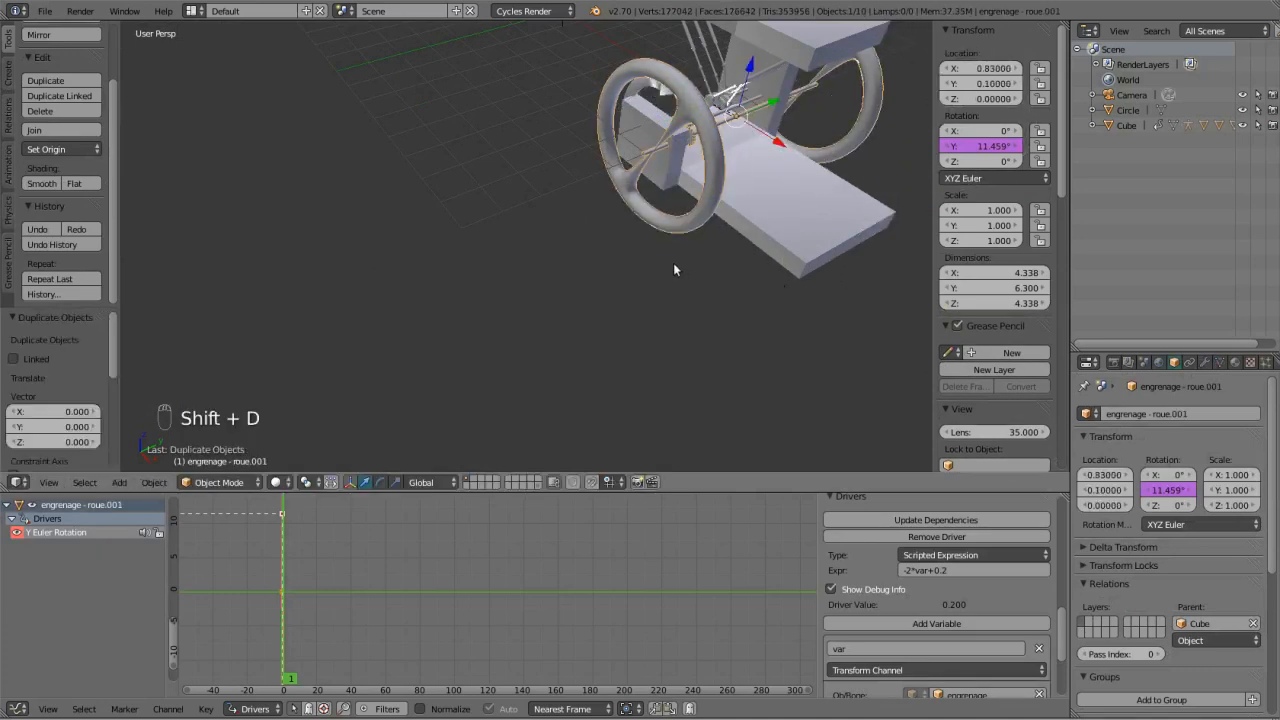
key("s")
key("shift+y")
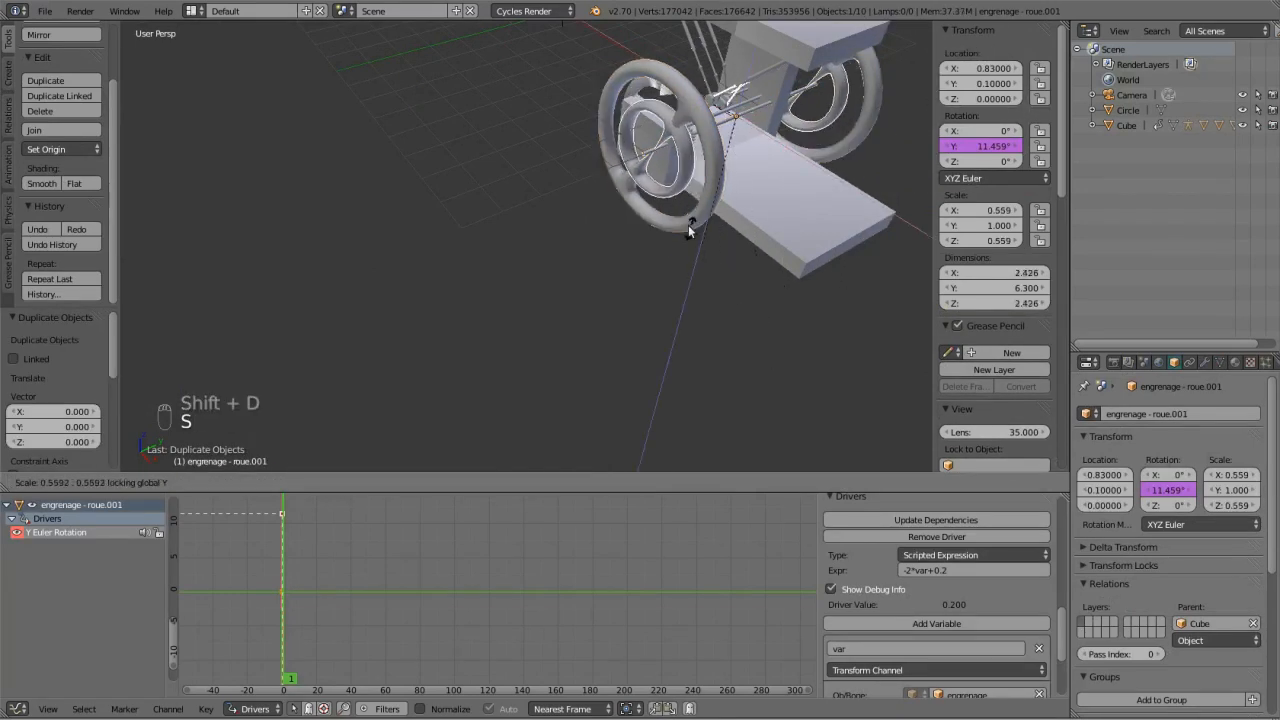
left_click(684, 158)
In front wireframe view, move the duplicated wheel 3.5 along X and -1.1 along Z, and scale it uniformly by 1.6.
key("KP_1")
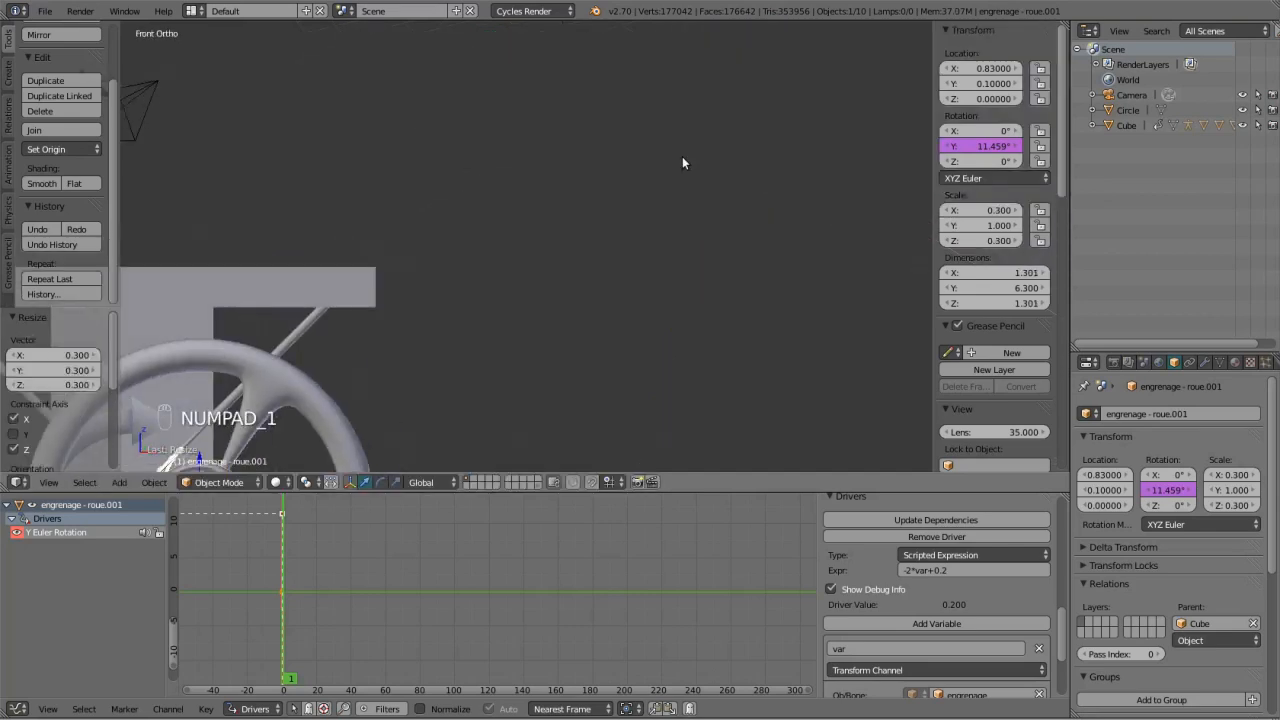
scroll(682, 157, "down", 6)
middle_click_drag(427, 352, 428, 238, "shift")
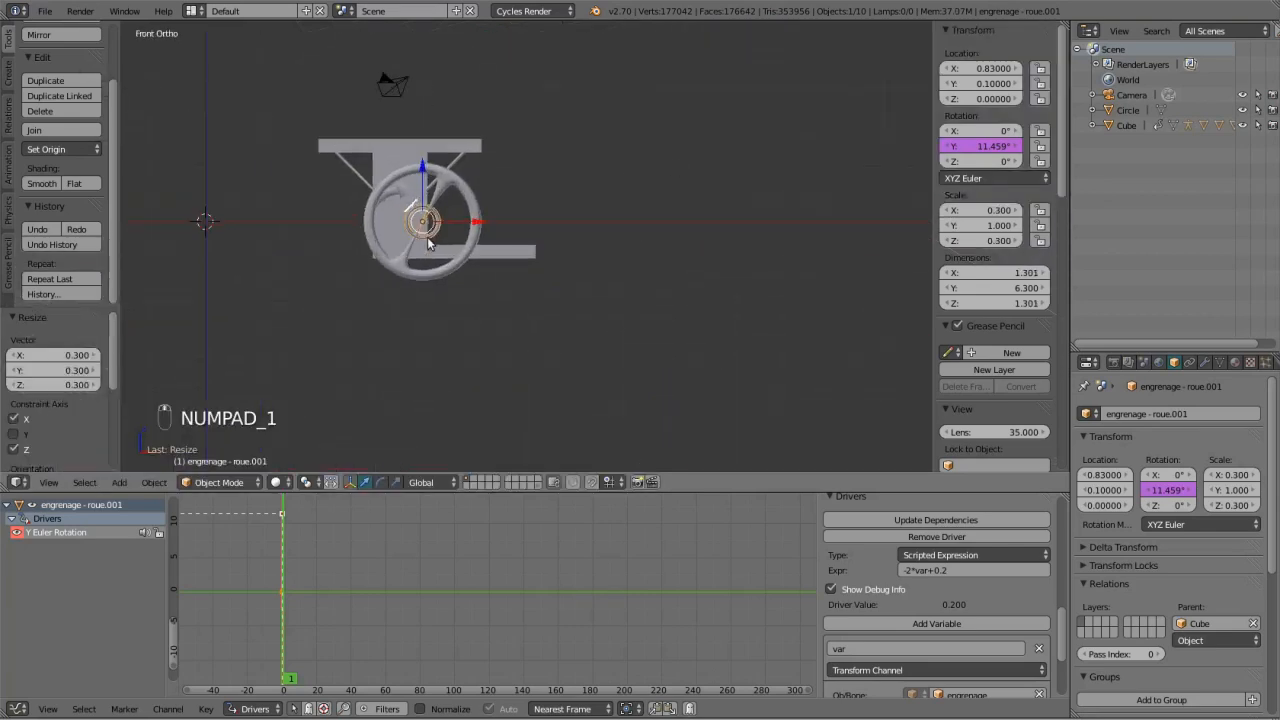
scroll(428, 238, "up", 4)
key("z")
key("g")
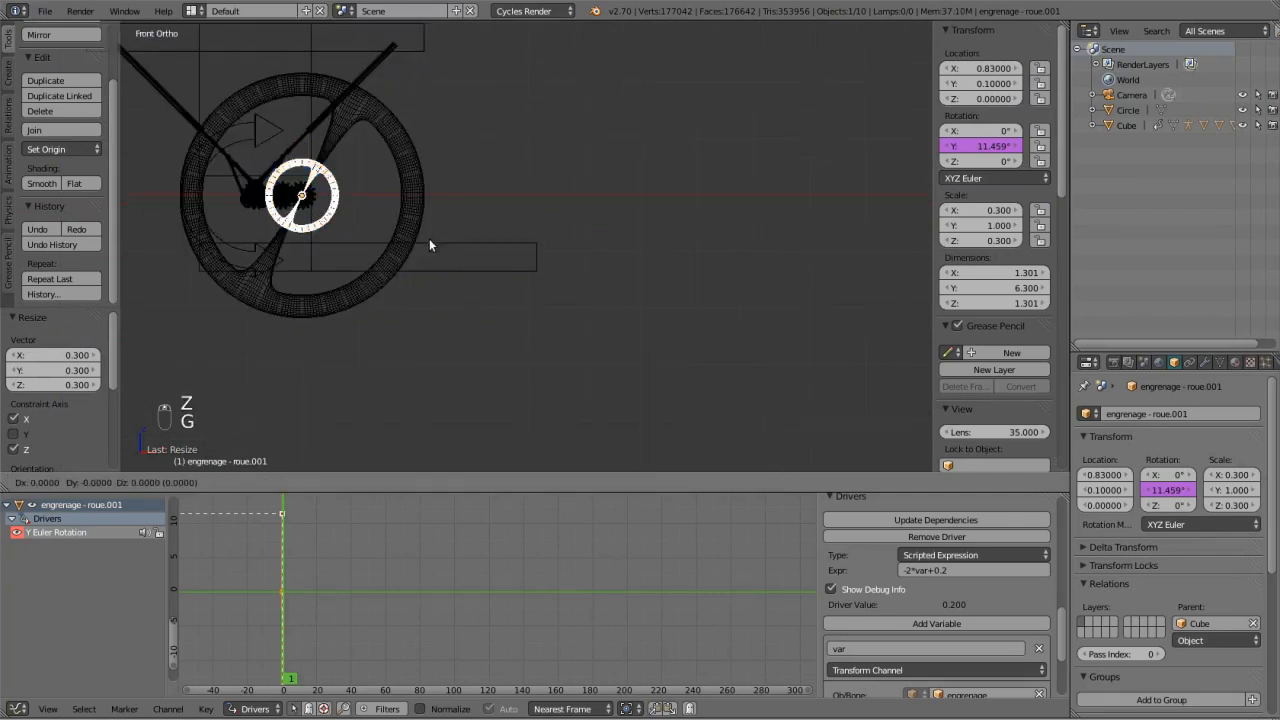
left_click(627, 300)
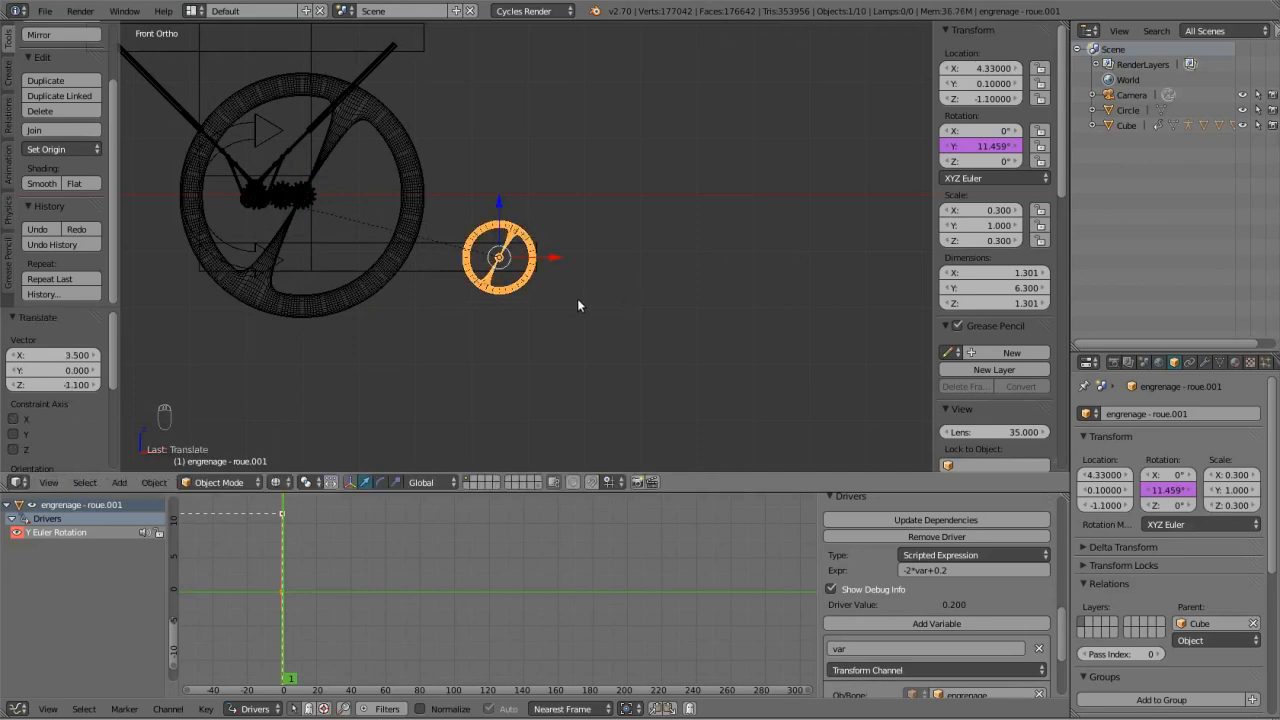
key("s")
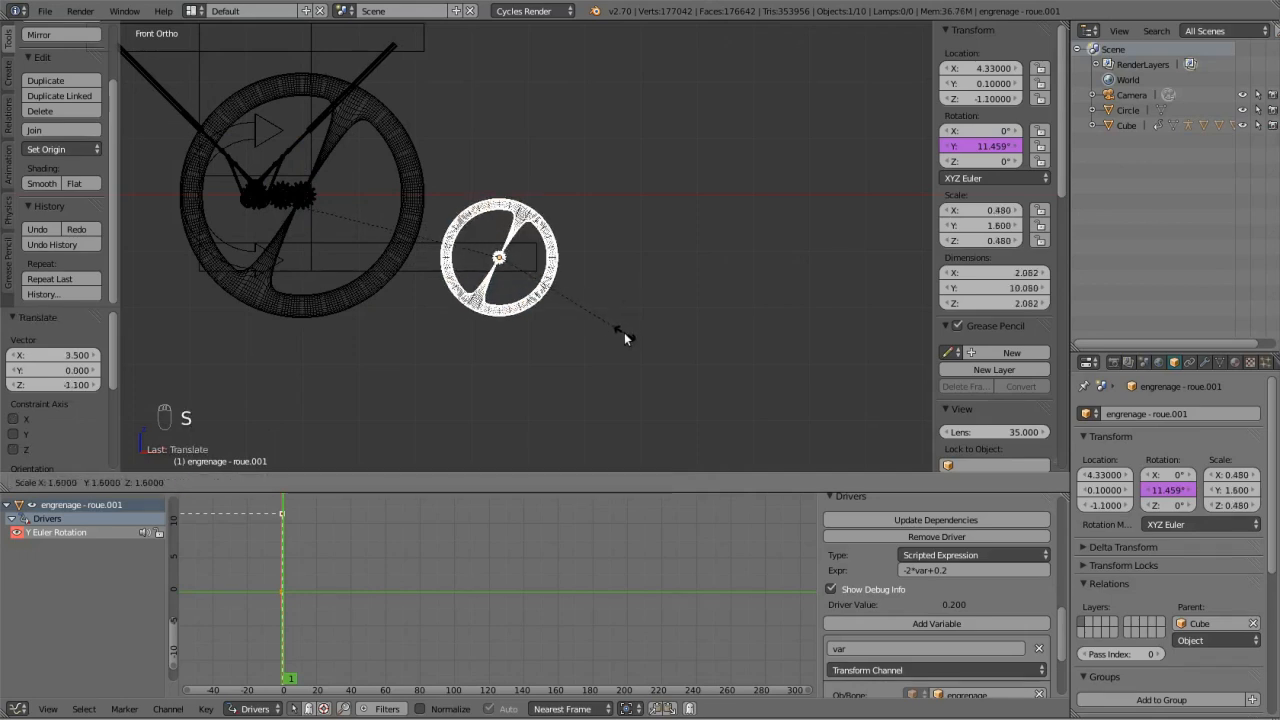
left_click(624, 334)
Try scaling the duplicated front wheel uniformly by about 1.05 to match the large wheel's lower rim, and undo the scaling.
scroll(424, 300, "up", 5)
middle_click_drag(424, 412, 424, 300, "shift")
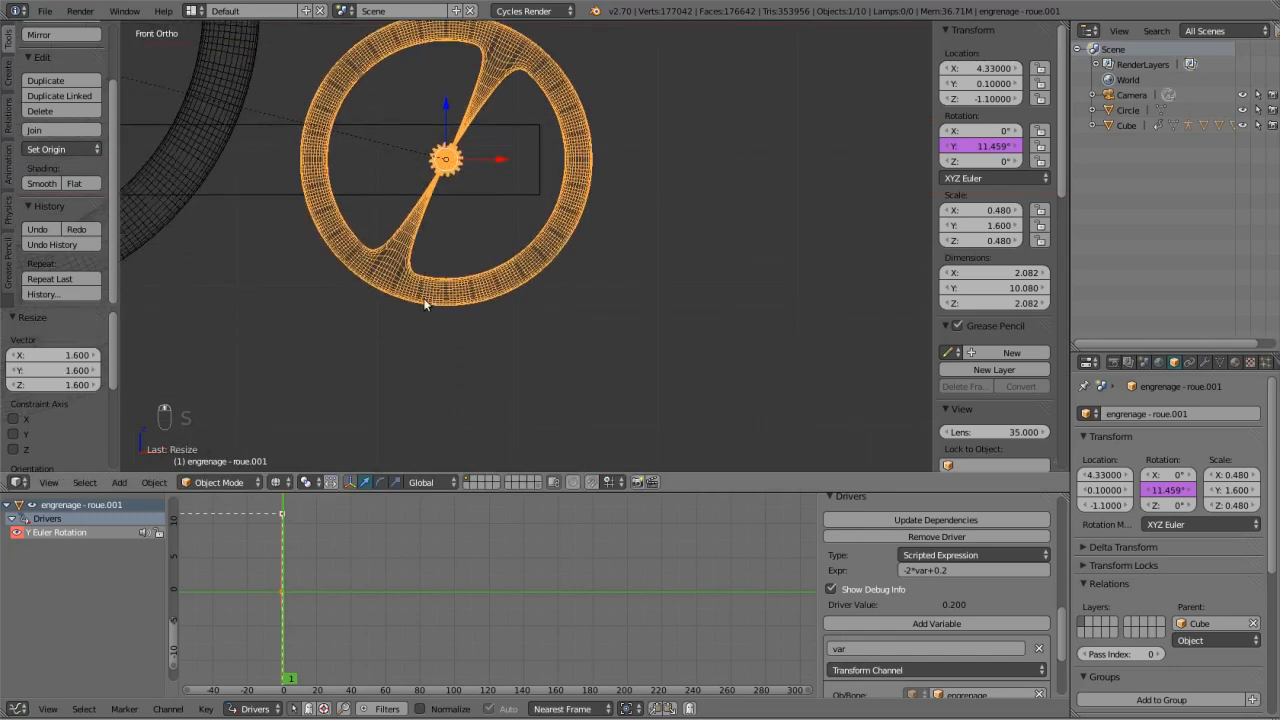
scroll(394, 317, "down", 4)
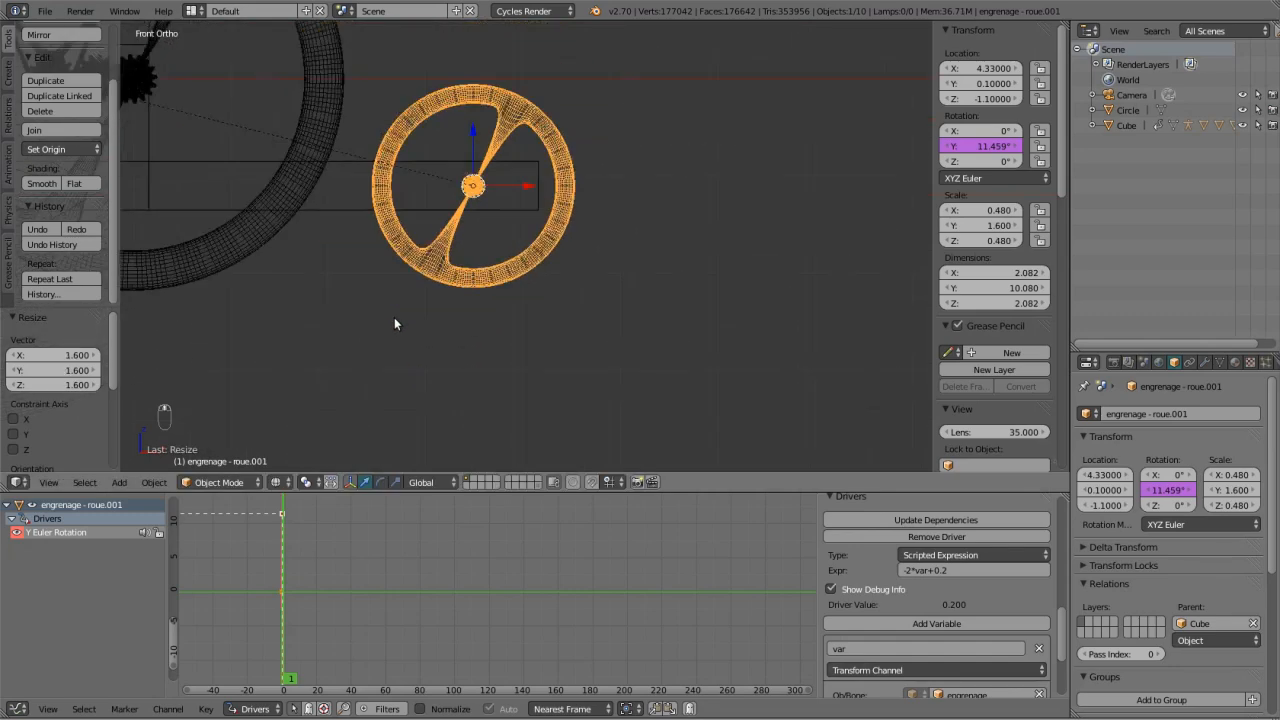
middle_click_drag(330, 311, 406, 311, "shift")
scroll(520, 300, "up", 8)
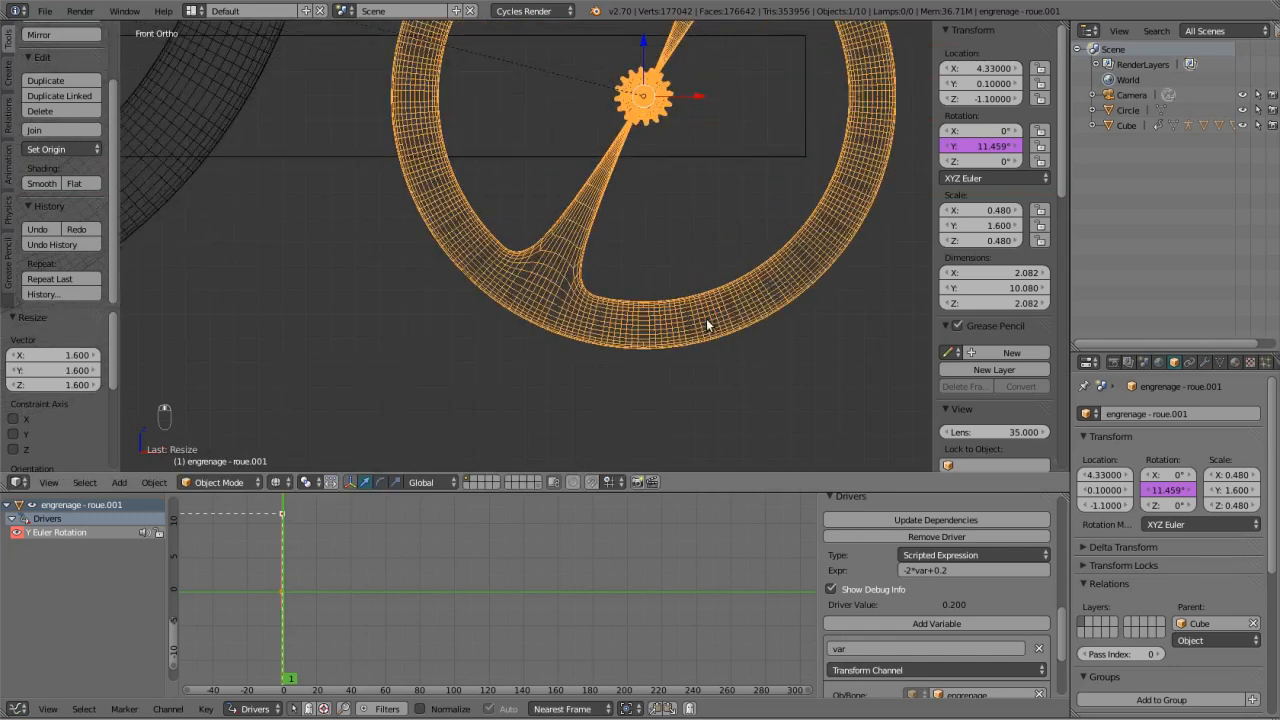
scroll(808, 383, "down", 1)
key("s")
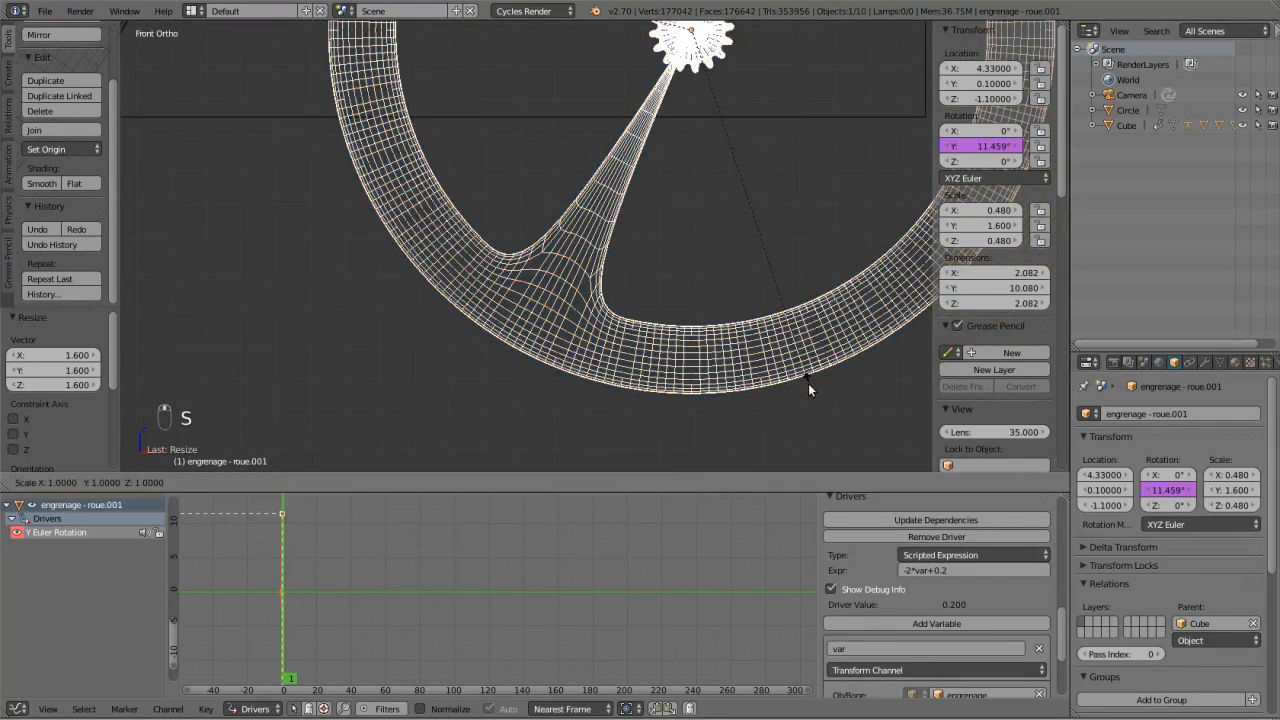
left_click(823, 399)
scroll(605, 362, "down", 17, "ctrl")
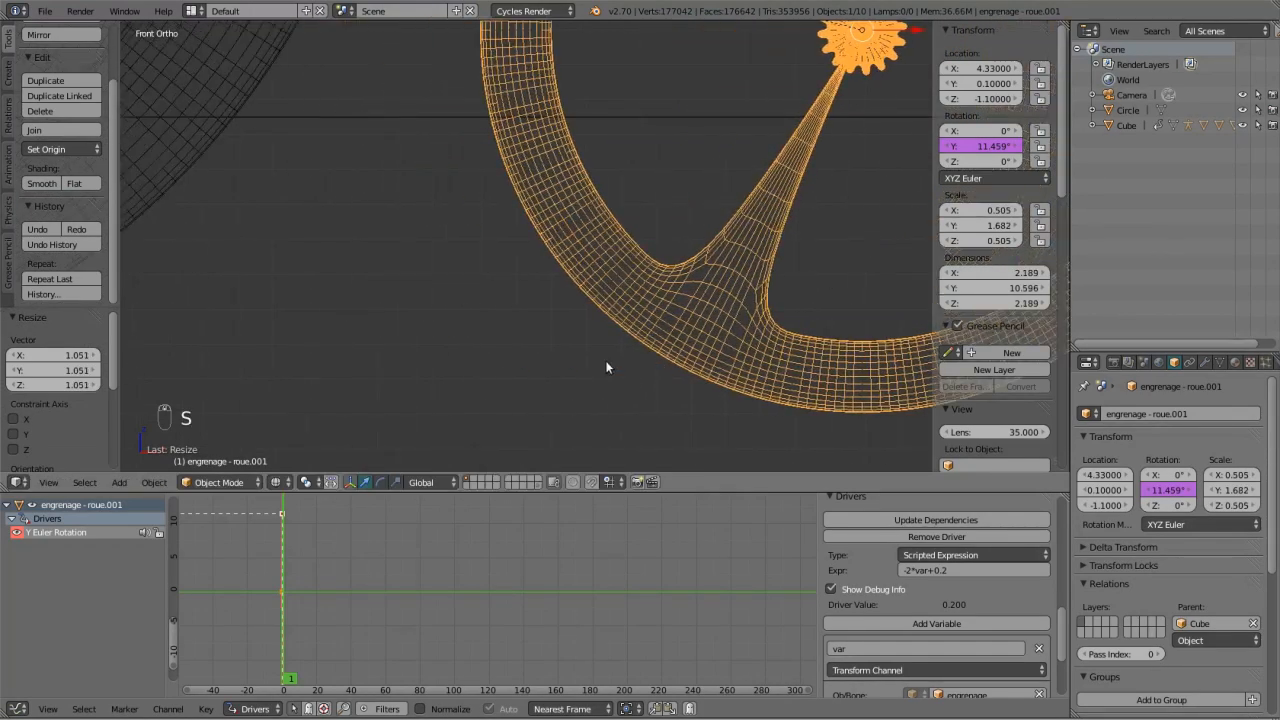
scroll(602, 366, "down", 12, "ctrl")
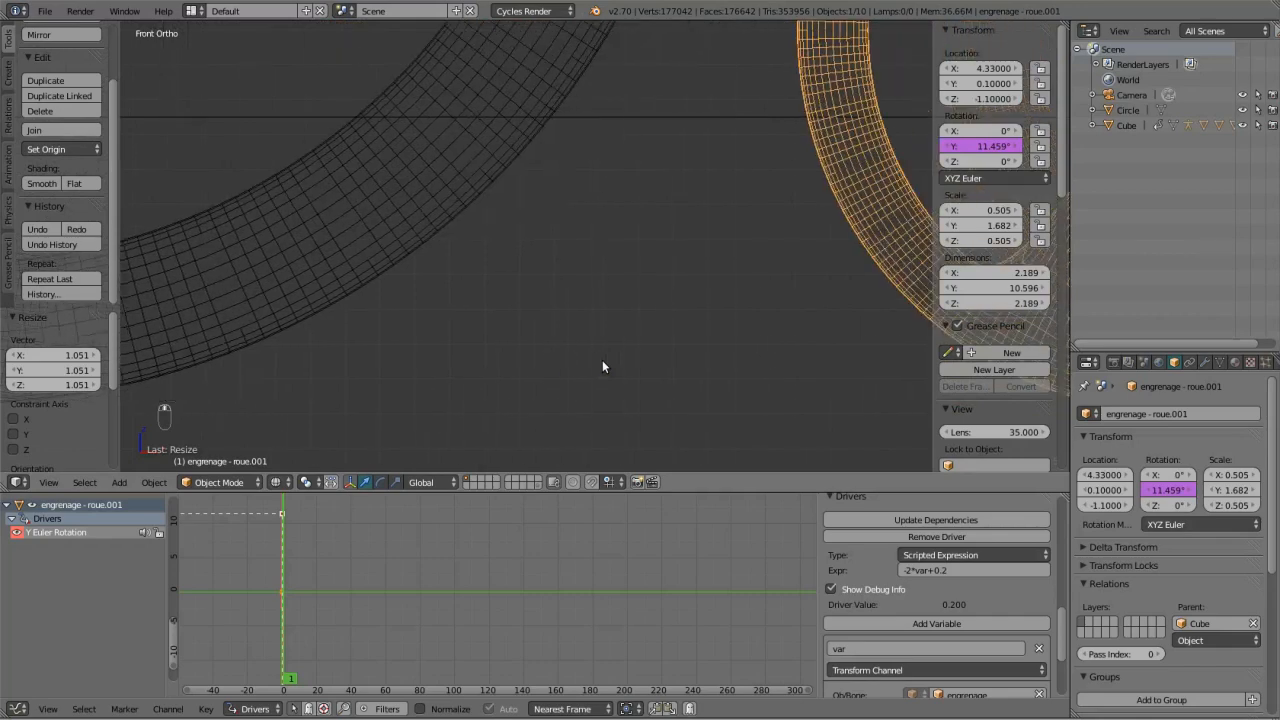
key("ctrl+z")
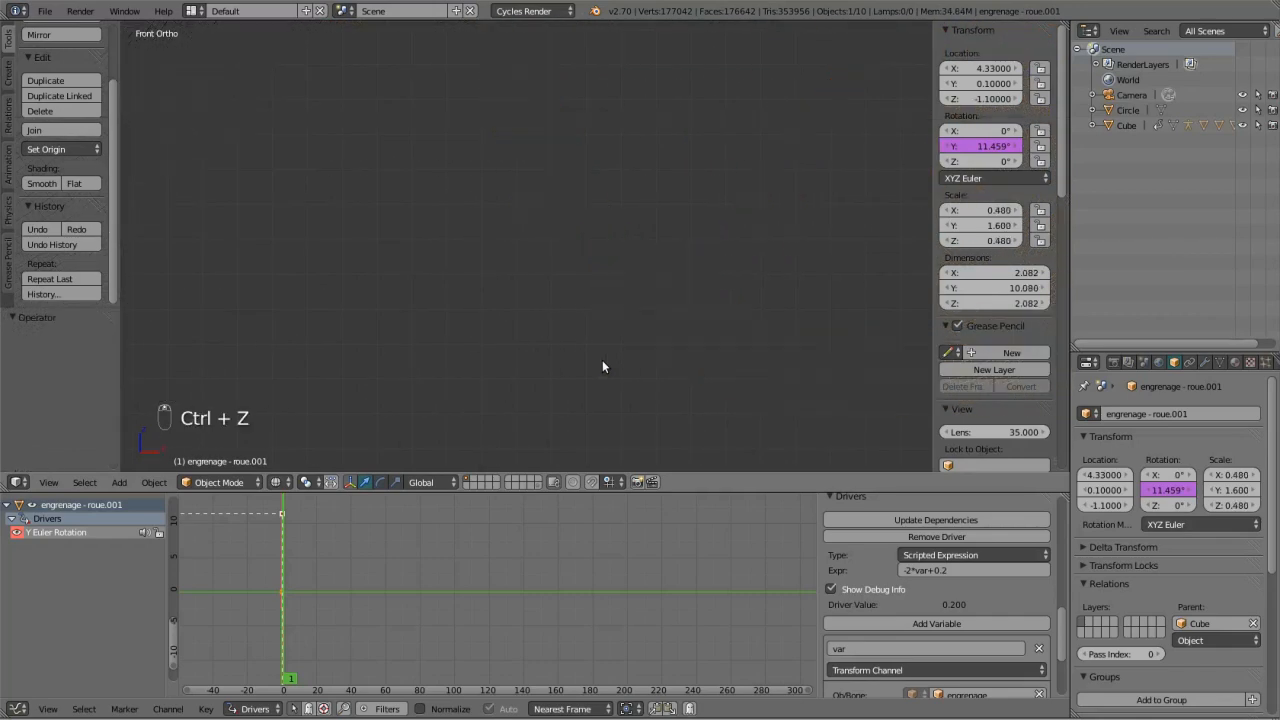
Compare the lower rims of the small and large wheels from the front, and inspect the front axle in shaded perspective.
scroll(602, 290, "down", 5)
scroll(292, 288, "up", 4)
scroll(292, 288, "down", 12, "ctrl")
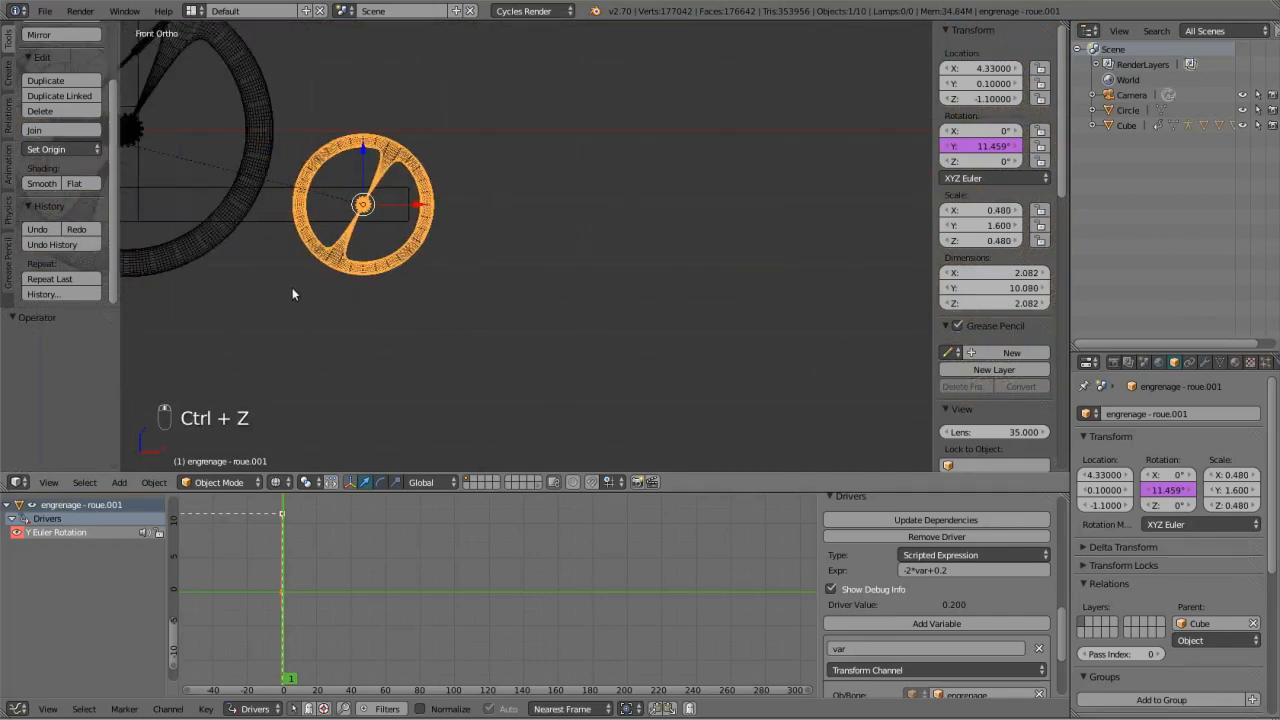
scroll(424, 274, "up", 6)
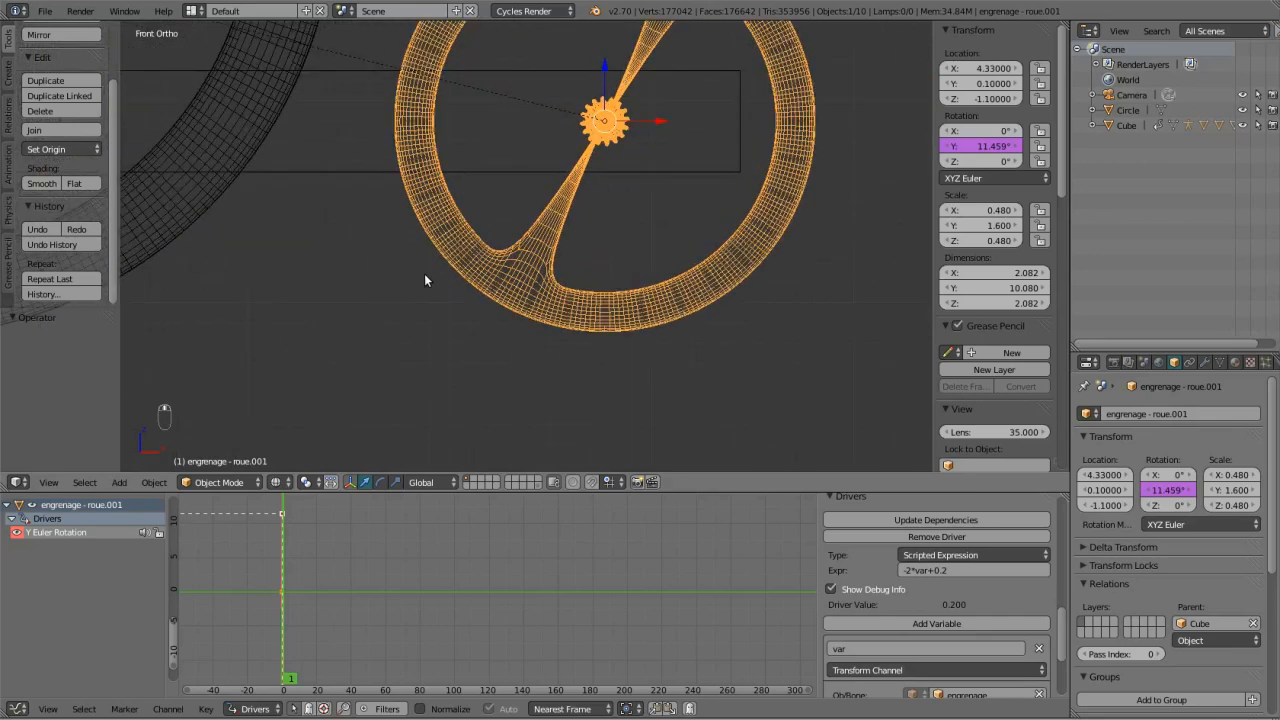
scroll(424, 275, "up", 5, "ctrl")
scroll(424, 273, "up", 1, "ctrl")
scroll(424, 273, "down", 8, "ctrl")
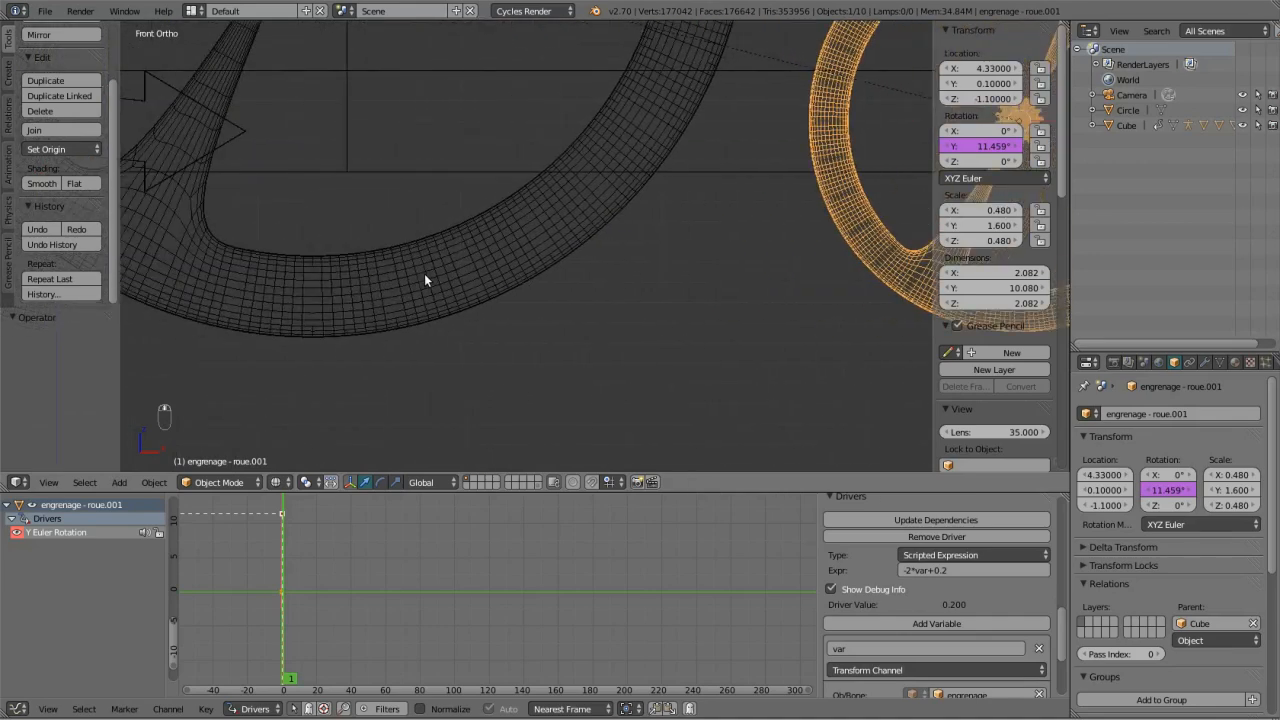
scroll(424, 273, "down", 5)
mouse_move(523, 229)
middle_mouse_down()
mouse_move(602, 230)
mouse_move(585, 241)
mouse_move(600, 203)
mouse_move(507, 207)
mouse_move(531, 186)
middle_mouse_up()
scroll(585, 241, "down", 4)
scroll(547, 183, "up", 4)
key("z")
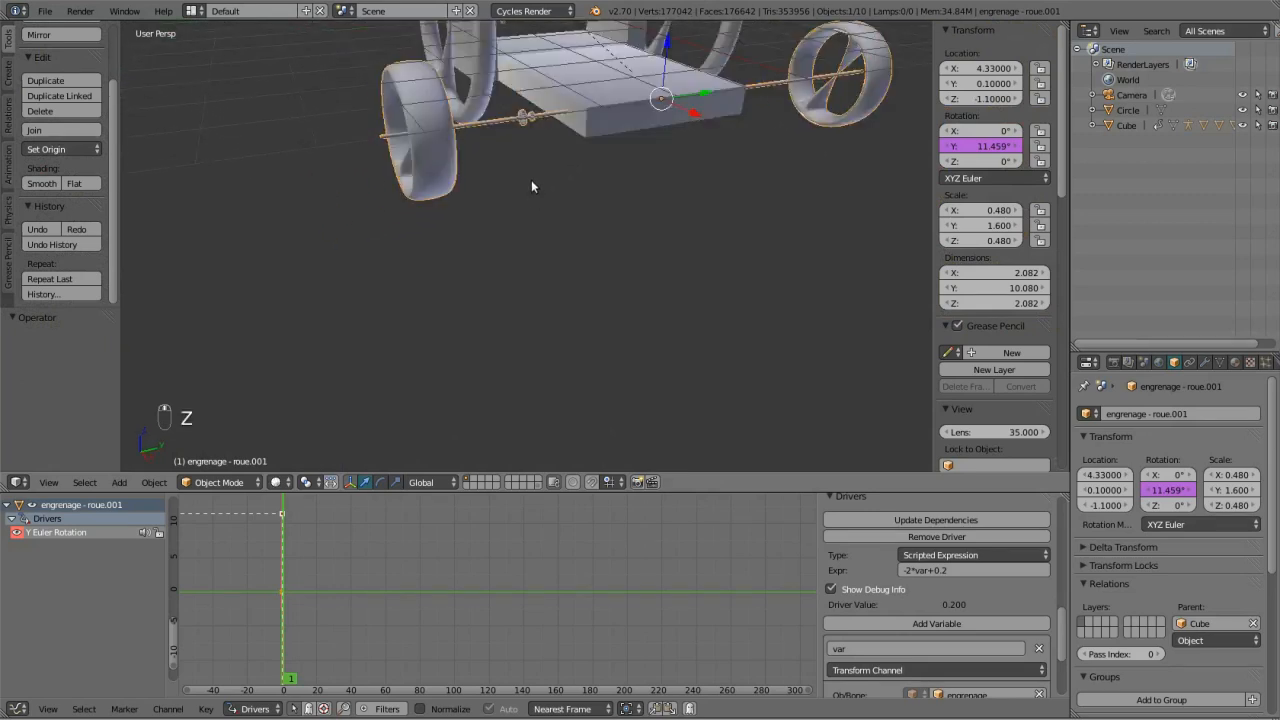
Delete the linked gear geometry from the axle of engrenage - roue.001 and return to shaded Object Mode.
key("Tab")
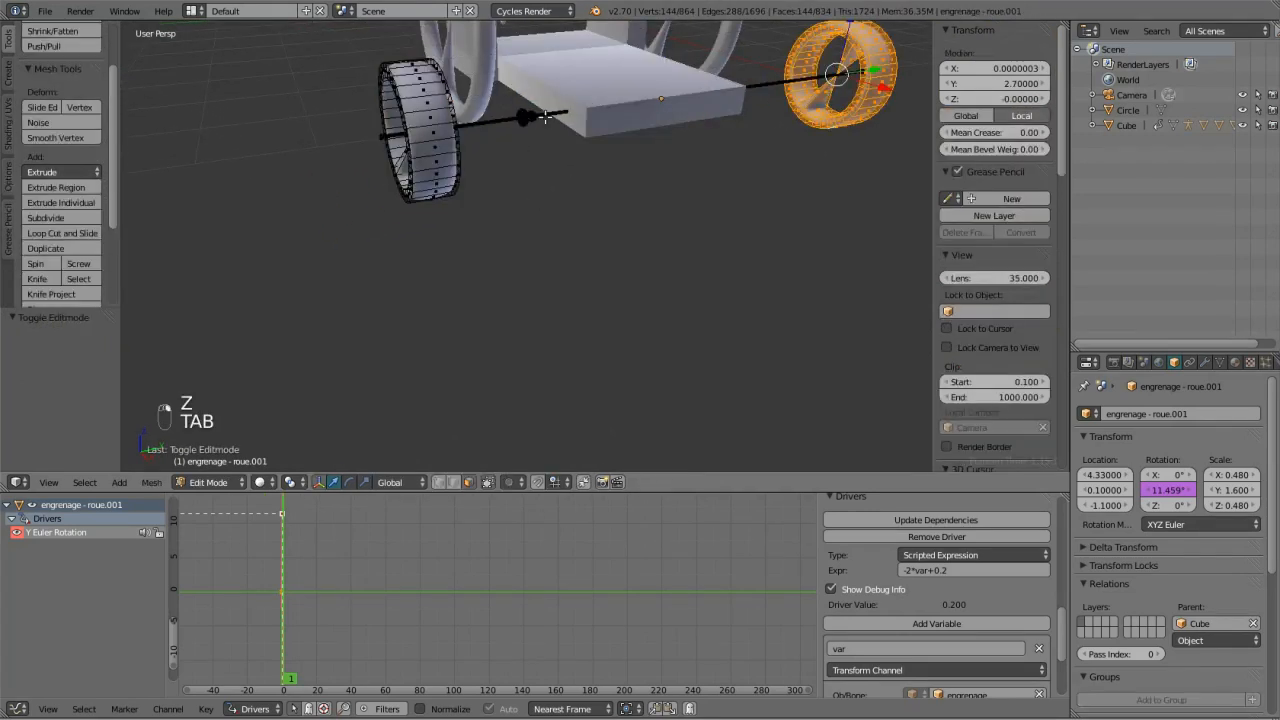
key("a")
key("a")
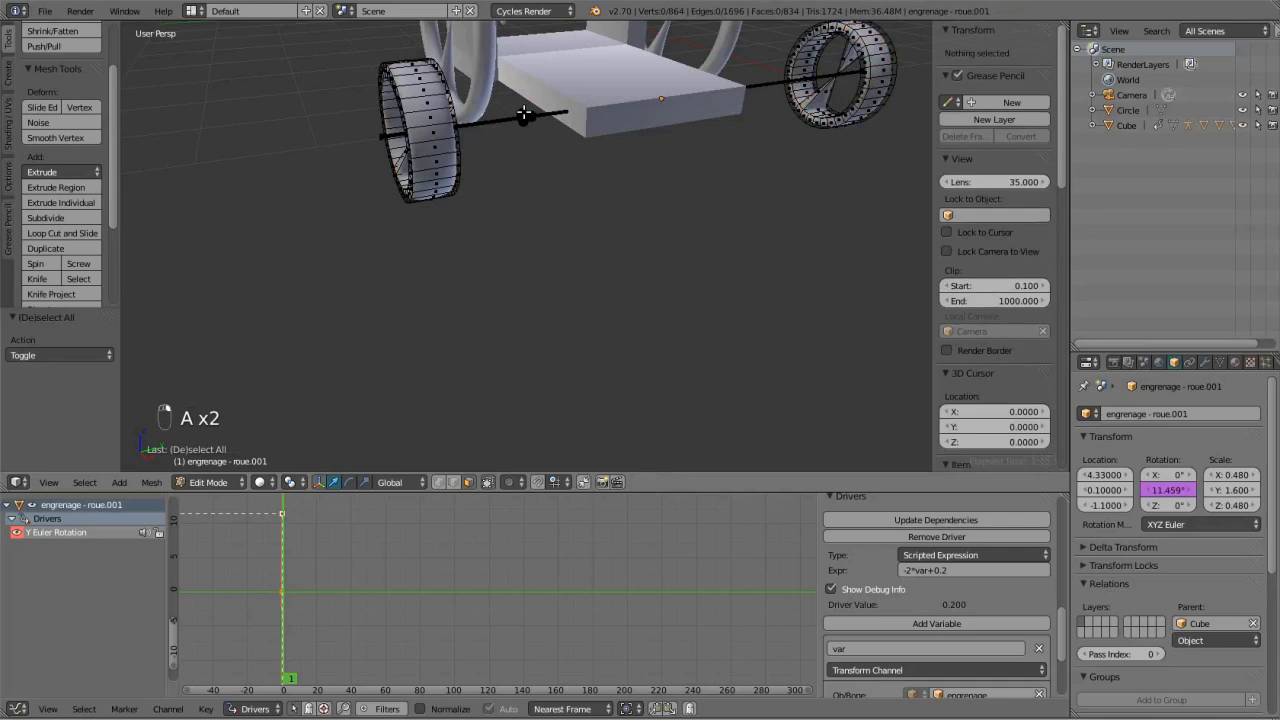
key("z")
right_click(524, 113)
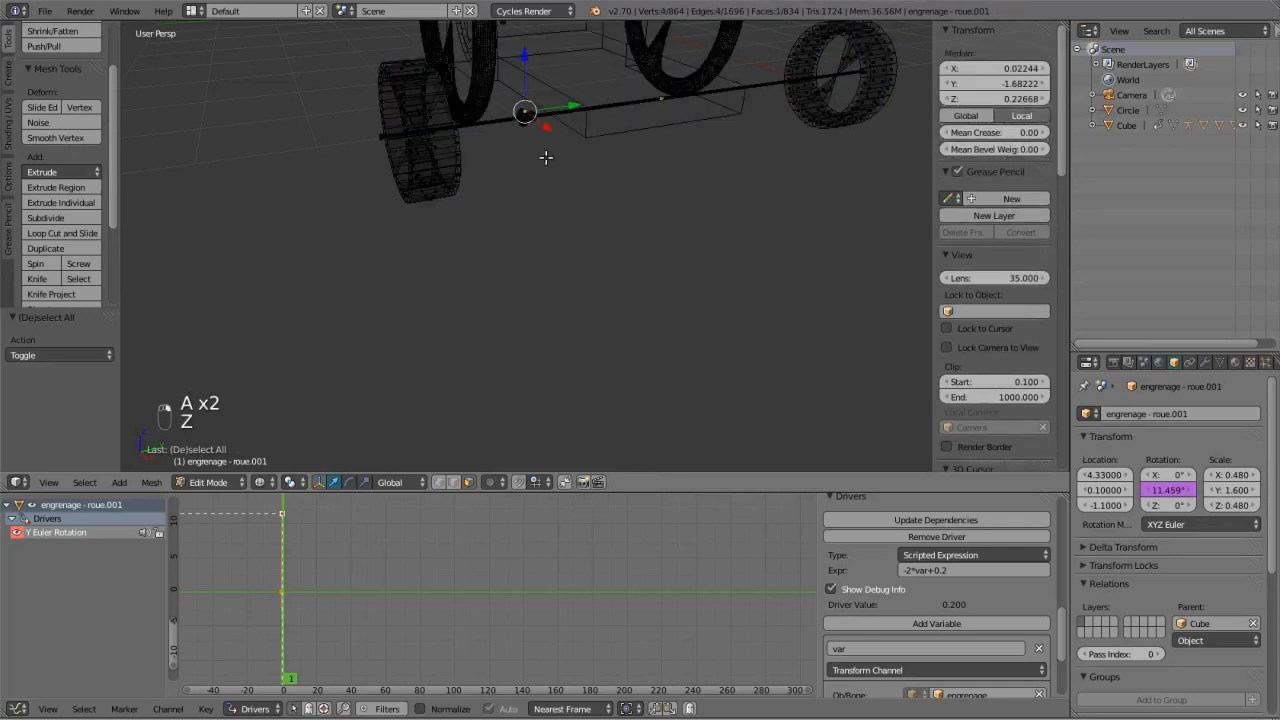
key("ctrl+l")
middle_click_drag(546, 157, 538, 49)
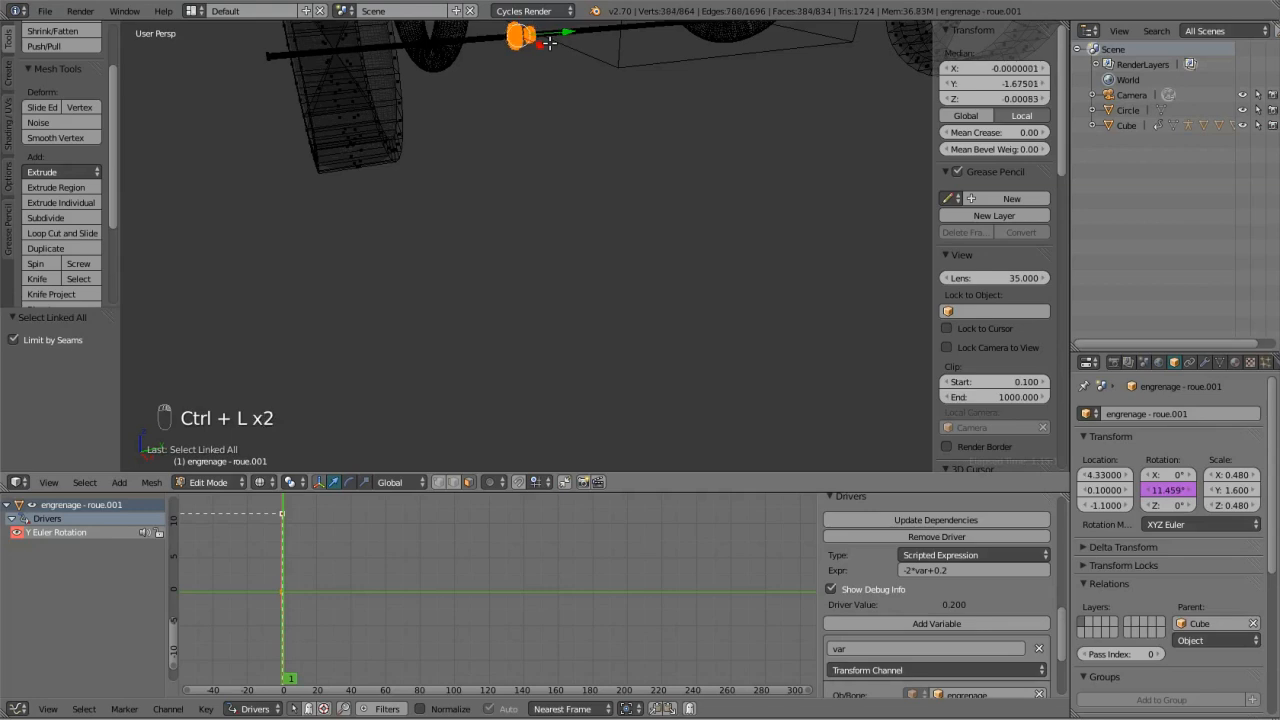
key("Delete")
left_click(549, 43)
key("Tab")
mouse_move(550, 43)
middle_mouse_down()
mouse_move(543, 170)
mouse_move(578, 202)
mouse_move(536, 172)
mouse_move(557, 164)
middle_mouse_up()
key("z")
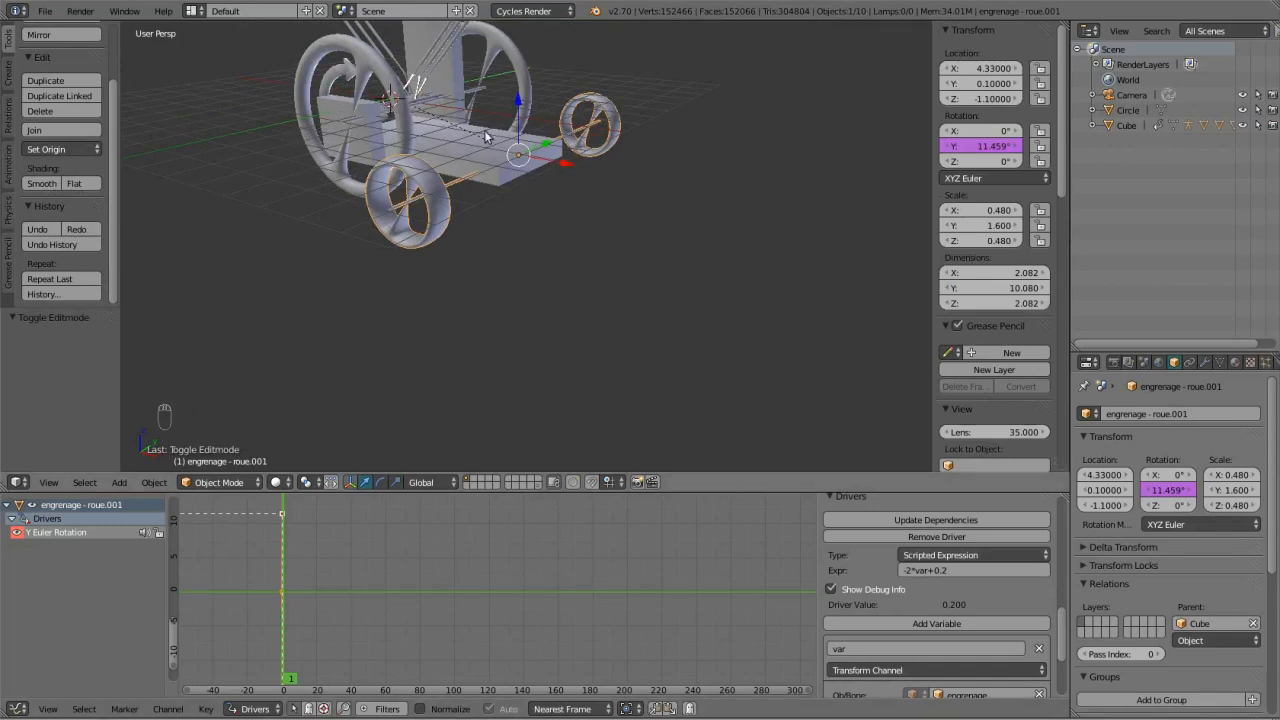
Point the front wheel's Y rotation driver variable at the Cube object, using its X Location.
scroll(940, 600, "down", 4)
left_click(962, 603)
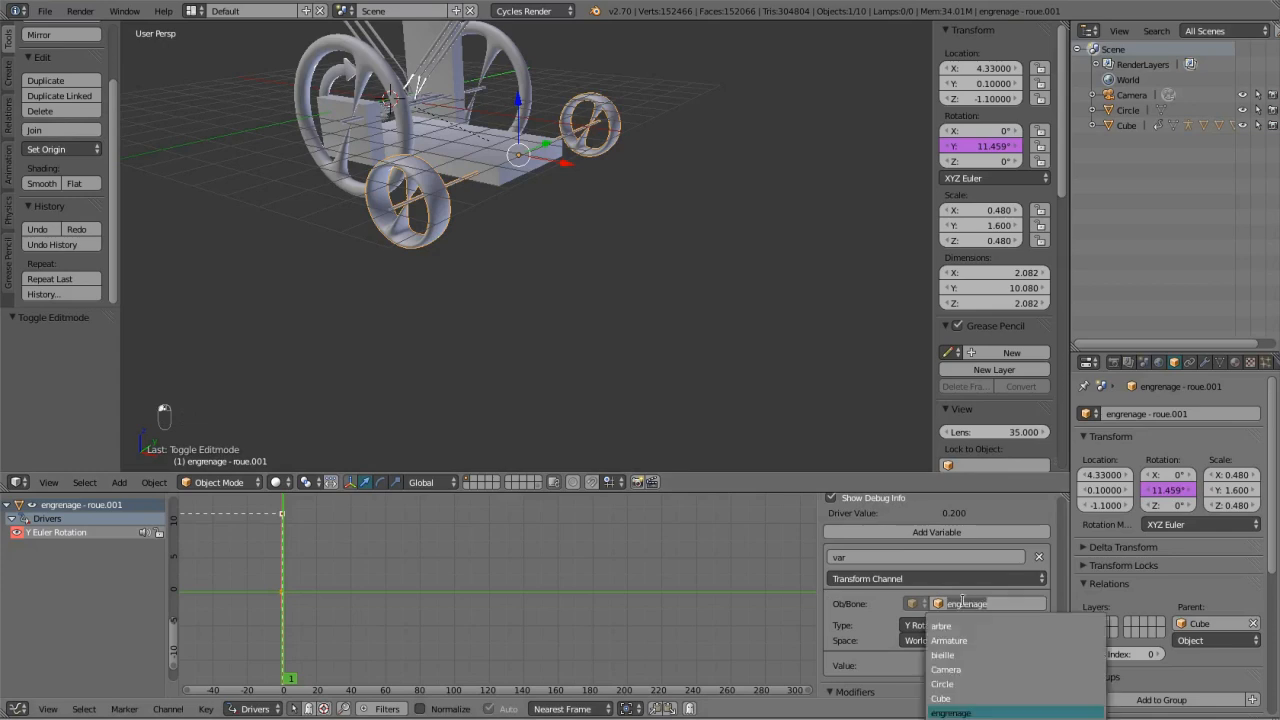
left_click(949, 698)
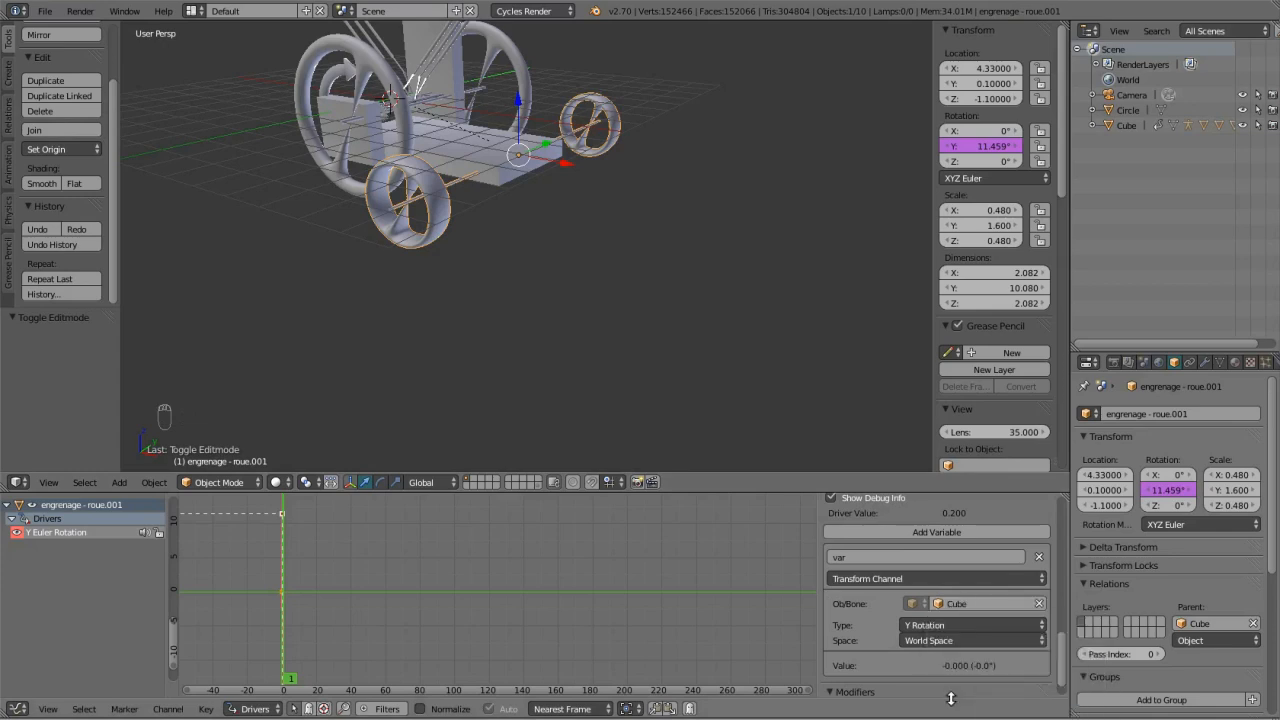
left_click(946, 626)
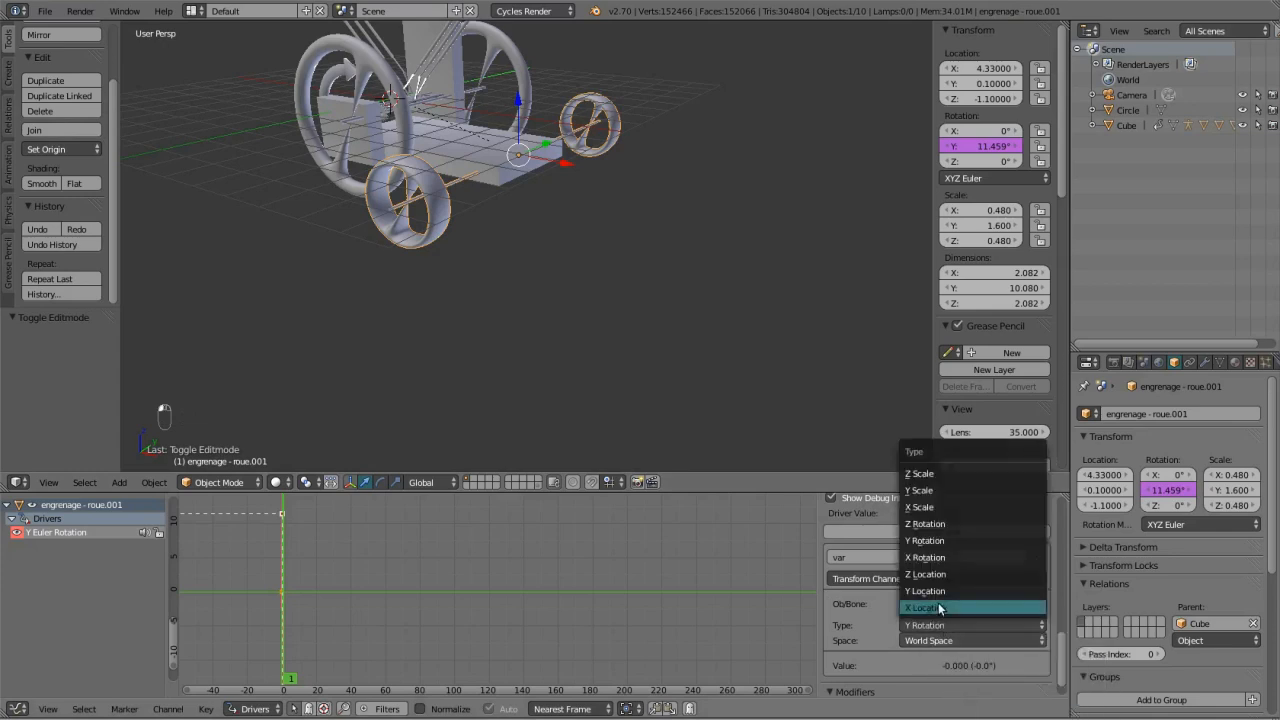
left_click(940, 608)
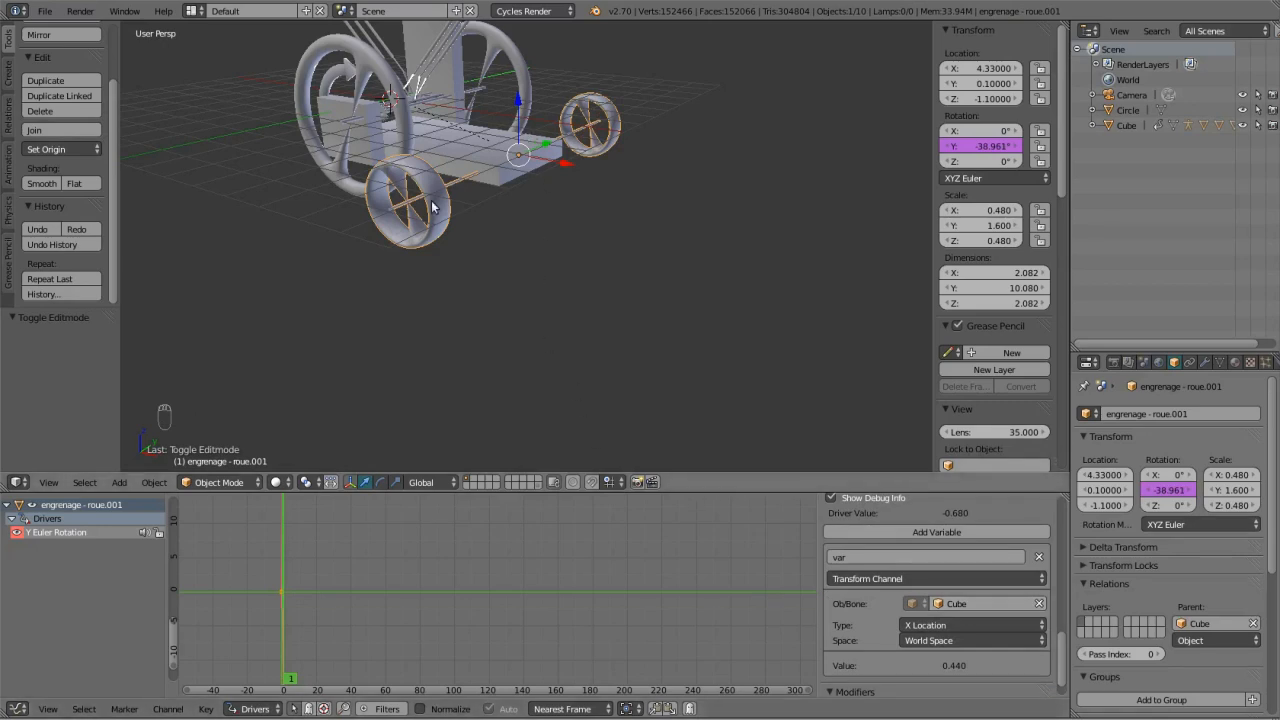
In front wireframe view, set the front wheel's Y rotation driver expression to 1.05*var.
key("KP_1")
scroll(390, 230, "up", 3)
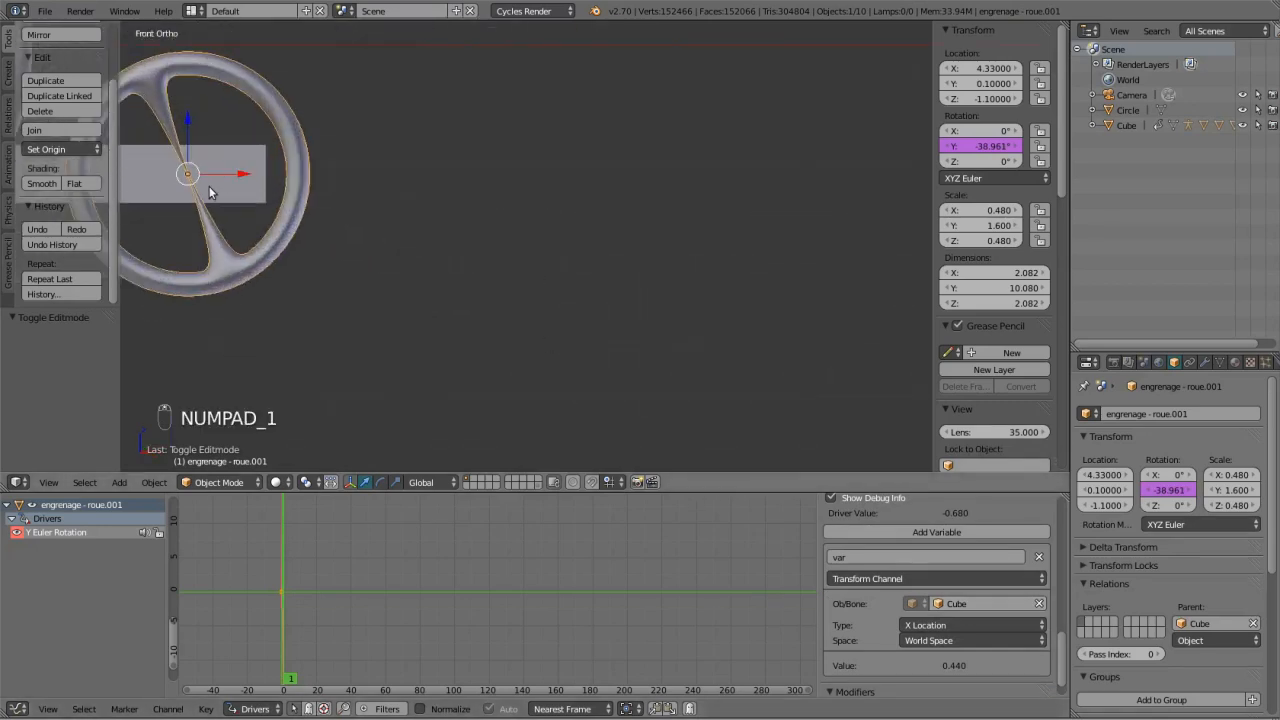
middle_click_drag(210, 193, 288, 193, "shift")
key("z")
scroll(318, 193, "up", 2)
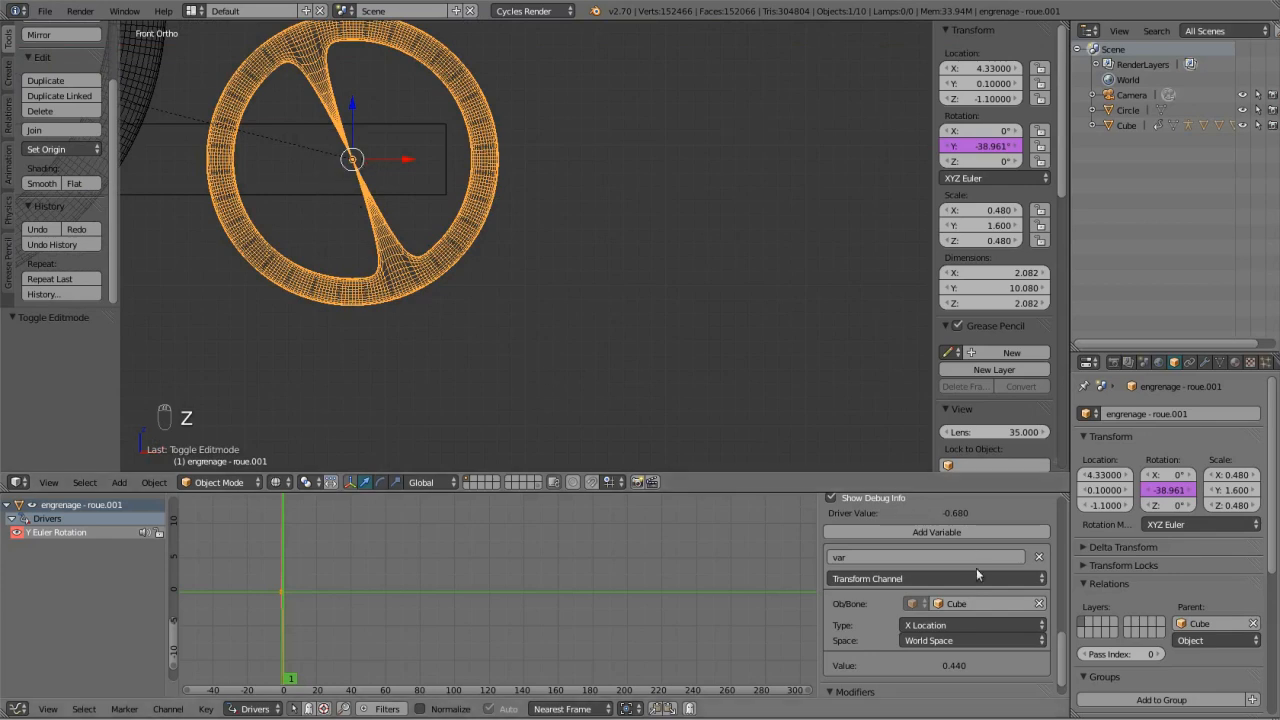
scroll(908, 554, "up", 3)
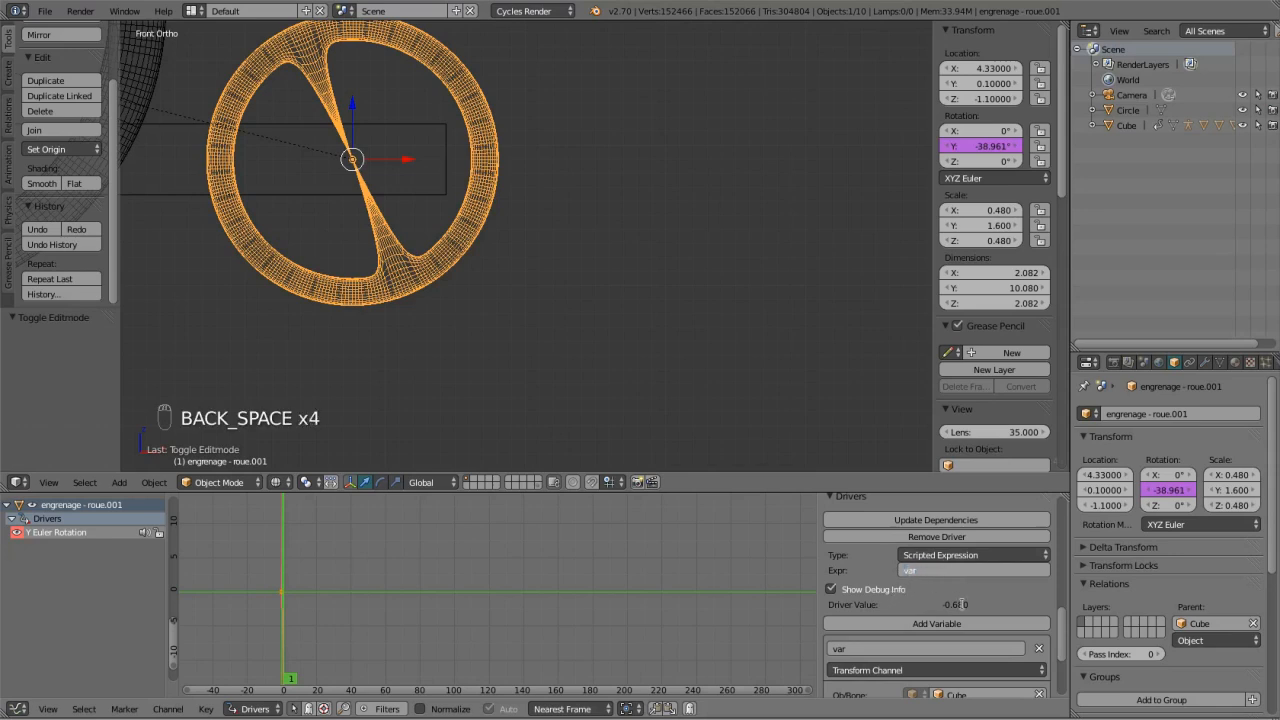
type("*")
key("Return")
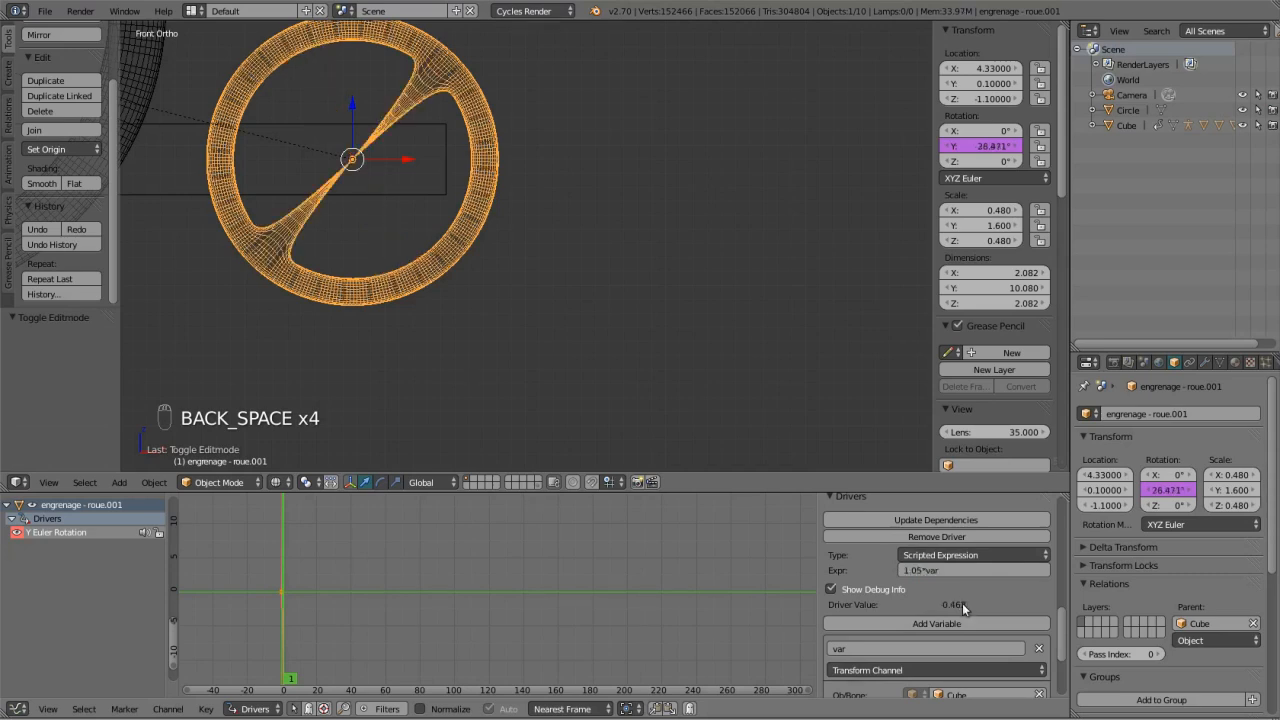
Rename the front wheel's driver variable to dep_vehicule and update the expression to 1.05*dep_vehicule.
scroll(948, 610, "down", 2)
left_click(867, 589)
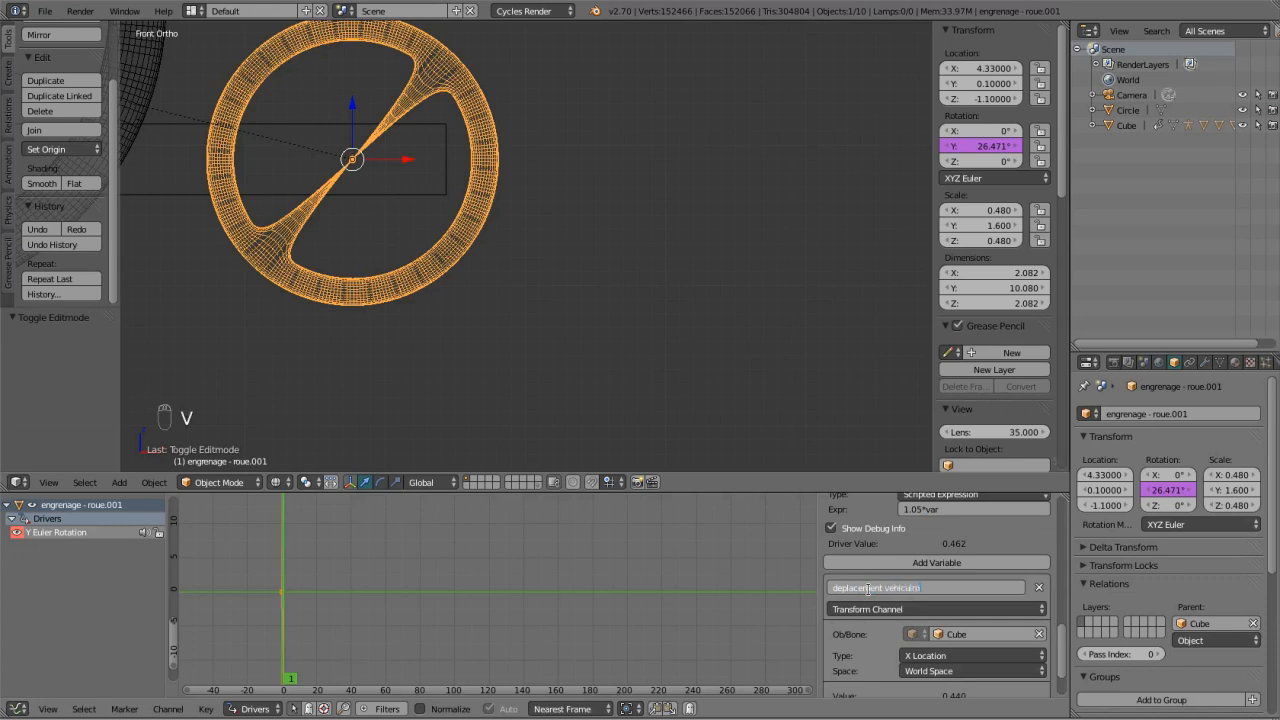
type("de")
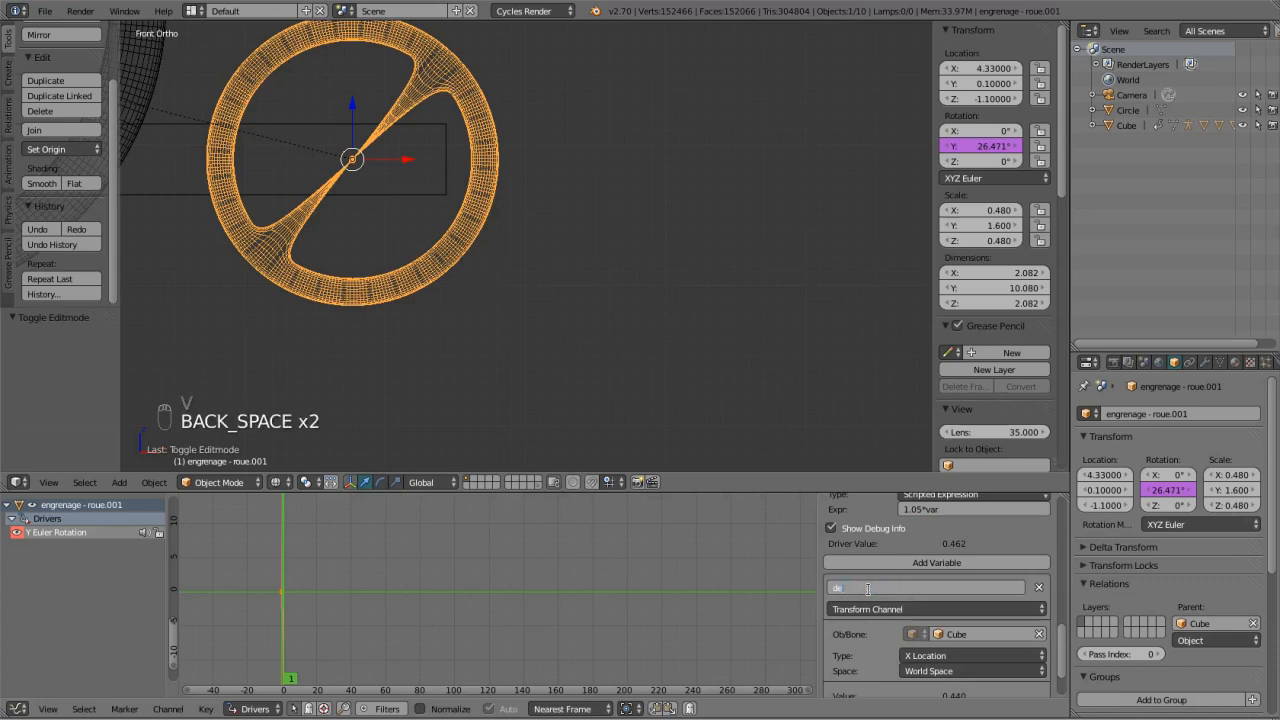
type("p_vehicule")
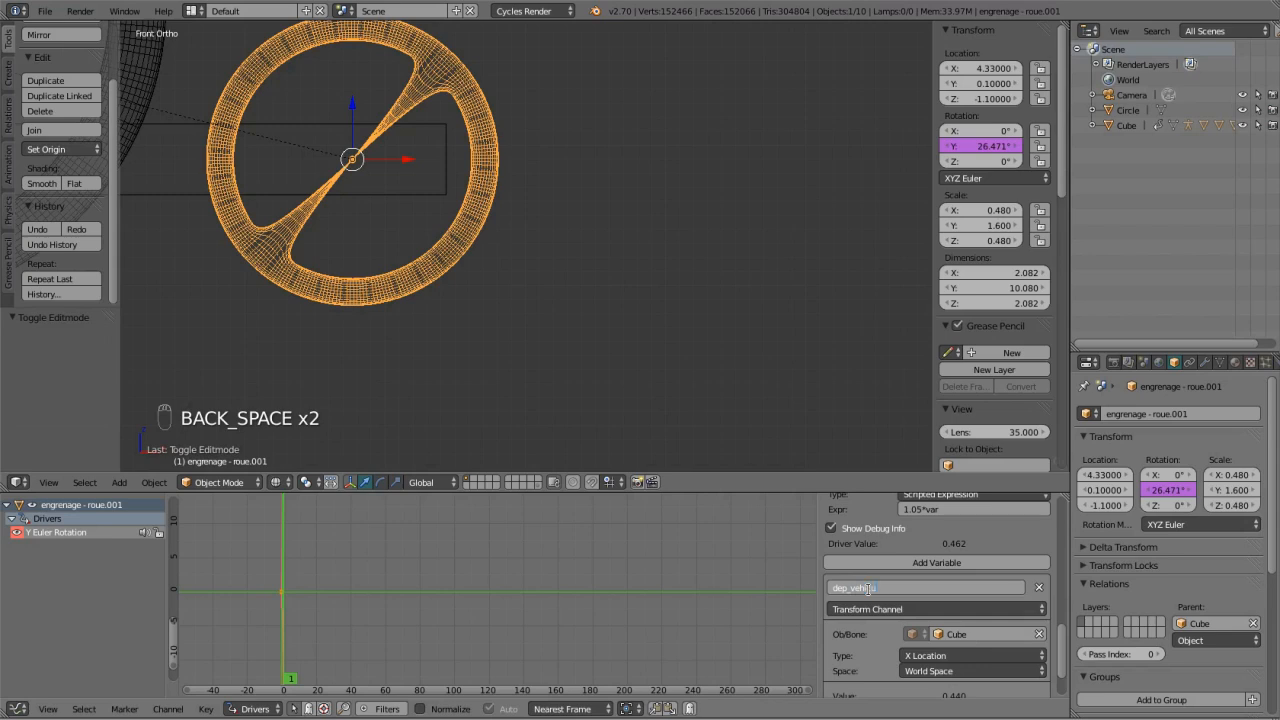
left_click(949, 512)
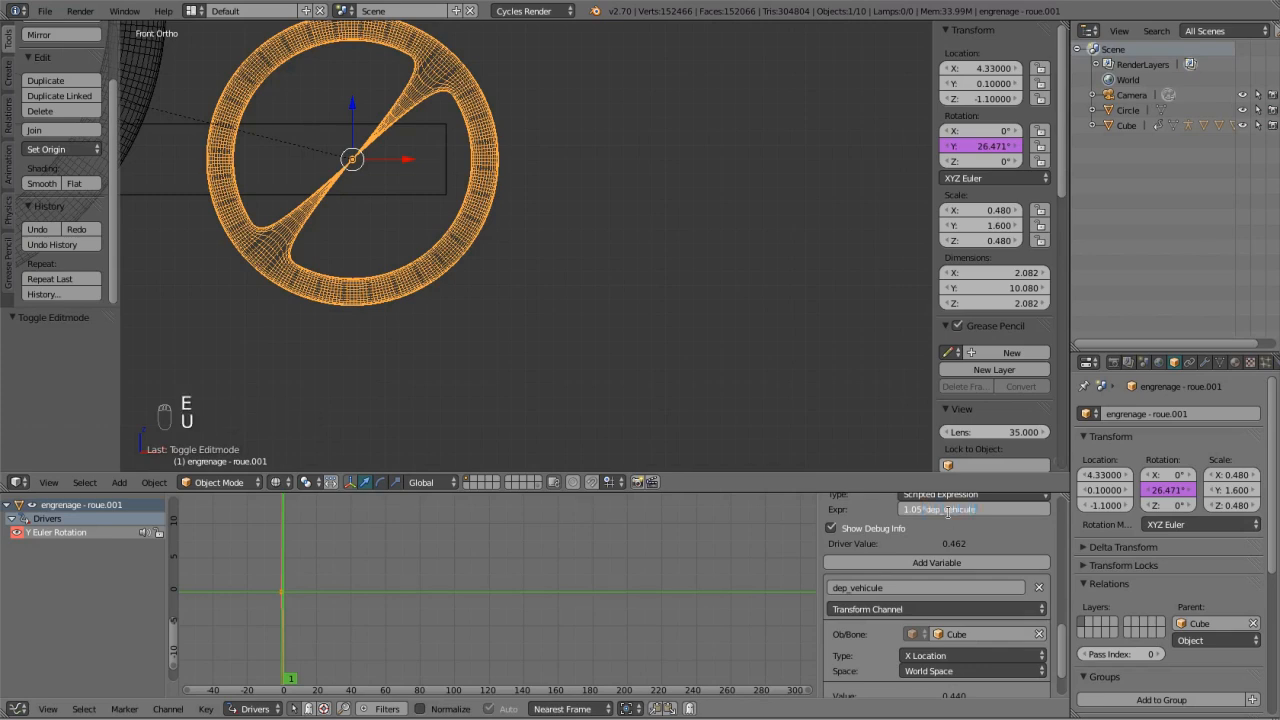
key("Return")
Try moving the Cube block freely to test the front wheel's driver, and cancel the move.
scroll(494, 272, "down", 4)
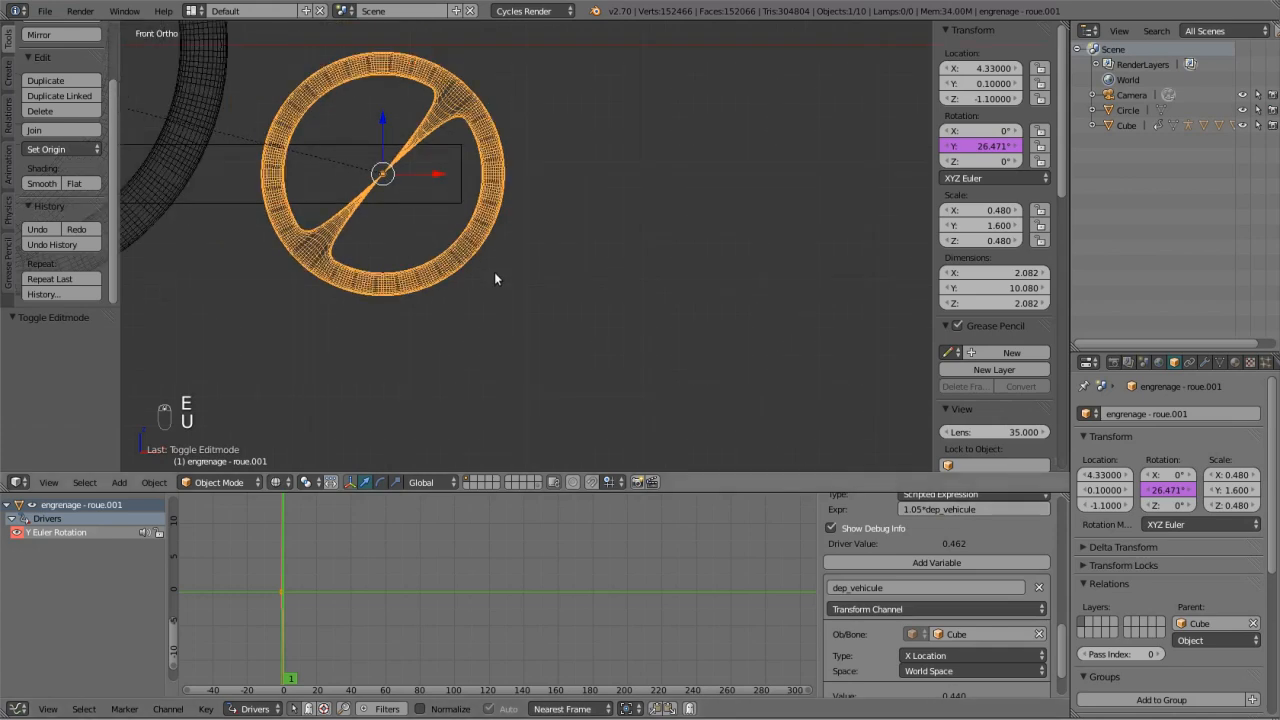
right_click(353, 221)
key("g")
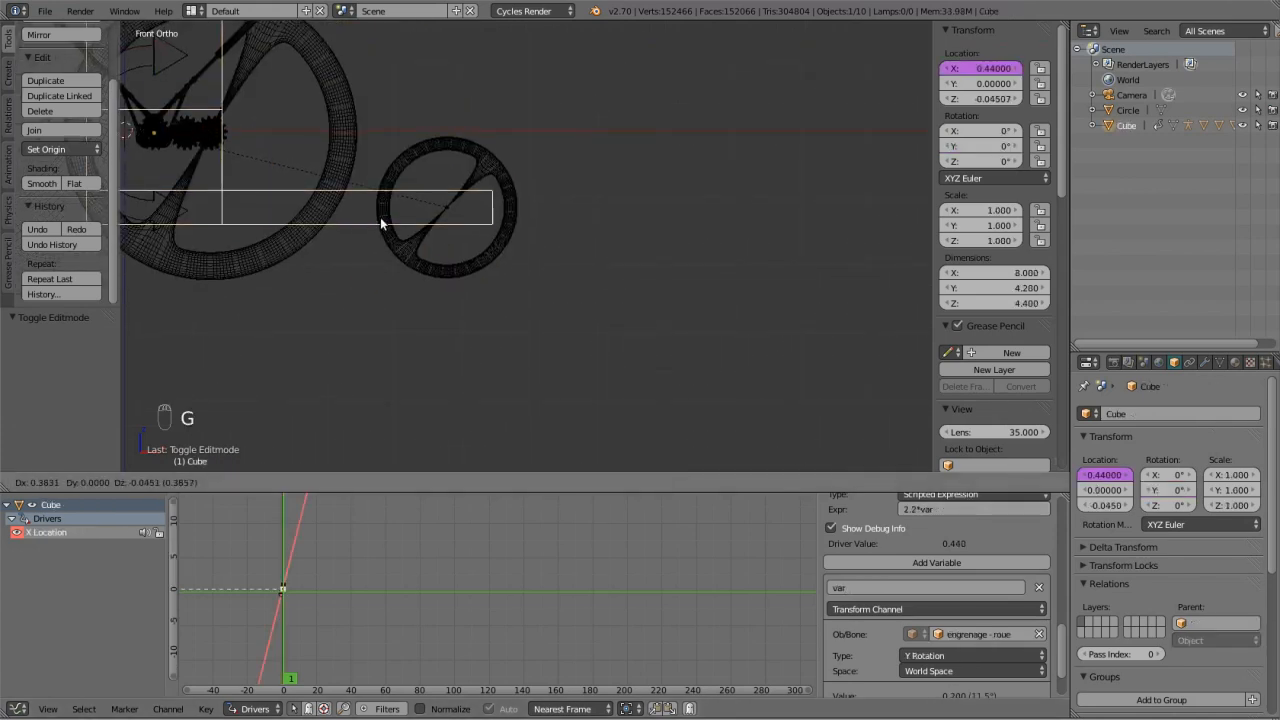
right_click(508, 306)
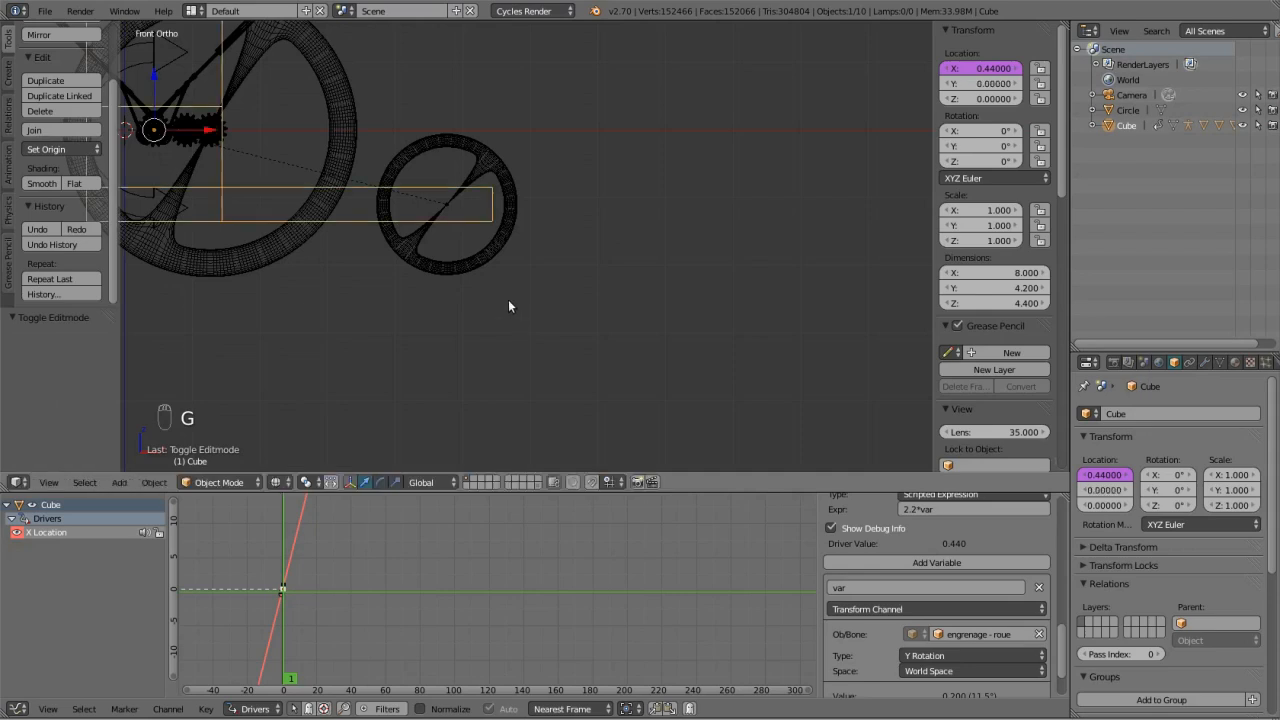
Try rotating the arbre maitre bone about 58° around global Y to test the front wheels' rolling, and cancel it.
right_click(167, 46)
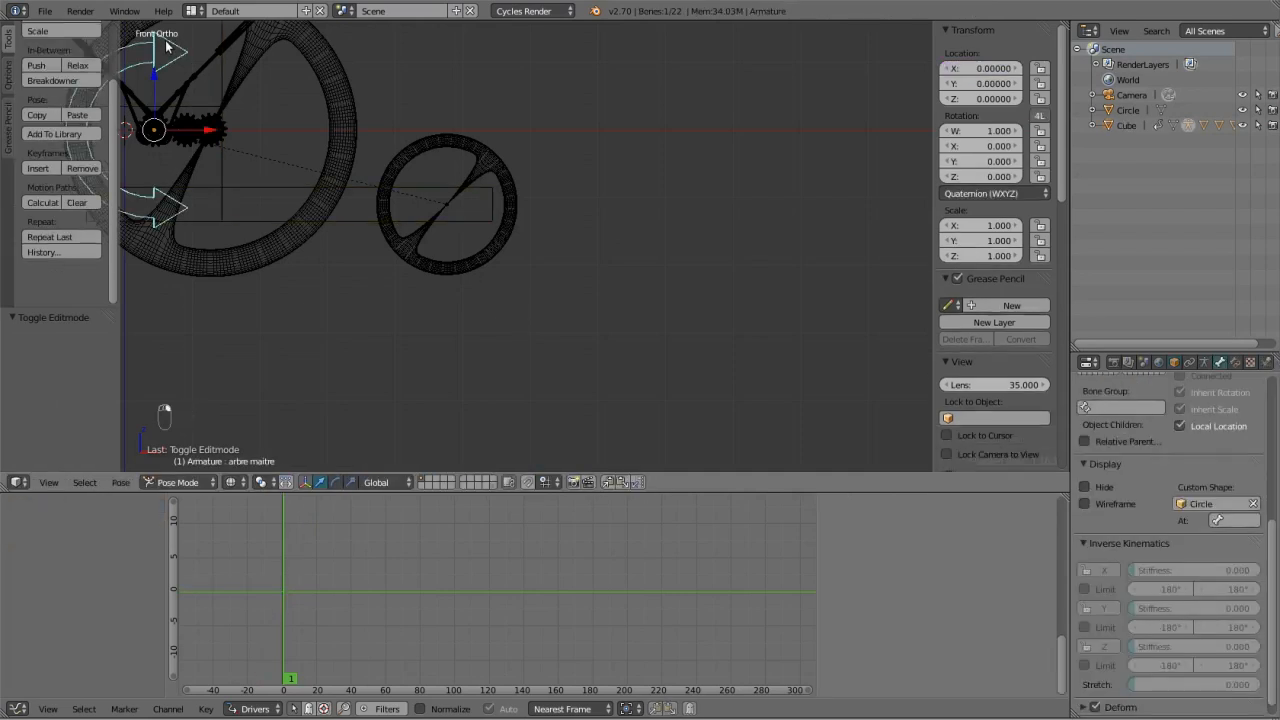
key("r")
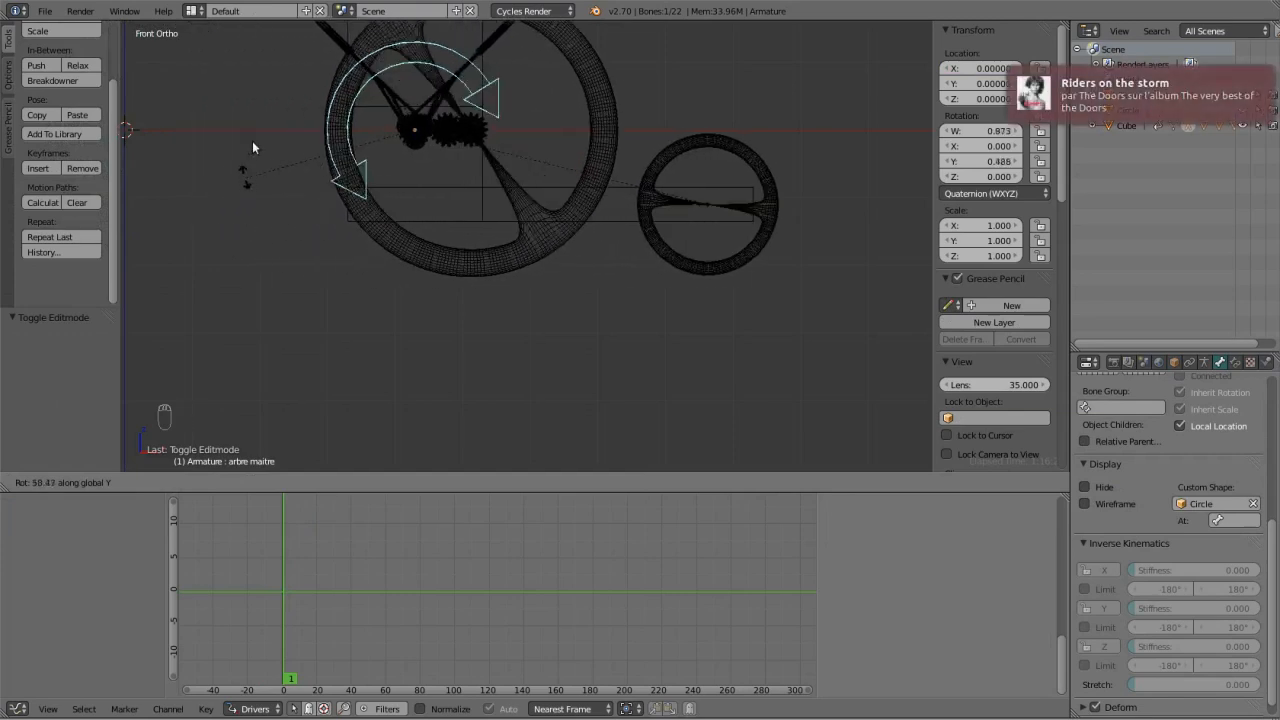
key("Escape")
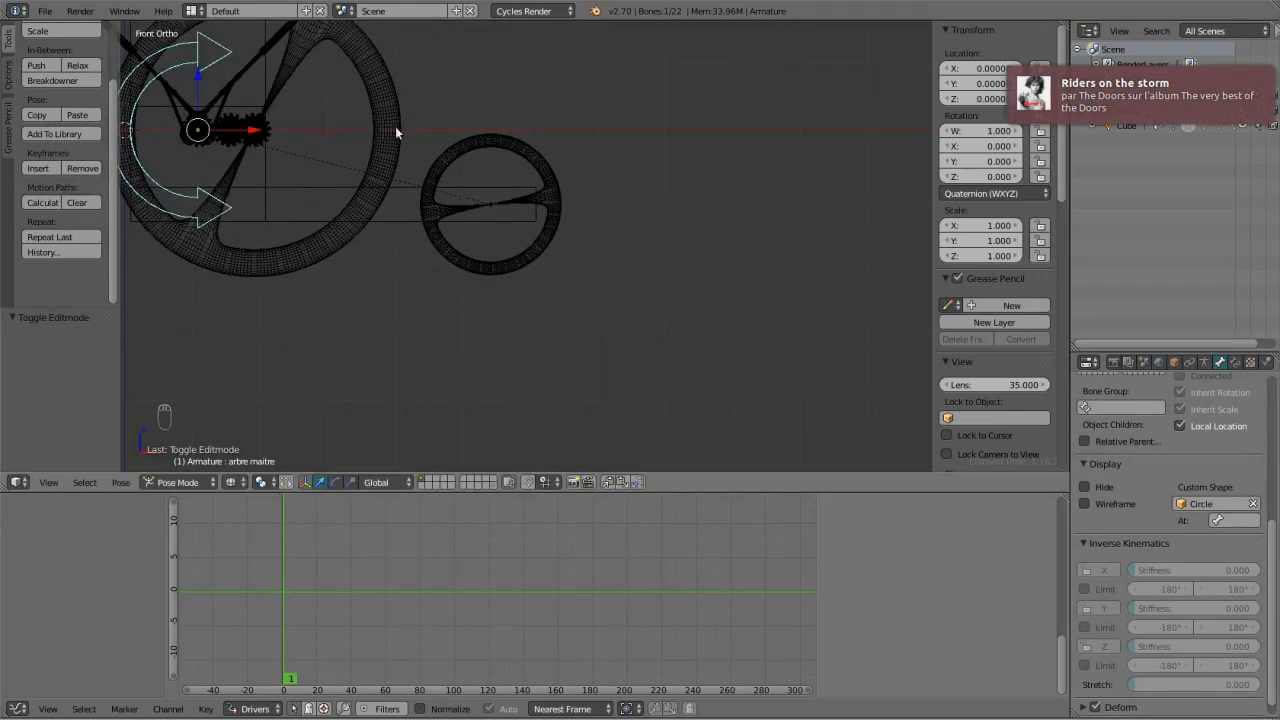
scroll(480, 141, "down", 5)
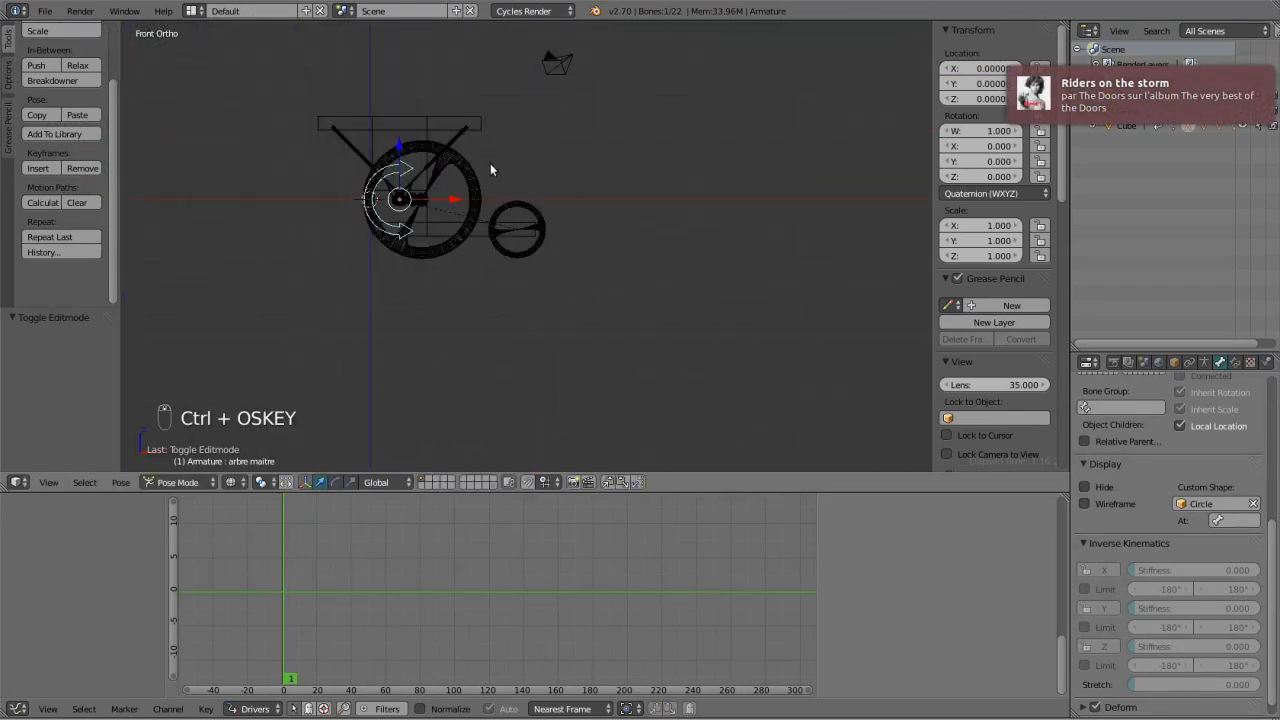